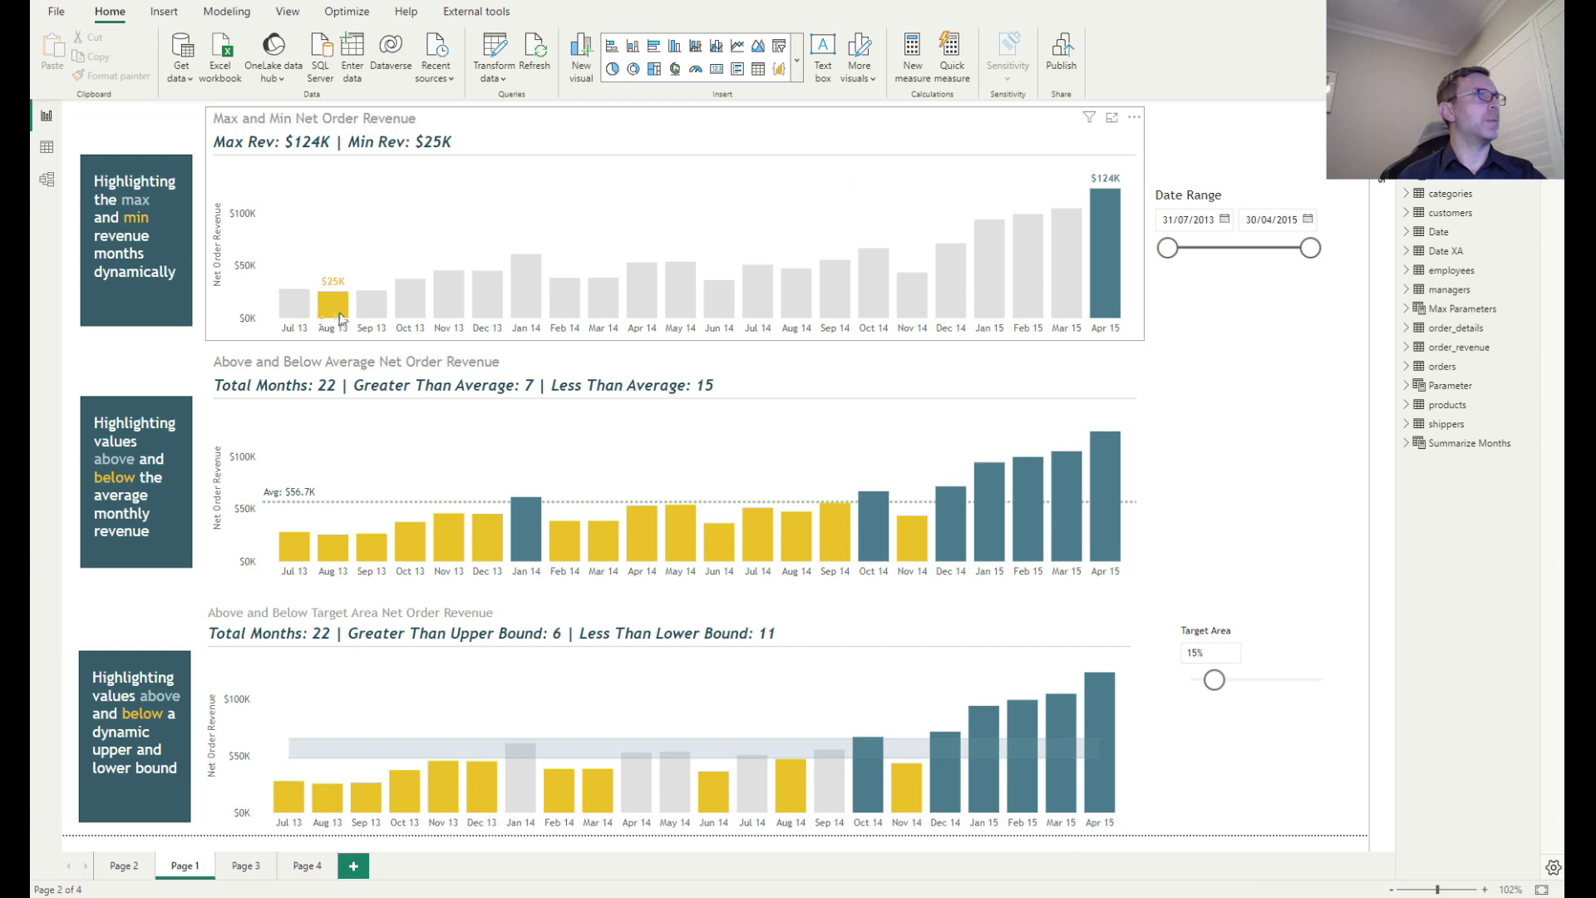
# Raise the Target Area slicer to 25%, and lower it to 10% to compare how the highlighting responds
pyautogui.moveTo(1103, 227)
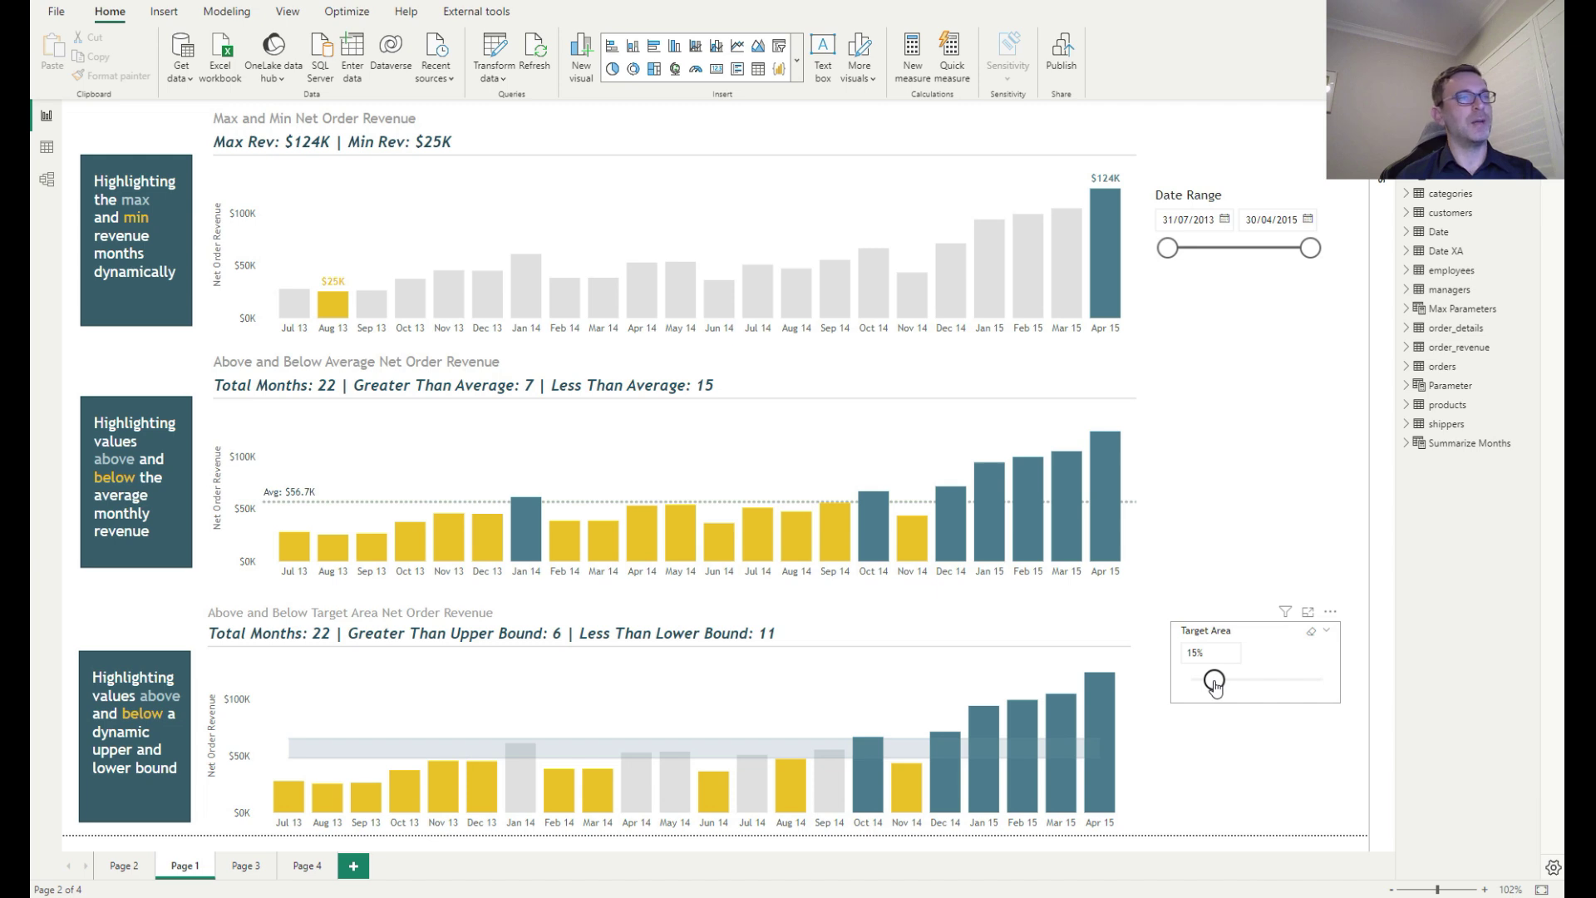
pyautogui.moveTo(1215, 683); pyautogui.dragTo(1230, 680)
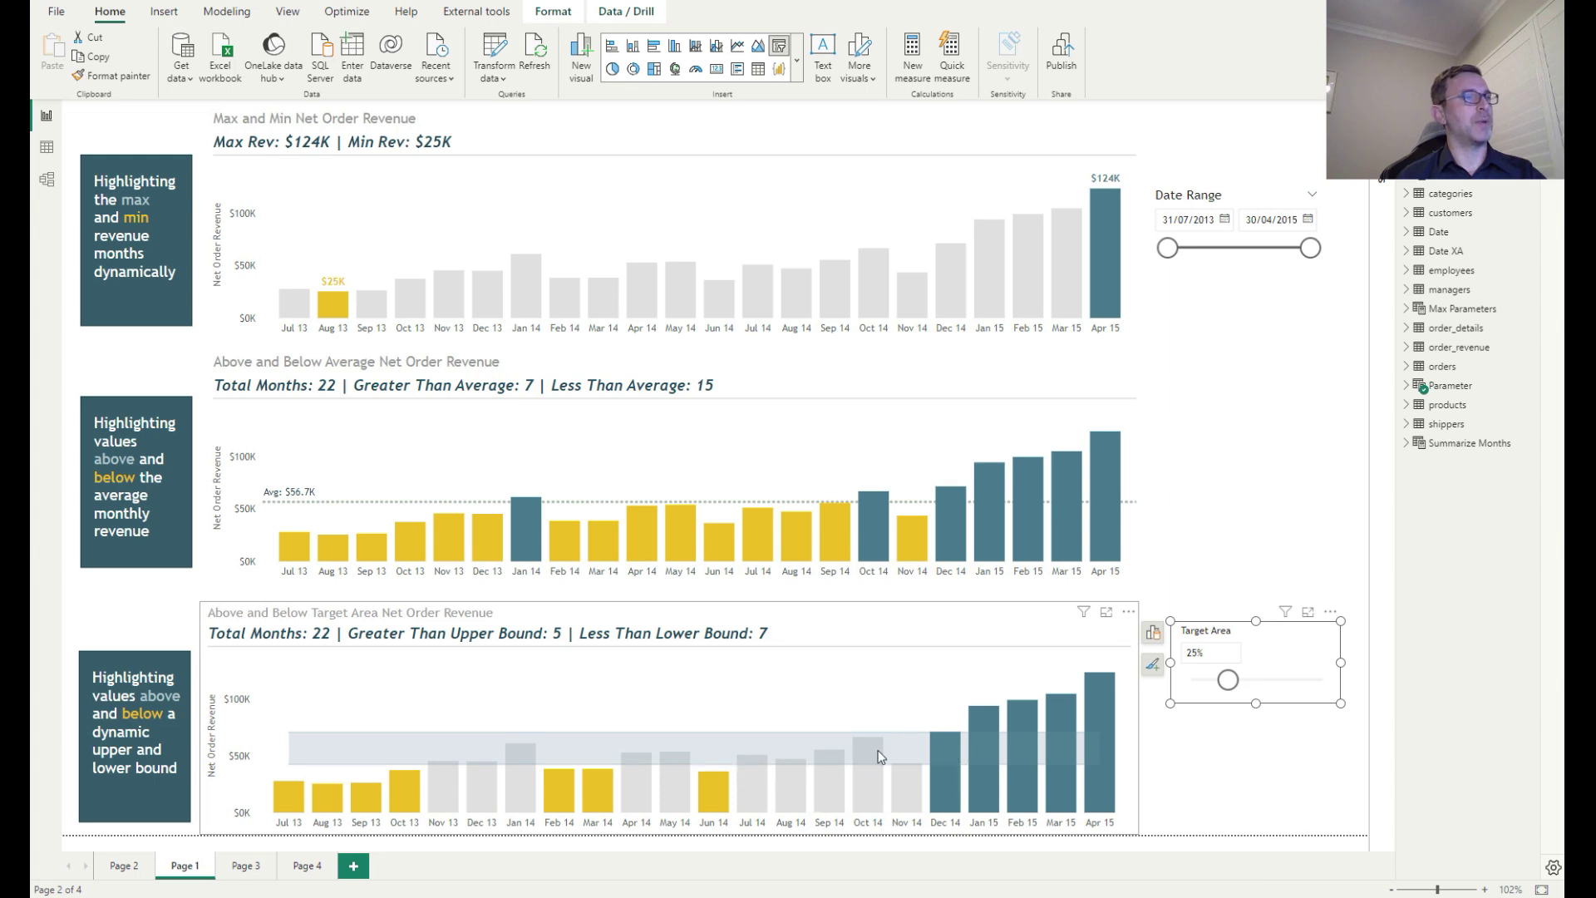
pyautogui.moveTo(1229, 681)
pyautogui.mouseDown()
pyautogui.moveTo(1194, 683)
pyautogui.moveTo(1207, 681)
pyautogui.mouseUp()
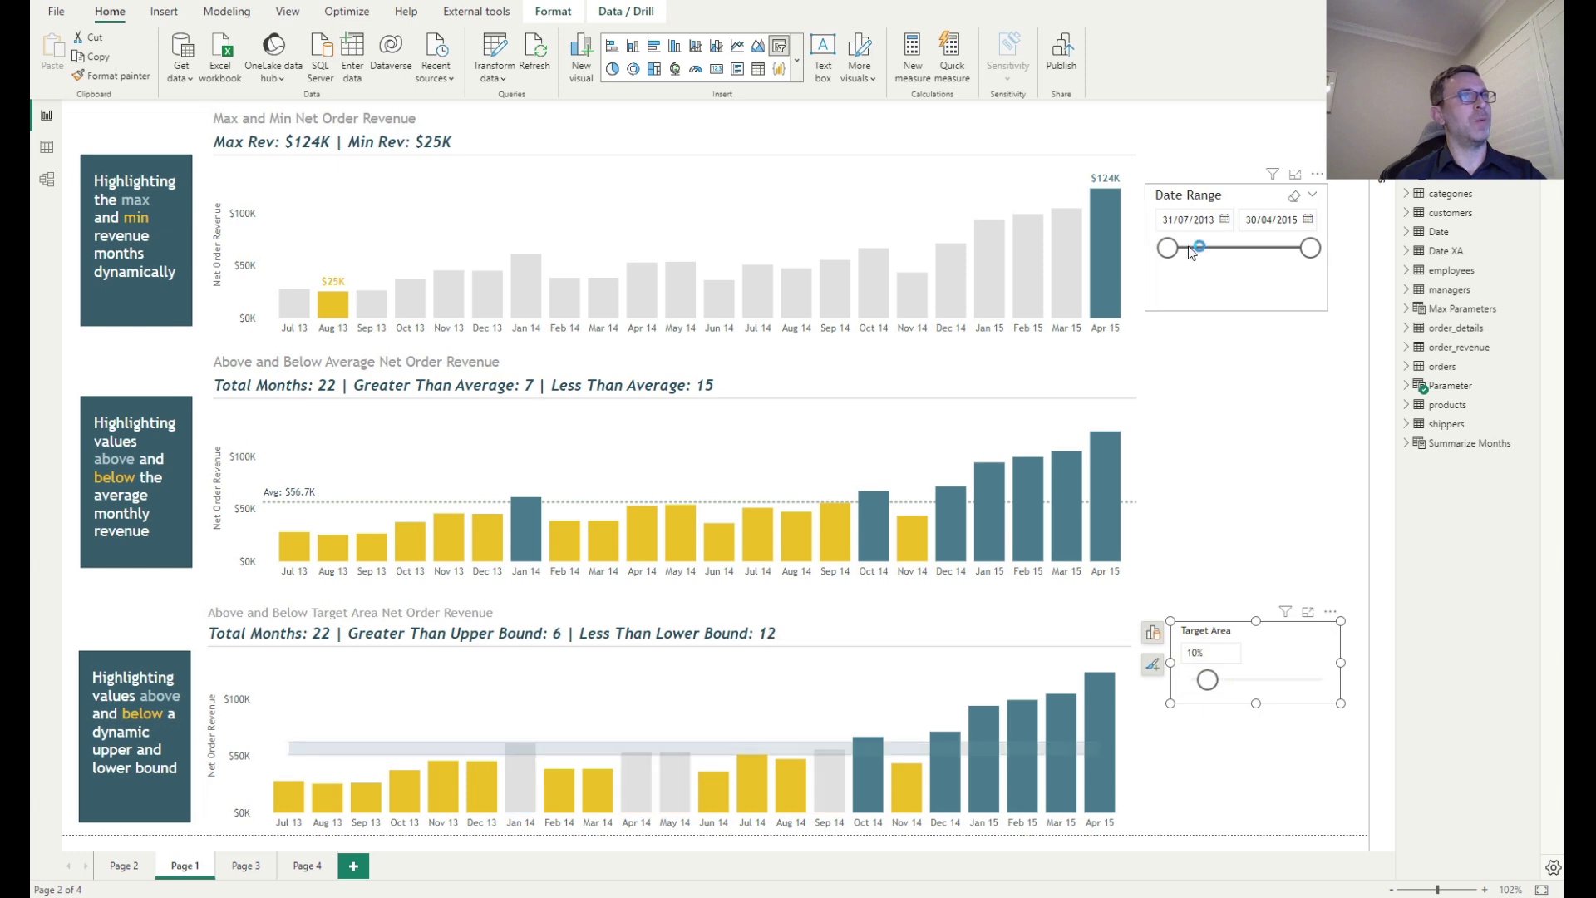
# Narrow the Date Range slicer to 14/10/2013–16/01/2015, and restore it to 31/07/2013–30/04/2015
pyautogui.moveTo(1171, 254); pyautogui.dragTo(1183, 247)
pyautogui.moveTo(1308, 244); pyautogui.dragTo(1287, 246)
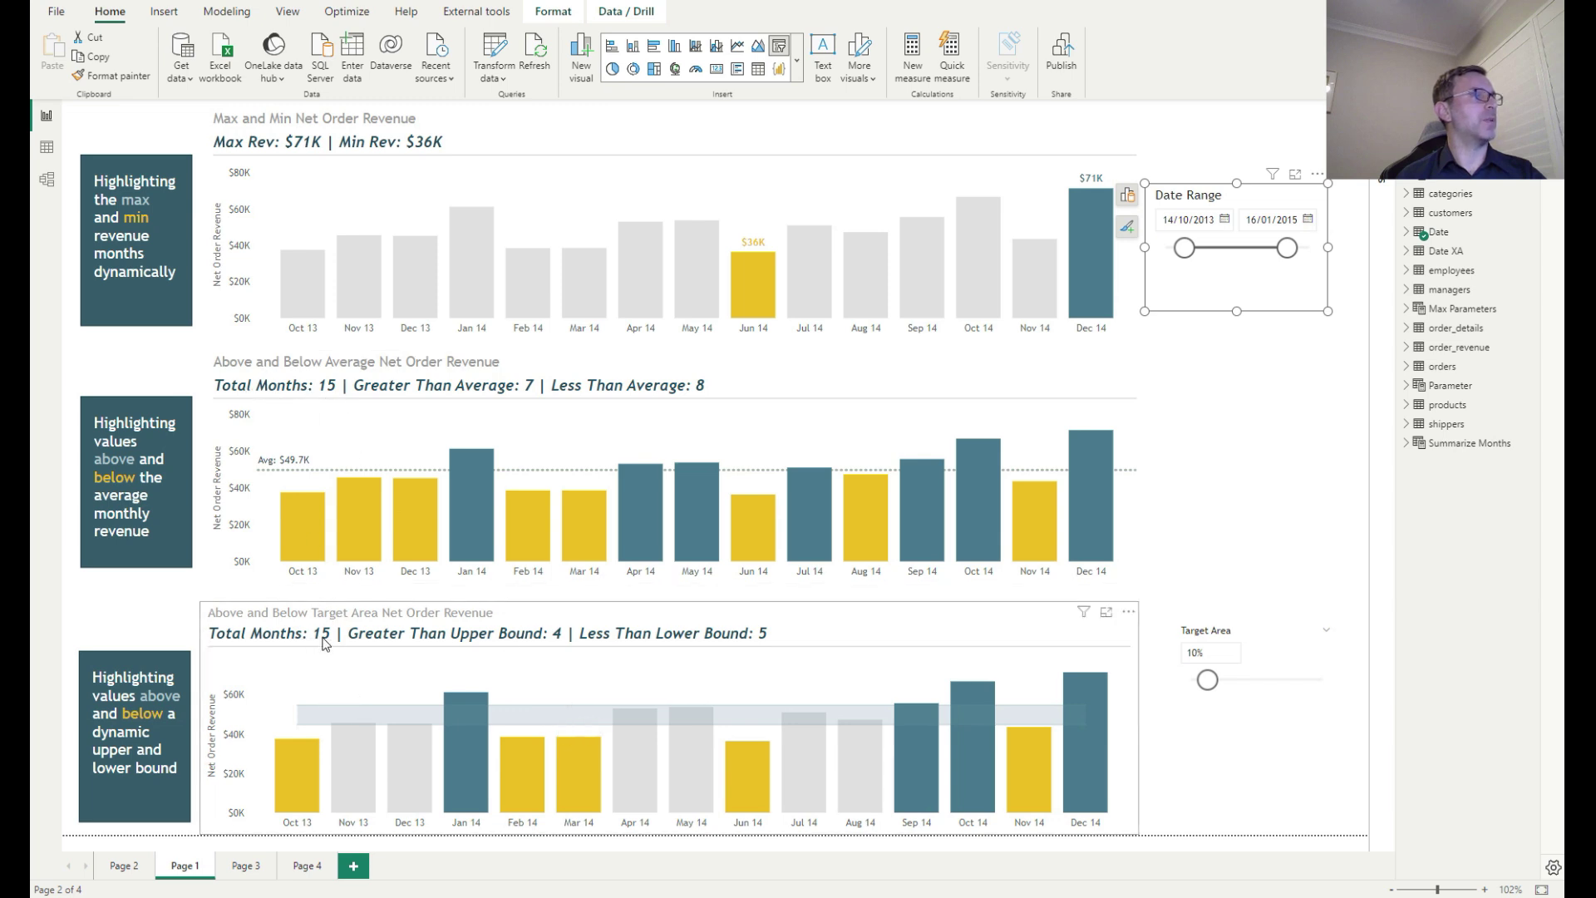
pyautogui.moveTo(1185, 248); pyautogui.dragTo(1169, 248)
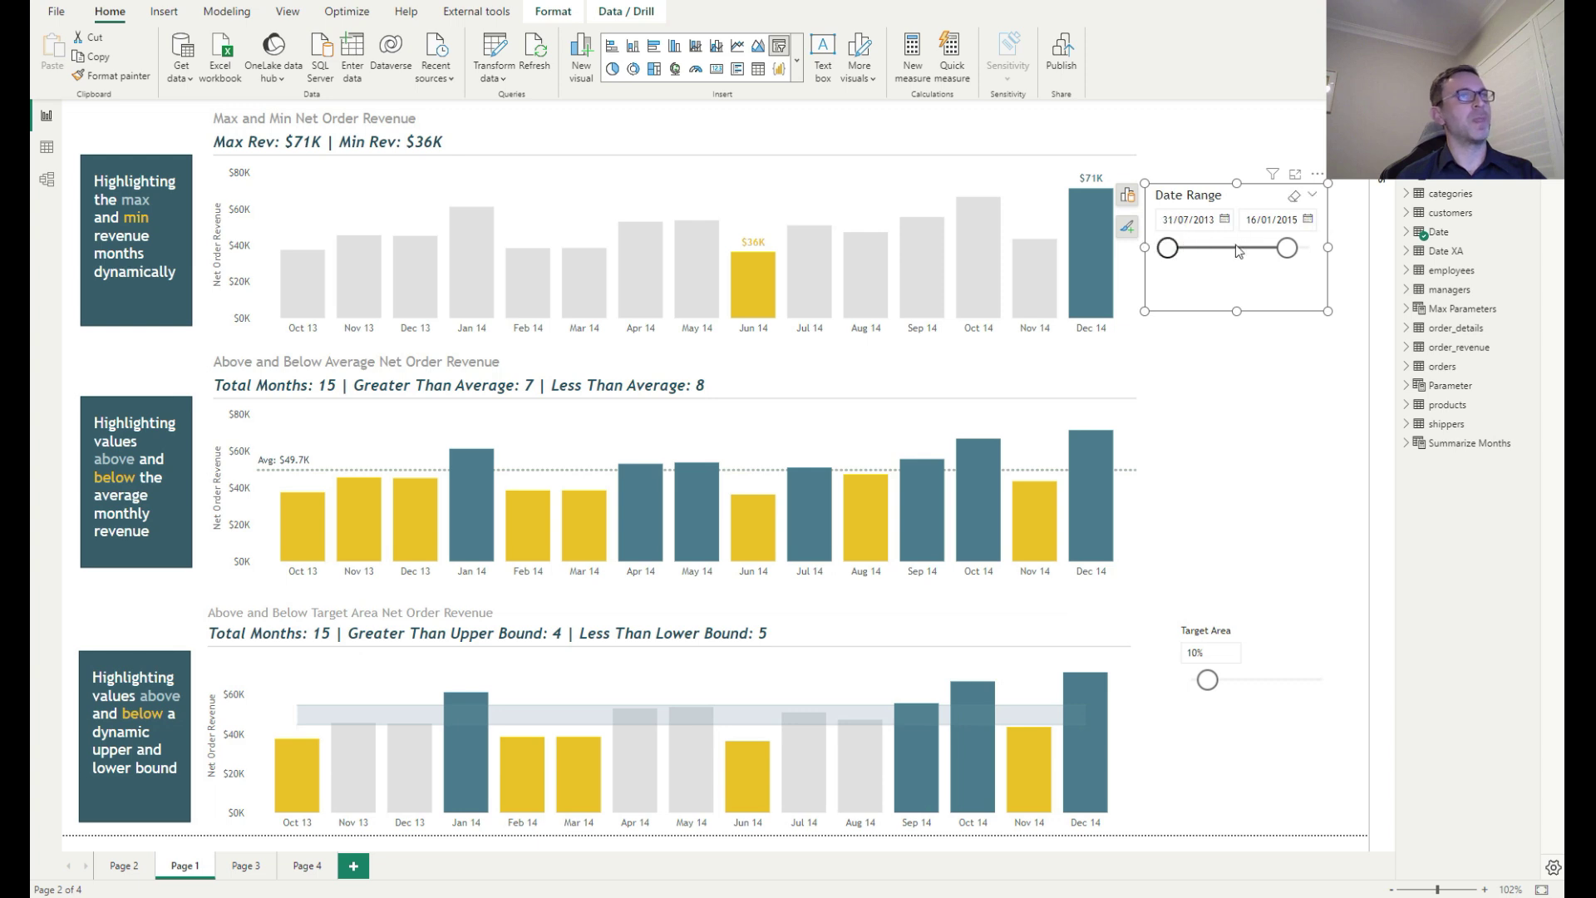
pyautogui.moveTo(1286, 243); pyautogui.dragTo(1310, 247)
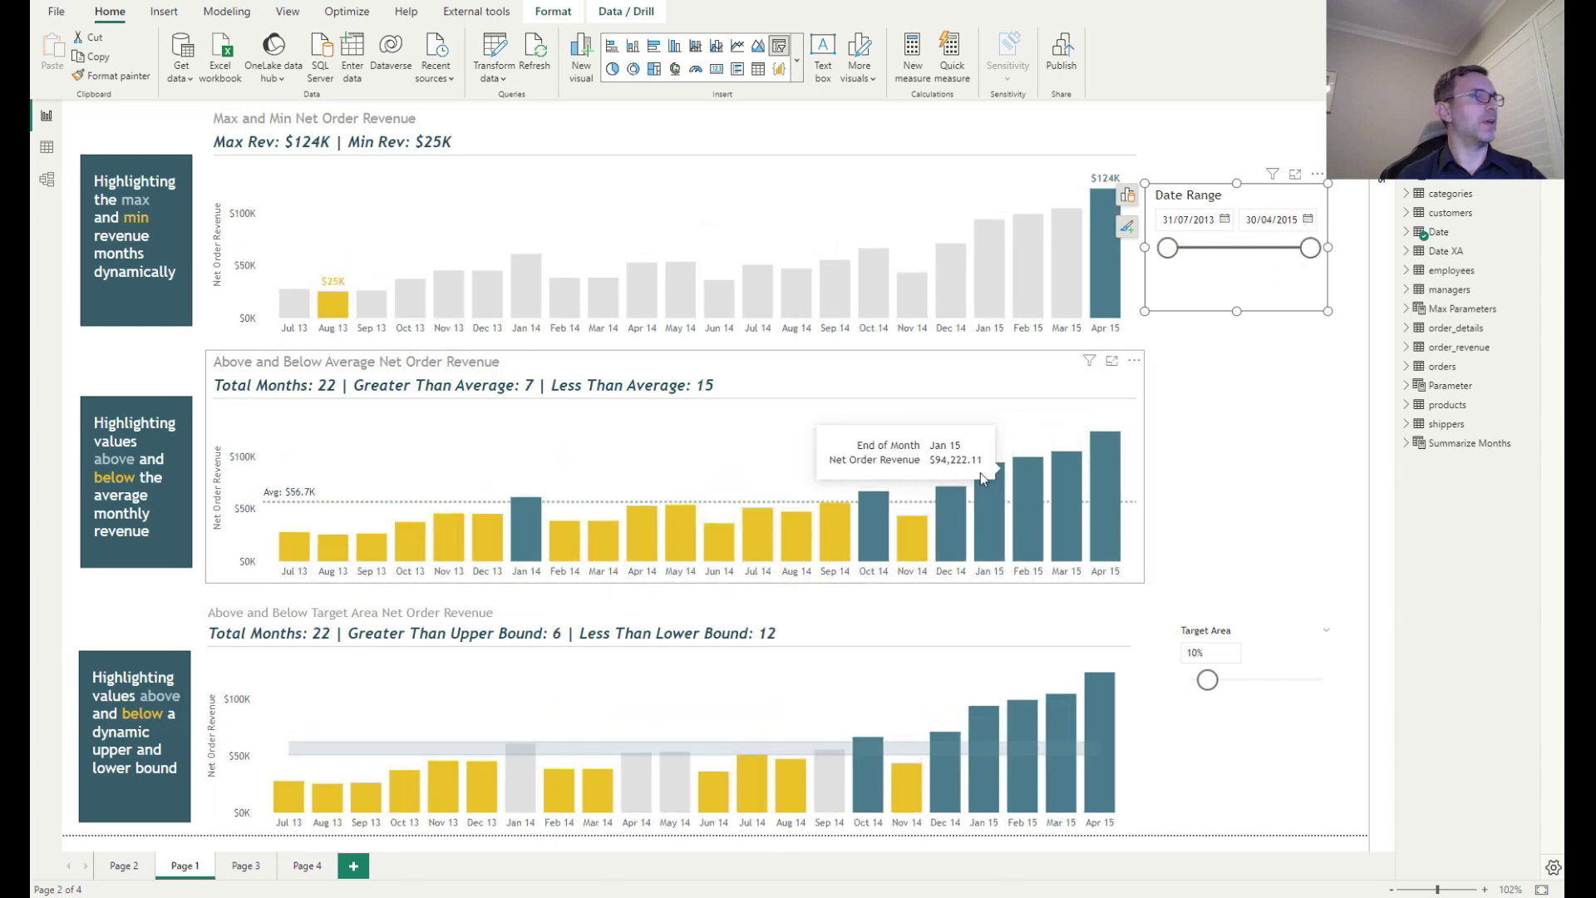
# Switch to the blank report file, review its table relationships in the model diagram, and return to the report page
pyautogui.hotkey('alt', 'Tab')
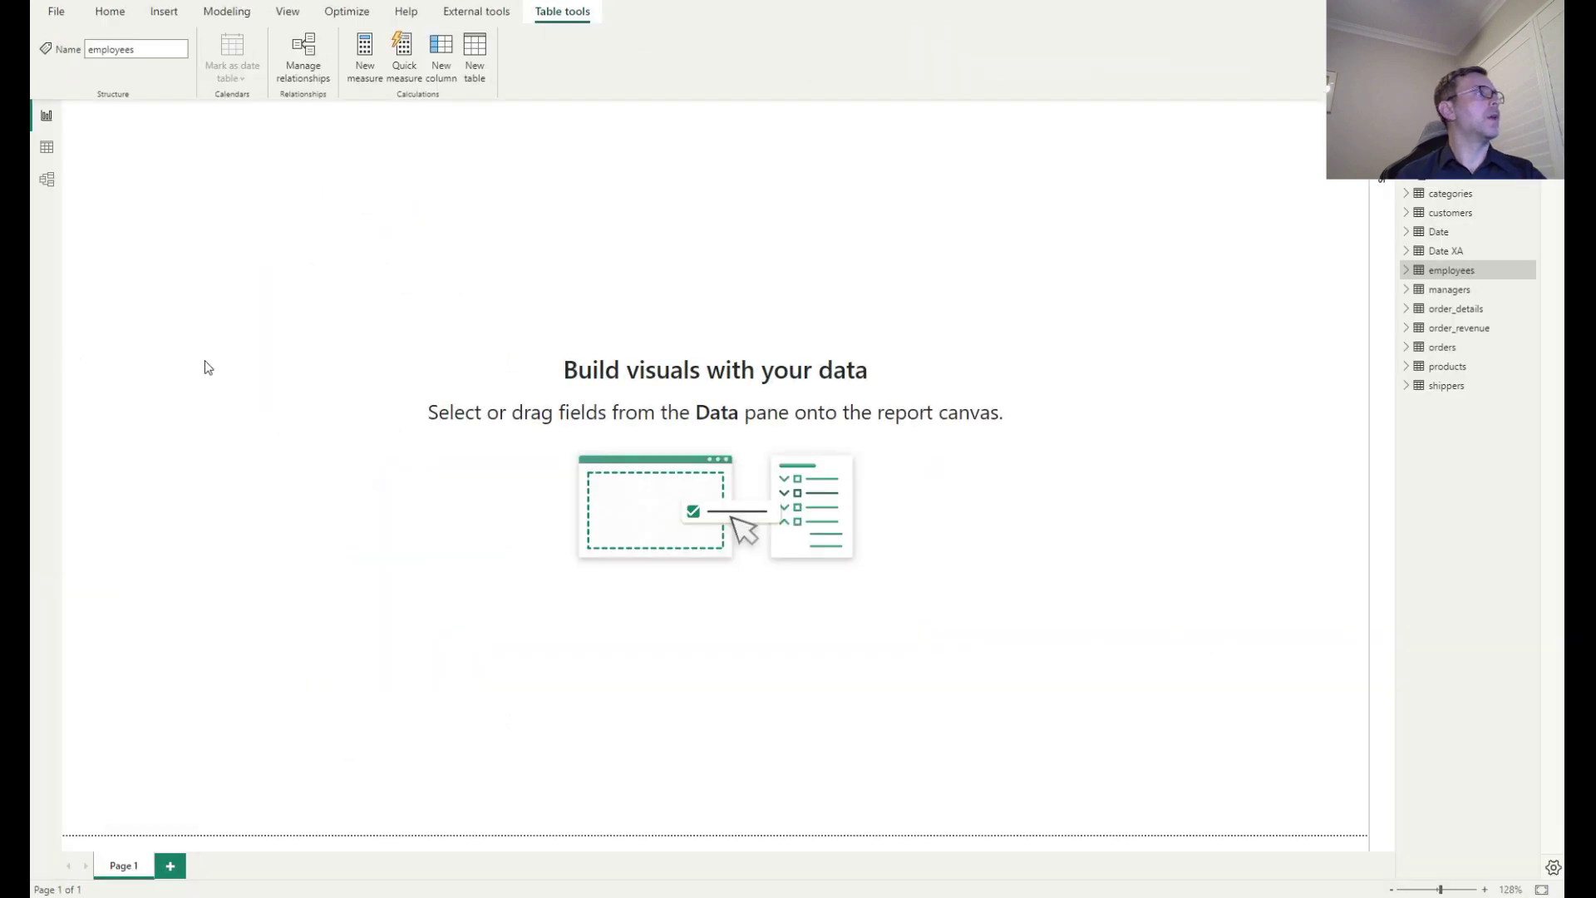
pyautogui.click(46, 185)
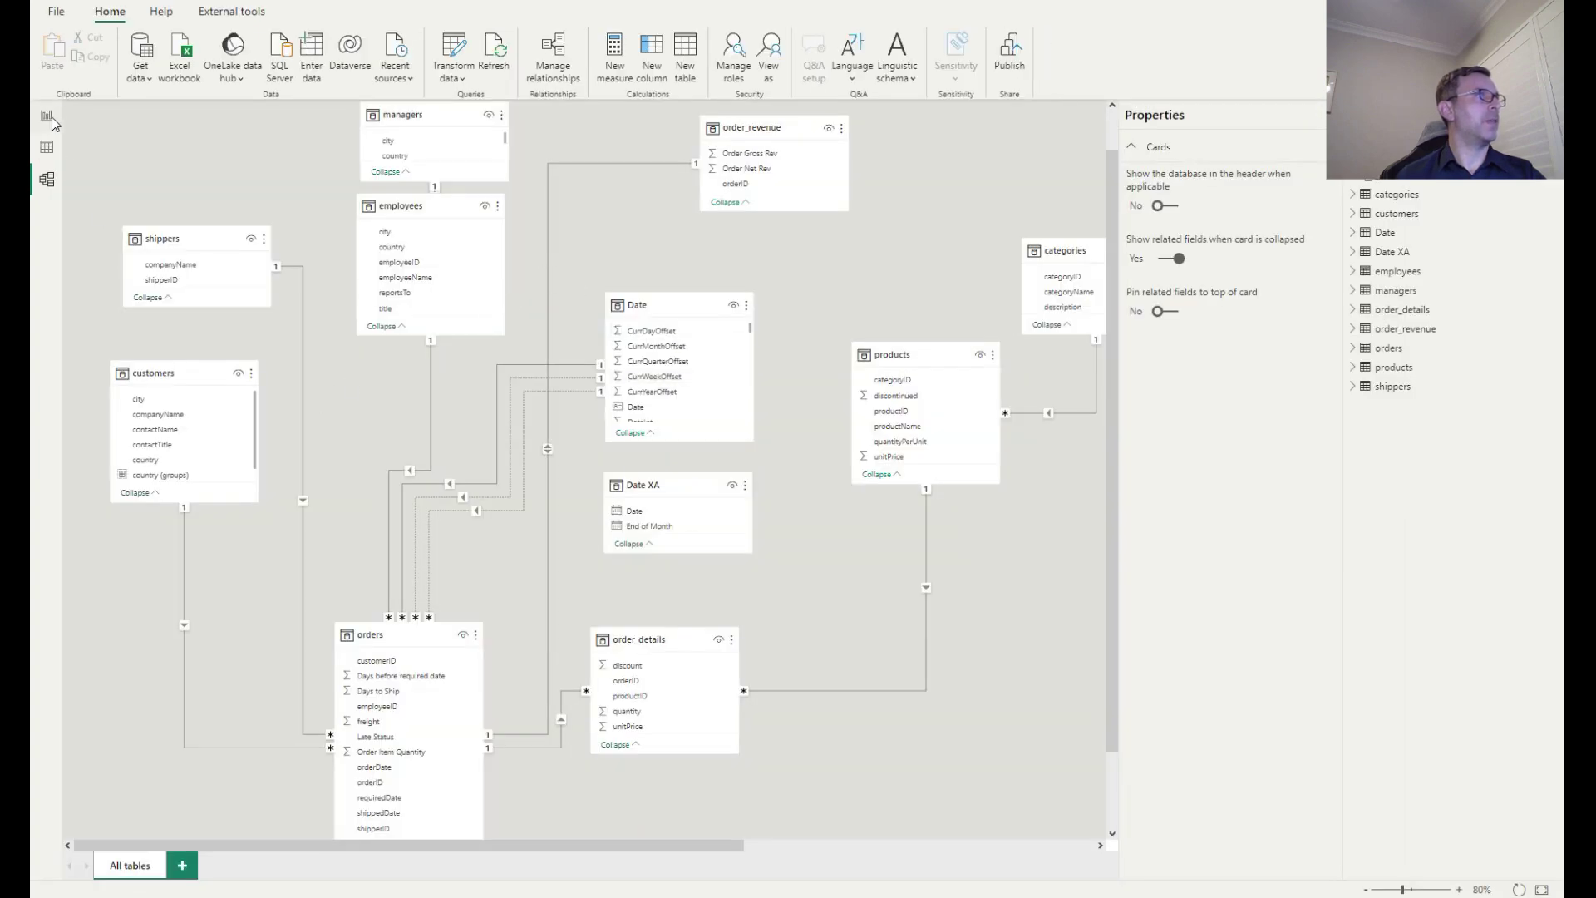
pyautogui.click(48, 118)
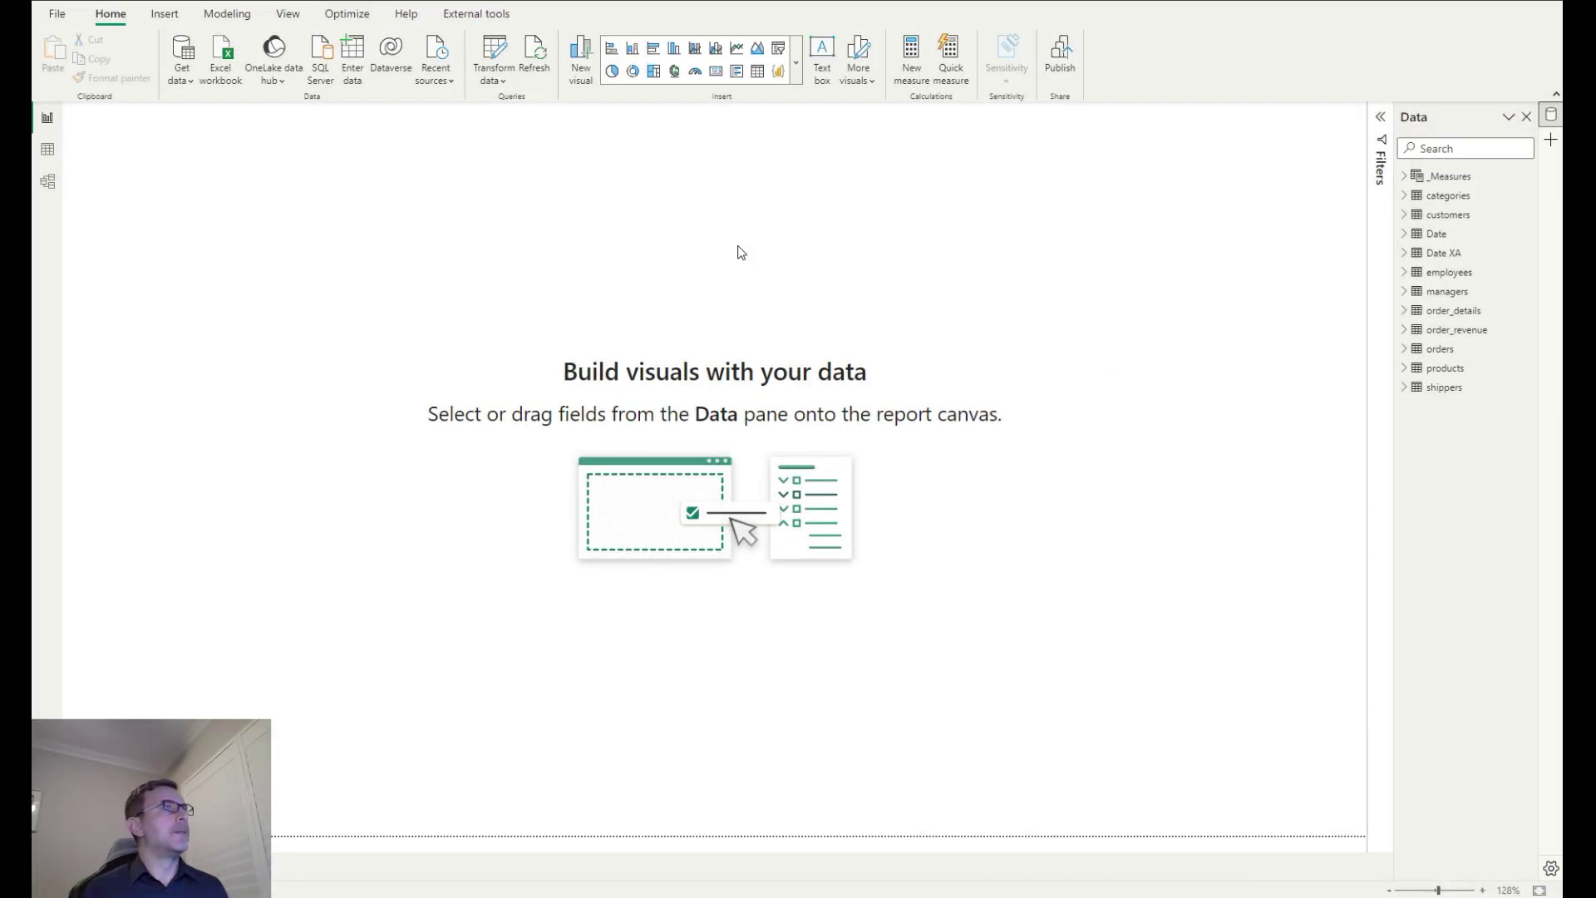
# Create a measure named Net Order Revenue and begin its formula with SUMX over the order_details table
pyautogui.click(912, 58)
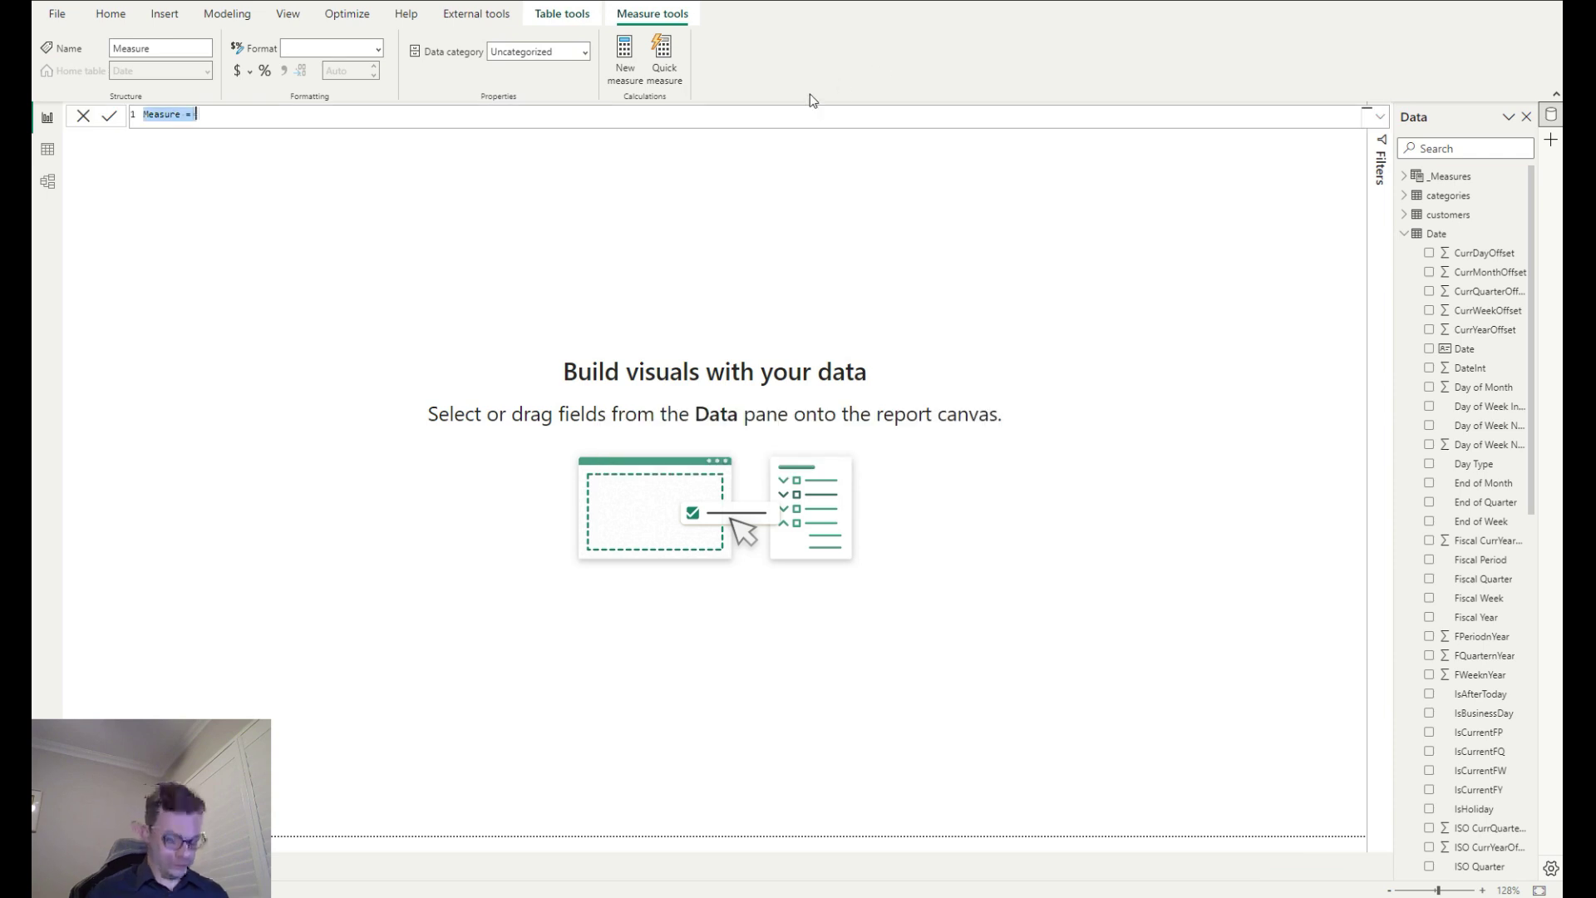
pyautogui.write('Net Order Reven')
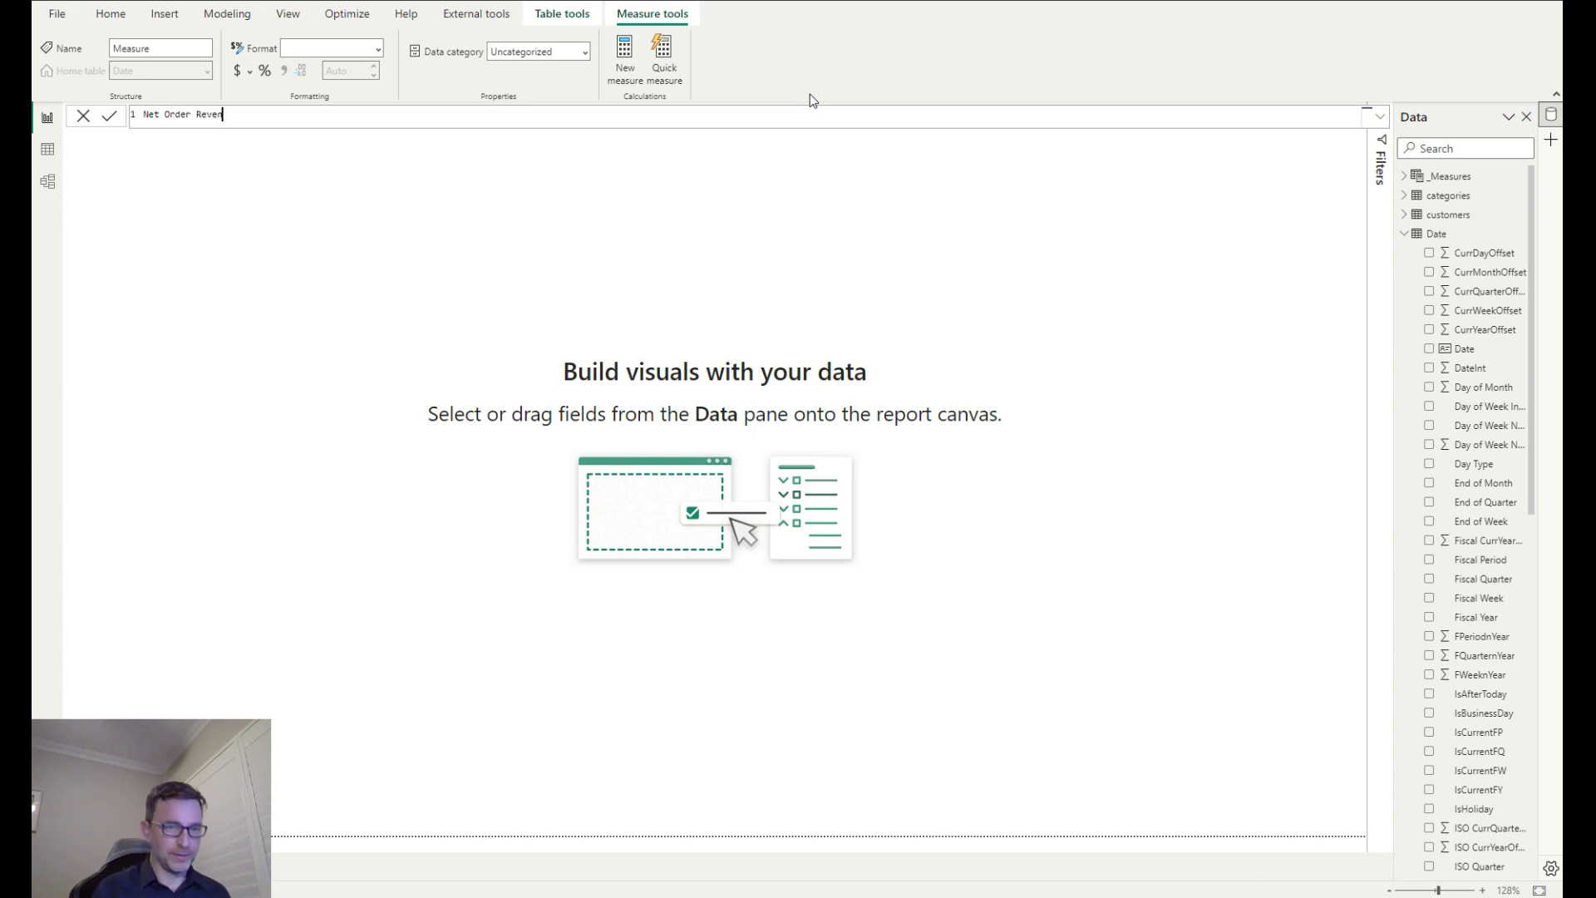
pyautogui.write('=')
pyautogui.hotkey('shift', 'Return')
pyautogui.write('SUMX(')
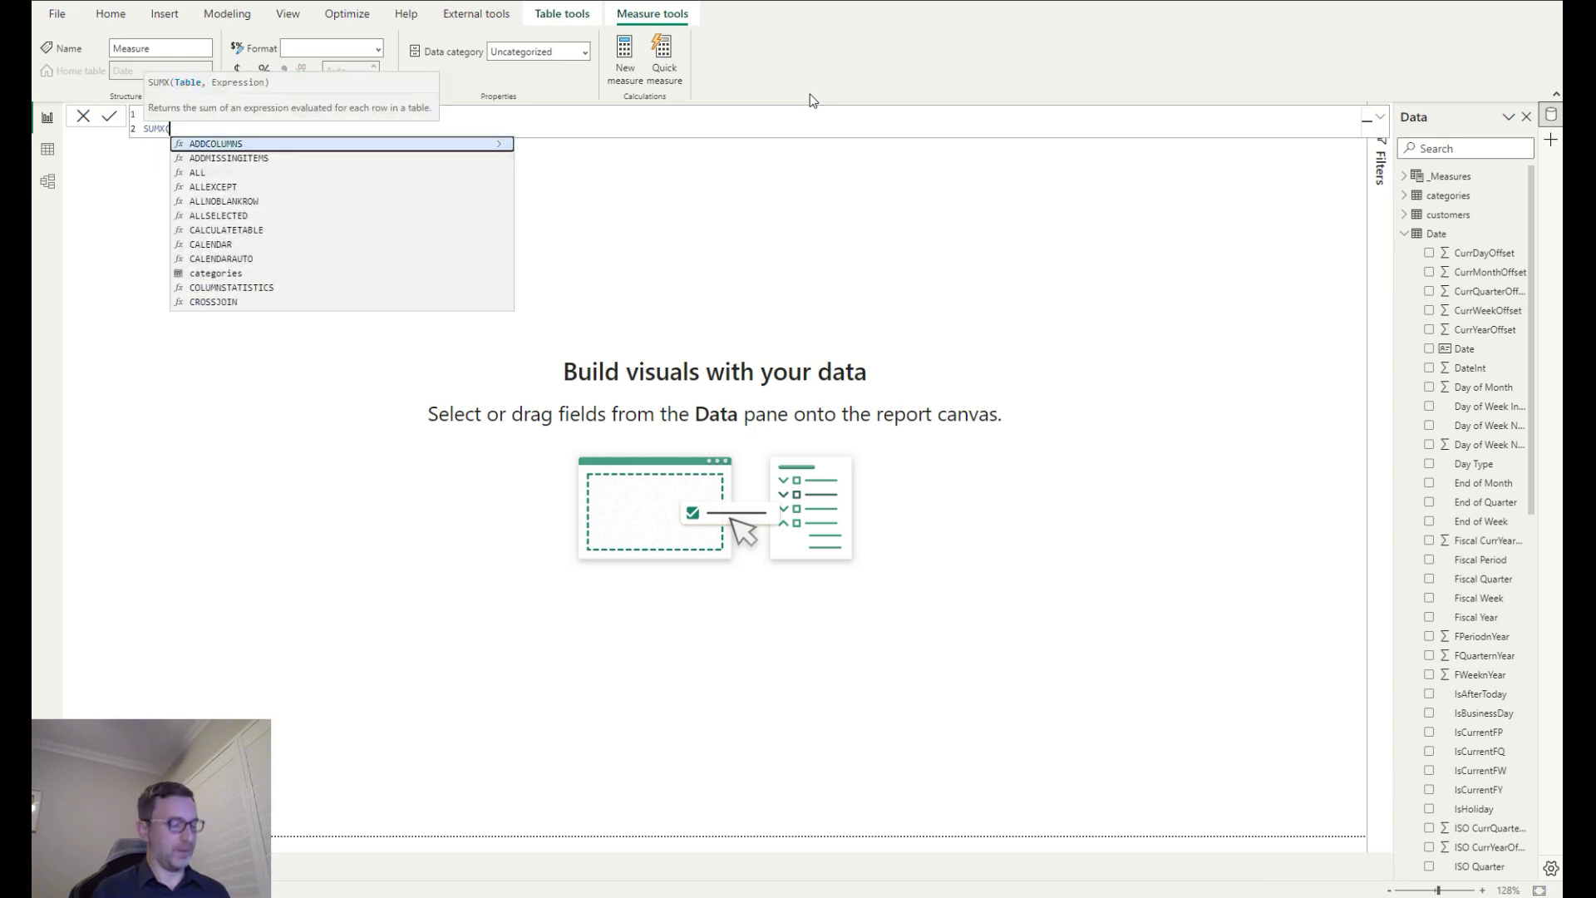
pyautogui.write('order_details')
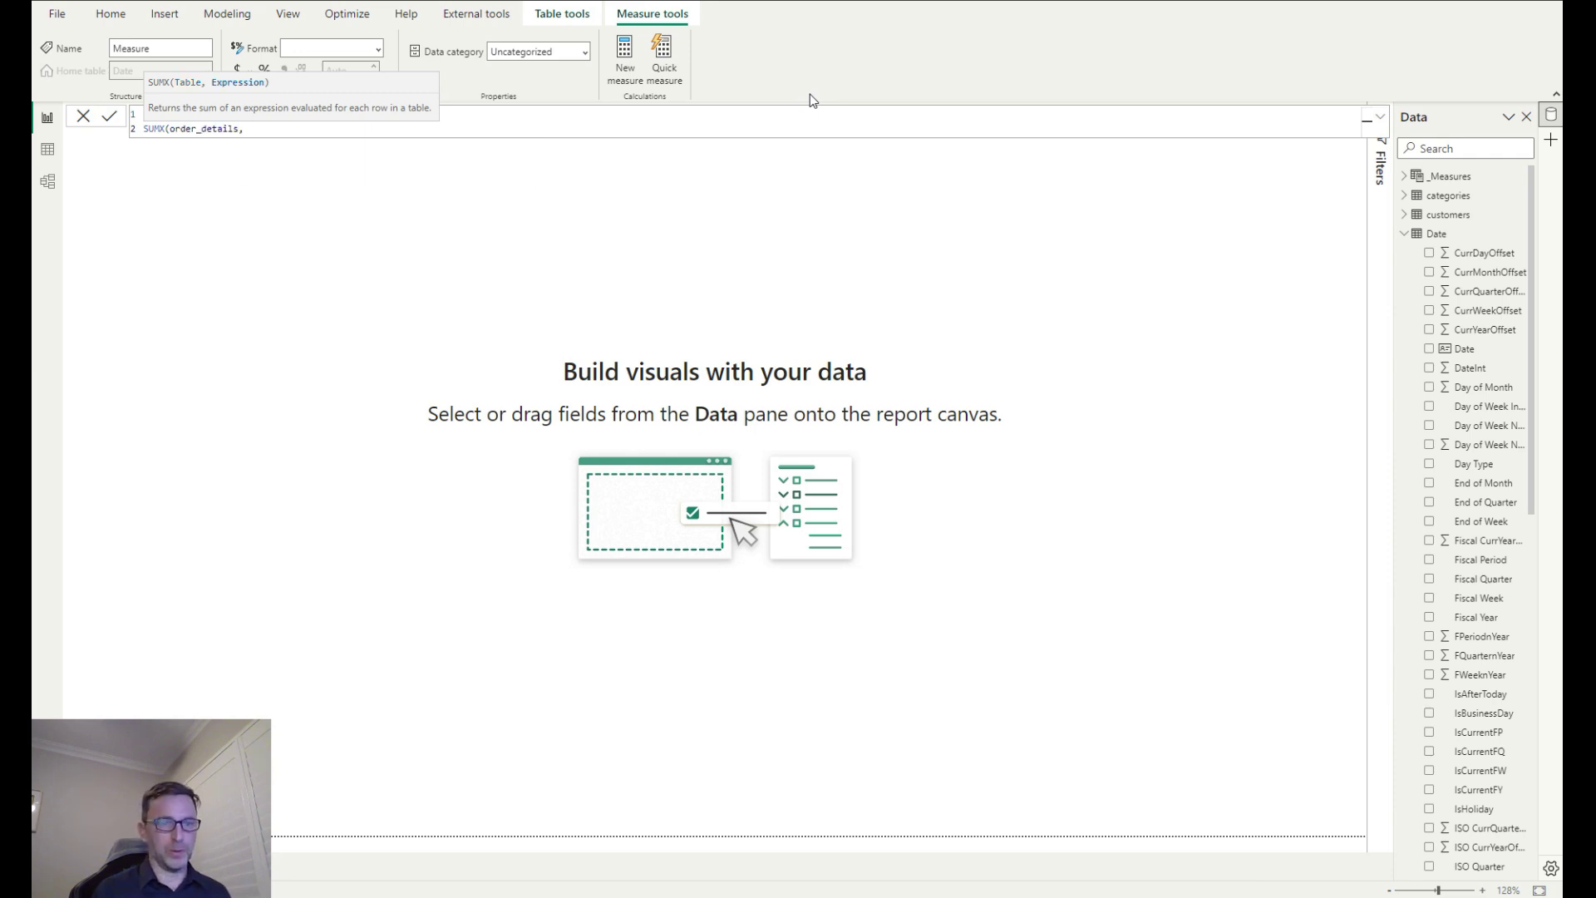
# Complete the SUMX expression as order_details[unitPrice] * order_details[quantity] * (1-order_details[discount]) and commit the measure
pyautogui.write(', order_details[unitPrice]')
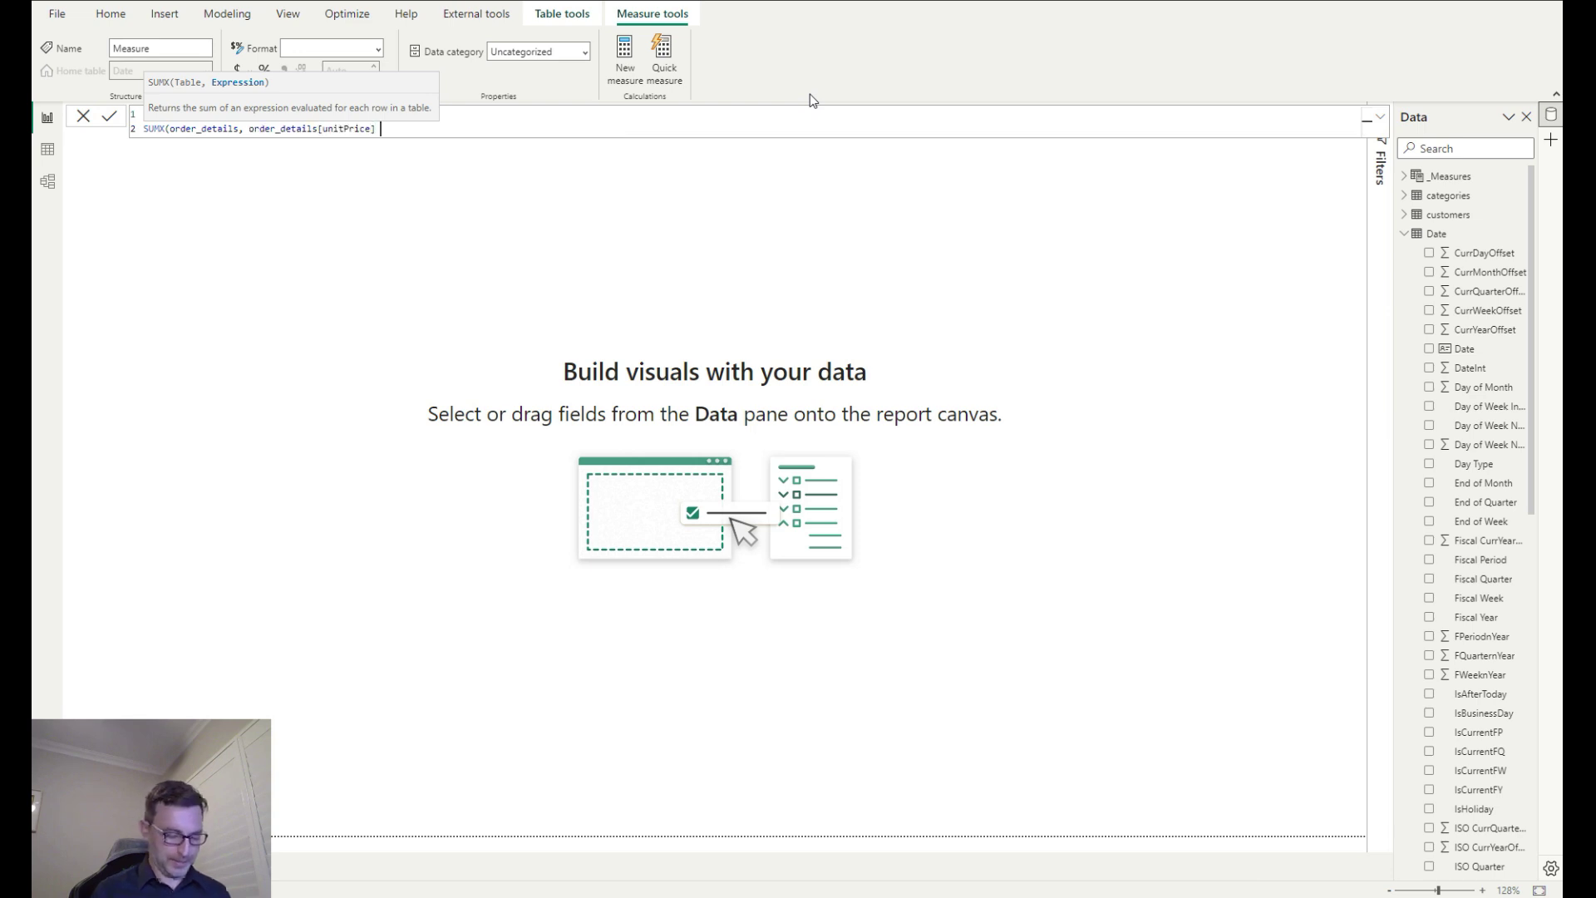
pyautogui.write(' * qua')
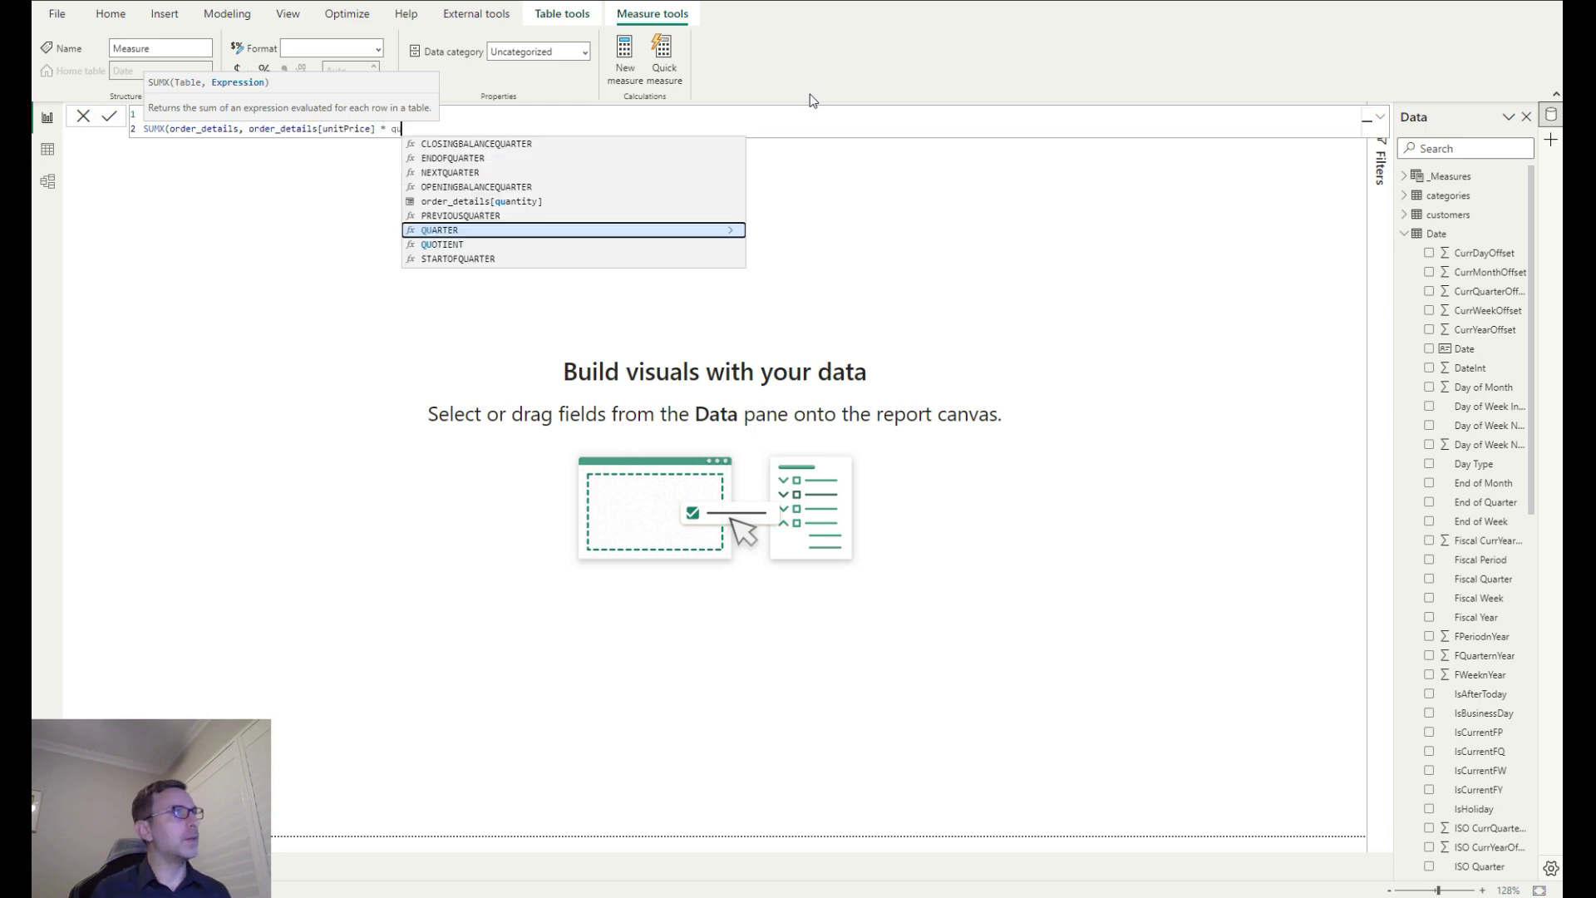
pyautogui.press('Up')
pyautogui.press('Up')
pyautogui.press('Tab')
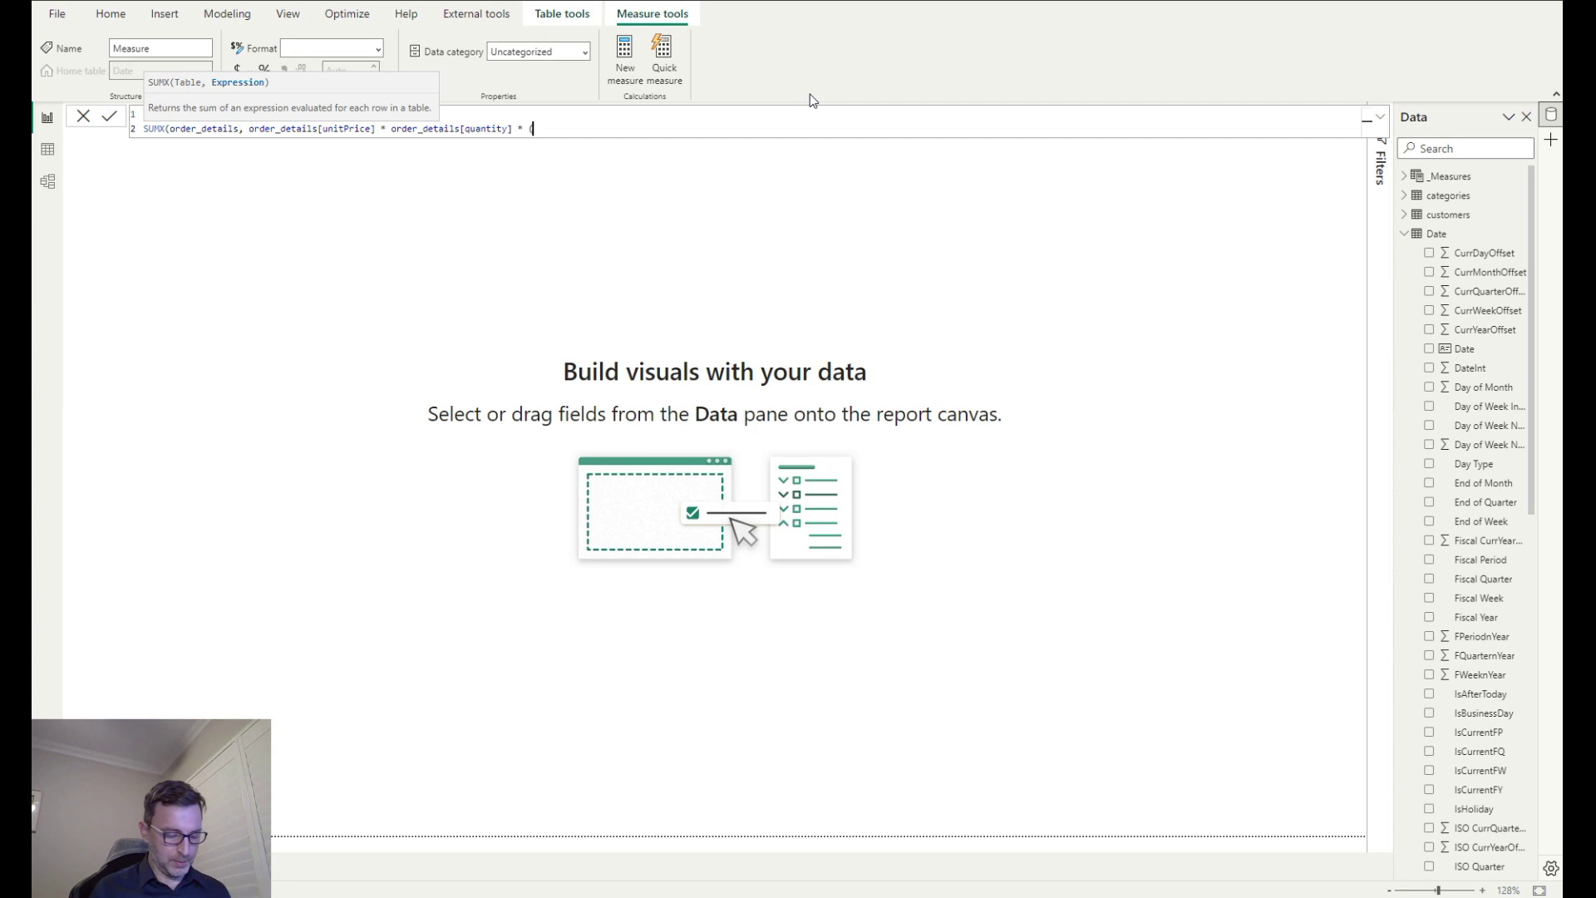
pyautogui.write('* (1')
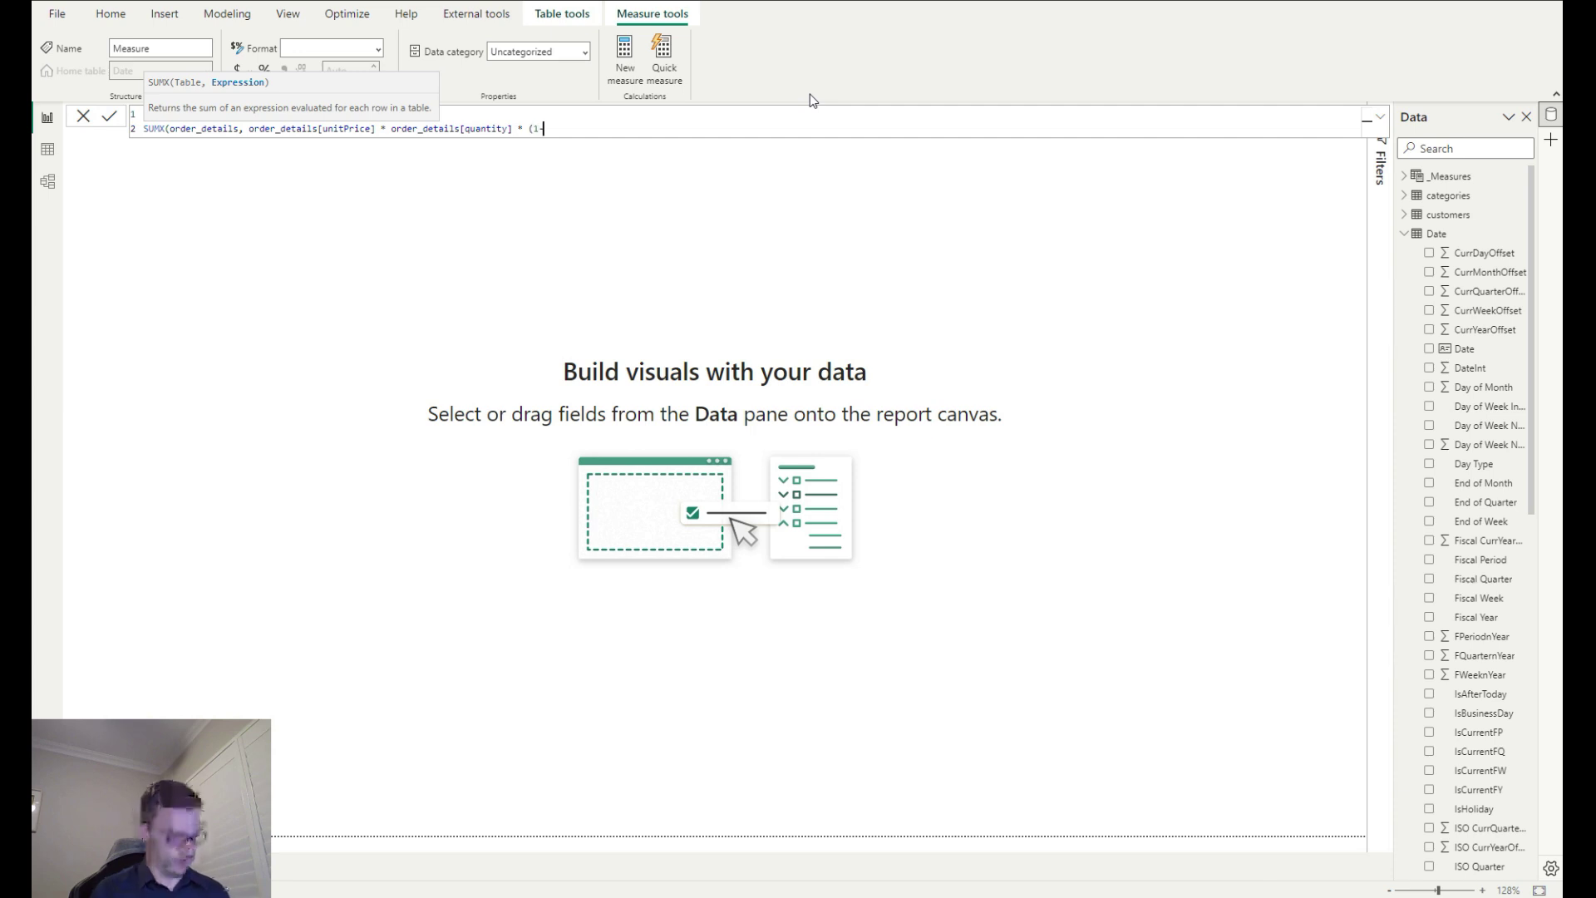
pyautogui.write('-disc')
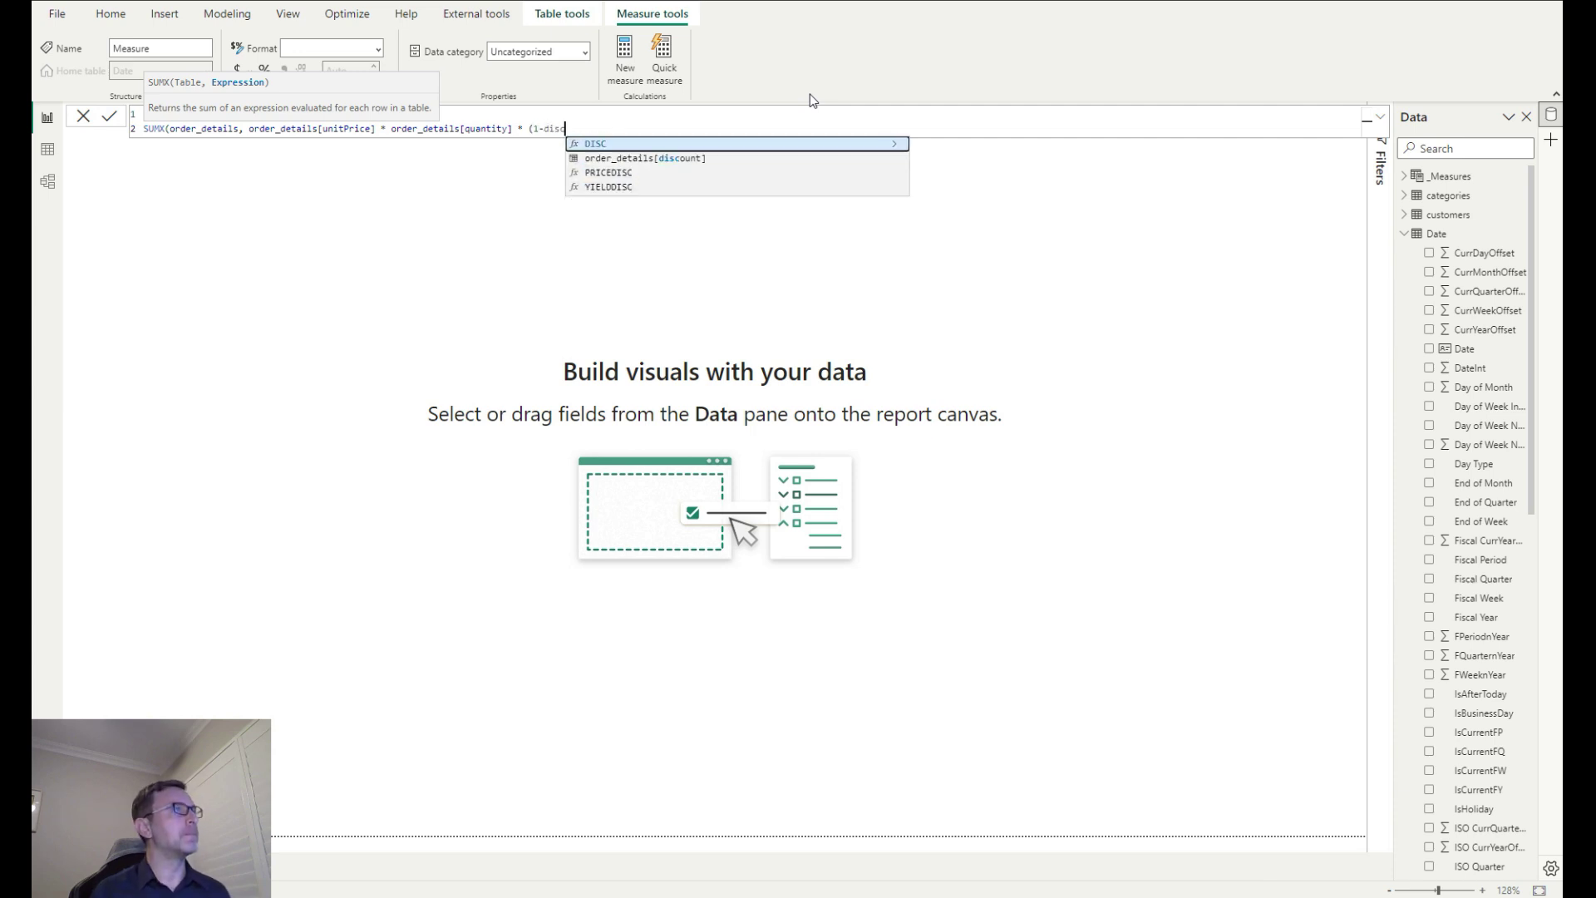
pyautogui.press('Down')
pyautogui.press('Tab')
pyautogui.write(')')
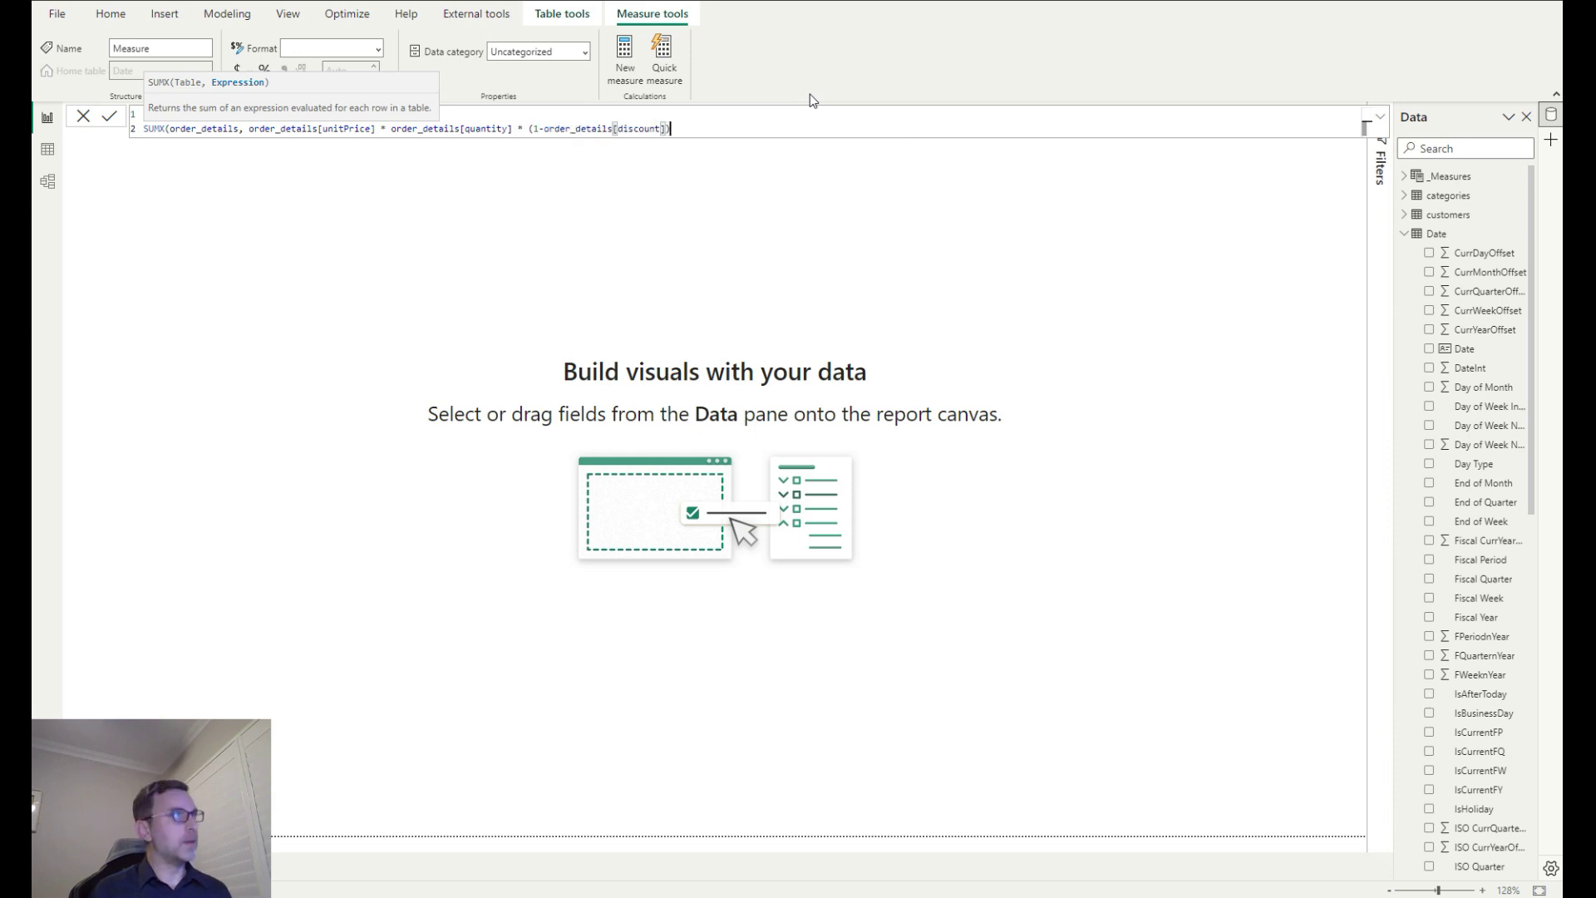
pyautogui.press('Return')
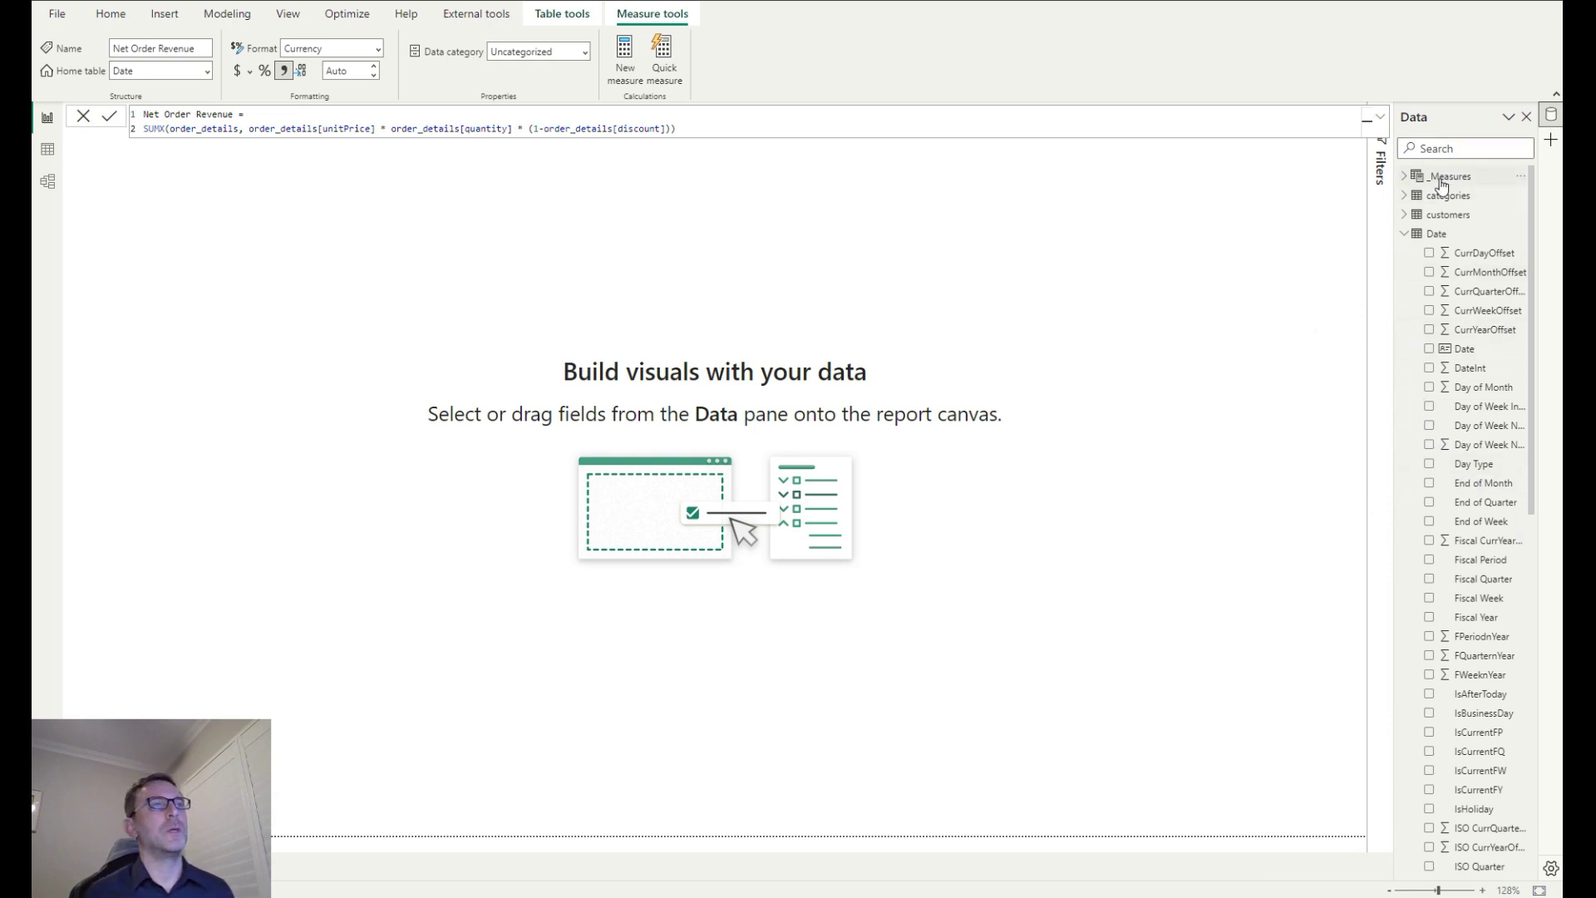
# Change the home table of the Net Order Revenue measure from Date to _Measures
pyautogui.scroll(-5, 1454, 277)
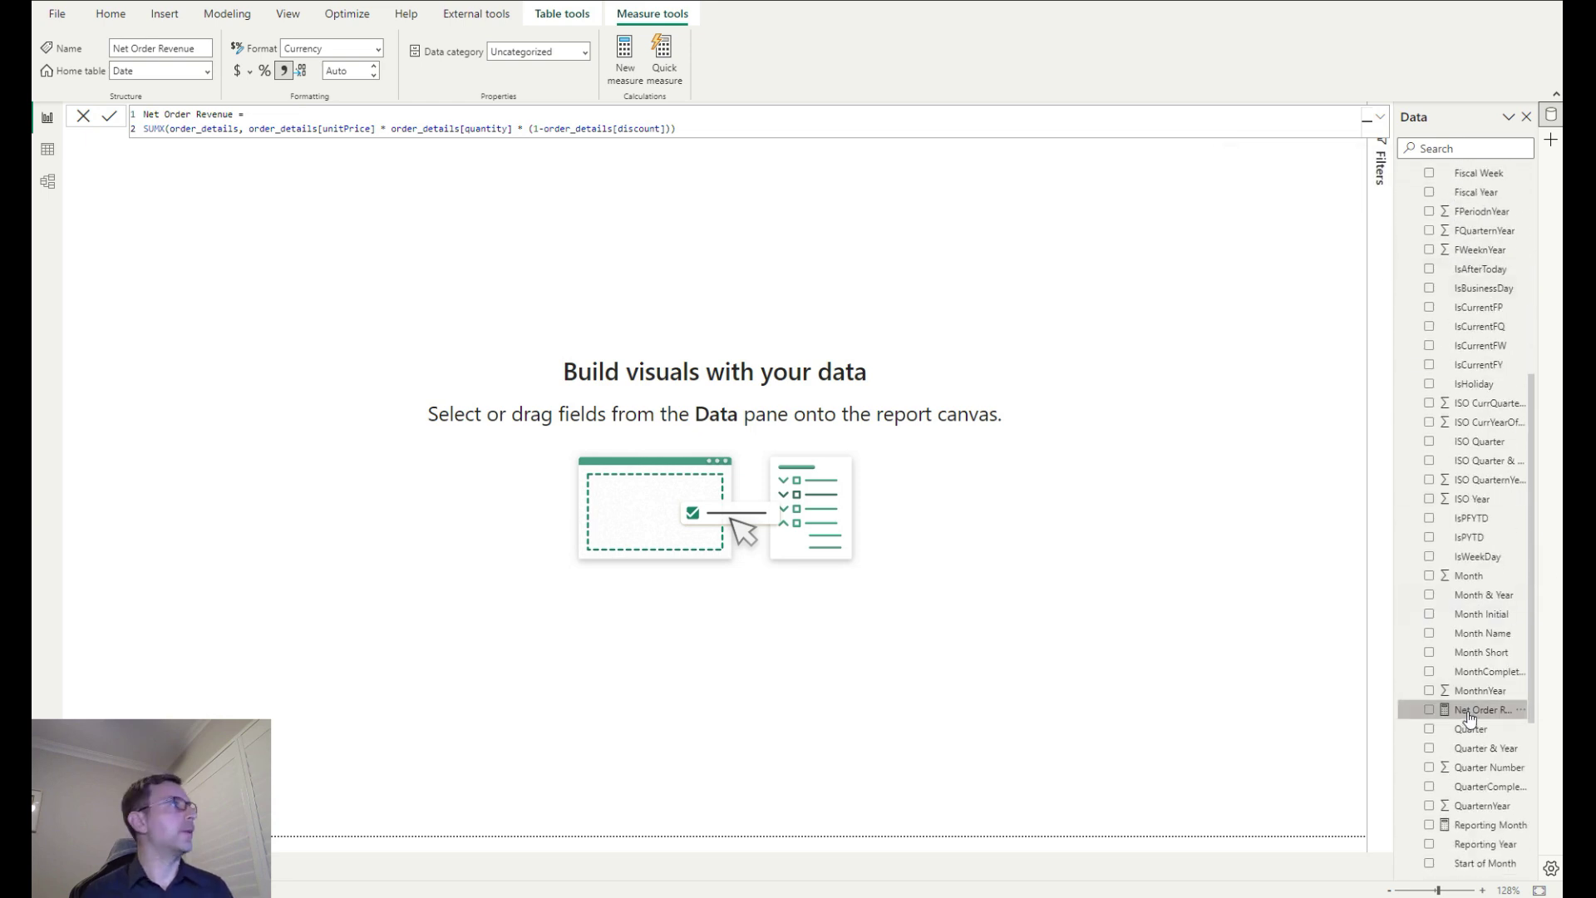
pyautogui.click(207, 71)
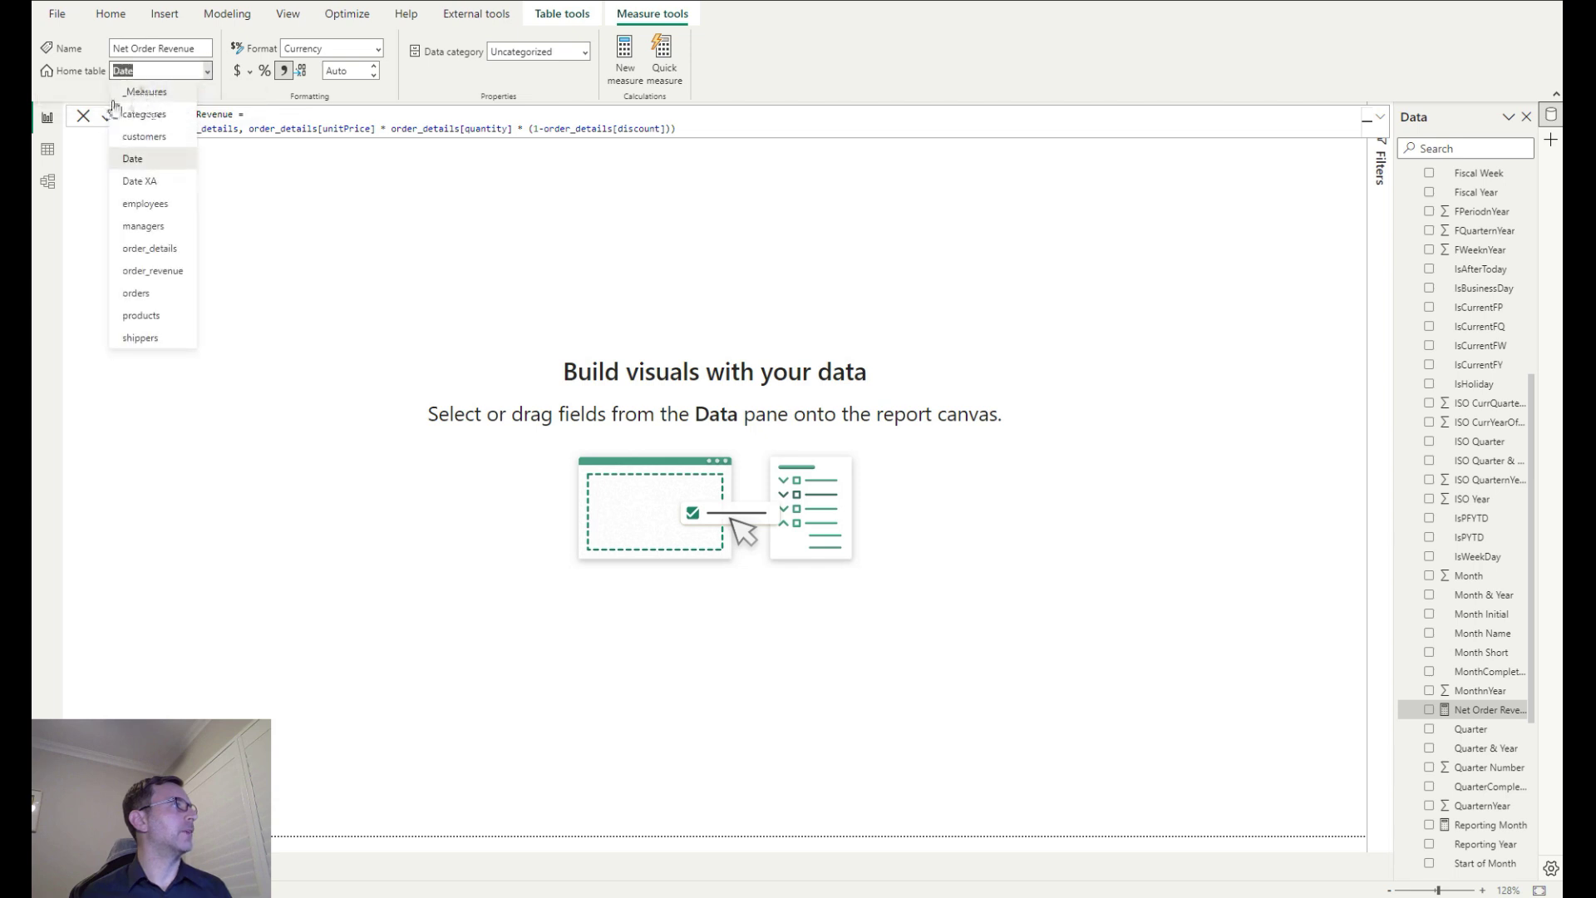
pyautogui.click(149, 94)
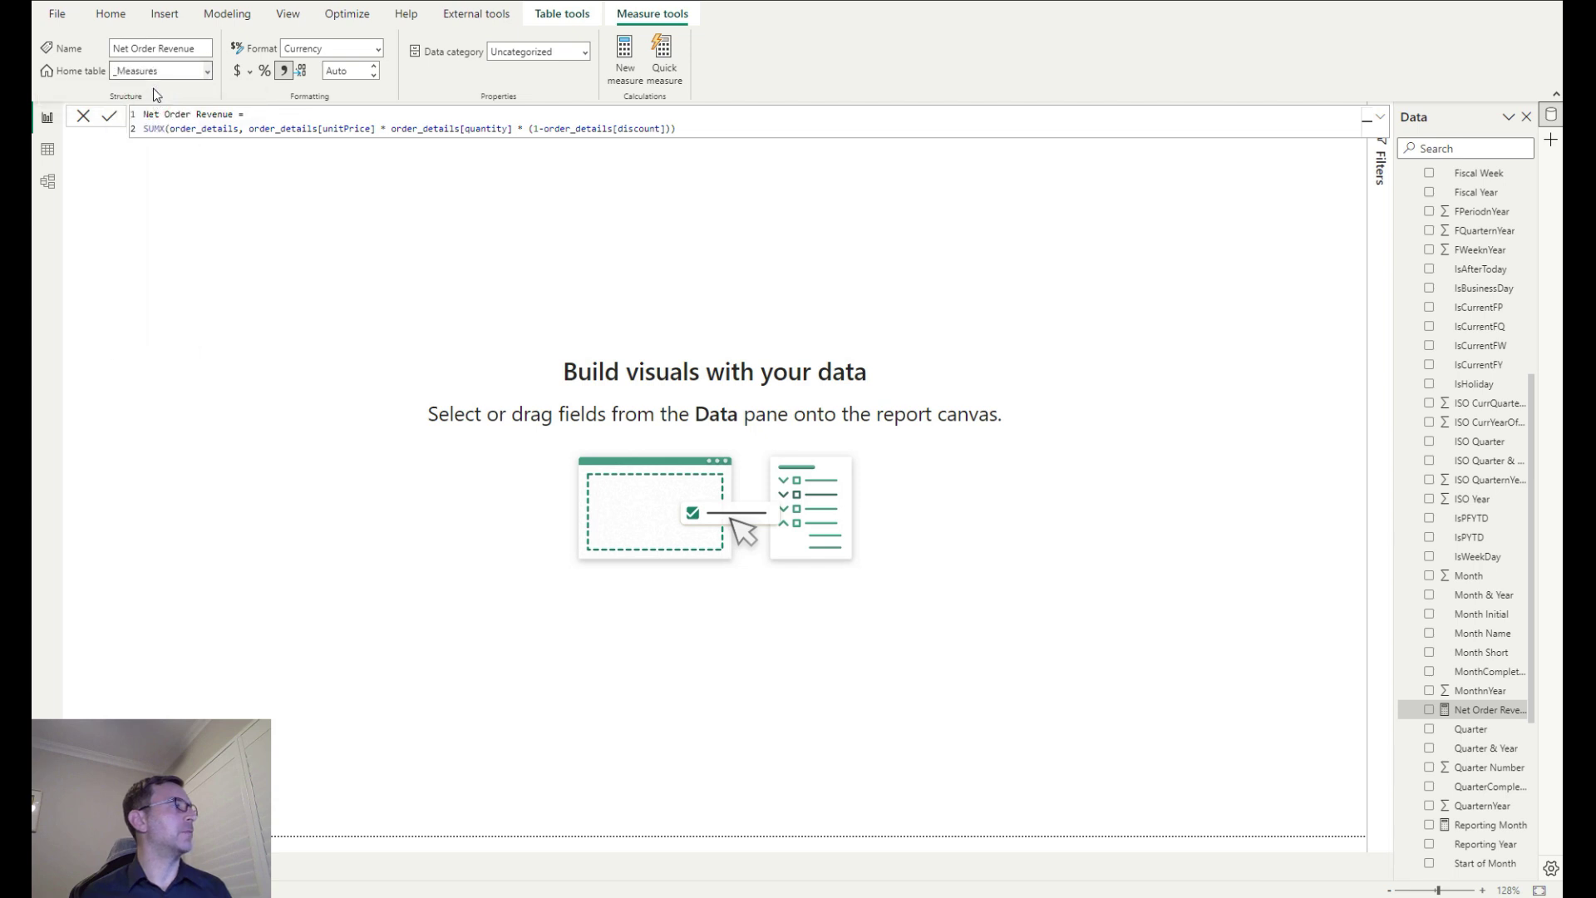
pyautogui.scroll(5, 1484, 290)
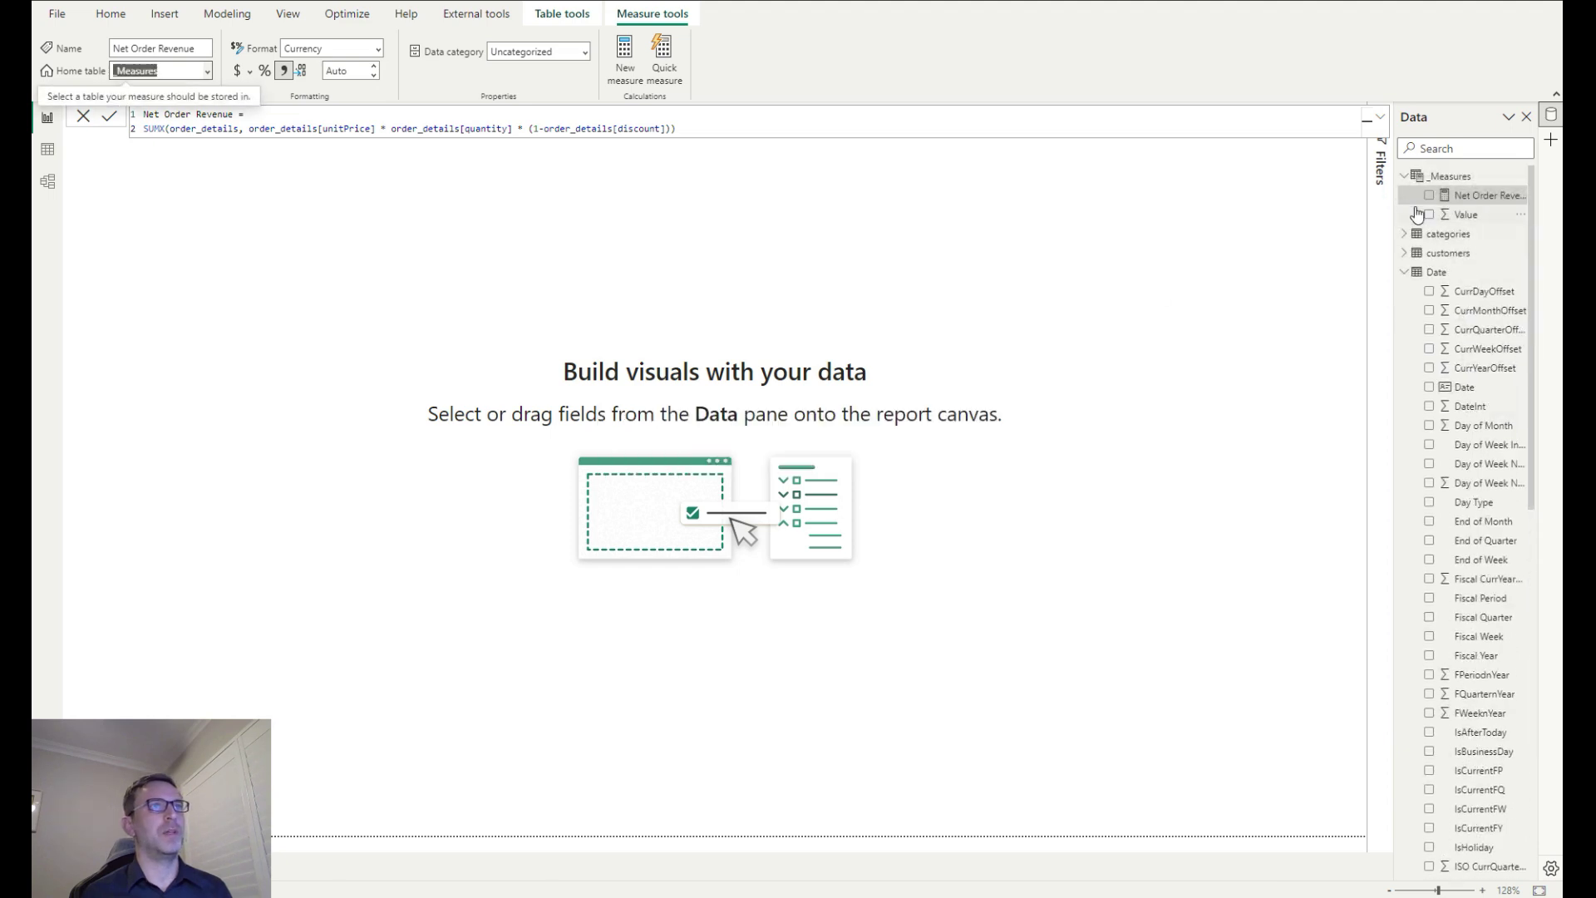
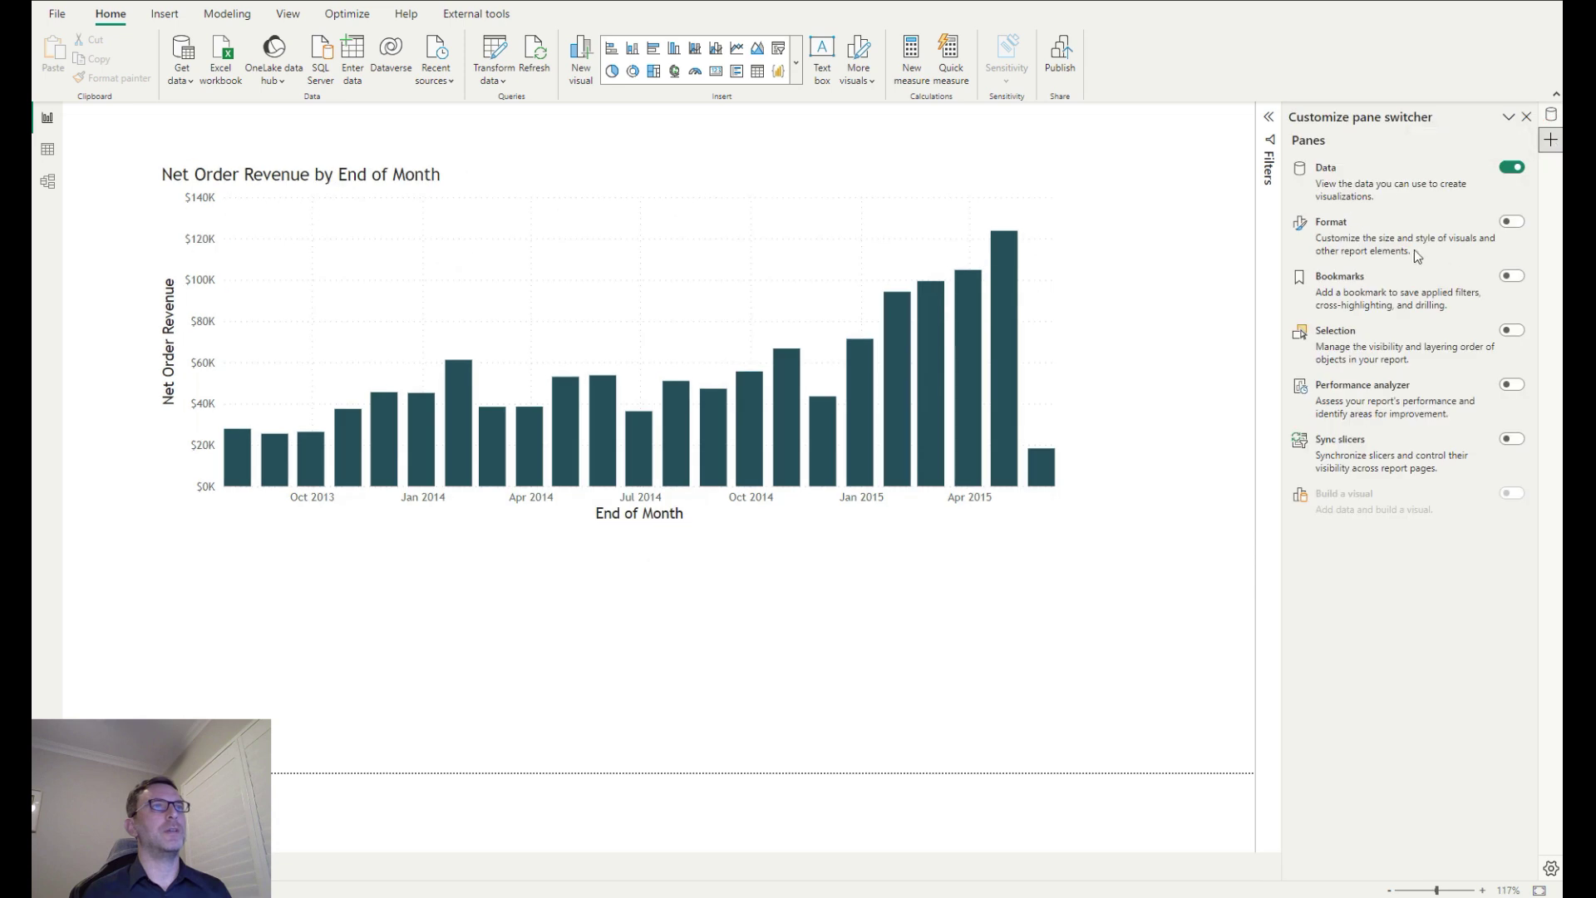
# Enable the Format pane and set the page canvas to a custom size of 900 px high by 1600 px wide
pyautogui.click(1511, 224)
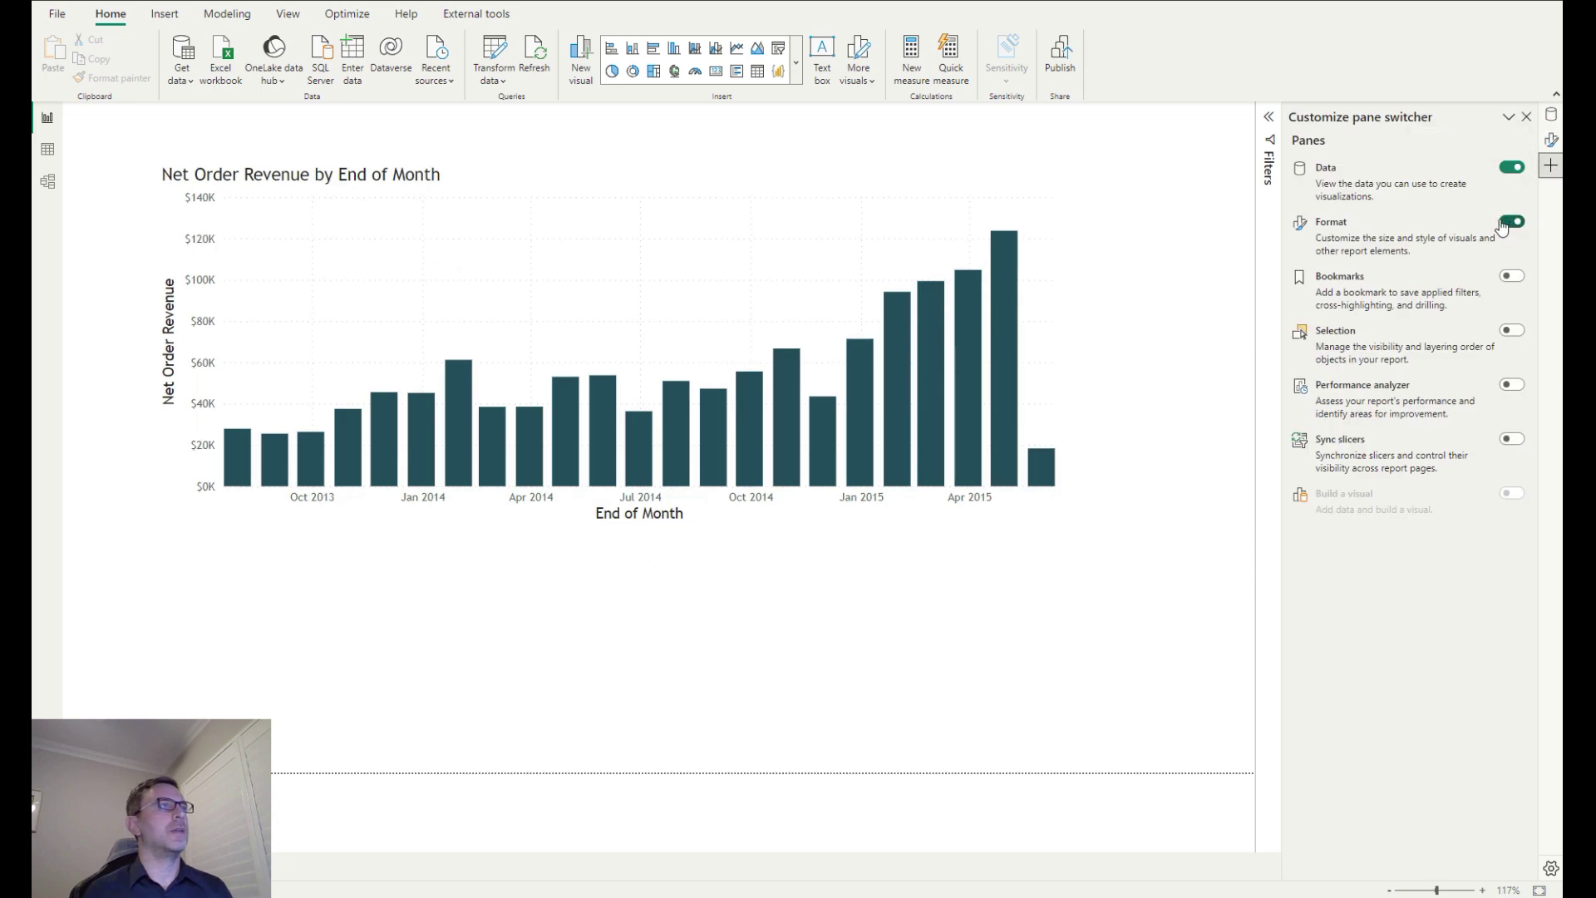
pyautogui.click(1552, 139)
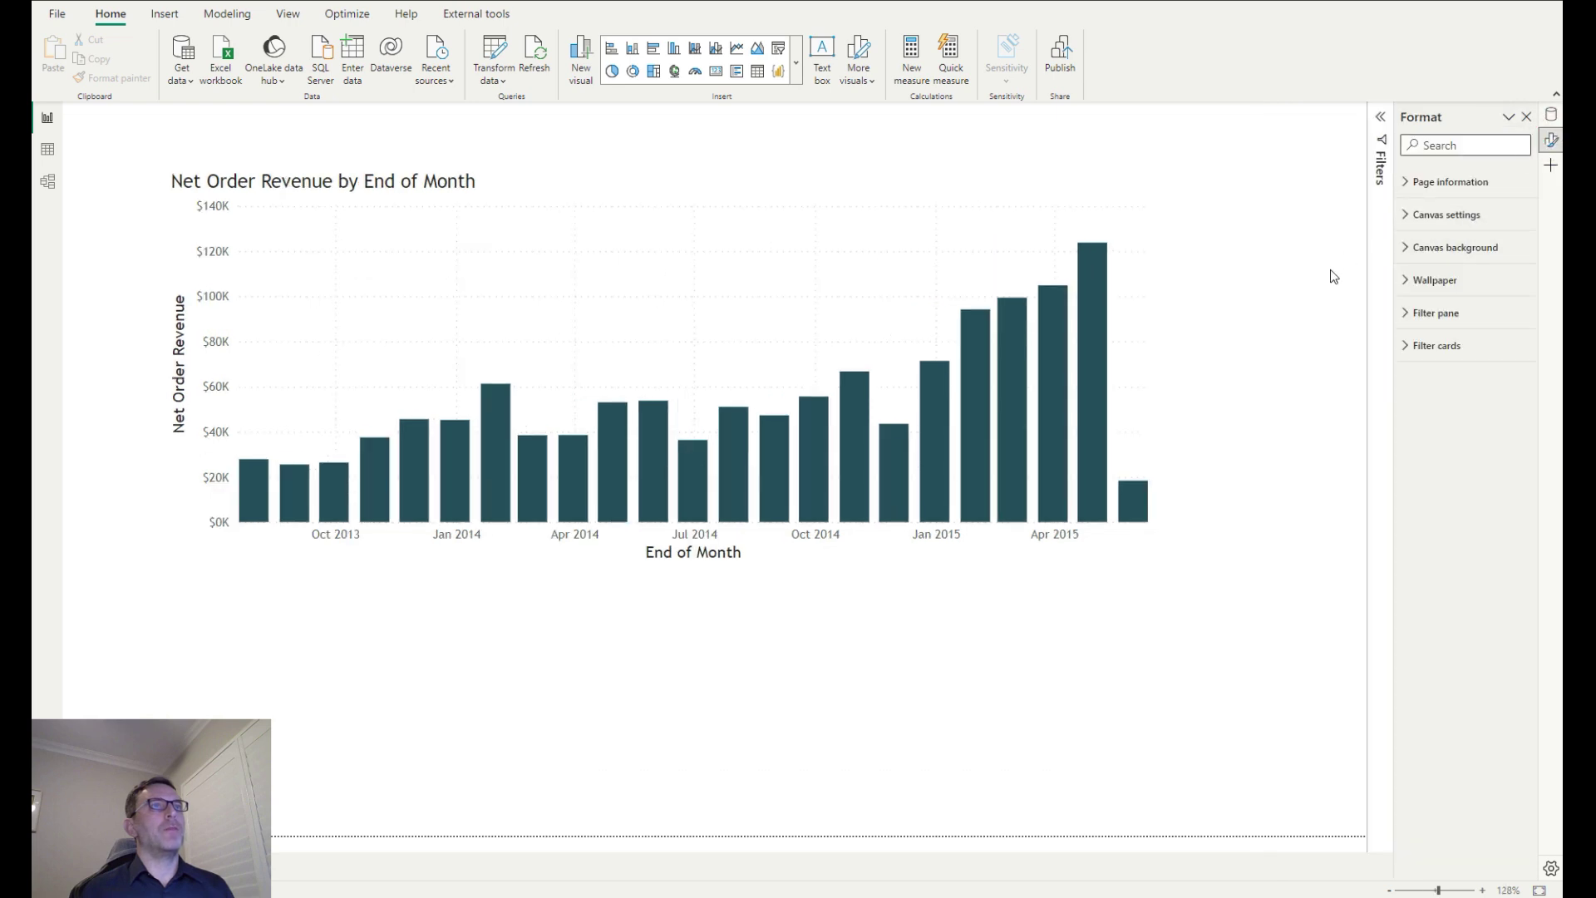
pyautogui.click(1467, 217)
pyautogui.click(1450, 267)
pyautogui.click(1447, 366)
pyautogui.doubleClick(1429, 312)
pyautogui.write('900')
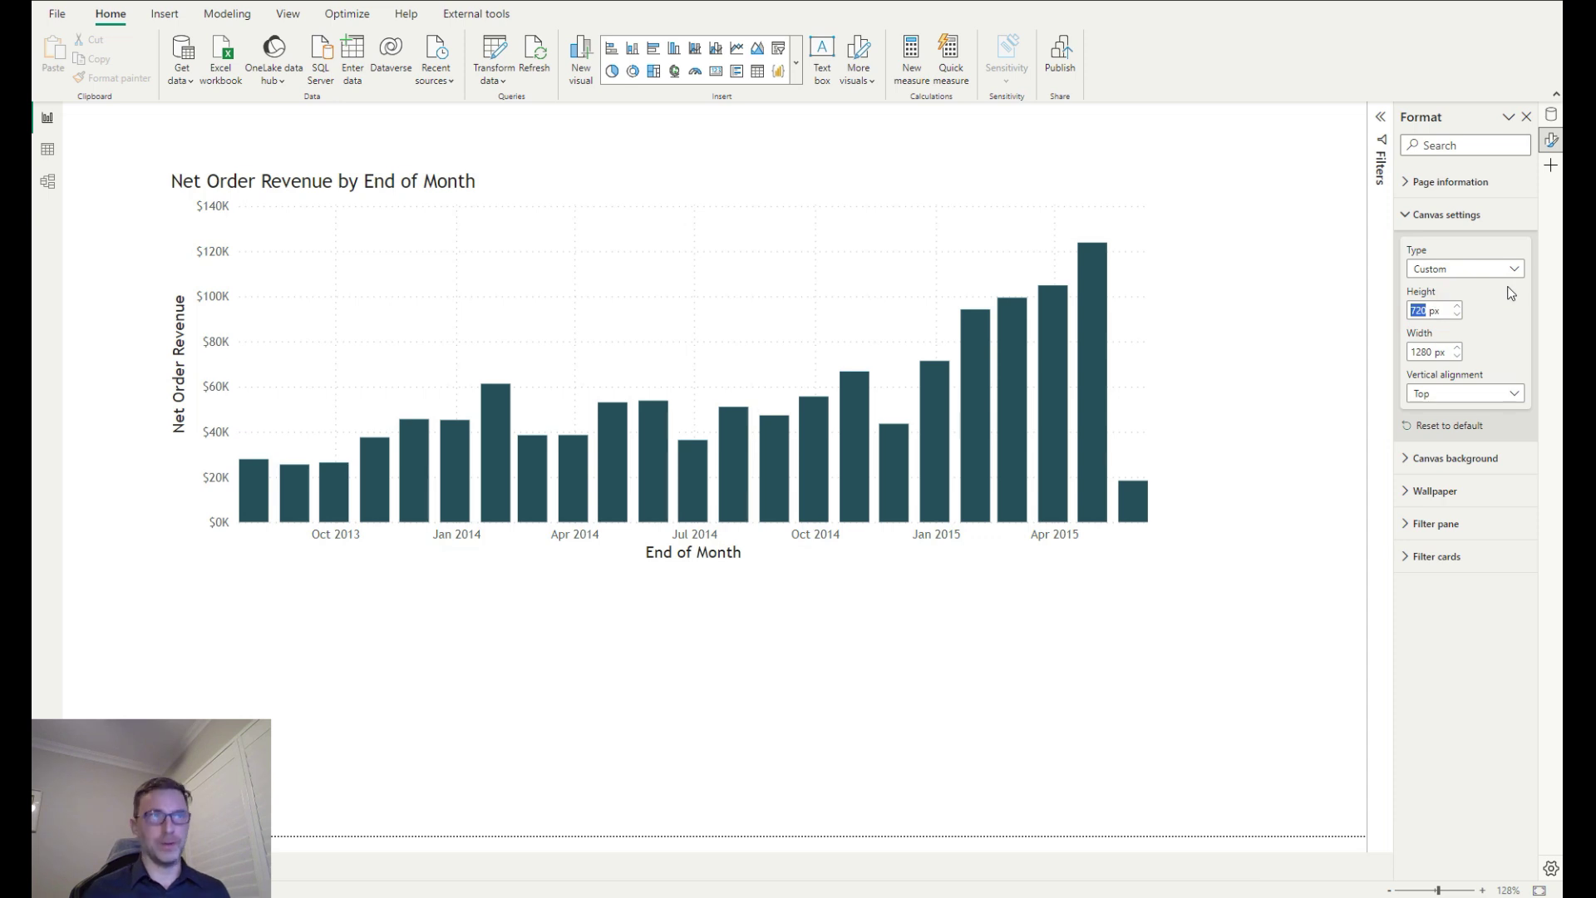
pyautogui.press('Tab')
pyautogui.write('1600')
pyautogui.press('Return')
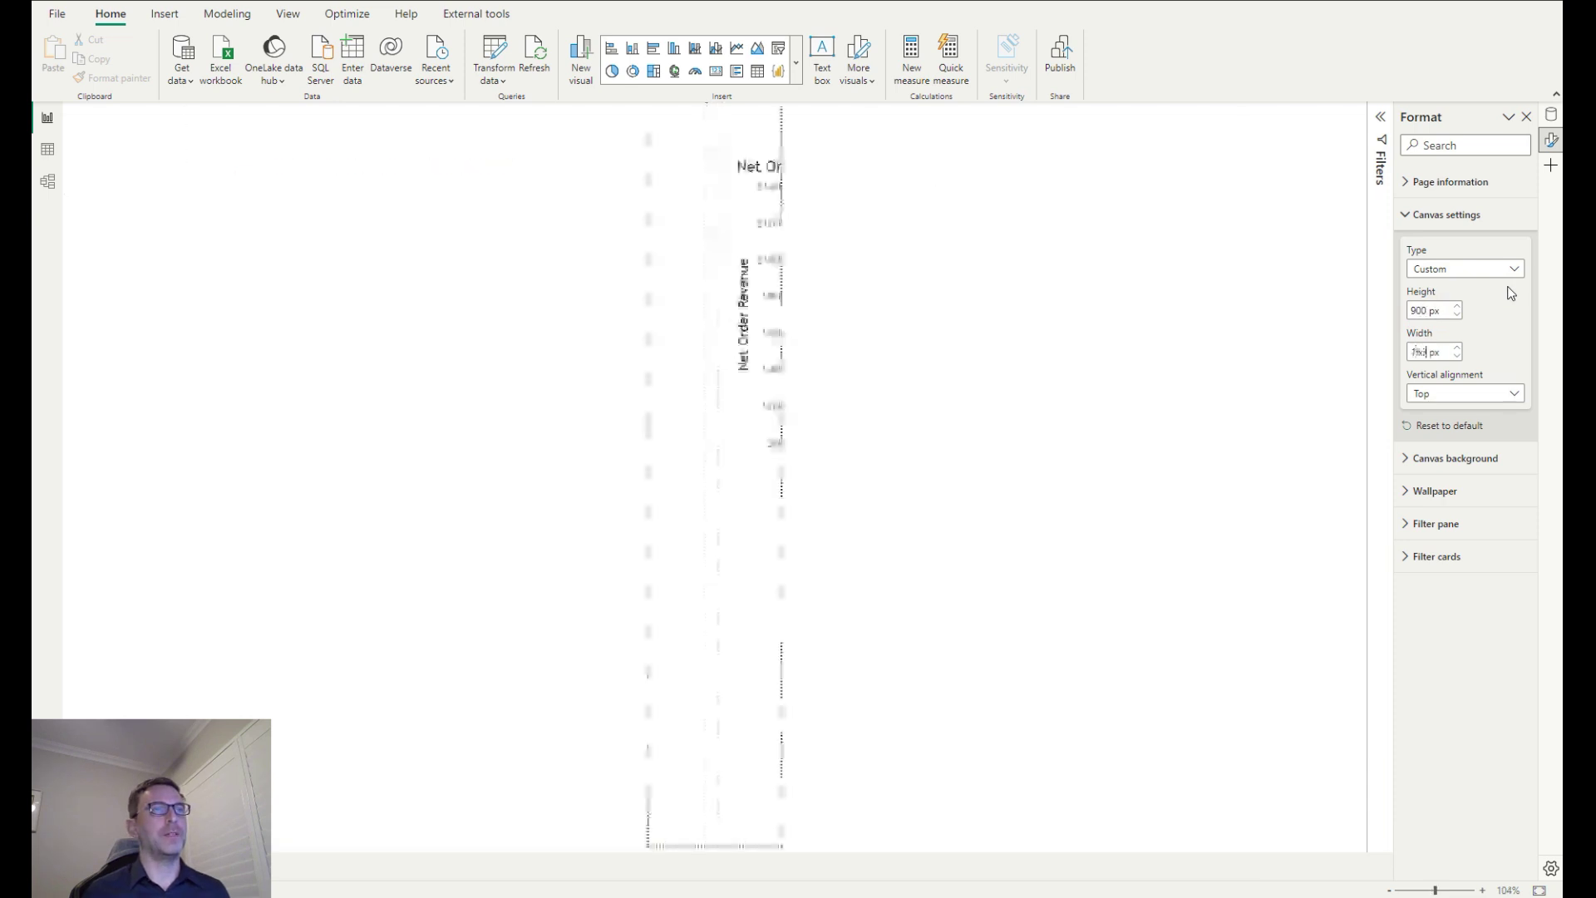
# Move the Net Order Revenue by End of Month chart to the top of the page and reduce its height
pyautogui.click(1046, 398)
pyautogui.moveTo(935, 345); pyautogui.dragTo(1028, 340)
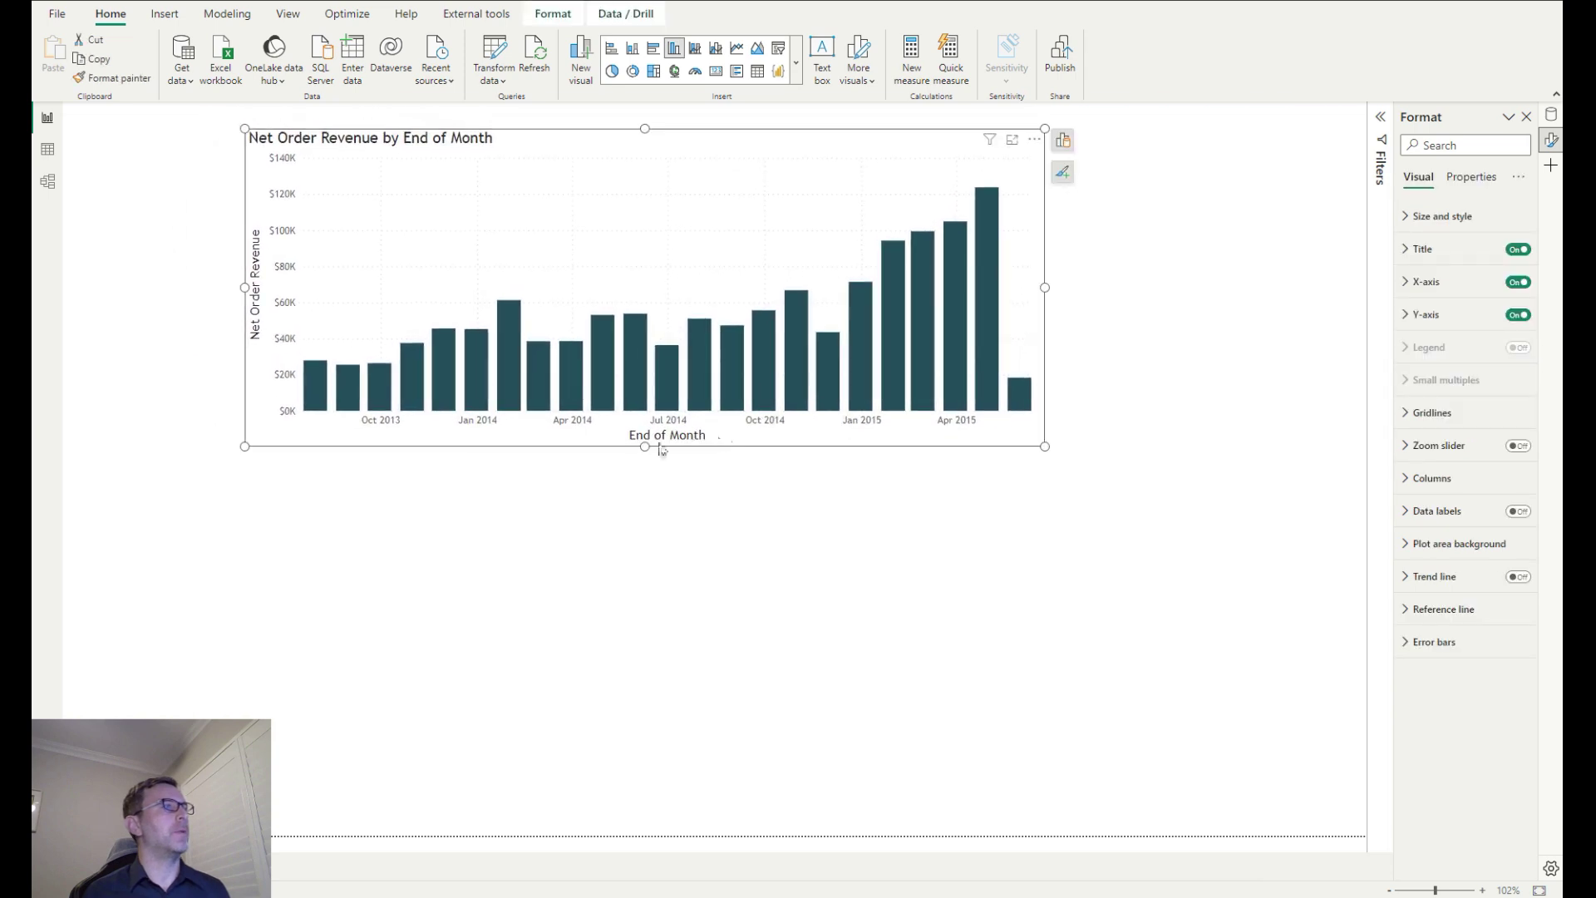
pyautogui.moveTo(645, 443); pyautogui.dragTo(665, 385)
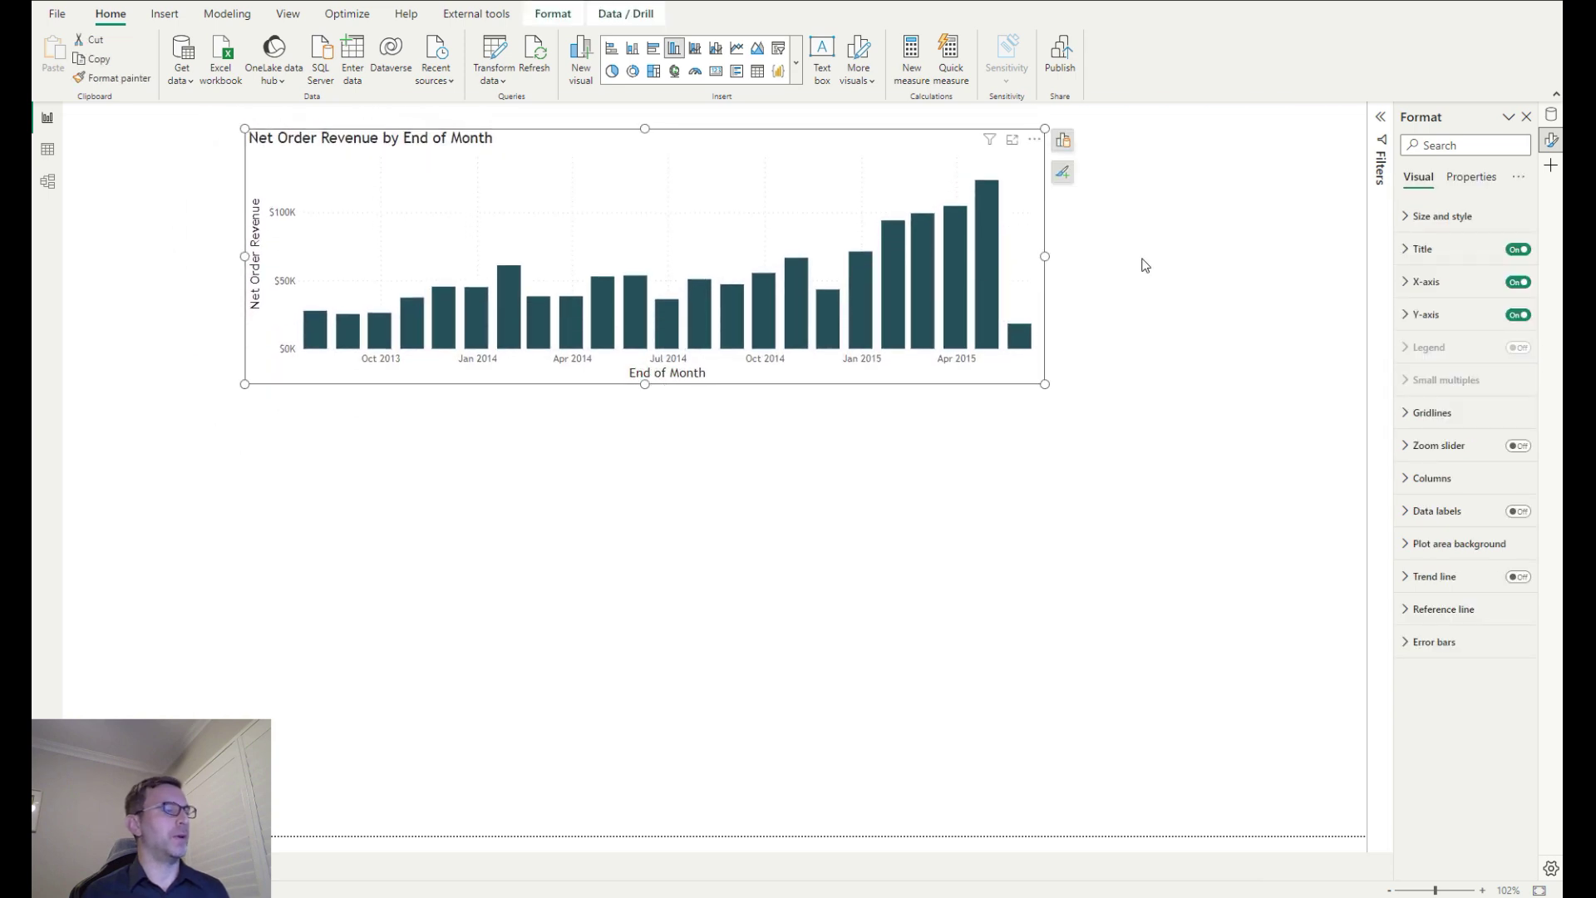
# Set the chart's X-axis type to Categorical and widen the chart so each month label fits on one line
pyautogui.click(1426, 282)
pyautogui.click(1451, 336)
pyautogui.click(1443, 376)
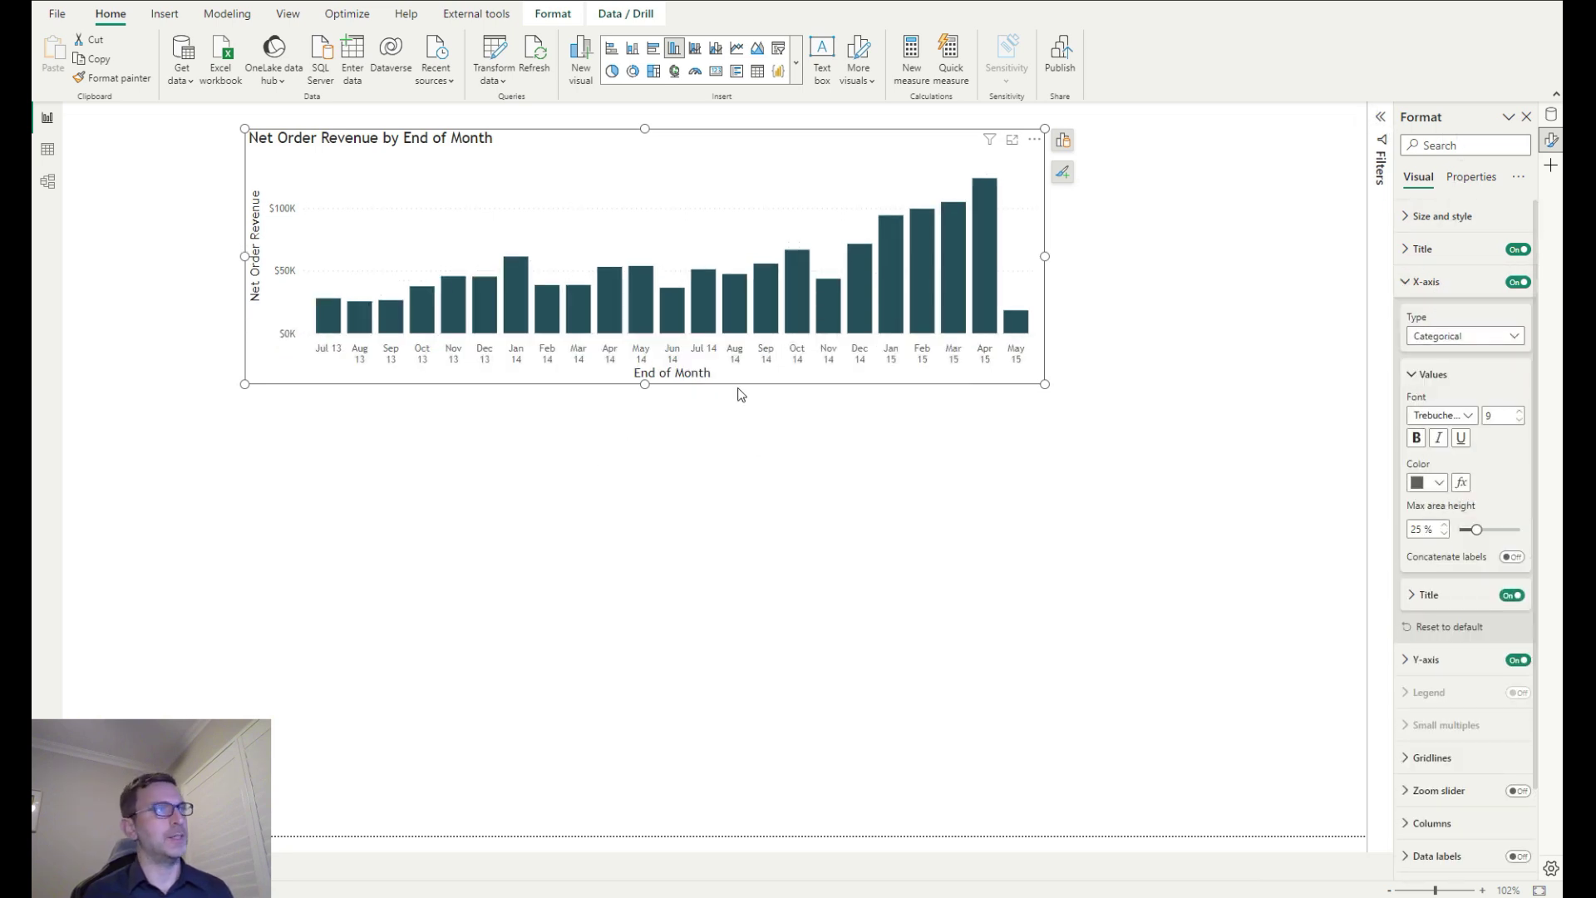
pyautogui.moveTo(1045, 256); pyautogui.dragTo(1144, 268)
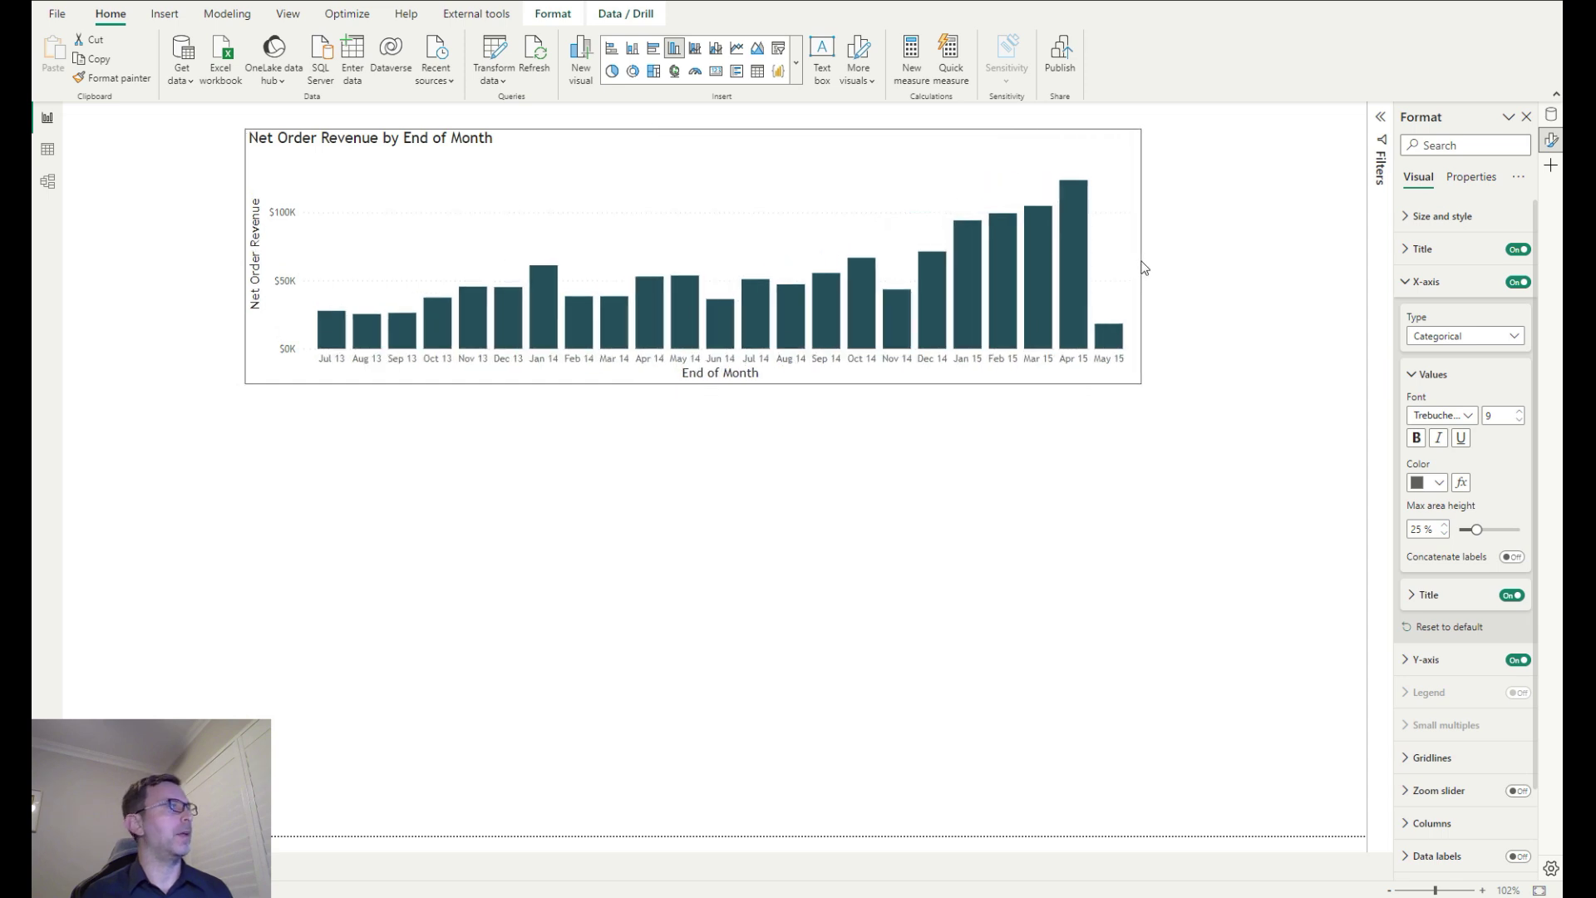
# Turn off the chart's X-axis title and its horizontal gridlines
pyautogui.click(1512, 595)
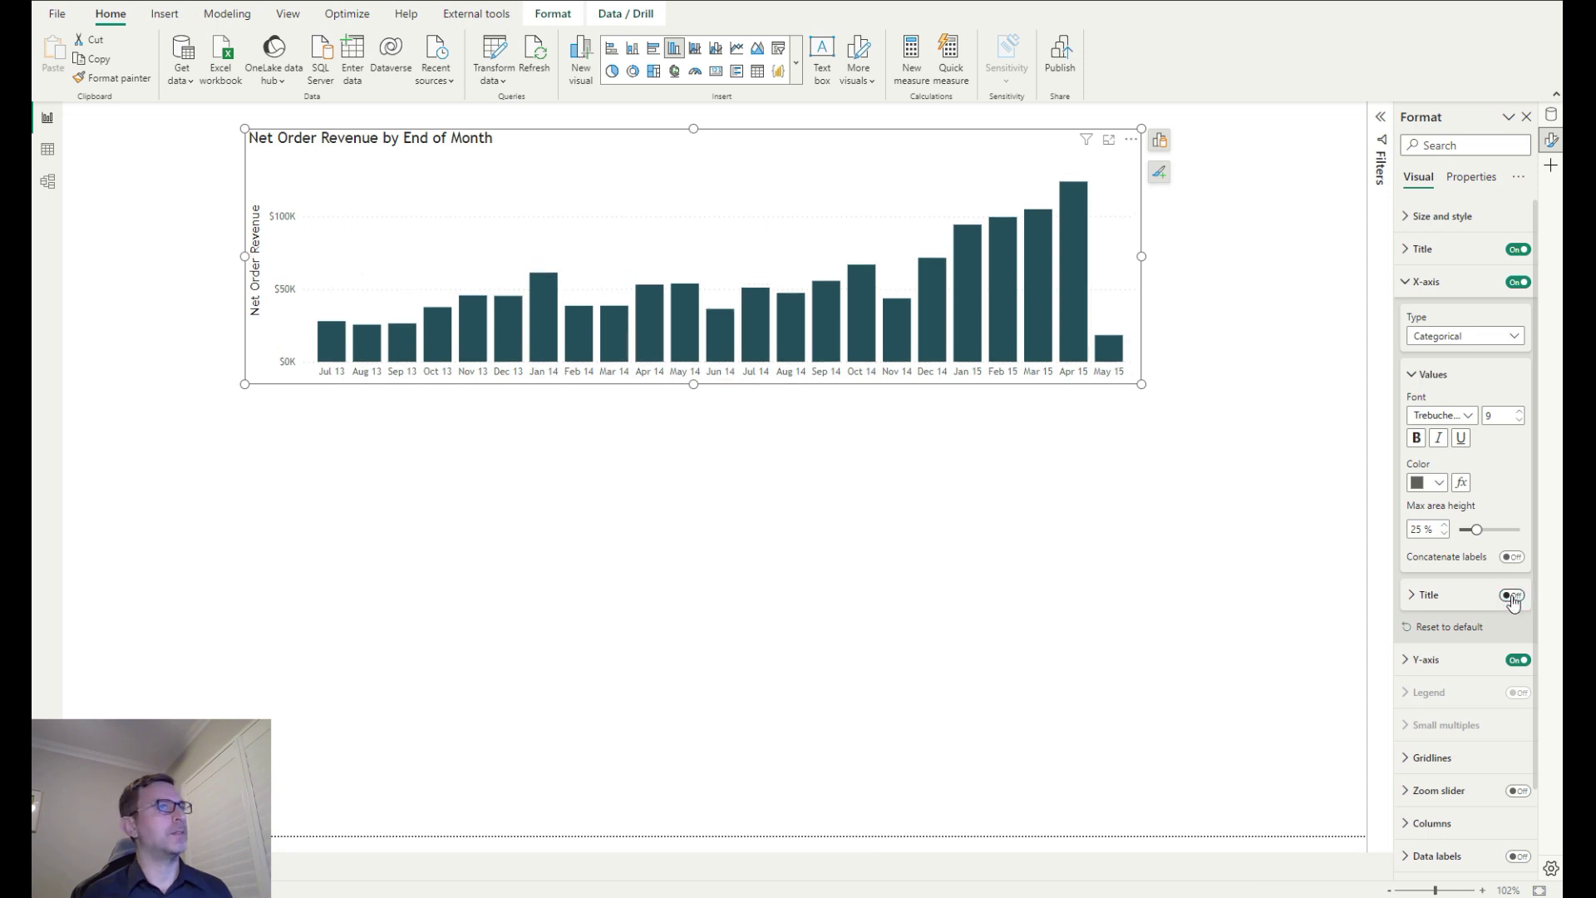
pyautogui.scroll(-2, 1494, 649)
pyautogui.click(1503, 660)
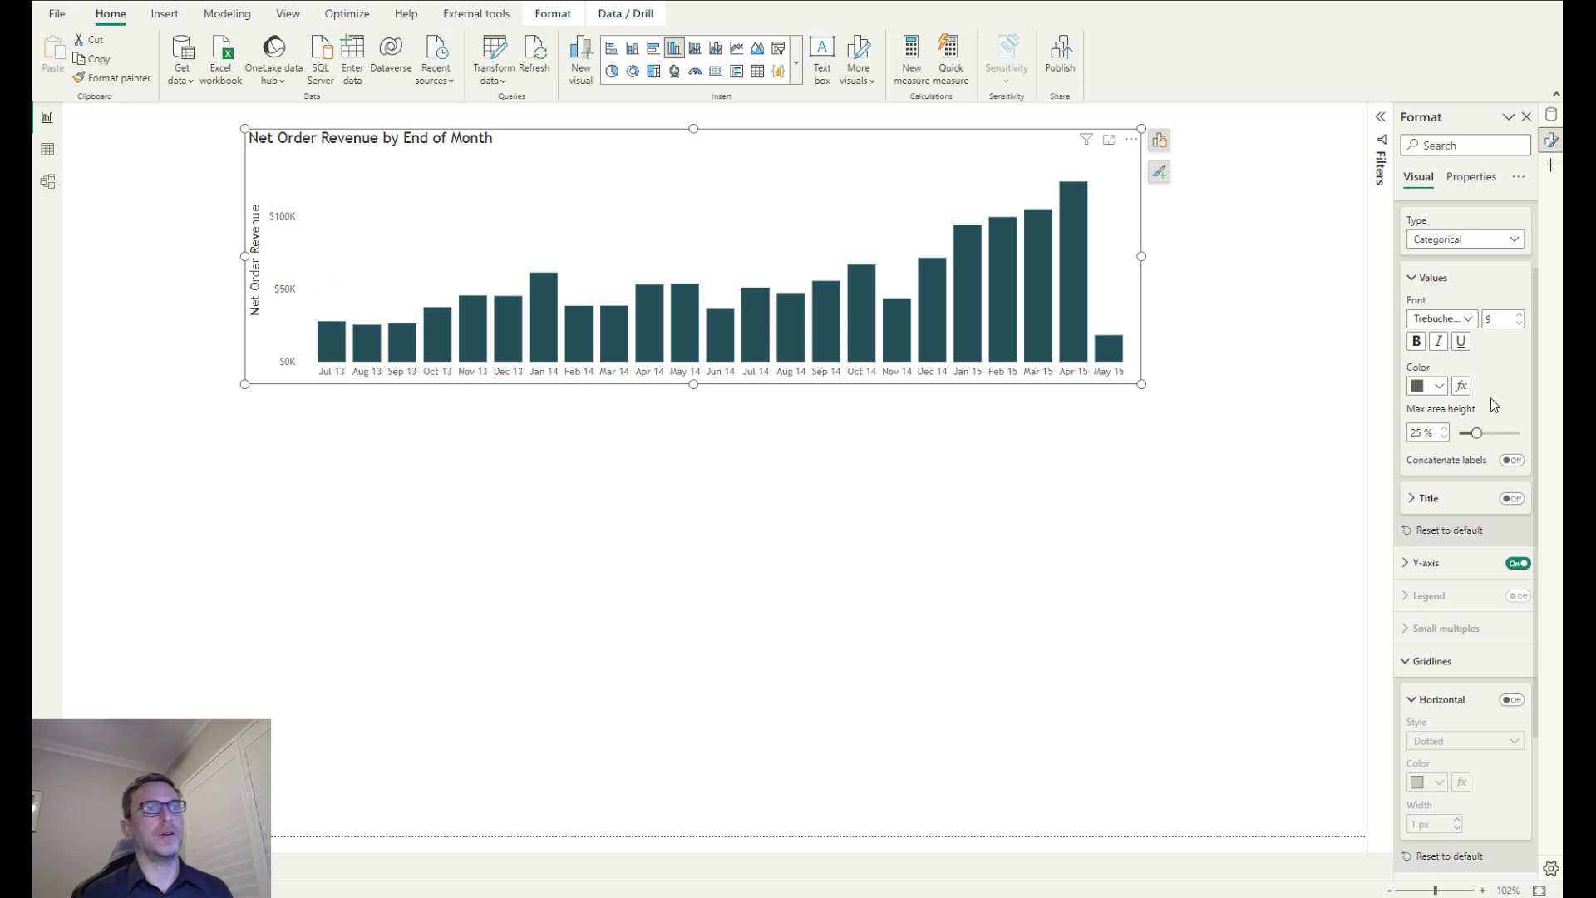
# Turn off the title of the net order revenue column chart
pyautogui.scroll(-3, 1488, 665)
pyautogui.scroll(5, 1475, 434)
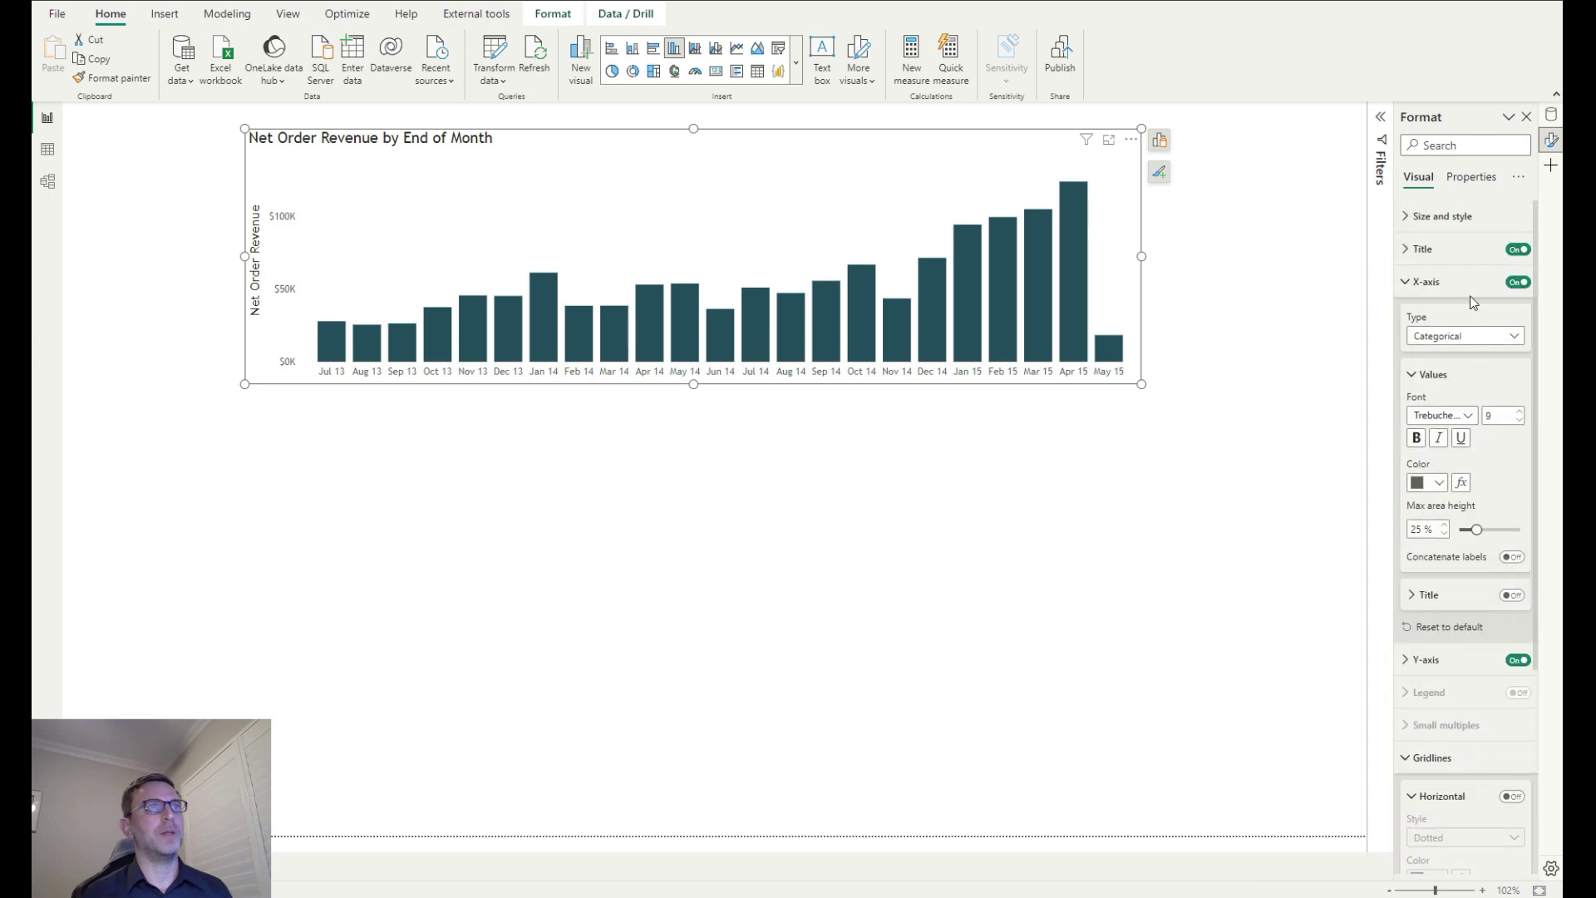
pyautogui.click(1424, 251)
pyautogui.click(1515, 251)
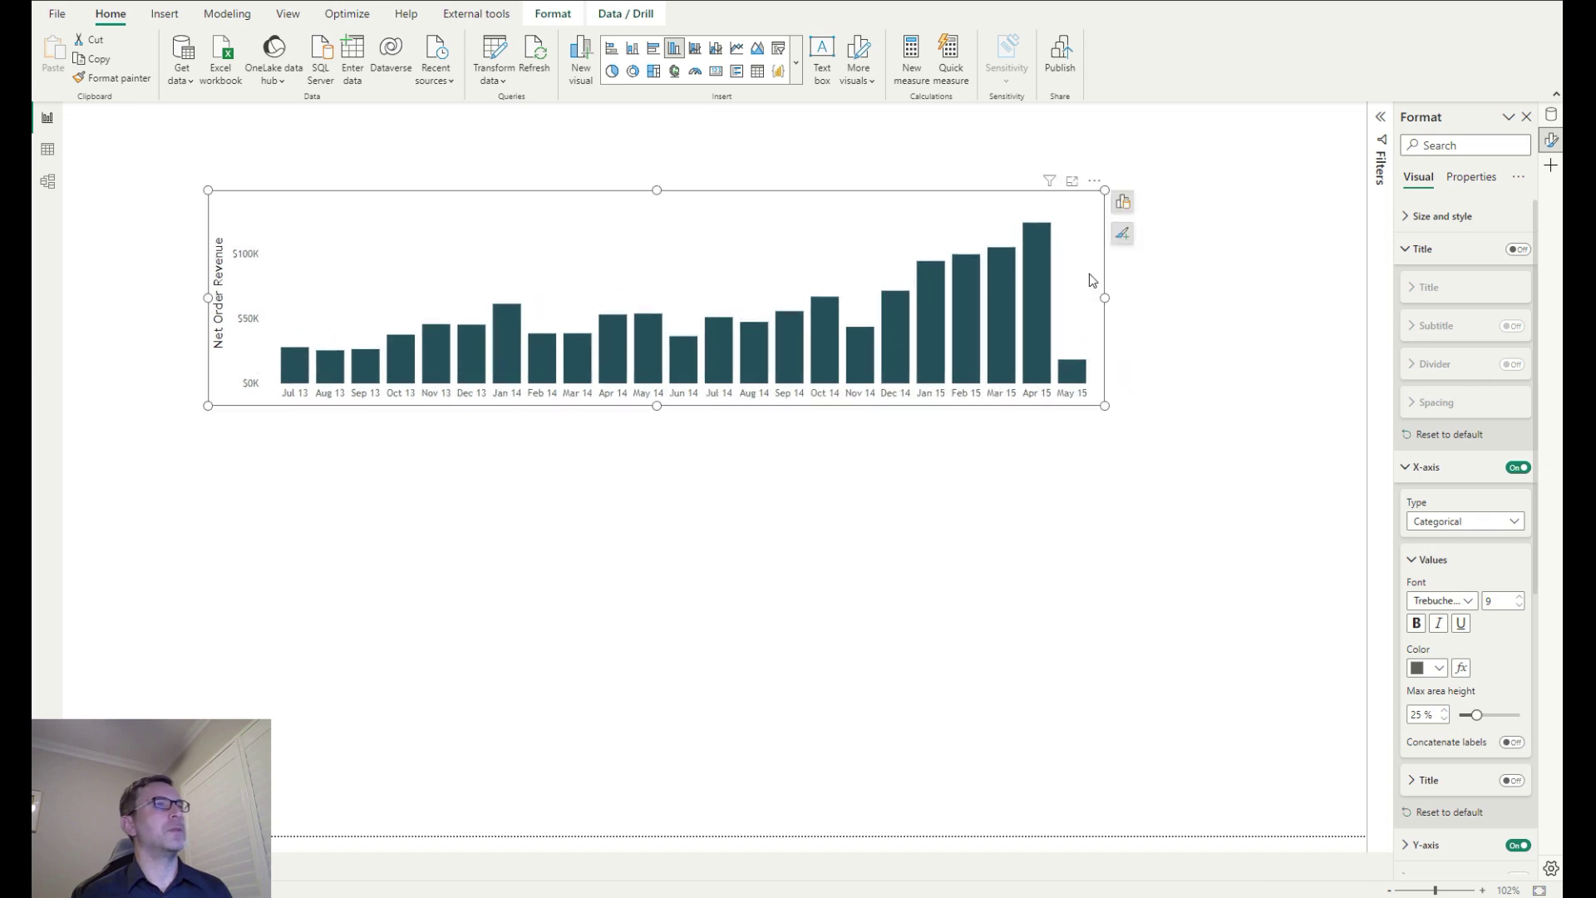
# Filter the chart's End of Month field to include every month except (Blank), May 15 and Jun 15
pyautogui.click(1379, 123)
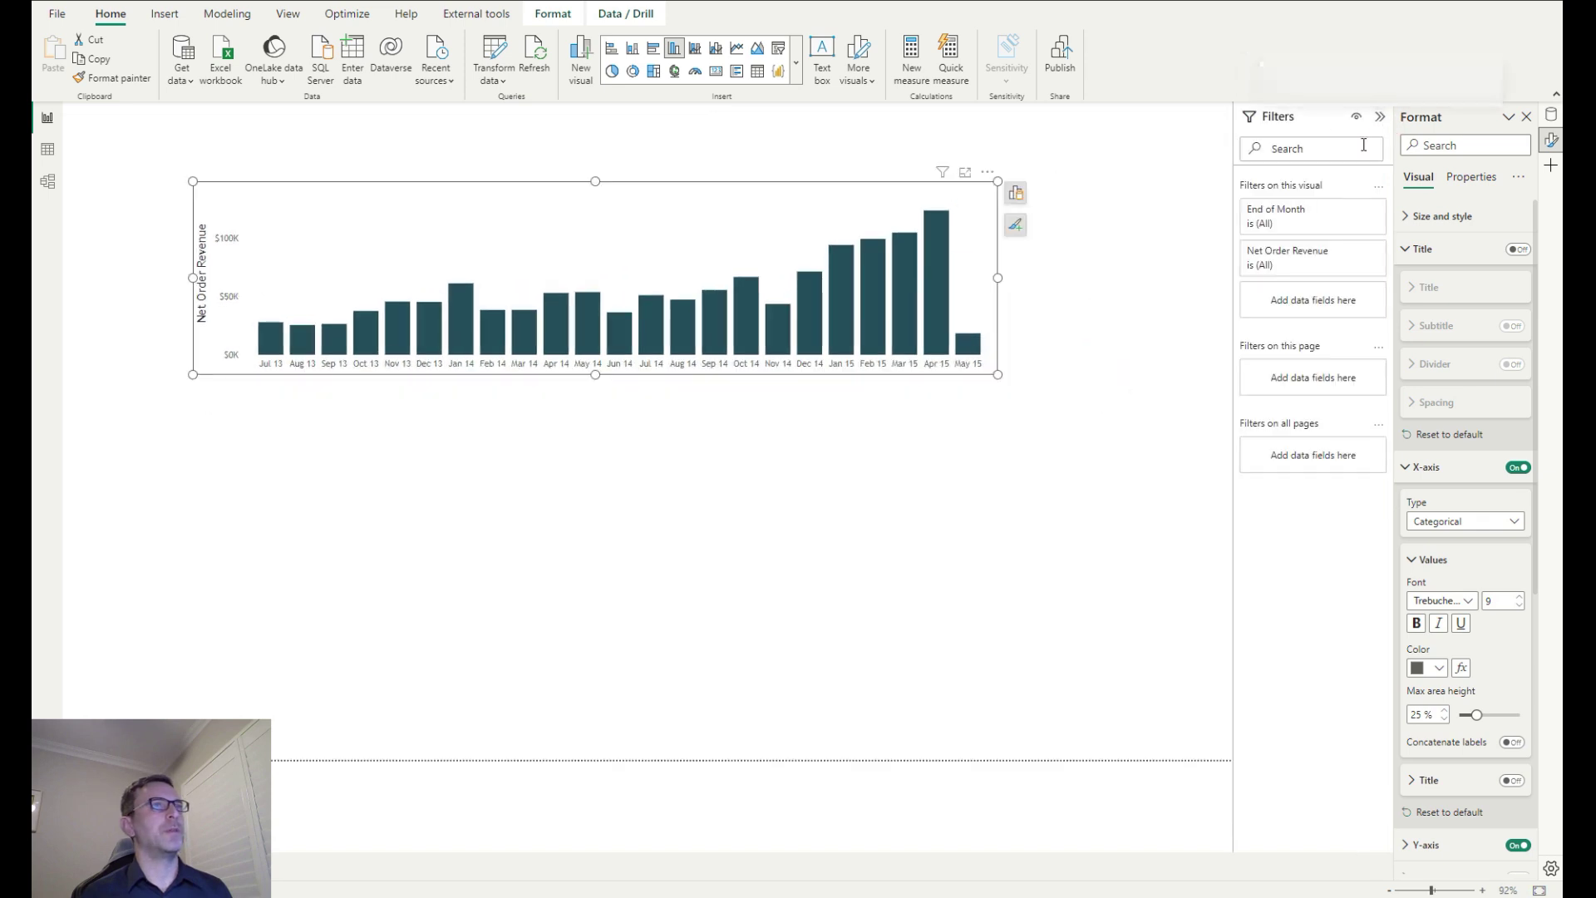
pyautogui.click(1356, 214)
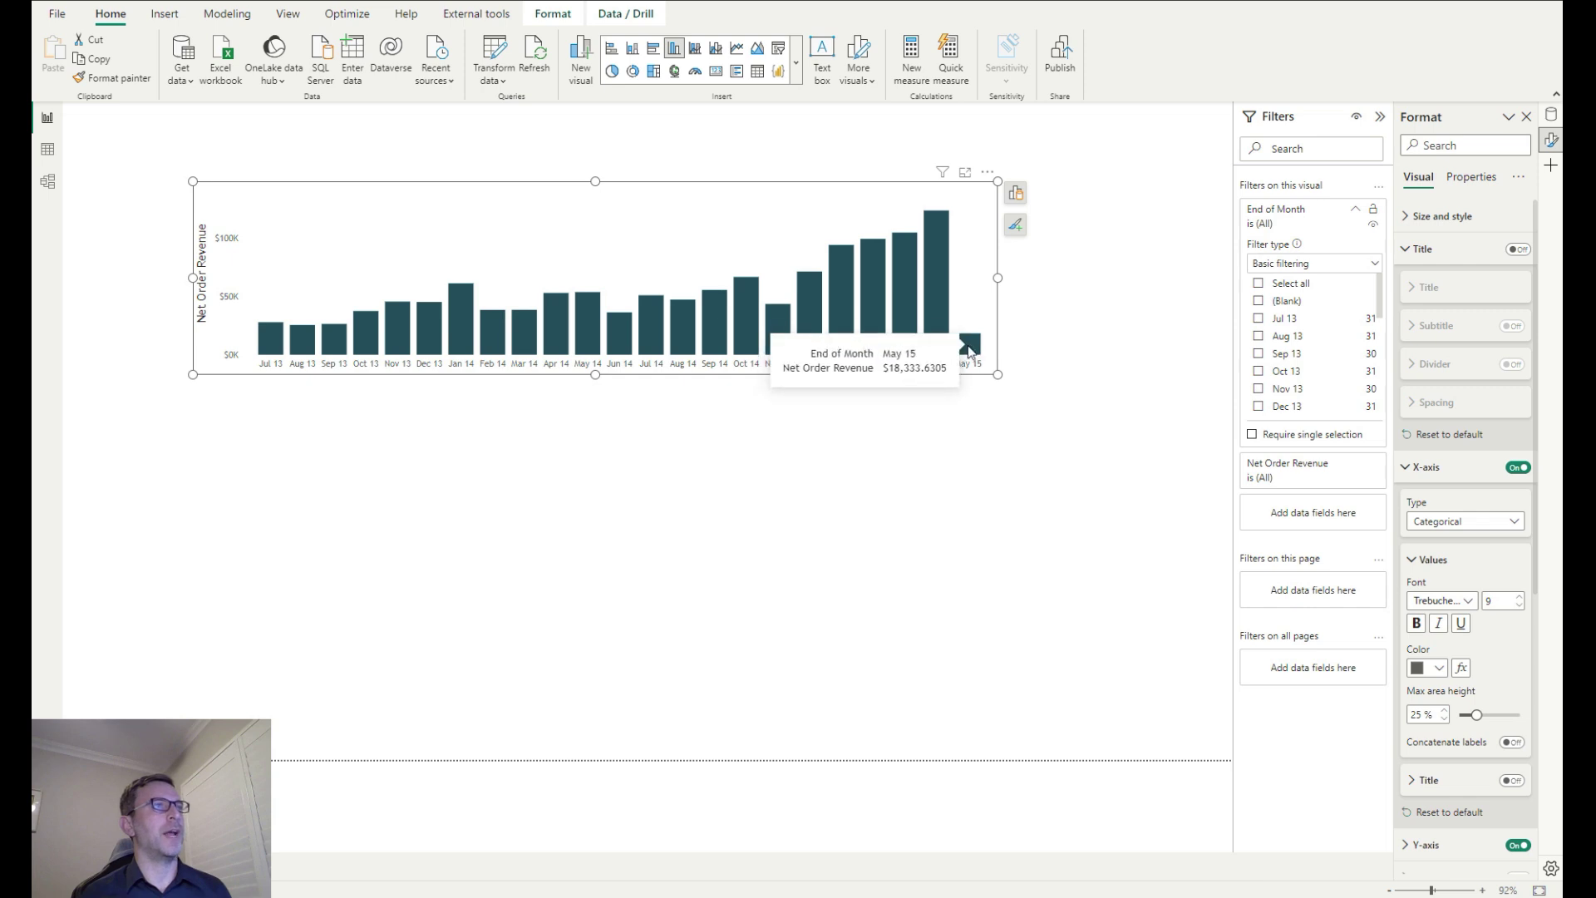
pyautogui.click(1260, 284)
pyautogui.click(1263, 307)
pyautogui.moveTo(1374, 313); pyautogui.dragTo(1374, 432)
pyautogui.click(1258, 409)
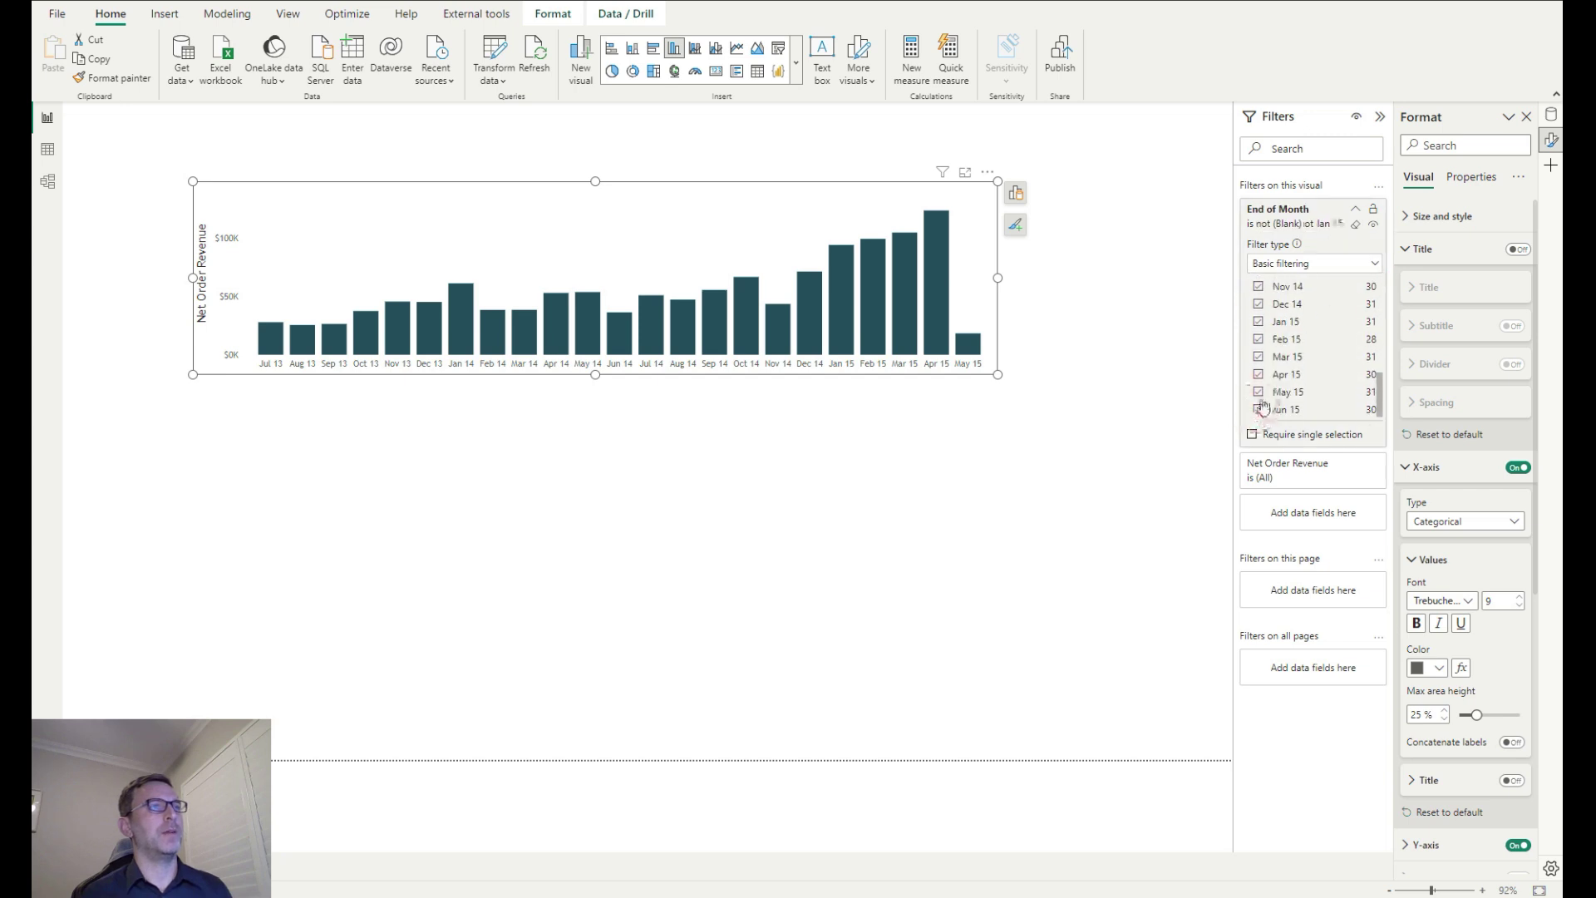
pyautogui.click(1259, 392)
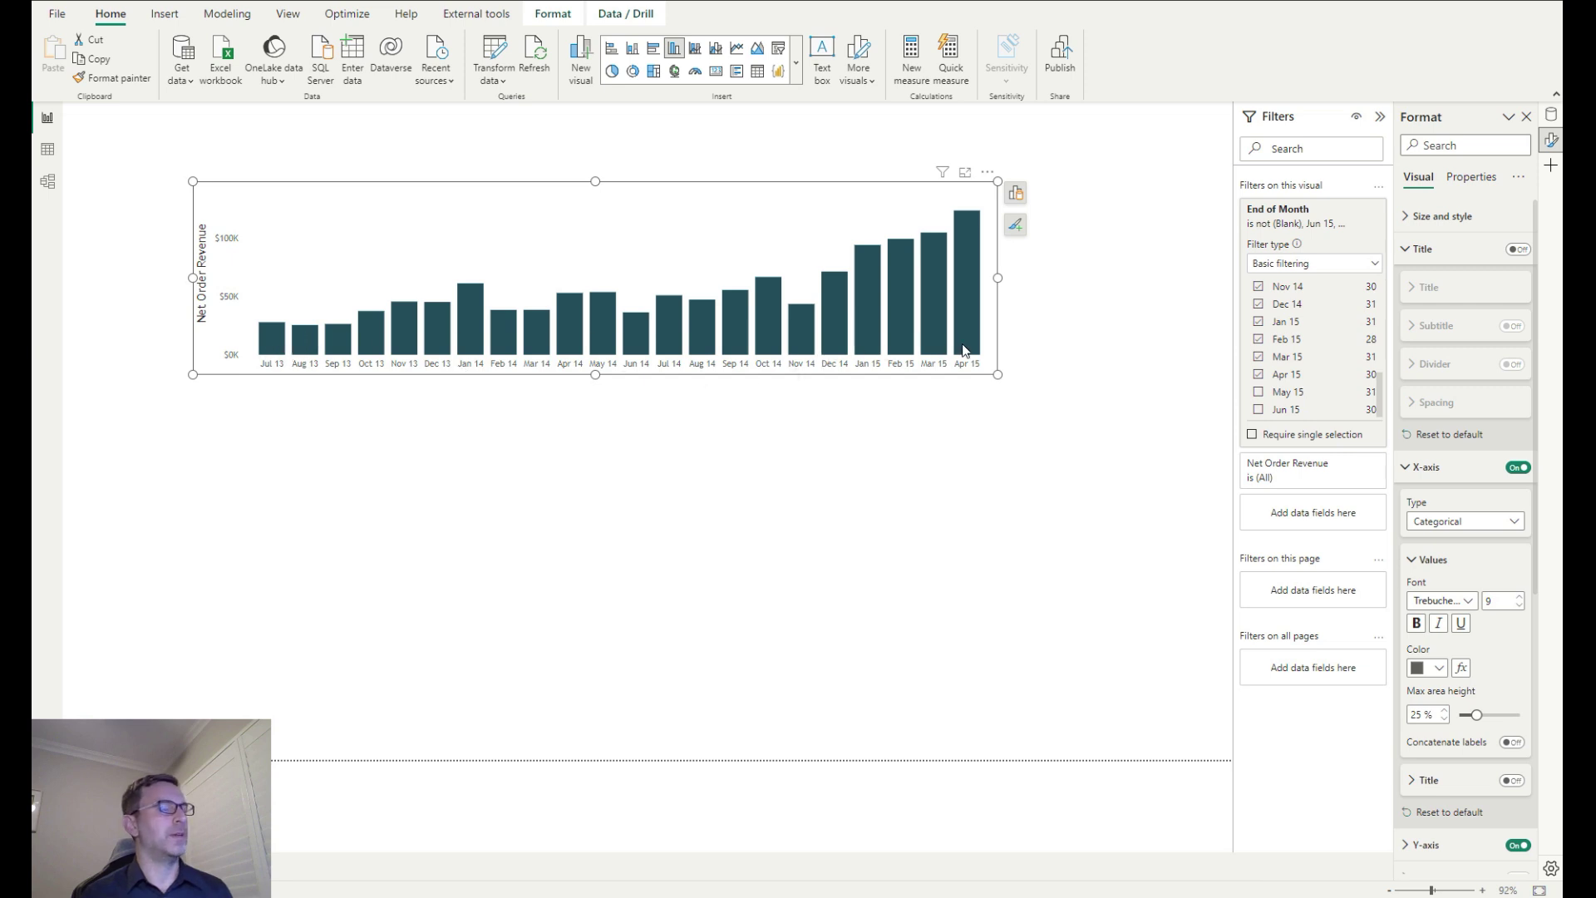
pyautogui.moveTo(958, 348)
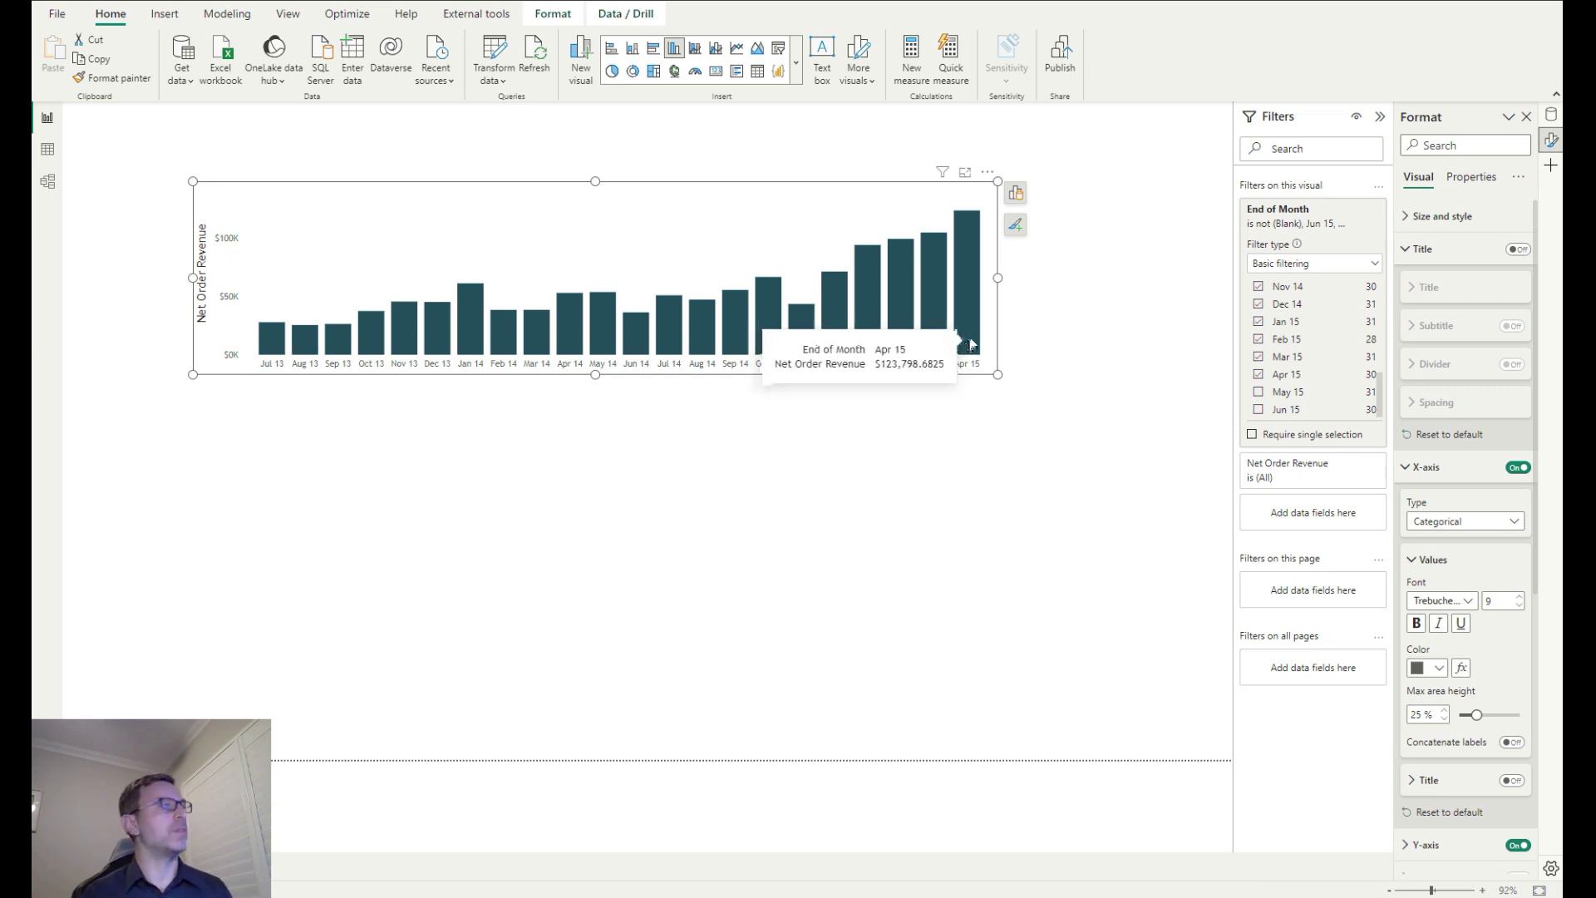
# Set the font size of the chart's Y-axis title to 10
pyautogui.scroll(-4, 1459, 532)
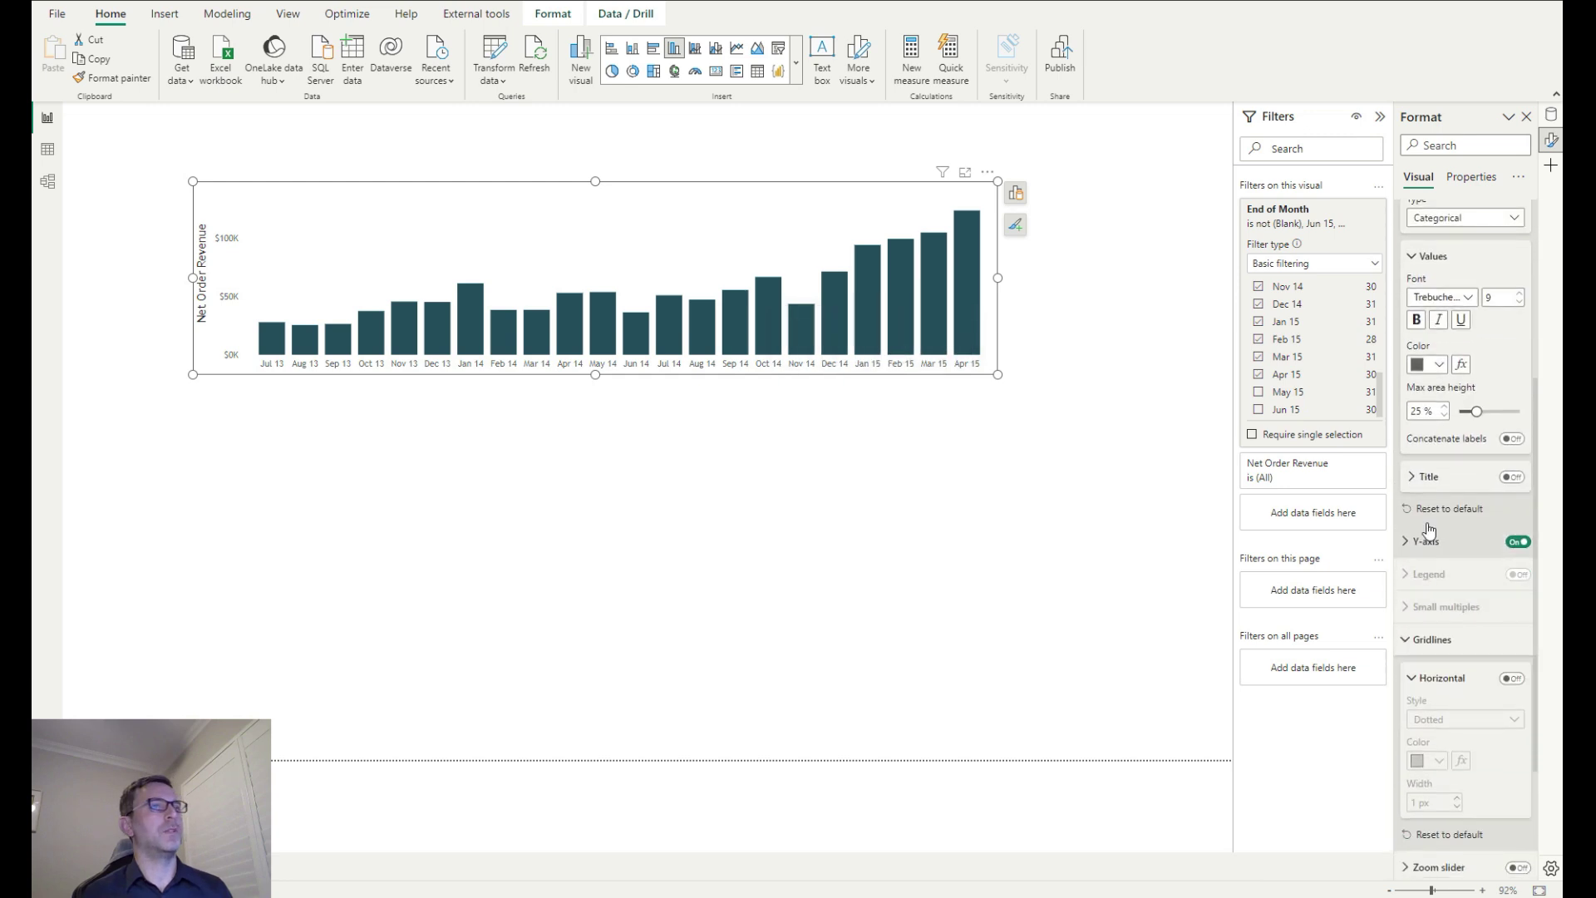
pyautogui.click(1426, 541)
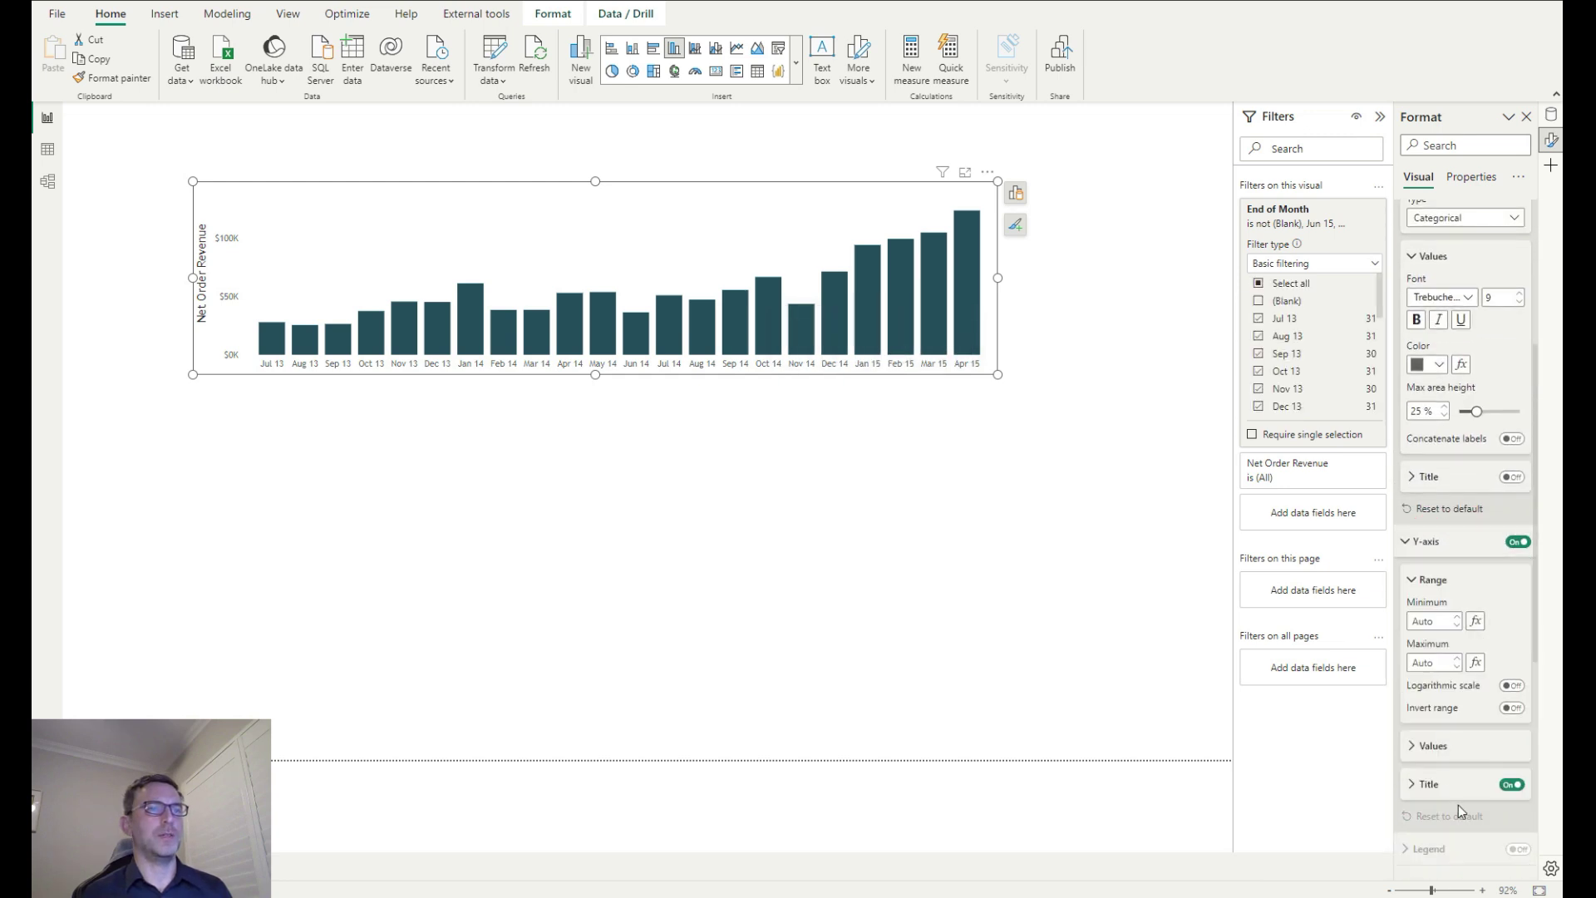
pyautogui.click(1450, 777)
pyautogui.scroll(-4, 1467, 764)
pyautogui.click(1520, 614)
pyautogui.click(1521, 614)
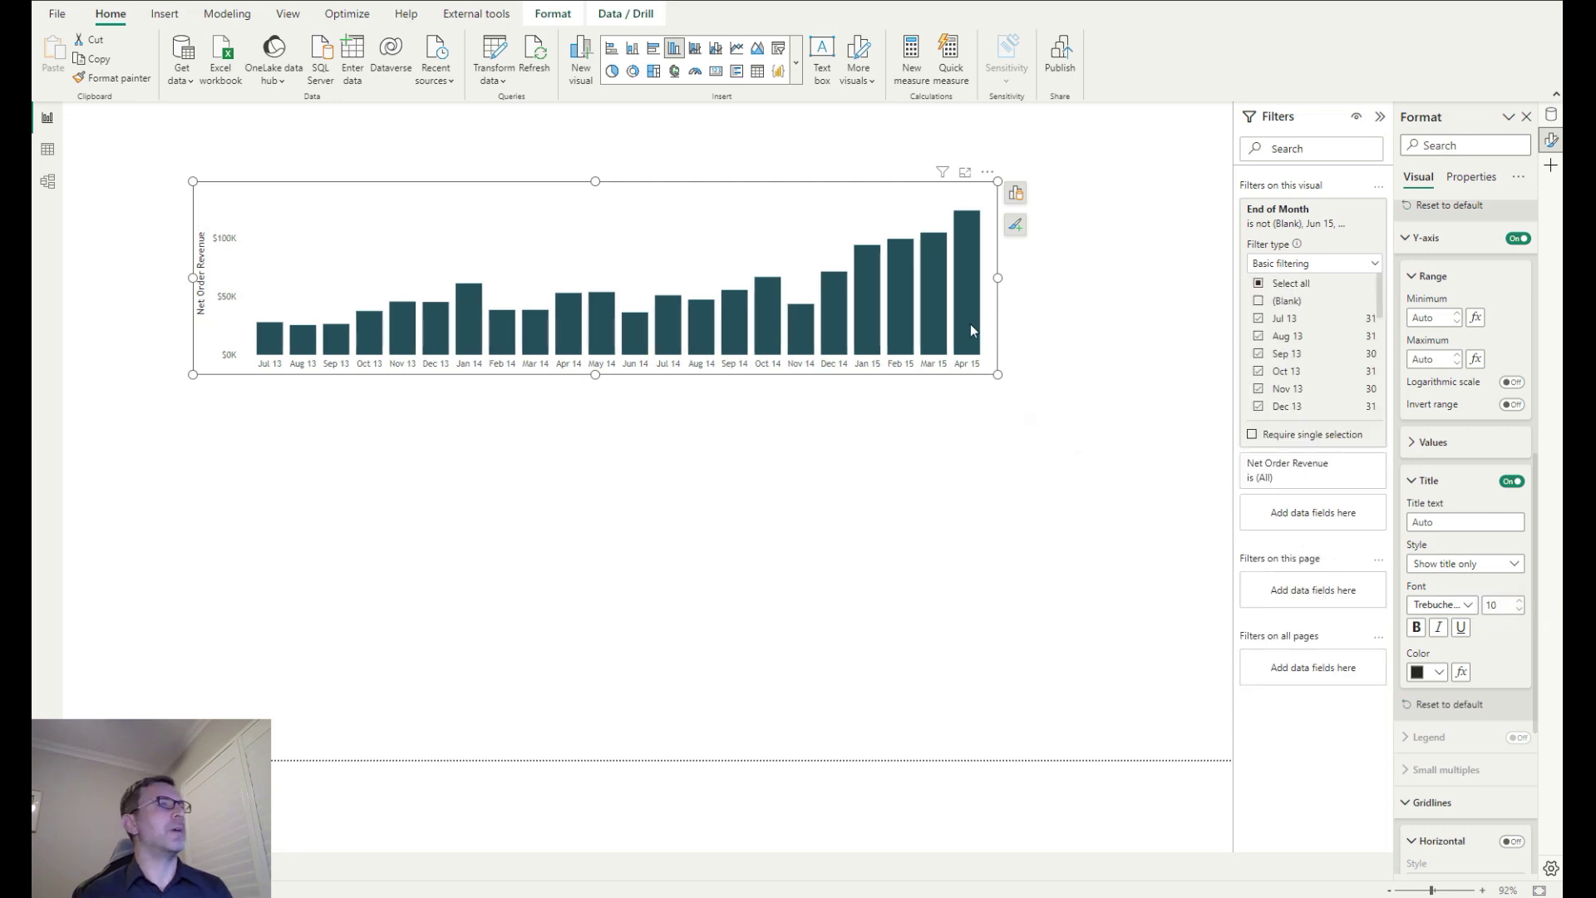
# Size the chart to 285 high by 1150 wide and position it near the top of the page
pyautogui.moveTo(984, 328)
pyautogui.mouseDown()
pyautogui.moveTo(1001, 316)
pyautogui.moveTo(1013, 339)
pyautogui.mouseUp()
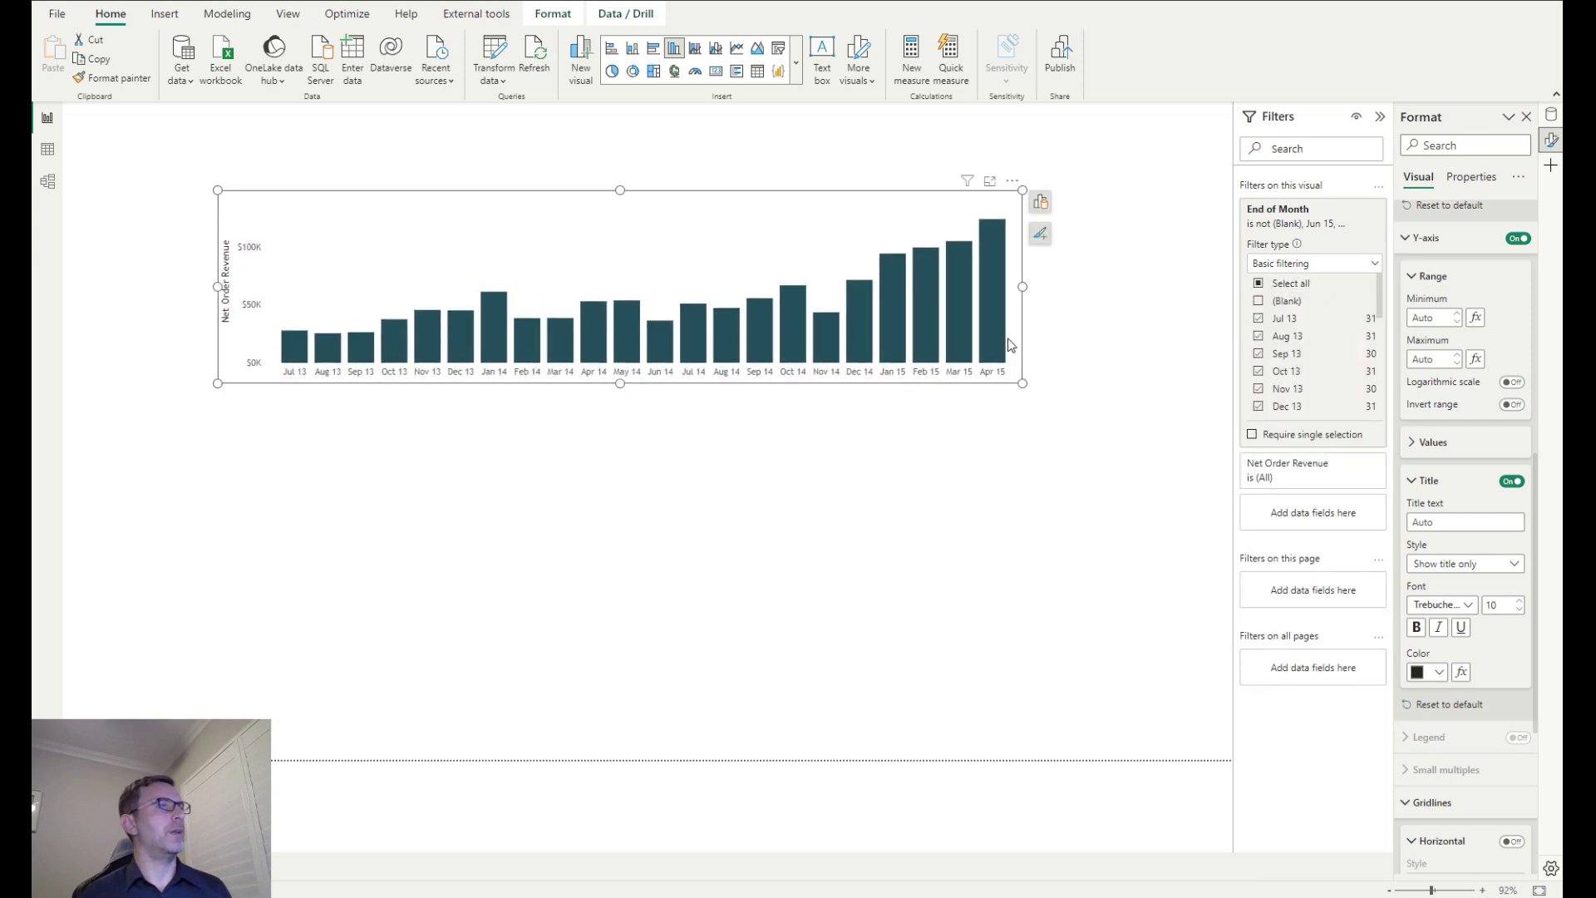
pyautogui.scroll(10, 1416, 366)
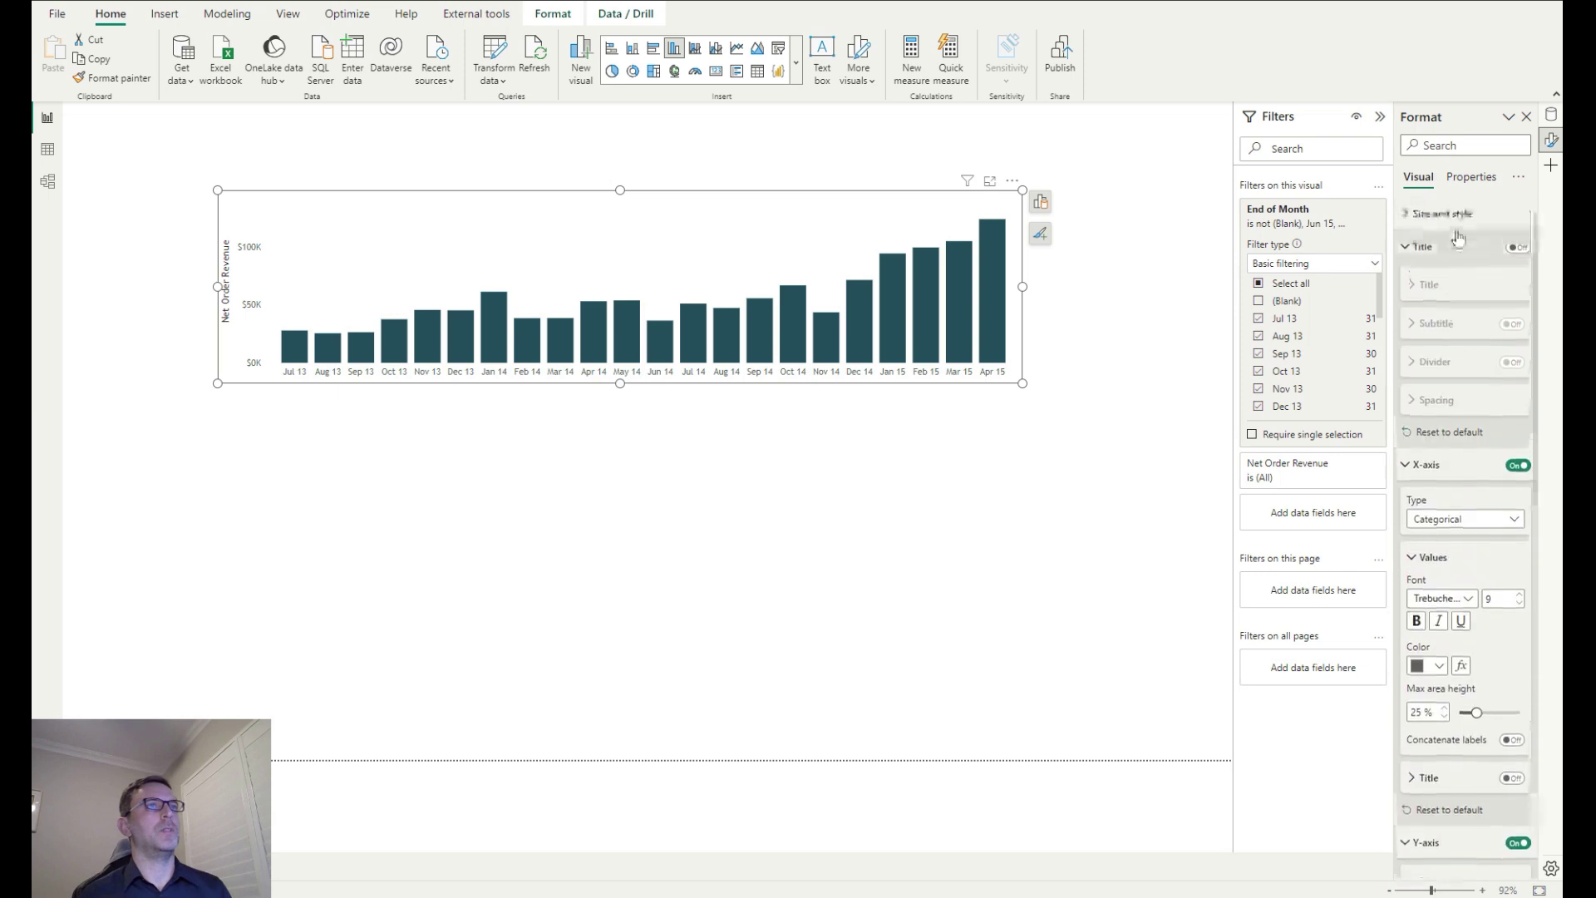
pyautogui.doubleClick(1447, 293)
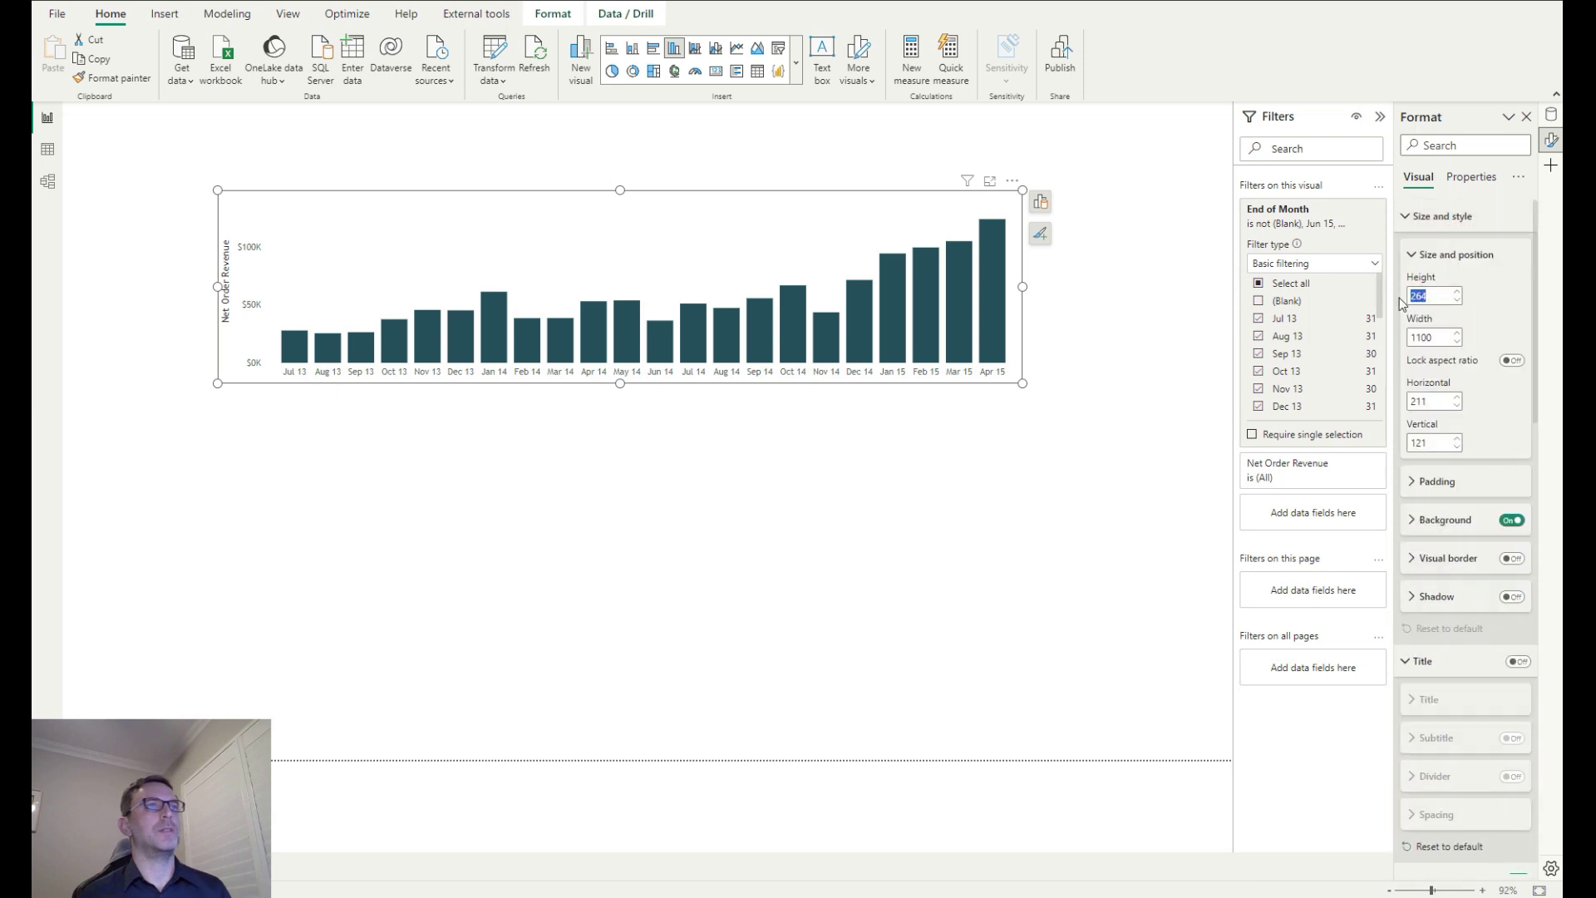
pyautogui.write('285')
pyautogui.press('Tab')
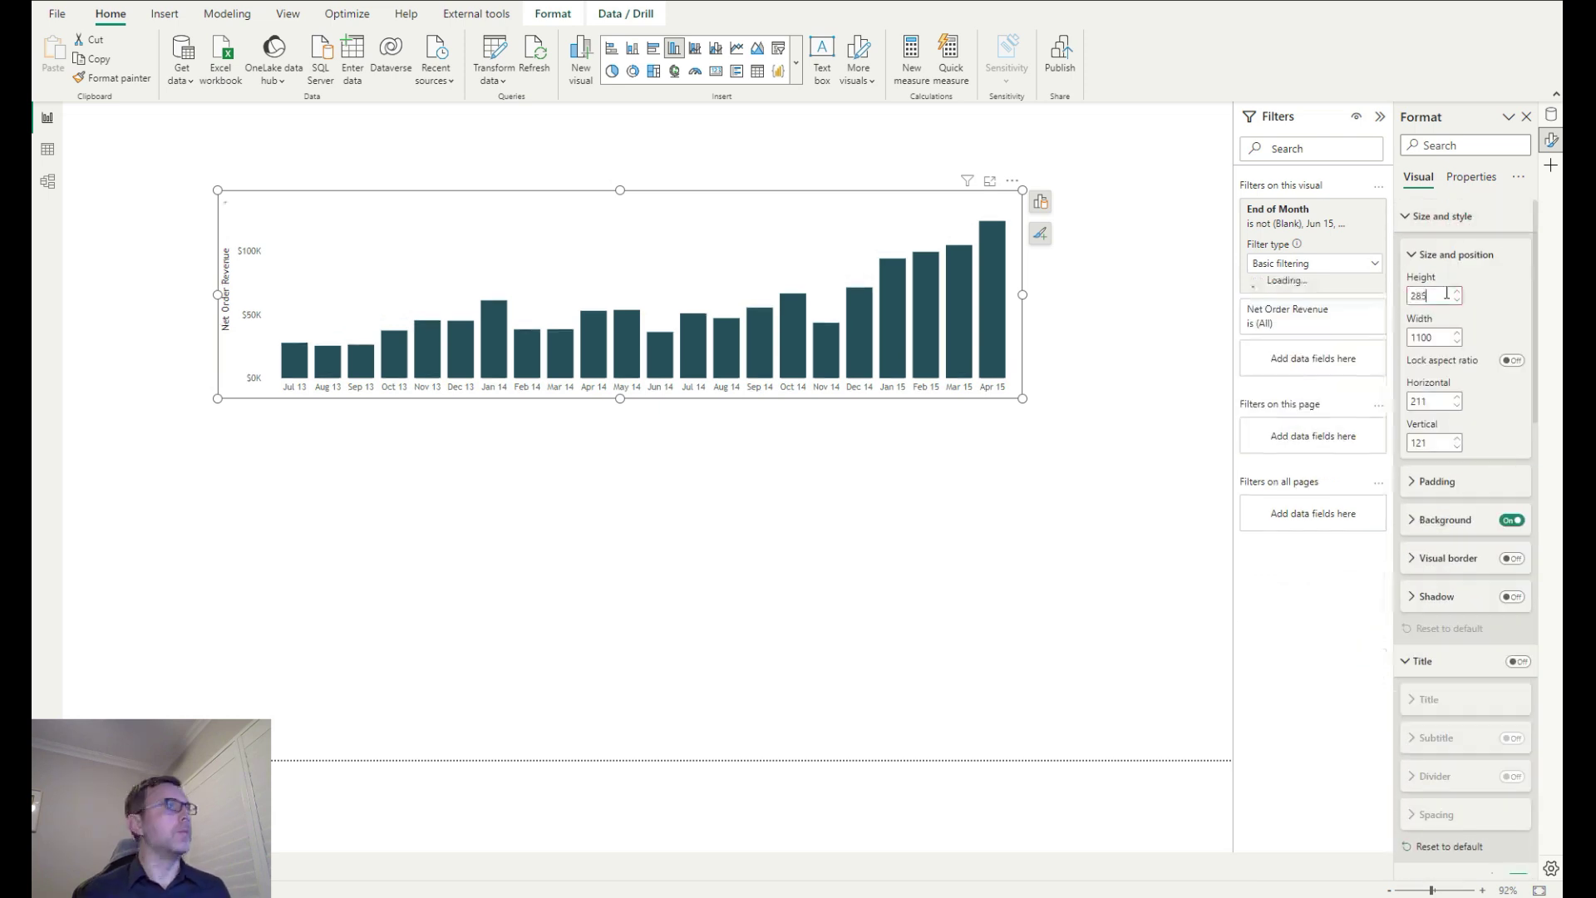
pyautogui.write('11')
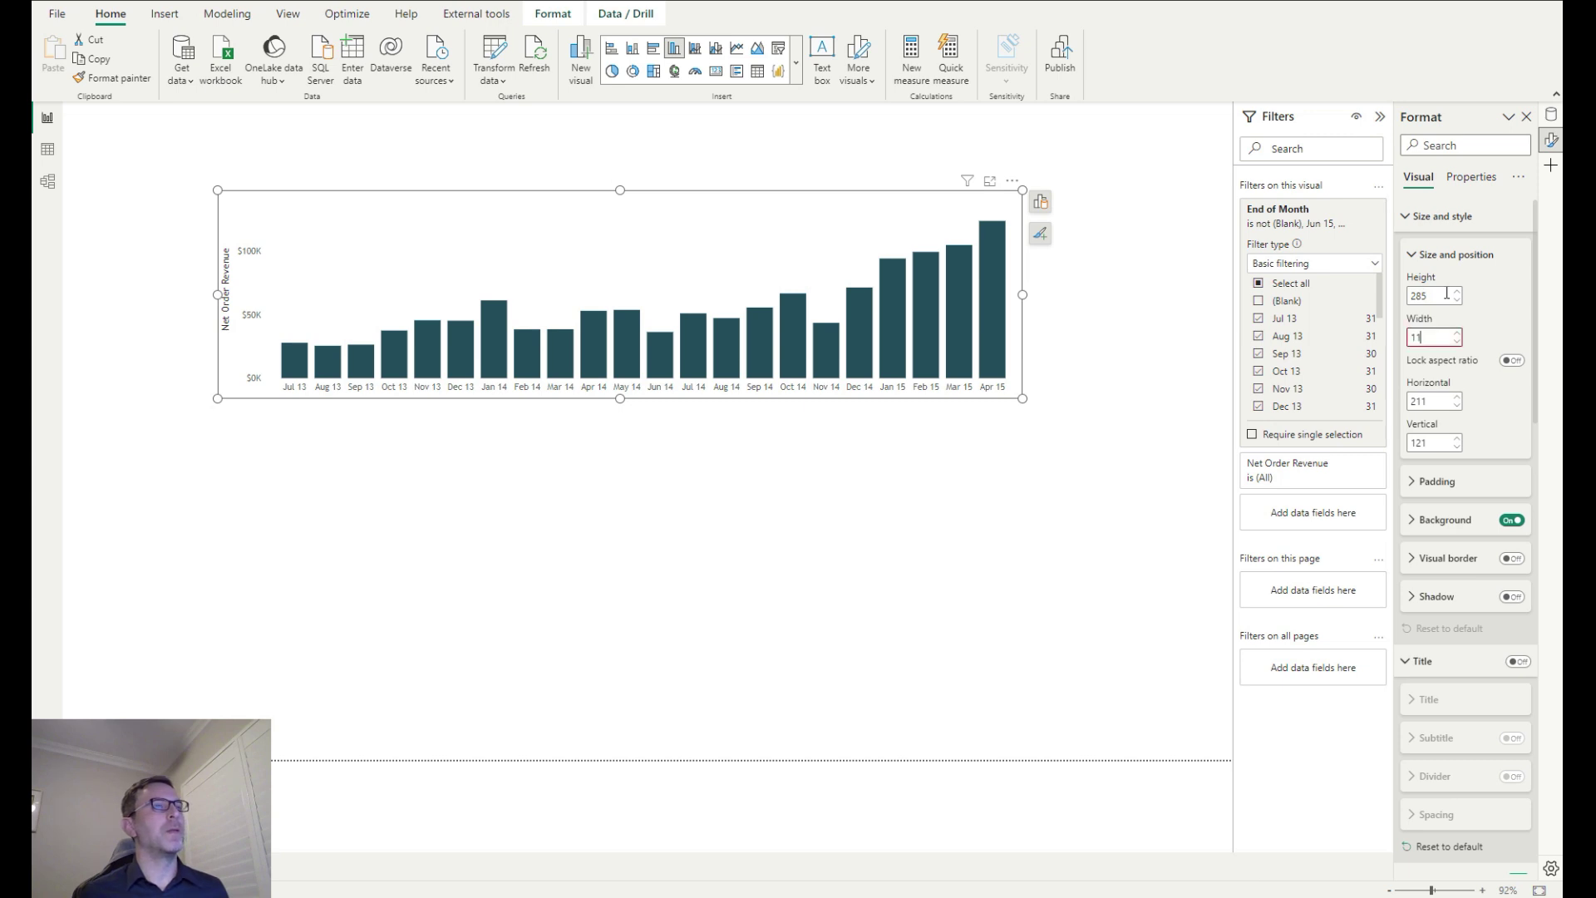
pyautogui.write('50')
pyautogui.press('Return')
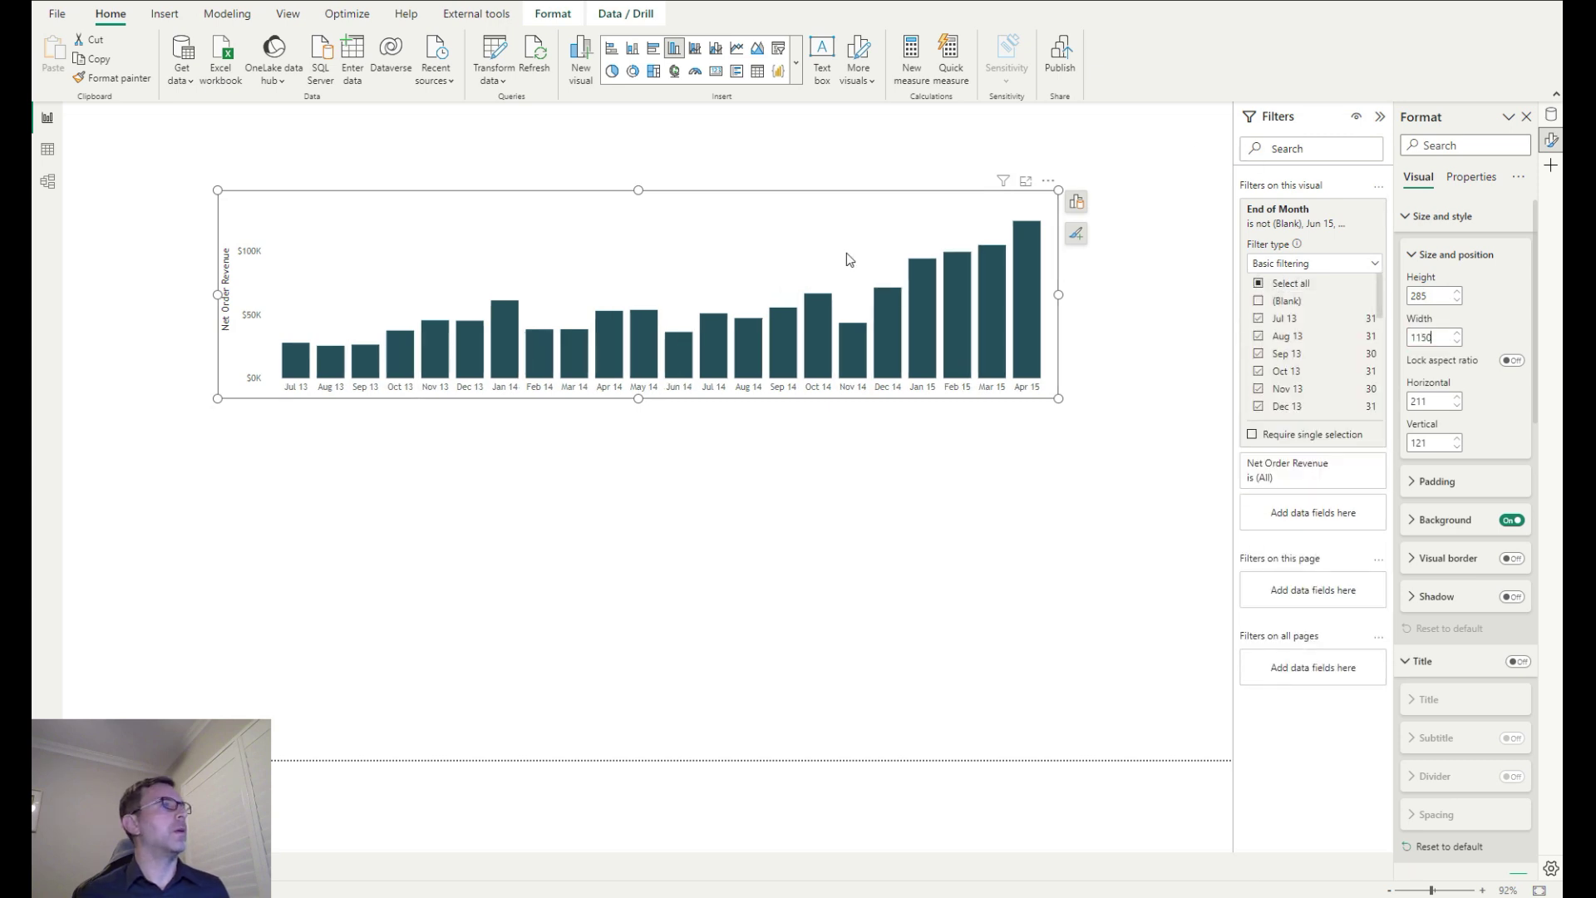
pyautogui.moveTo(773, 210); pyautogui.dragTo(789, 193)
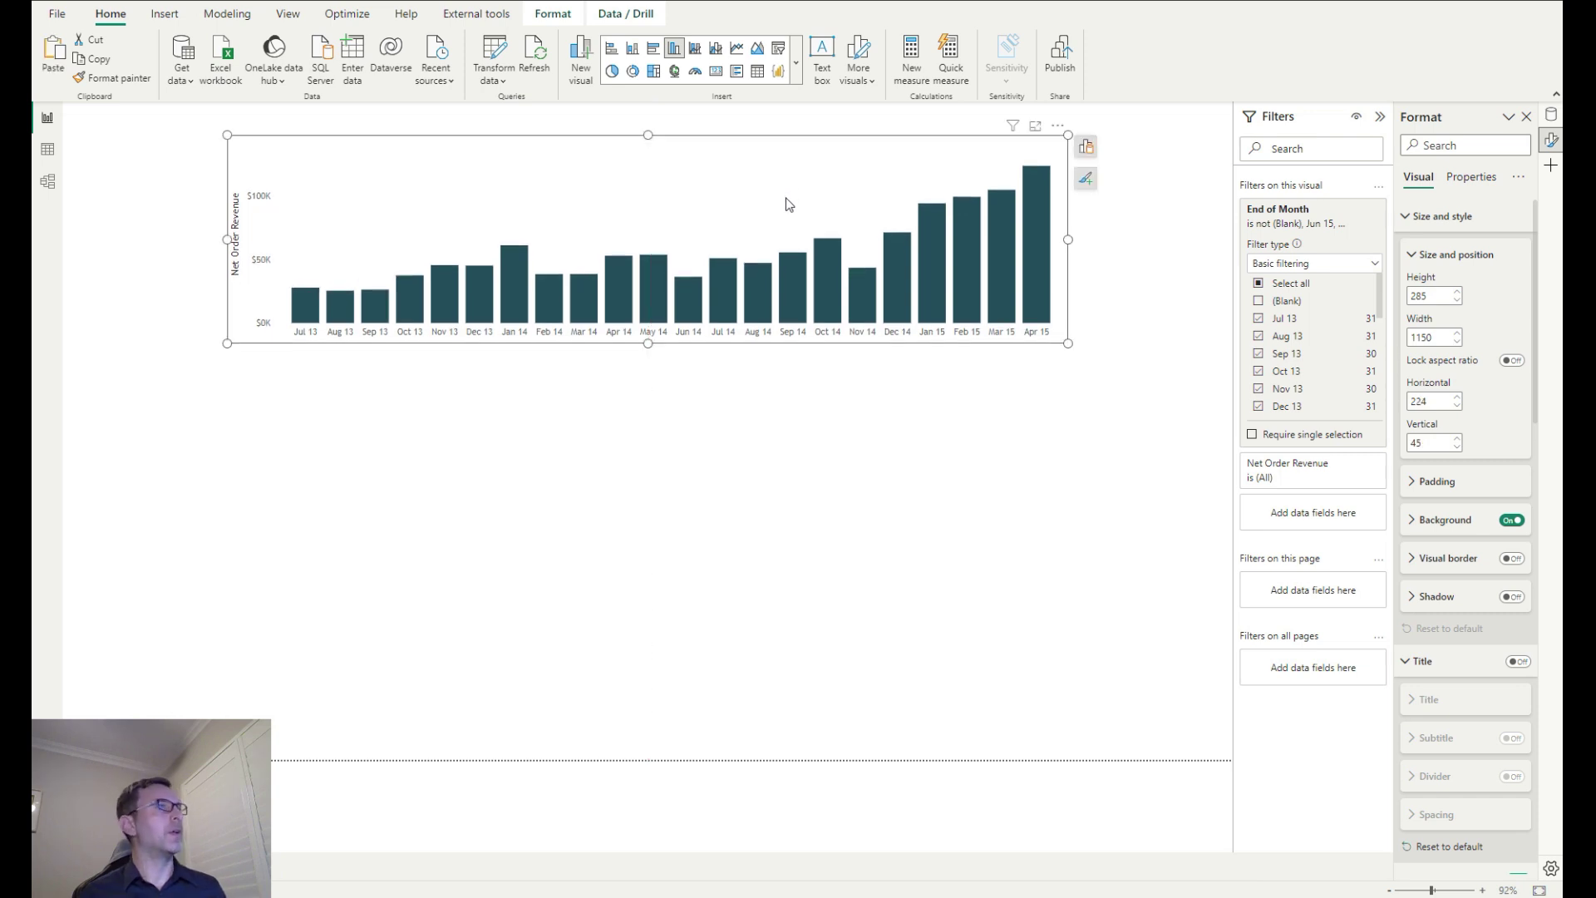
# Duplicate the chart twice and stack the three charts evenly down the page, aligned with each other
pyautogui.click(790, 195)
pyautogui.hotkey('ctrl', 'v')
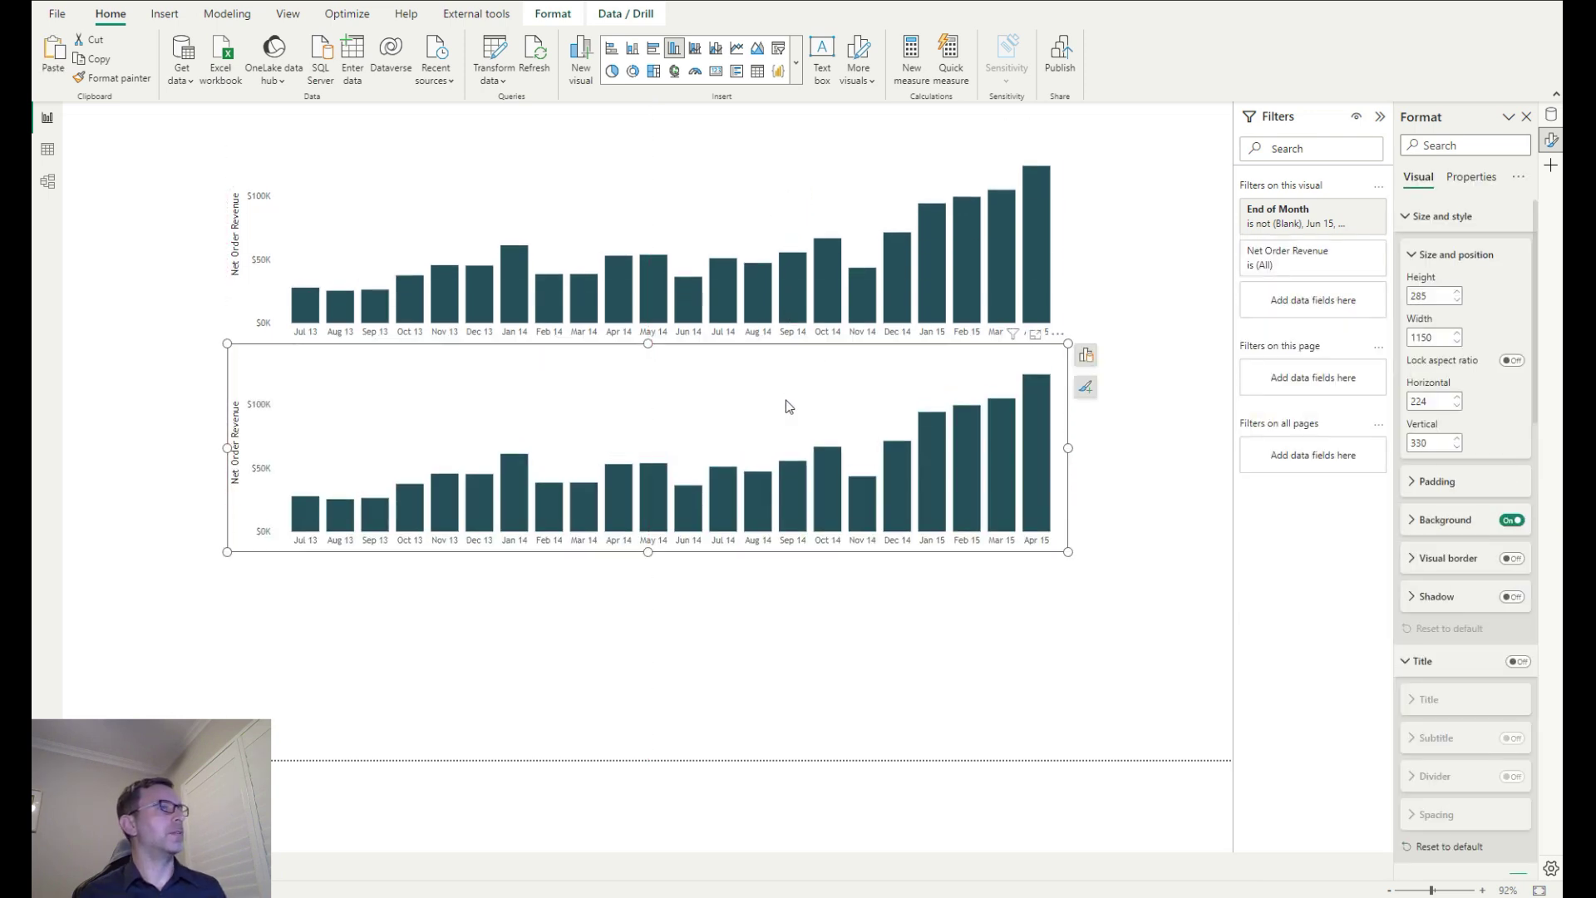
pyautogui.hotkey('ctrl', 'v')
pyautogui.moveTo(740, 243); pyautogui.dragTo(734, 667)
pyautogui.click(652, 178)
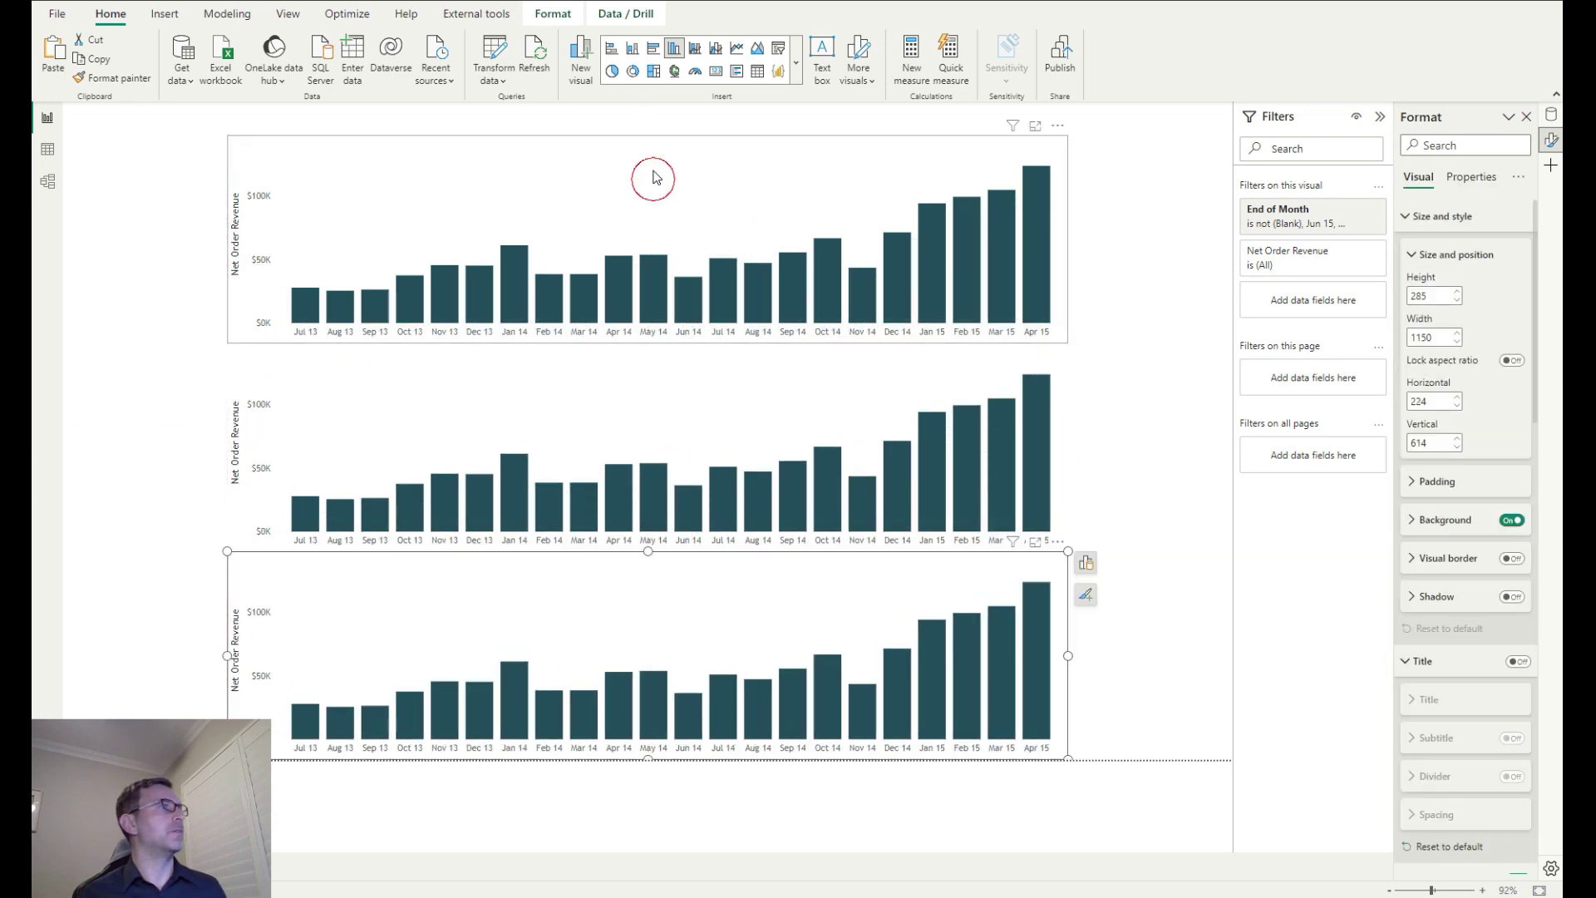
pyautogui.click(665, 398)
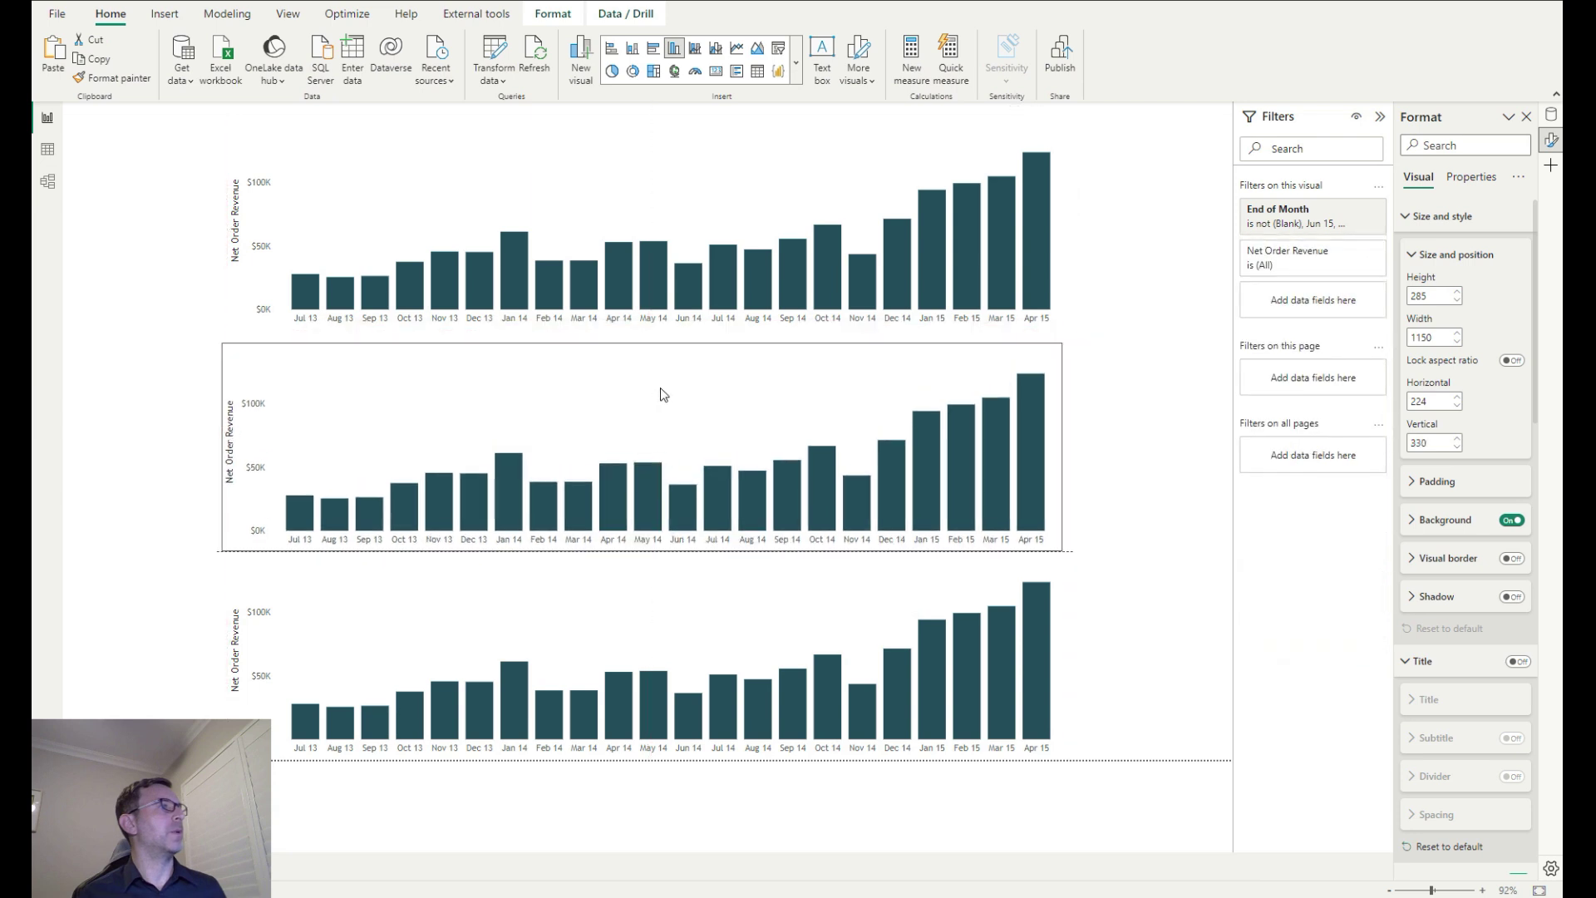
pyautogui.click(840, 336)
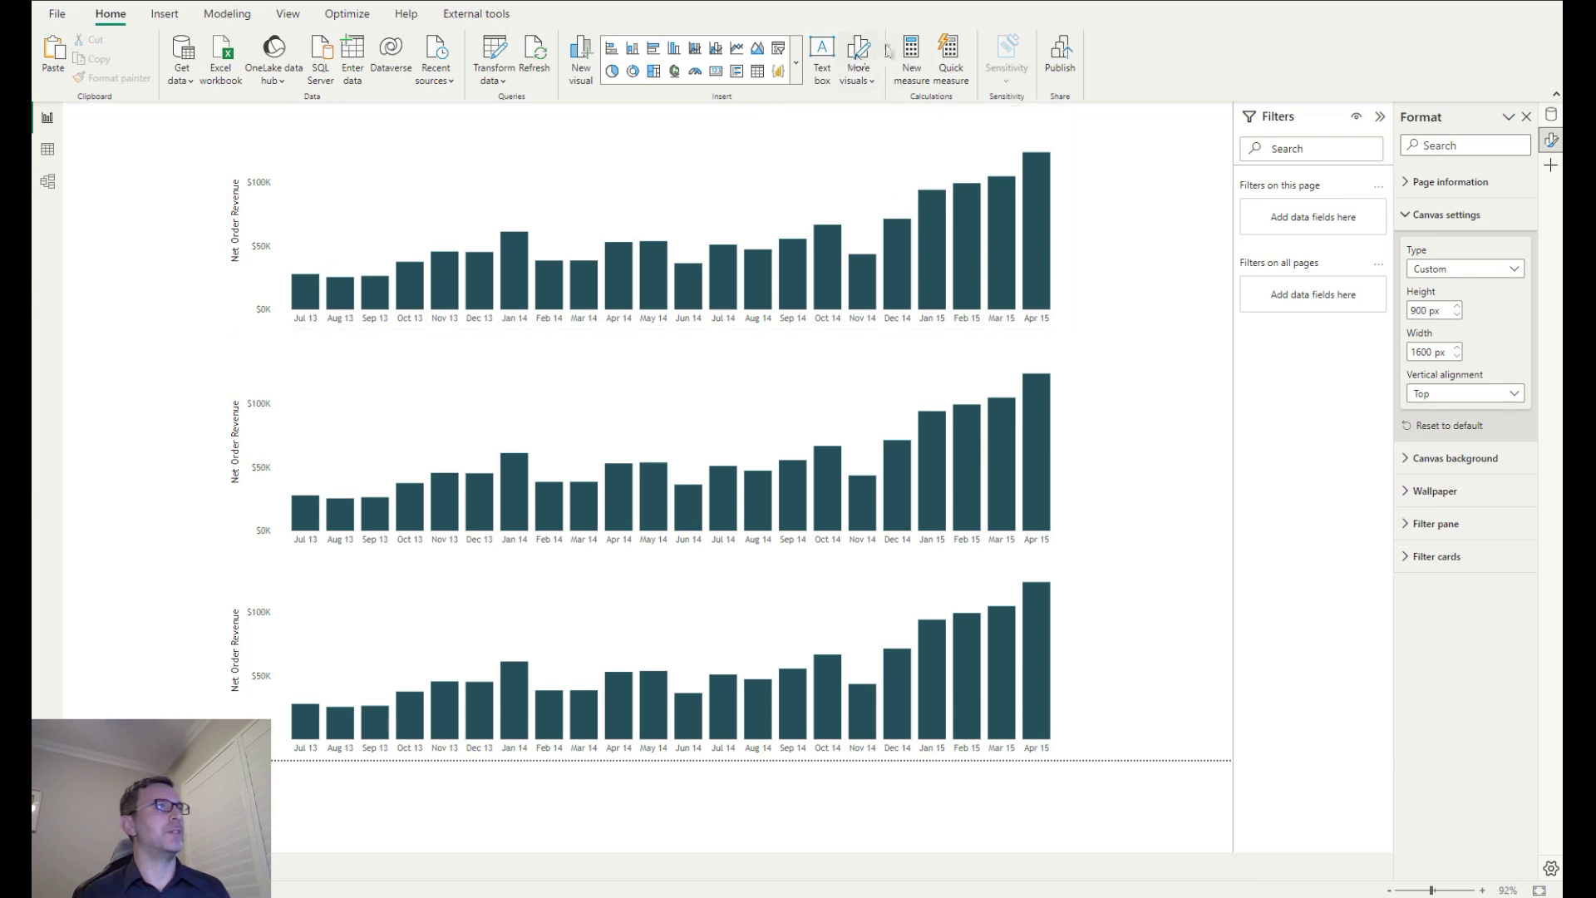
# Create a new measure named Maximum Revenue Month and begin its formula on a second line
pyautogui.click(912, 48)
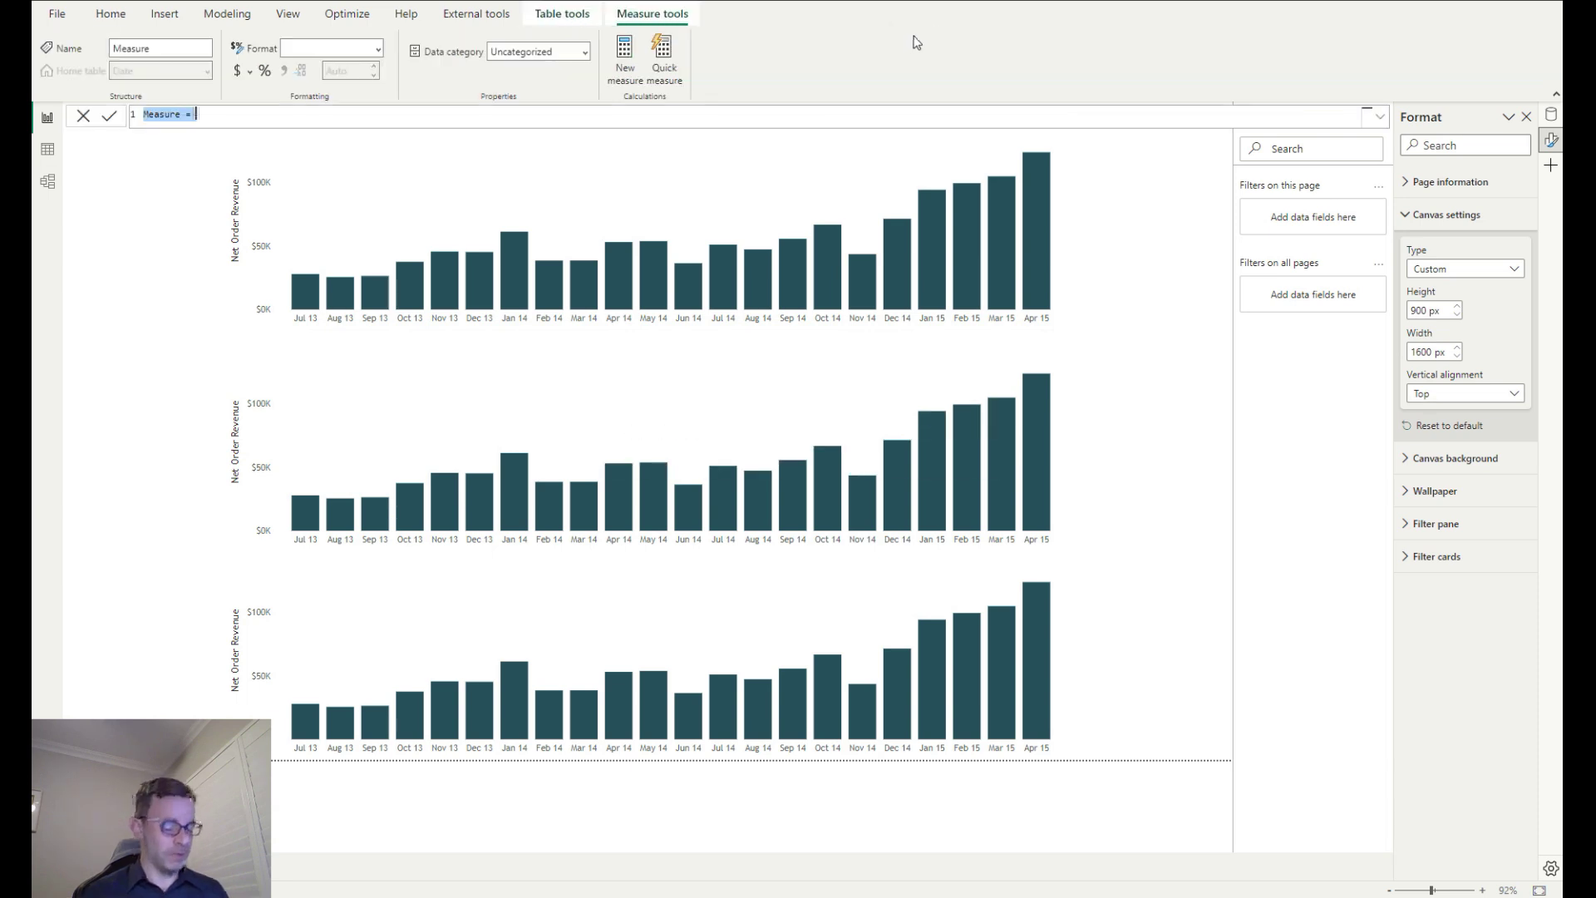
pyautogui.write('Me')
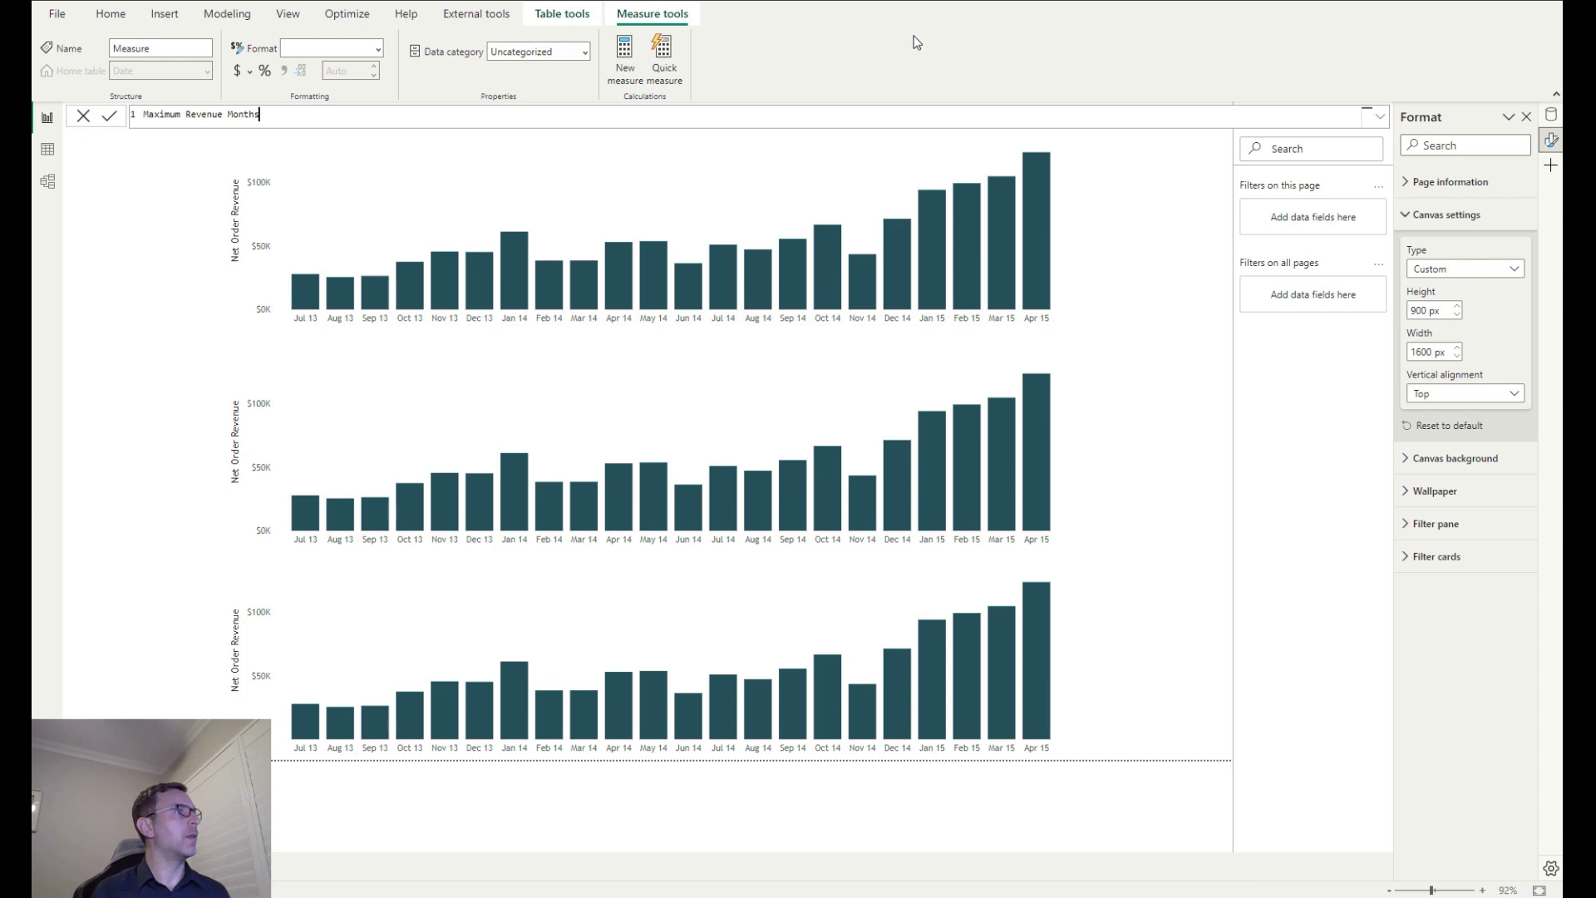
pyautogui.write('ximum Revenue Month =')
pyautogui.hotkey('shift', 'Return')
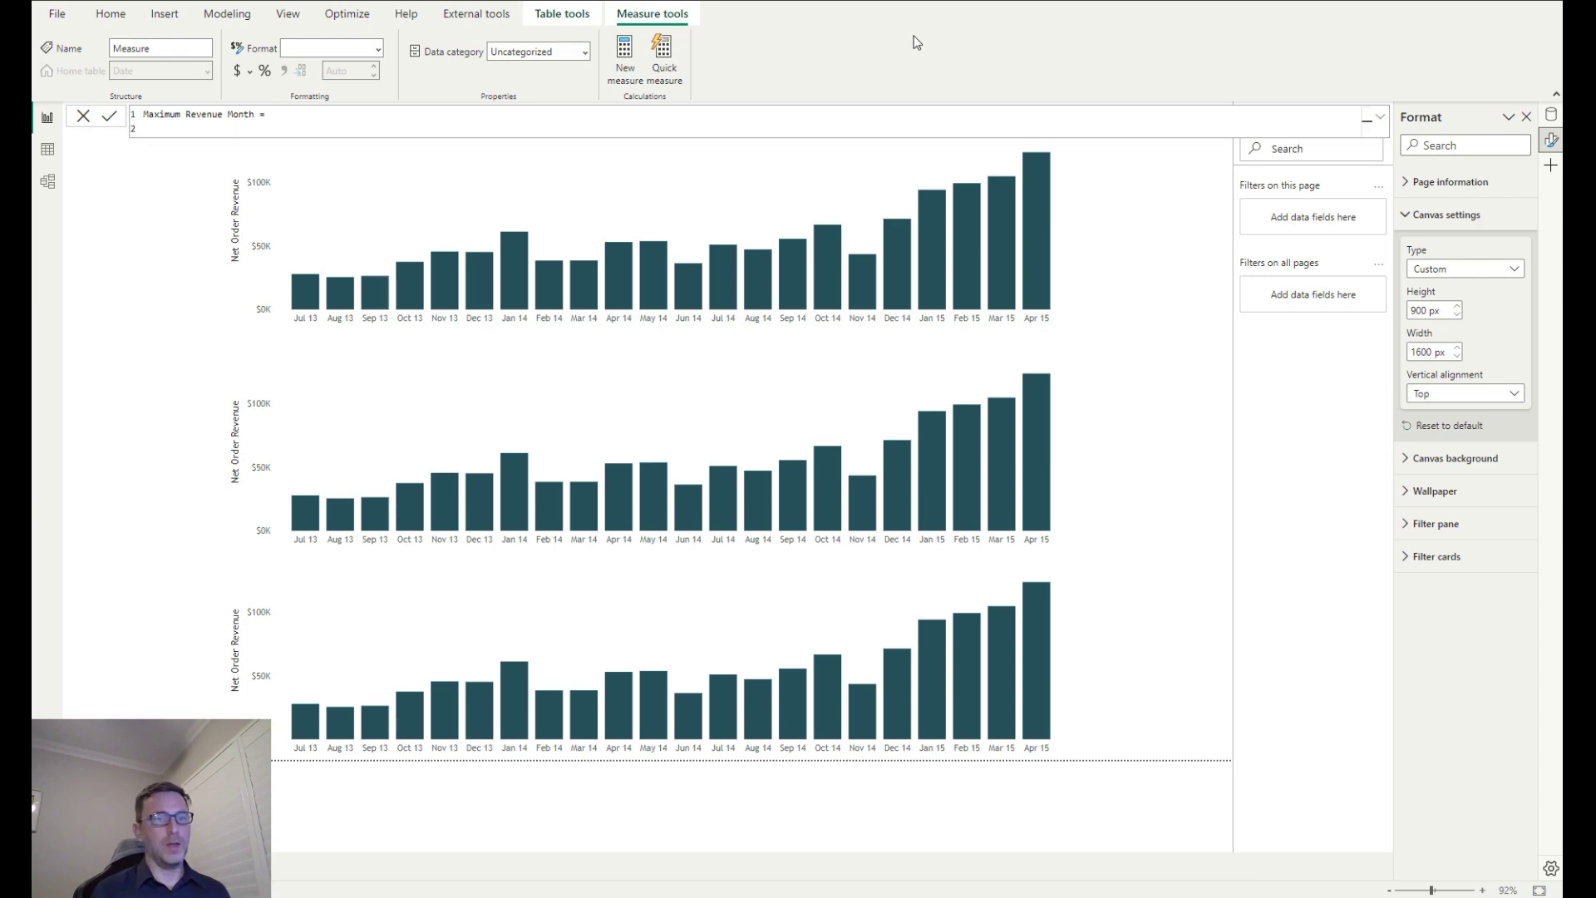
# Define the variable MaxRev as MAXX(ALLSELECTED('Date'[End of Month]), [Net Order Revenue]) in the measure
pyautogui.write('VAR MaxRev =')
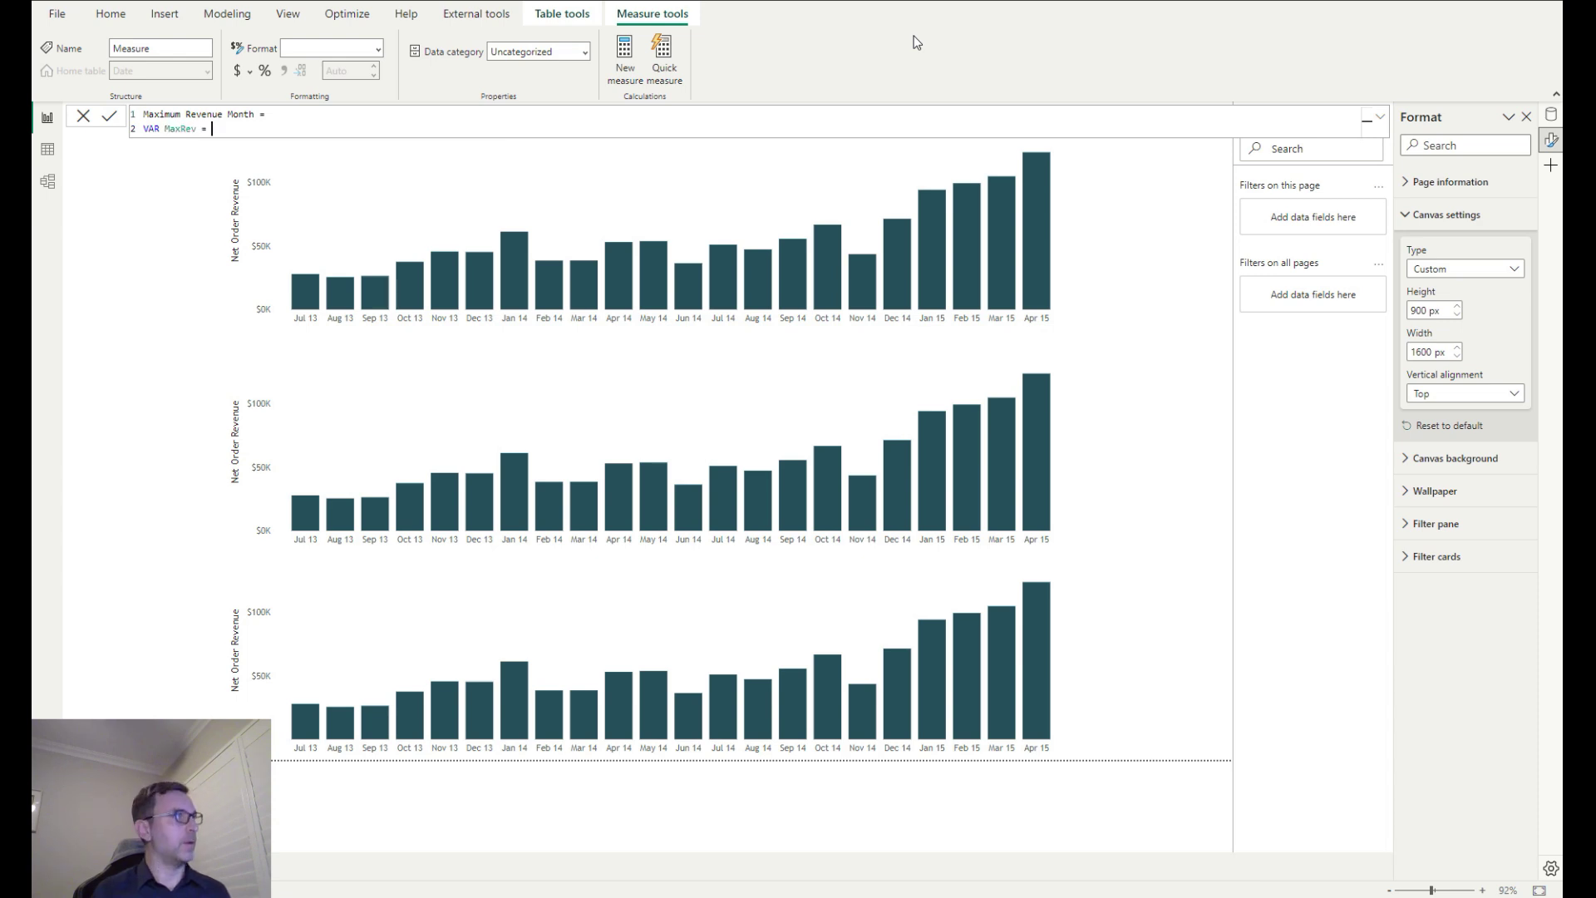
pyautogui.write(' MAXX')
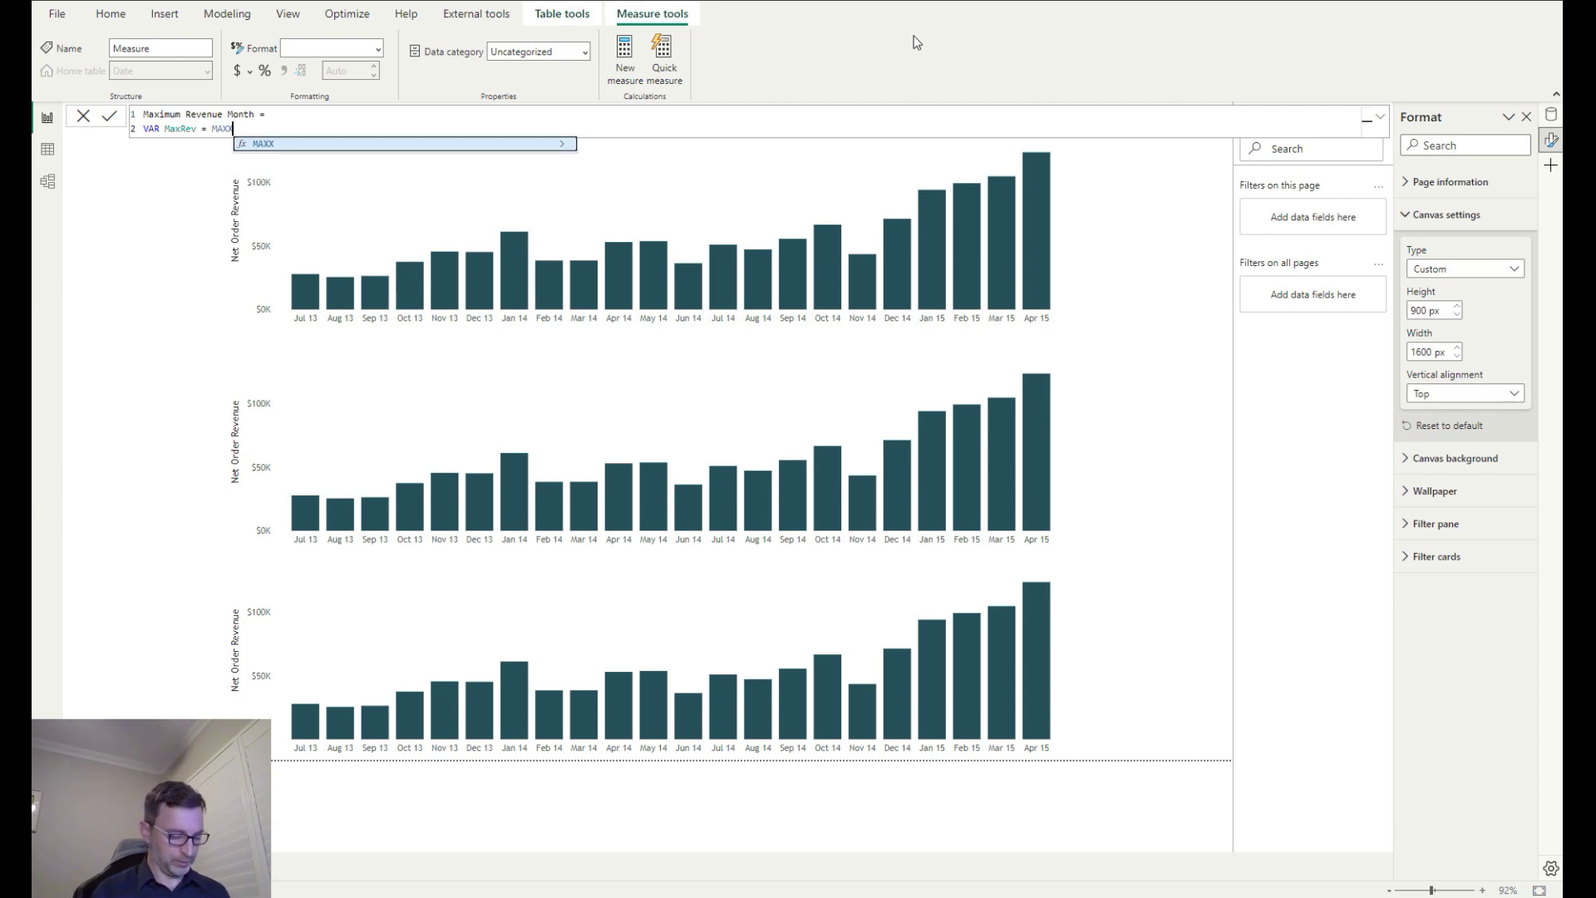
pyautogui.write('(ALLSELEC')
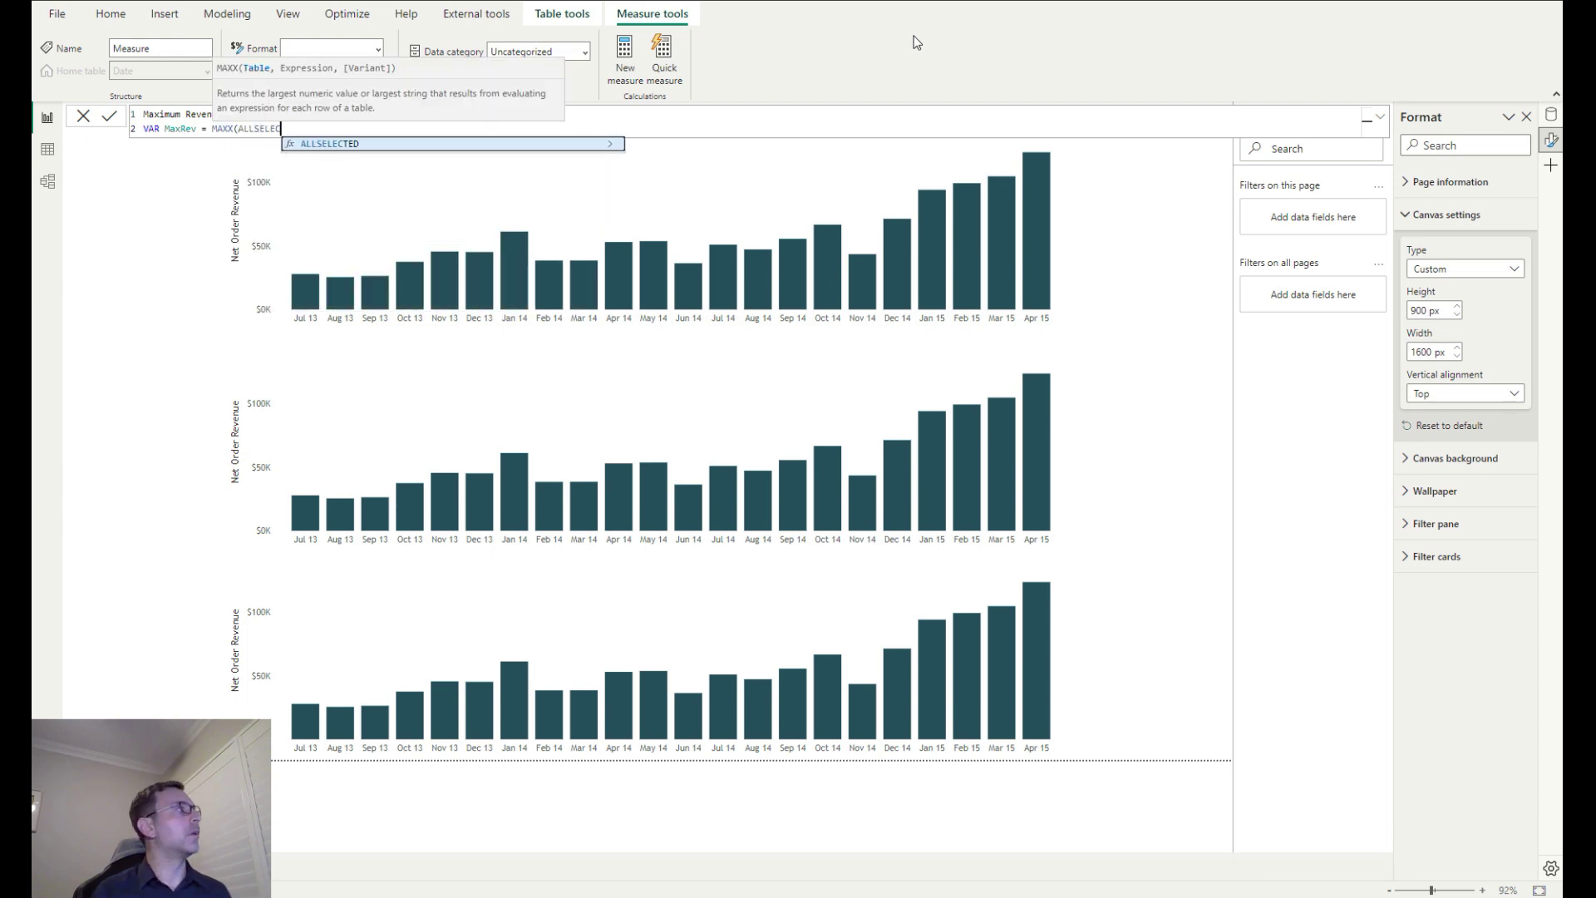
pyautogui.press('Tab')
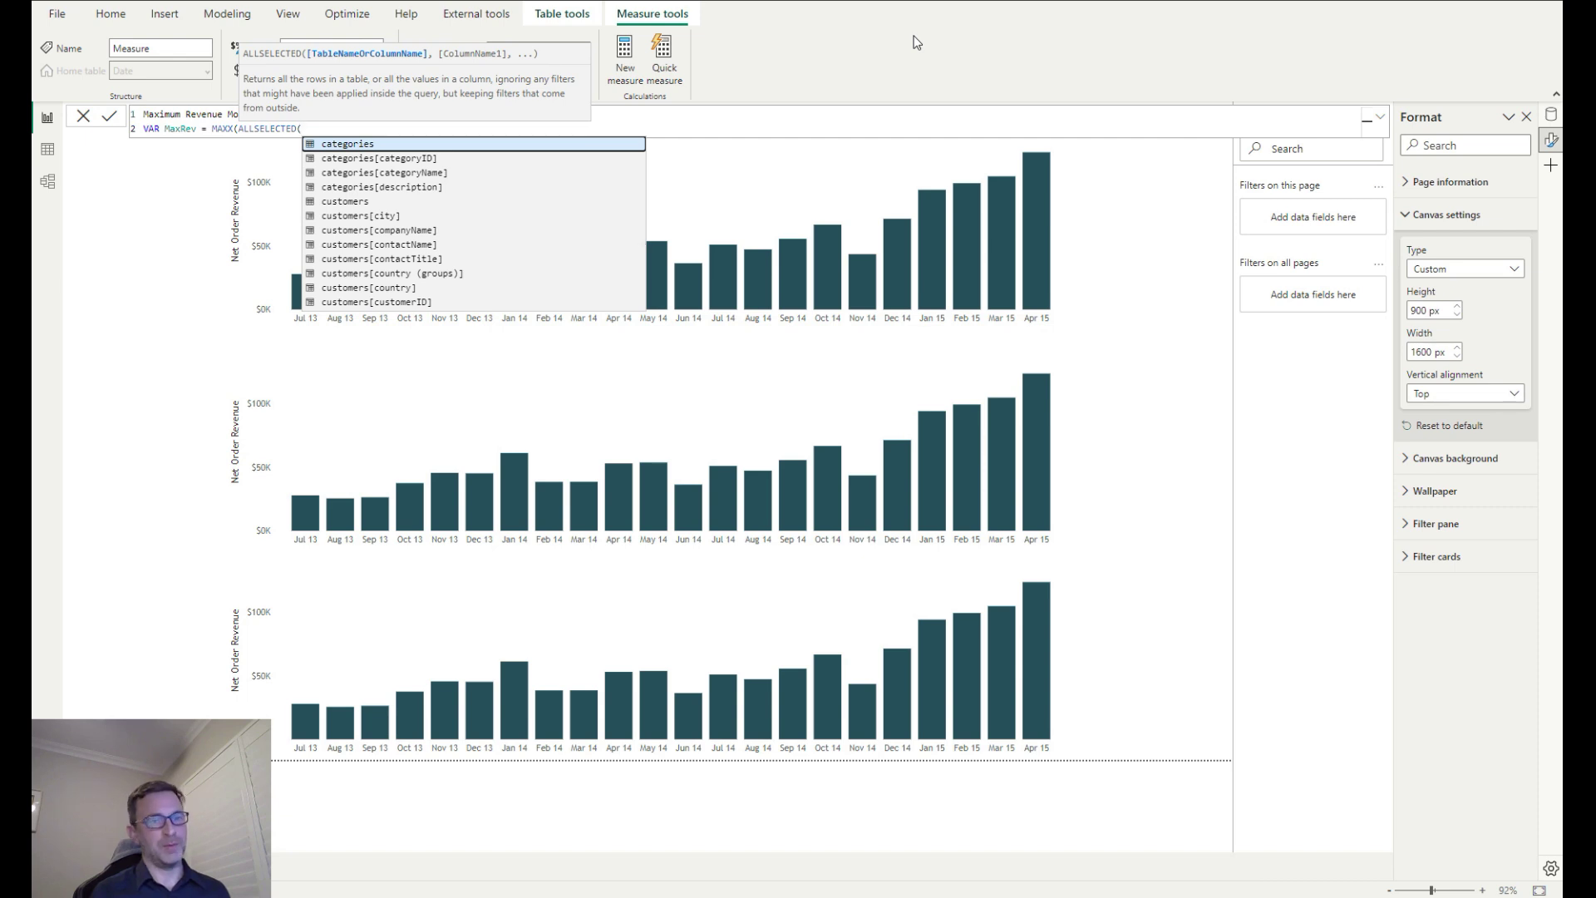
pyautogui.write('End')
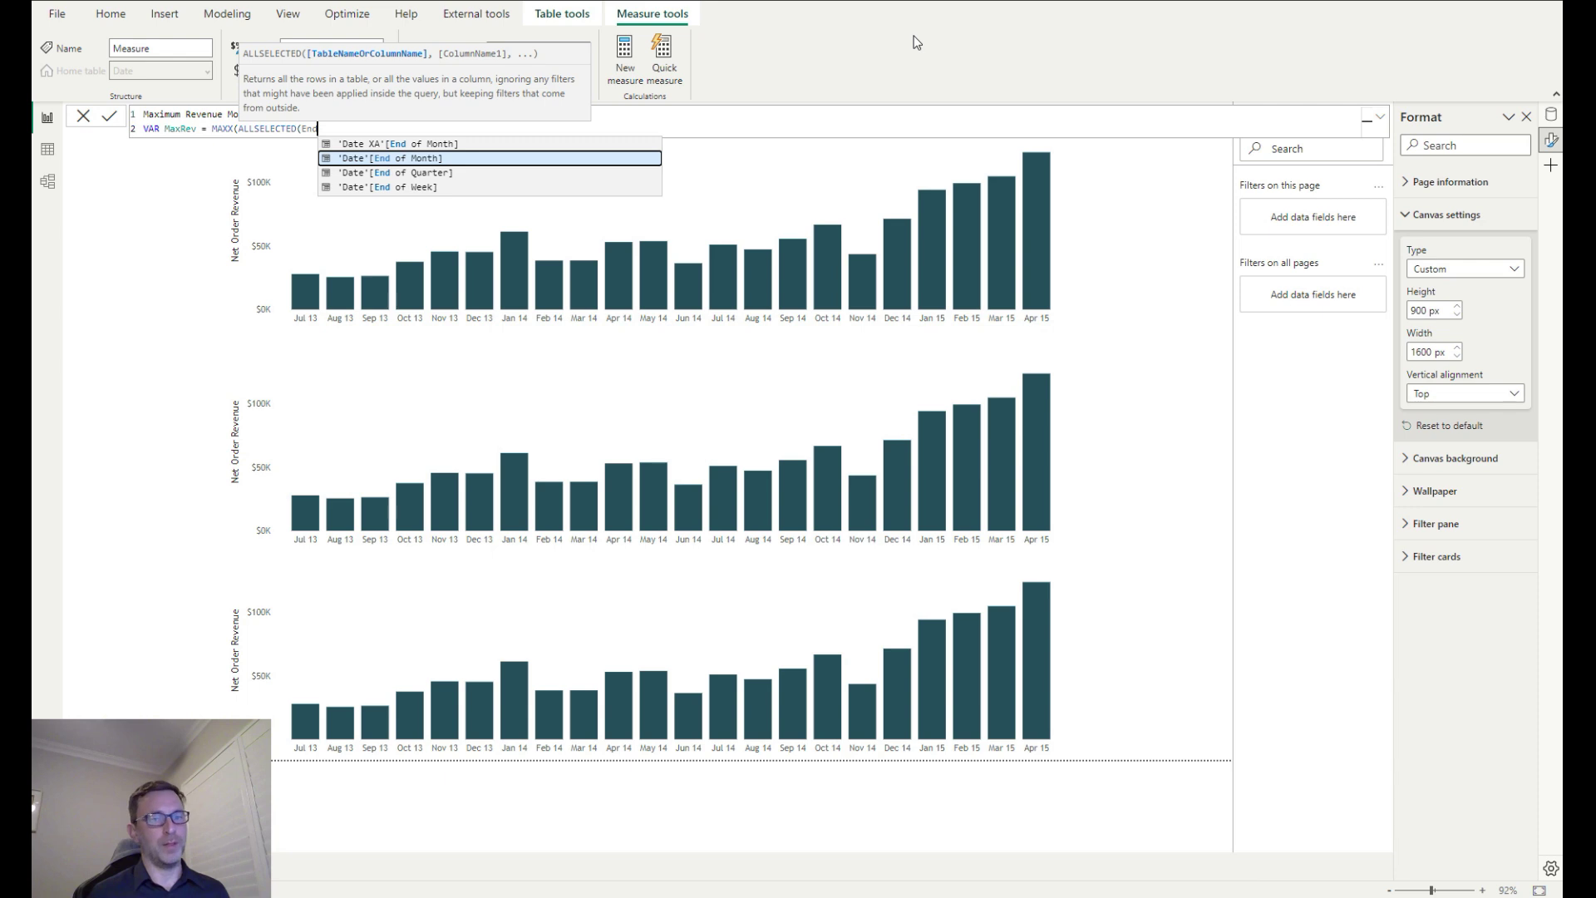
pyautogui.press('Tab')
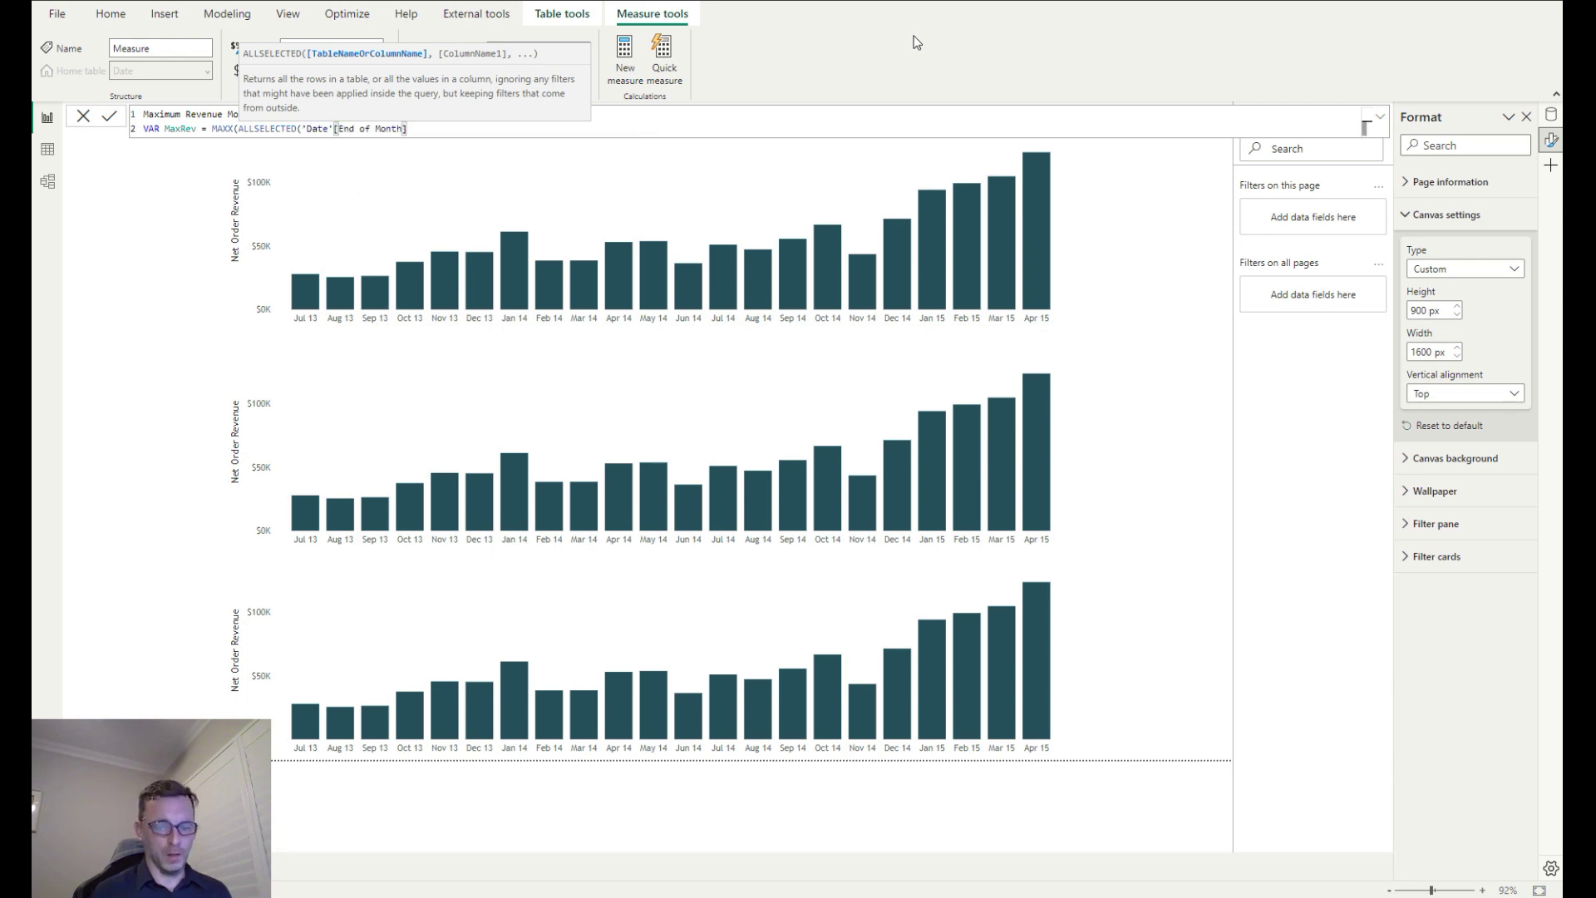
pyautogui.write('), ')
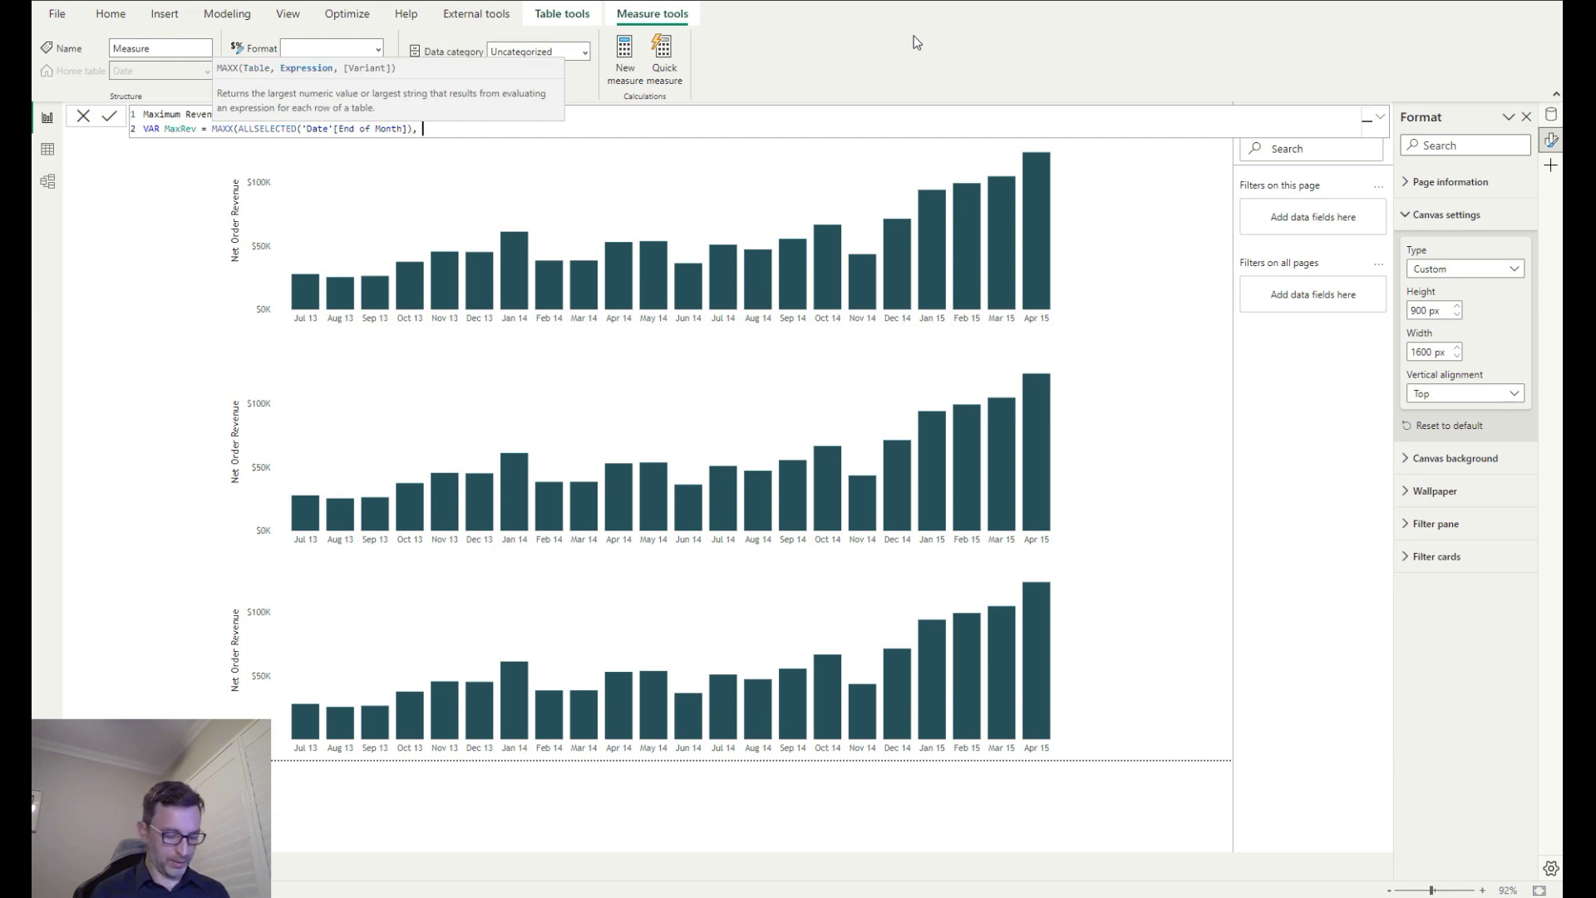
pyautogui.write('[Net')
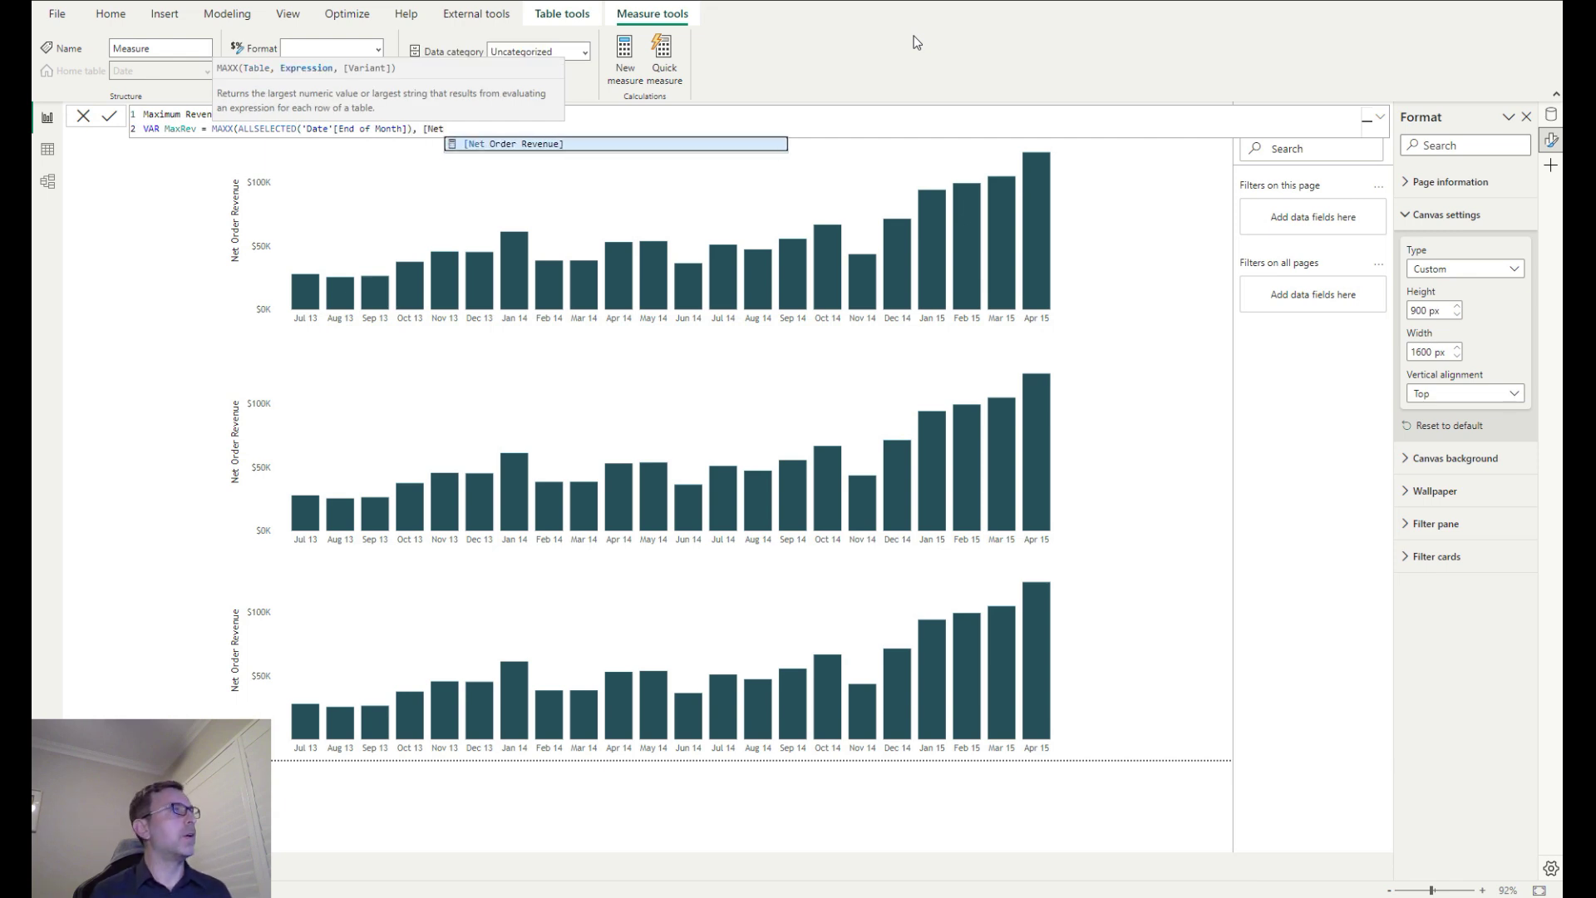
pyautogui.press('Tab')
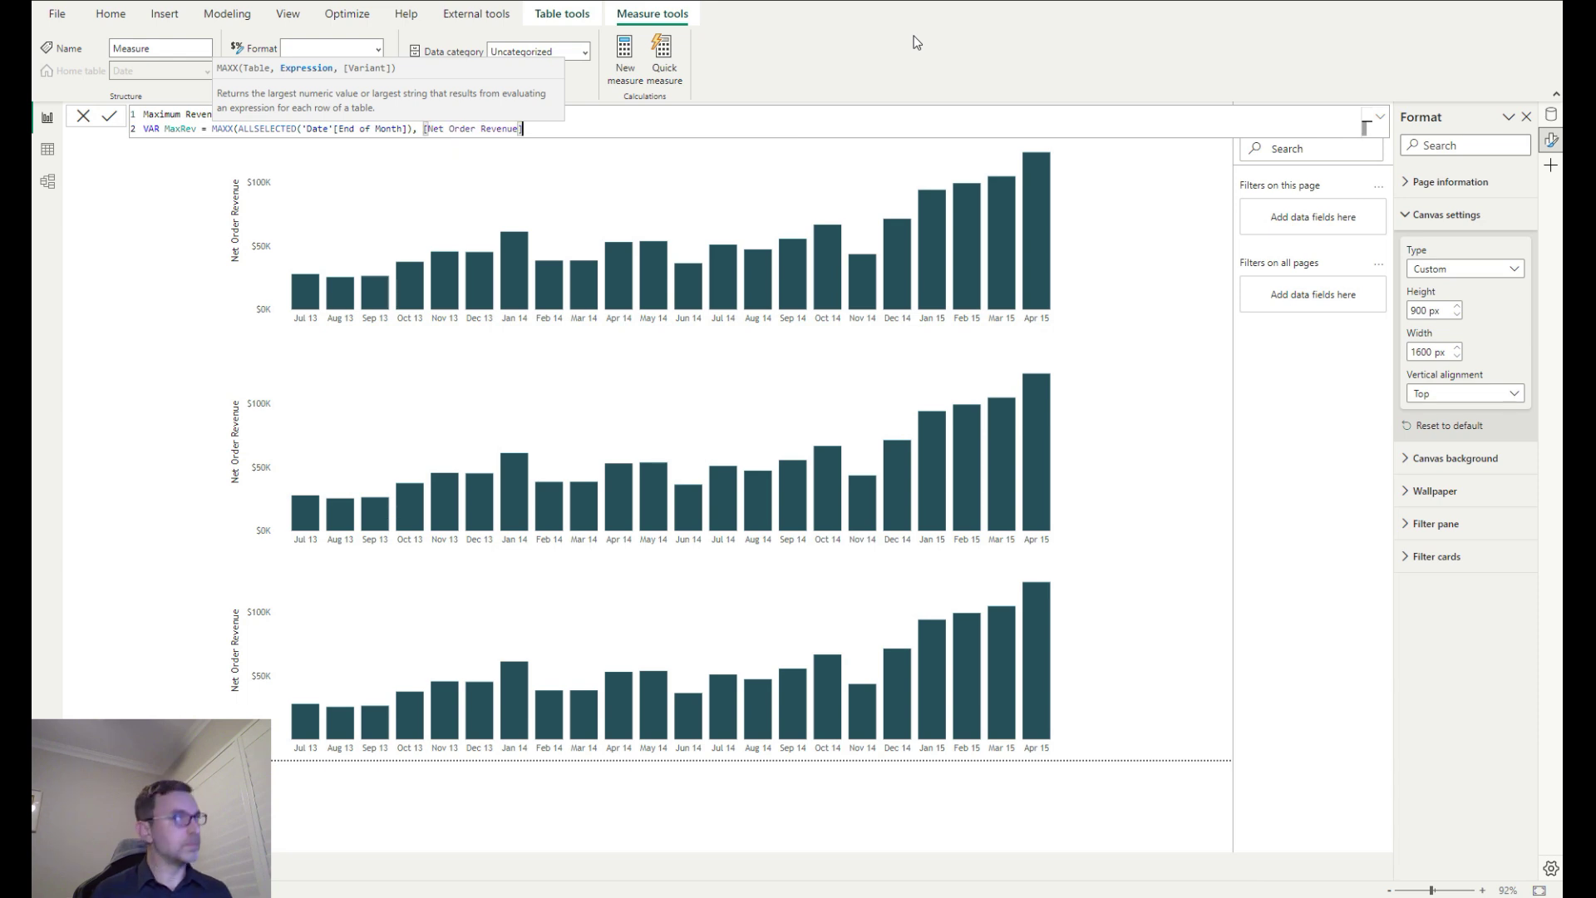
pyautogui.write(')')
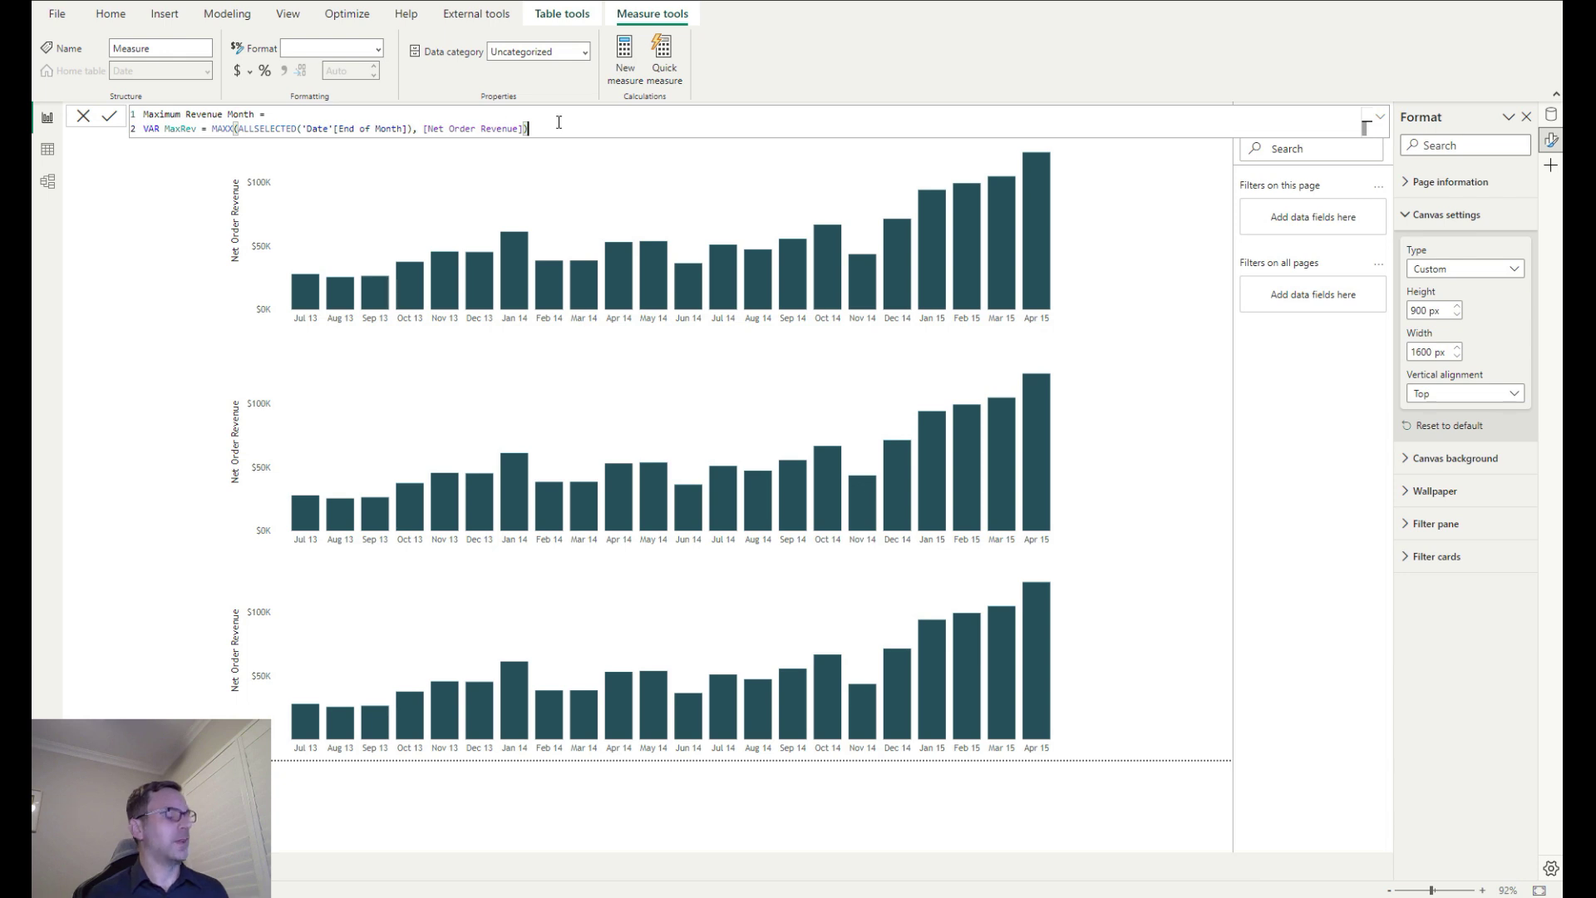
# Add a Return clause to the measure and begin an IF that tests whether MaxRev = [Net Order Revenue]
pyautogui.hotkey('shift', 'Return')
pyautogui.write('Return')
pyautogui.hotkey('shift', 'Return')
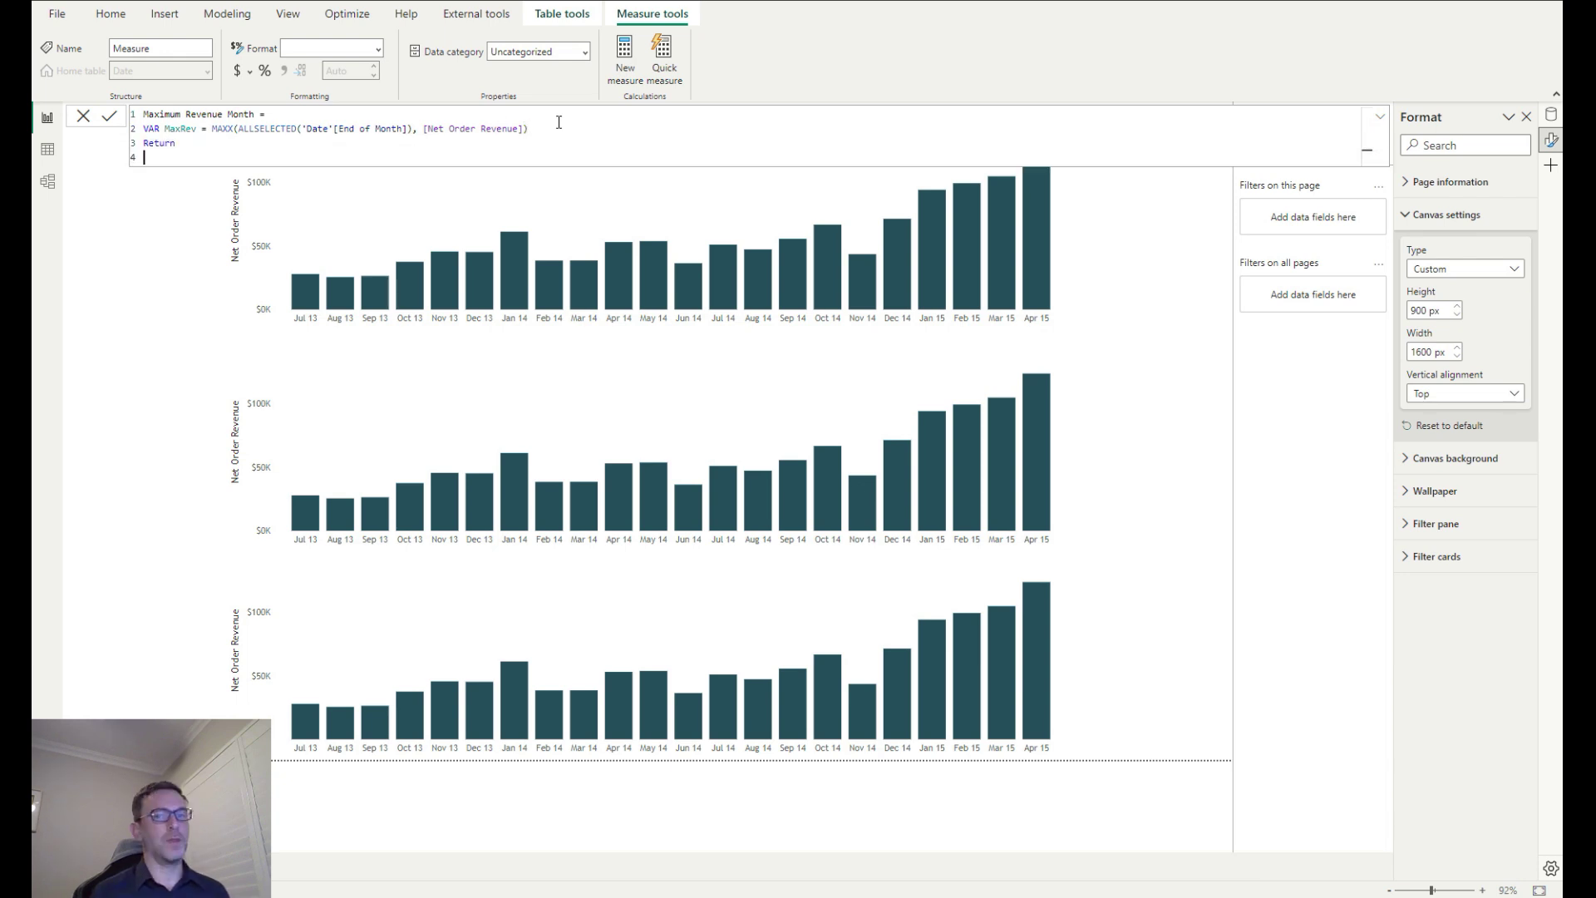
pyautogui.write('IF(Max')
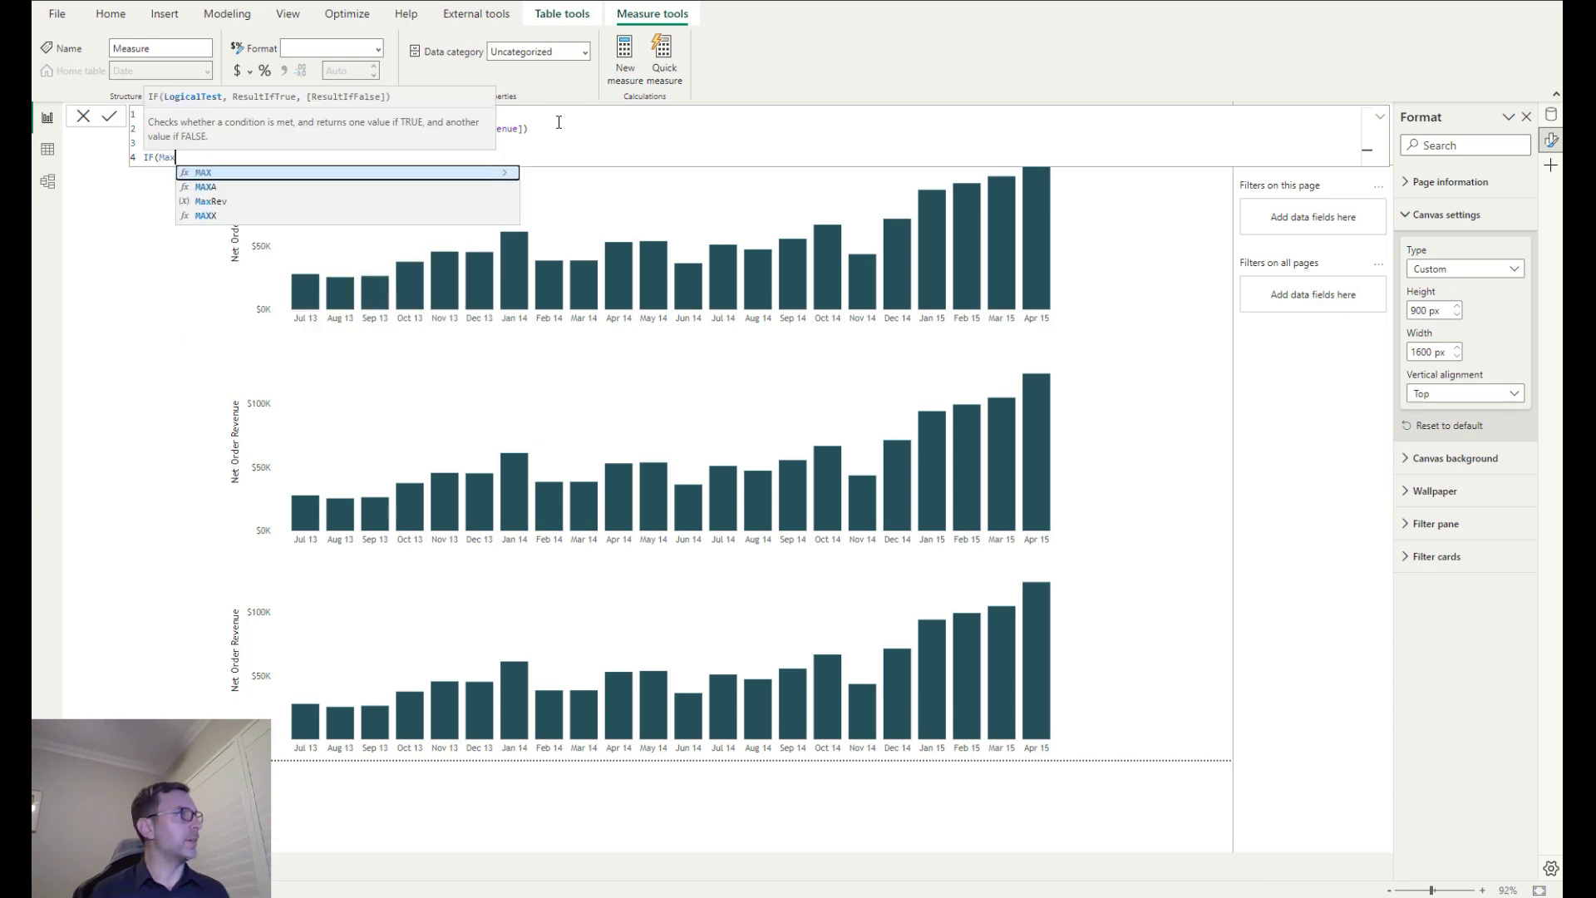
pyautogui.press('Down')
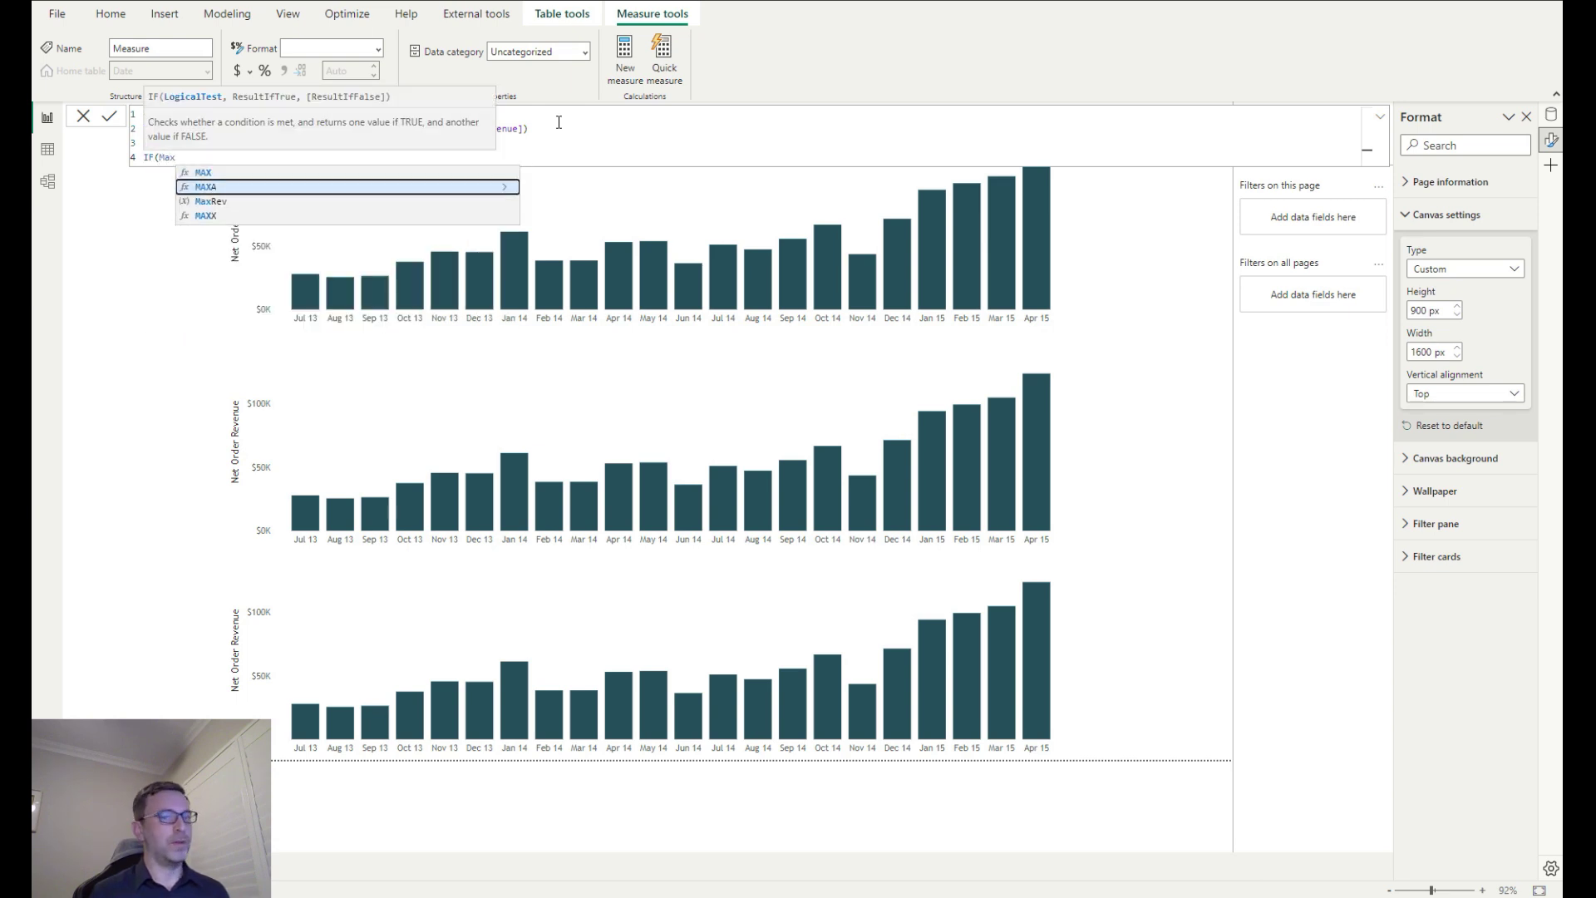
pyautogui.press('Down')
pyautogui.press('Tab')
pyautogui.write('= [Net Order Revenue]')
pyautogui.press('Tab')
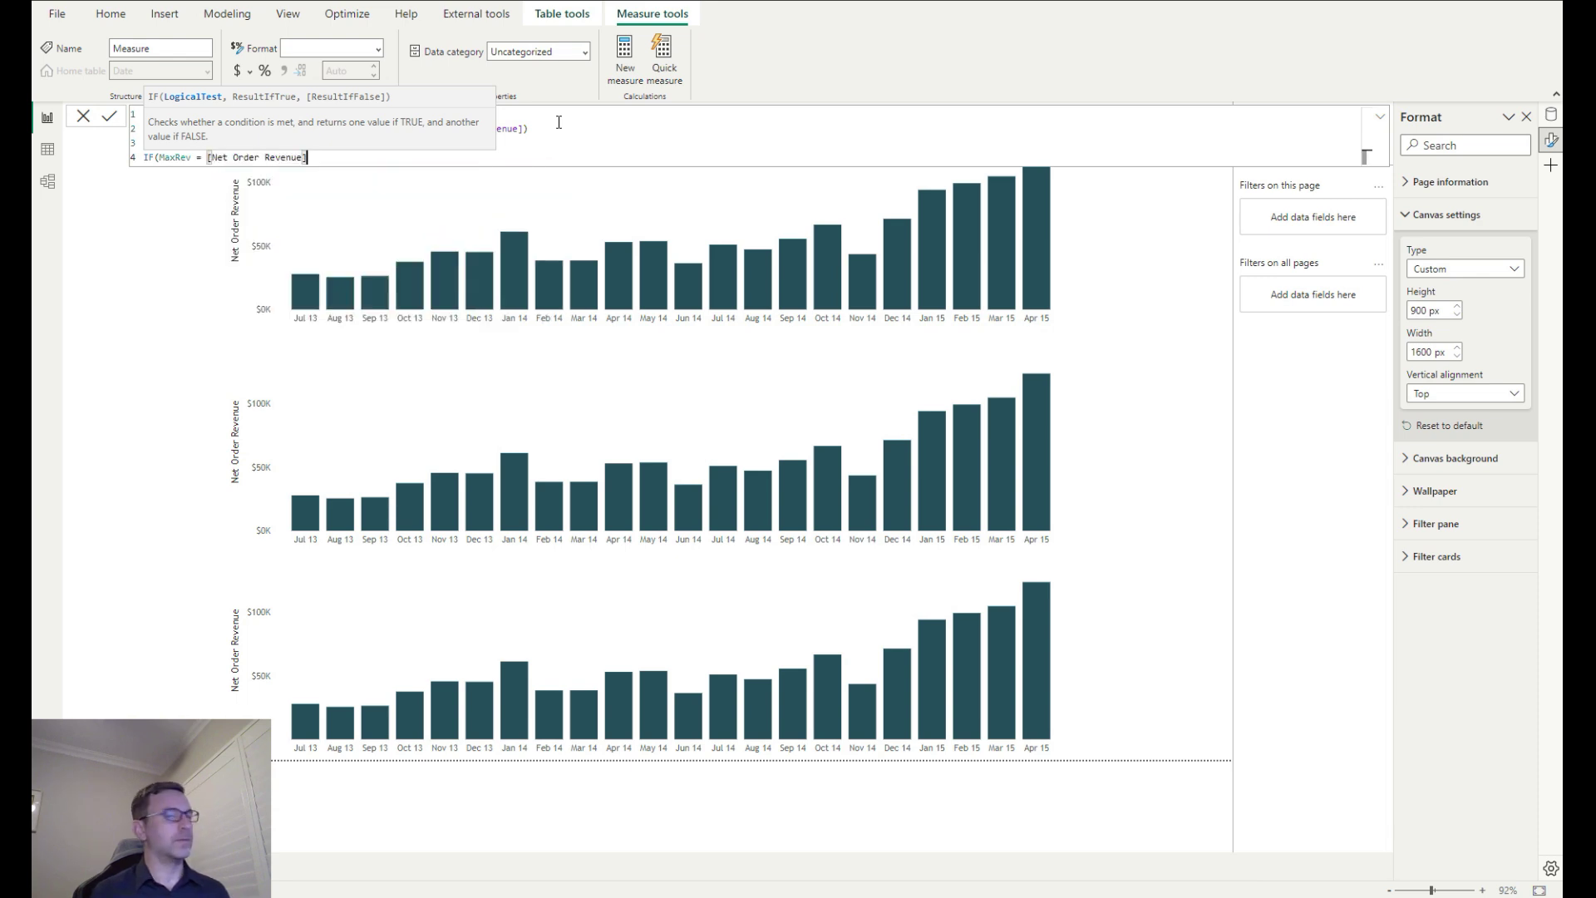
# Complete the IF so that it returns MaxRev when the test is true and BLANK() otherwise
pyautogui.write(', ')
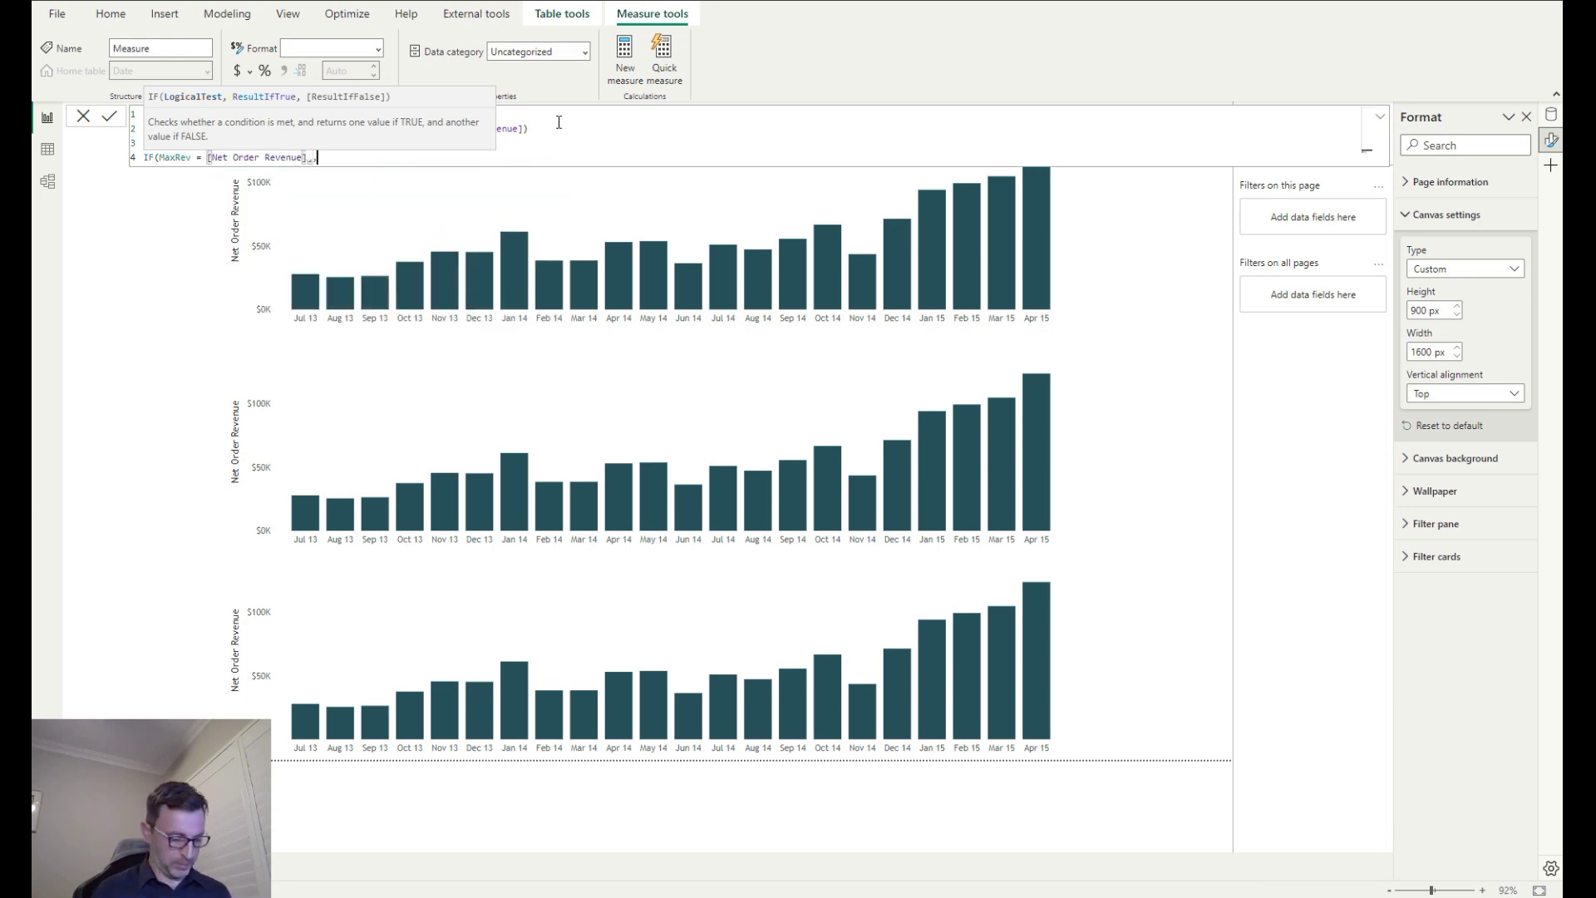
pyautogui.write('M')
pyautogui.press('Down')
pyautogui.press('Down')
pyautogui.press('Tab')
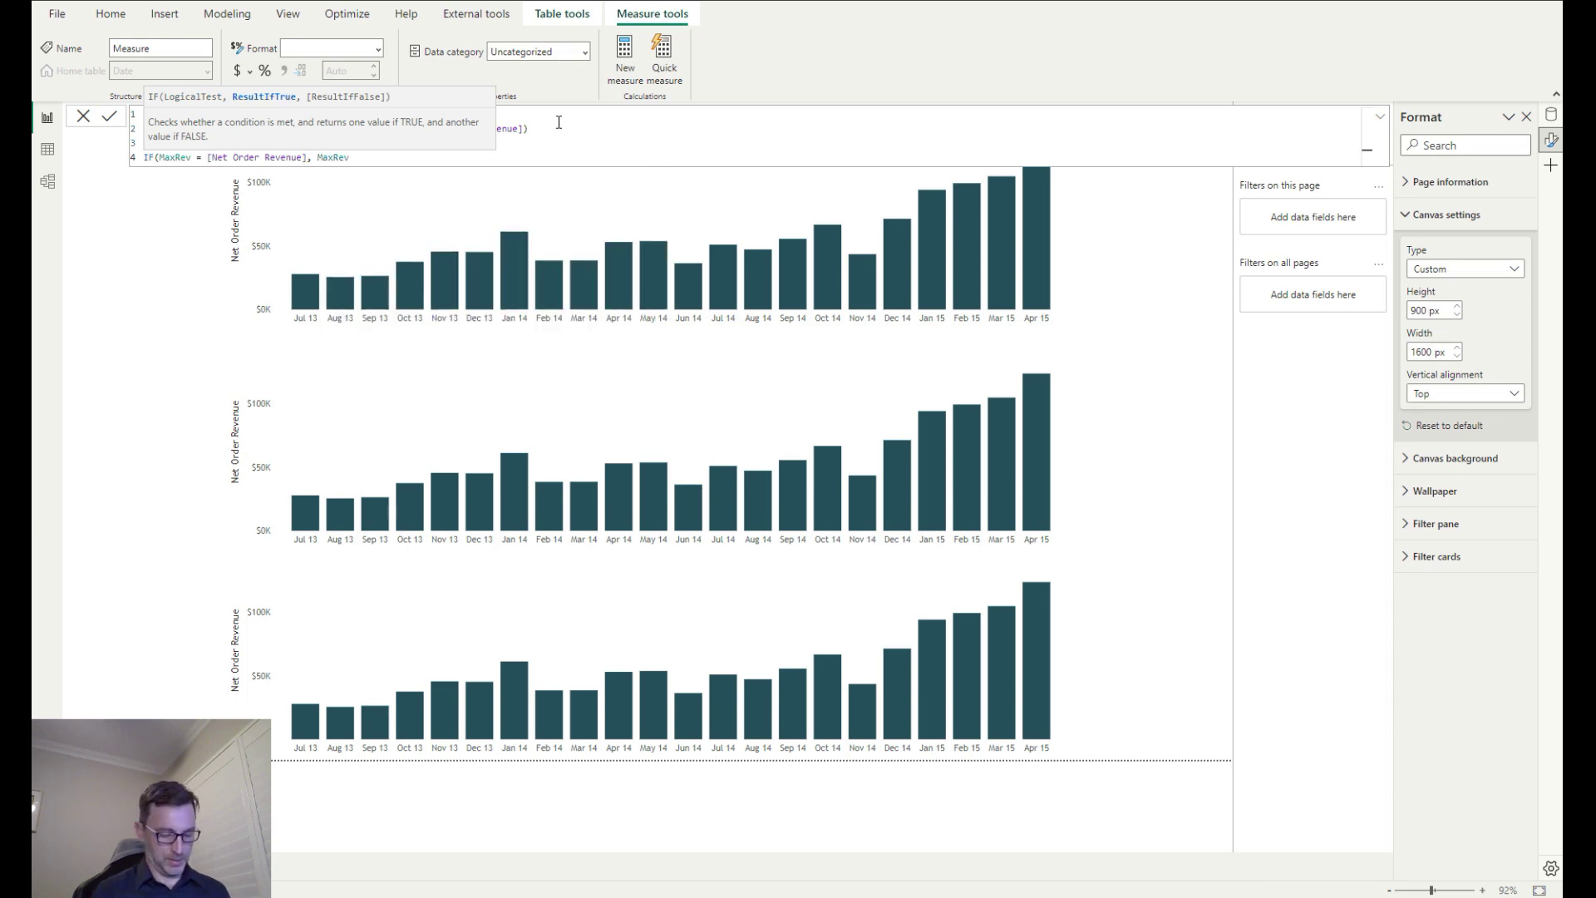
pyautogui.write(',')
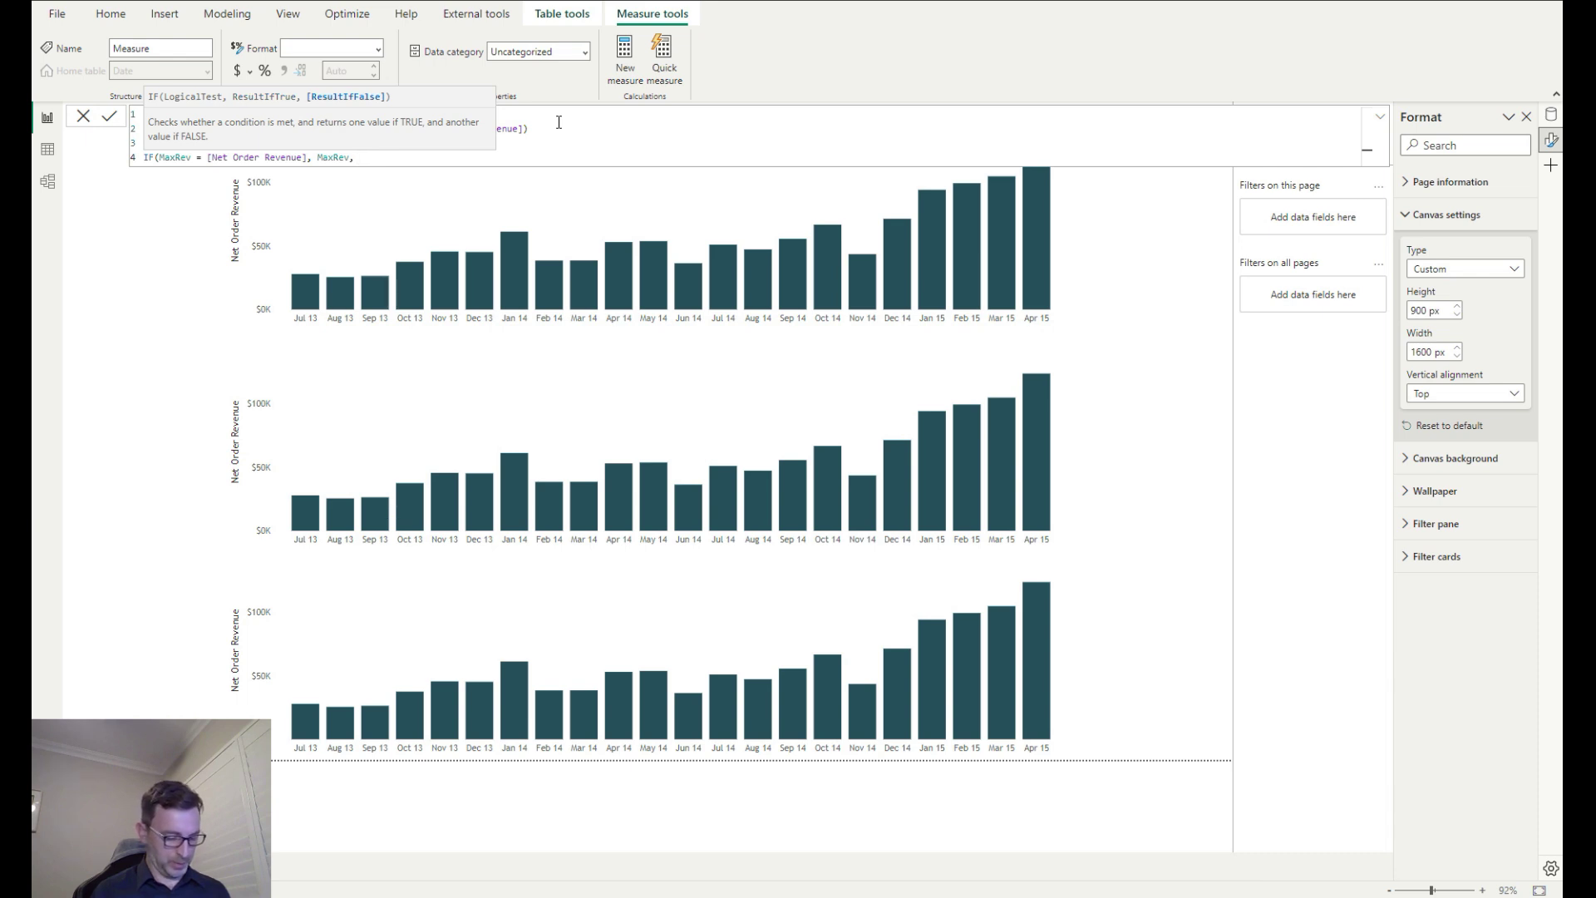
pyautogui.write(' BLANK())')
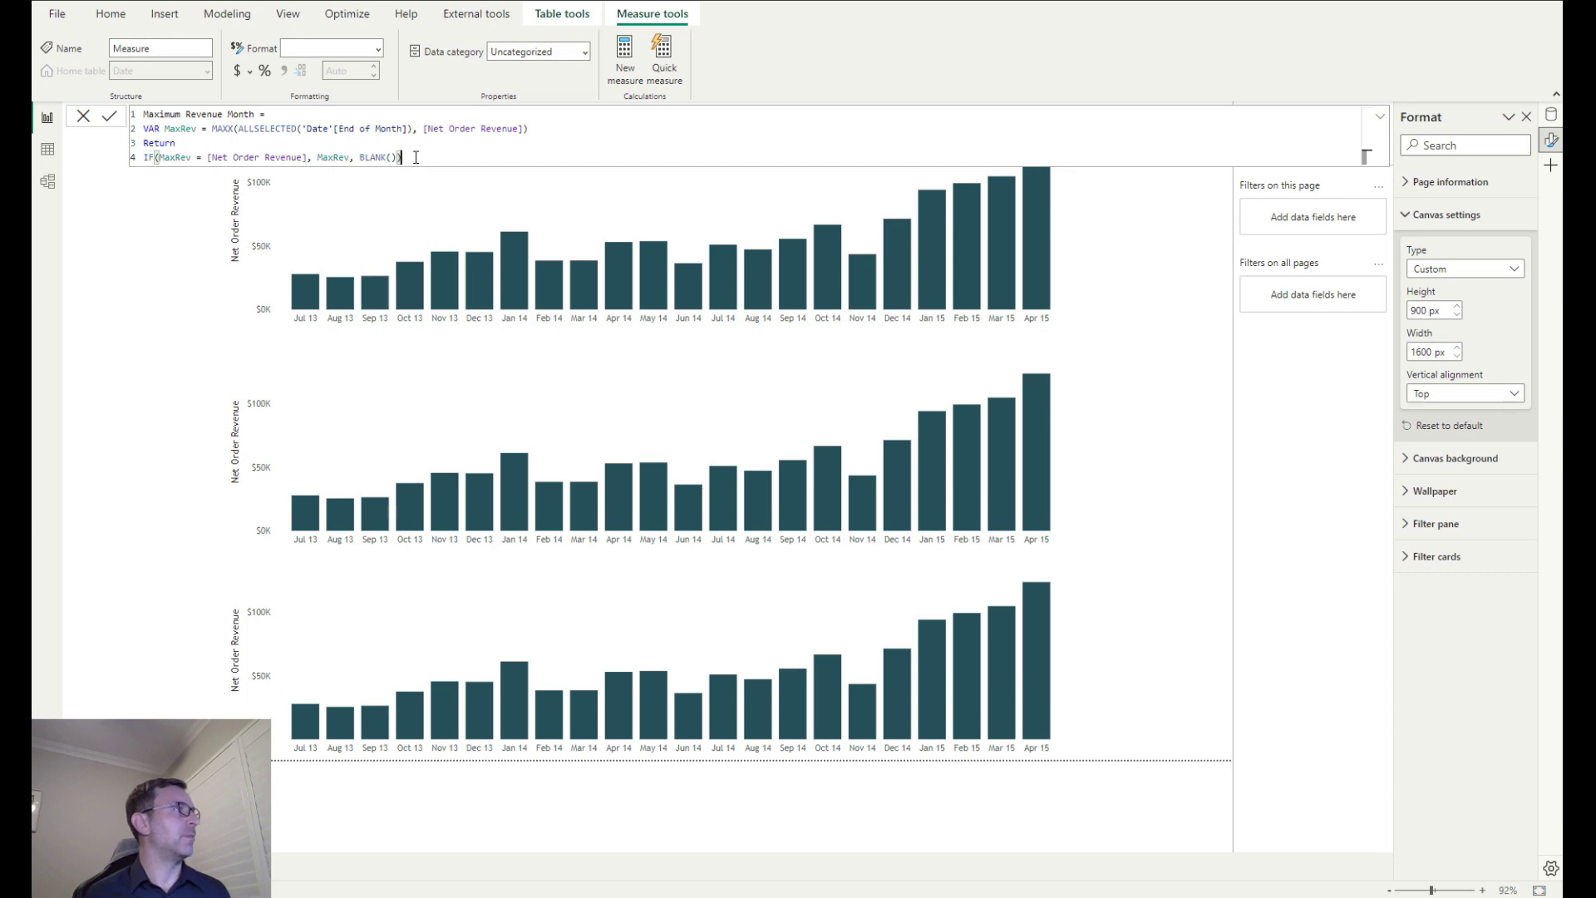
# Copy the whole Maximum Revenue Month formula and commit the measure
pyautogui.moveTo(415, 157); pyautogui.dragTo(125, 121)
pyautogui.hotkey('ctrl', 'c')
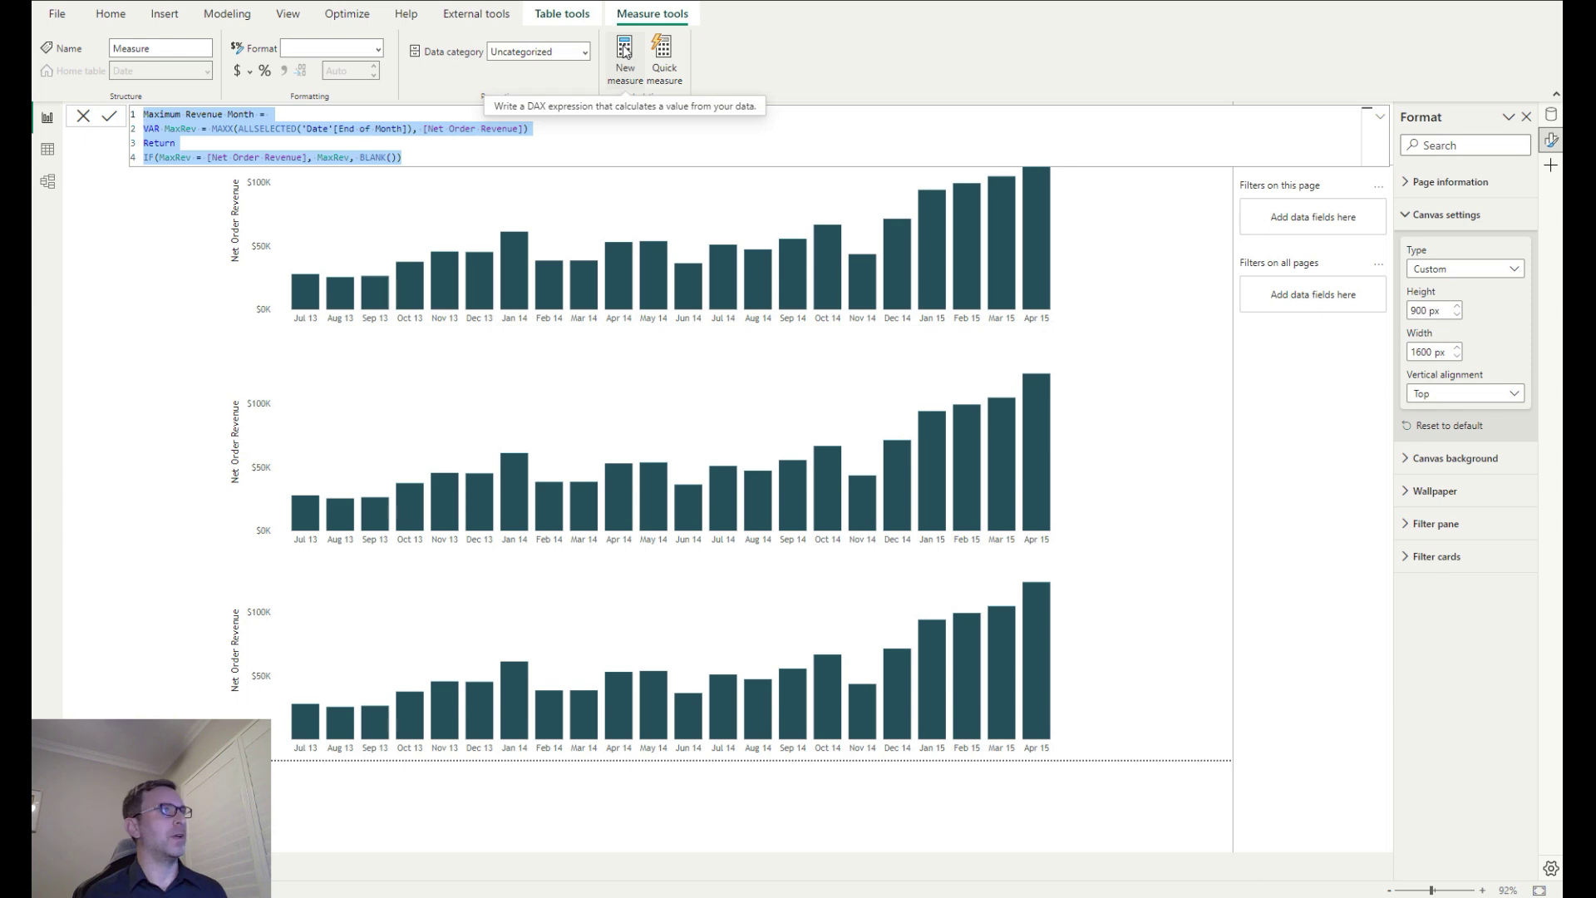
pyautogui.click(450, 155)
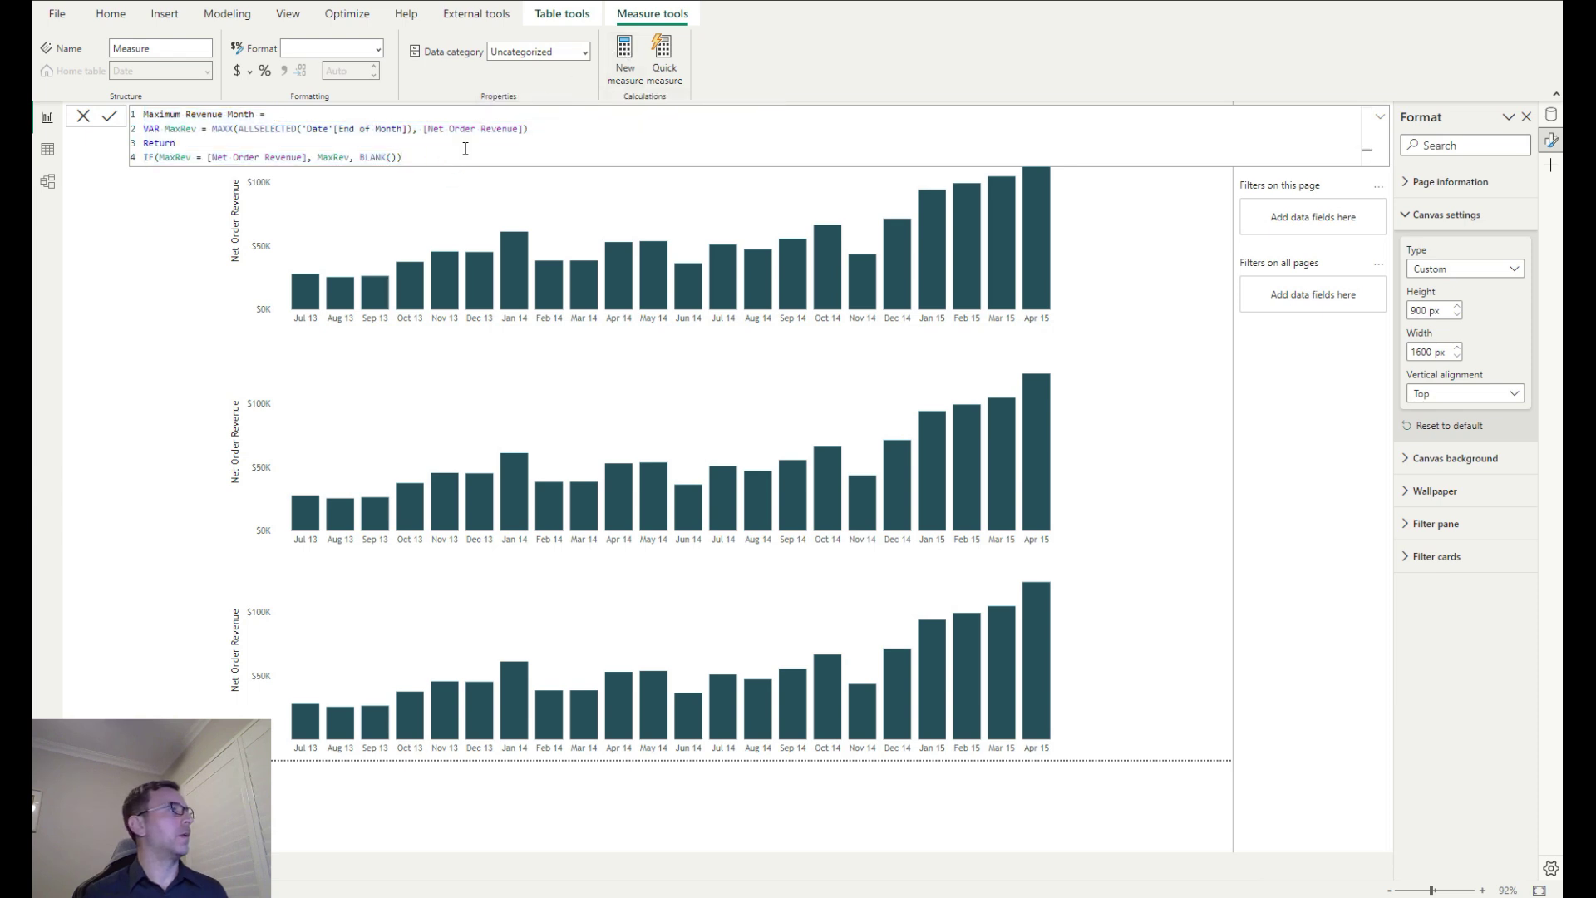
pyautogui.press('Return')
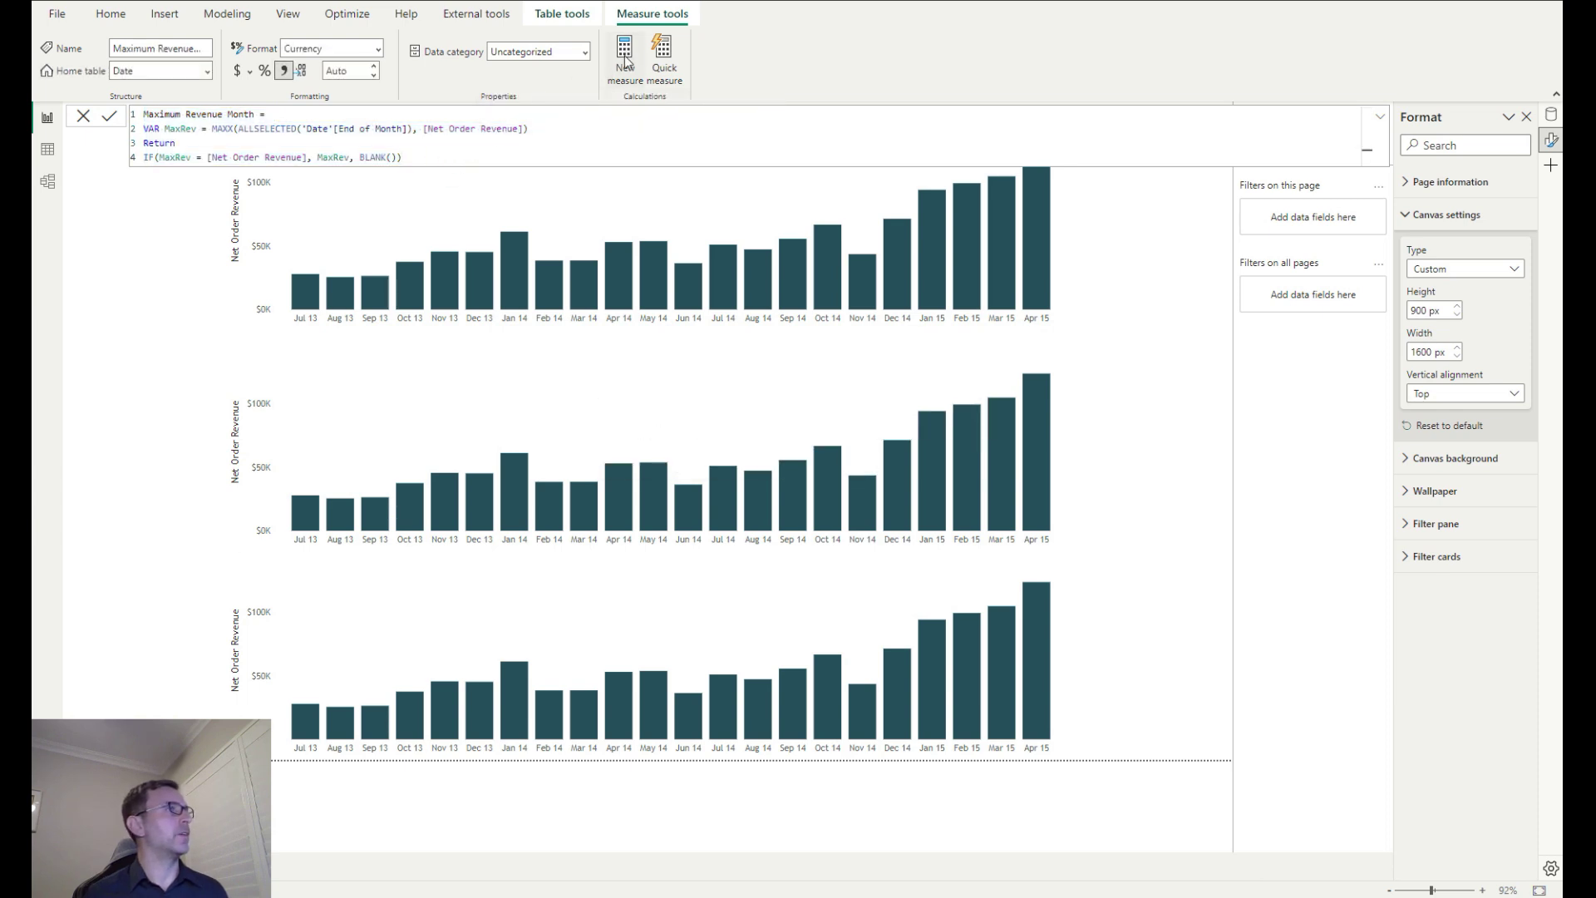
# Create another measure from the copied formula and name it Minimum Revenue Month
pyautogui.click(624, 58)
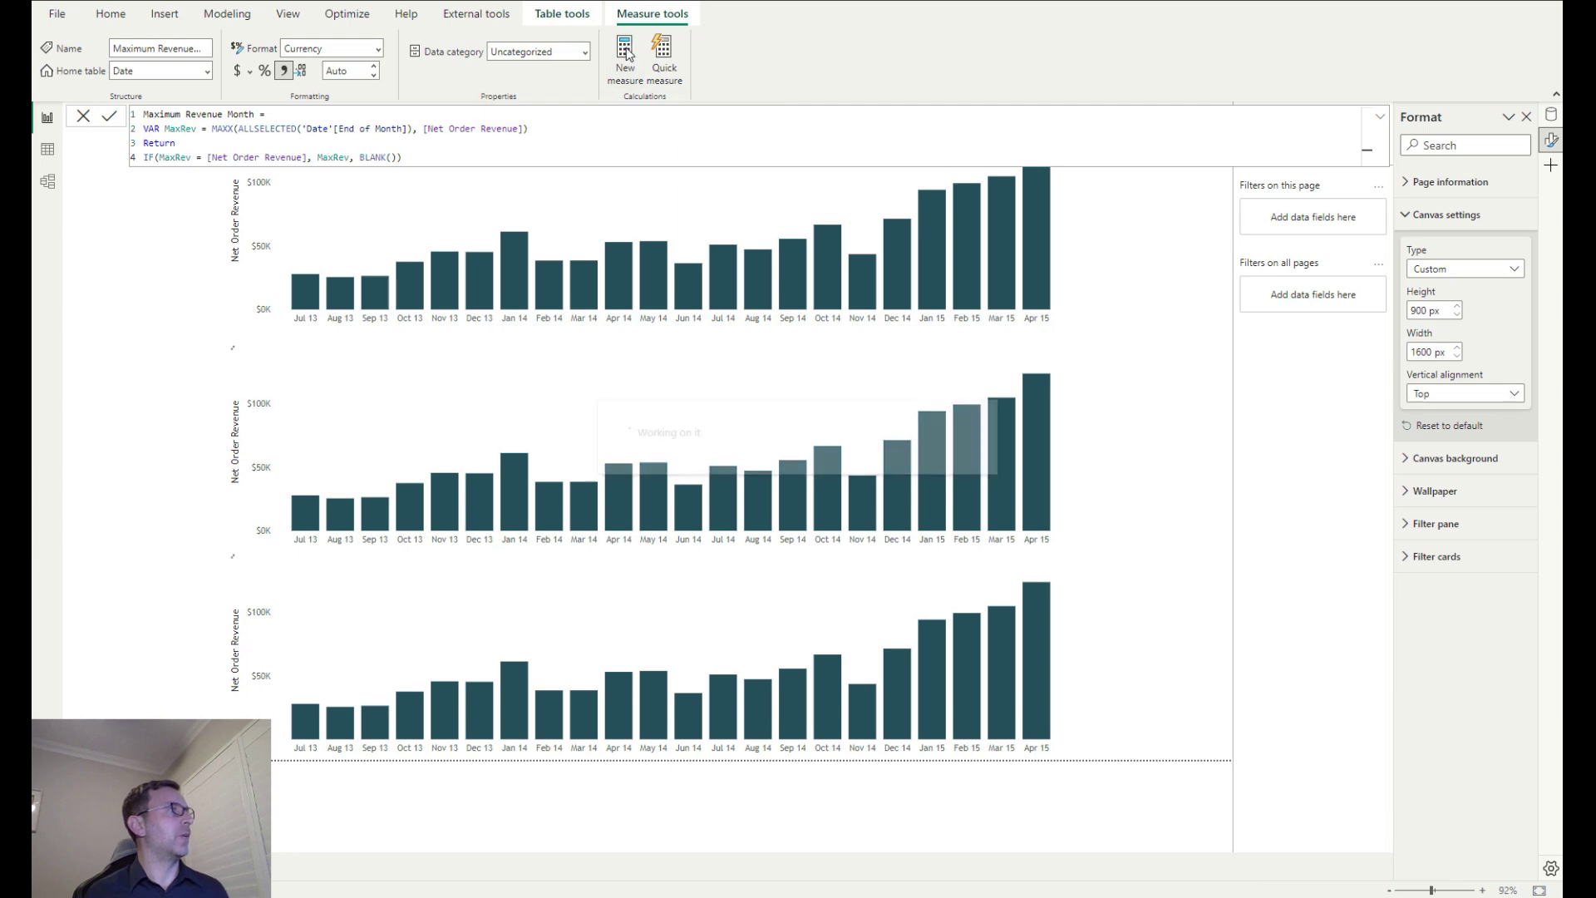
pyautogui.hotkey('ctrl', 'a')
pyautogui.hotkey('ctrl', 'v')
pyautogui.doubleClick(158, 115)
pyautogui.write('Minimum')
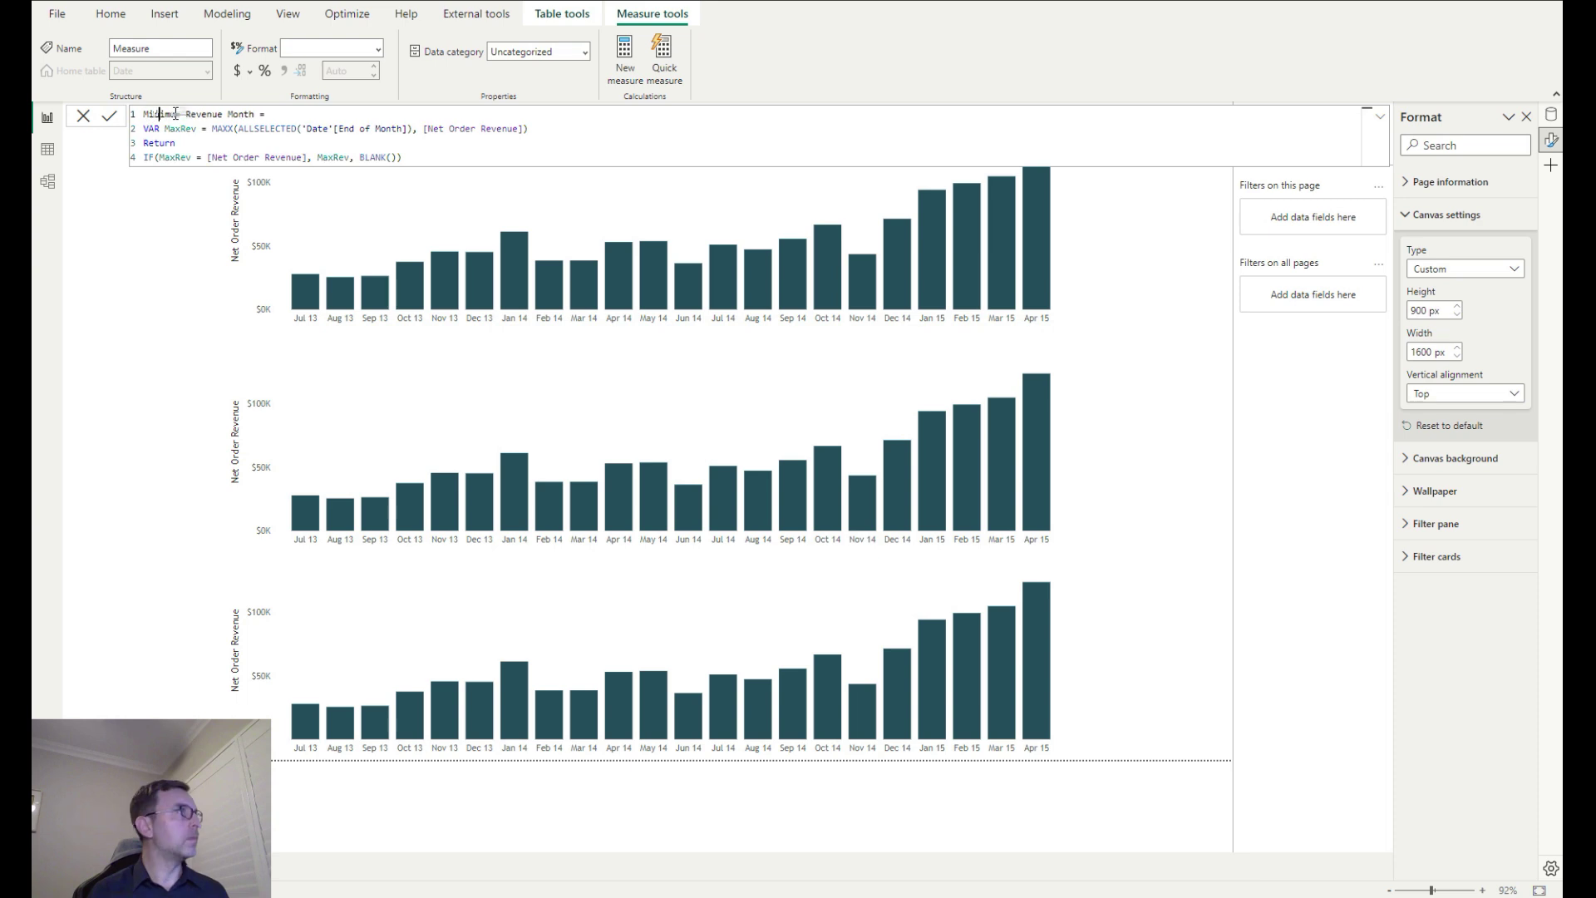
# Change the variable line to define MinRev using MINX instead of MAXX
pyautogui.doubleClick(228, 129)
pyautogui.write('MIN')
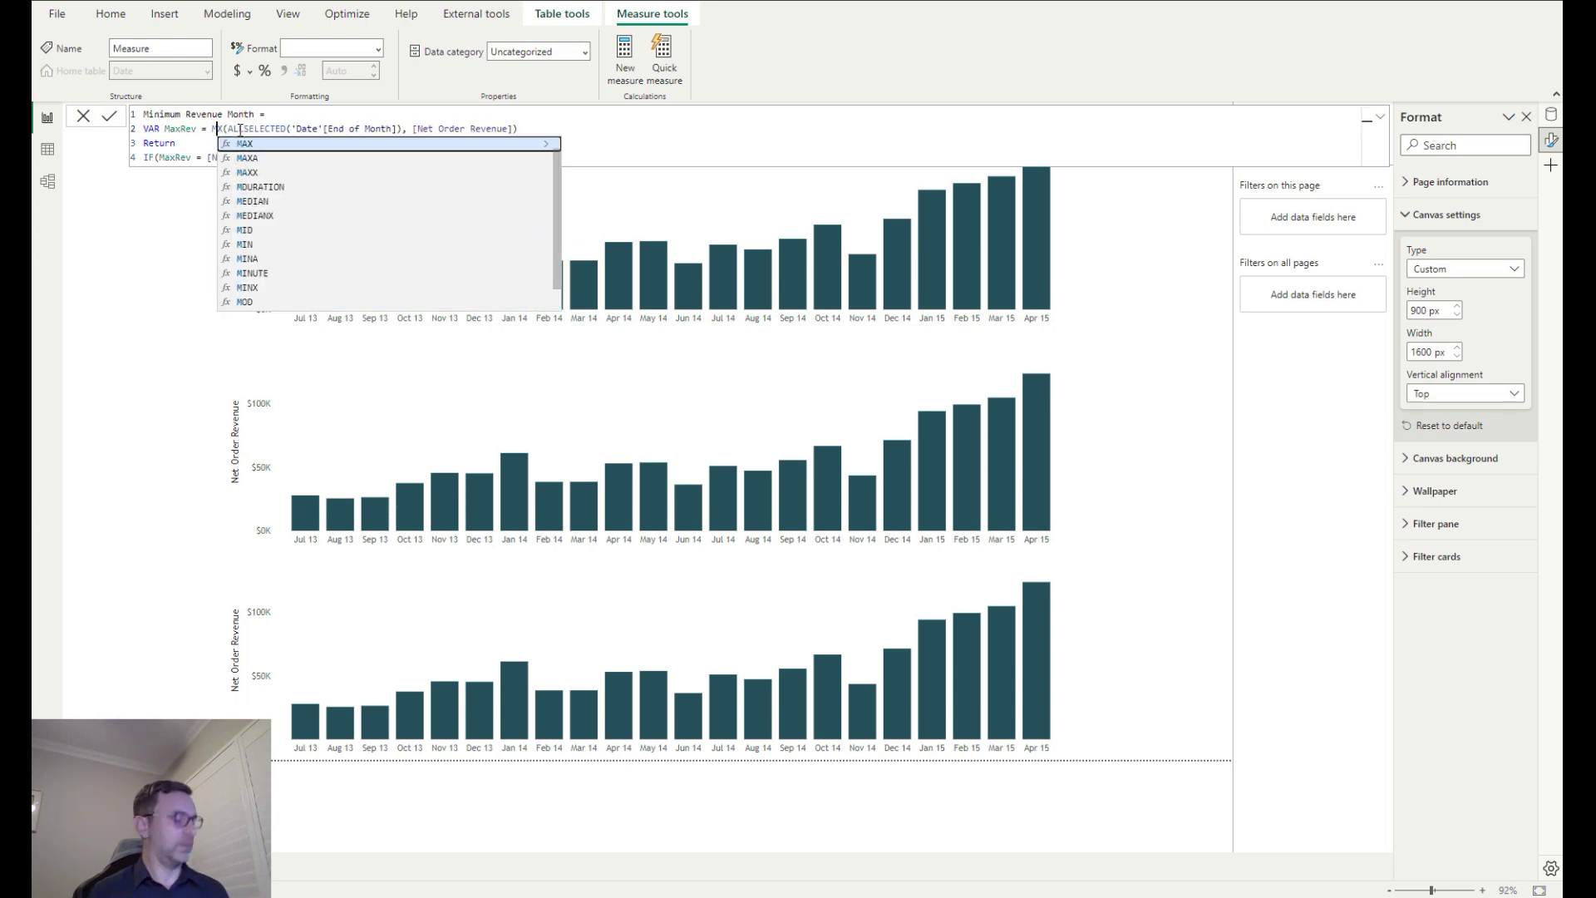
pyautogui.click(181, 133)
pyautogui.press('BackSpace')
pyautogui.press('BackSpace')
pyautogui.write('in')
# Replace both MaxRev references in the IF expression with MinRev
pyautogui.click(176, 156)
pyautogui.press('BackSpace')
pyautogui.press('BackSpace')
pyautogui.write('in')
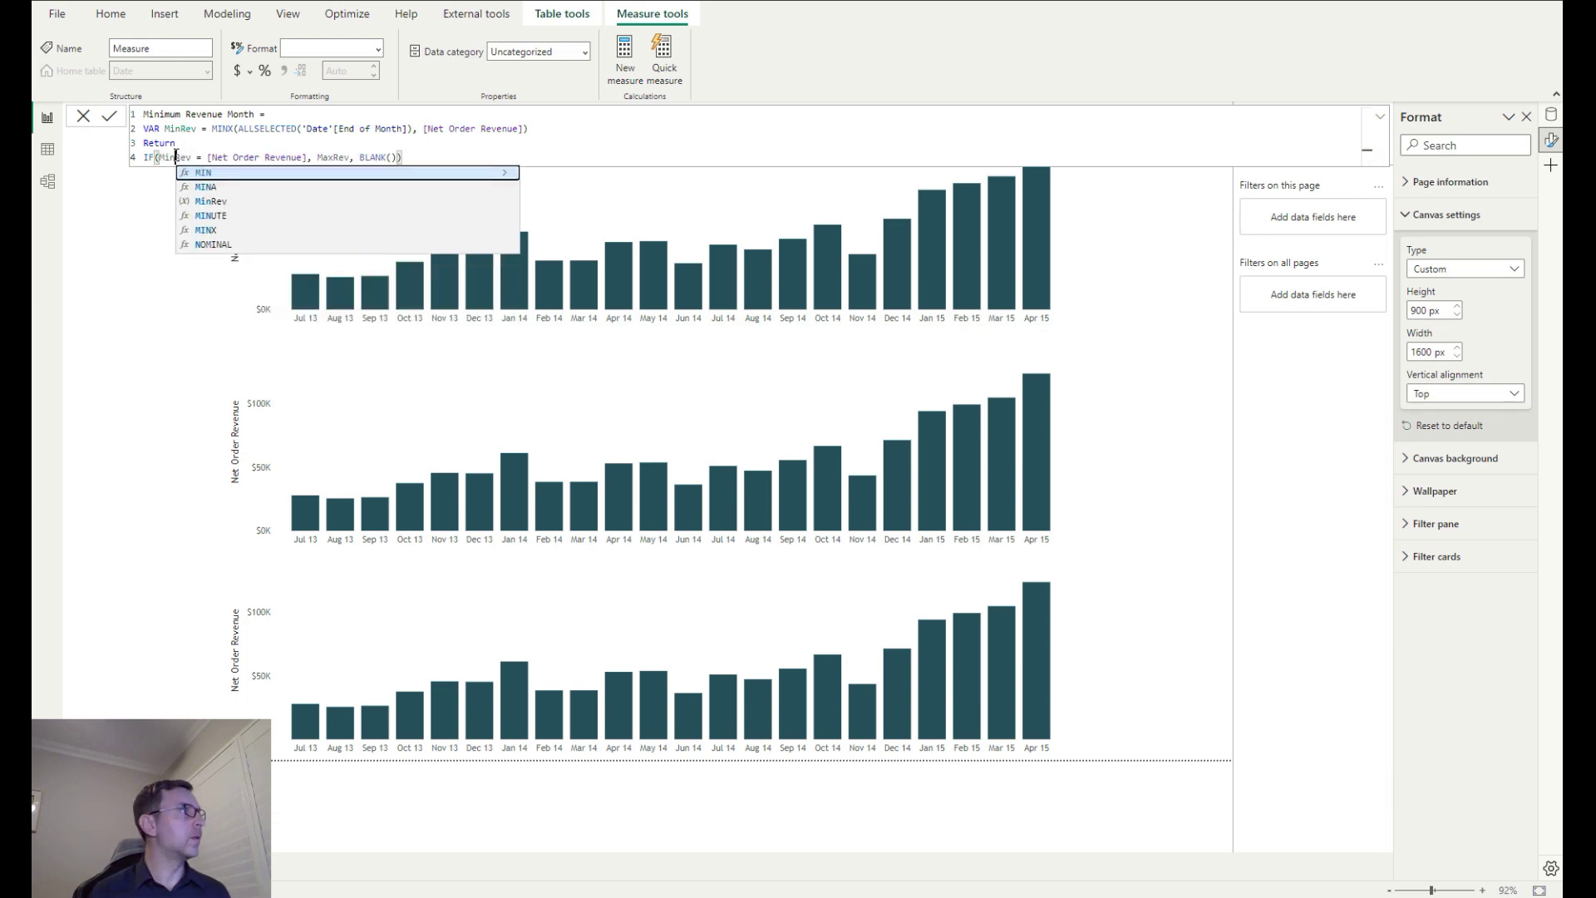
pyautogui.click(334, 158)
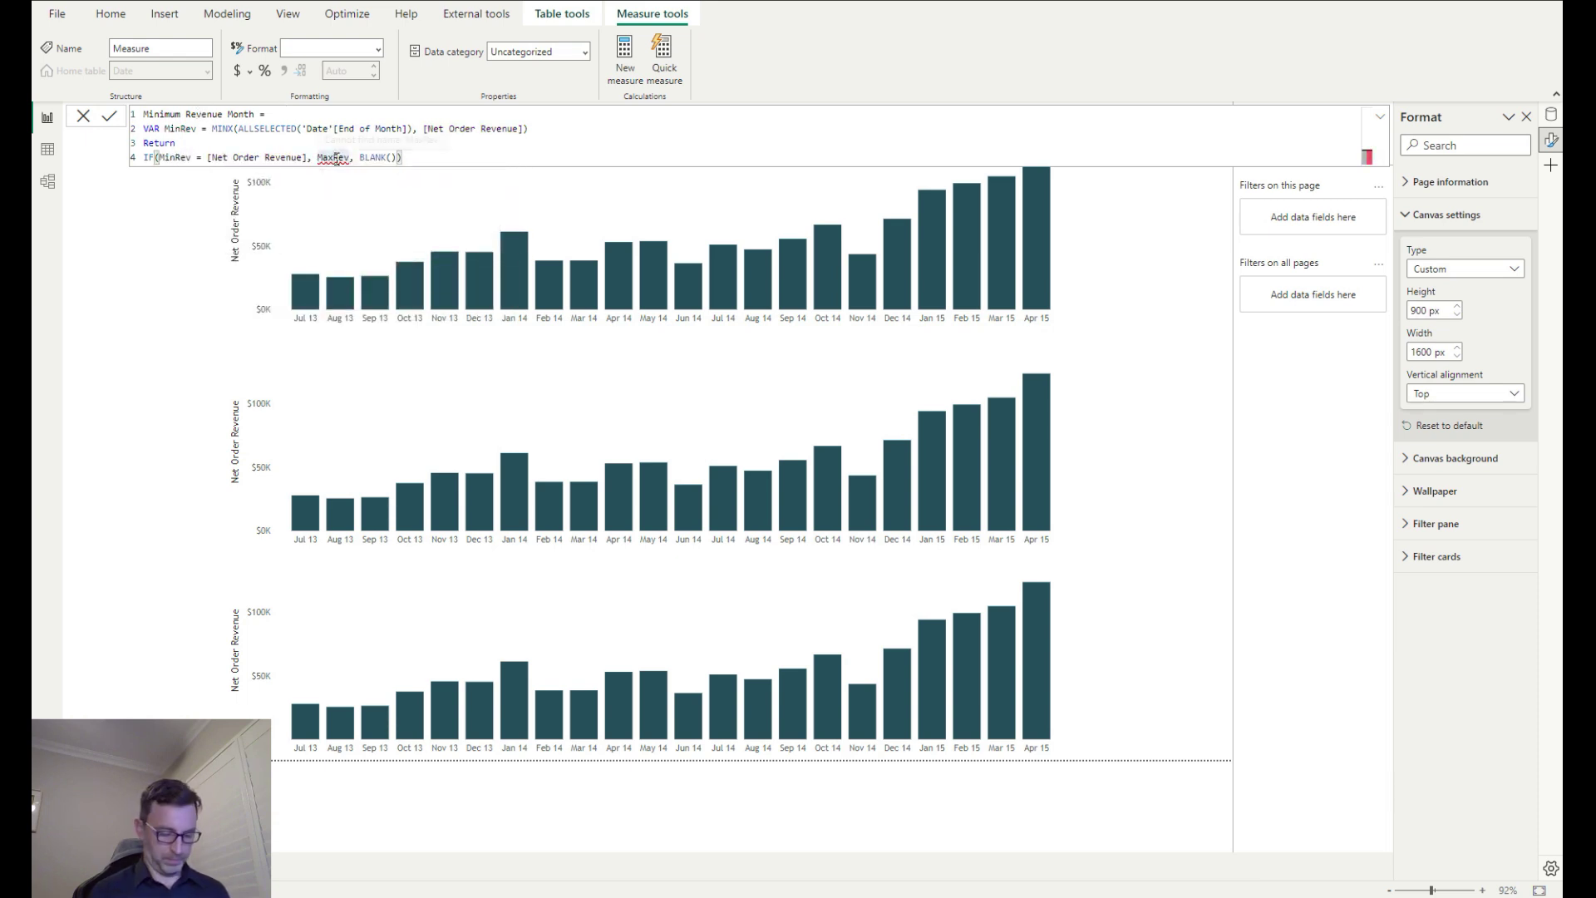
pyautogui.press('BackSpace')
pyautogui.press('BackSpace')
pyautogui.write('in')
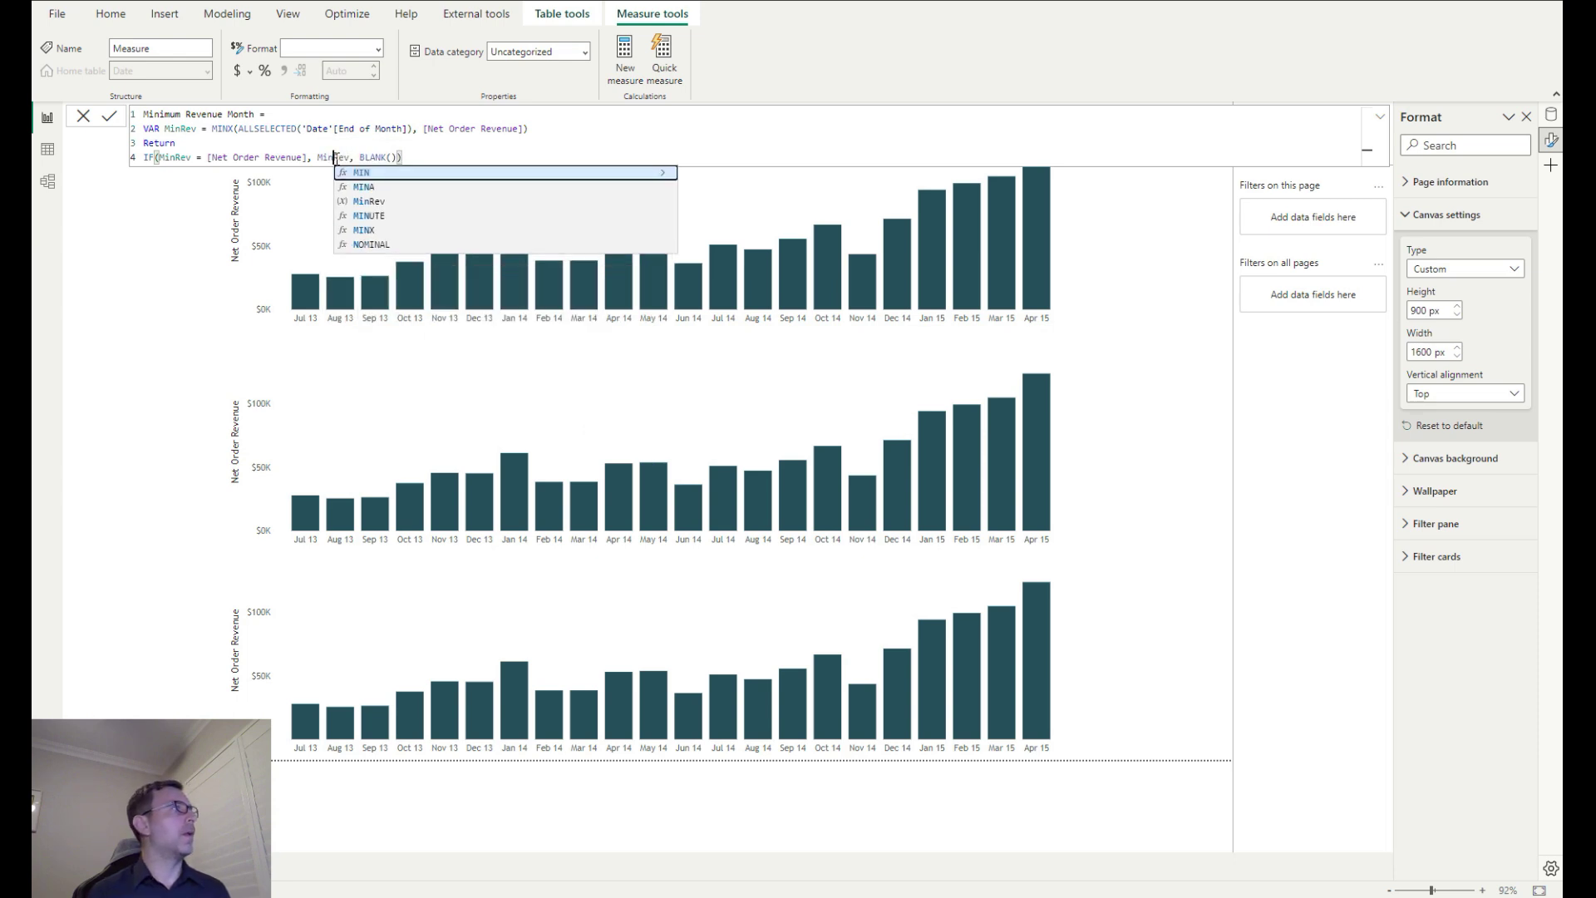
pyautogui.press('End')
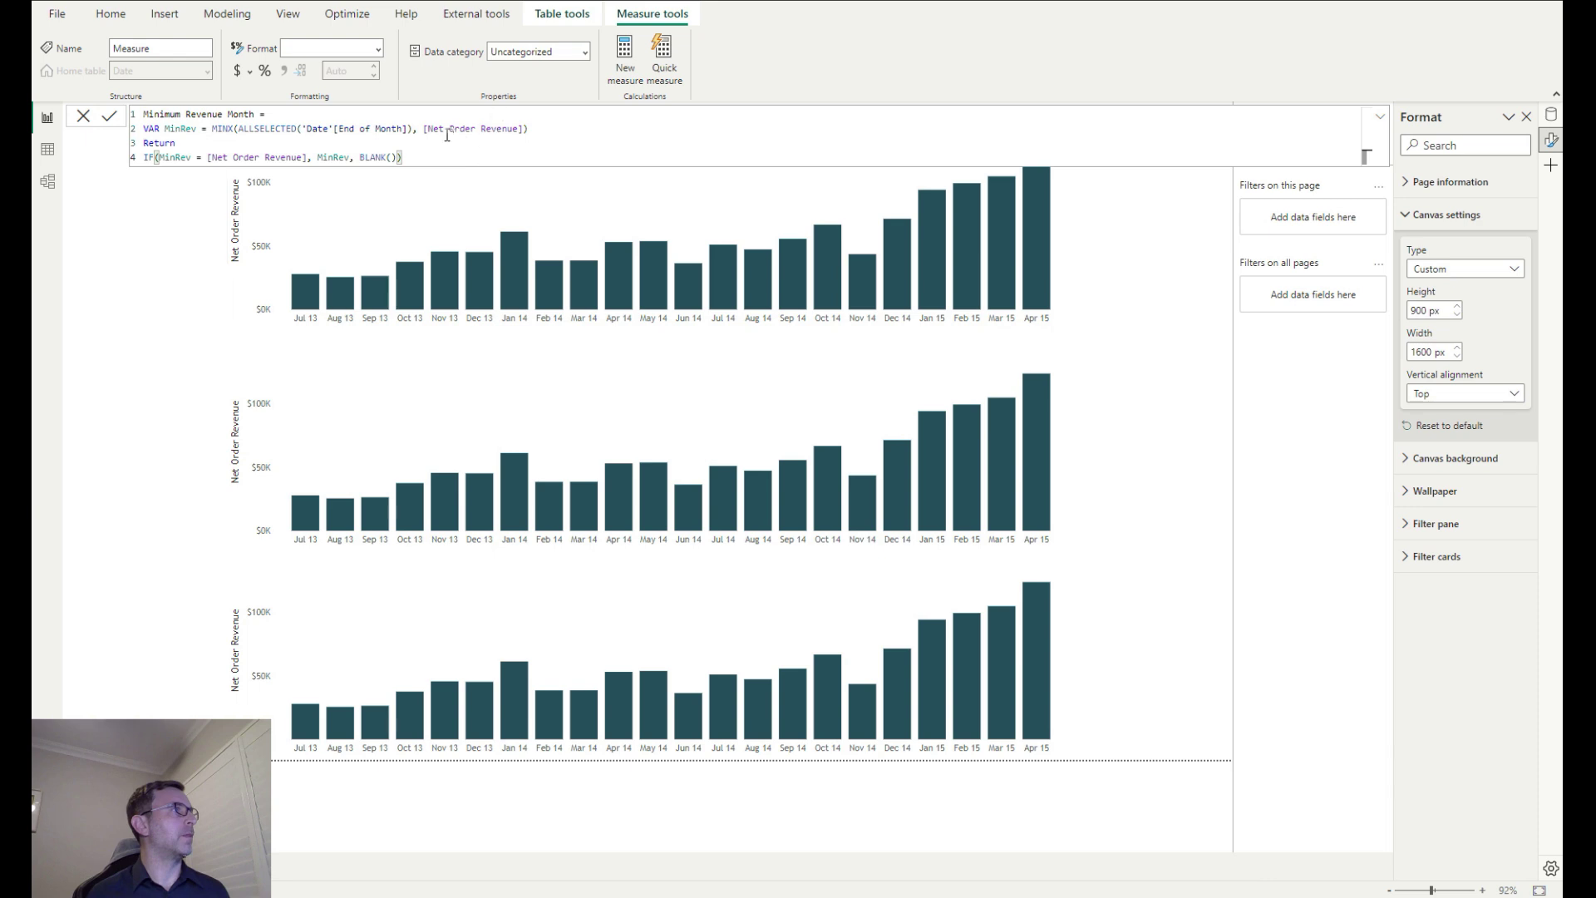
pyautogui.click(213, 130)
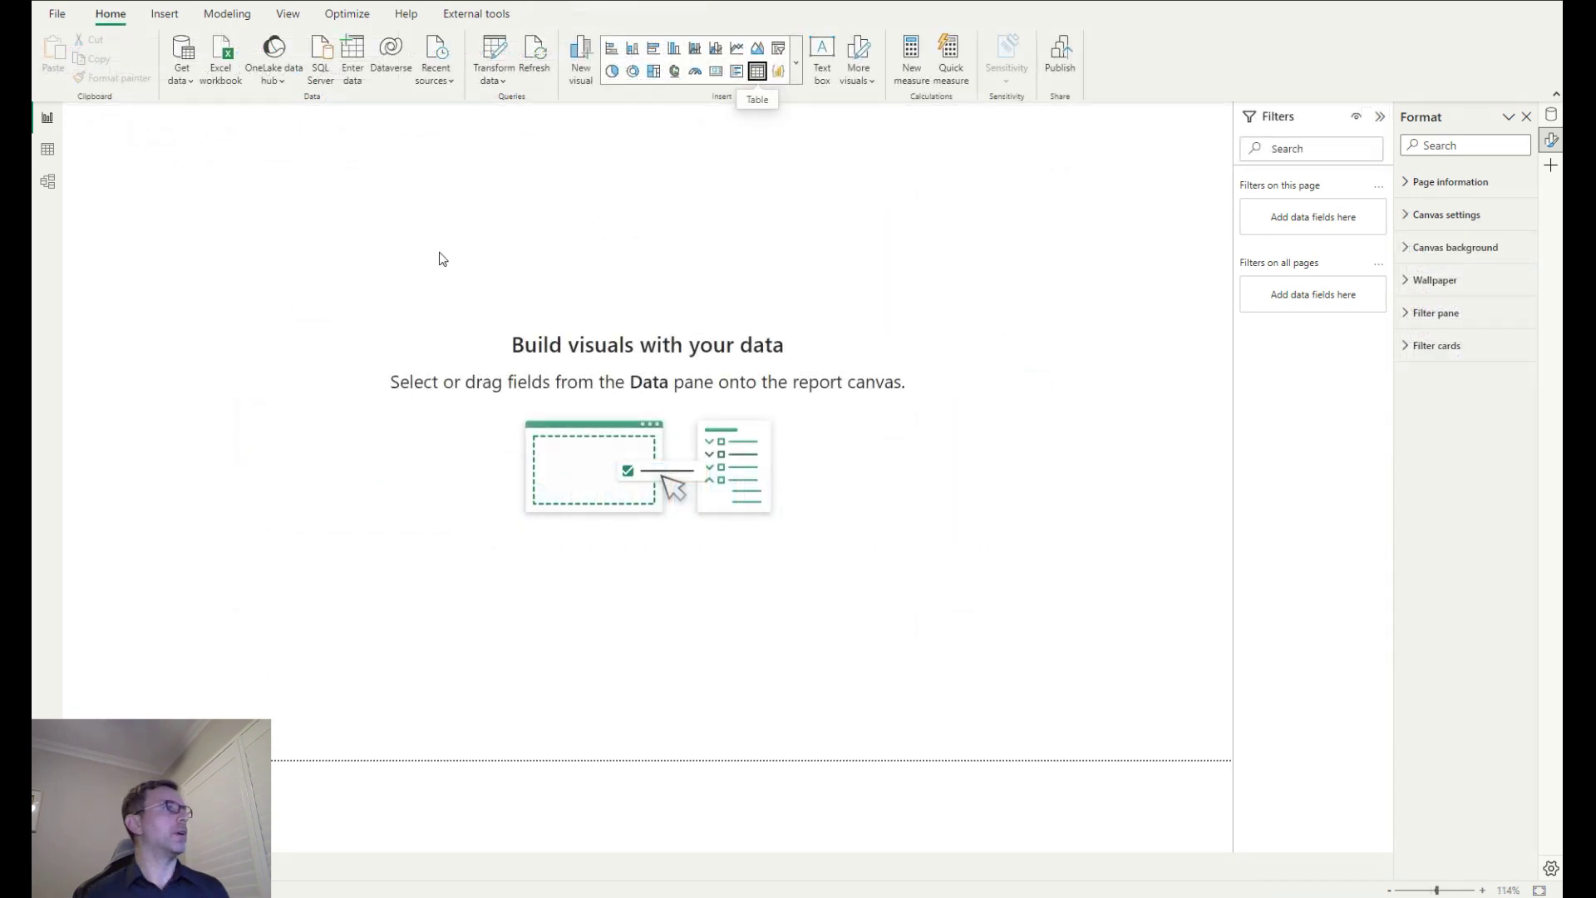
# Position and enlarge a table visual on the blank page, with End of Month and Net Order Revenue as its columns
pyautogui.moveTo(275, 244); pyautogui.dragTo(691, 345)
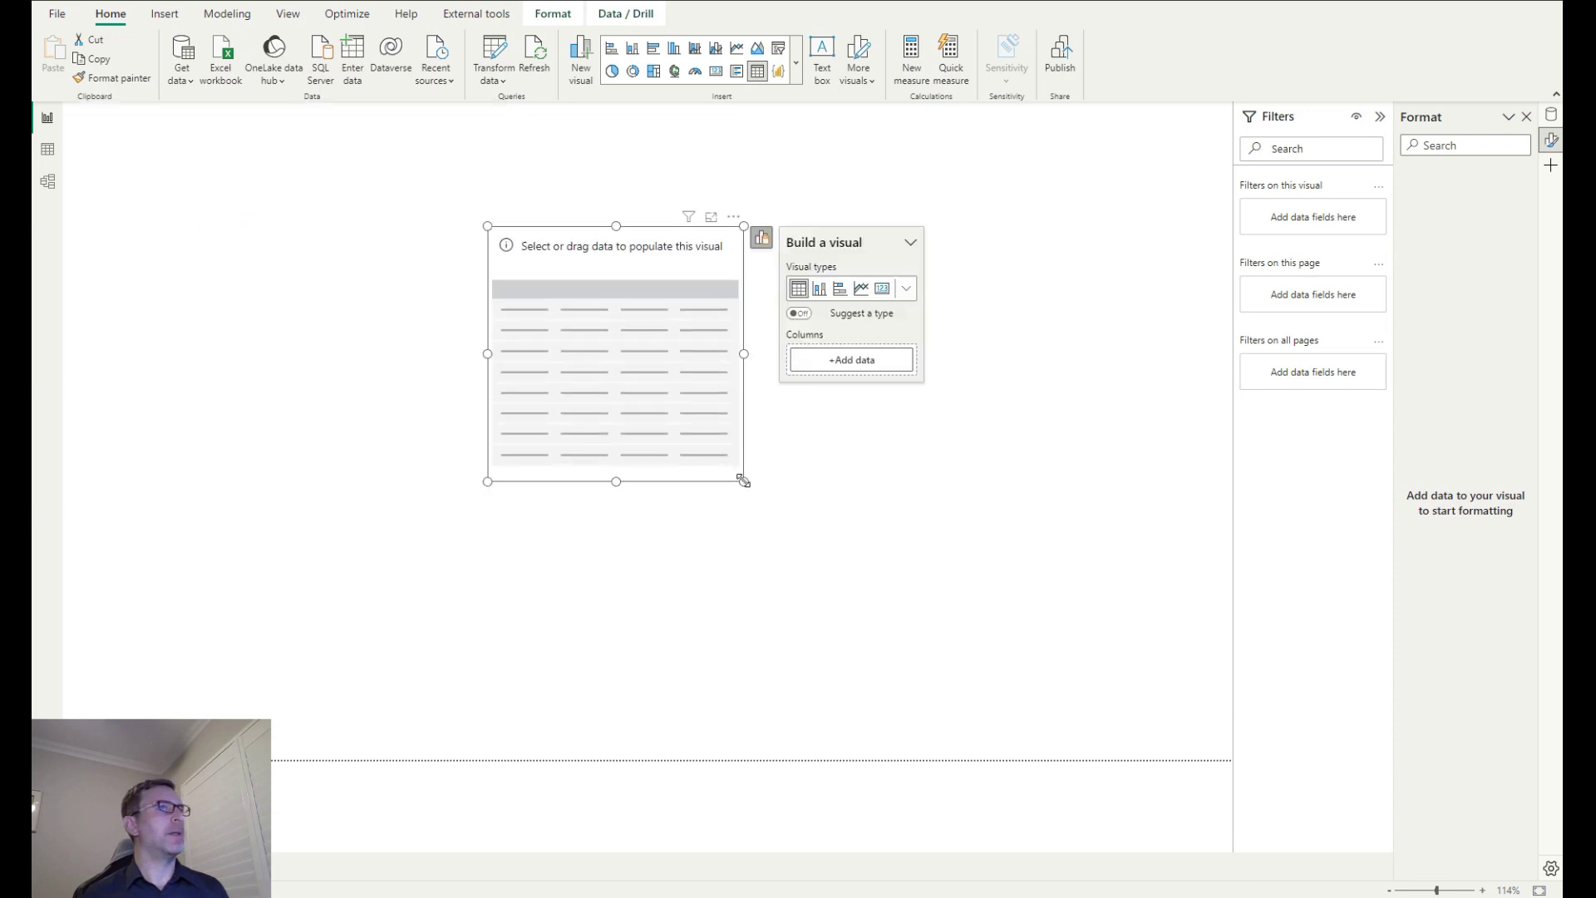
pyautogui.moveTo(744, 480); pyautogui.dragTo(962, 658)
pyautogui.click(1551, 116)
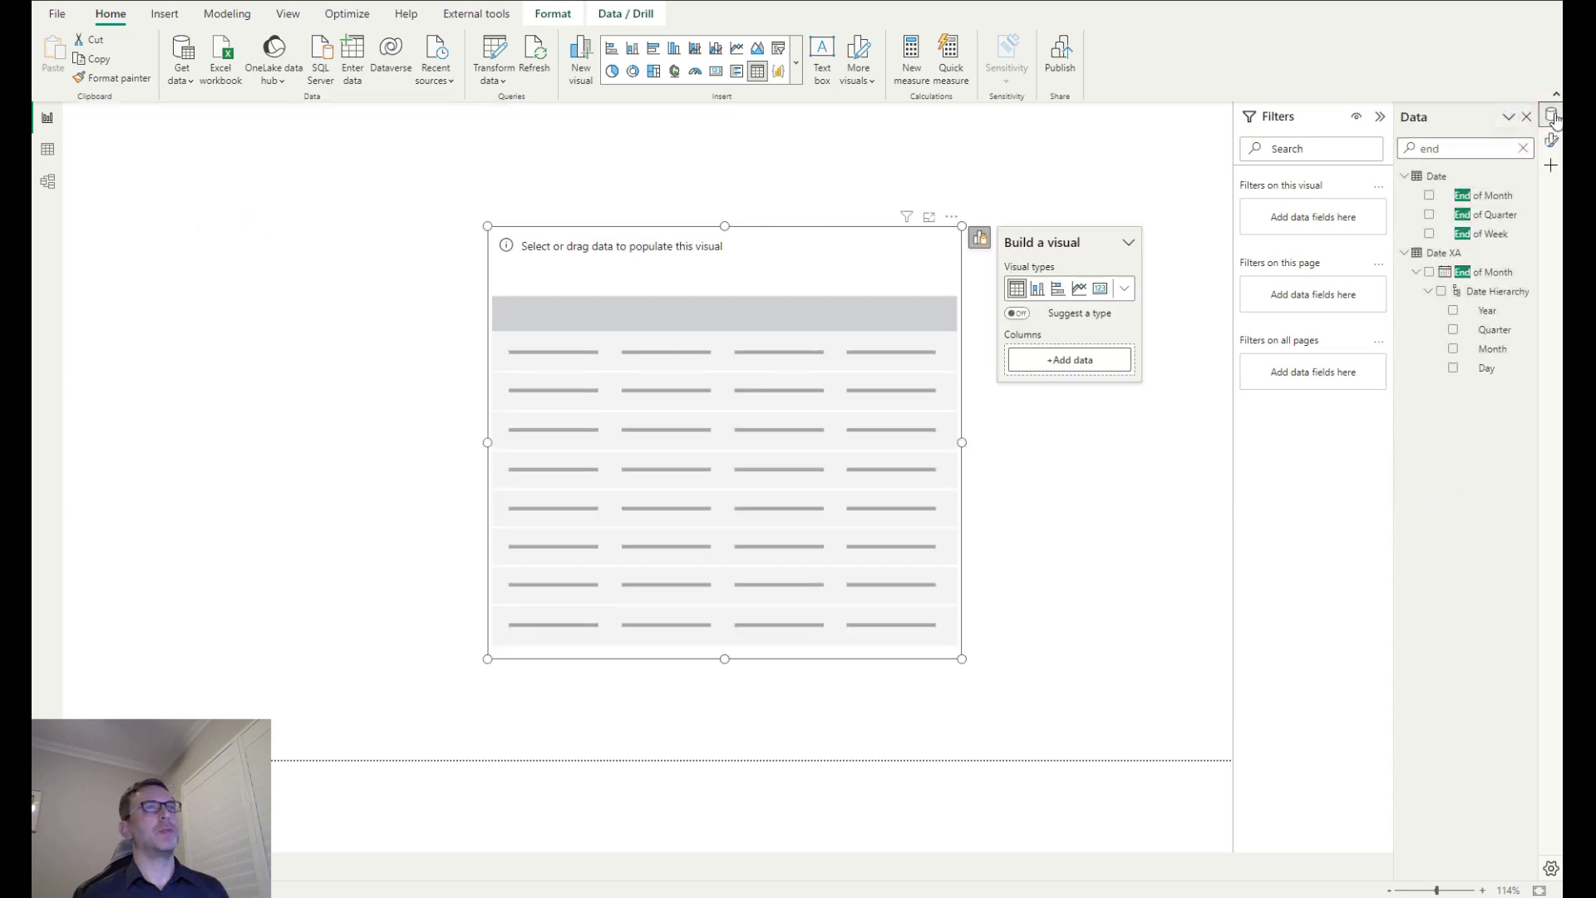
pyautogui.moveTo(1488, 195); pyautogui.dragTo(1077, 361)
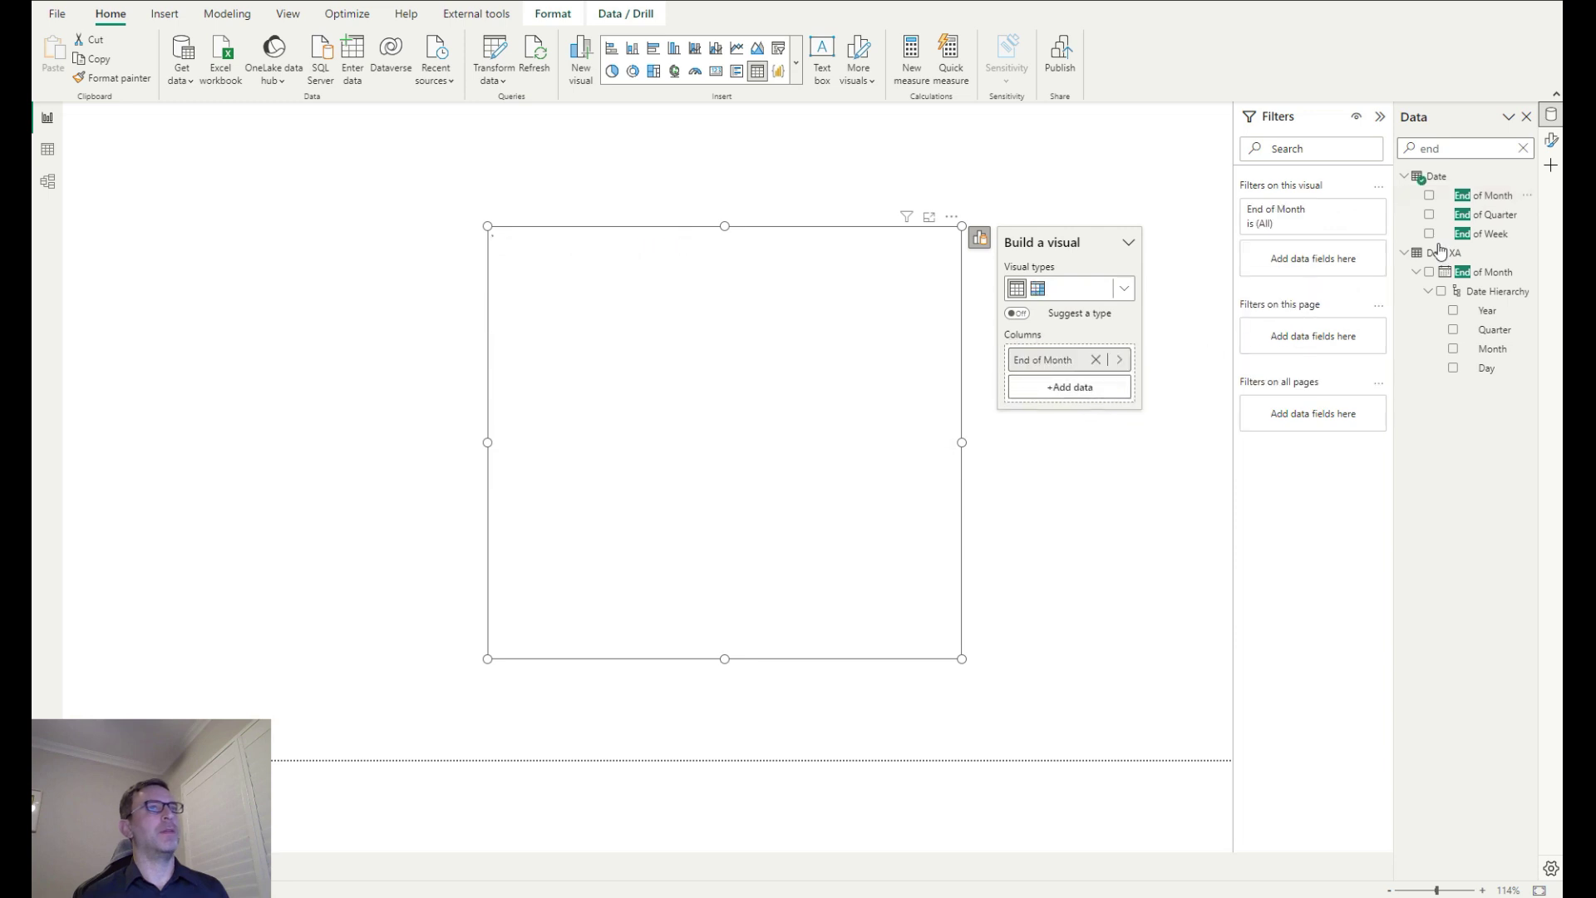
pyautogui.click(1523, 148)
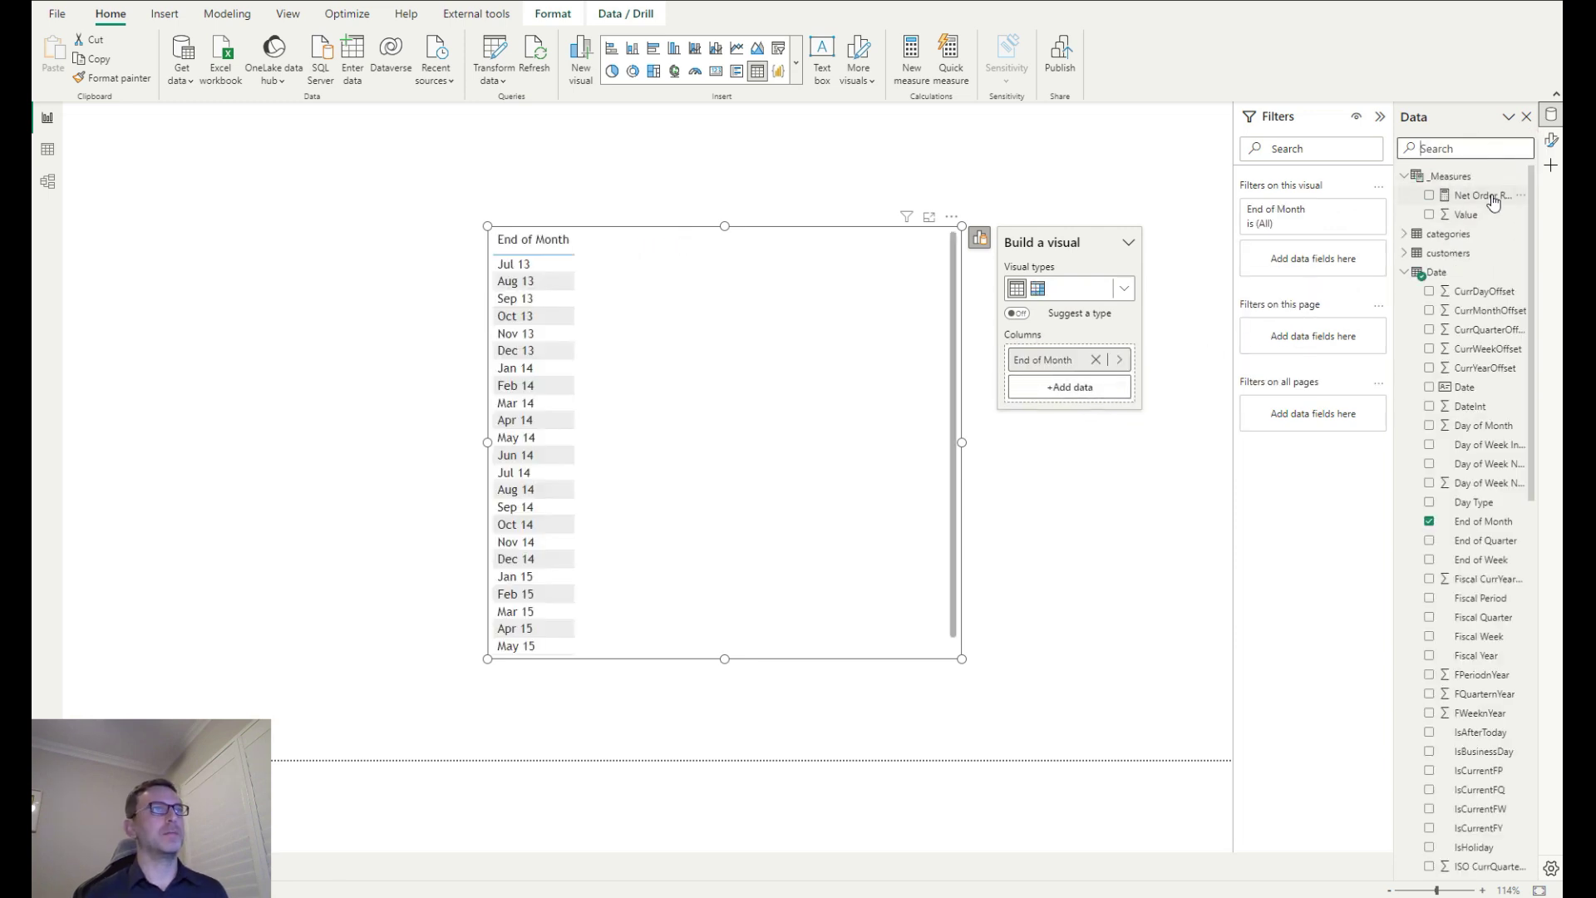
pyautogui.moveTo(1493, 201); pyautogui.dragTo(1105, 387)
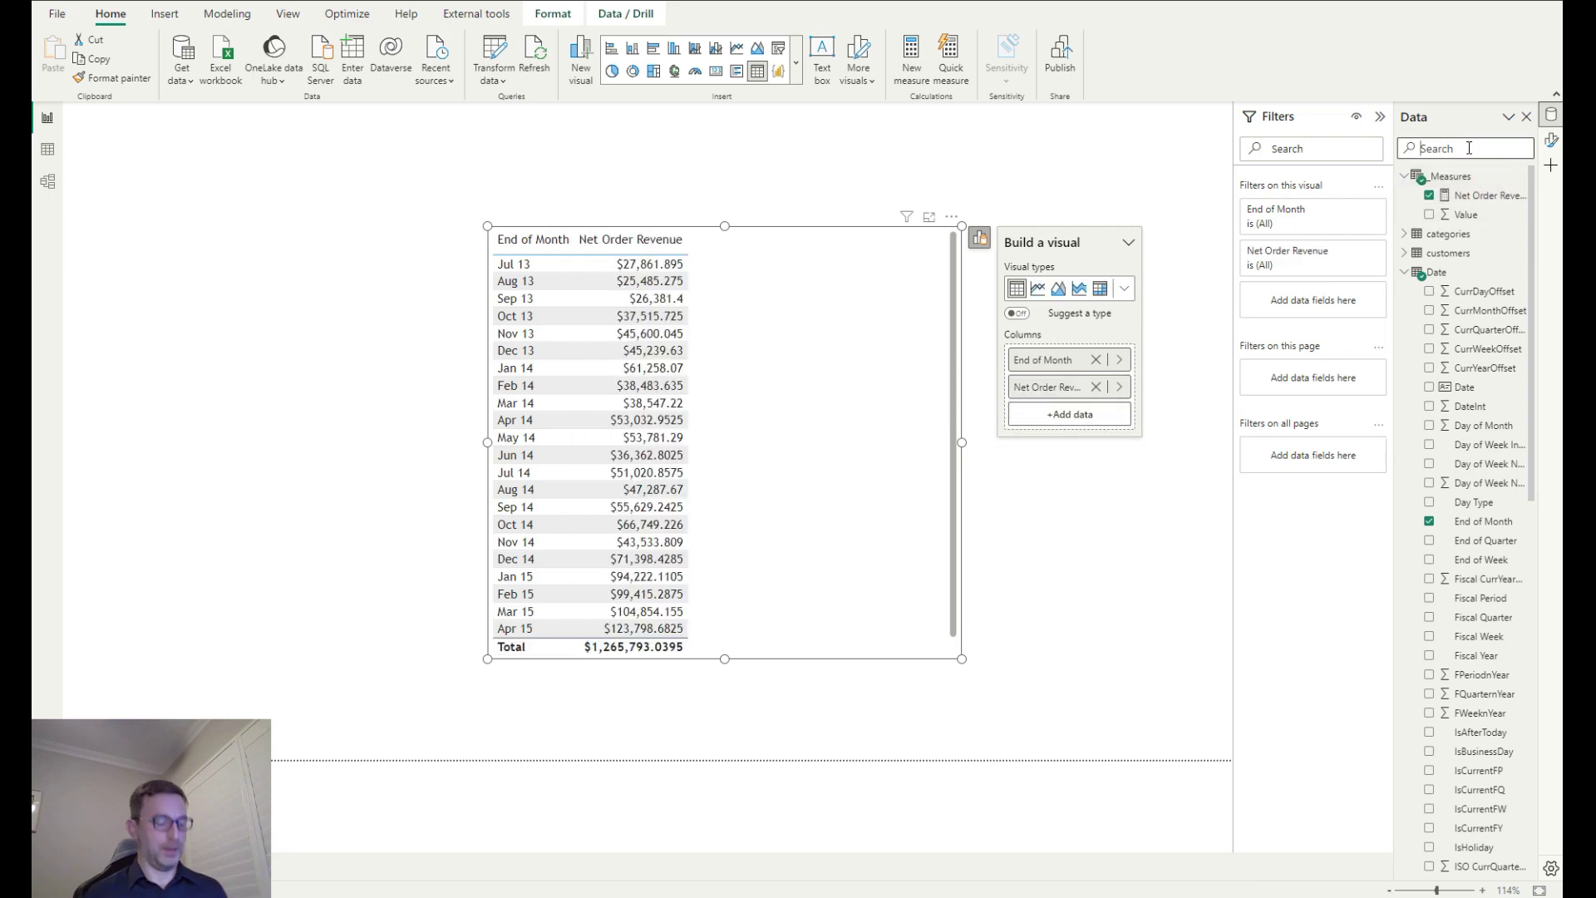
# Add the Minimum Revenue Month and Maximum Revenue Month measures to the table and resize it to fit all rows and columns
pyautogui.write('min')
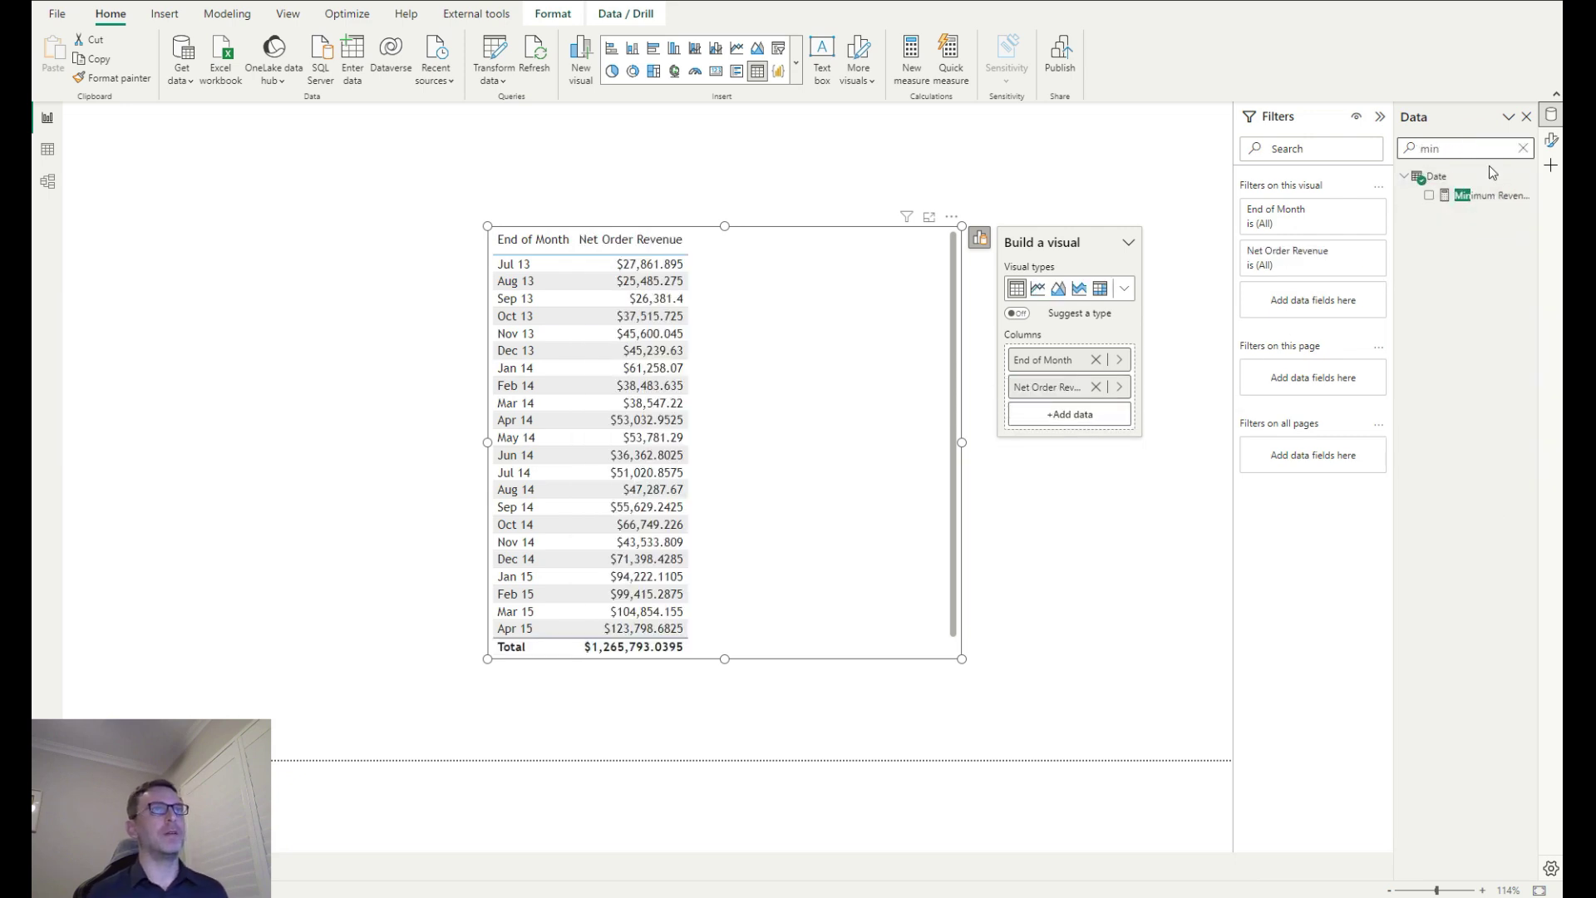
pyautogui.moveTo(1496, 196); pyautogui.dragTo(1080, 415)
pyautogui.doubleClick(1436, 148)
pyautogui.write('max')
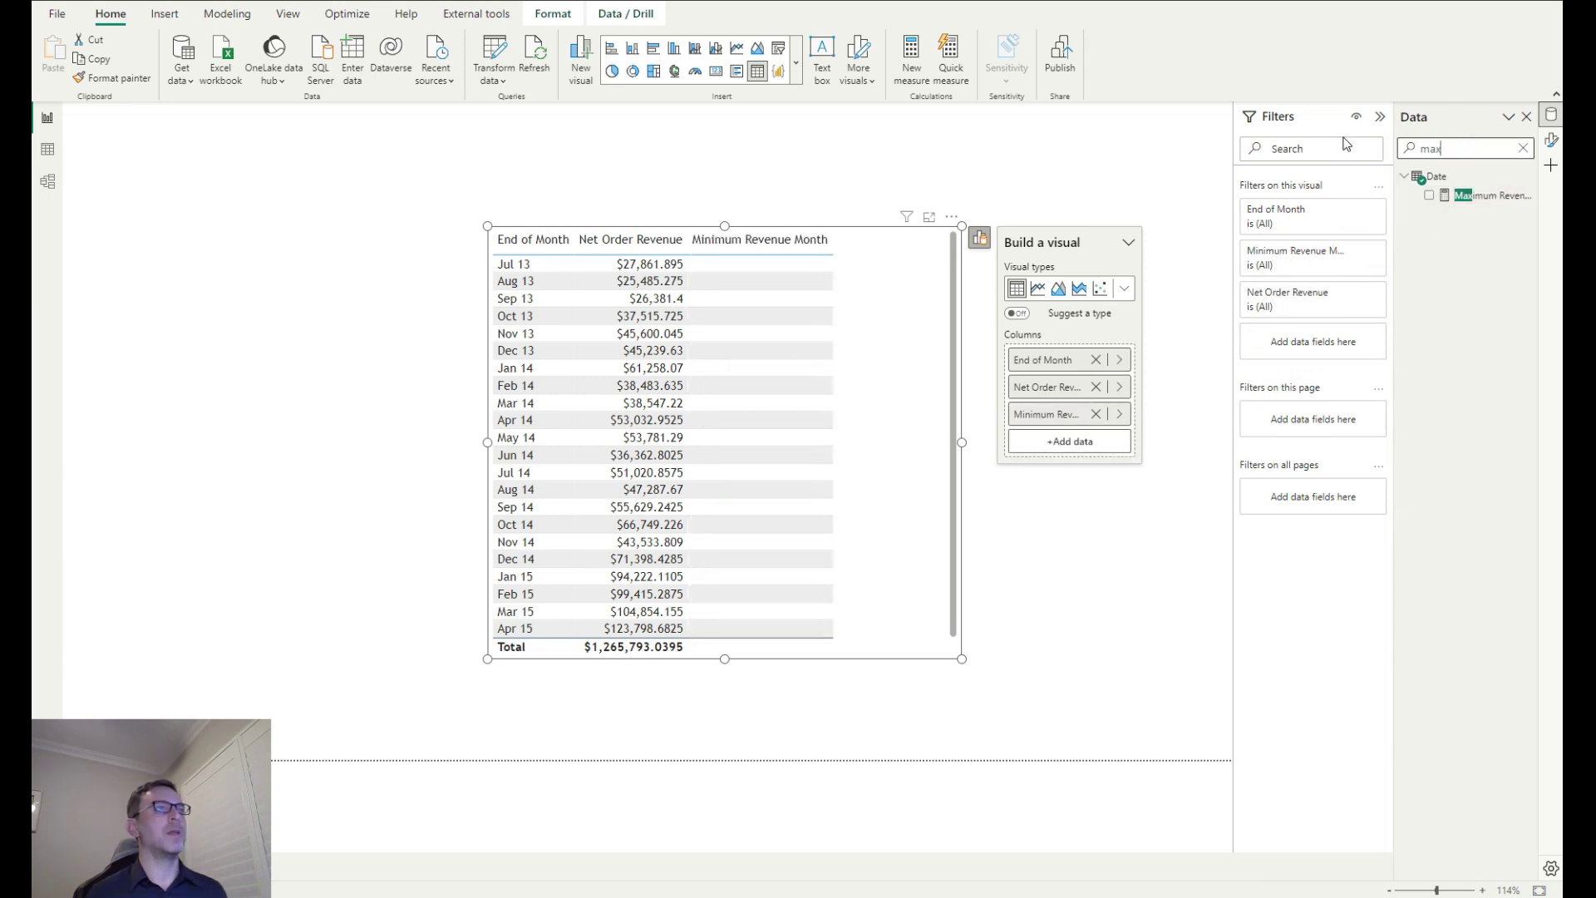
pyautogui.moveTo(1496, 195); pyautogui.dragTo(1103, 445)
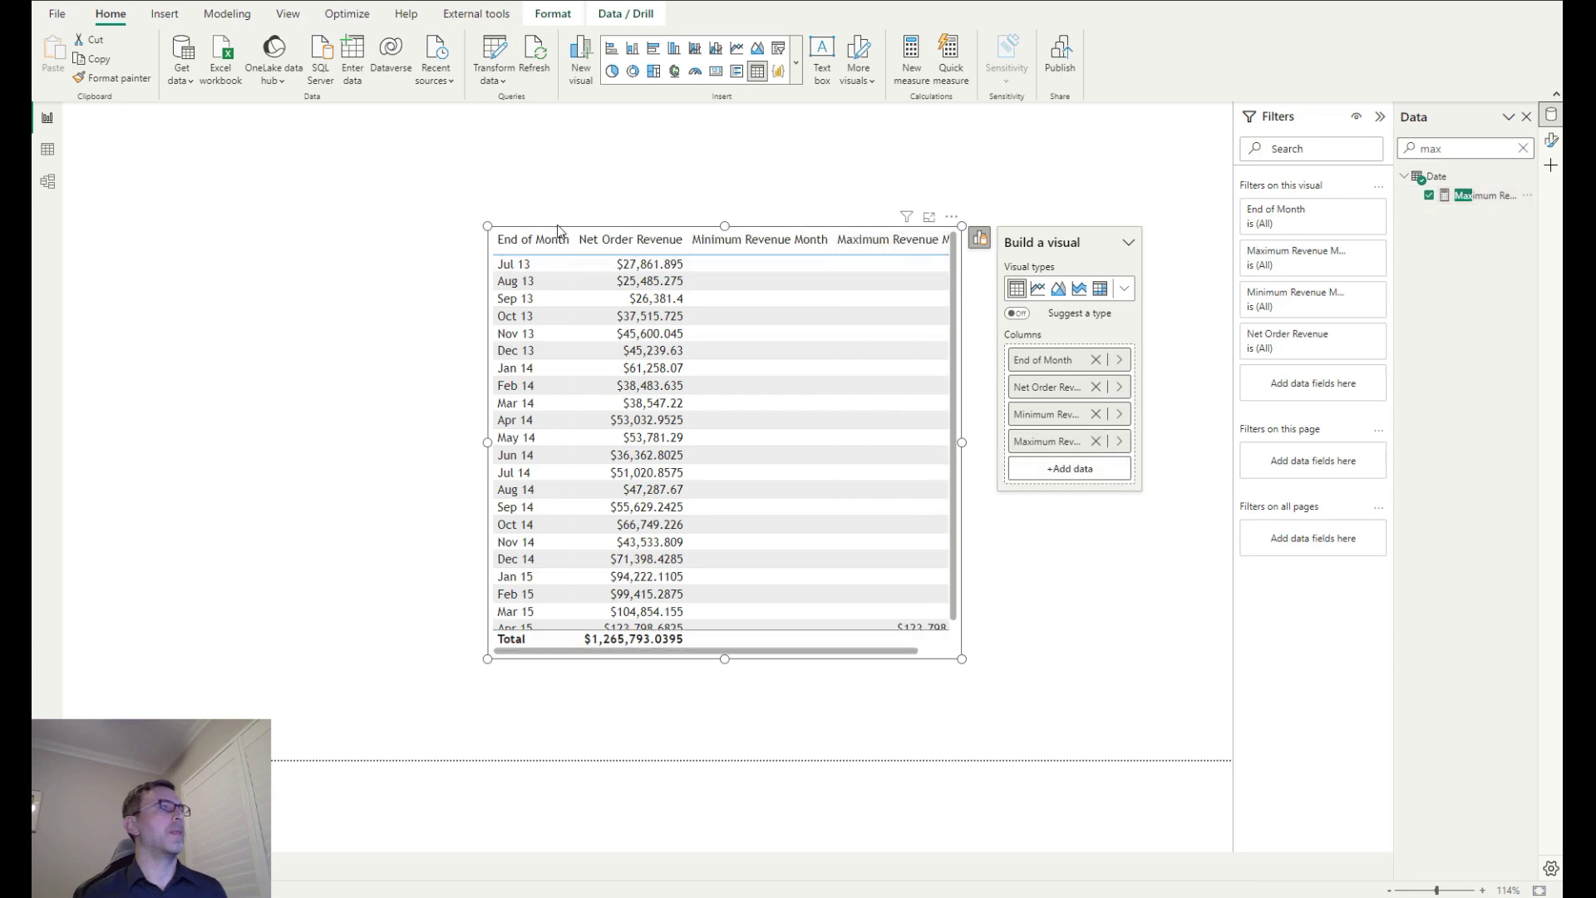
pyautogui.moveTo(488, 226); pyautogui.dragTo(325, 153)
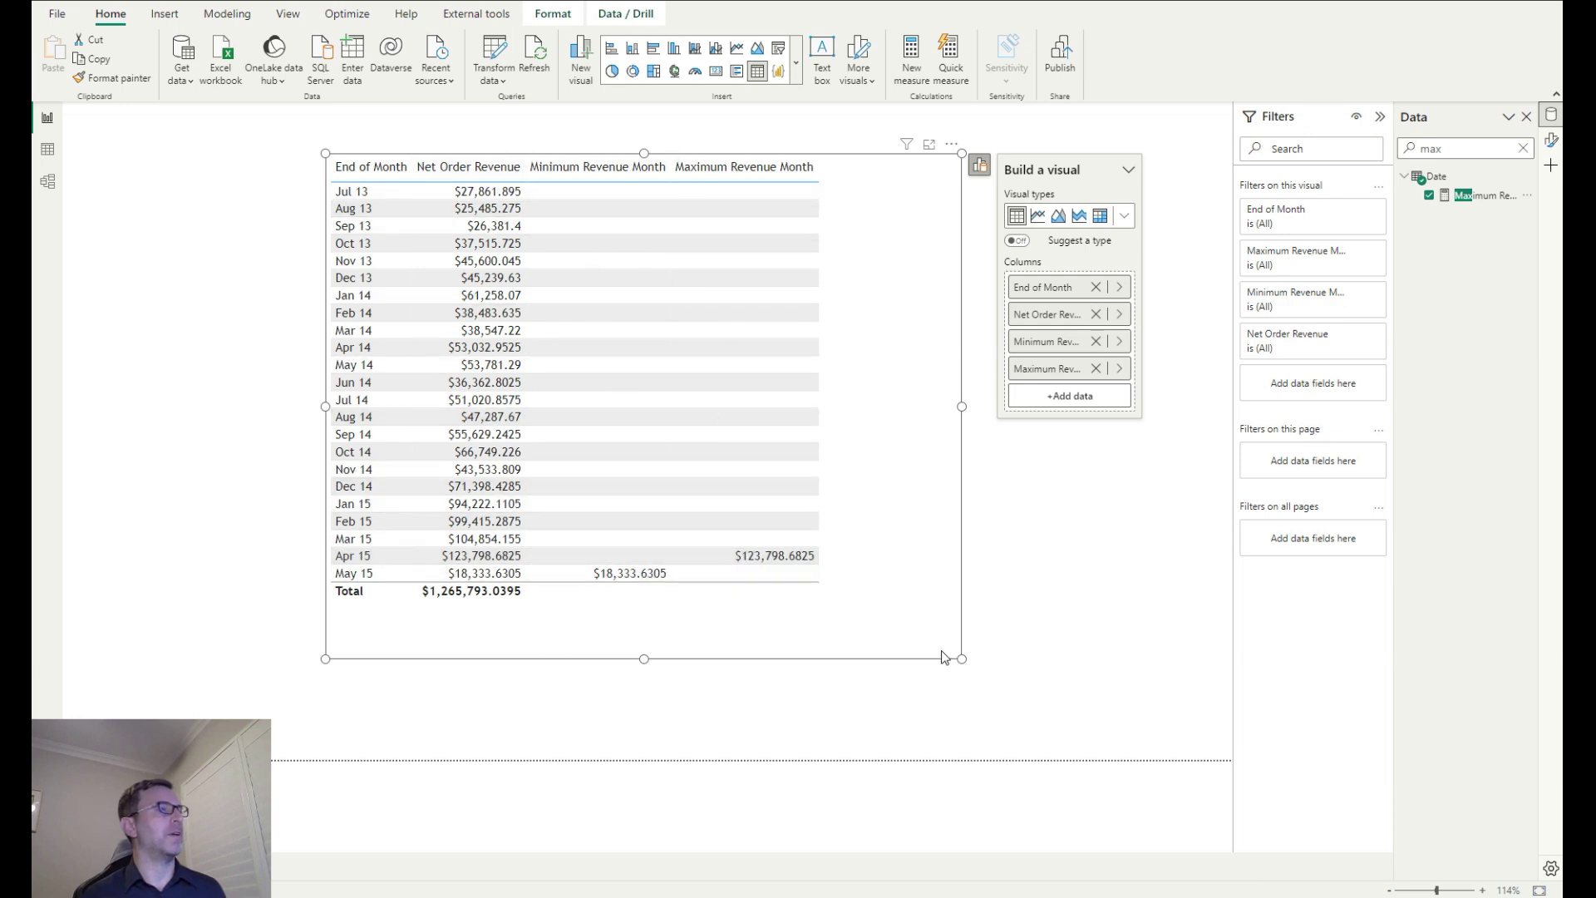
pyautogui.moveTo(961, 659); pyautogui.dragTo(871, 637)
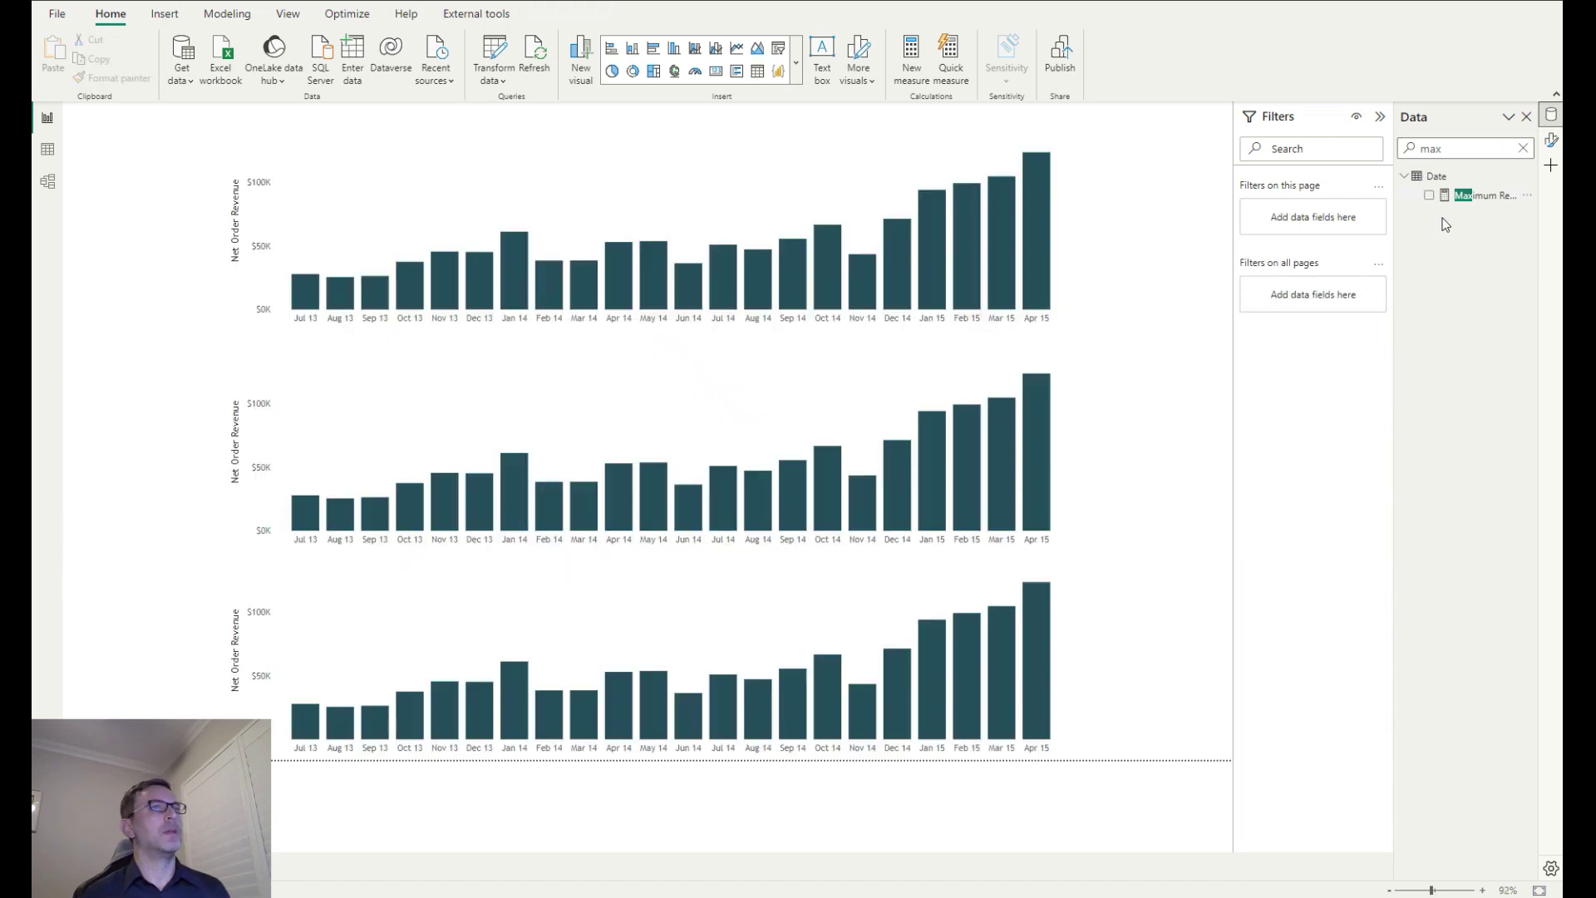
# Clear the field search and start a new measure named "Min-Max Colour Format"
pyautogui.click(1526, 150)
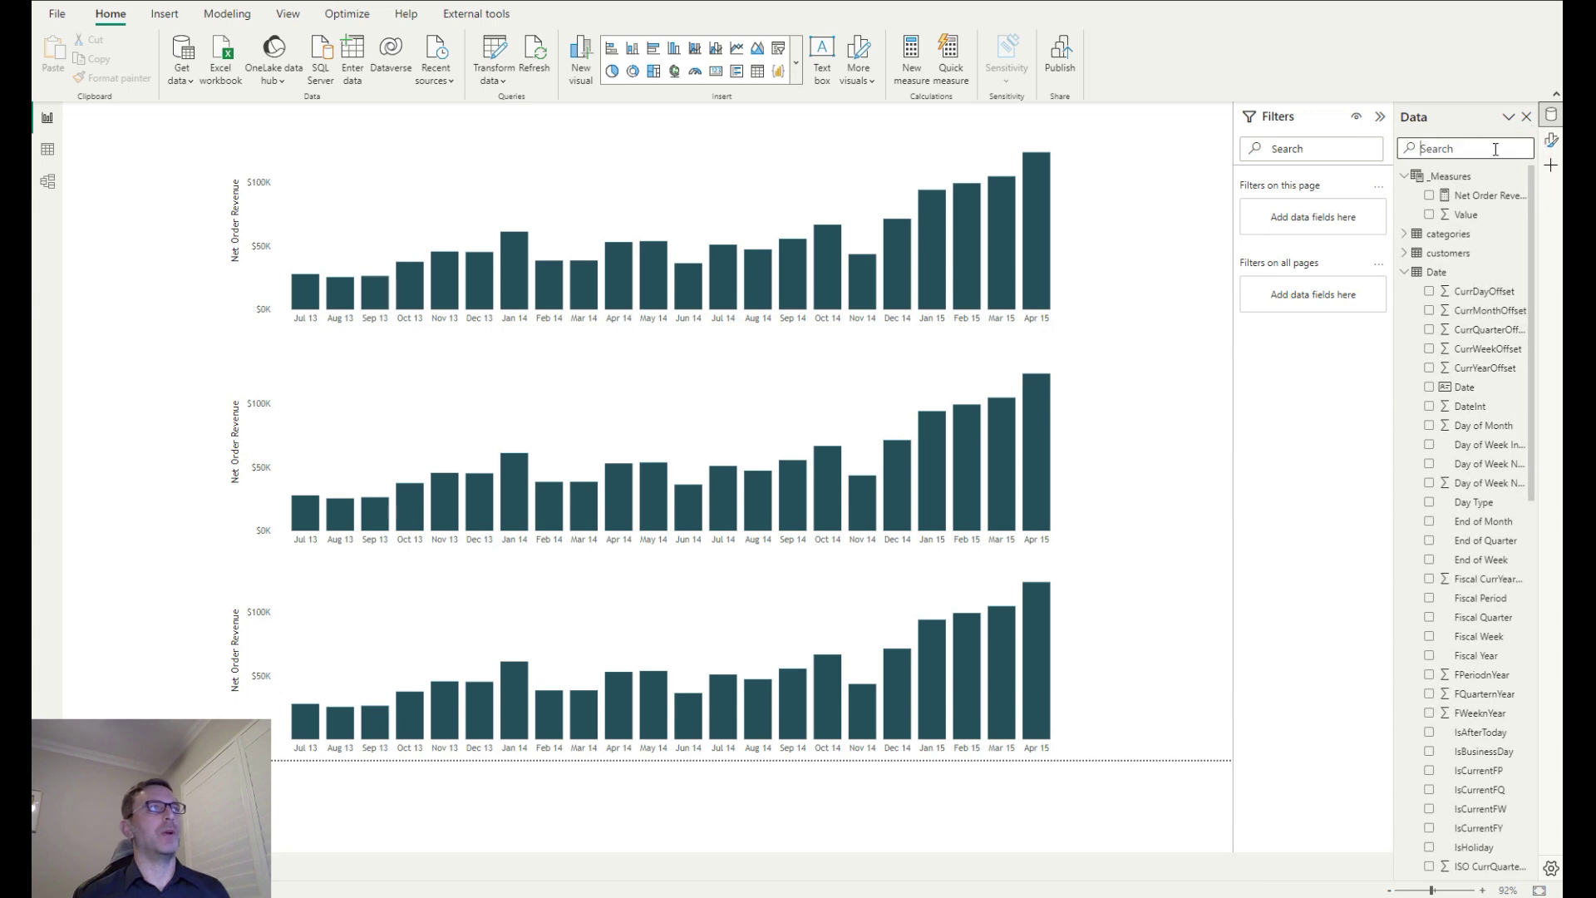
pyautogui.click(910, 62)
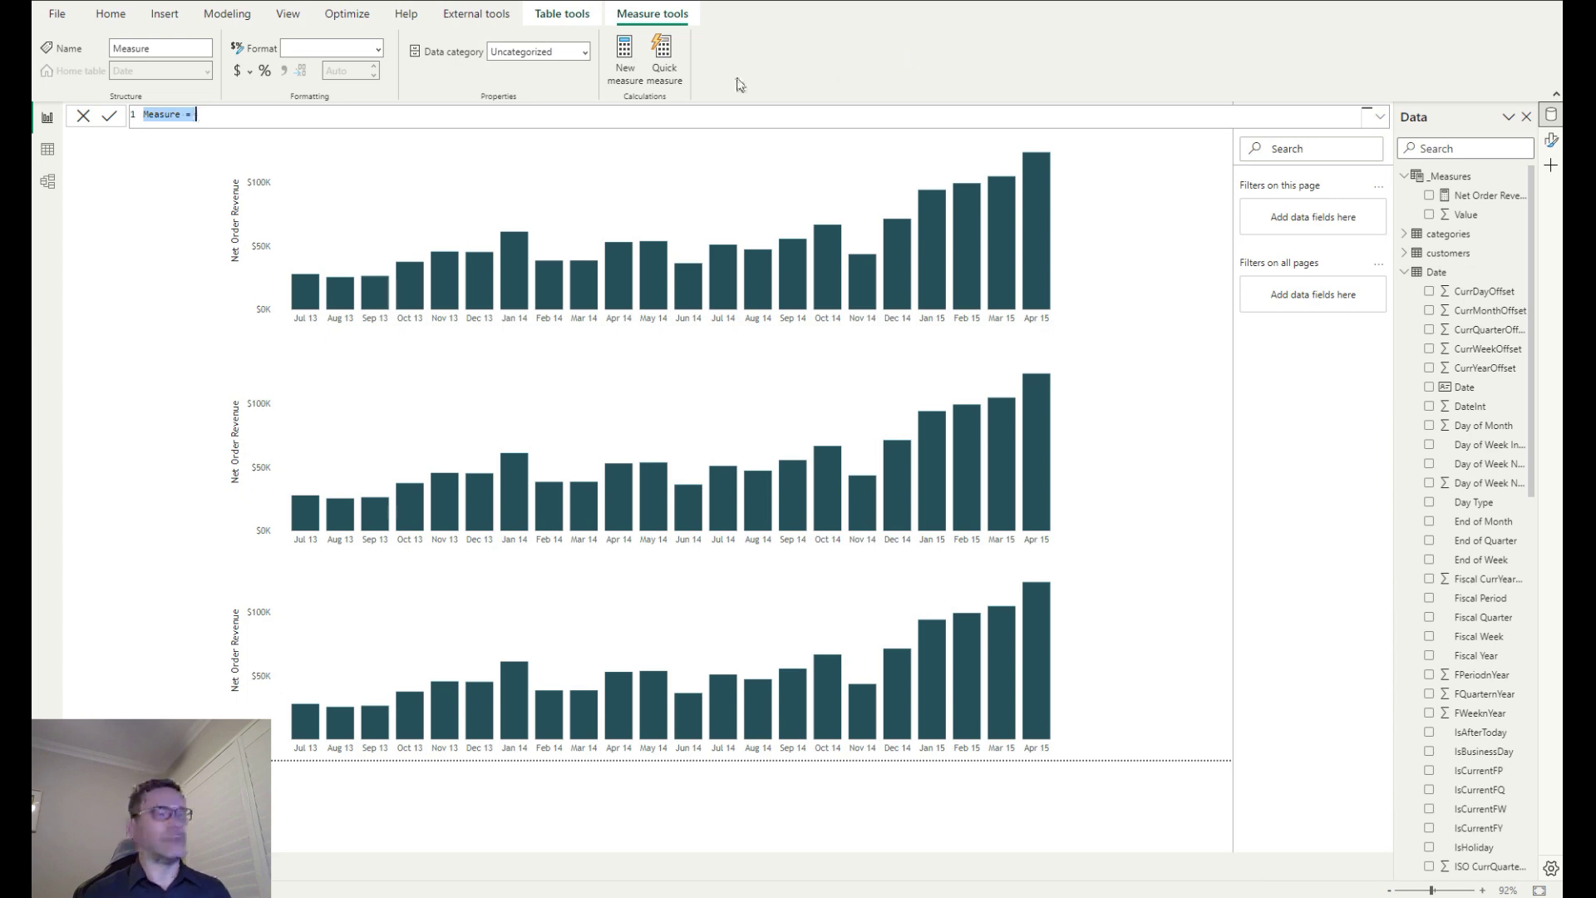
pyautogui.write('Mi')
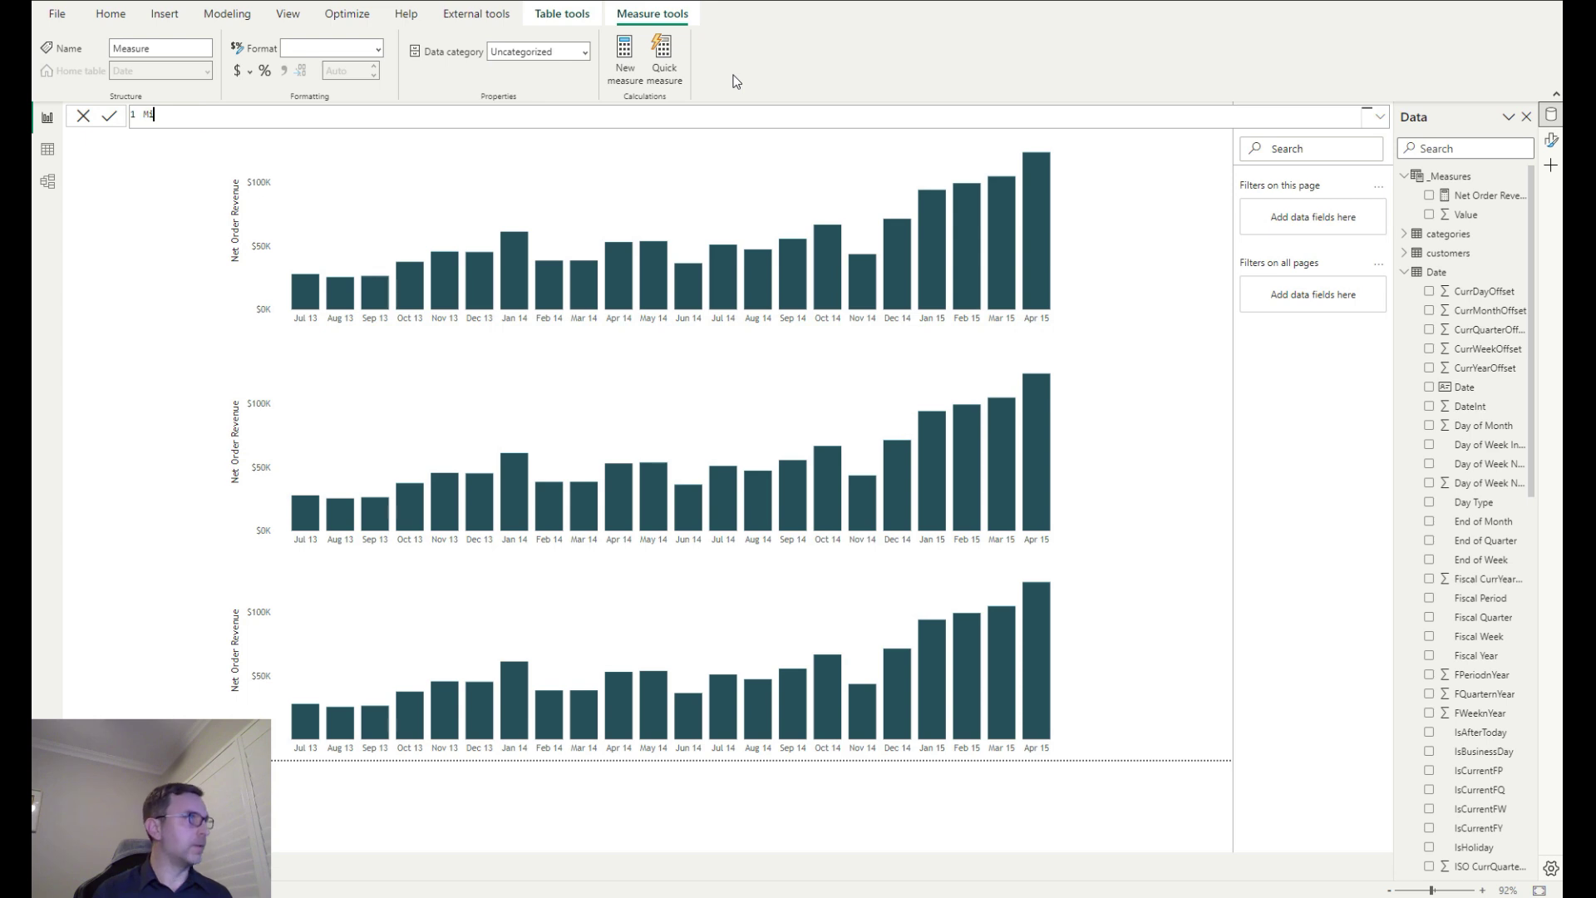
pyautogui.write('n-Max')
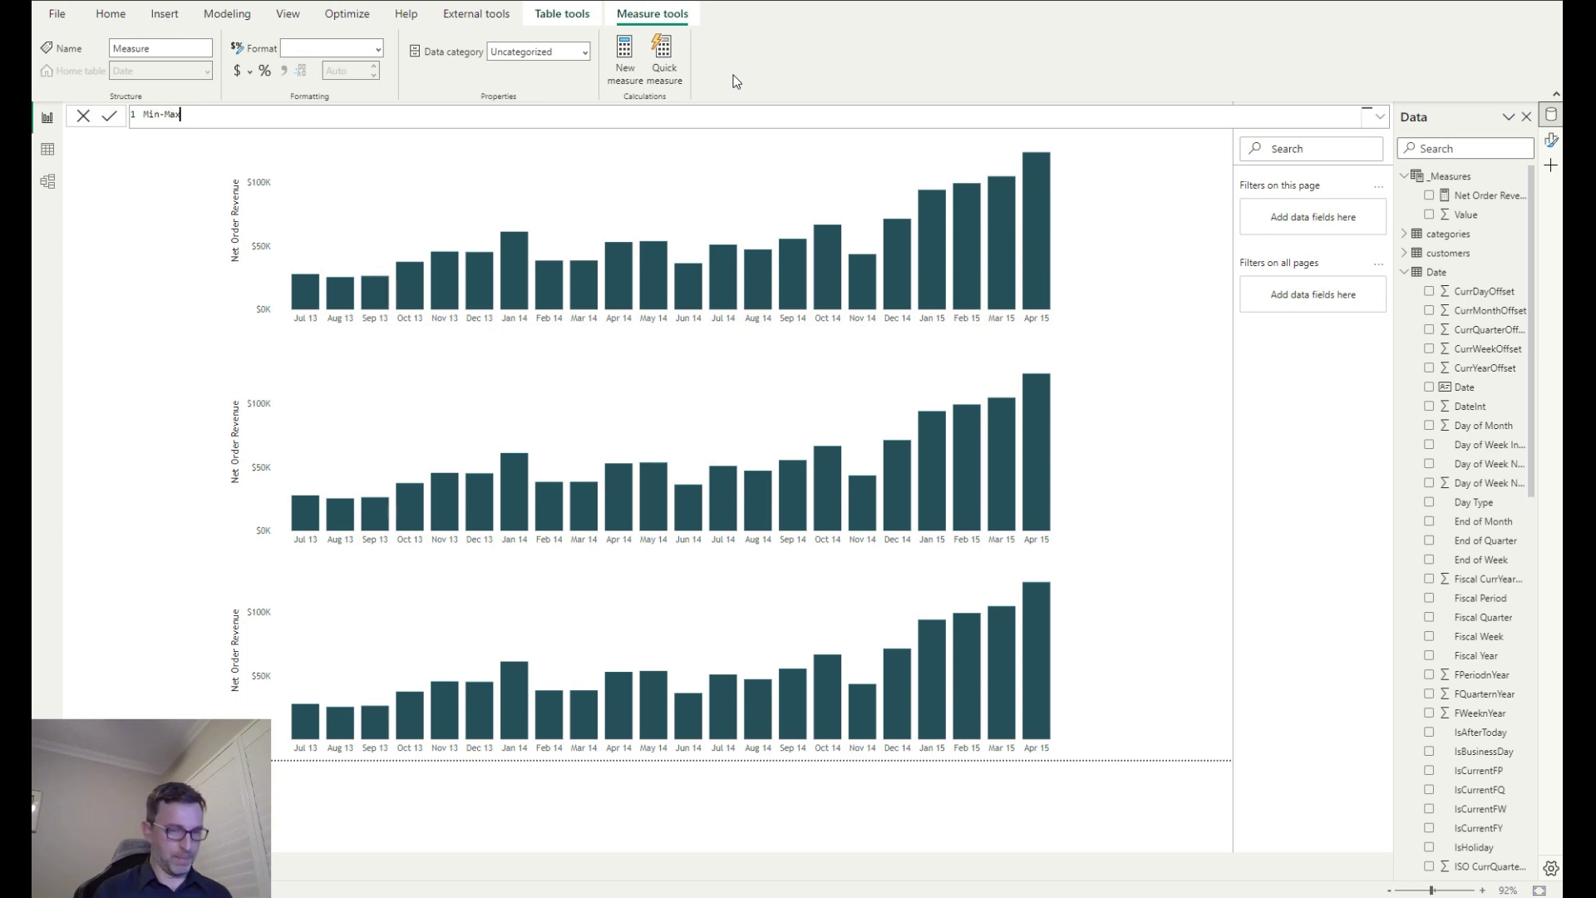
pyautogui.write(' Colour Form')
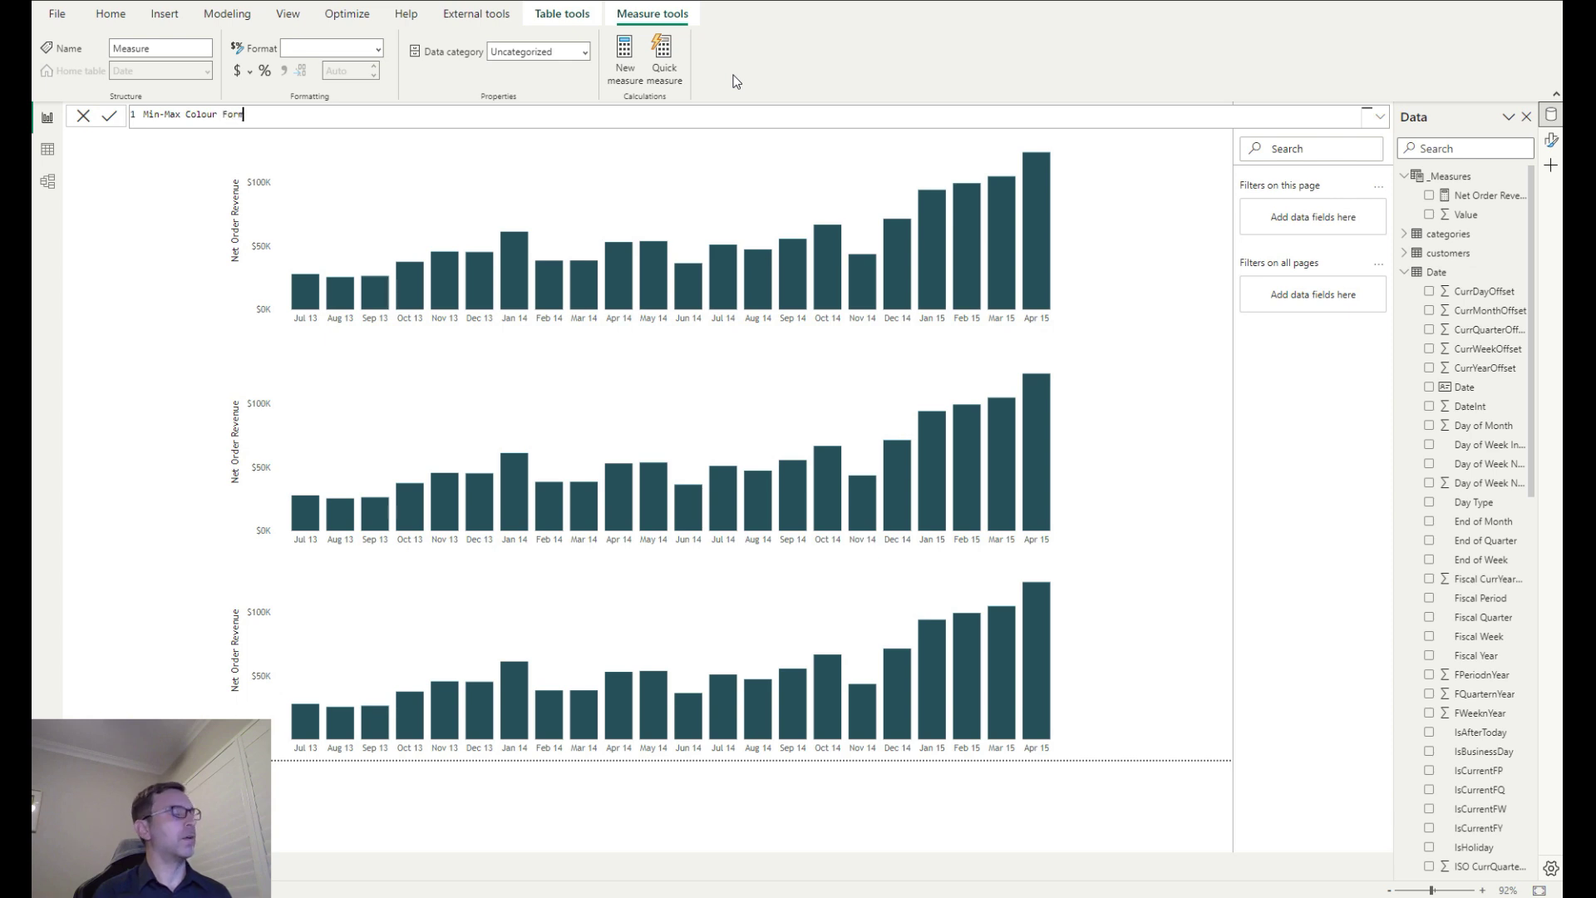
pyautogui.write('at =')
# Define the variables MaxRev as [Maximum Revenue Month] and MinRev as [Minimum Revenue Month] in the measure
pyautogui.hotkey('shift', 'Return')
pyautogui.write('VAR MaxRev')
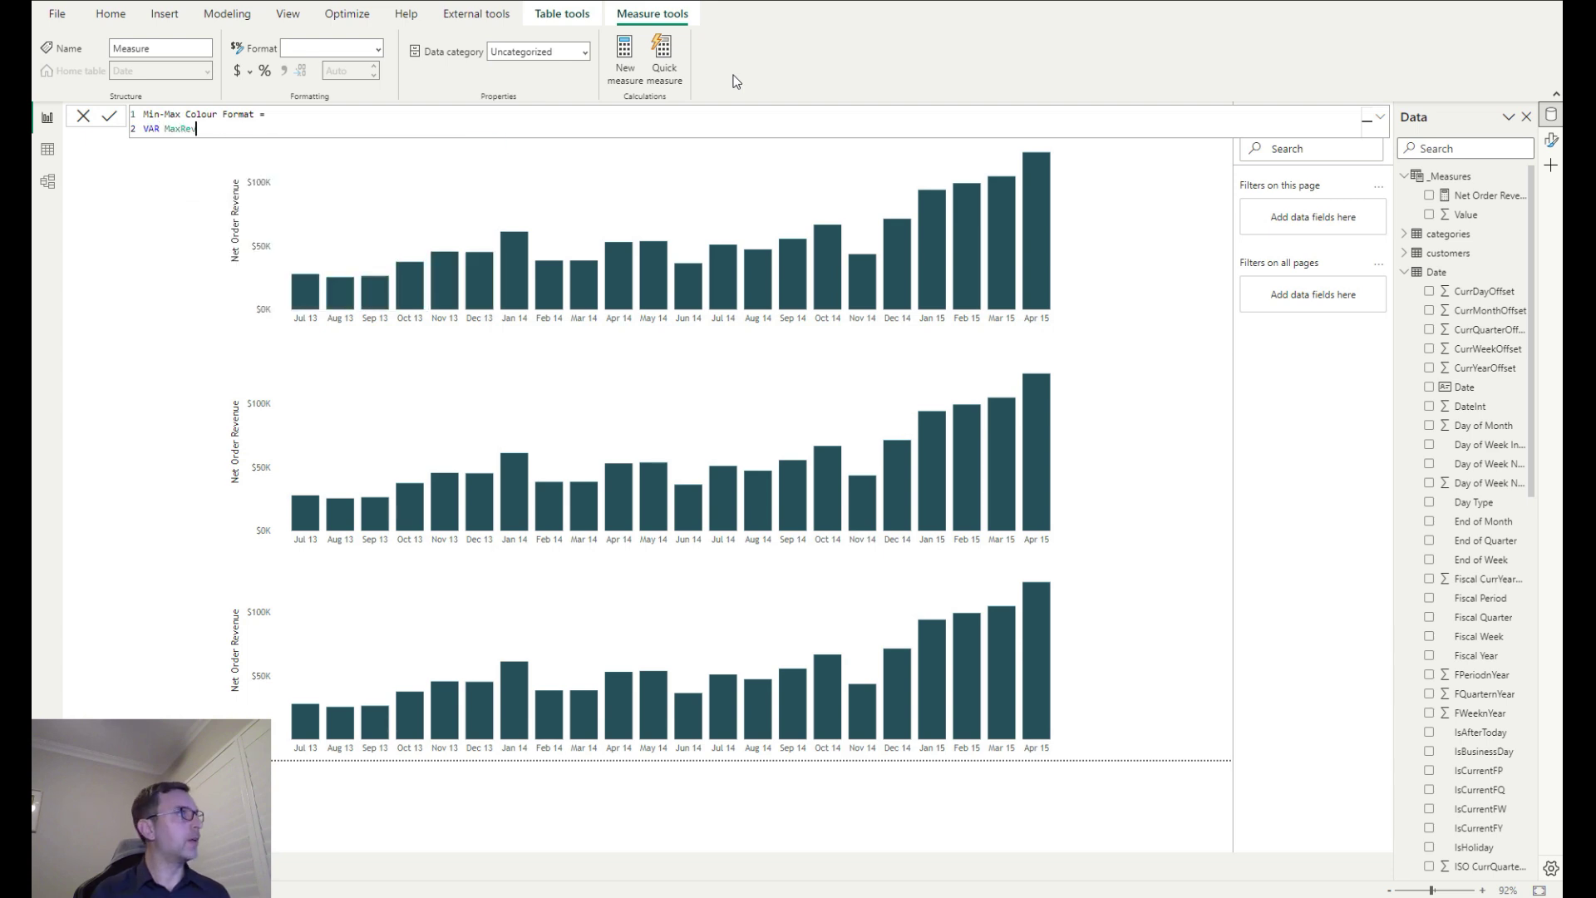
pyautogui.write(' = [Maximum Revenue Month]')
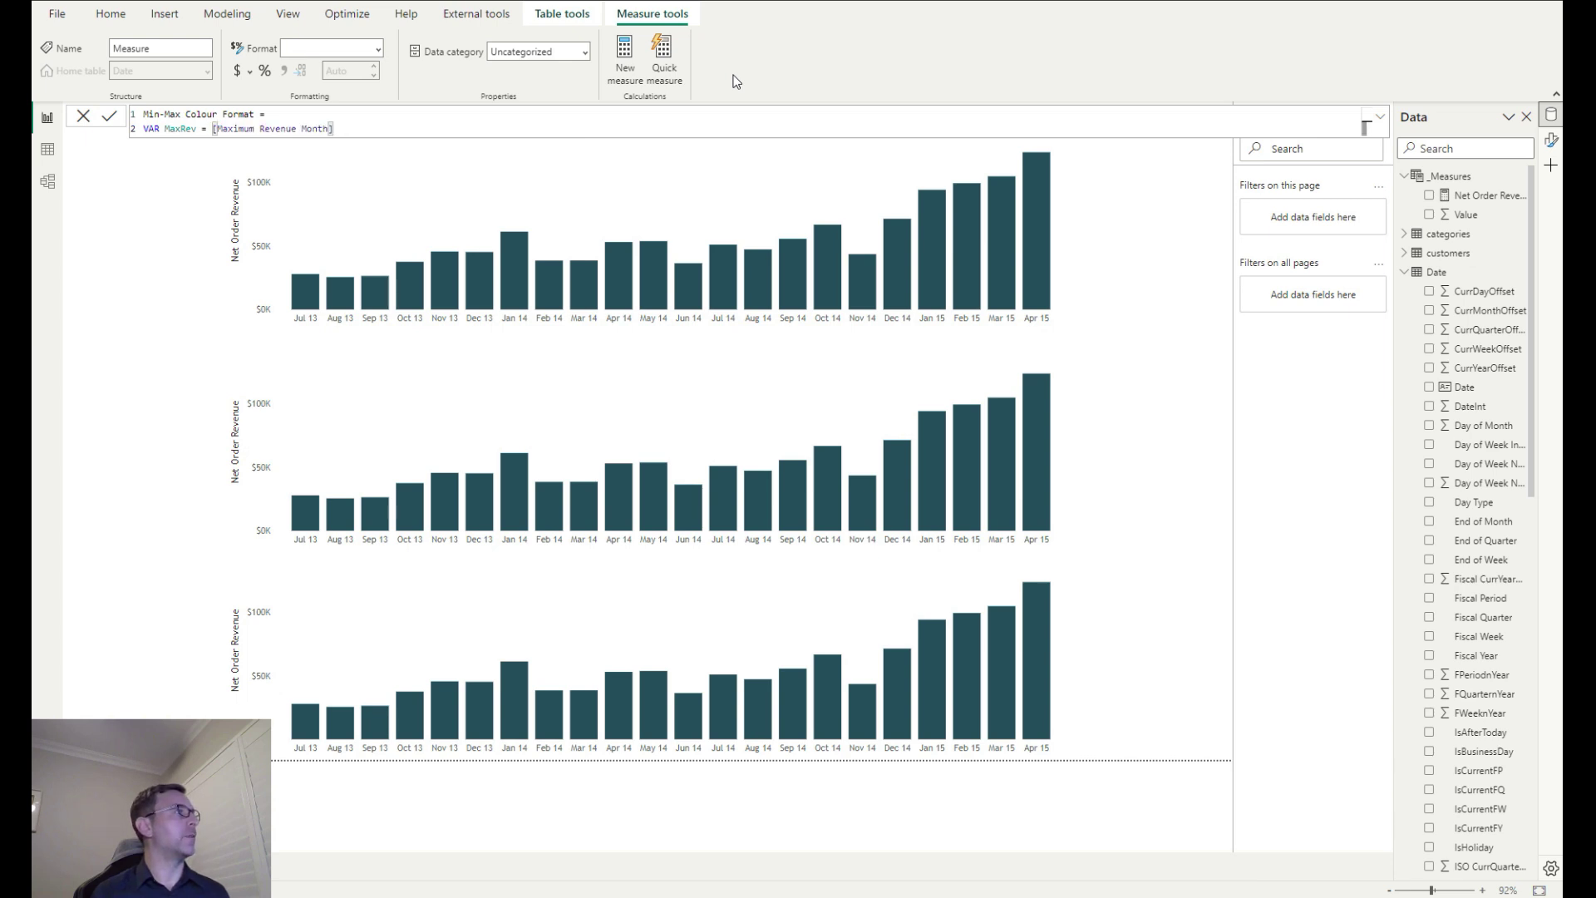
pyautogui.hotkey('shift', 'Return')
pyautogui.write('VAR M')
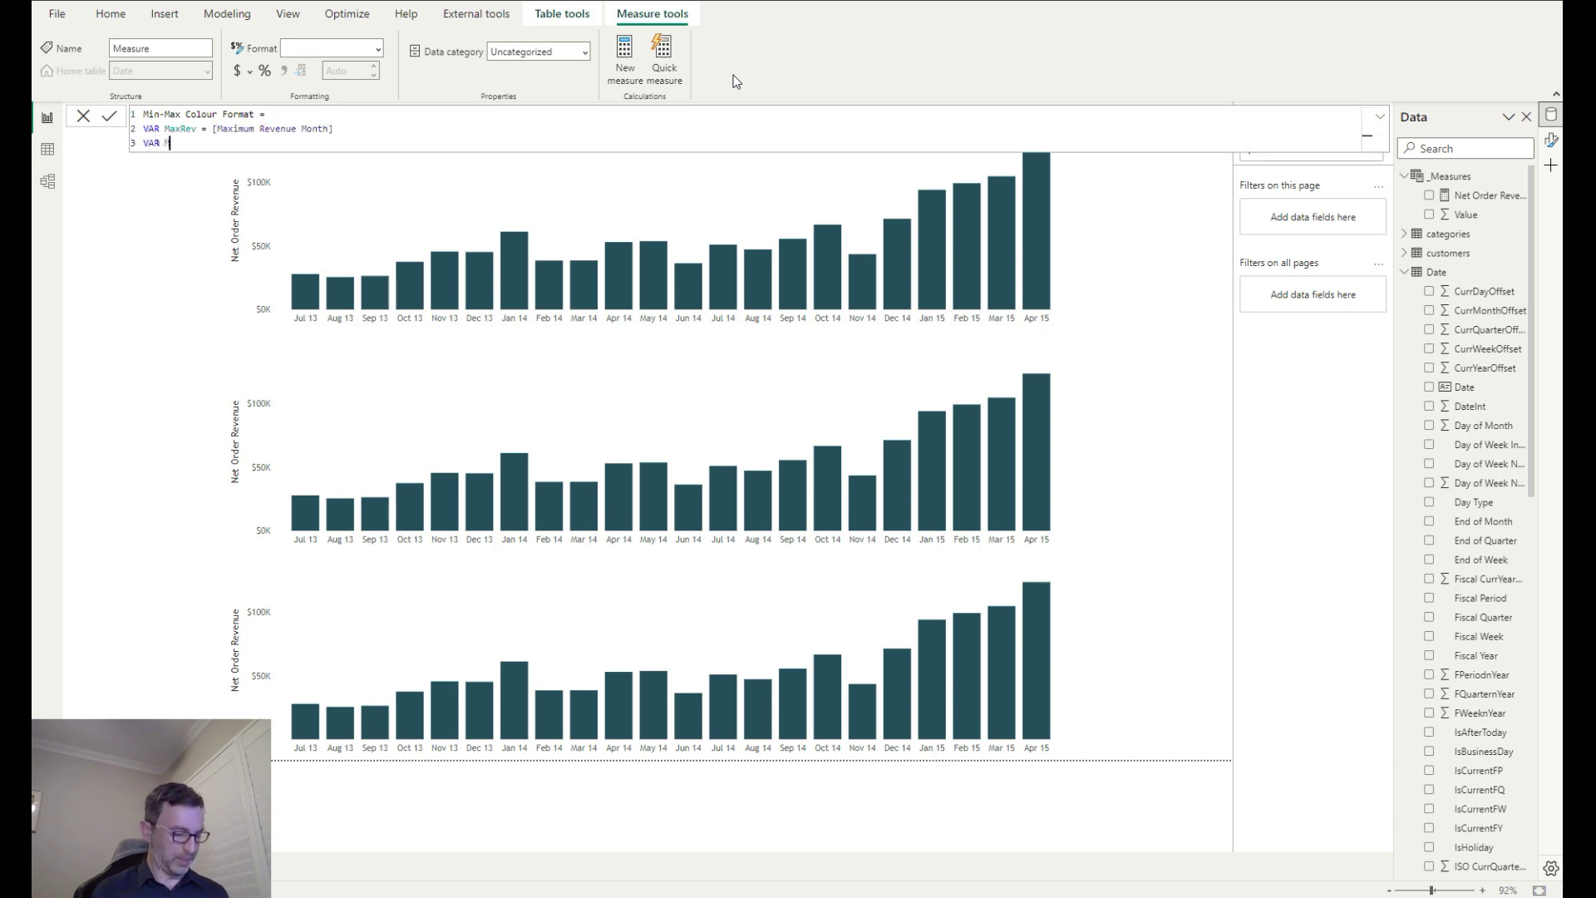
pyautogui.write('inRev = M')
pyautogui.press('Escape')
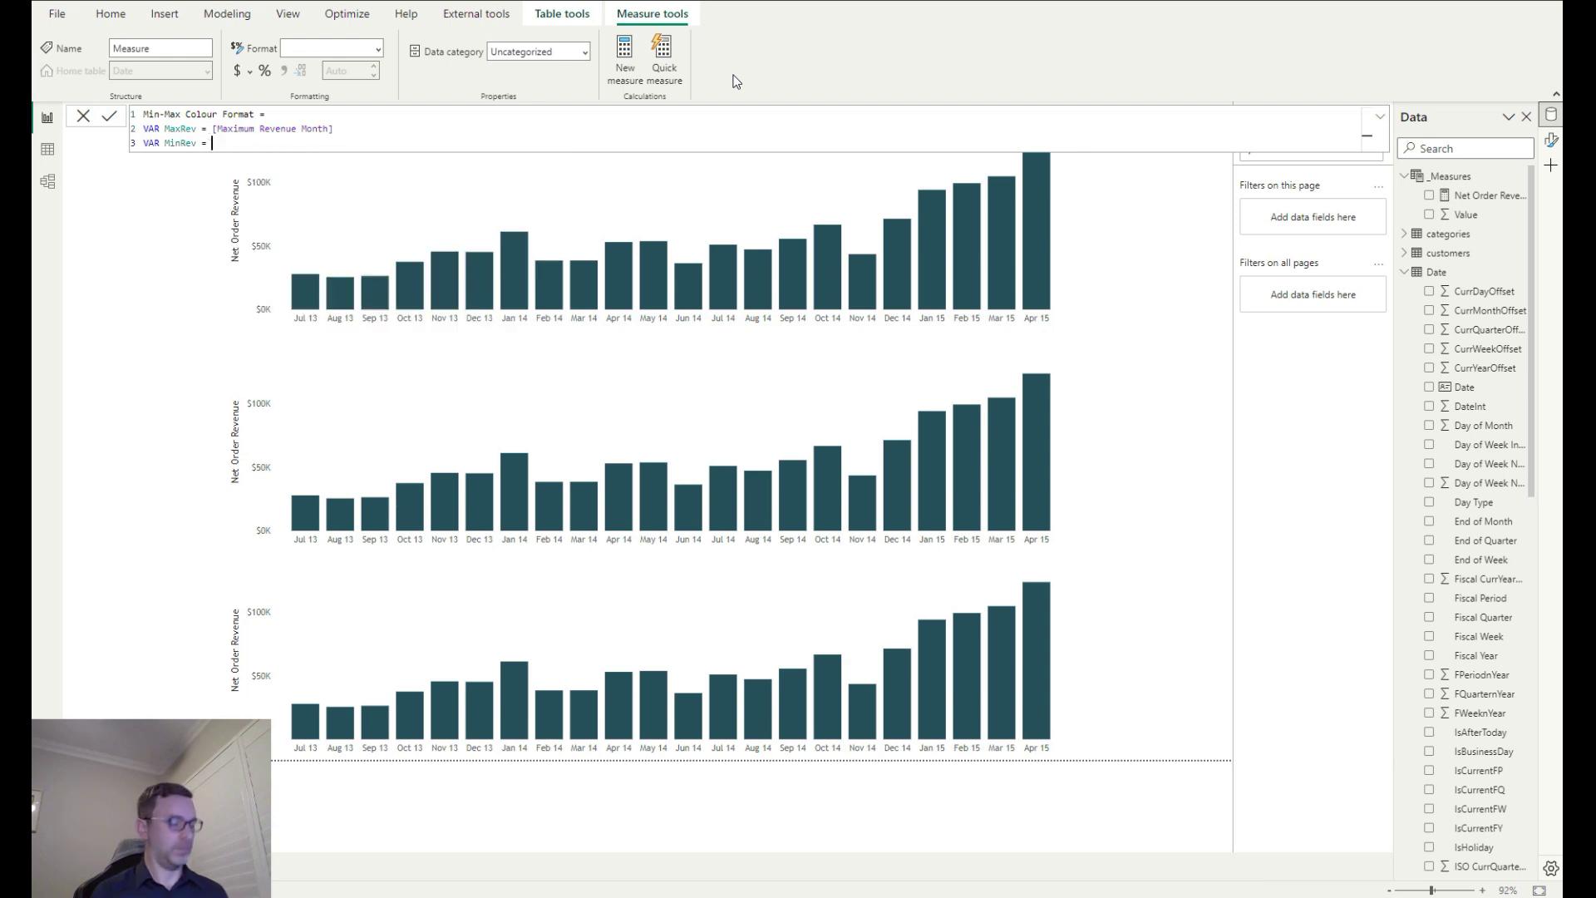
pyautogui.write('[Min')
pyautogui.press('Tab')
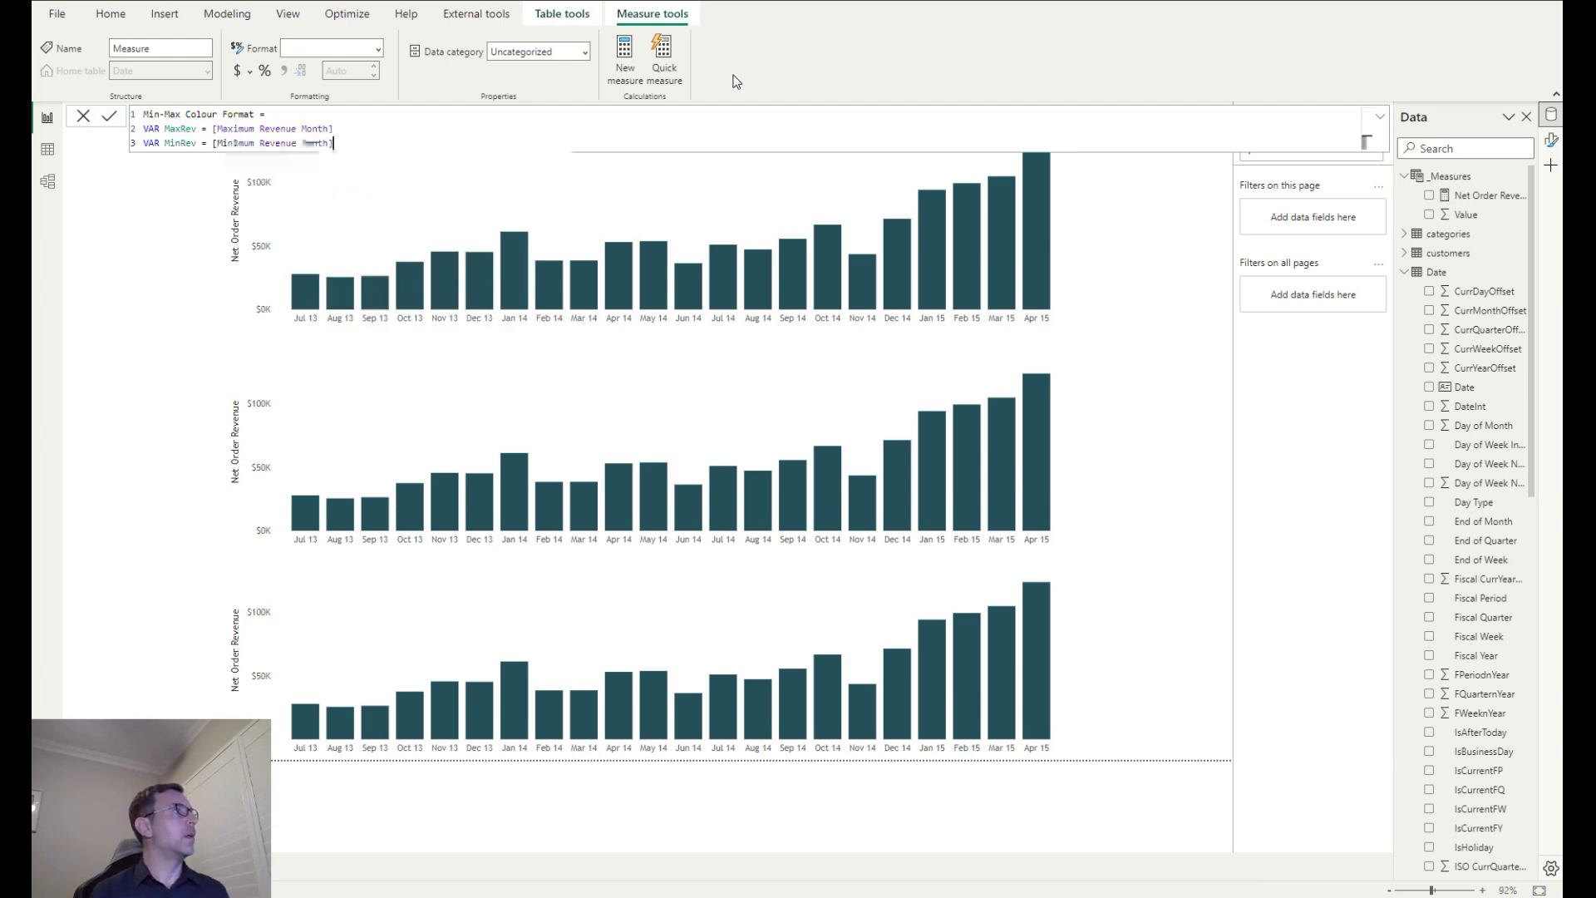
# Add the Return line and open a SWITCH function with TRUE() as its expression
pyautogui.hotkey('shift', 'Return')
pyautogui.write('Return')
pyautogui.hotkey('shift', 'Return')
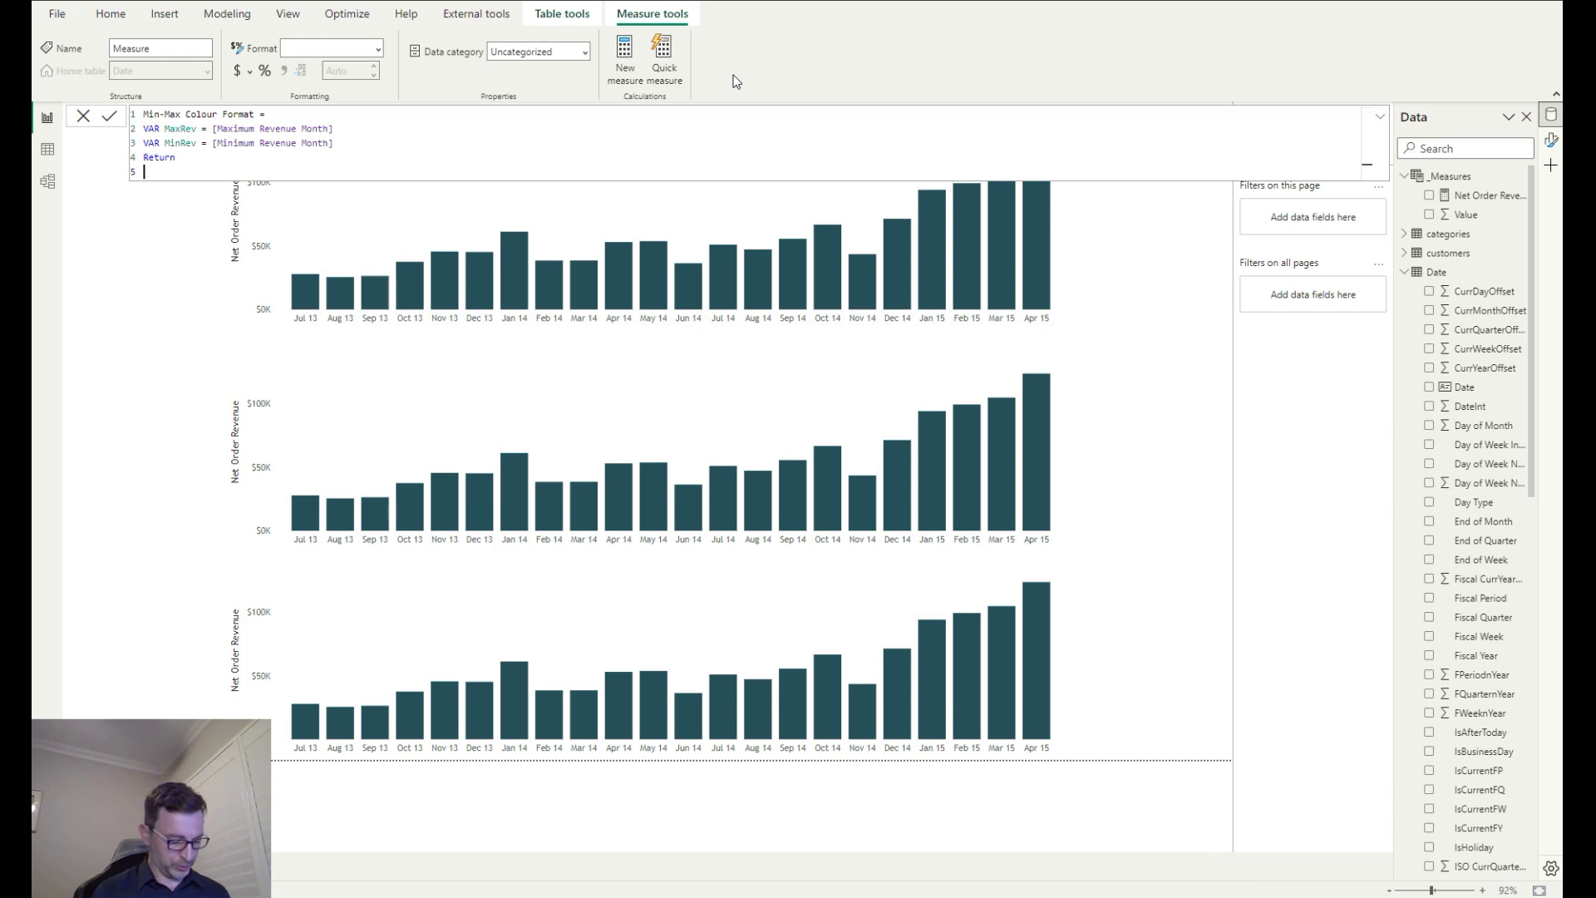
pyautogui.write('SWITCH')
pyautogui.press('Tab')
pyautogui.write('TRUE')
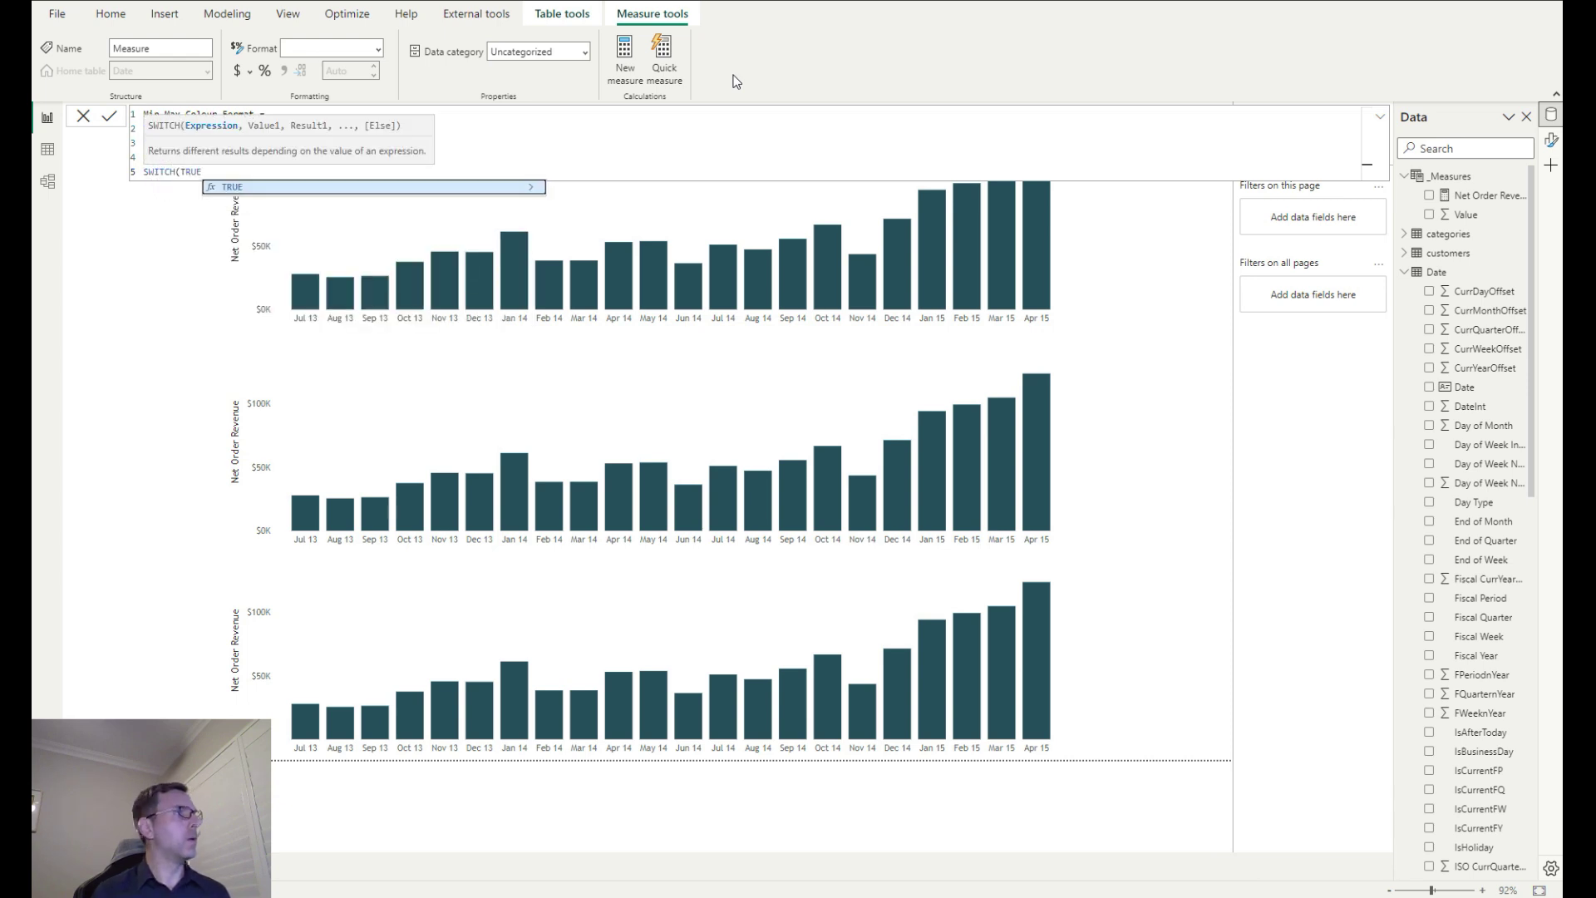
pyautogui.press('Tab')
pyautogui.write('),')
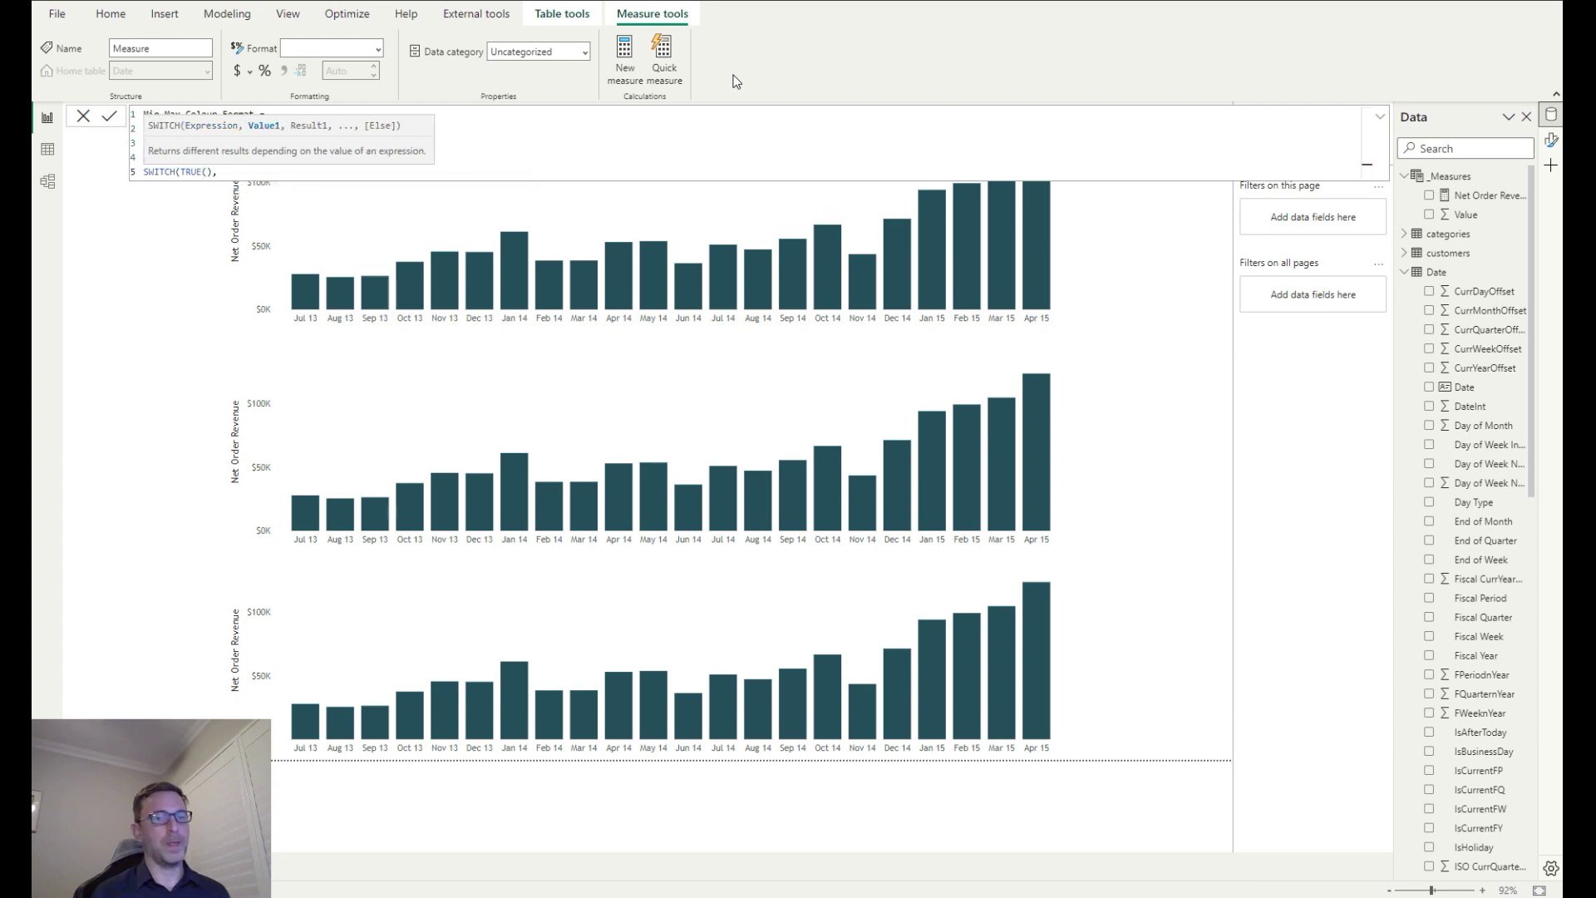
# Add a SWITCH condition that returns "#45788c" when [Net Order Revenue] equals MaxRev
pyautogui.hotkey('shift', 'Return')
pyautogui.write('[Net')
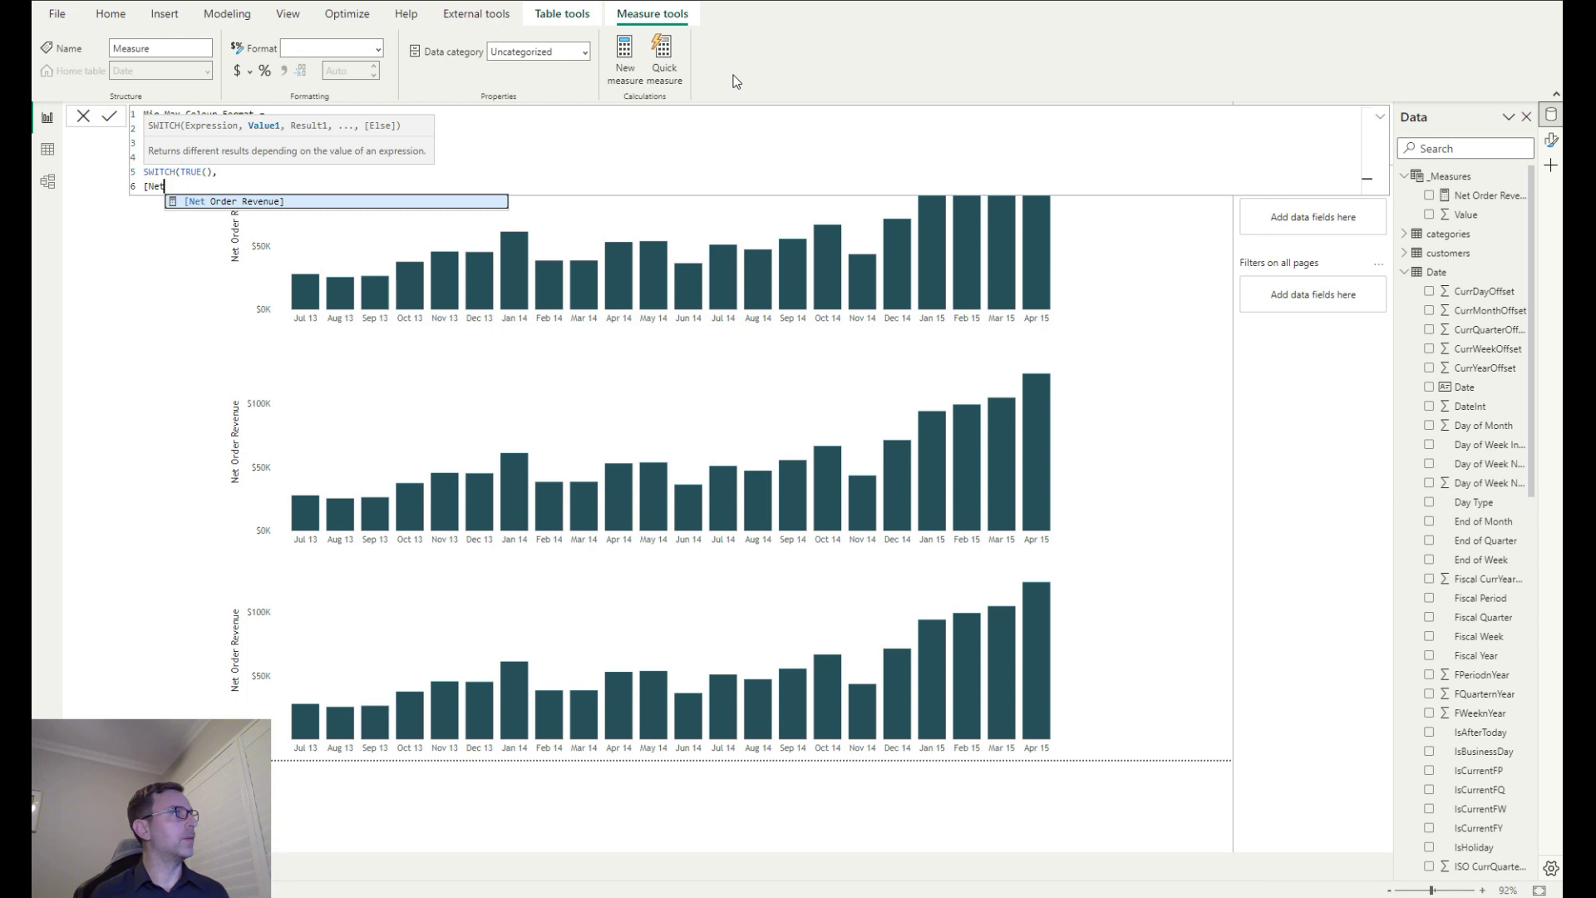
pyautogui.press('Tab')
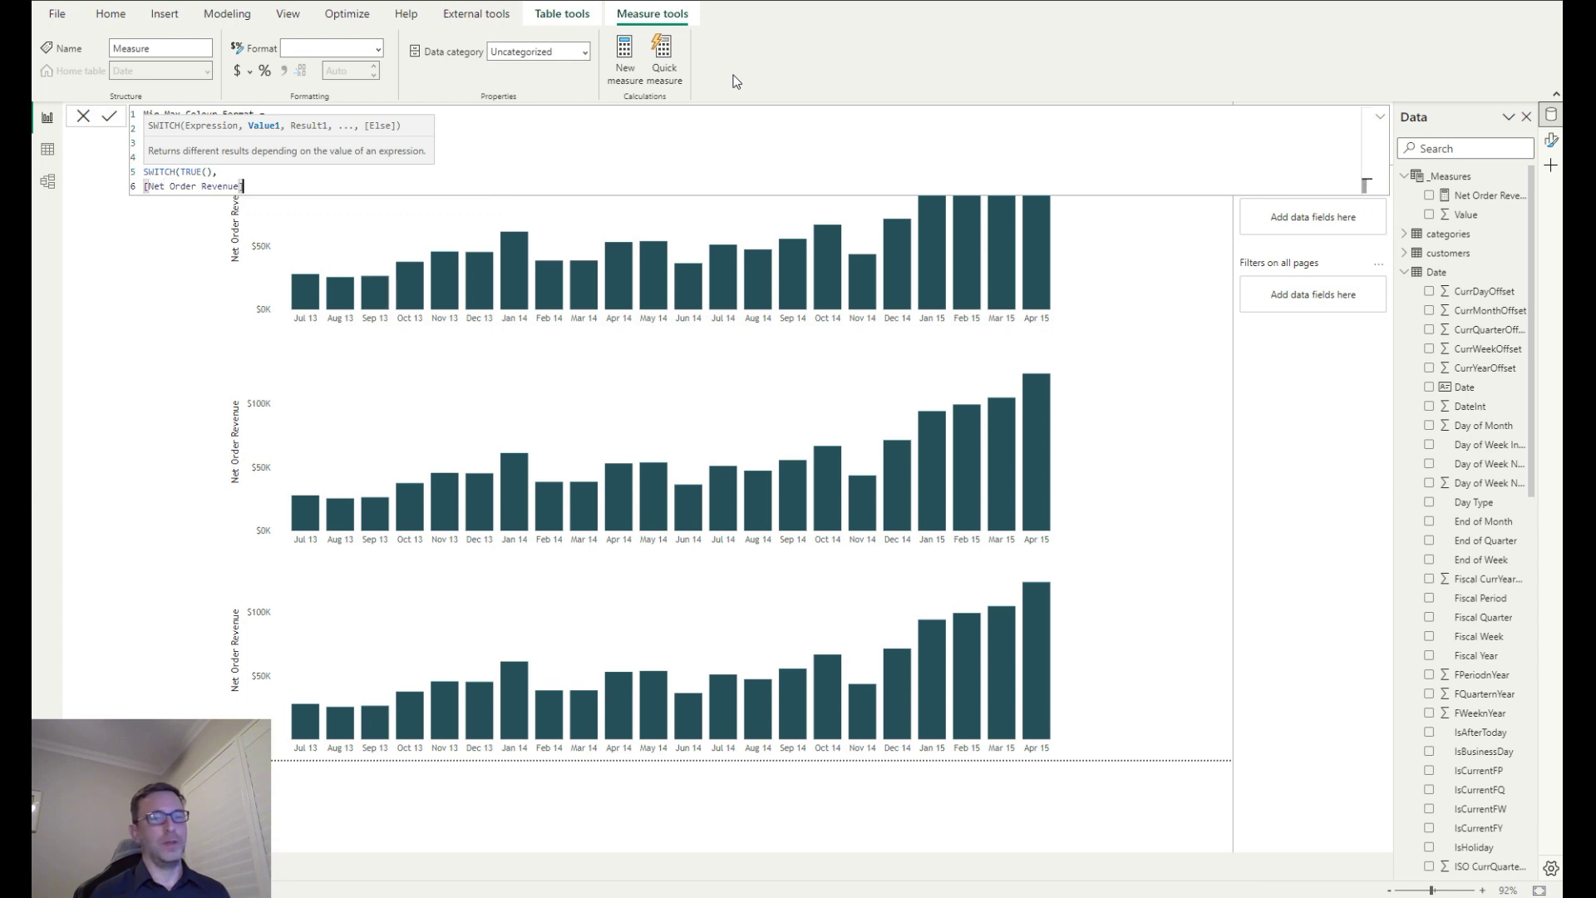
pyautogui.write('= MAX')
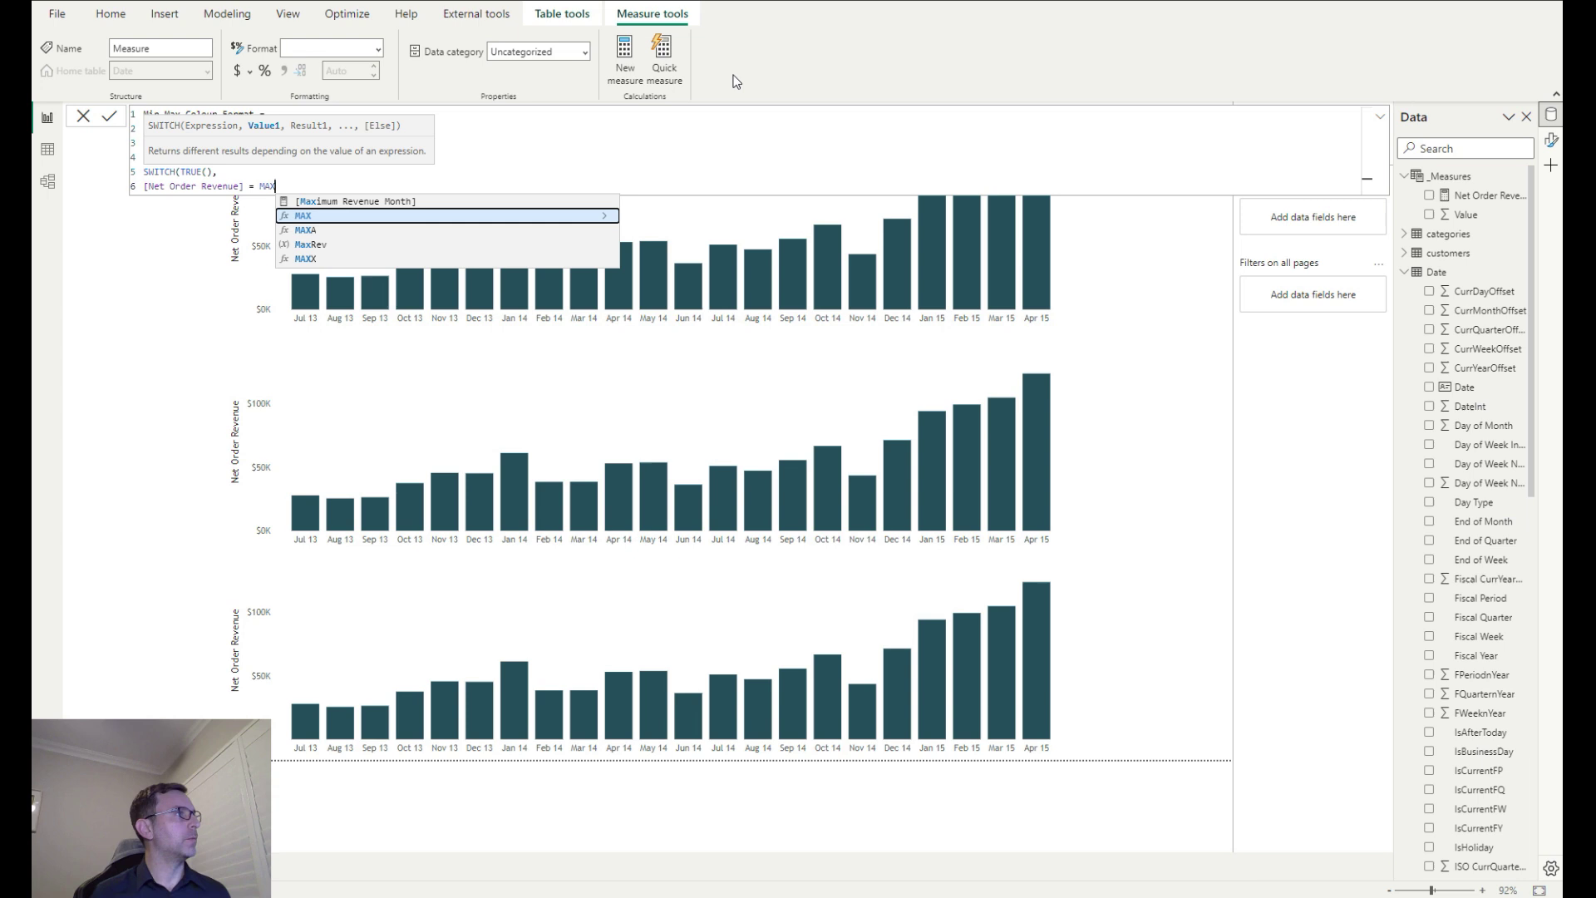
pyautogui.press('Down')
pyautogui.press('Down')
pyautogui.press('Tab')
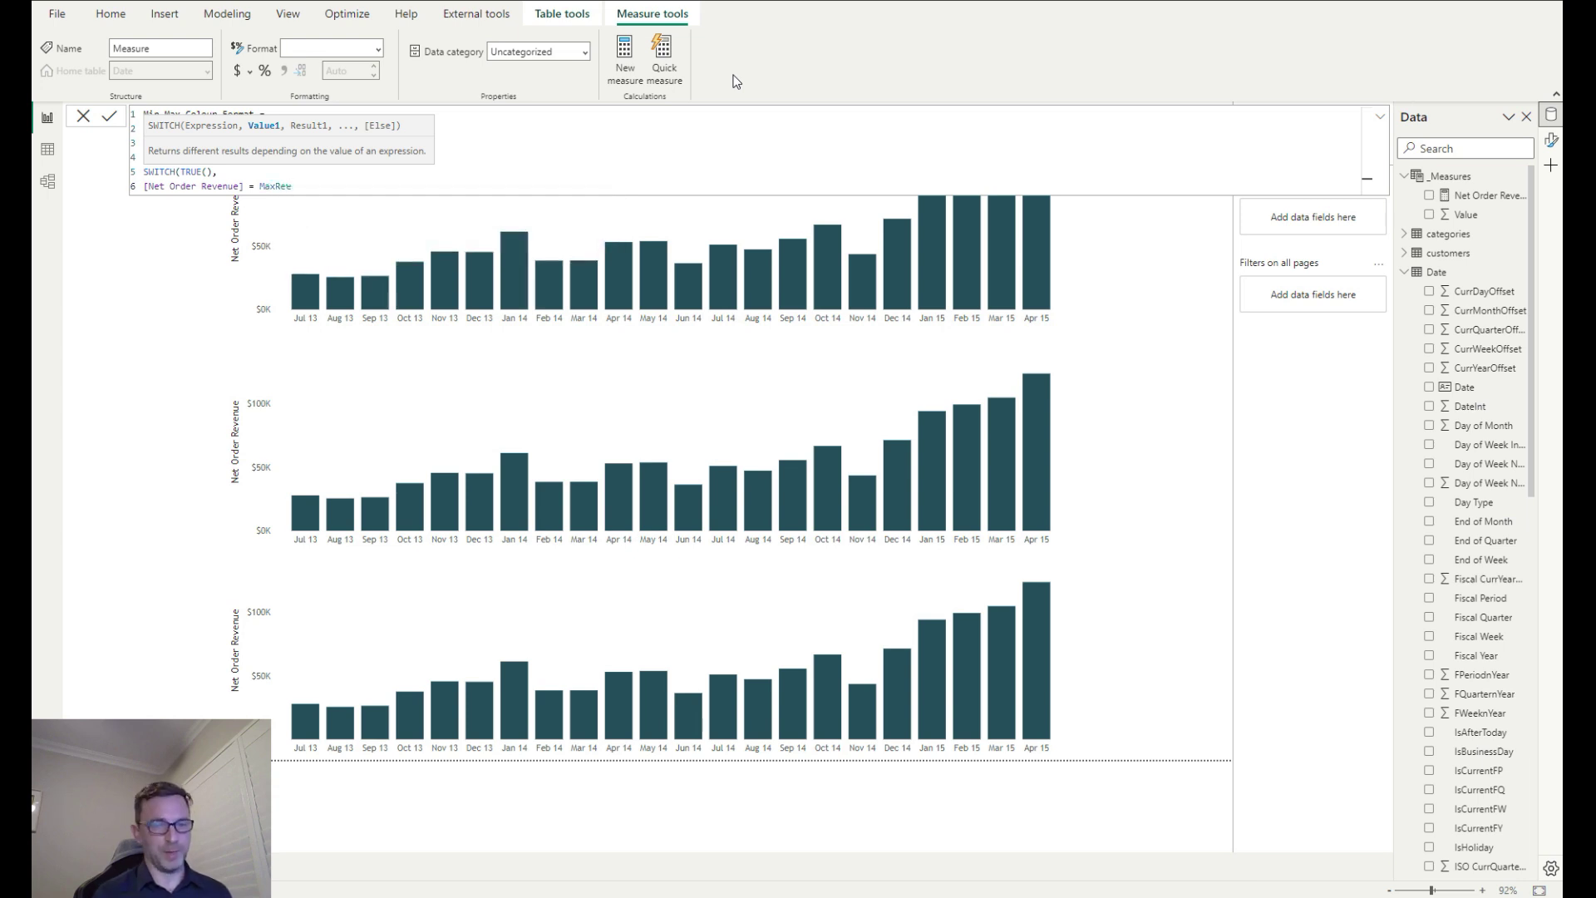
pyautogui.write(',')
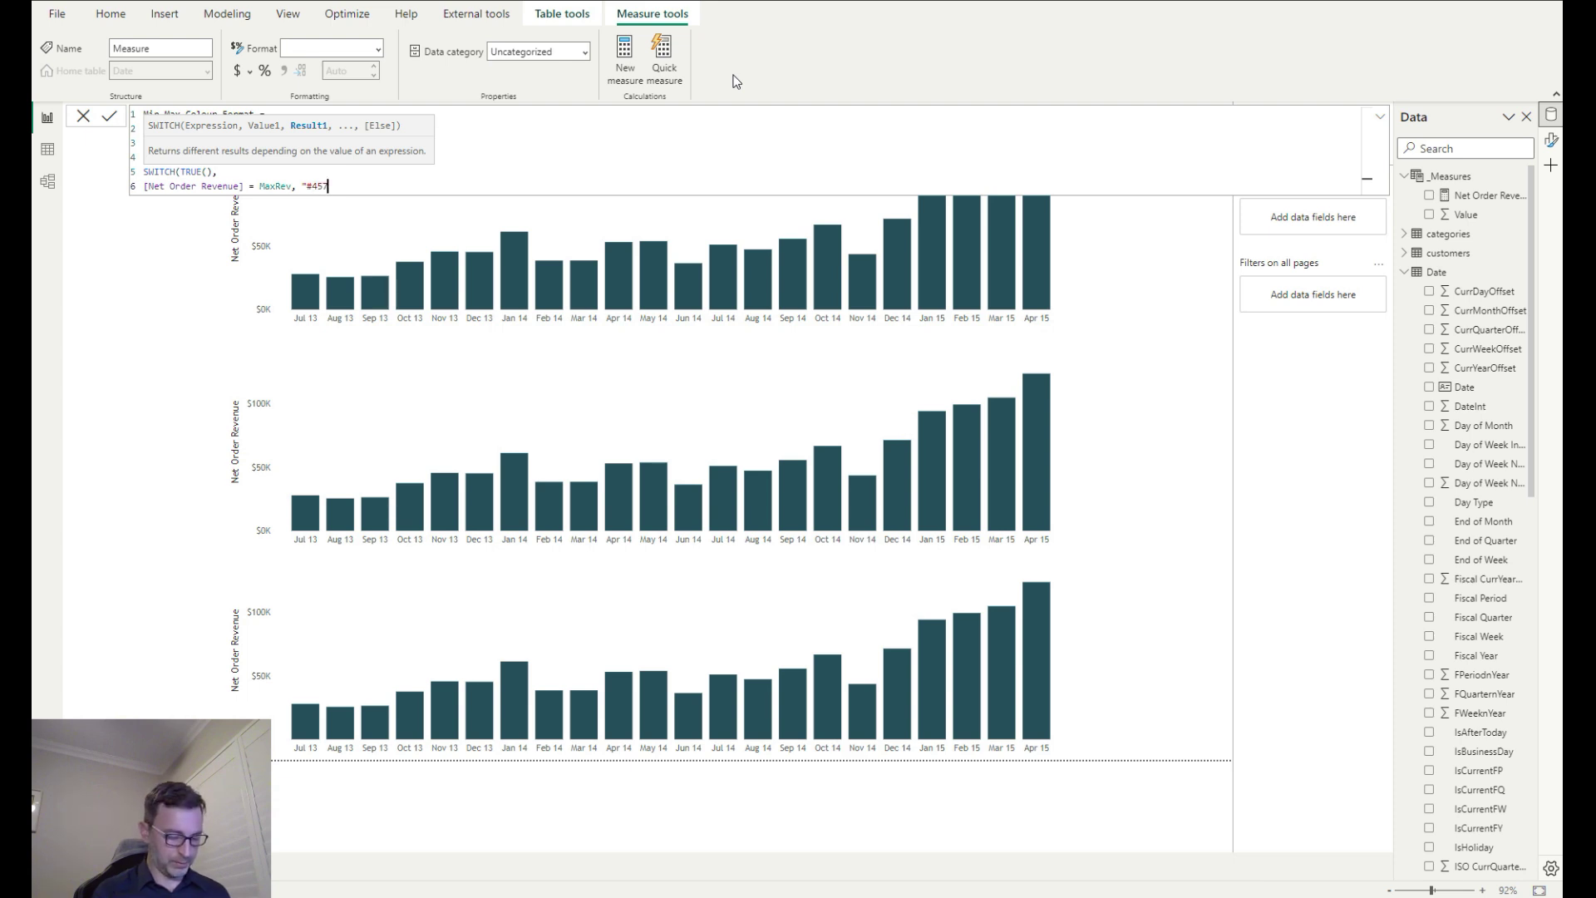
pyautogui.write('"#45788c"')
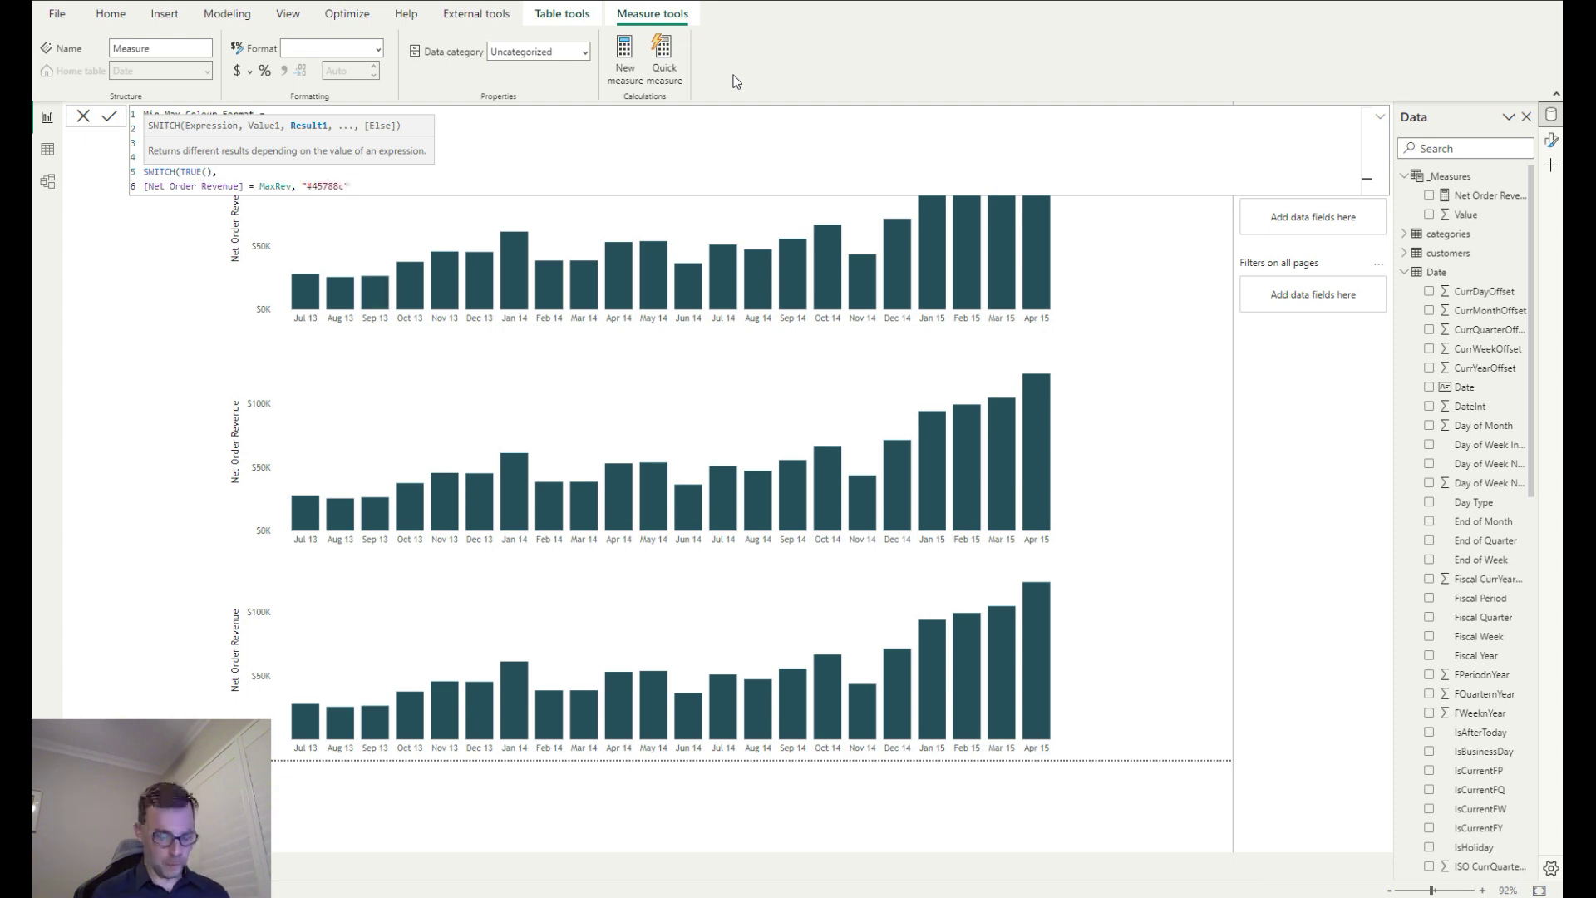
pyautogui.write(',')
# Add a second SWITCH condition that returns "#f2be22" when [Net Order Revenue] equals MinRev
pyautogui.hotkey('shift', 'Return')
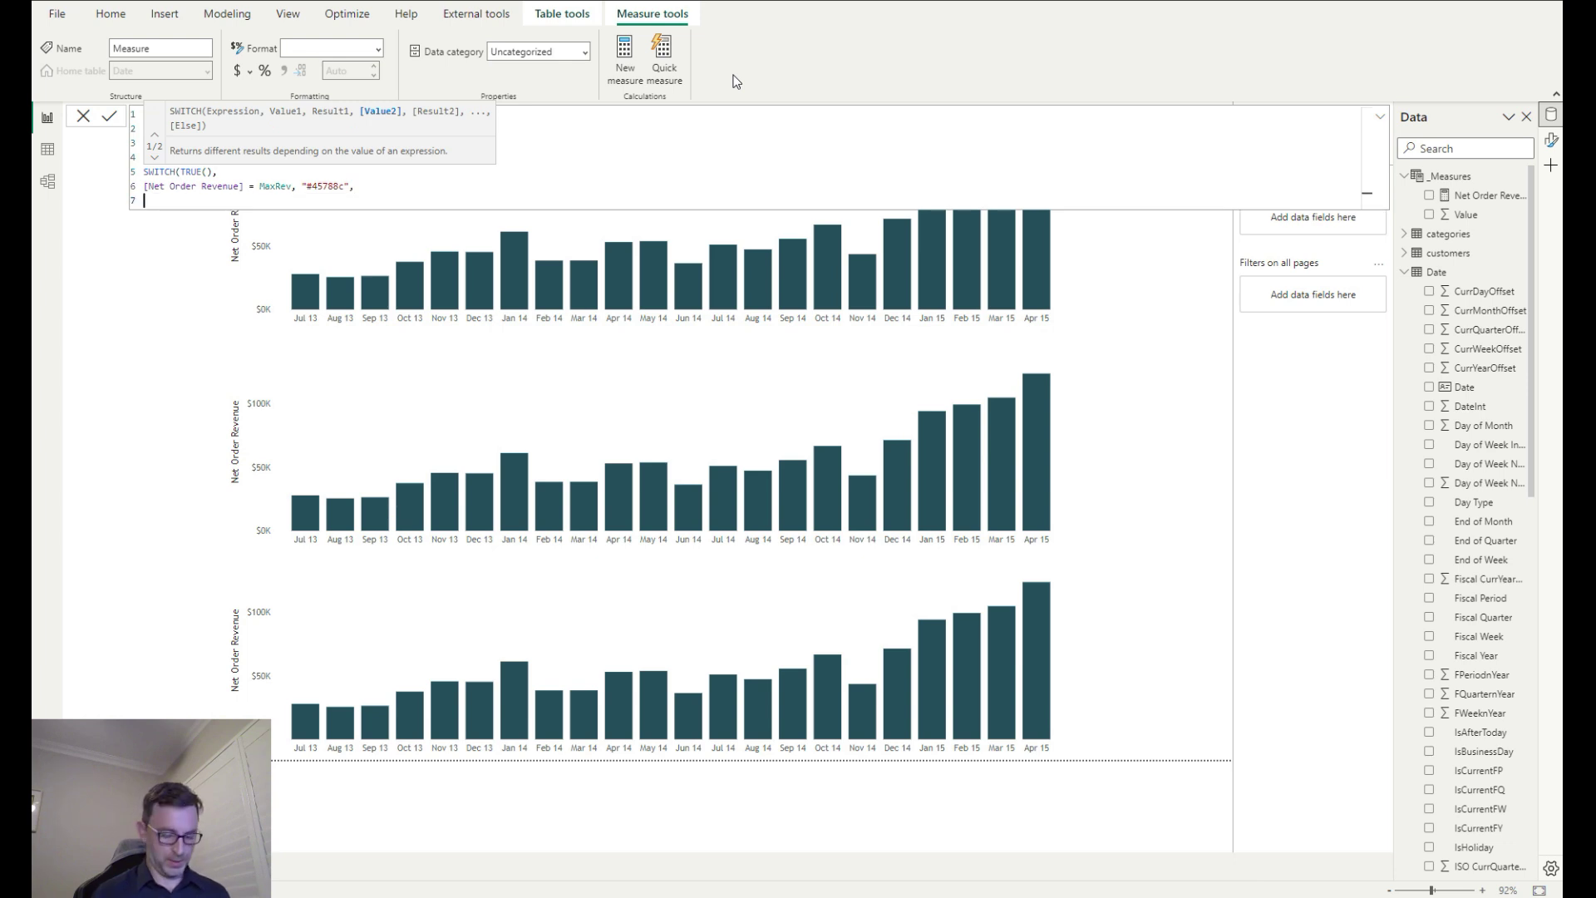
pyautogui.write('[Net')
pyautogui.press('Tab')
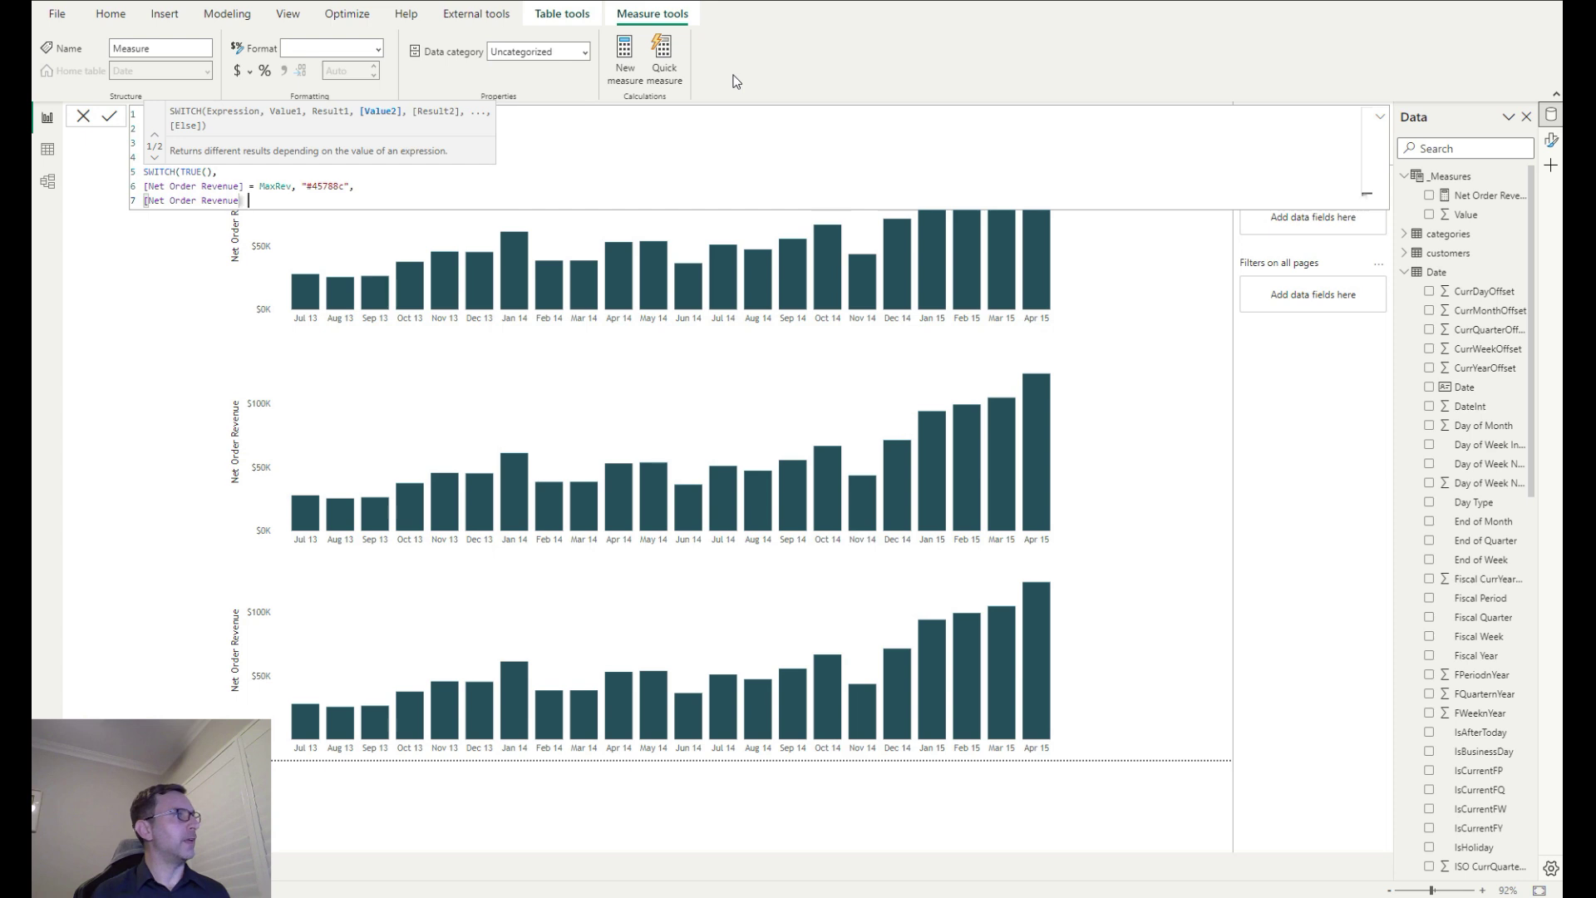
pyautogui.write('= Min')
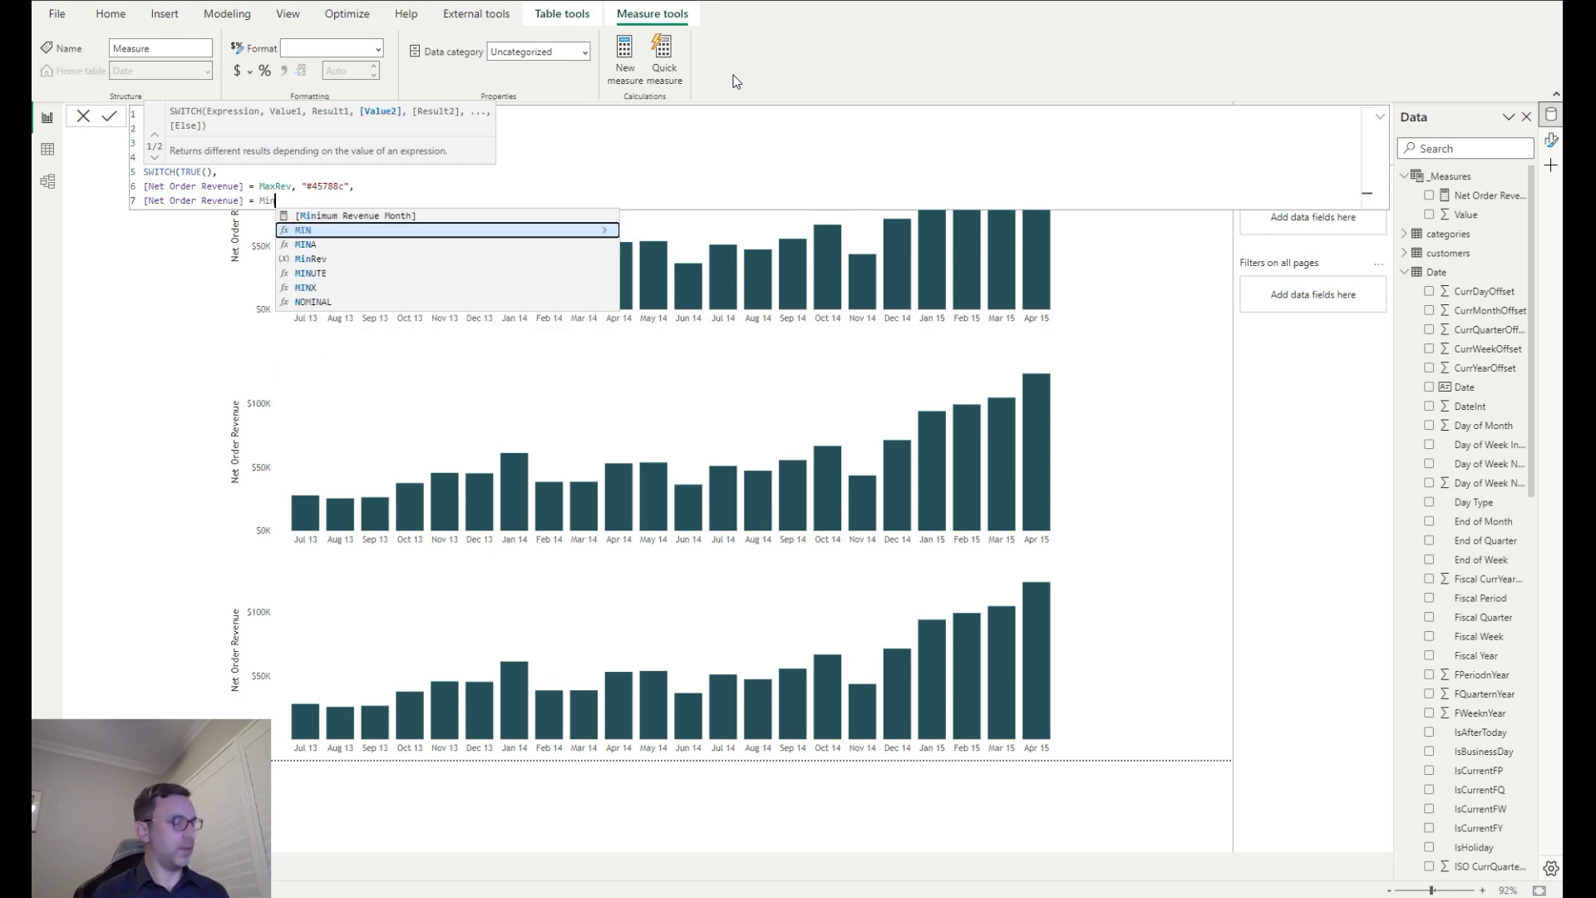
pyautogui.write('Rev')
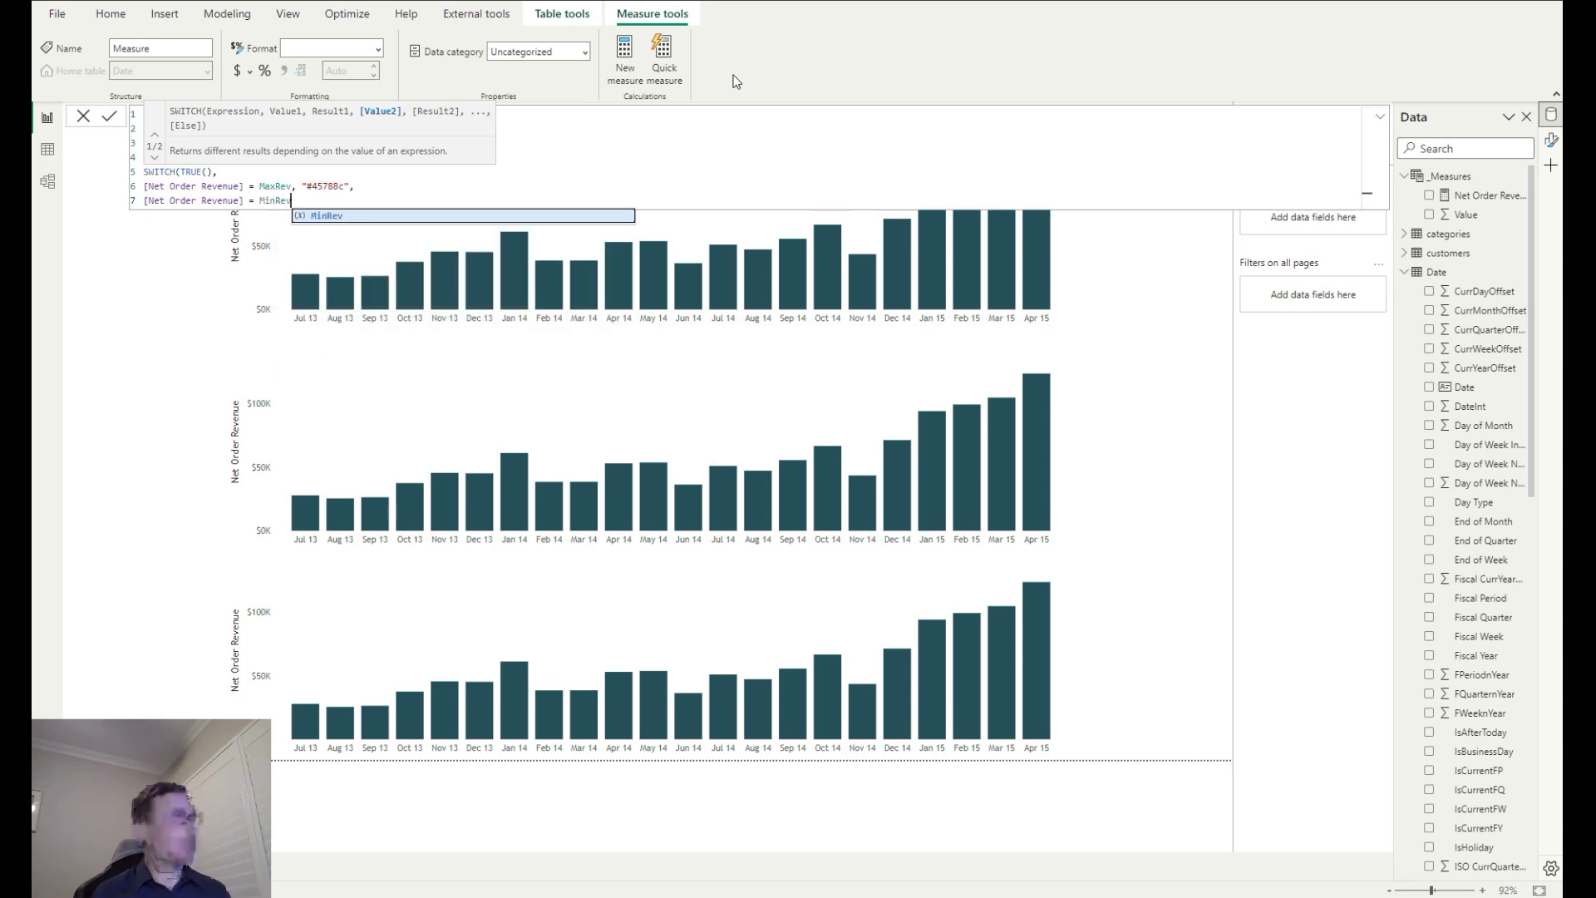
pyautogui.write(', "#f2b3')
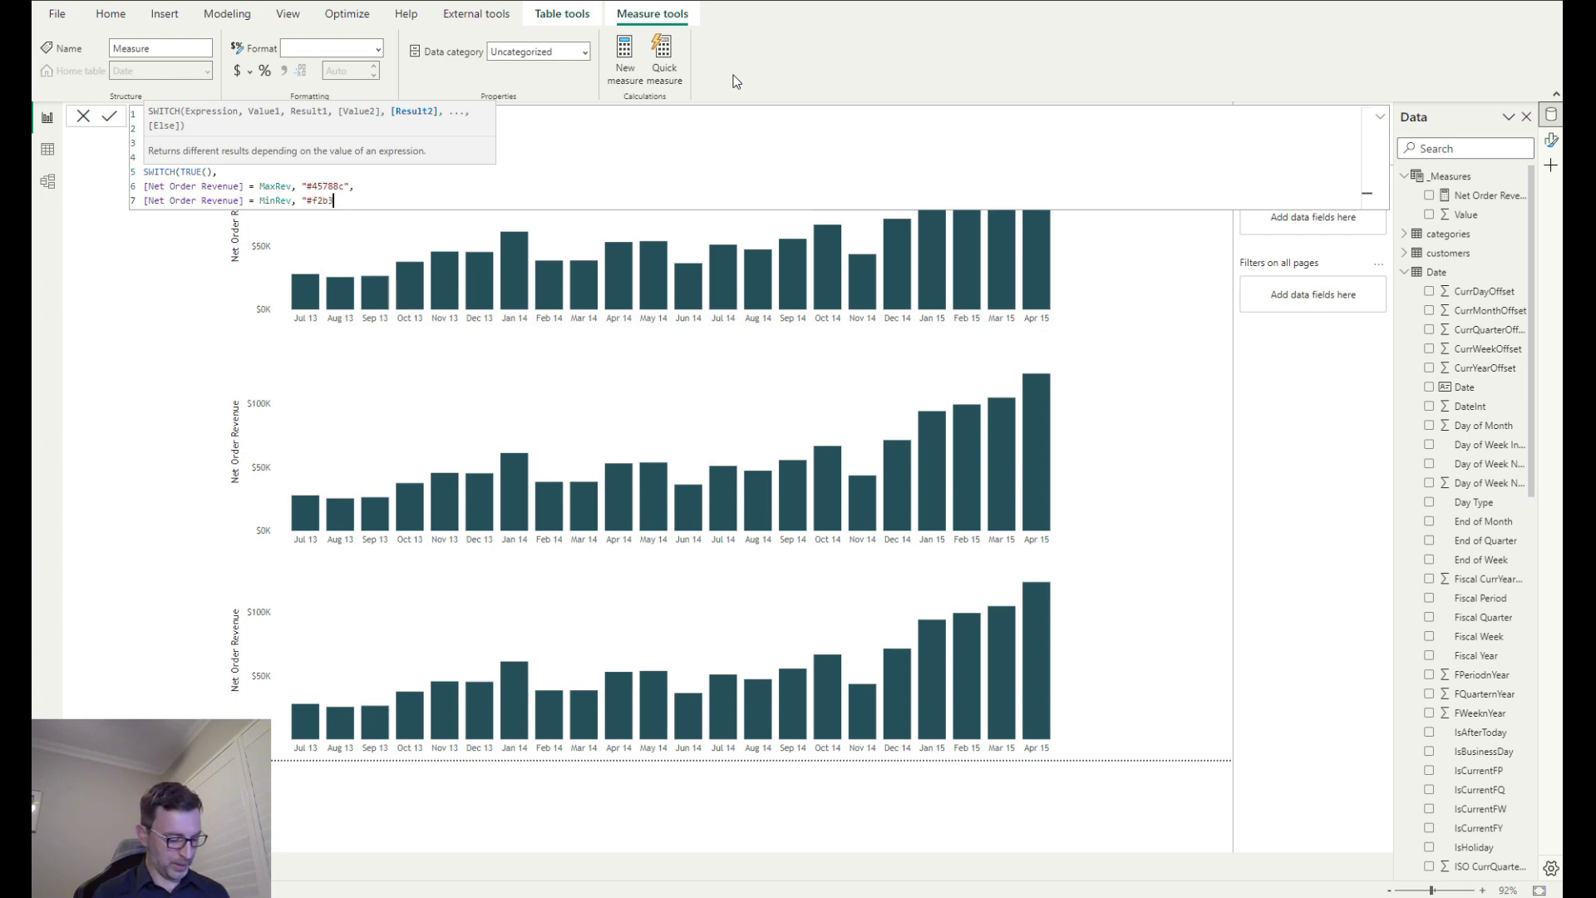
pyautogui.press('BackSpace')
pyautogui.write('e22')
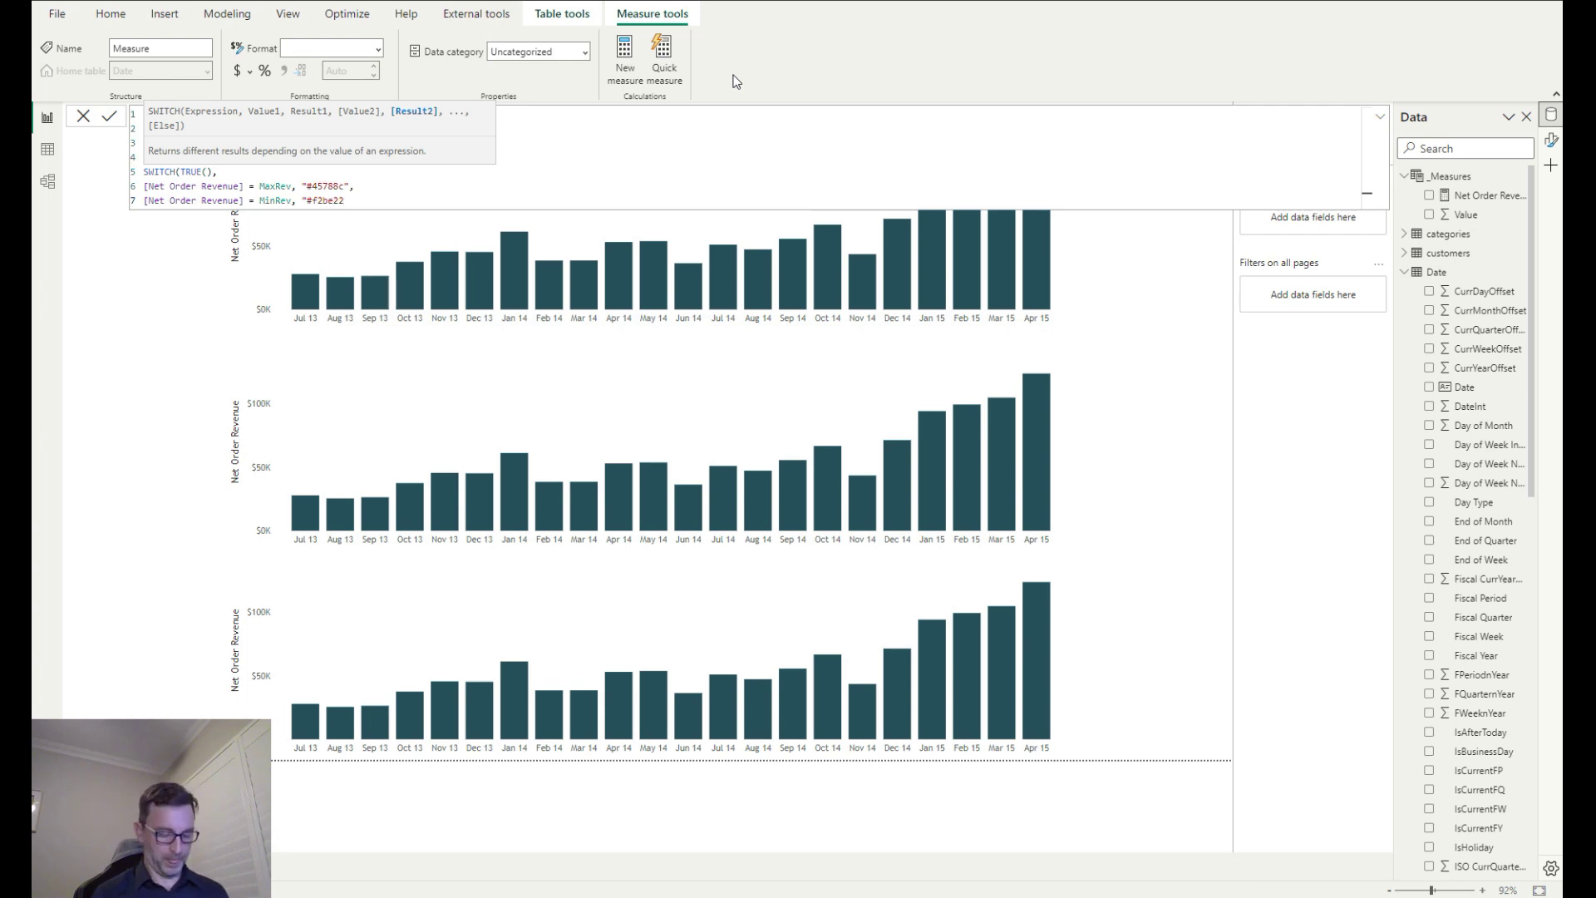
pyautogui.write(',')
# Set the SWITCH fallback colour to "#e0e0e0", close the function and commit the measure
pyautogui.hotkey('shift', 'Return')
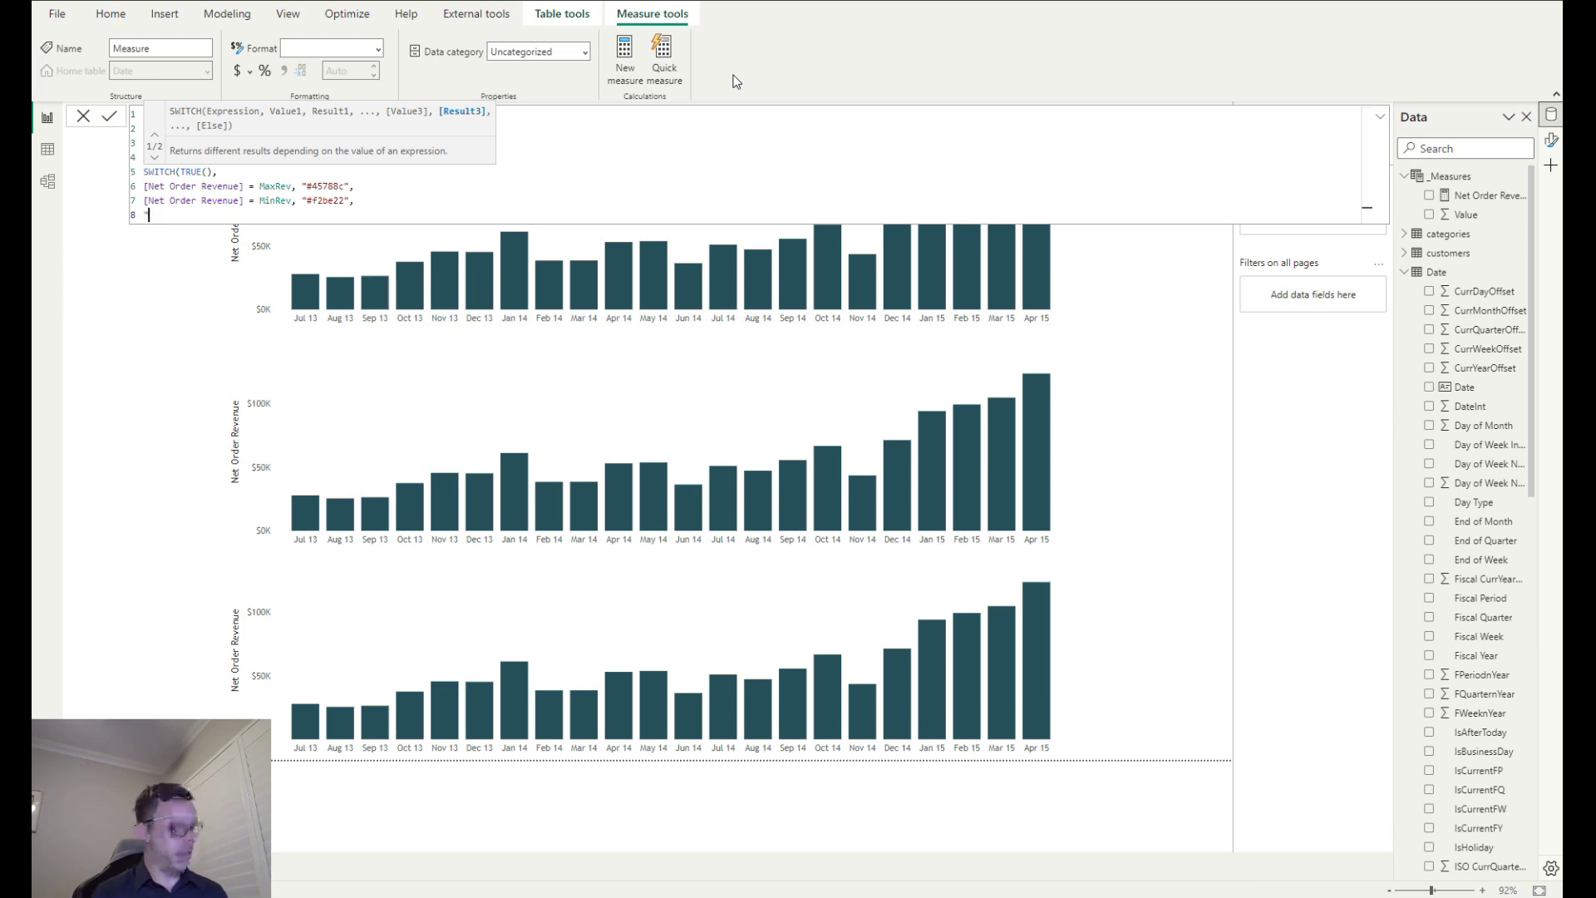
pyautogui.write('e0e0e0')
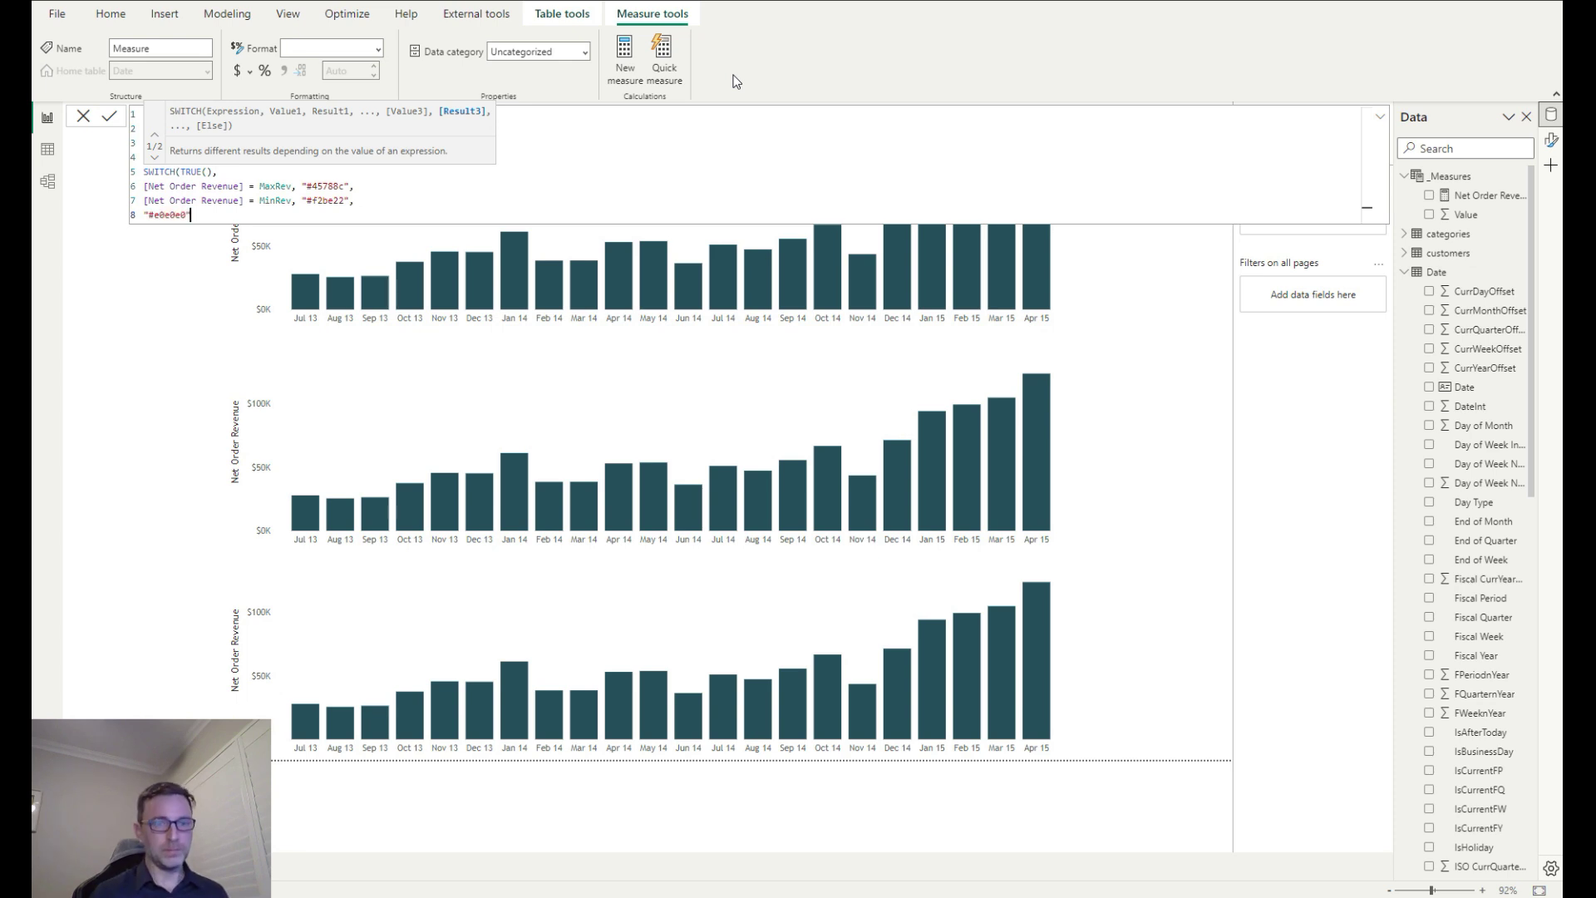
pyautogui.press('Return')
pyautogui.write(')')
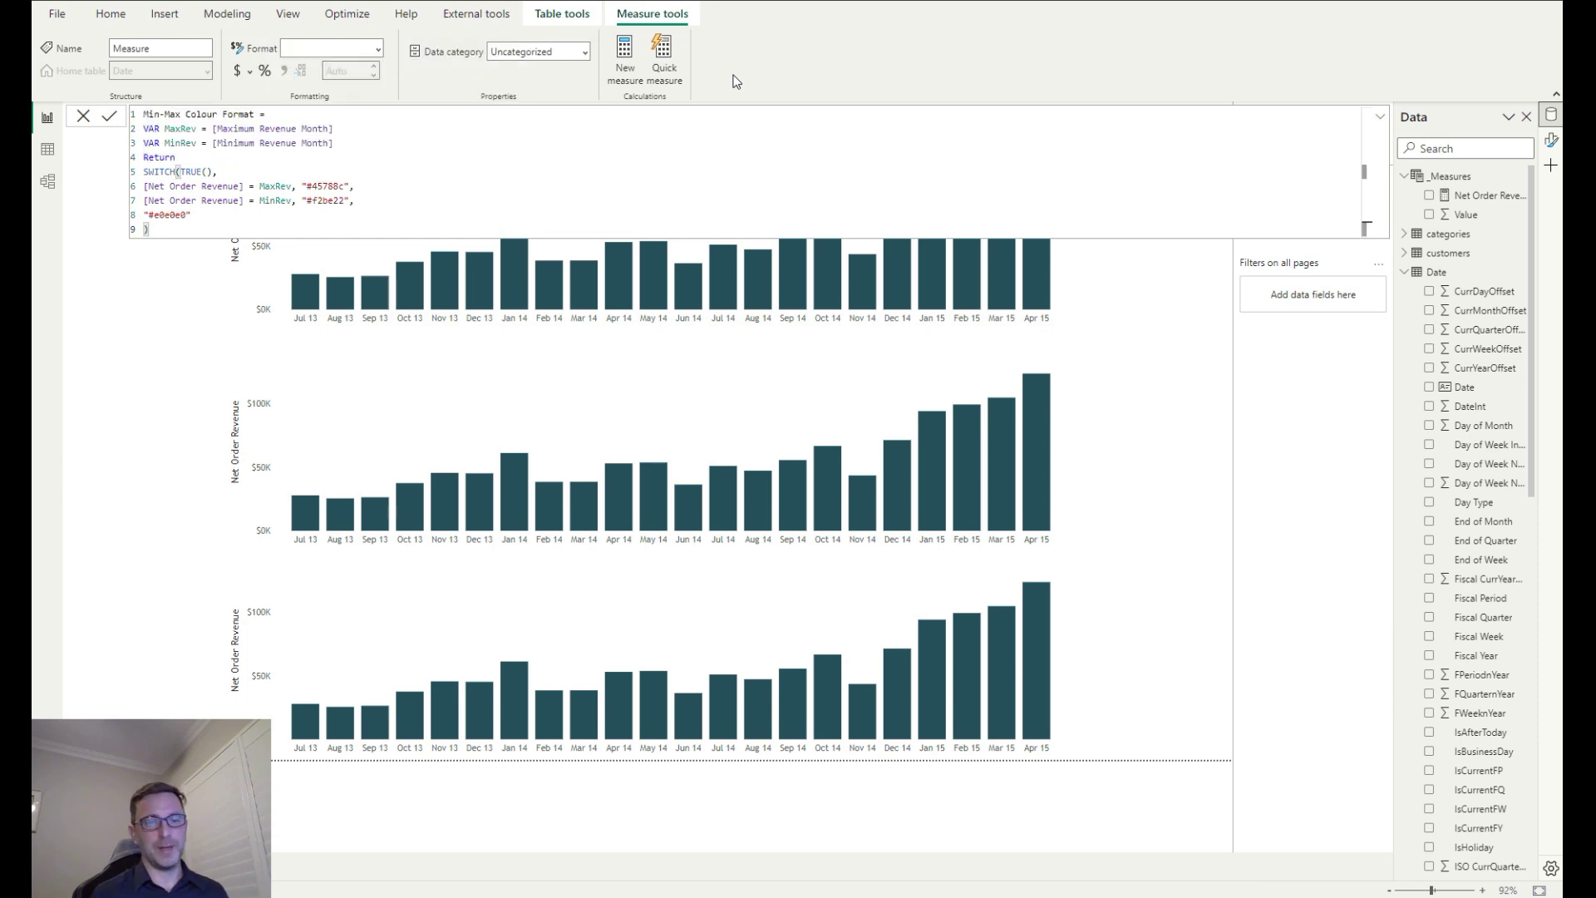
pyautogui.press('Return')
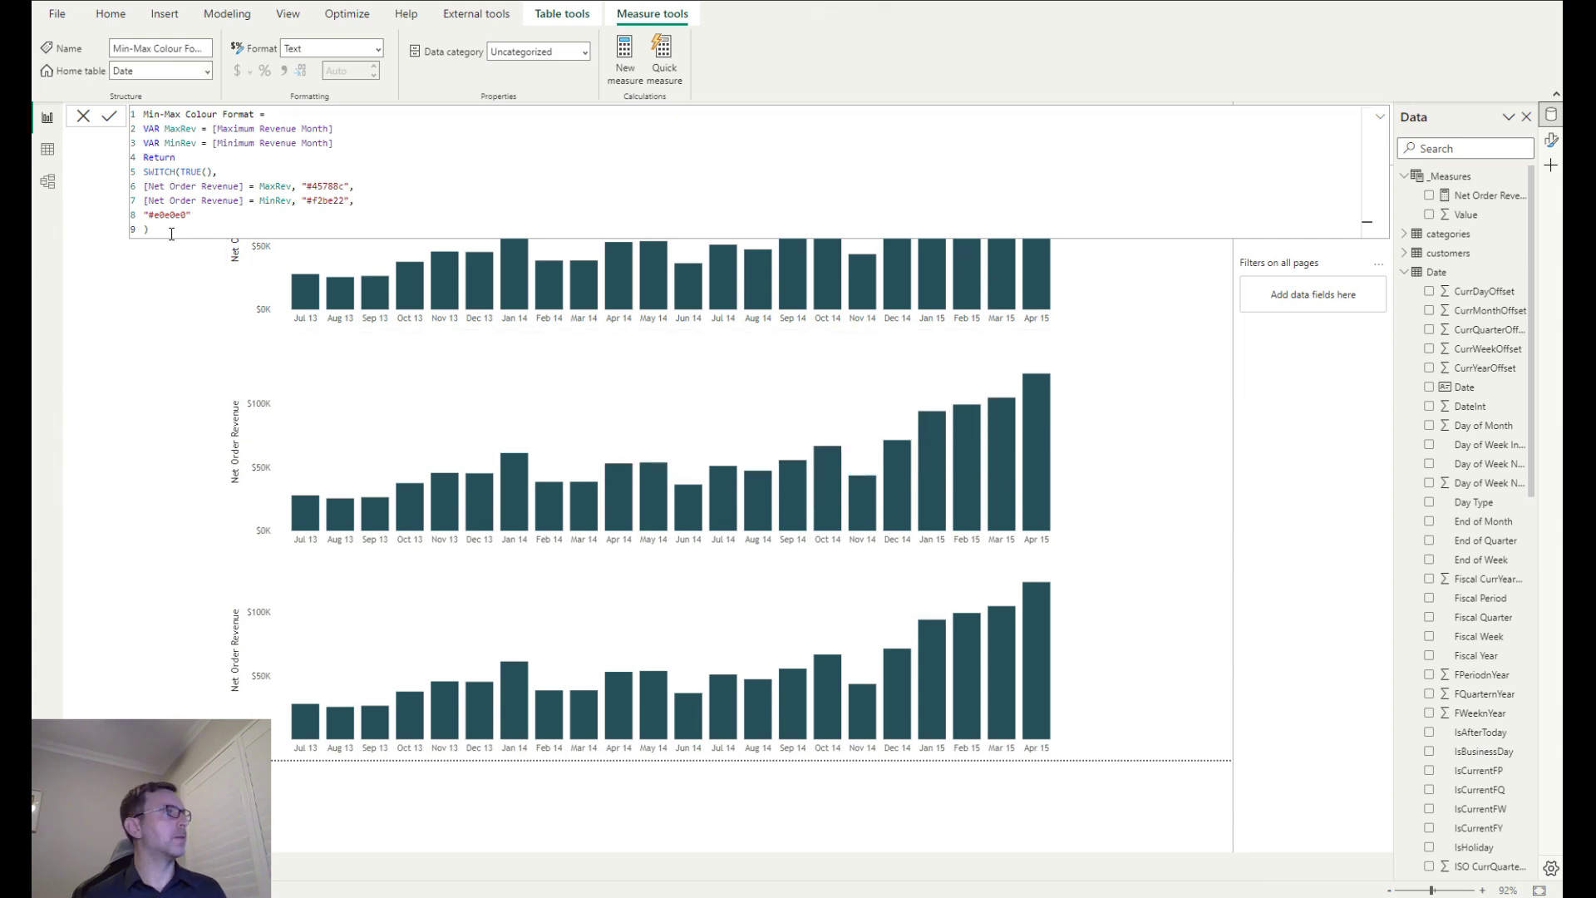
# Copy the entire Min-Max Colour Format formula into a new measure
pyautogui.moveTo(166, 233); pyautogui.dragTo(109, 122)
pyautogui.hotkey('ctrl', 'c')
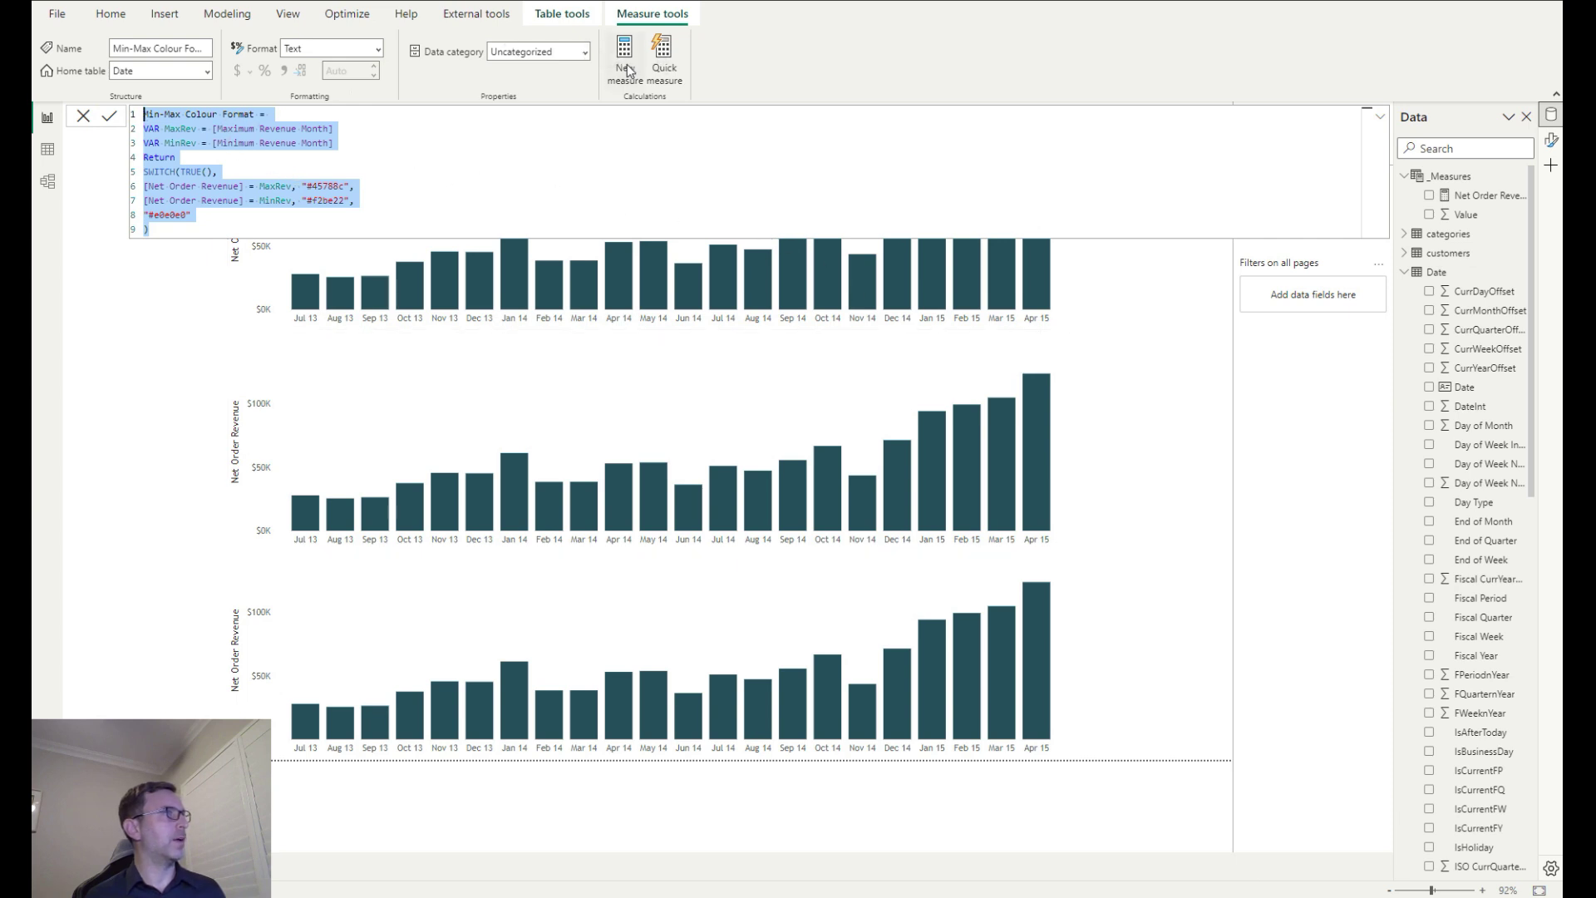
pyautogui.click(474, 222)
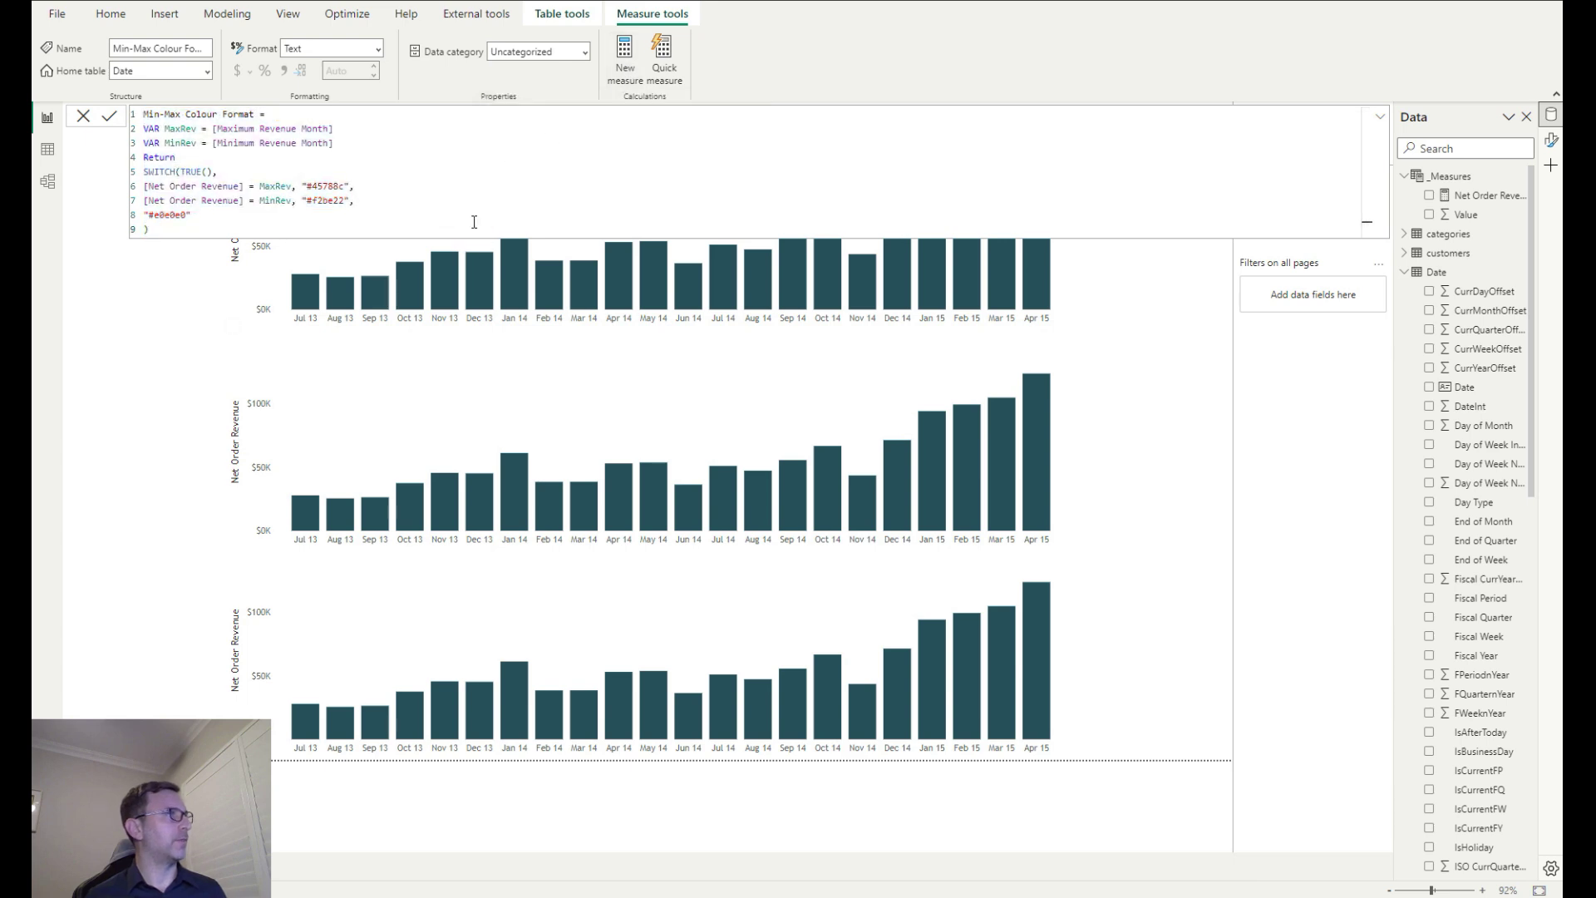
pyautogui.click(626, 57)
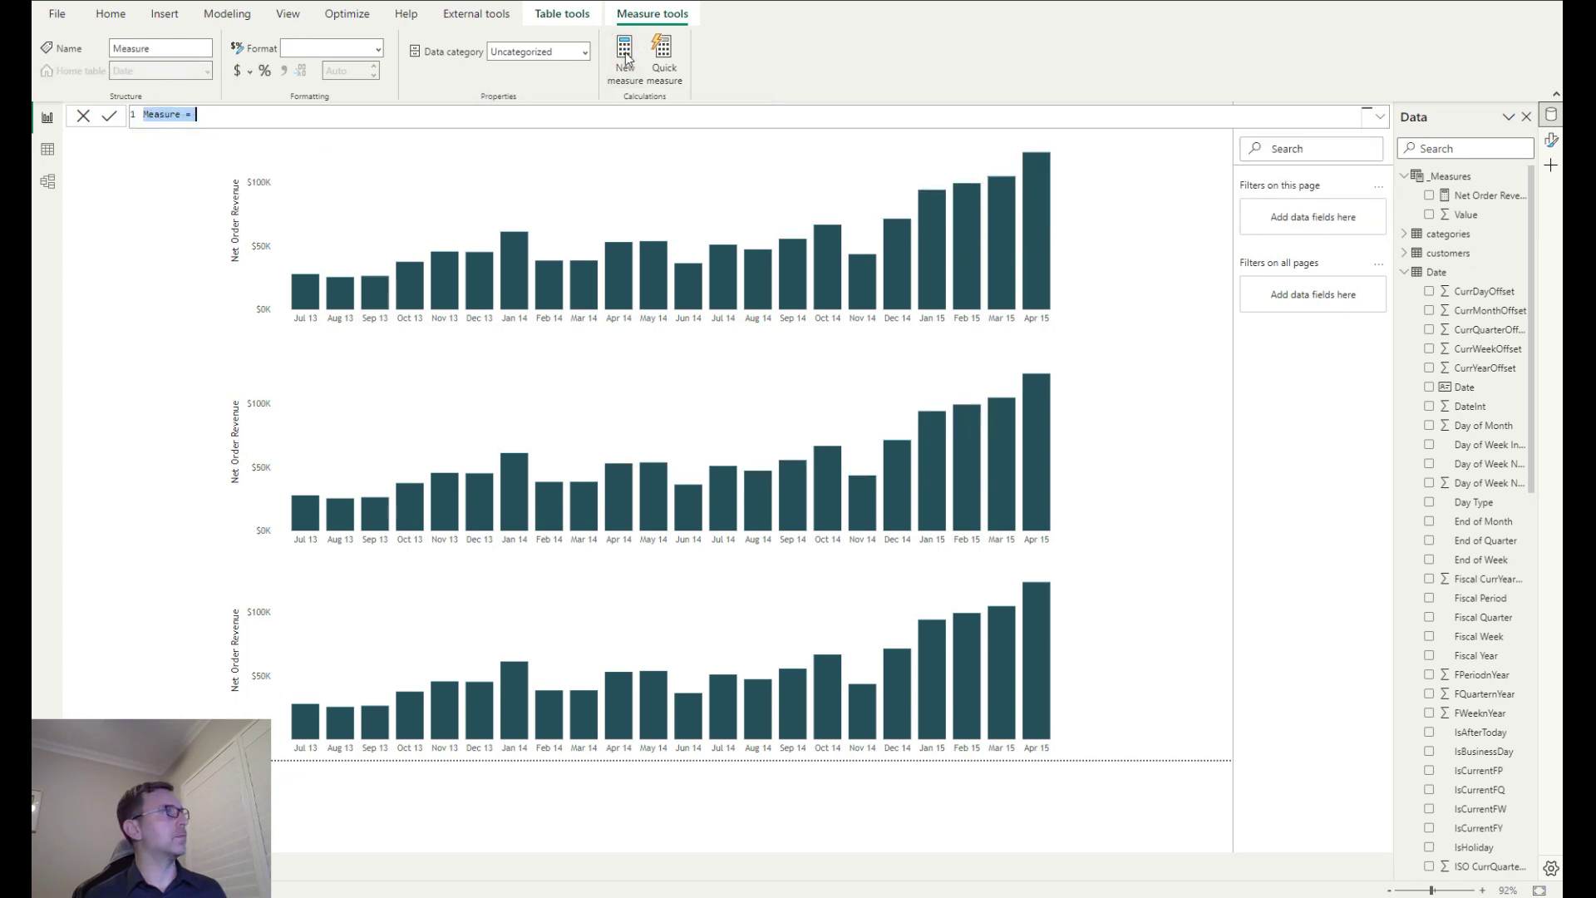
pyautogui.hotkey('ctrl', 'v')
# Name the copied measure "Min-Max Colour Format Font" and change its fallback colour to "white"
pyautogui.click(259, 116)
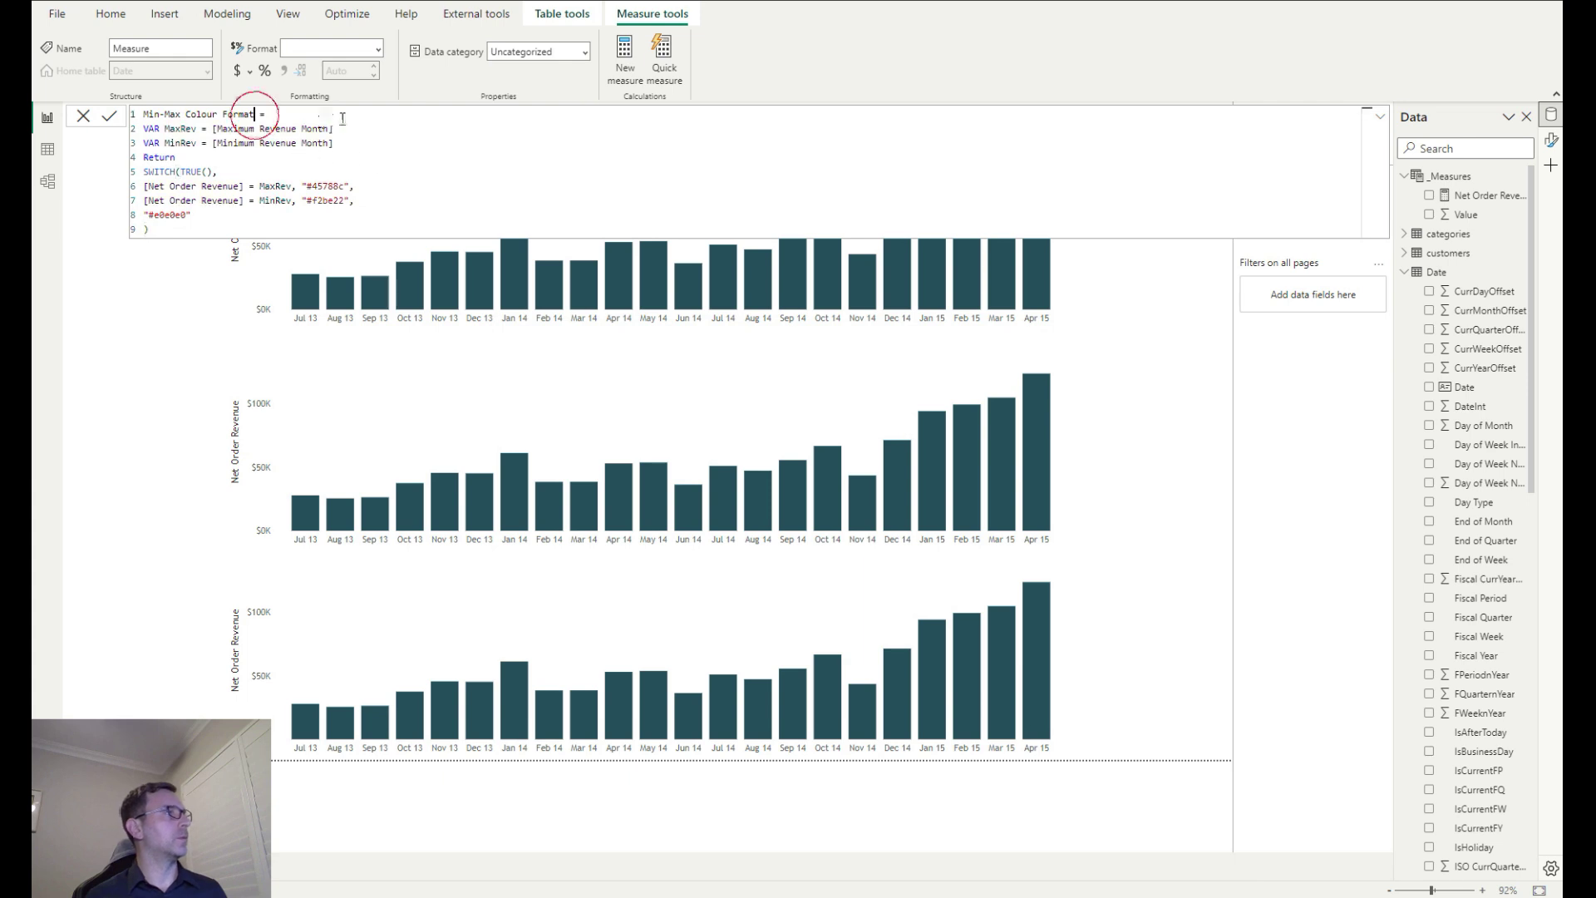
pyautogui.write('Font')
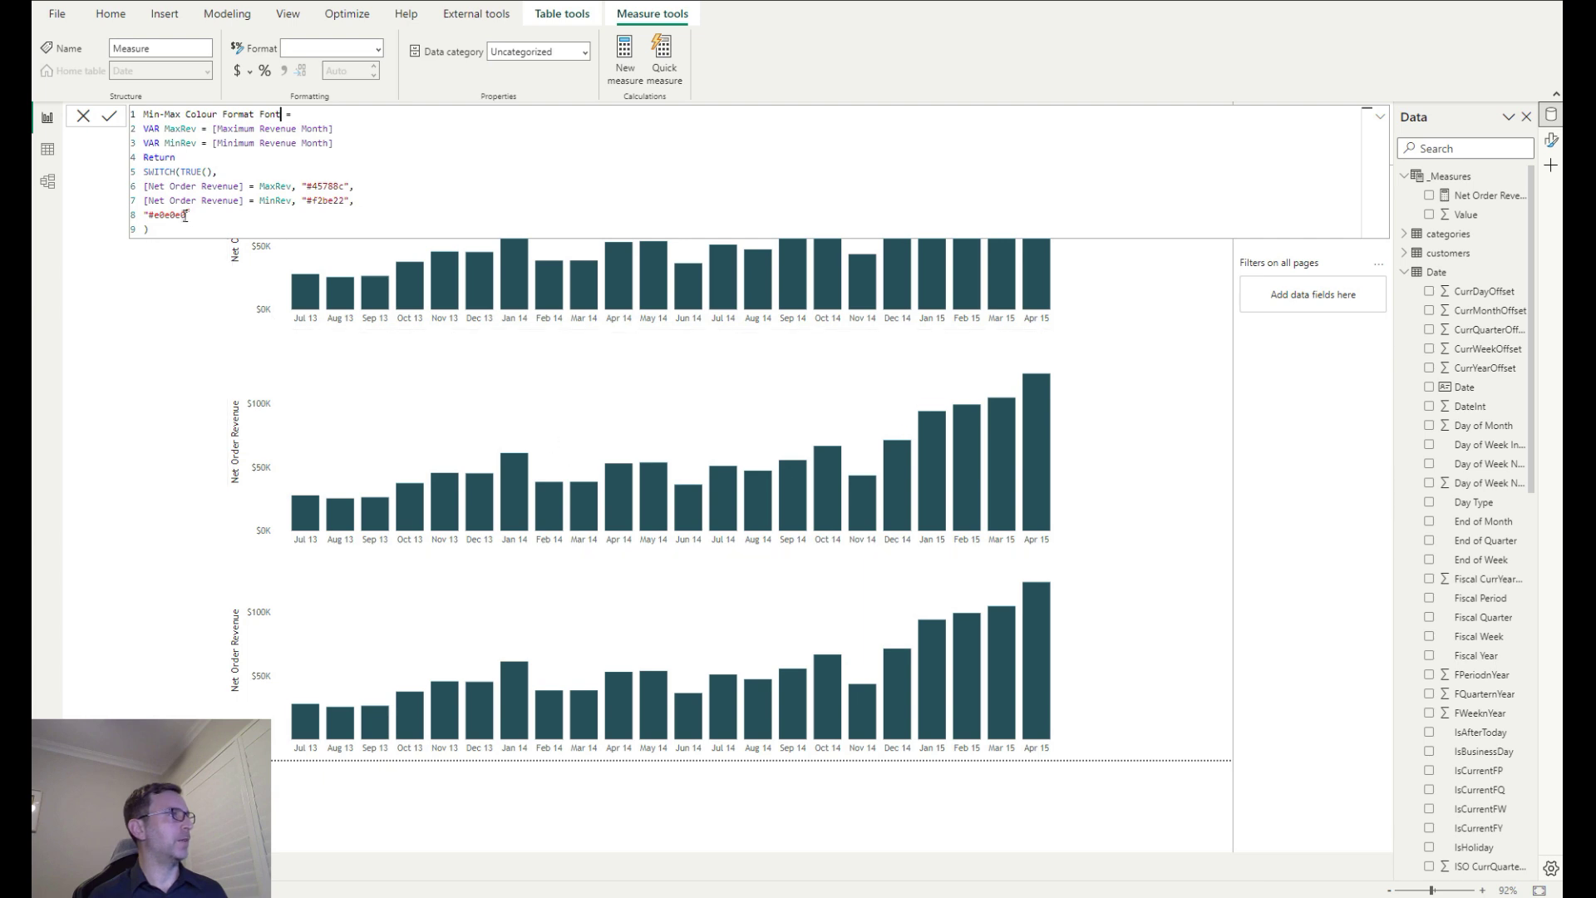
pyautogui.moveTo(188, 214); pyautogui.dragTo(151, 215)
pyautogui.write('white')
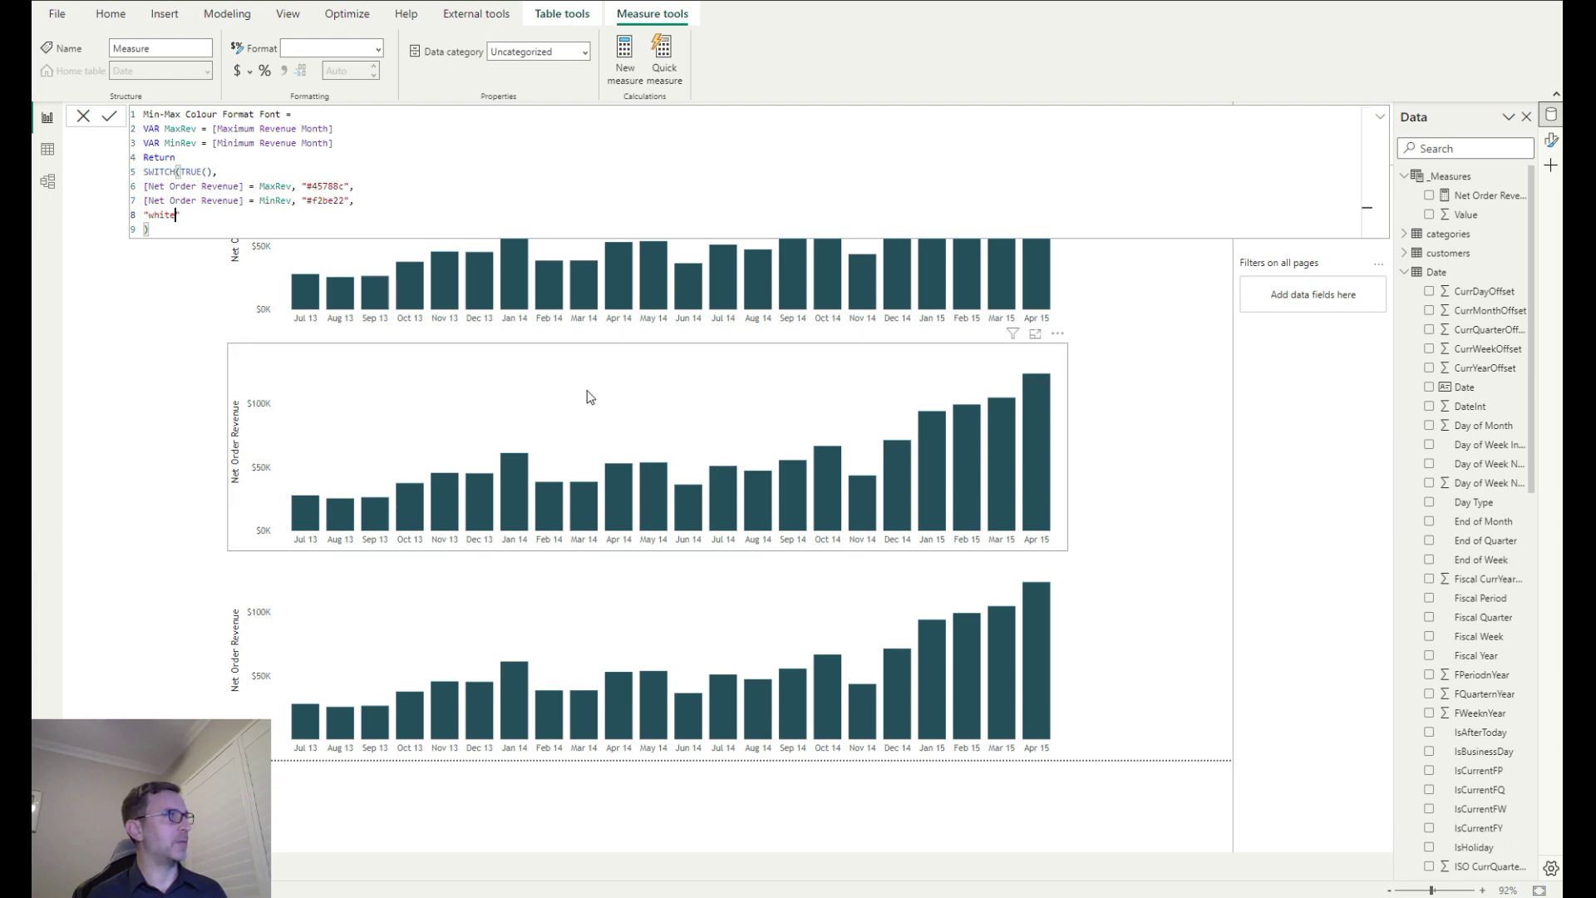
# Commit the Min-Max Colour Format Font measure
pyautogui.click(169, 228)
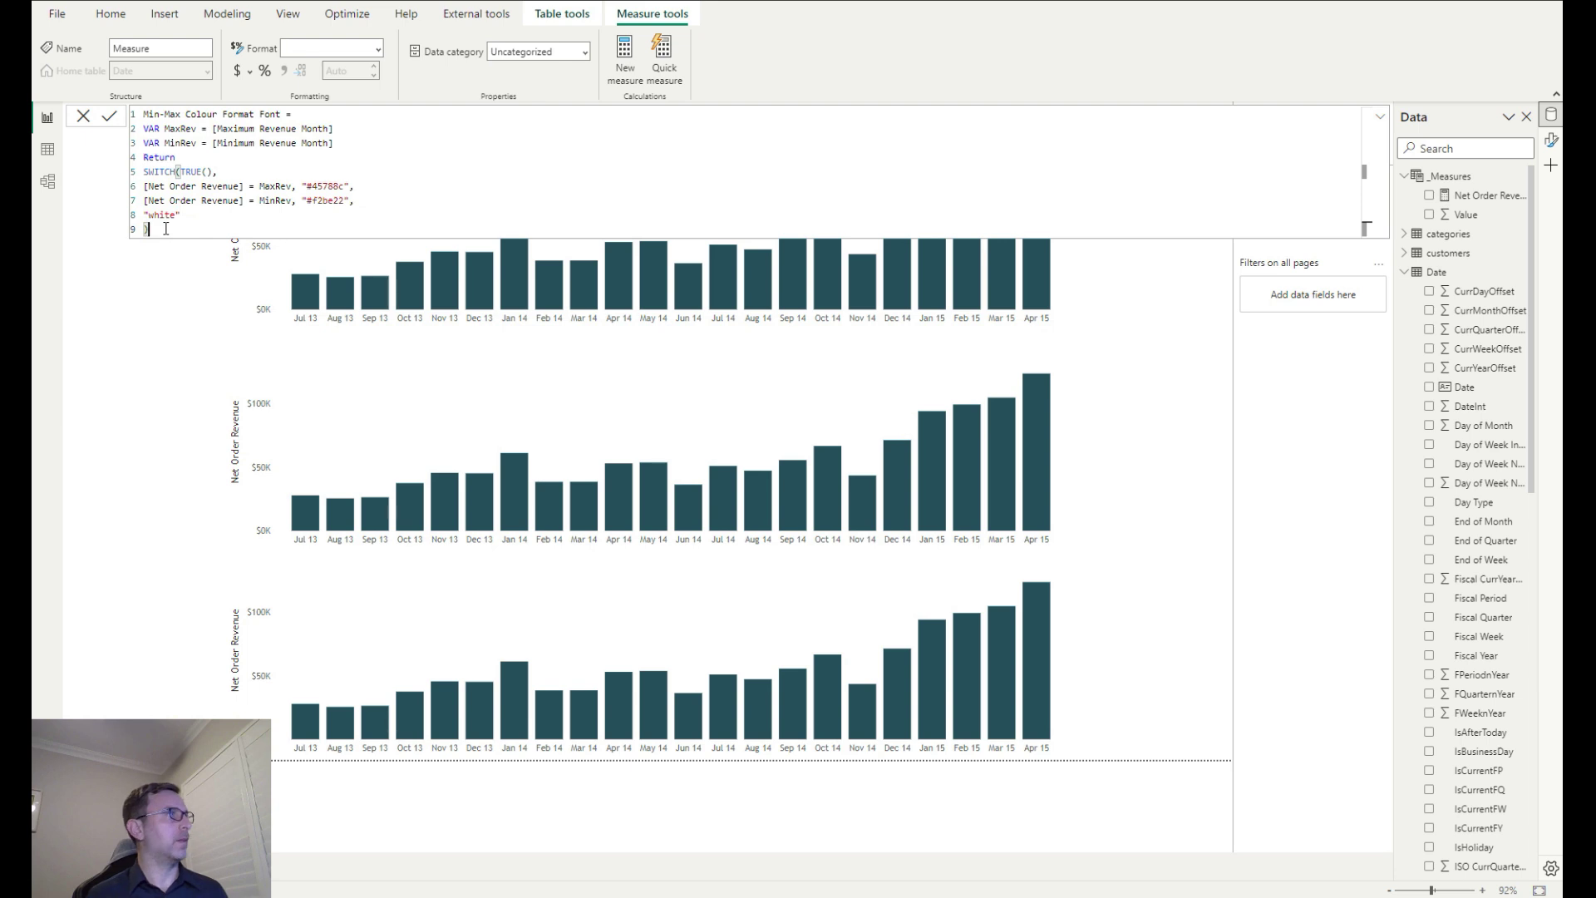
pyautogui.press('Return')
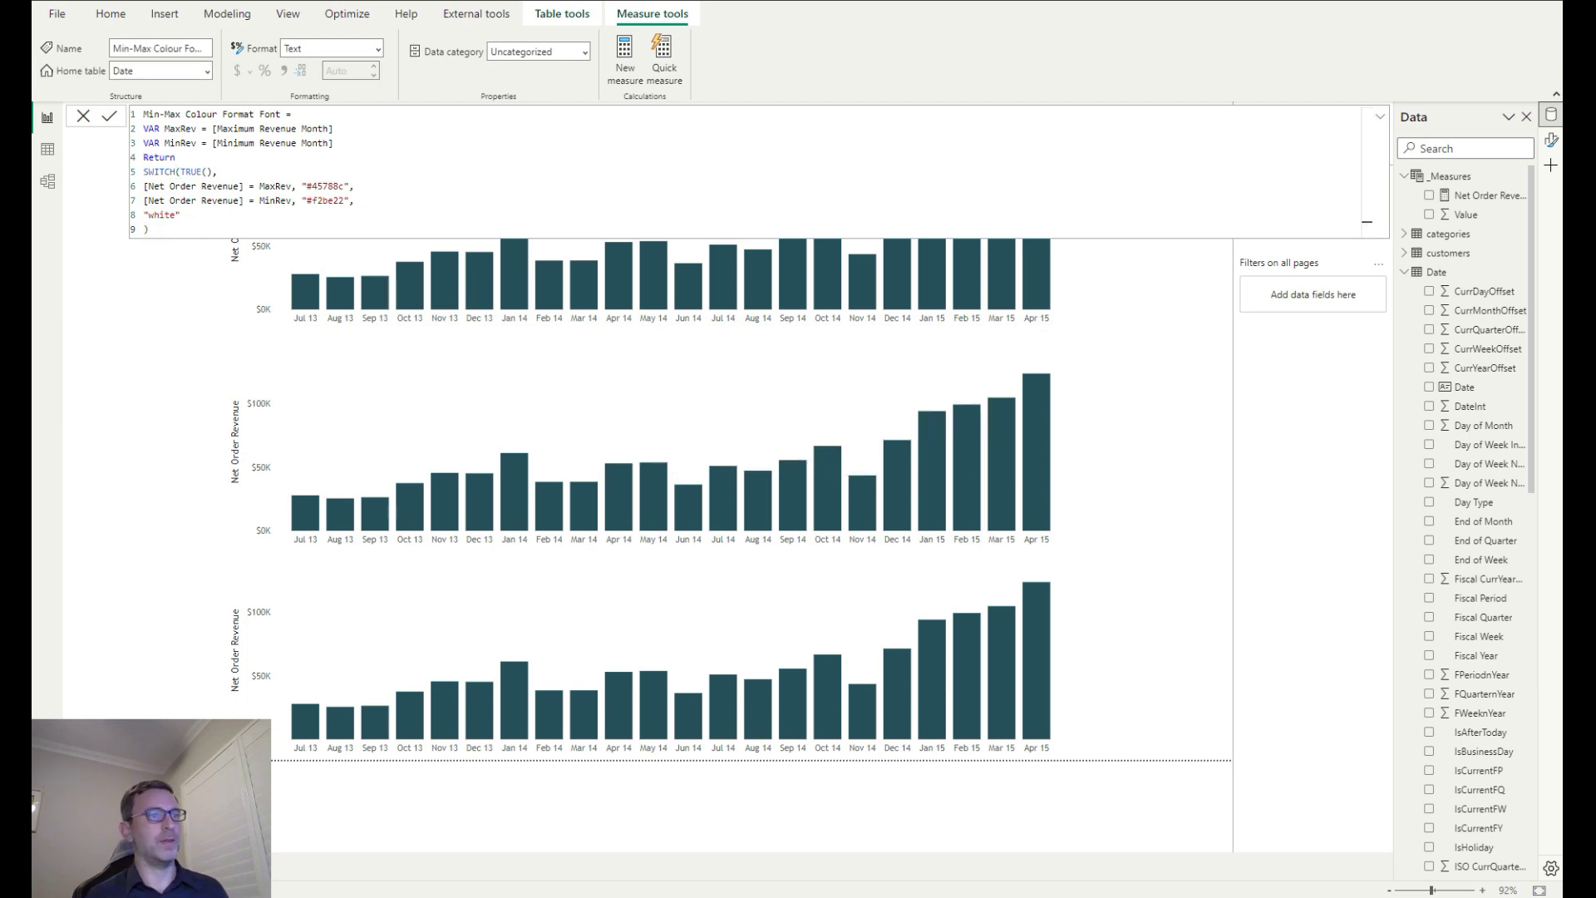
pyautogui.click(1125, 366)
# Format the top chart's default column colour by field value, based on the Min-Max Colour Format measure
pyautogui.click(1053, 216)
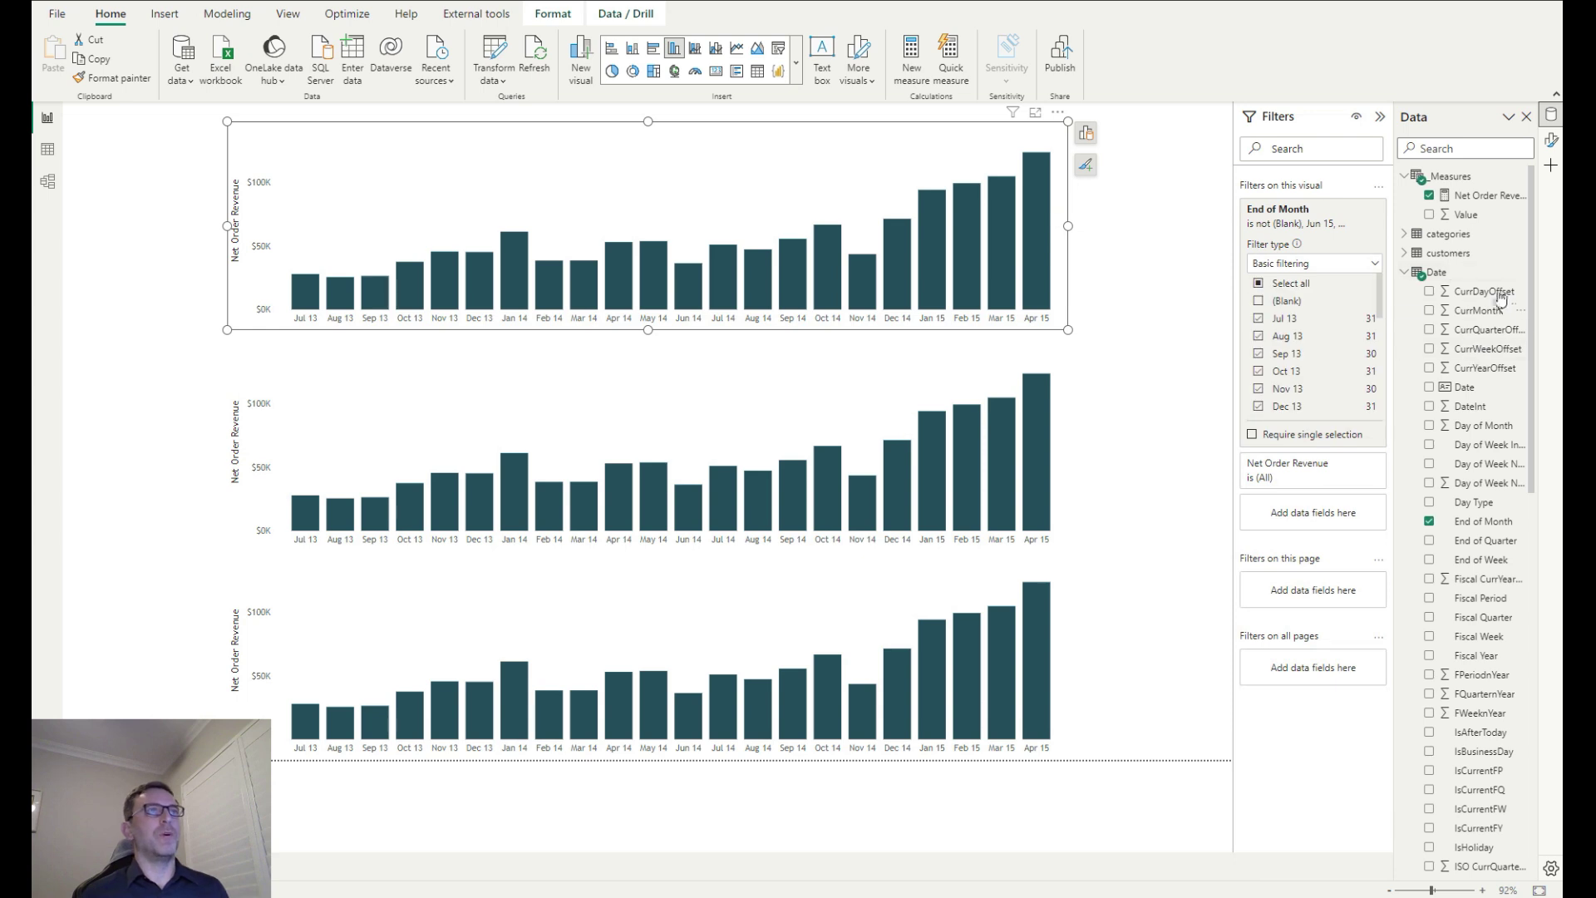
pyautogui.click(1380, 116)
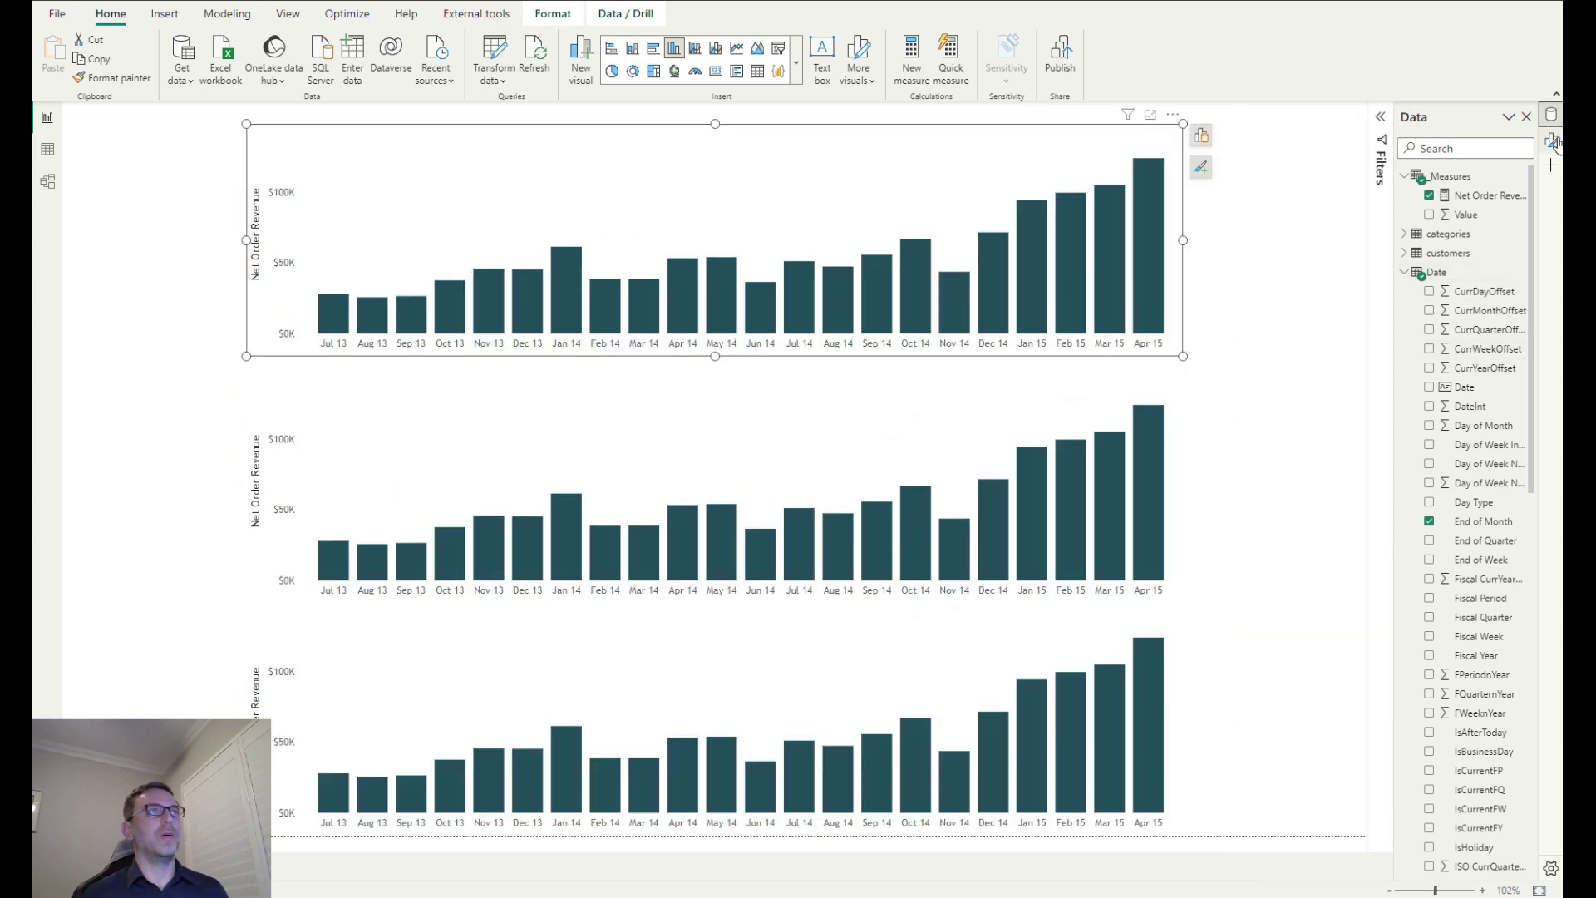
pyautogui.click(1554, 141)
pyautogui.click(1452, 488)
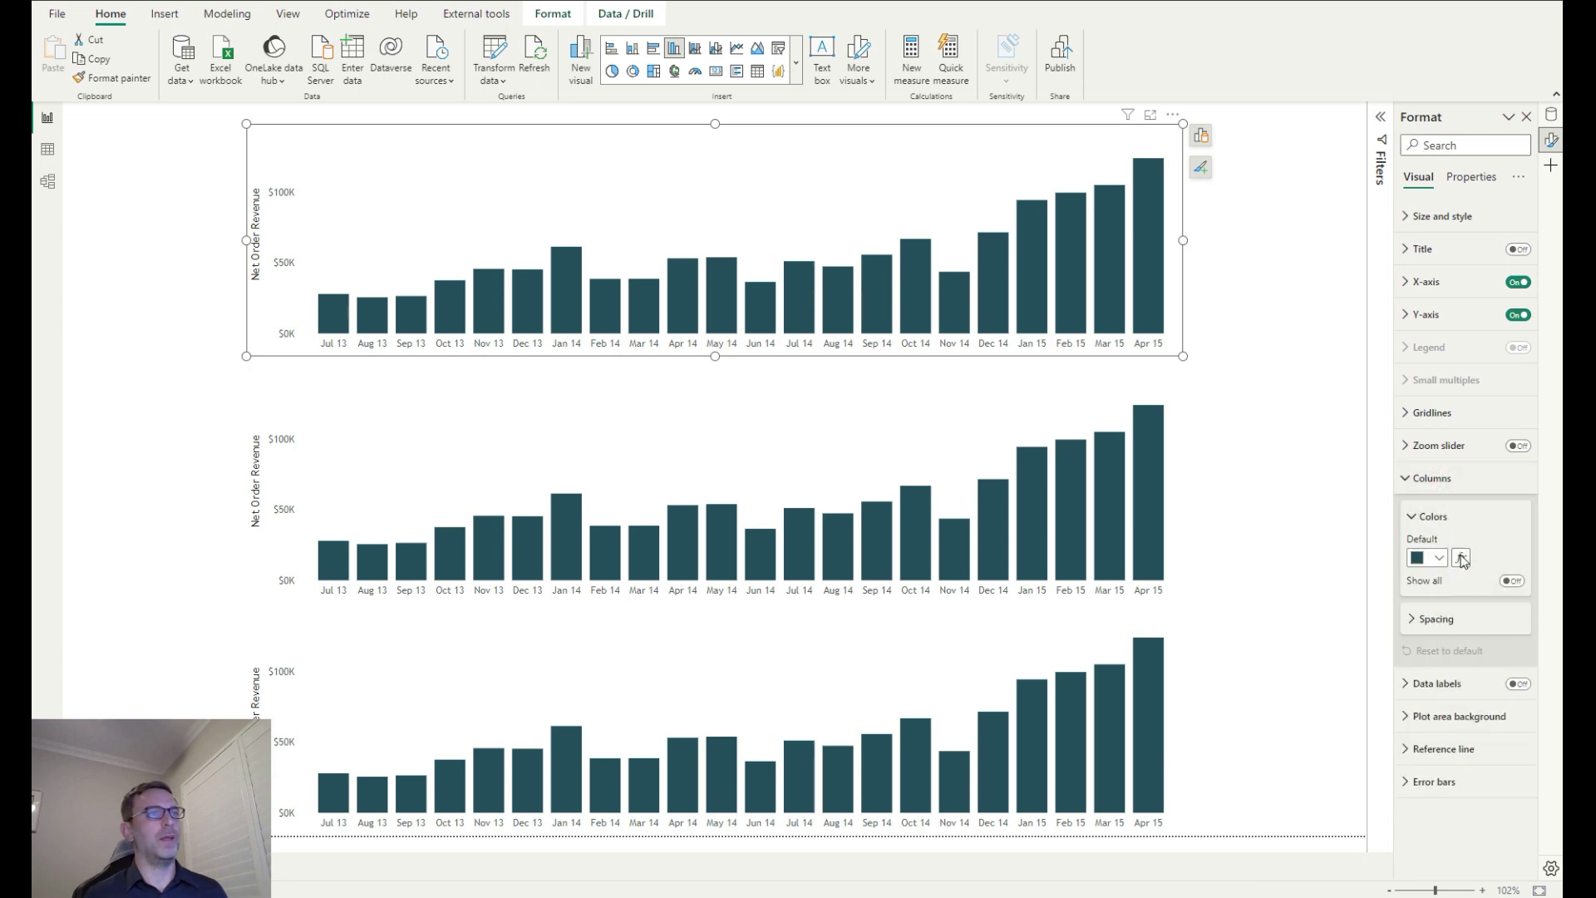
pyautogui.click(1462, 558)
pyautogui.click(582, 262)
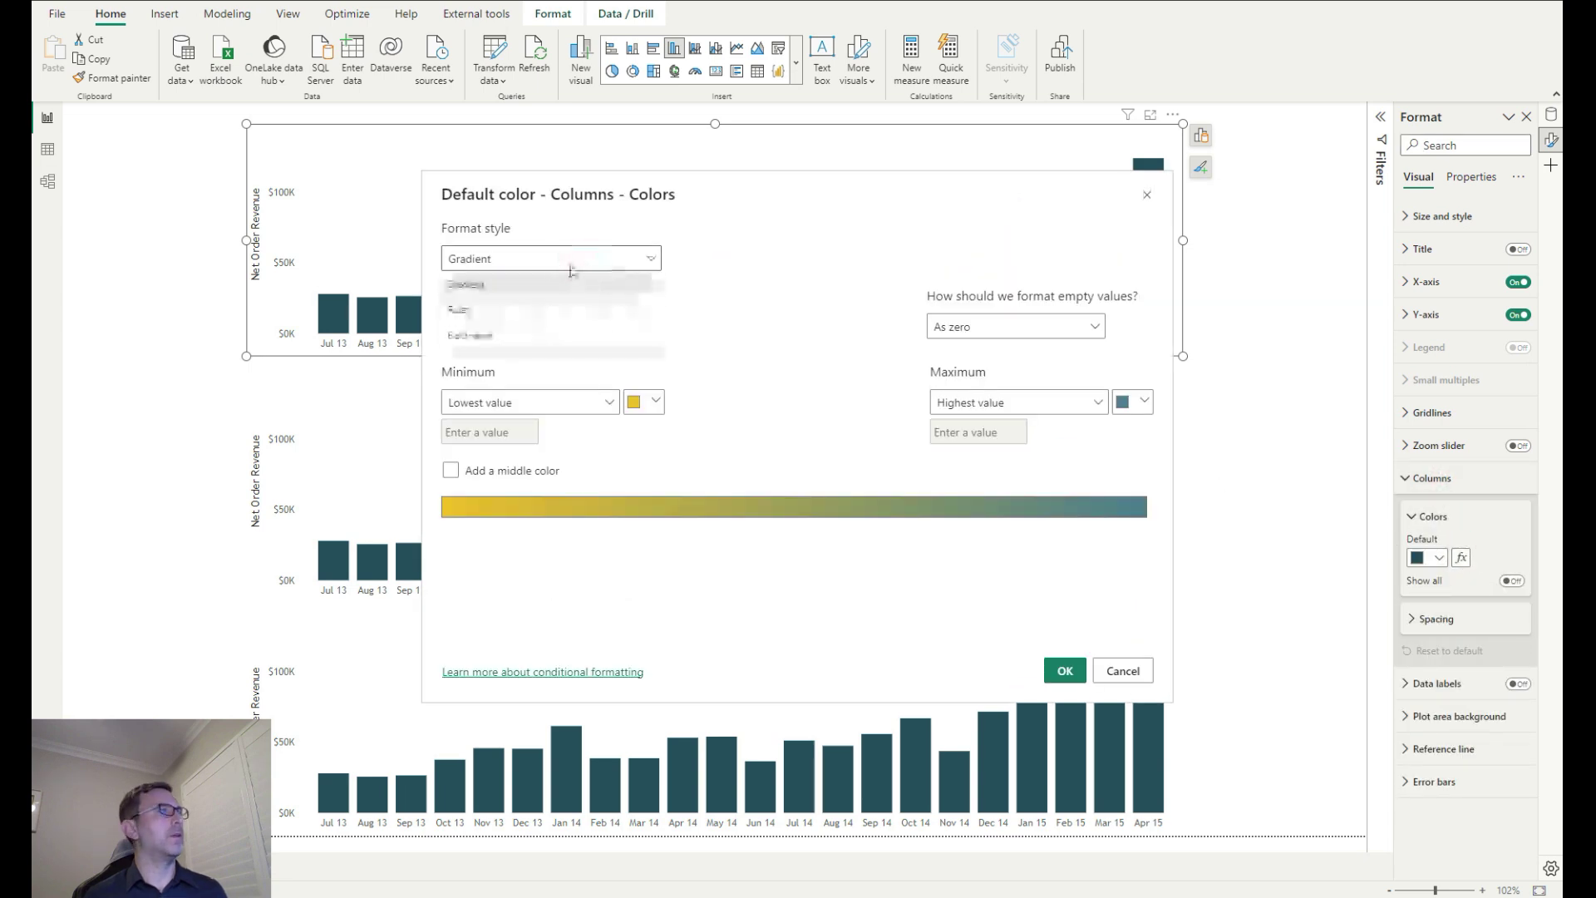
pyautogui.click(522, 335)
pyautogui.click(518, 324)
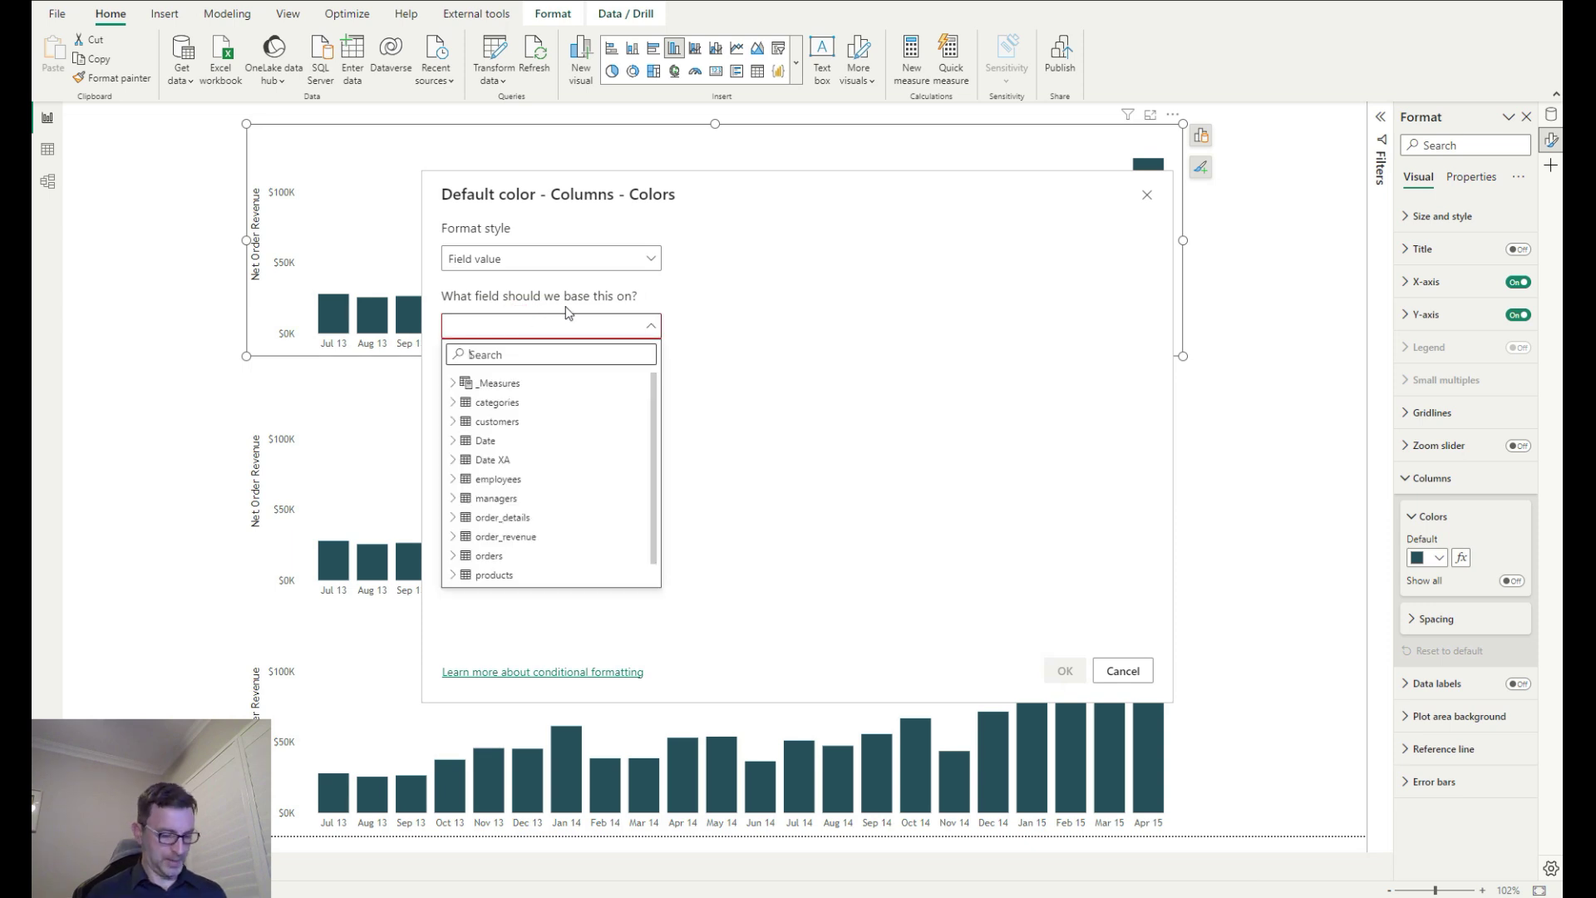
pyautogui.write('colo')
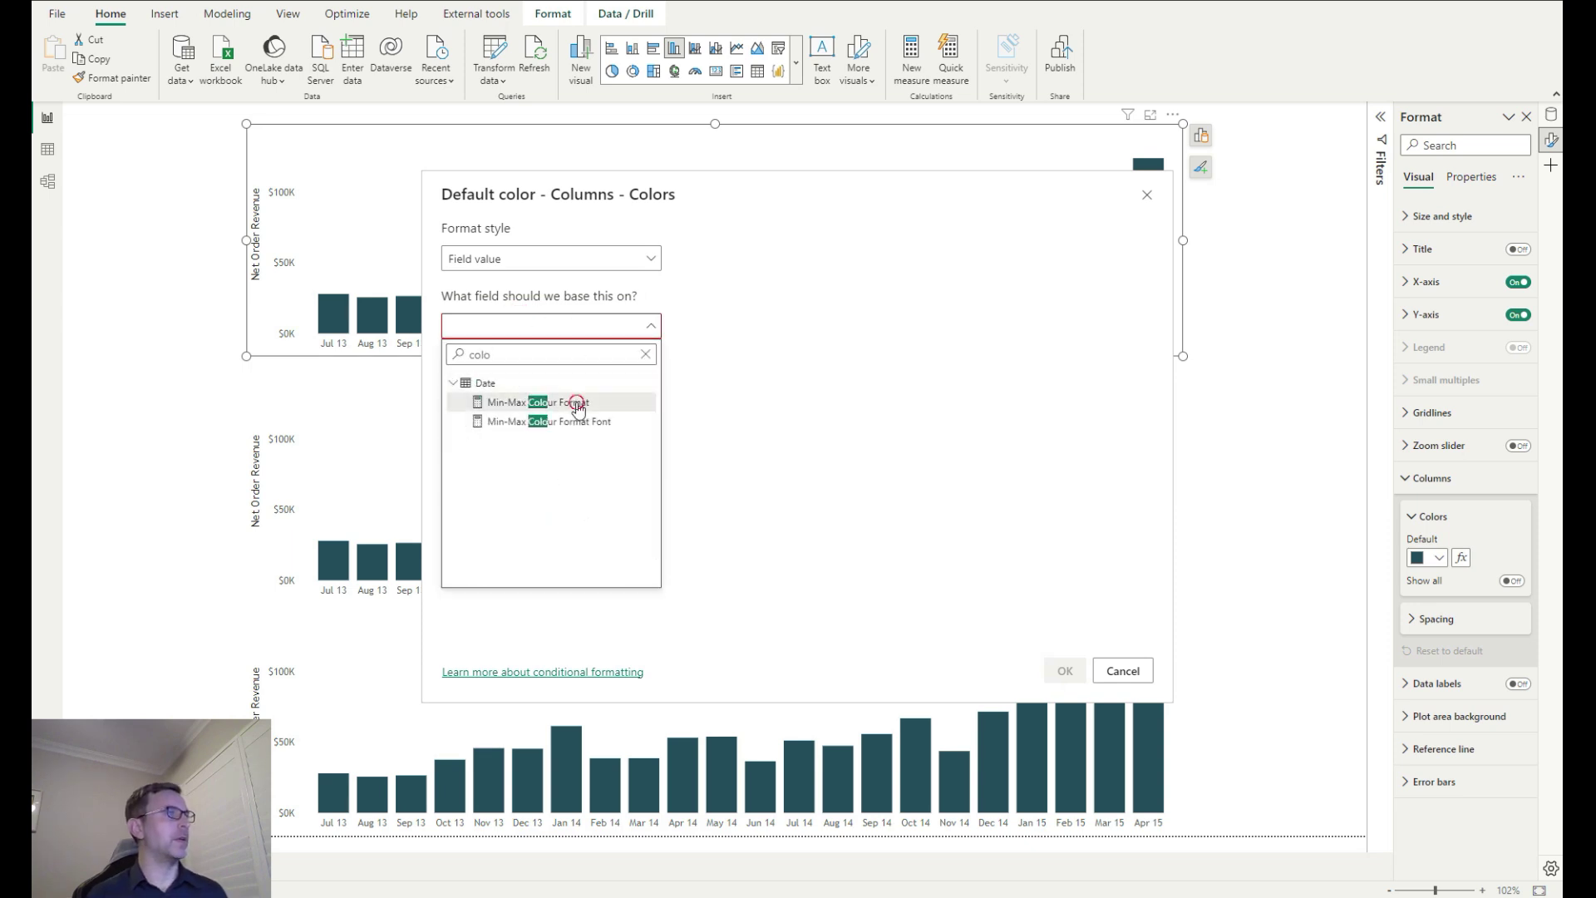
pyautogui.click(577, 406)
pyautogui.click(1065, 670)
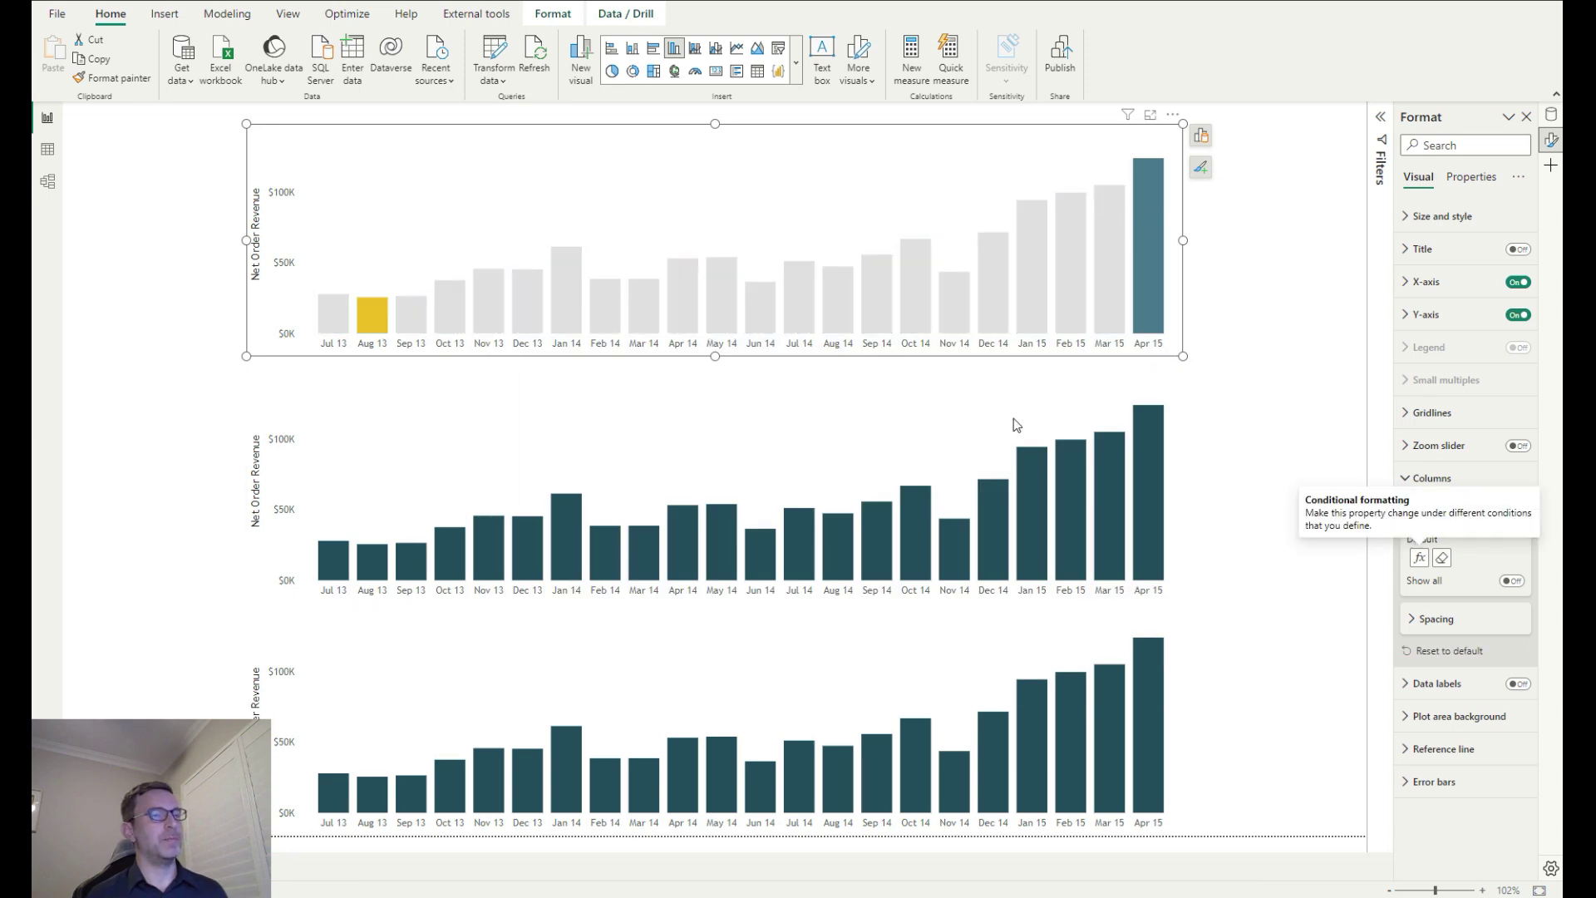
# Turn on data labels for the top chart
pyautogui.click(1437, 685)
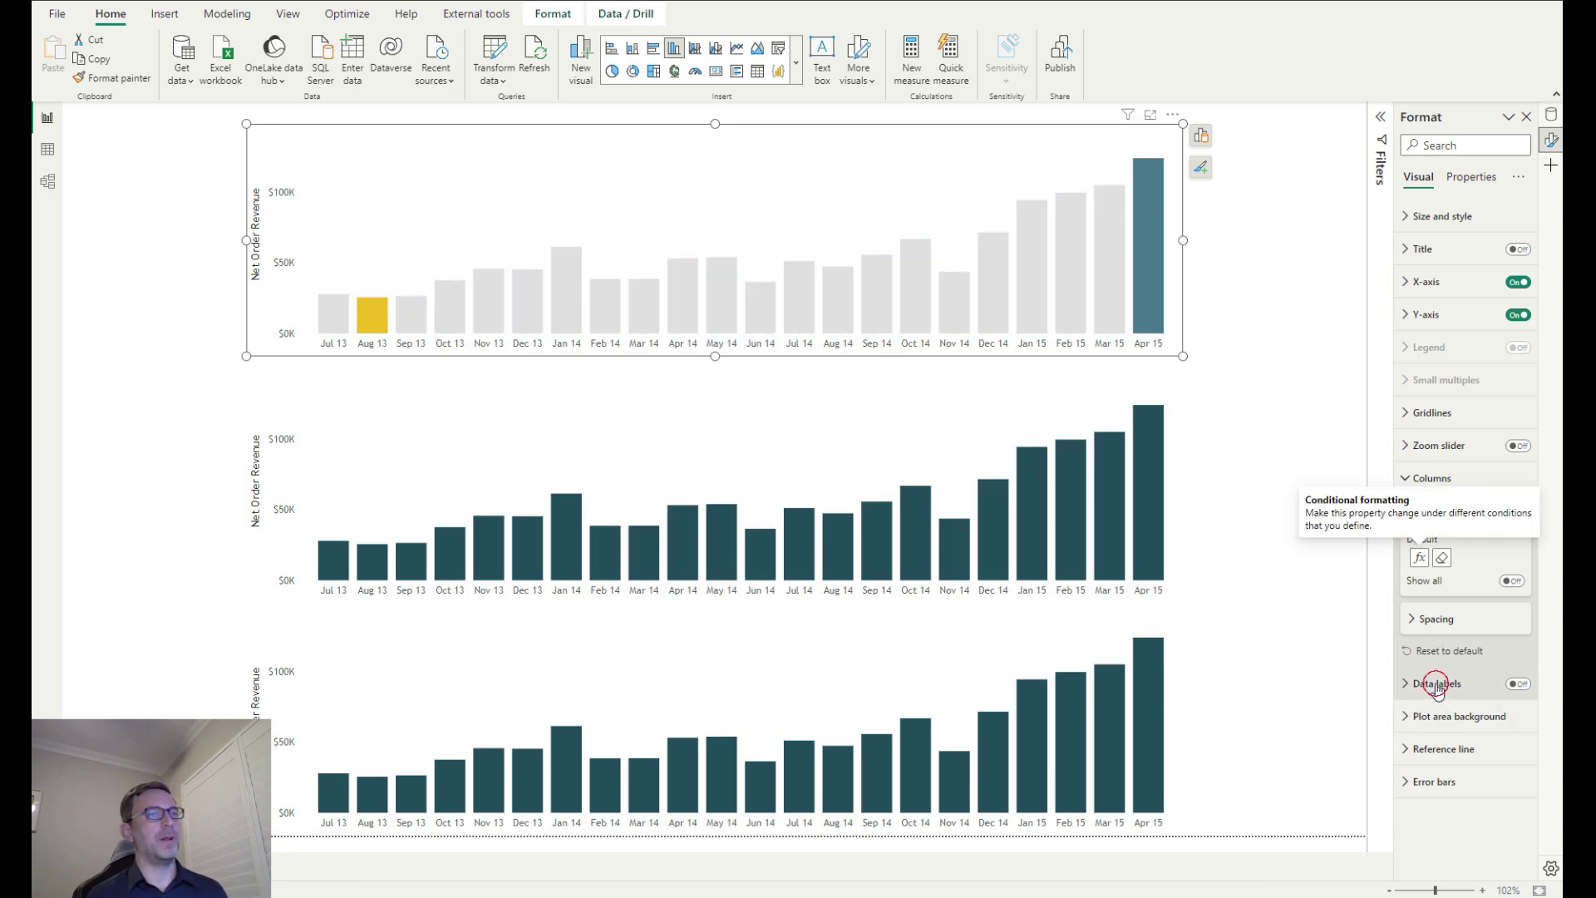
pyautogui.click(1519, 683)
pyautogui.scroll(-3, 1472, 665)
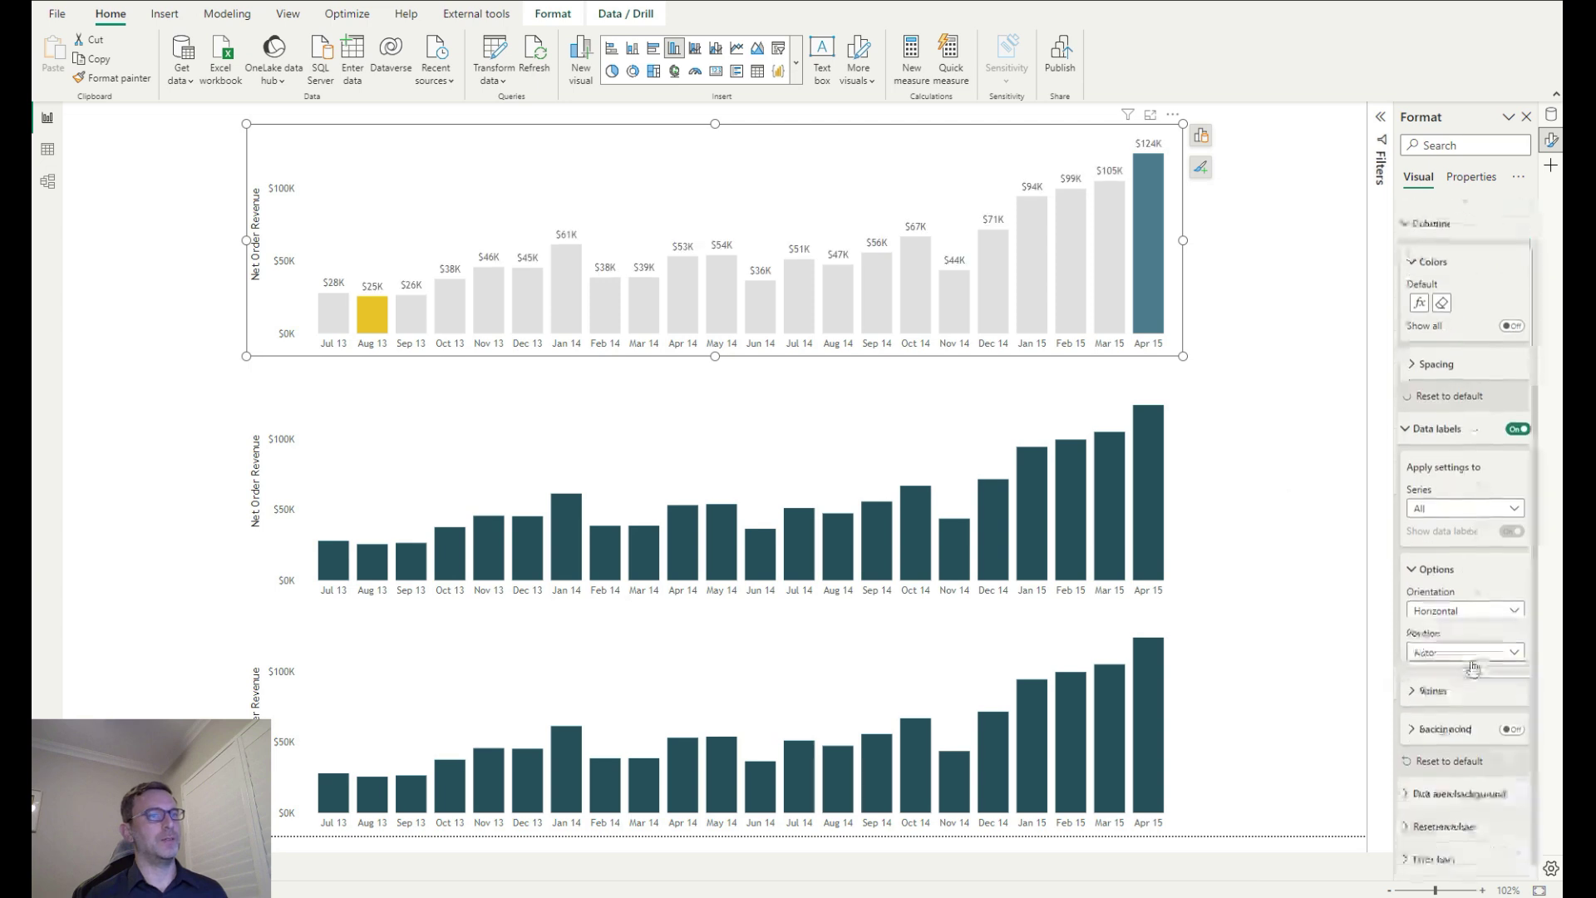
# Colour the top chart's data label values by field value with Min-Max Colour Format Font, and make the labels bold
pyautogui.click(1432, 690)
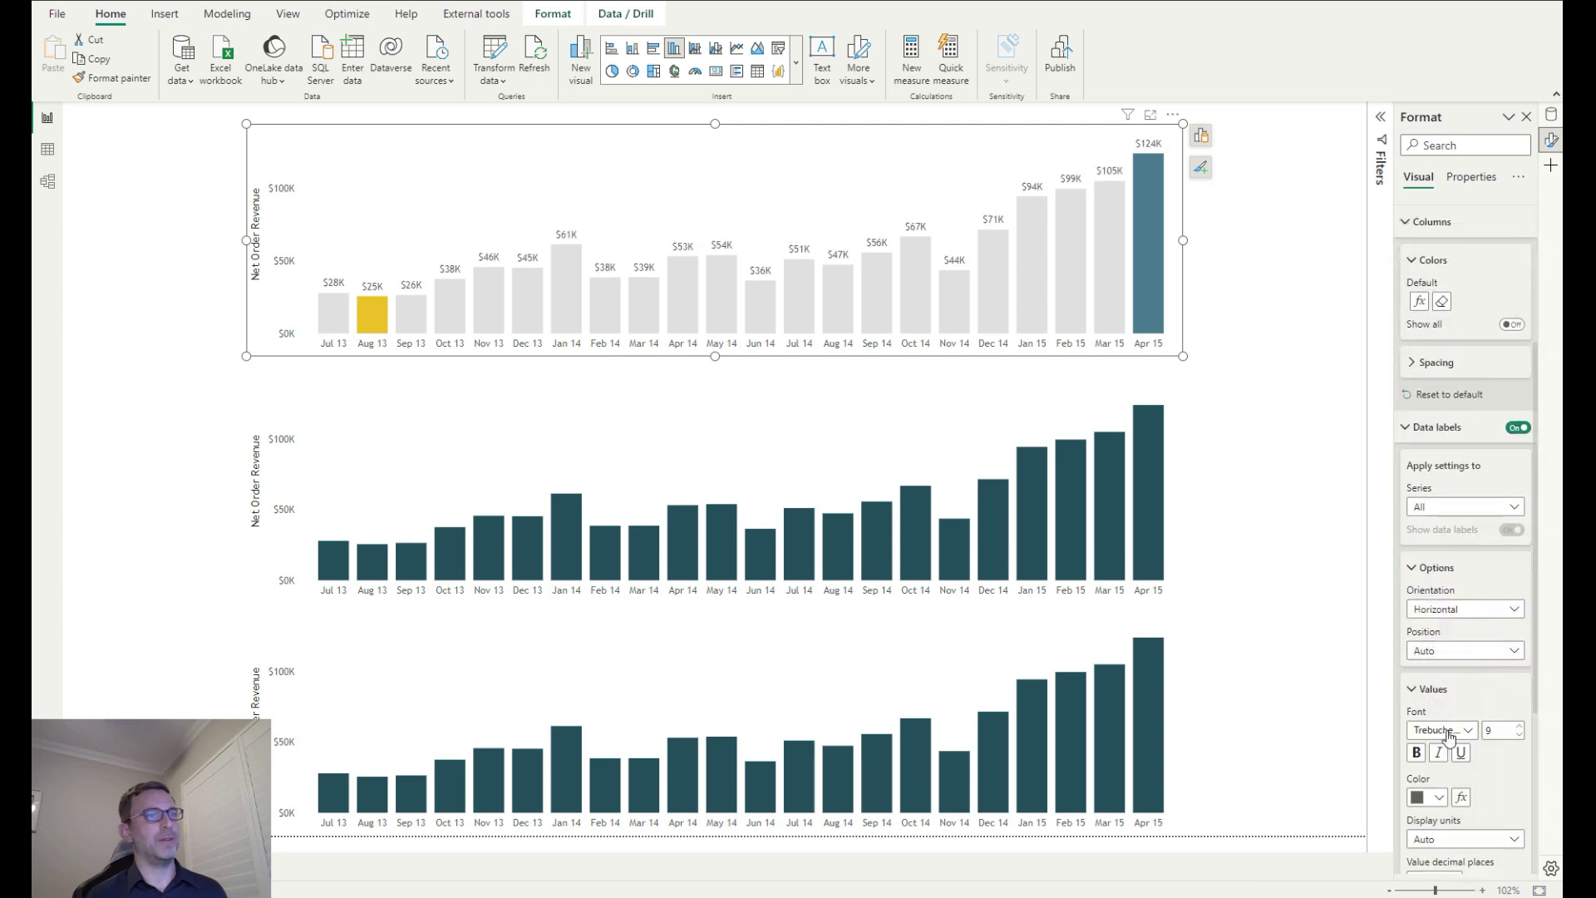
pyautogui.click(1462, 798)
pyautogui.click(574, 259)
pyautogui.click(532, 335)
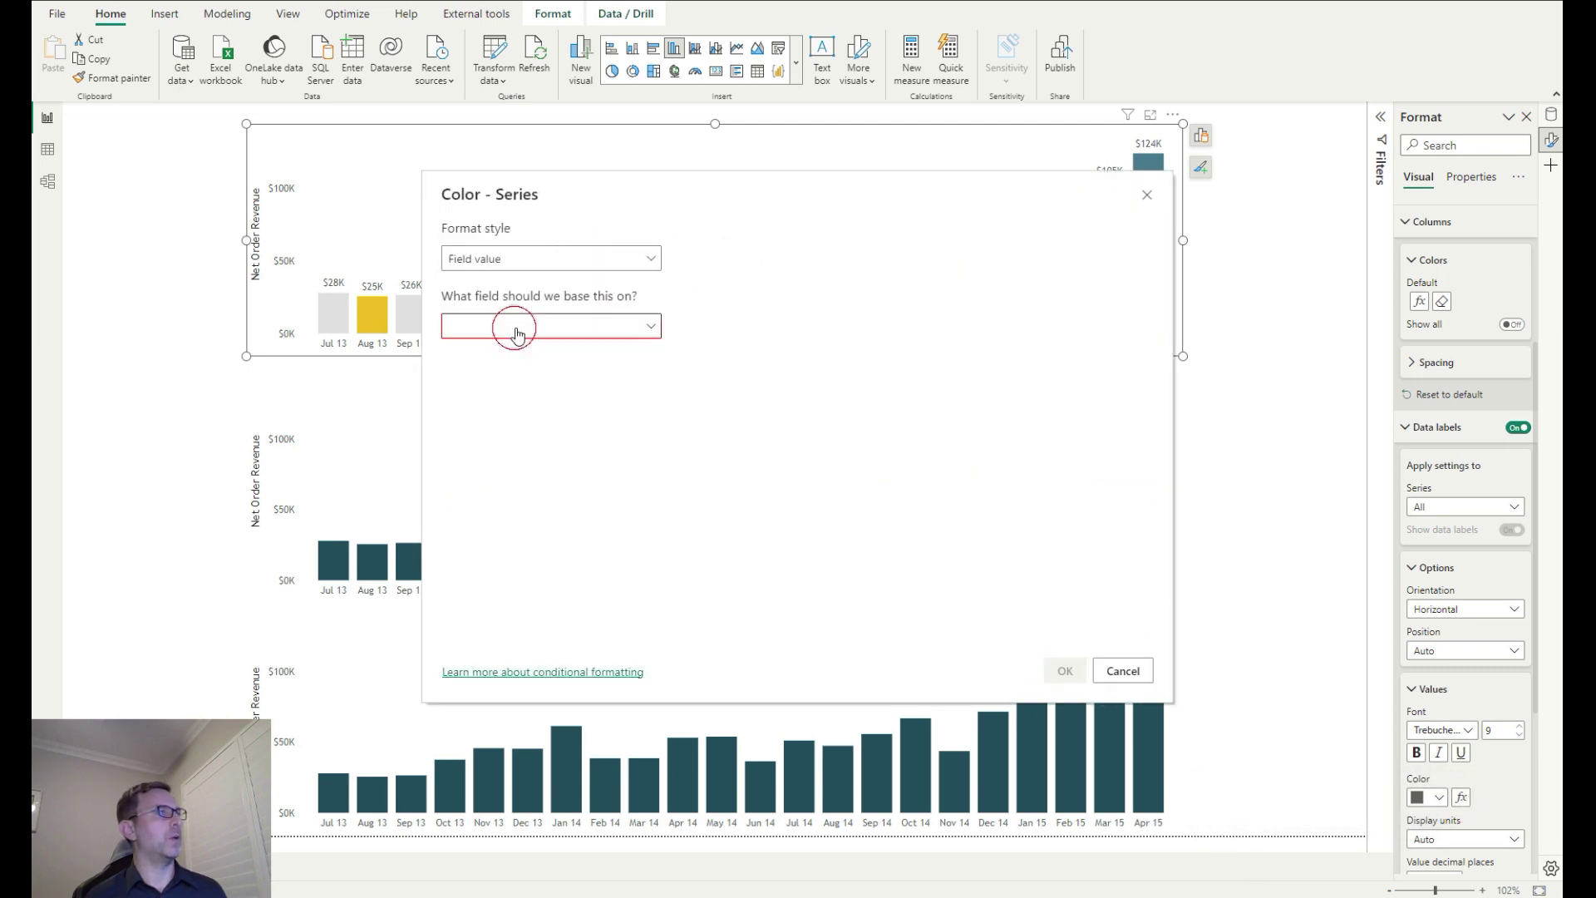
pyautogui.click(529, 324)
pyautogui.write('font')
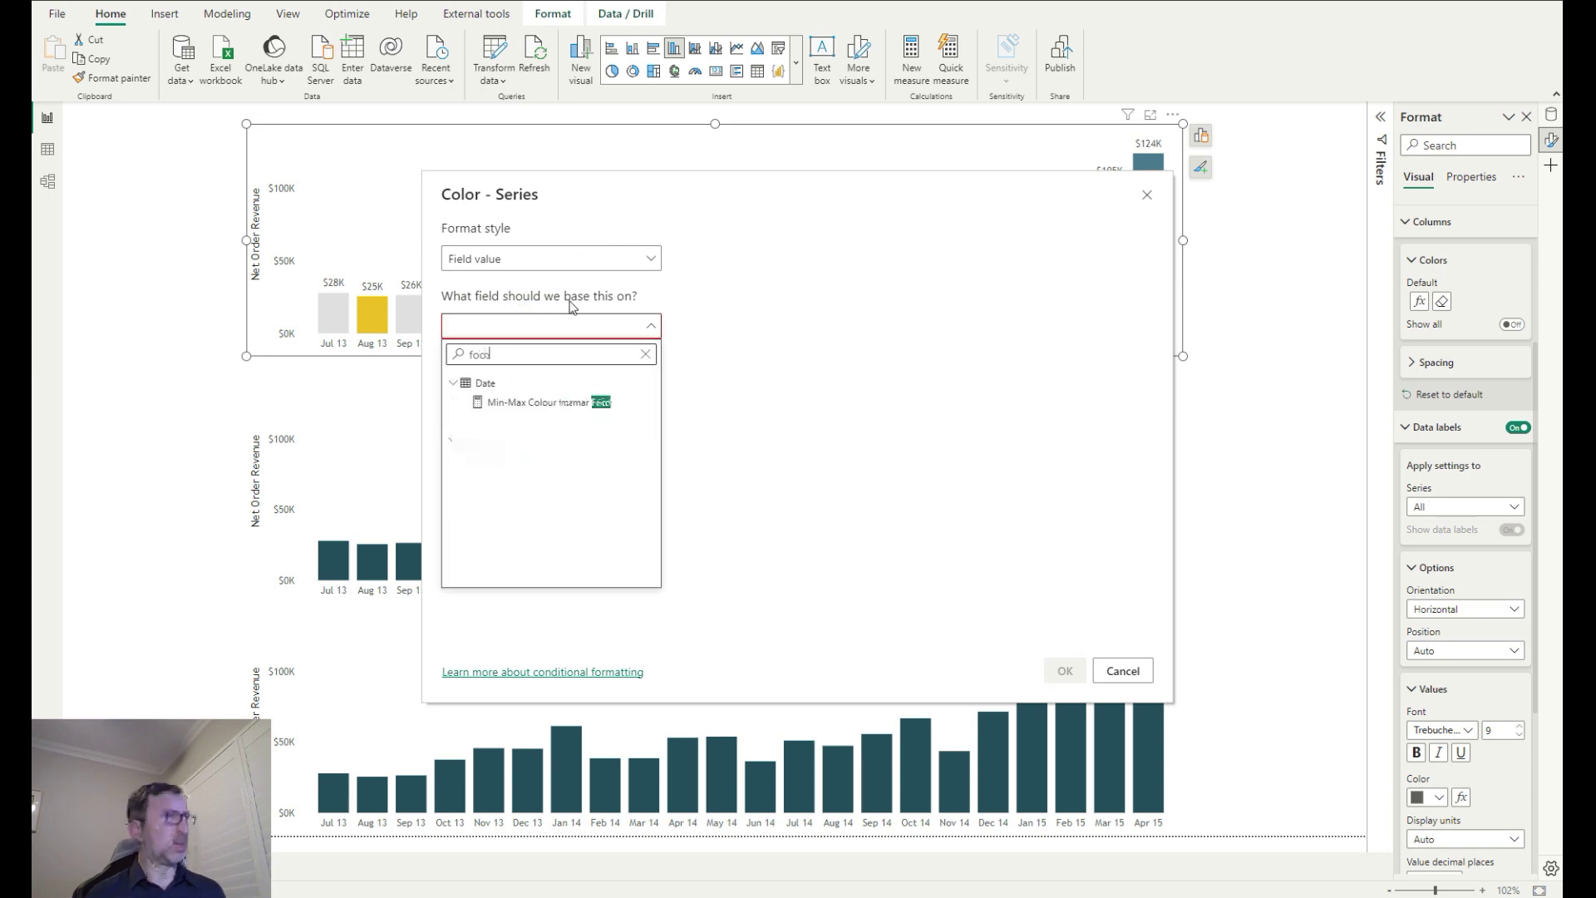
pyautogui.click(594, 403)
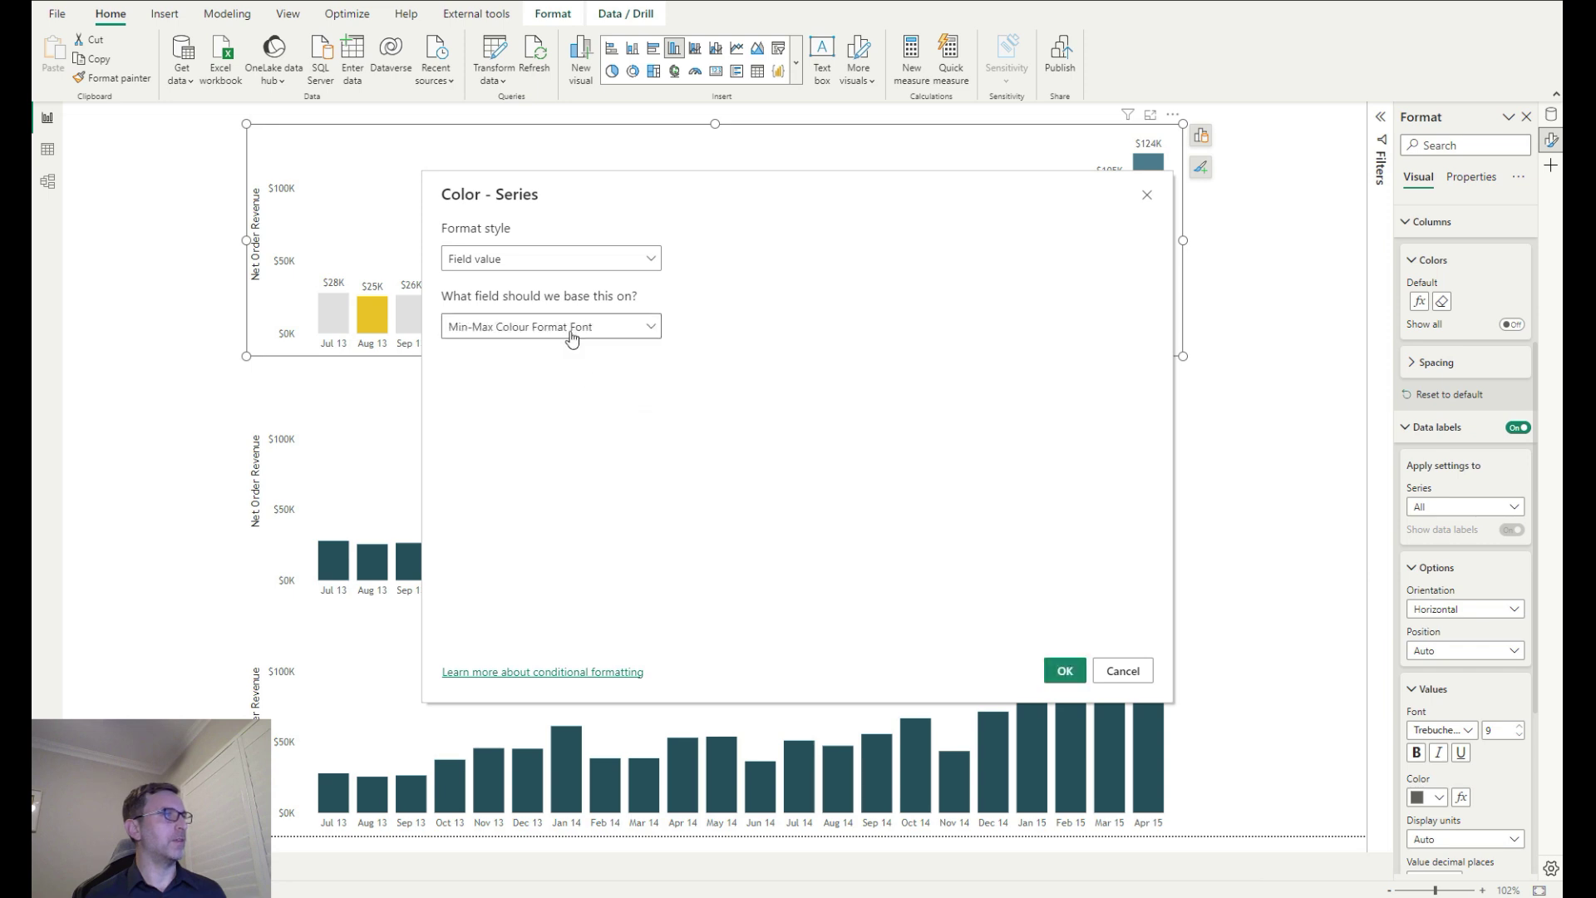
pyautogui.click(1065, 670)
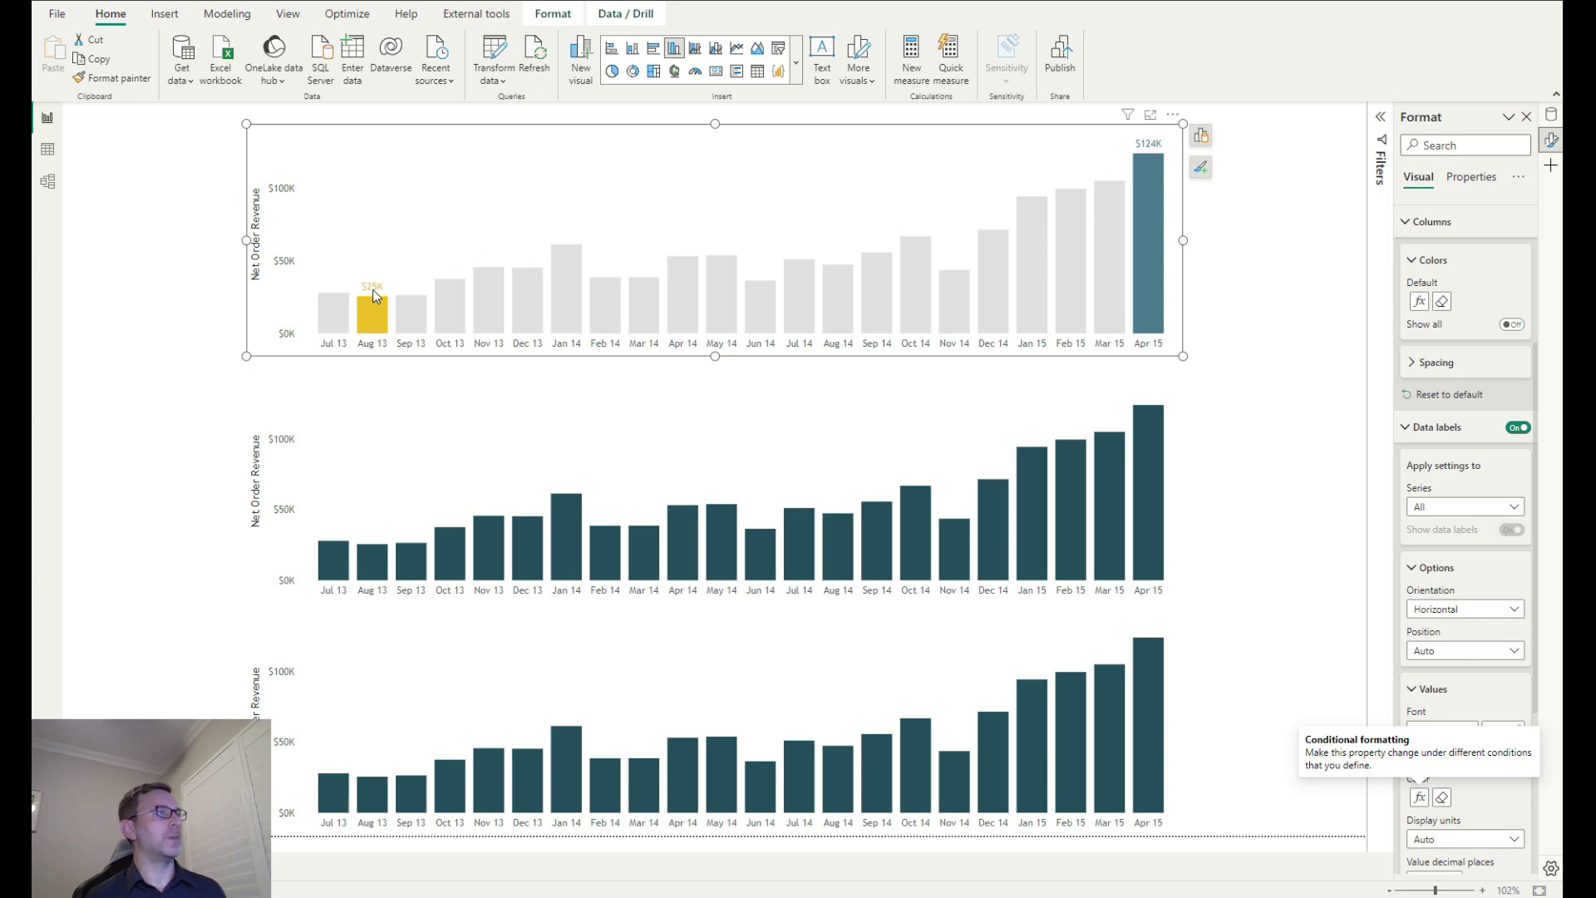
pyautogui.scroll(-3, 1441, 610)
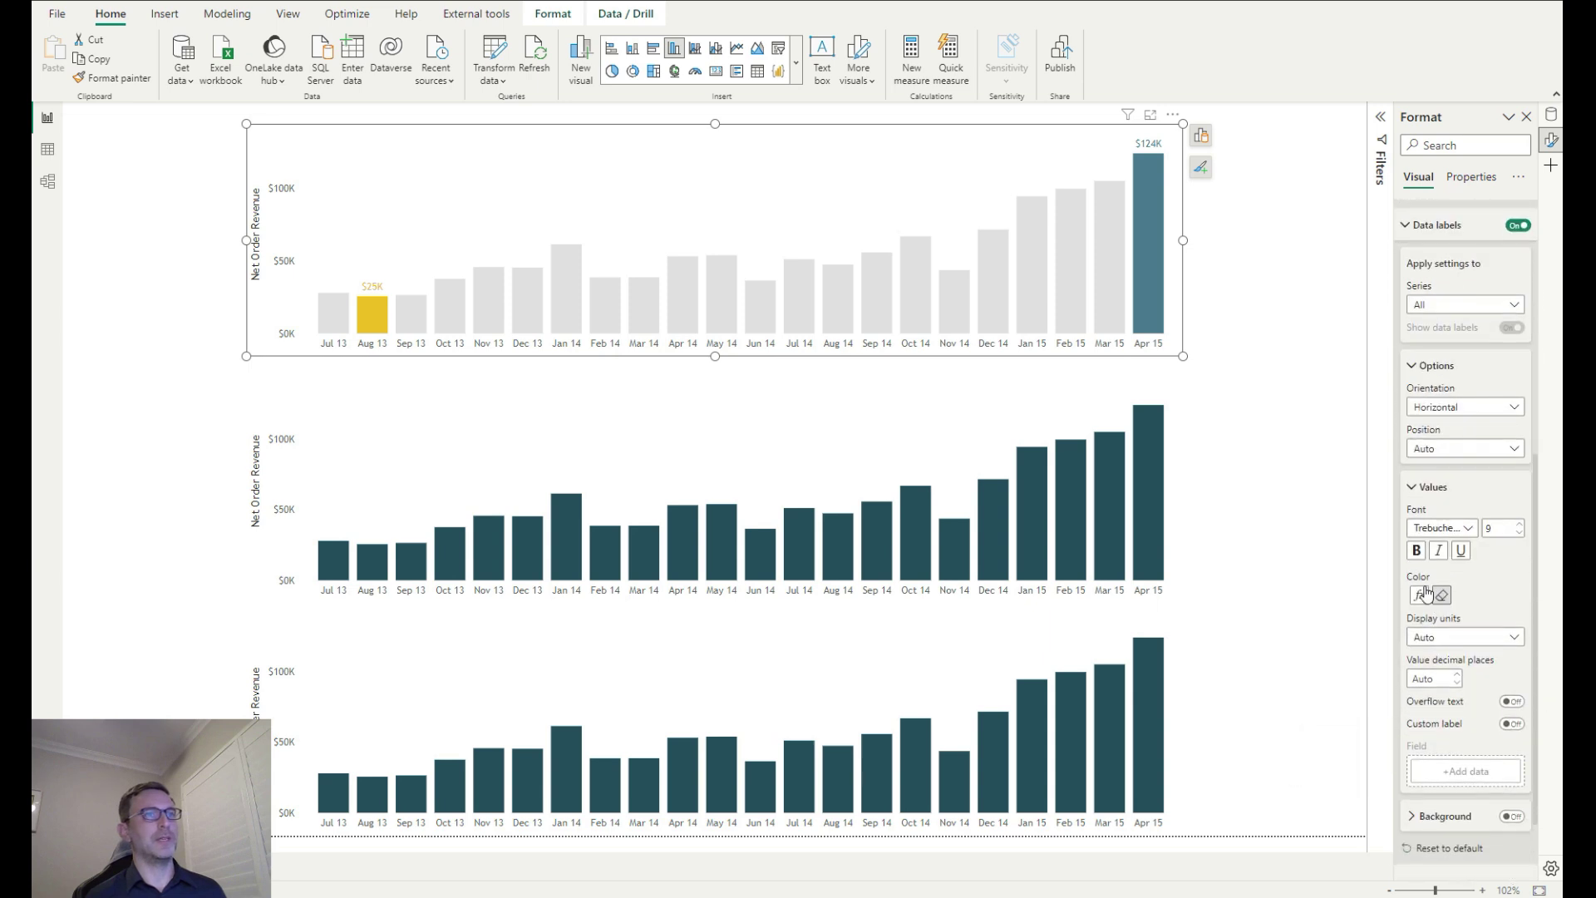
pyautogui.click(1416, 552)
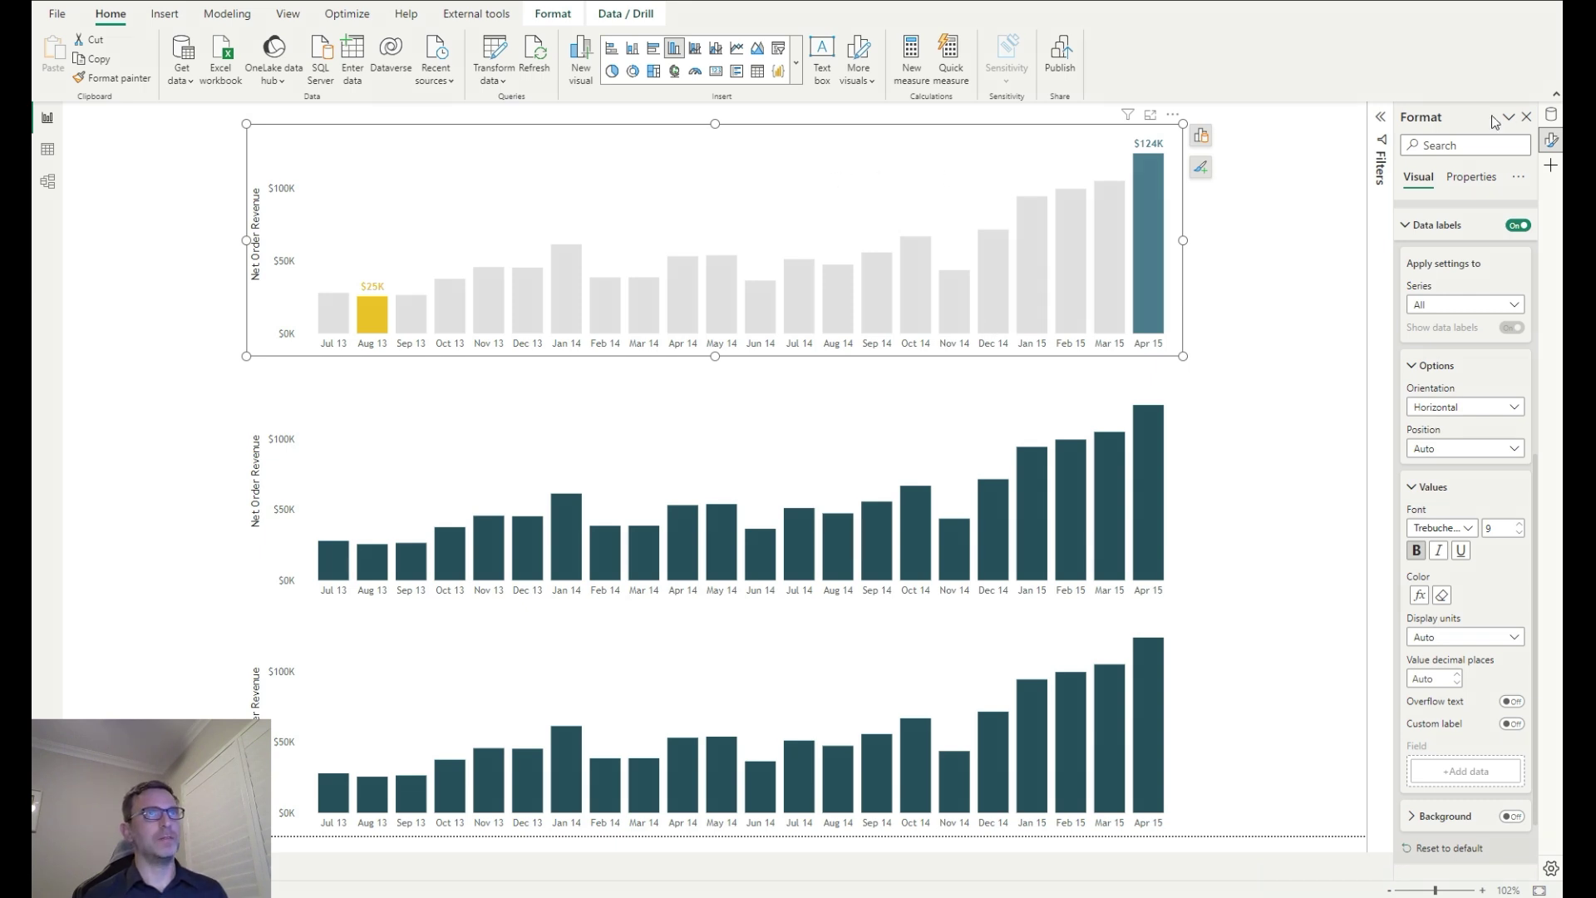
# Create a new measure named "Subtitle - Max-Min" and begin its formula on a second line
pyautogui.click(912, 52)
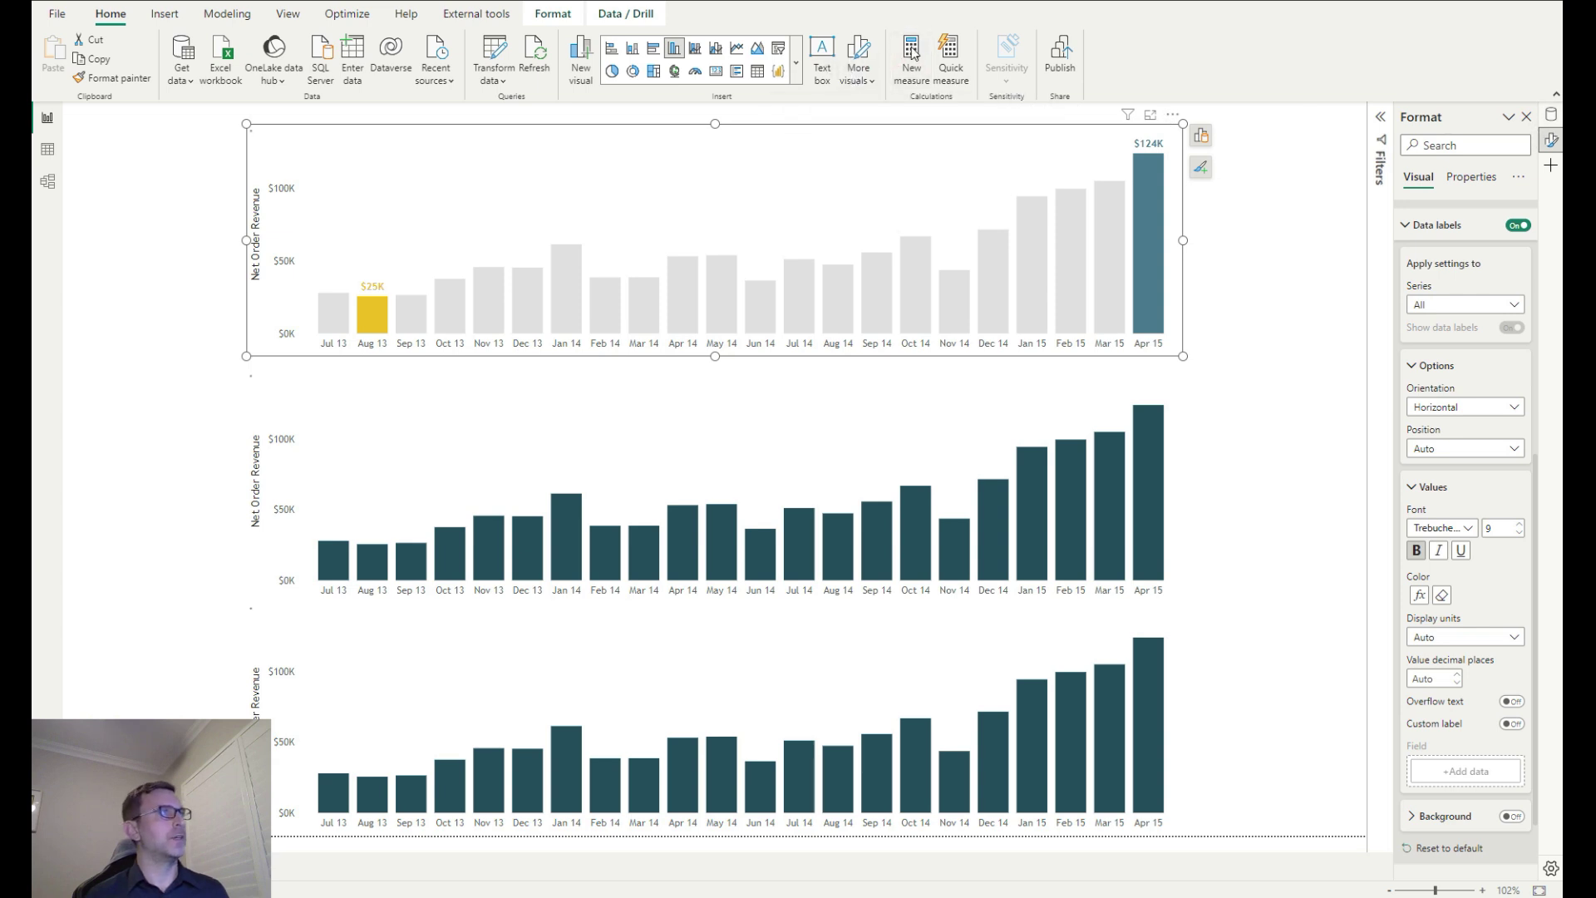
pyautogui.write('Subtitle')
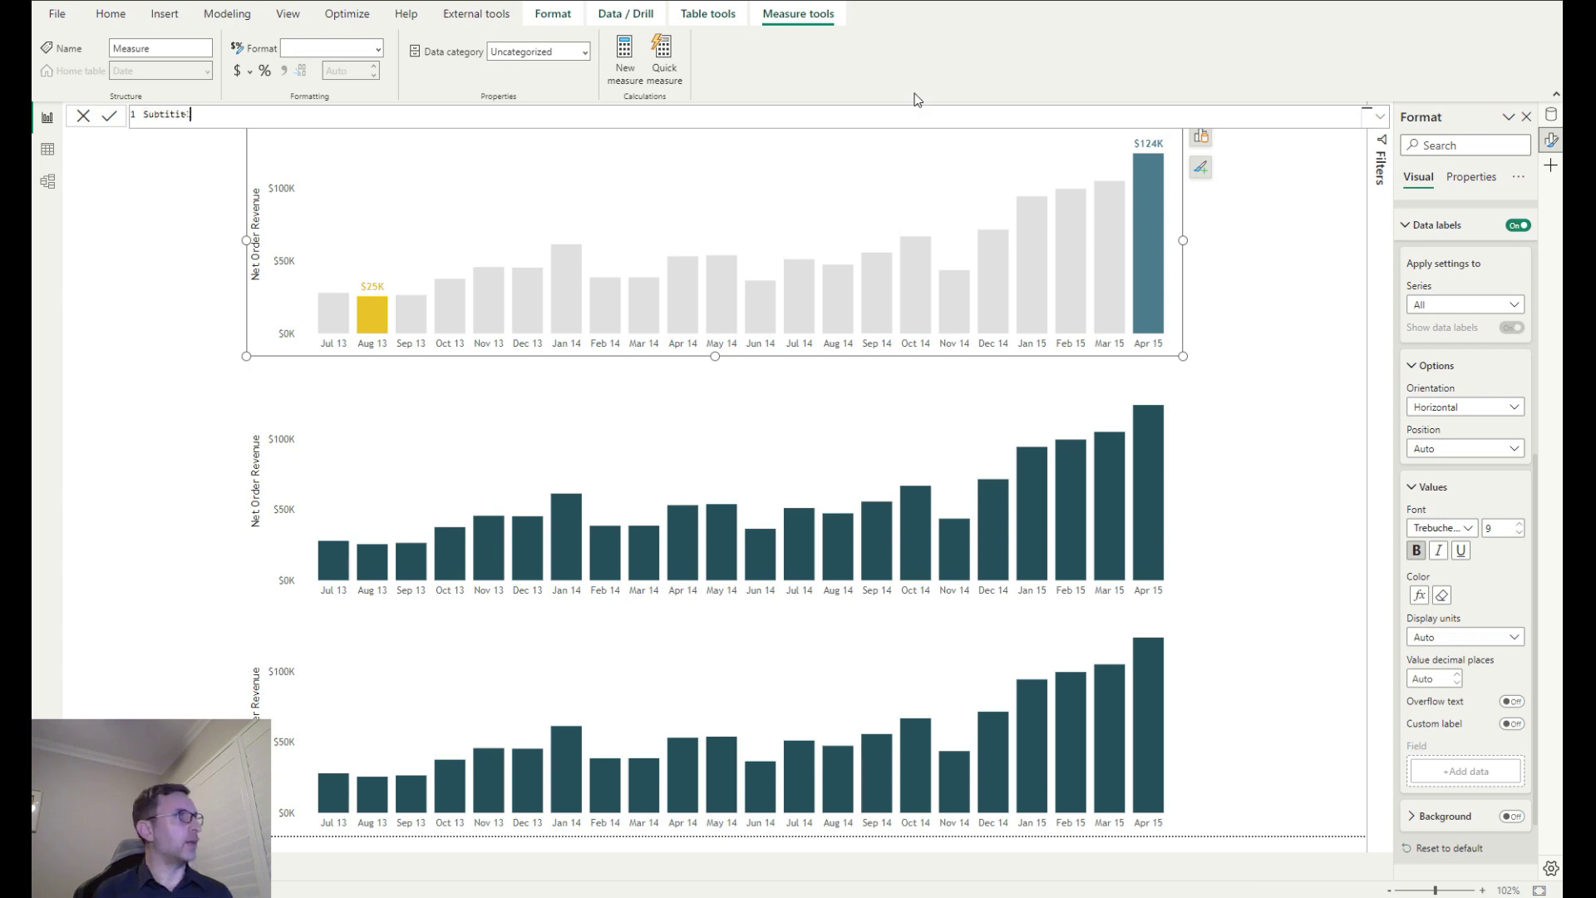
pyautogui.write(' - Max')
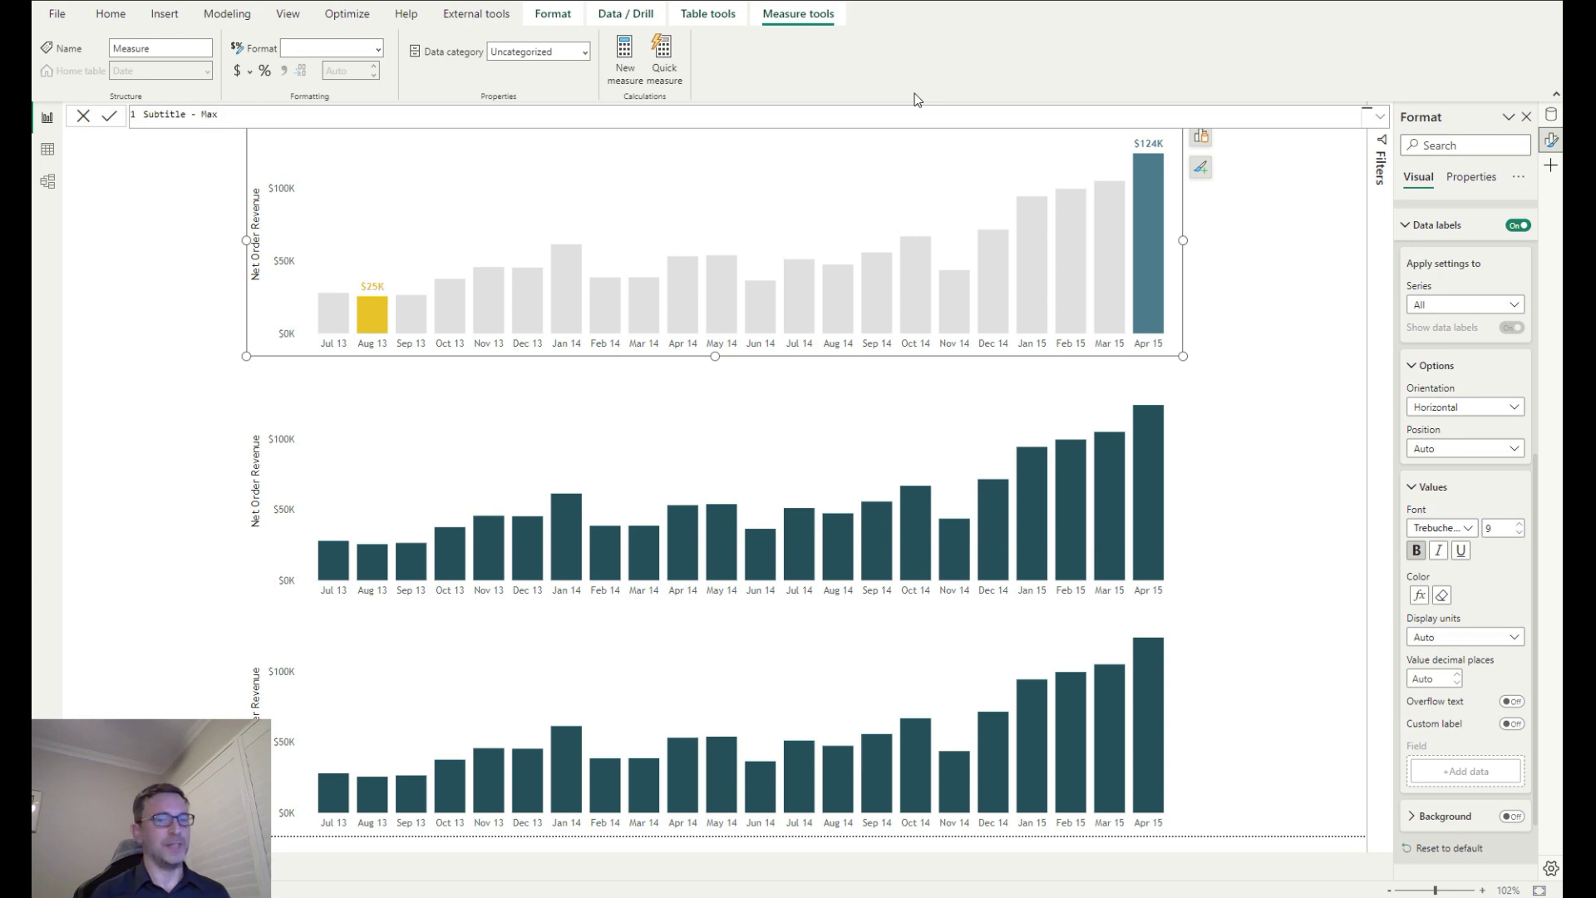
pyautogui.write('-Min')
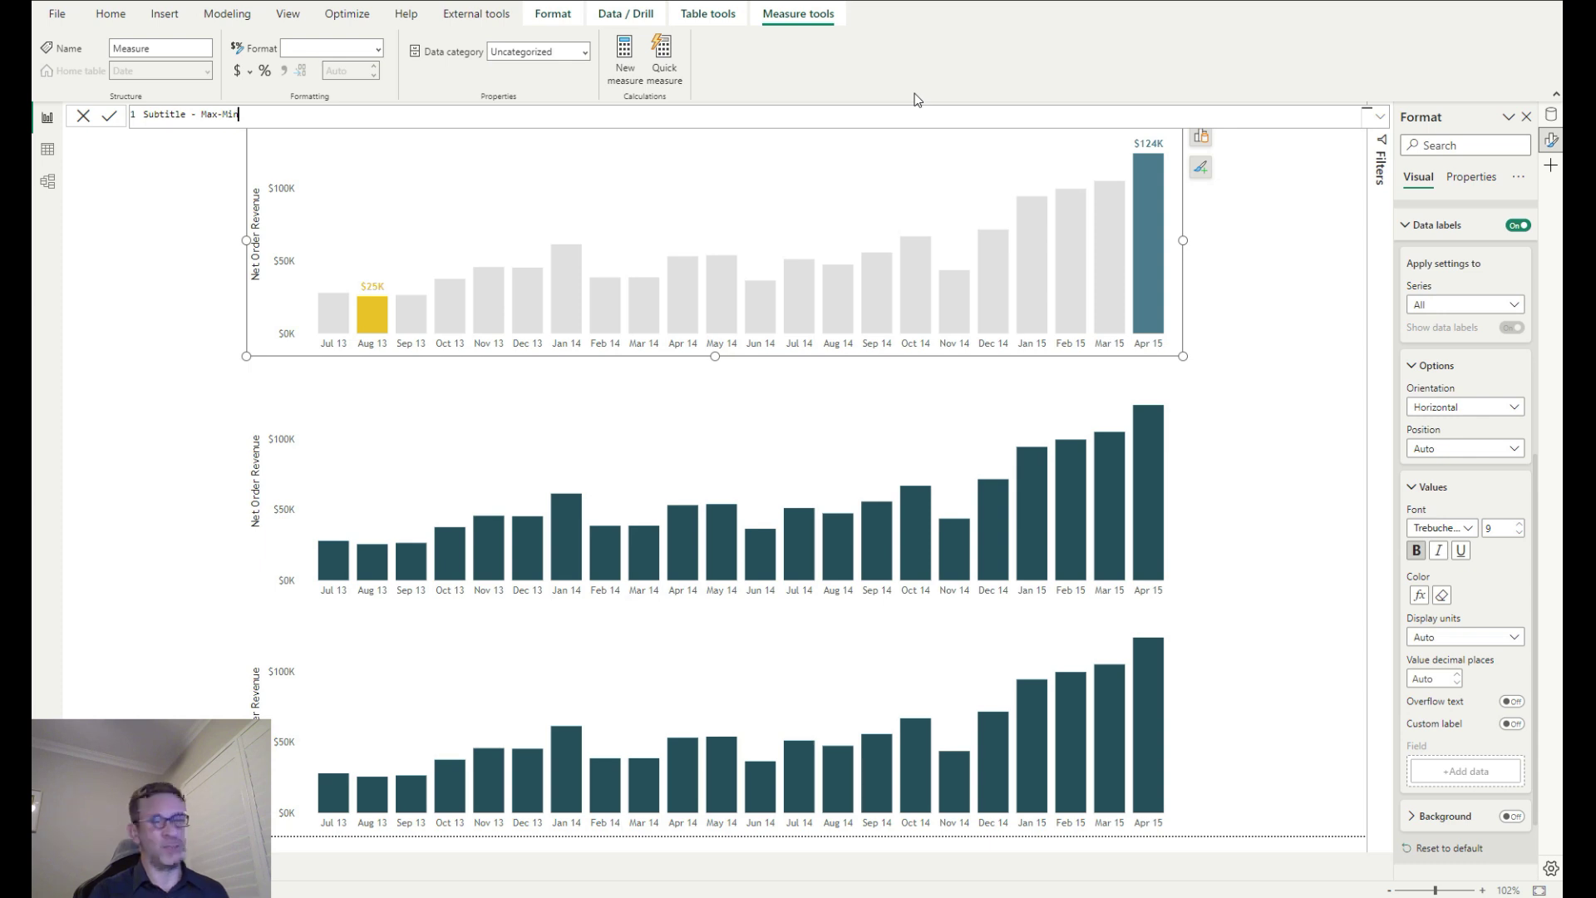
pyautogui.write('=')
pyautogui.hotkey('shift', 'Return')
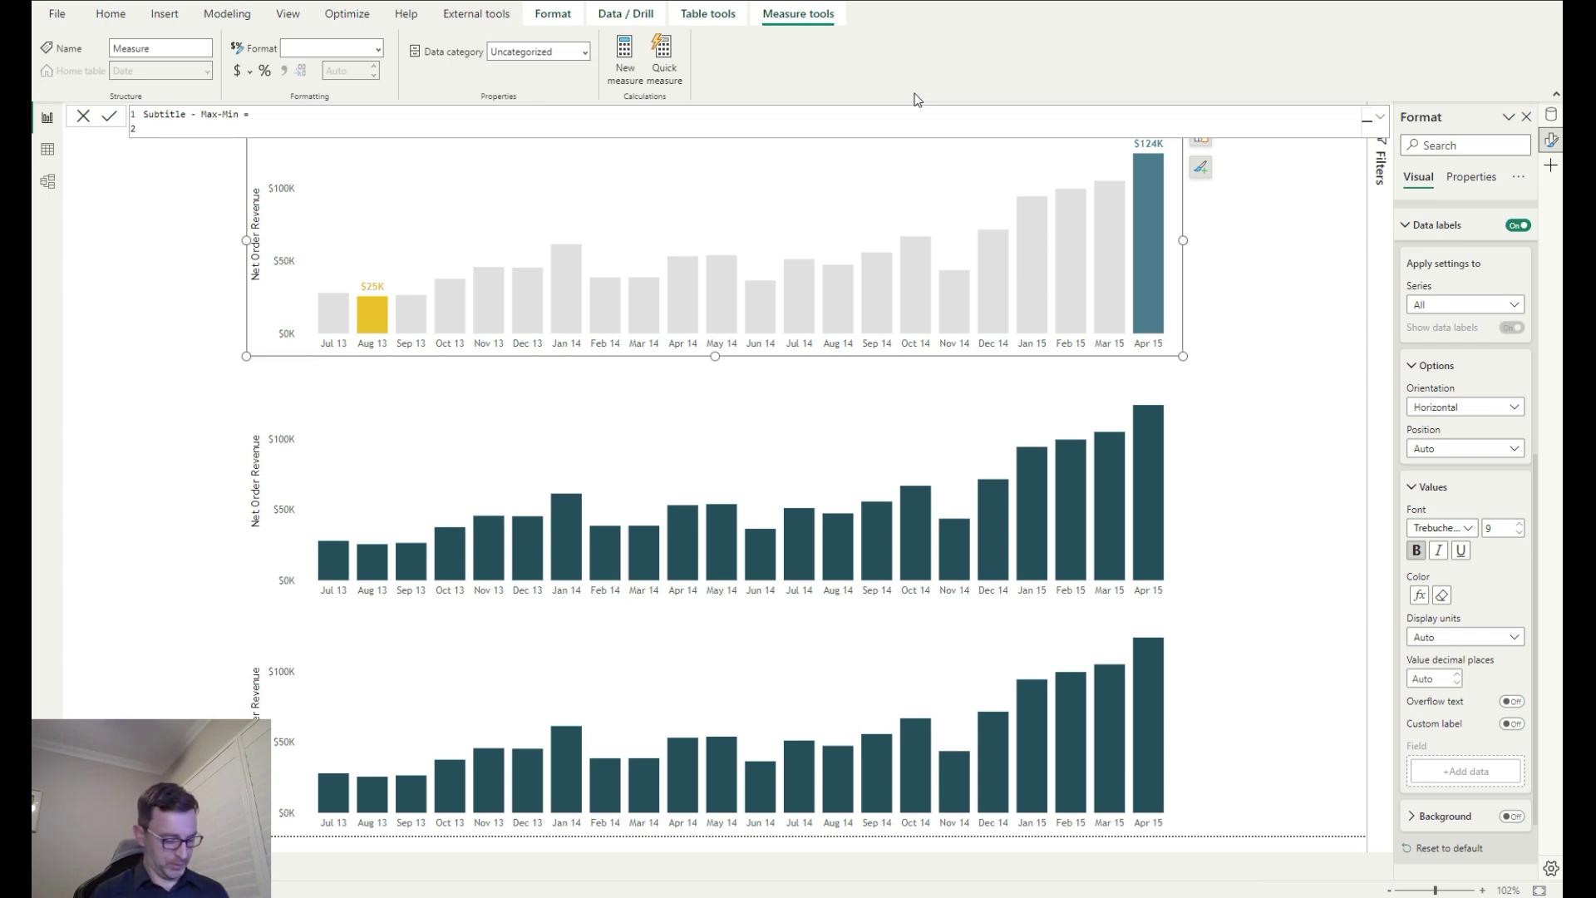
# Declare a variable named MaxRev in the Subtitle - Max-Min measure
pyautogui.write('VAR')
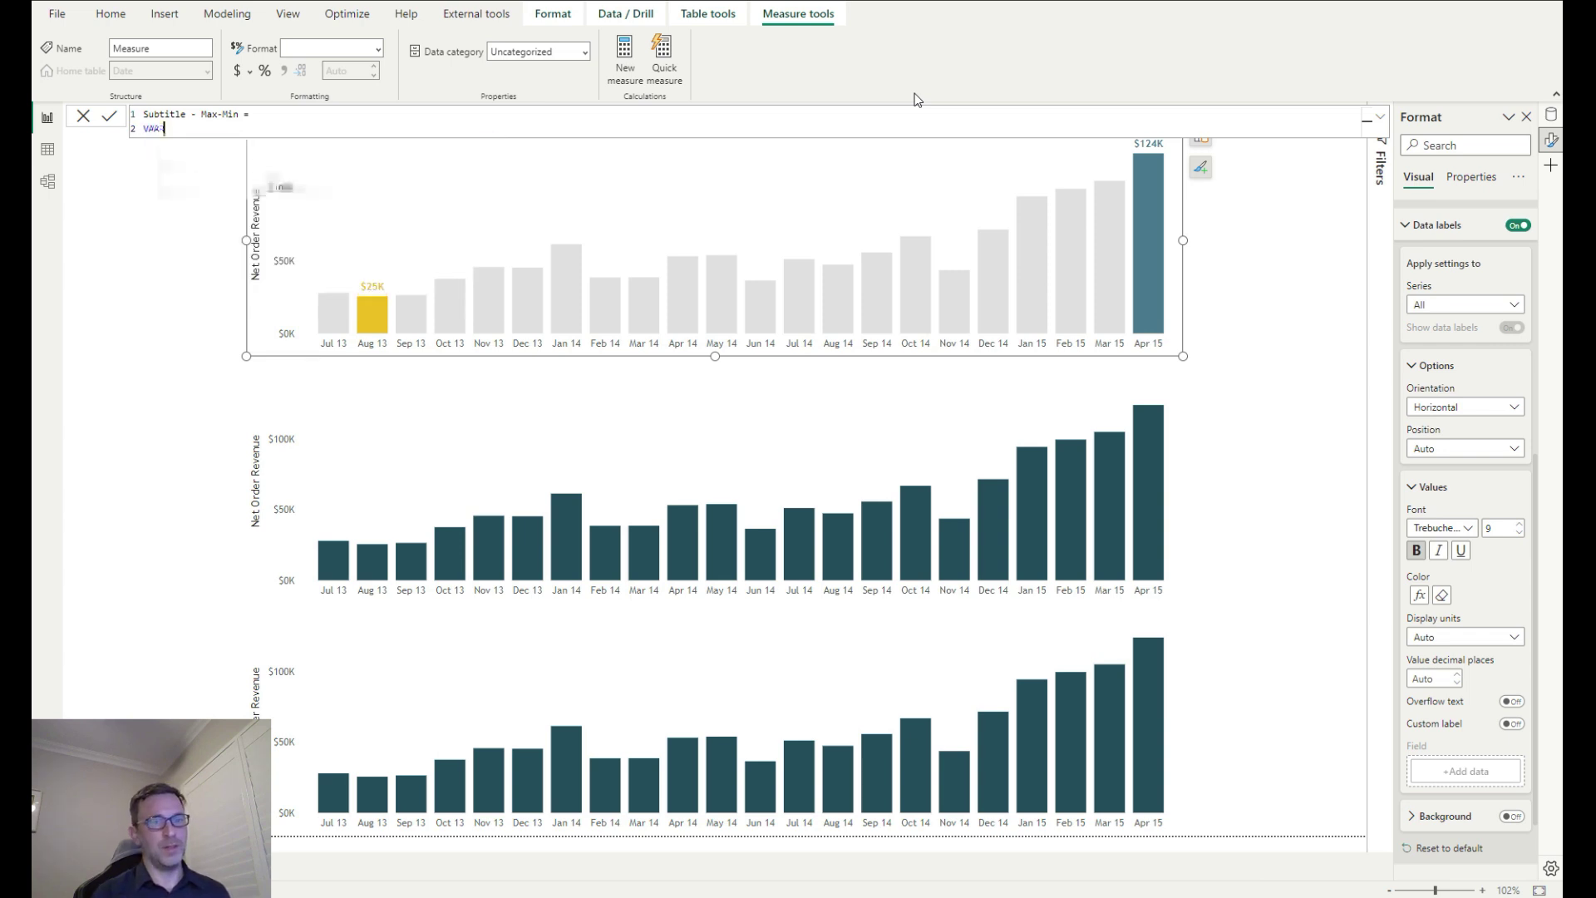
pyautogui.write(' Max')
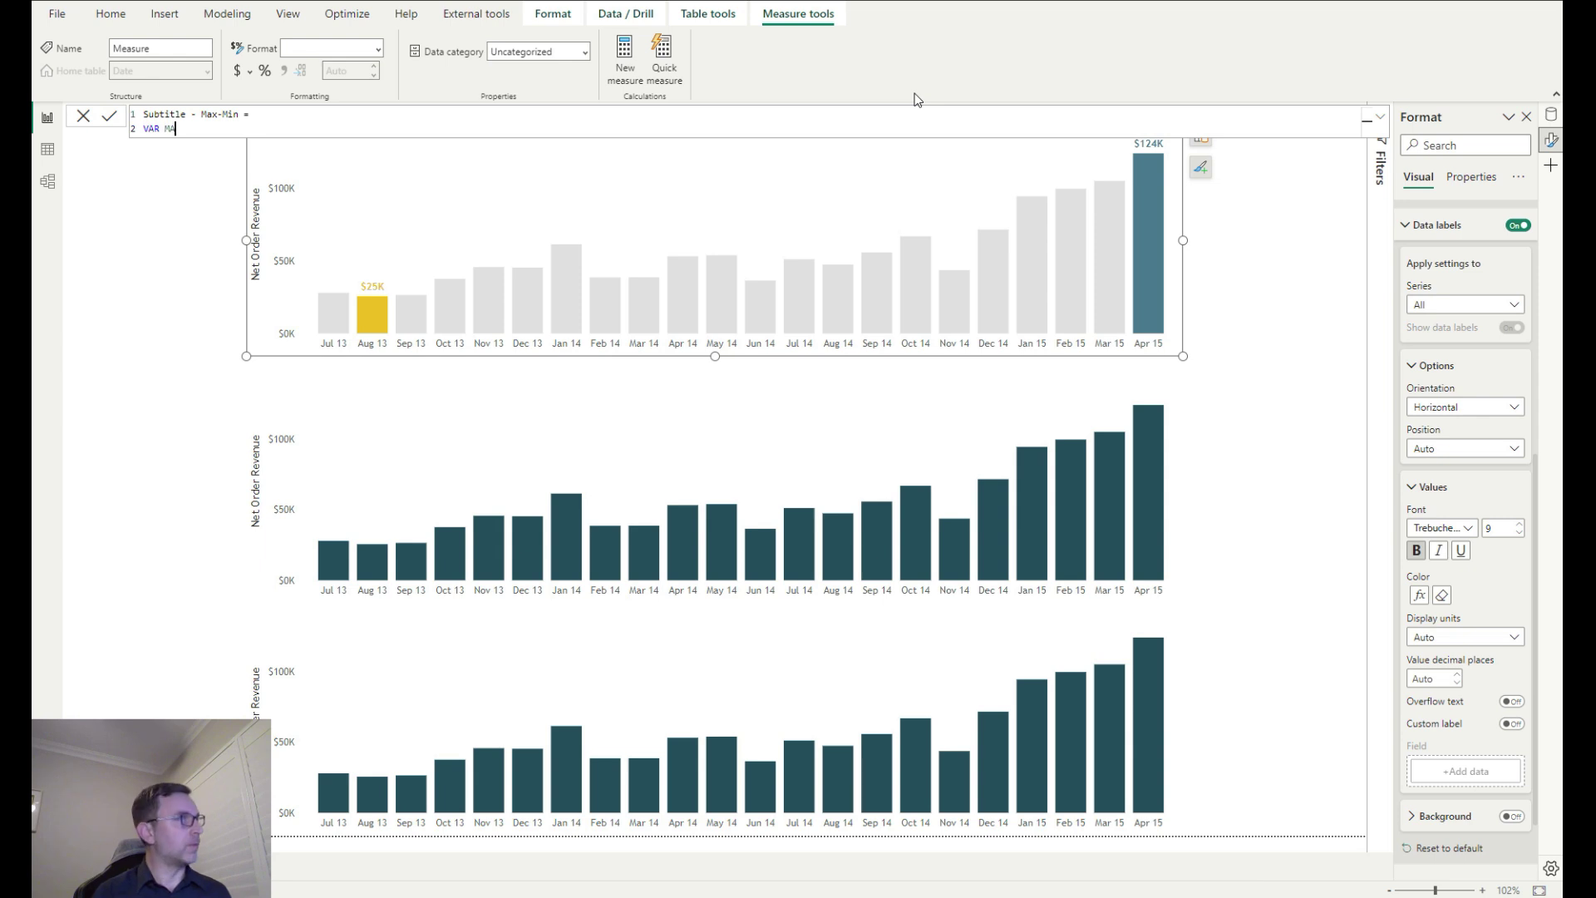
pyautogui.write('Rev')
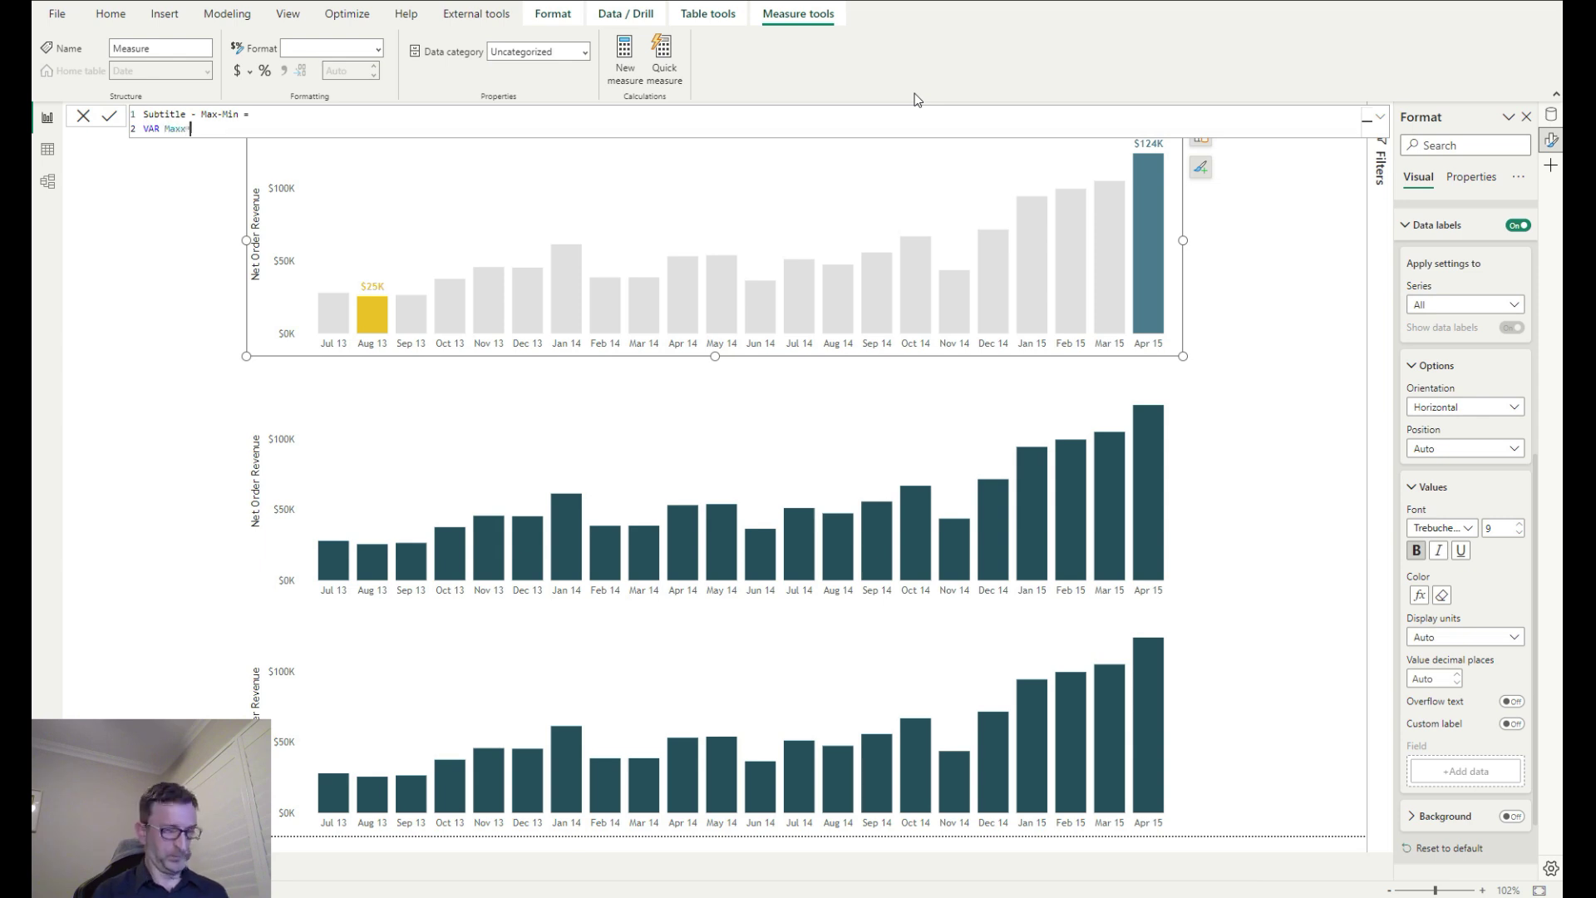
pyautogui.write(' =')
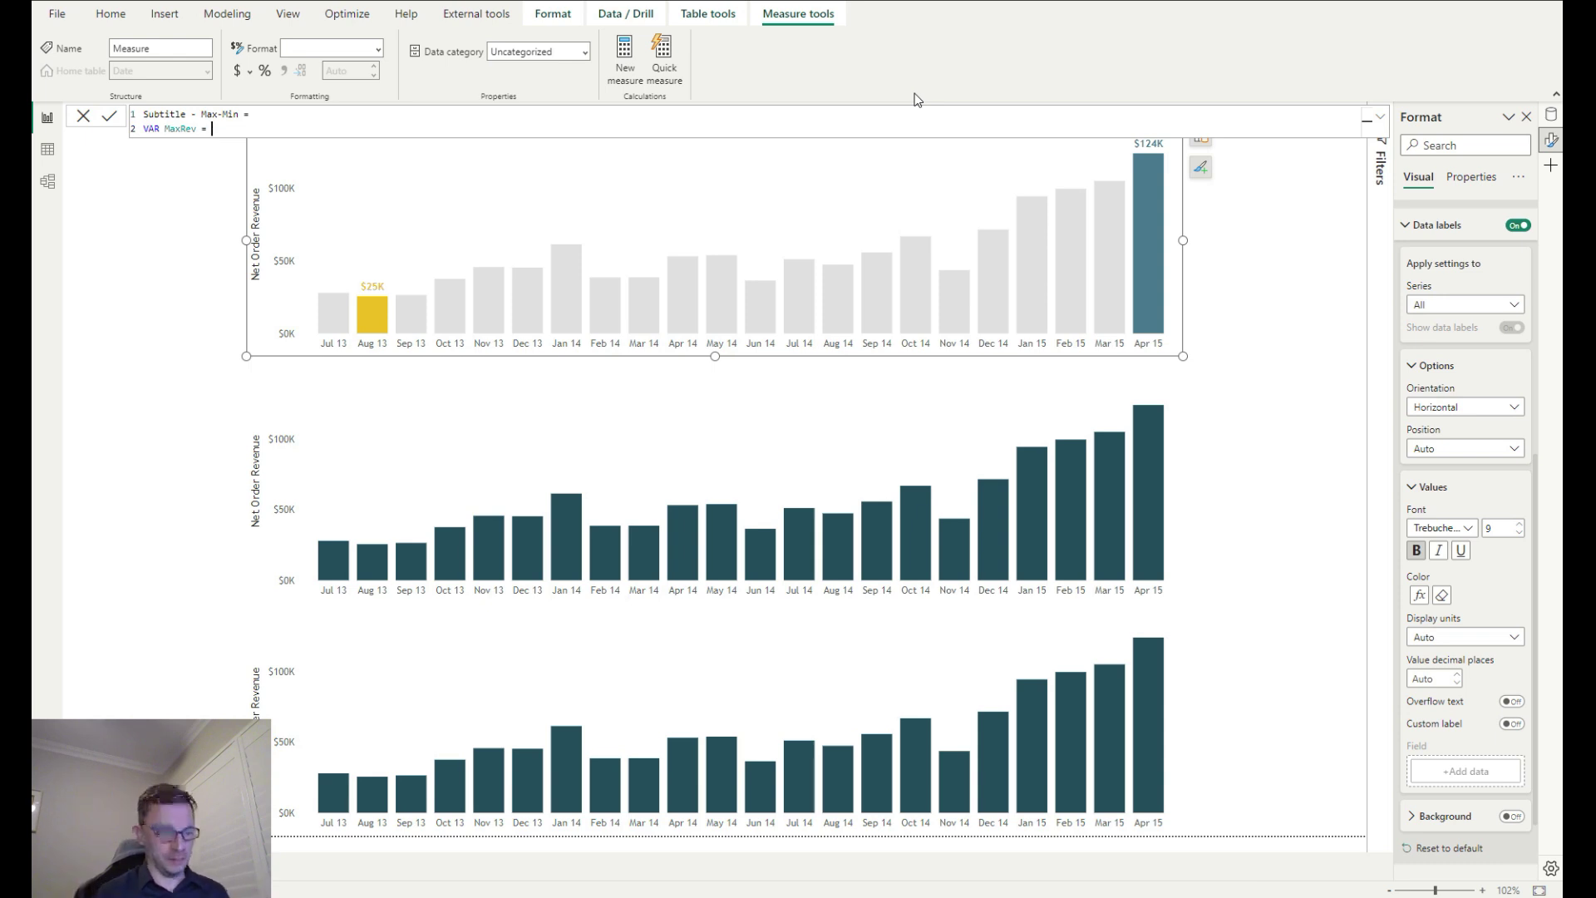
# Define MaxRev as MAXX(ALLSELECTED('Date'[End of Month]), [Net Order Revenue])
pyautogui.write('MAXX')
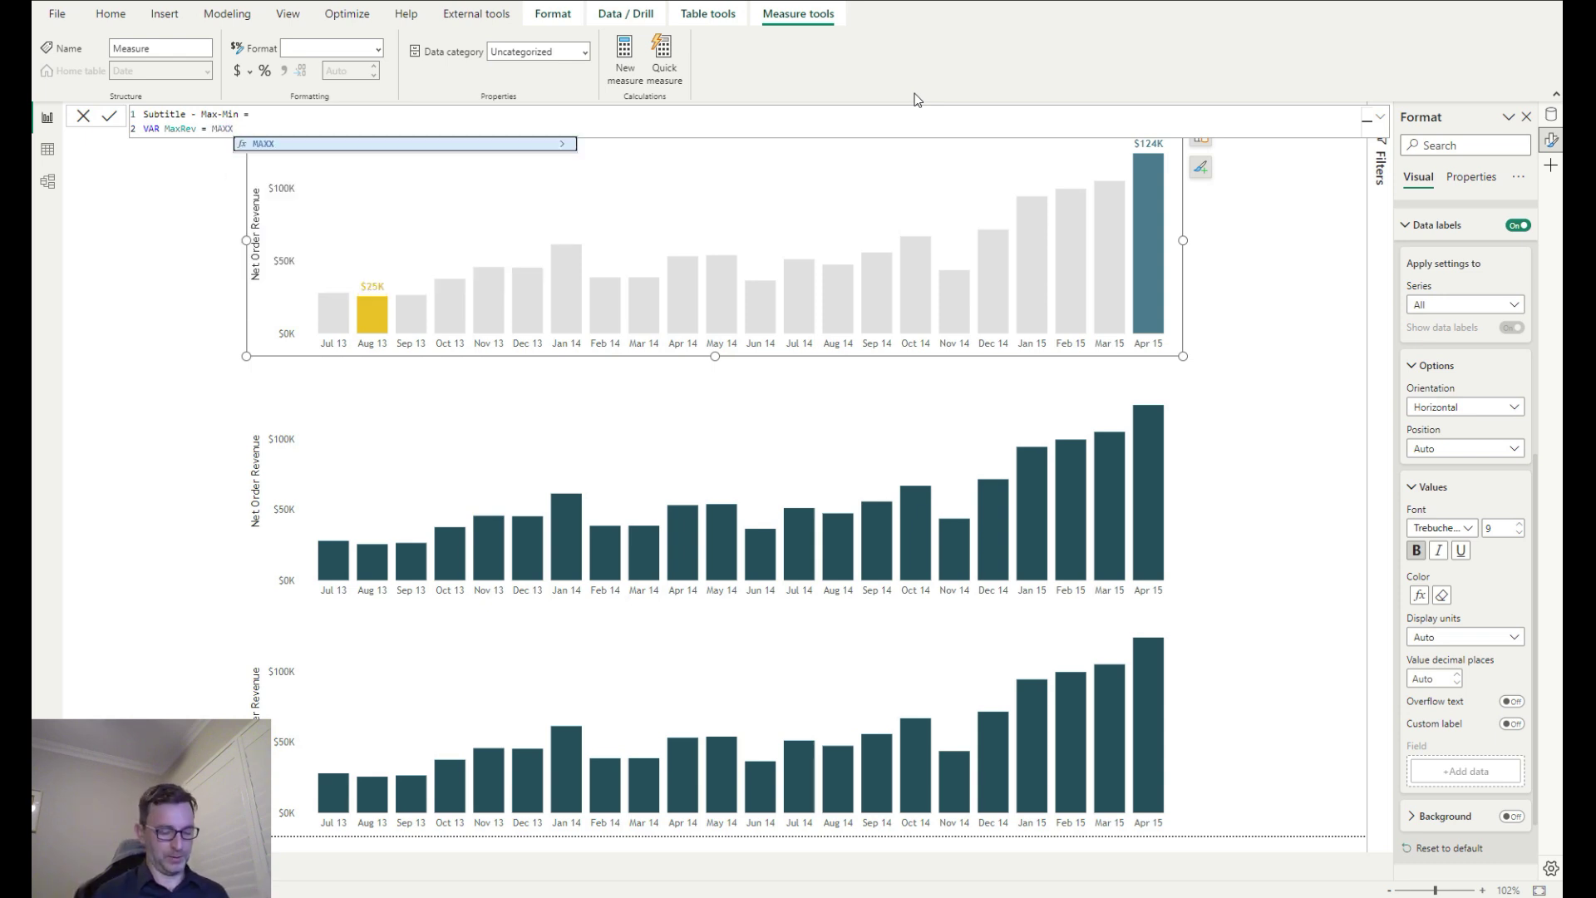
pyautogui.write('(ALL')
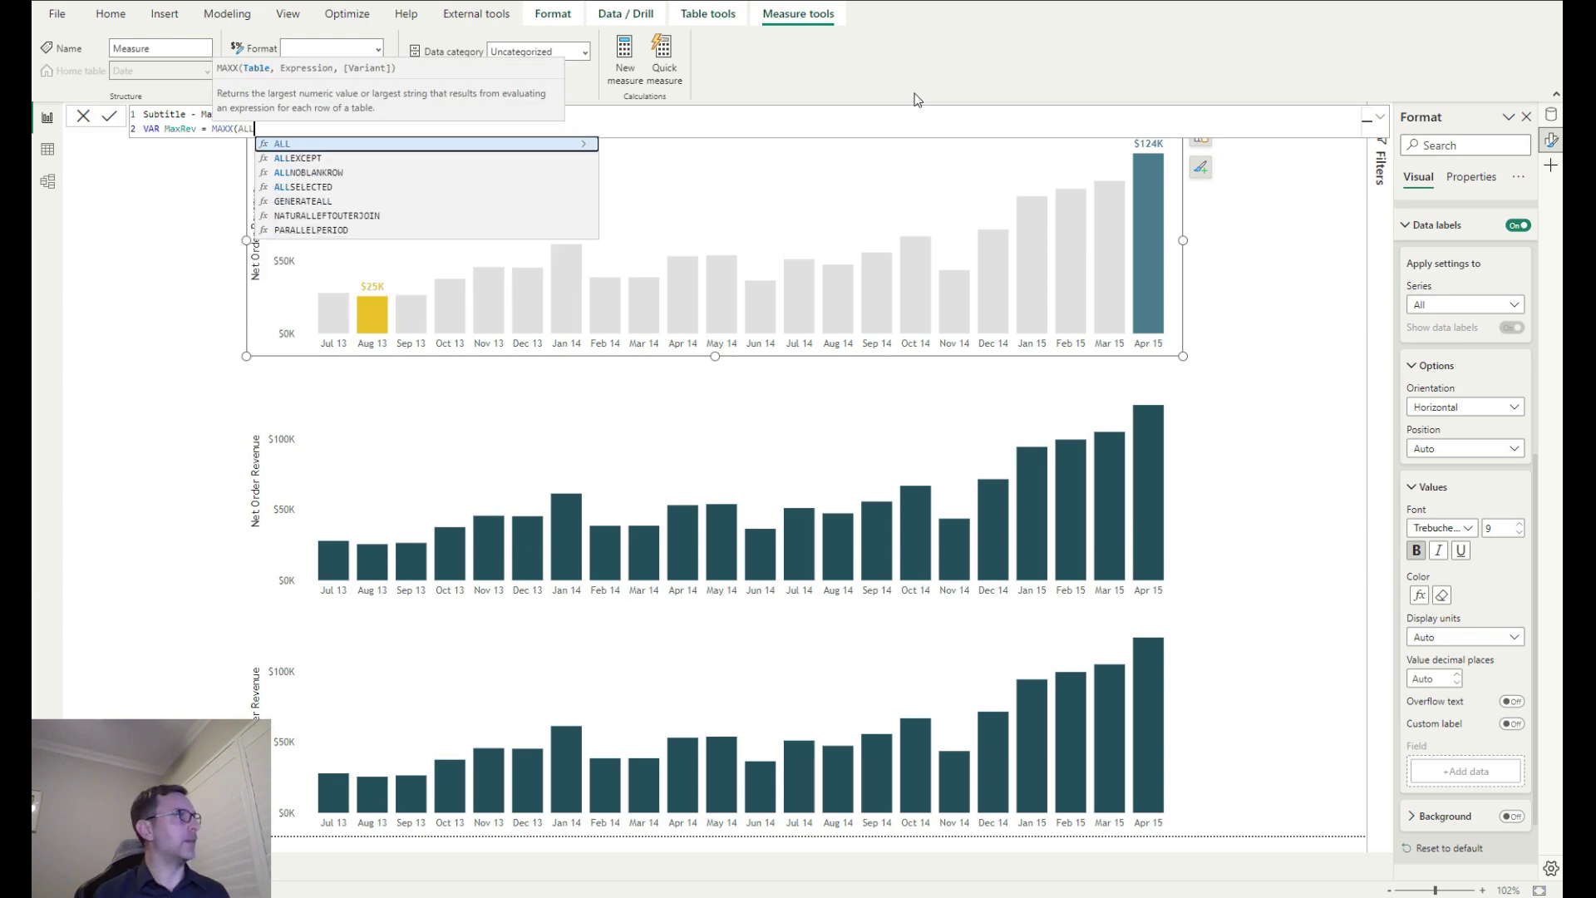
pyautogui.press('Down')
pyautogui.press('Down')
pyautogui.press('Down')
pyautogui.press('Tab')
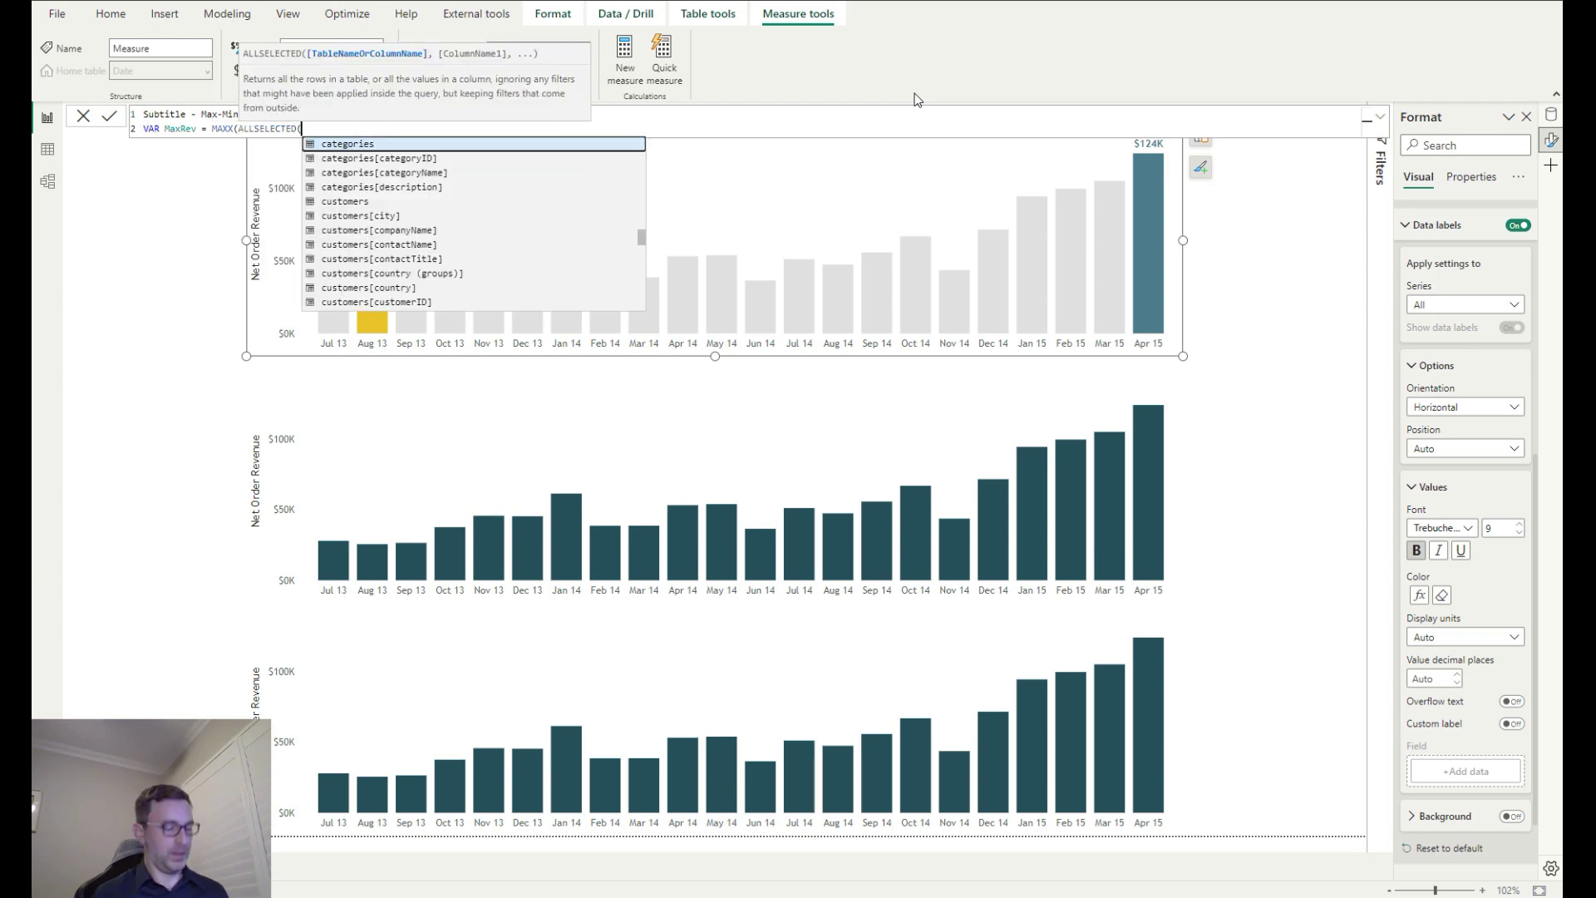
pyautogui.write('End')
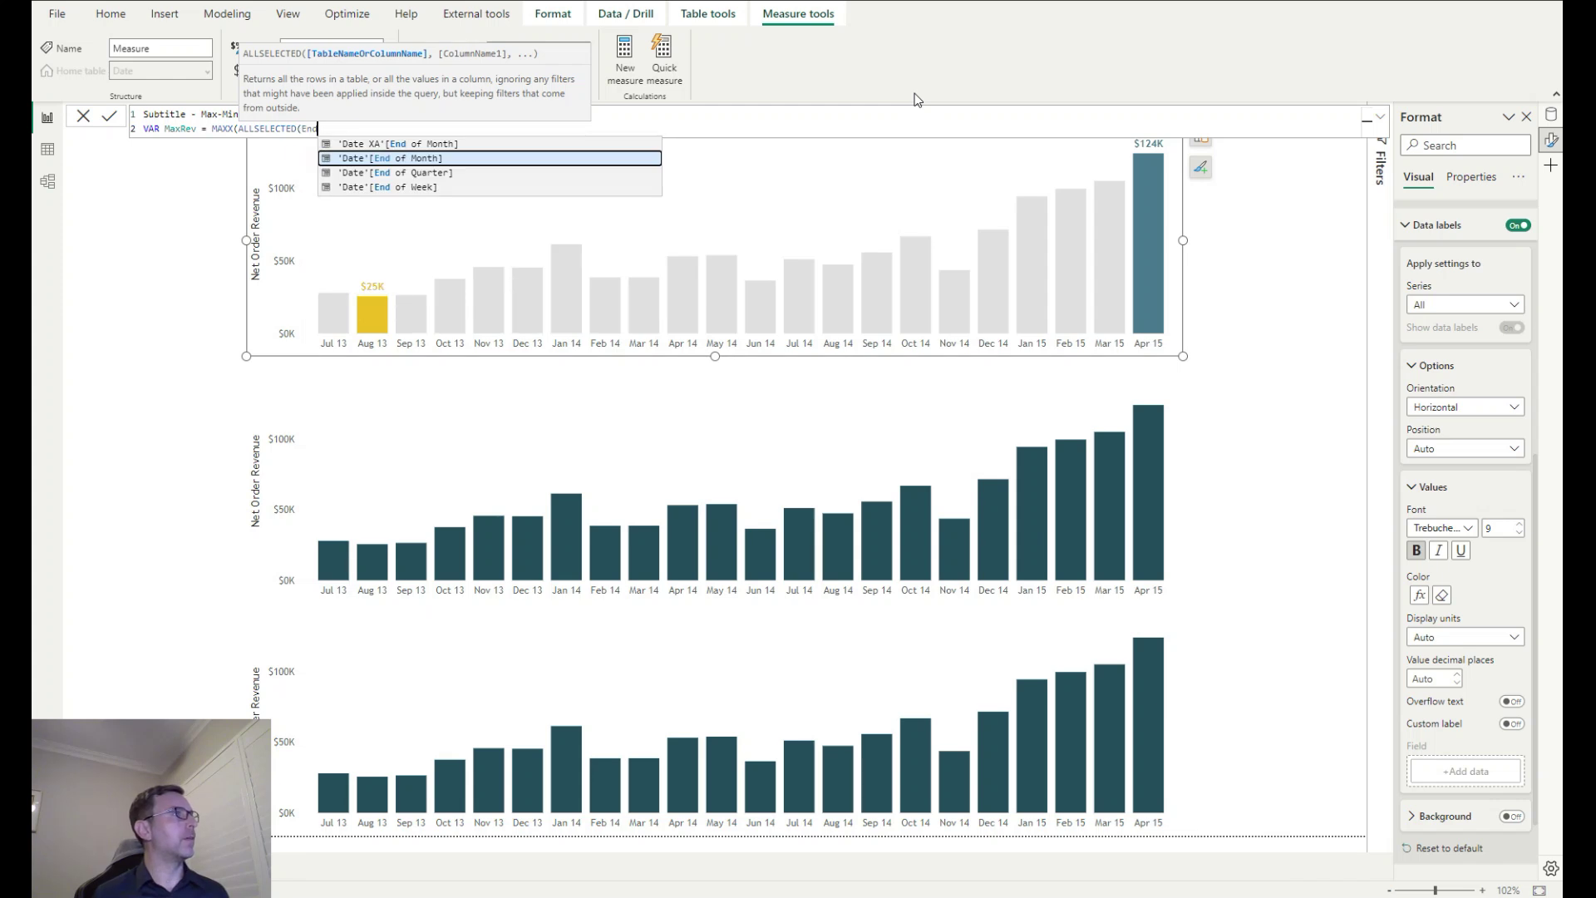
pyautogui.press('Tab')
pyautogui.write(', ')
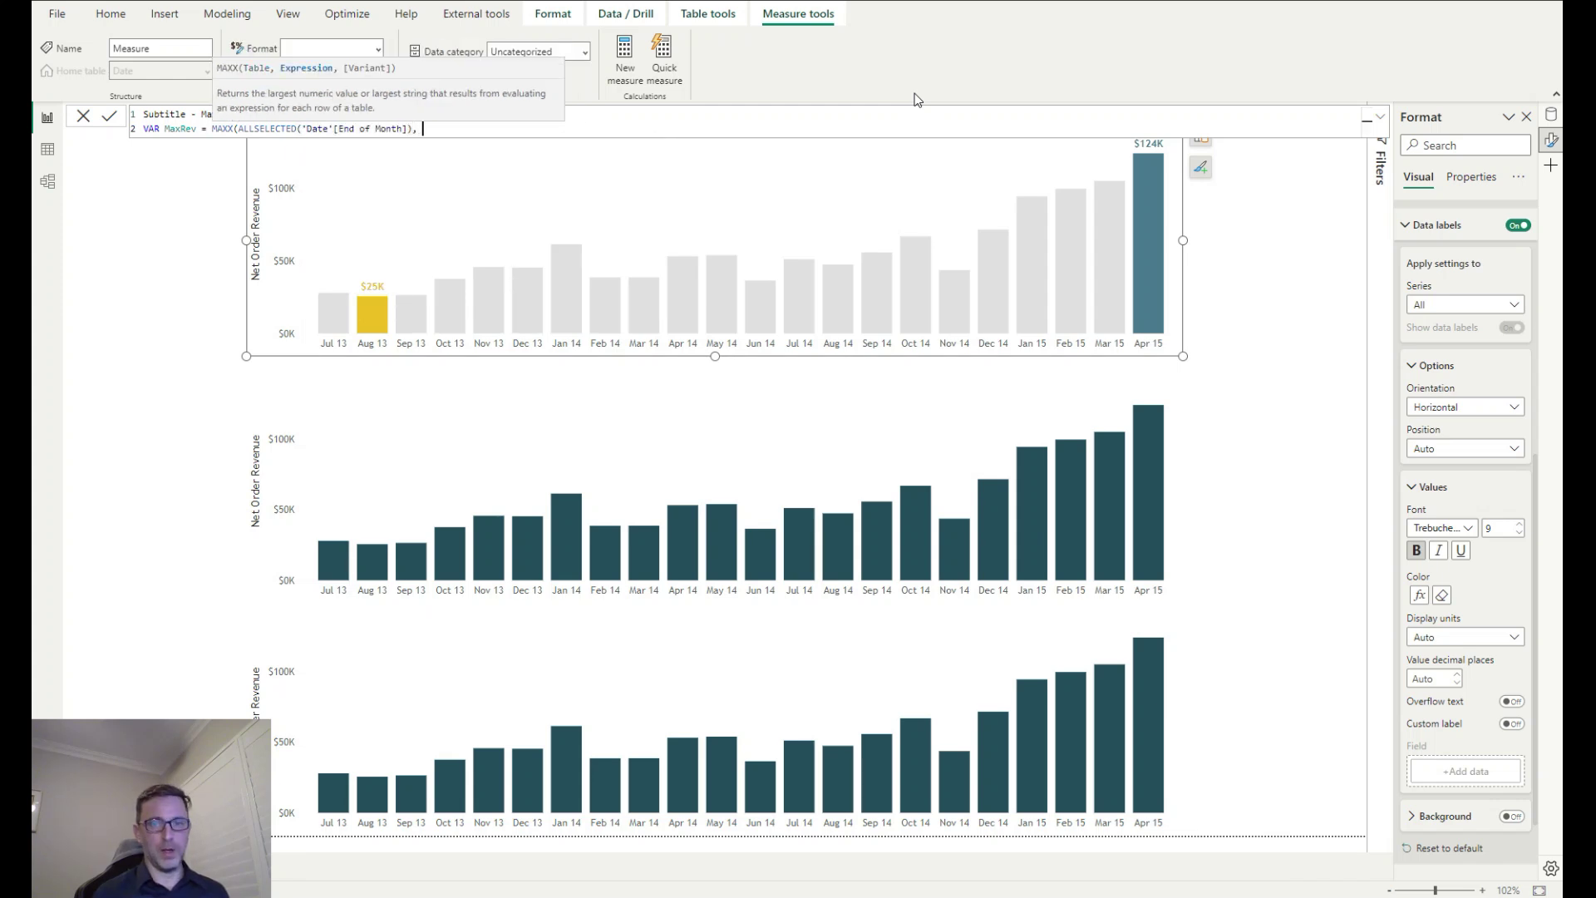
pyautogui.write('[Net')
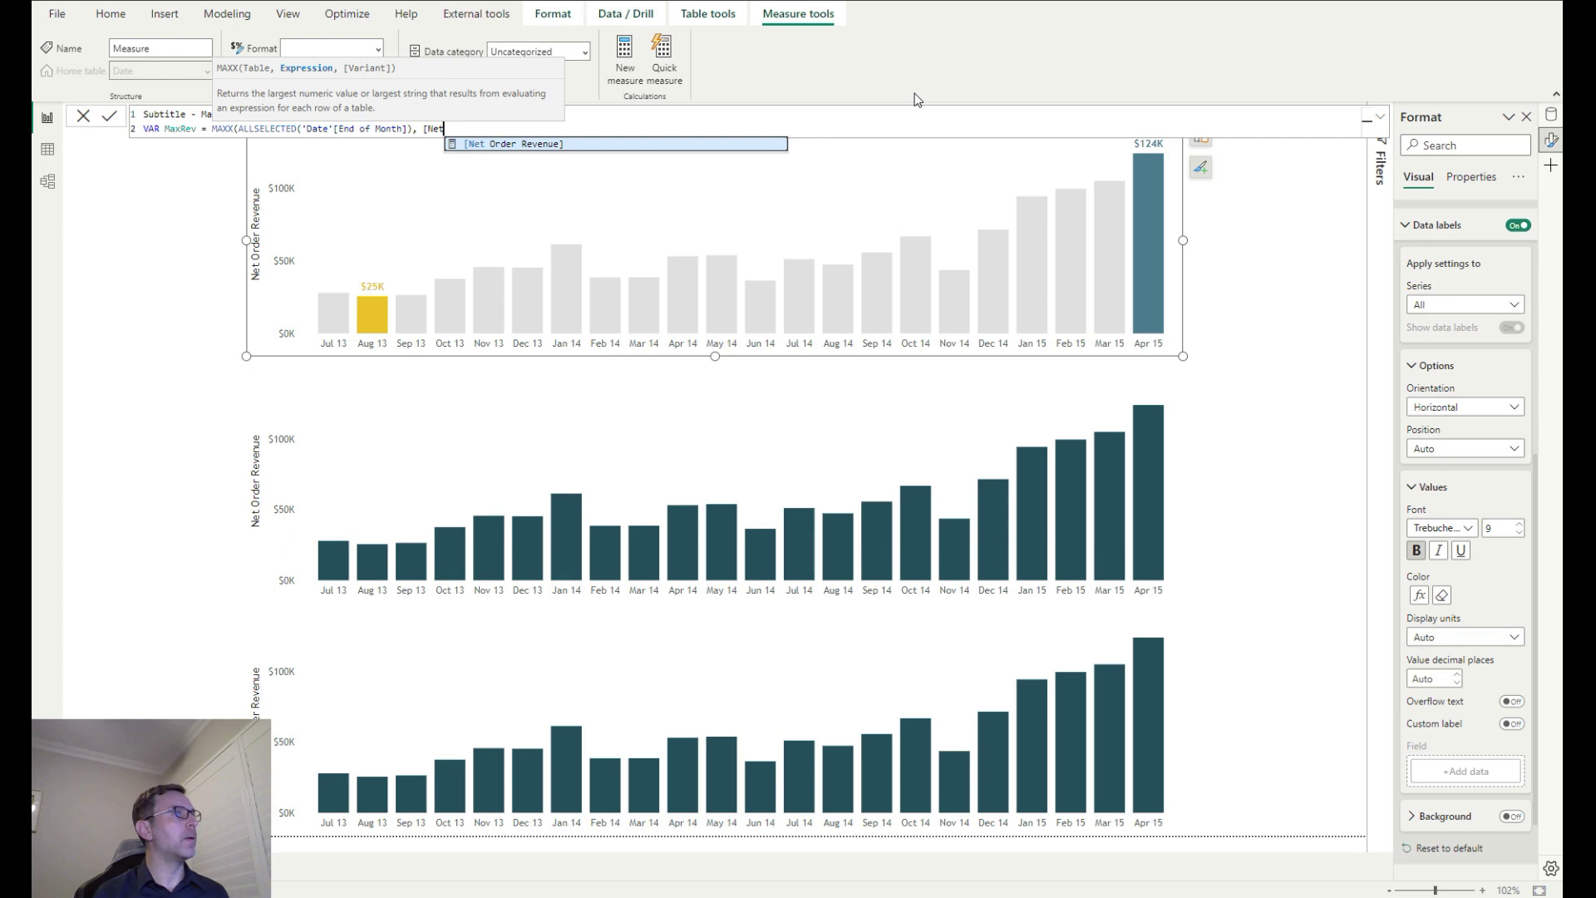
pyautogui.press('Tab')
pyautogui.write(')')
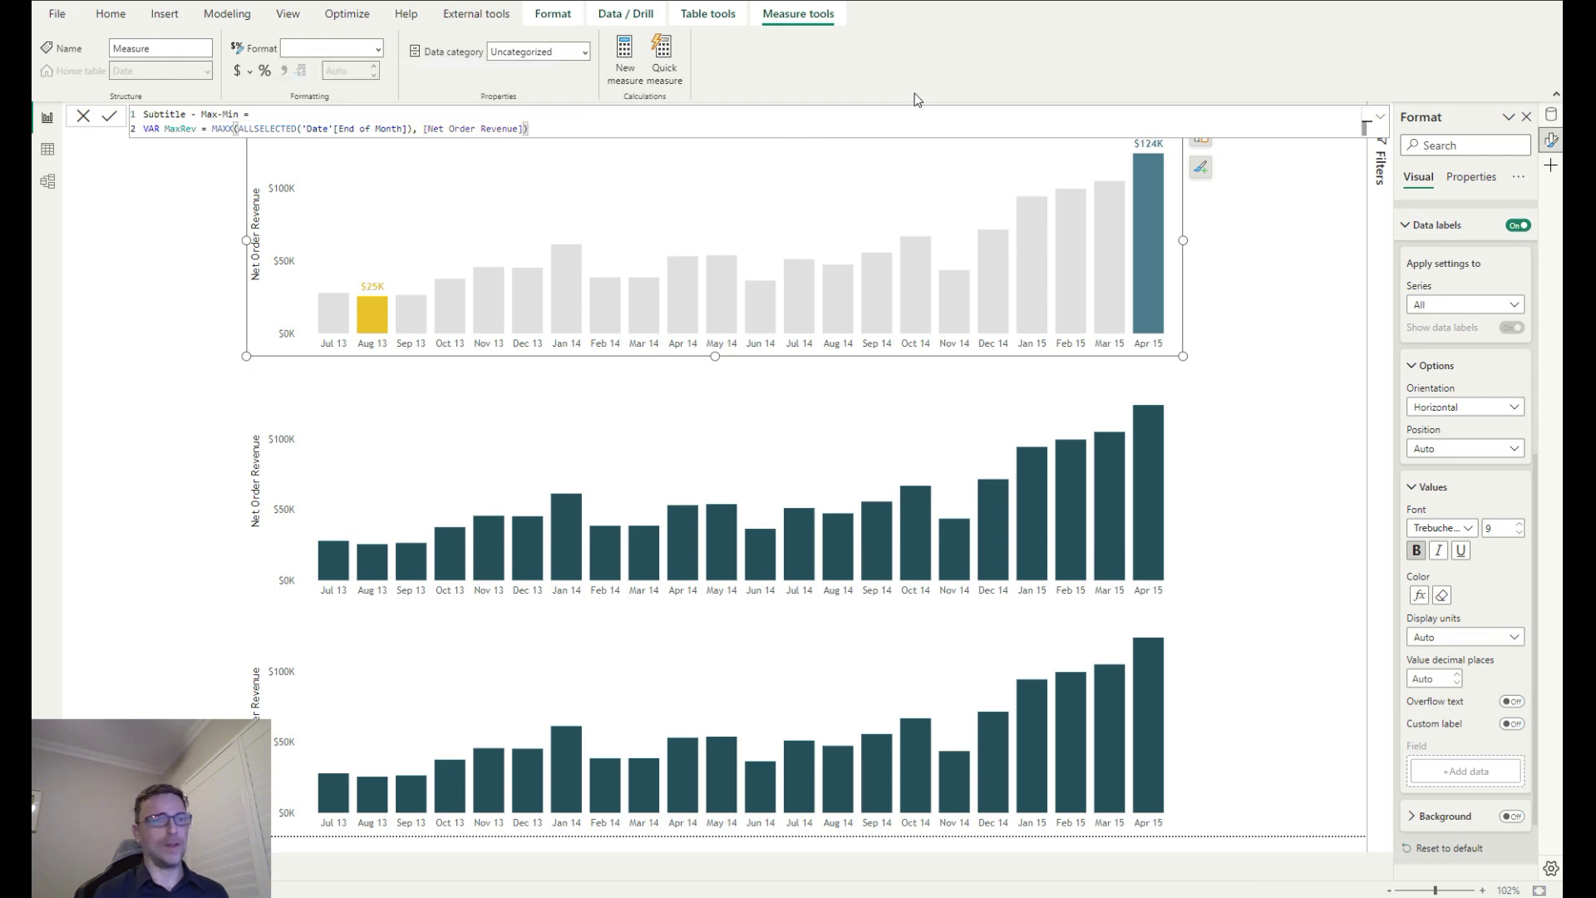
# Declare a variable named MinRev on a new line of the Subtitle - Max-Min measure
pyautogui.hotkey('shift', 'Return')
pyautogui.write('VAR')
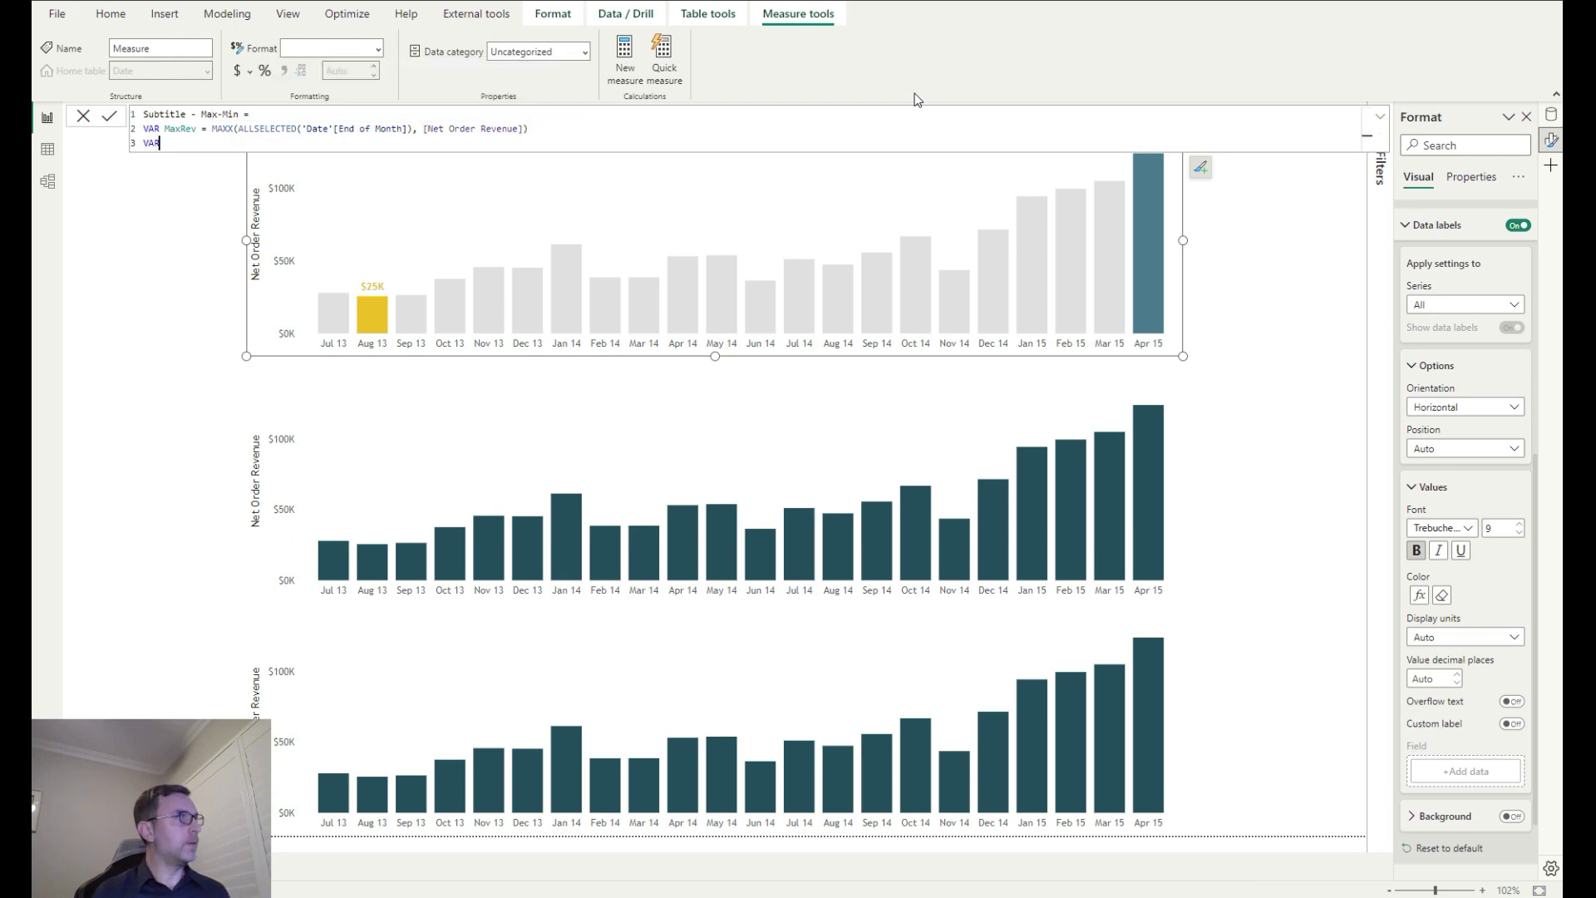
pyautogui.write(' MinRev')
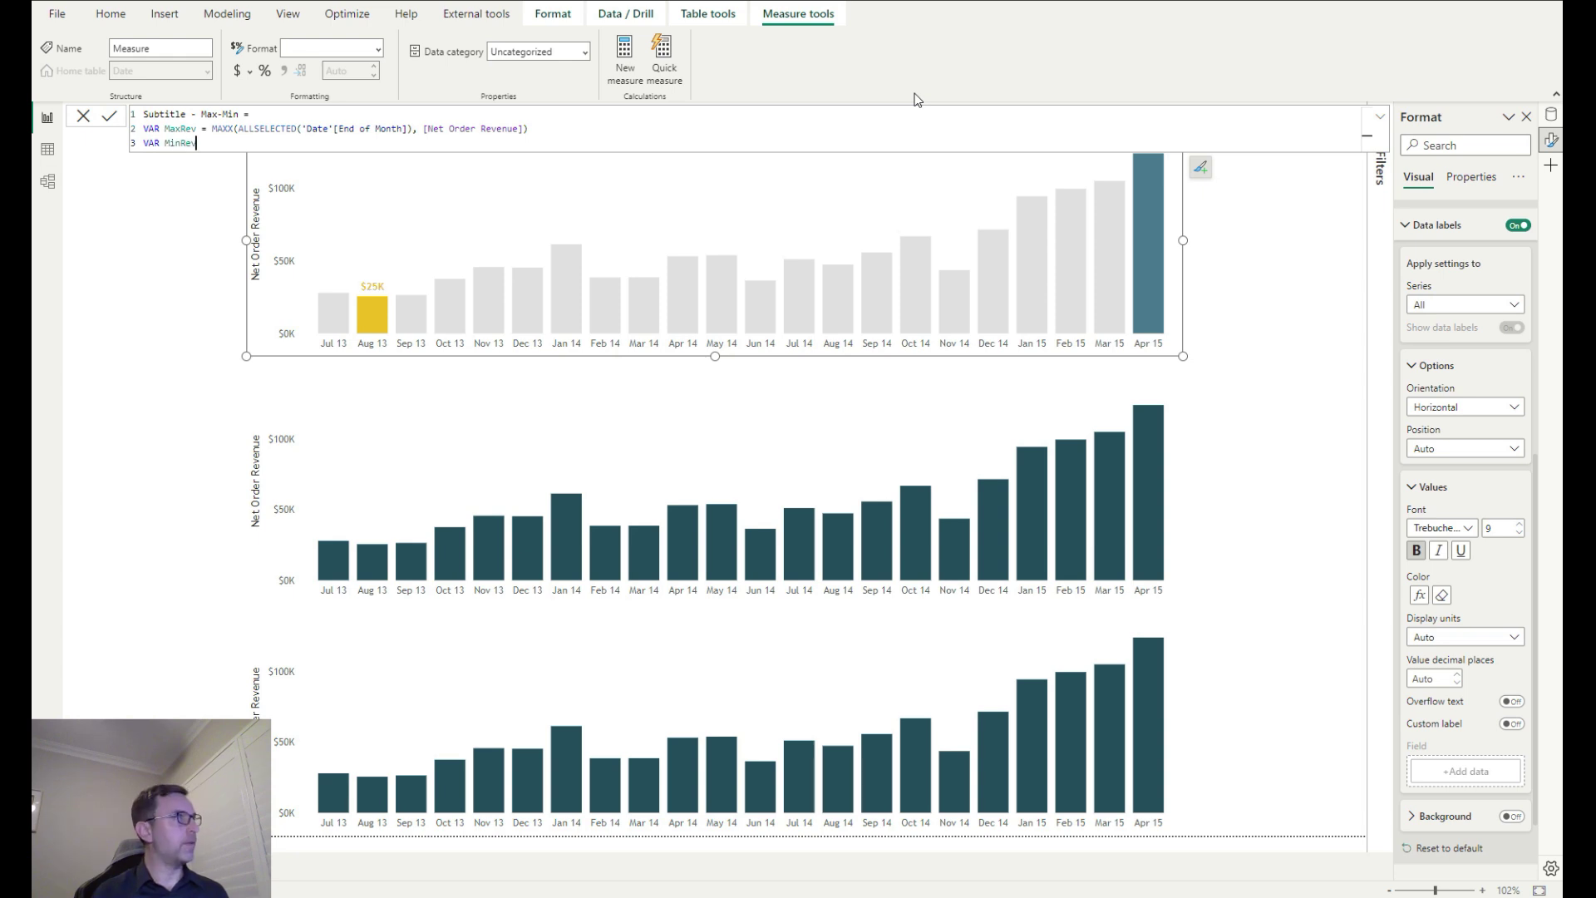
pyautogui.write(' = ')
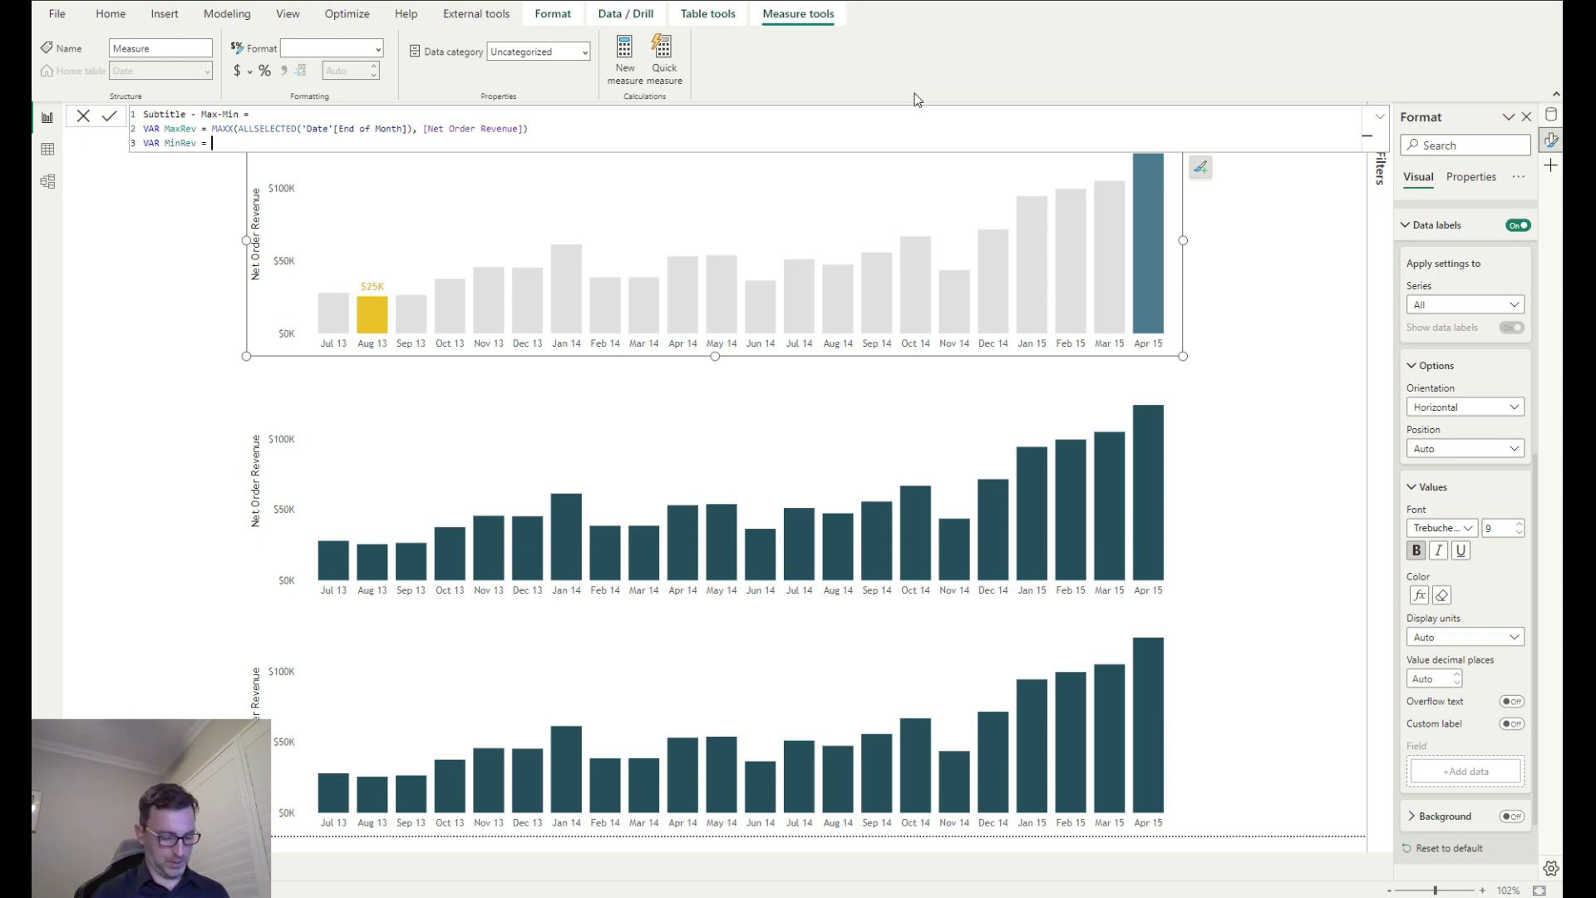
# Define MinRev as MINX(ALLSELECTED('Date'[End of Month]), [Net Order Revenue]), reusing the MaxRev expression
pyautogui.write('MINX')
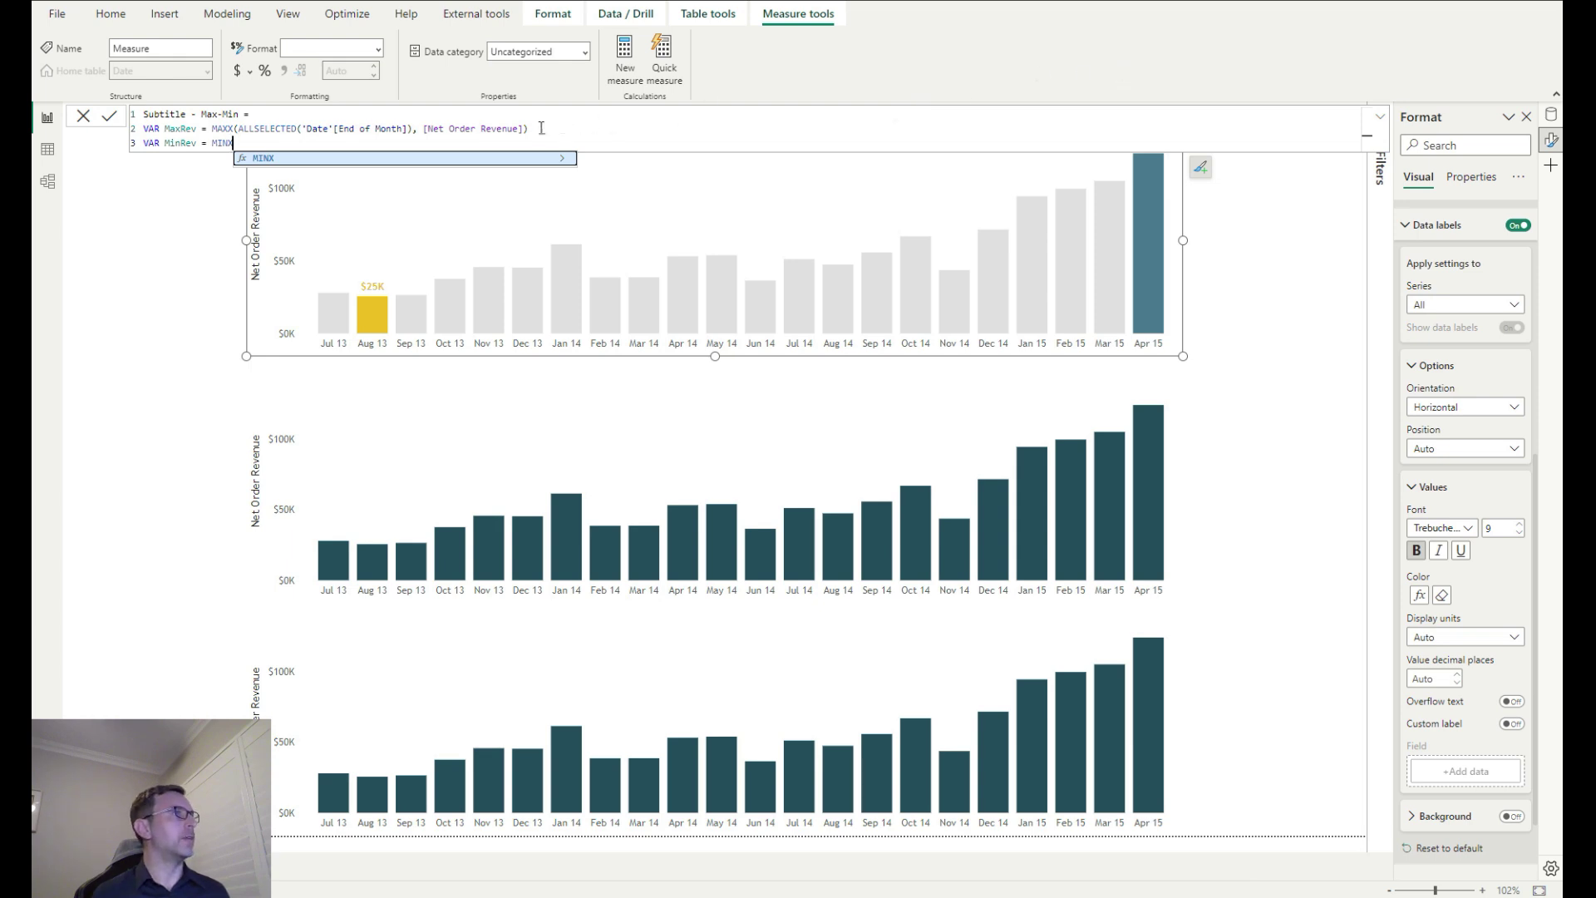
pyautogui.moveTo(530, 129); pyautogui.dragTo(212, 143)
pyautogui.click(236, 143)
pyautogui.write("MAXX(ALLSELECTED('Date'[End of Month]), [Net Order Revenue])")
pyautogui.click(228, 143)
pyautogui.press('BackSpace')
pyautogui.press('BackSpace')
pyautogui.write('IN')
pyautogui.click(552, 140)
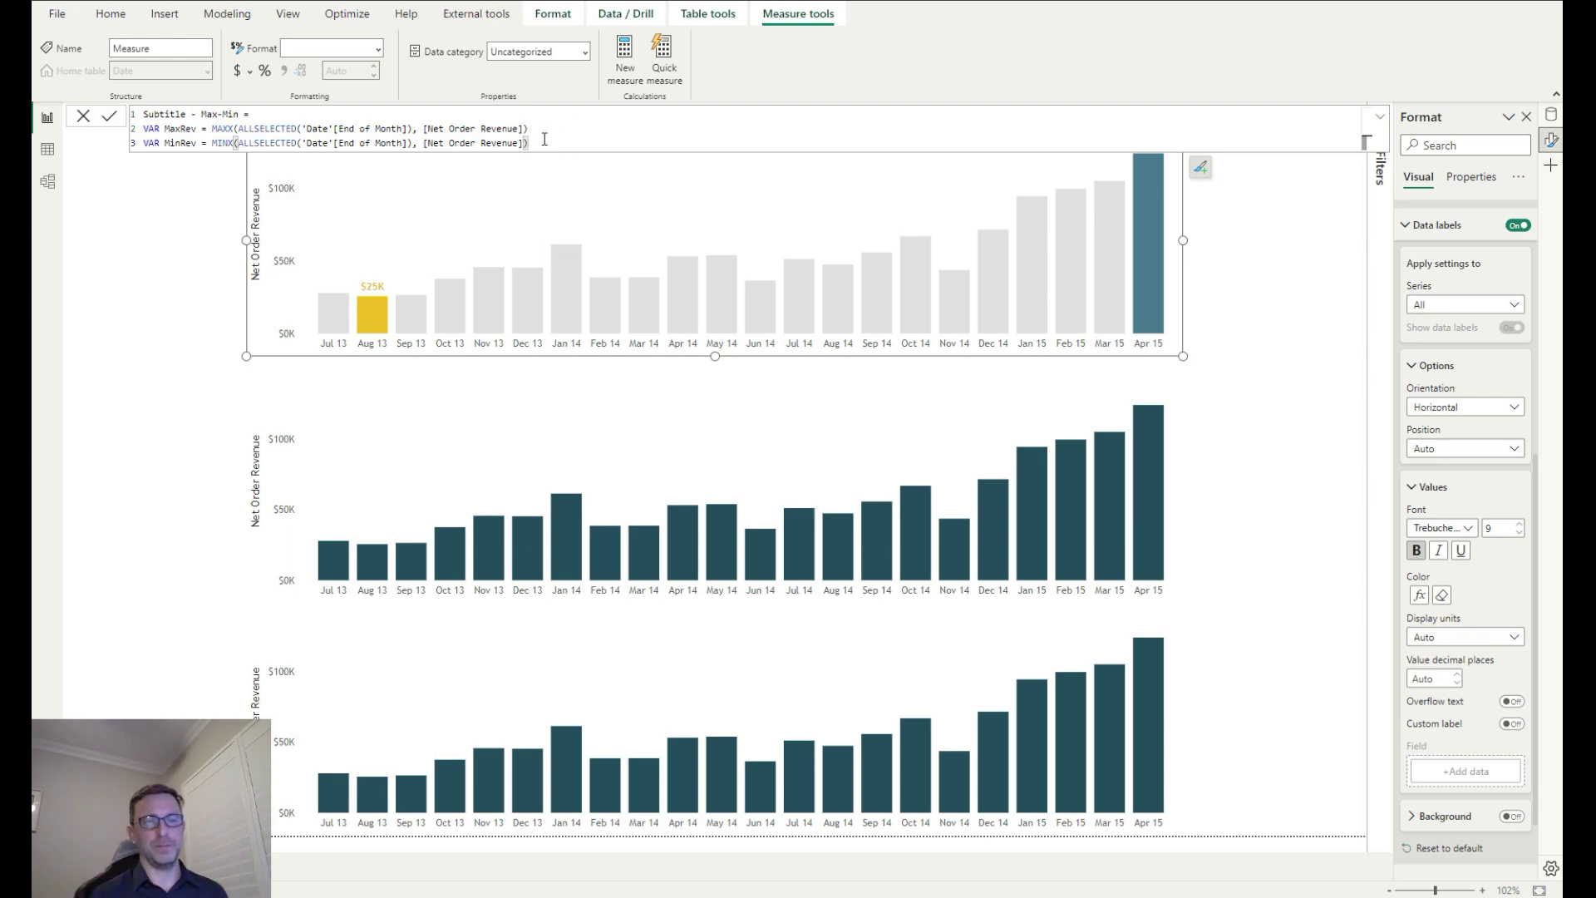
# Add a Return line and start the returned text with the label "Max Rev: "
pyautogui.hotkey('shift', 'Return')
pyautogui.write('Return')
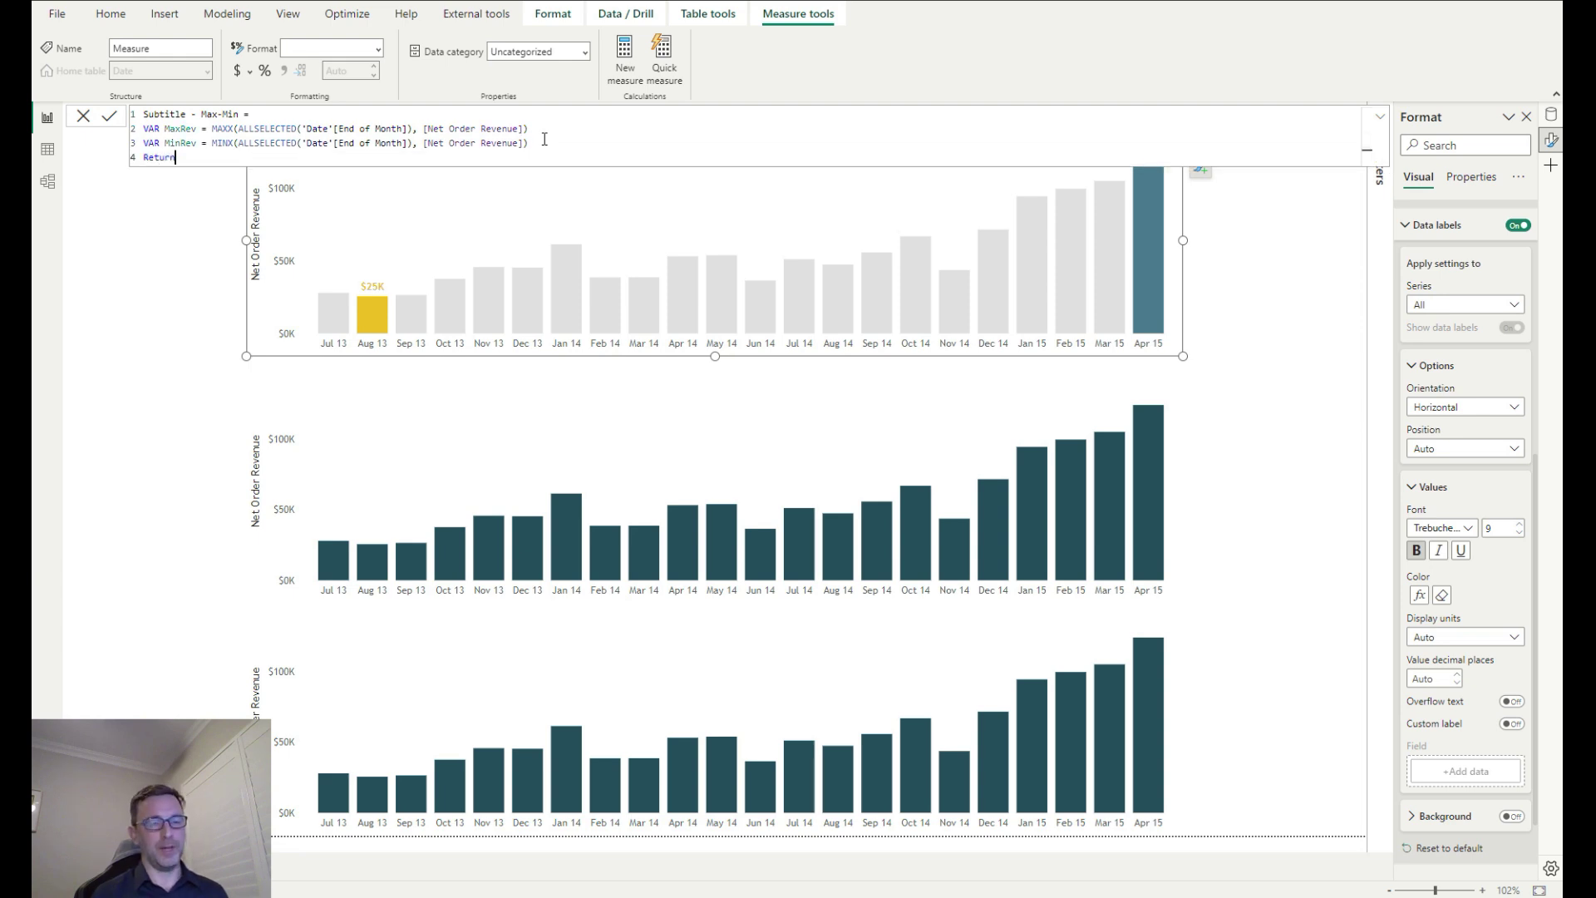
pyautogui.hotkey('shift', 'Return')
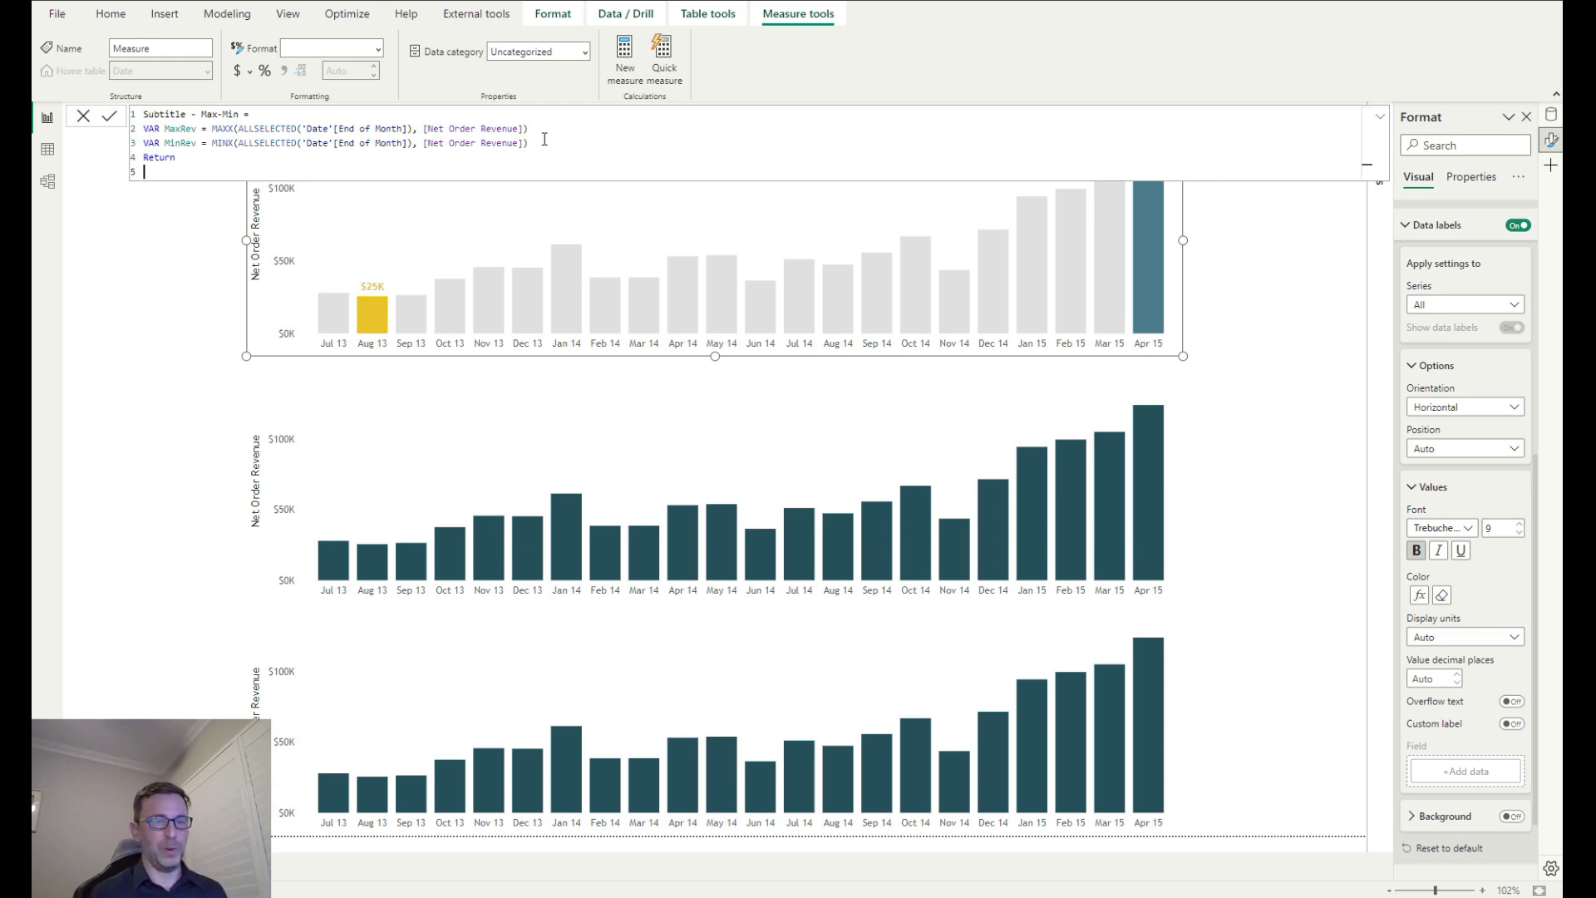
pyautogui.write('"')
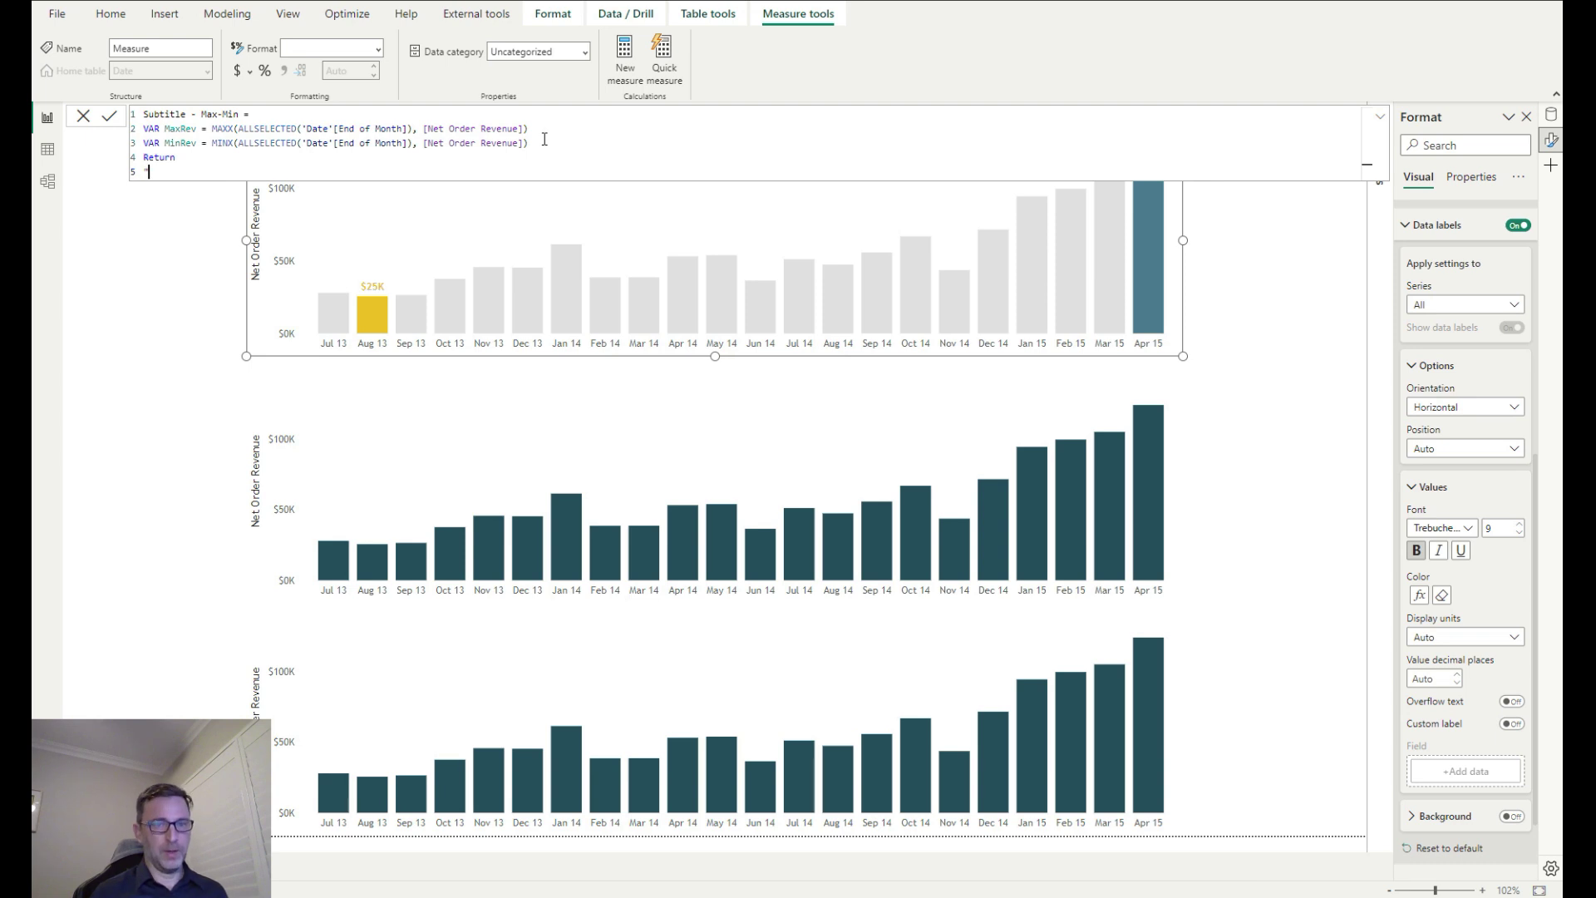
pyautogui.write('Max Rev')
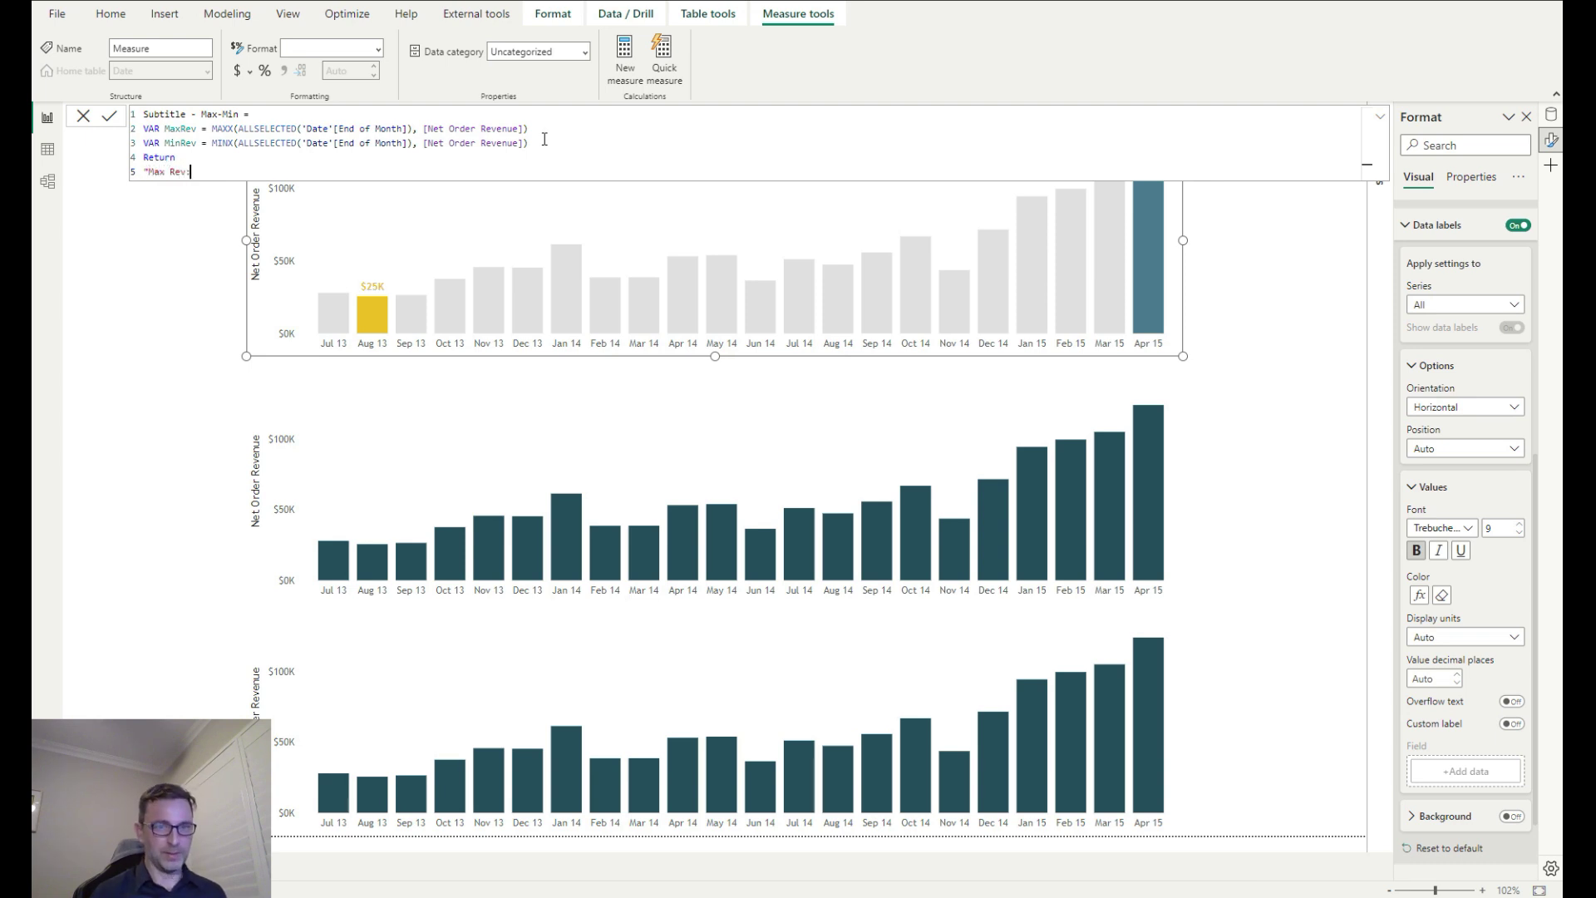
pyautogui.write(': "')
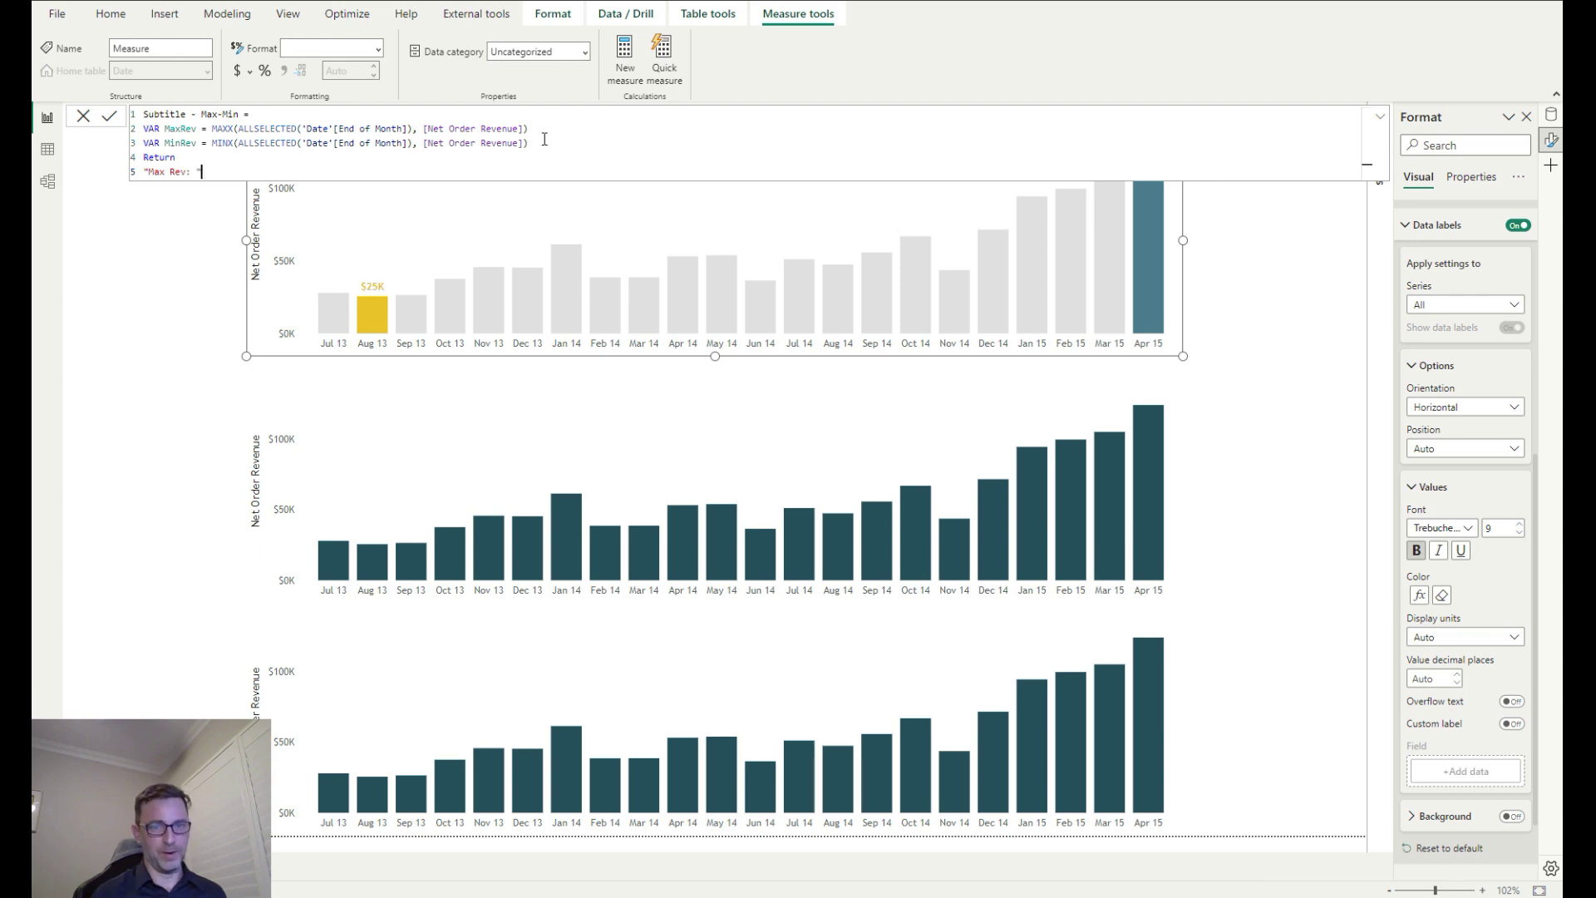
# Append MaxRev to the returned text, formatted with FORMAT(MaxRev, "$#,0,K")
pyautogui.write(' & FOR')
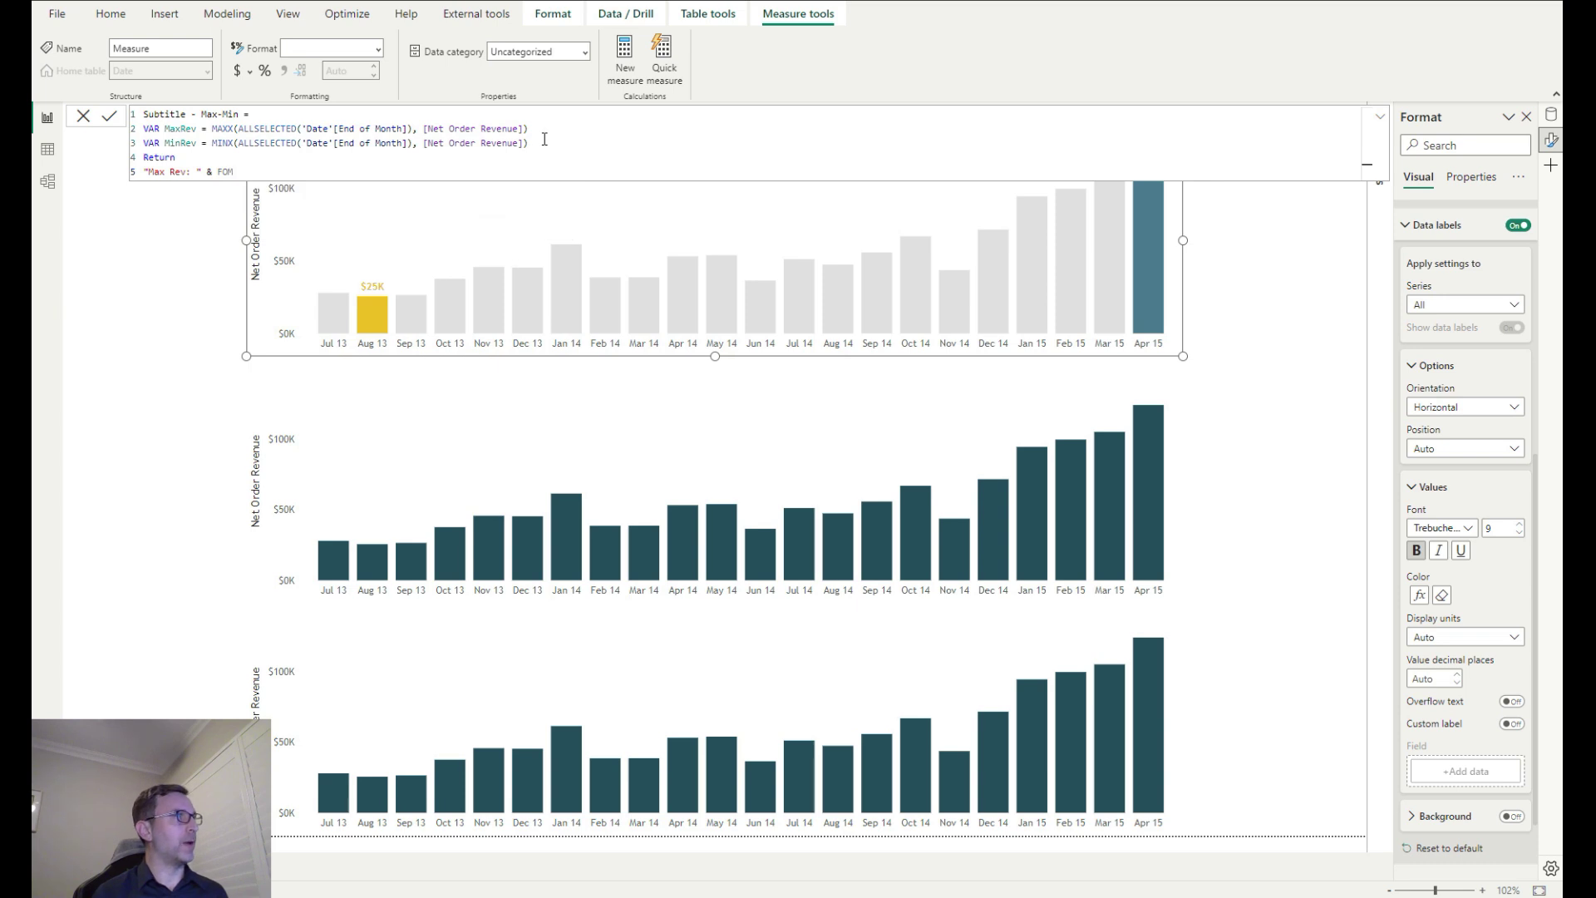
pyautogui.write('MAT(')
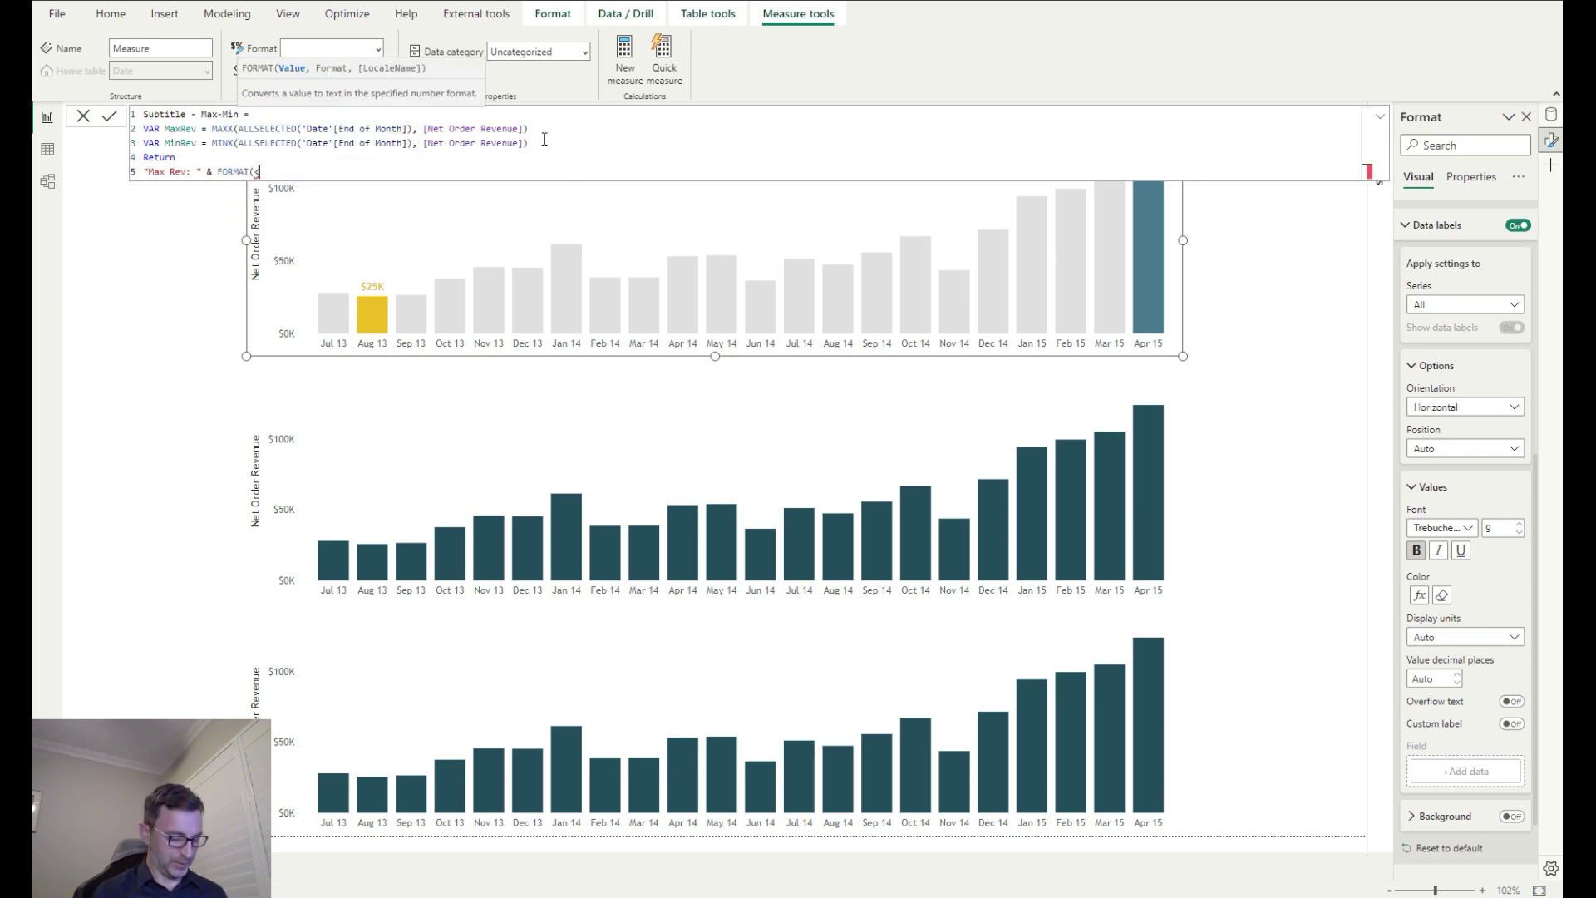
pyautogui.write('MaxRev')
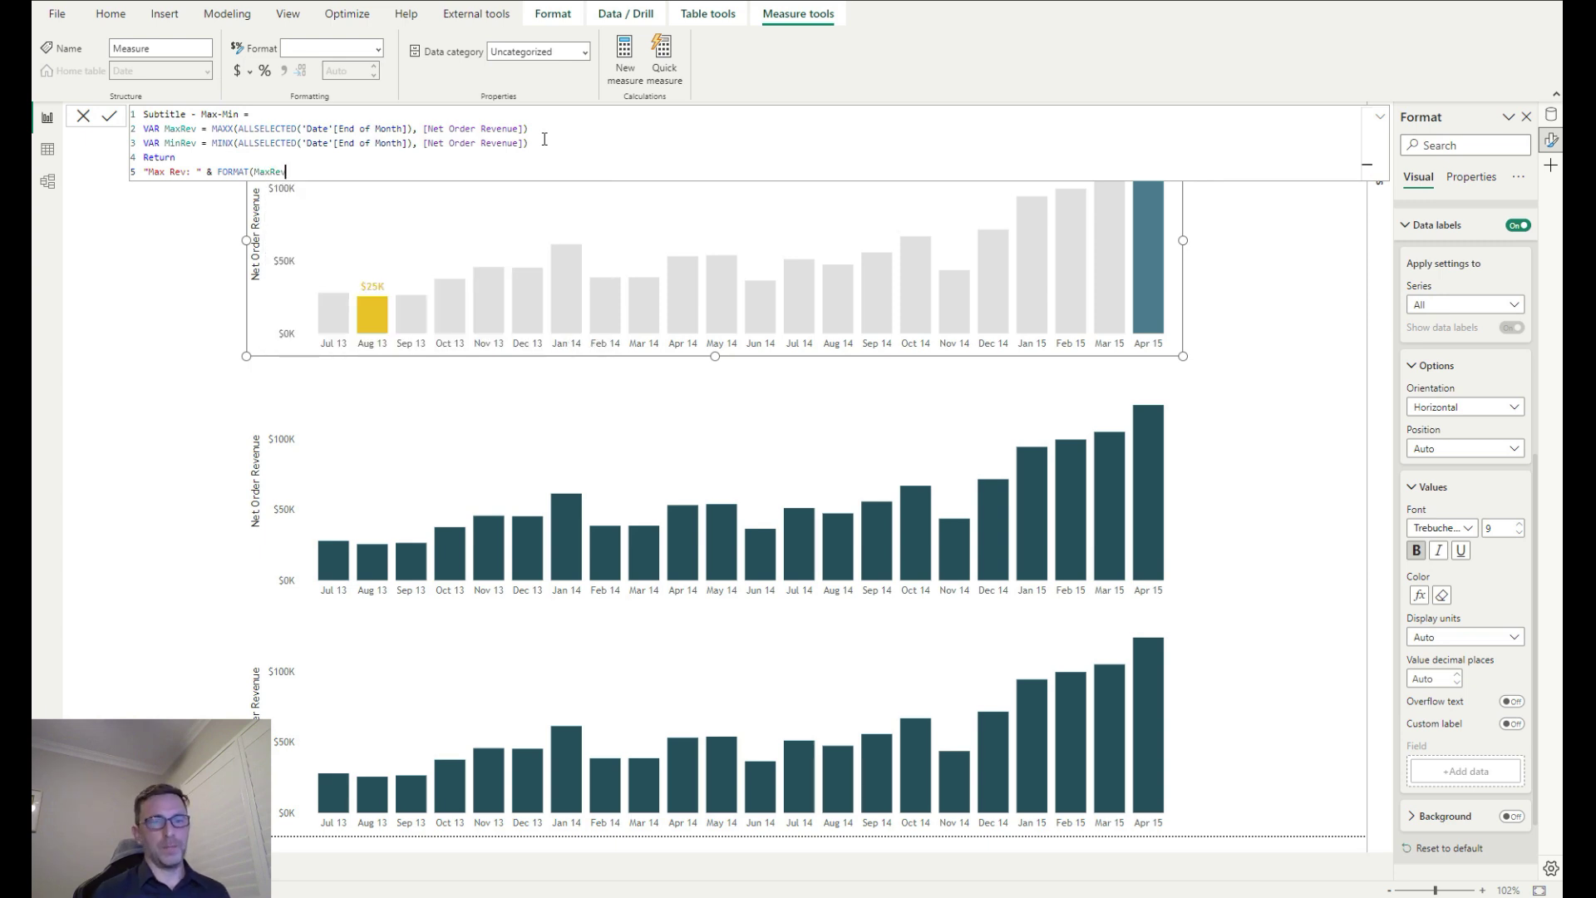
pyautogui.write(',')
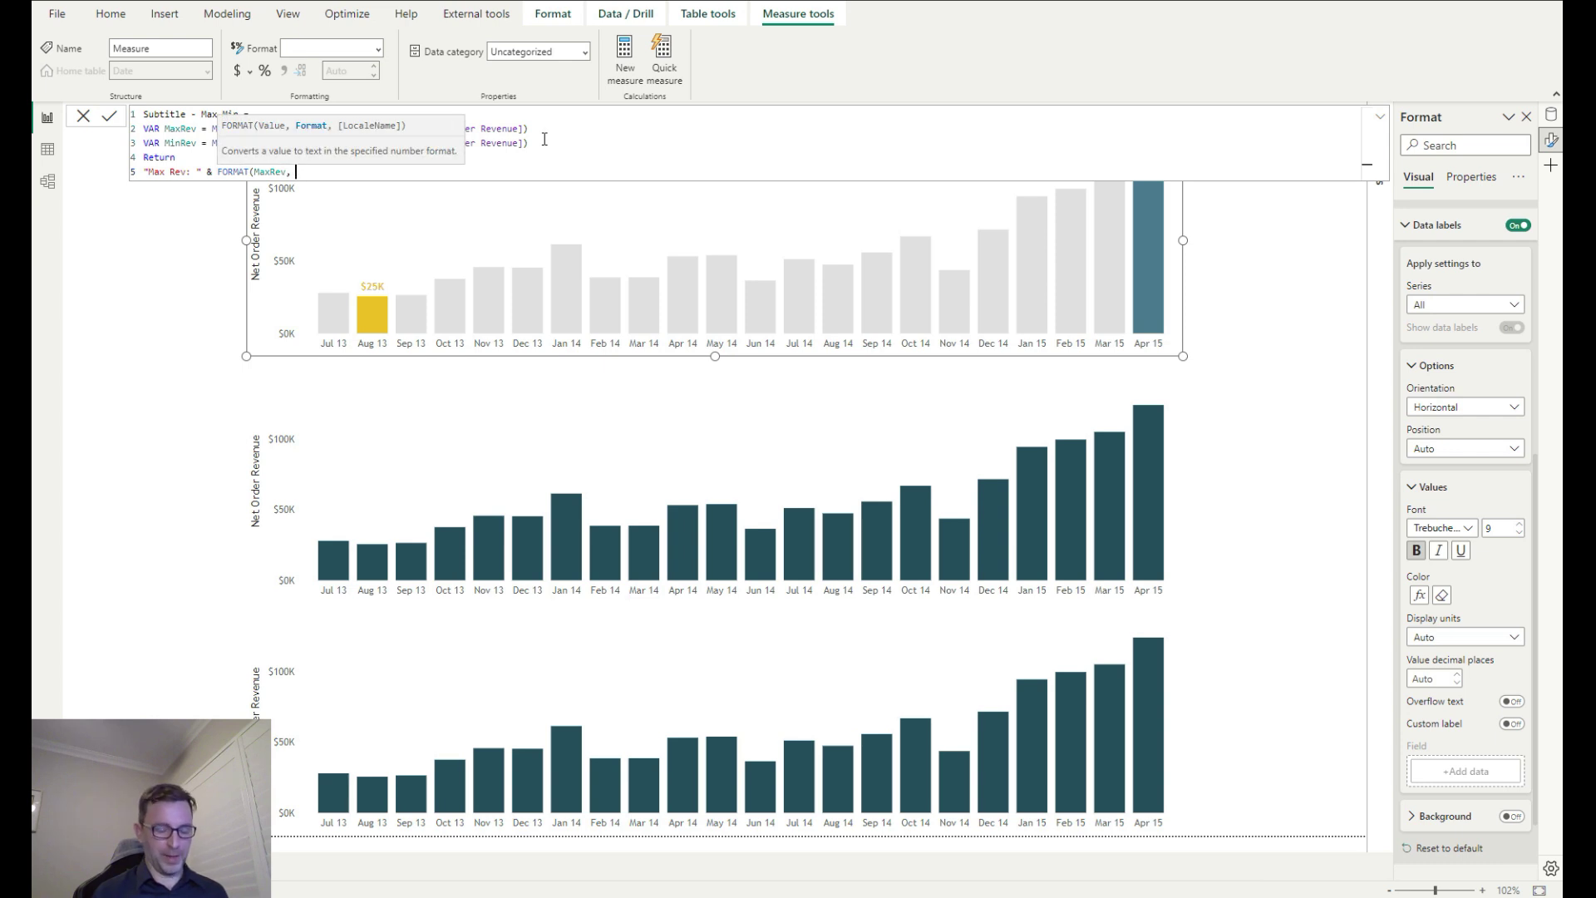
pyautogui.write(' "')
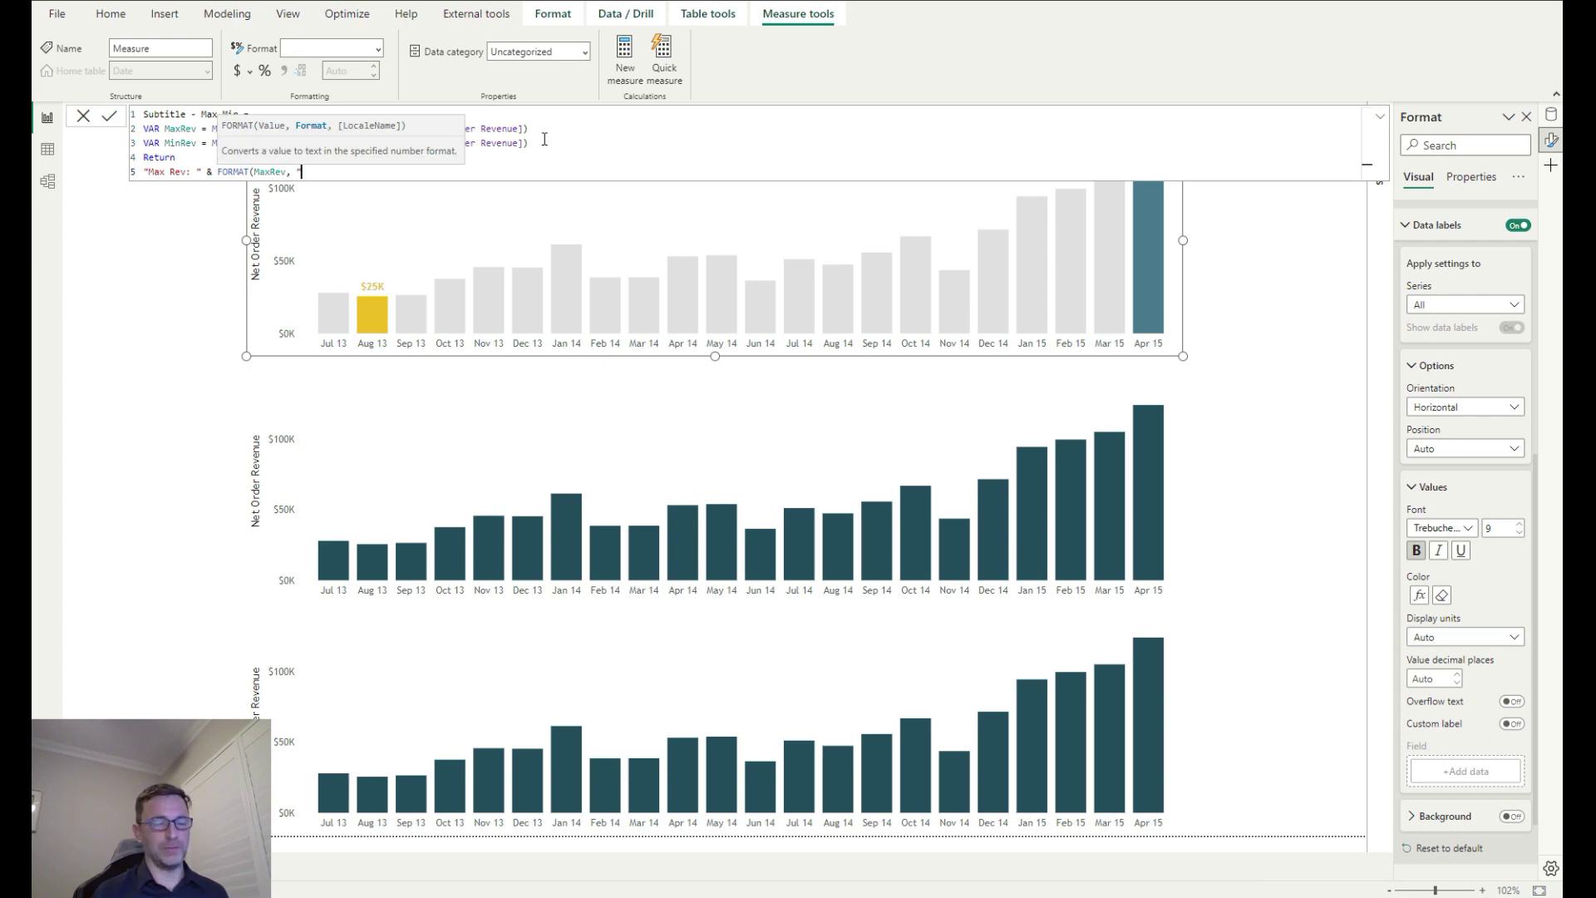
pyautogui.write('$#')
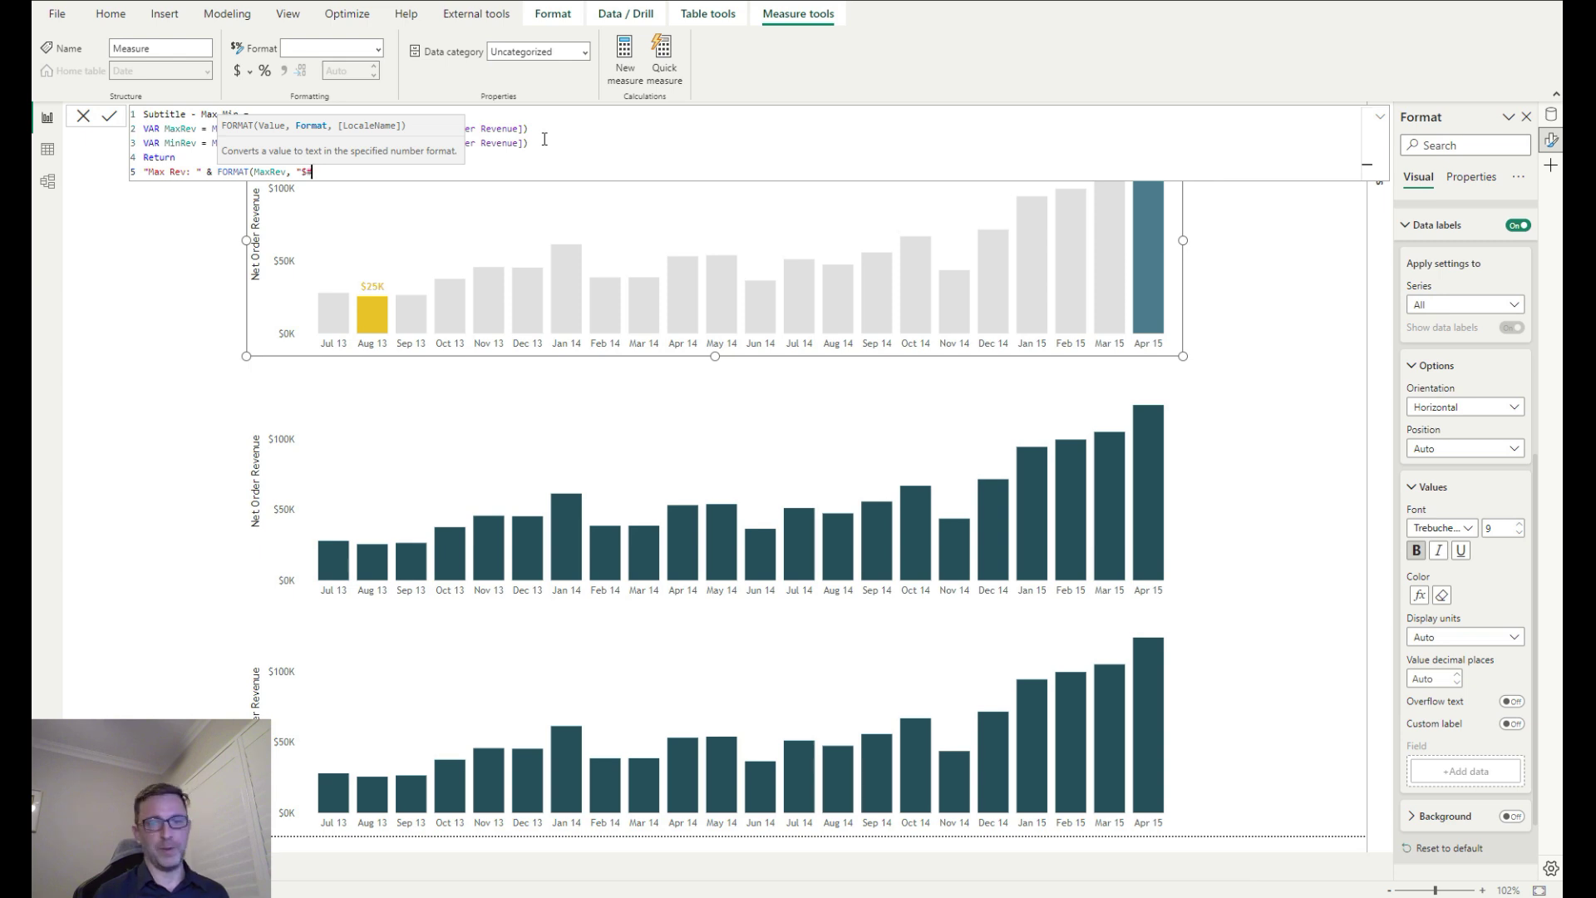
pyautogui.write(',0')
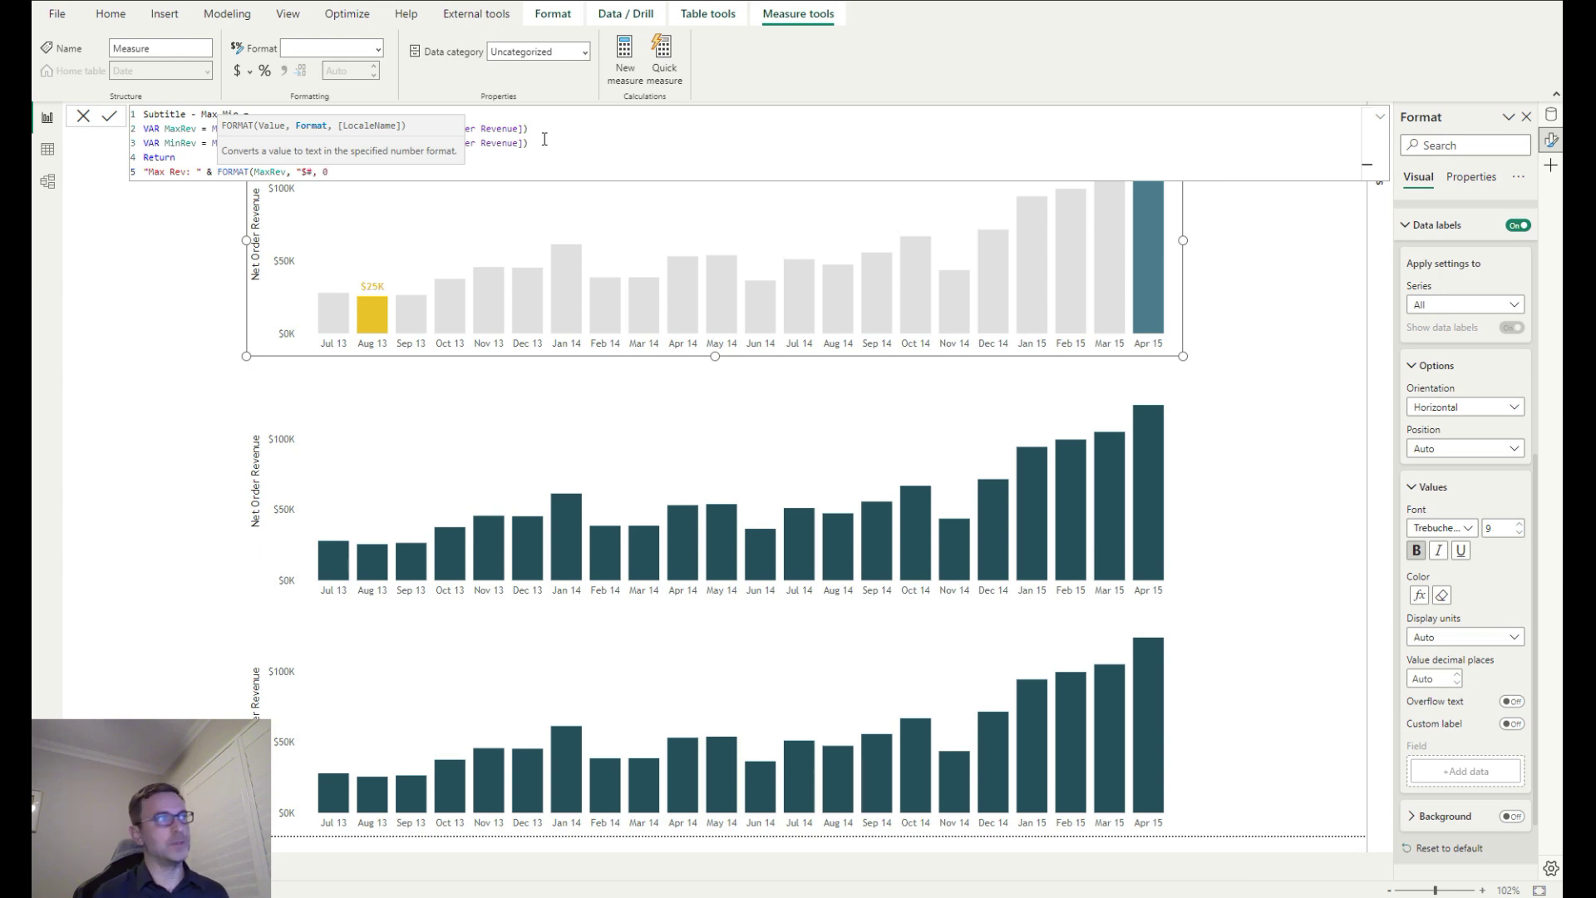
pyautogui.press('BackSpace')
pyautogui.write('0,K')
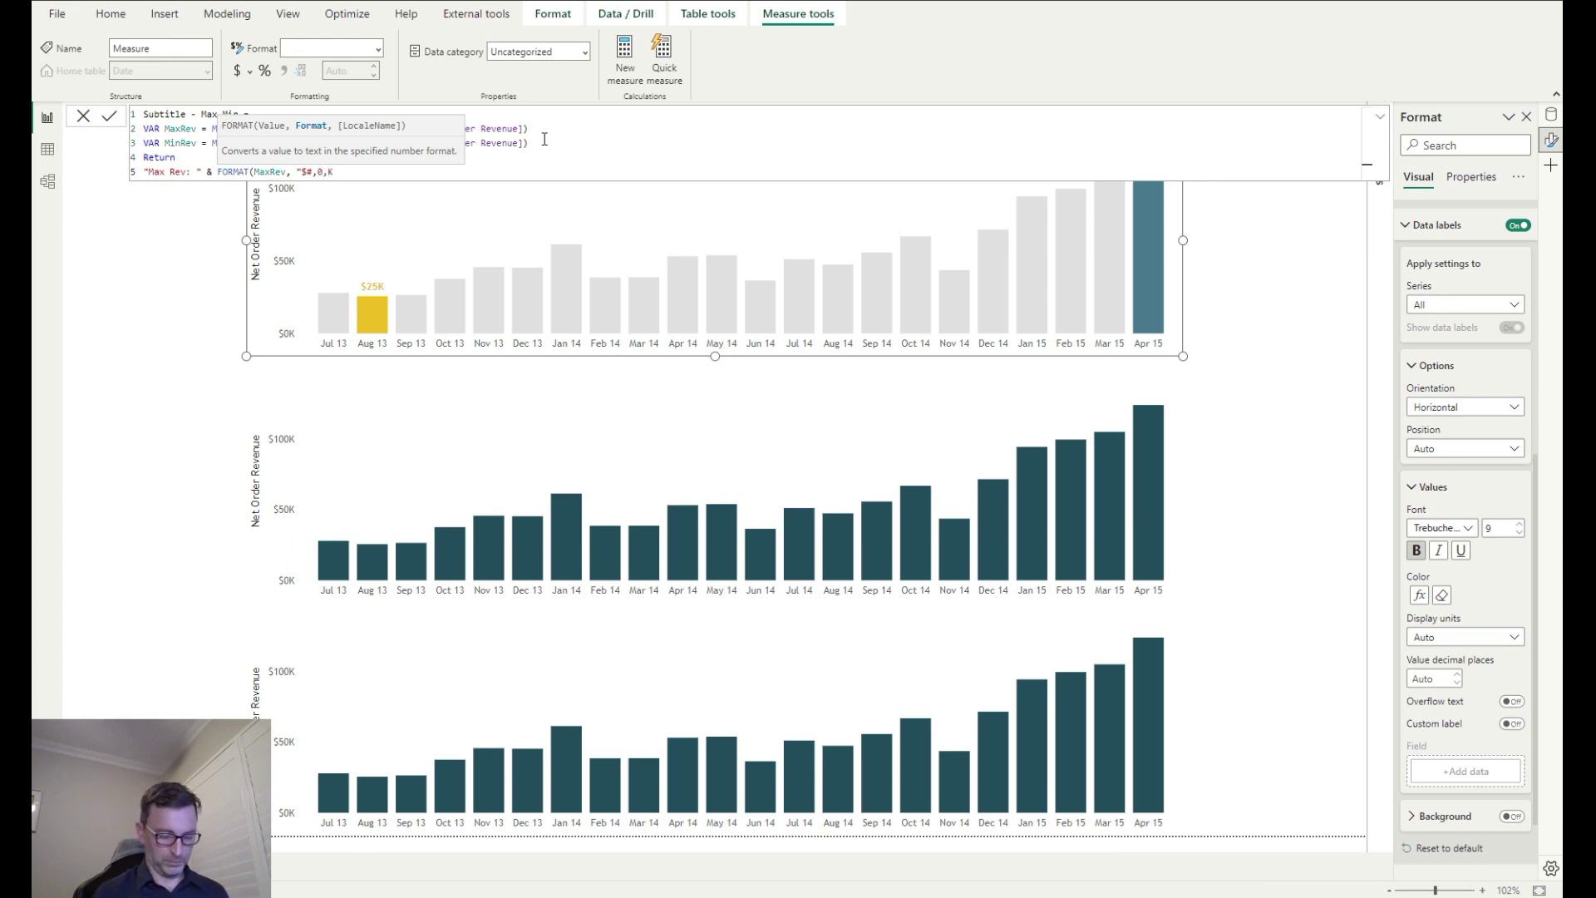
pyautogui.write('")')
pyautogui.write(',')
pyautogui.press('BackSpace')
pyautogui.press('BackSpace')
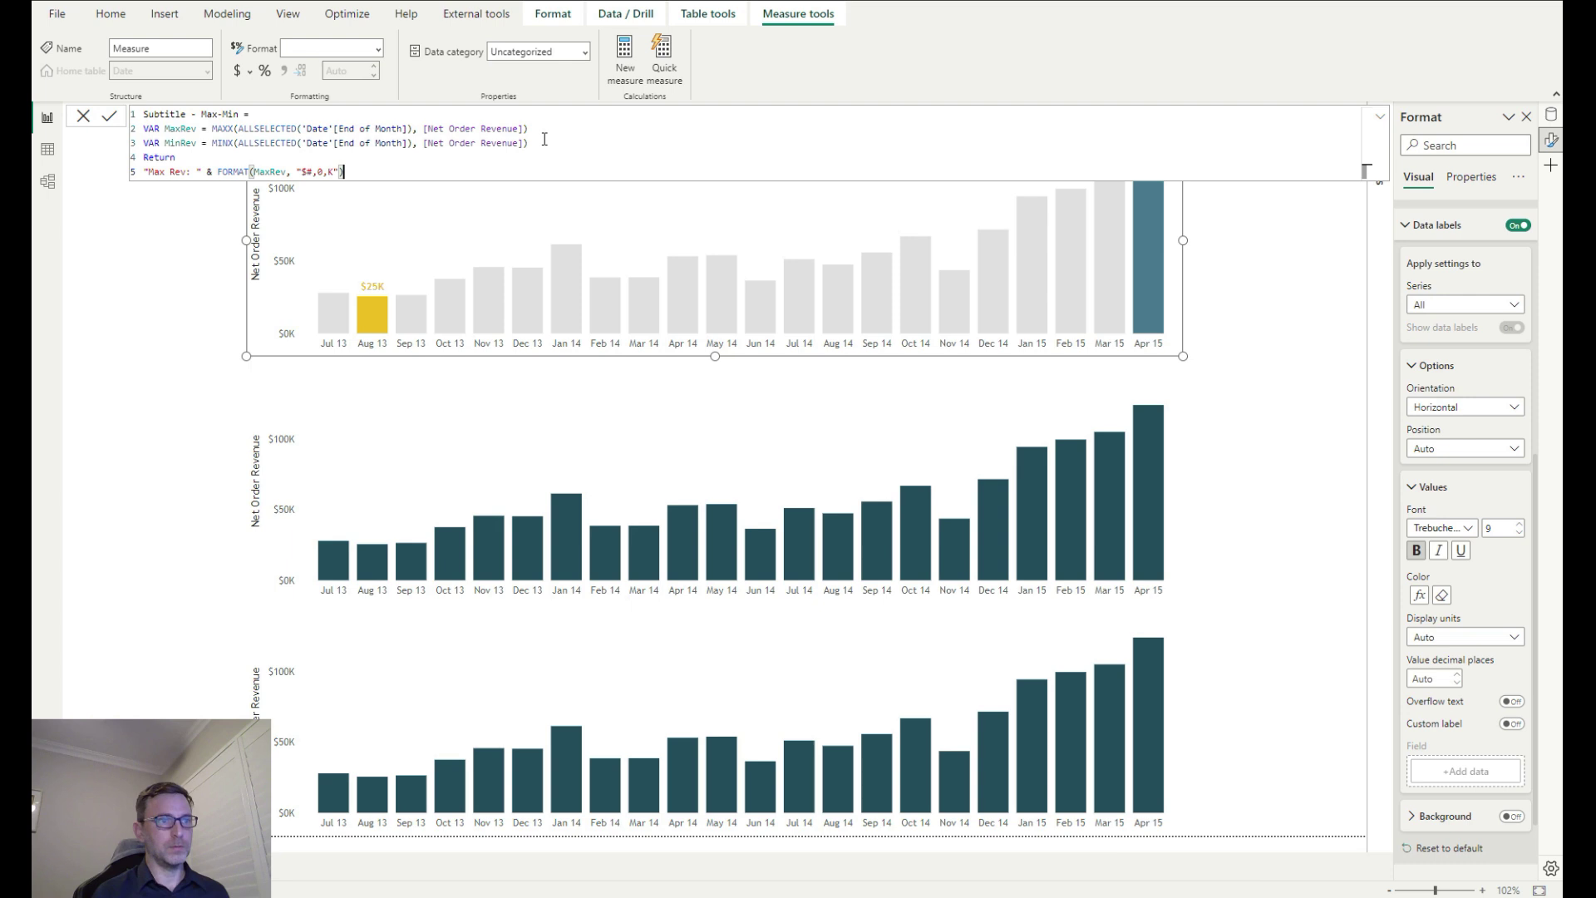
# Append the separator " | " after the formatted MaxRev value
pyautogui.write('& ')
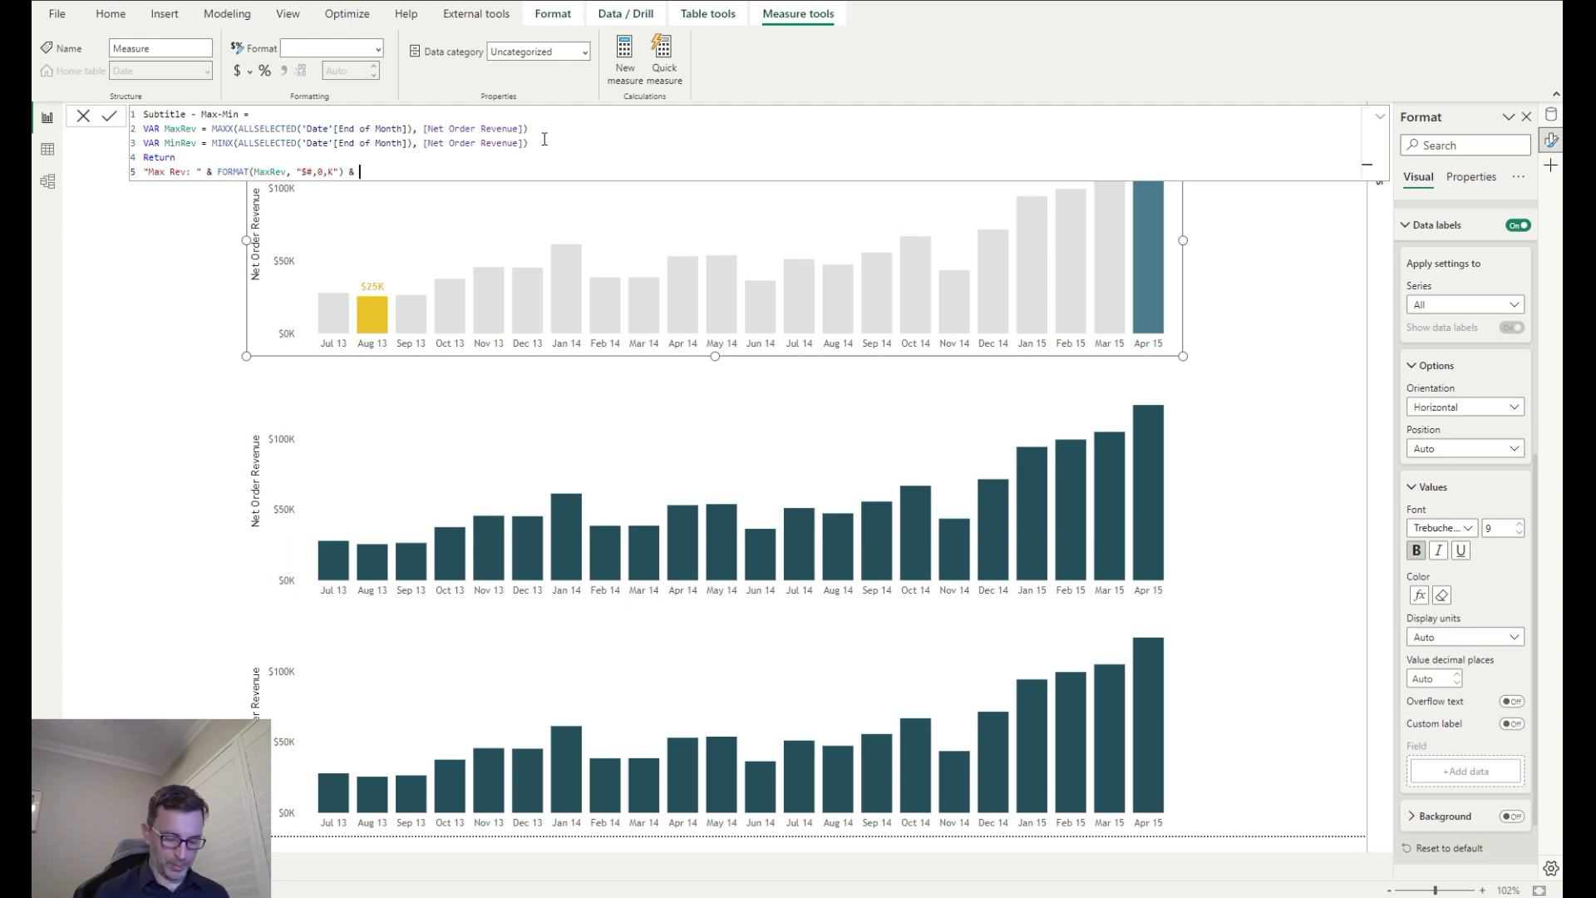
pyautogui.write('"')
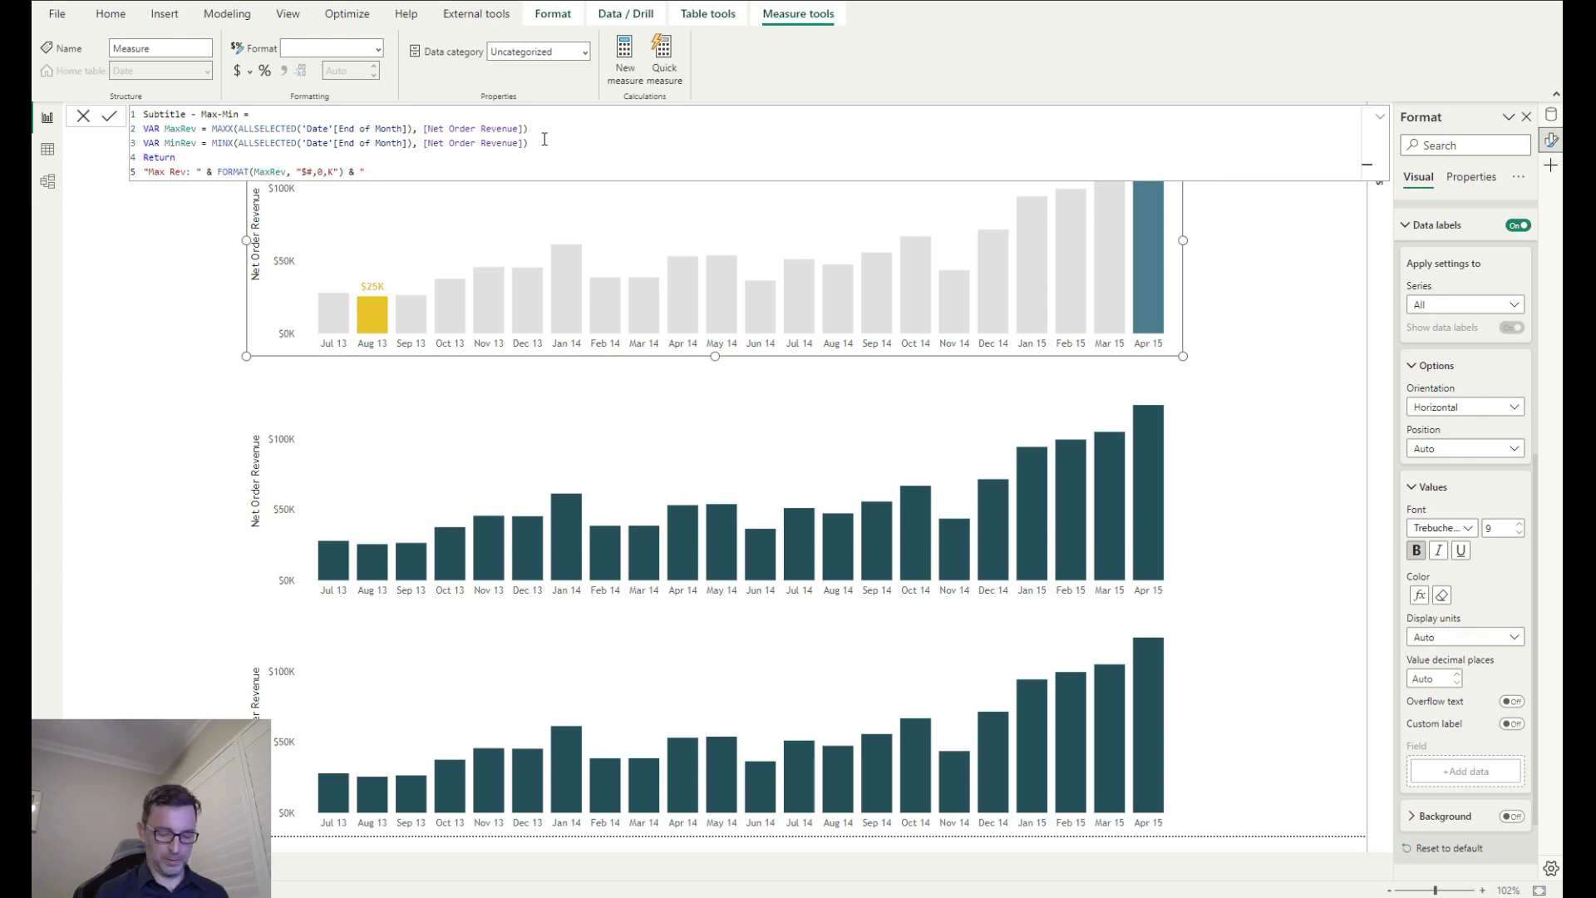
pyautogui.write(' | "')
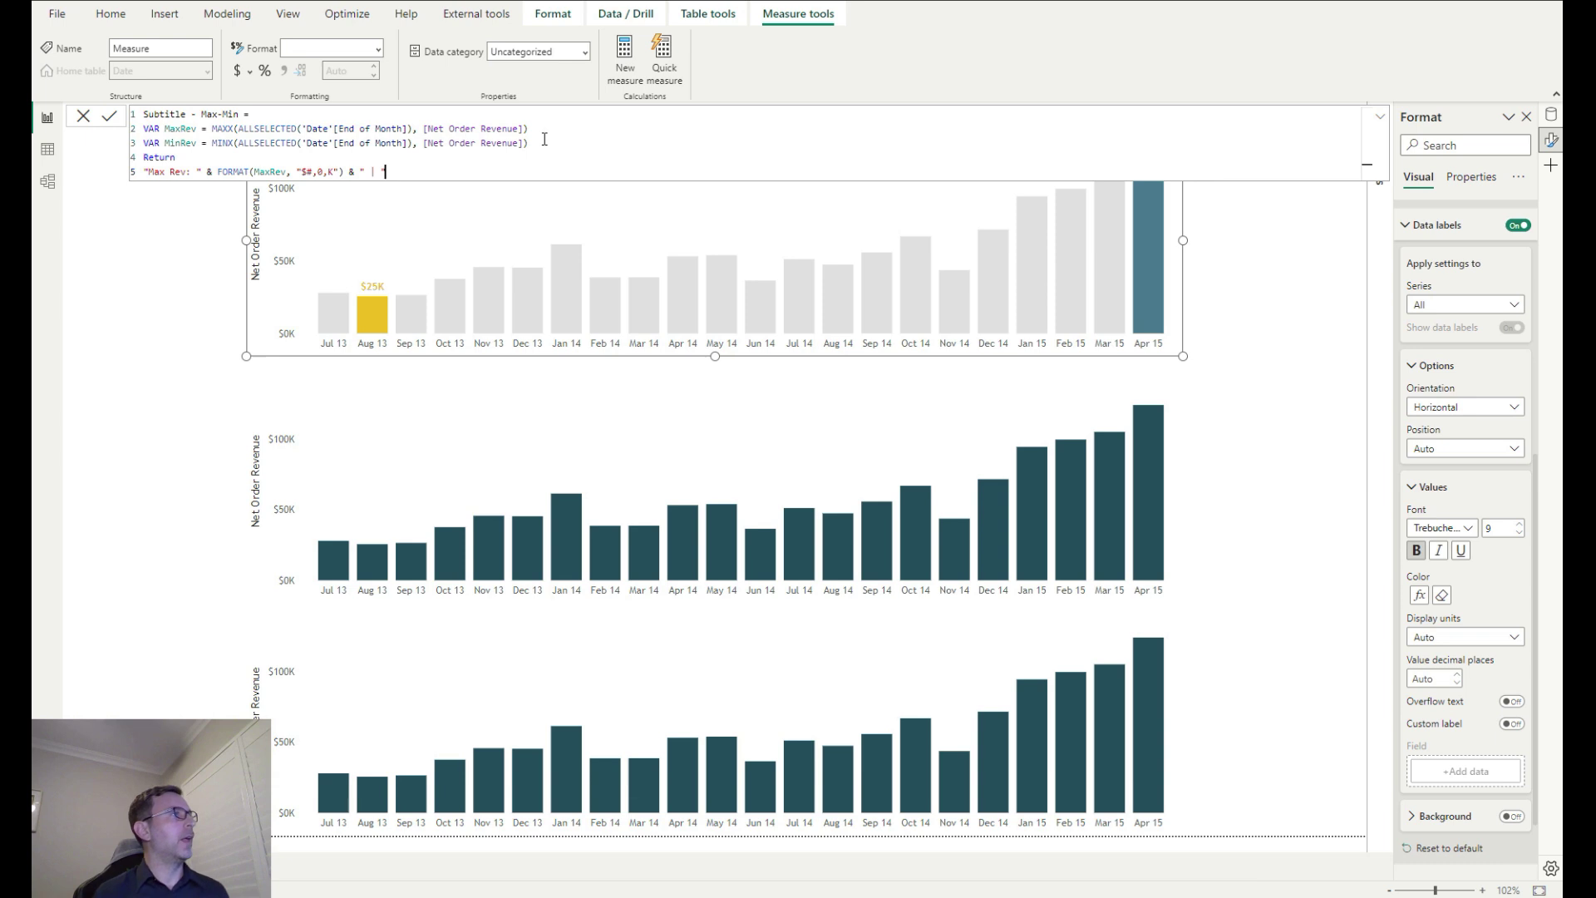
pyautogui.write(' &')
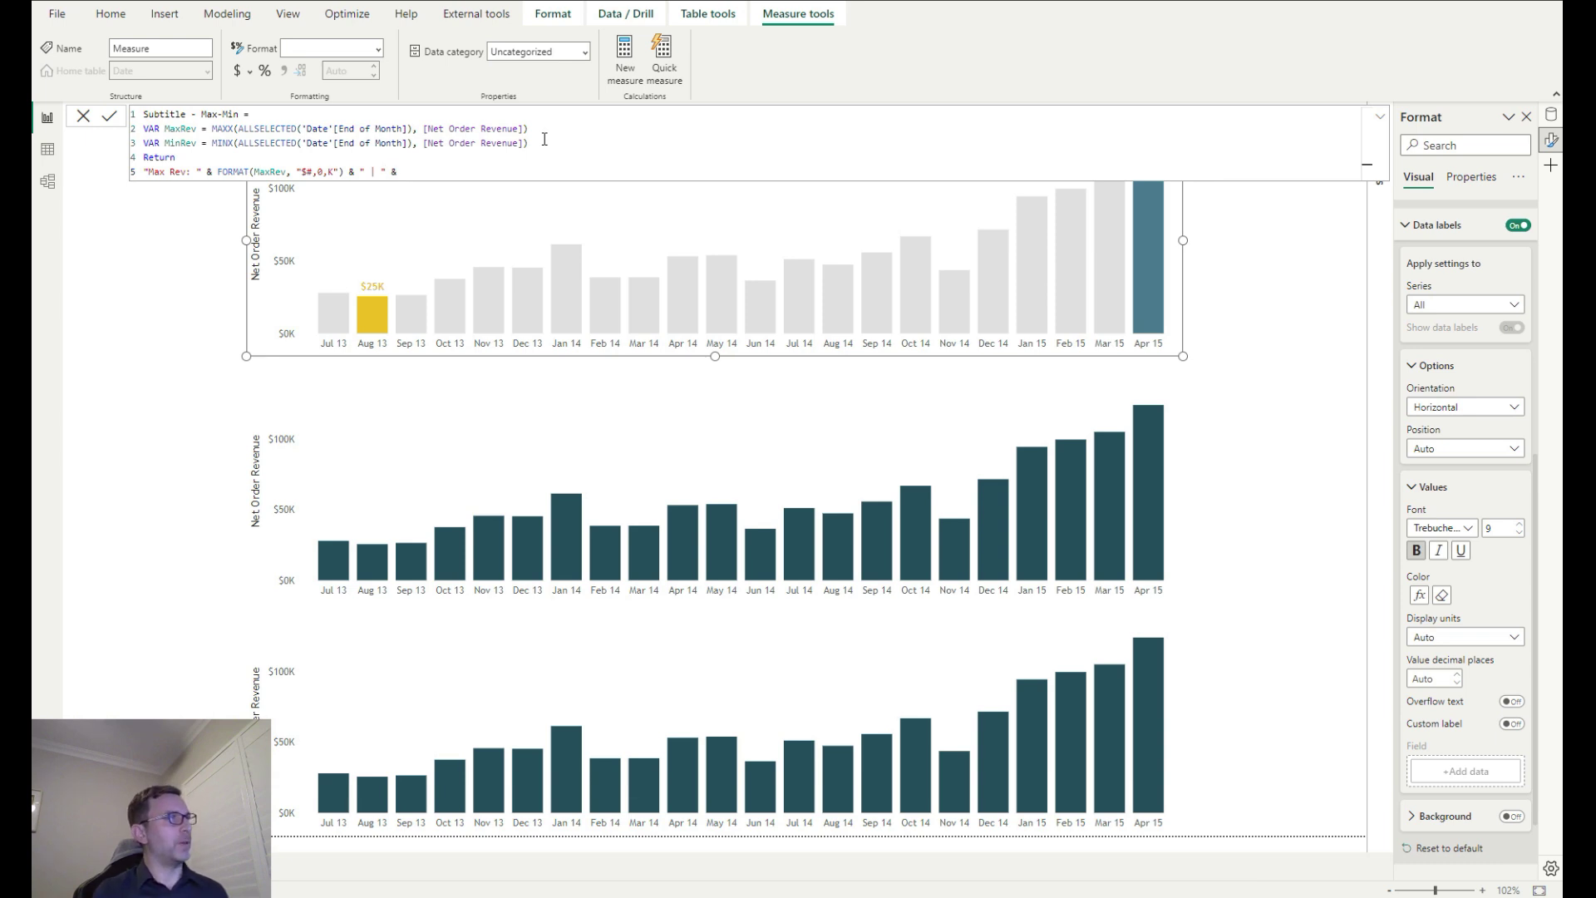
# Add the label "Min Rev: " after the separator in the returned text
pyautogui.write(' "')
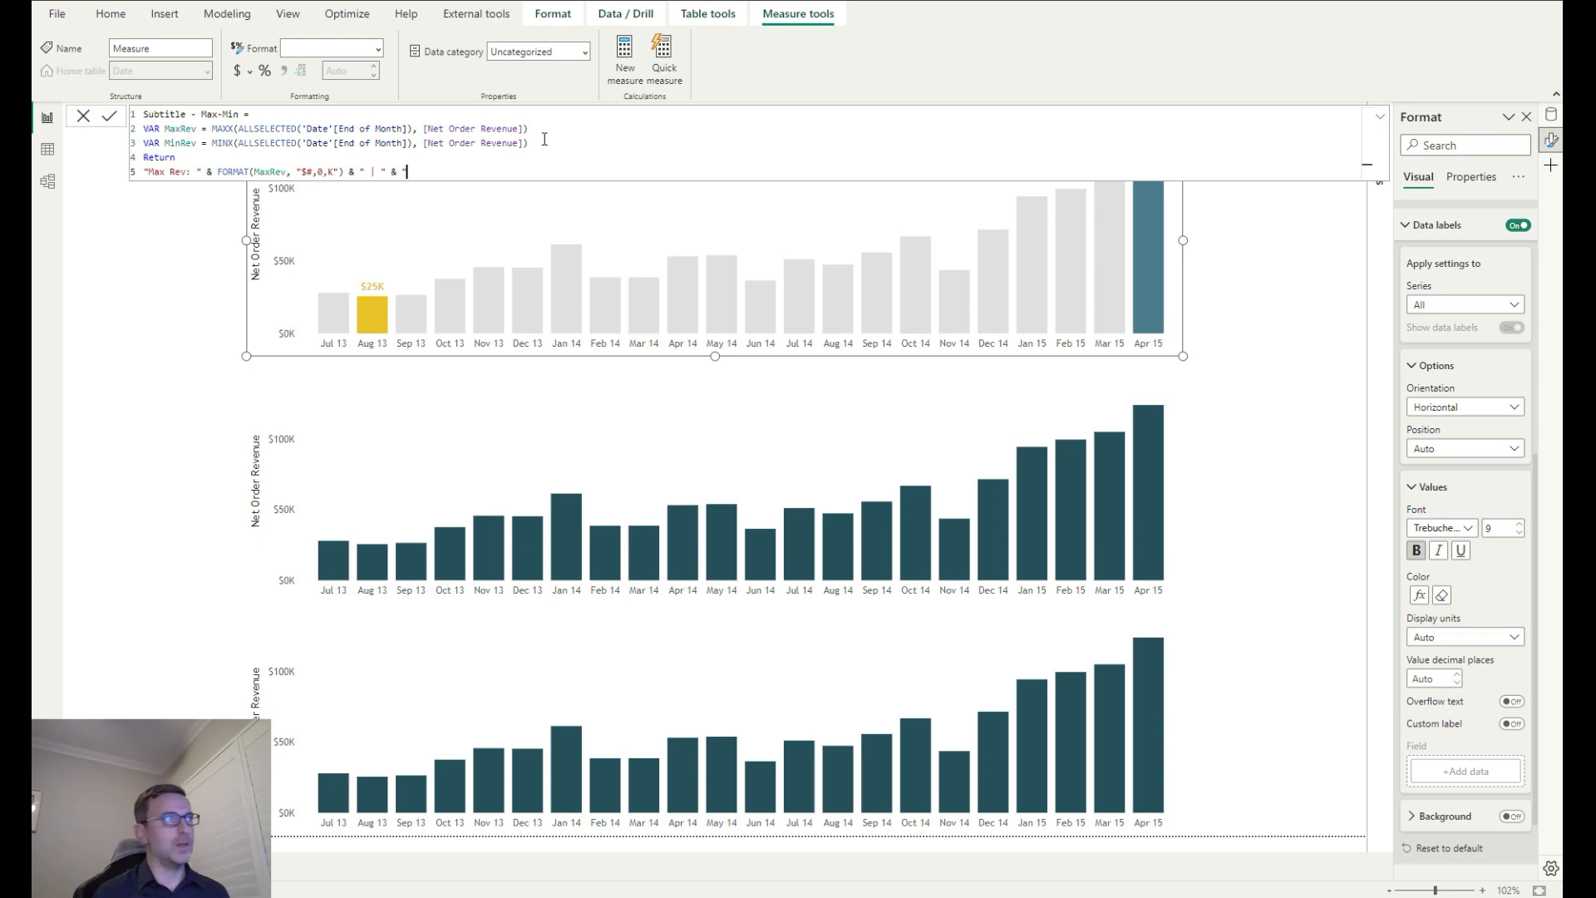
pyautogui.write('MinRev')
pyautogui.press('BackSpace')
pyautogui.press('BackSpace')
pyautogui.write('Re')
pyautogui.press('BackSpace')
pyautogui.press('BackSpace')
pyautogui.write('Rev: " ')
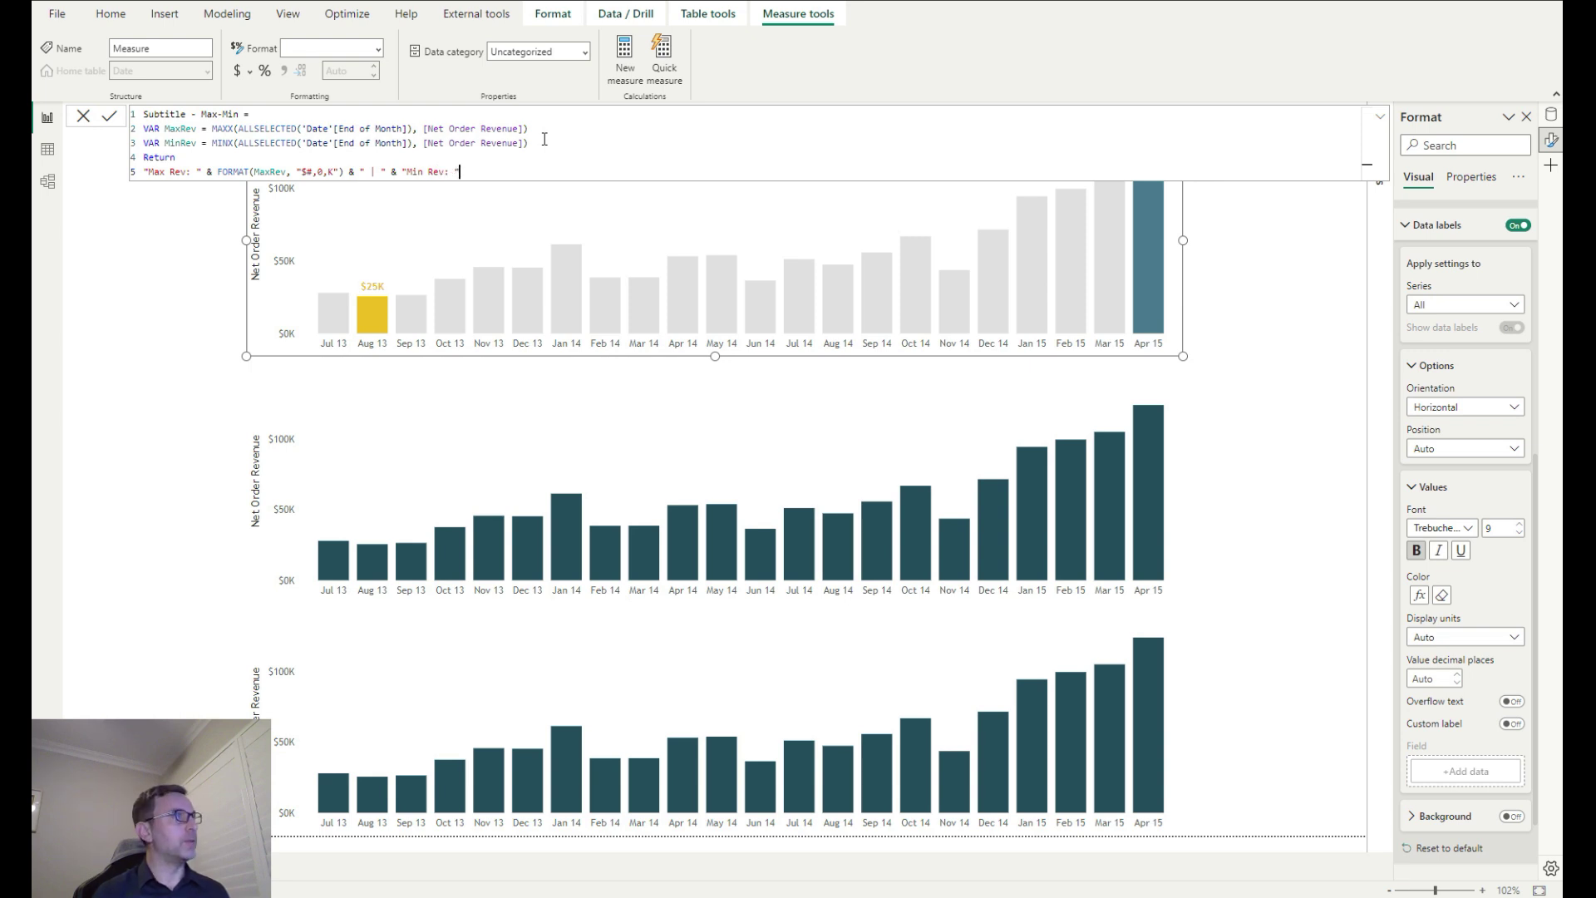
# Append a FORMAT function after the "Min Rev: " label with MinRev as its value
pyautogui.write('&')
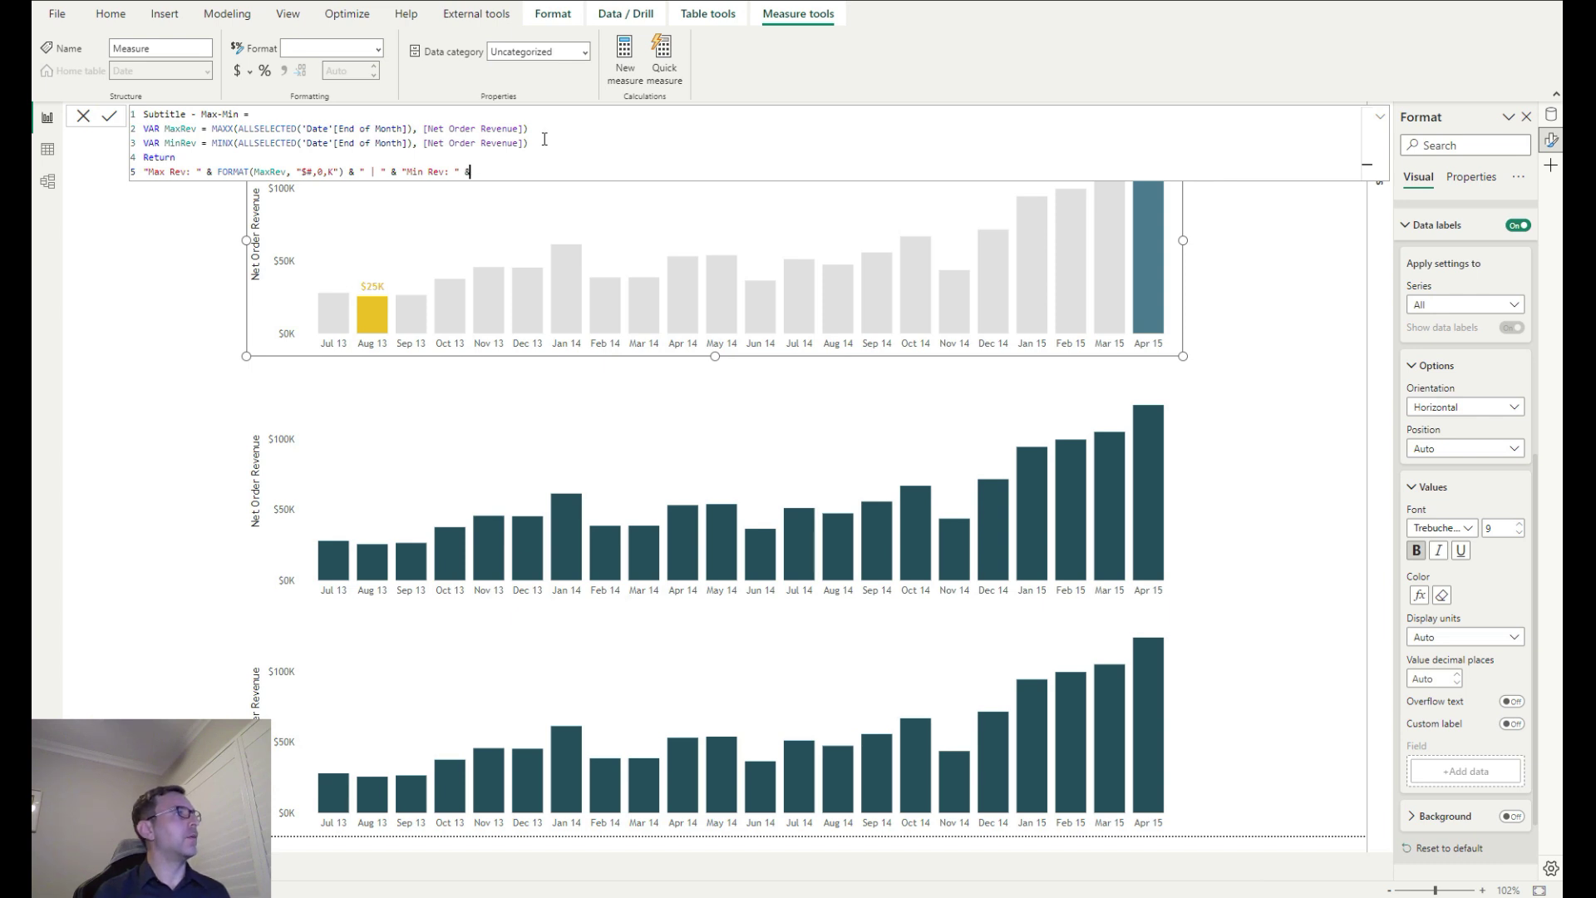
pyautogui.write(' FORM')
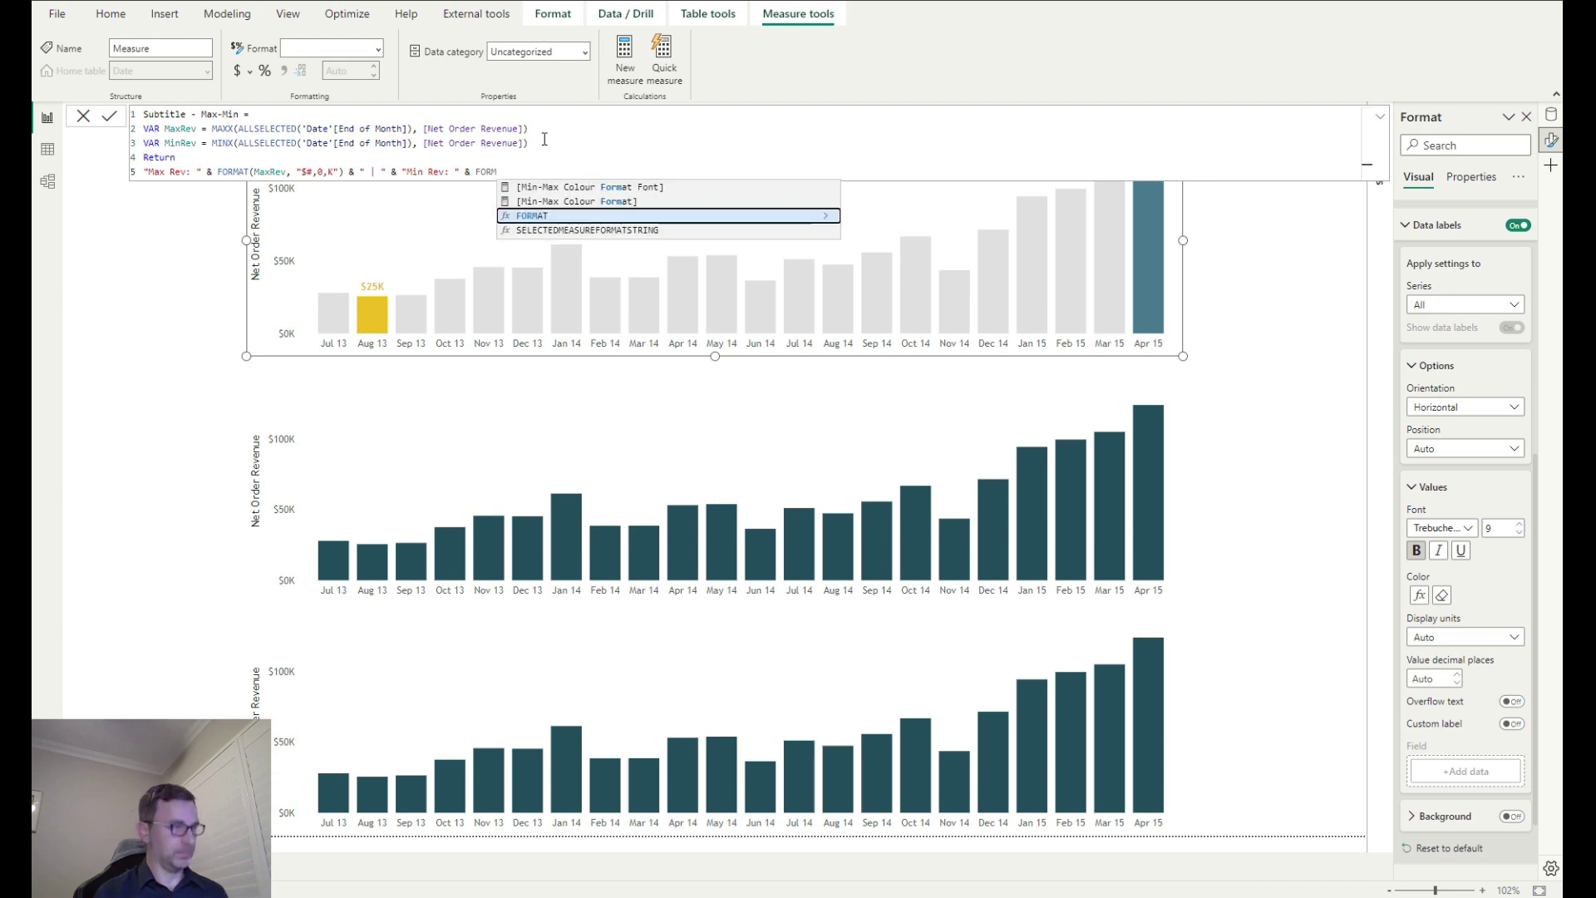
pyautogui.press('Tab')
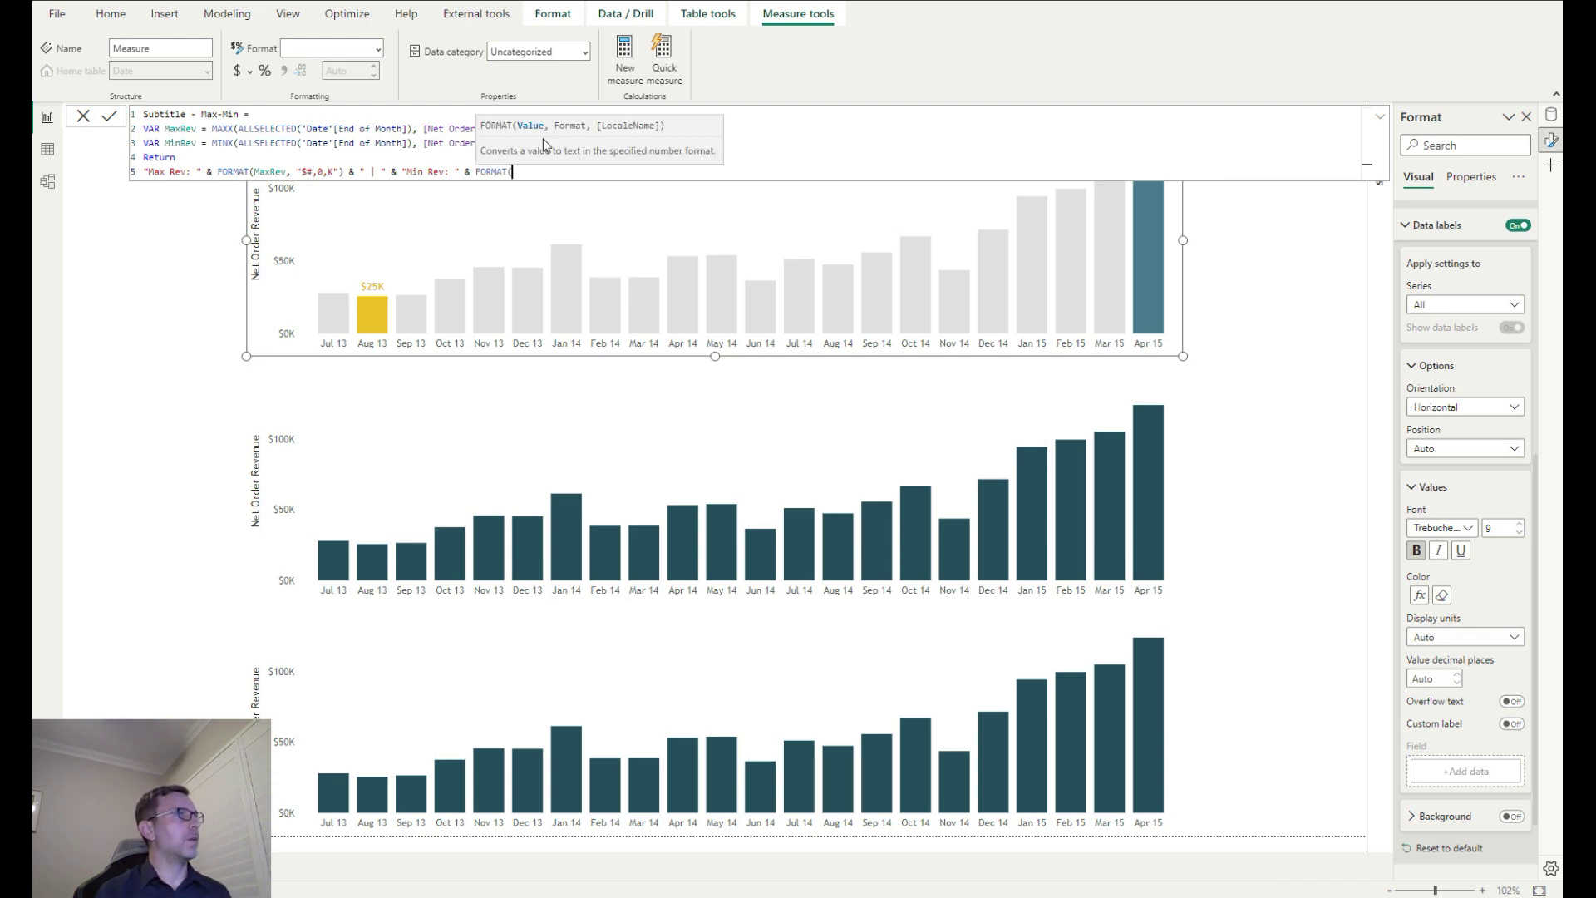
pyautogui.write('Min')
pyautogui.press('Down')
pyautogui.press('Down')
pyautogui.press('Down')
pyautogui.press('Tab')
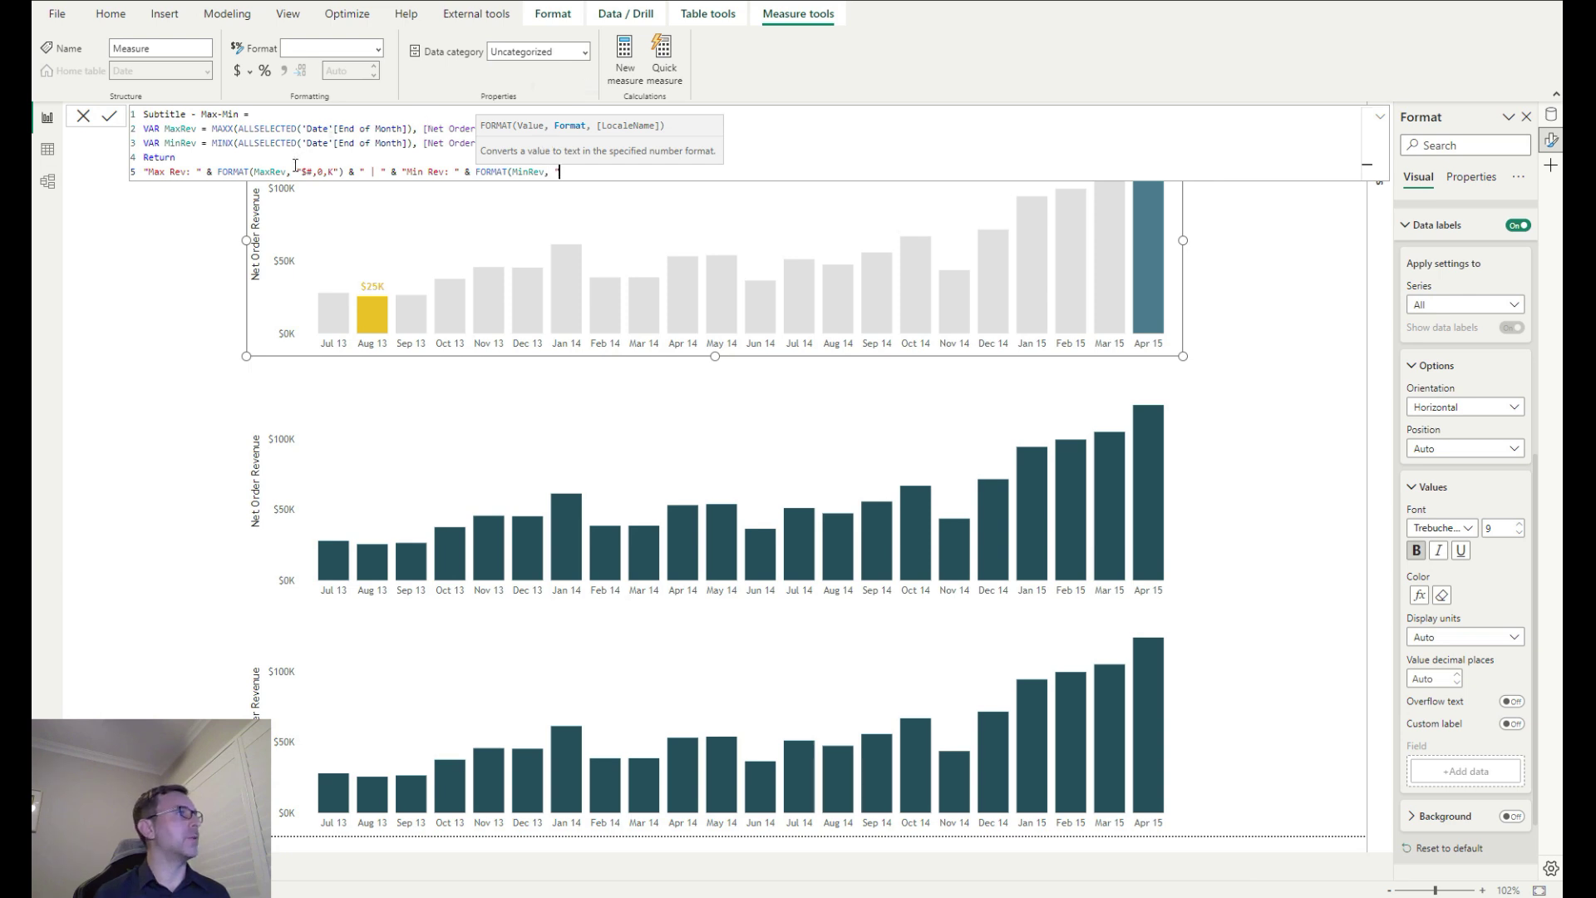
# Reuse the "$#,0,K" format string for MinRev, close the function and commit the measure
pyautogui.moveTo(340, 173); pyautogui.dragTo(297, 172)
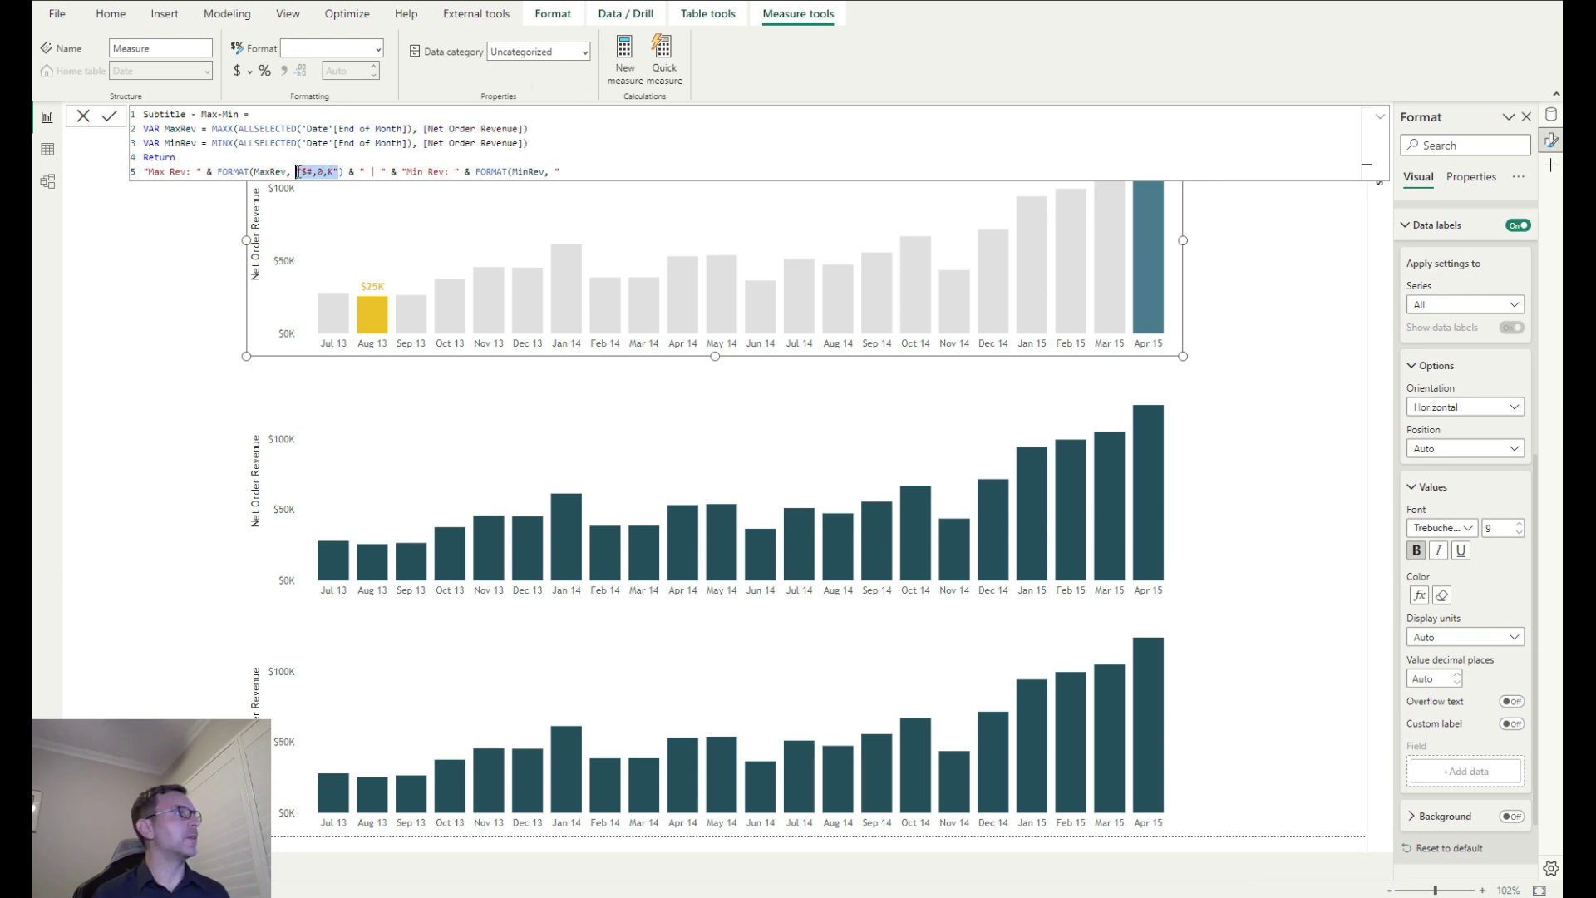
pyautogui.hotkey('ctrl', 'c')
pyautogui.click(587, 172)
pyautogui.hotkey('ctrl', 'v')
pyautogui.click(566, 172)
pyautogui.press('BackSpace')
pyautogui.write('"')
pyautogui.press('BackSpace')
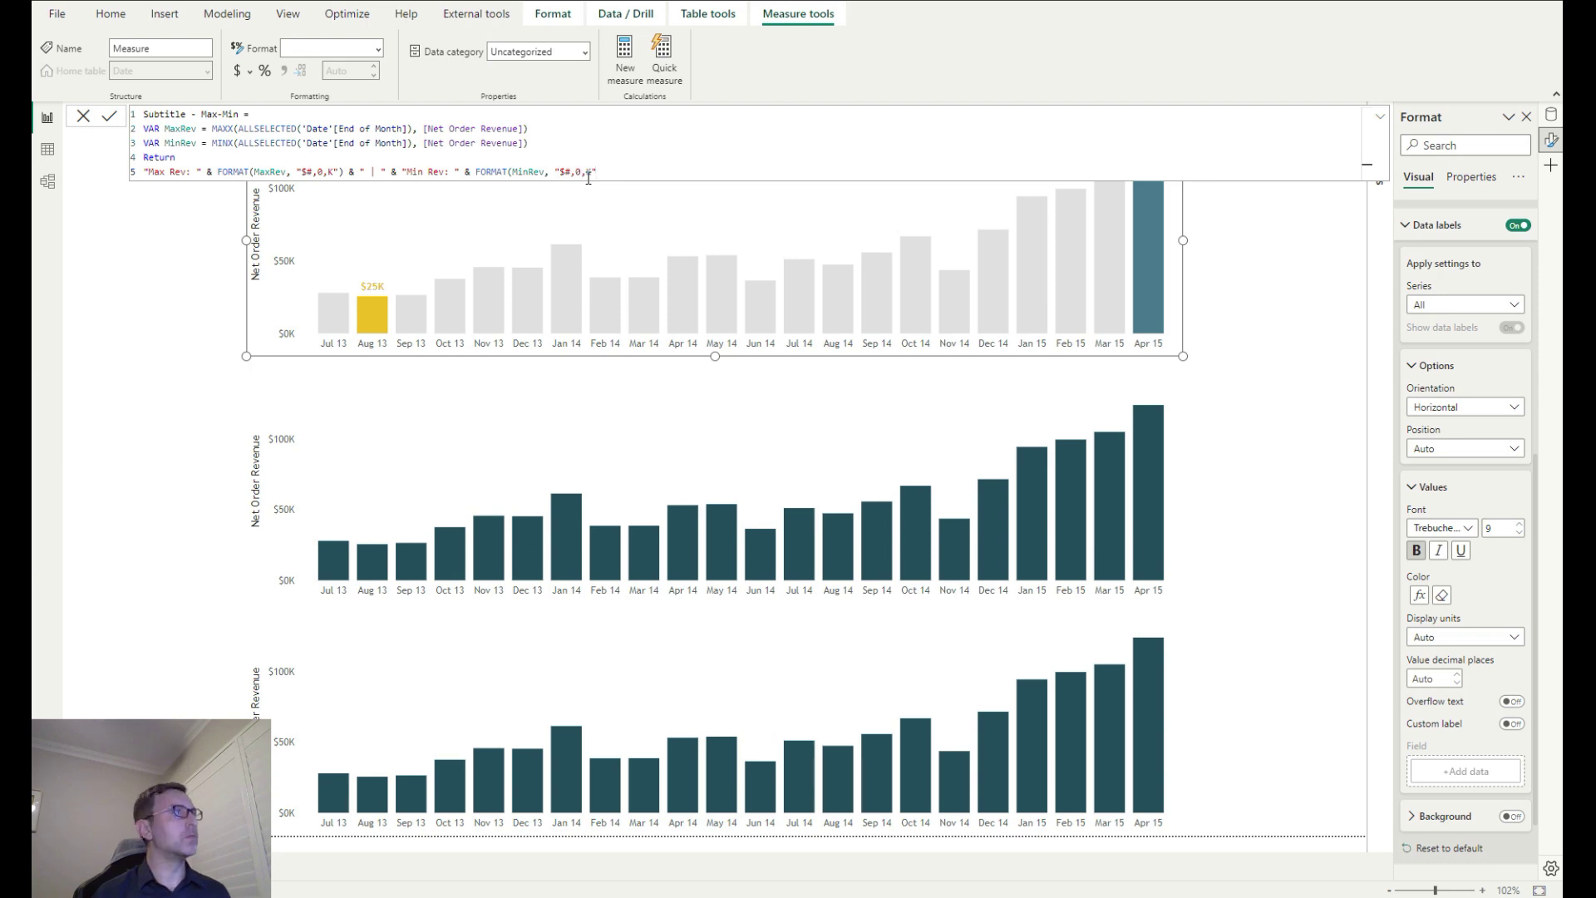
pyautogui.write(')')
pyautogui.press('Return')
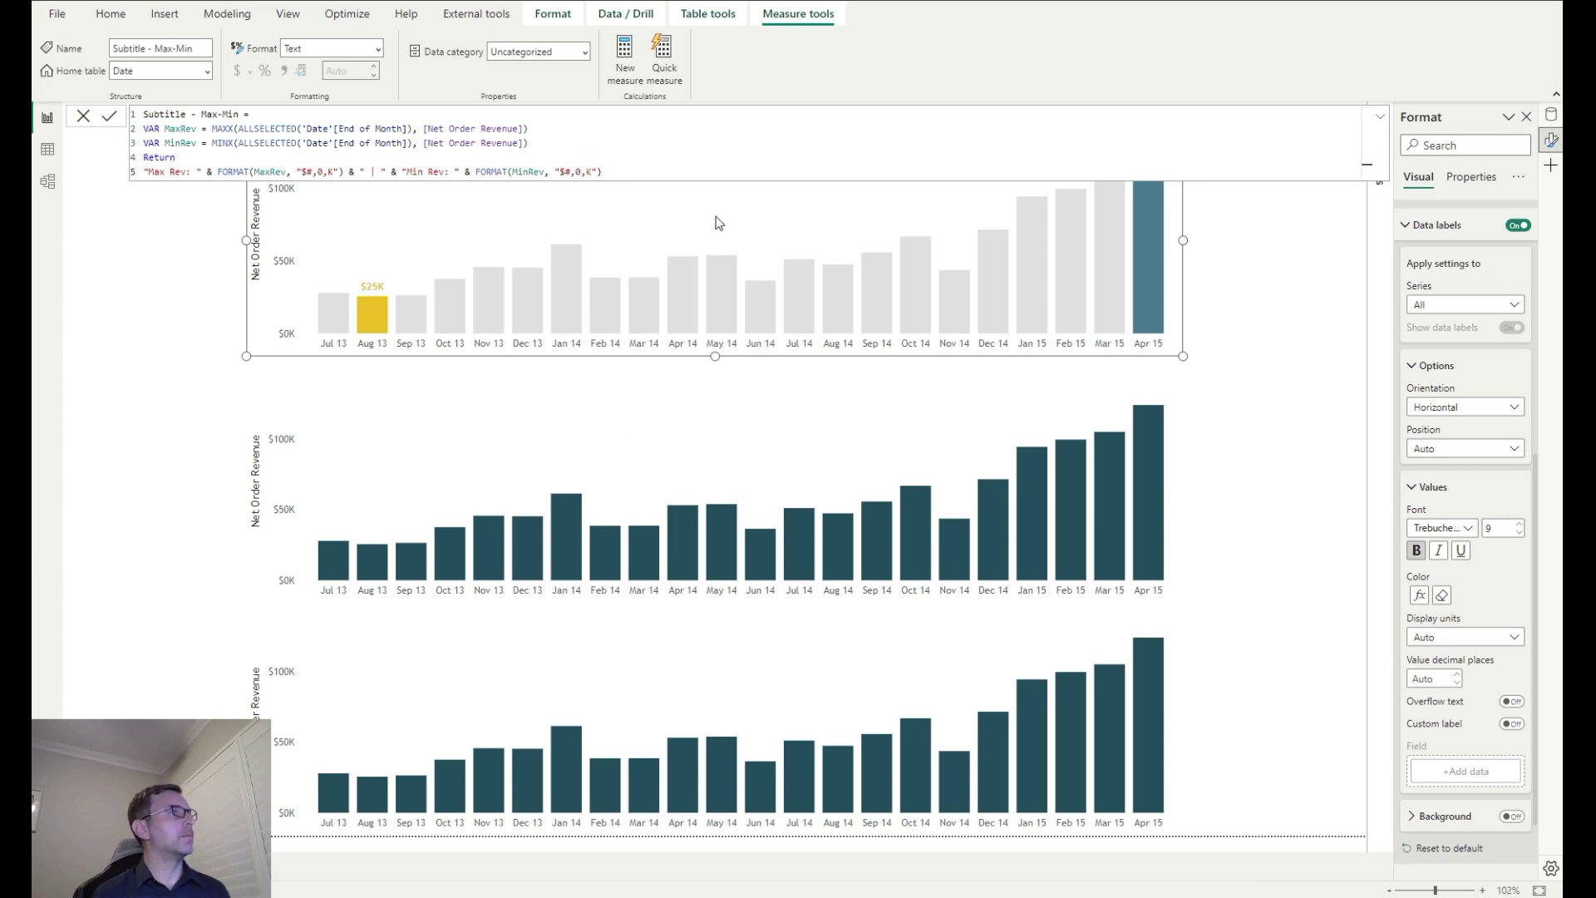
# Select the top chart and turn on its title
pyautogui.click(1178, 226)
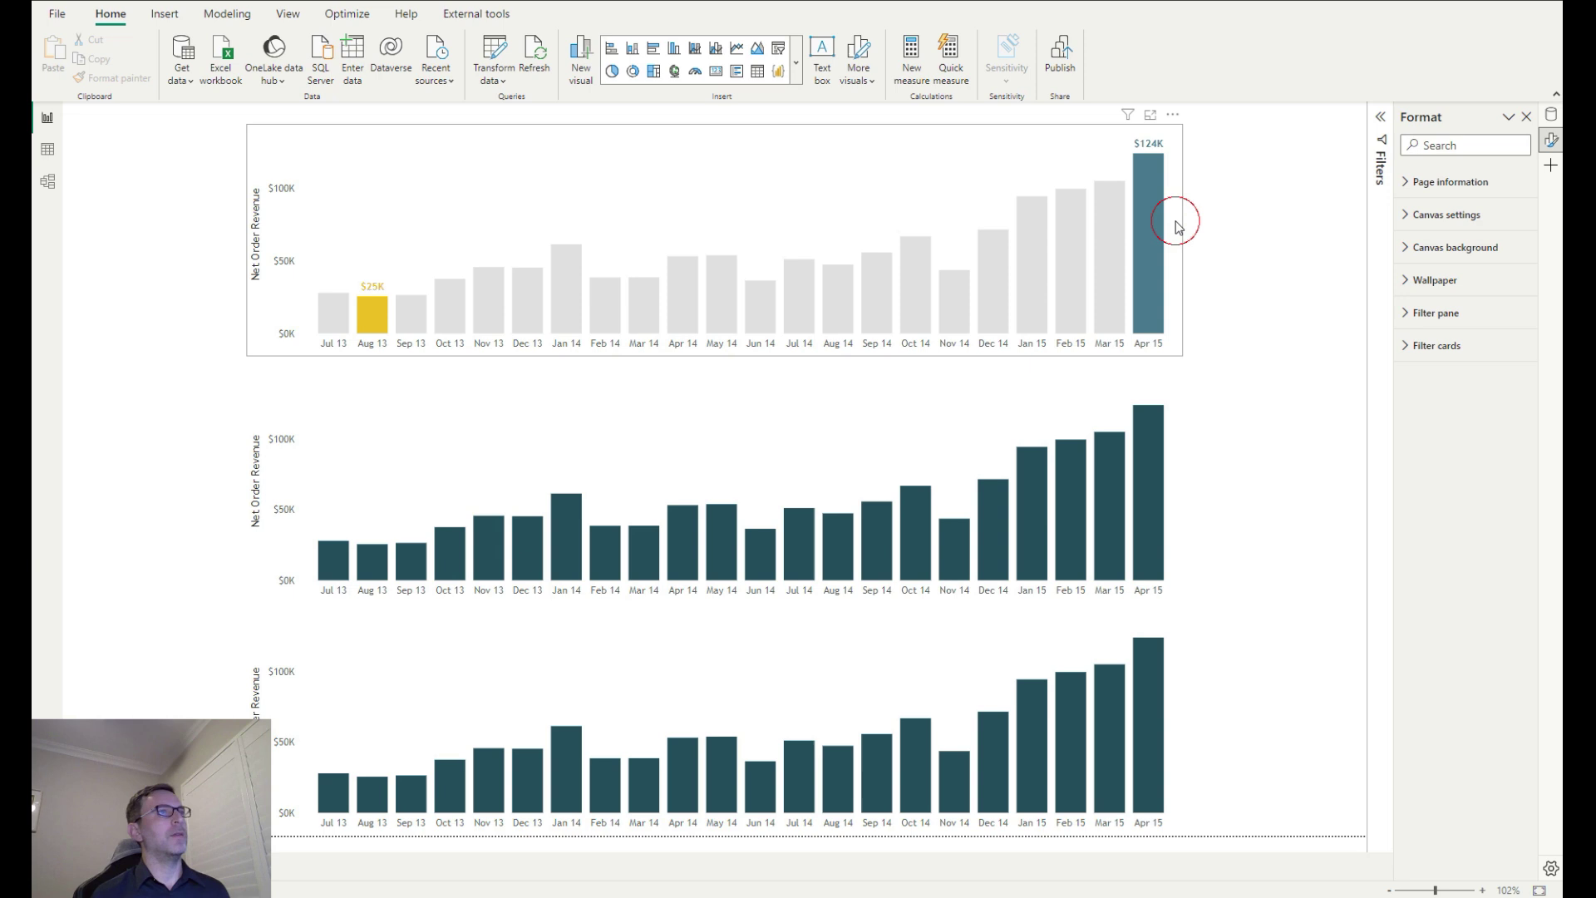
pyautogui.click(1177, 226)
pyautogui.click(1419, 251)
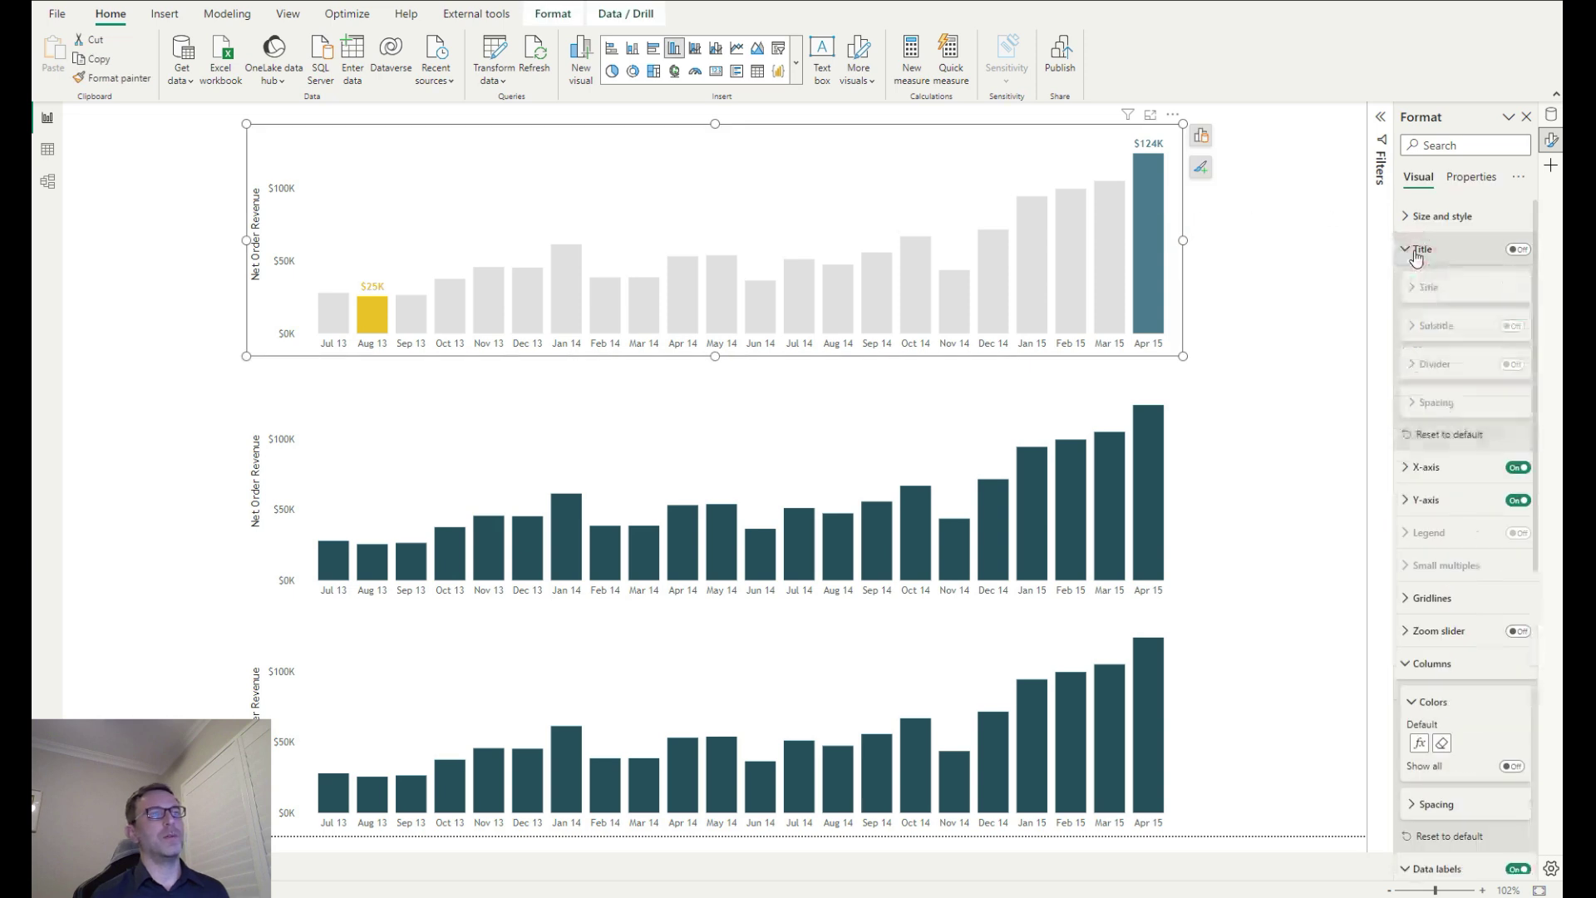
pyautogui.click(1514, 249)
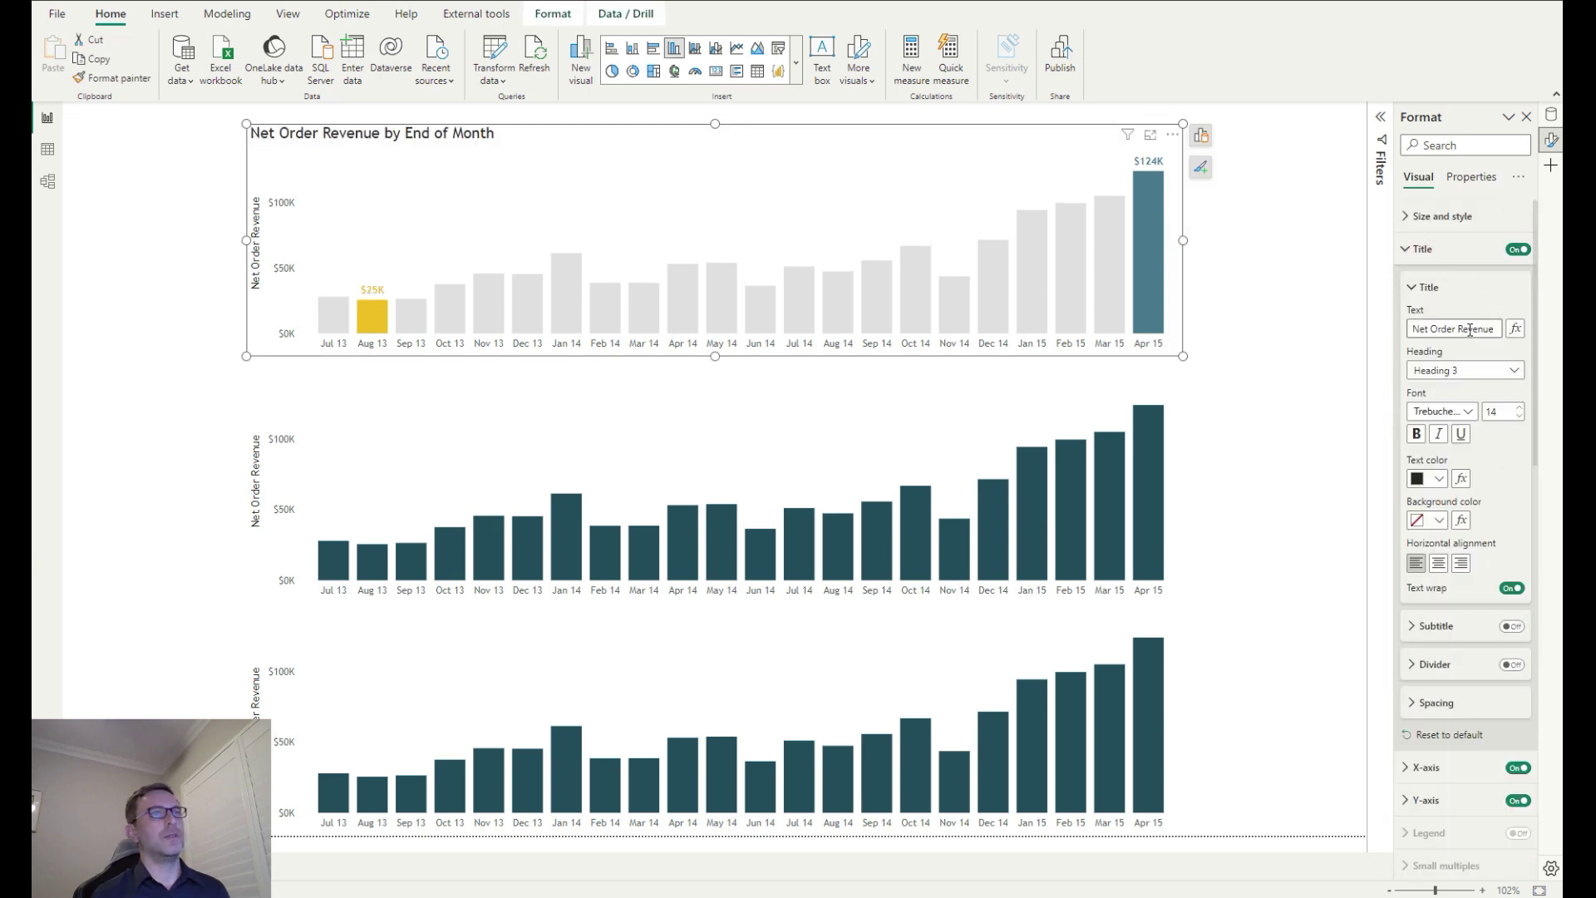
# Turn on the top chart's subtitle and base its text on the Subtitle - Max-Min measure
pyautogui.click(1512, 626)
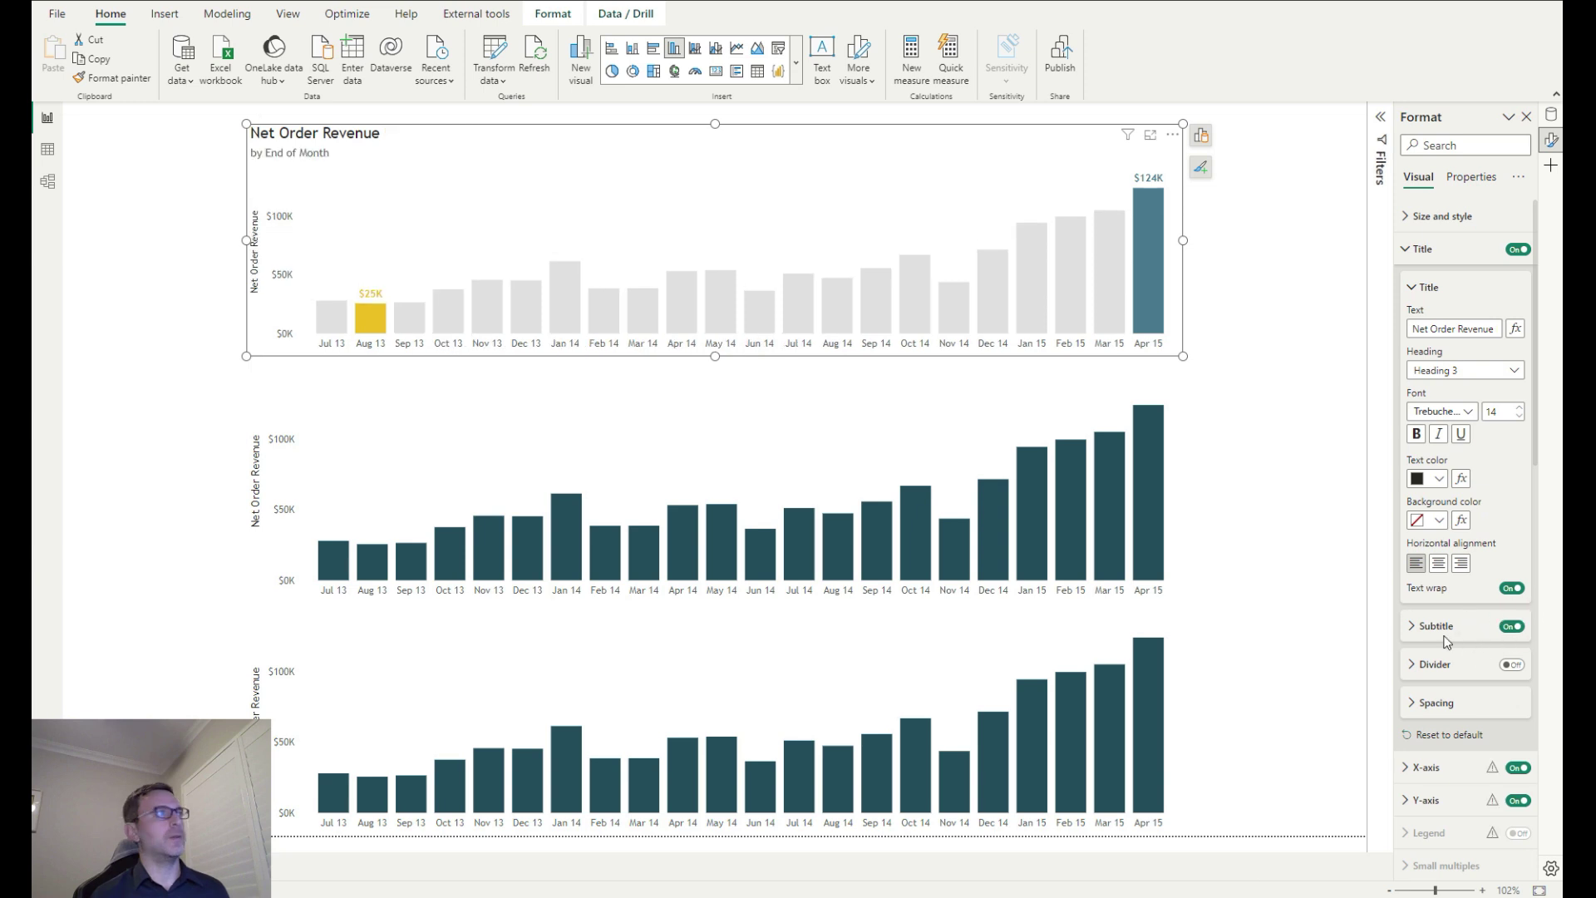
pyautogui.click(1415, 623)
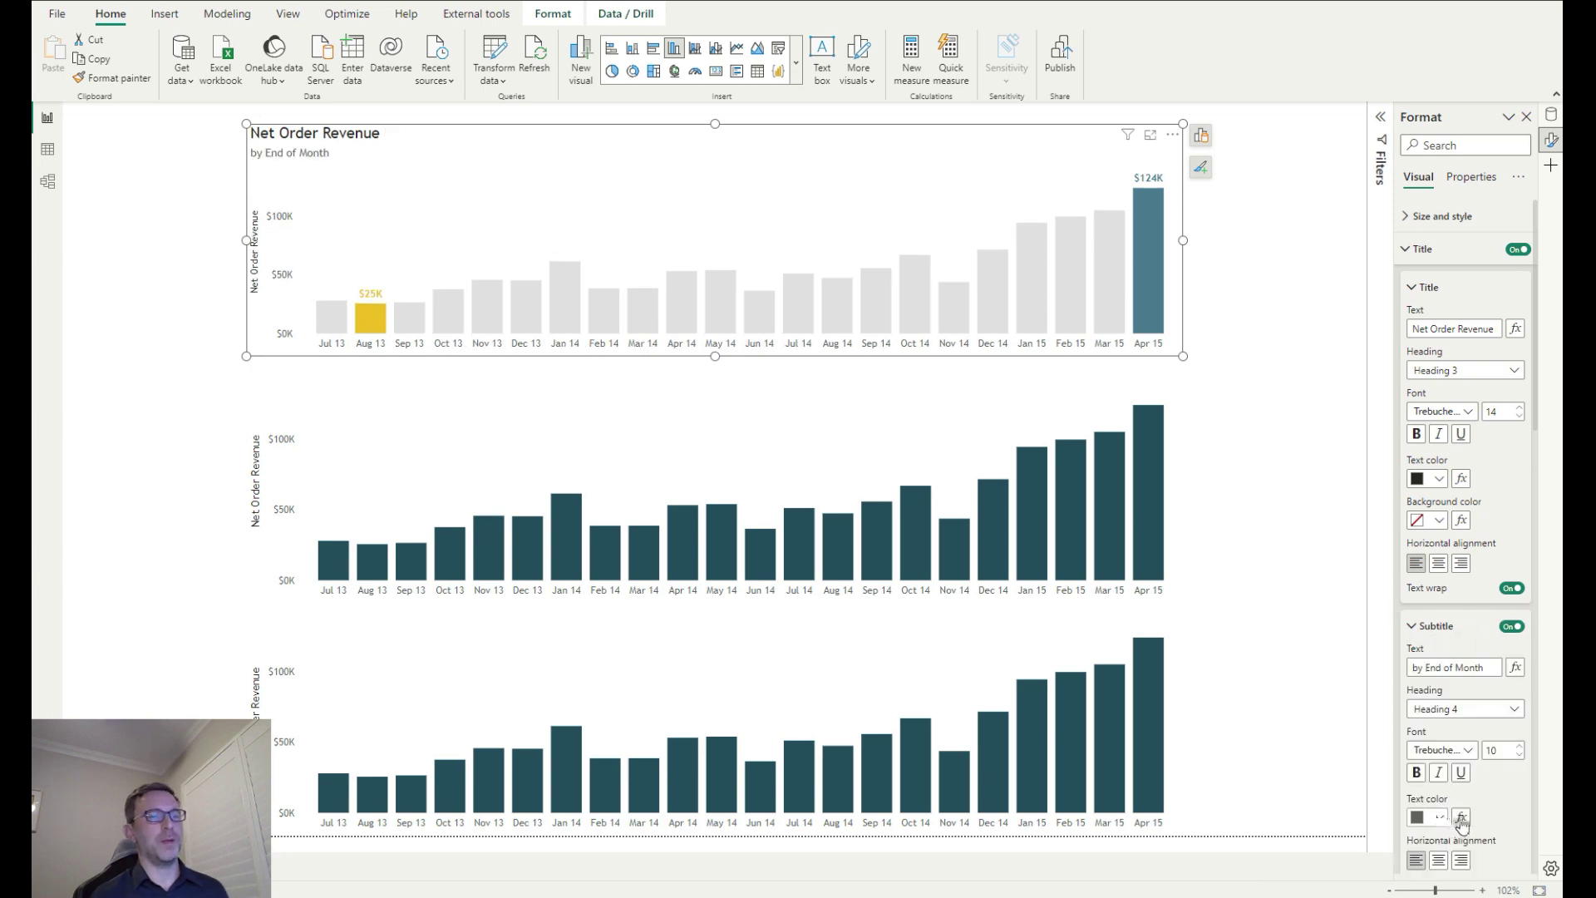
pyautogui.scroll(-3, 1461, 822)
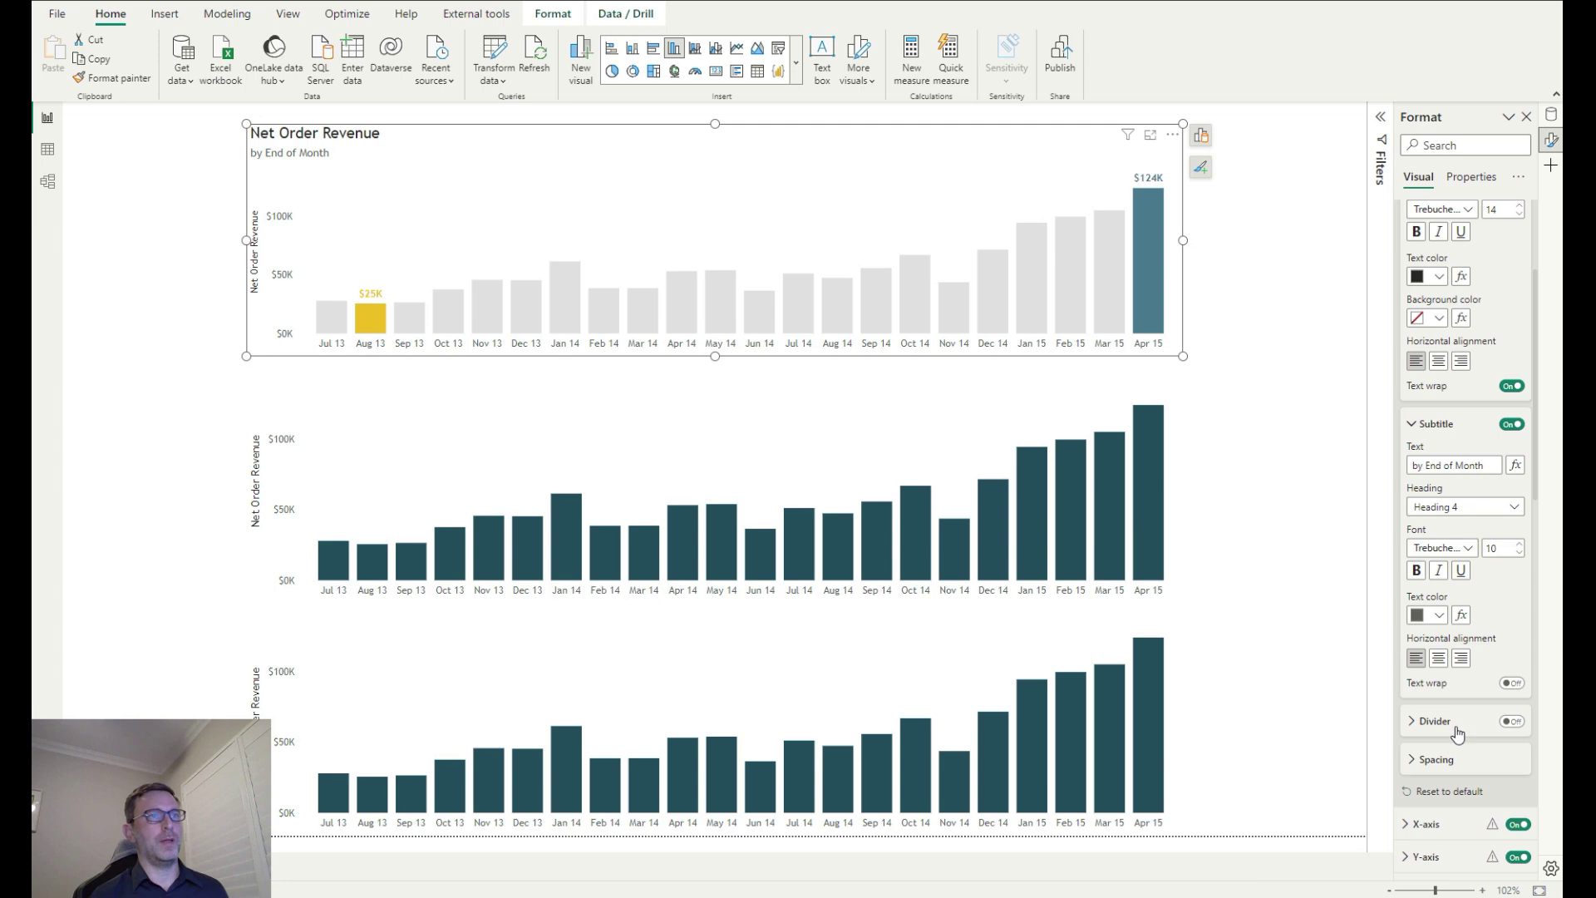
pyautogui.click(1516, 467)
pyautogui.click(562, 326)
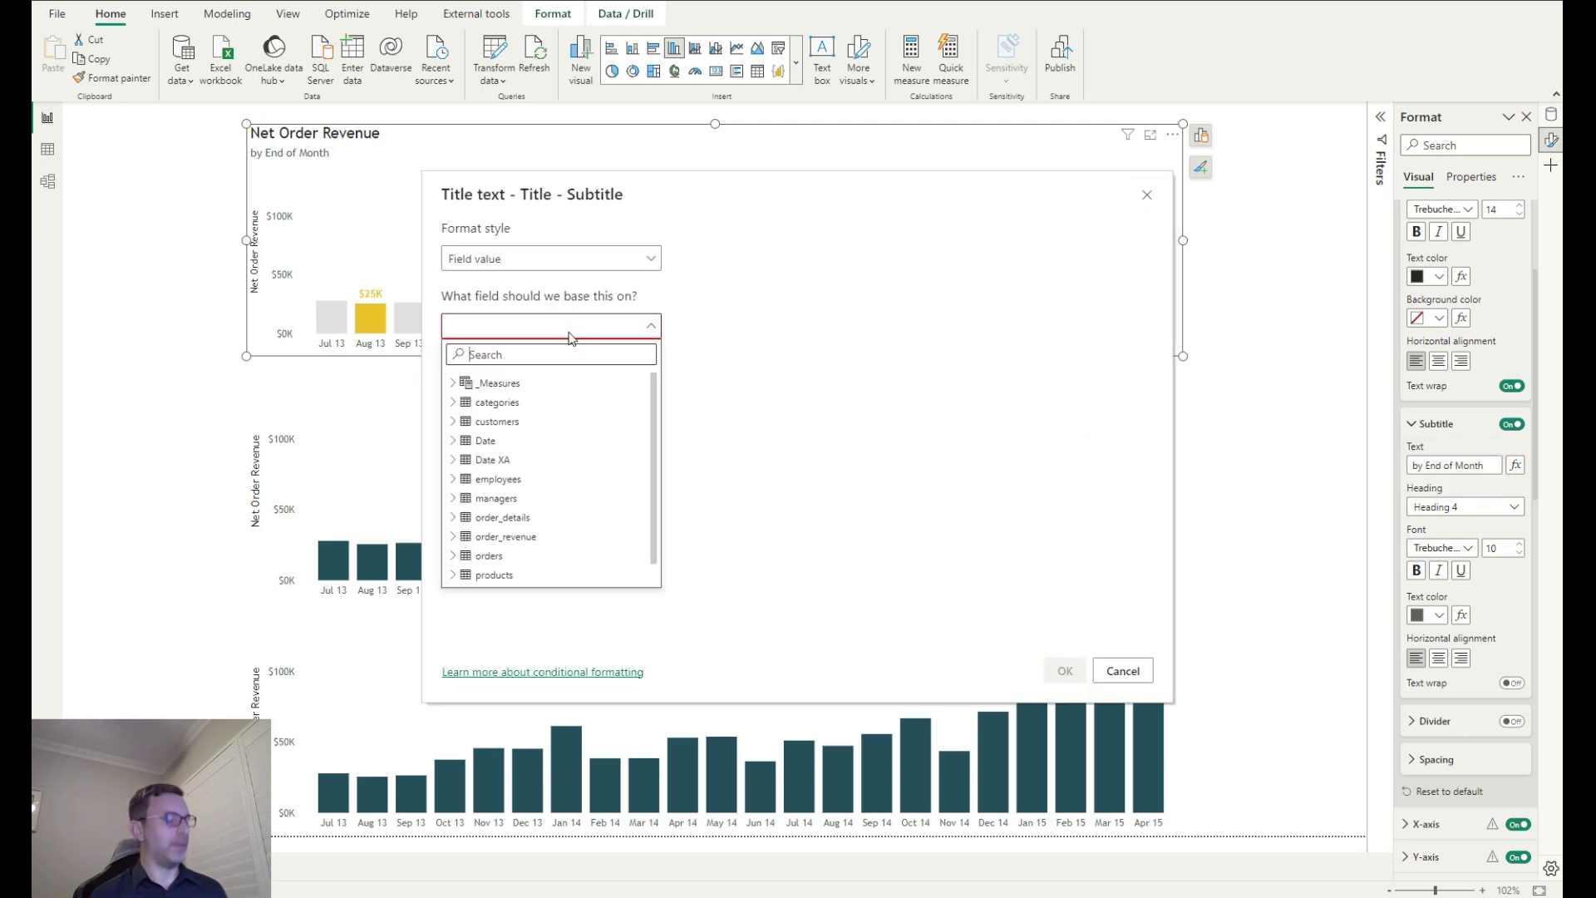
pyautogui.write('sub')
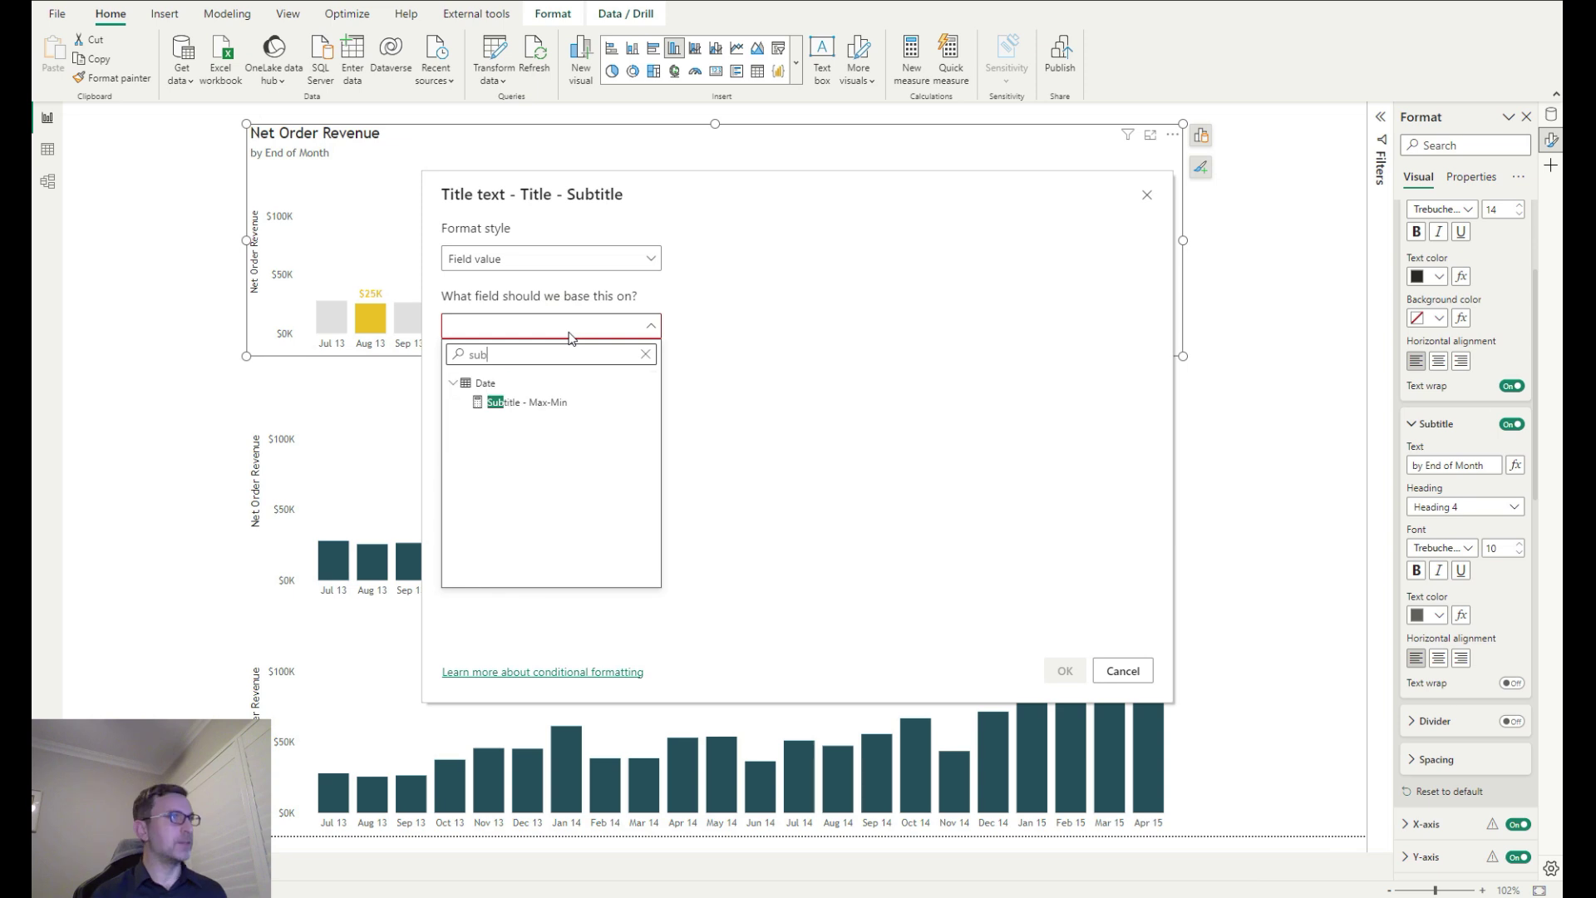
pyautogui.click(550, 406)
pyautogui.click(1065, 670)
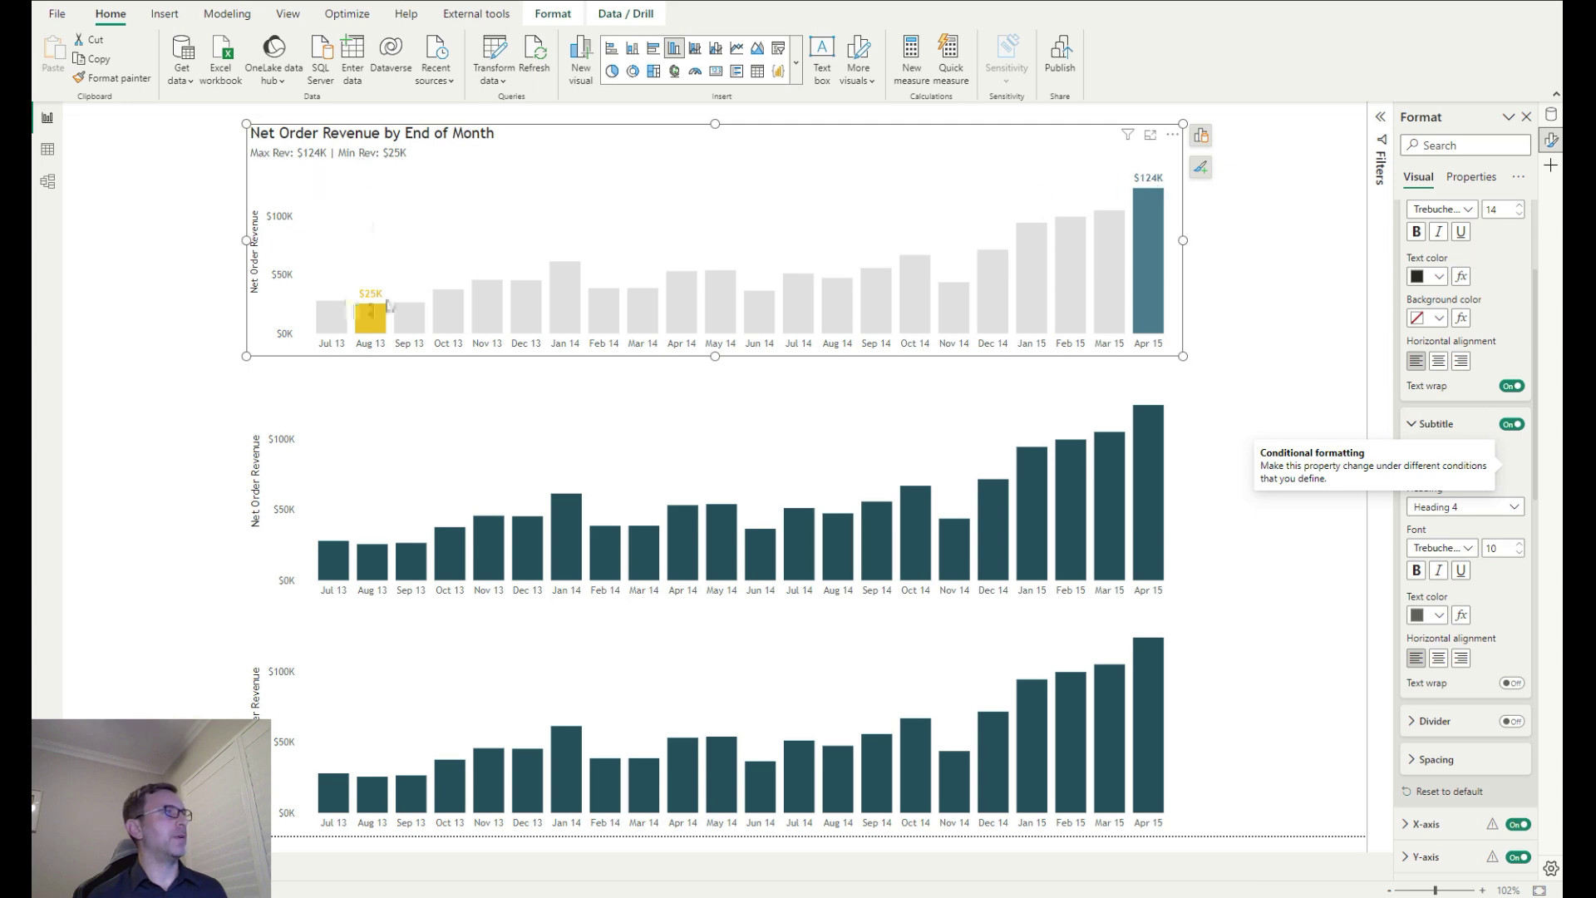
# Replace the top chart's title text with "Max and Min Net Order Revenue"
pyautogui.moveTo(366, 324)
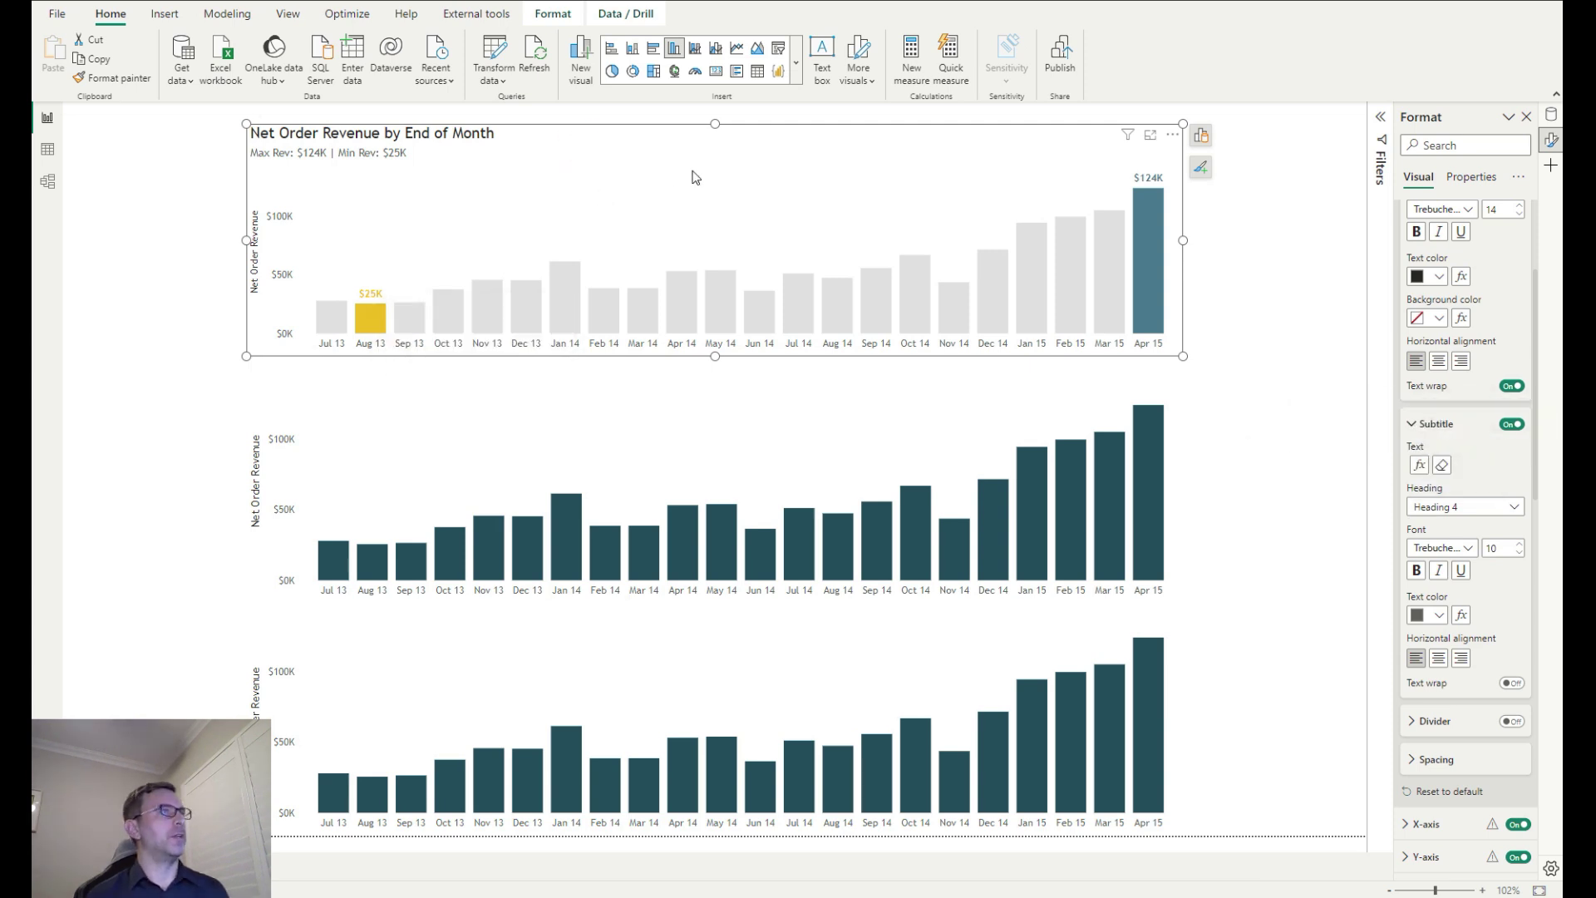
pyautogui.scroll(5, 1455, 349)
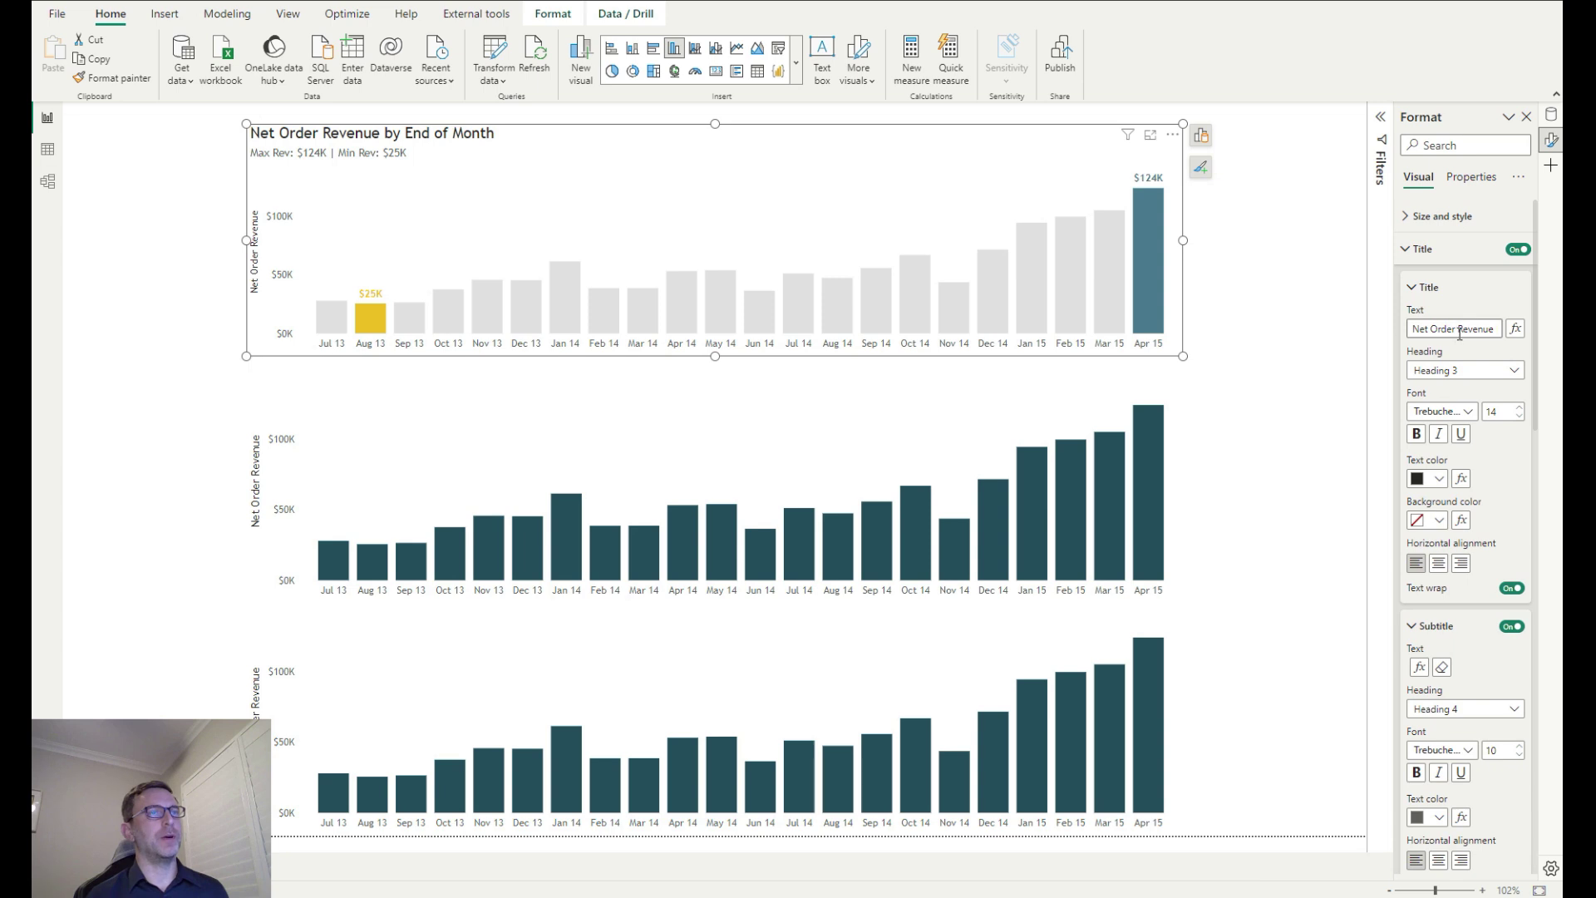
pyautogui.click(1434, 330)
pyautogui.hotkey('ctrl', 'a')
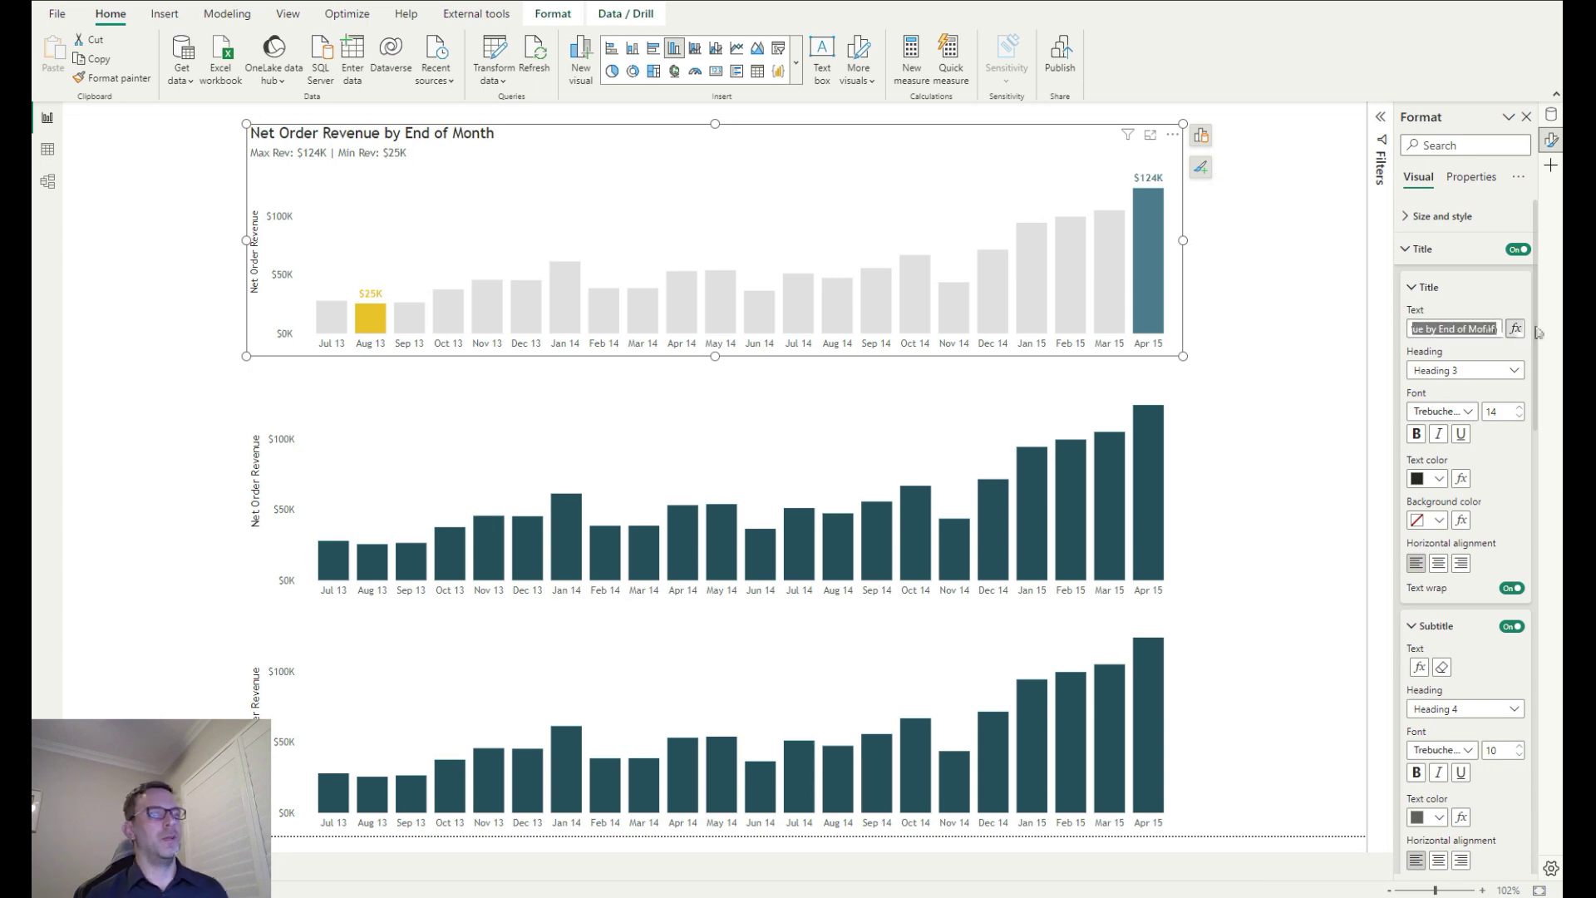
pyautogui.write('Max and M')
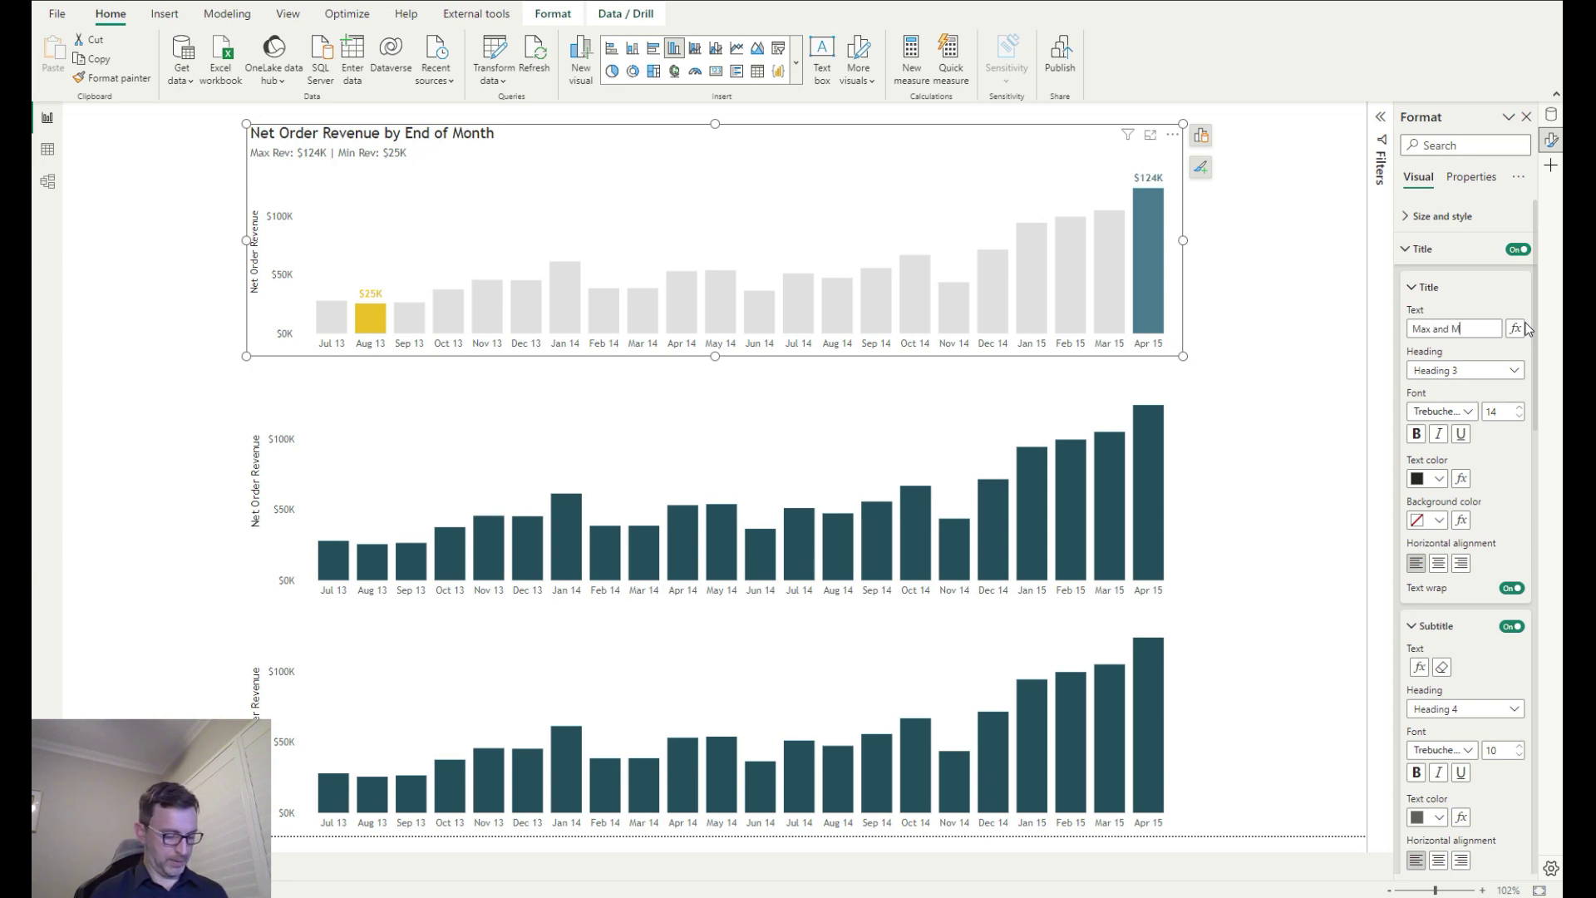
pyautogui.write('in Net Order')
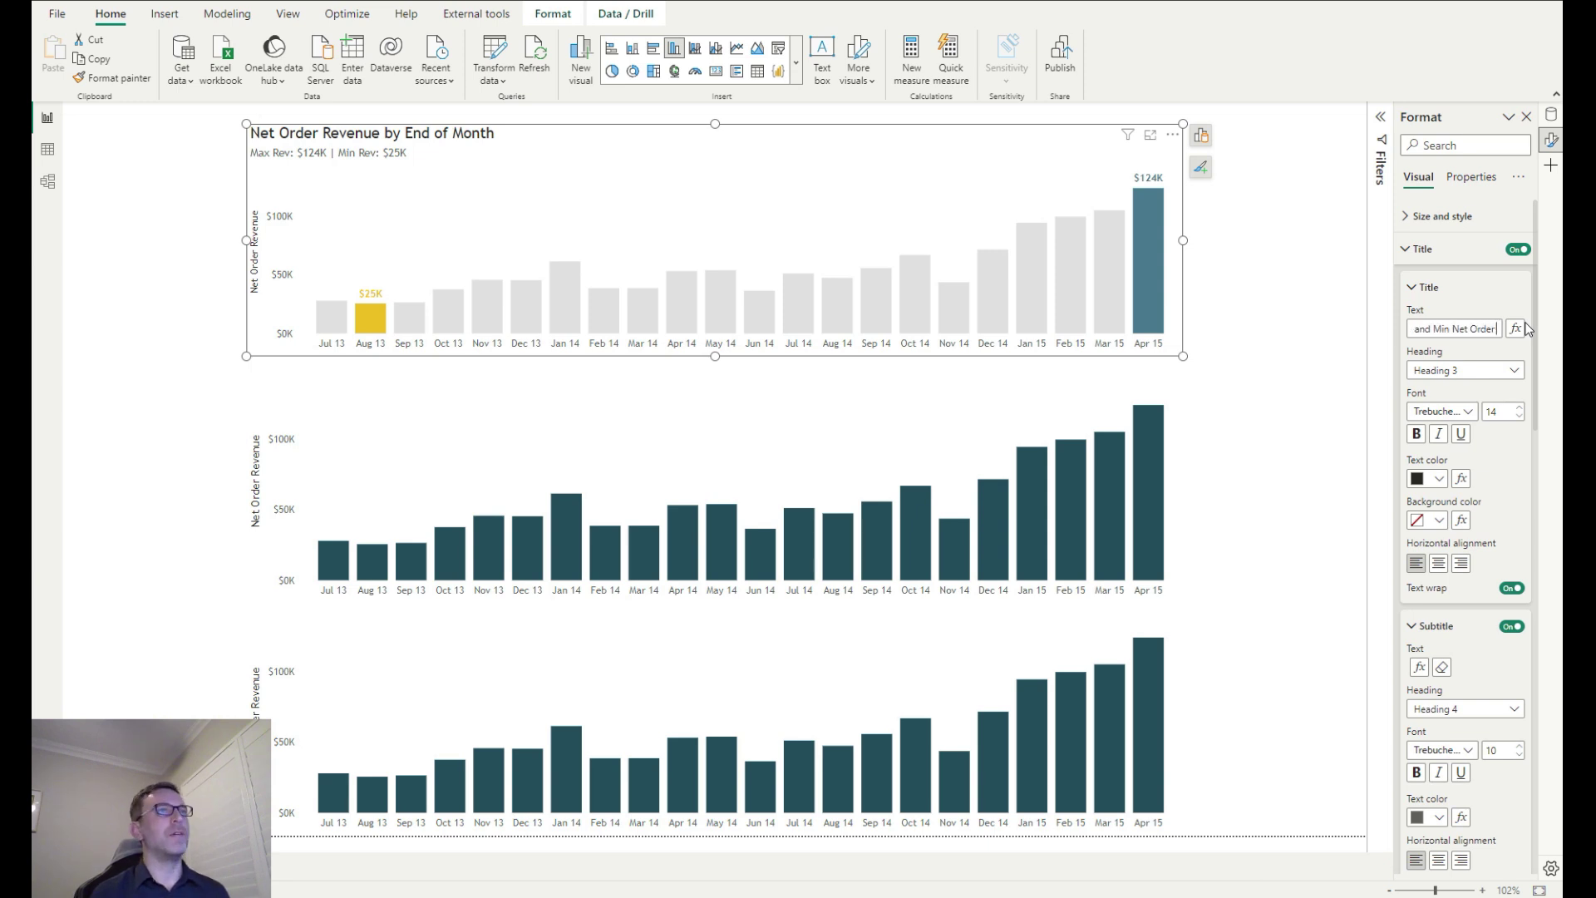
pyautogui.write('enue')
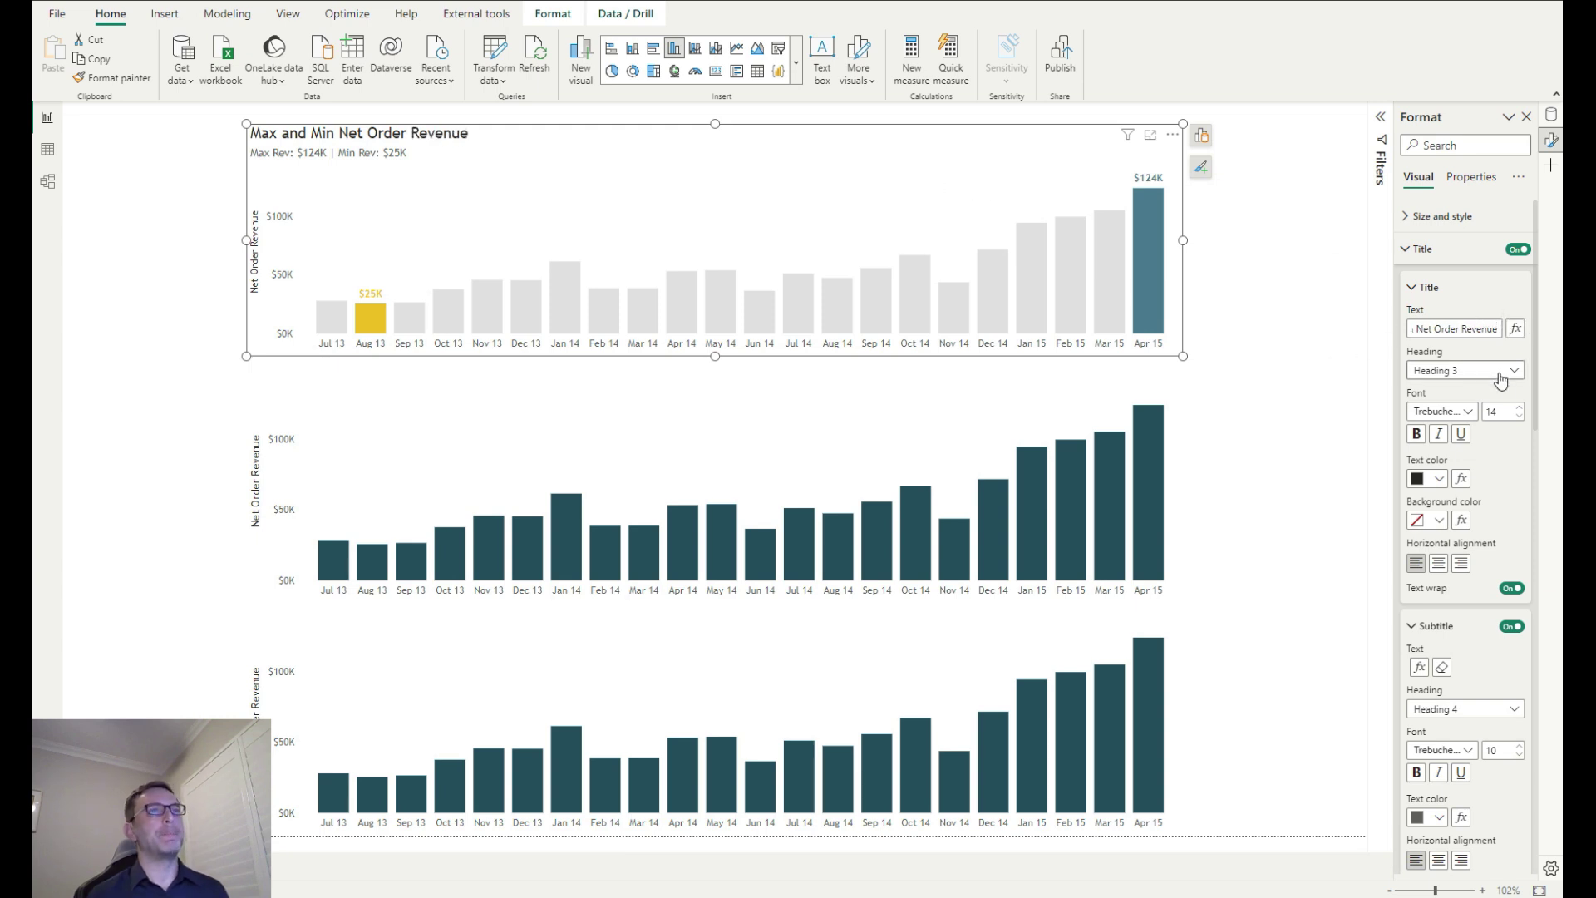
# Reduce the title's font size to 13 and change its text colour to dark grey
pyautogui.click(1520, 417)
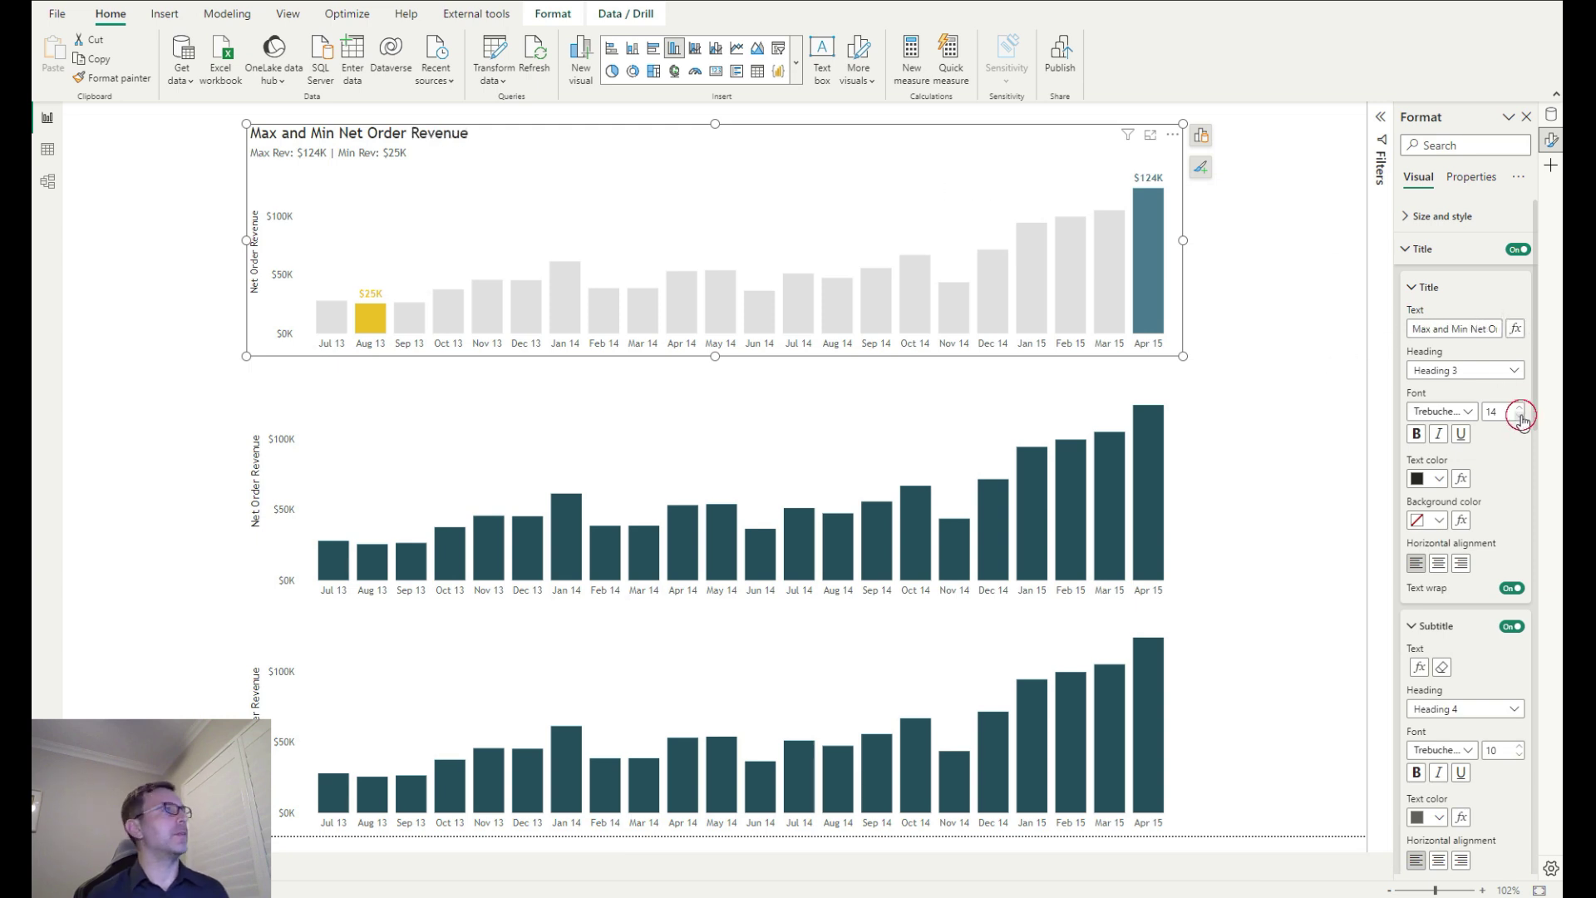
pyautogui.click(1439, 478)
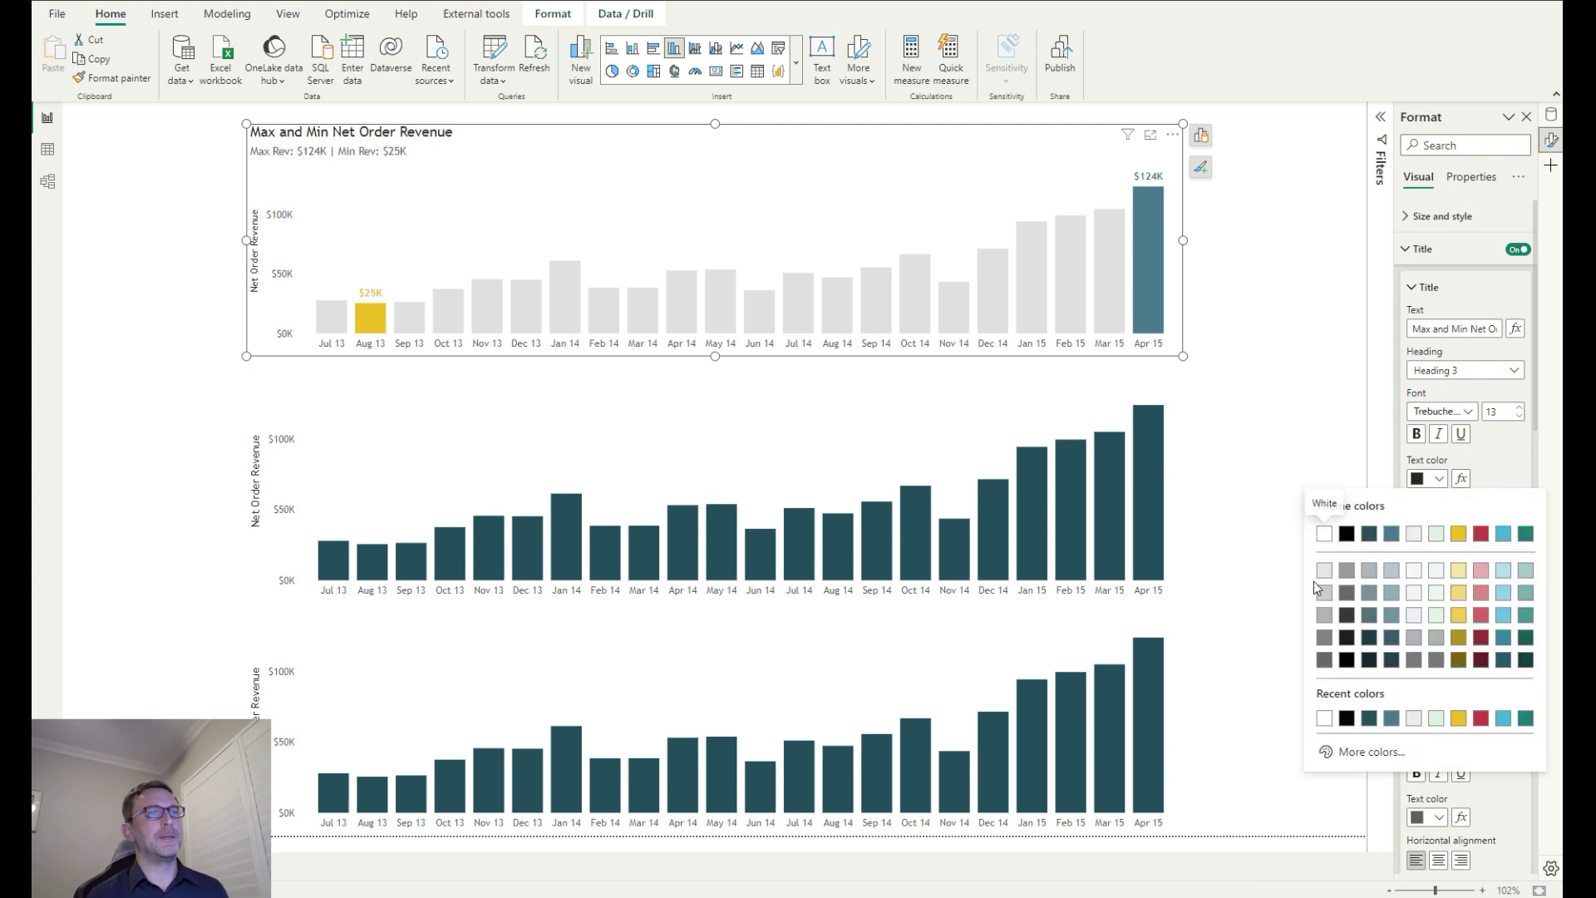
pyautogui.click(1323, 659)
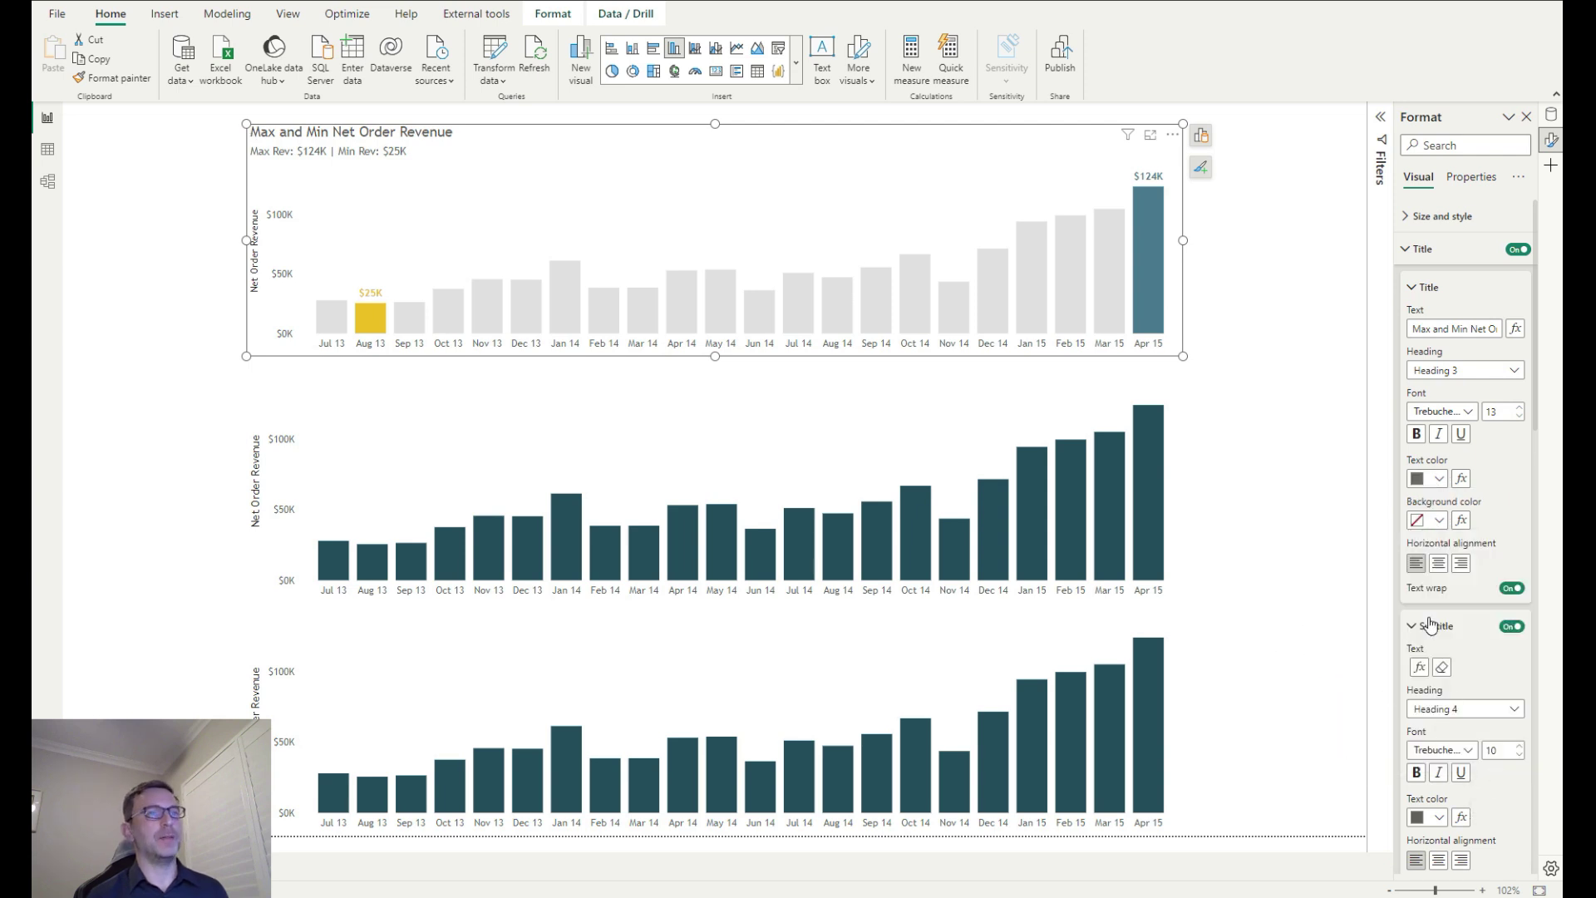
# Format the subtitle in a very dark teal at font size 14 with bold text
pyautogui.click(1439, 816)
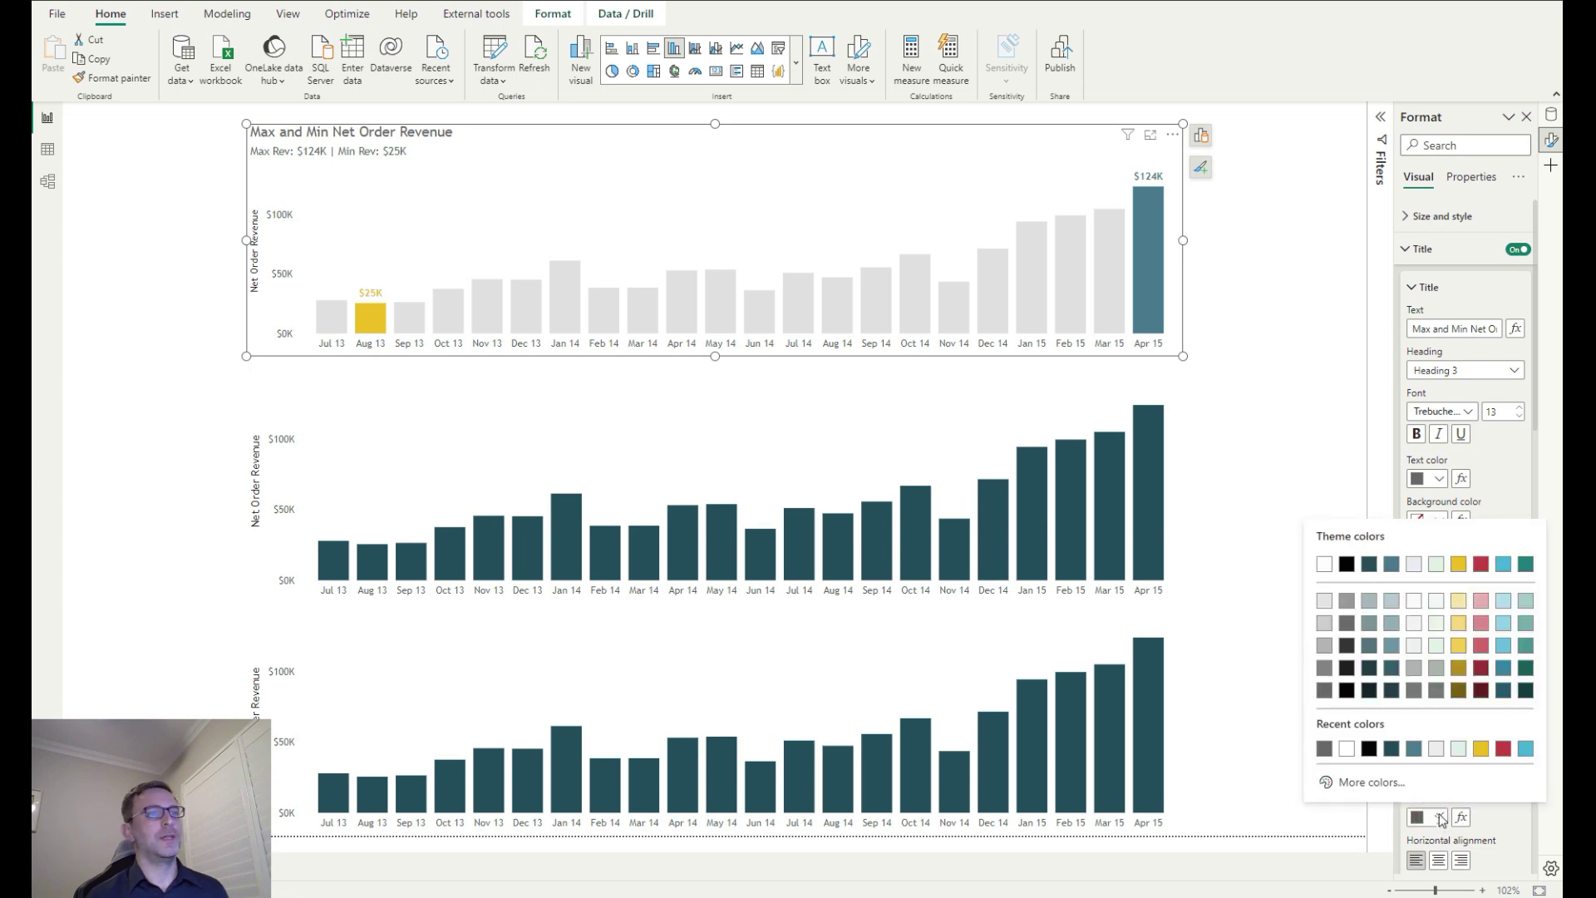
pyautogui.click(1370, 670)
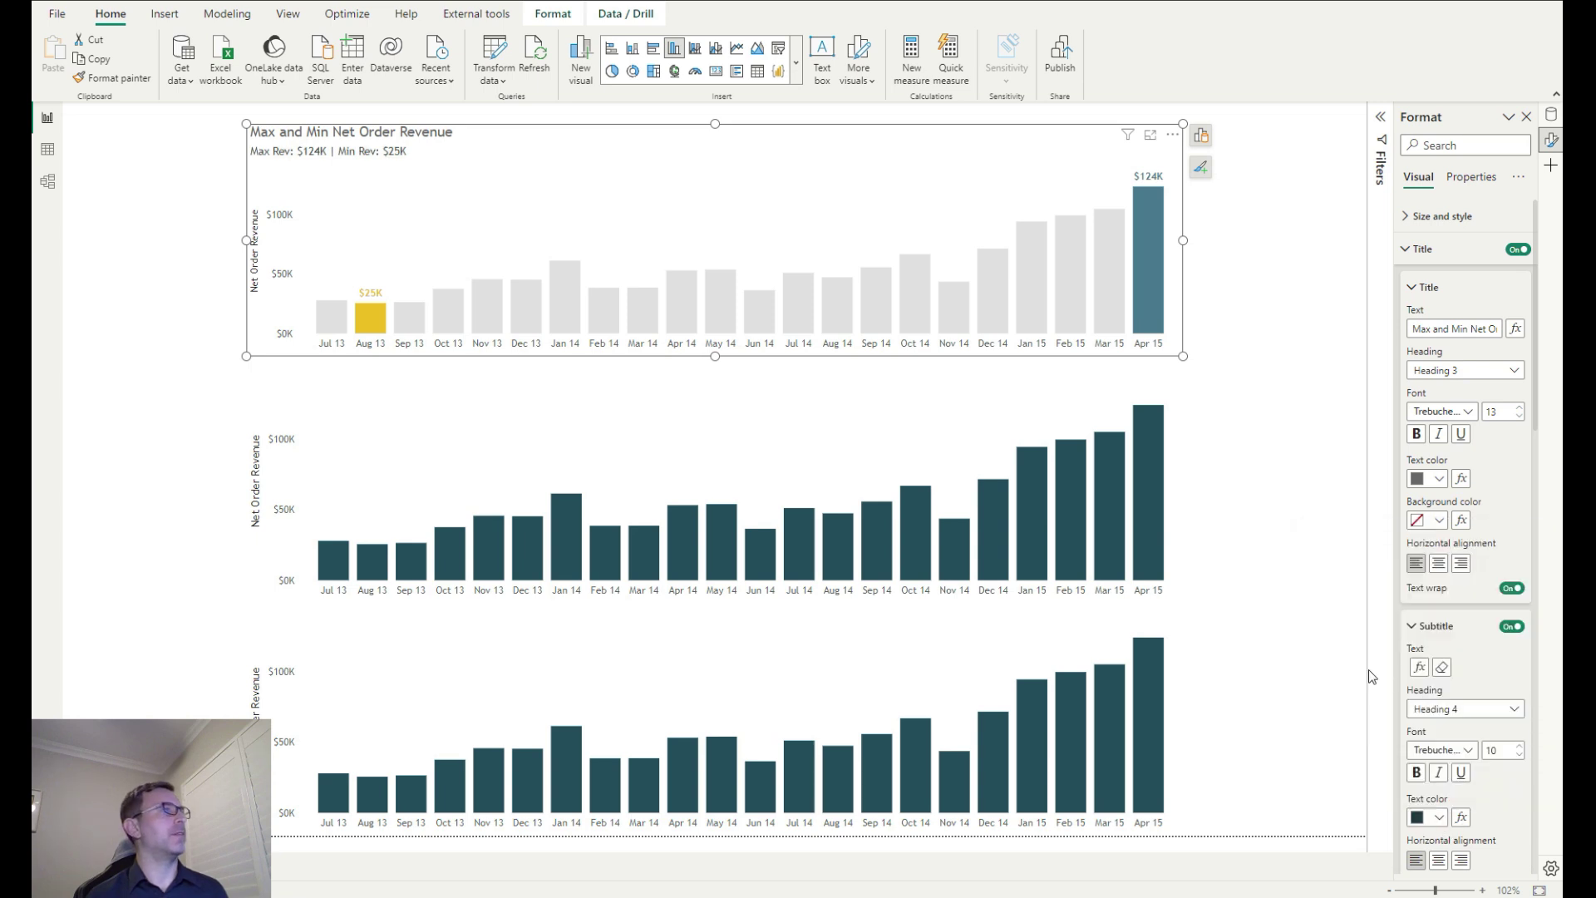
pyautogui.click(1519, 746)
pyautogui.click(1519, 747)
pyautogui.click(1519, 746)
pyautogui.click(1519, 747)
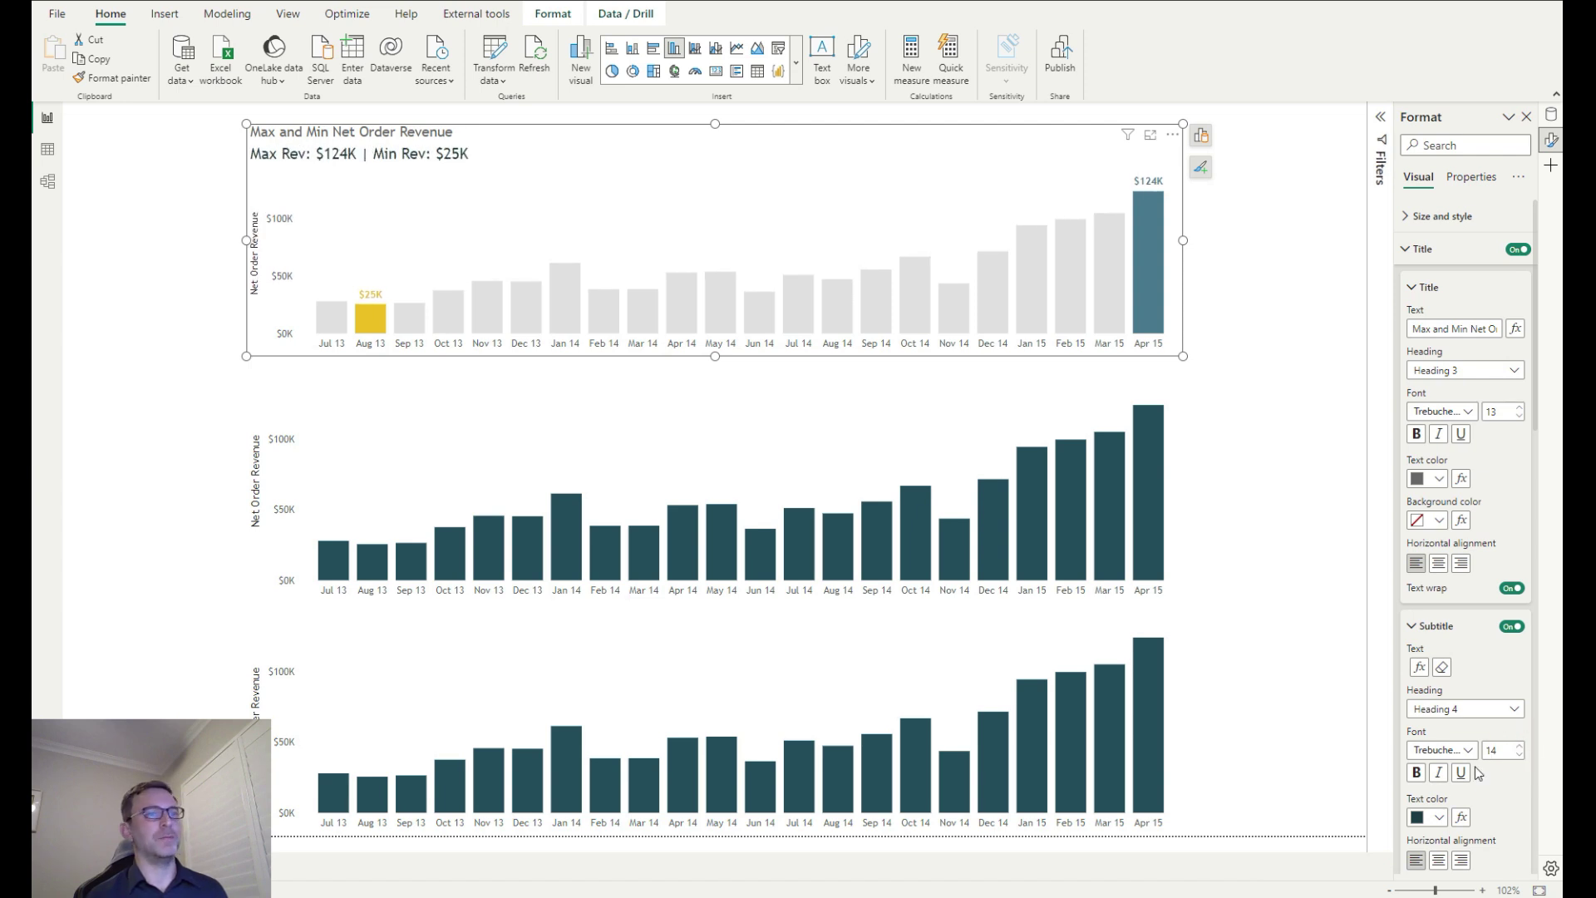
pyautogui.click(1416, 772)
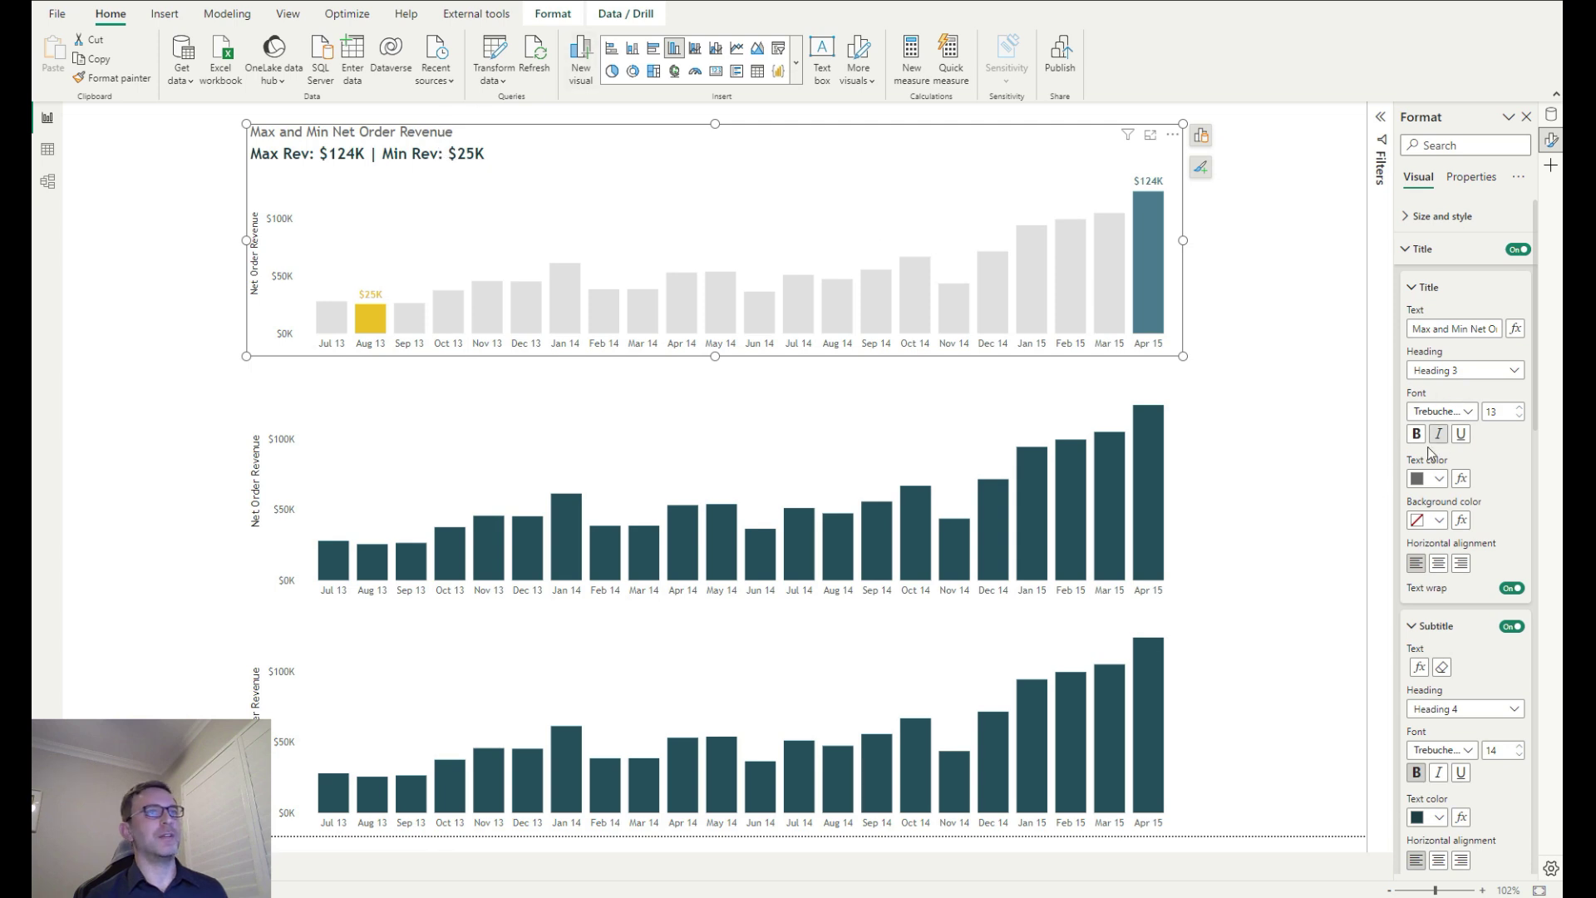
# Lighten the title's text colour to a light-medium grey so it is paler than the subtitle
pyautogui.click(1436, 486)
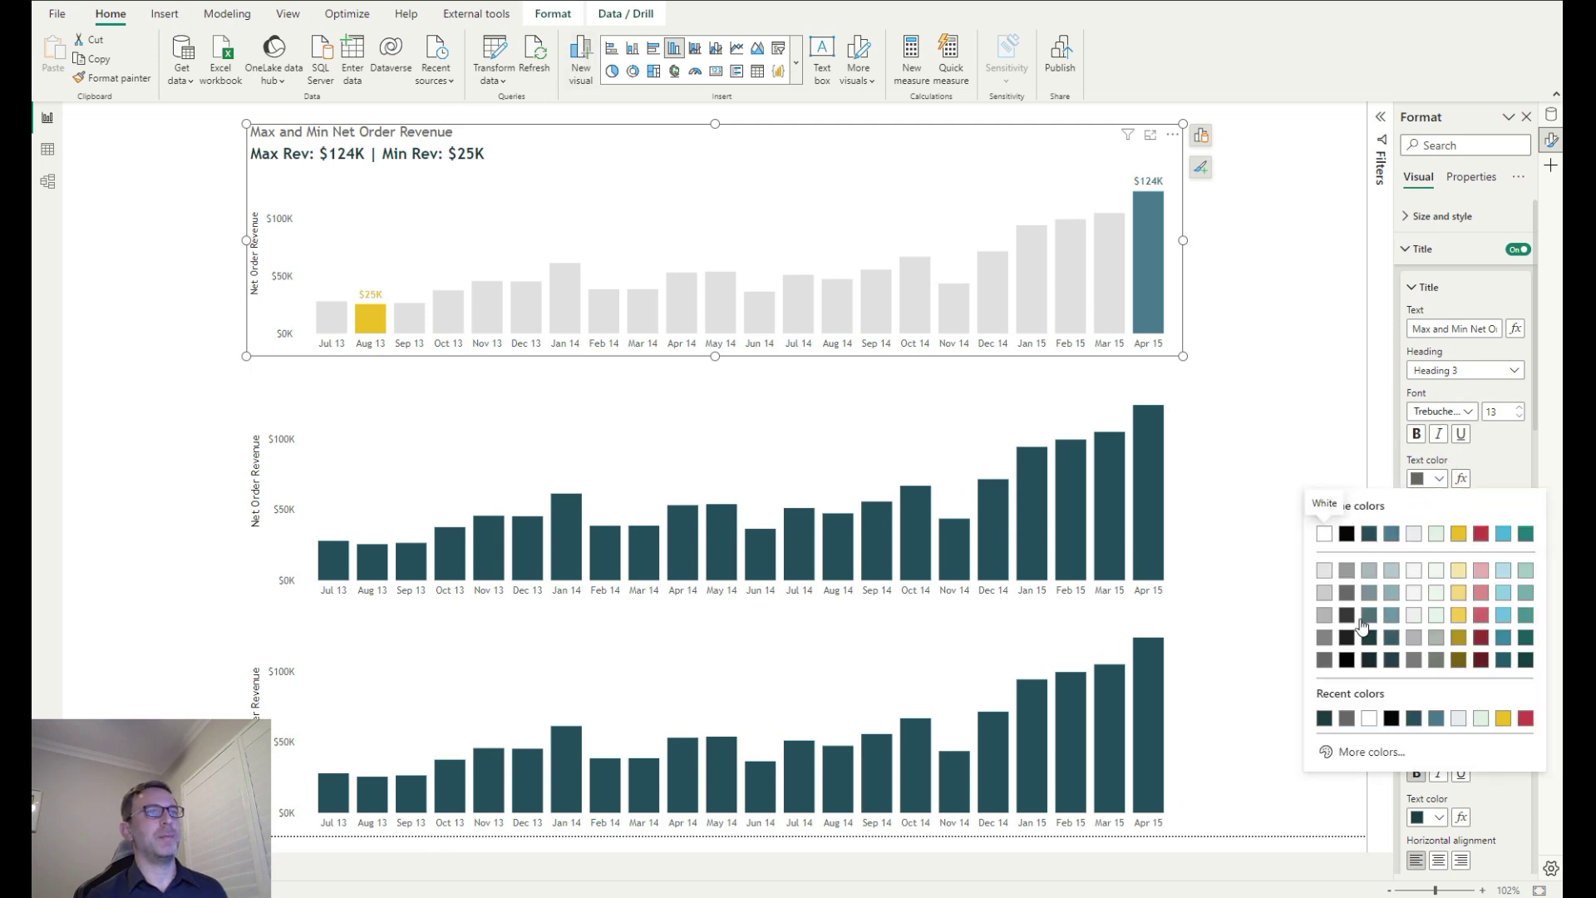
pyautogui.click(1325, 642)
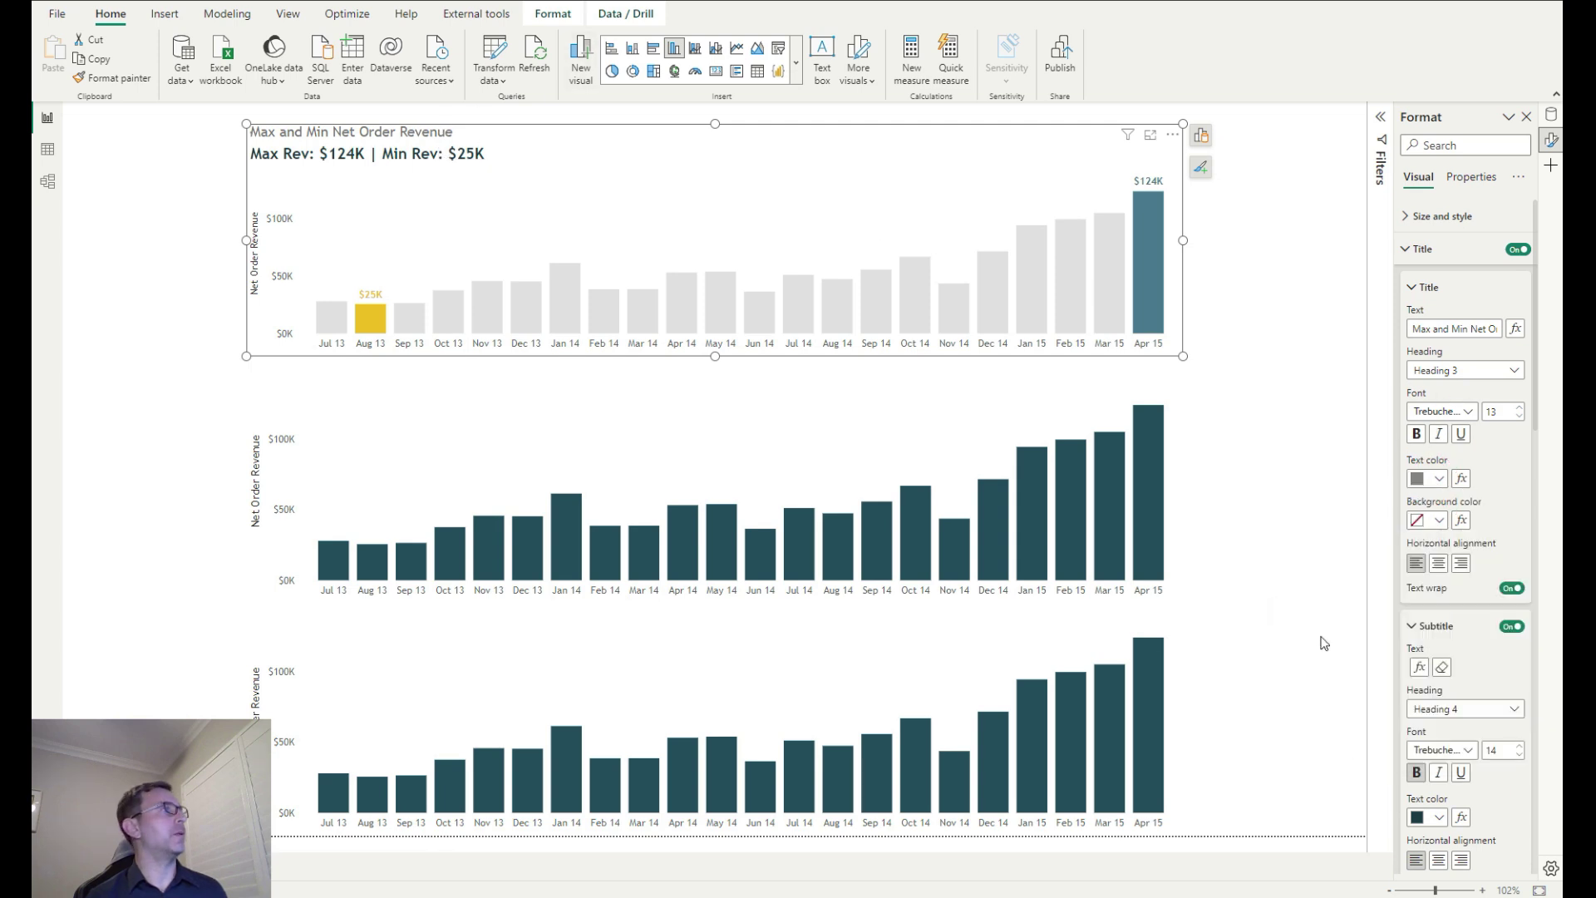
pyautogui.click(1436, 480)
pyautogui.click(1325, 617)
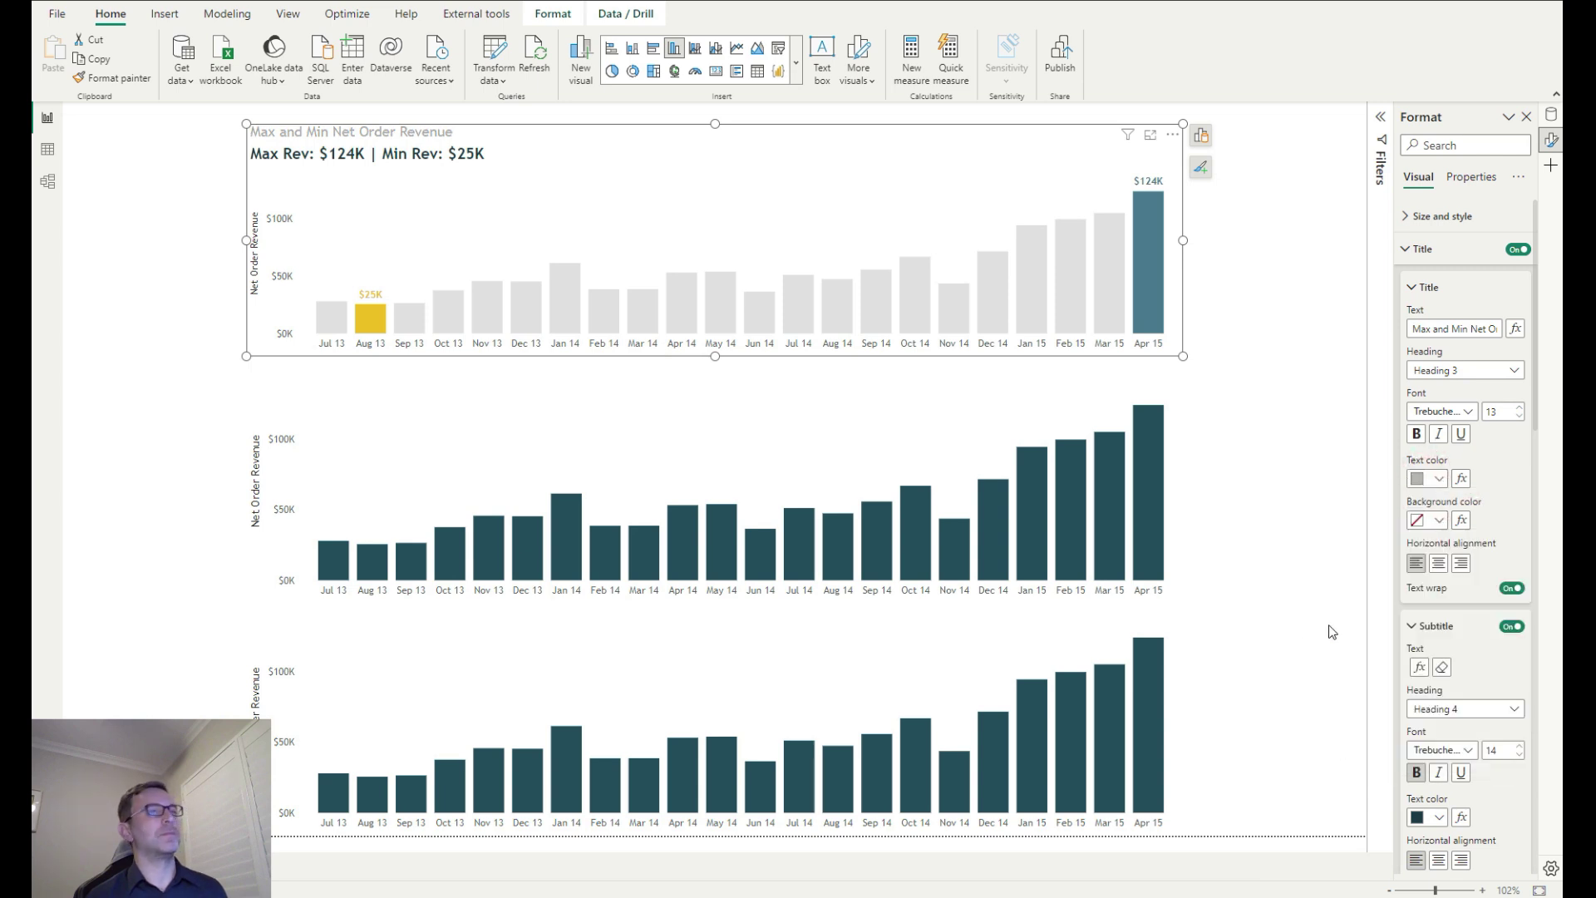
# Turn on the divider below the subtitle and switch off its ignore padding option
pyautogui.scroll(-1, 1487, 760)
pyautogui.click(1511, 519)
pyautogui.click(1443, 520)
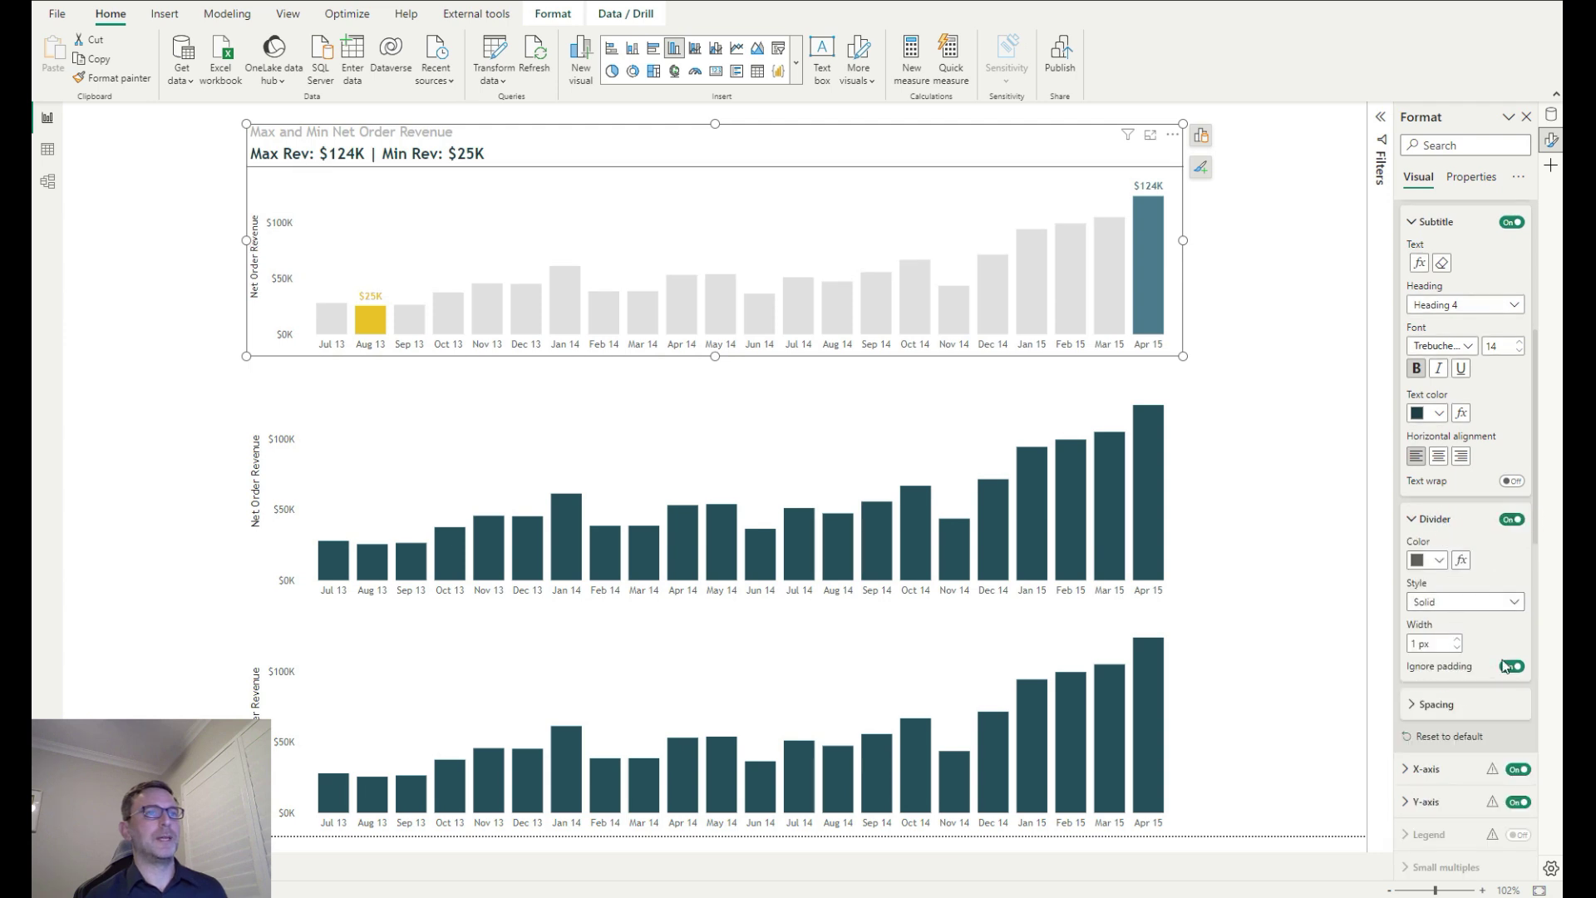
# Enable custom title spacing with 7 px below the subtitle and 10 px below the title area
pyautogui.click(1425, 705)
pyautogui.scroll(-3, 1488, 582)
pyautogui.click(1511, 423)
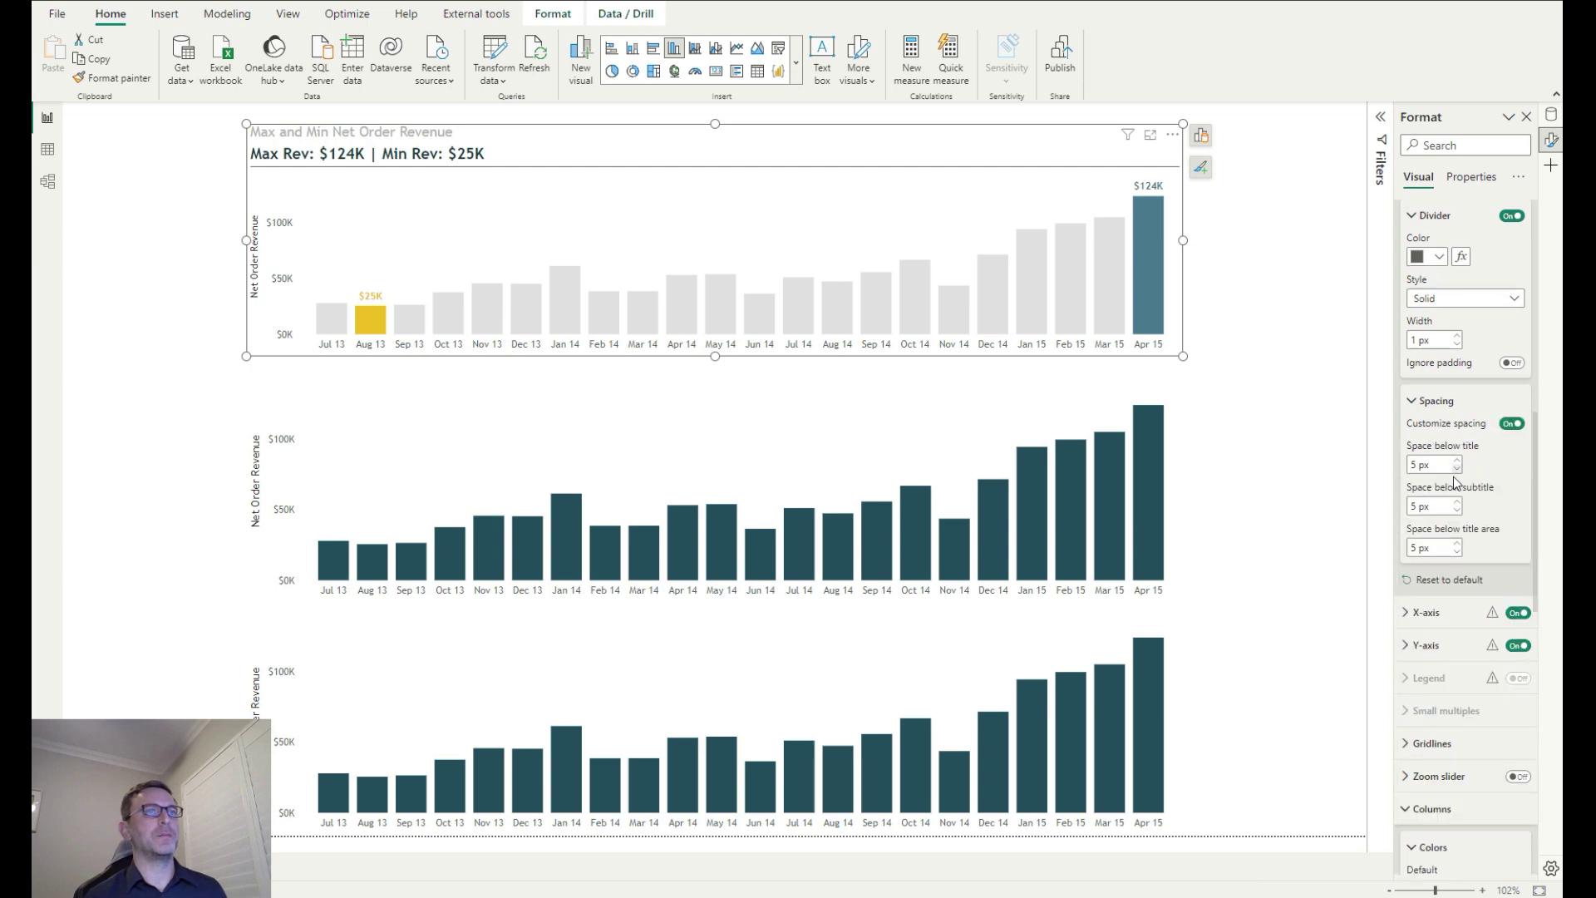
pyautogui.click(1458, 502)
pyautogui.click(1458, 502)
pyautogui.click(1457, 545)
pyautogui.click(1457, 544)
pyautogui.click(1457, 545)
pyautogui.click(1457, 544)
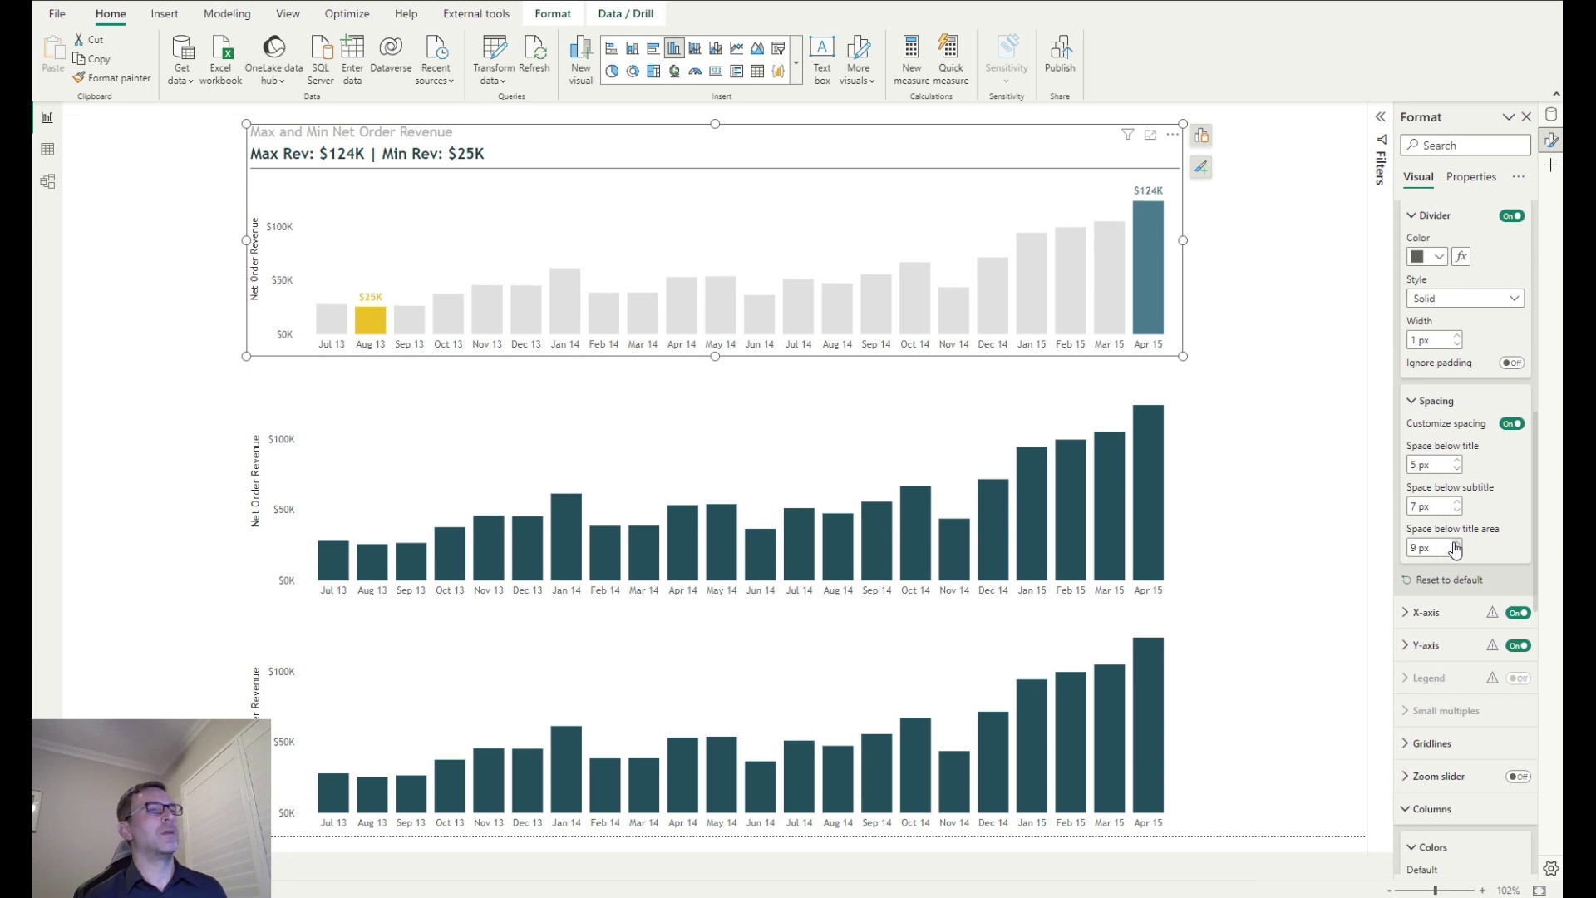
pyautogui.click(1457, 544)
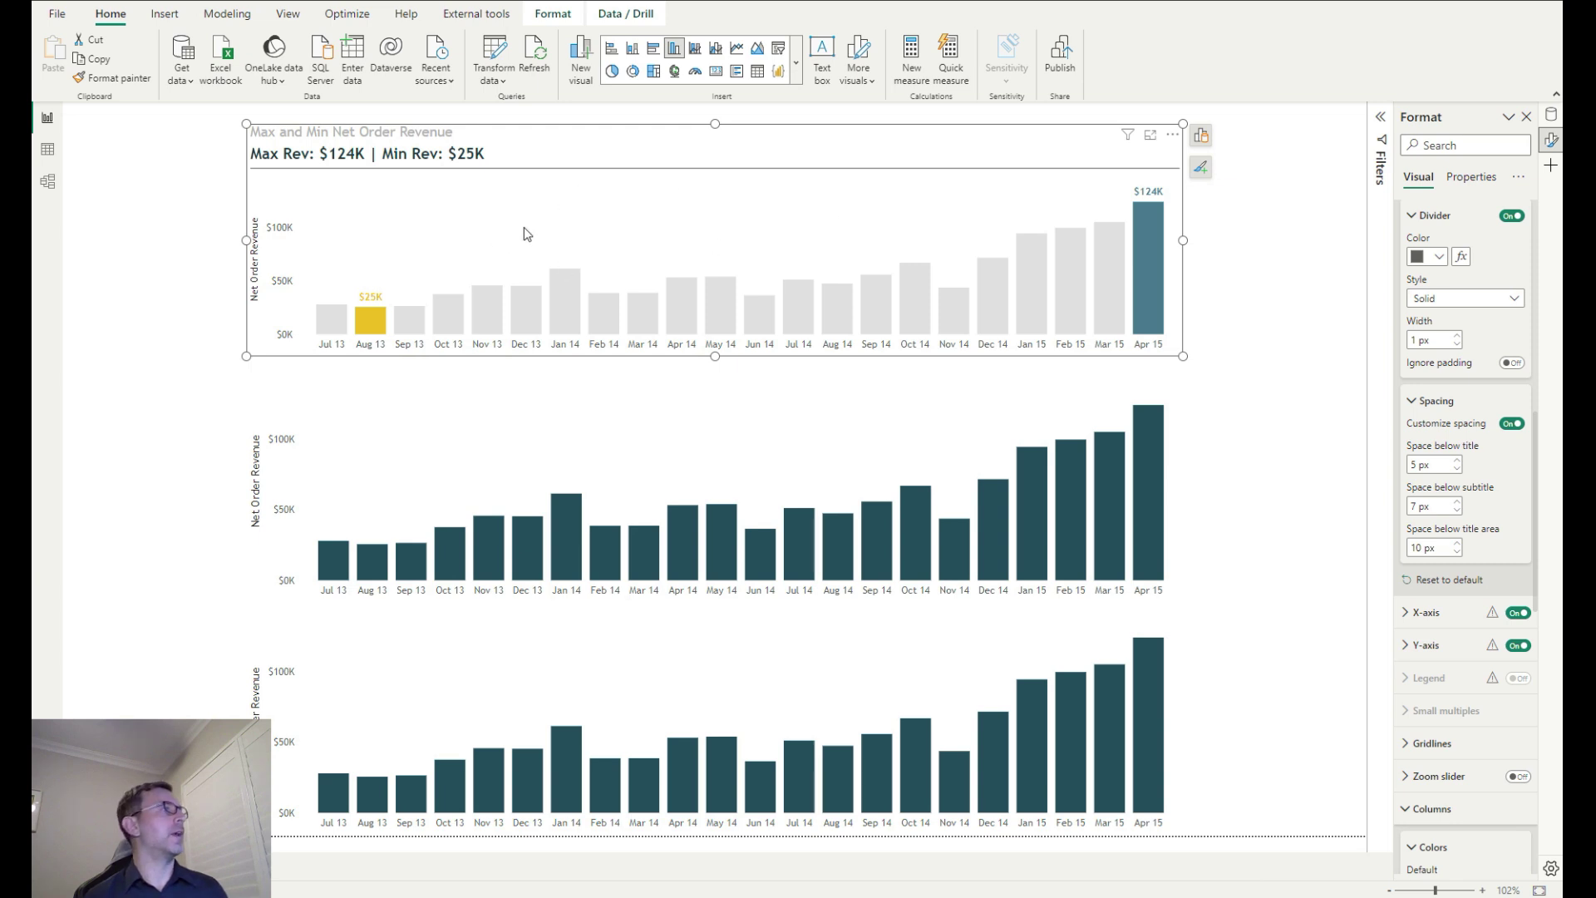
# Deselect the chart and create a new measure named "Average Revenue Month", with its formula starting on a second line
pyautogui.moveTo(407, 867)
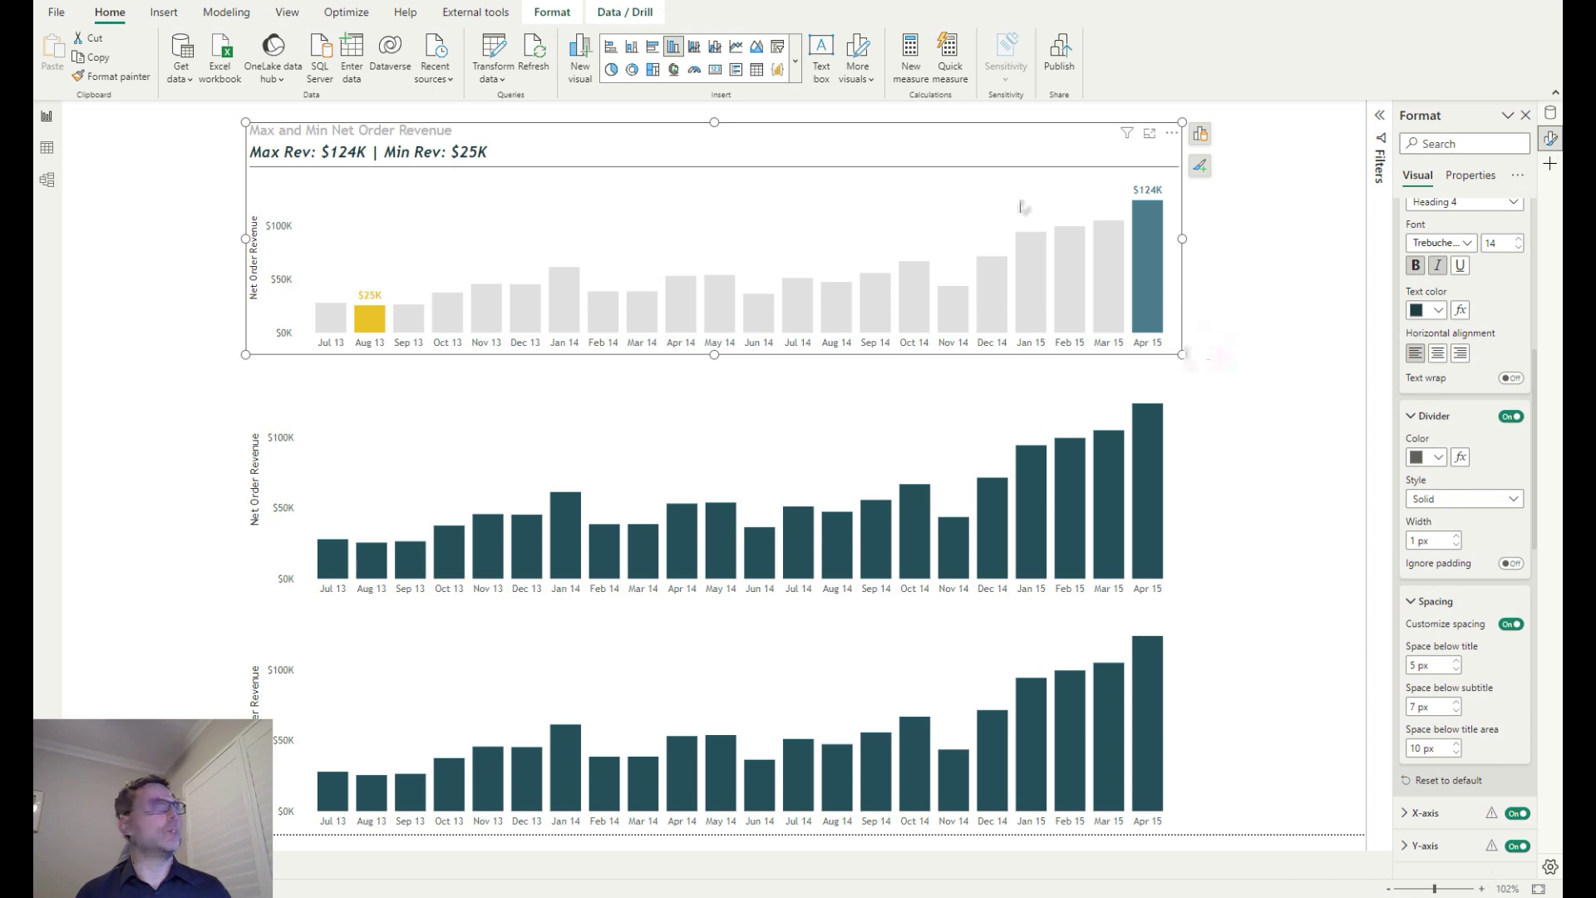
pyautogui.click(904, 110)
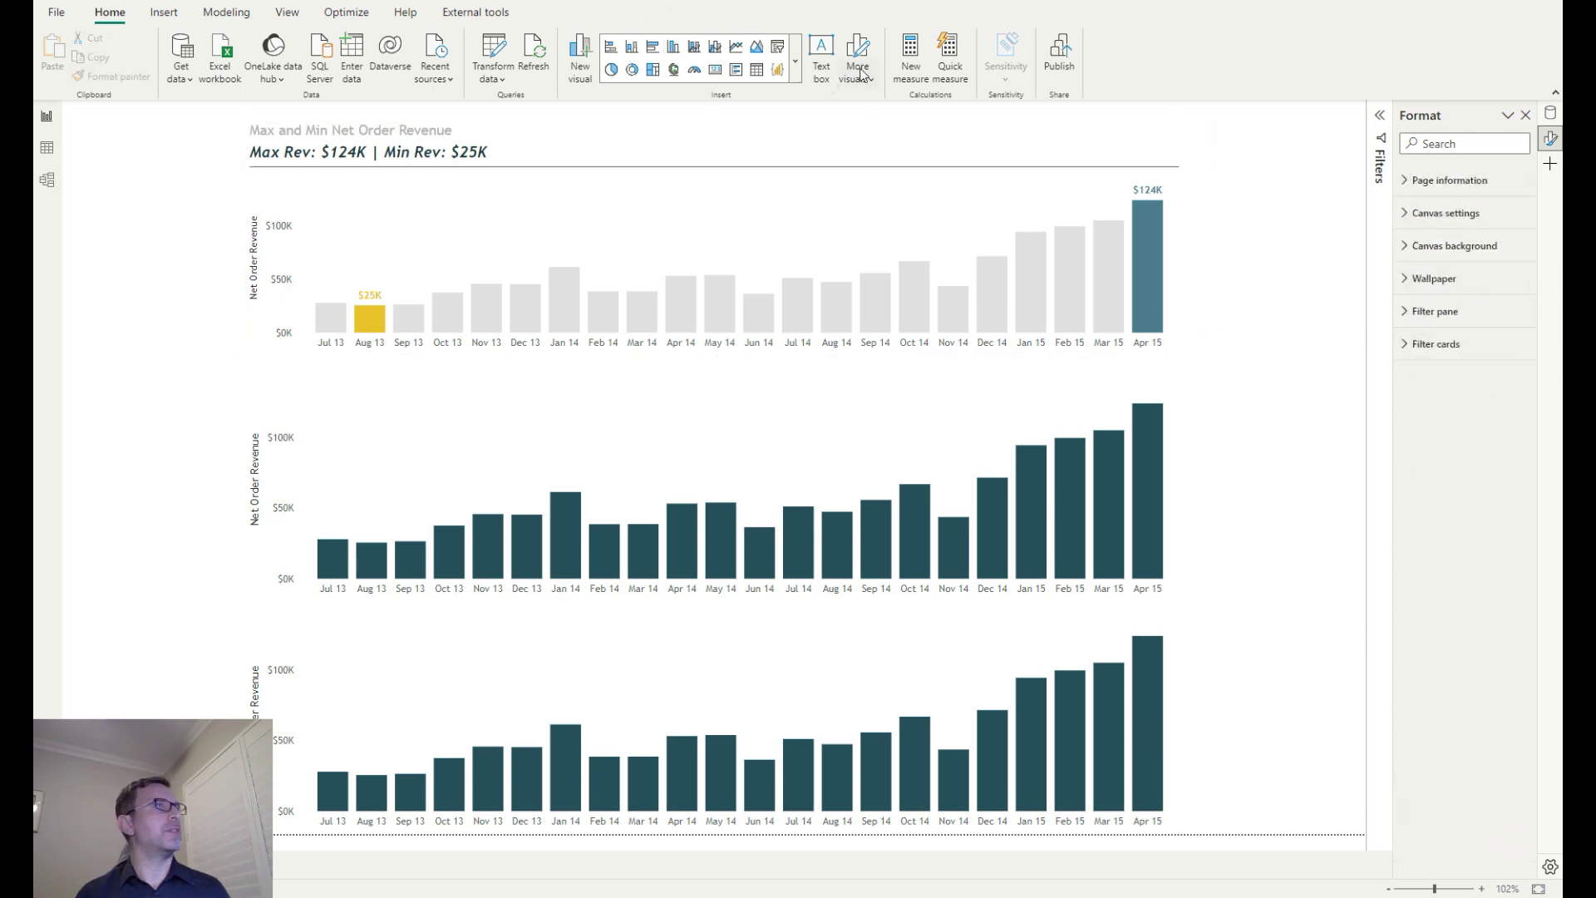
pyautogui.click(909, 52)
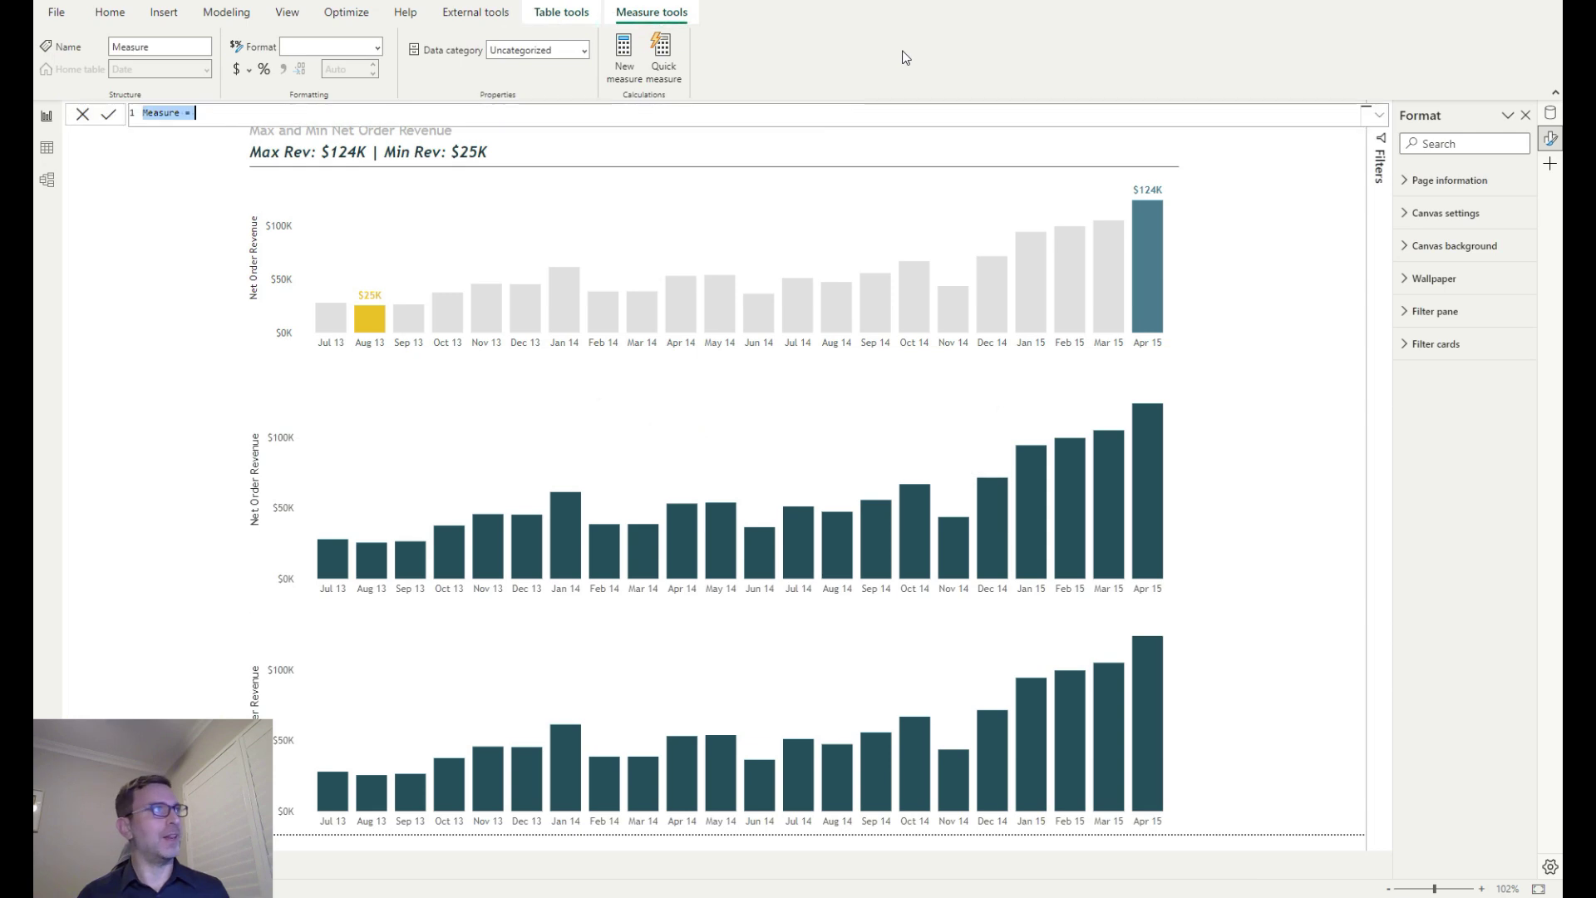
pyautogui.write('Average ')
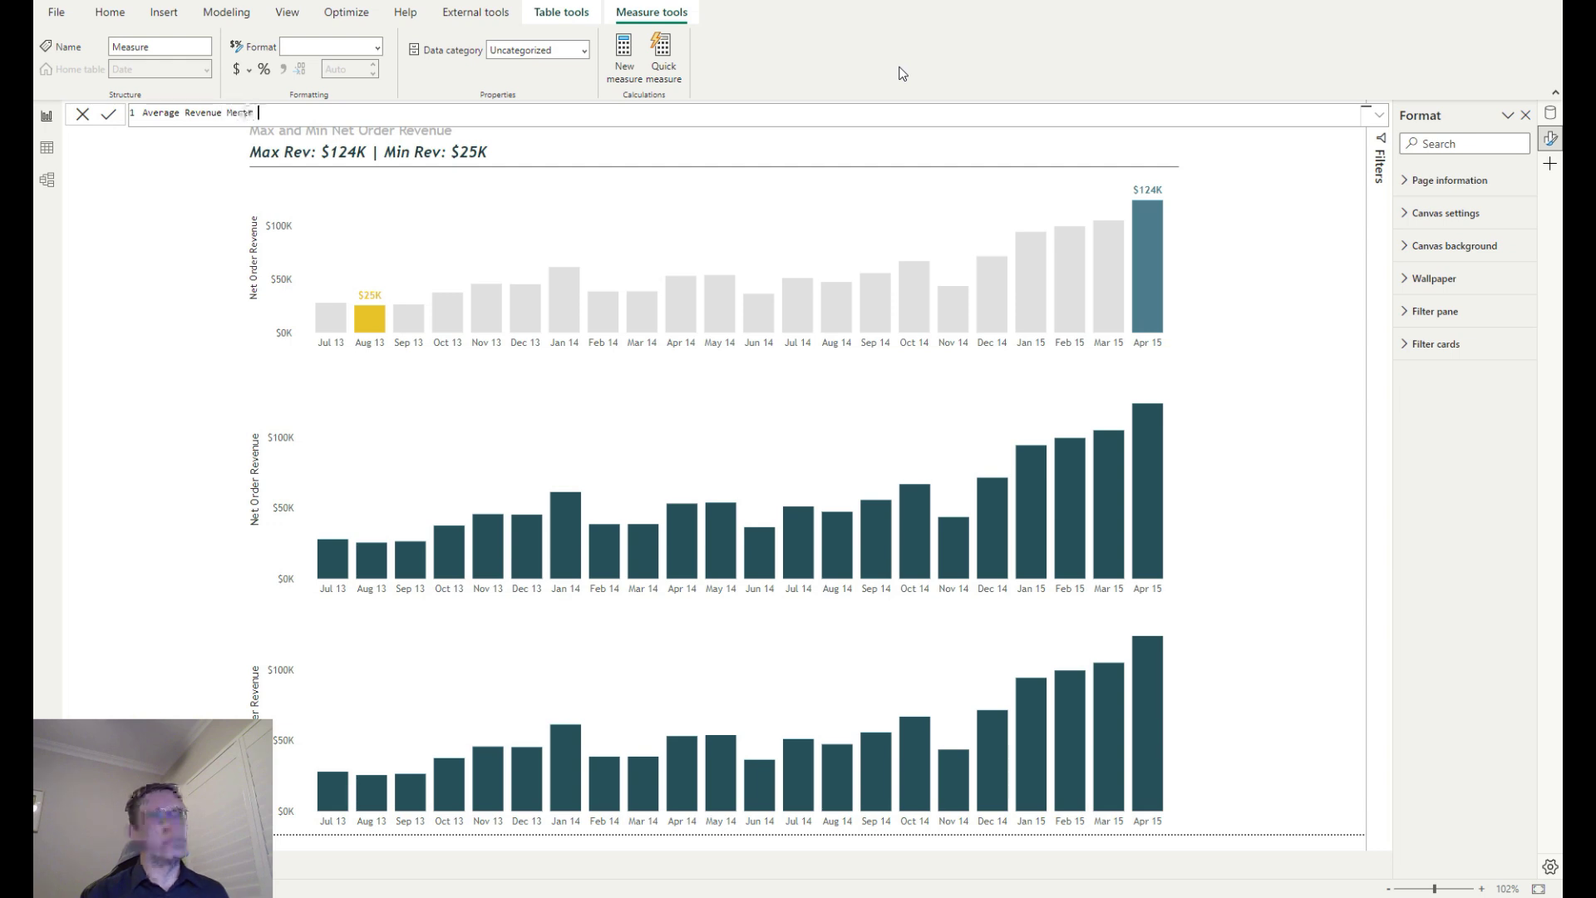
pyautogui.write('Revenue Month =')
pyautogui.hotkey('shift', 'Return')
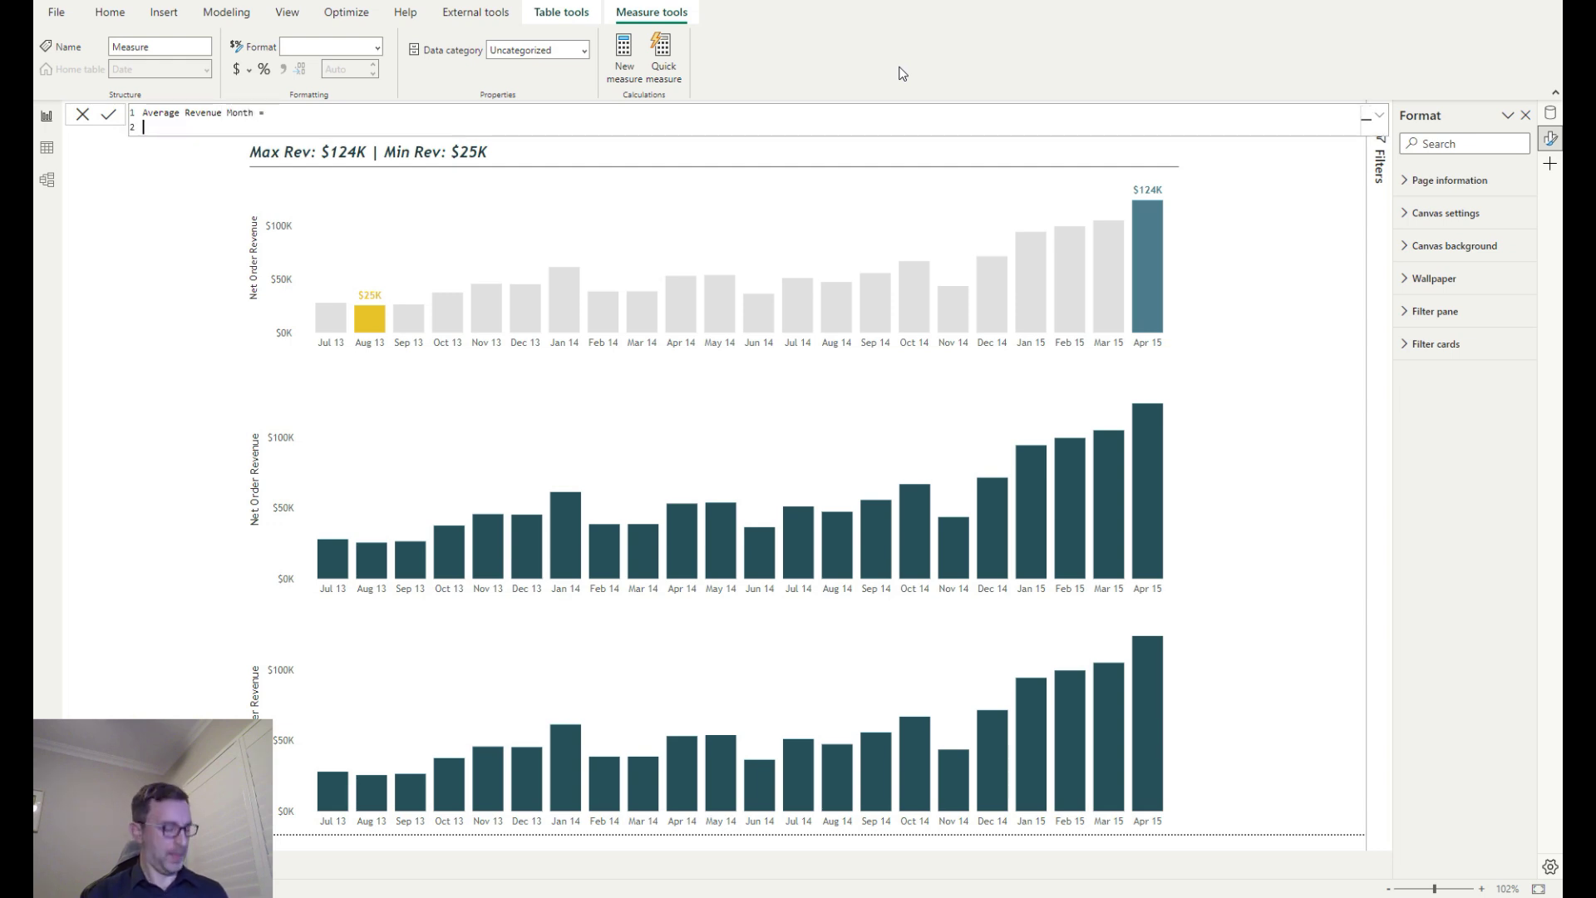
# Begin the Average Revenue Month formula with AVERAGEX over ALLSELECTED('Date'[End of Month])
pyautogui.write('AV')
pyautogui.press('Down')
pyautogui.press('Down')
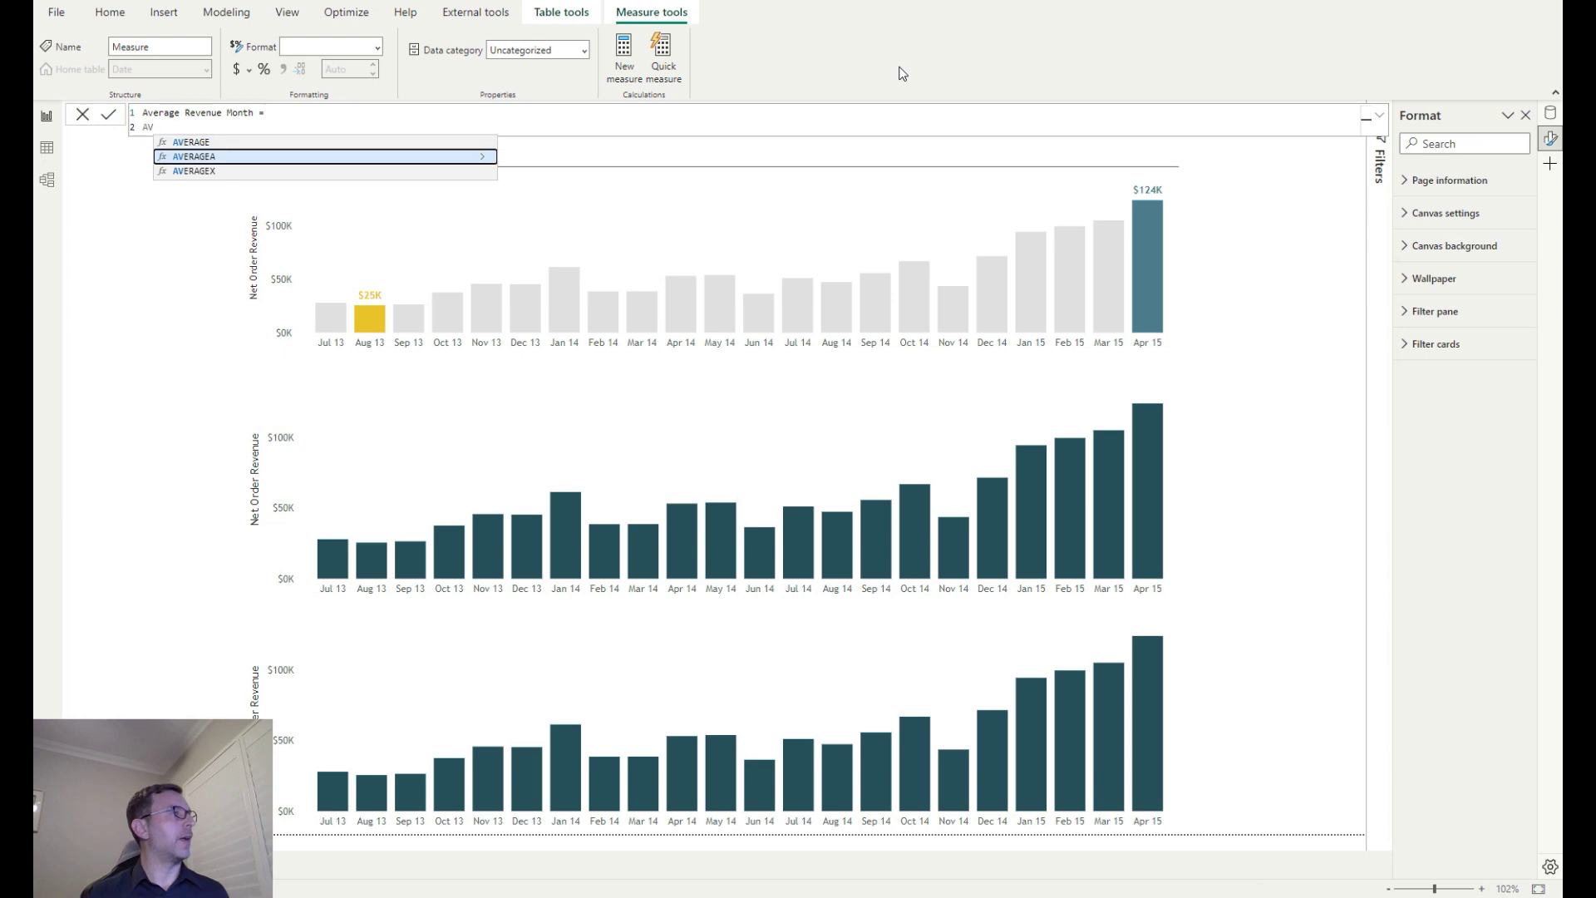
pyautogui.press('Tab')
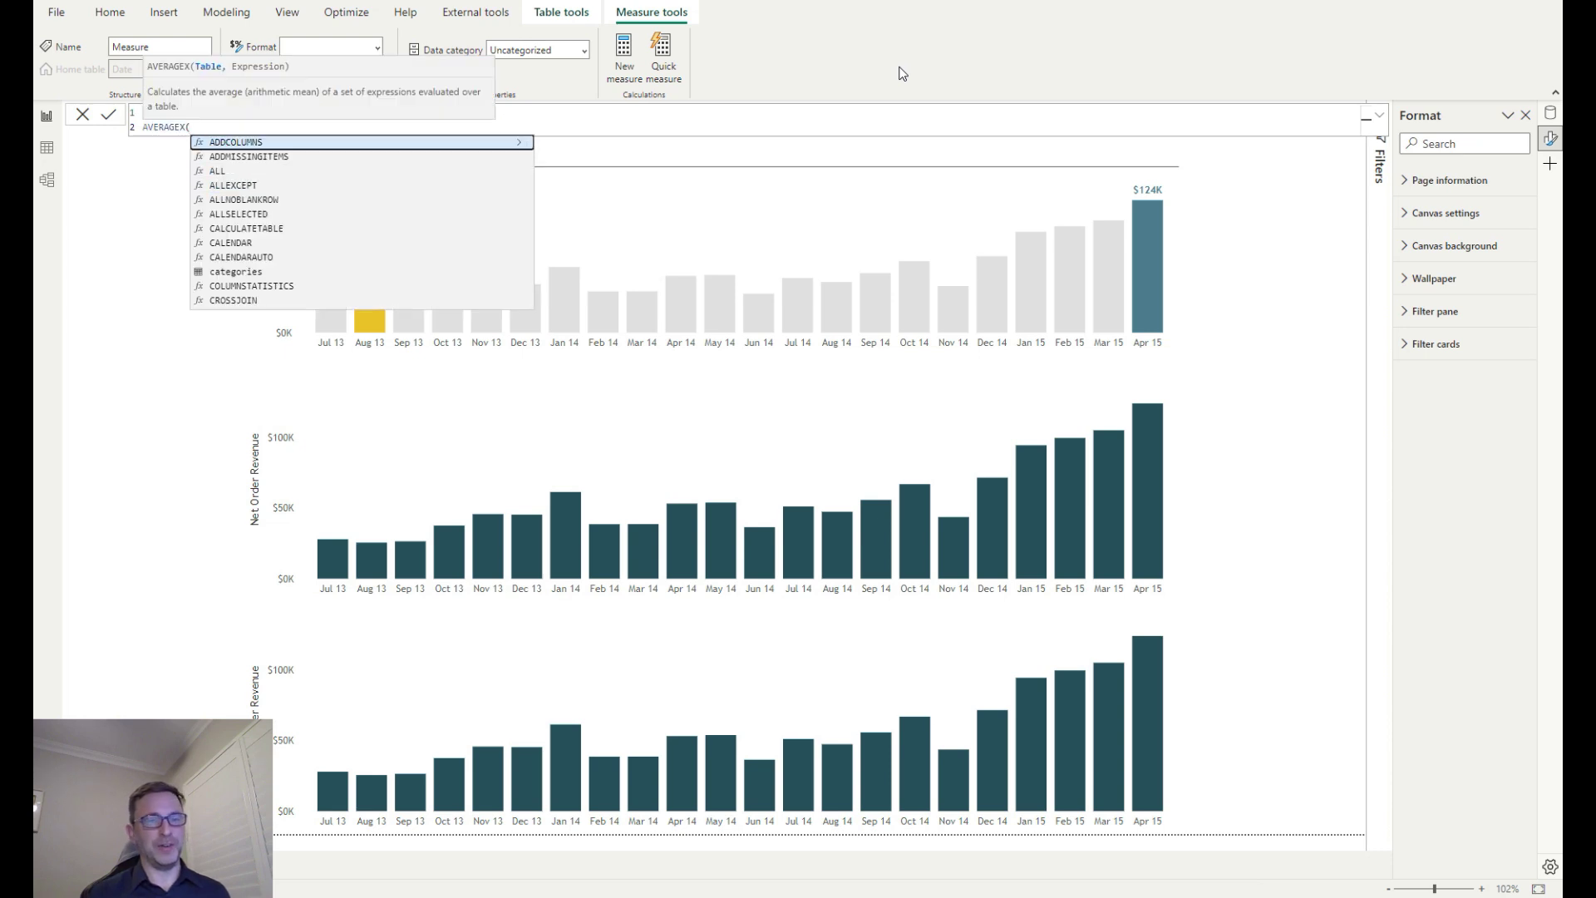
pyautogui.write('ALL')
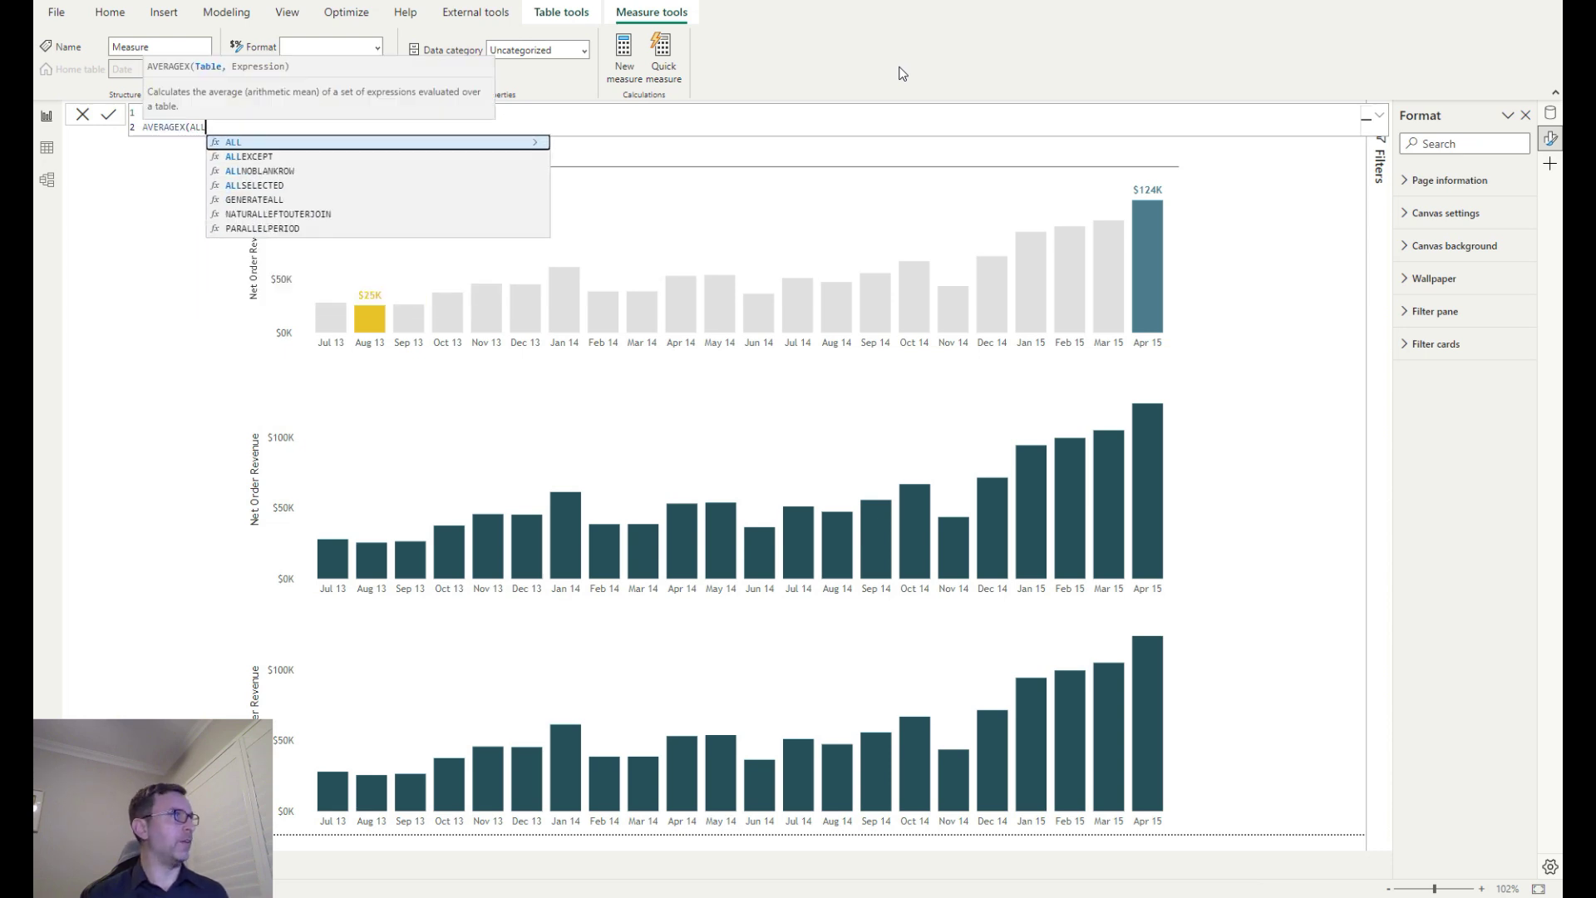
pyautogui.write('Sel')
pyautogui.press('Tab')
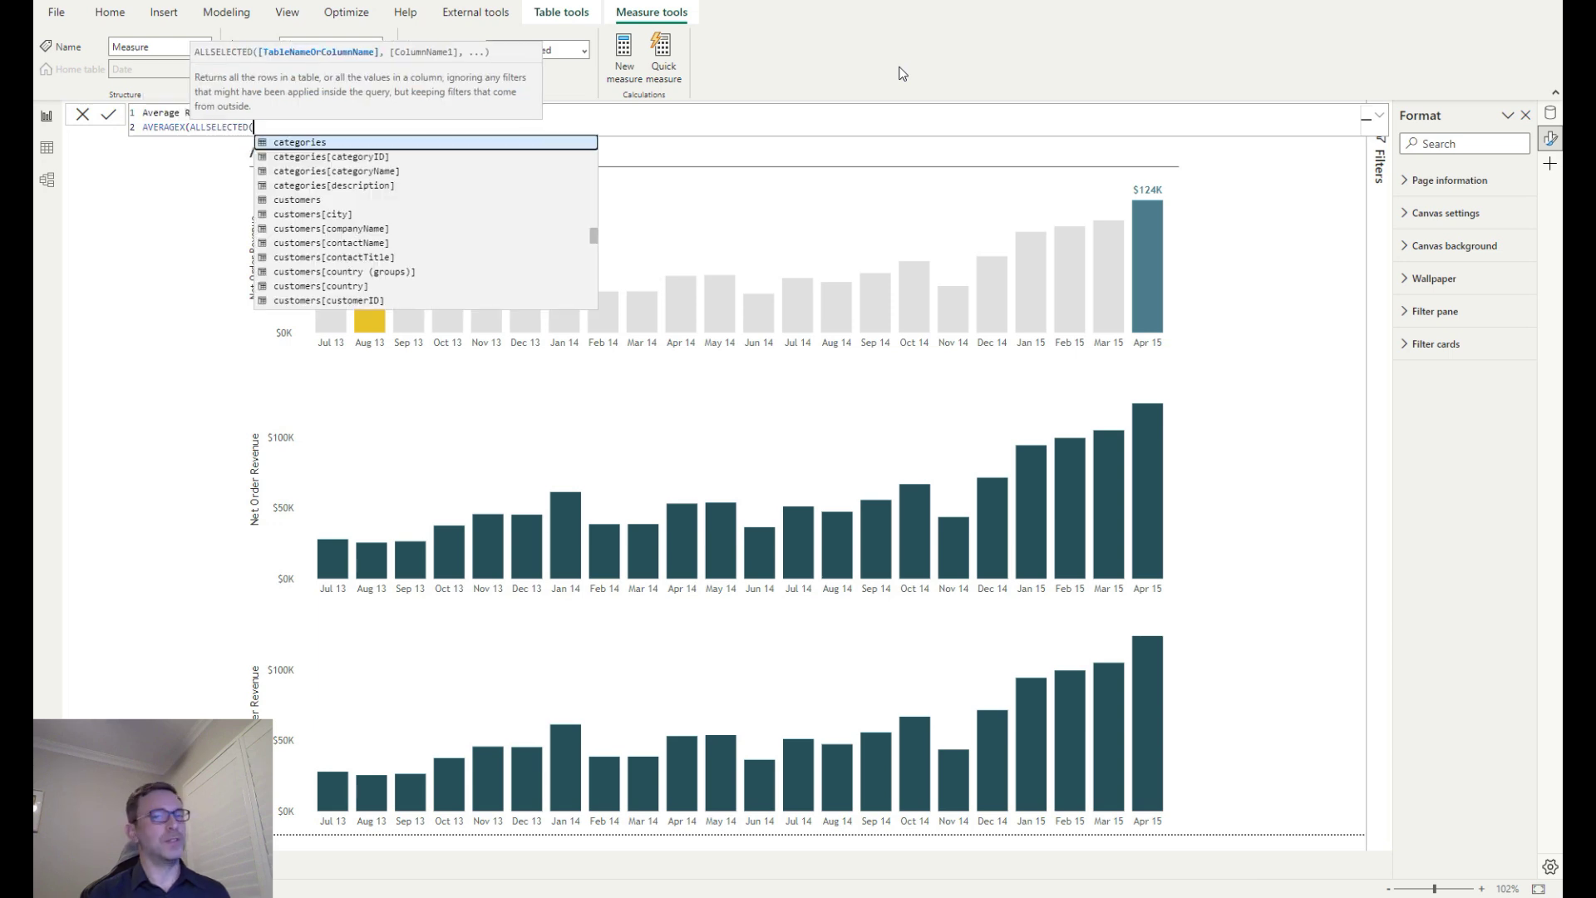
pyautogui.write('End')
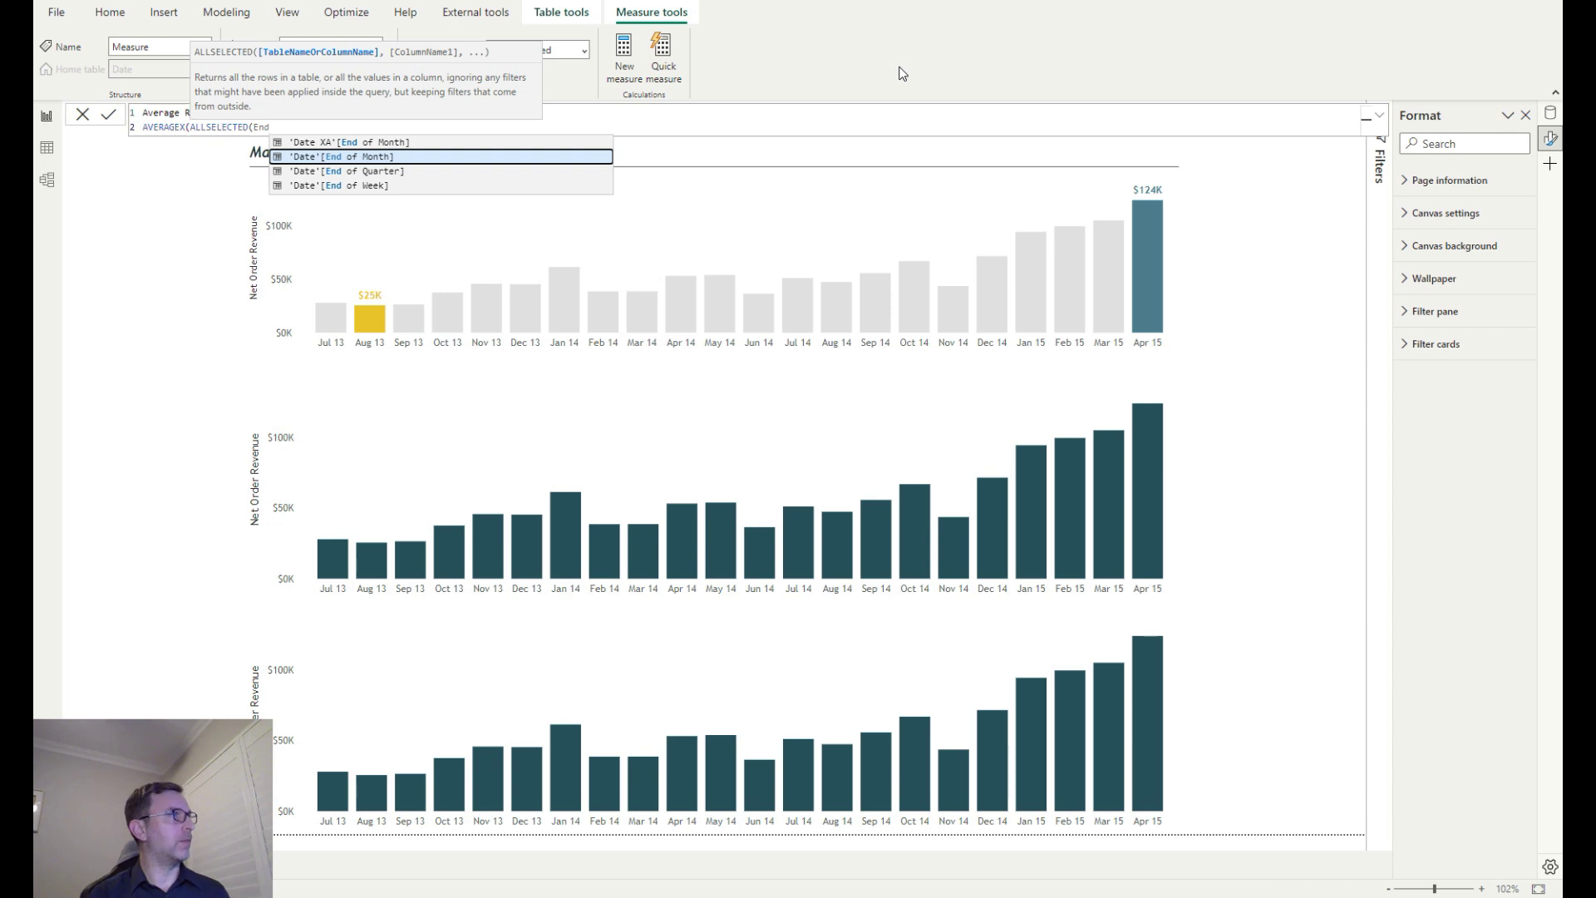
pyautogui.press('Tab')
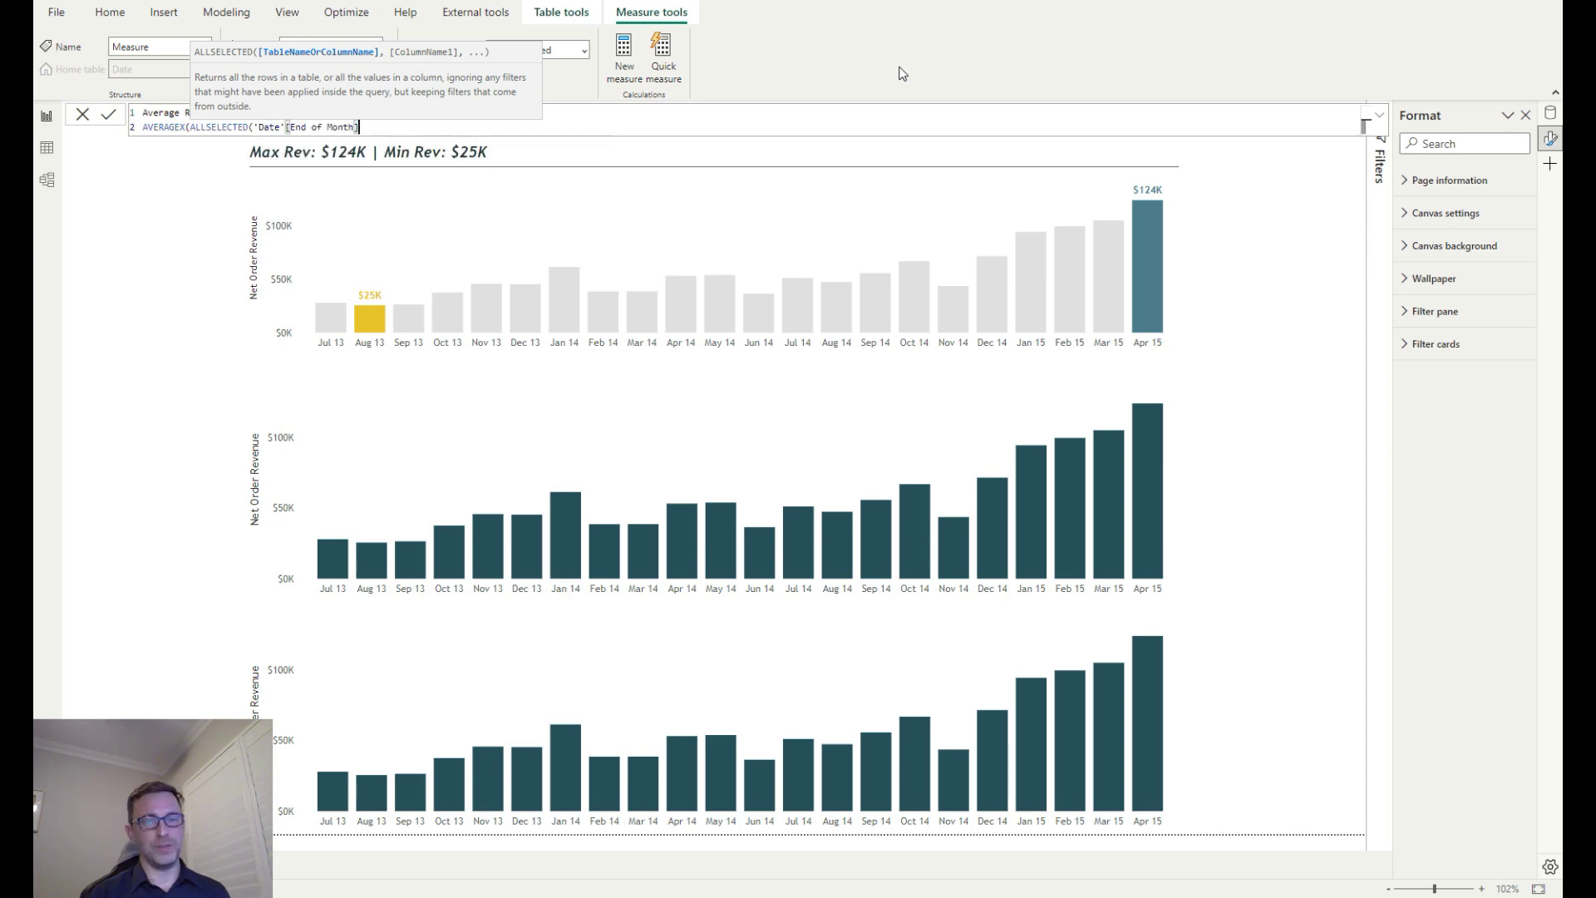
# Close the ALLSELECTED argument, use [Net Order Revenue] as the averaged expression, and commit the measure
pyautogui.write(', [Net')
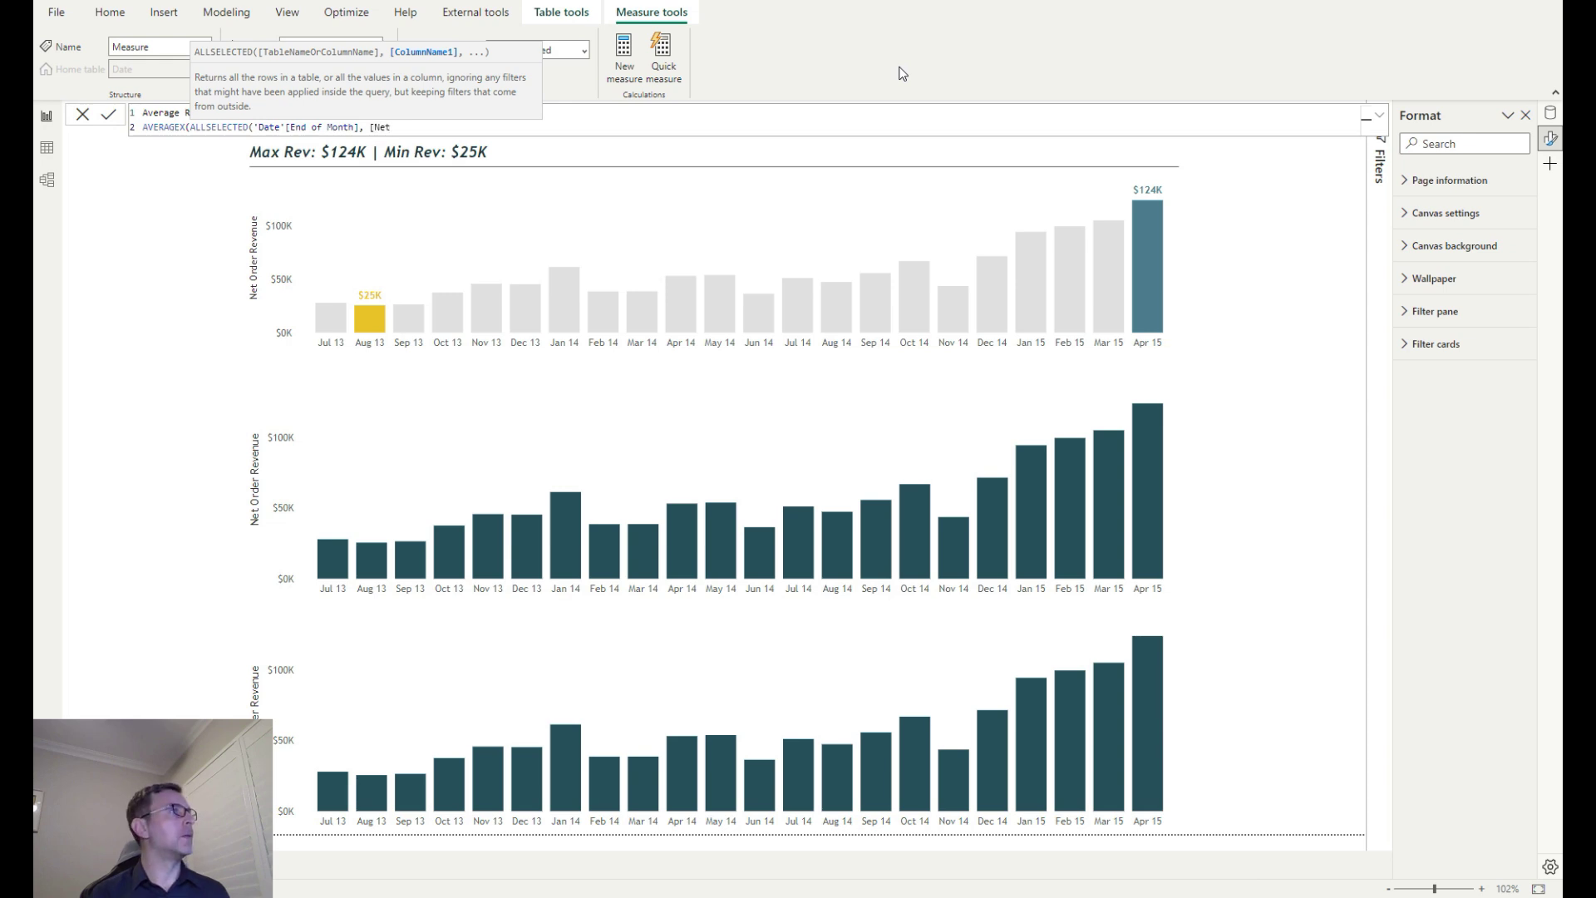
pyautogui.press('BackSpace')
pyautogui.press('BackSpace')
pyautogui.press('BackSpace')
pyautogui.press('BackSpace')
pyautogui.press('BackSpace')
pyautogui.press('BackSpace')
pyautogui.write('), ')
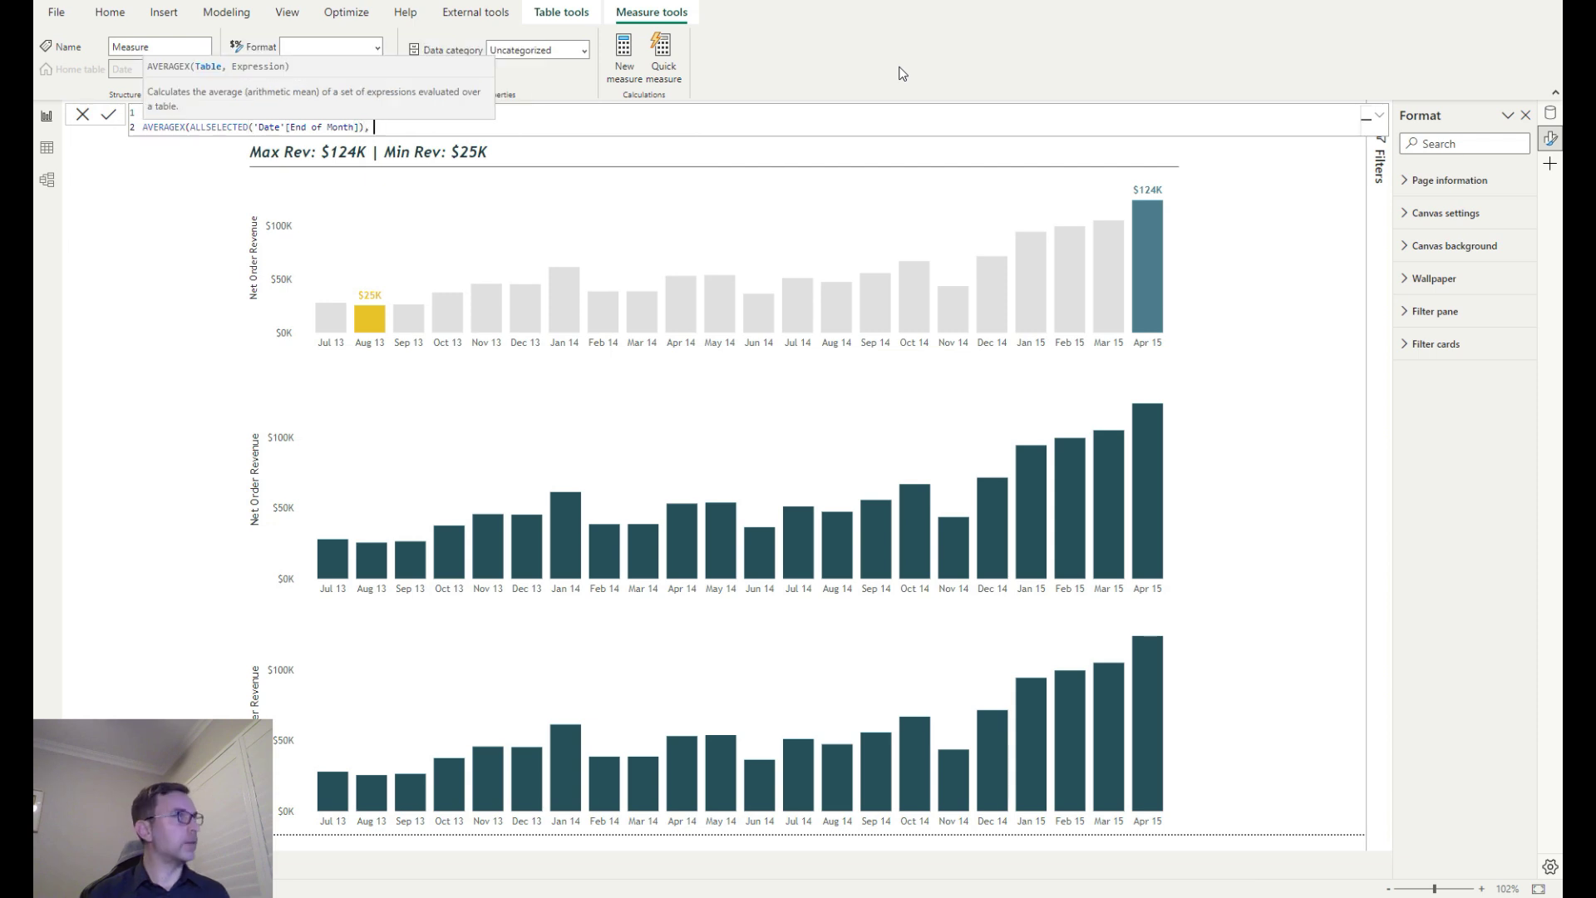
pyautogui.write('[Net')
pyautogui.press('Tab')
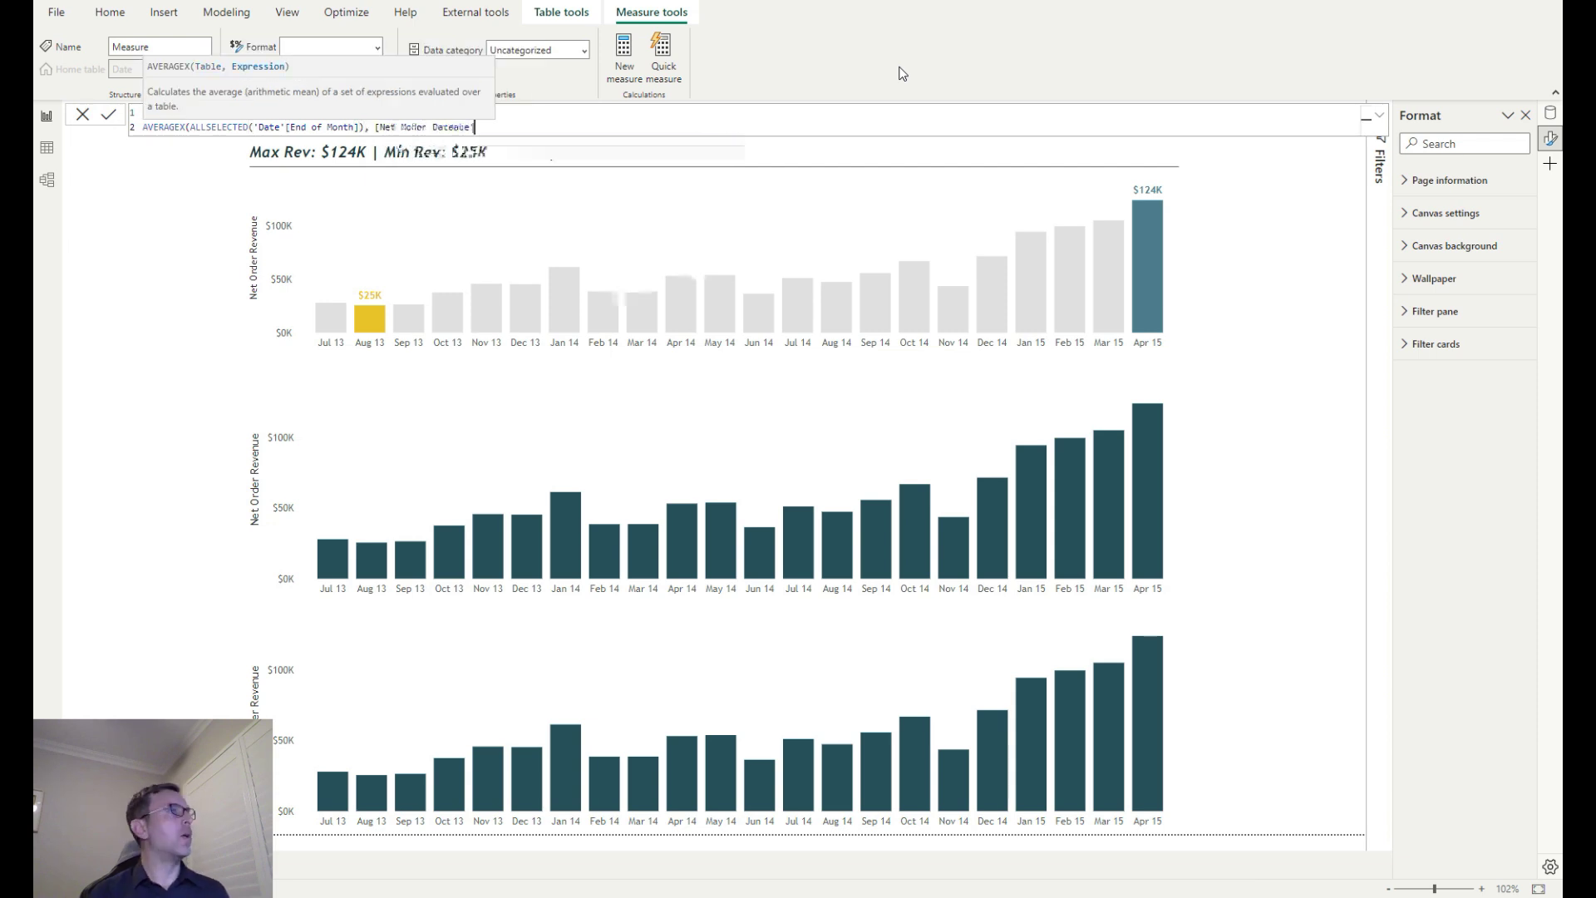
pyautogui.write(')')
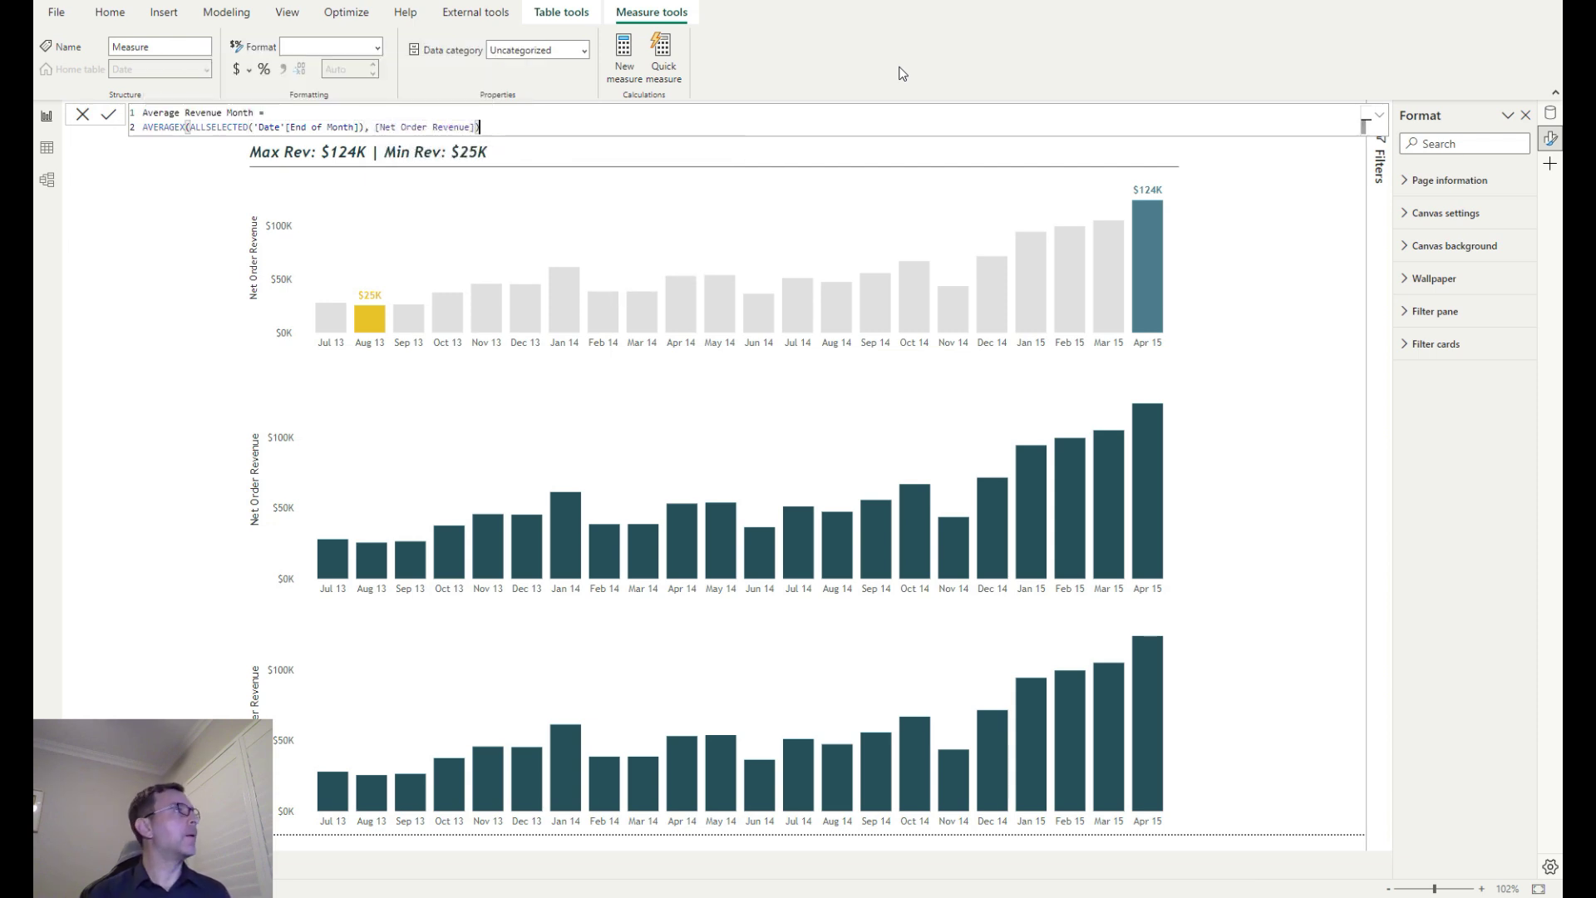
pyautogui.press('Return')
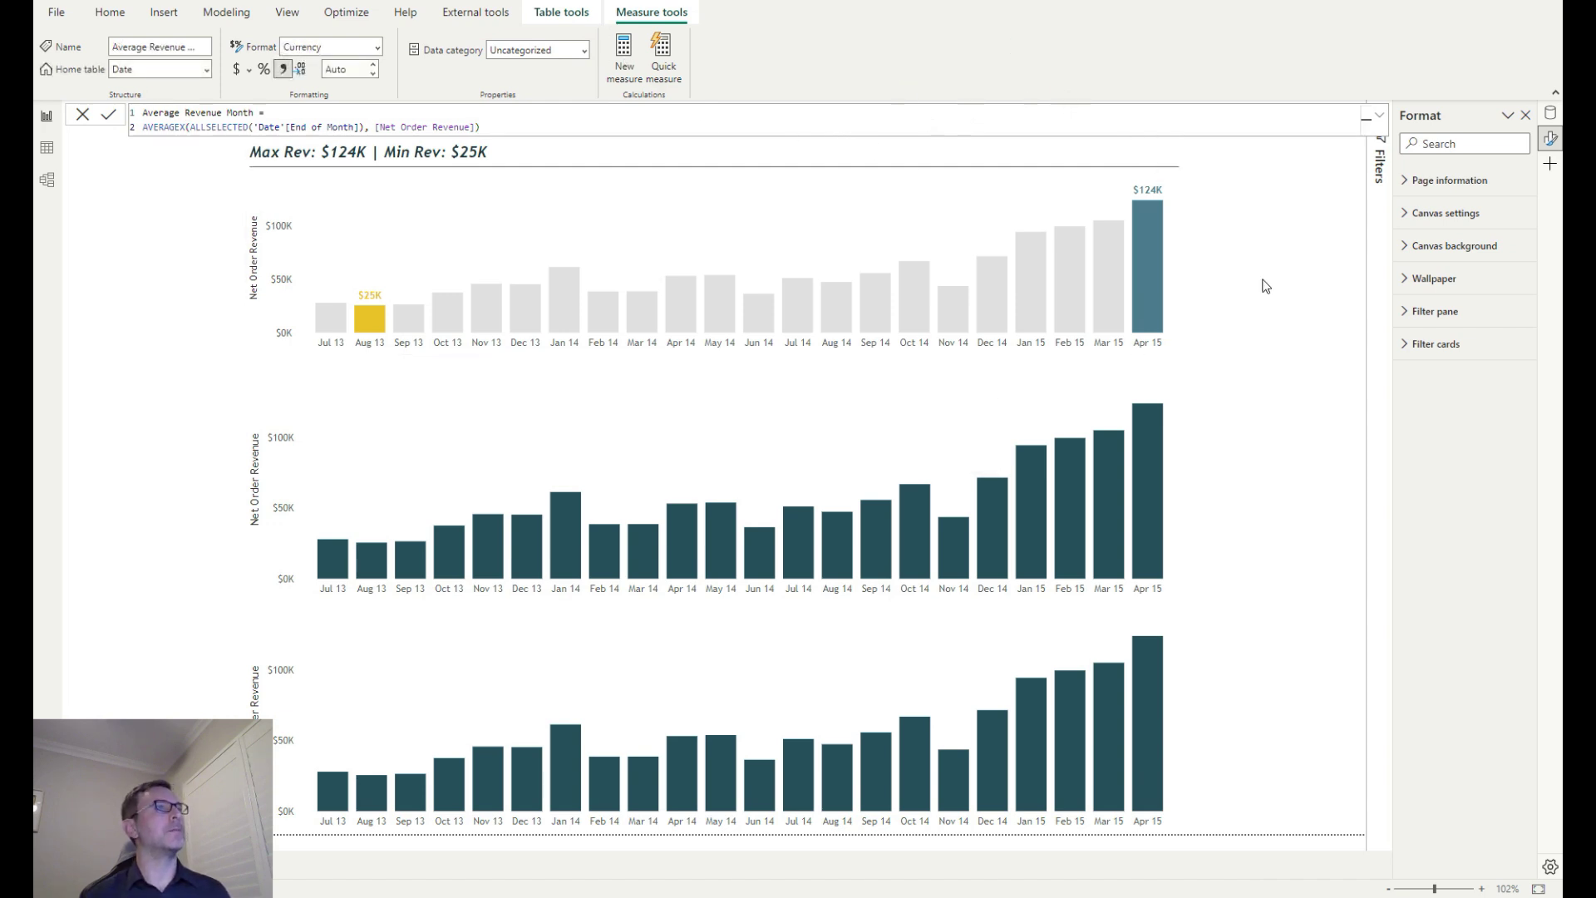
pyautogui.click(489, 126)
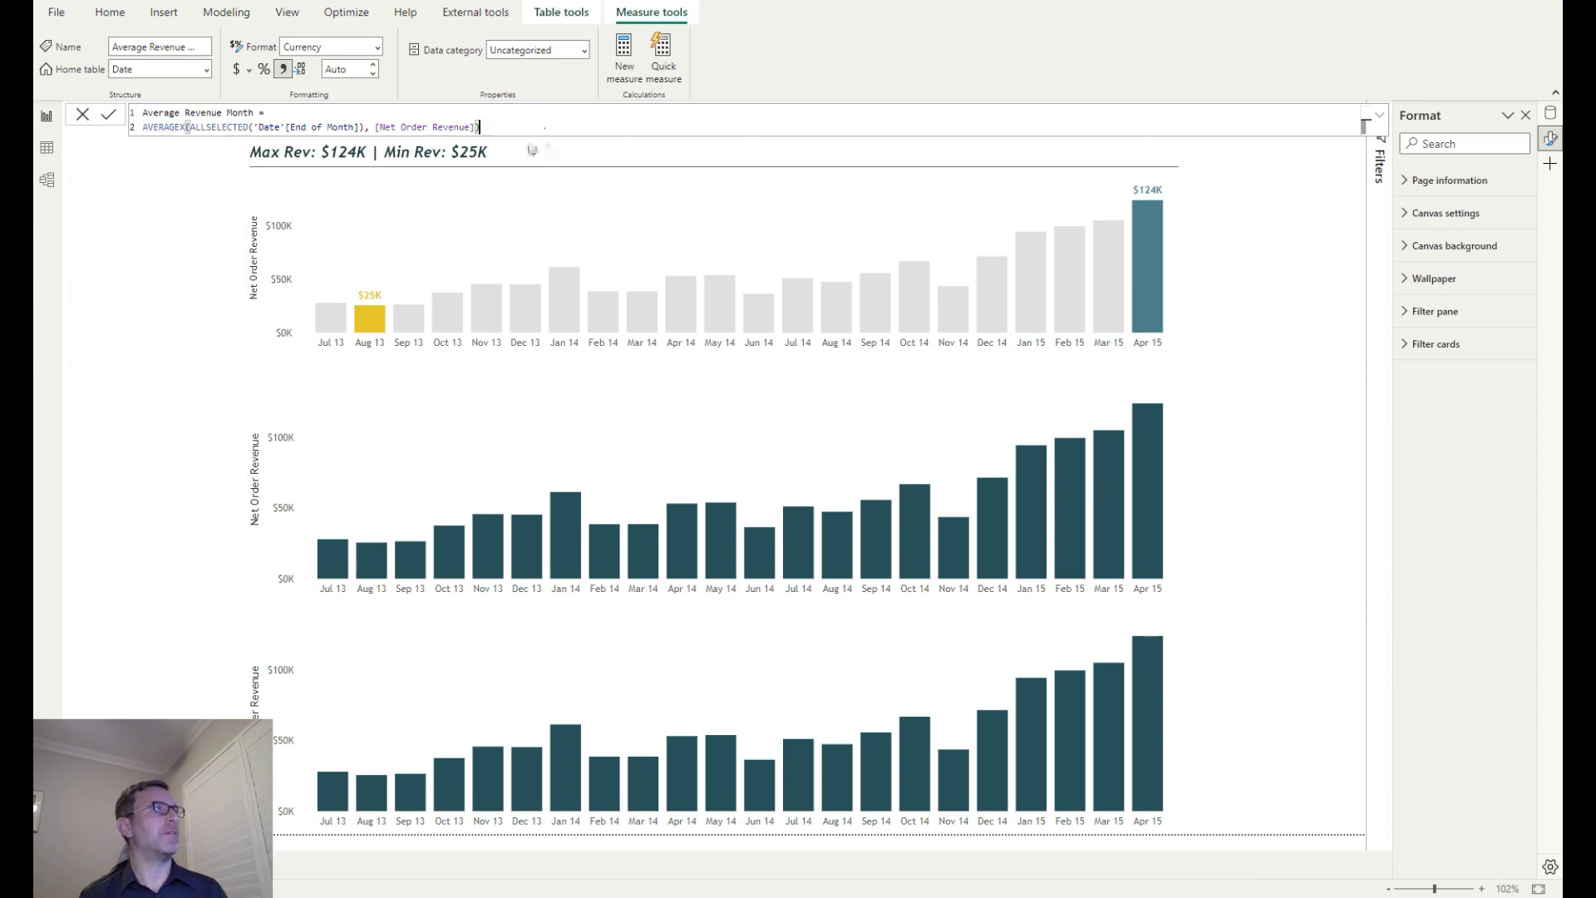
# Add a constant reference line to the middle Net Order Revenue chart
pyautogui.click(1169, 400)
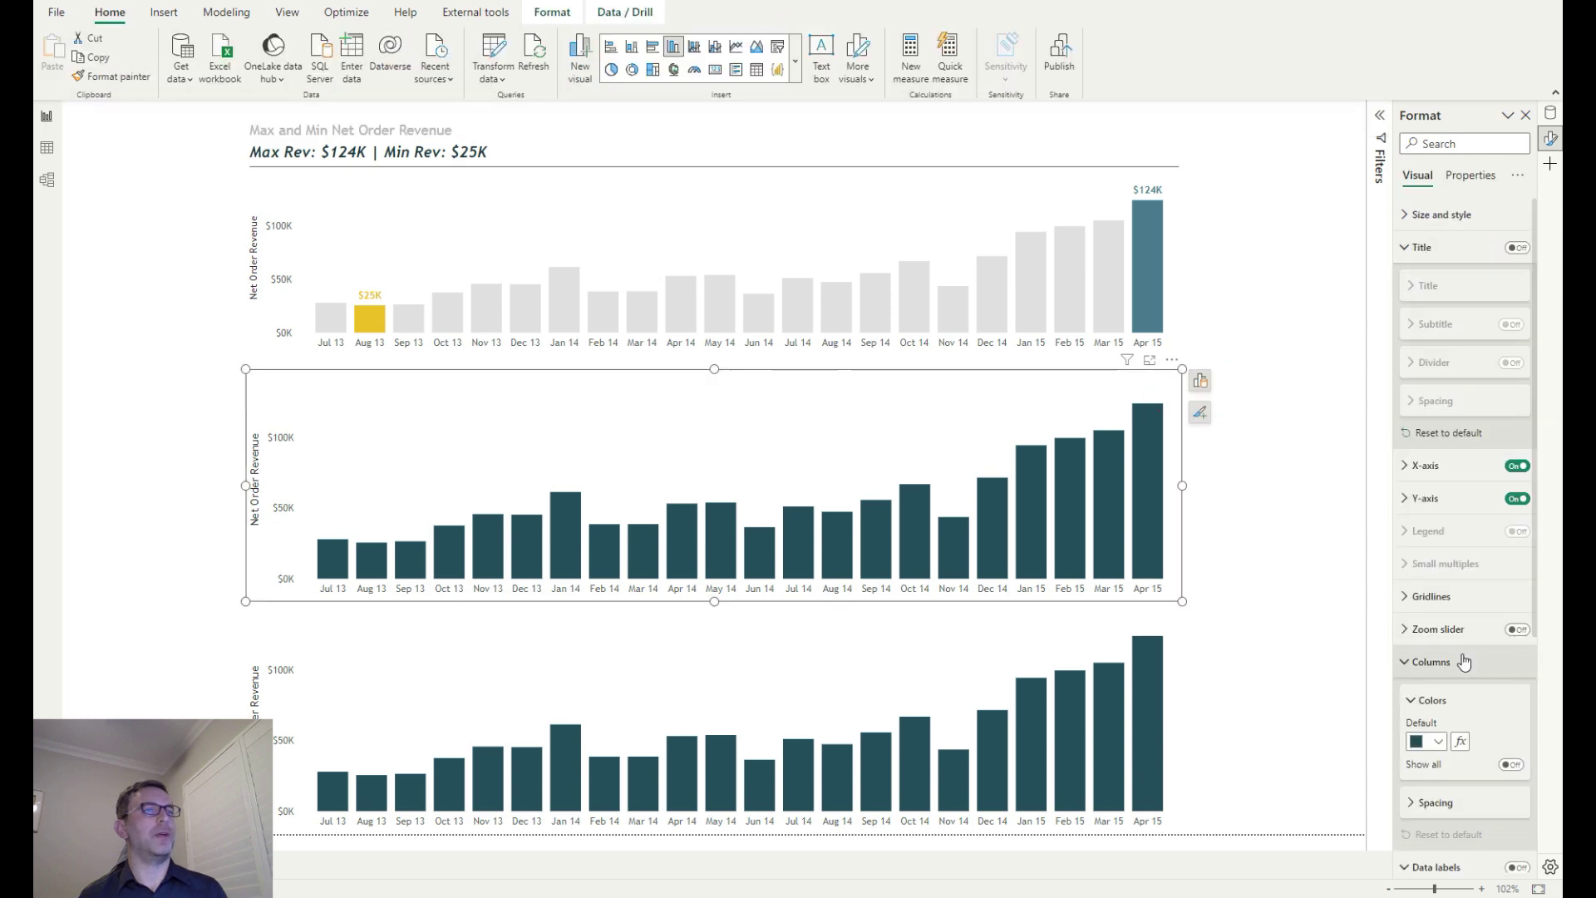
pyautogui.scroll(-2, 1459, 657)
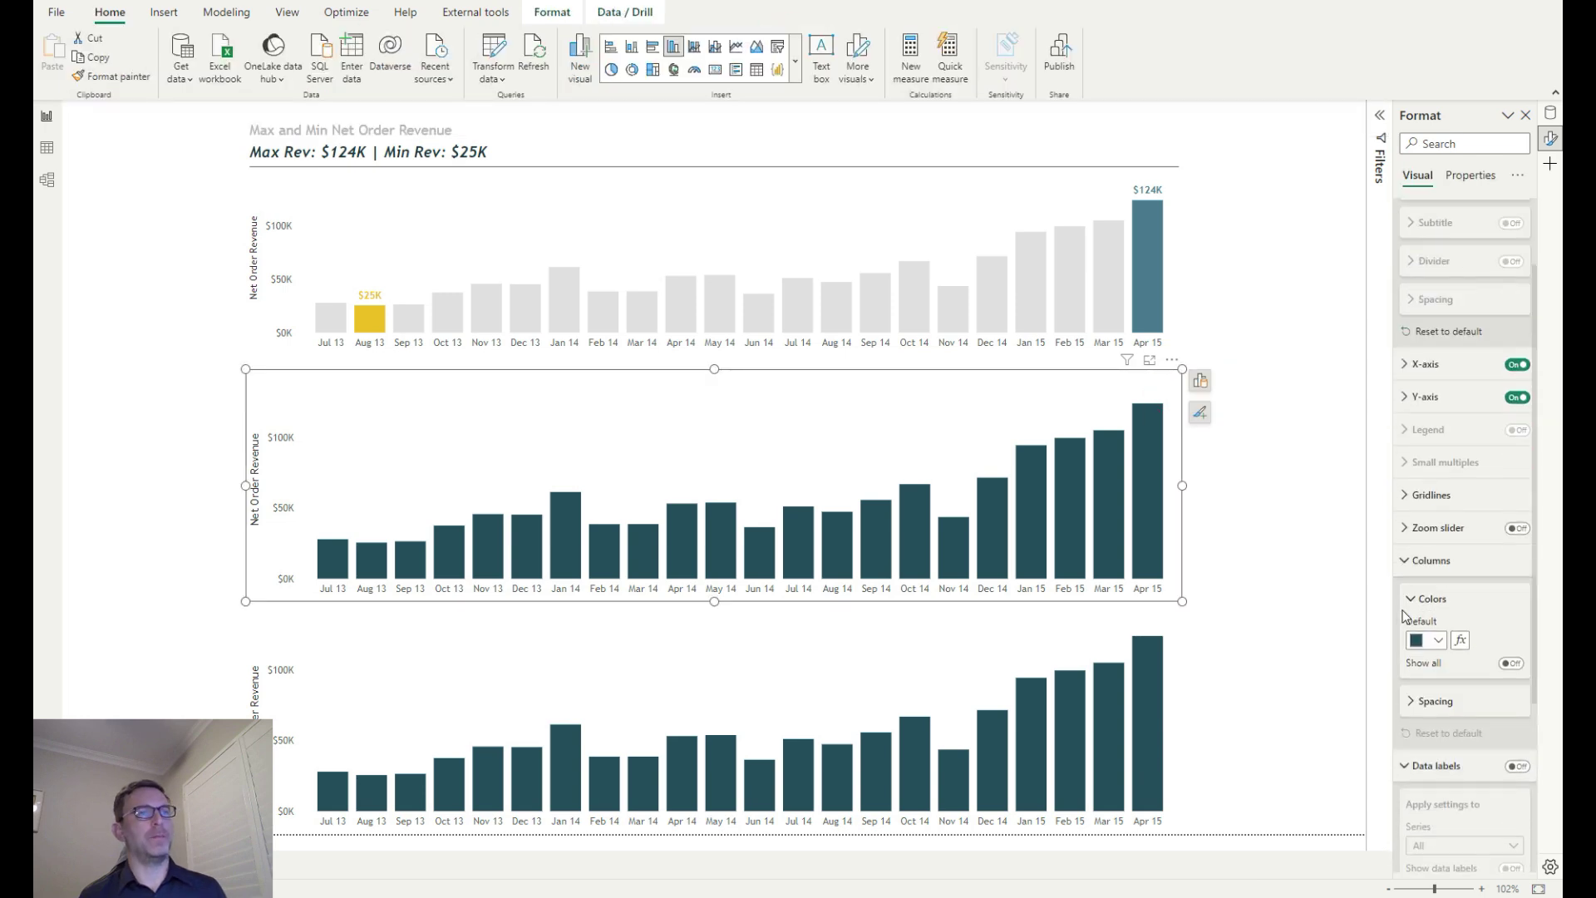
pyautogui.click(1417, 559)
pyautogui.scroll(-1, 1455, 592)
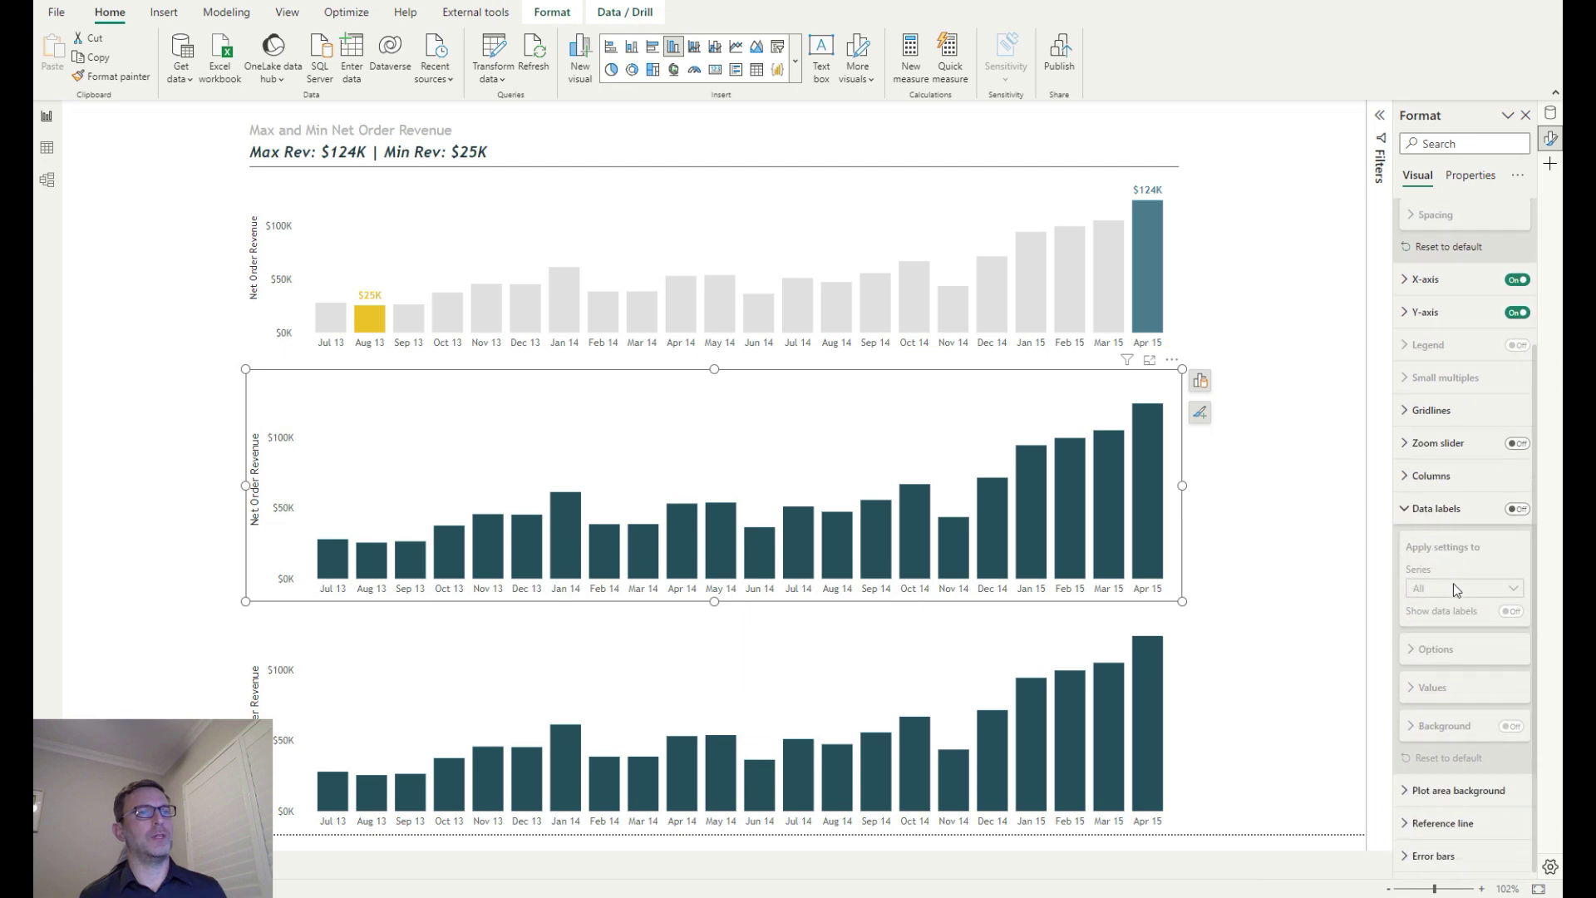
pyautogui.click(1467, 823)
pyautogui.scroll(-2, 1468, 823)
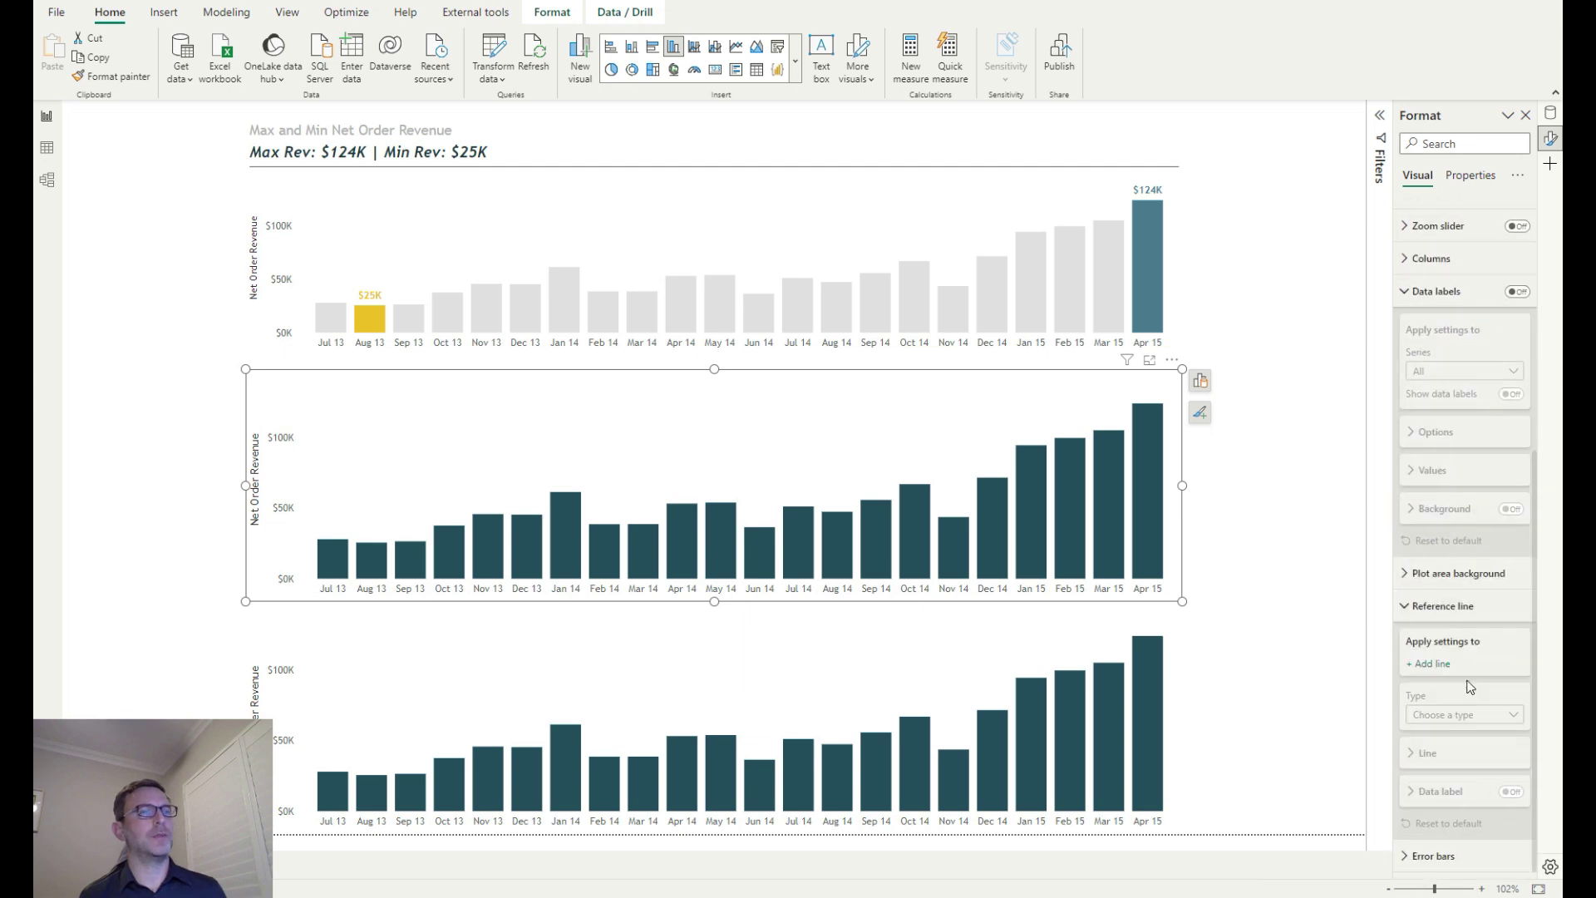
pyautogui.click(1432, 663)
pyautogui.click(1513, 740)
pyautogui.click(1479, 756)
pyautogui.scroll(-3, 1485, 734)
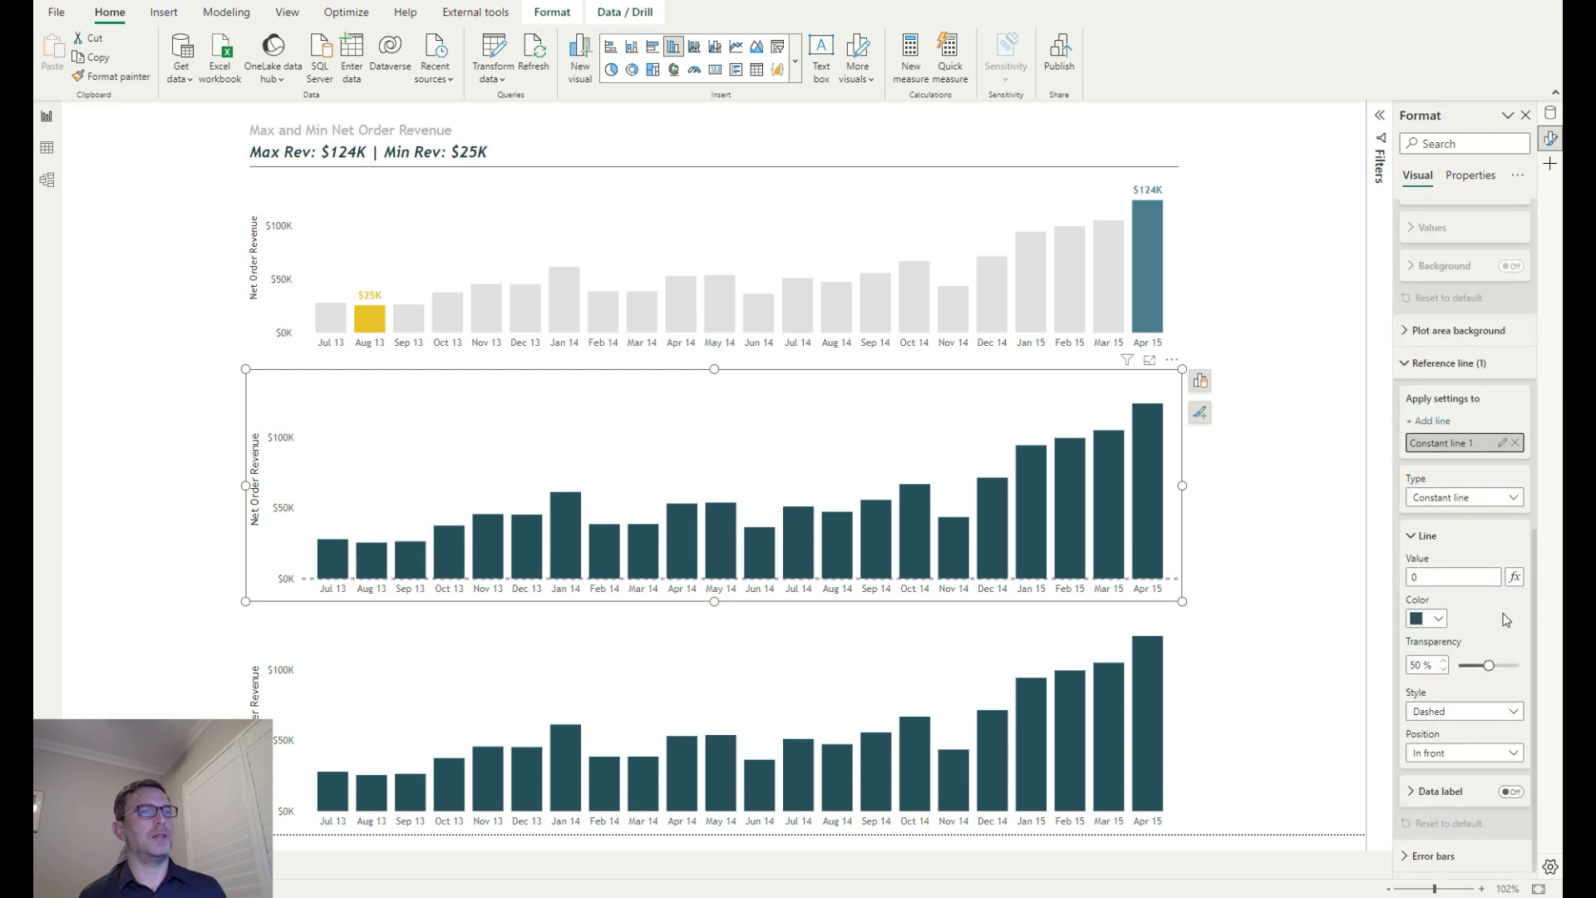
# Base the constant line's value on the Average Revenue Month measure using the Field value format style
pyautogui.click(1514, 577)
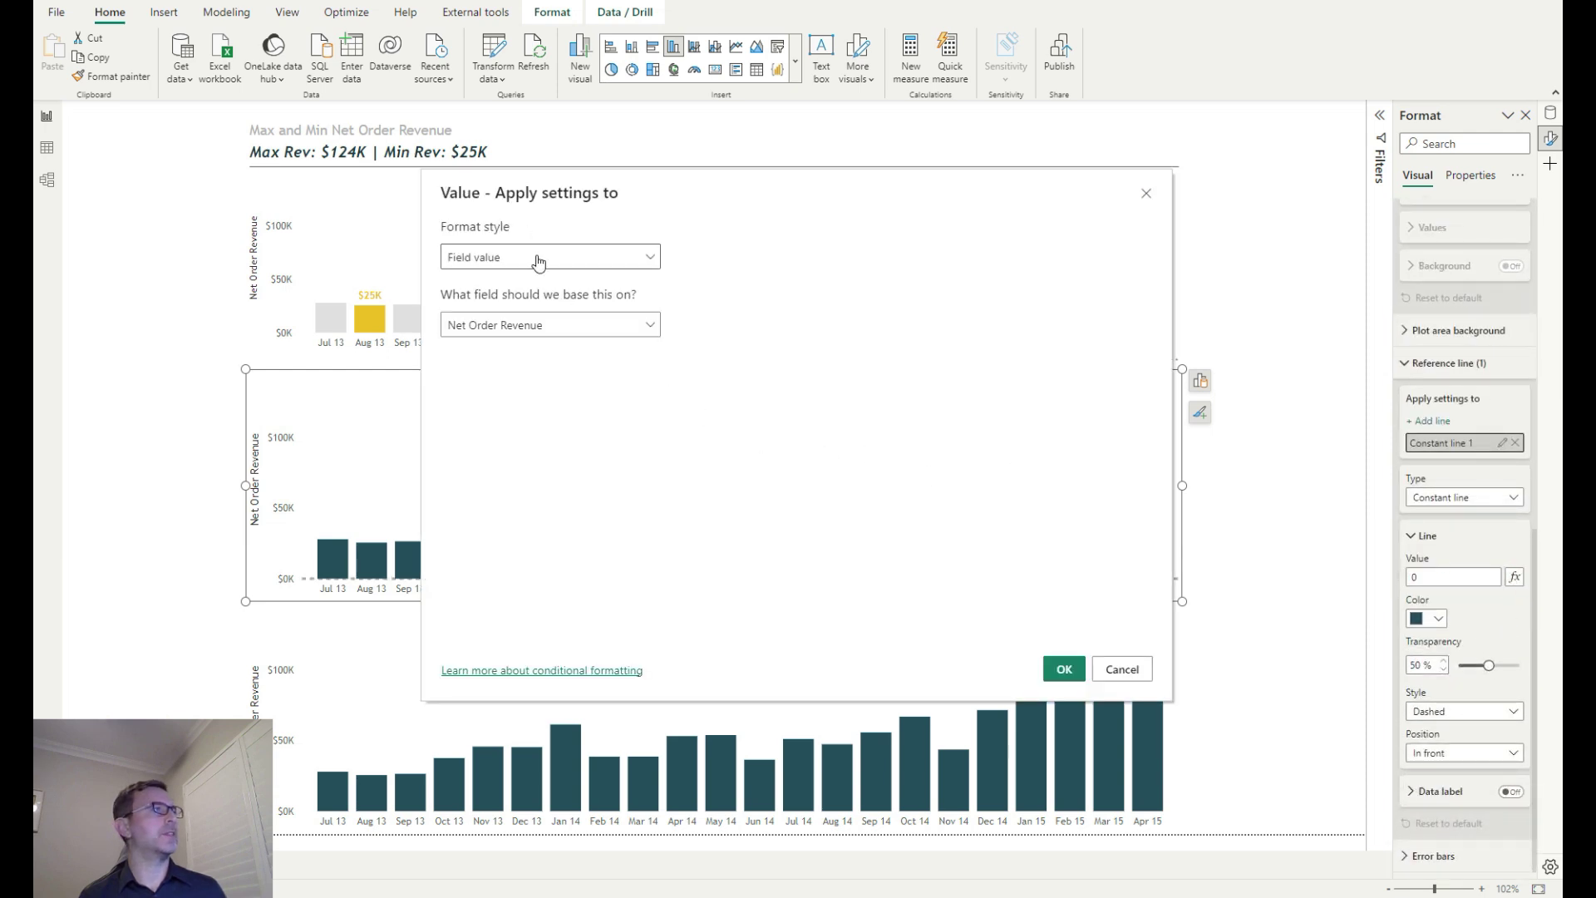
pyautogui.click(536, 325)
pyautogui.write('ave')
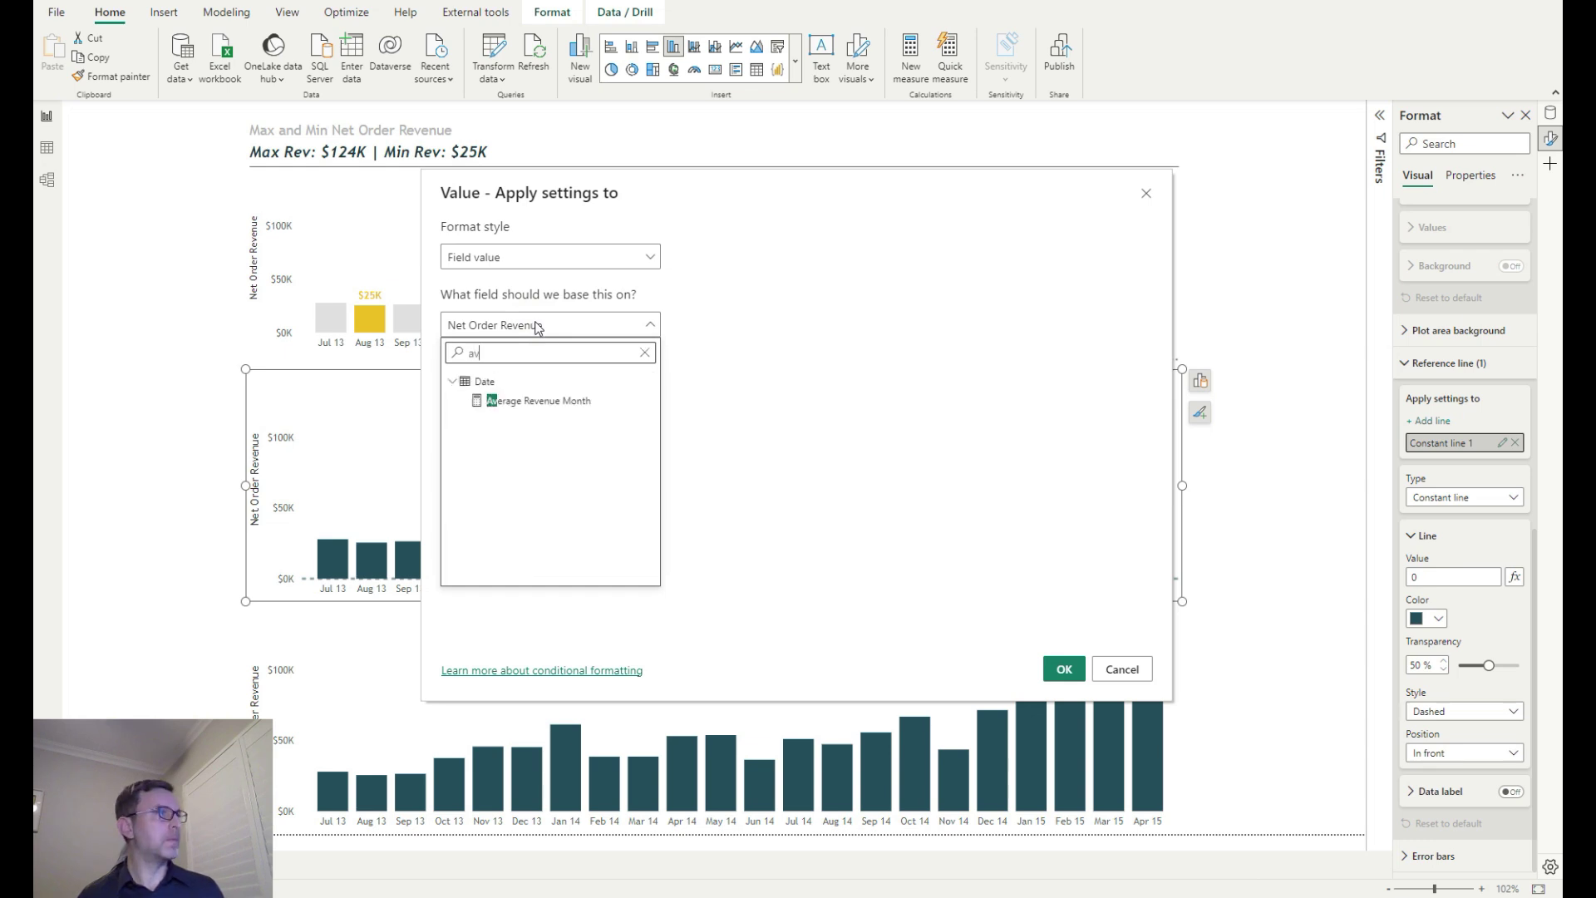
pyautogui.click(559, 400)
pyautogui.click(1073, 681)
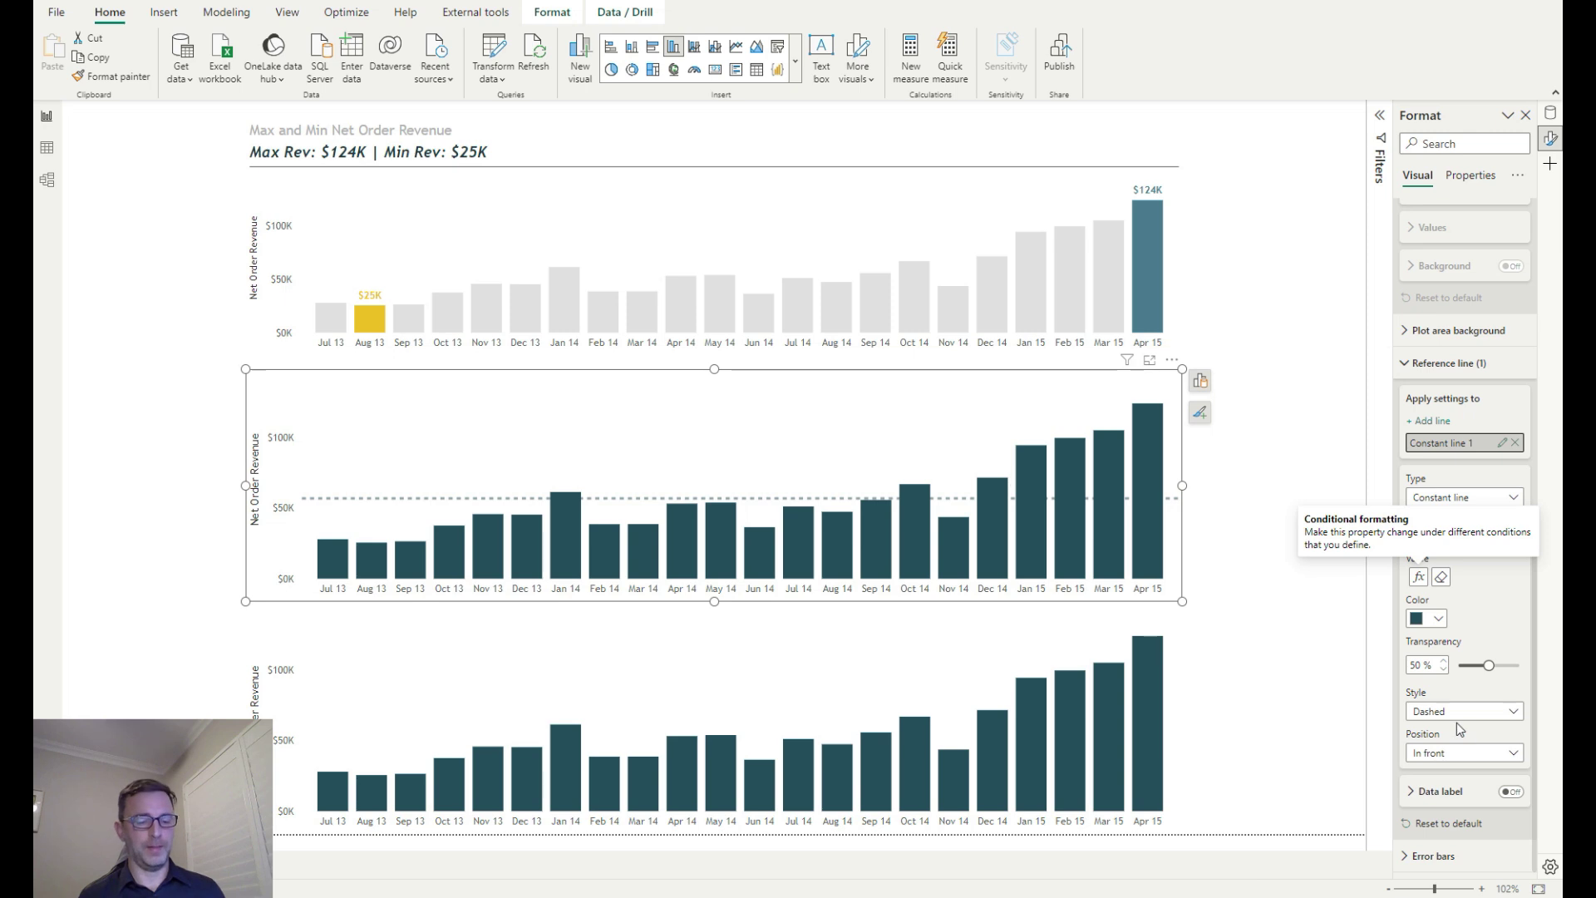
# Turn on the reference line's data label and set its value decimal places to 0
pyautogui.click(1512, 794)
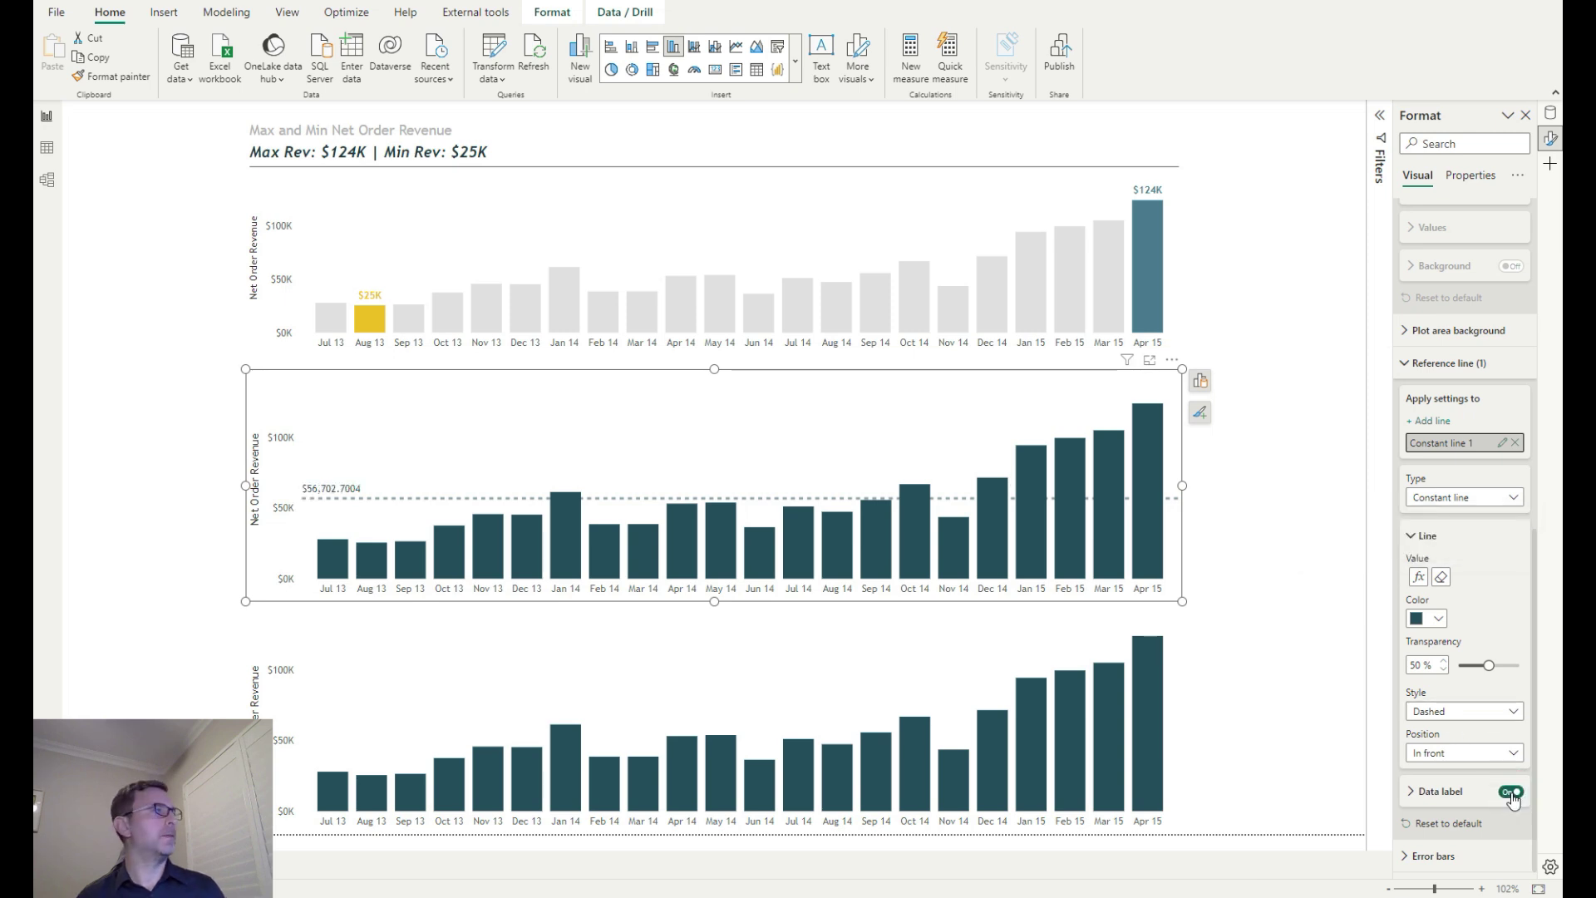
pyautogui.click(1451, 793)
pyautogui.scroll(-3, 1455, 768)
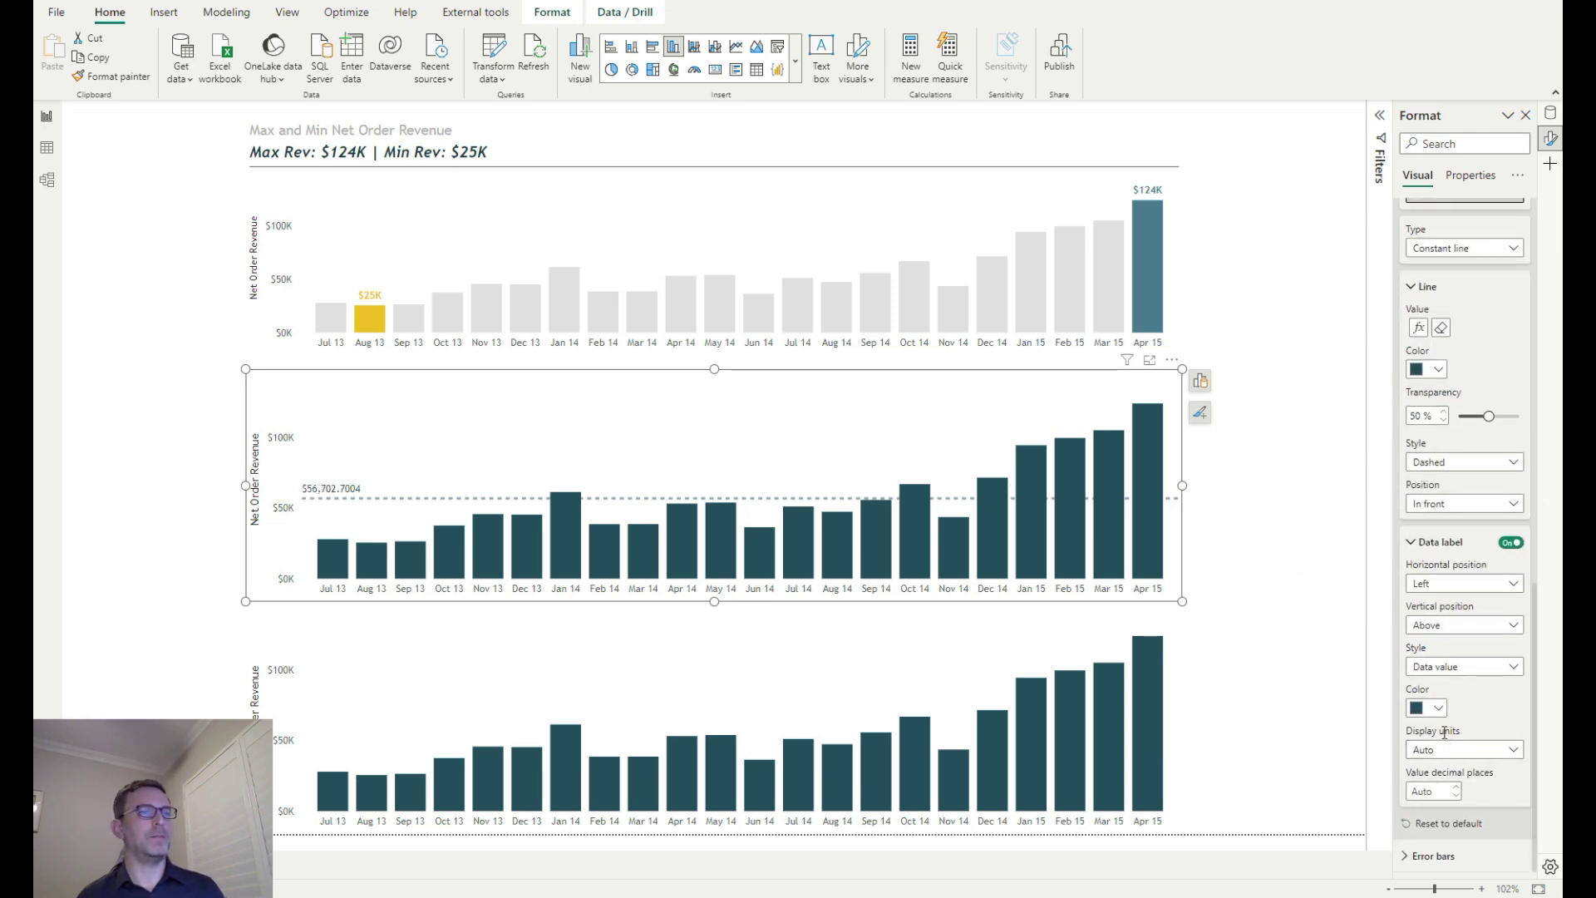
pyautogui.click(1442, 790)
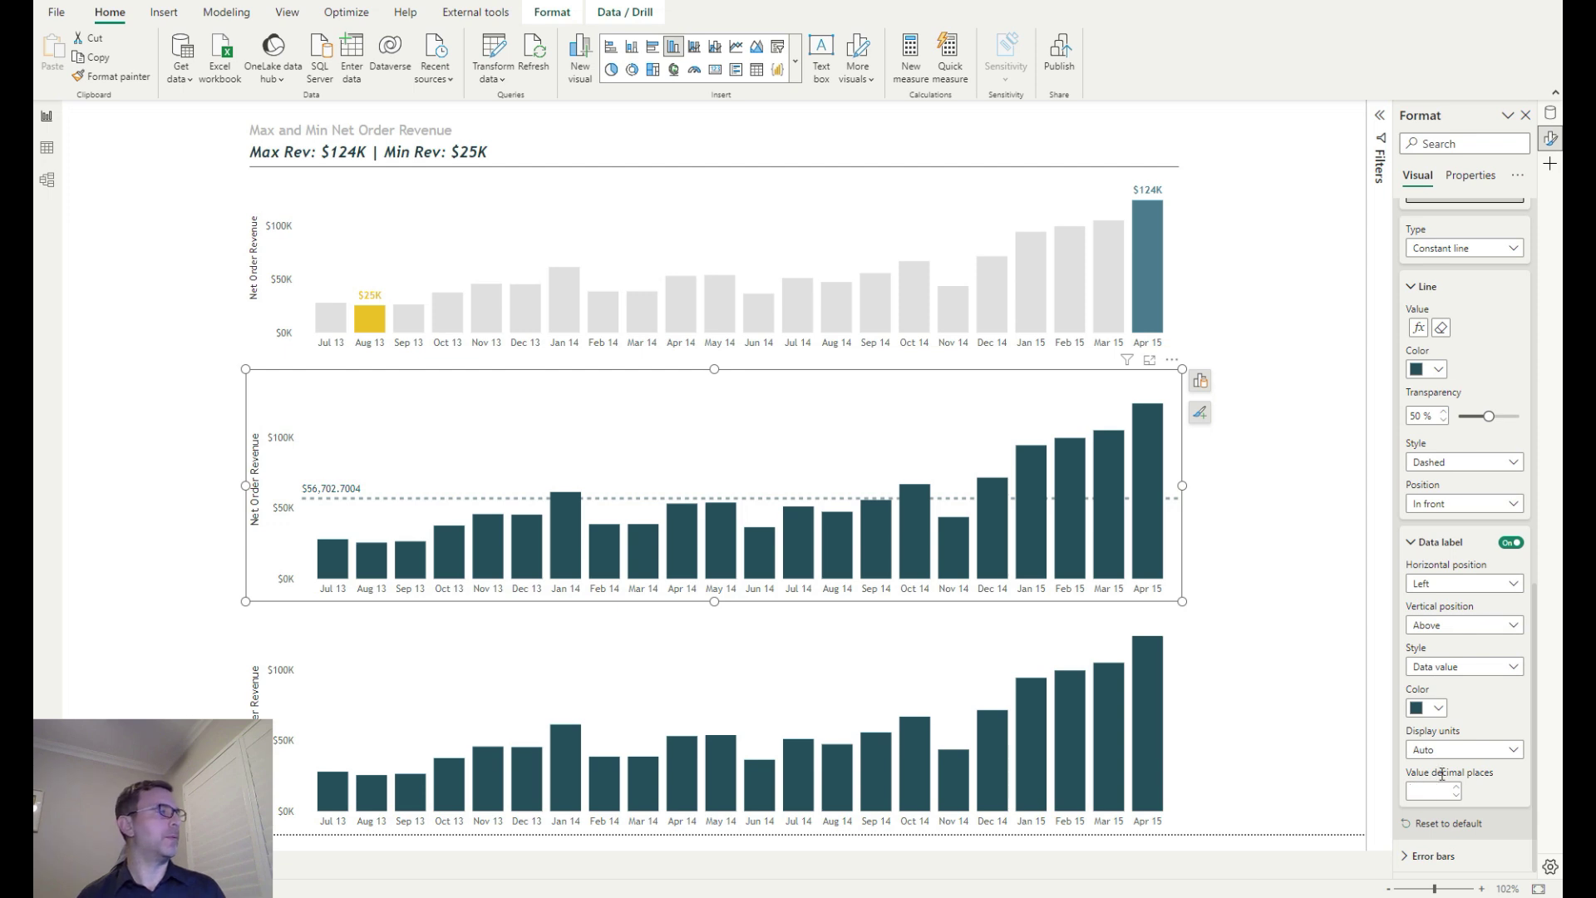
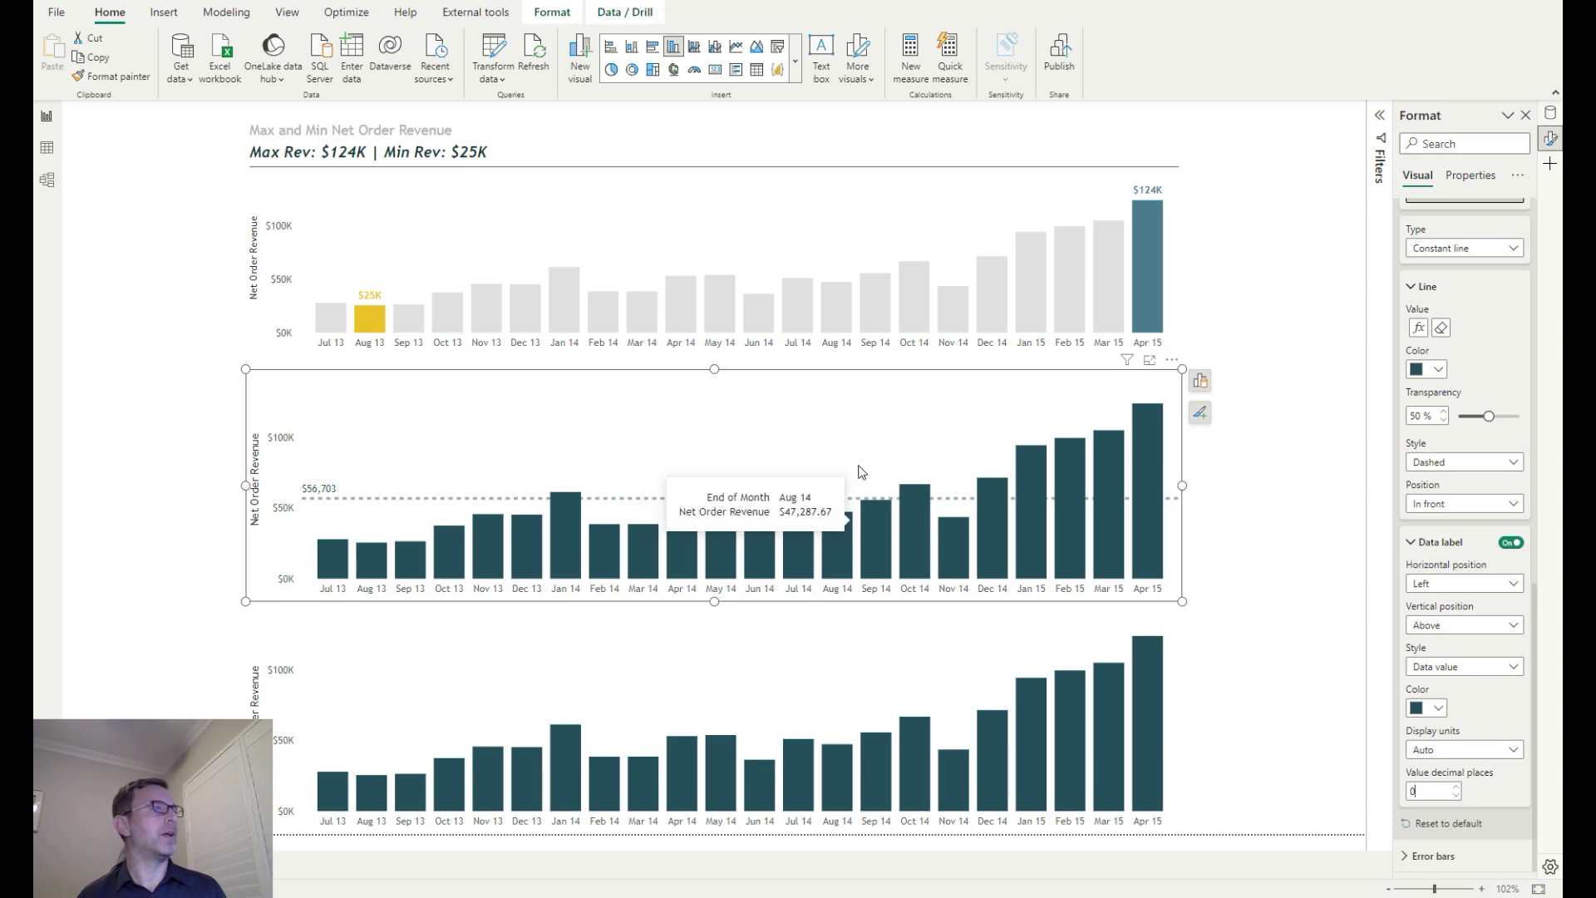
# Create a new measure named "Average Colour Format" with the variable AvgRev set to [Average Revenue Month]
pyautogui.click(912, 67)
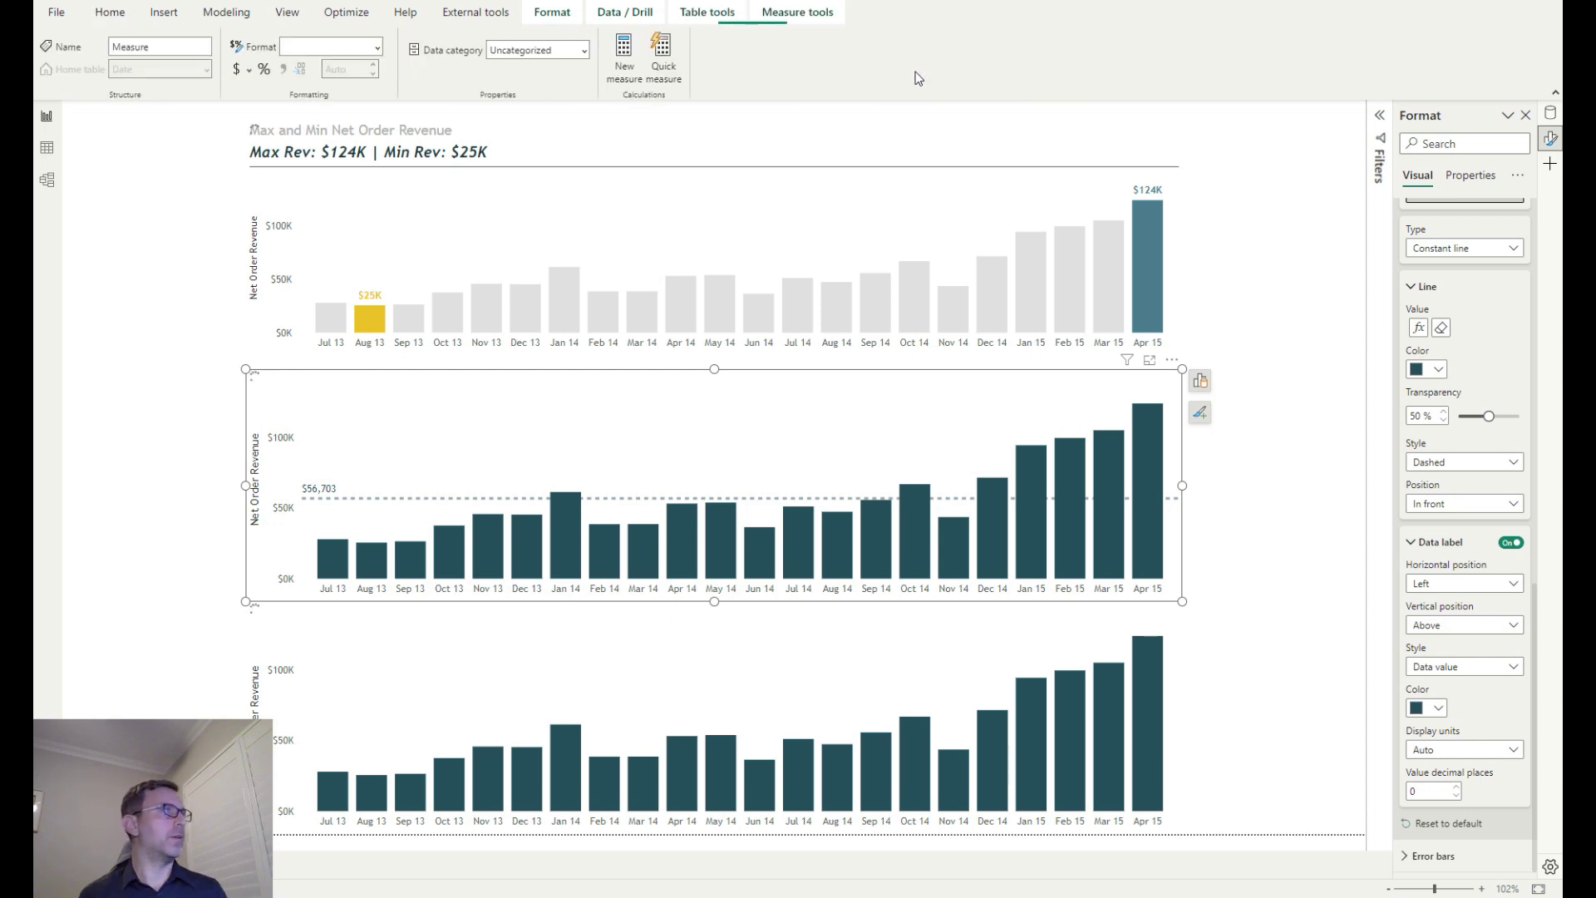
pyautogui.write('Average Colour')
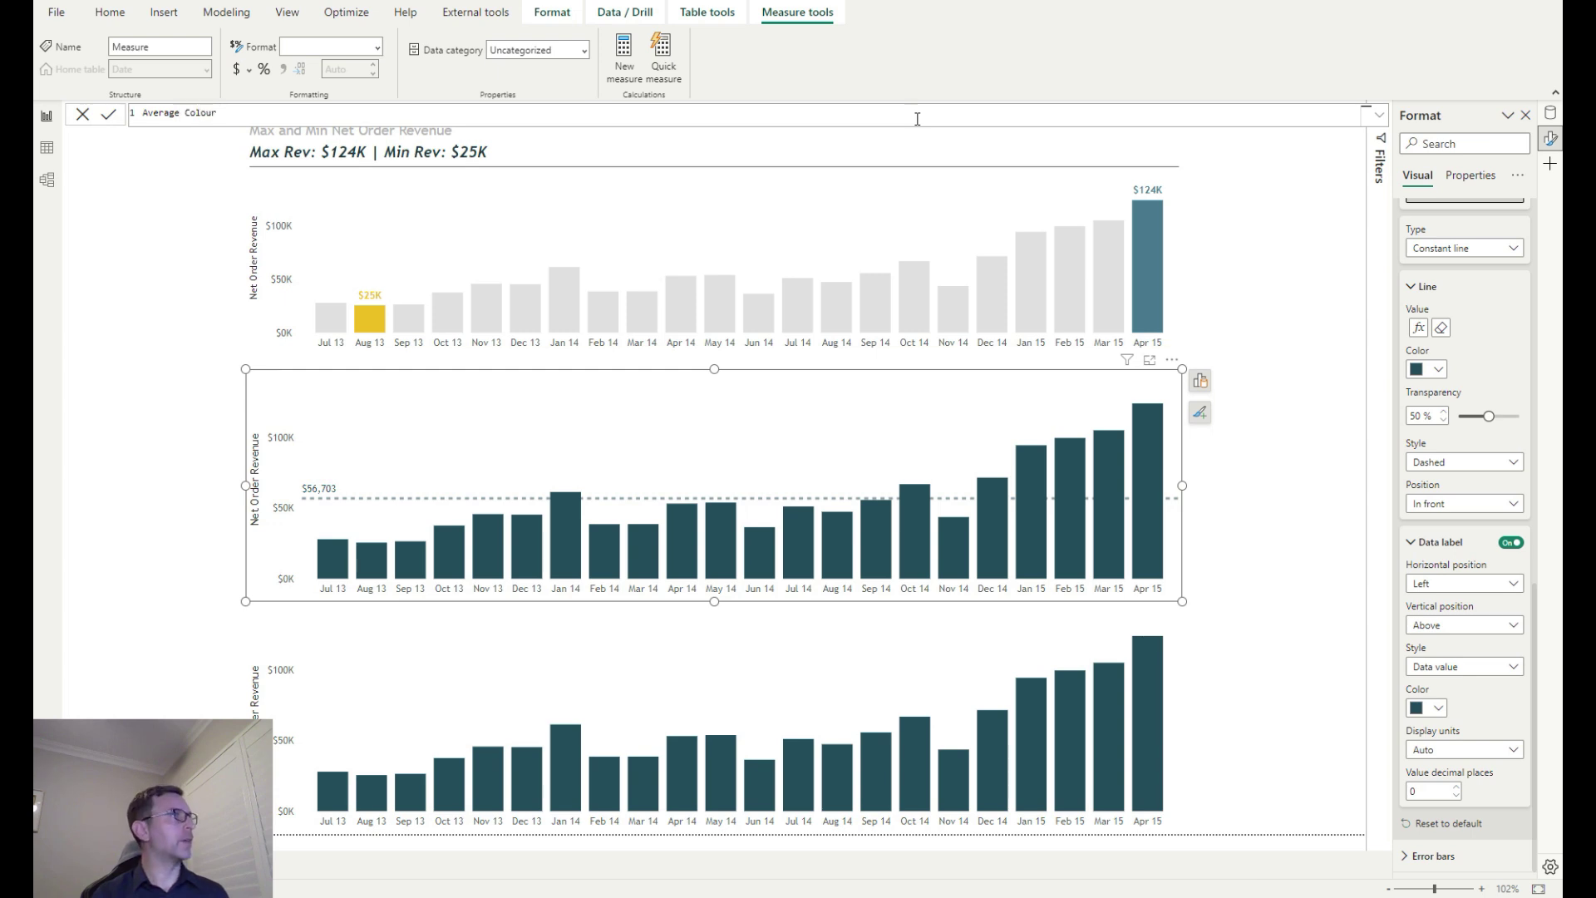
pyautogui.write('Format ')
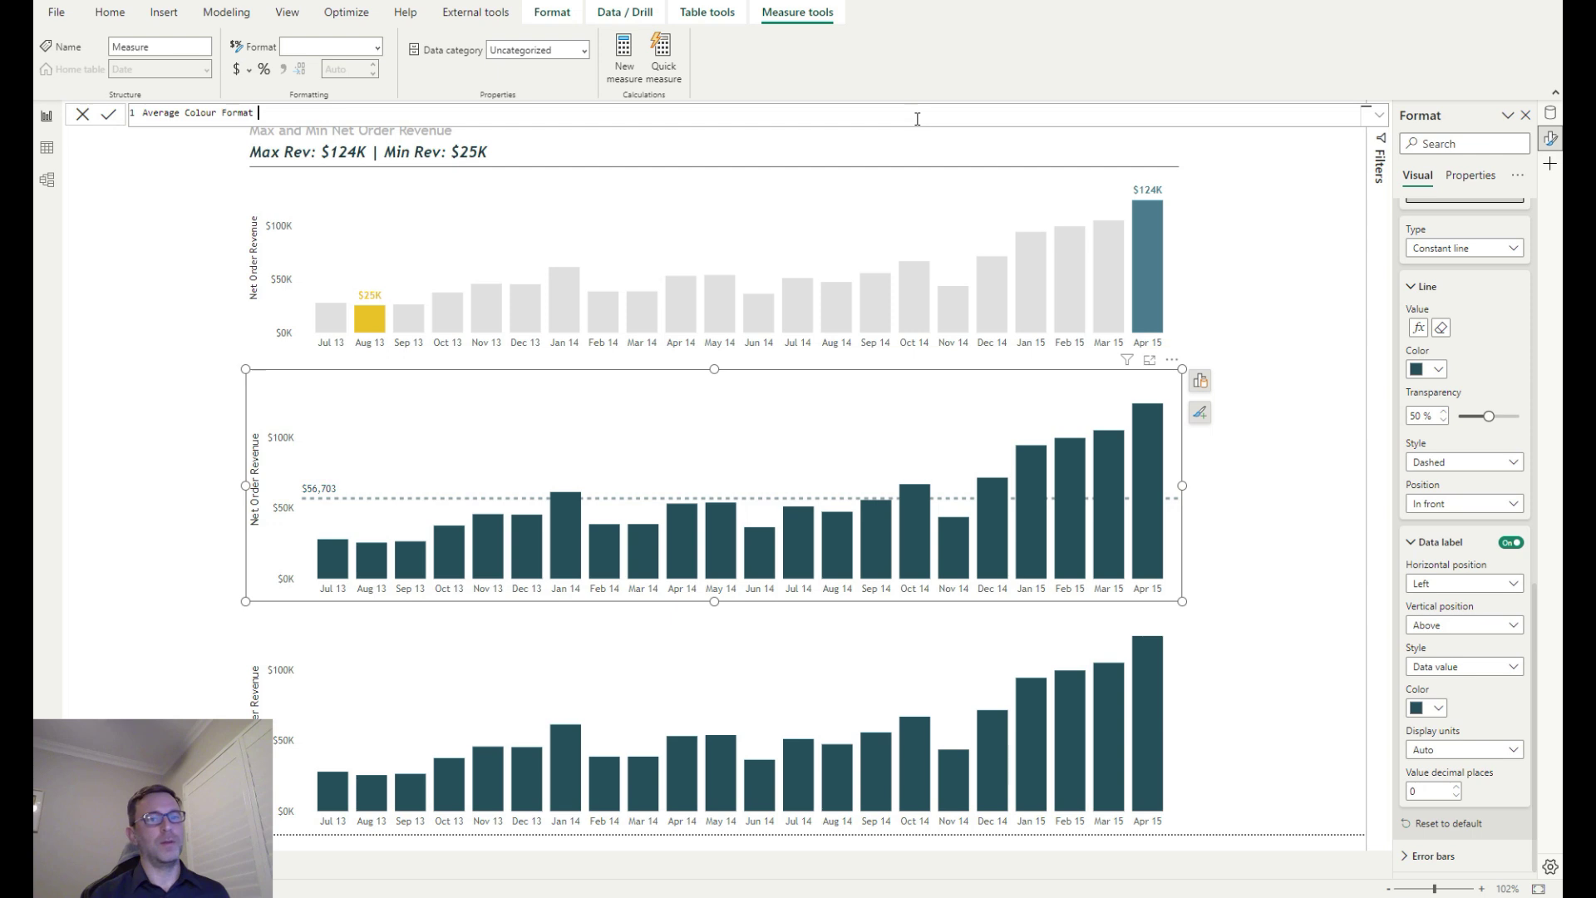
pyautogui.write('=')
pyautogui.hotkey('shift', 'Return')
pyautogui.write('VAR ')
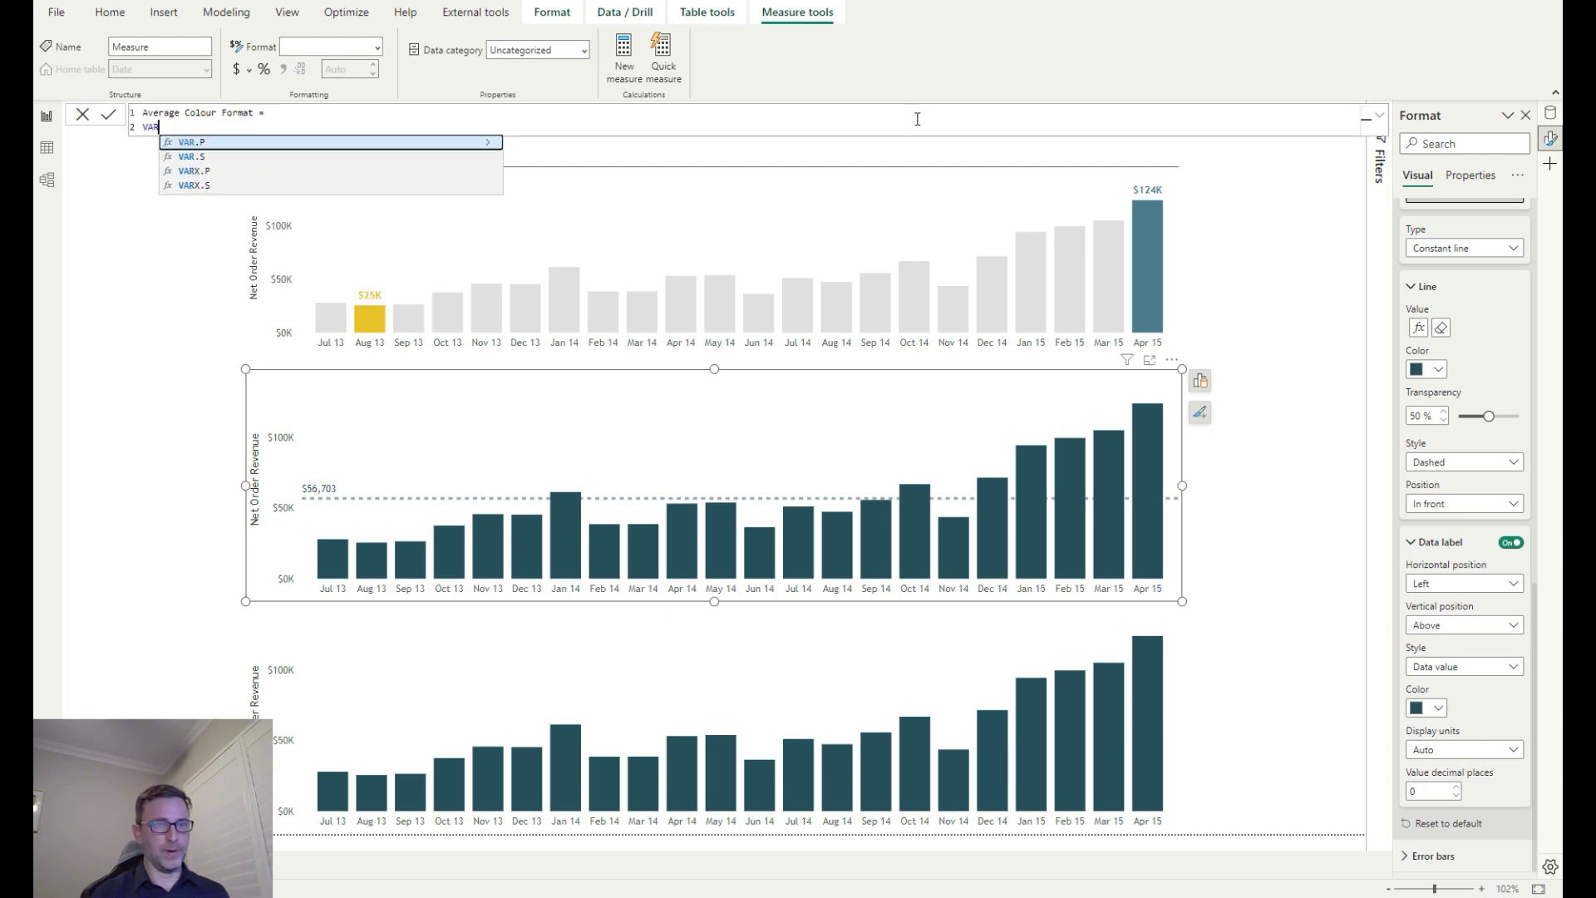
pyautogui.write('AvgRev')
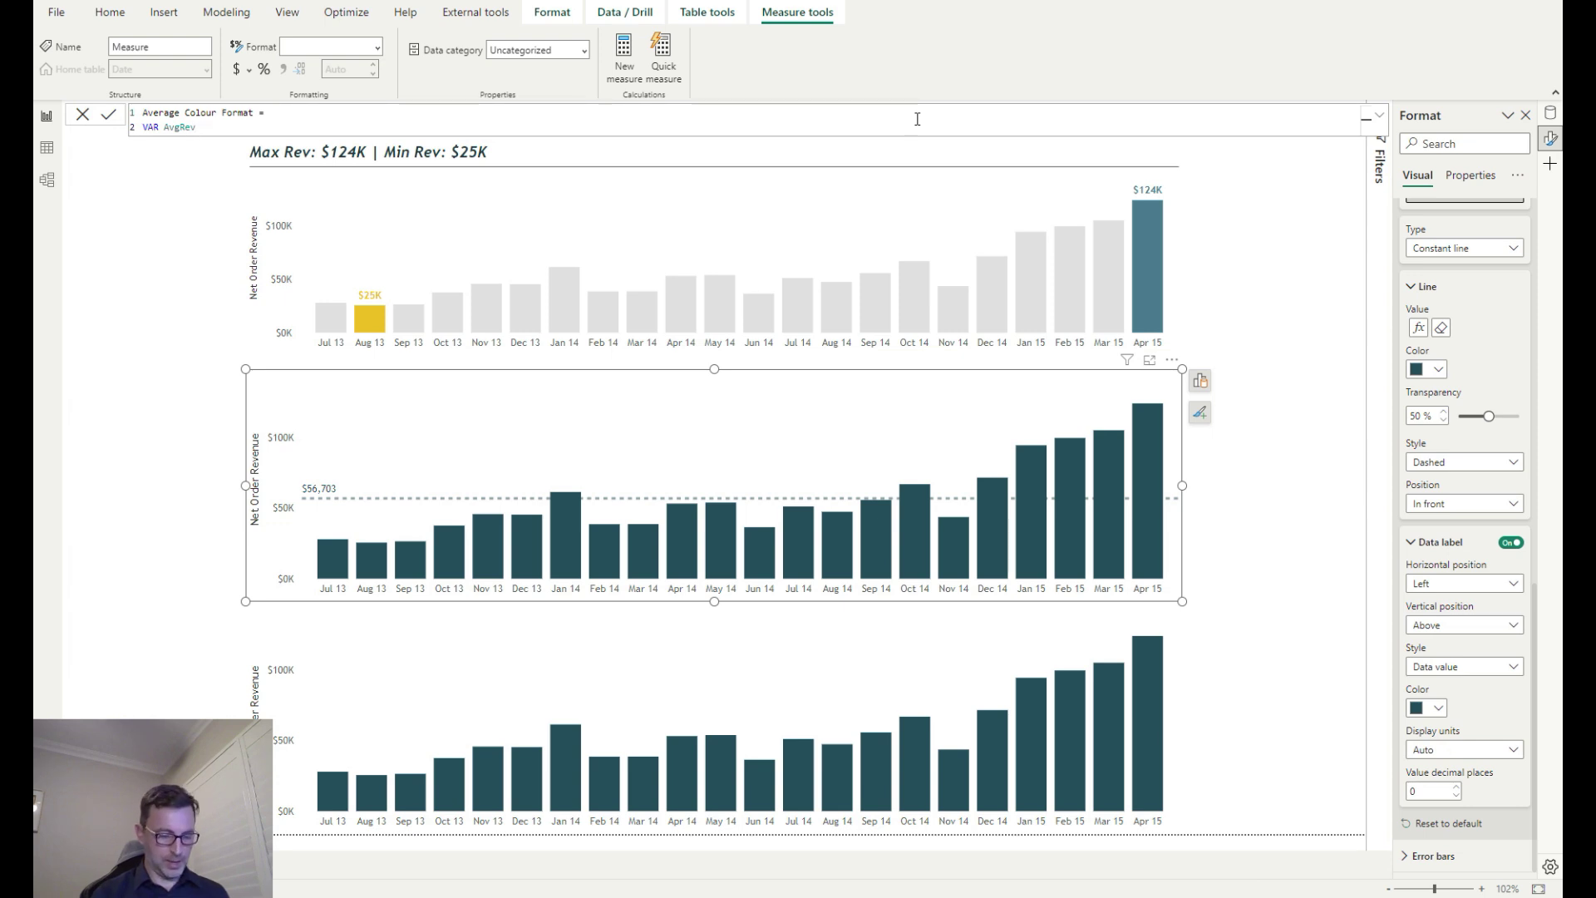
pyautogui.write(' = [Aver')
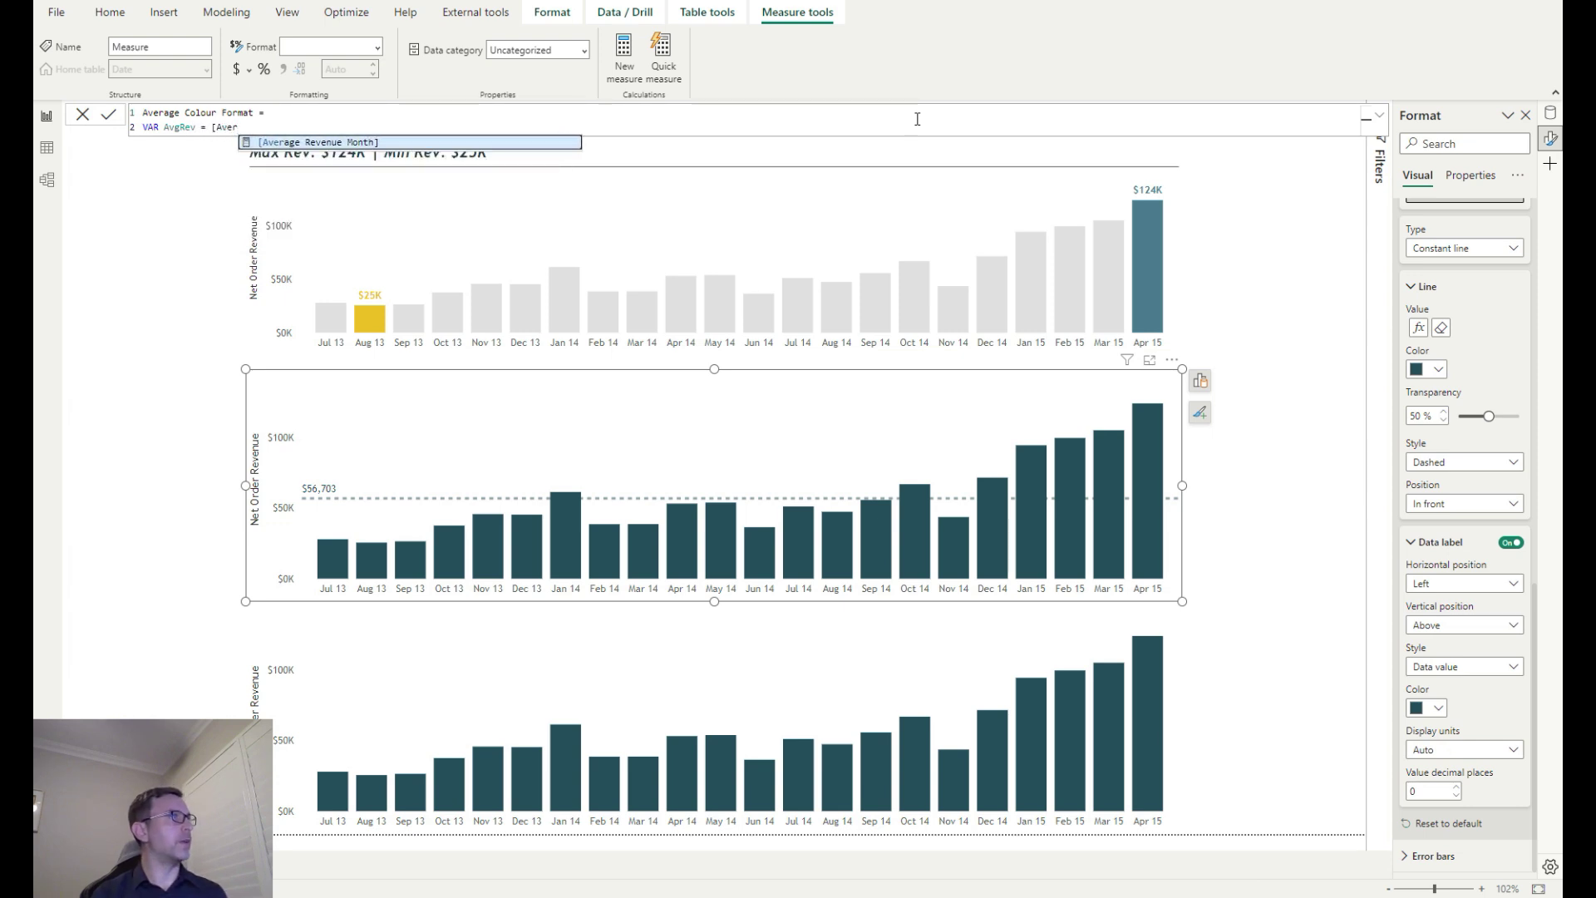
pyautogui.press('Tab')
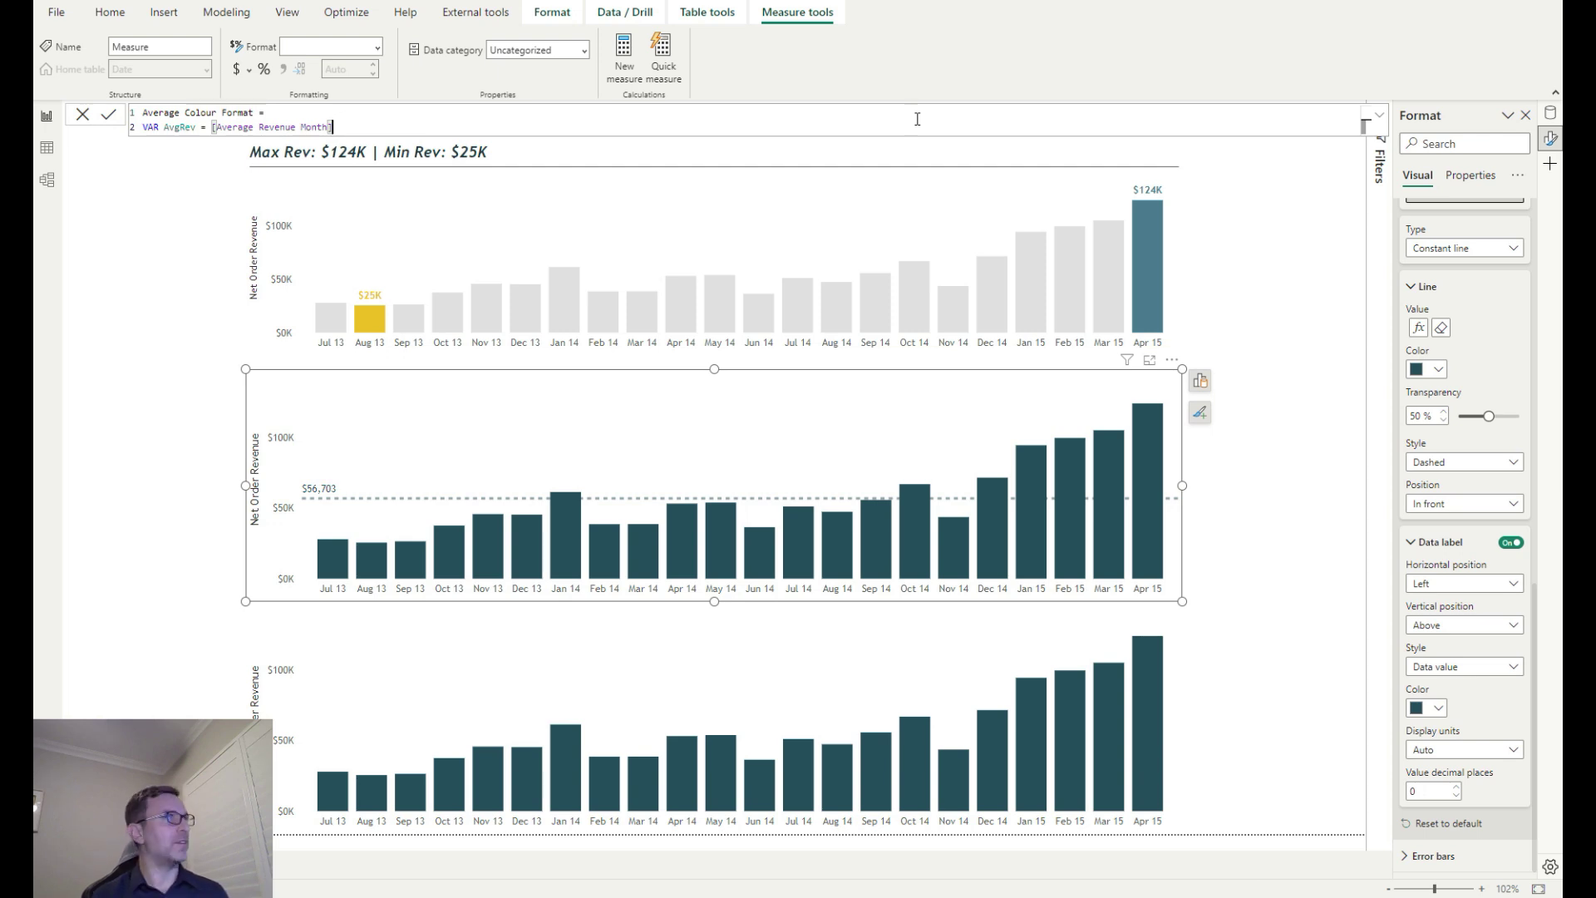
# Add a Return section to the Average Colour Format measure that opens a SWITCH function evaluating TRUE()
pyautogui.hotkey('shift', 'Return')
pyautogui.hotkey('shift', 'Return')
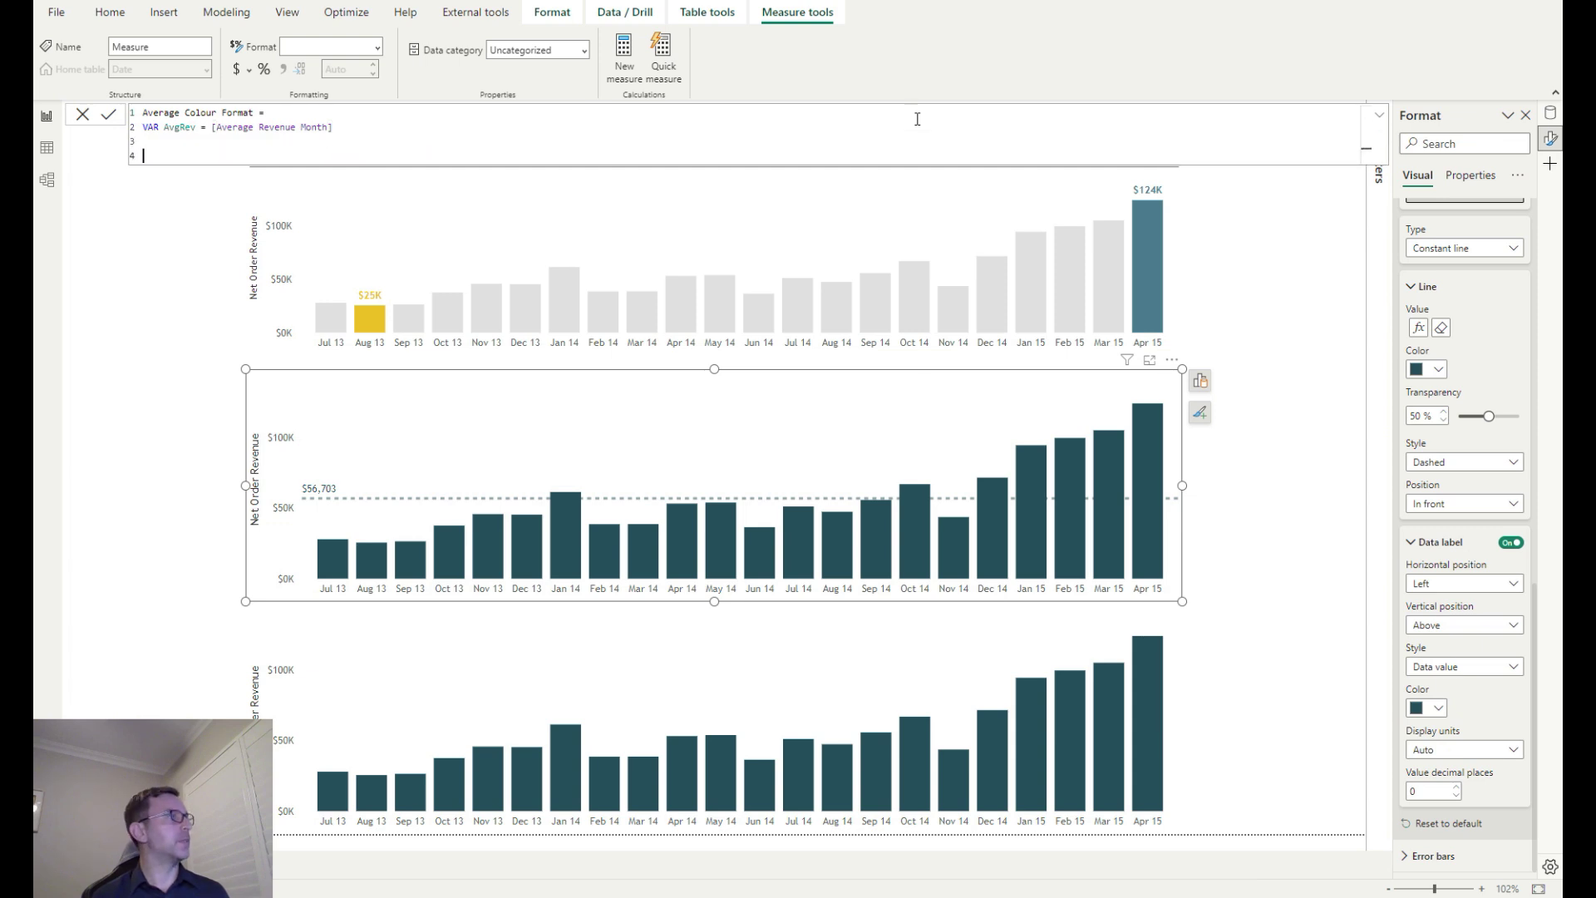
pyautogui.write('Retu')
pyautogui.press('BackSpace')
pyautogui.press('BackSpace')
pyautogui.write('urn')
pyautogui.hotkey('shift', 'Return')
pyautogui.write('SWITCH(T')
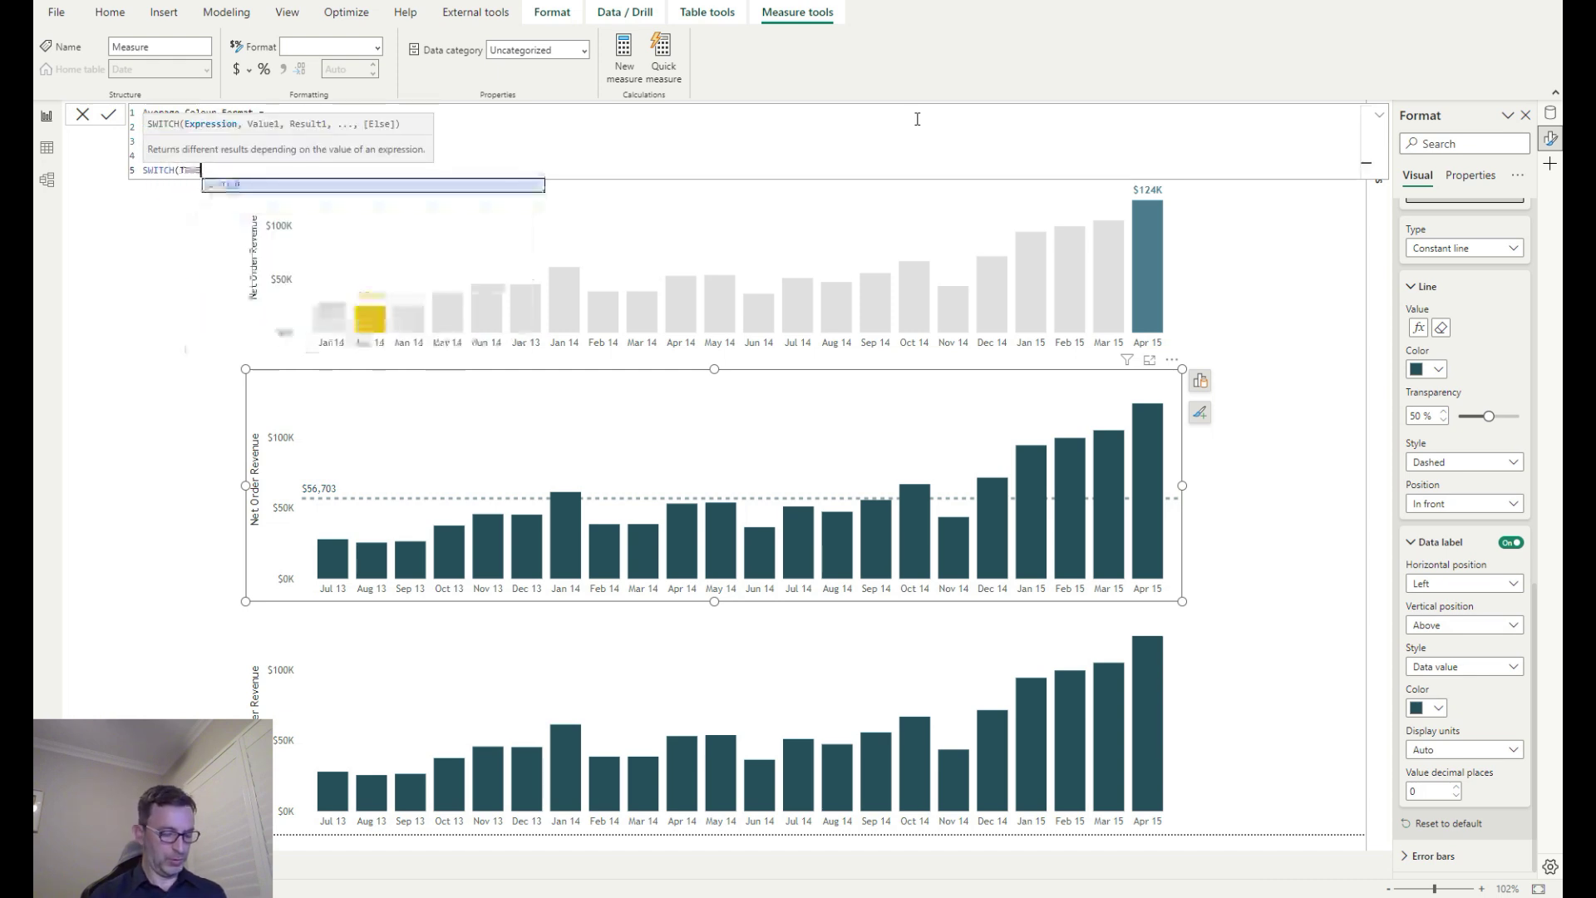
pyautogui.write('RUE(),')
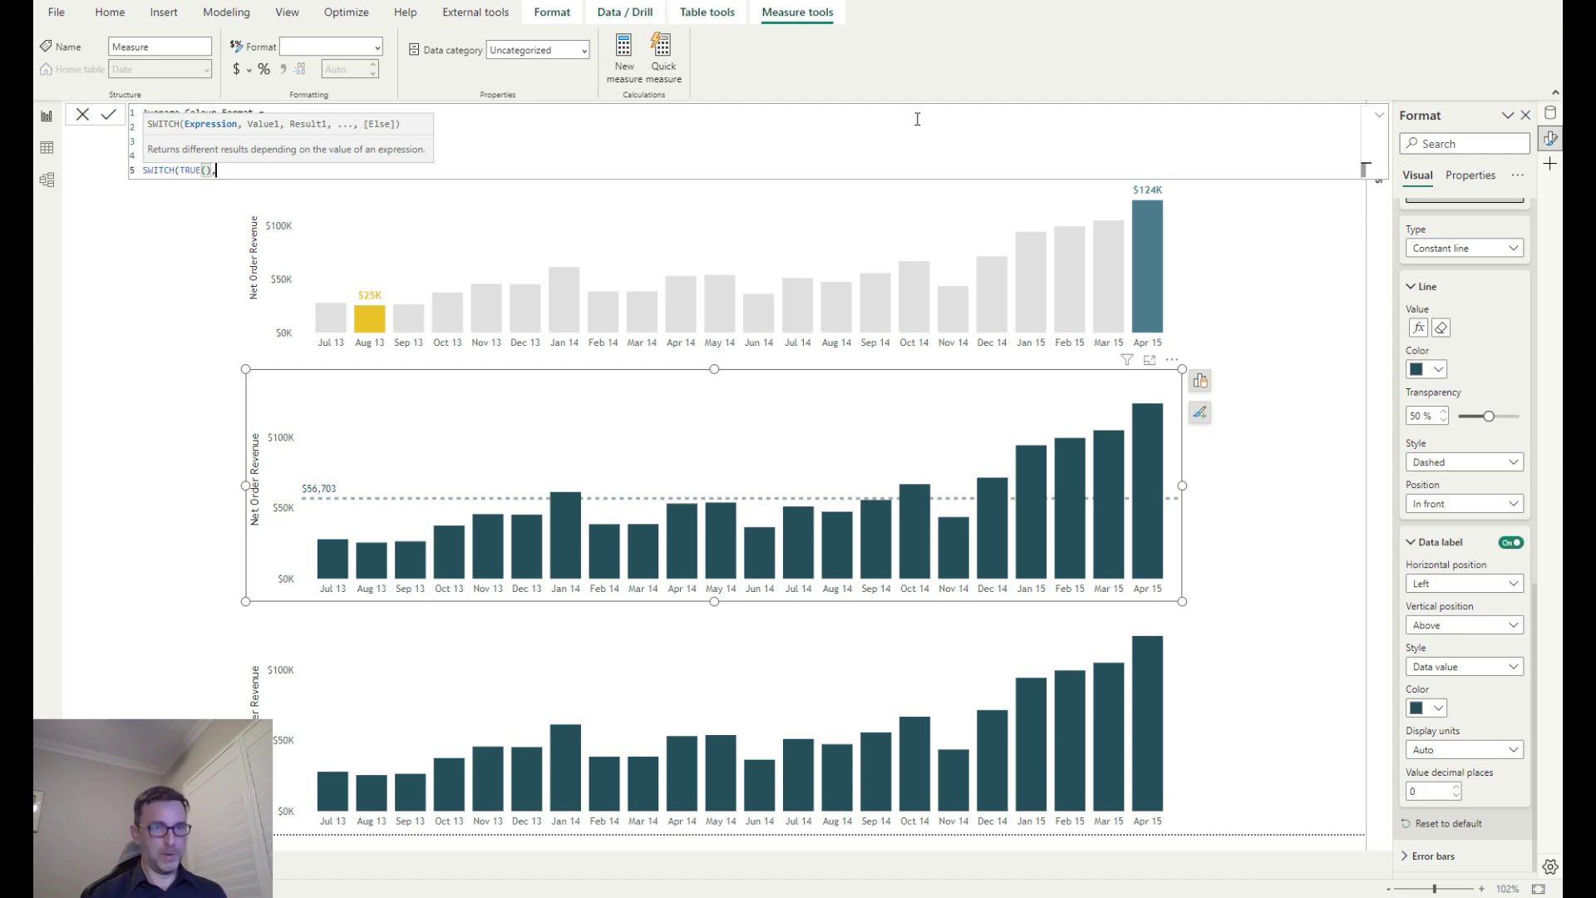
pyautogui.hotkey('shift', 'Return')
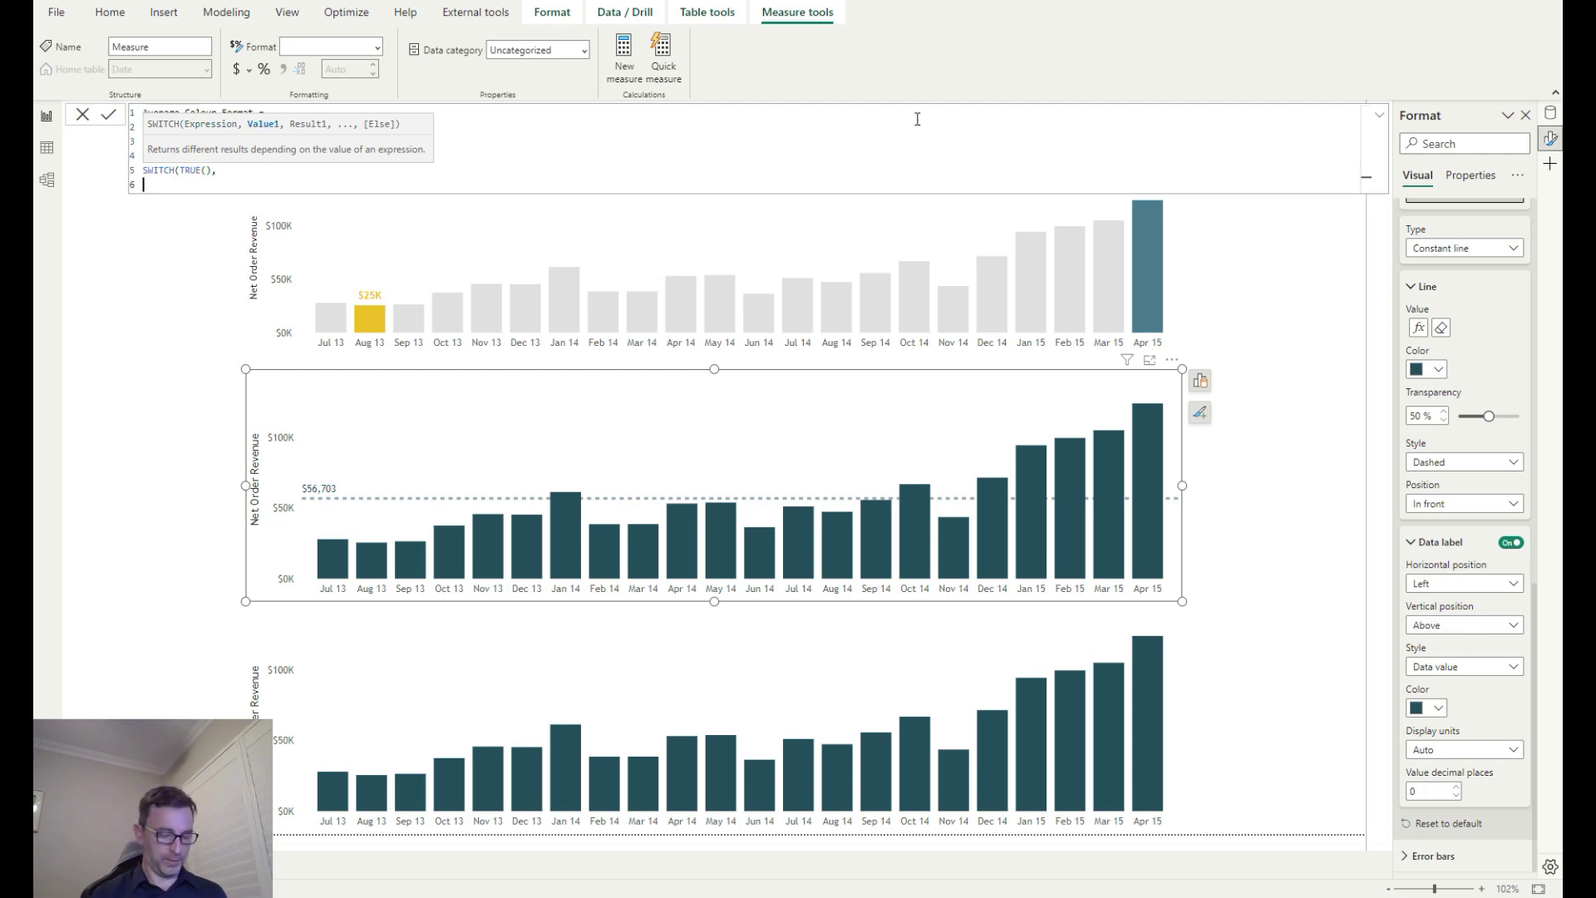
# Add the first SWITCH condition, [Net Order Revenue] > AvgRev, returning the colour "#45788c"
pyautogui.write('[N')
pyautogui.press('Tab')
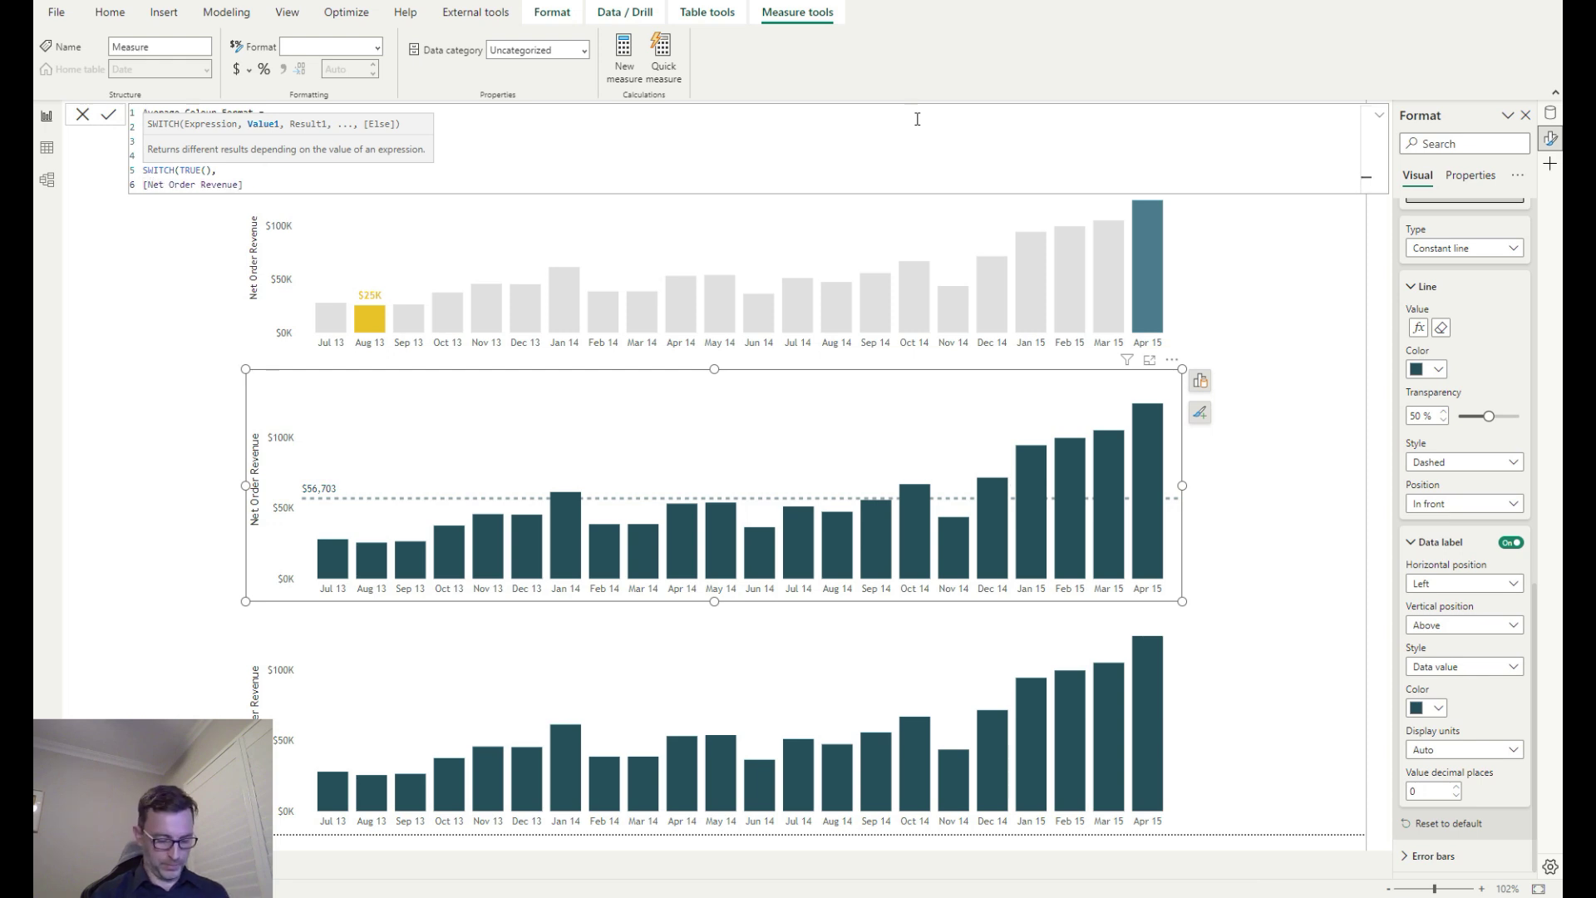
pyautogui.write('> AvgRev')
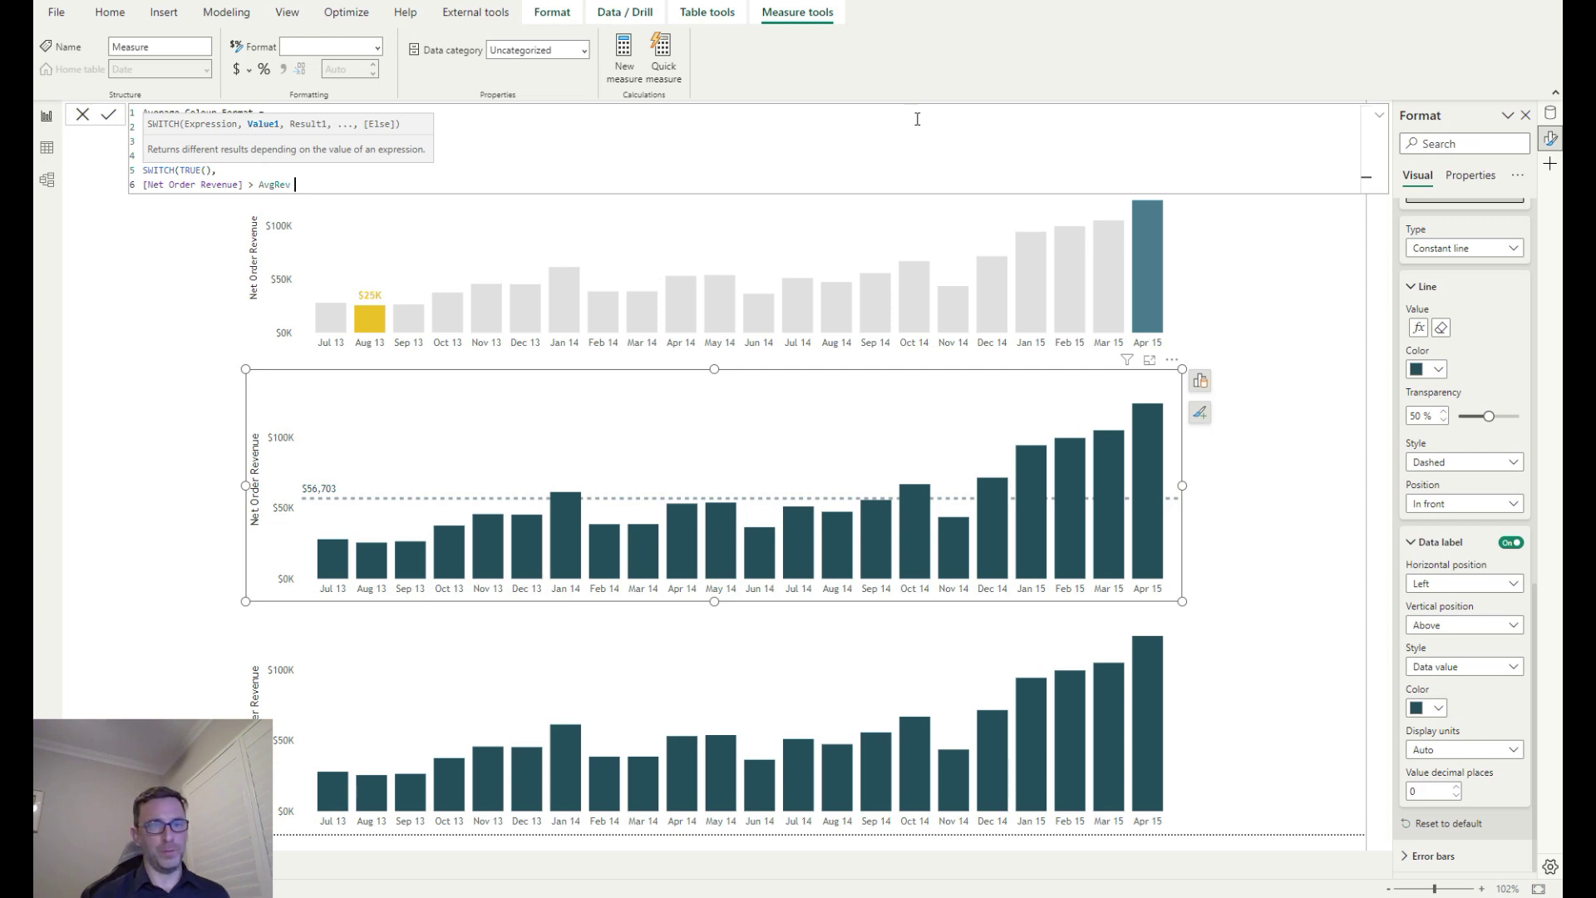
pyautogui.write(',')
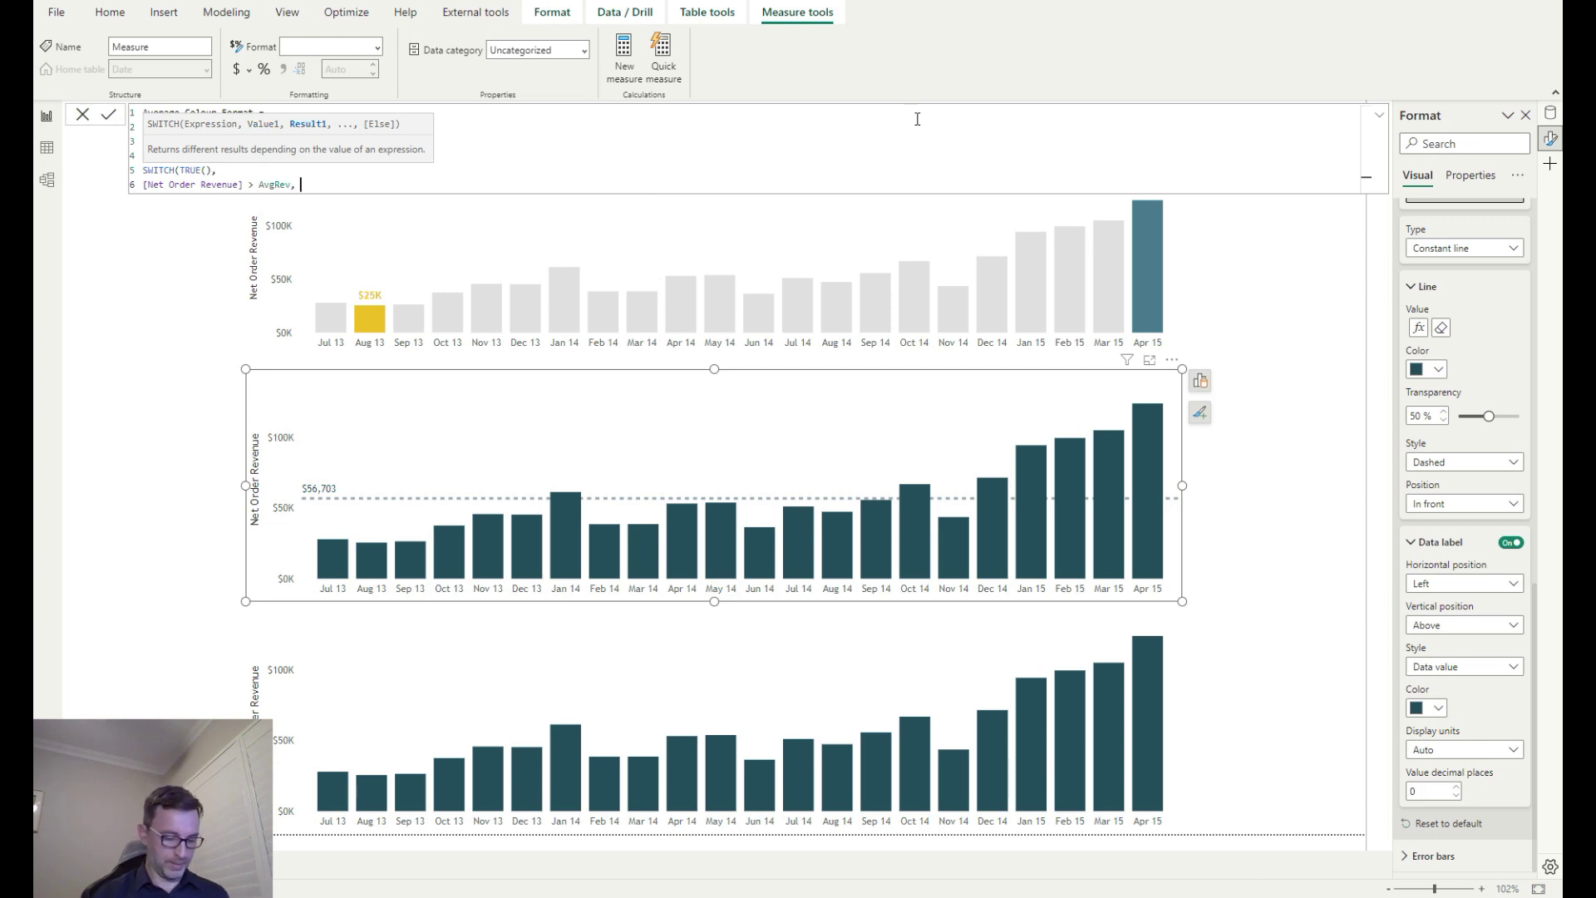
pyautogui.write(' "#457')
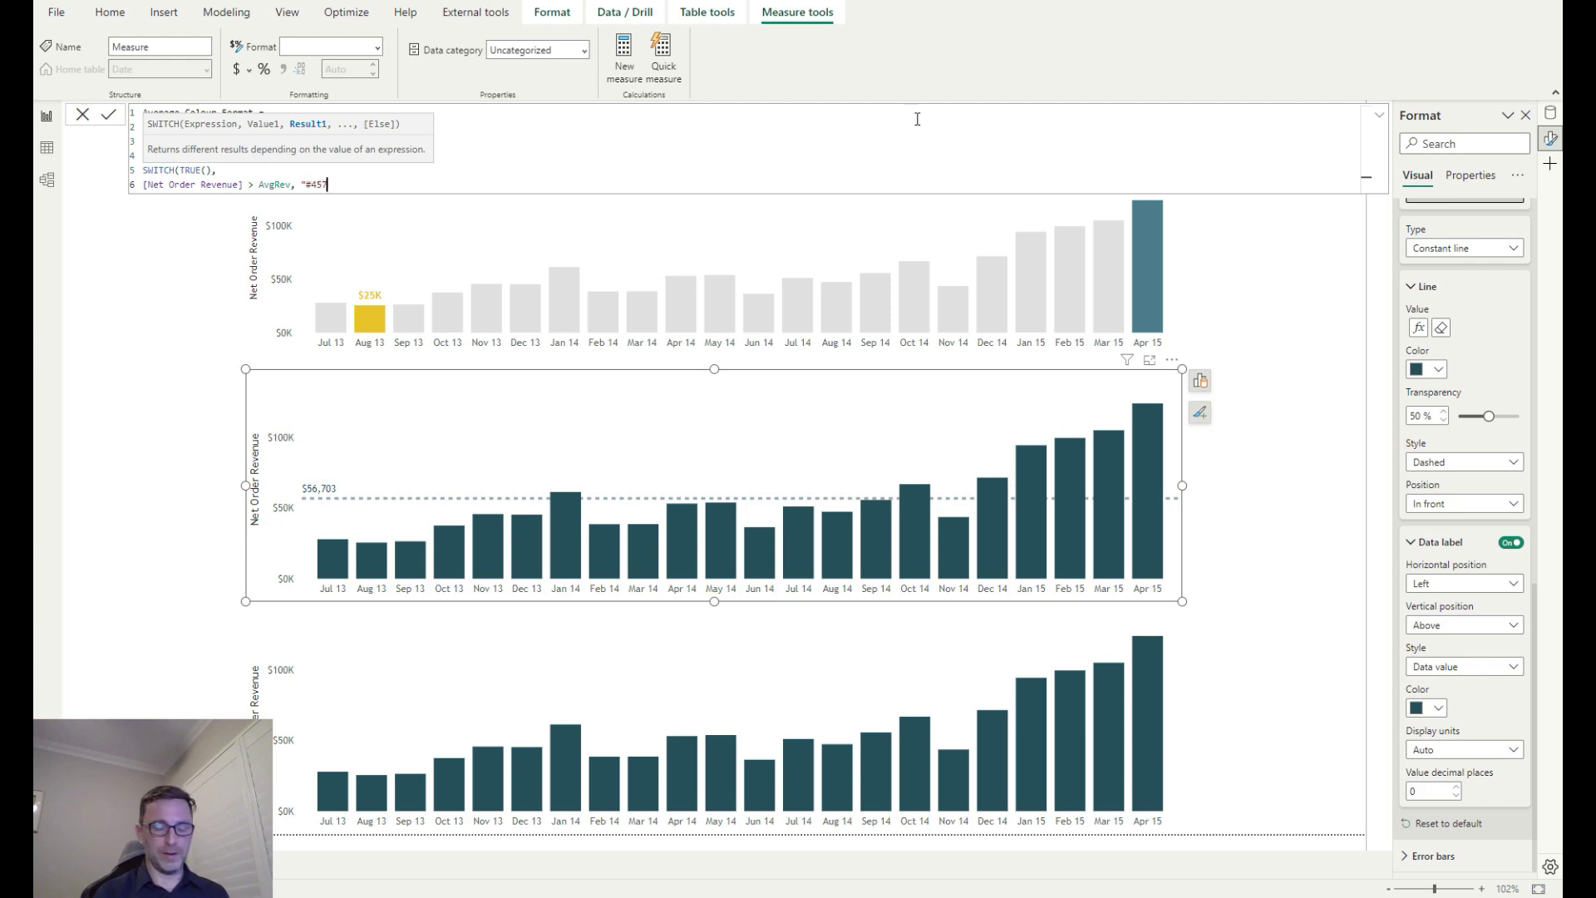
pyautogui.write('88c",')
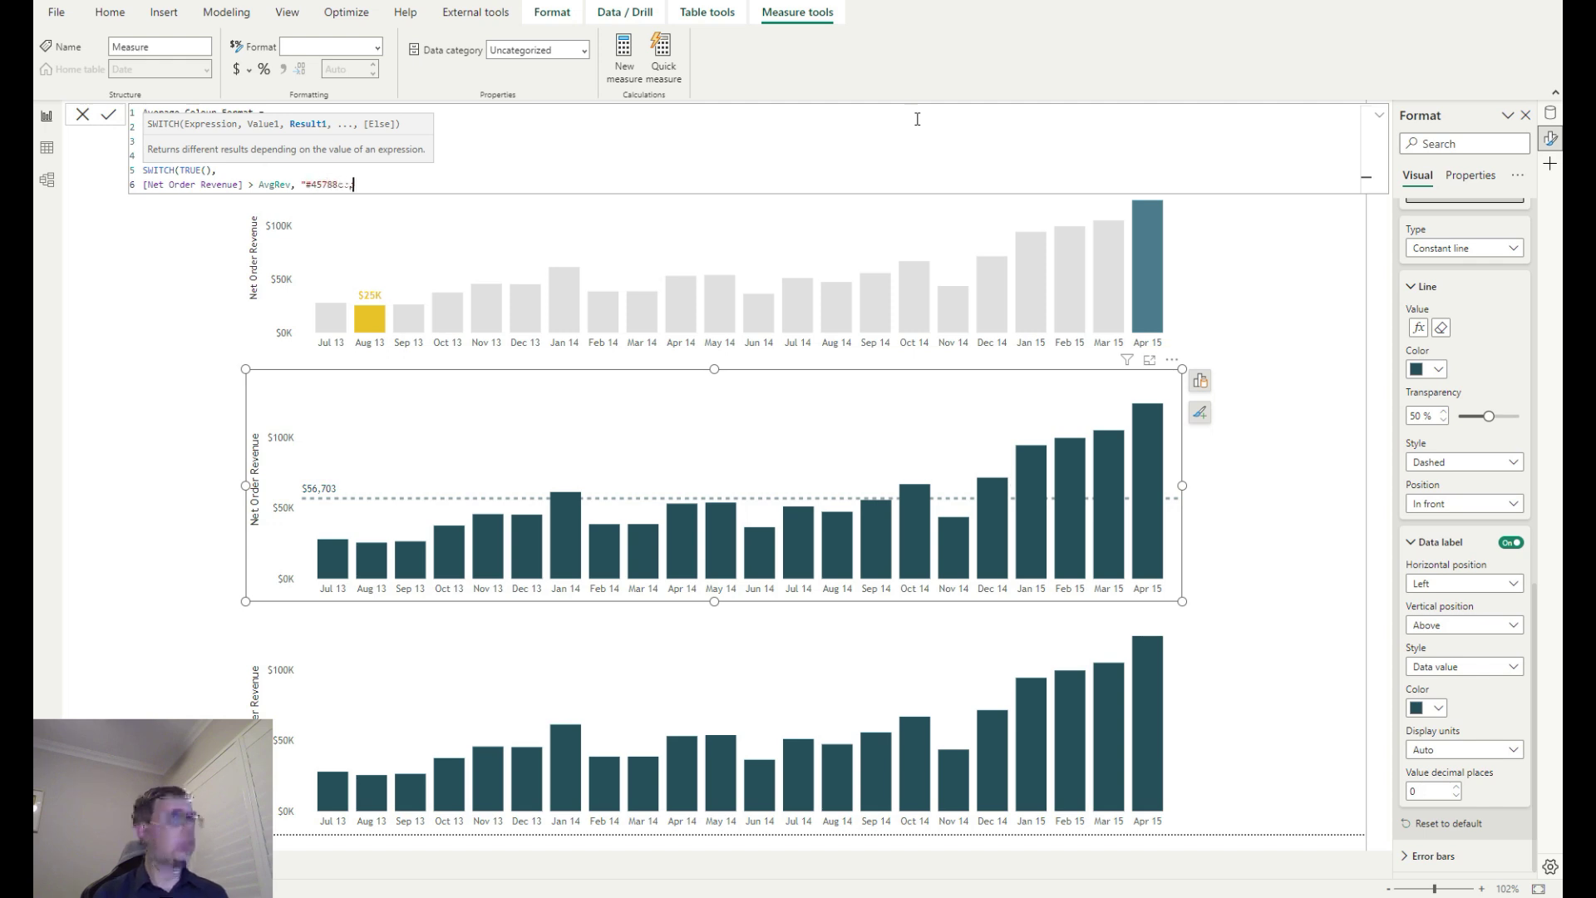
# Add the second SWITCH condition, [Net Order Revenue] < AvgRev, returning the colour "#f2be22"
pyautogui.press('Return')
pyautogui.write('[')
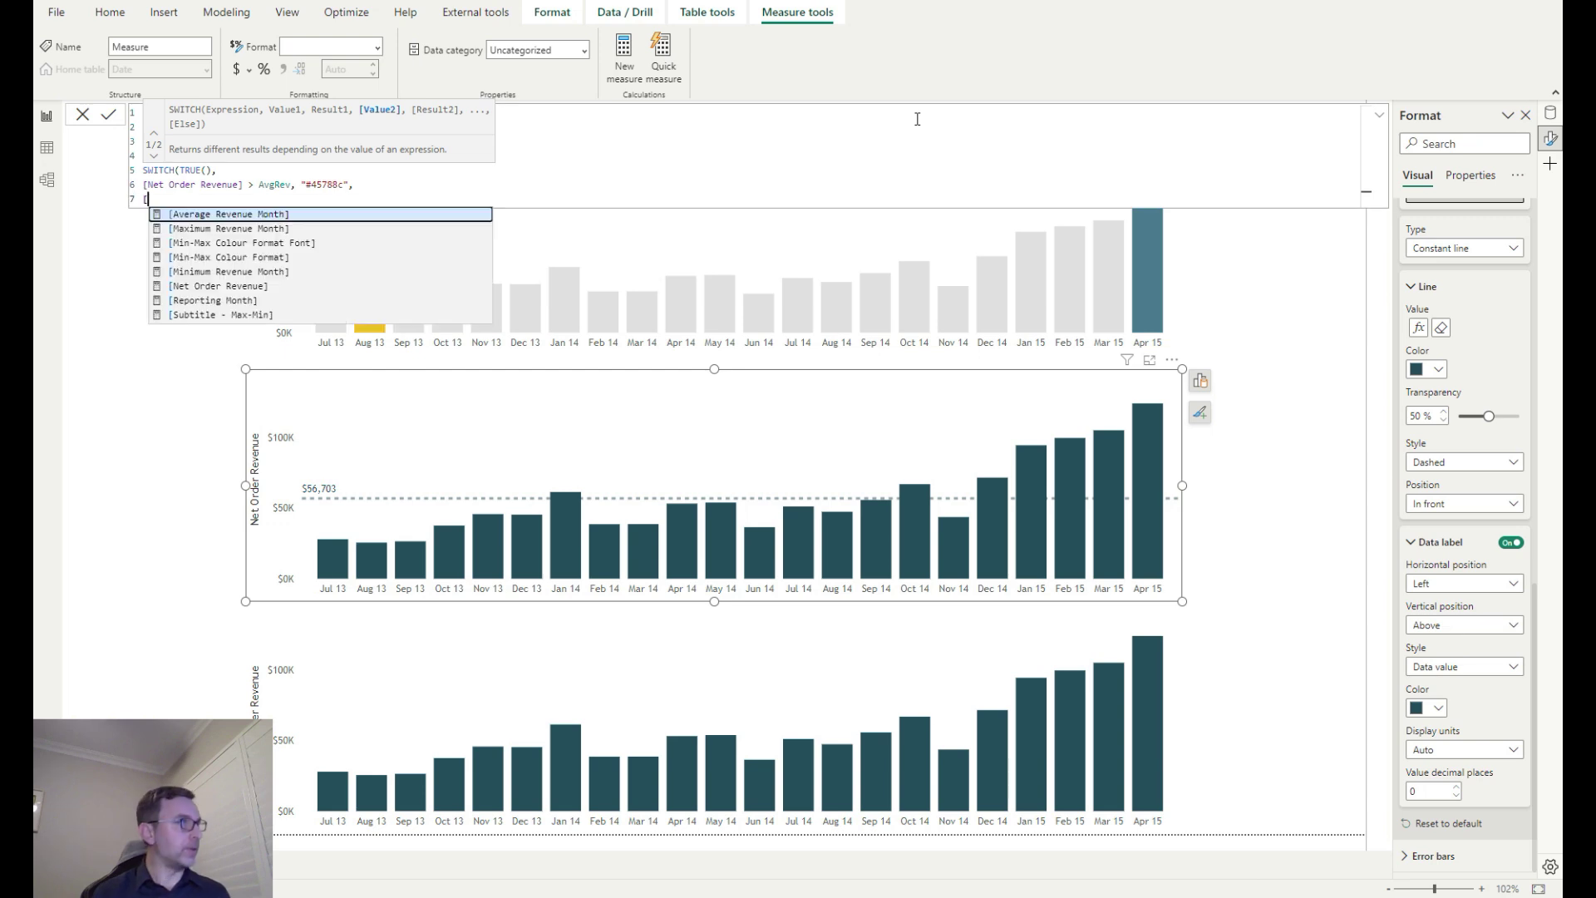
pyautogui.write('Net')
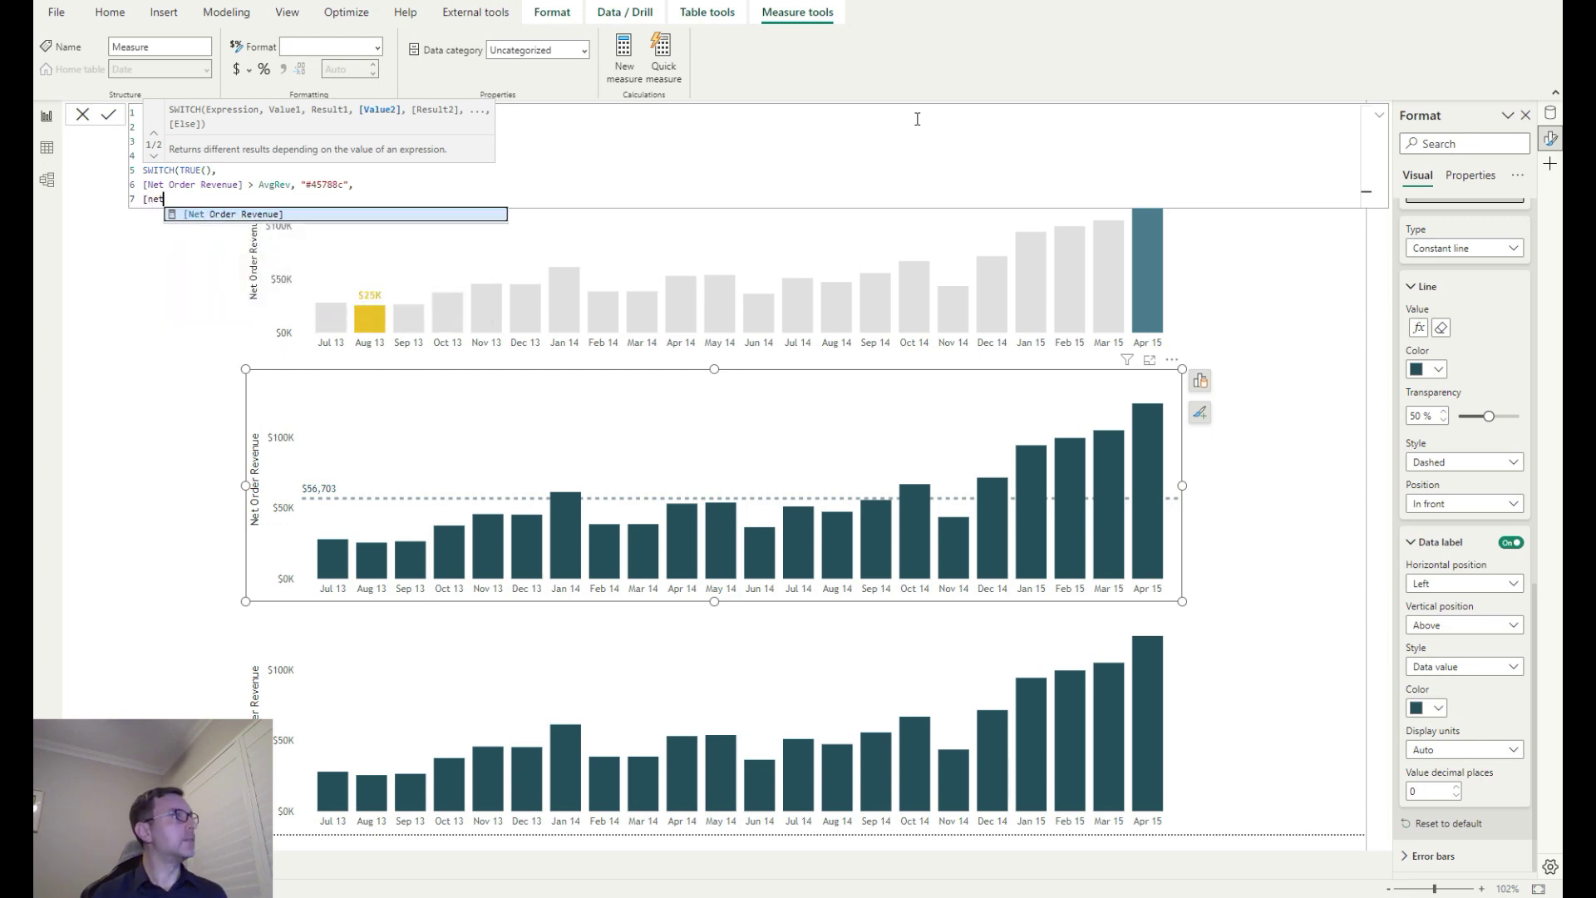
pyautogui.press('Tab')
pyautogui.write('<')
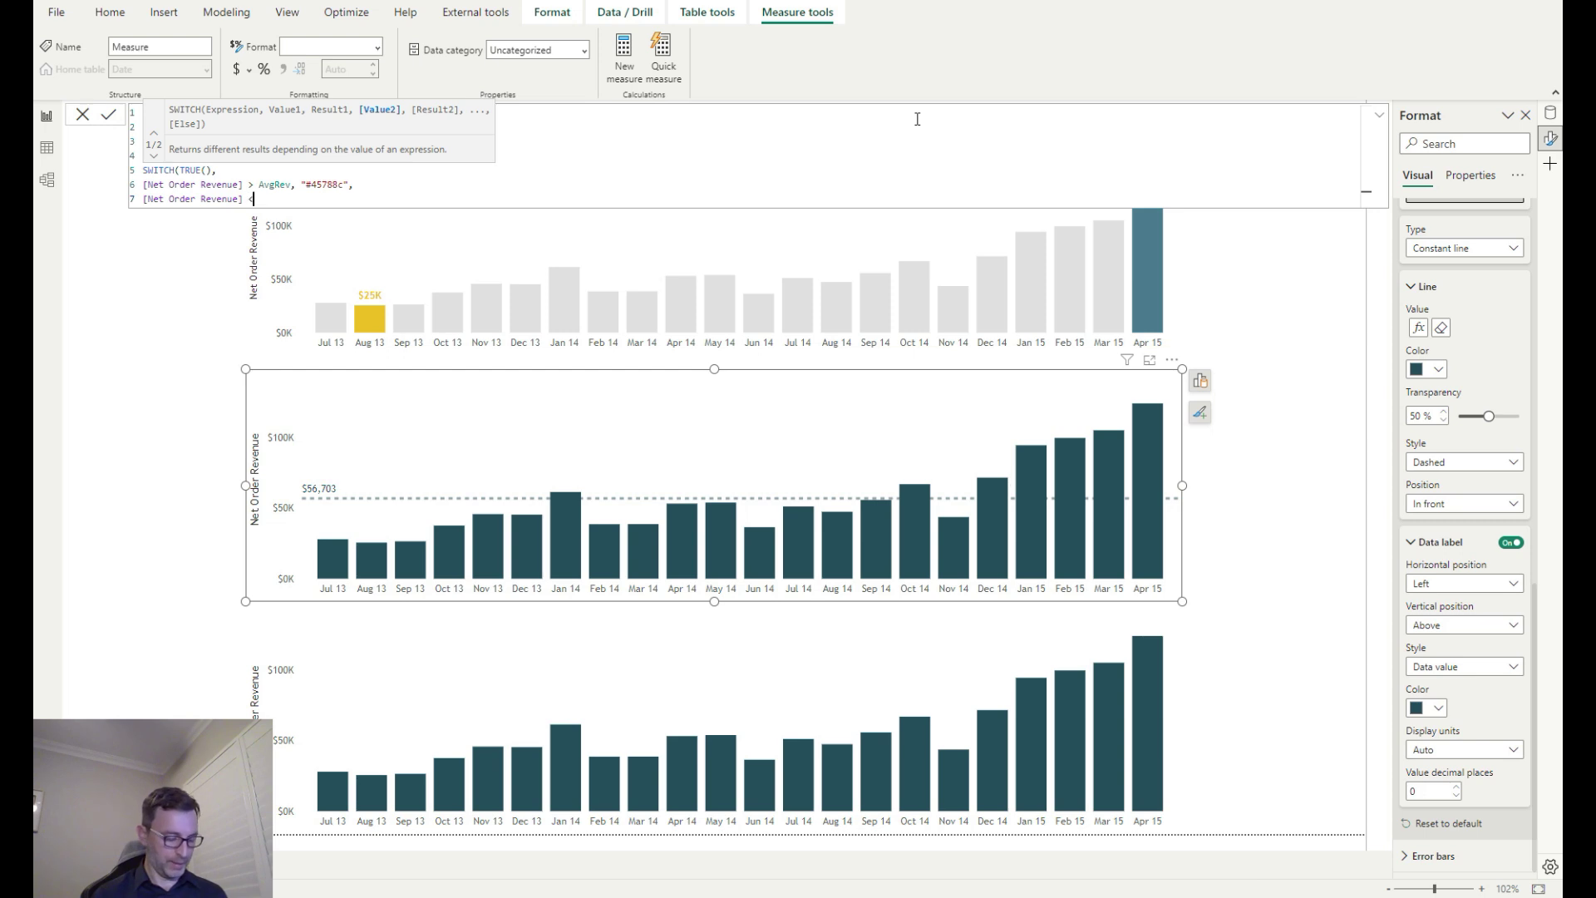
pyautogui.write('Avg')
pyautogui.press('BackSpace')
pyautogui.press('BackSpace')
pyautogui.press('BackSpace')
pyautogui.write('Avg')
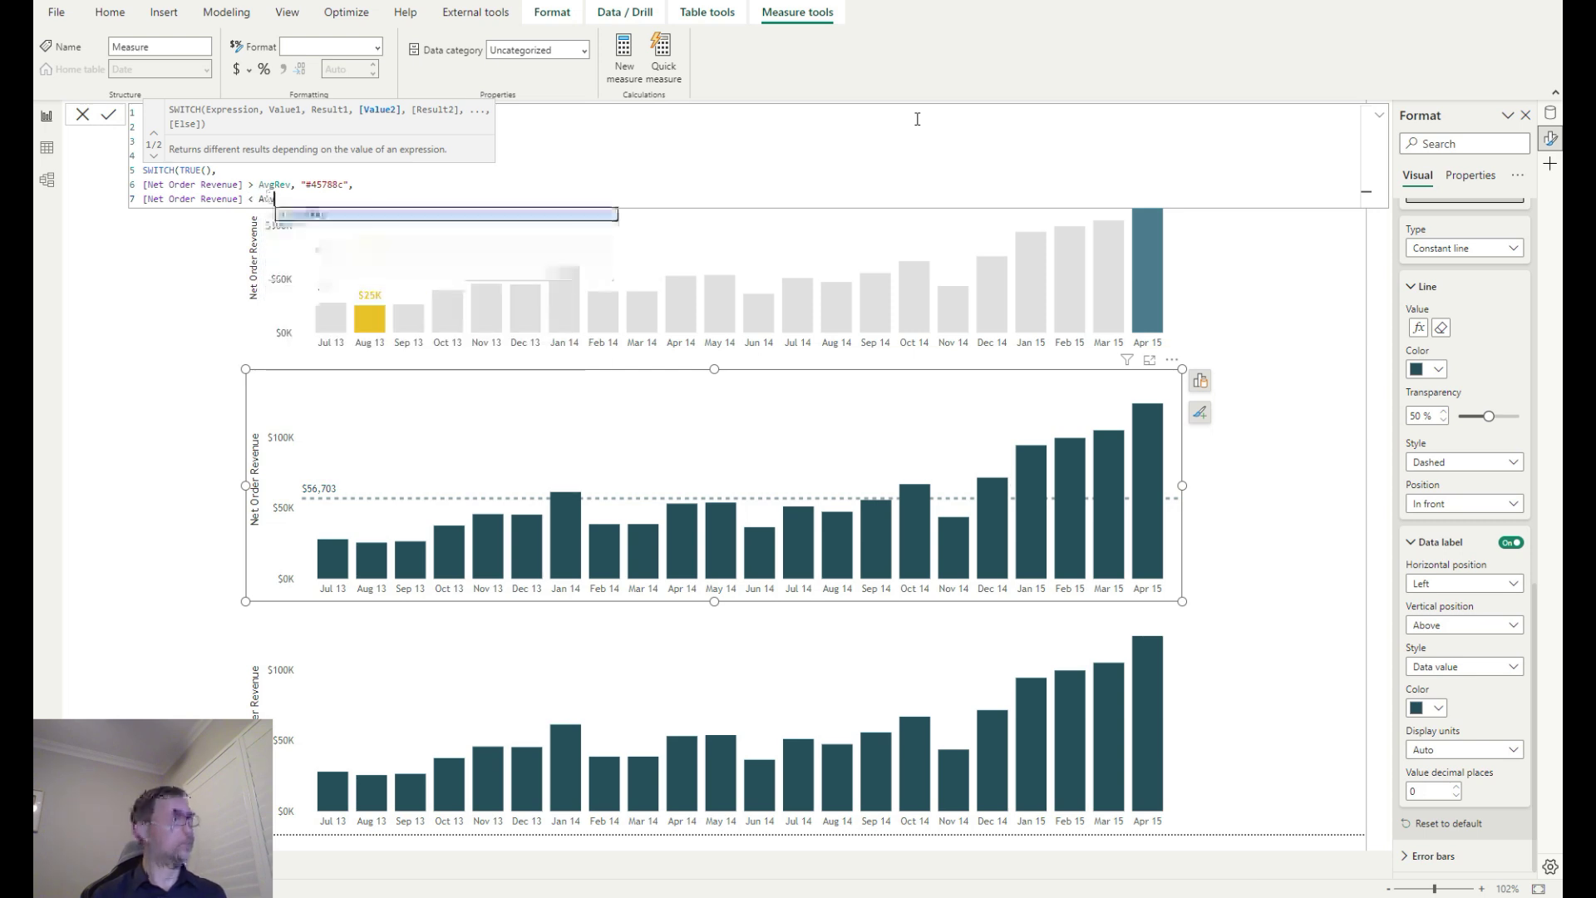
pyautogui.press('Tab')
pyautogui.write(', "#')
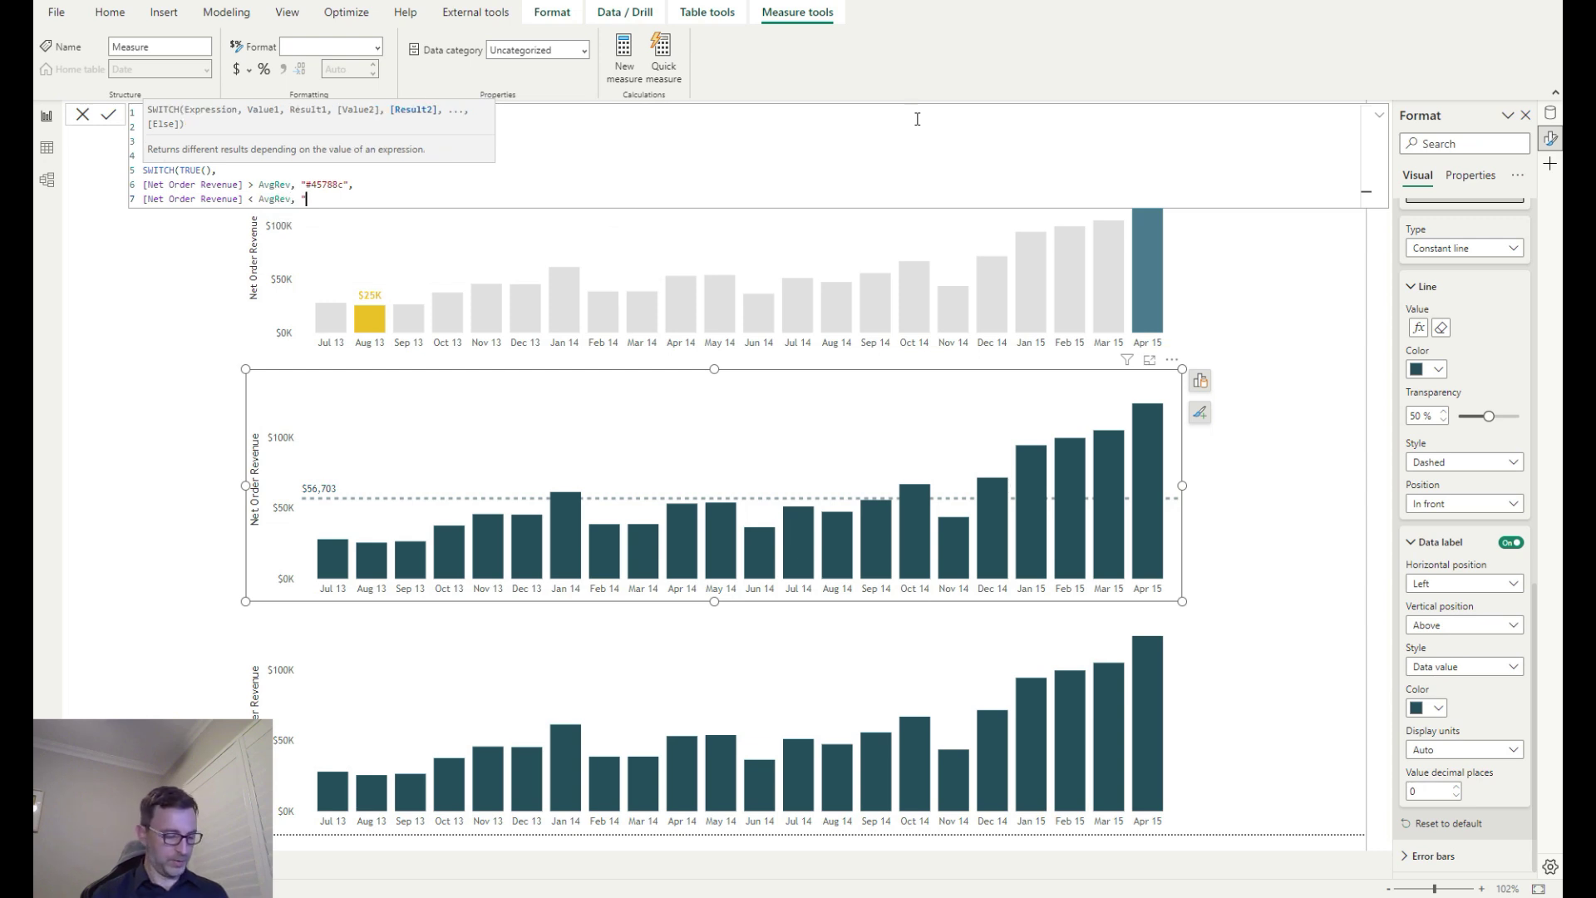
pyautogui.write('f2b')
pyautogui.write('e3')
pyautogui.write('22')
pyautogui.write('",')
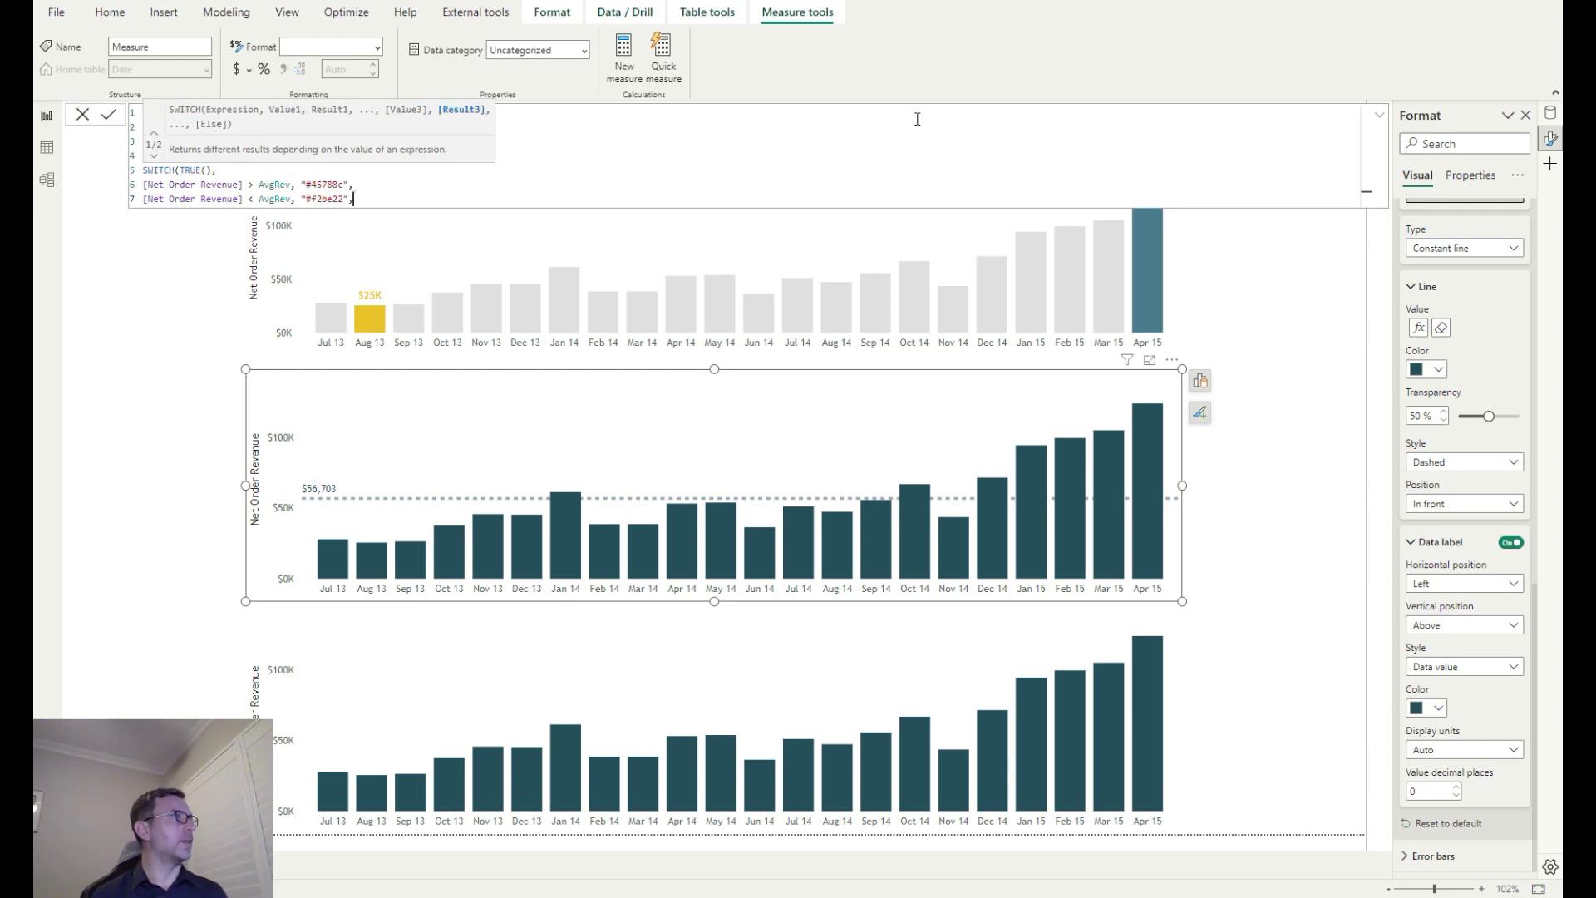
# Set the SWITCH fallback colour to "#e0e0e0", close the expression and commit the measure
pyautogui.hotkey('shift', 'Return')
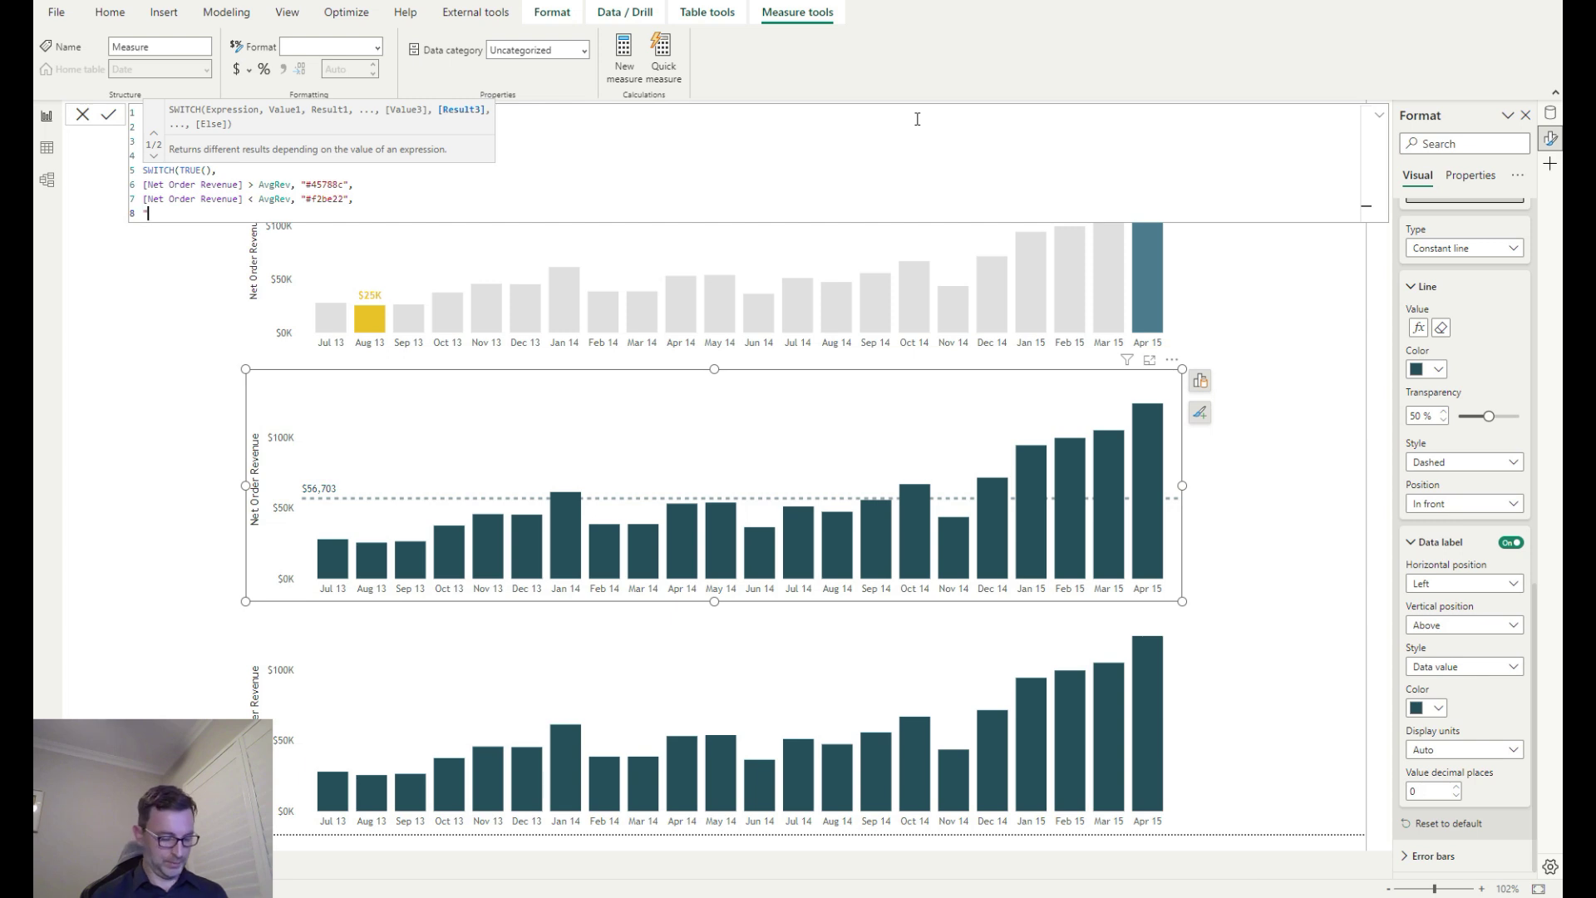
pyautogui.write('"grey')
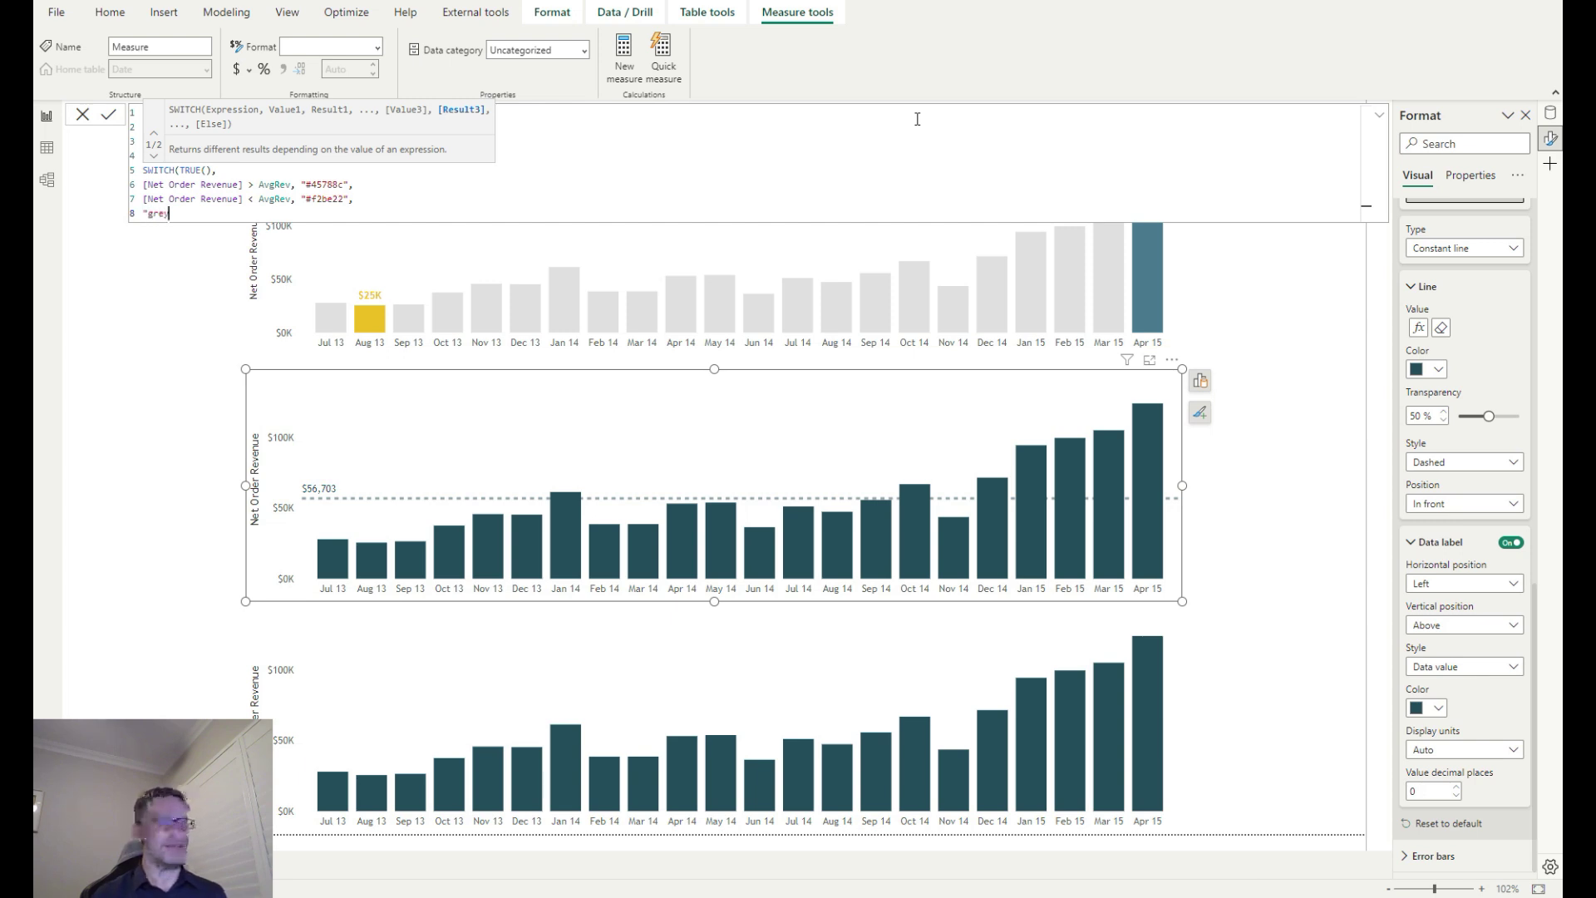
pyautogui.write('"')
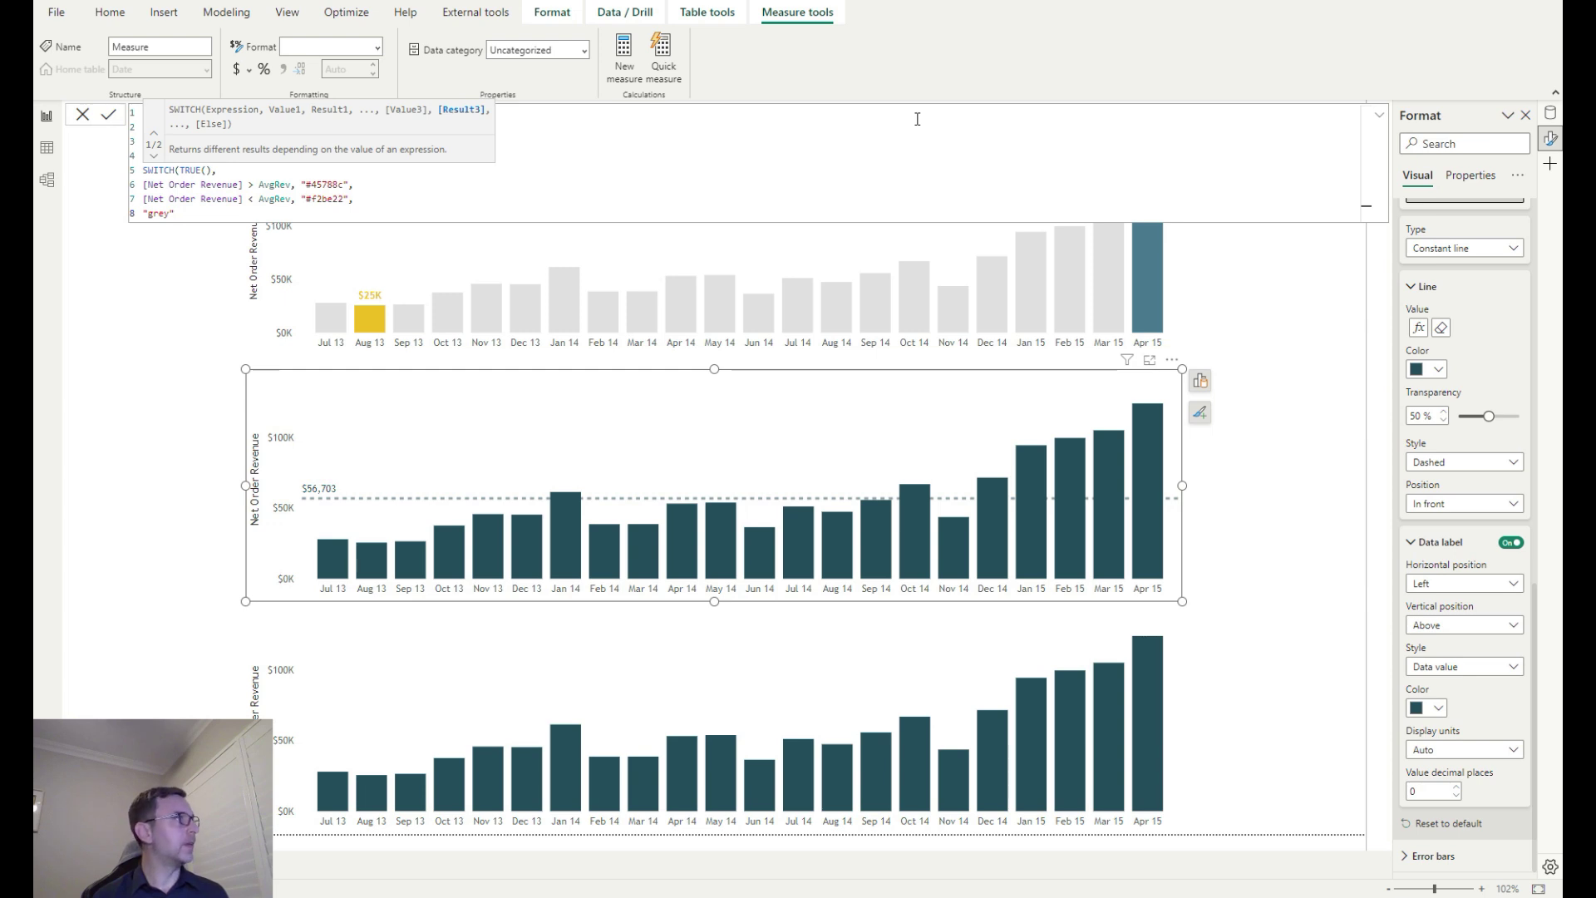
pyautogui.press('Return')
pyautogui.write(')')
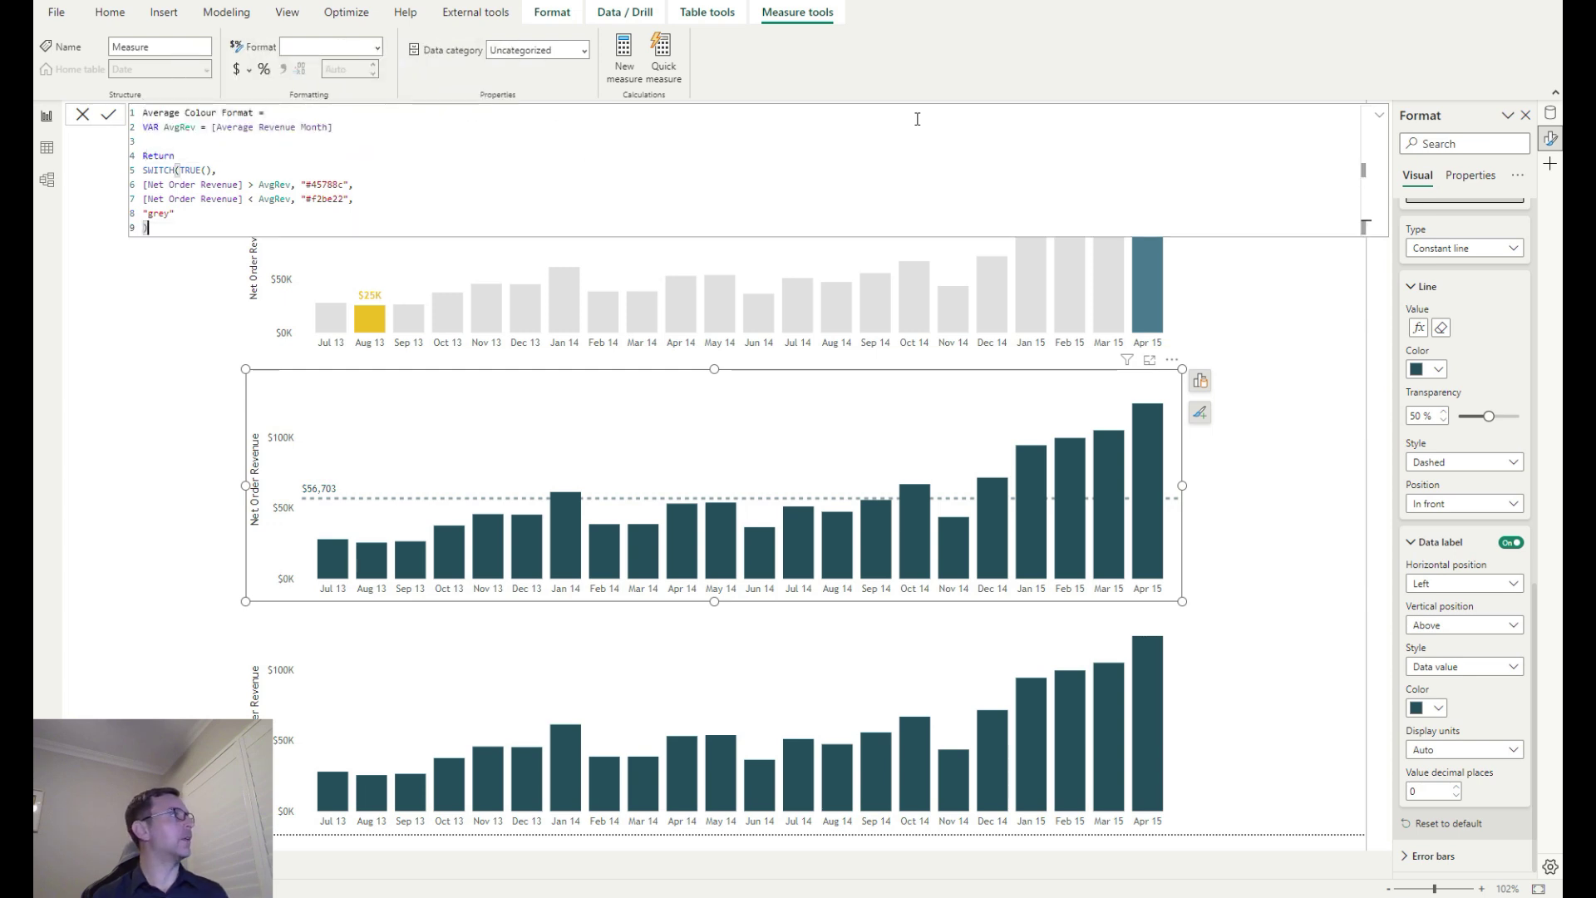
pyautogui.moveTo(172, 214); pyautogui.dragTo(150, 216)
pyautogui.write('#e0e0')
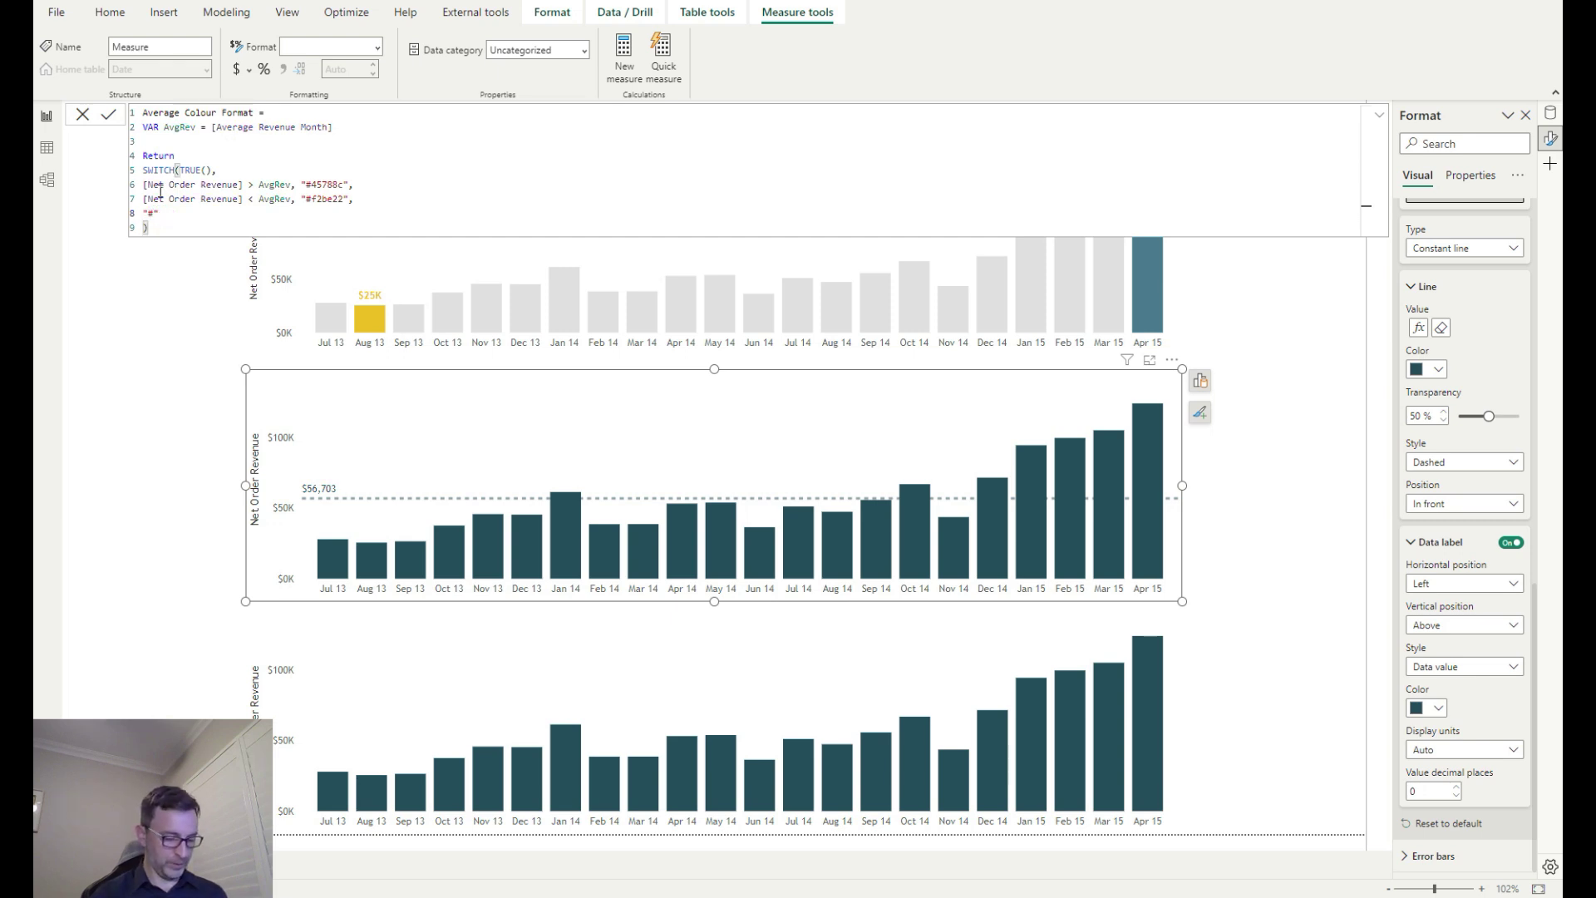
pyautogui.write('e0')
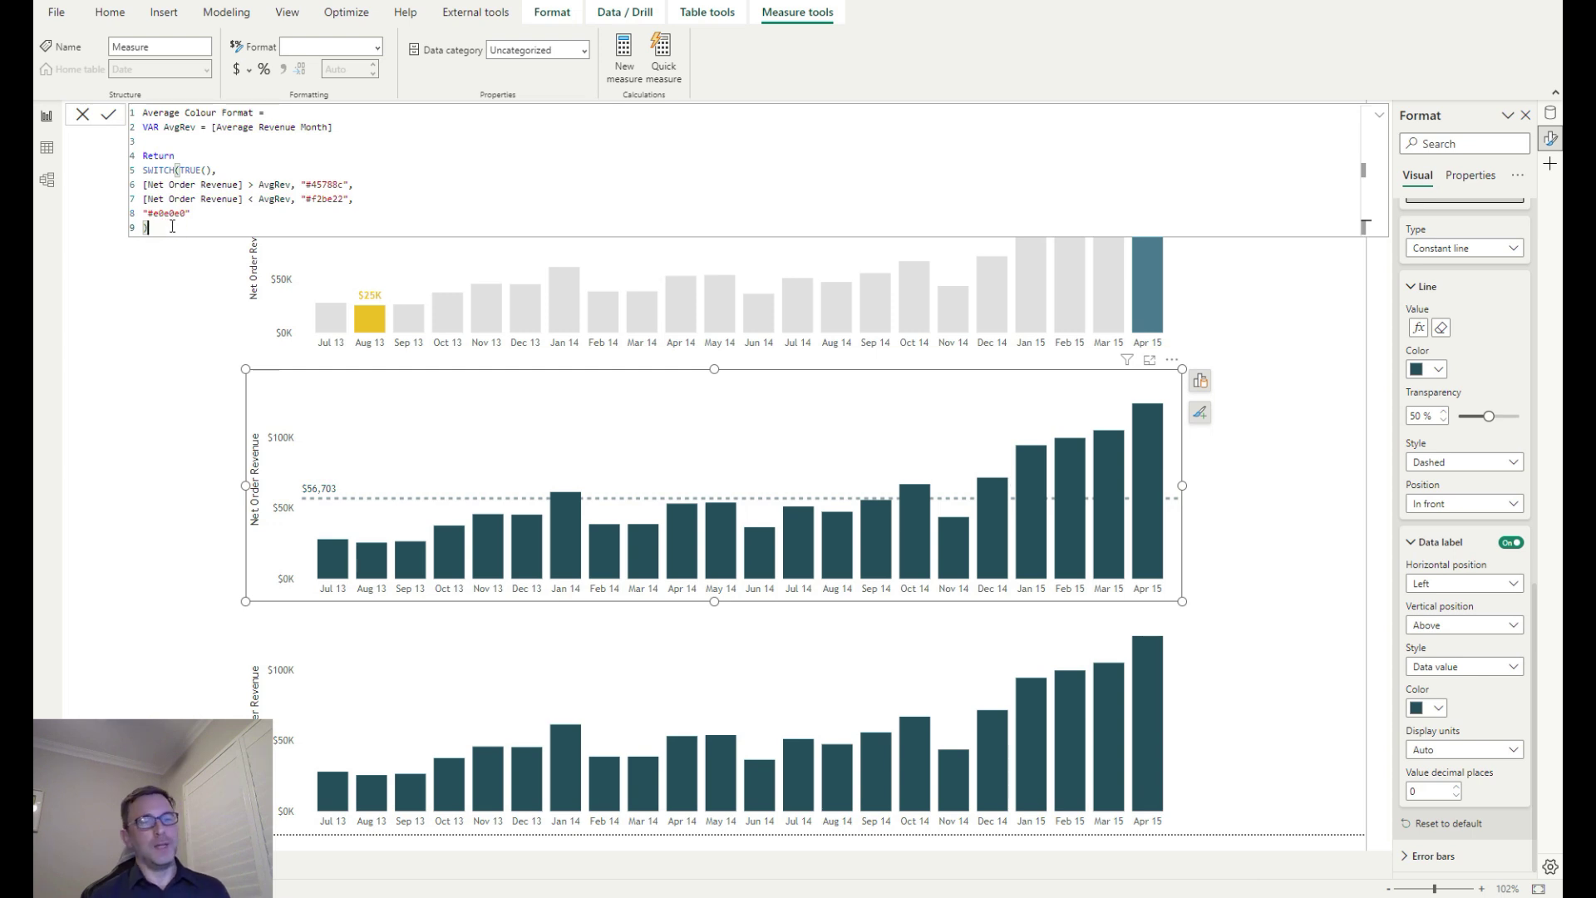
pyautogui.press('Return')
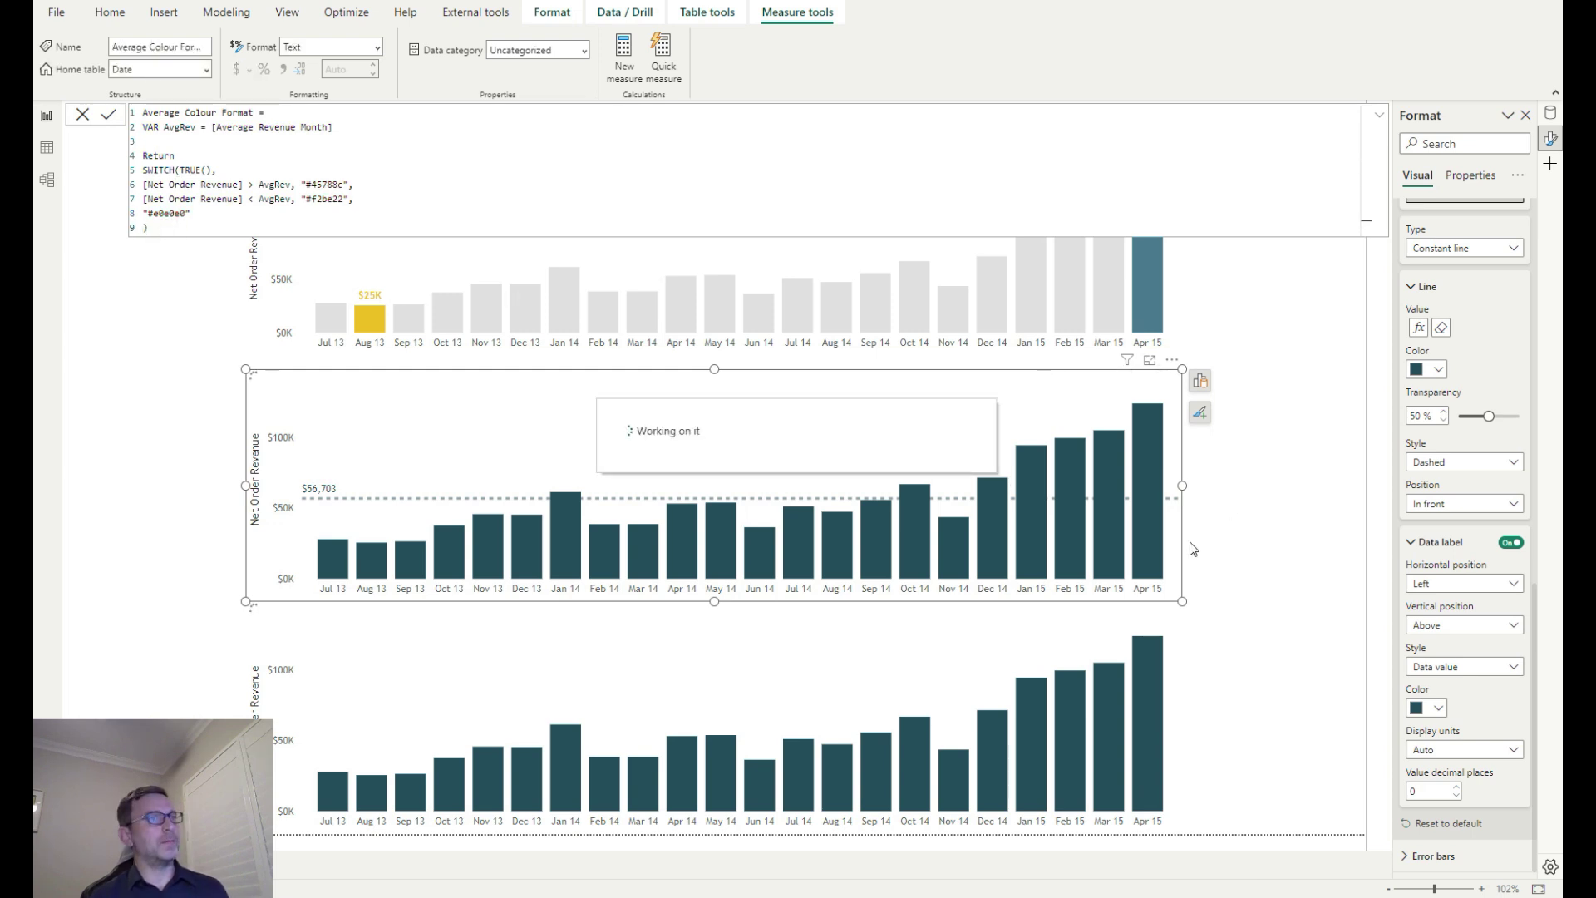
# Base the middle chart's default column colour on the Average Colour Format measure using the Field value format style
pyautogui.click(1177, 542)
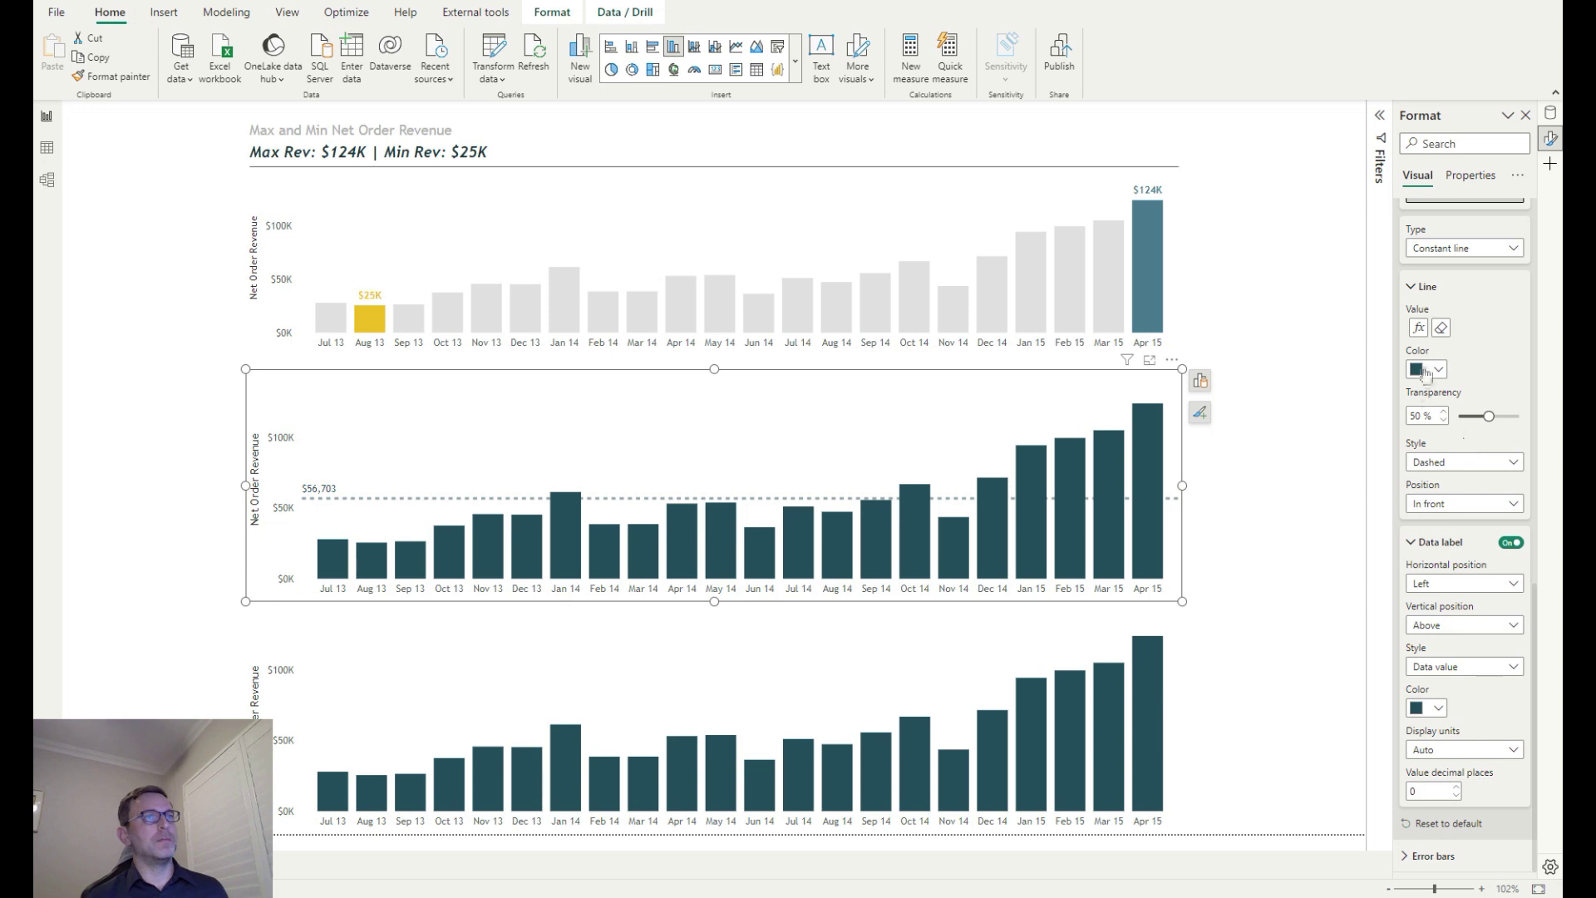
pyautogui.scroll(6, 1423, 382)
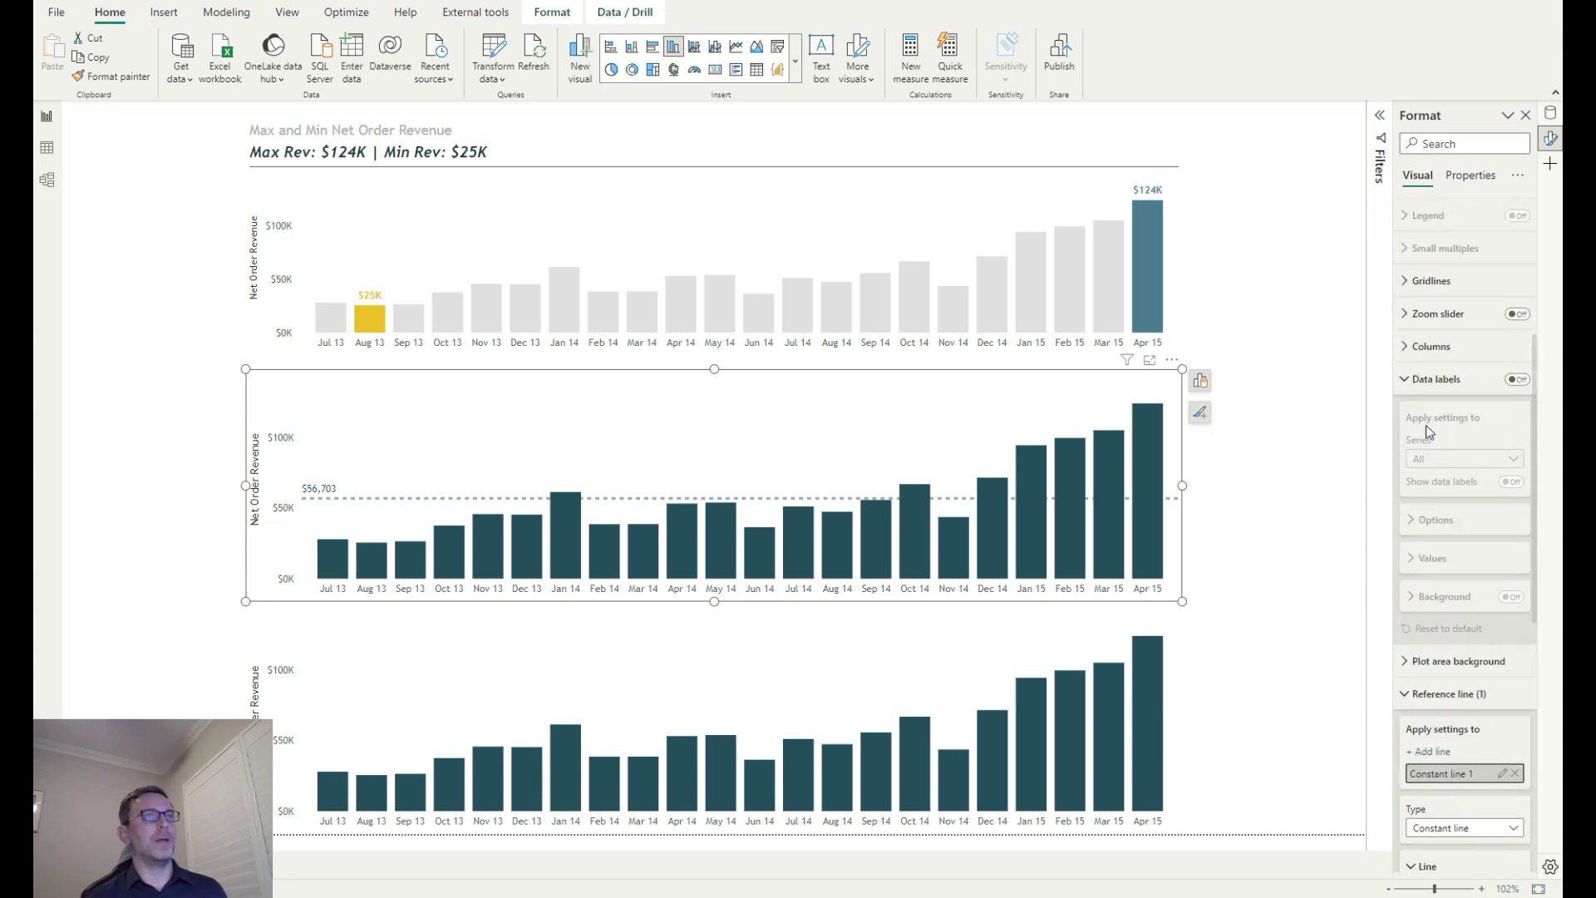
pyautogui.scroll(4, 1425, 426)
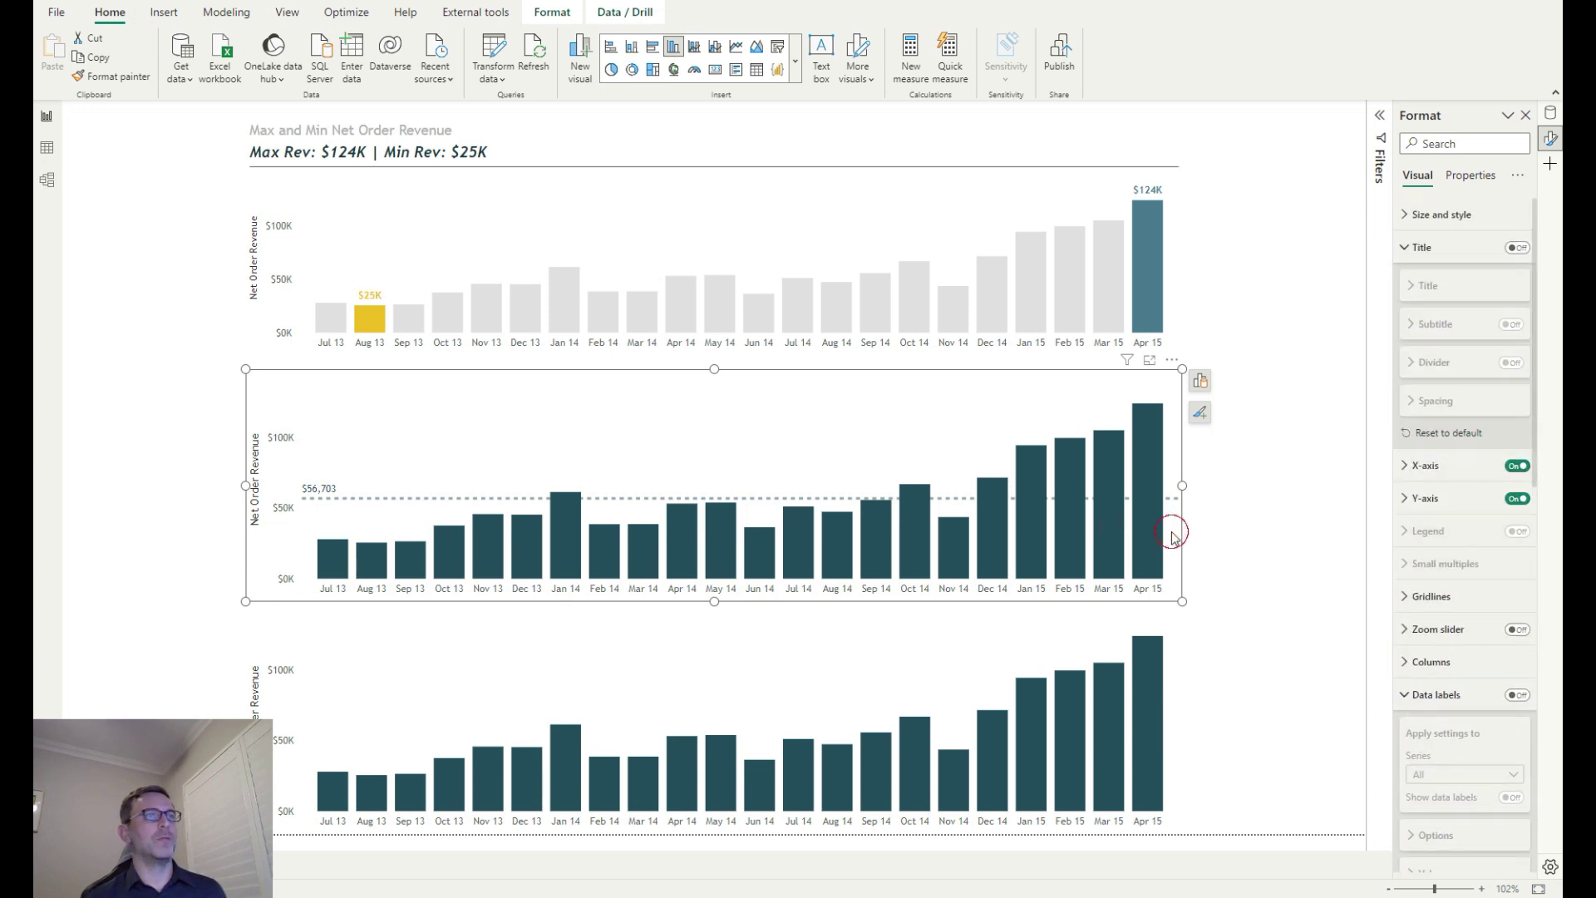
pyautogui.click(1427, 659)
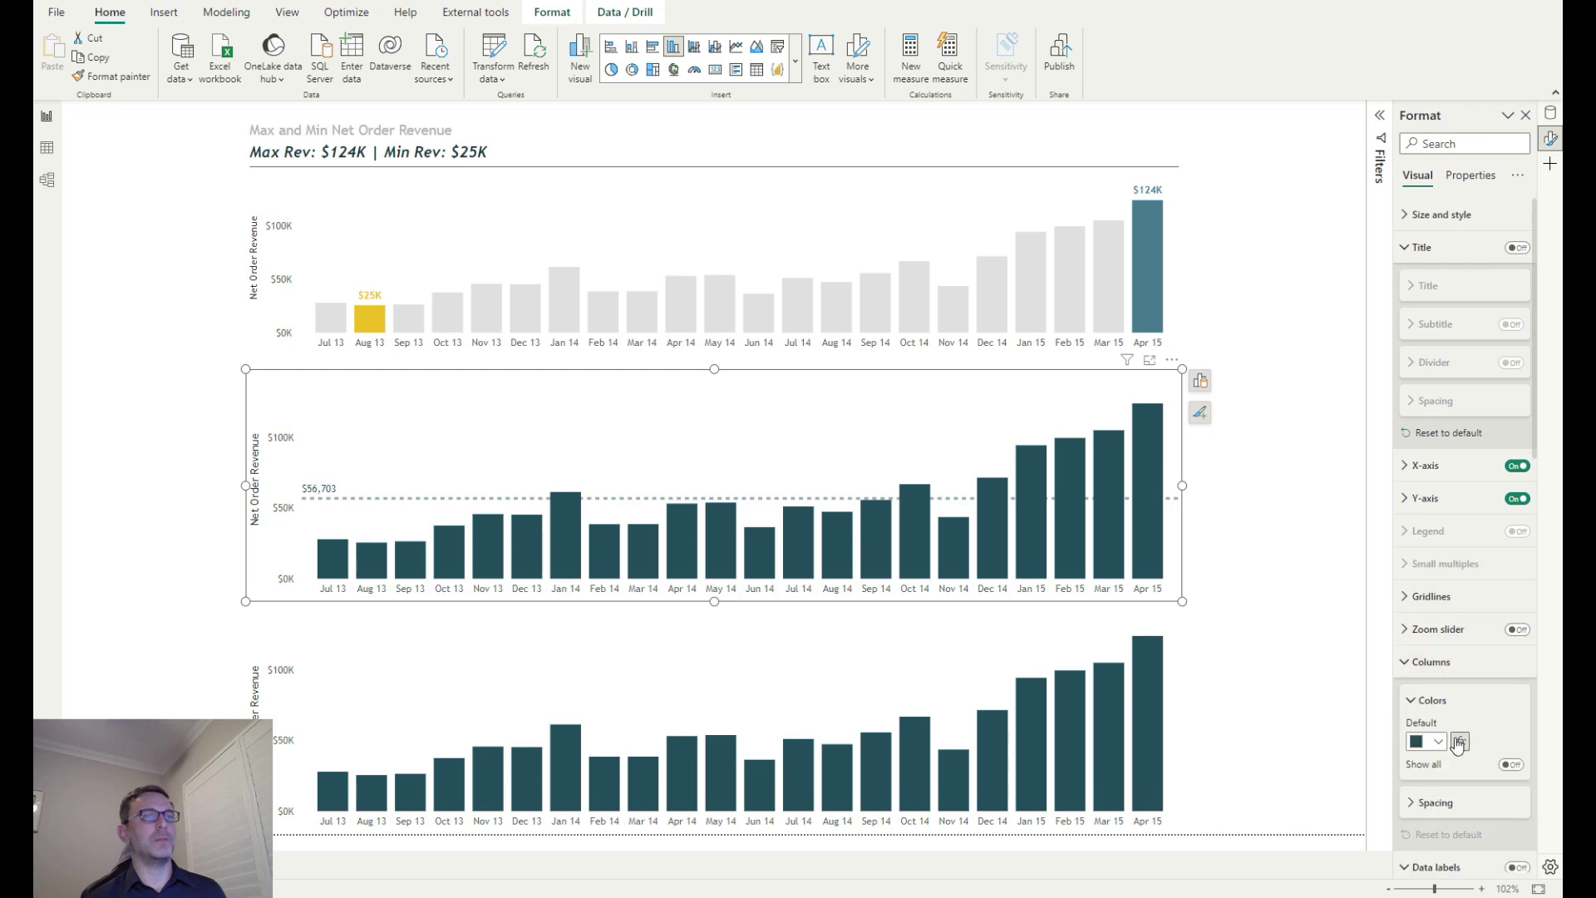
pyautogui.click(1456, 743)
pyautogui.click(533, 254)
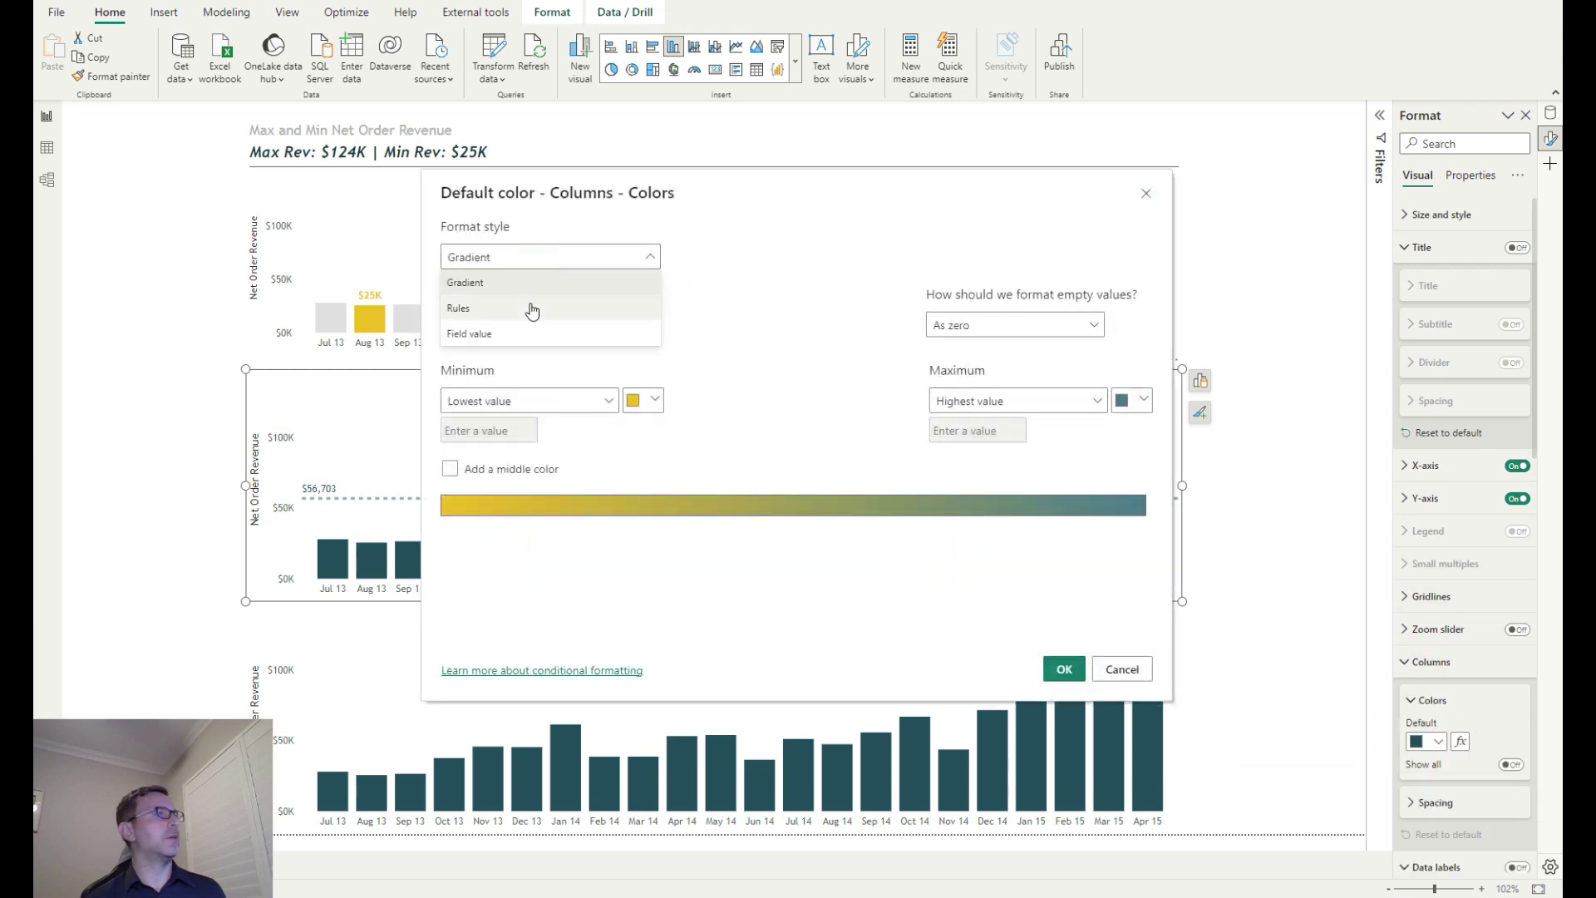
pyautogui.click(505, 333)
pyautogui.click(531, 323)
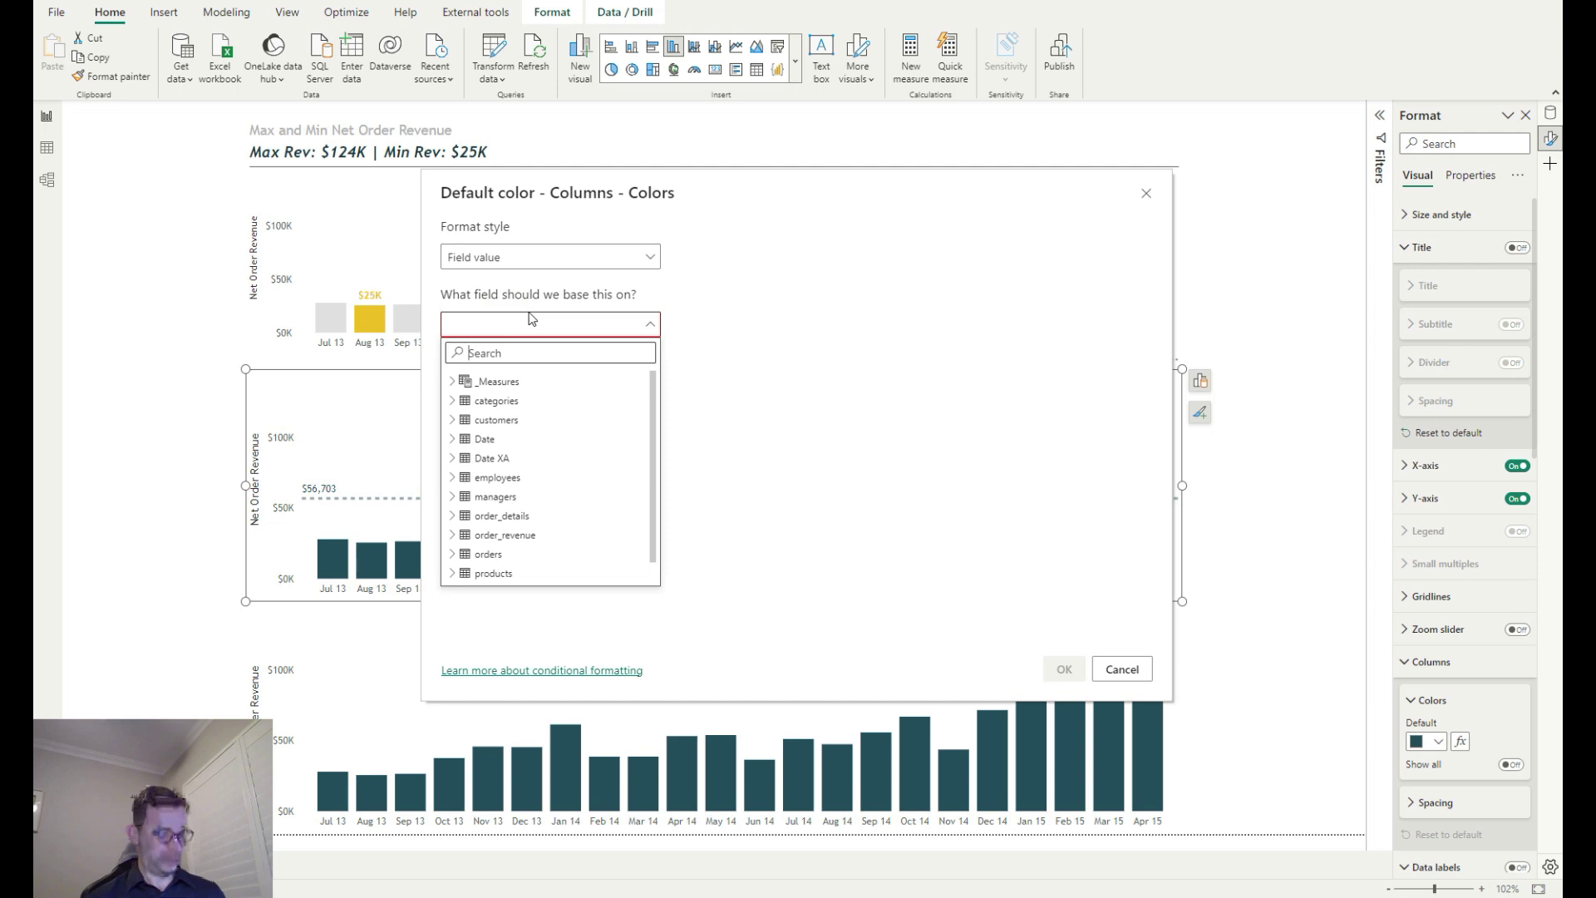
pyautogui.write('colo')
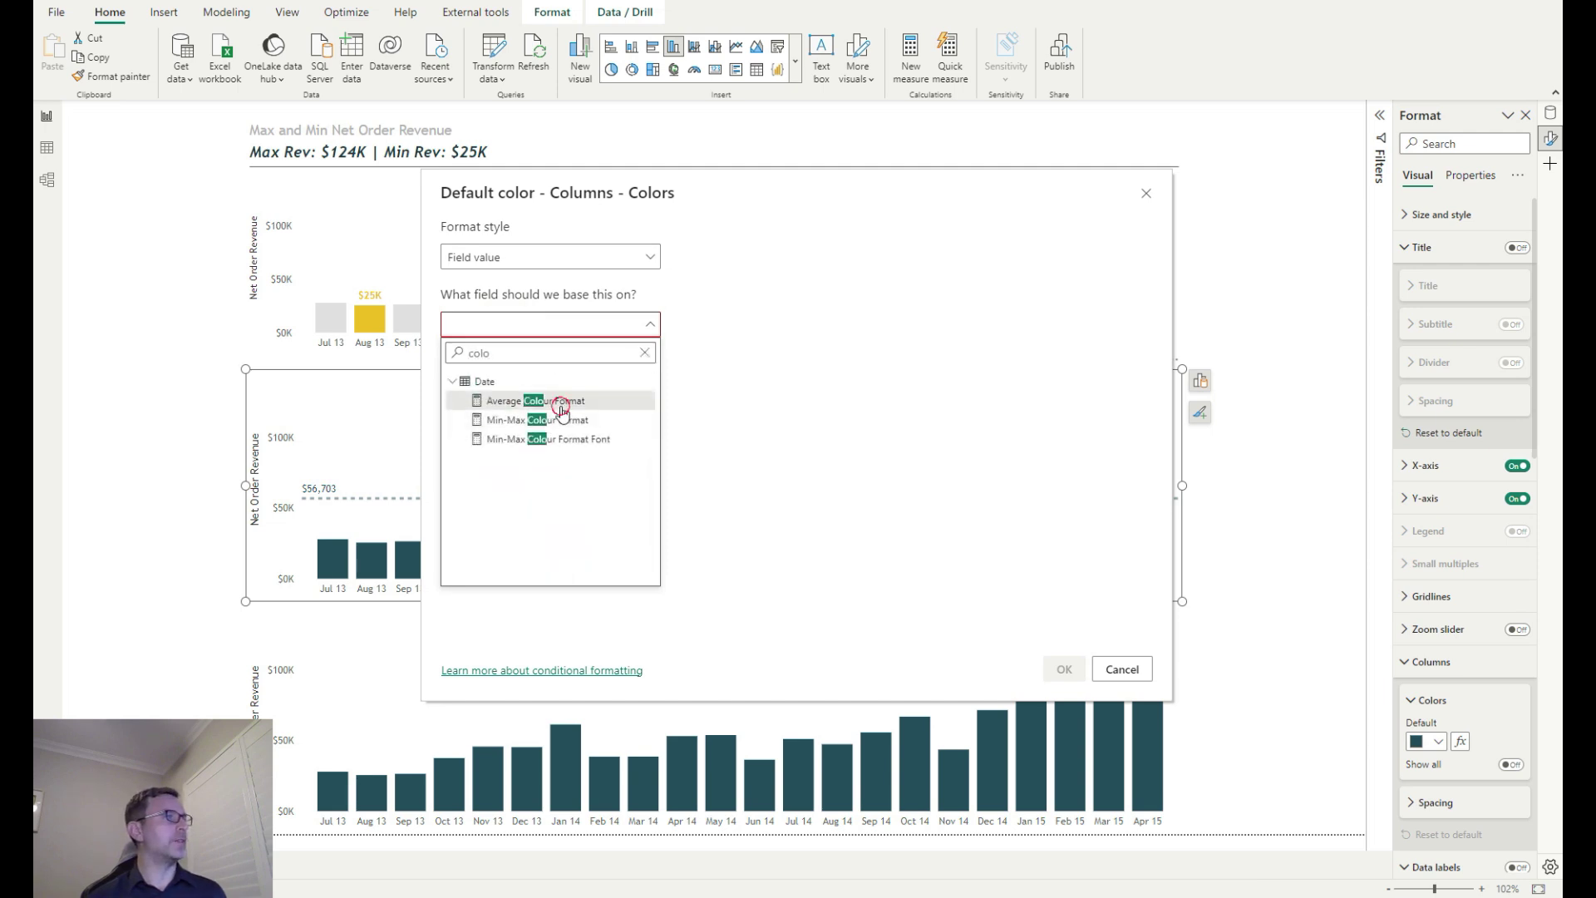
pyautogui.click(562, 402)
pyautogui.click(1063, 669)
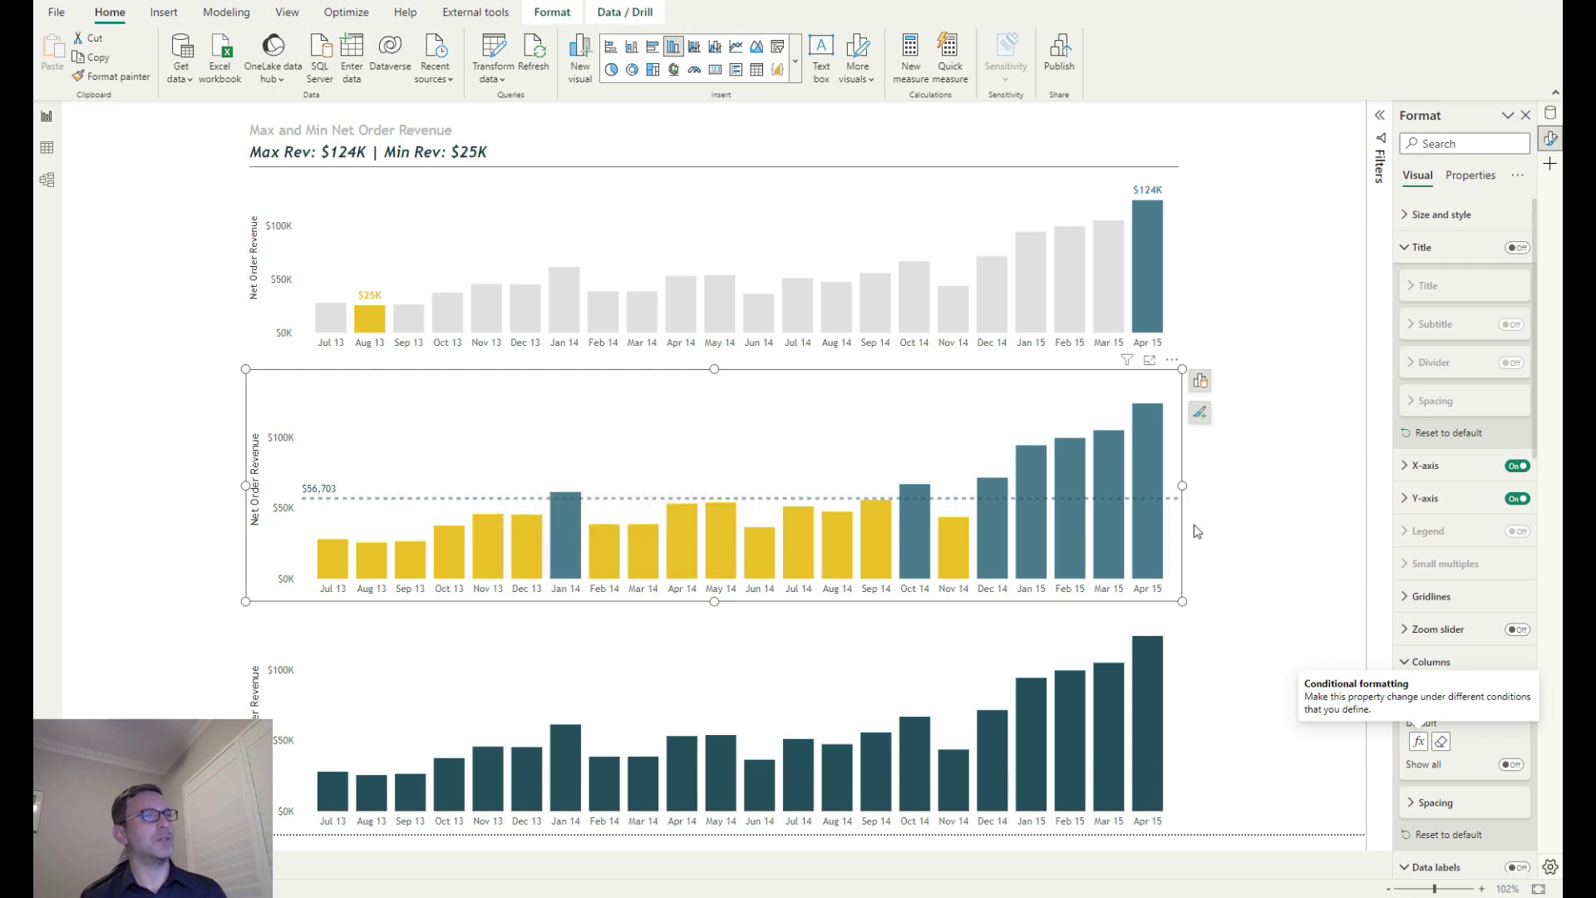
# Switch to the finished example report, examine the above and below average chart's title and subtitle, and return to the working report
pyautogui.moveTo(404, 897)
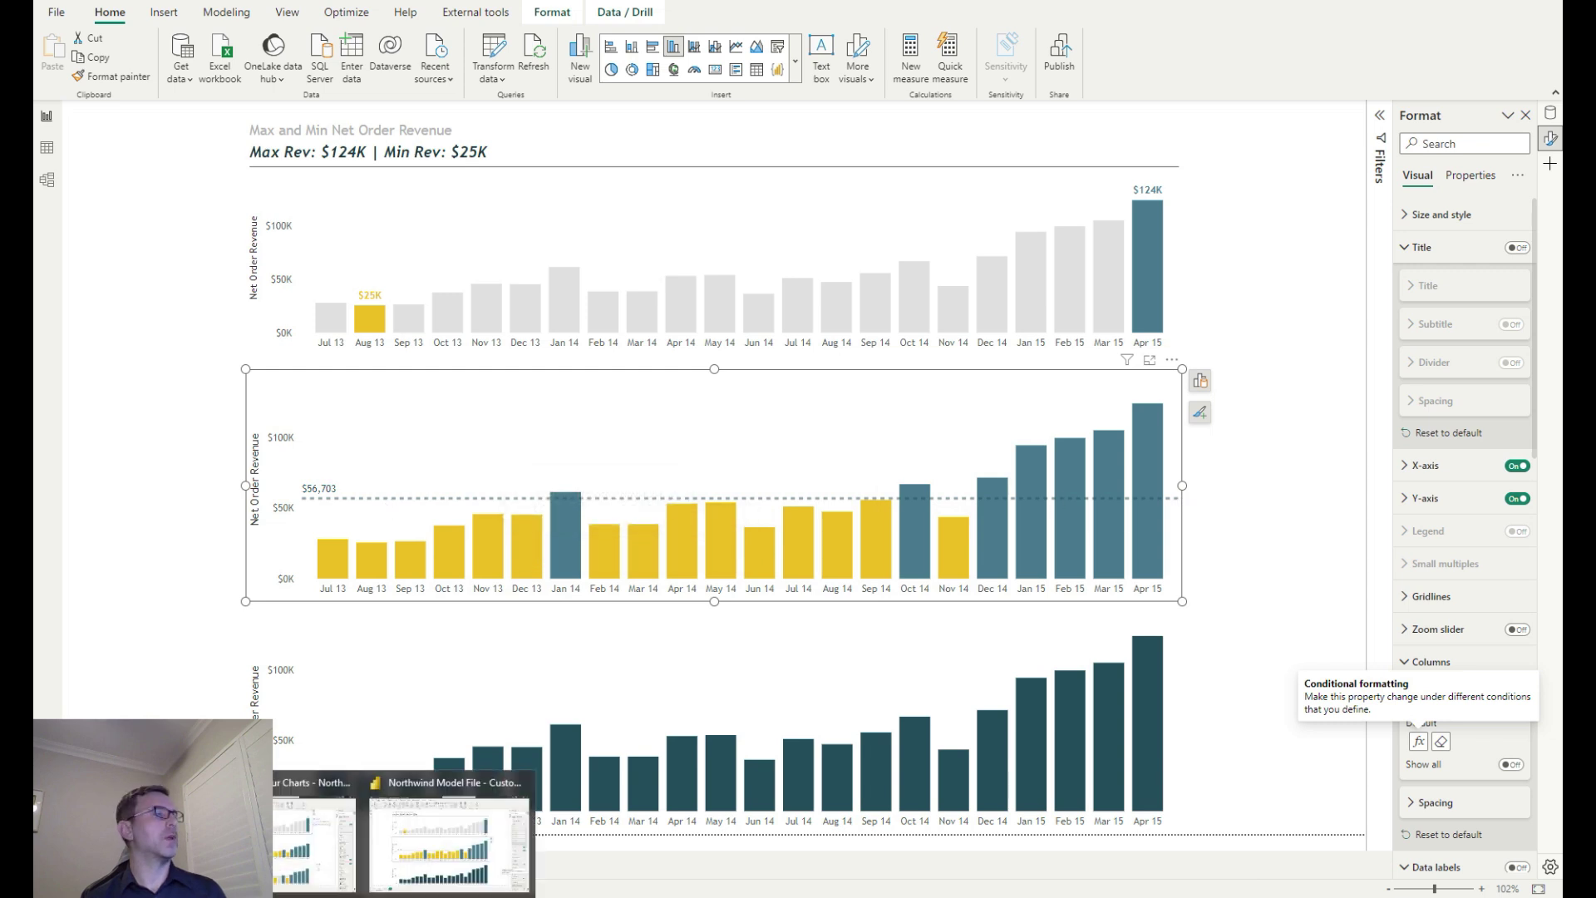
pyautogui.click(283, 859)
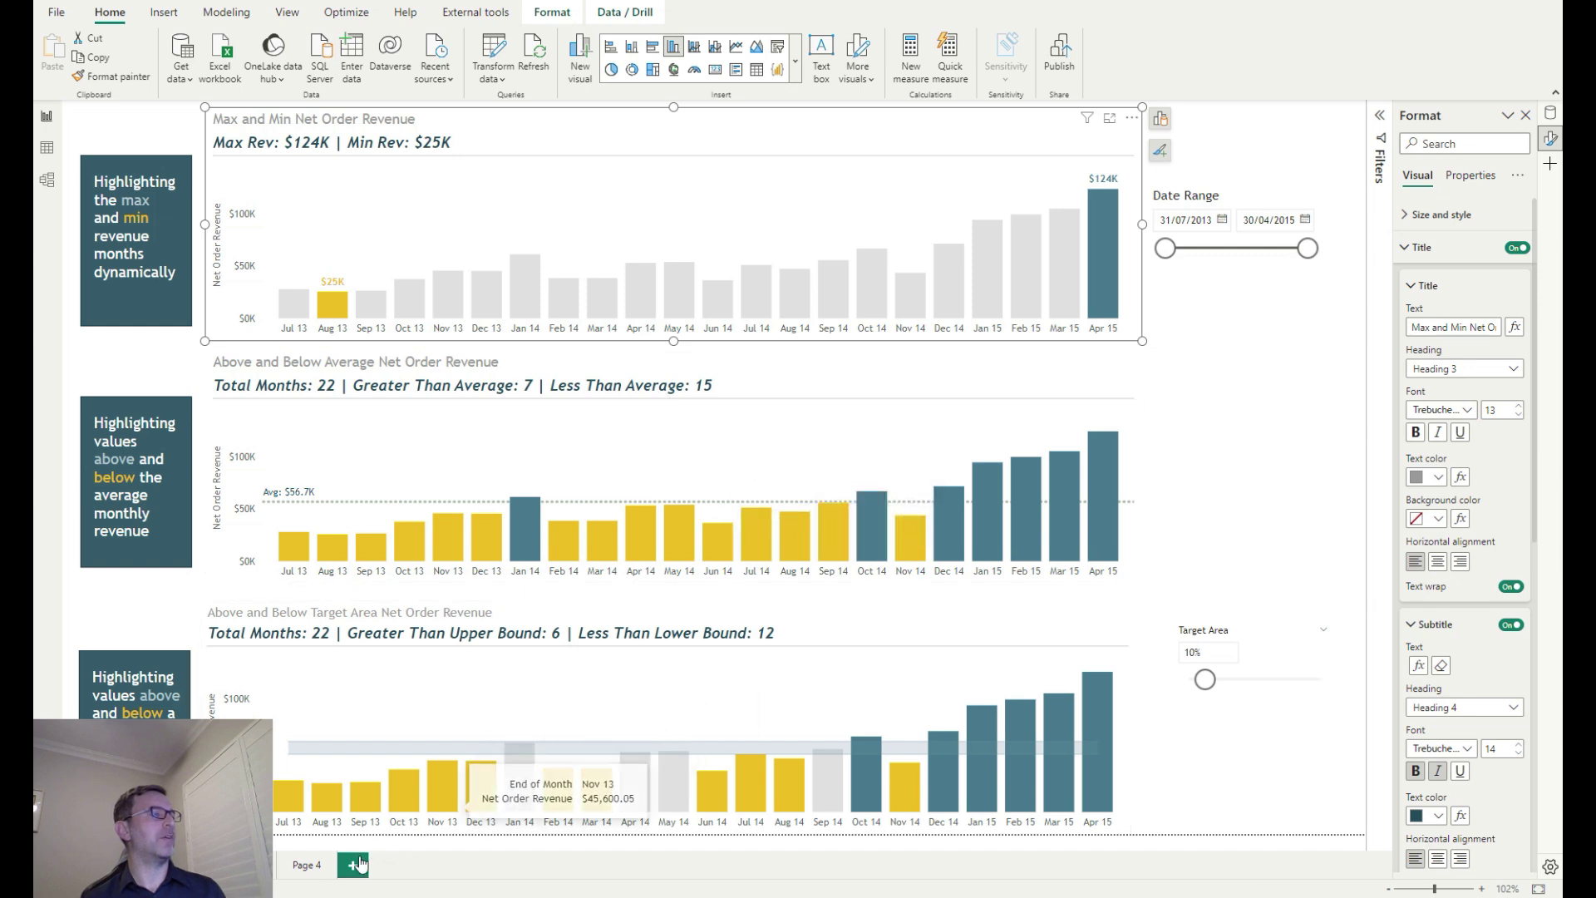
pyautogui.moveTo(341, 894)
pyautogui.click(470, 819)
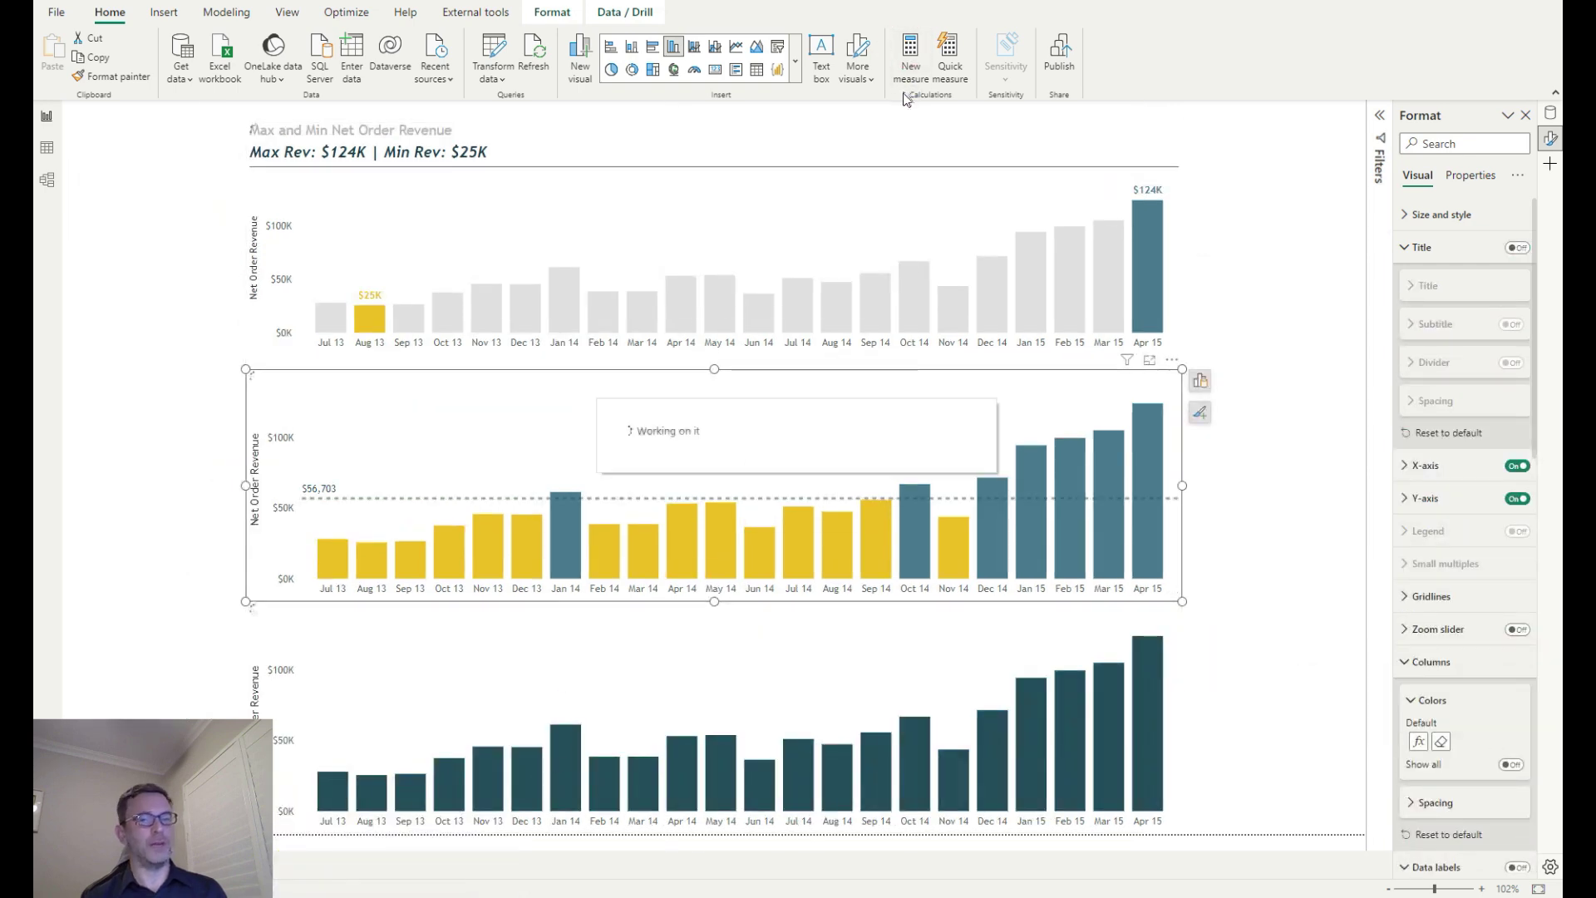
# Create a new measure named Total Selected Months and open its expression on a new line with COUNTAX
pyautogui.click(909, 73)
pyautogui.write('Total ')
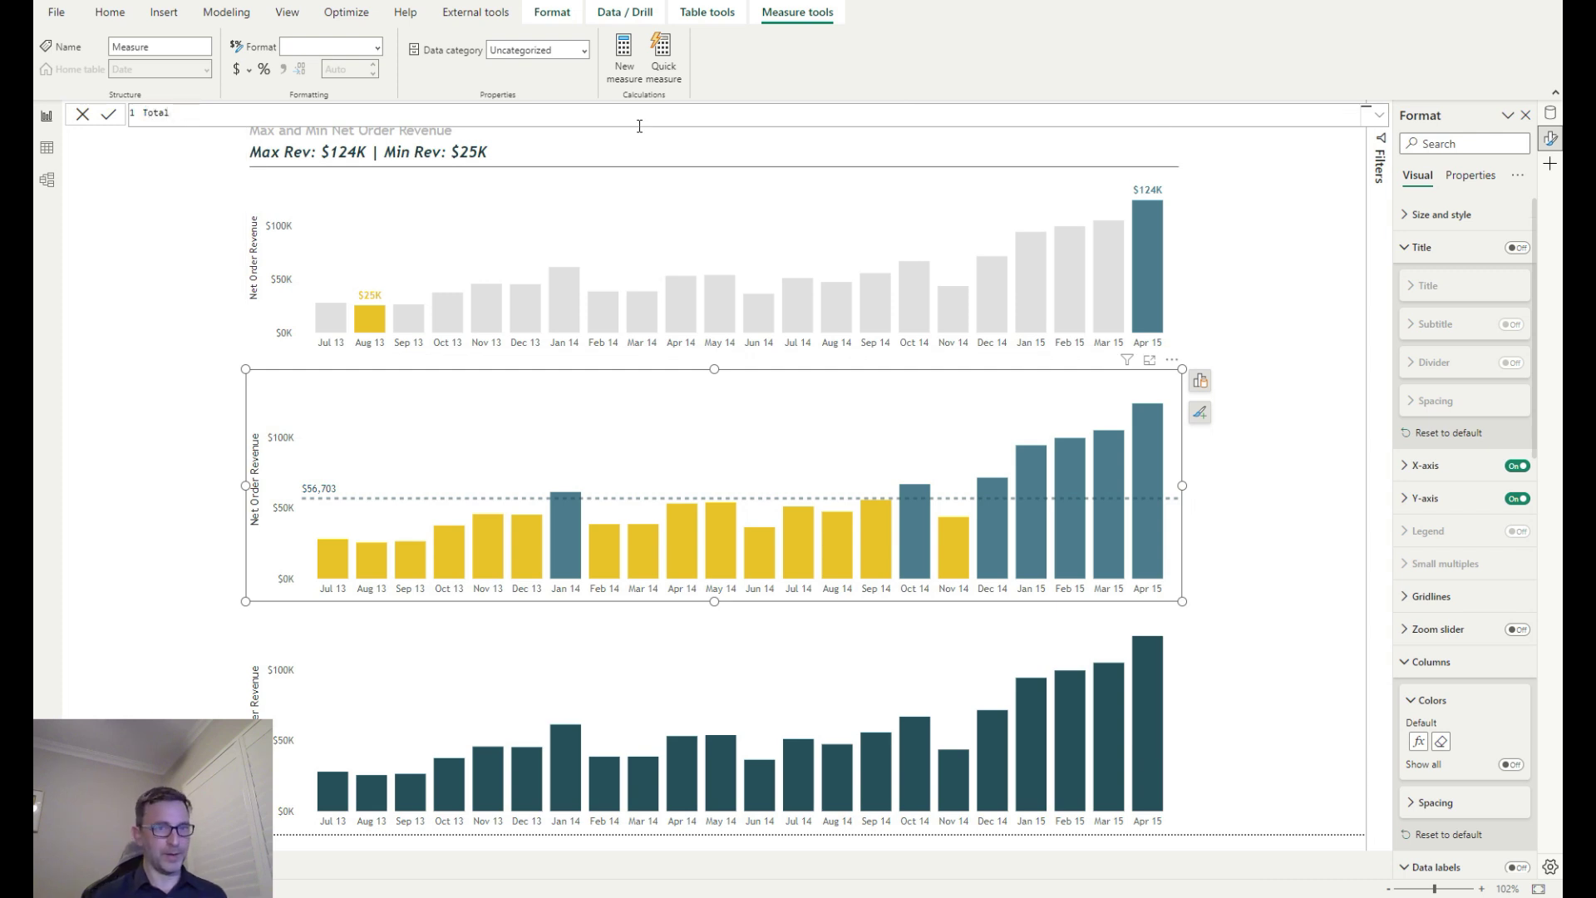
pyautogui.write('Selected Montht')
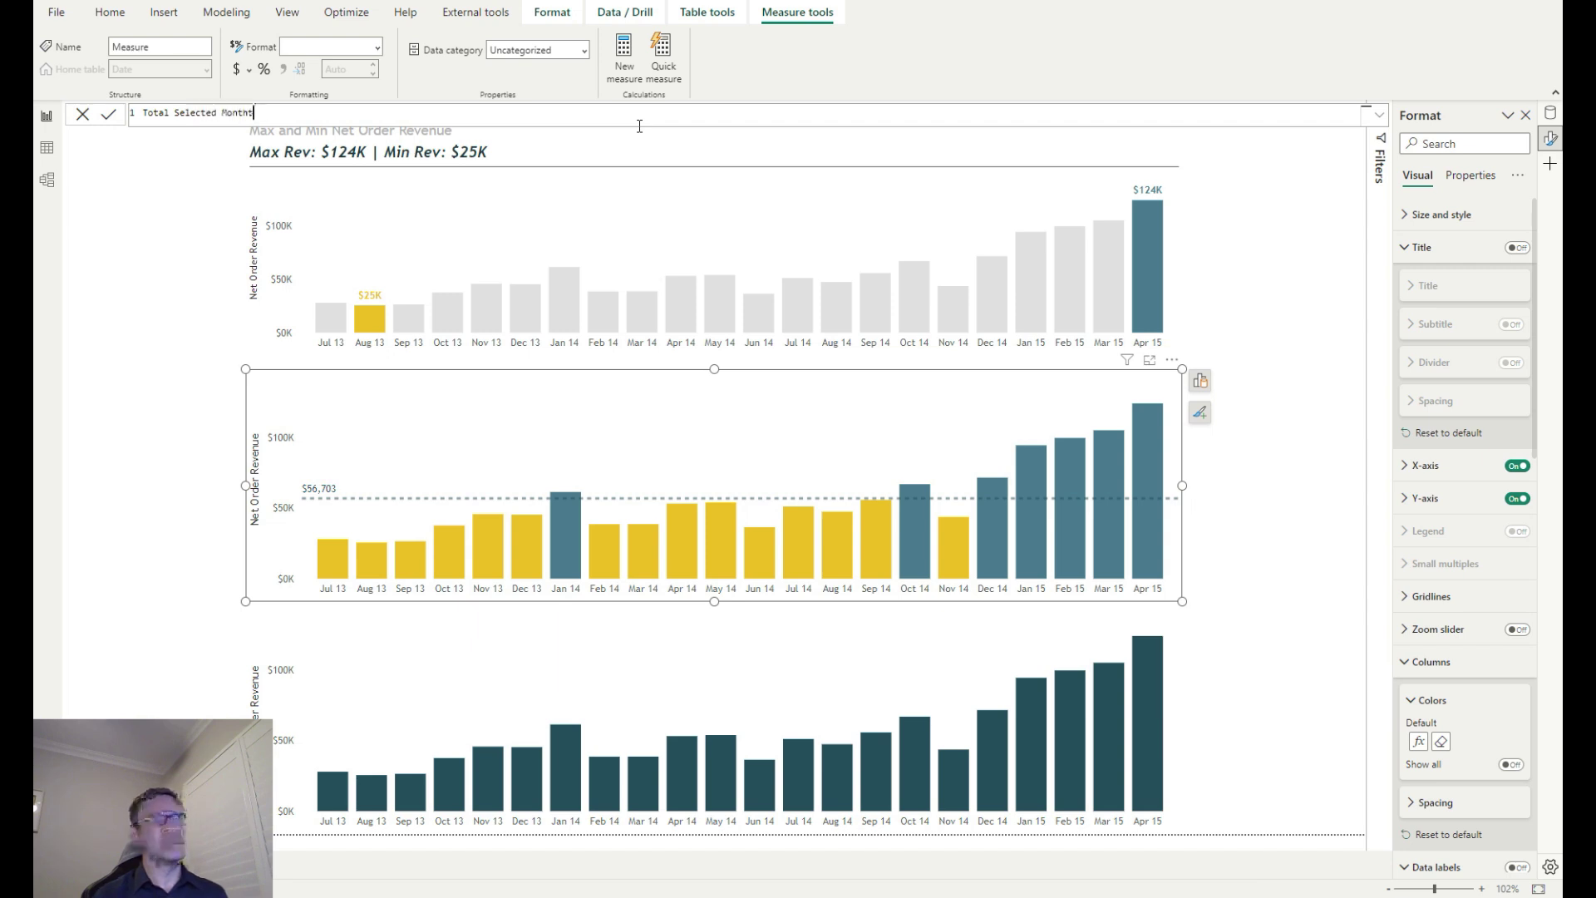
pyautogui.press('BackSpace')
pyautogui.write('s ')
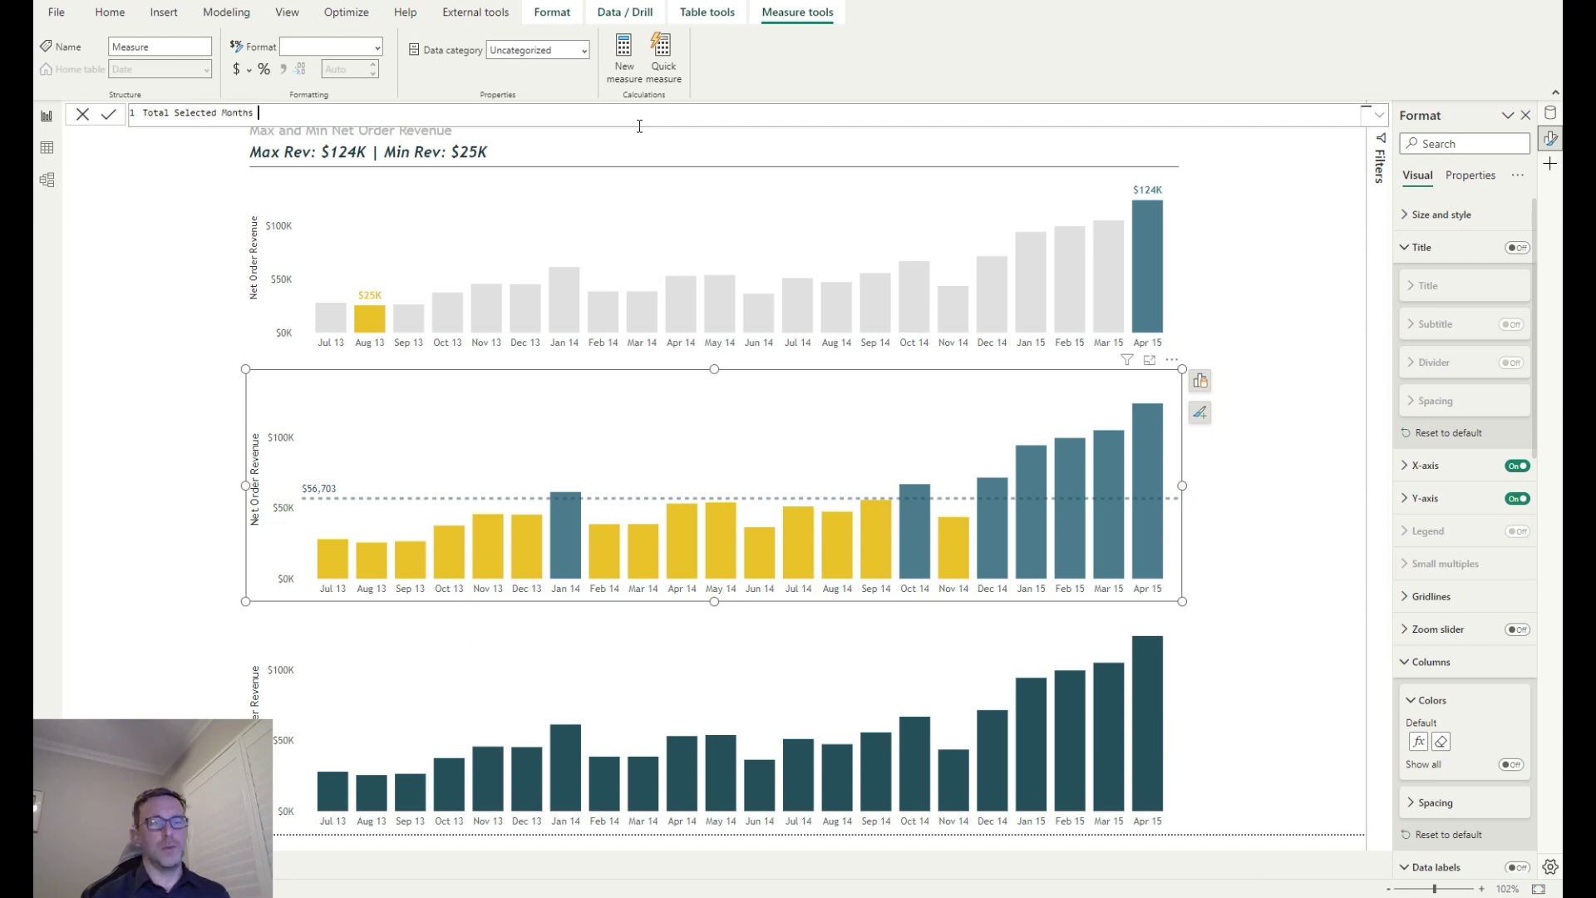
pyautogui.write('=')
pyautogui.hotkey('shift', 'Return')
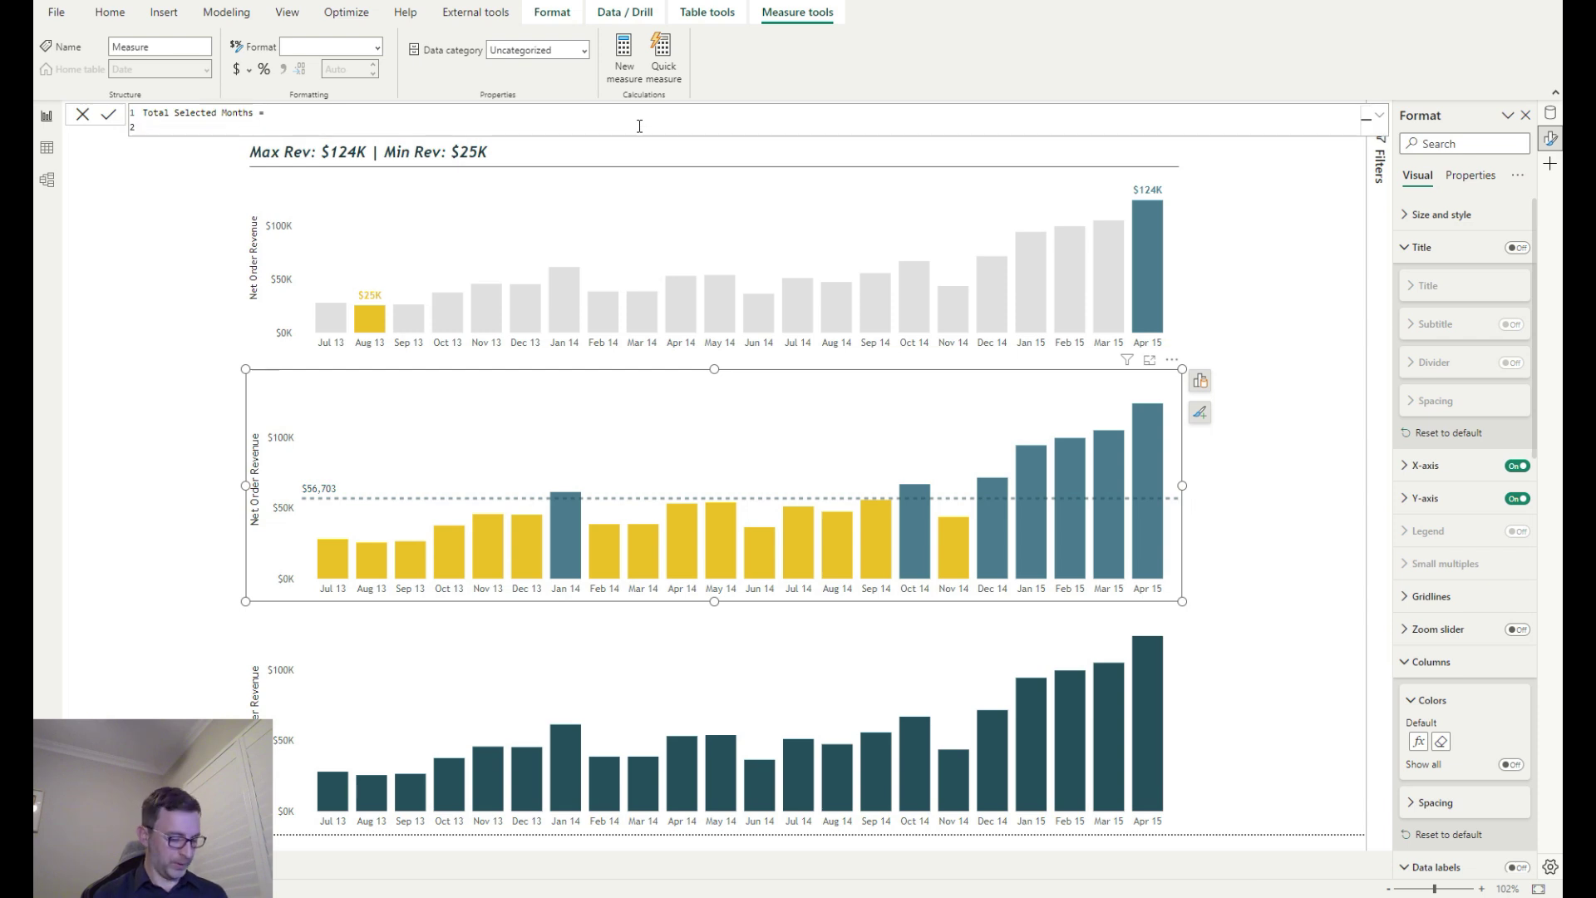
pyautogui.write('COUNTAX(')
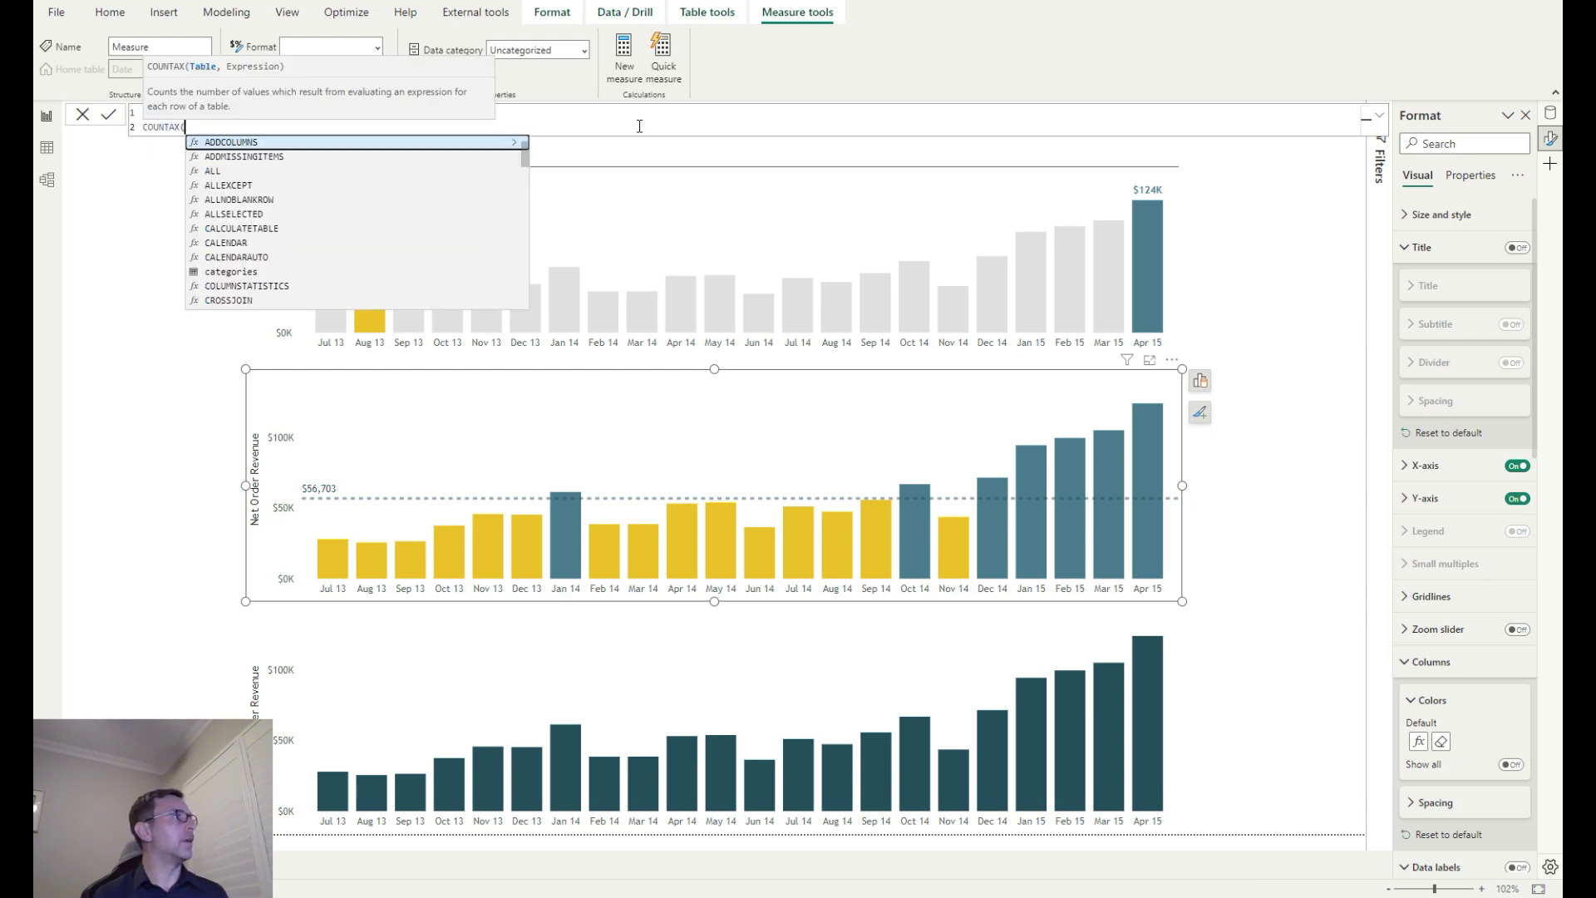
pyautogui.write('ALL')
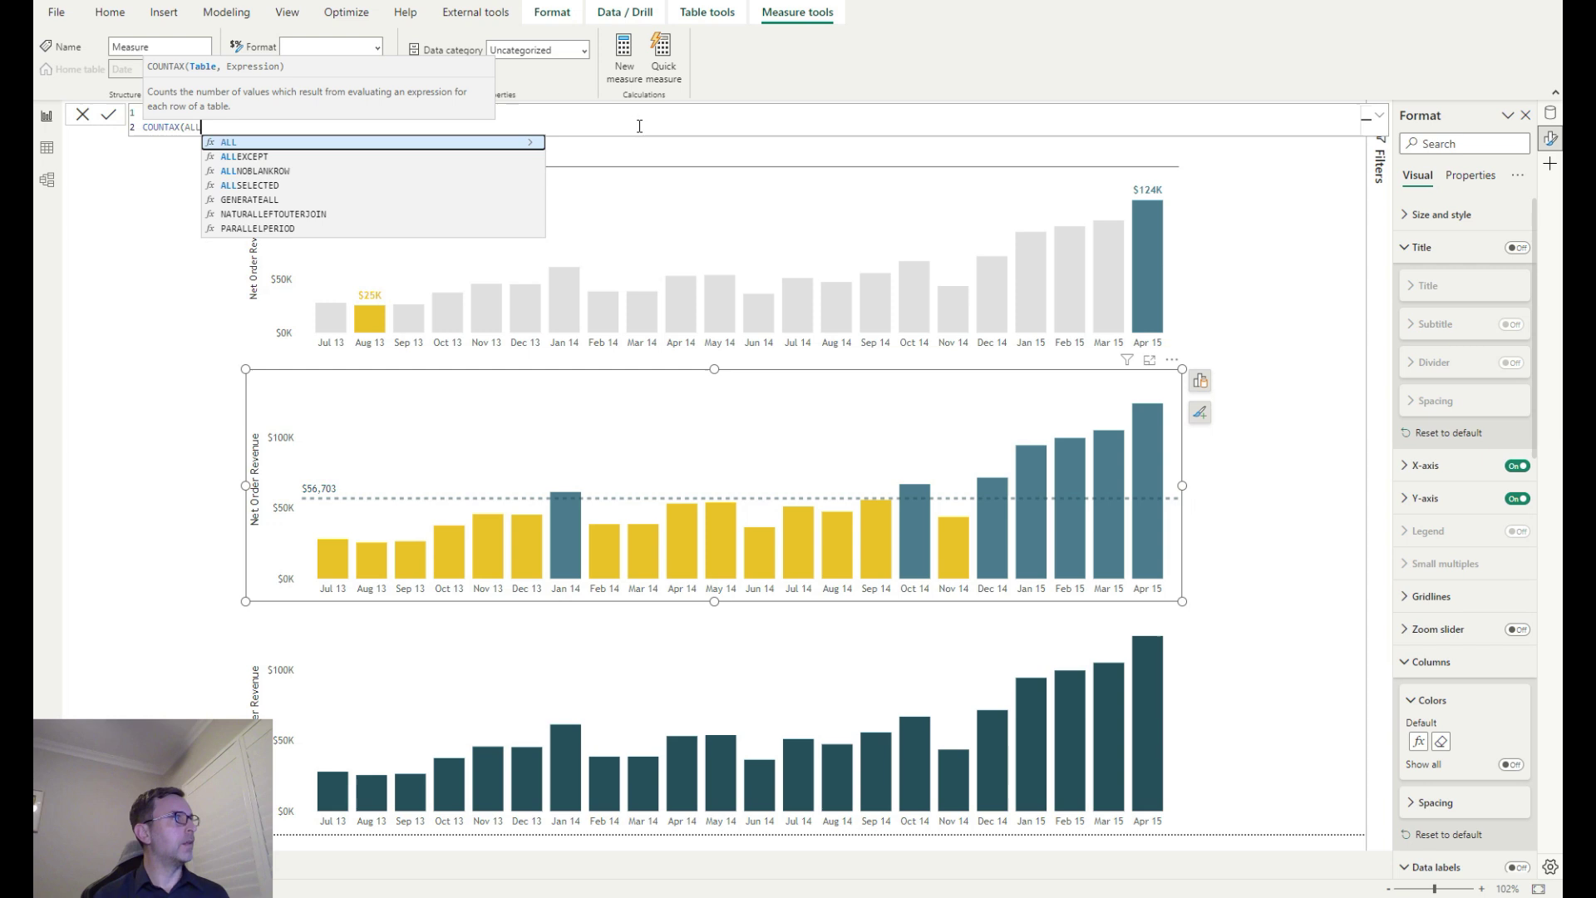
pyautogui.press('Down')
pyautogui.press('Down')
pyautogui.press('Tab')
pyautogui.press('BackSpace')
pyautogui.press('BackSpace')
pyautogui.press('BackSpace')
pyautogui.press('BackSpace')
pyautogui.press('BackSpace')
pyautogui.press('BackSpace')
pyautogui.press('BackSpace')
pyautogui.press('BackSpace')
pyautogui.press('BackSpace')
pyautogui.press('BackSpace')
pyautogui.press('BackSpace')
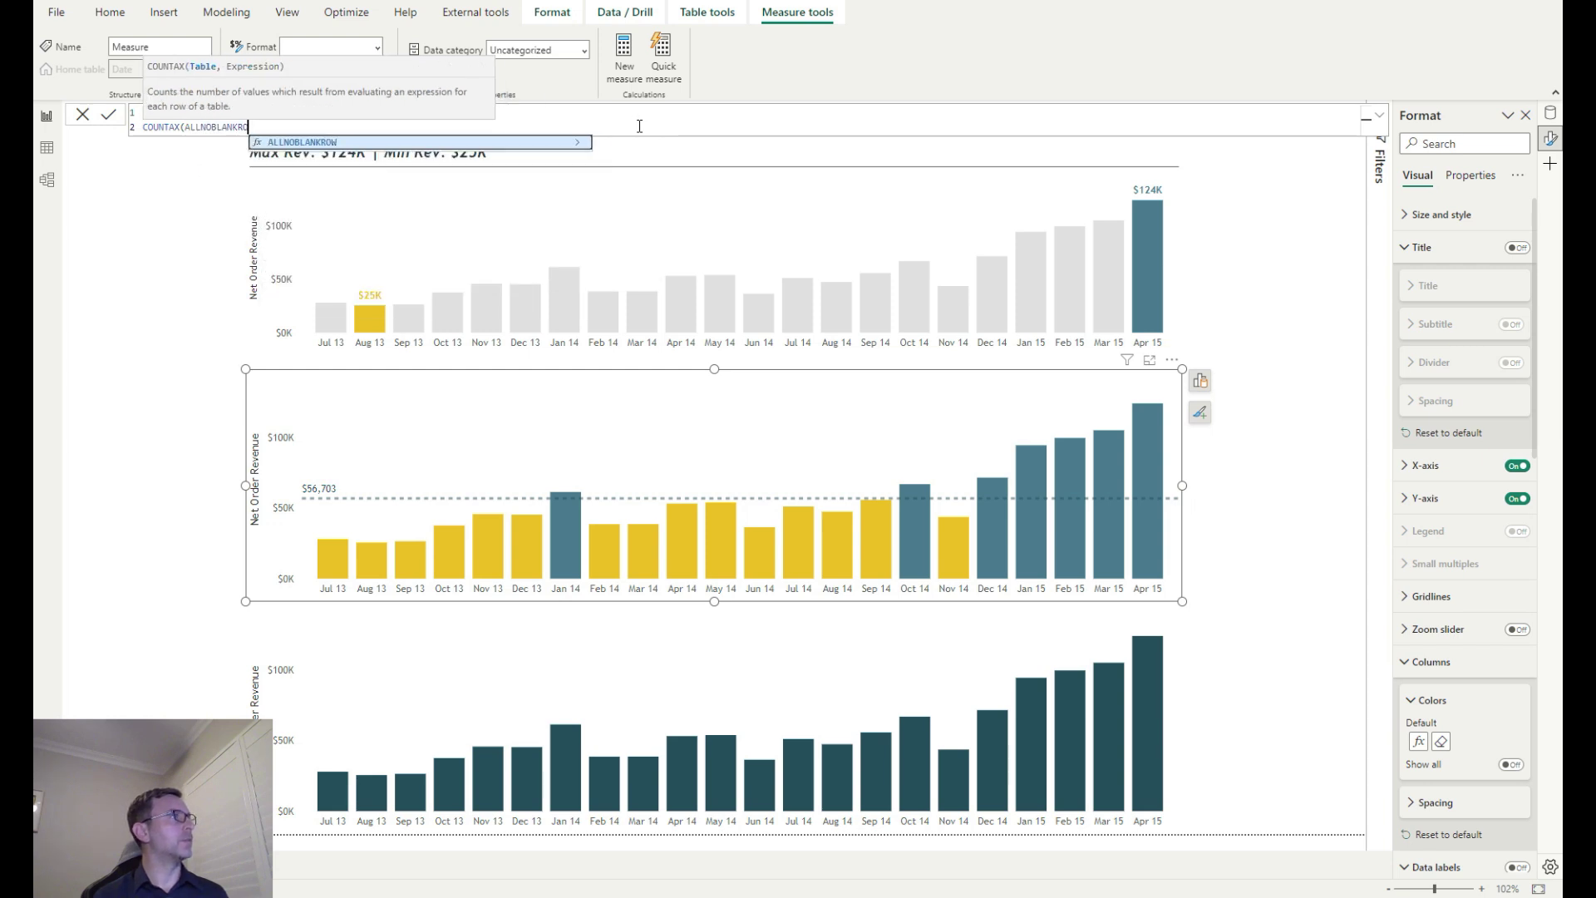
# Use ALLSELECTED over the 'Date'[End of Month] column as the COUNTAX table argument
pyautogui.write('SE')
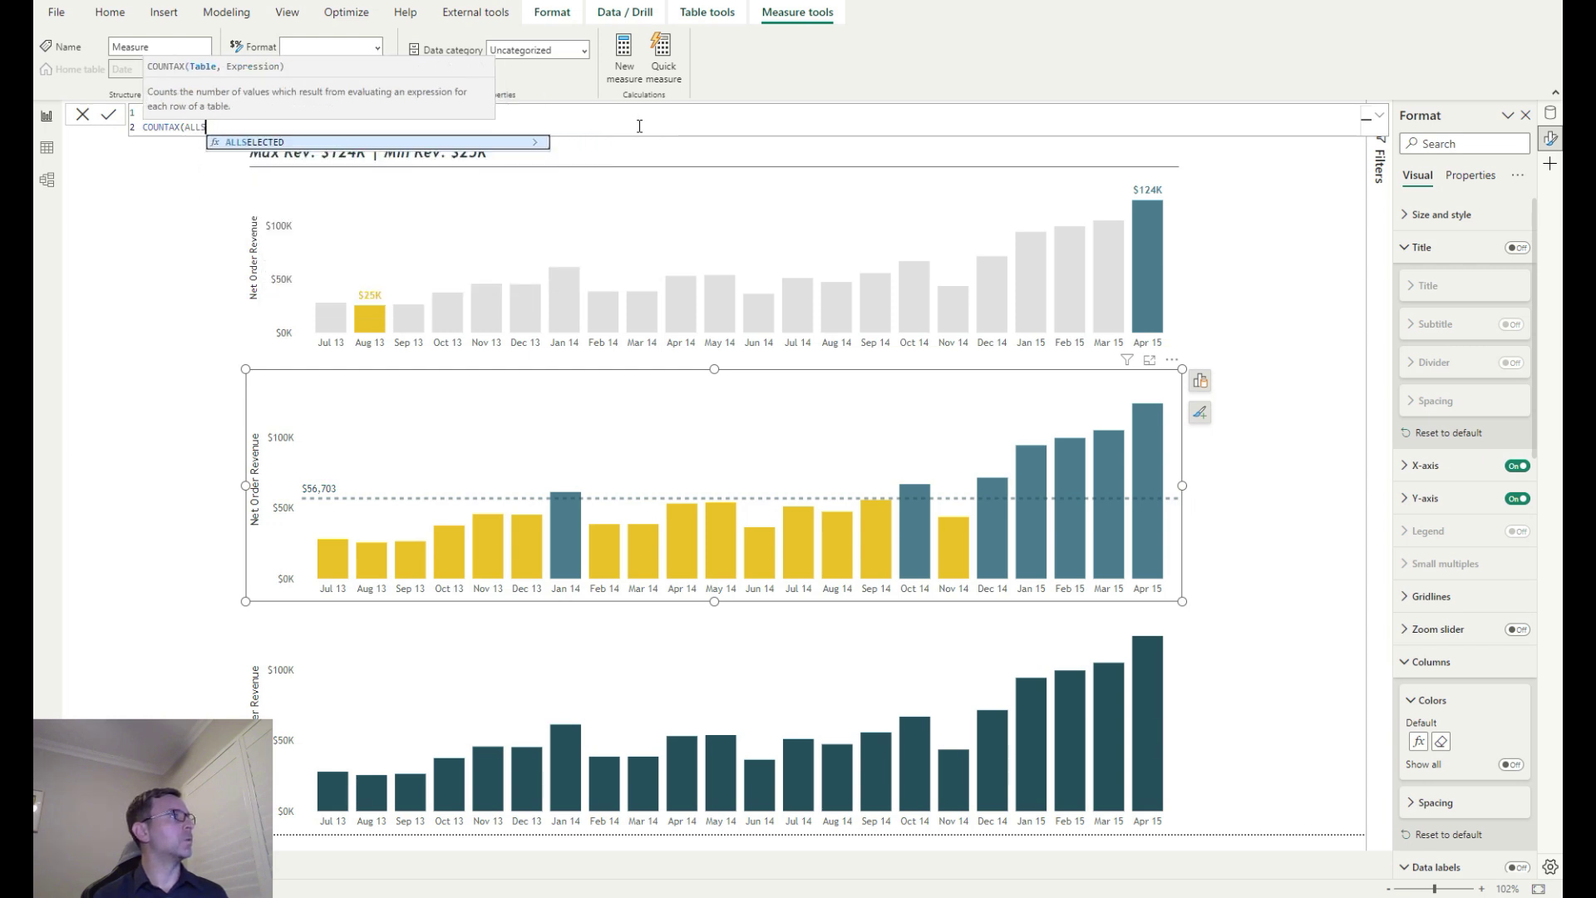
pyautogui.press('Tab')
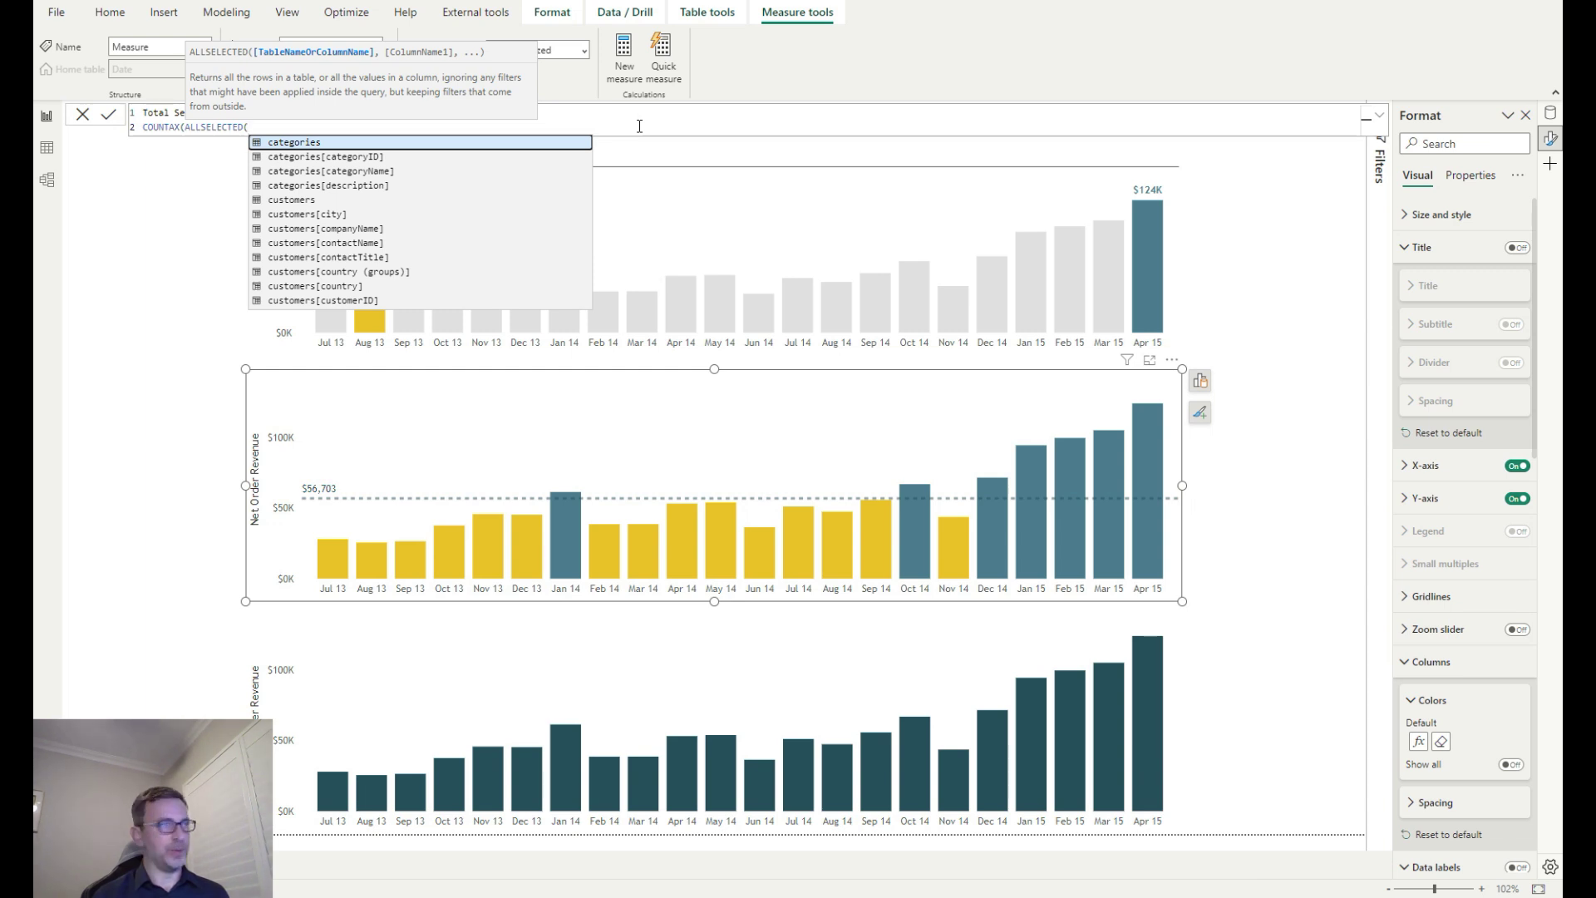
pyautogui.write('end')
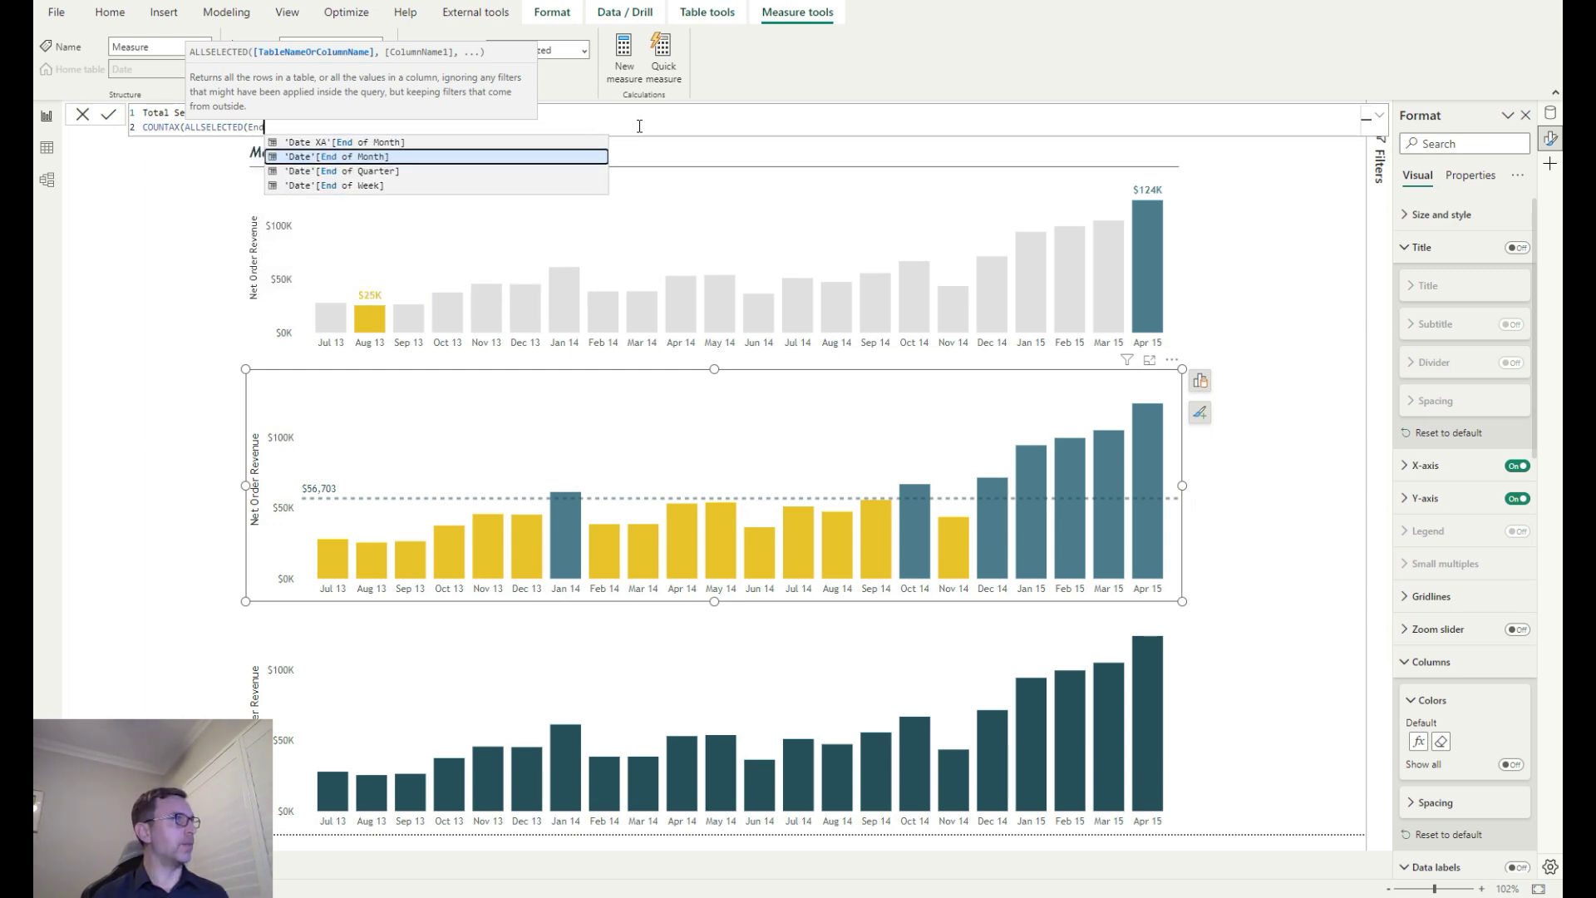
pyautogui.press('Tab')
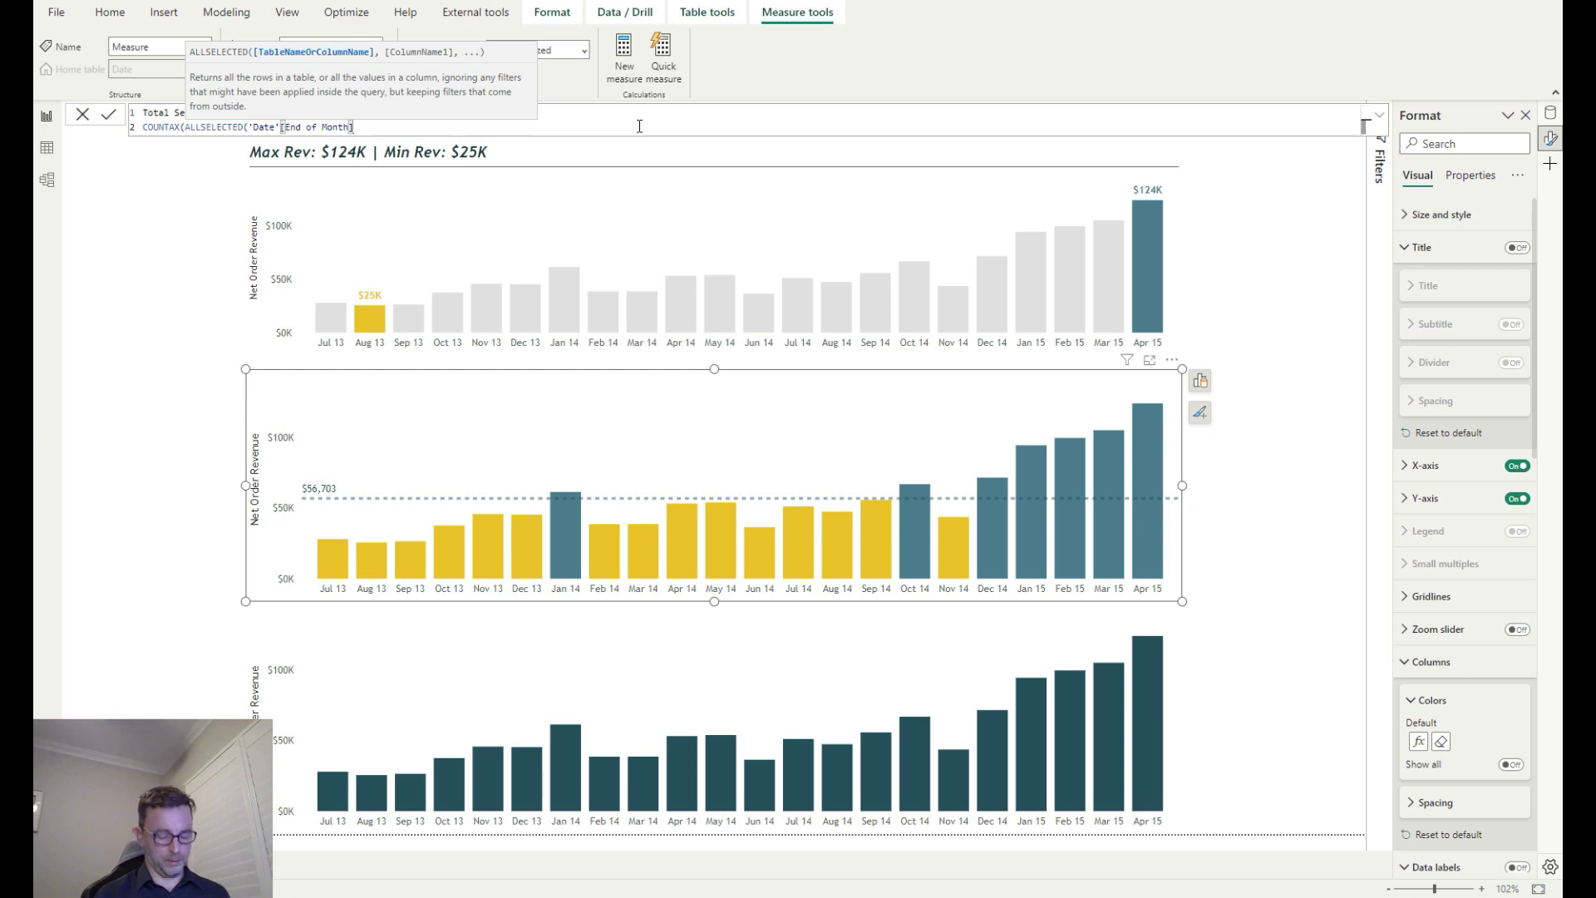
# Close ALLSELECTED and begin the COUNTAX expression argument with a measure reference starting "[Av"
pyautogui.write('), A')
pyautogui.press('Escape')
pyautogui.write('[Av')
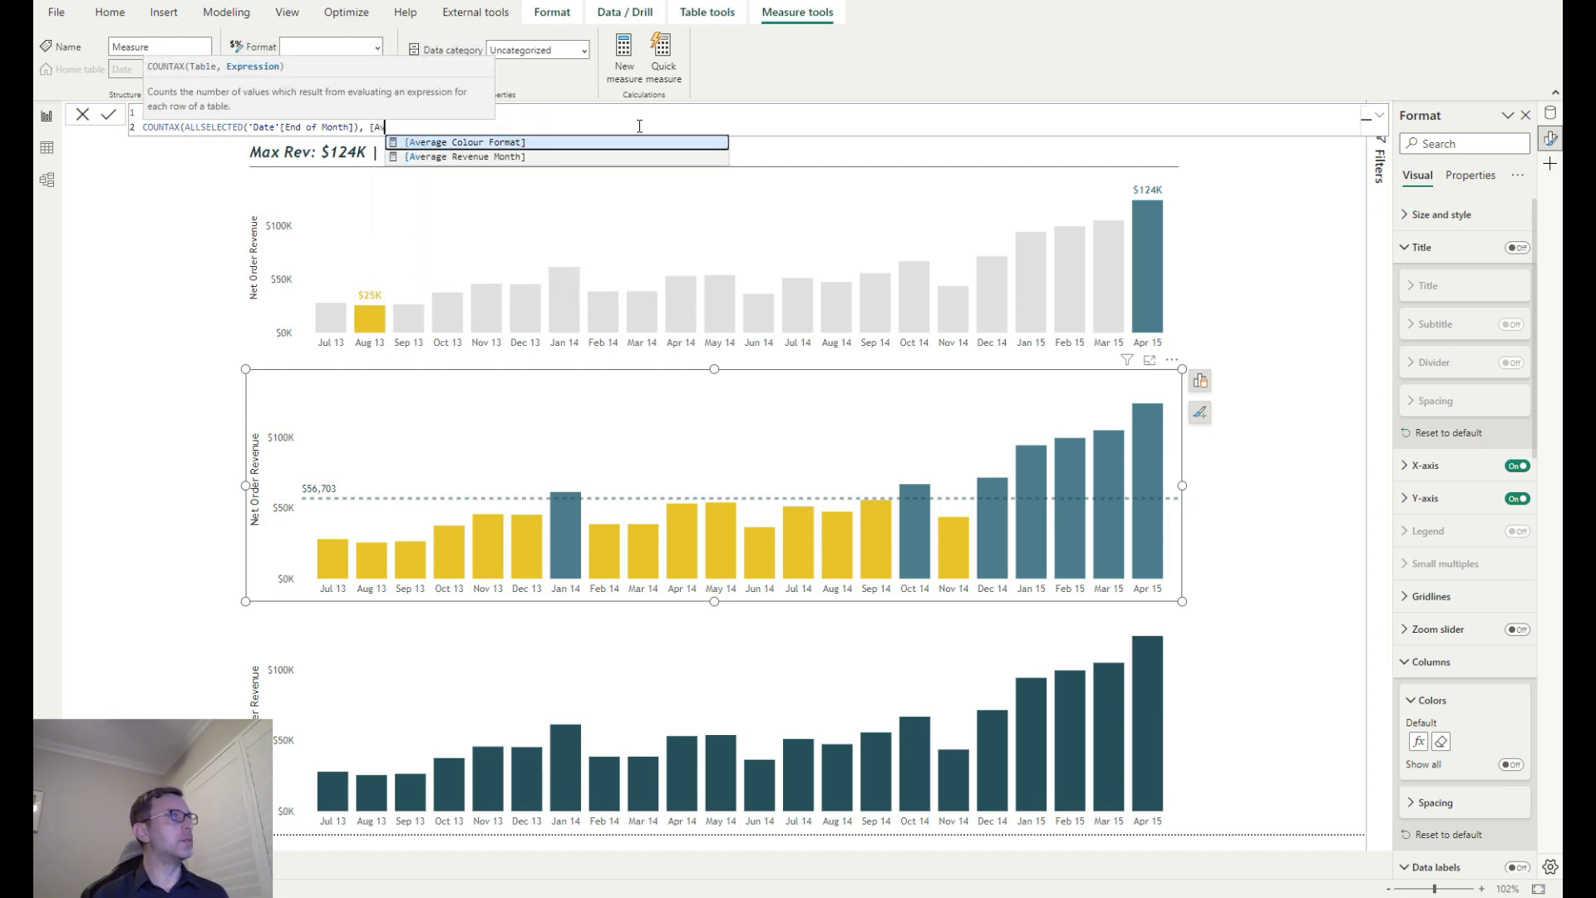
# Complete the Total Selected Months measure by using [Average Revenue Month] as the COUNTAX expression, and commit it
pyautogui.press('Down')
pyautogui.press('Tab')
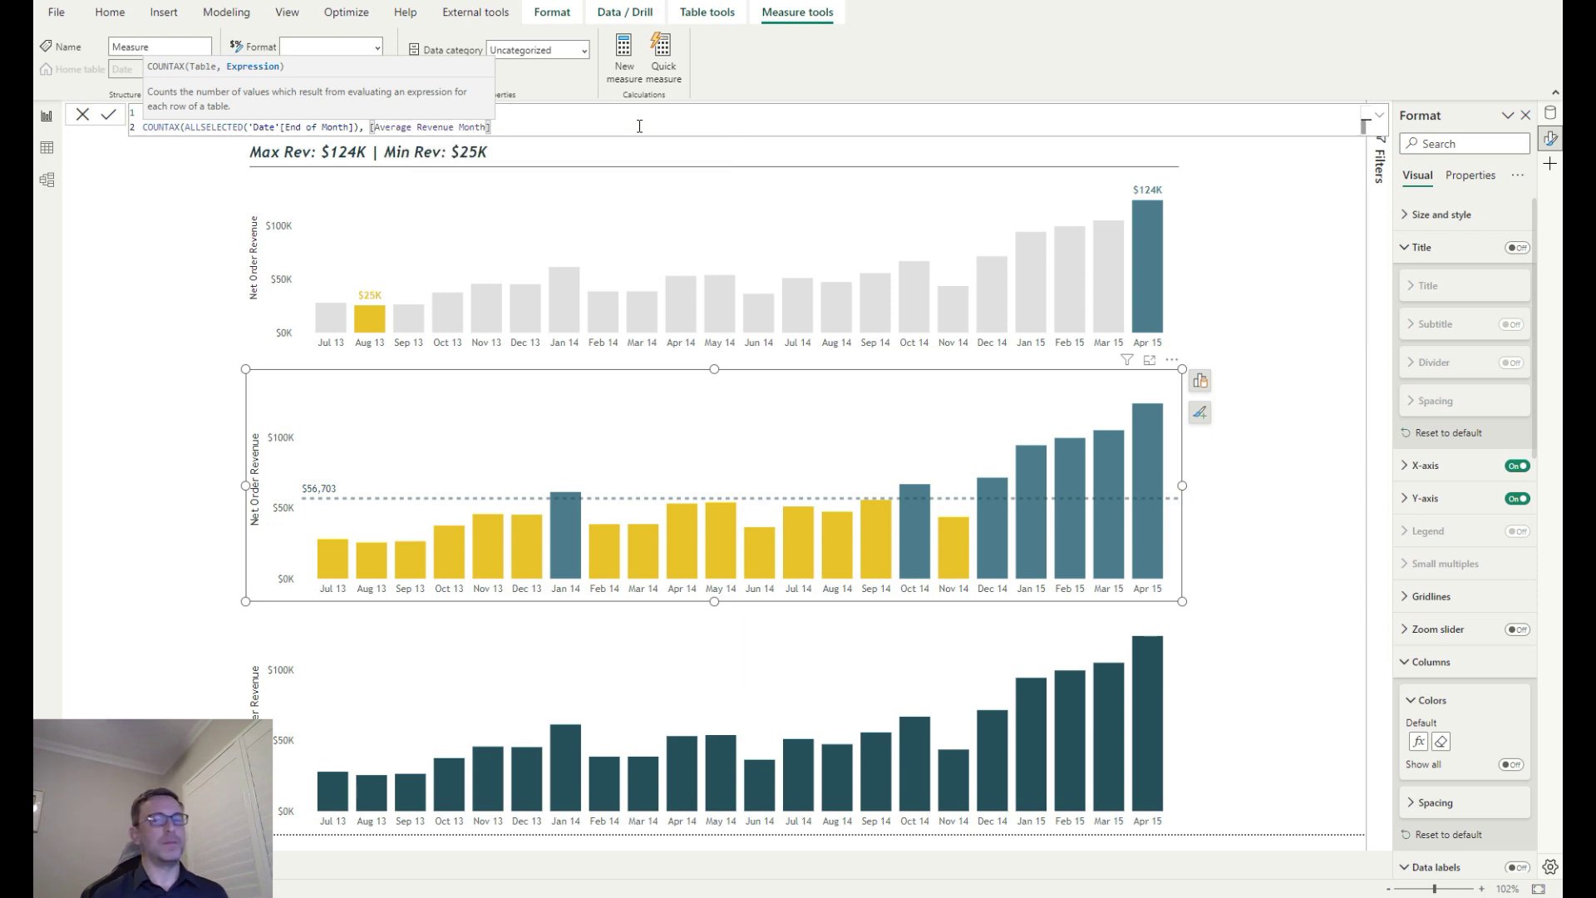
pyautogui.write(')')
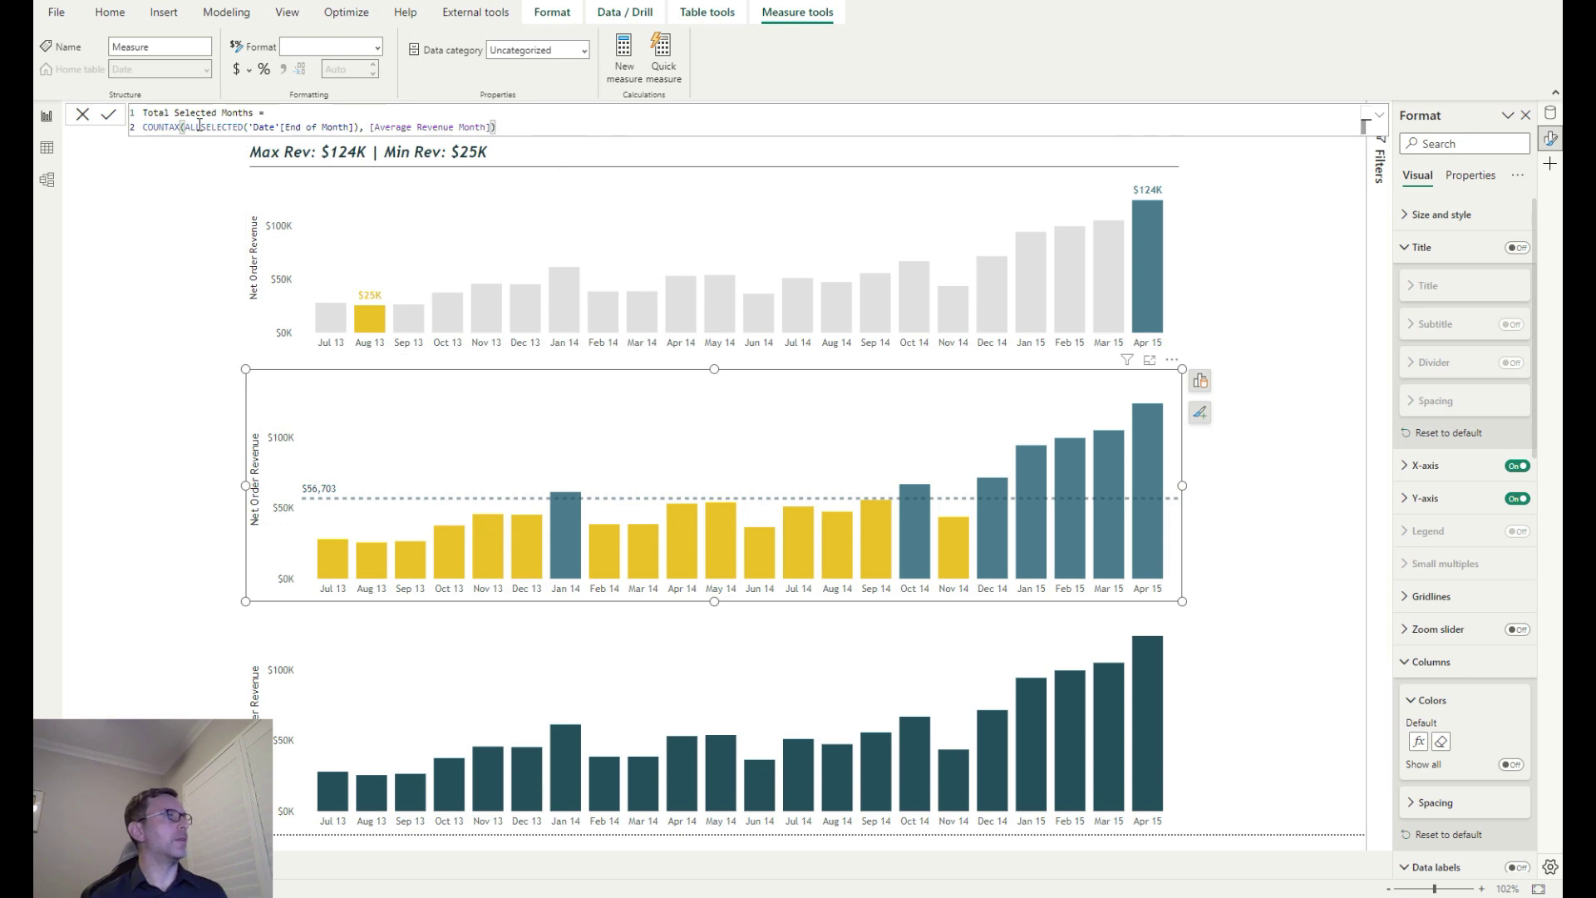
pyautogui.click(1139, 536)
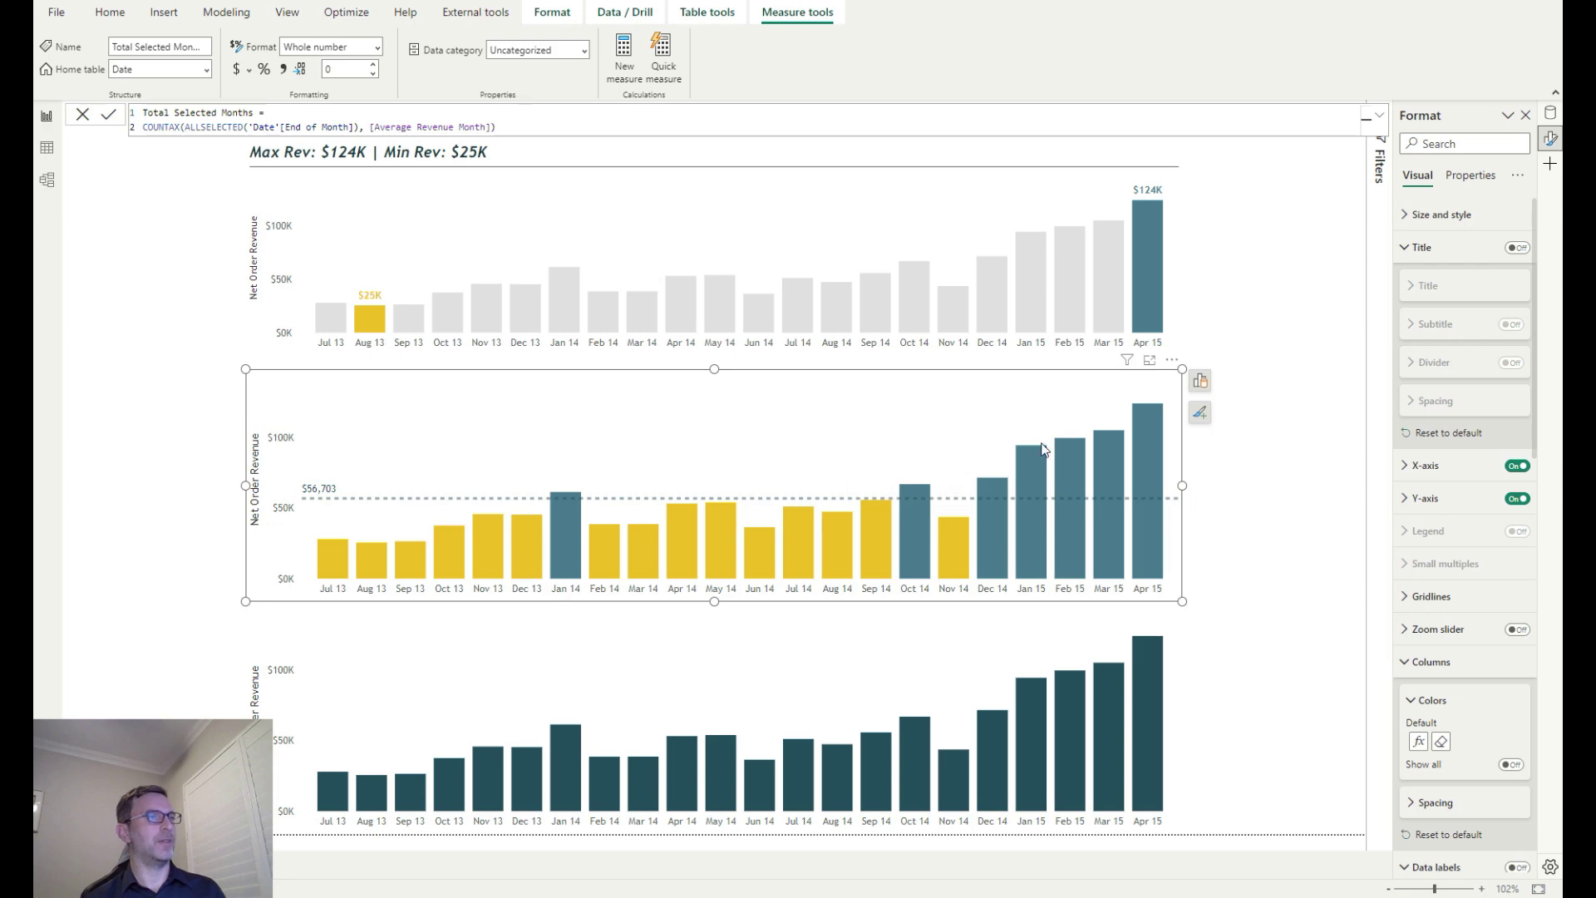
# Create a new calculated table in the data view and name it Summarize Months
pyautogui.moveTo(1039, 522)
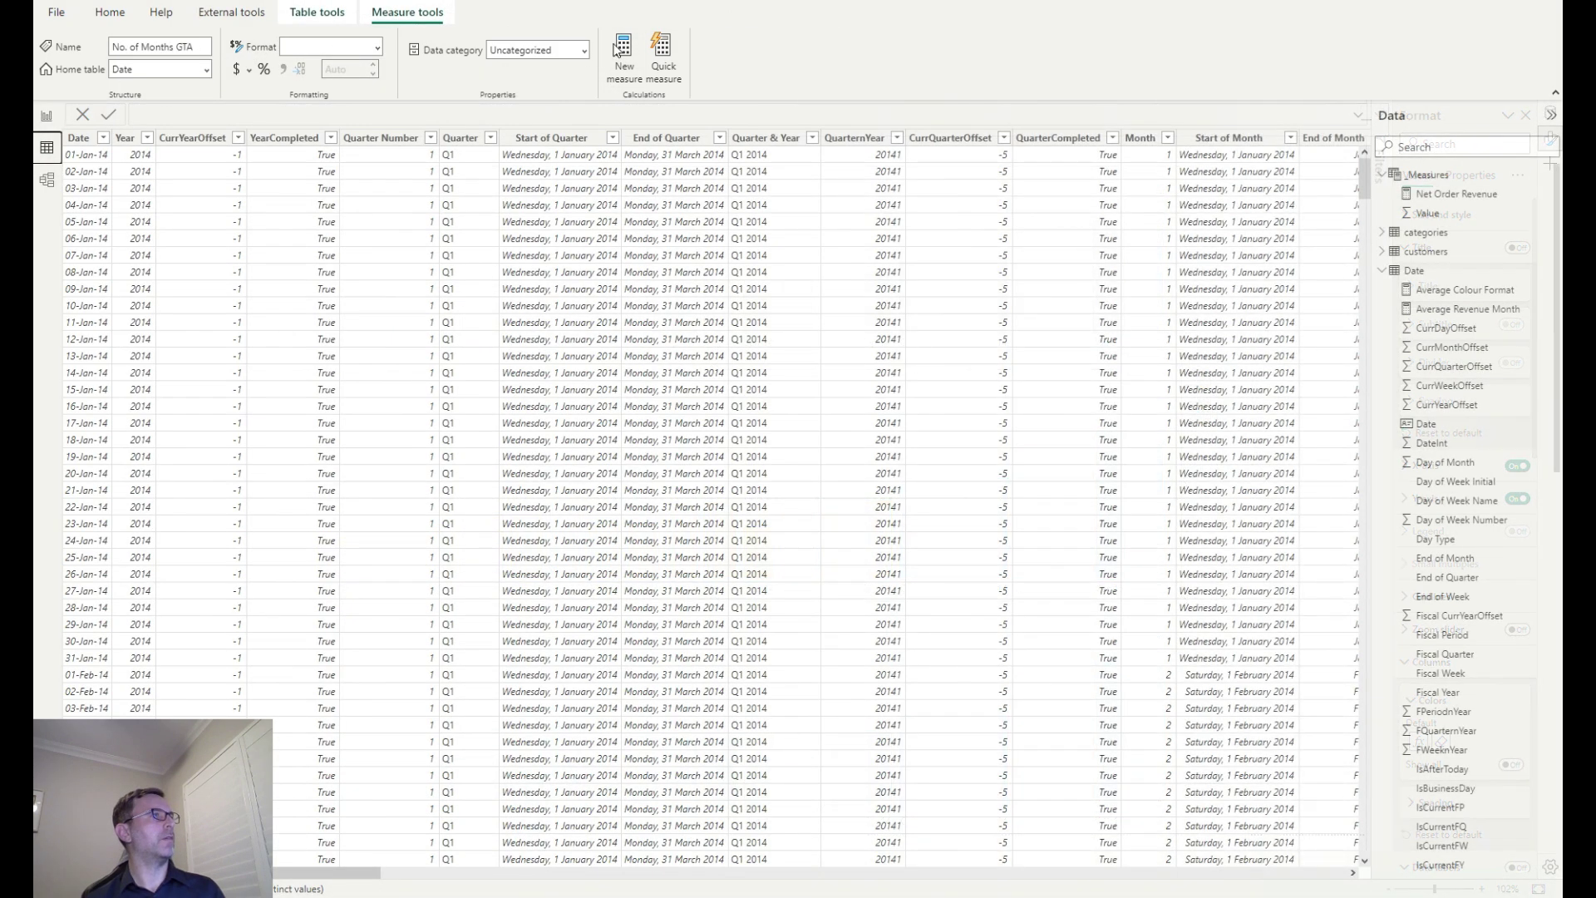
pyautogui.click(130, 14)
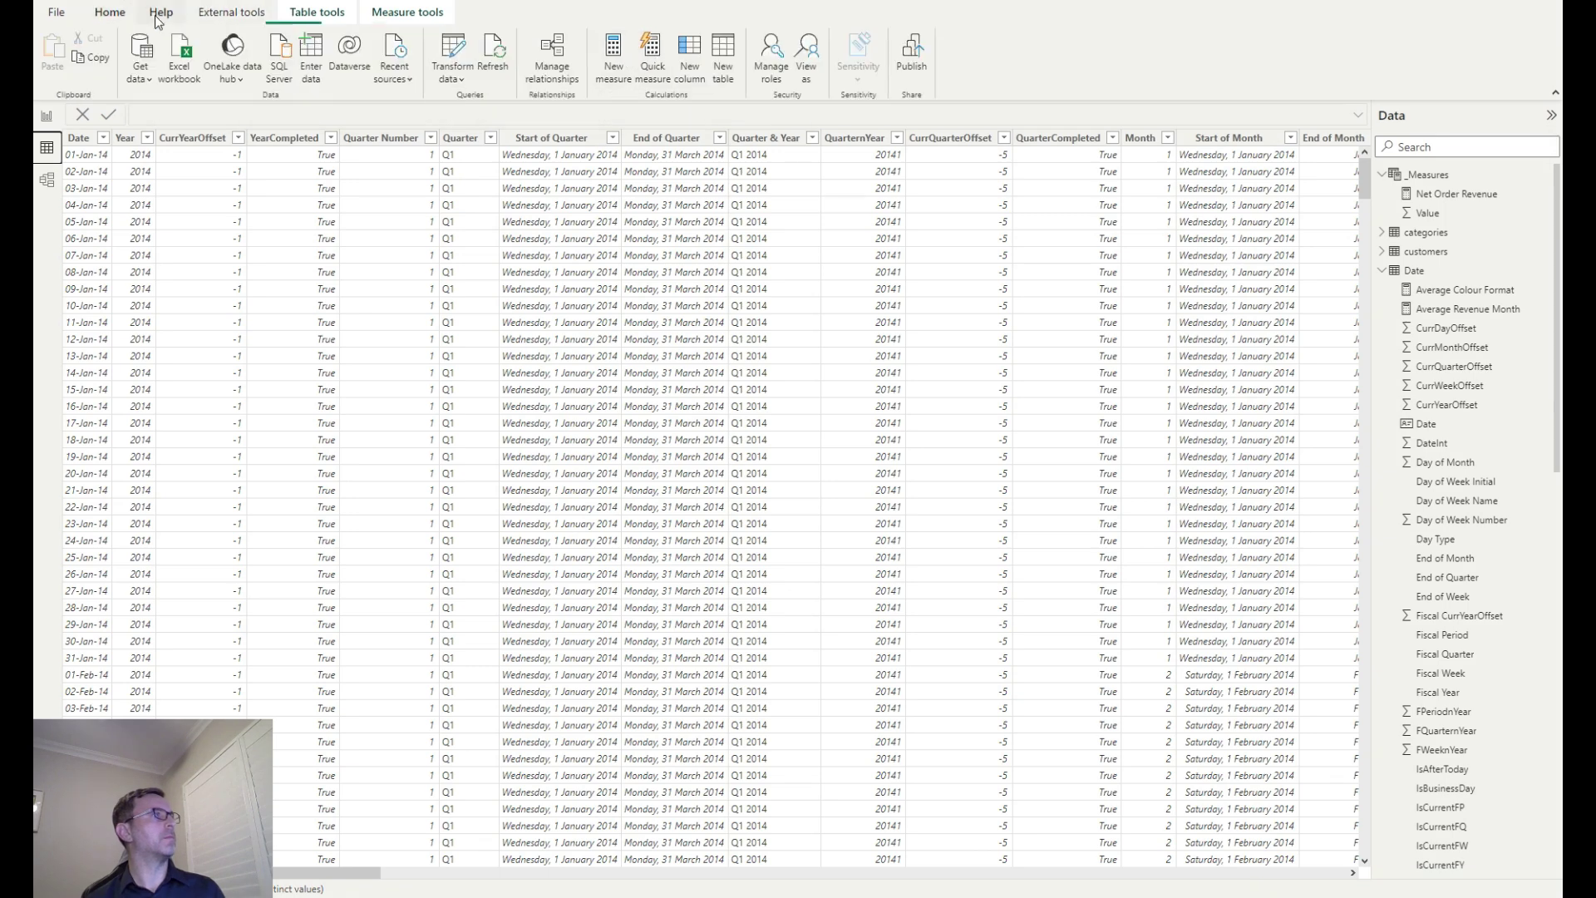
pyautogui.click(316, 13)
pyautogui.click(472, 52)
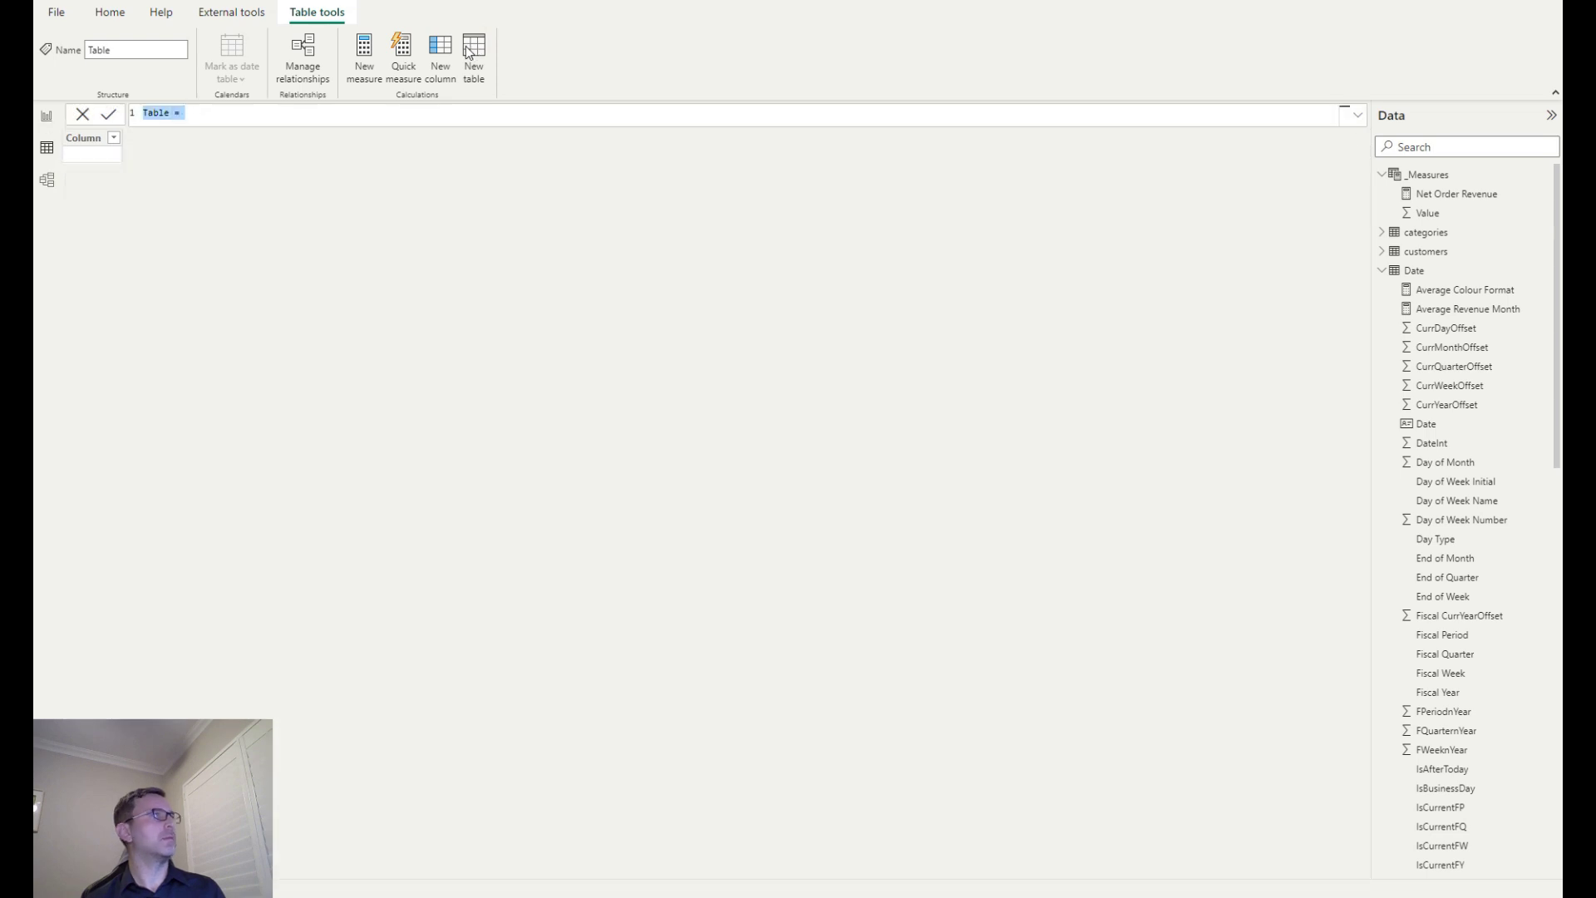
pyautogui.write('S')
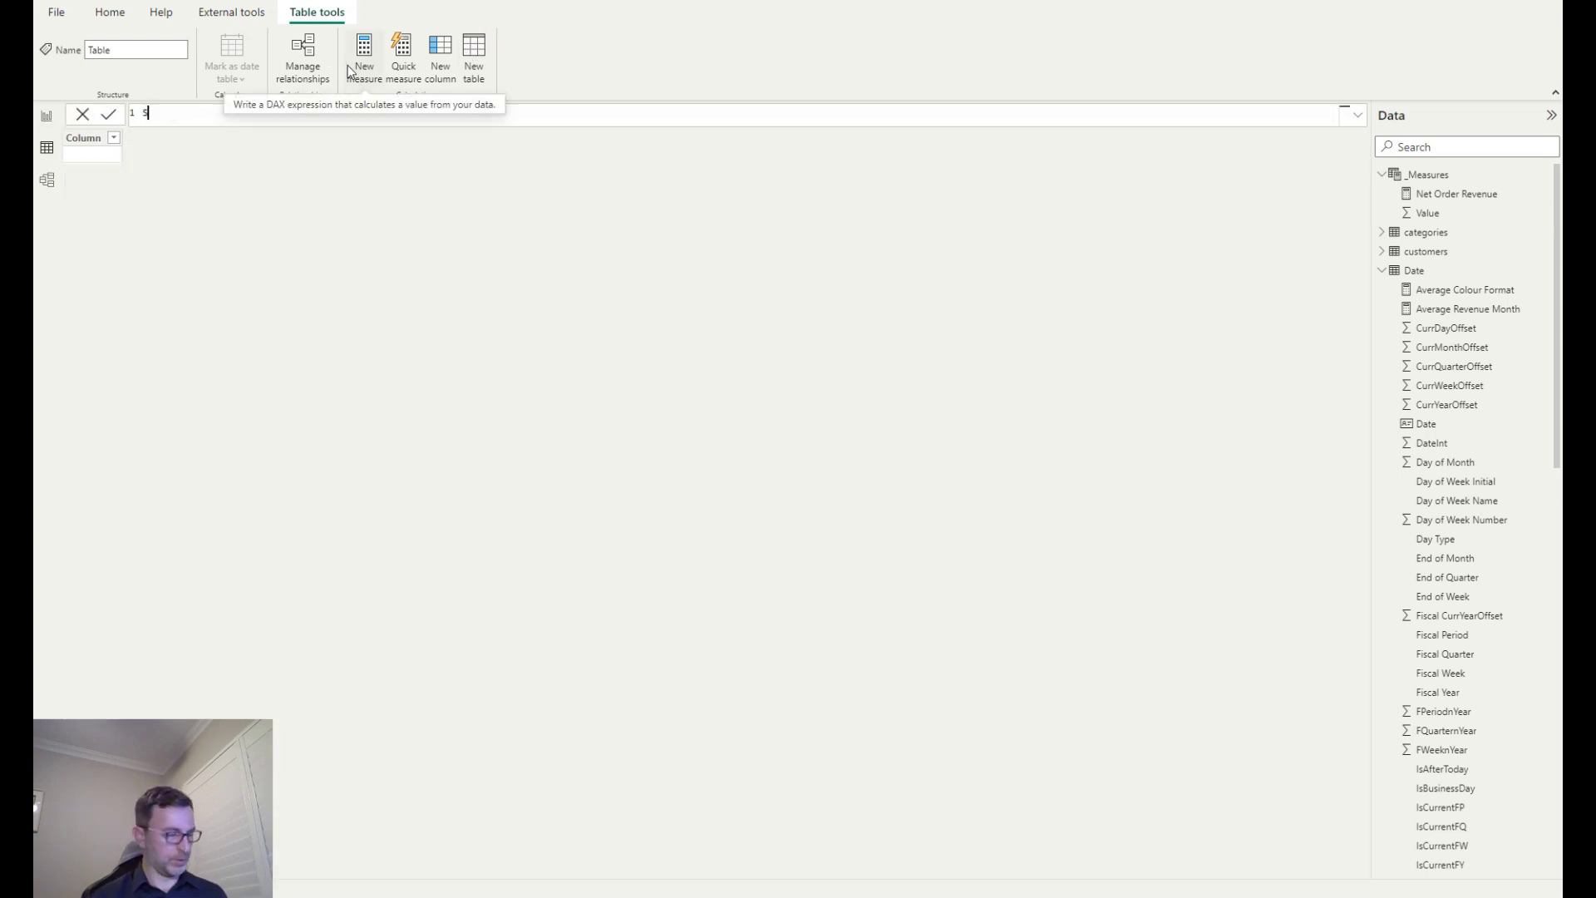
pyautogui.write('ummarize Monthl')
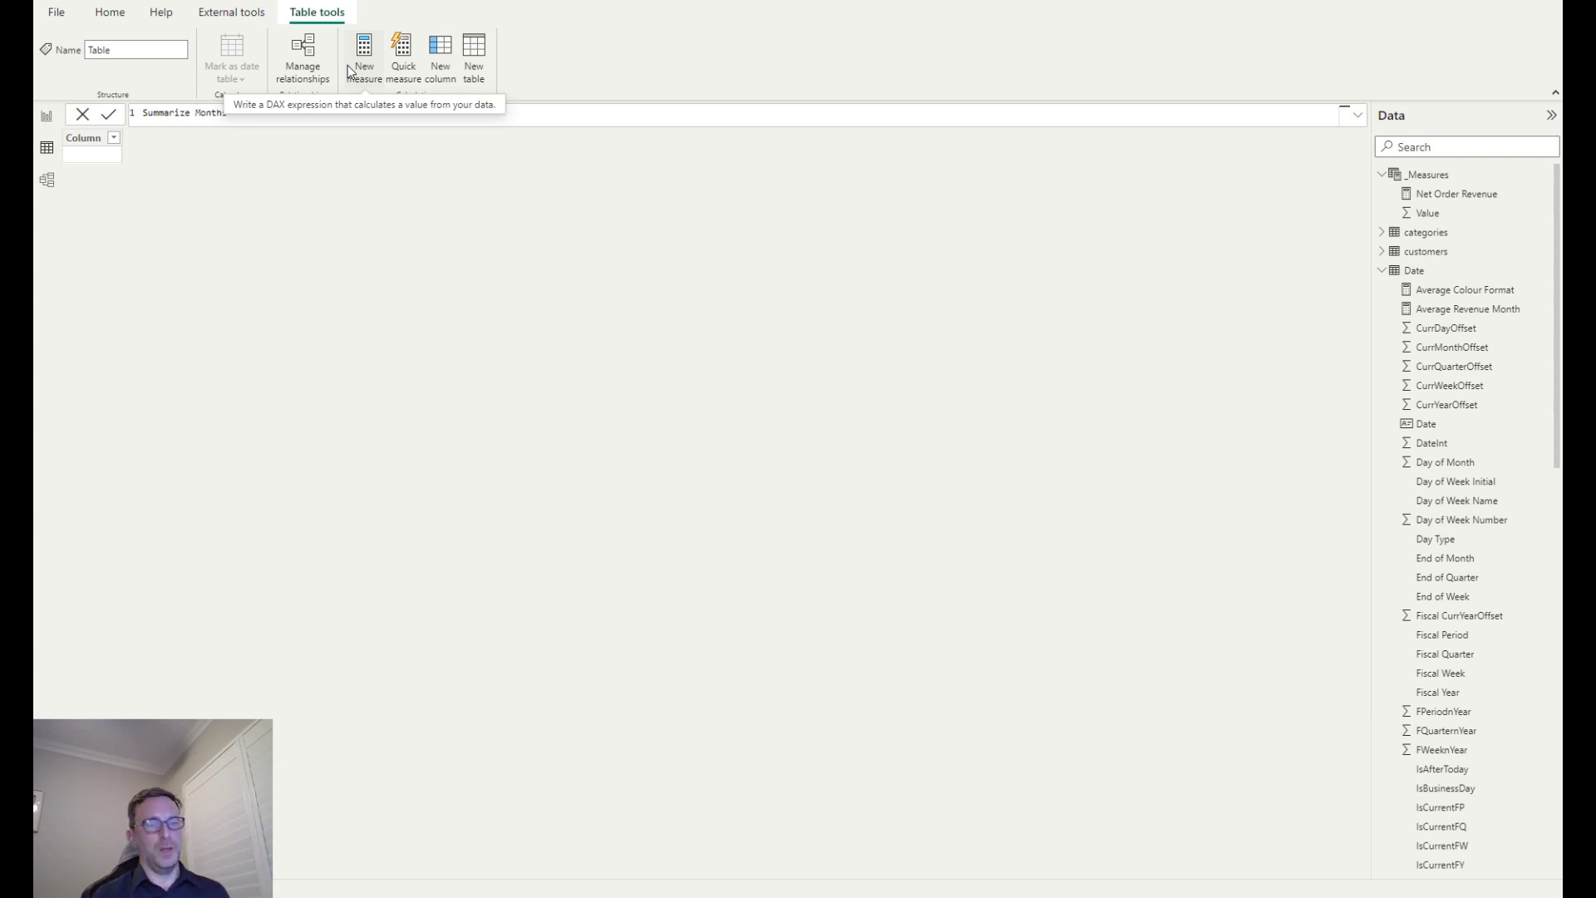
pyautogui.write('y =')
# Start the table's formula with SUMMARIZECOLUMNS, grouped by 'Date'[End of Month]
pyautogui.hotkey('shift', 'Return')
pyautogui.write('Summ')
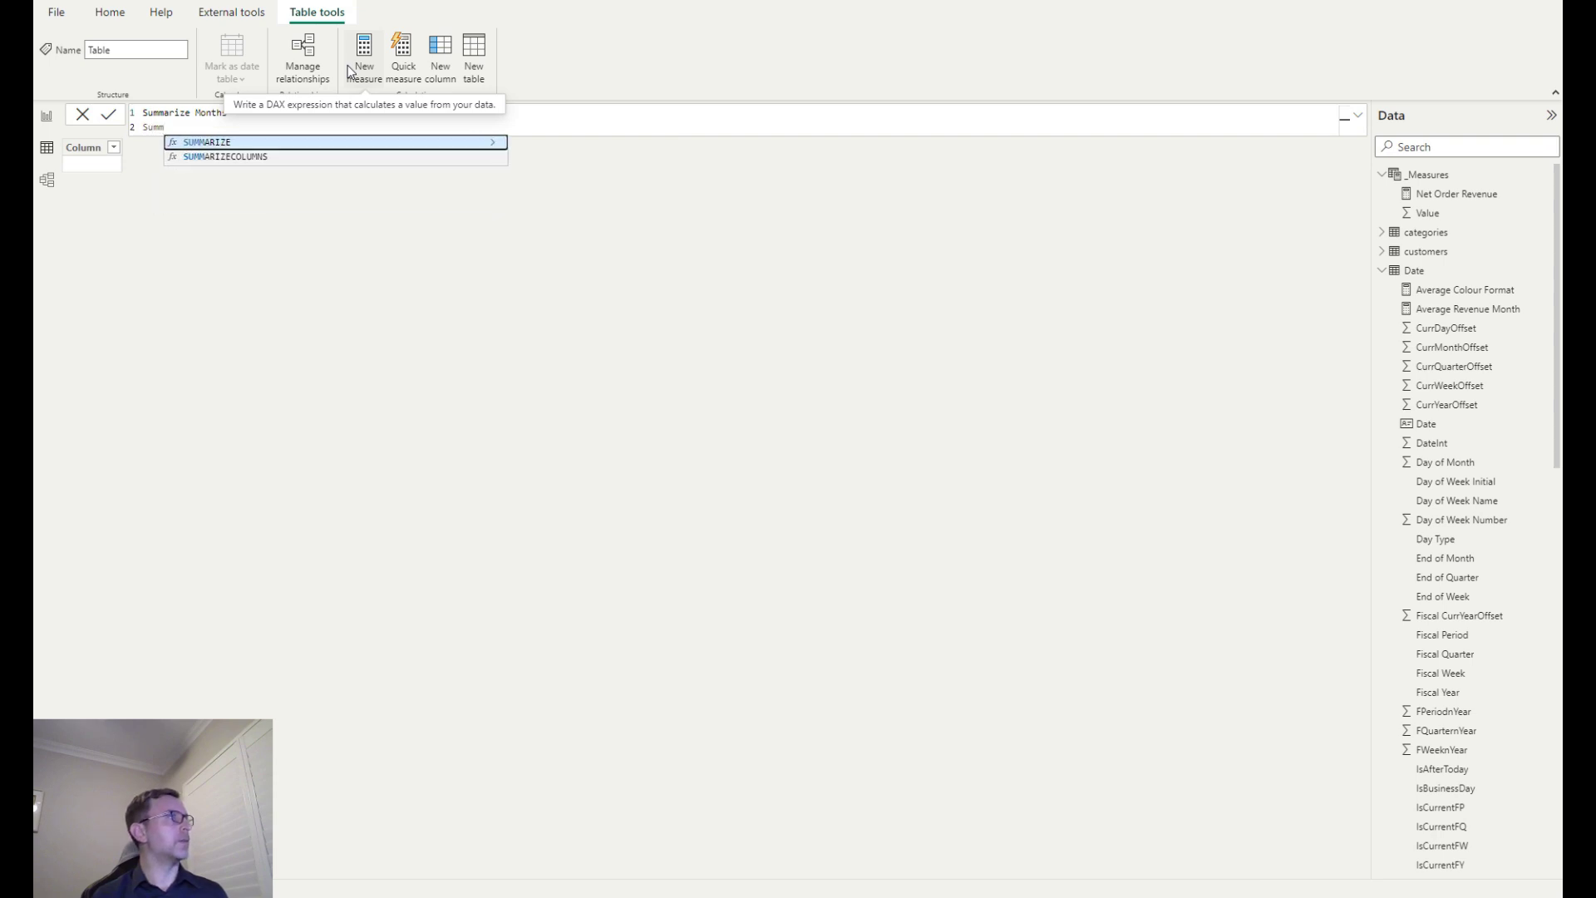
pyautogui.press('Down')
pyautogui.press('Tab')
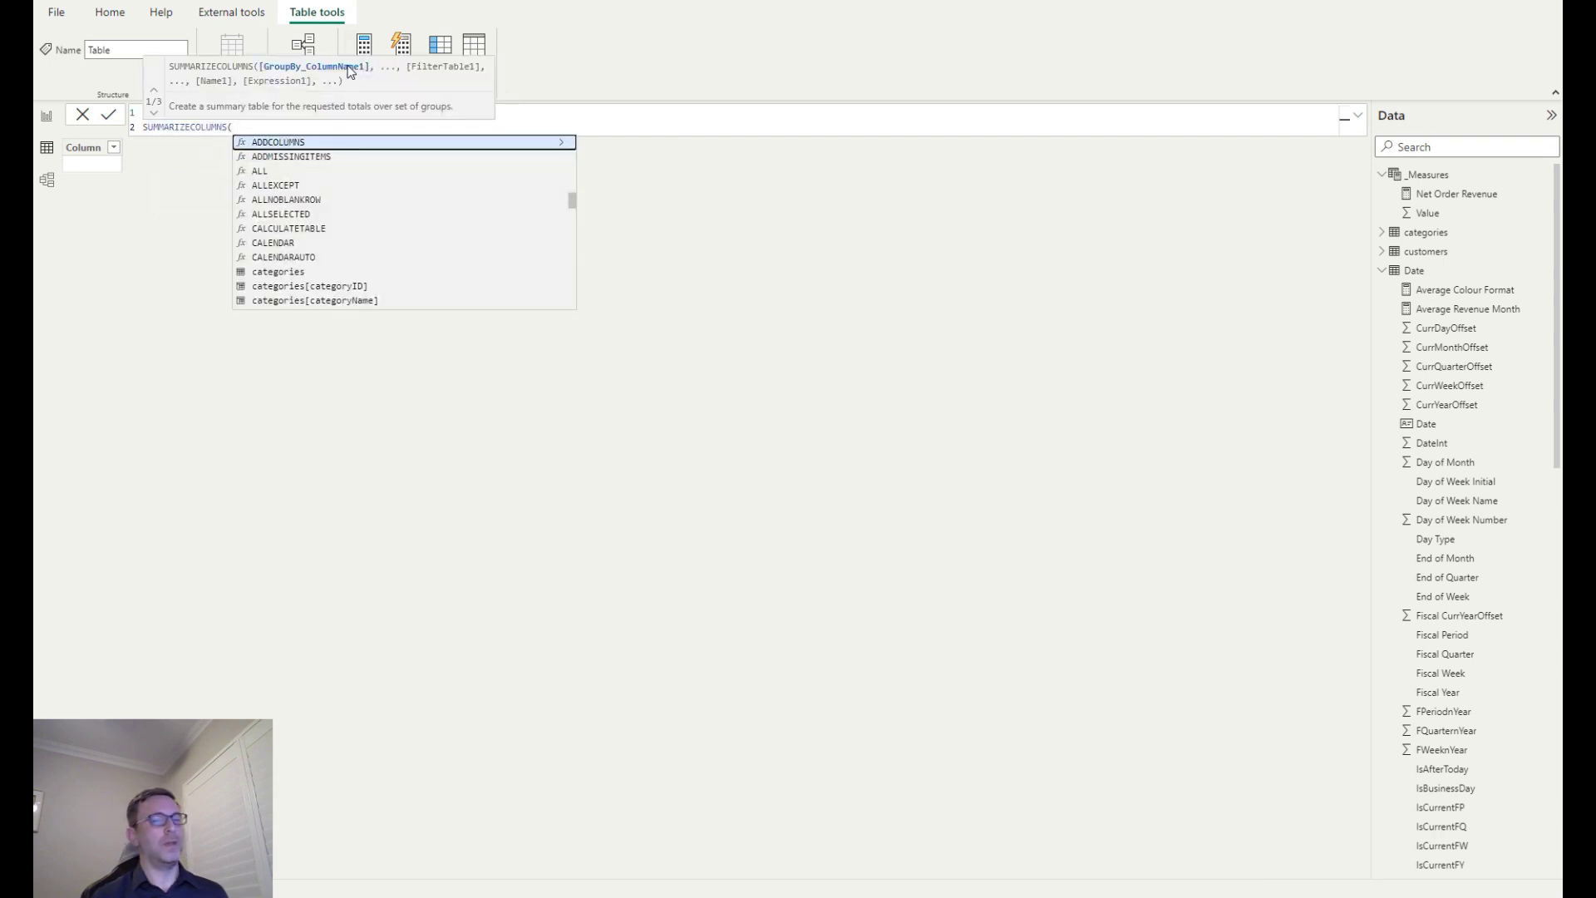
pyautogui.hotkey('shift', 'Return')
pyautogui.write('End')
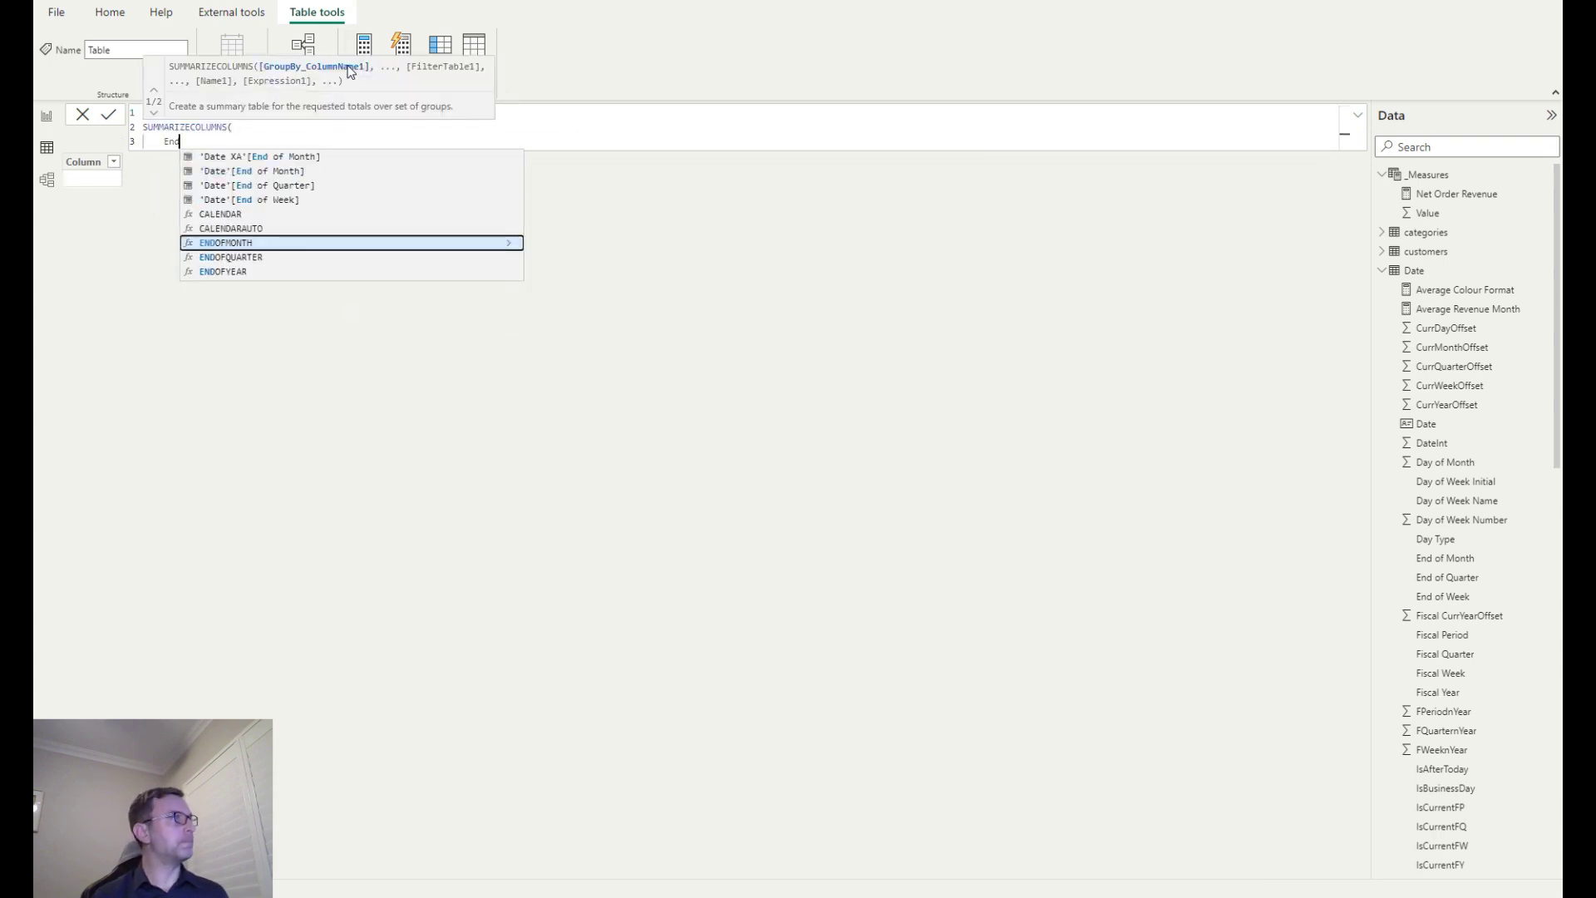
pyautogui.press('Up')
pyautogui.press('Up')
pyautogui.press('Up')
pyautogui.press('Up')
pyautogui.press('Up')
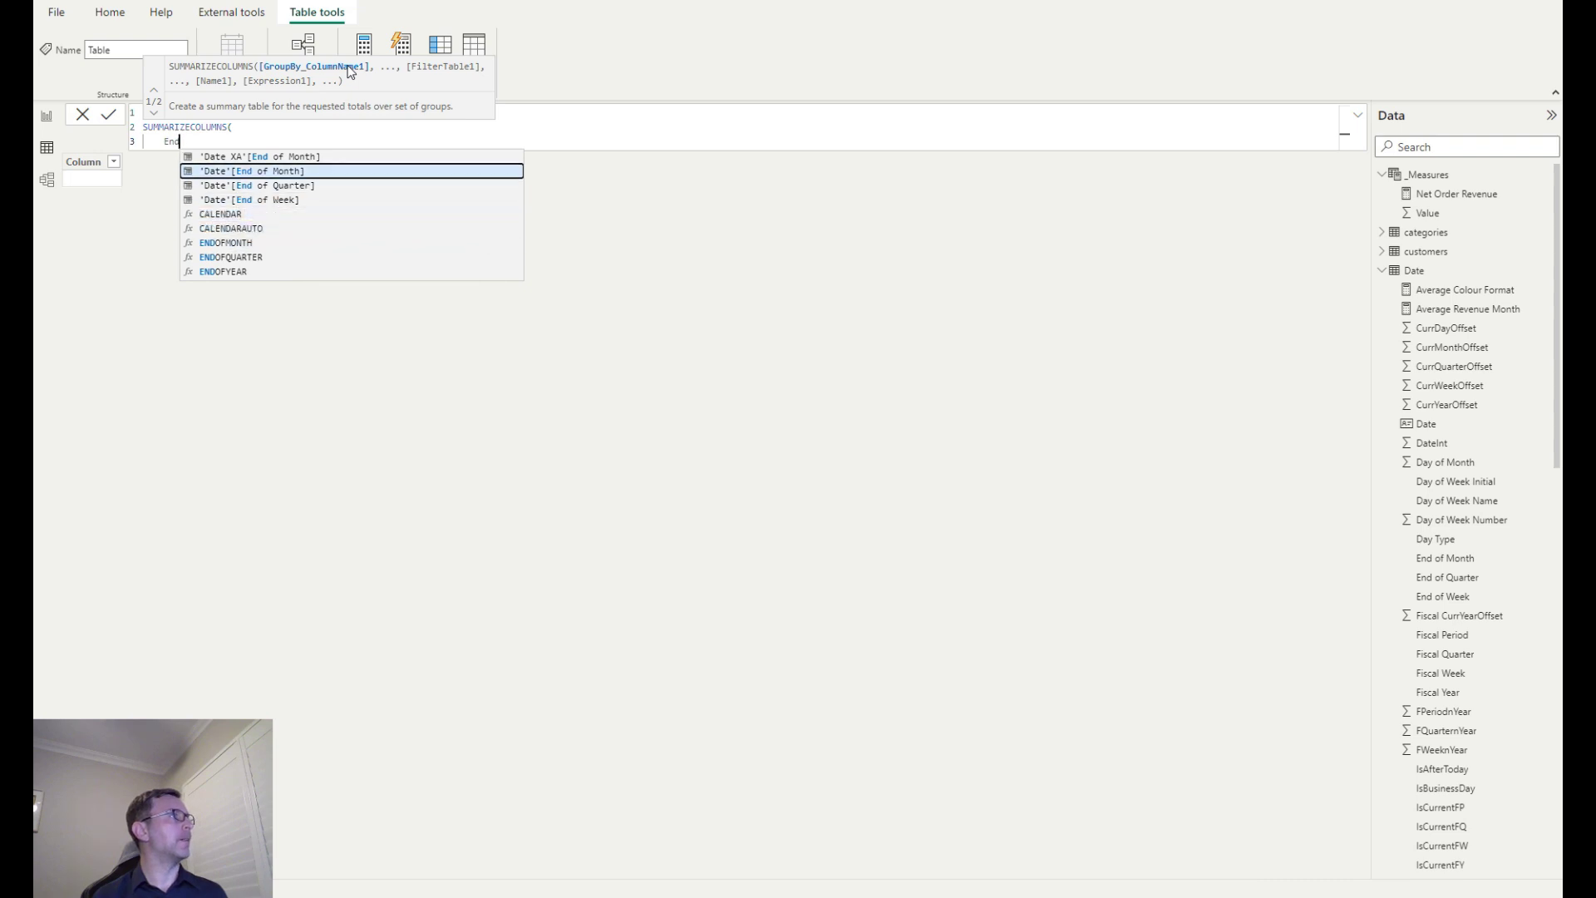
pyautogui.press('Tab')
pyautogui.write(',')
pyautogui.hotkey('shift', 'Return')
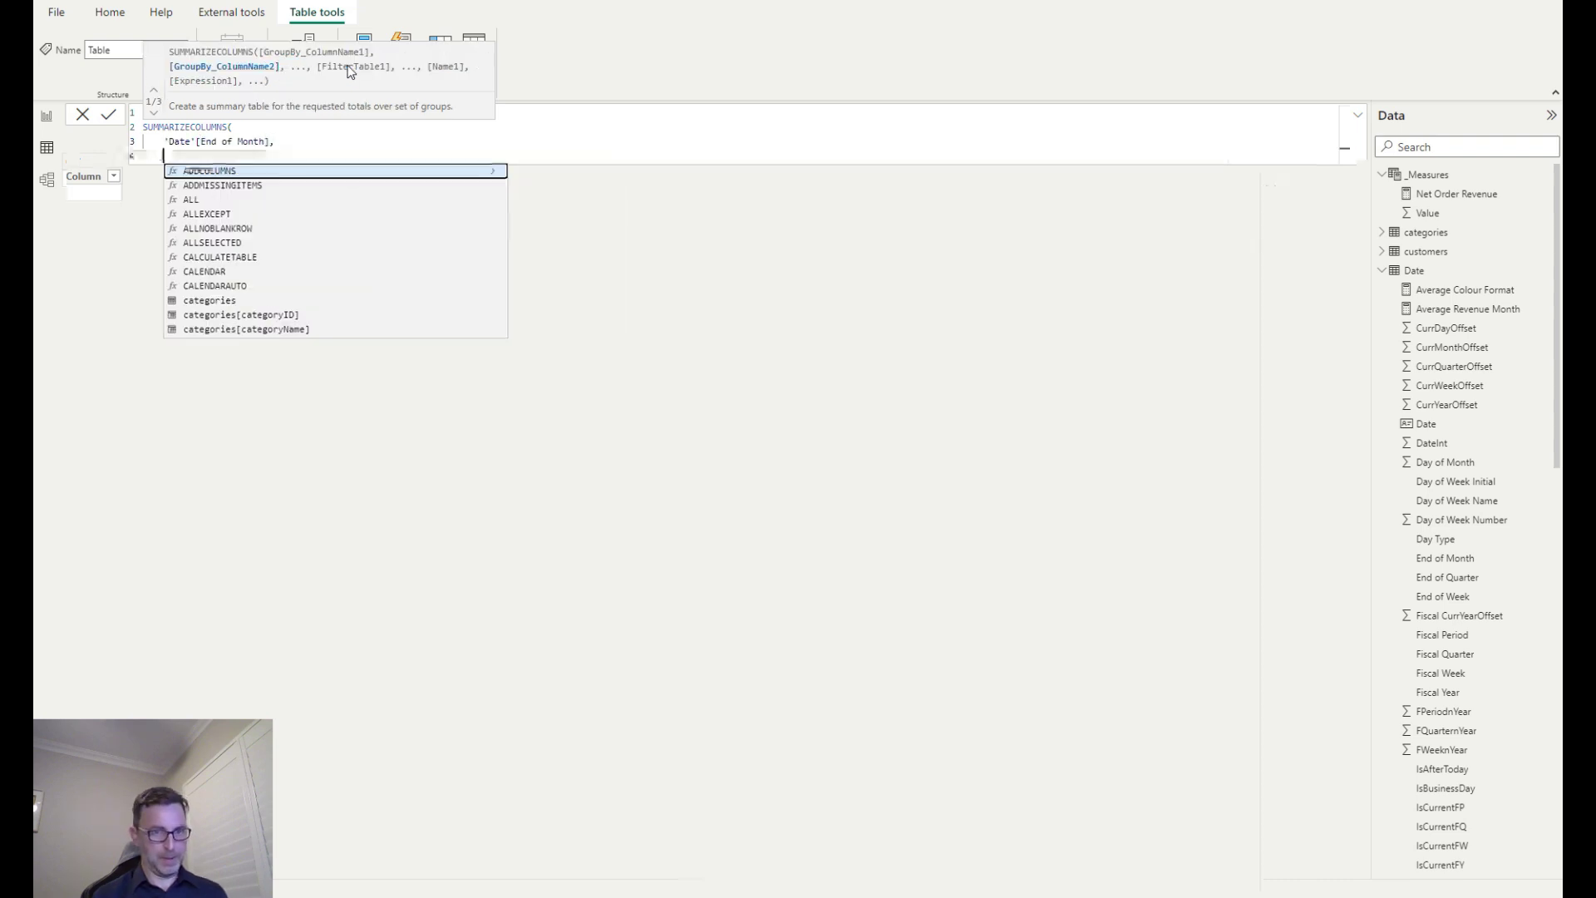
pyautogui.write("'Date'")
pyautogui.press('BackSpace')
pyautogui.press('BackSpace')
pyautogui.press('BackSpace')
pyautogui.press('BackSpace')
pyautogui.press('BackSpace')
pyautogui.press('BackSpace')
# Add a "Revenue" column based on [Net Order Revenue] to the SUMMARIZECOLUMNS formula, close it and commit the table
pyautogui.write('"Revenue')
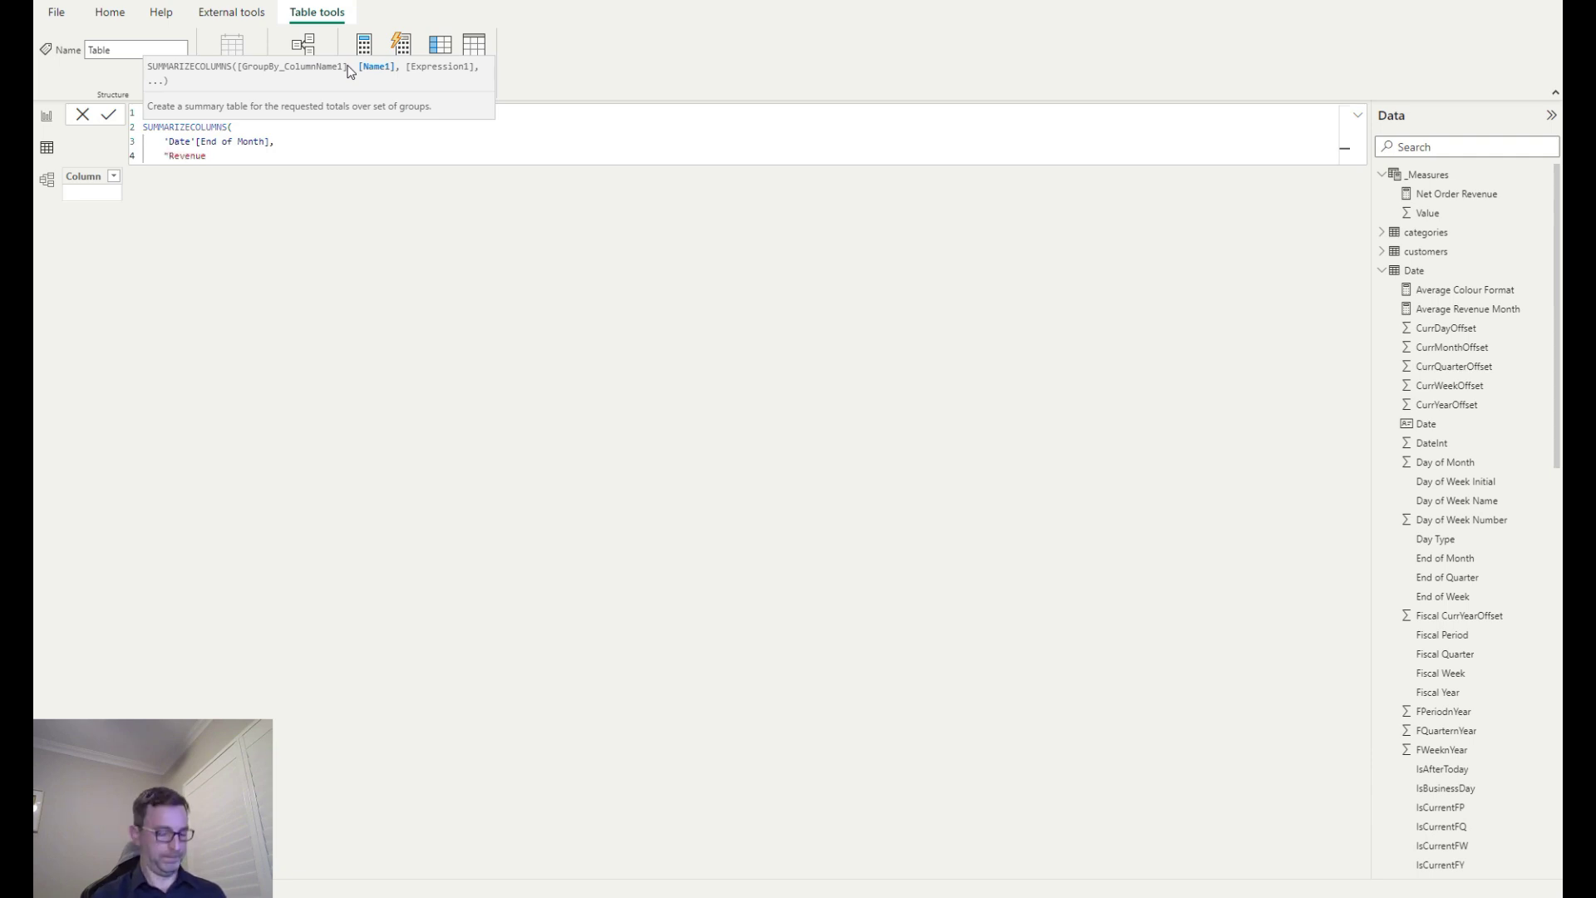
pyautogui.write('", [Net')
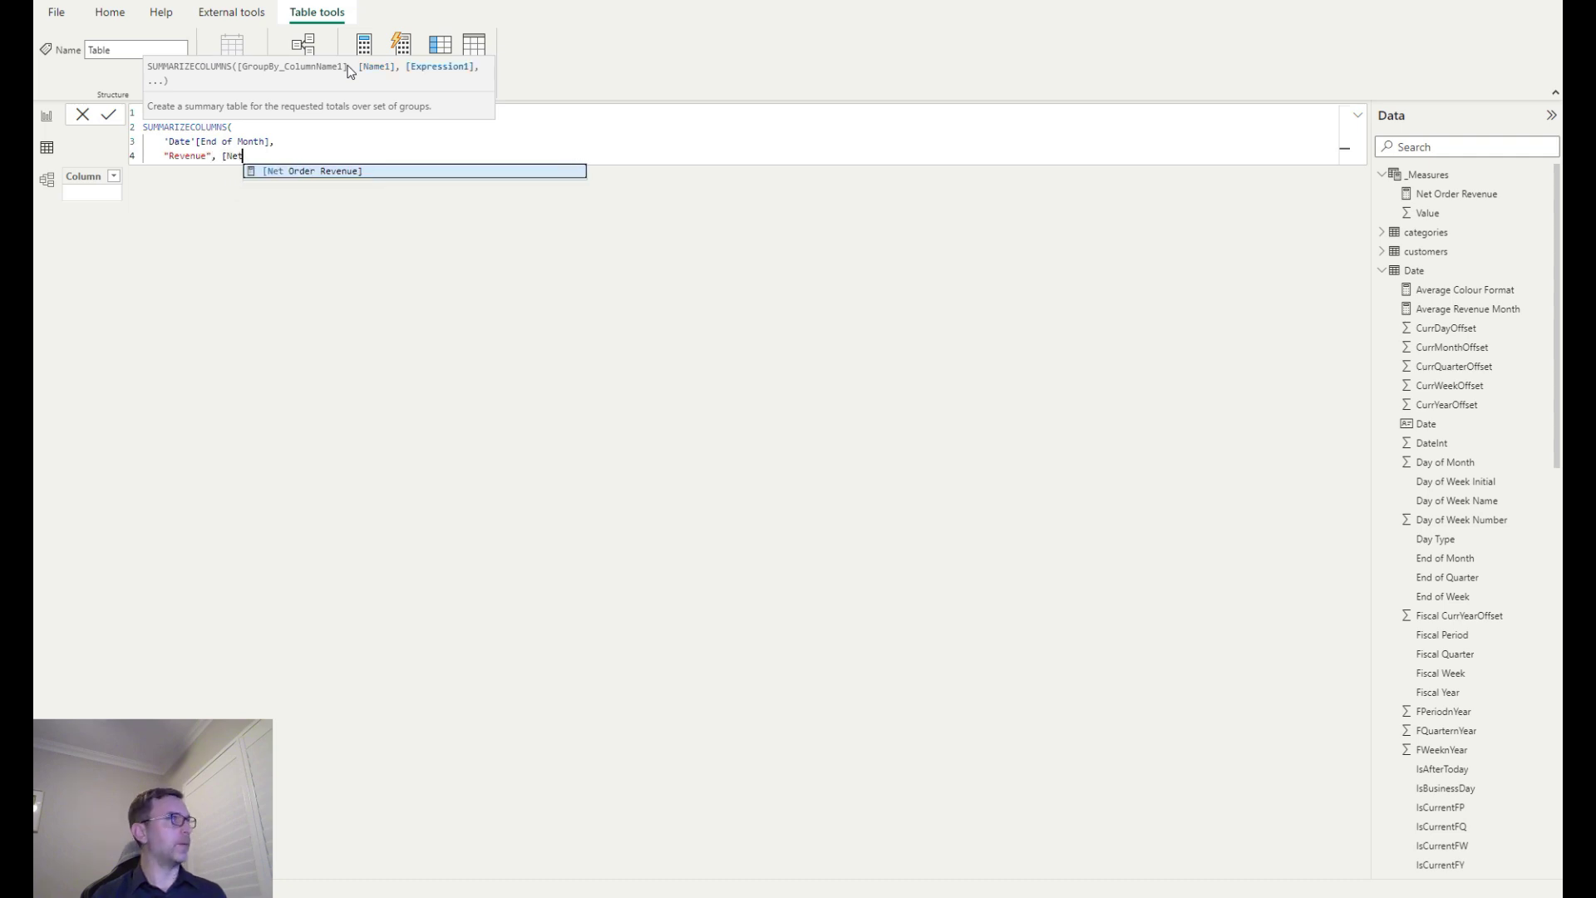
pyautogui.press('Tab')
pyautogui.press('Return')
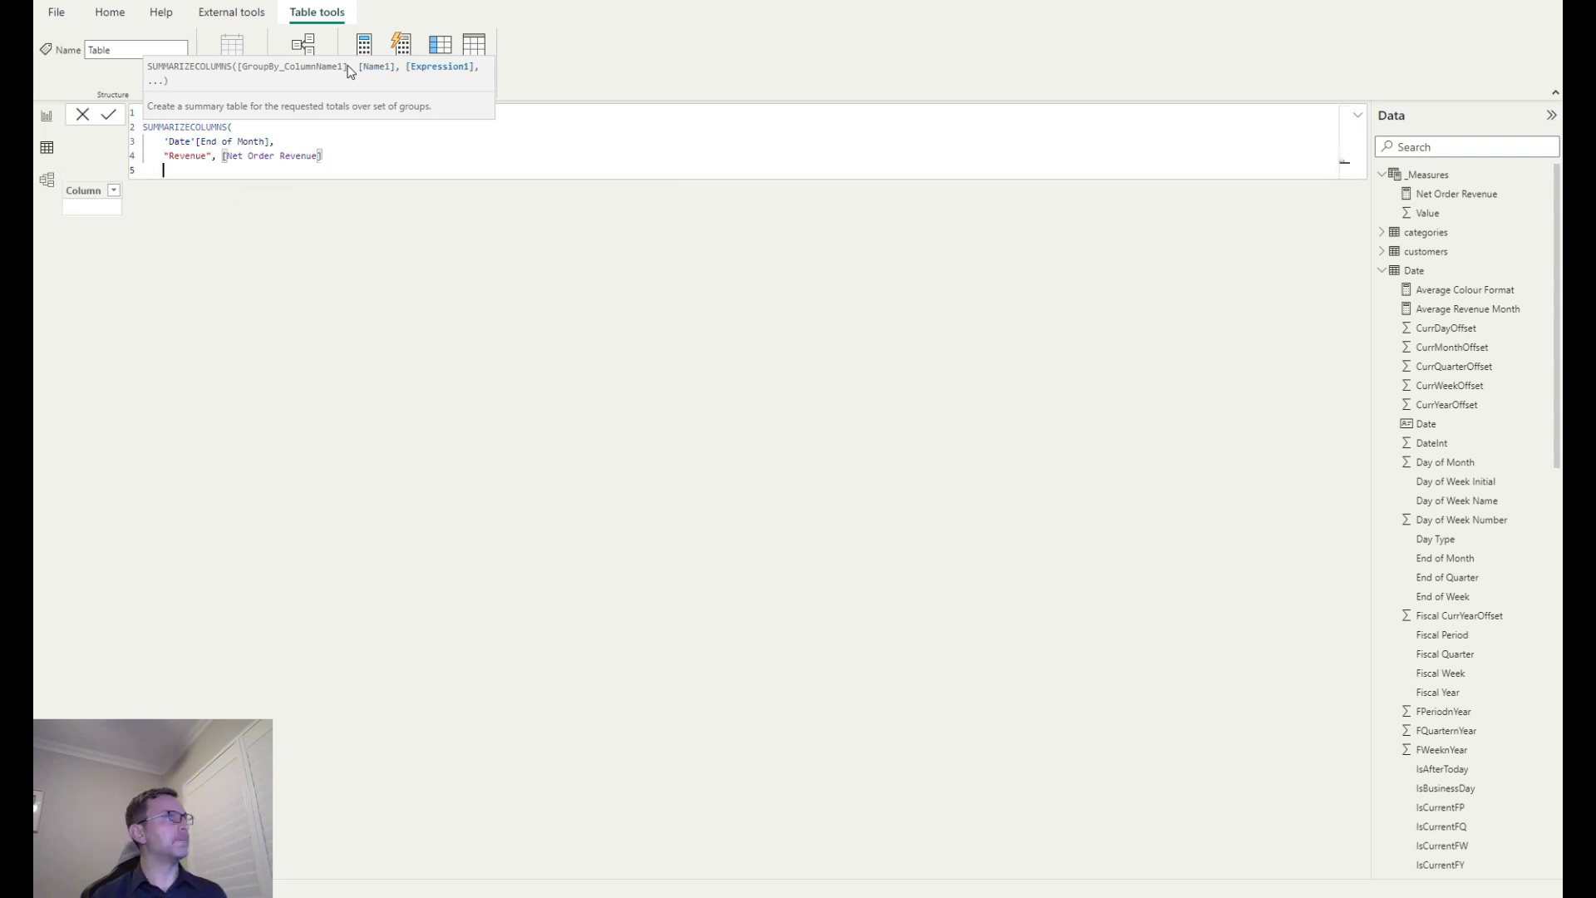
pyautogui.write(')')
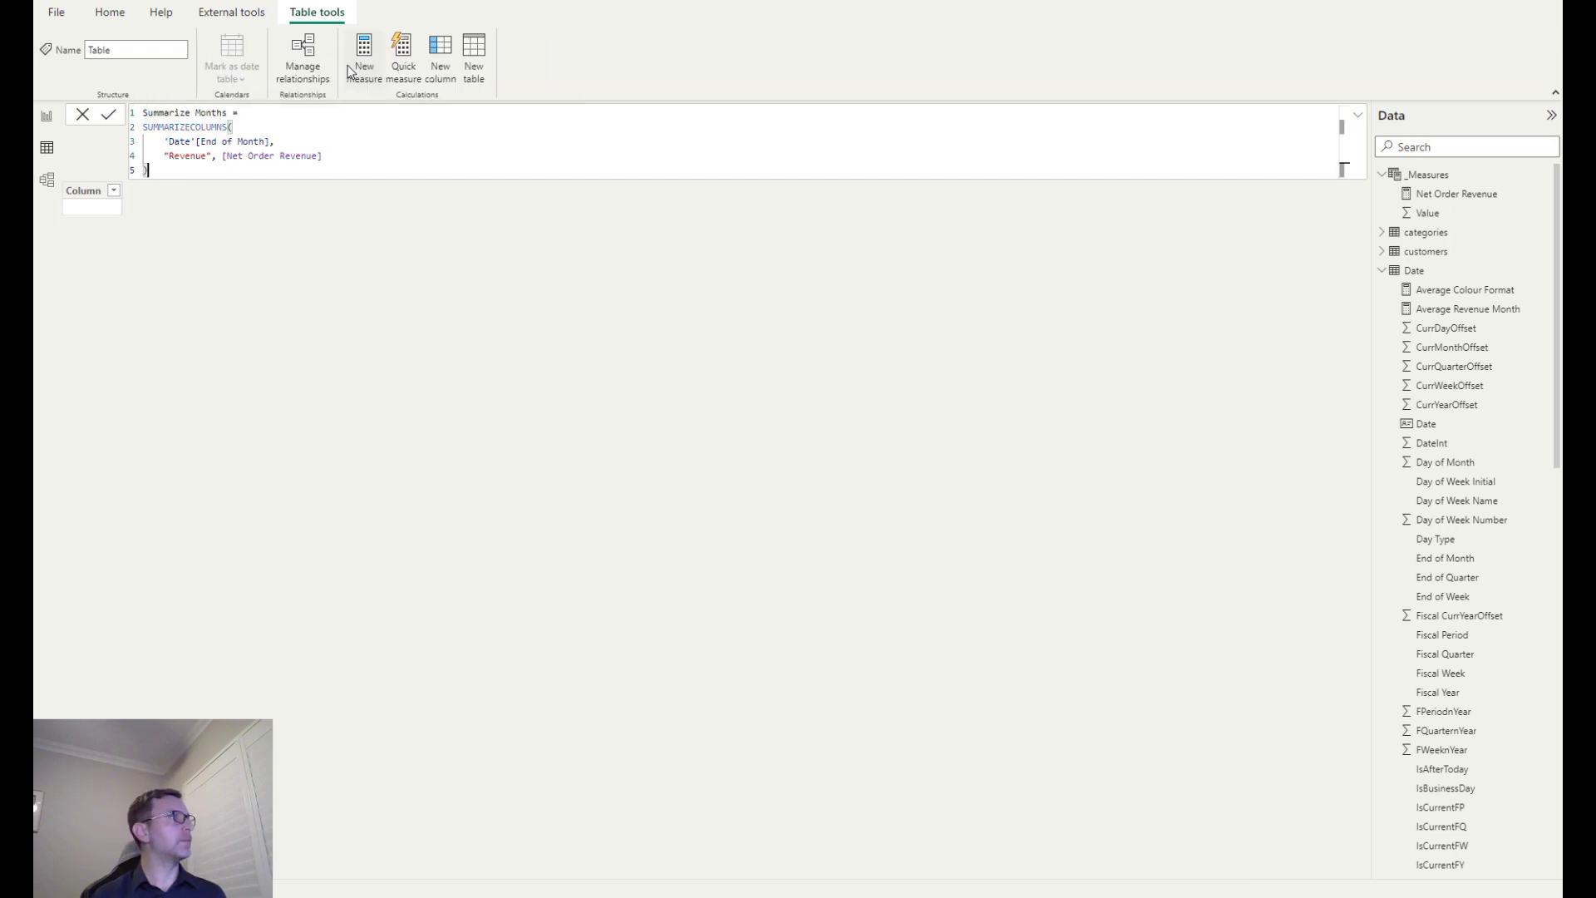
pyautogui.press('Return')
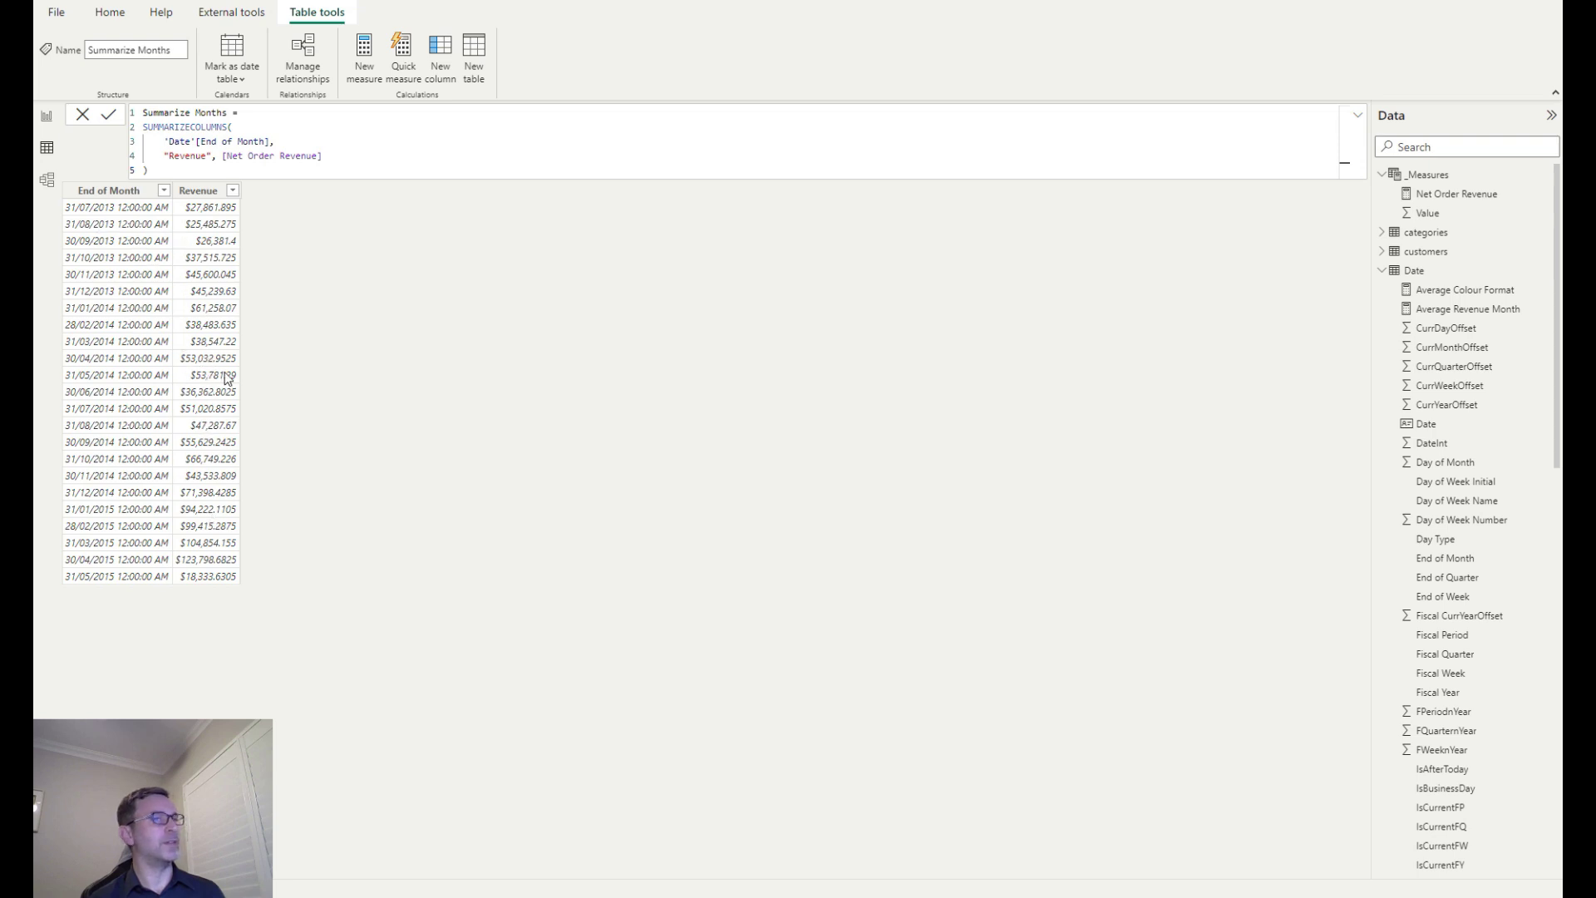
# In the report view, edit the No. of Months GTA measure and define the variable AvgRev as [Average Revenue Month]
pyautogui.click(46, 116)
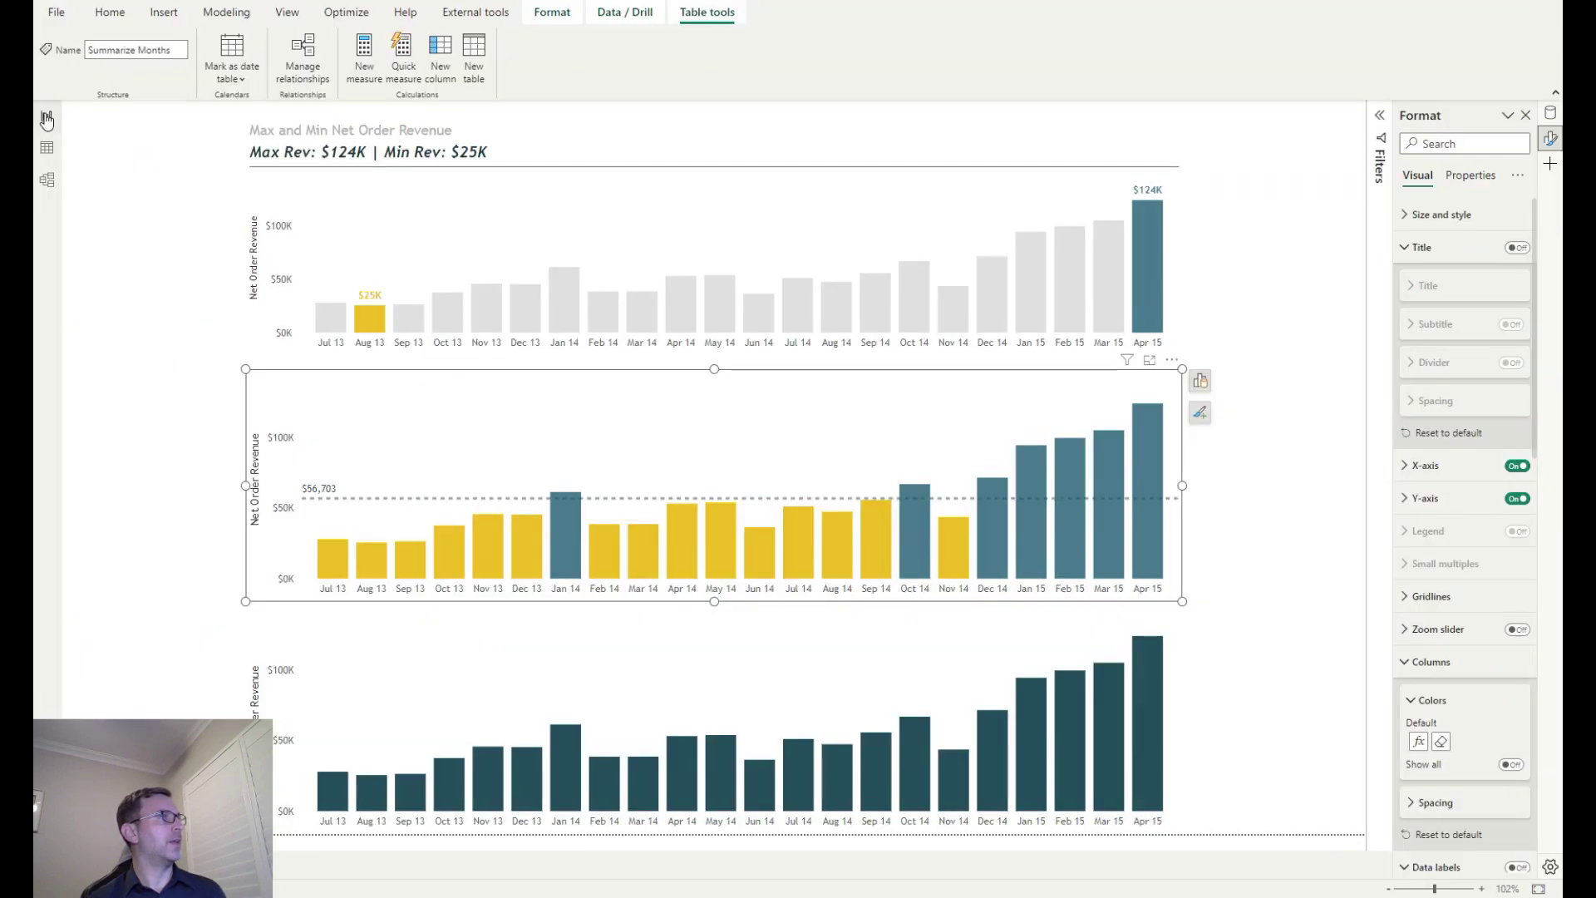
pyautogui.click(1551, 114)
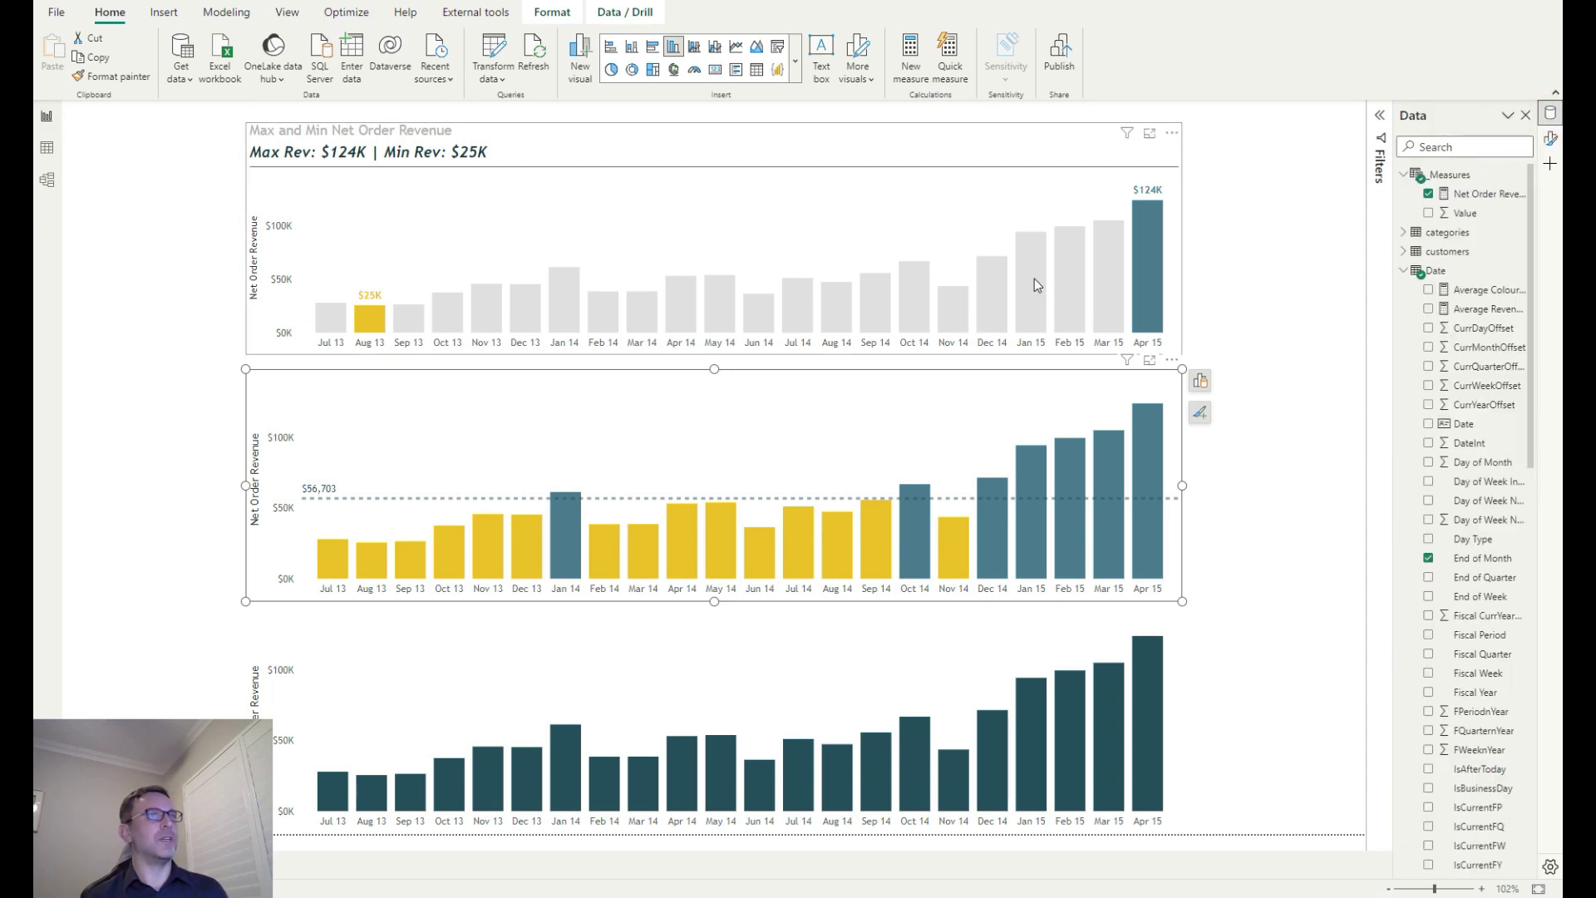
pyautogui.scroll(-8, 1472, 499)
pyautogui.click(1488, 649)
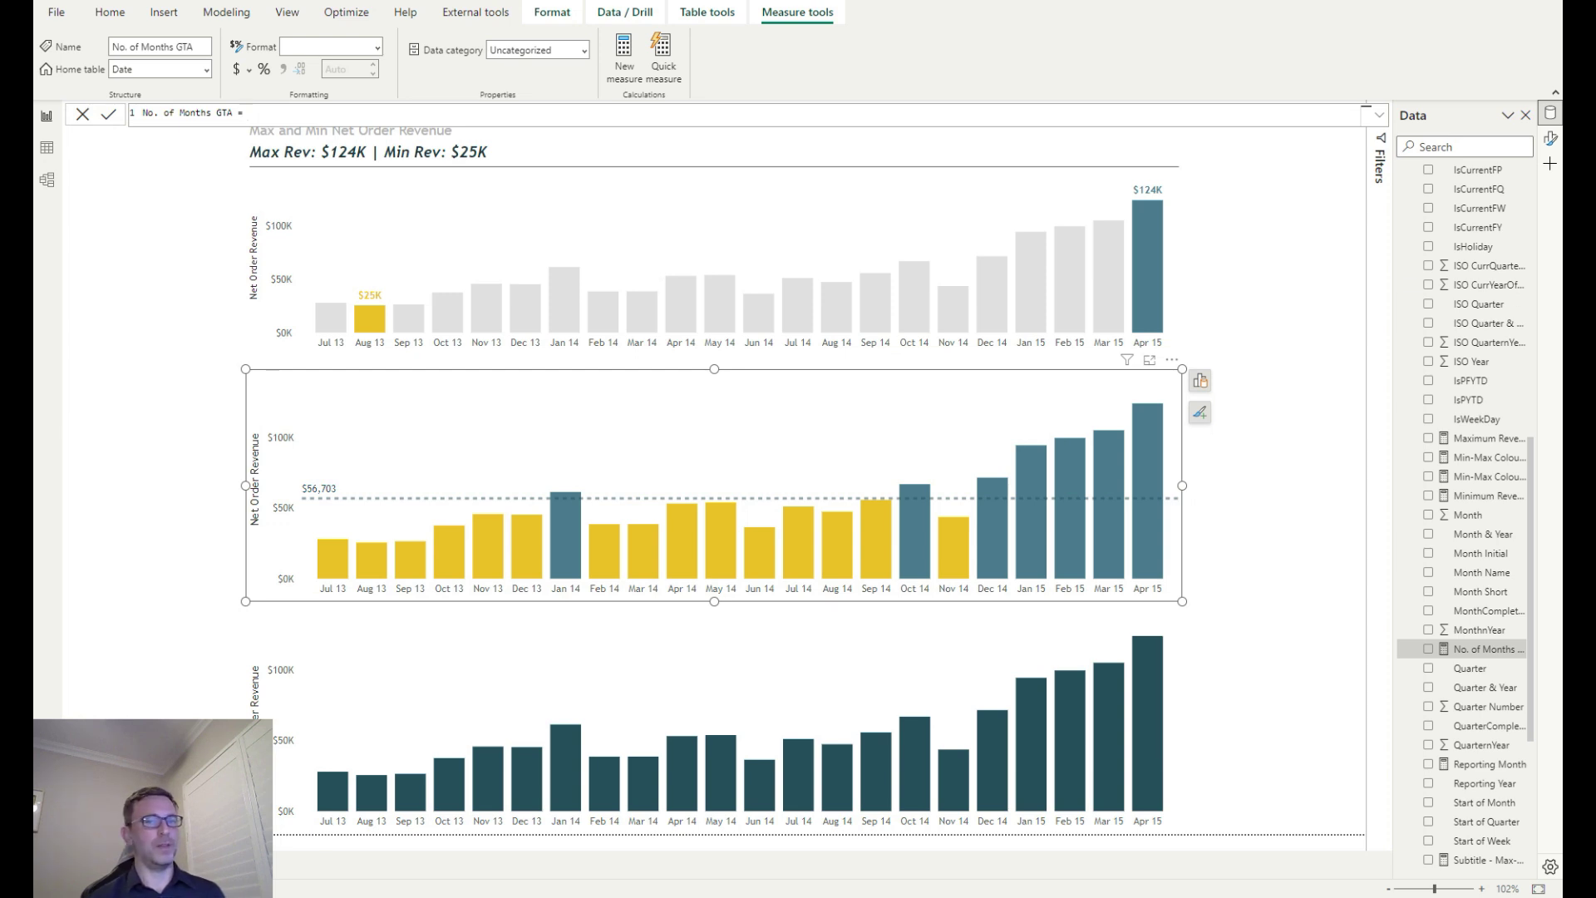
pyautogui.hotkey('shift', 'Return')
pyautogui.write('VAR AvgRevc')
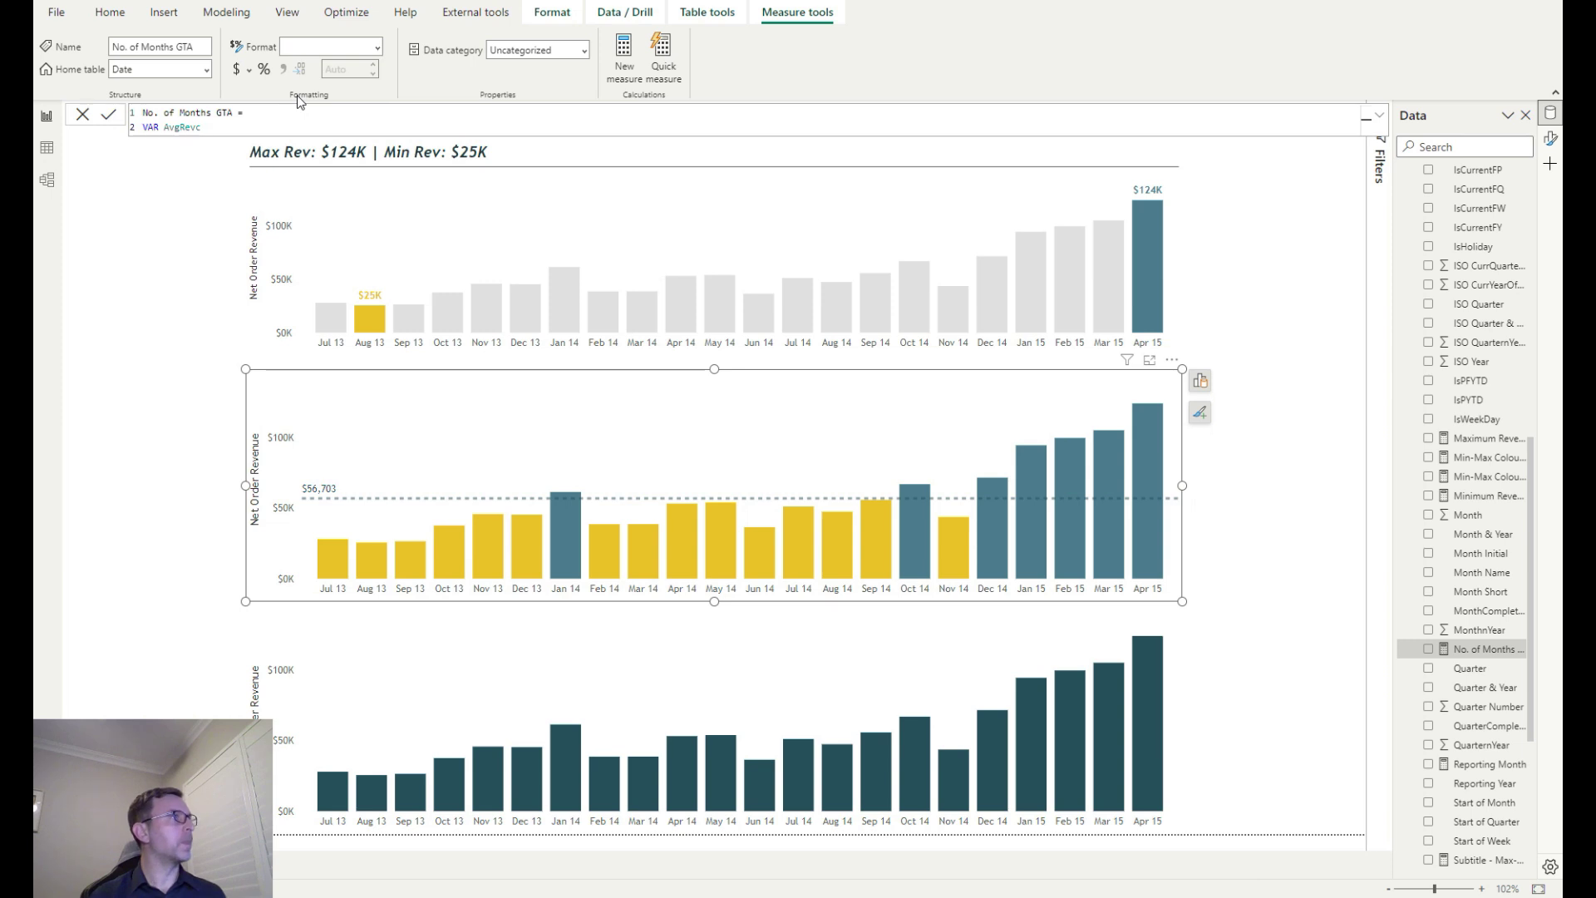
pyautogui.write(' = ')
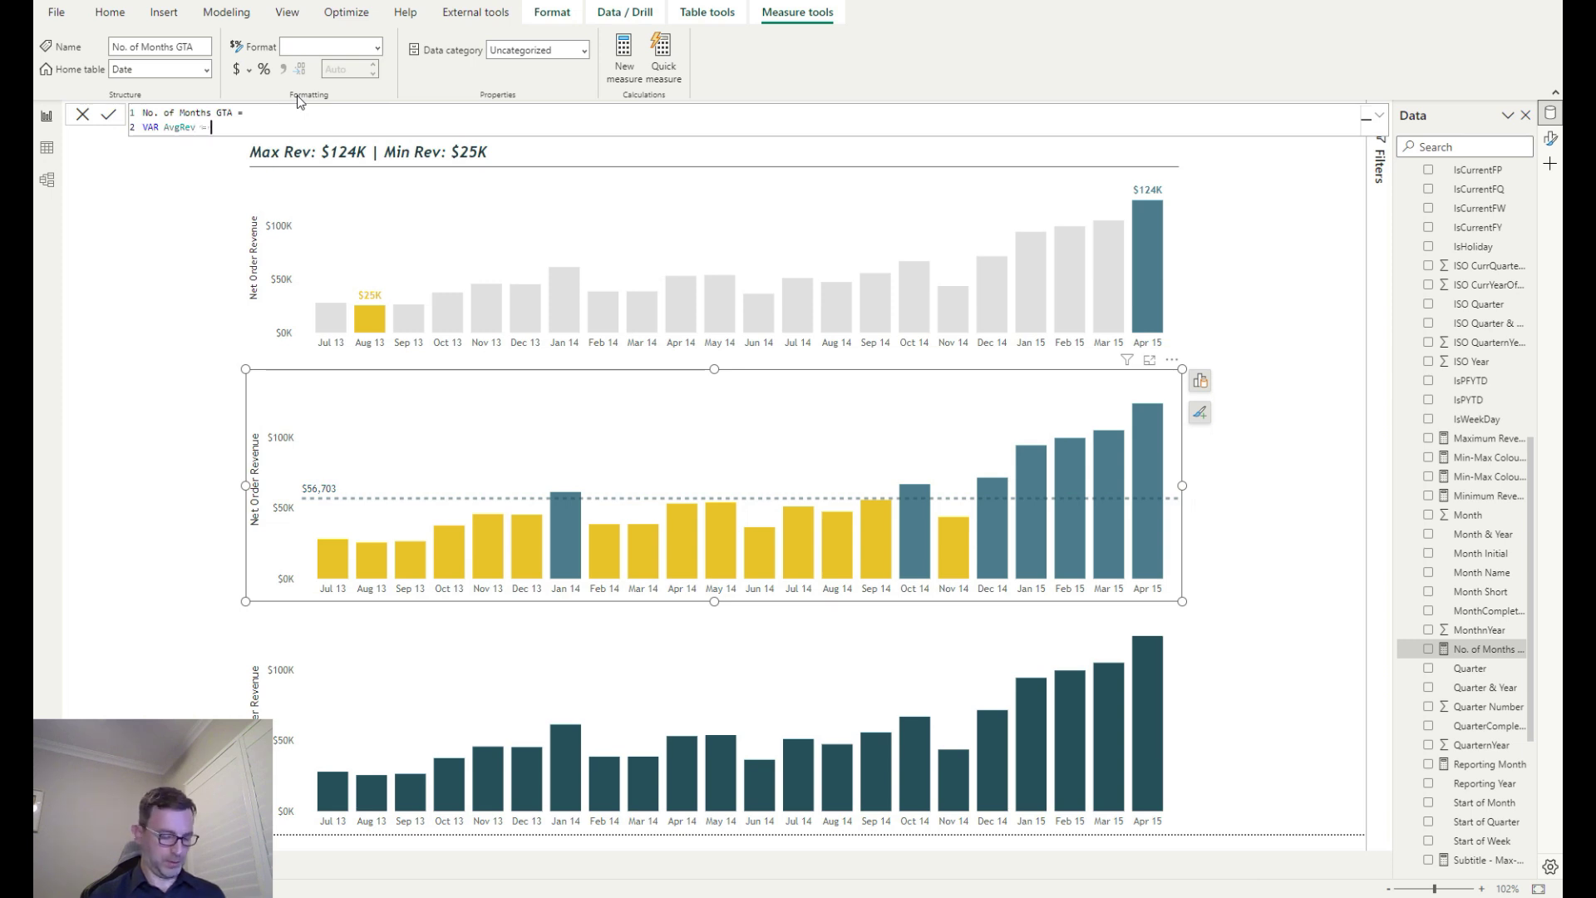
pyautogui.write('[')
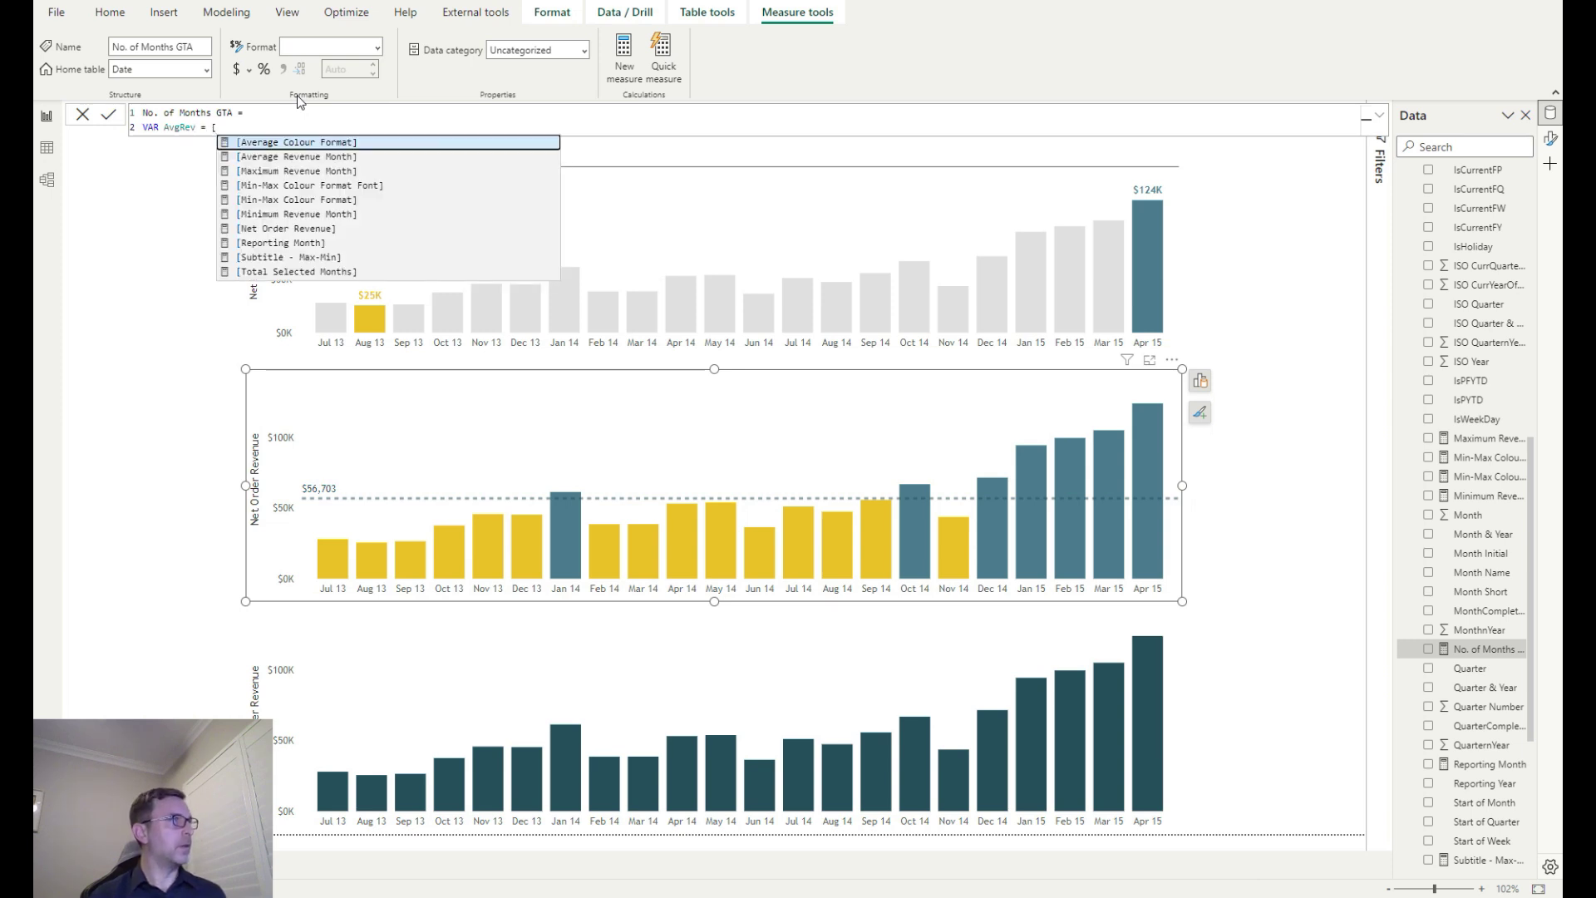
pyautogui.press('Down')
pyautogui.press('Tab')
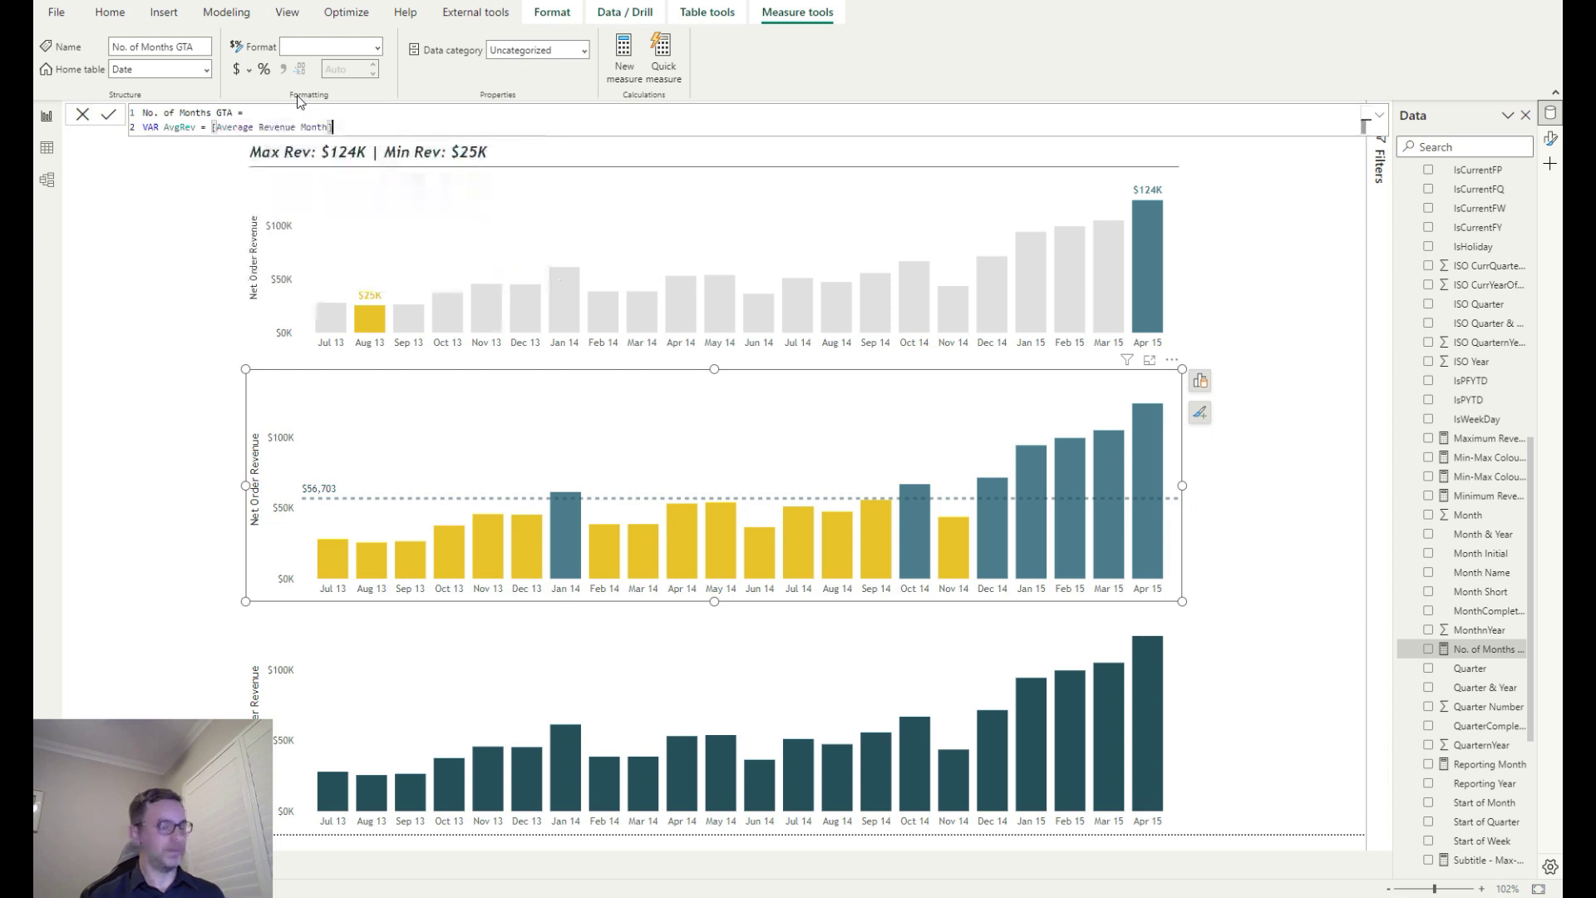
# Add a Return section to the No. of Months GTA measure that begins with the COUNTAX function
pyautogui.hotkey('shift', 'Return')
pyautogui.write('Re')
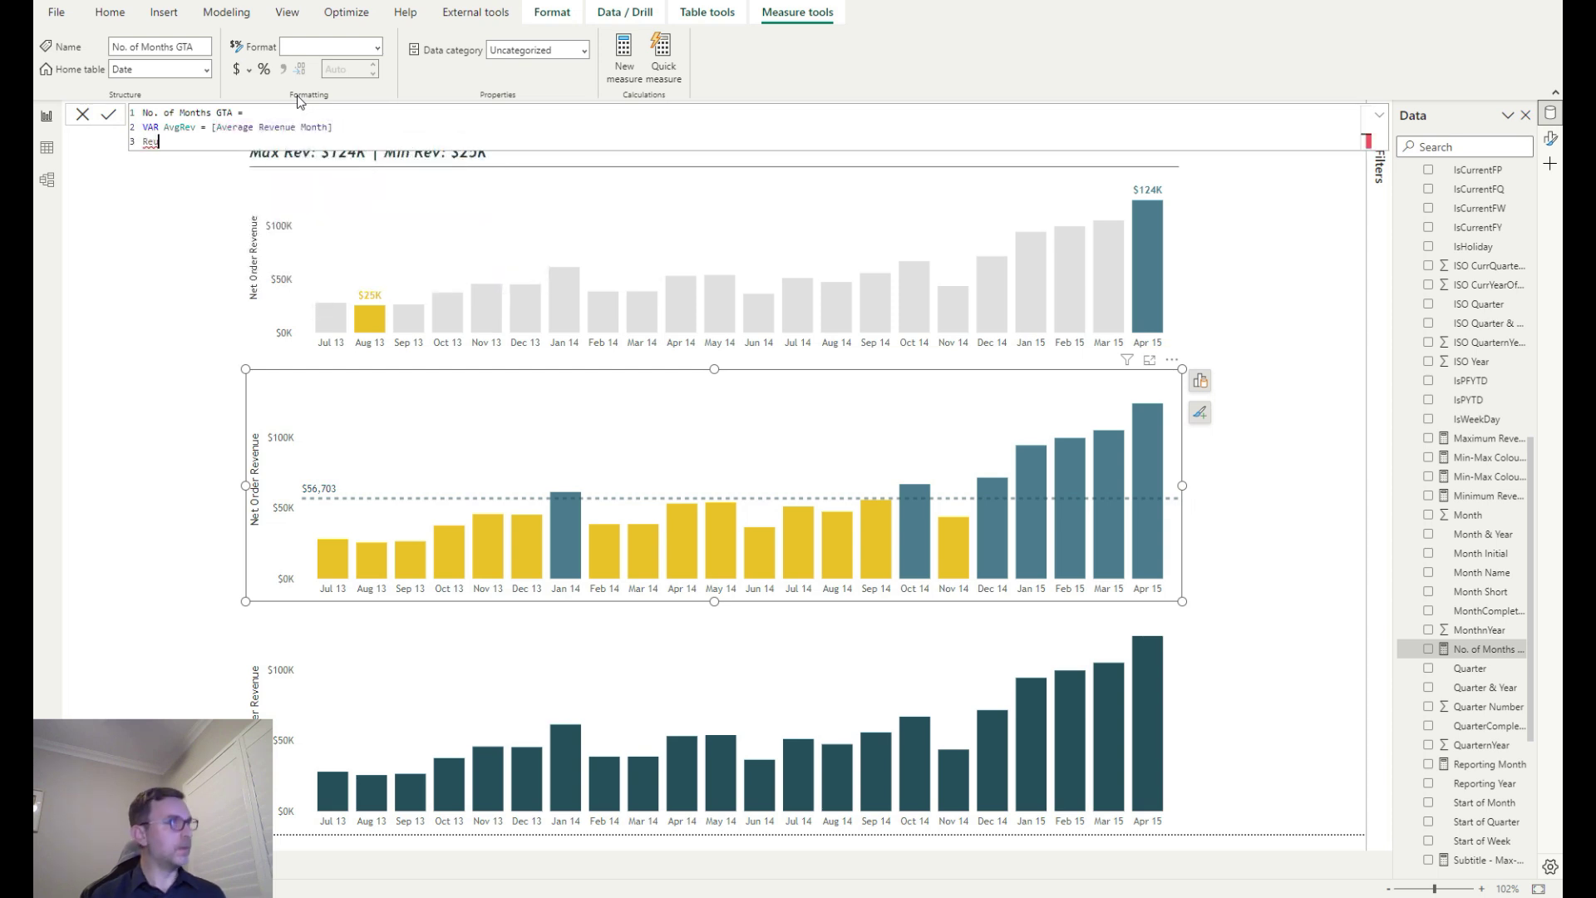
pyautogui.write('turn')
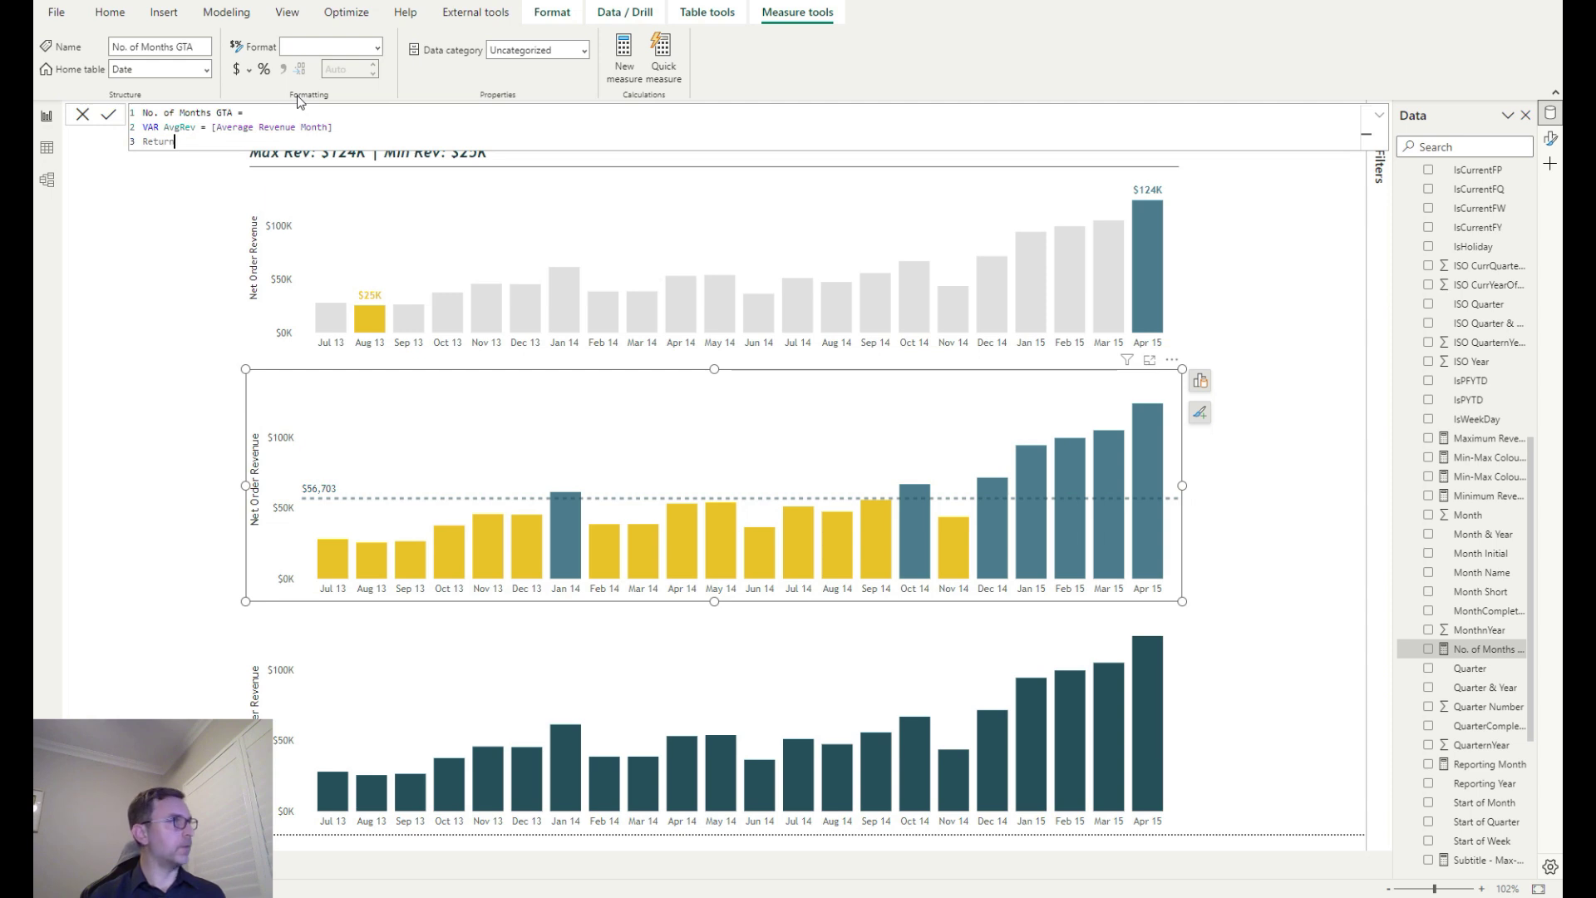
pyautogui.hotkey('shift', 'Return')
pyautogui.write('COUN')
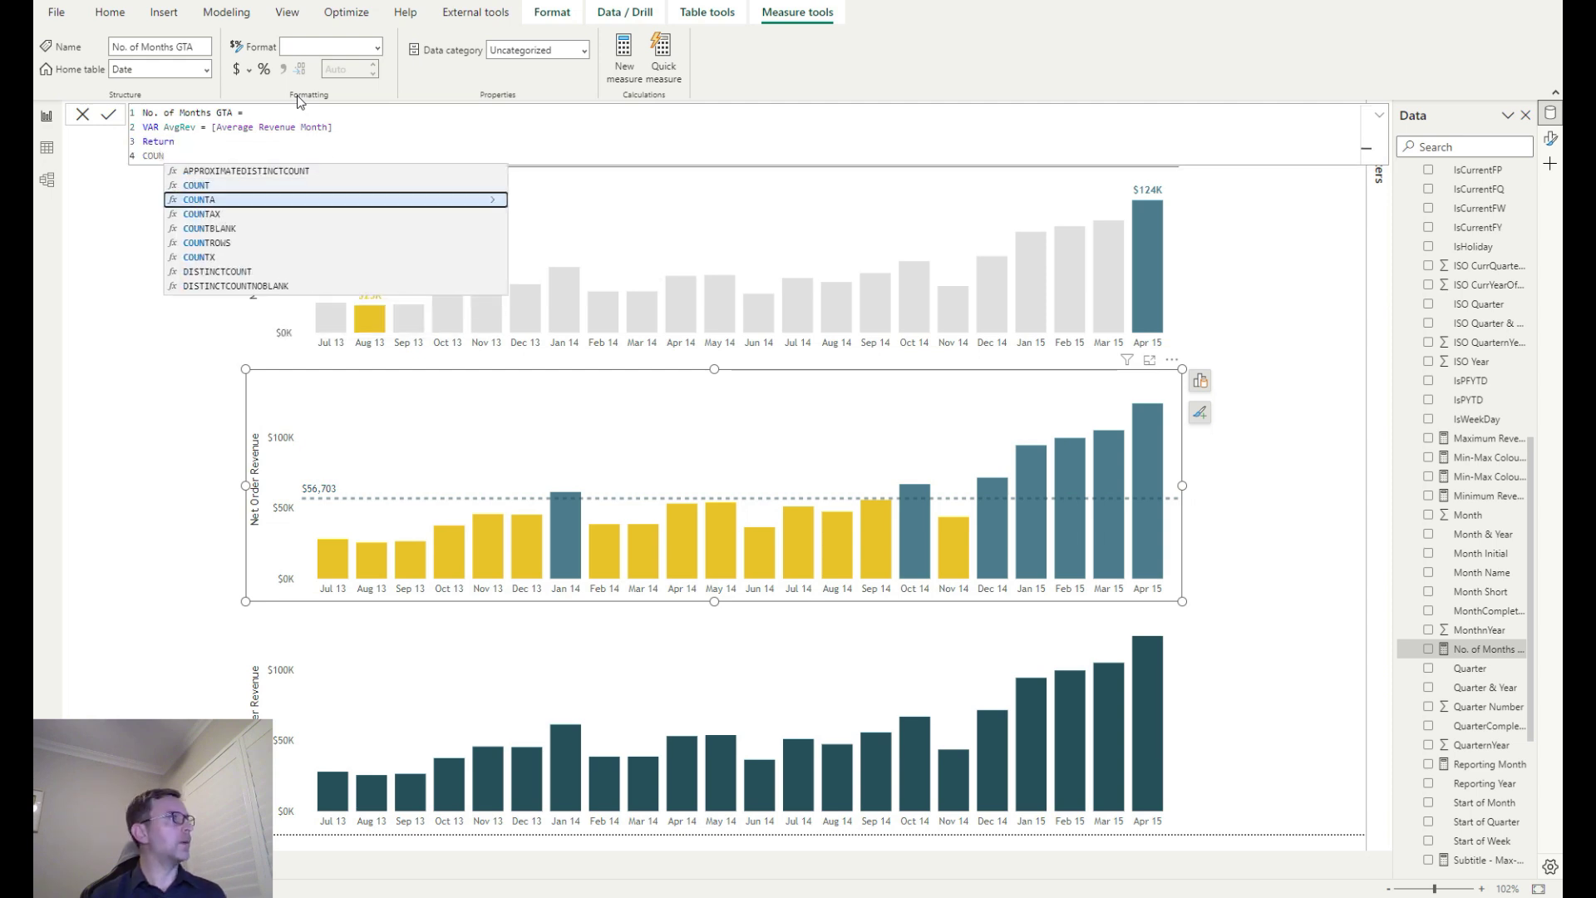
pyautogui.press('Down')
pyautogui.press('Tab')
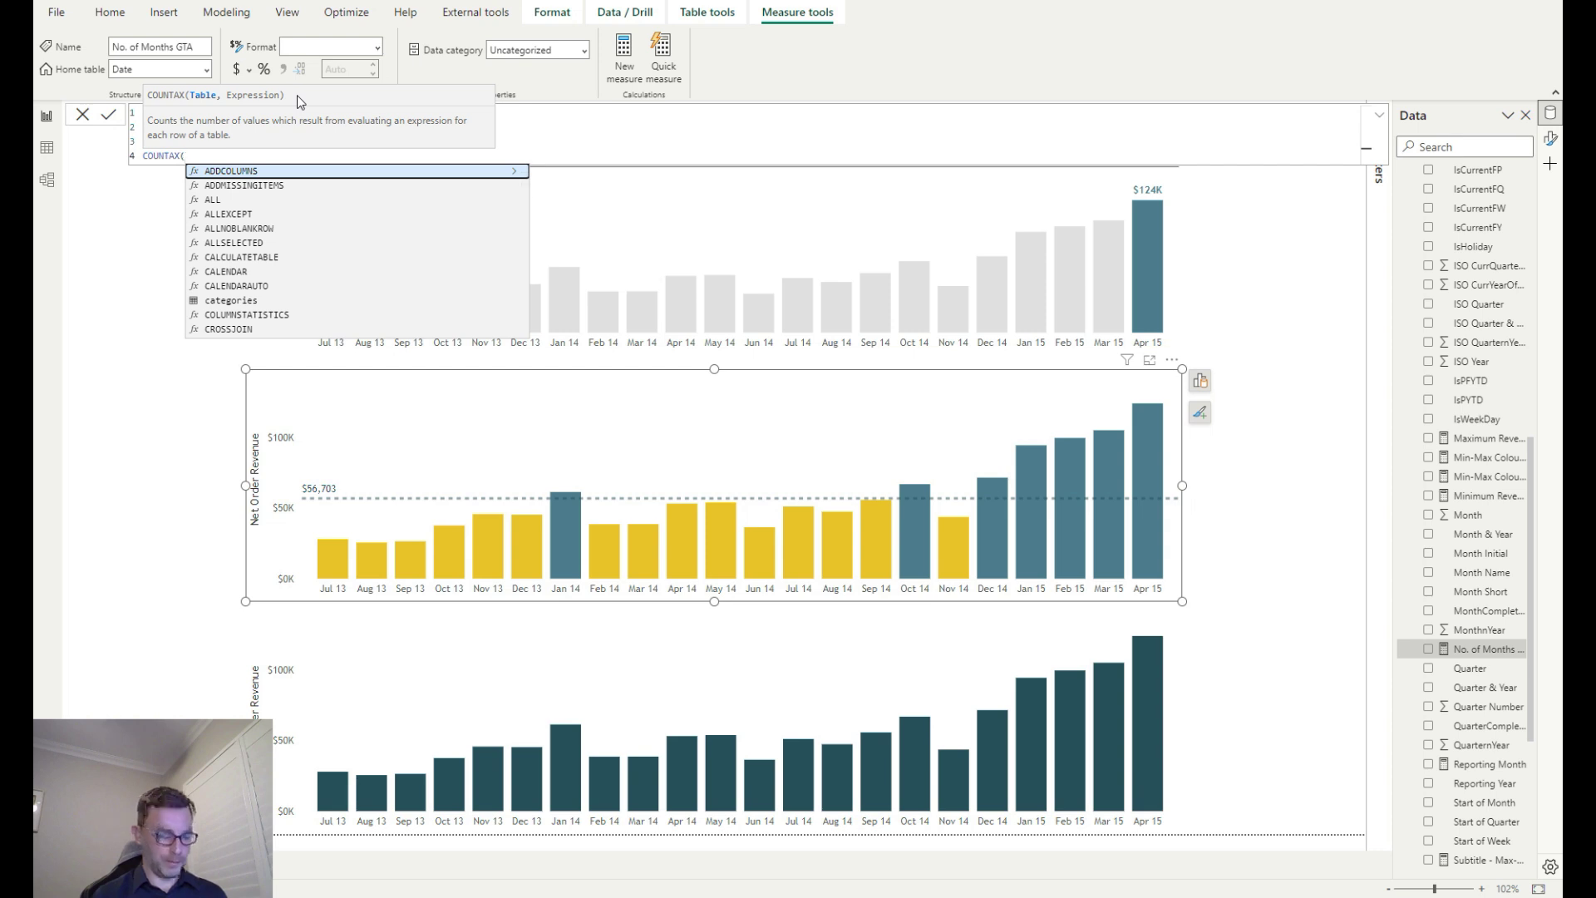
# Inside COUNTAX, add a FILTER on the 'Summarize Months' table for rows where 'Summarize Months'[Revenue] > AvgRev
pyautogui.write('FI')
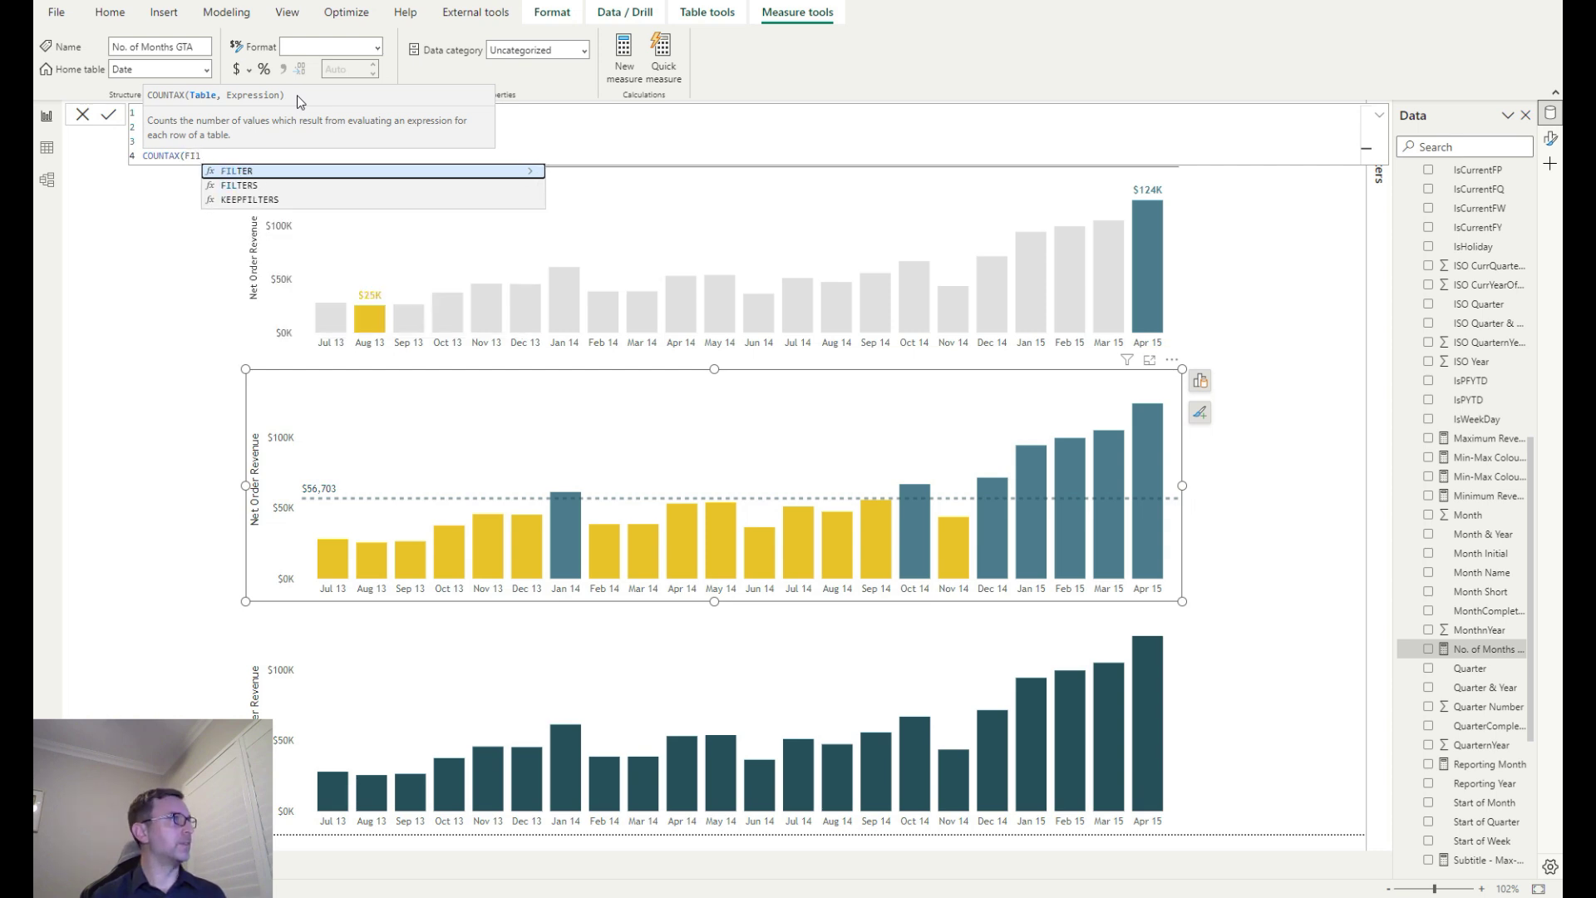
pyautogui.press('Tab')
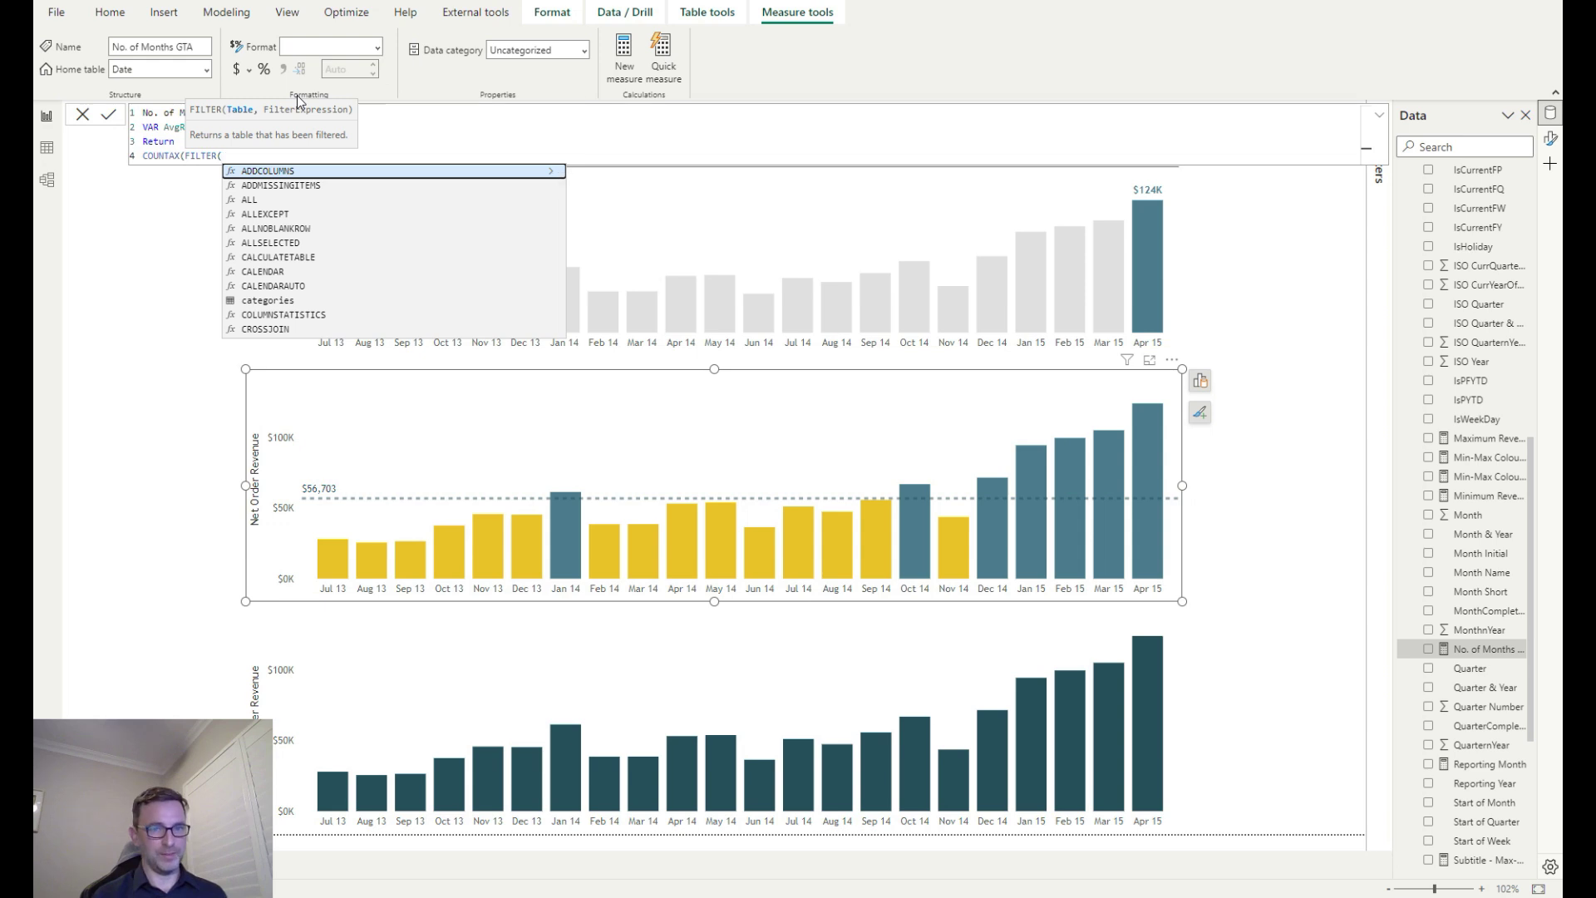
pyautogui.write('Sum')
pyautogui.press('Up')
pyautogui.press('Tab')
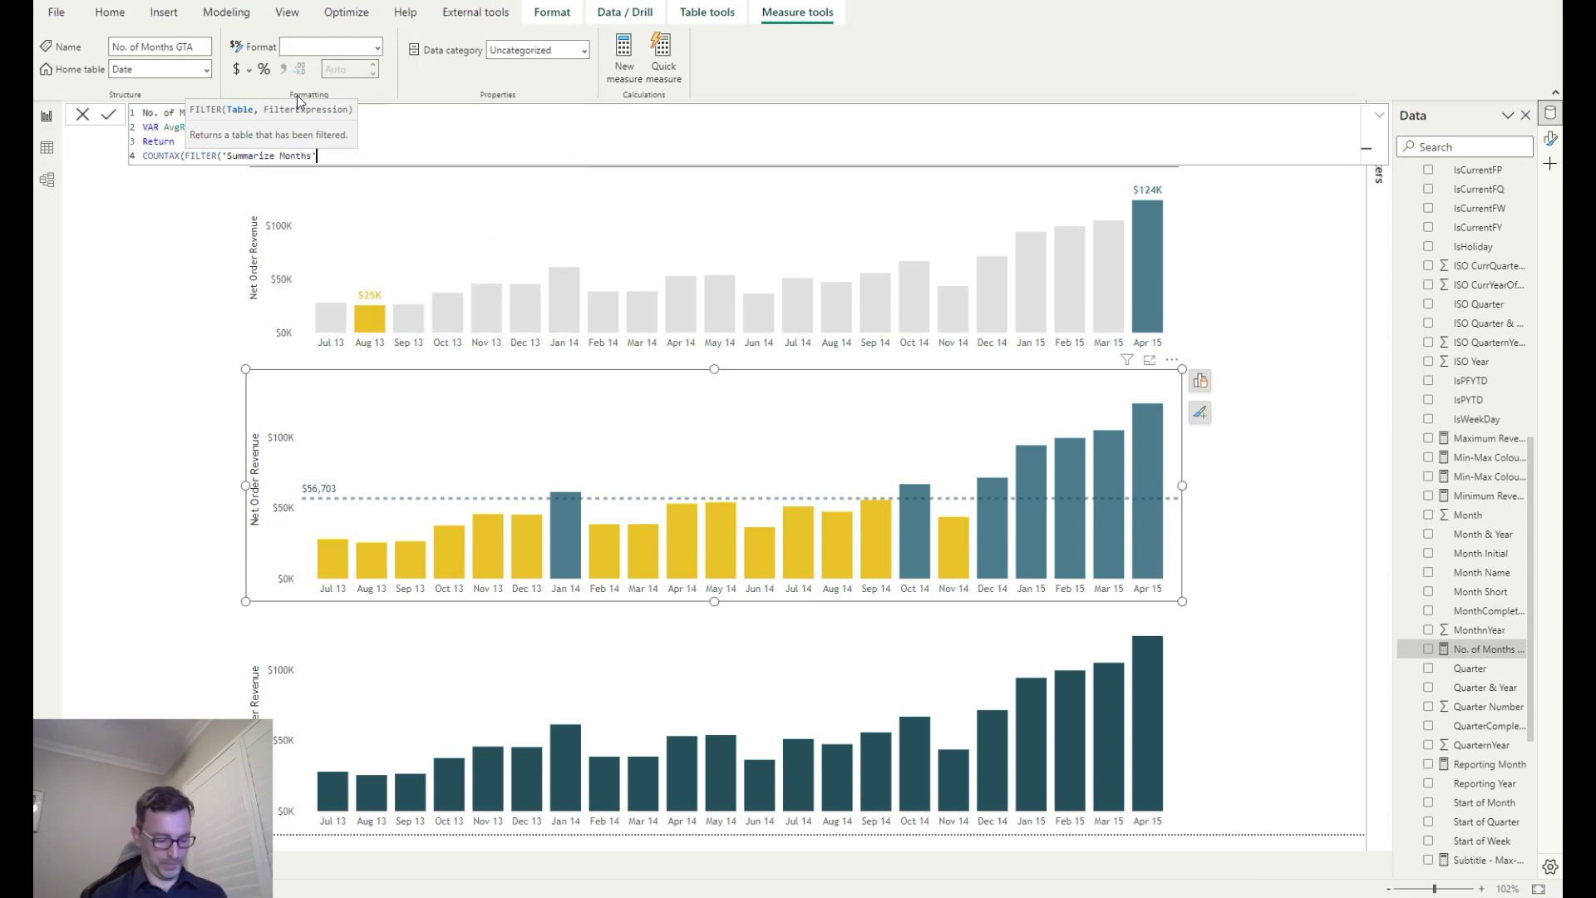
pyautogui.write(', Rev')
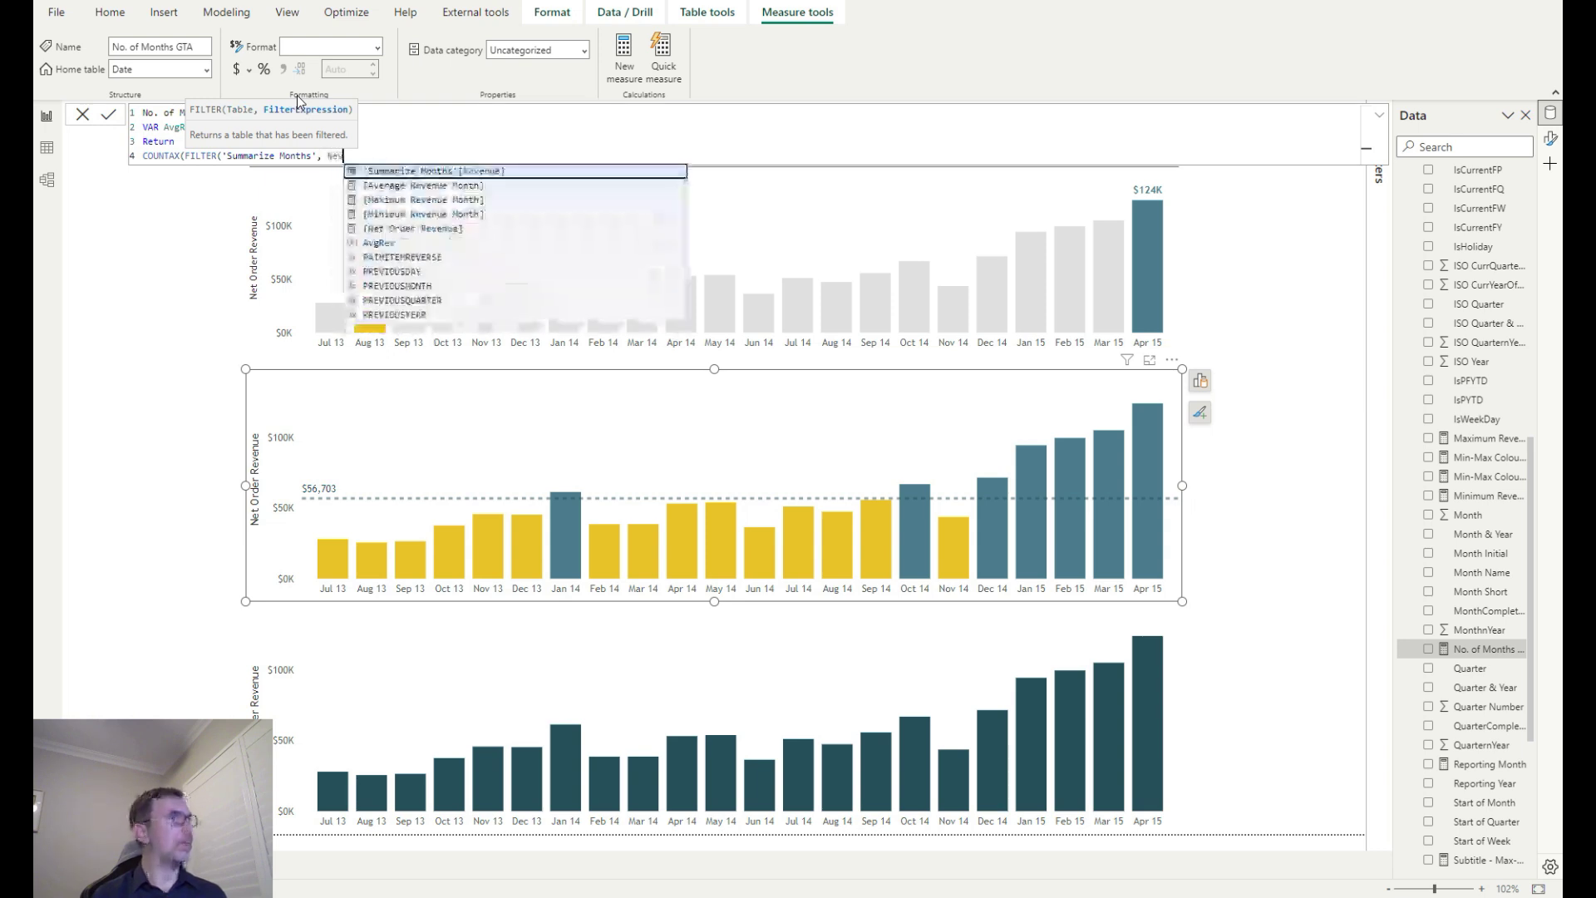
pyautogui.press('Tab')
pyautogui.write('> AvgRe')
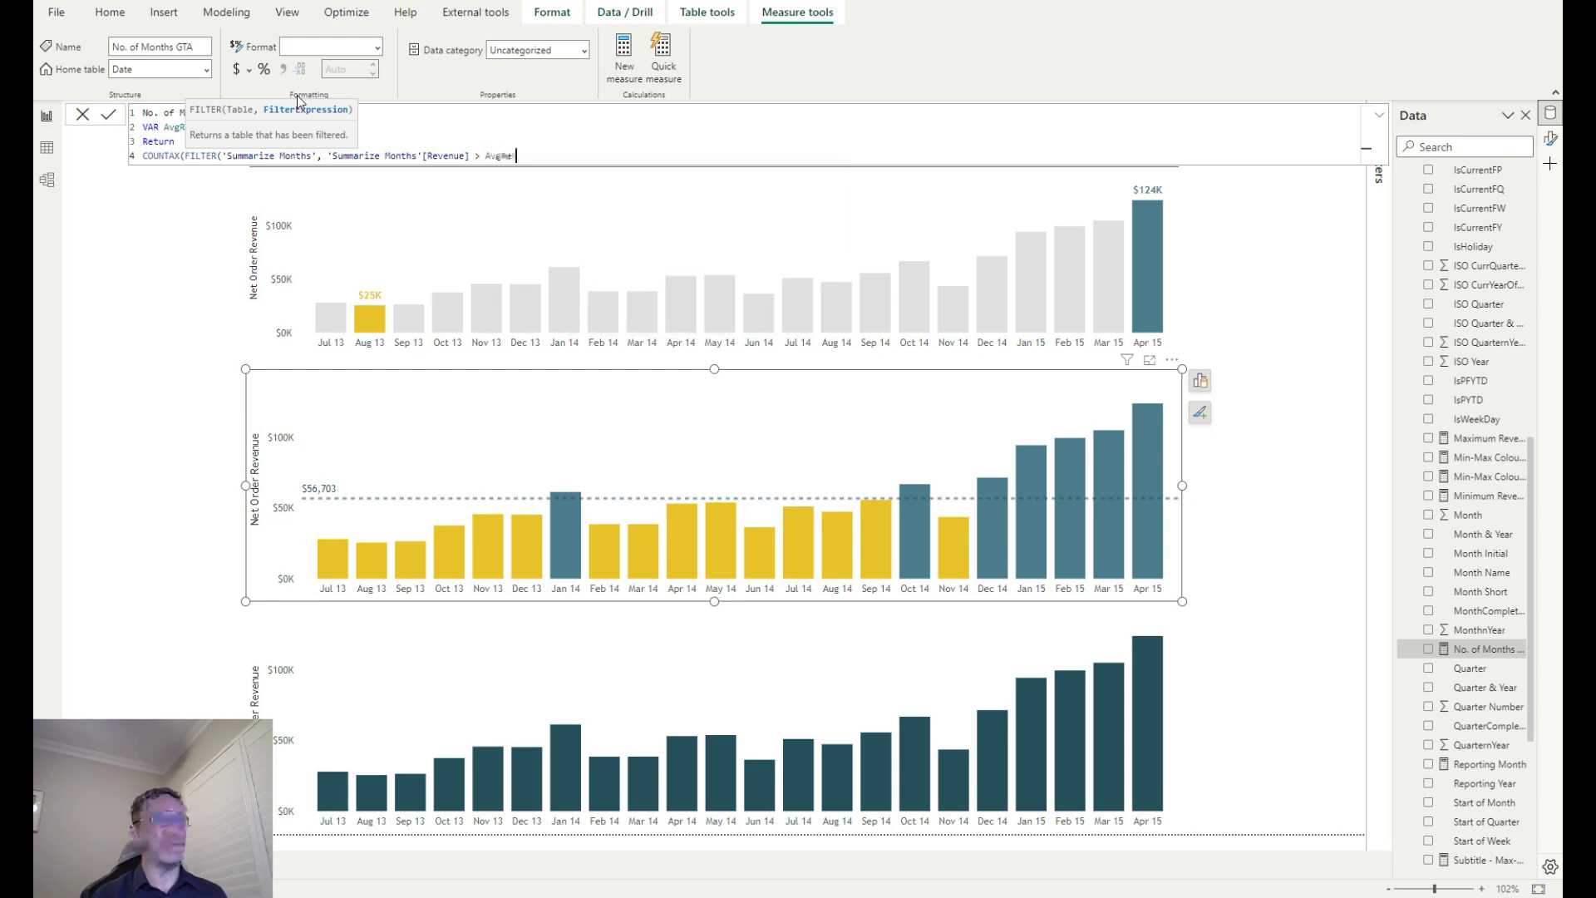
pyautogui.write('v')
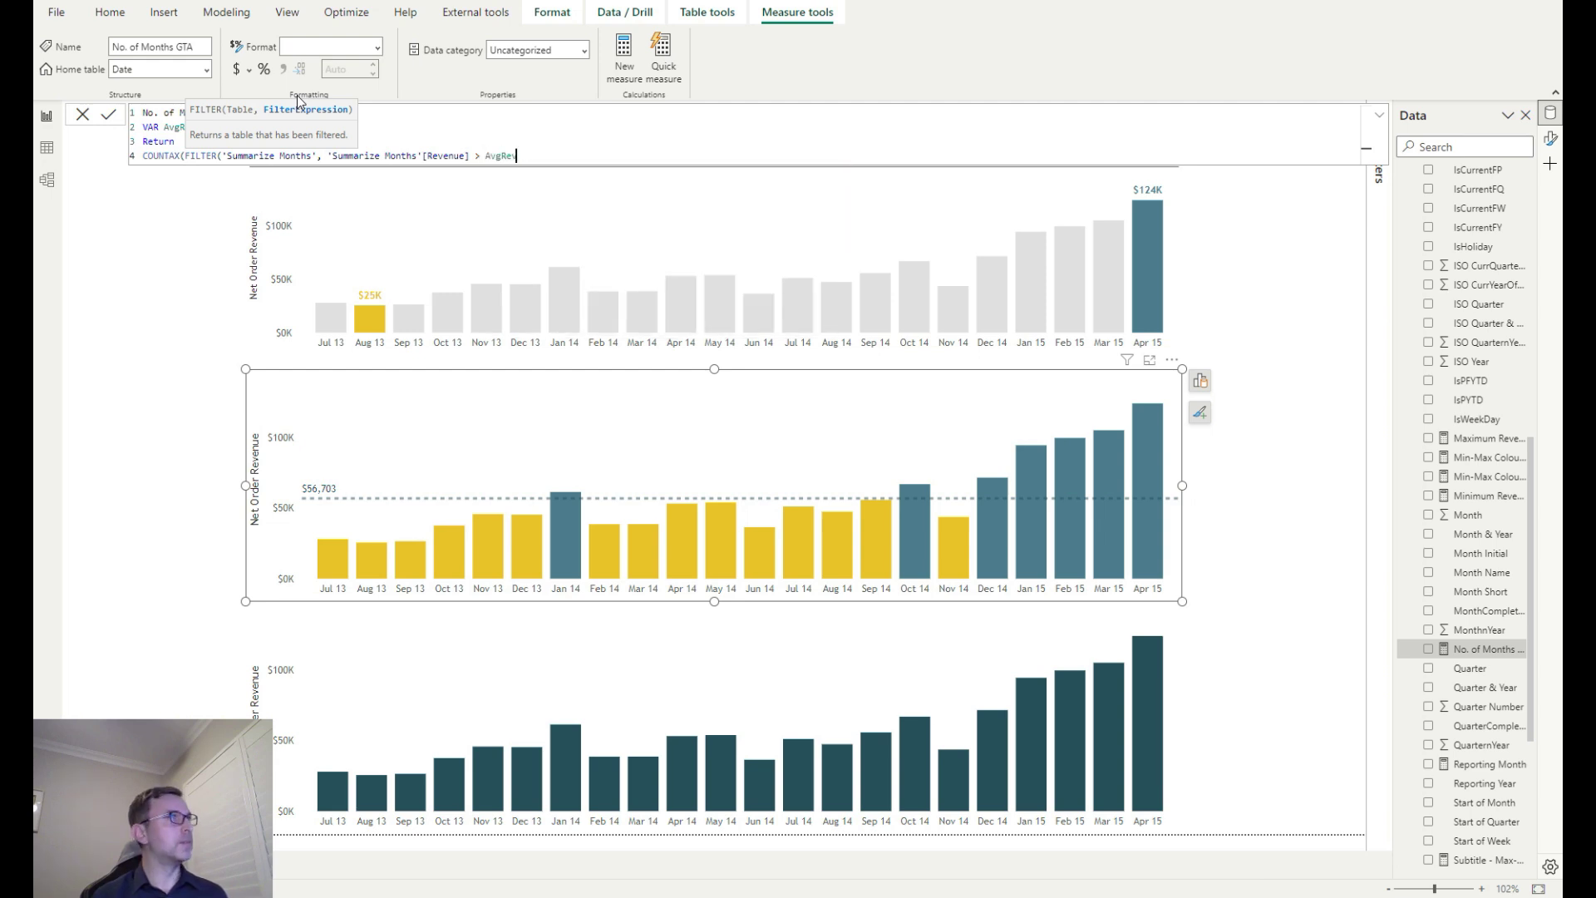
# Close the FILTER and complete COUNTAX with 'Summarize Months'[End of Month] as its expression
pyautogui.write("), 'Su")
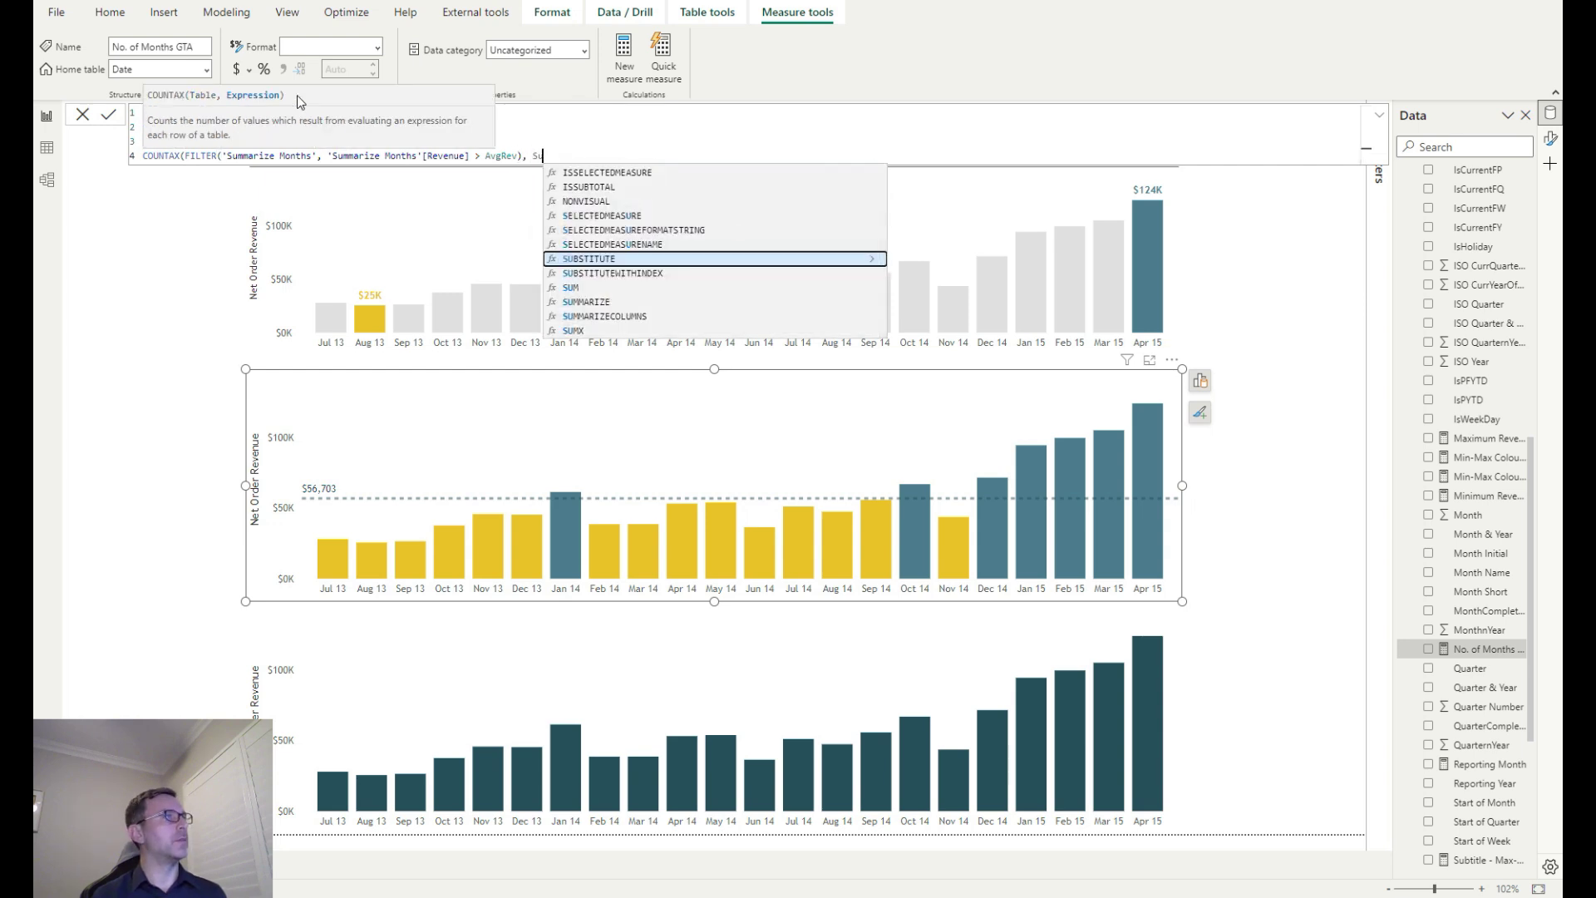
pyautogui.write('m')
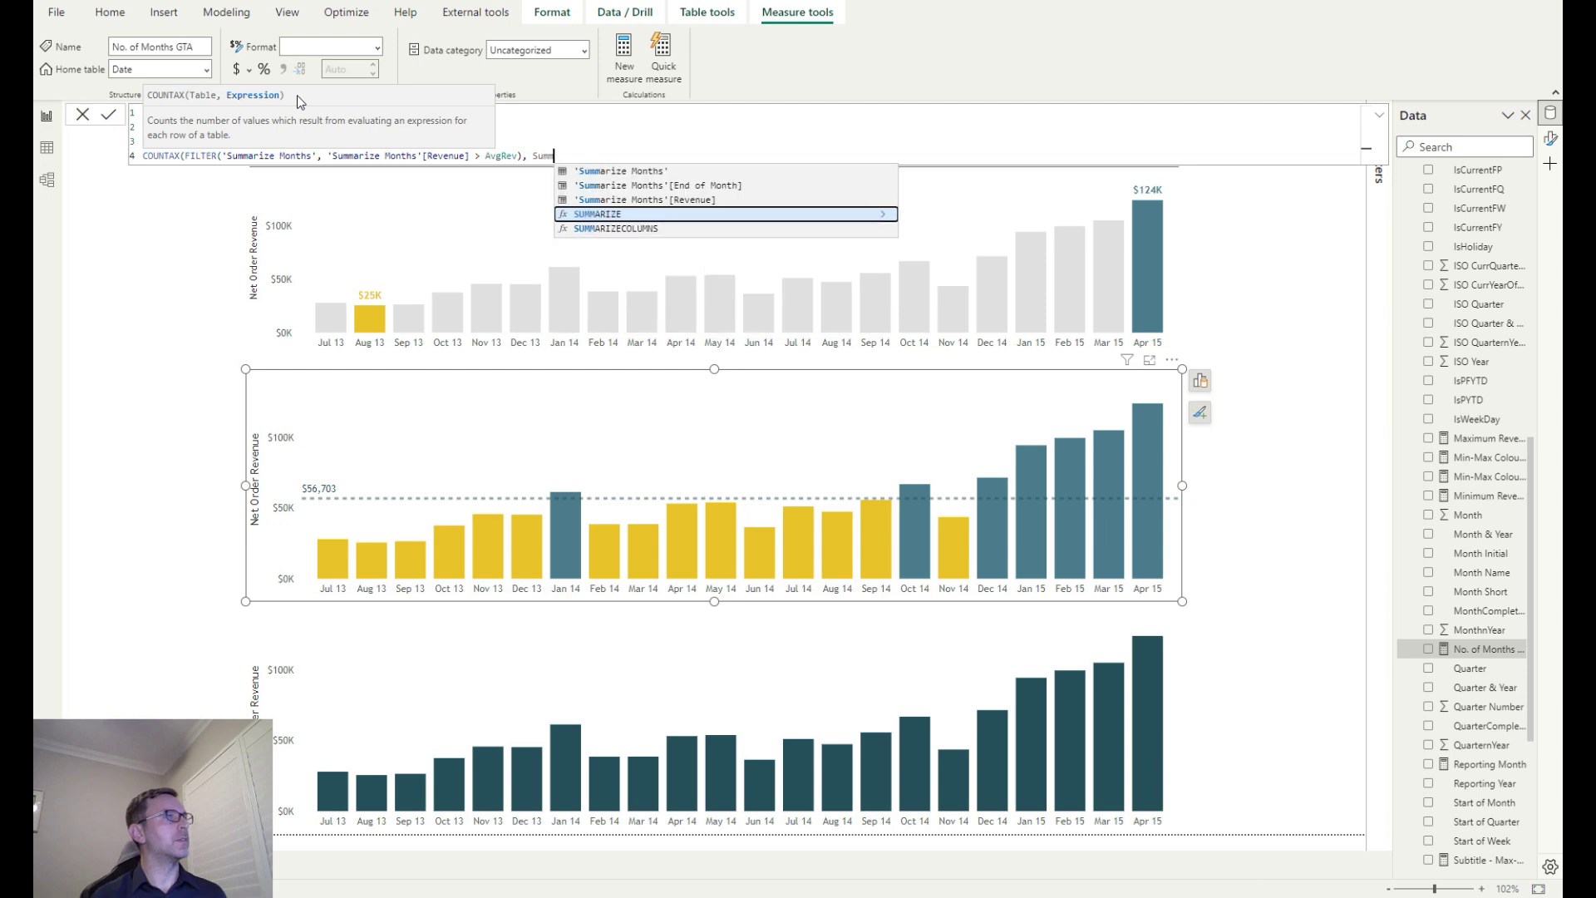
pyautogui.write('m')
pyautogui.press('Up')
pyautogui.press('Up')
pyautogui.press('Tab')
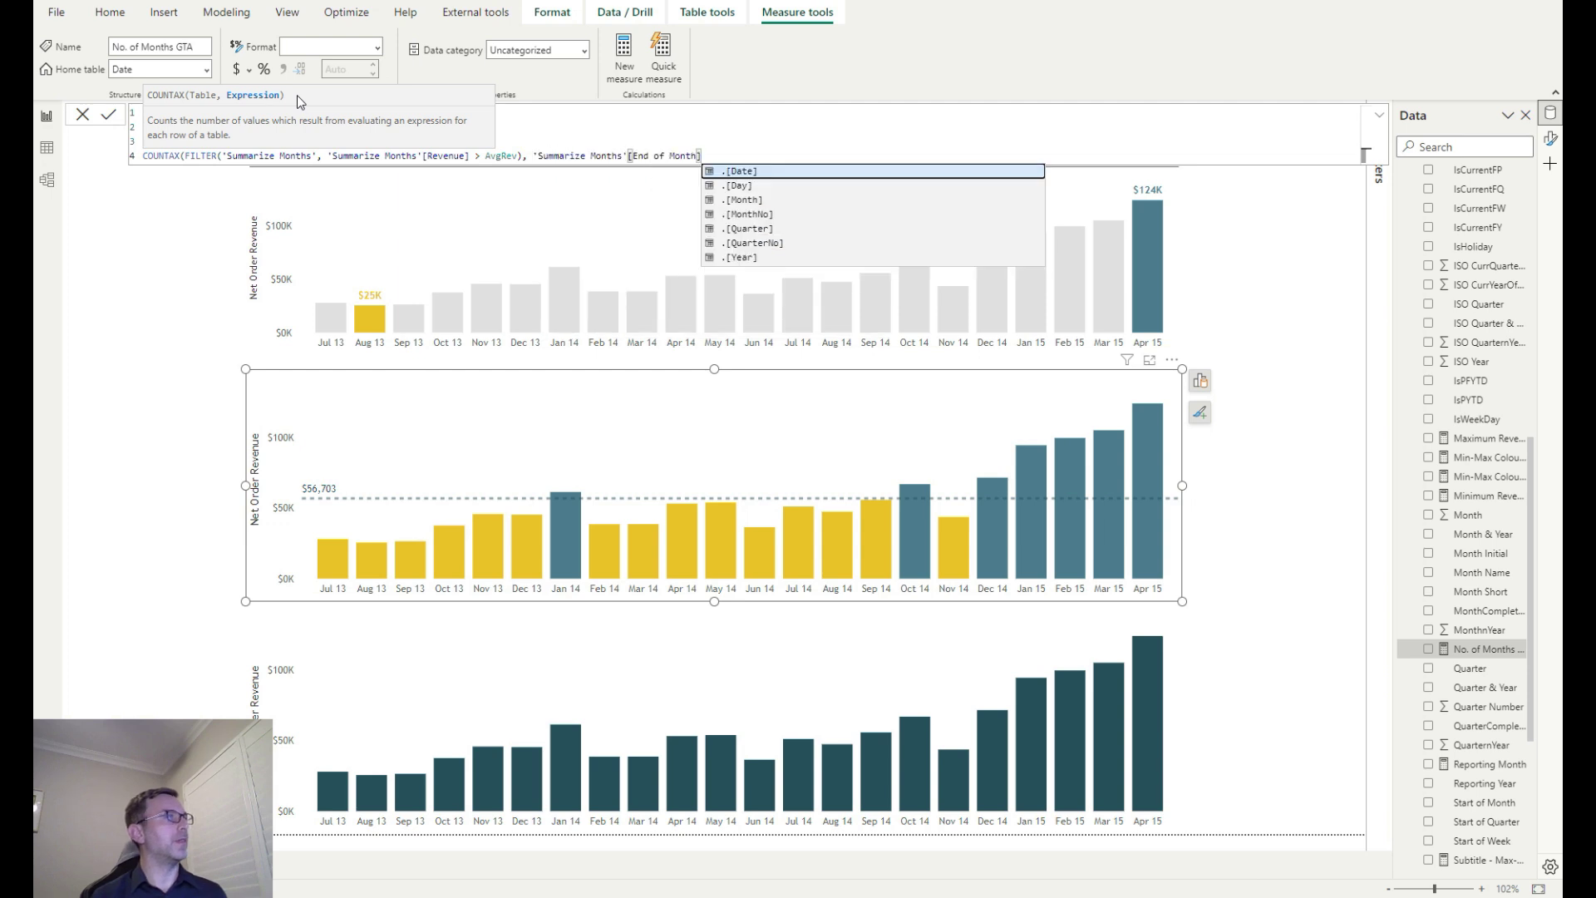
pyautogui.write(')')
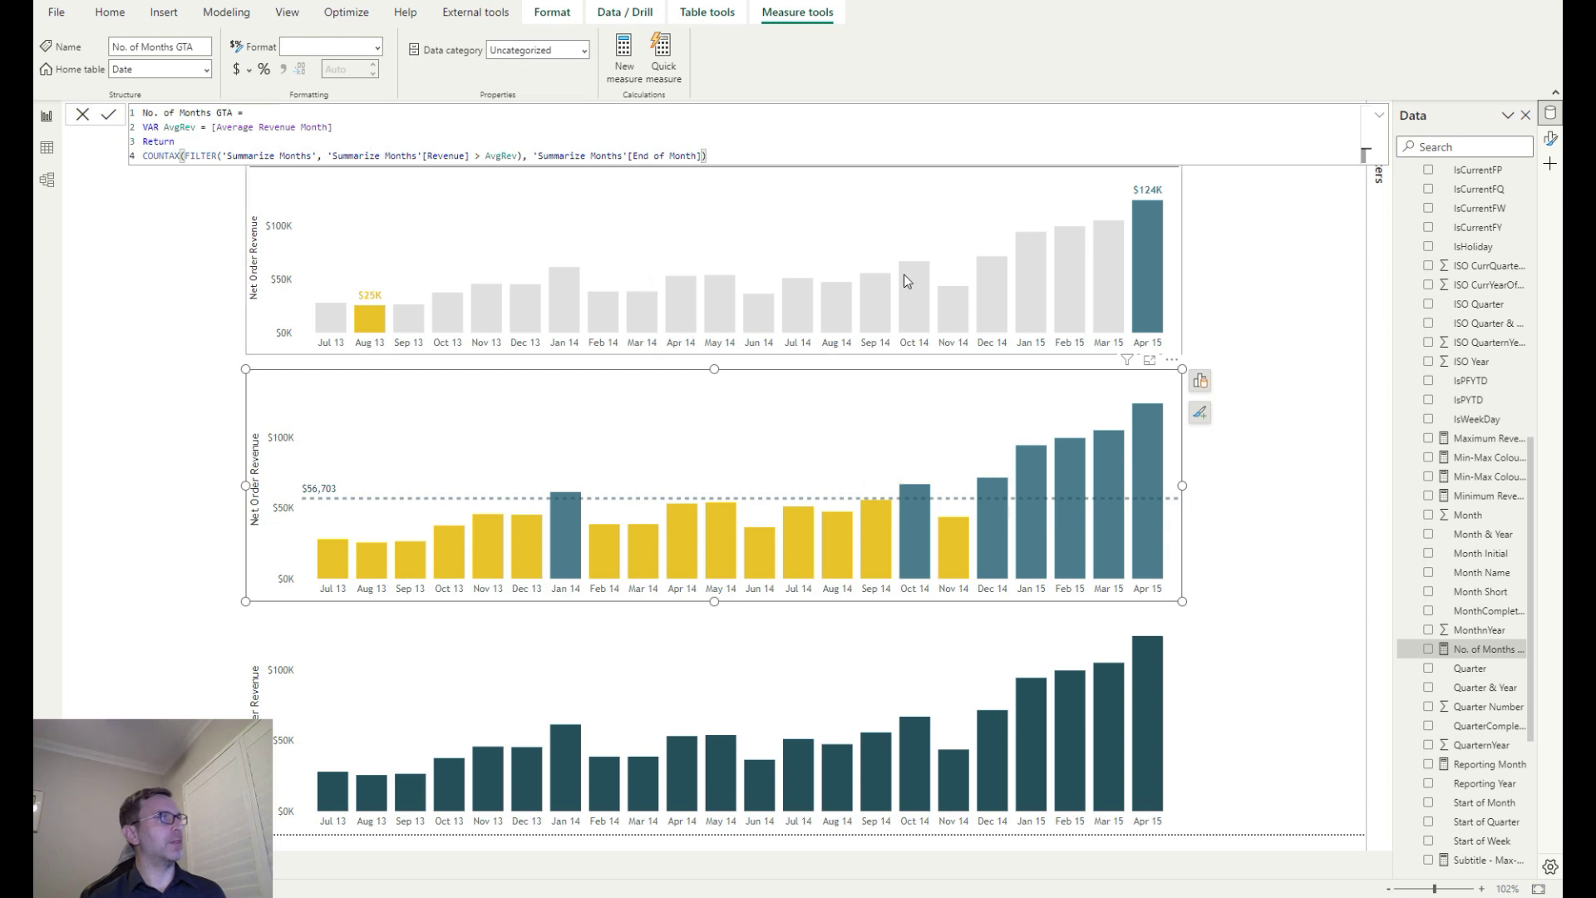
# Copy the entire No. of Months GTA formula and commit the measure
pyautogui.moveTo(707, 155); pyautogui.dragTo(142, 112)
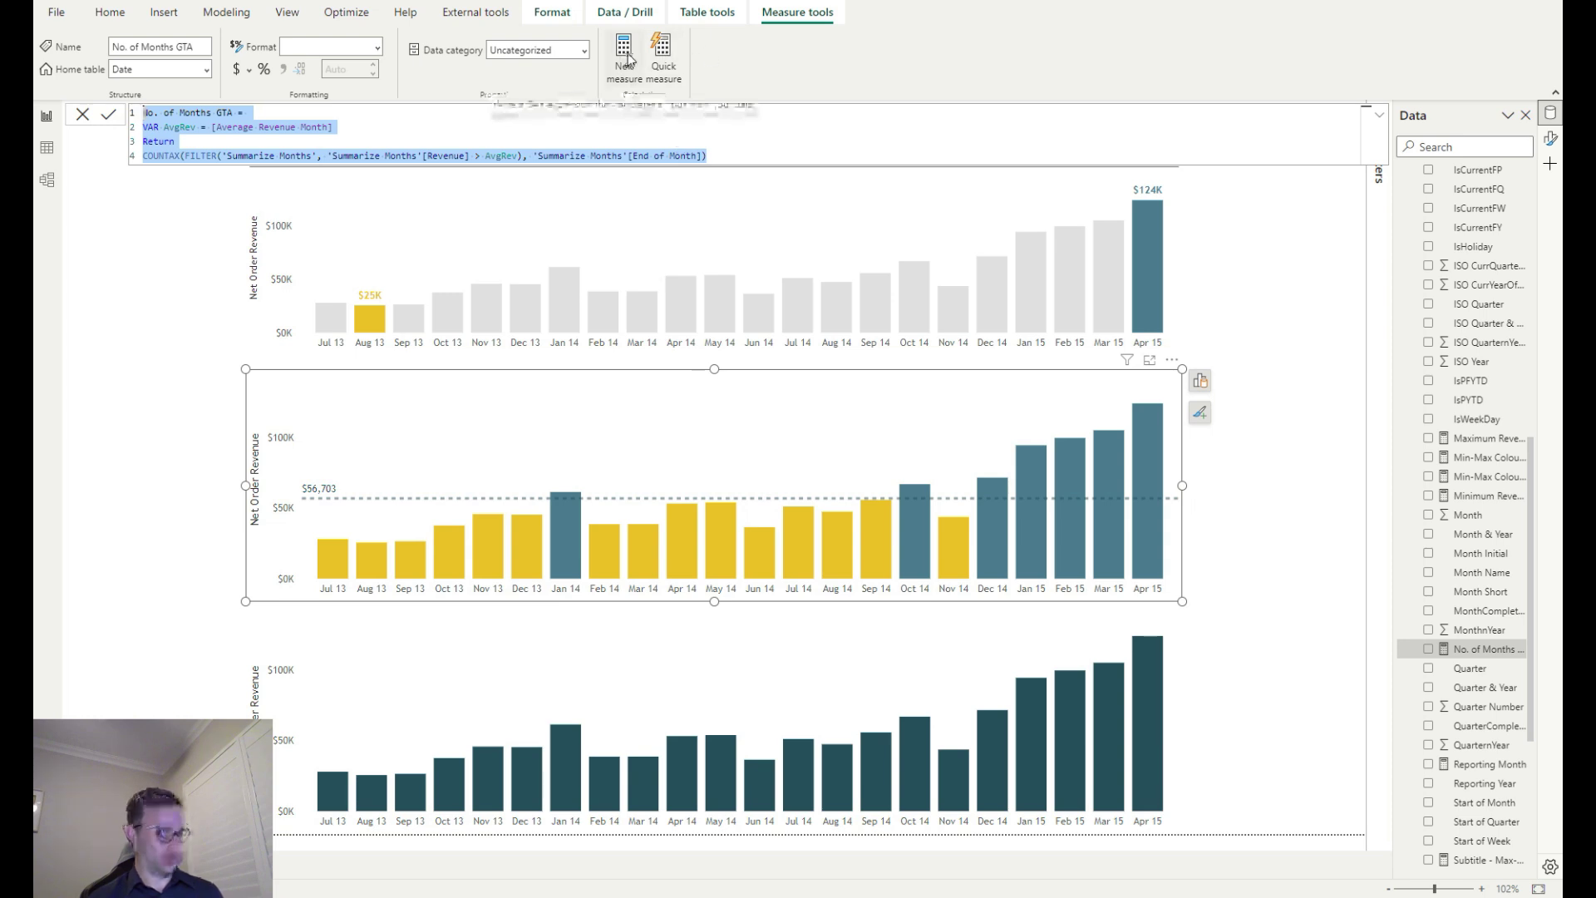
pyautogui.click(735, 155)
pyautogui.press('Return')
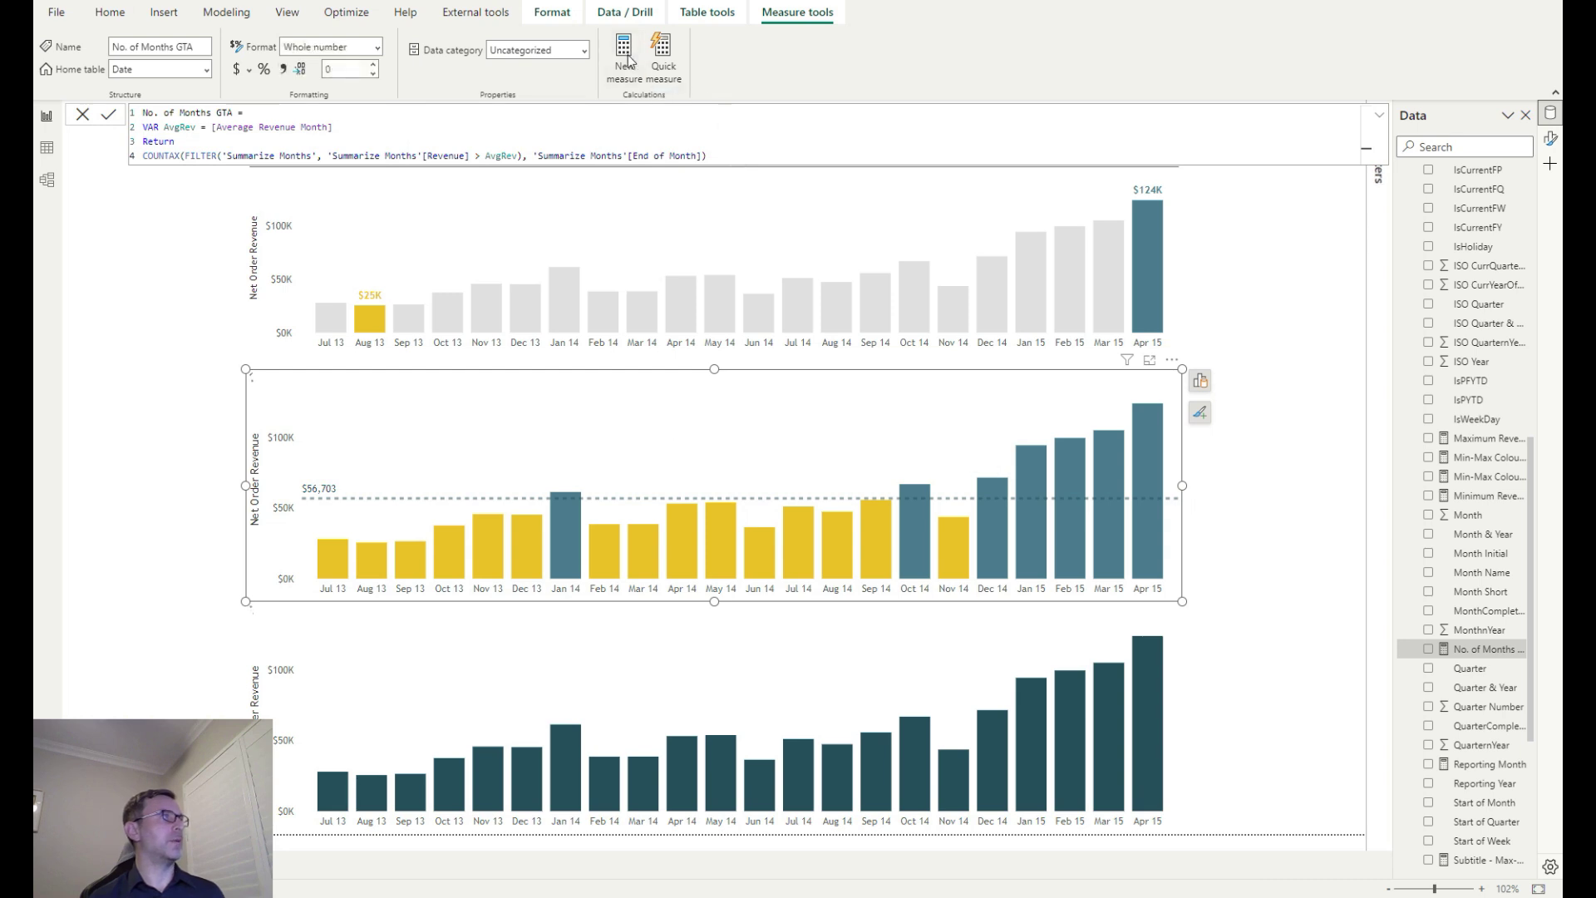
# Create a measure No. of Months LTA from the copied formula, changing the revenue comparison to < AvgRev, and commit it
pyautogui.click(630, 60)
pyautogui.click(221, 113)
pyautogui.write('L')
pyautogui.click(481, 156)
pyautogui.press('BackSpace')
pyautogui.write('<')
pyautogui.click(733, 156)
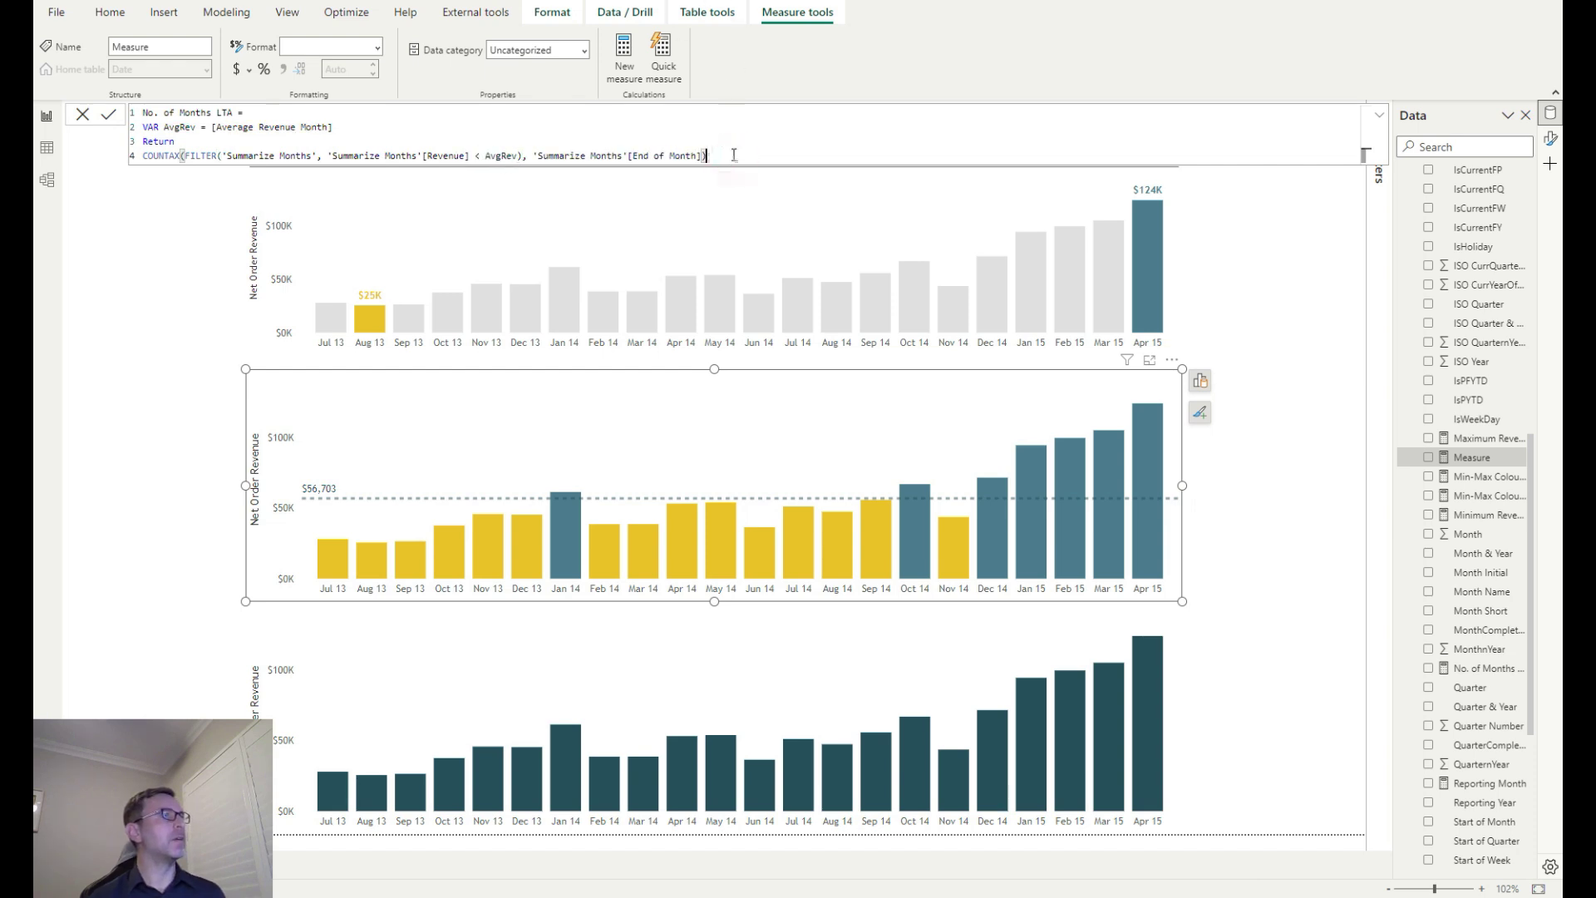
pyautogui.press('Return')
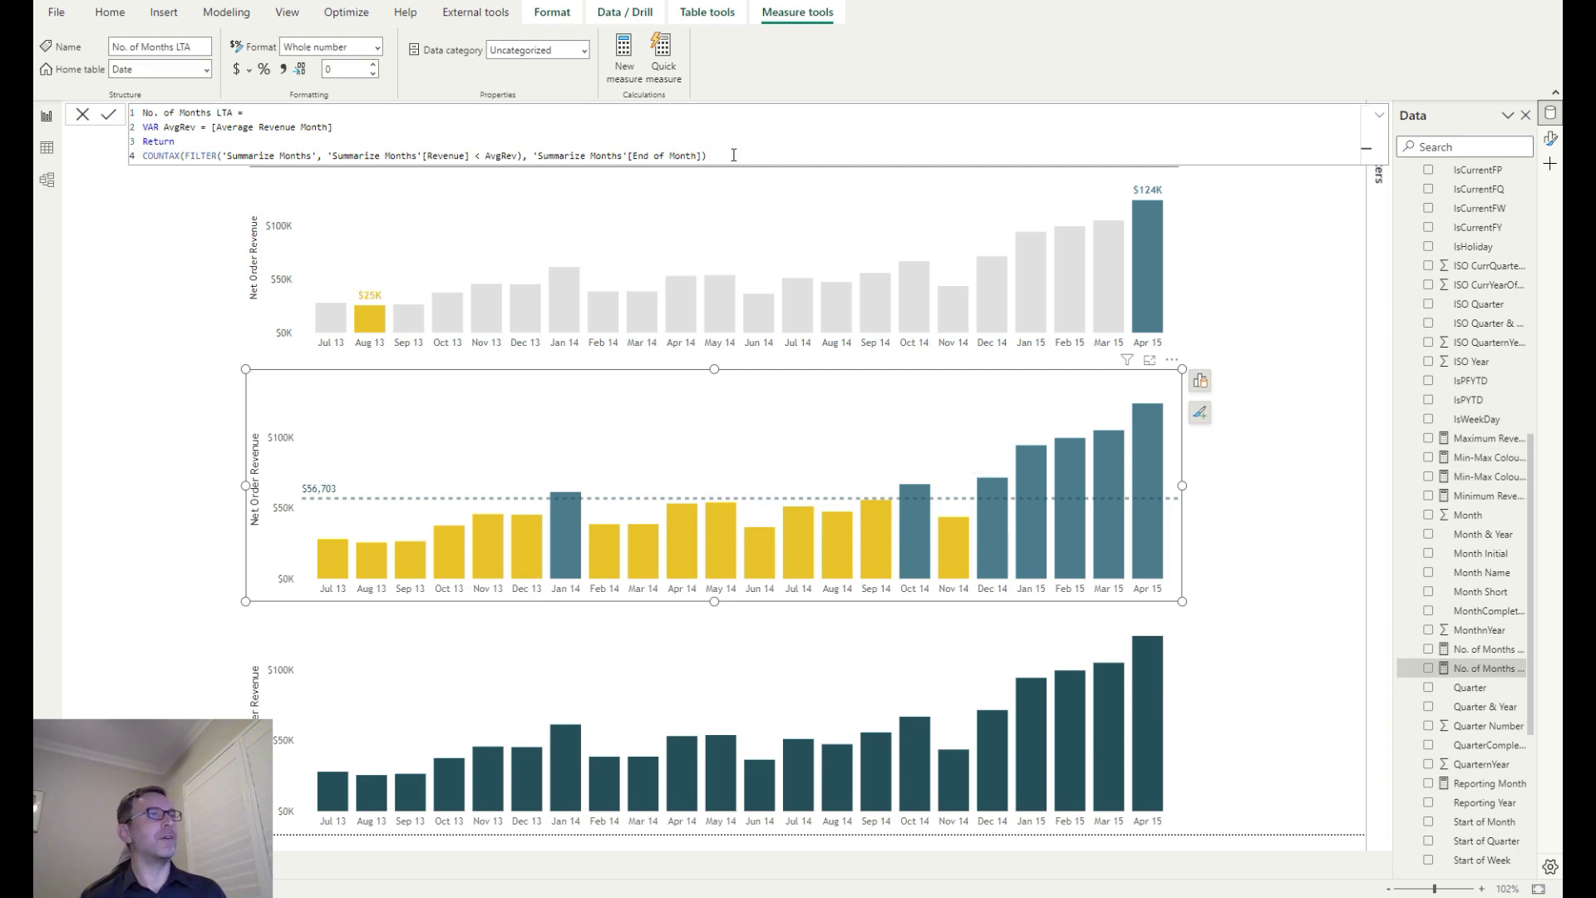
# Start a new measure named Subtitle - GLTA and define the variable TotalMonths as [Total Selected Months]
pyautogui.click(1280, 385)
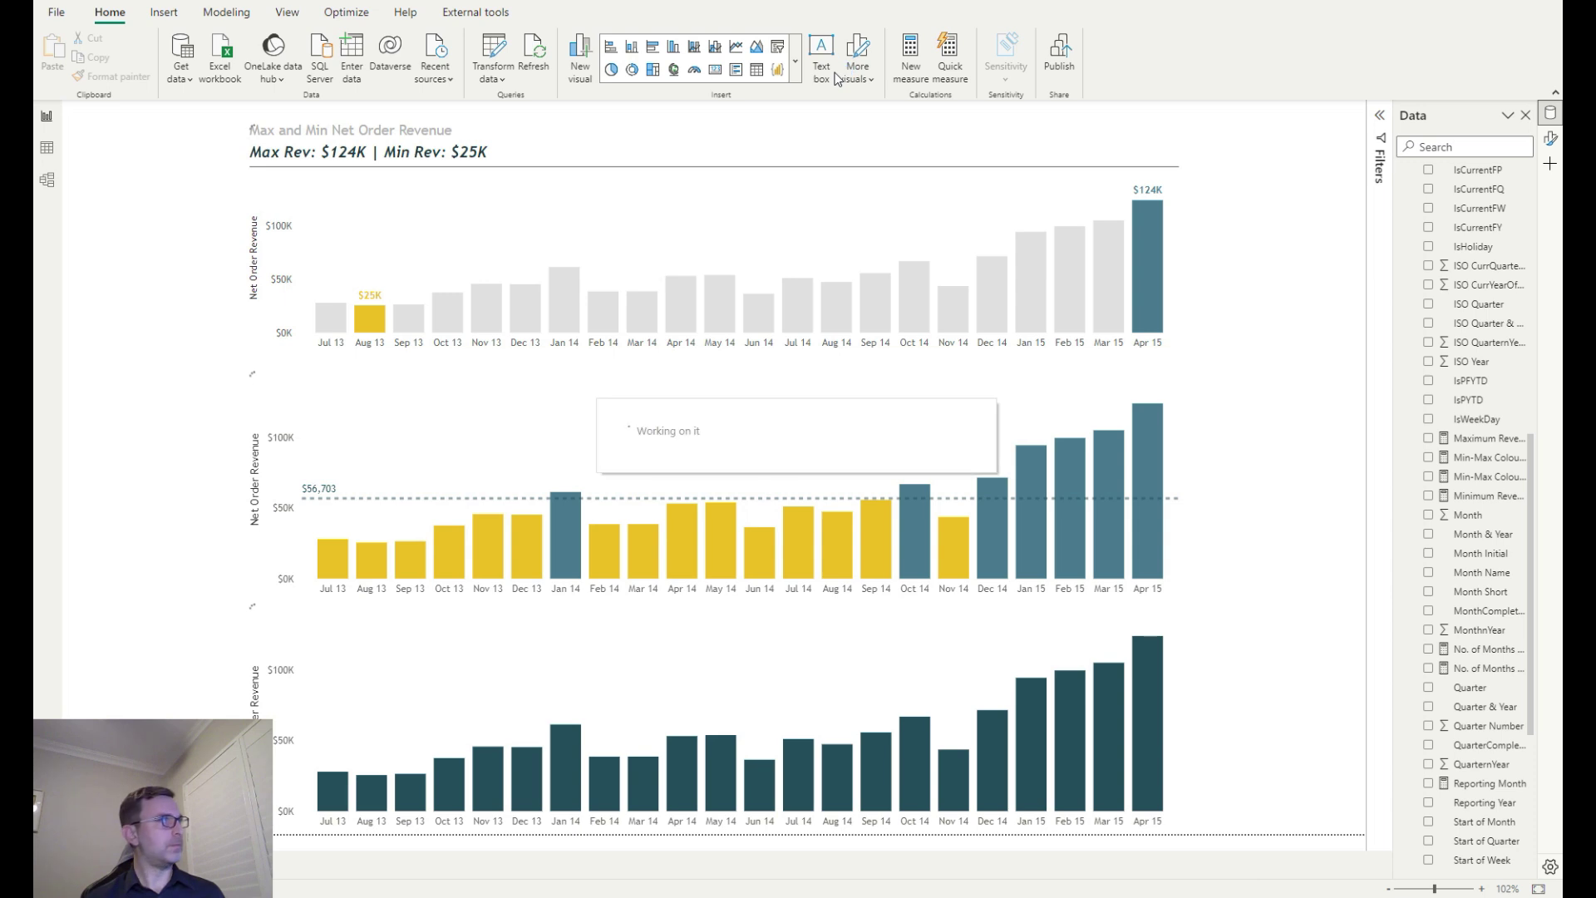
pyautogui.write('S')
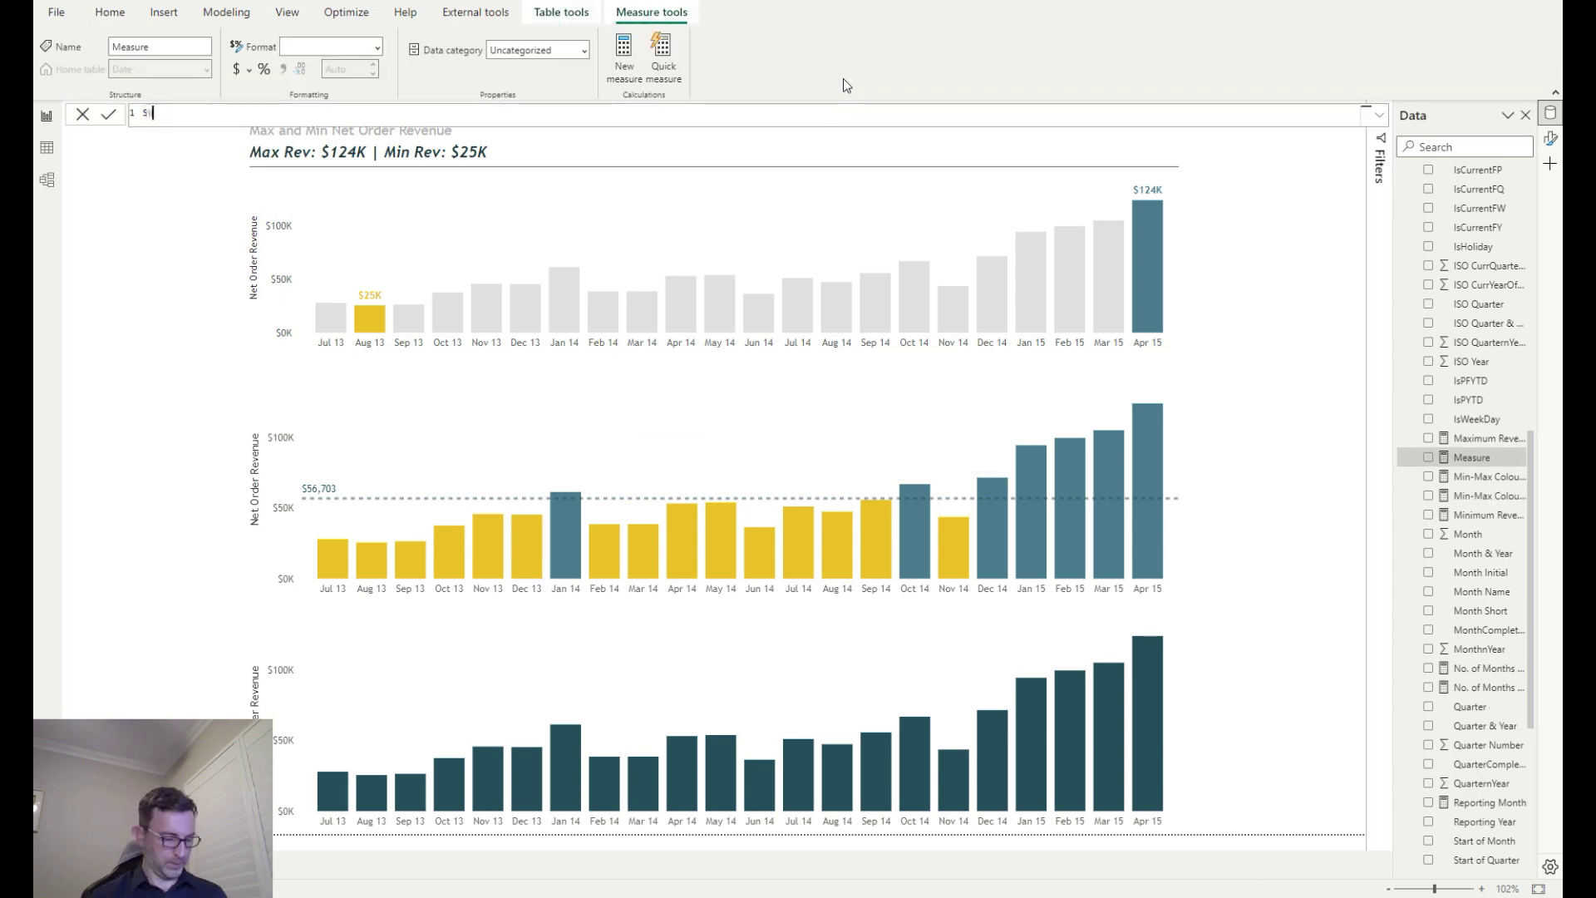
pyautogui.write('ubtitle - GLTA =')
pyautogui.hotkey('shift', 'Return')
pyautogui.write('VAR')
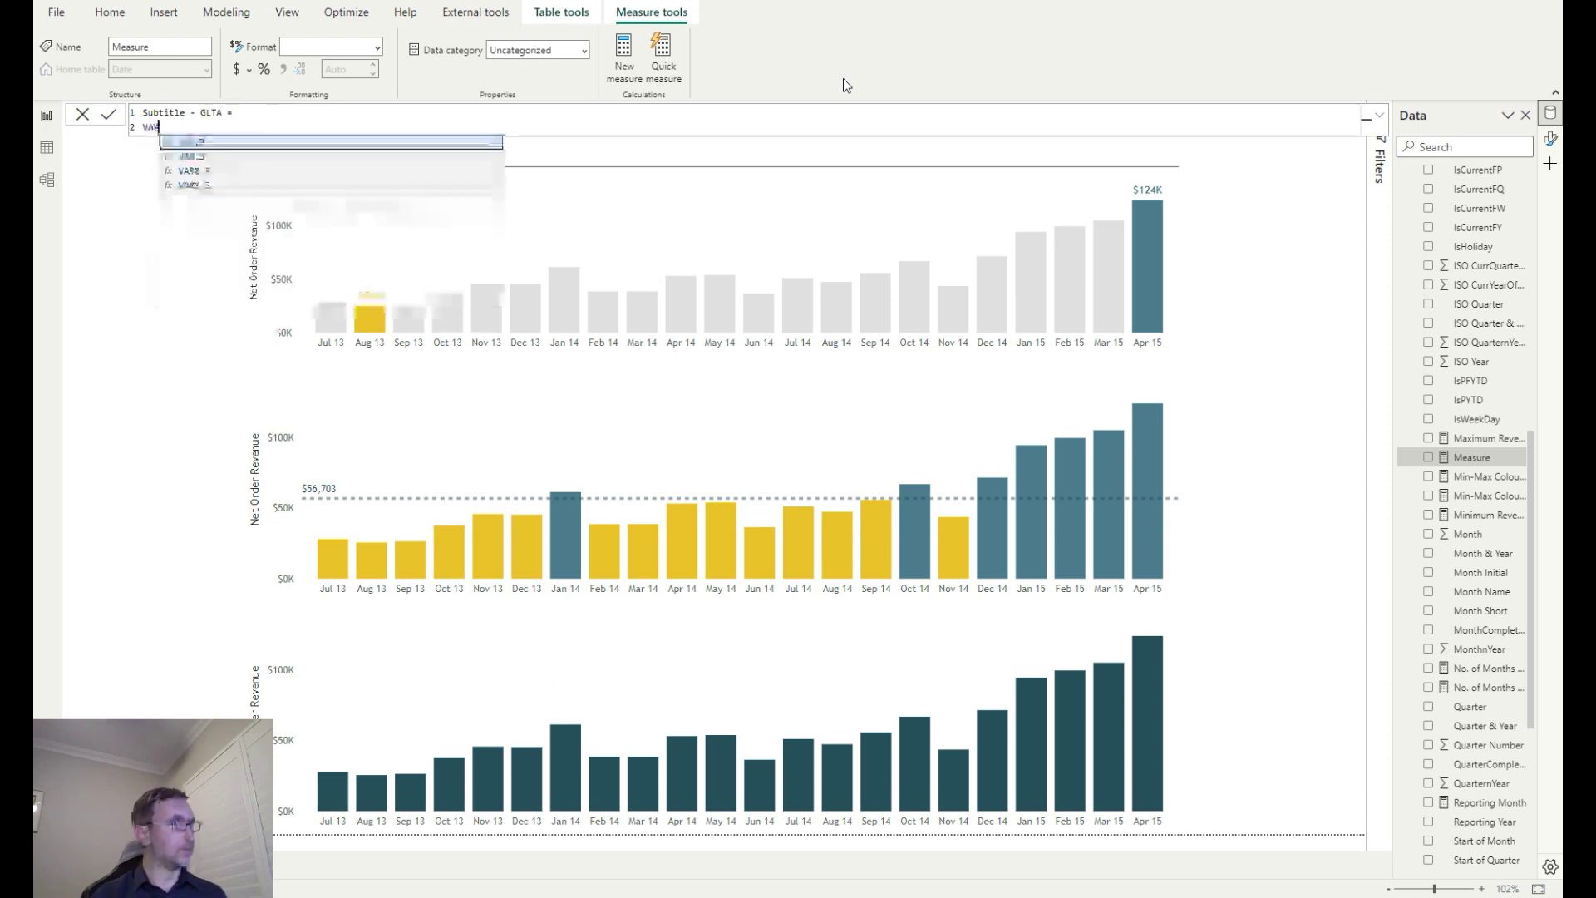
pyautogui.write(' TotalMonths ')
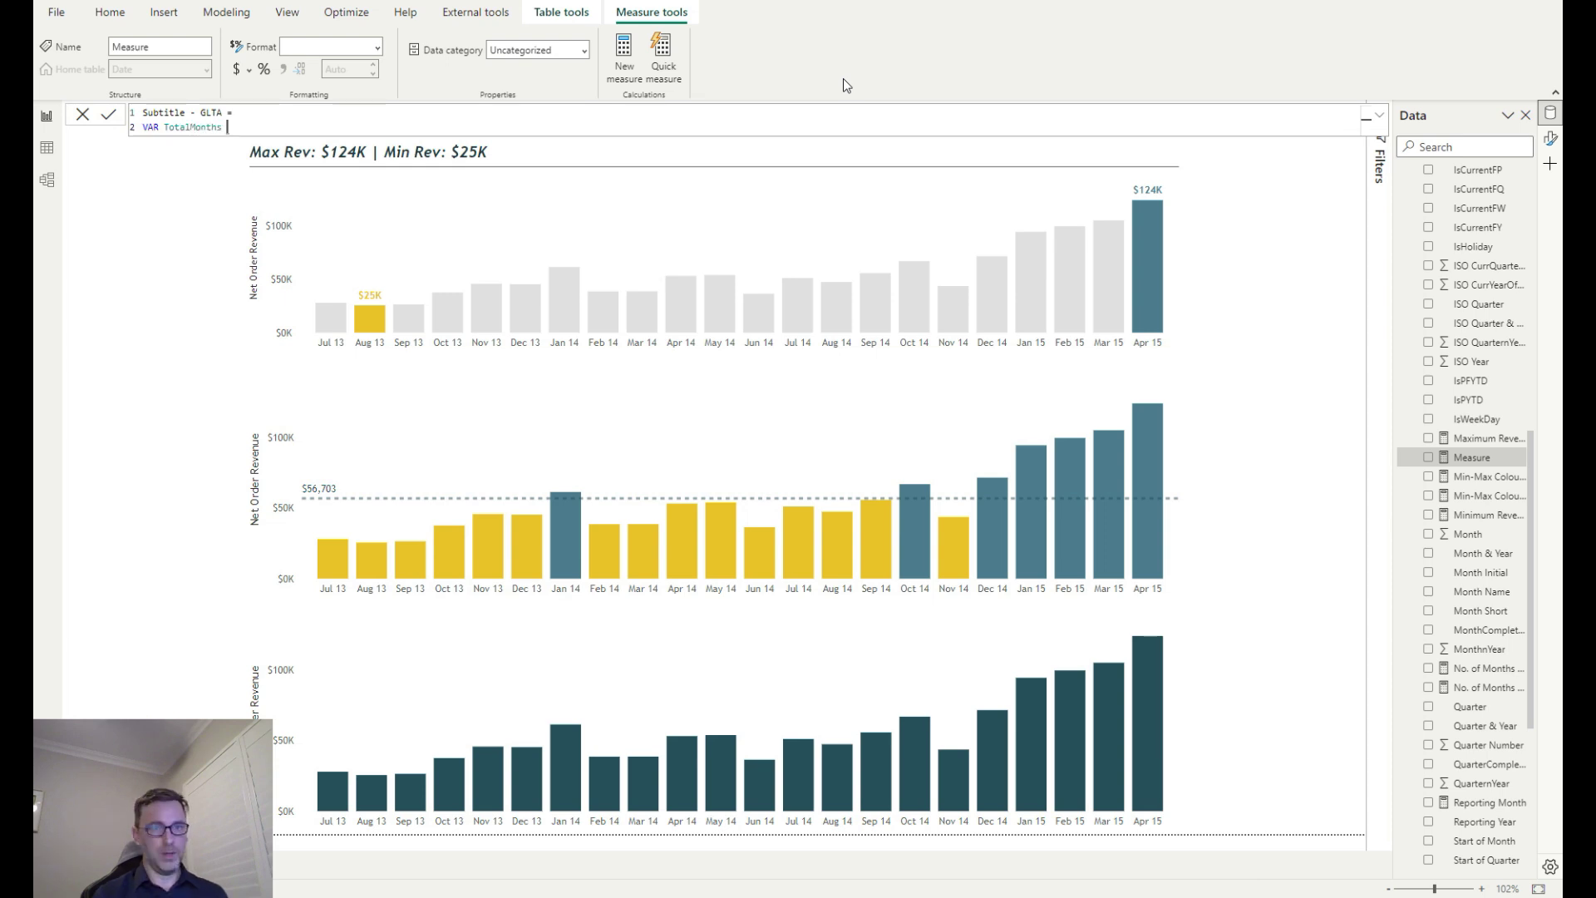
pyautogui.write('= [Tot')
pyautogui.press('Tab')
pyautogui.hotkey('shift', 'Return')
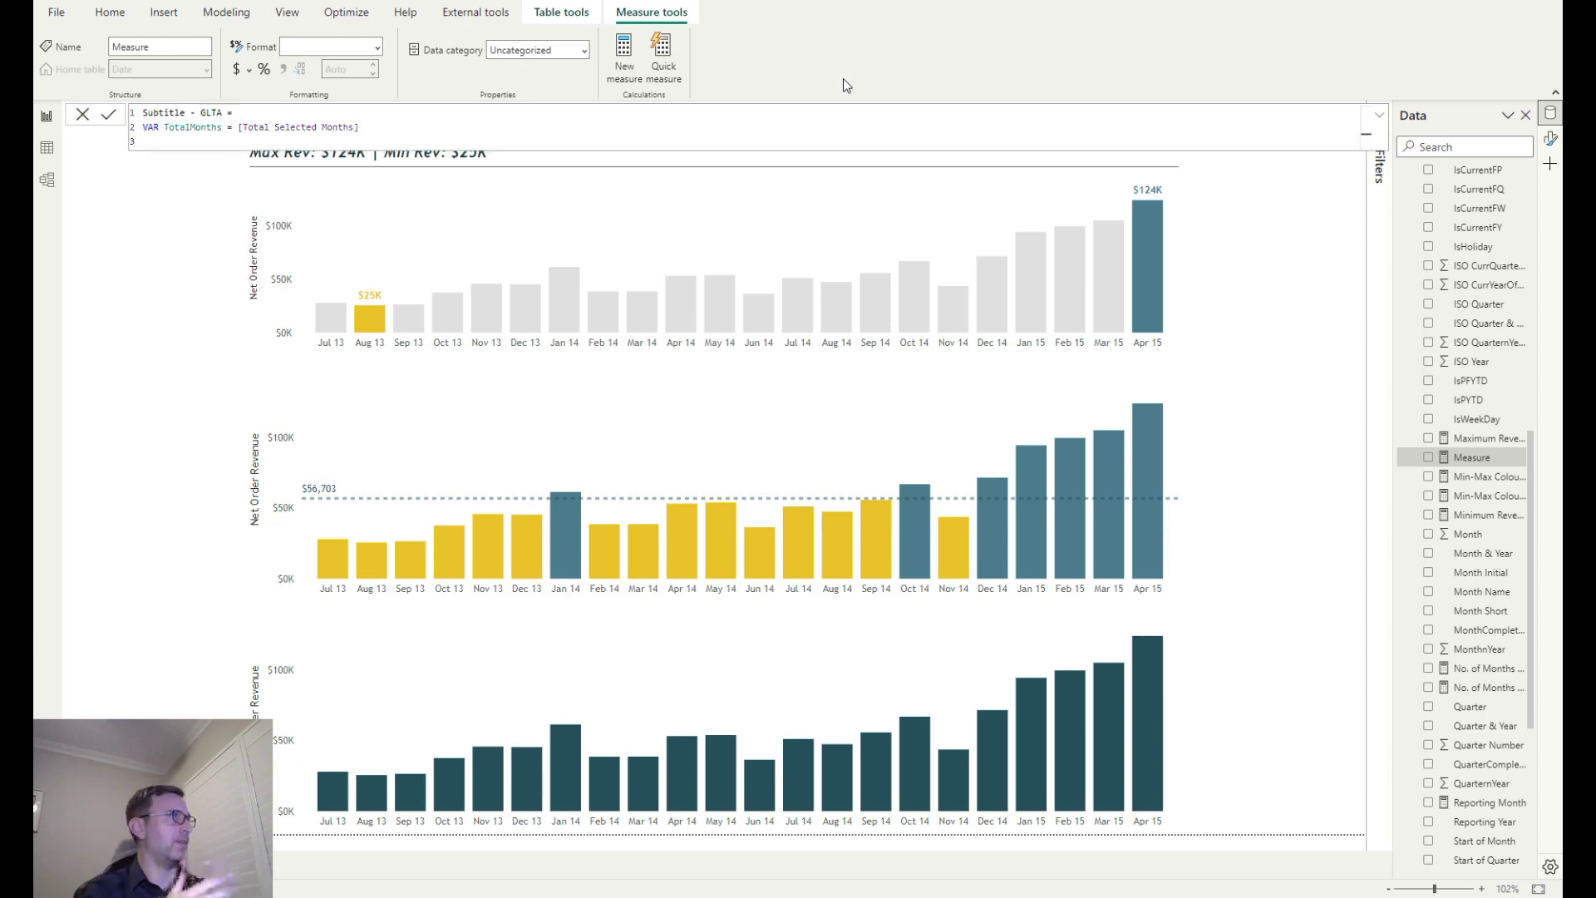
# Define the variable GTA as [No. of Months GTA] in the Subtitle - GLTA measure
pyautogui.write('VAR GTA')
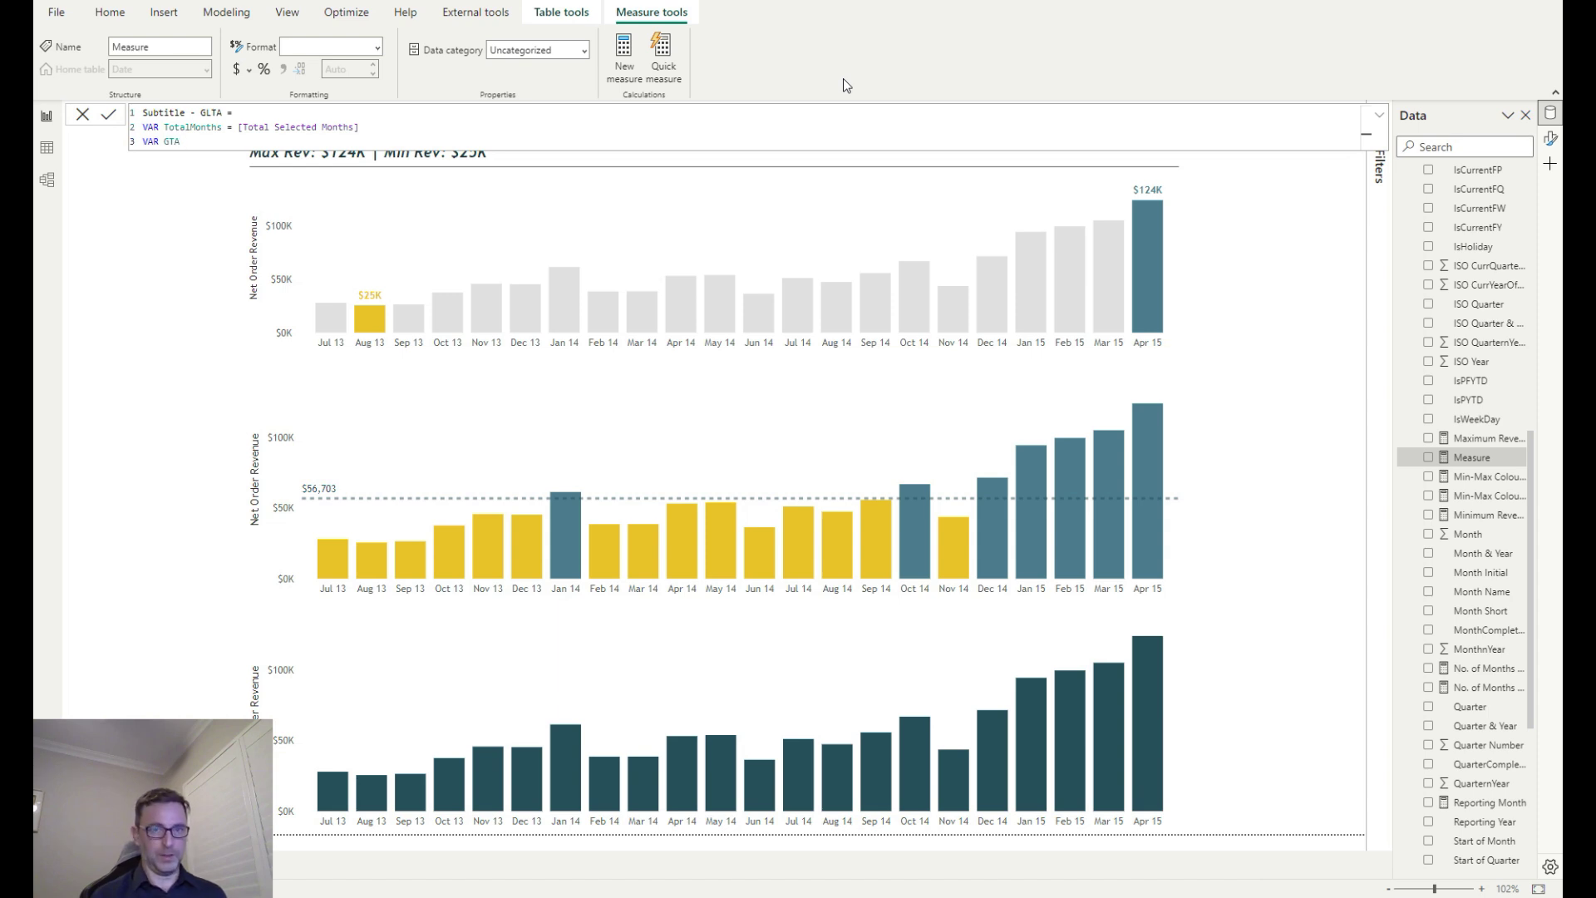
pyautogui.write(' = ')
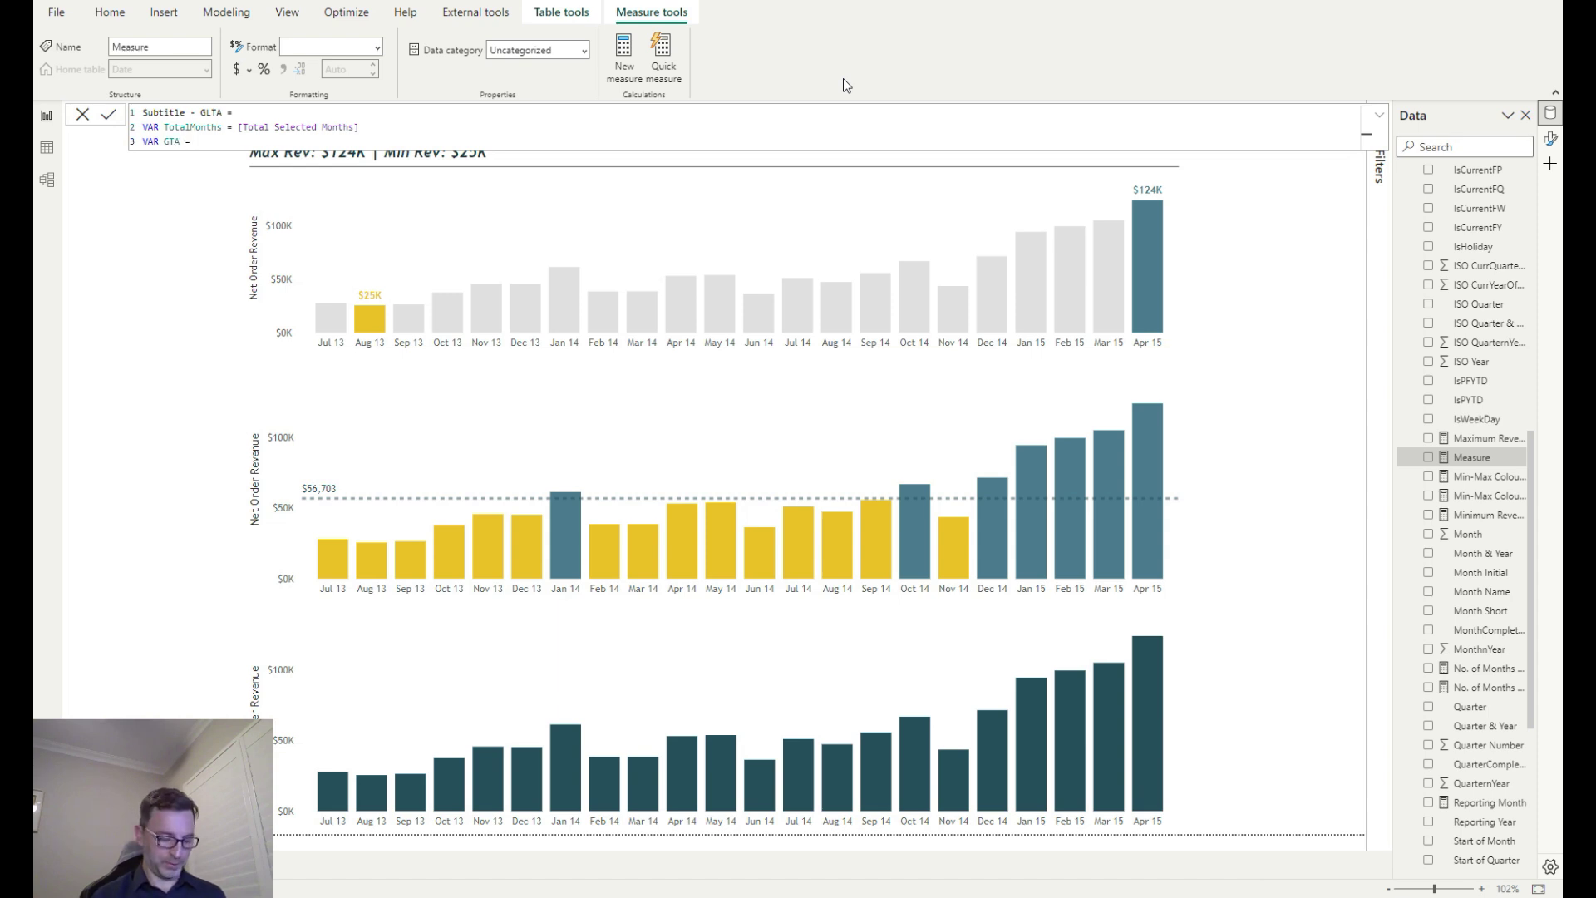
pyautogui.write('[No. of Months GTA]')
pyautogui.hotkey('shift', 'Return')
# Define the variable LTA as [No. of Months LTA] in the Subtitle - GLTA measure
pyautogui.write('VAR')
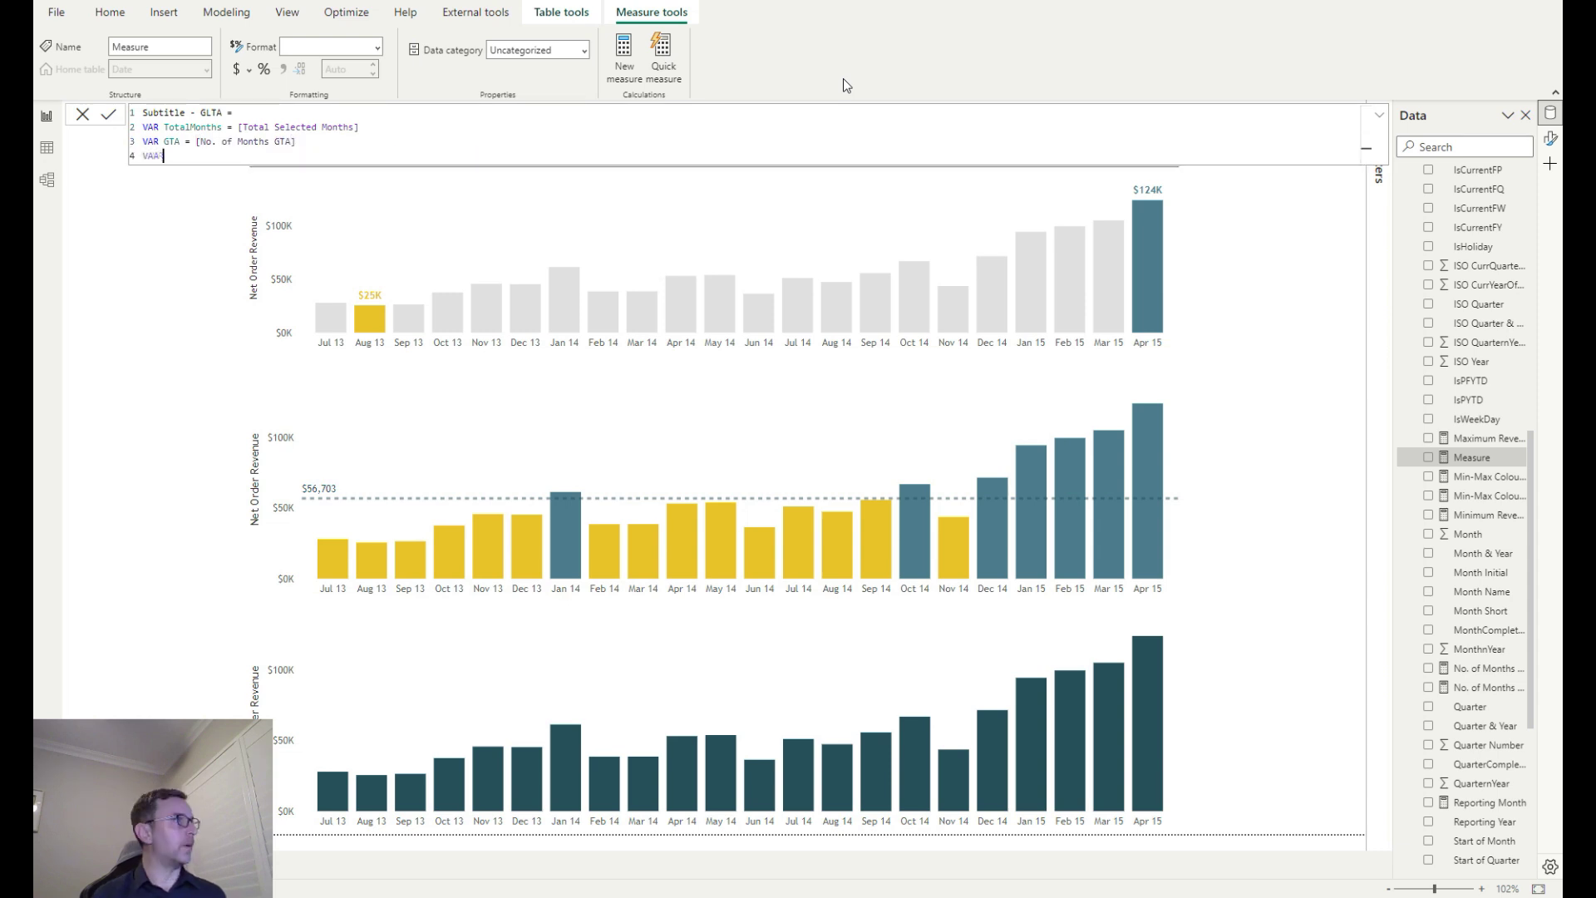
pyautogui.write(' LTA ')
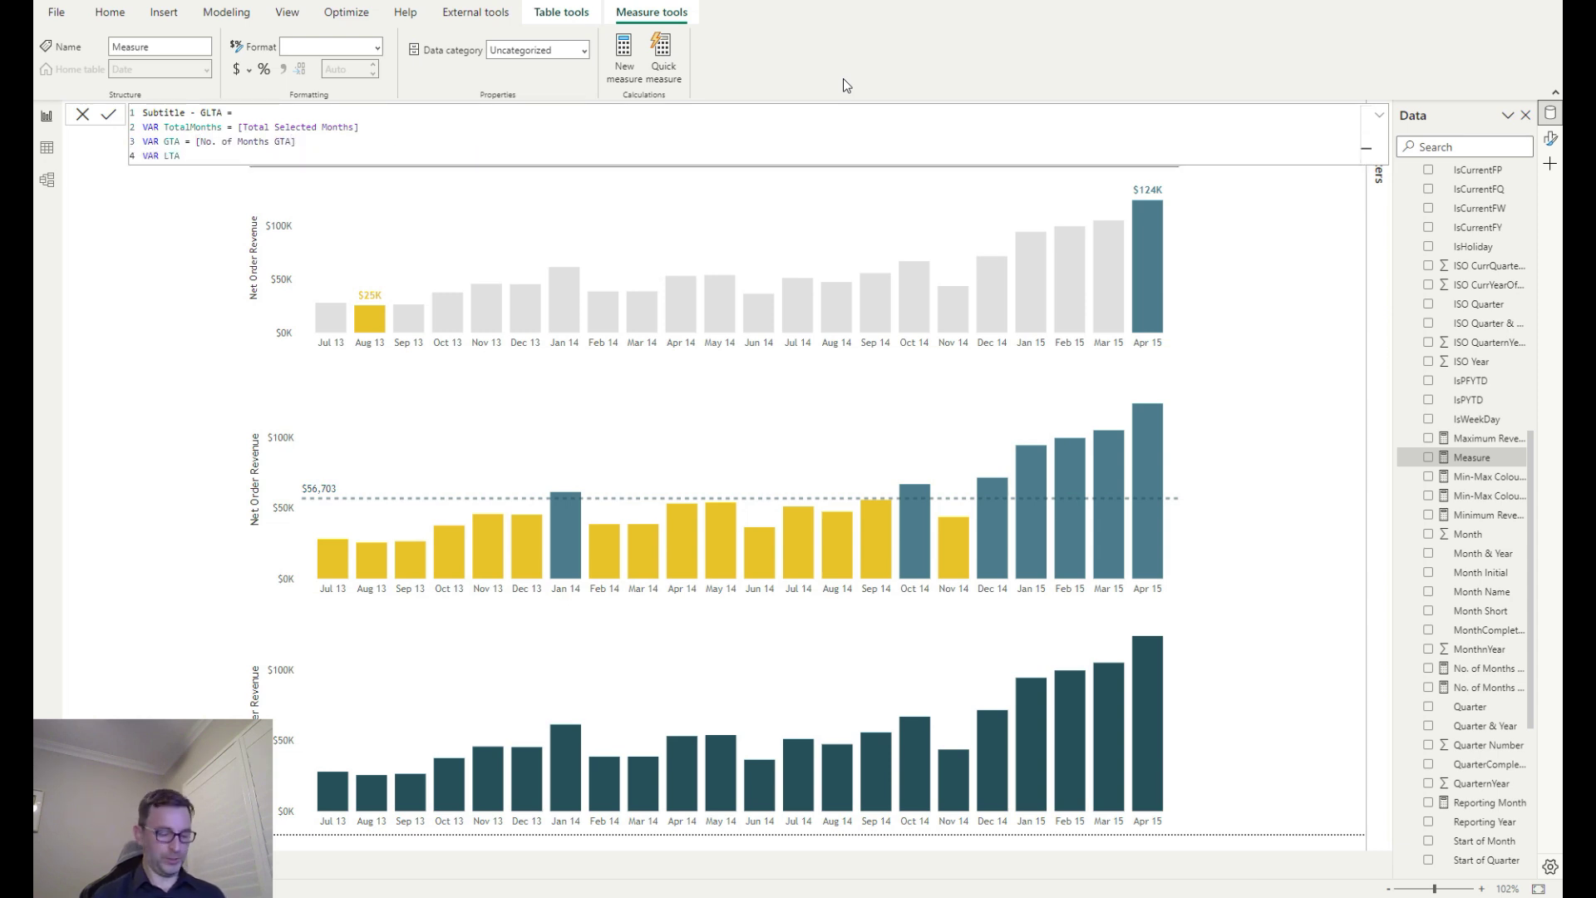
pyautogui.write('= [L')
pyautogui.press('BackSpace')
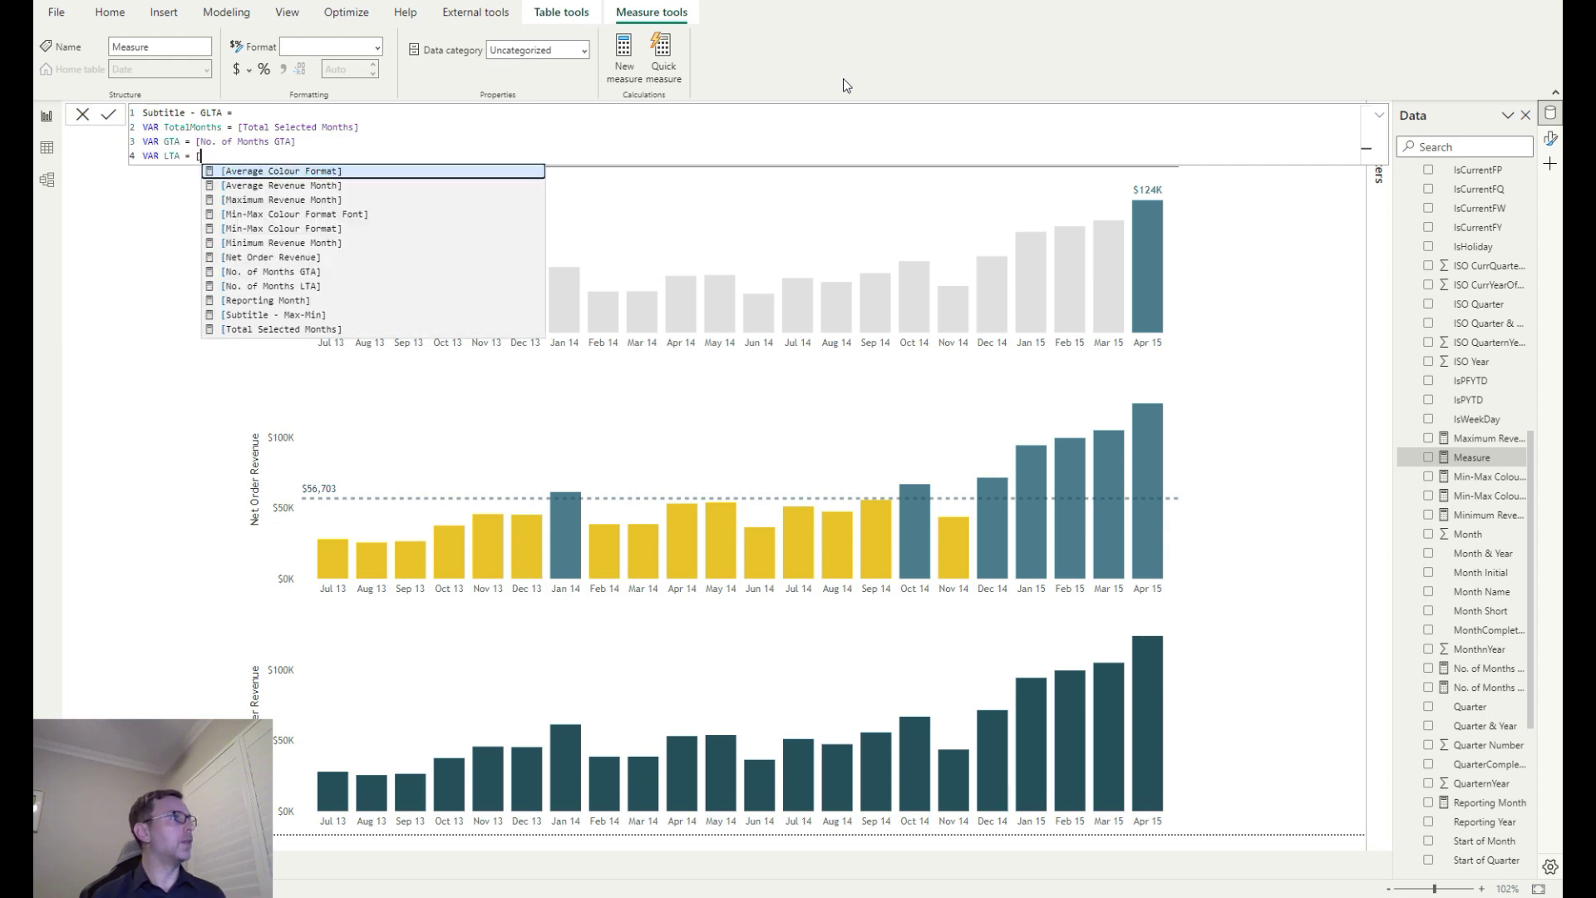
pyautogui.write('N')
pyautogui.press('Down')
pyautogui.press('Down')
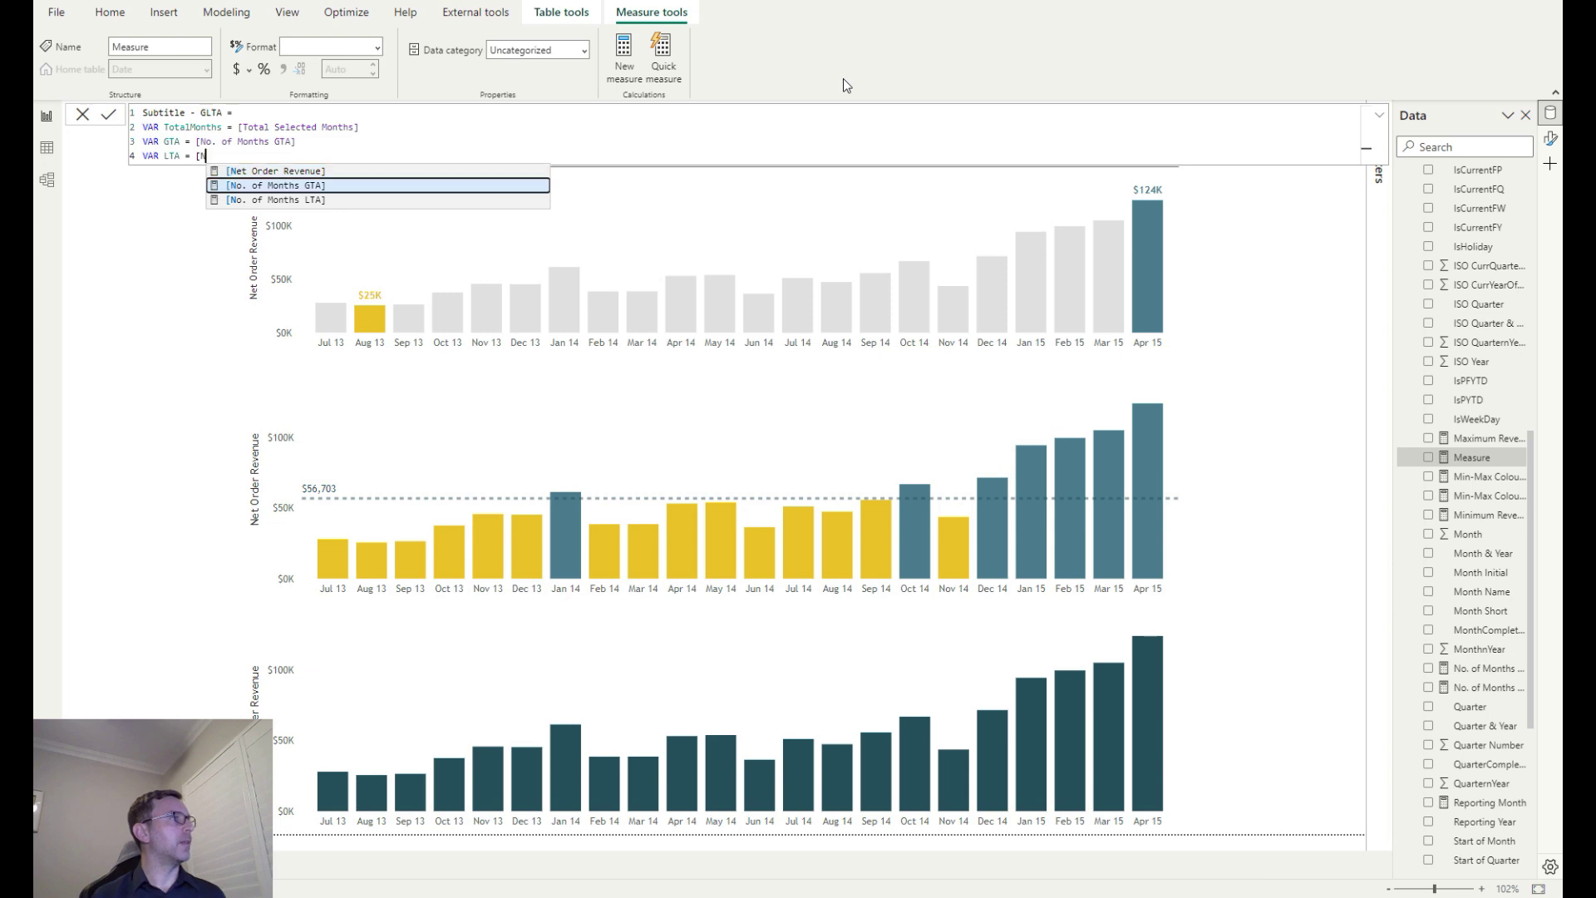
pyautogui.press('Tab')
pyautogui.hotkey('shift', 'Return')
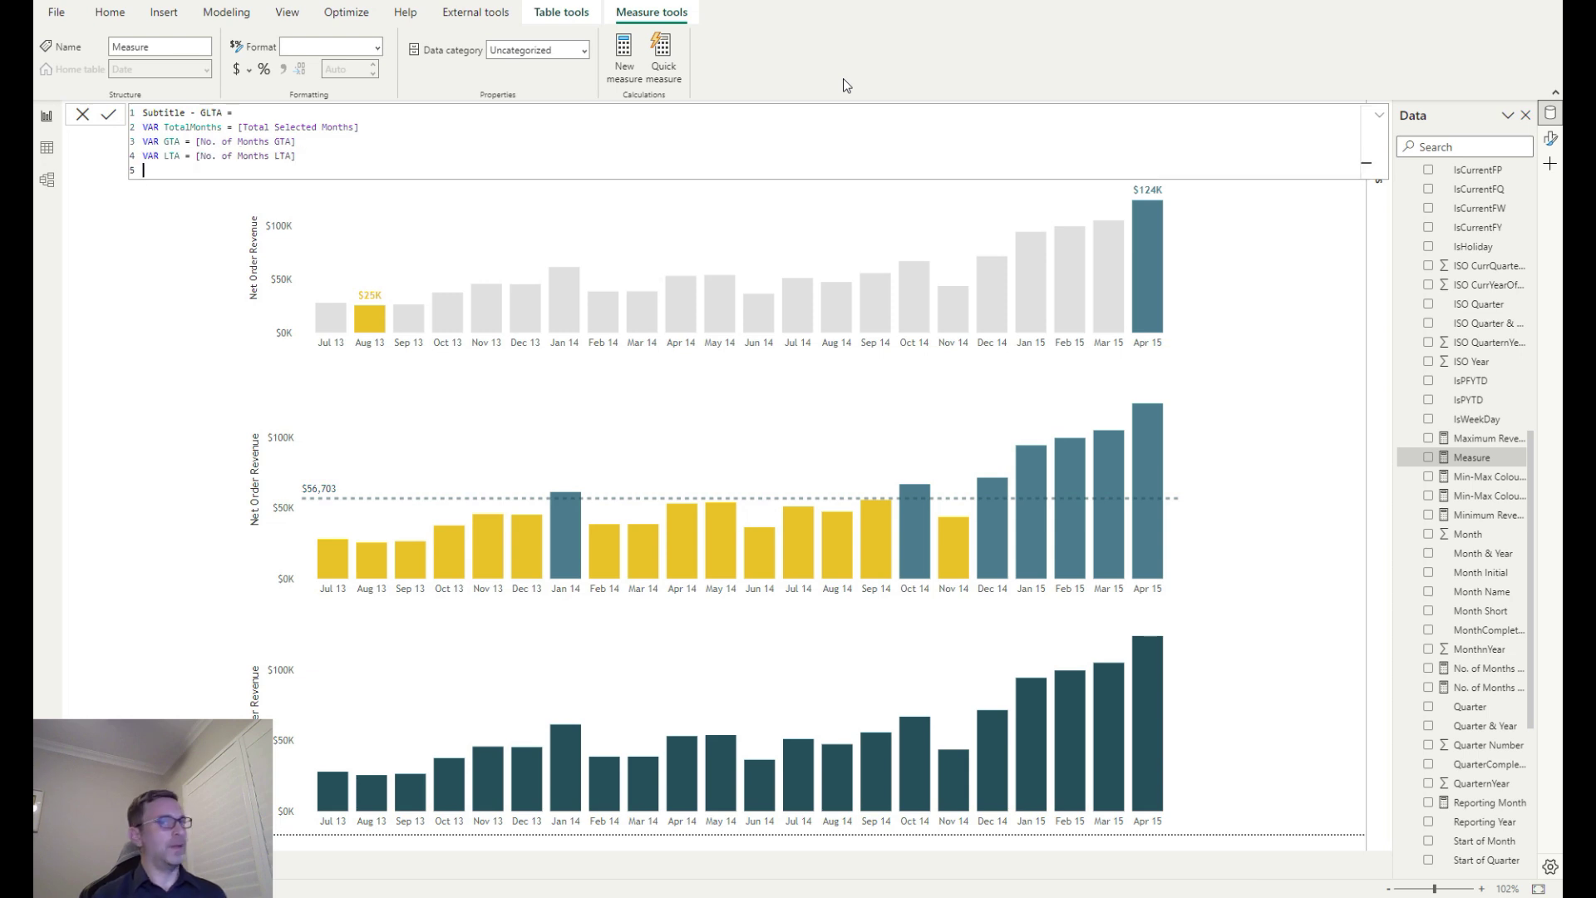
# Add a Return section to the Subtitle - GLTA measure that begins with the text "Total Months: " joined to a FORMAT function
pyautogui.write('Ret')
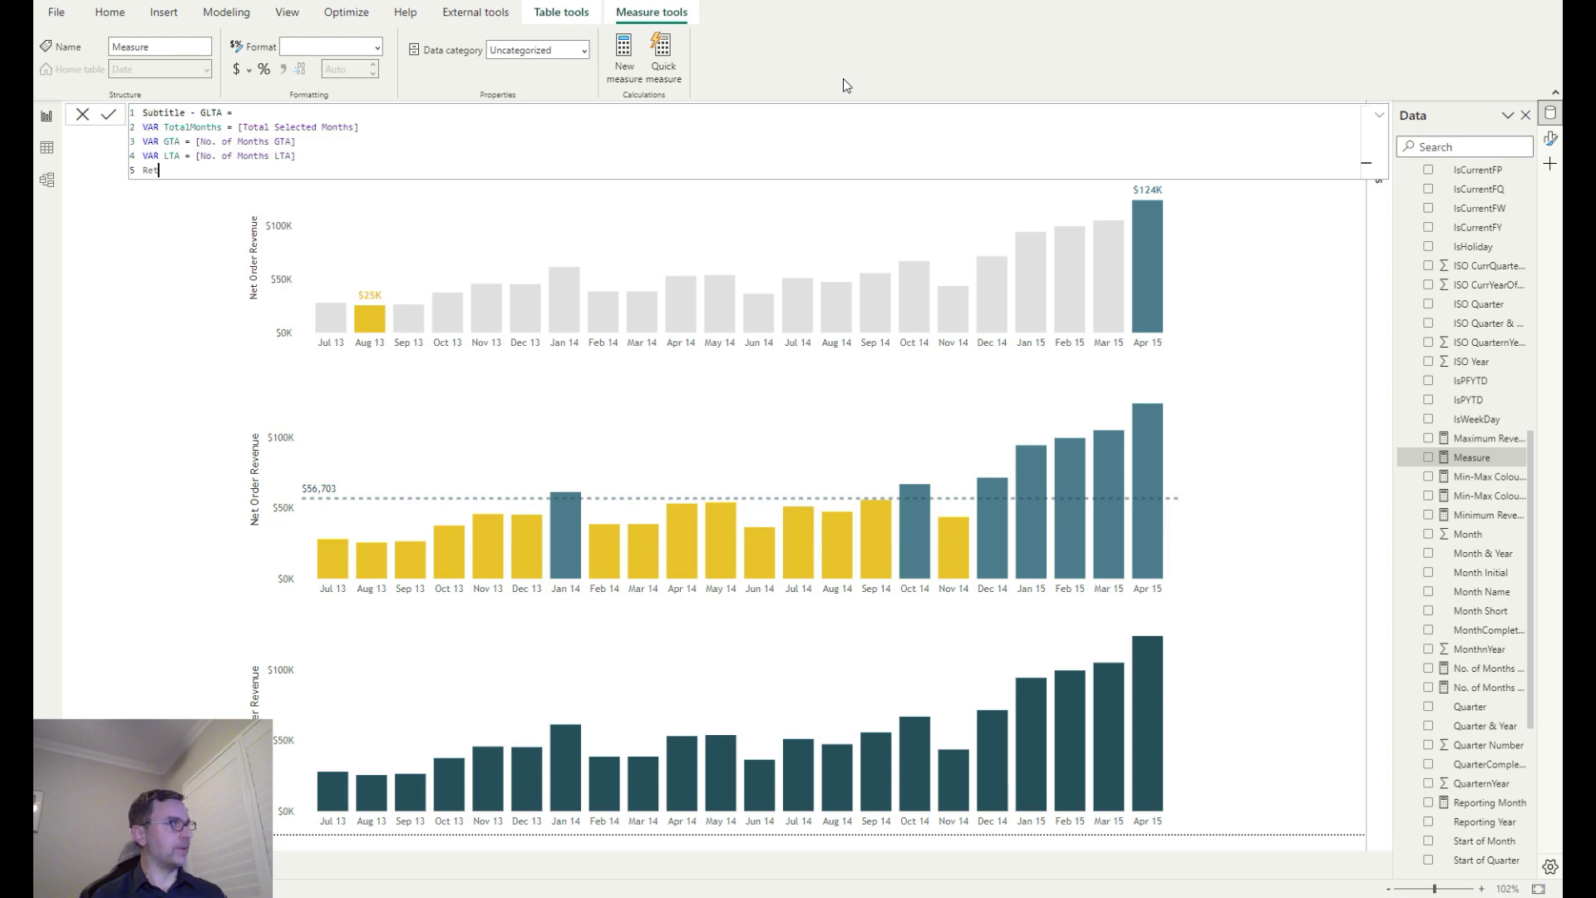
pyautogui.write('urn')
pyautogui.hotkey('shift', 'Return')
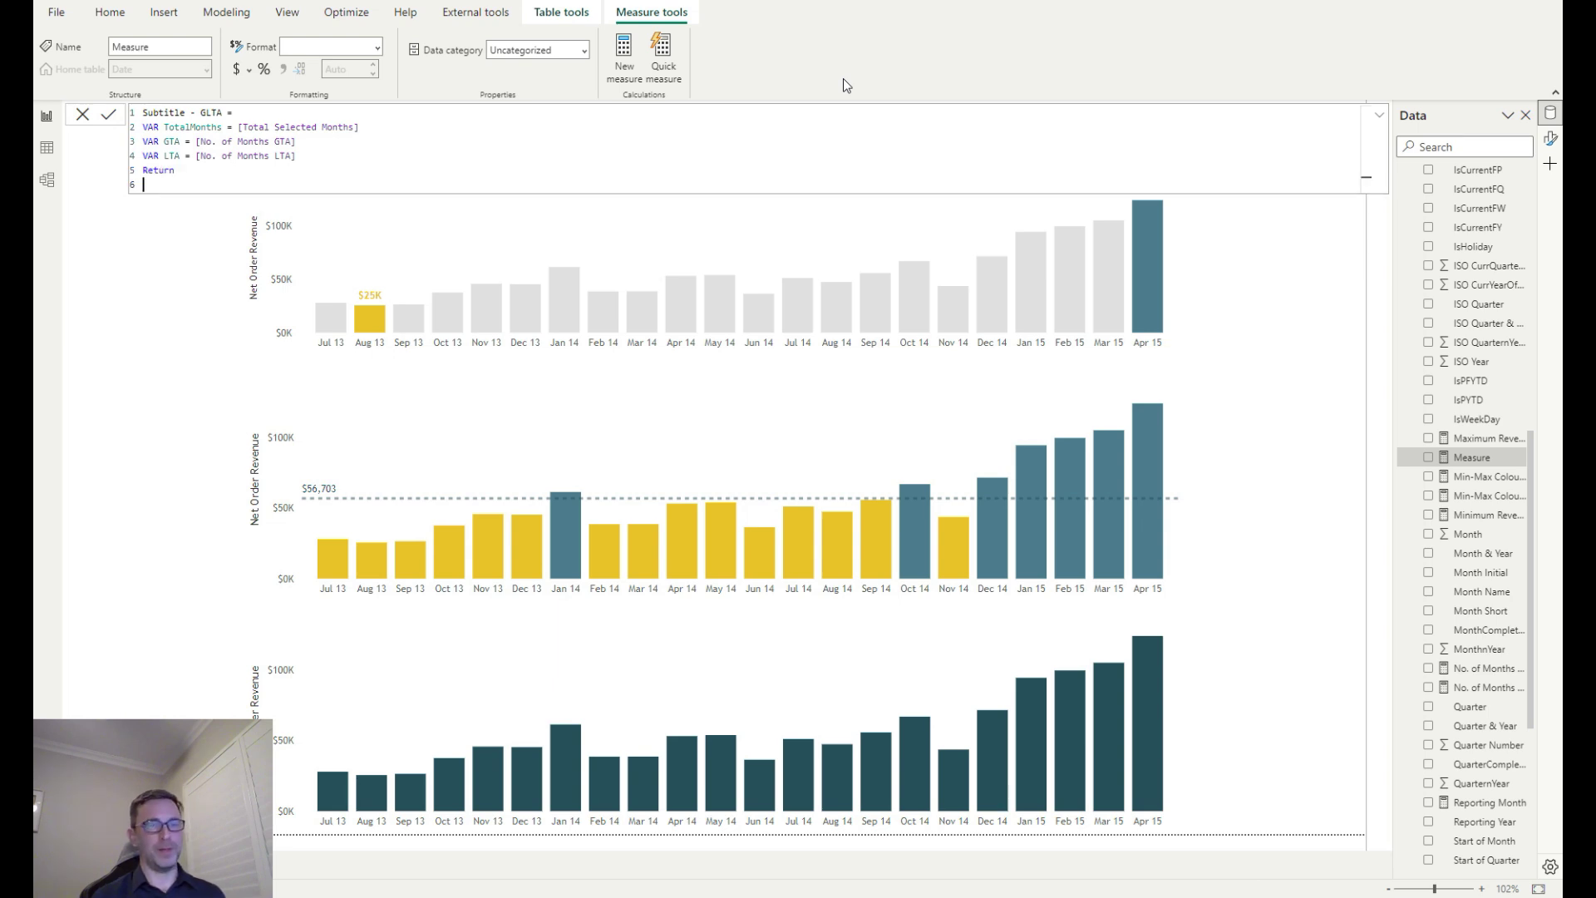
pyautogui.write('"Total Months')
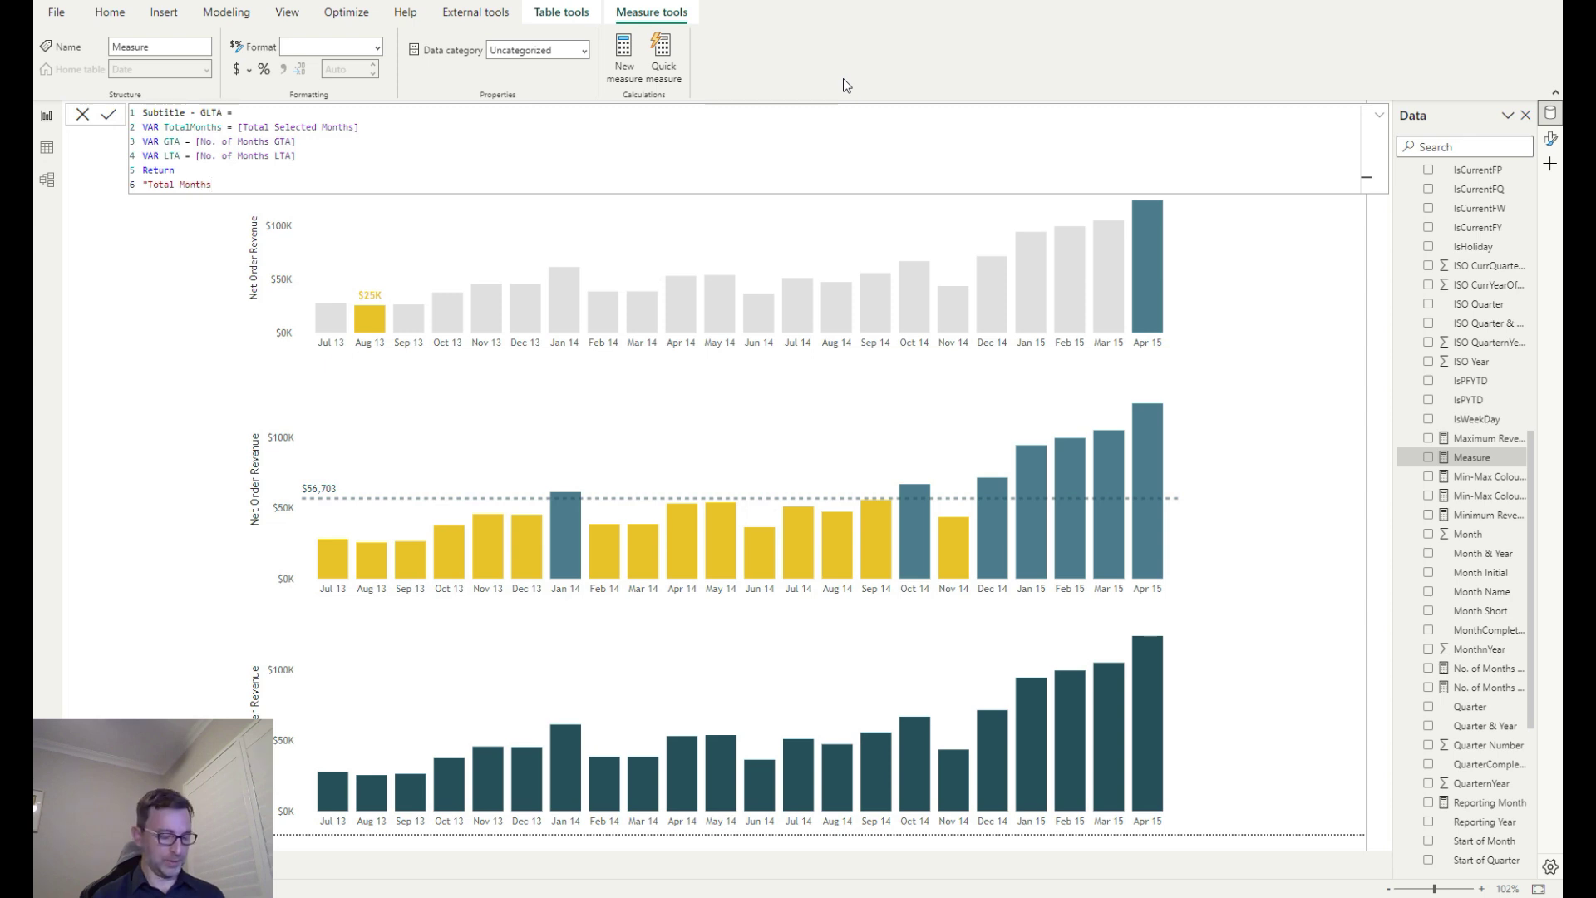
pyautogui.write(': " &FORMAT(')
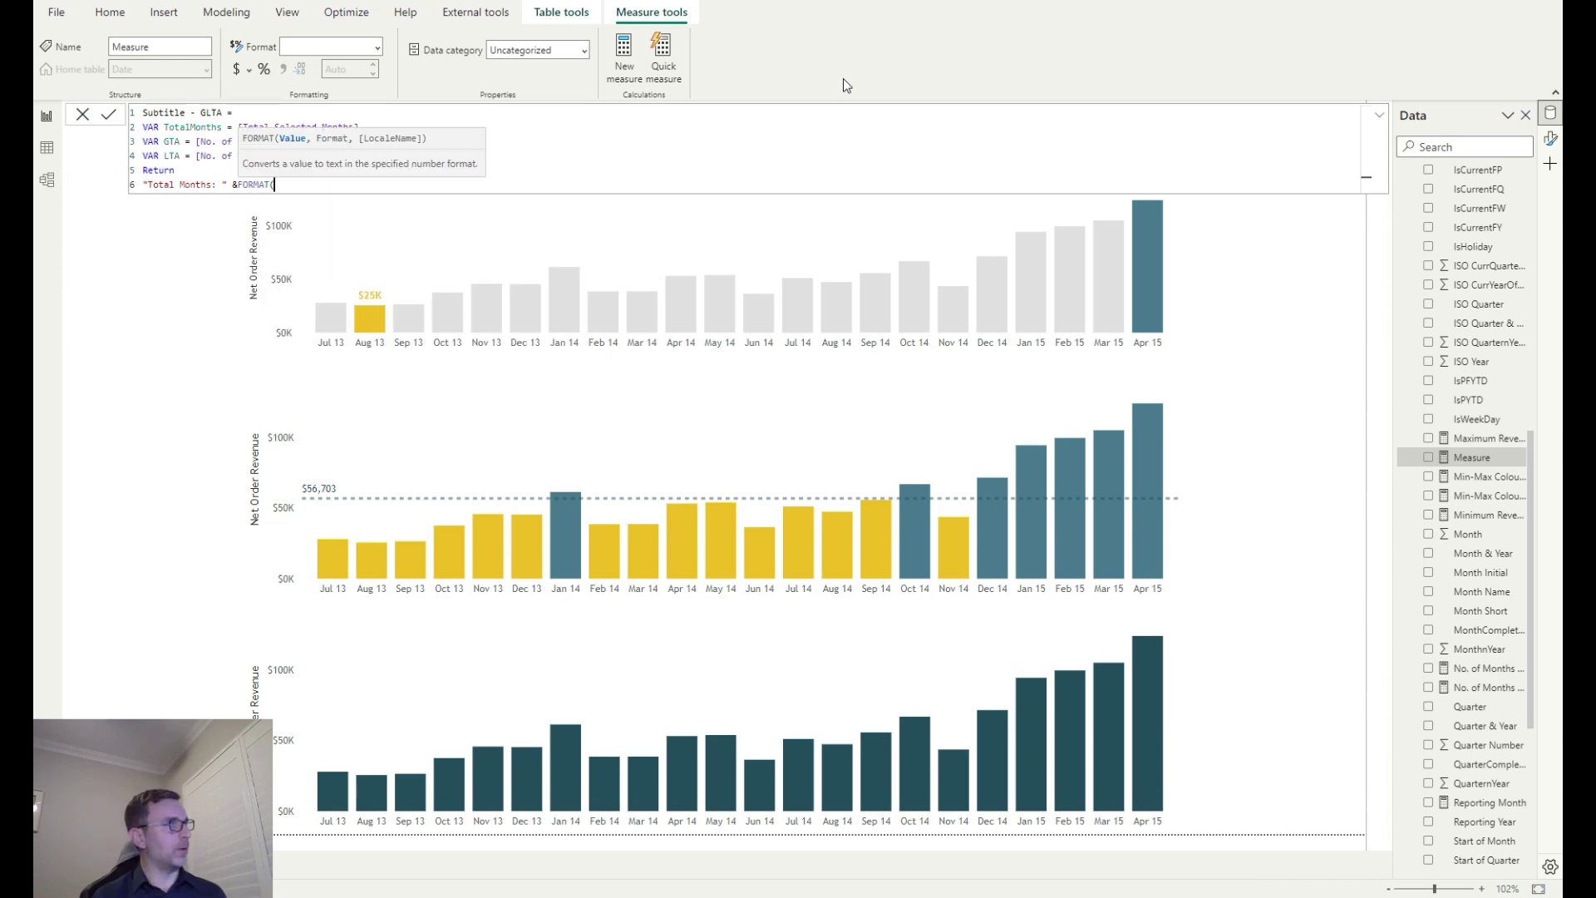
# Complete the total months part of the Return expression as FORMAT(TotalMonths, "0") and append the separator " | "
pyautogui.write('To')
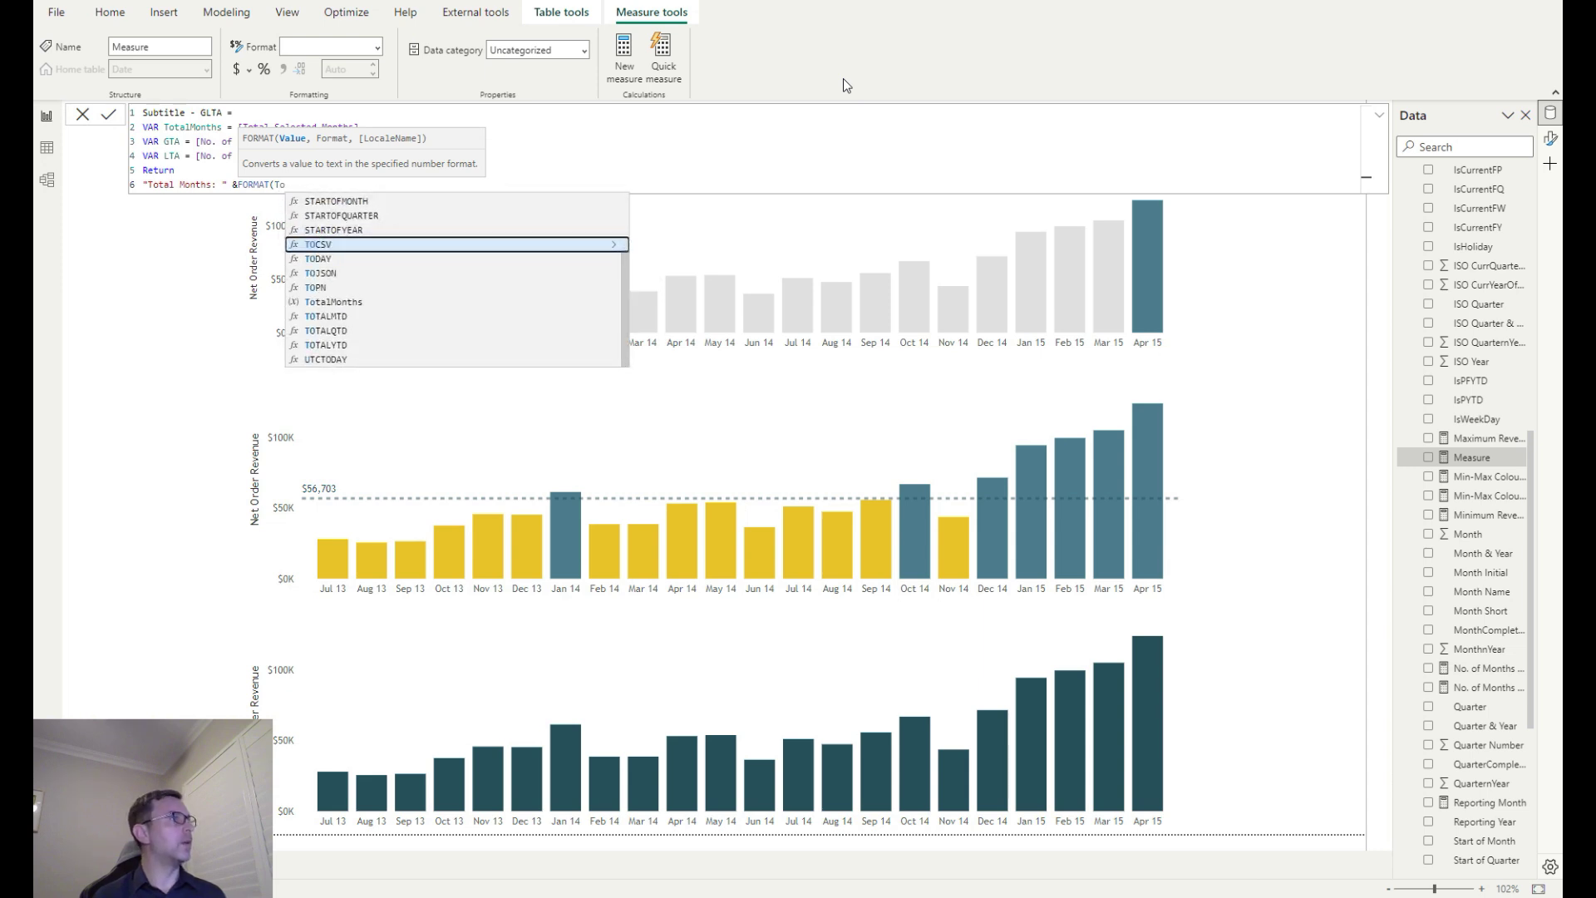
pyautogui.press('Down')
pyautogui.press('Down')
pyautogui.press('Down')
pyautogui.press('Down')
pyautogui.press('Tab')
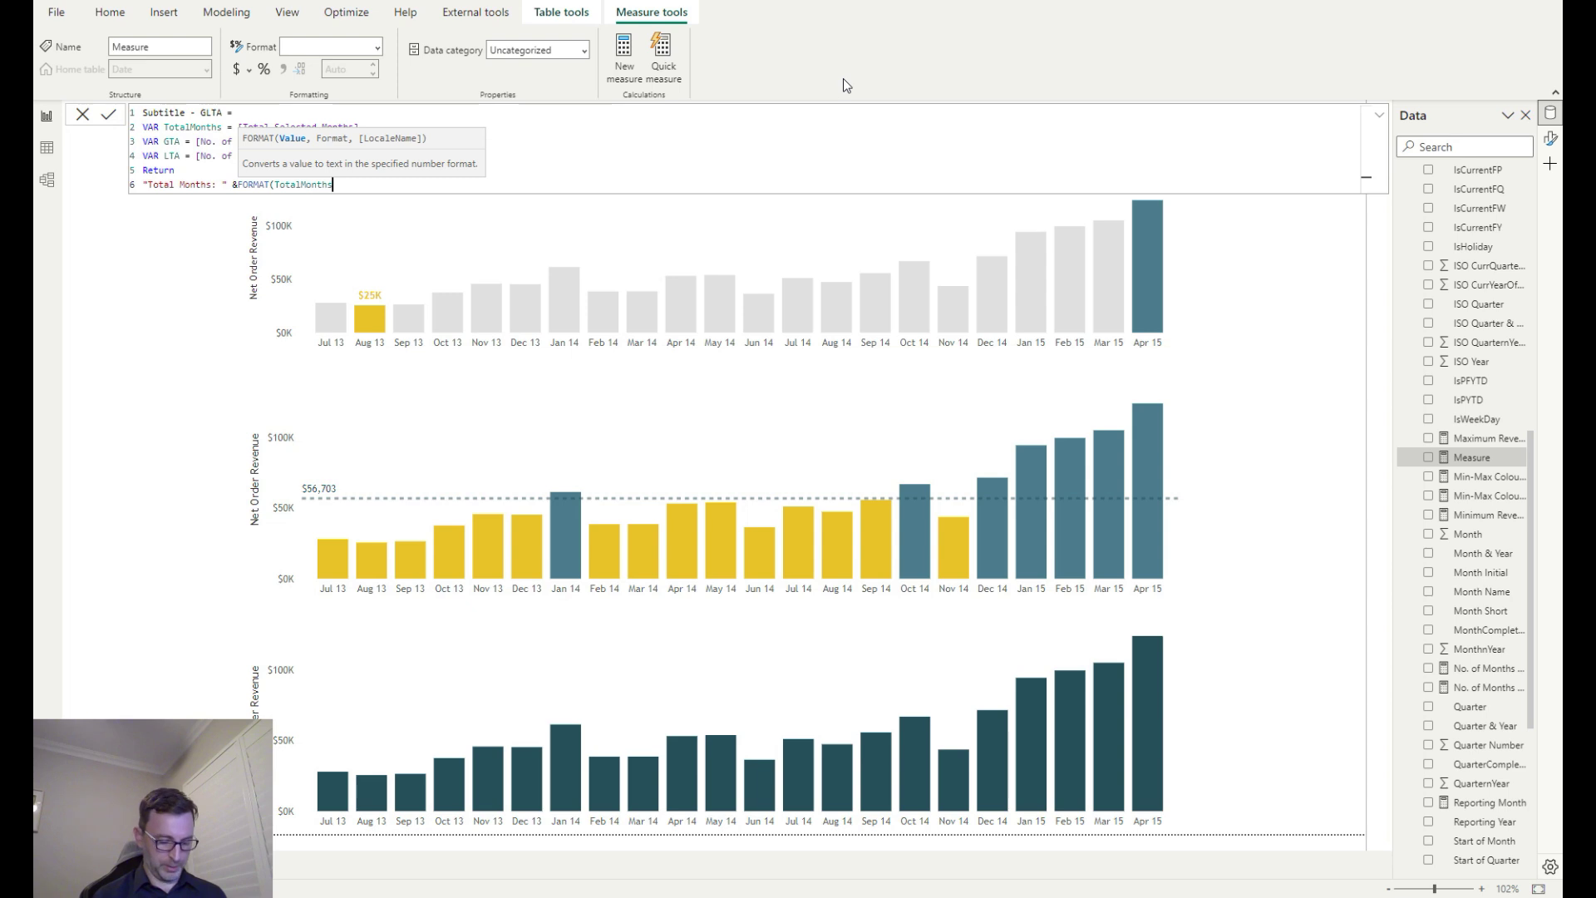
pyautogui.write(', "0"')
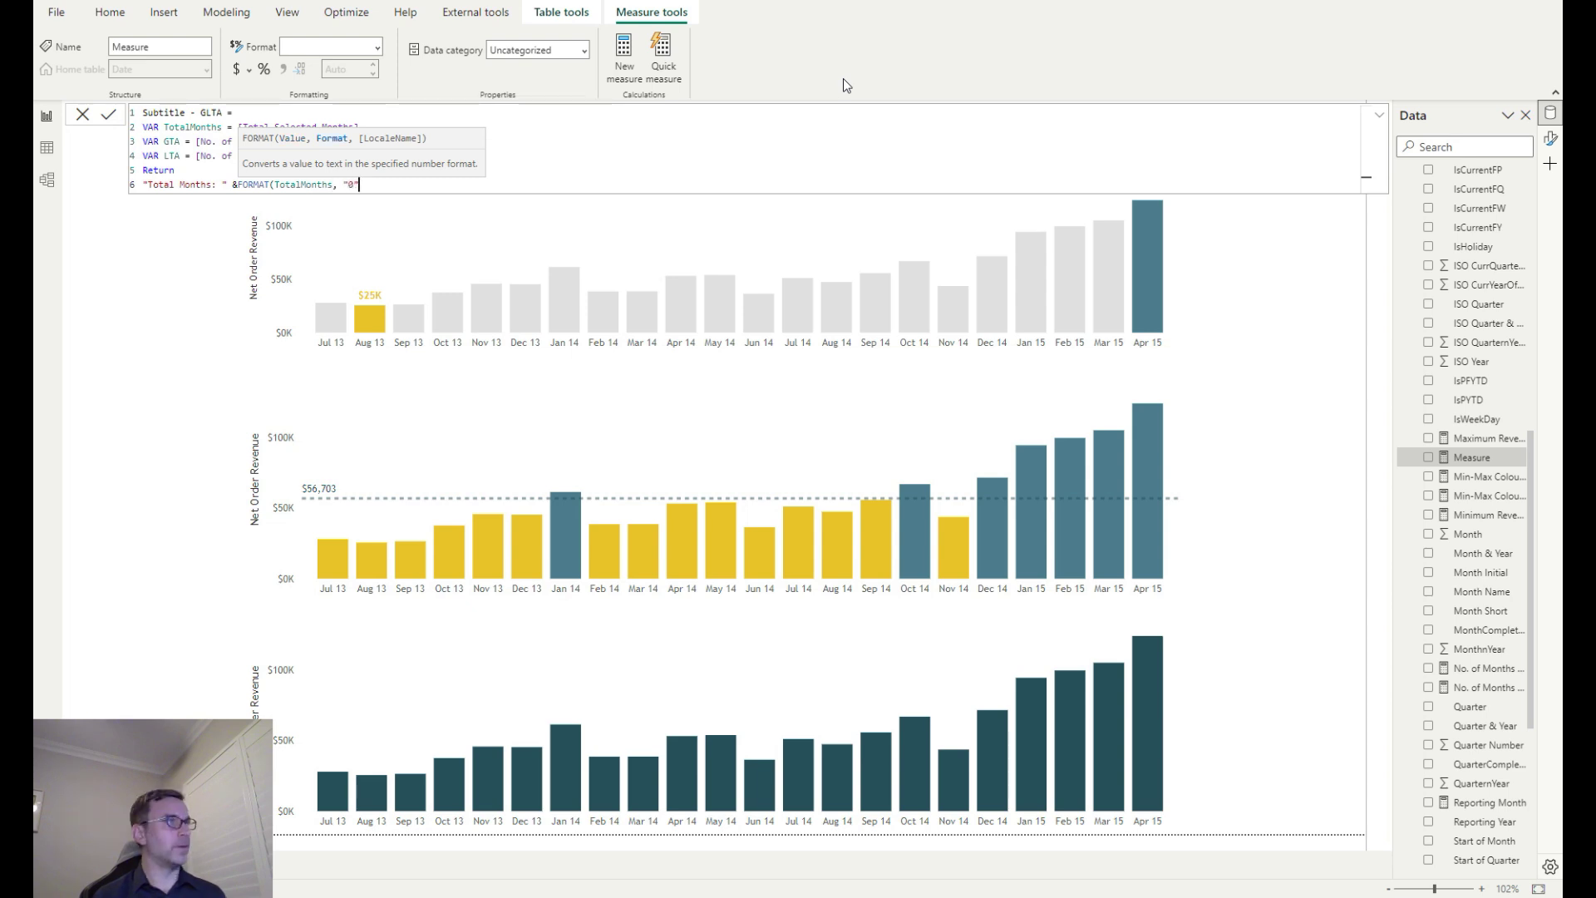
pyautogui.write(') & " |')
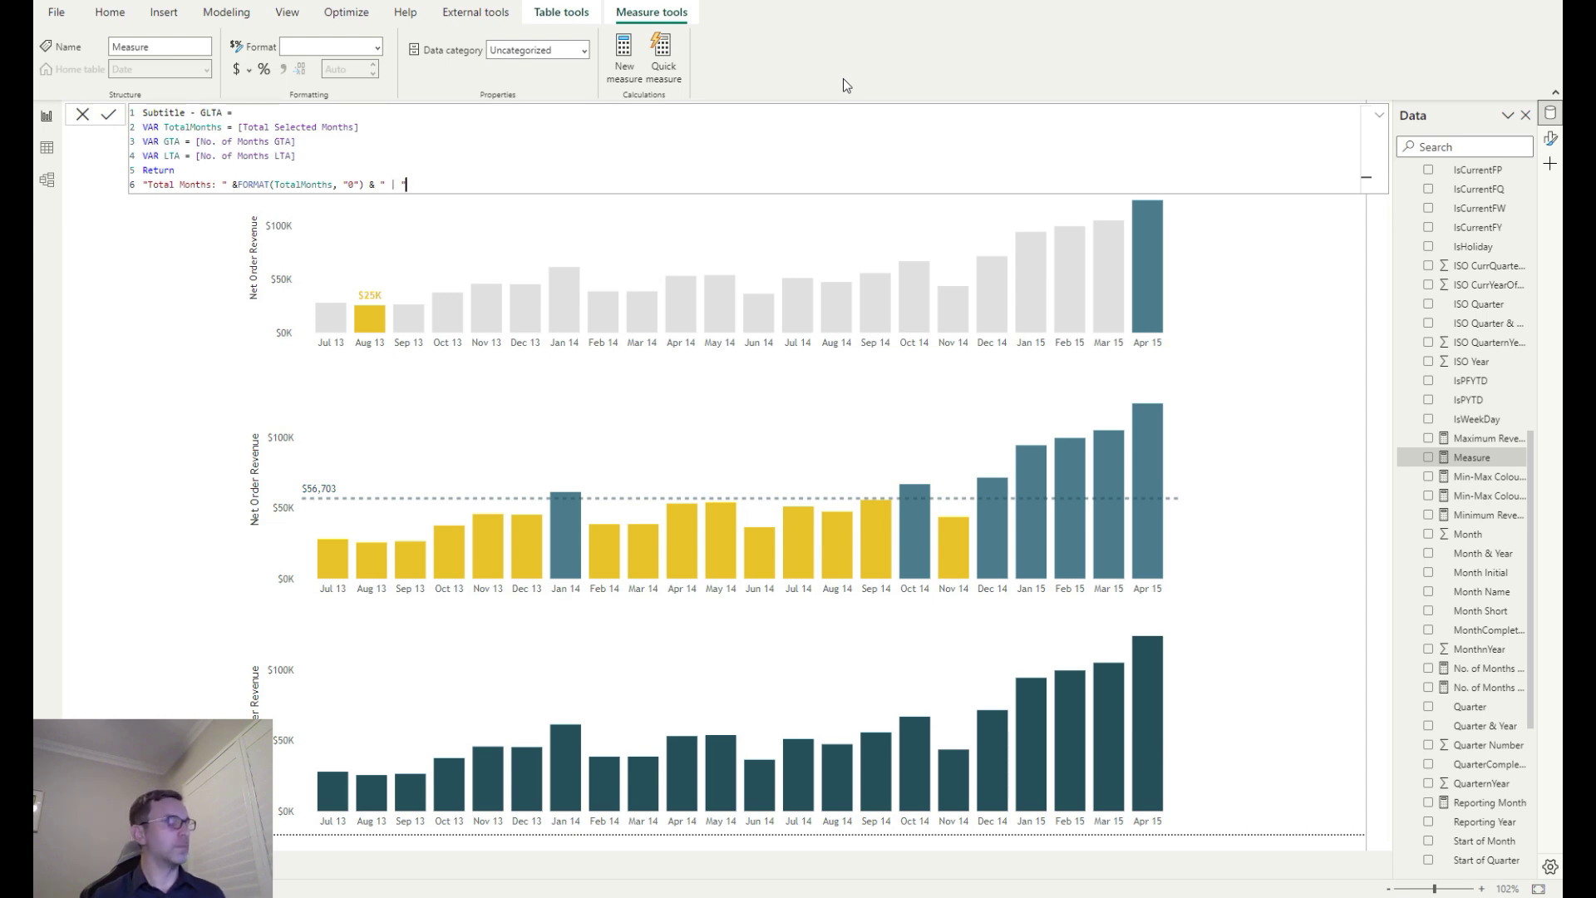
pyautogui.write('&')
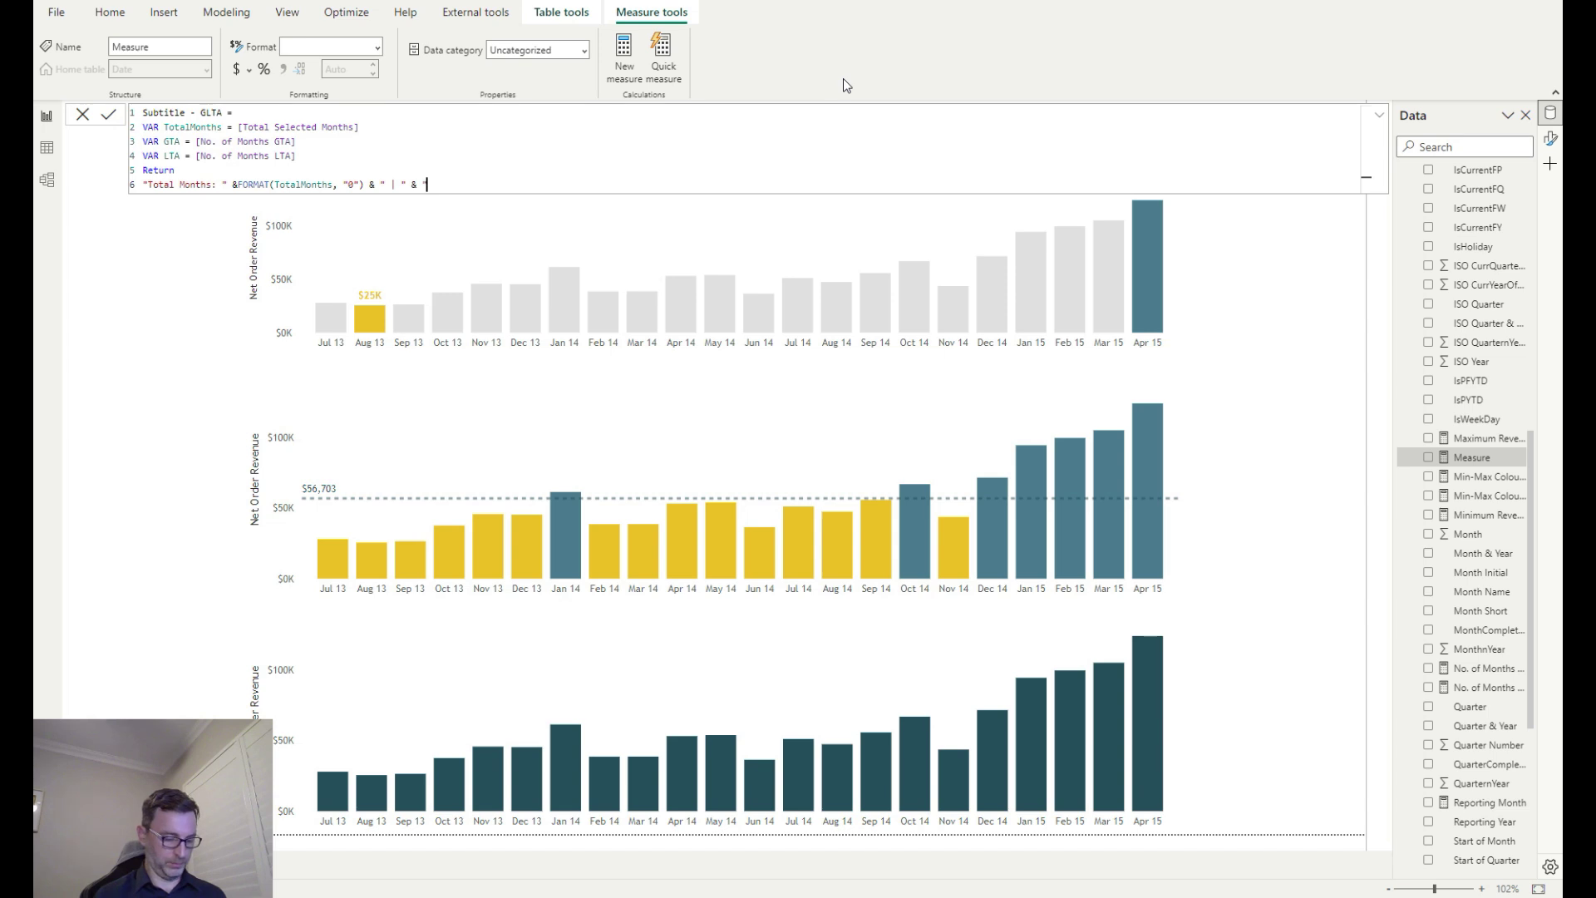
# Append "Greater Than Average: " joined to FORMAT(GTA, "0") and another " | " separator to the Return expression
pyautogui.write('"Greater')
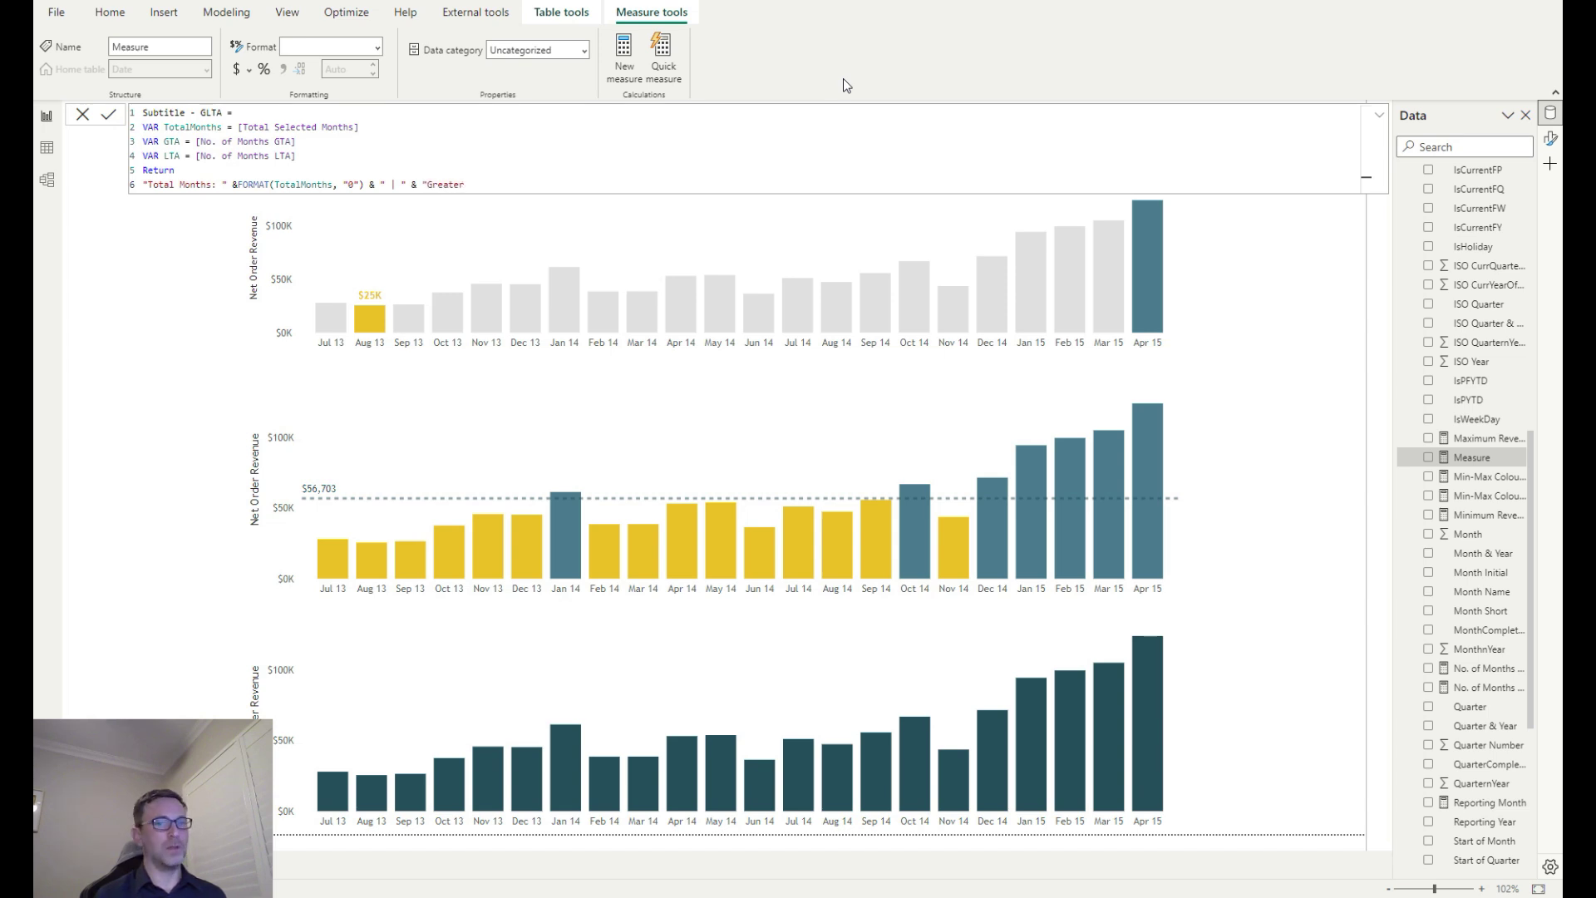
pyautogui.write(' thaan Average:')
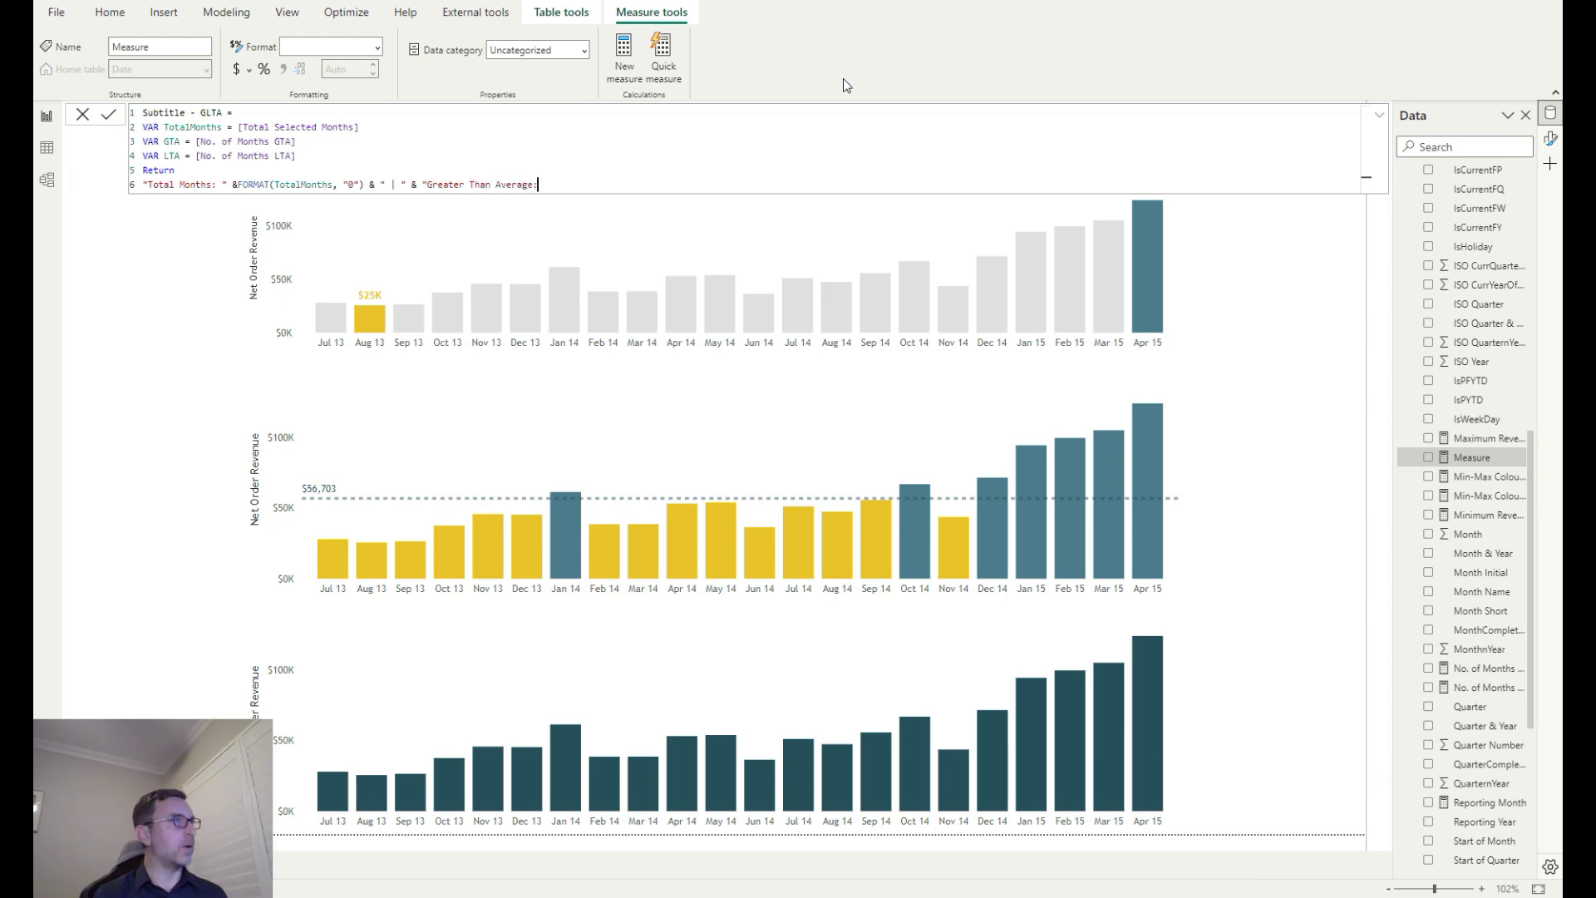
pyautogui.write(' " ')
pyautogui.write('& FORMAT(')
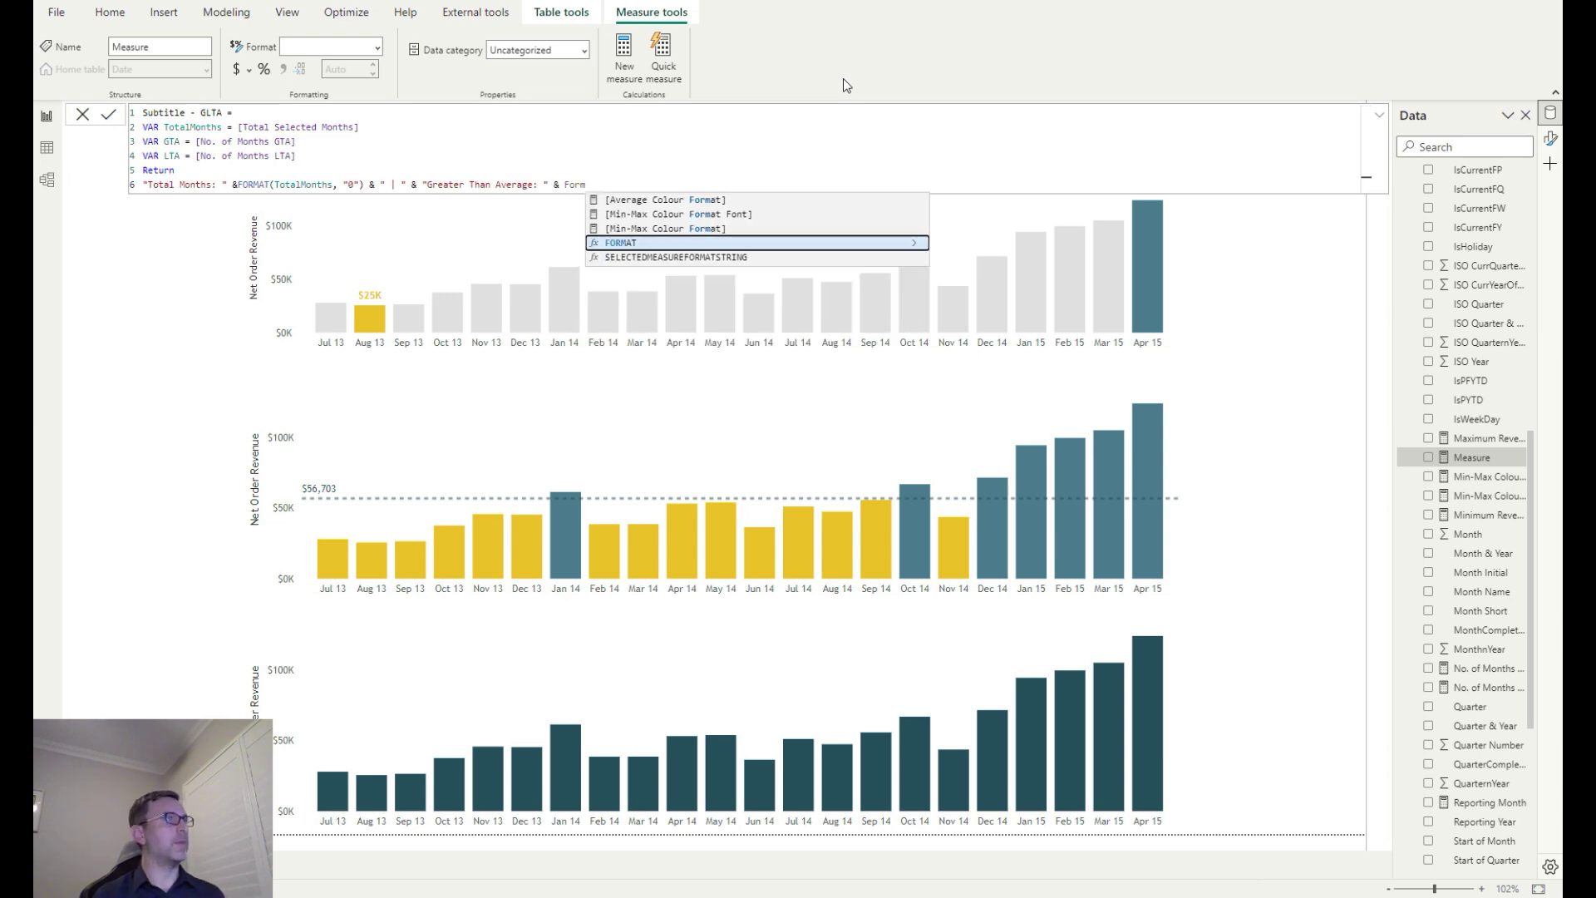
pyautogui.write('GTA')
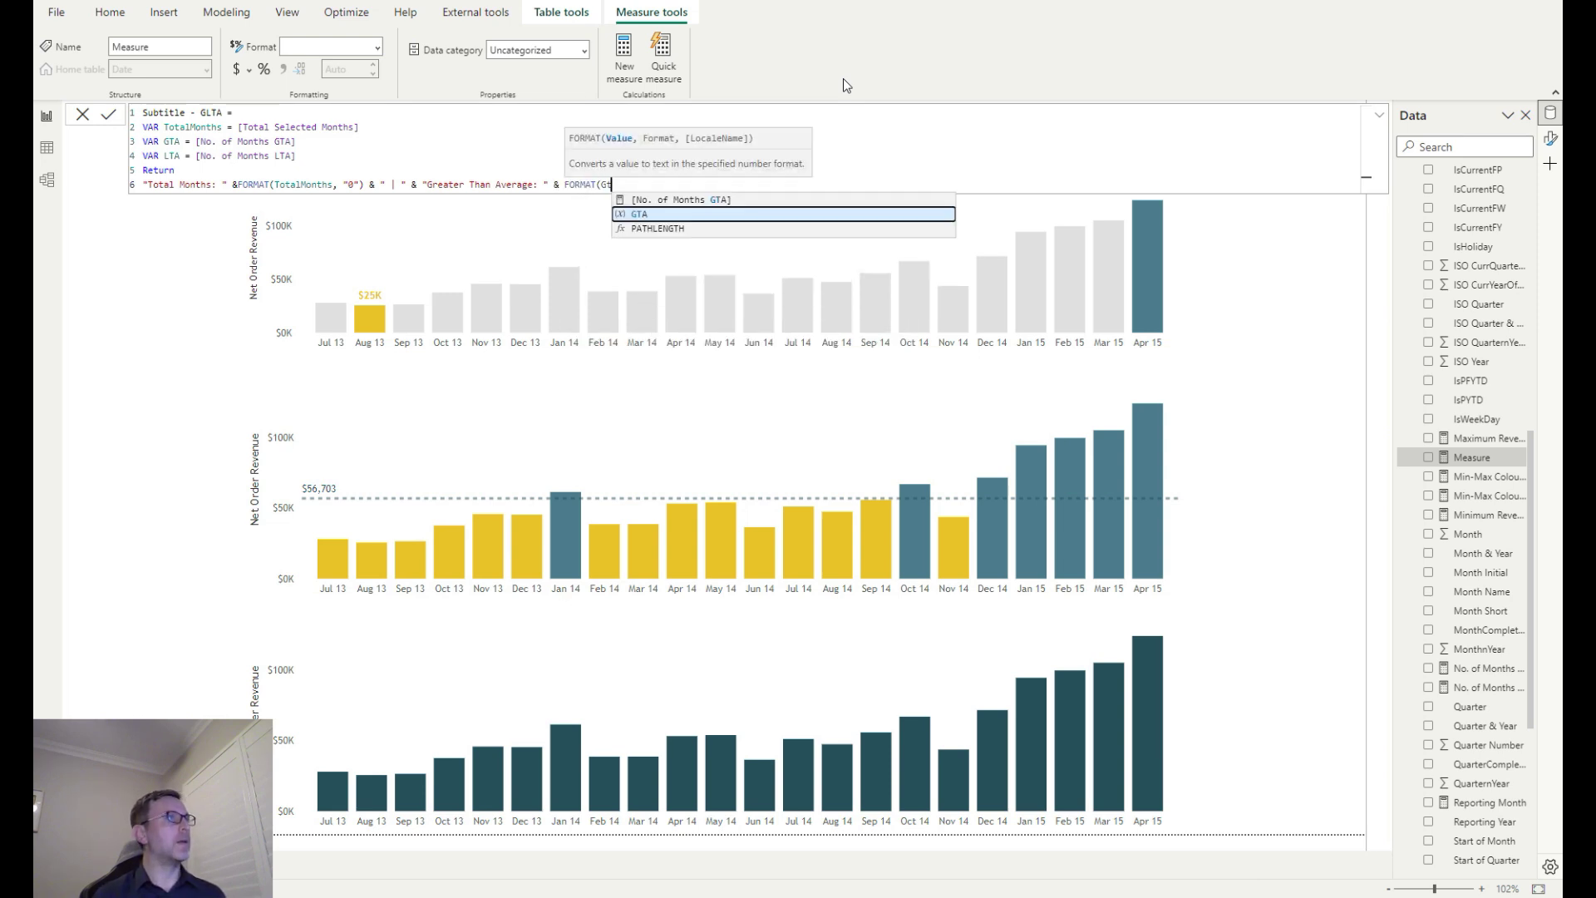
pyautogui.write(', "0')
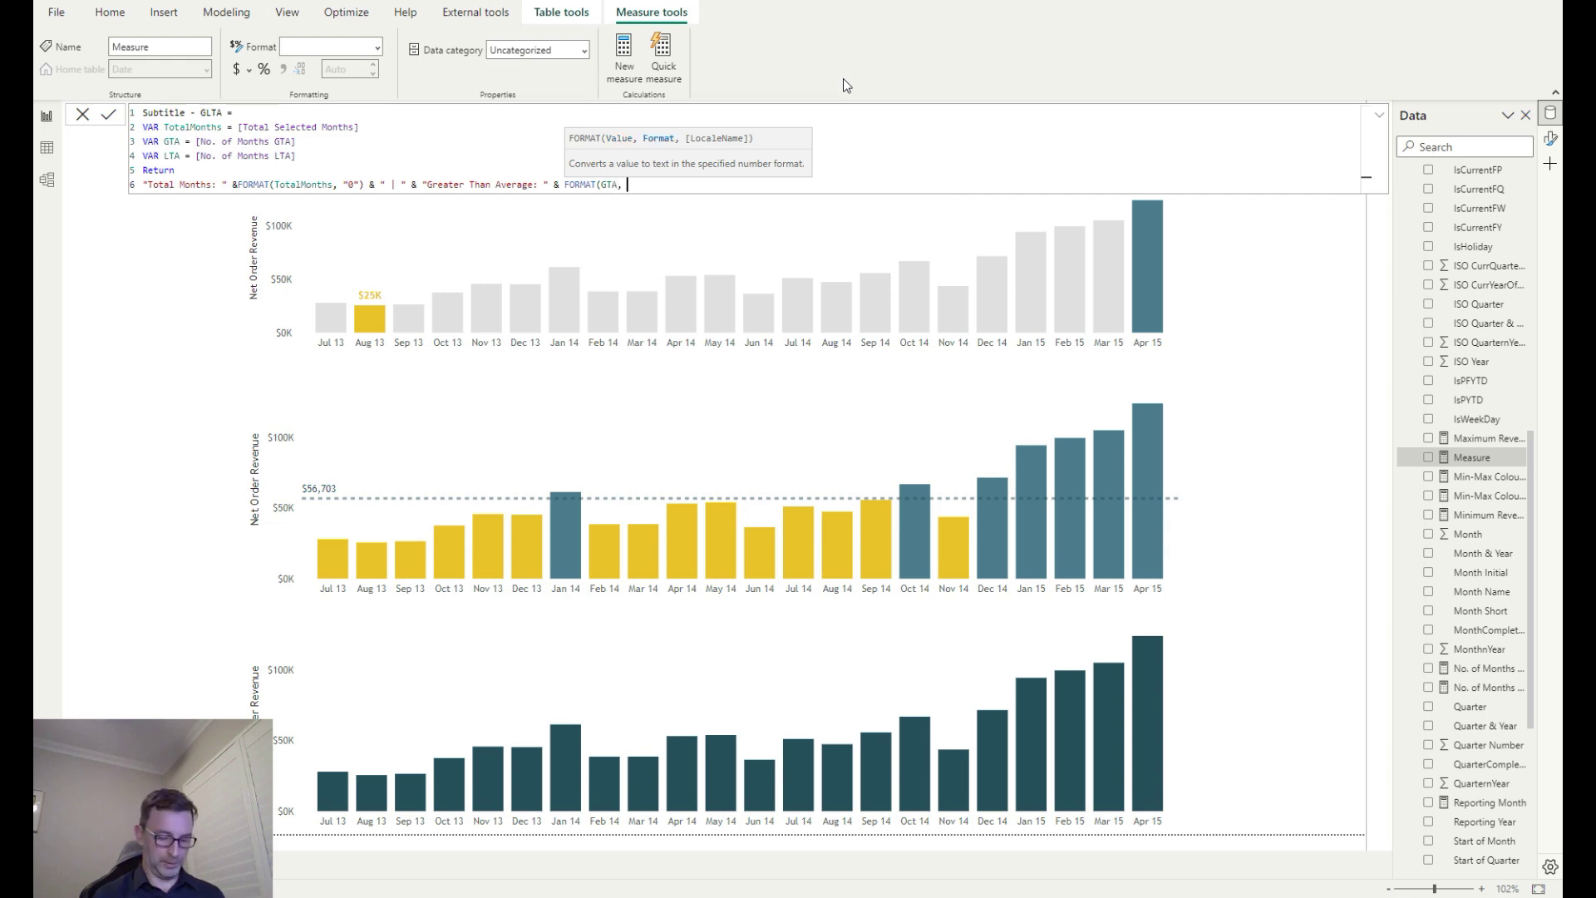
pyautogui.write('"')
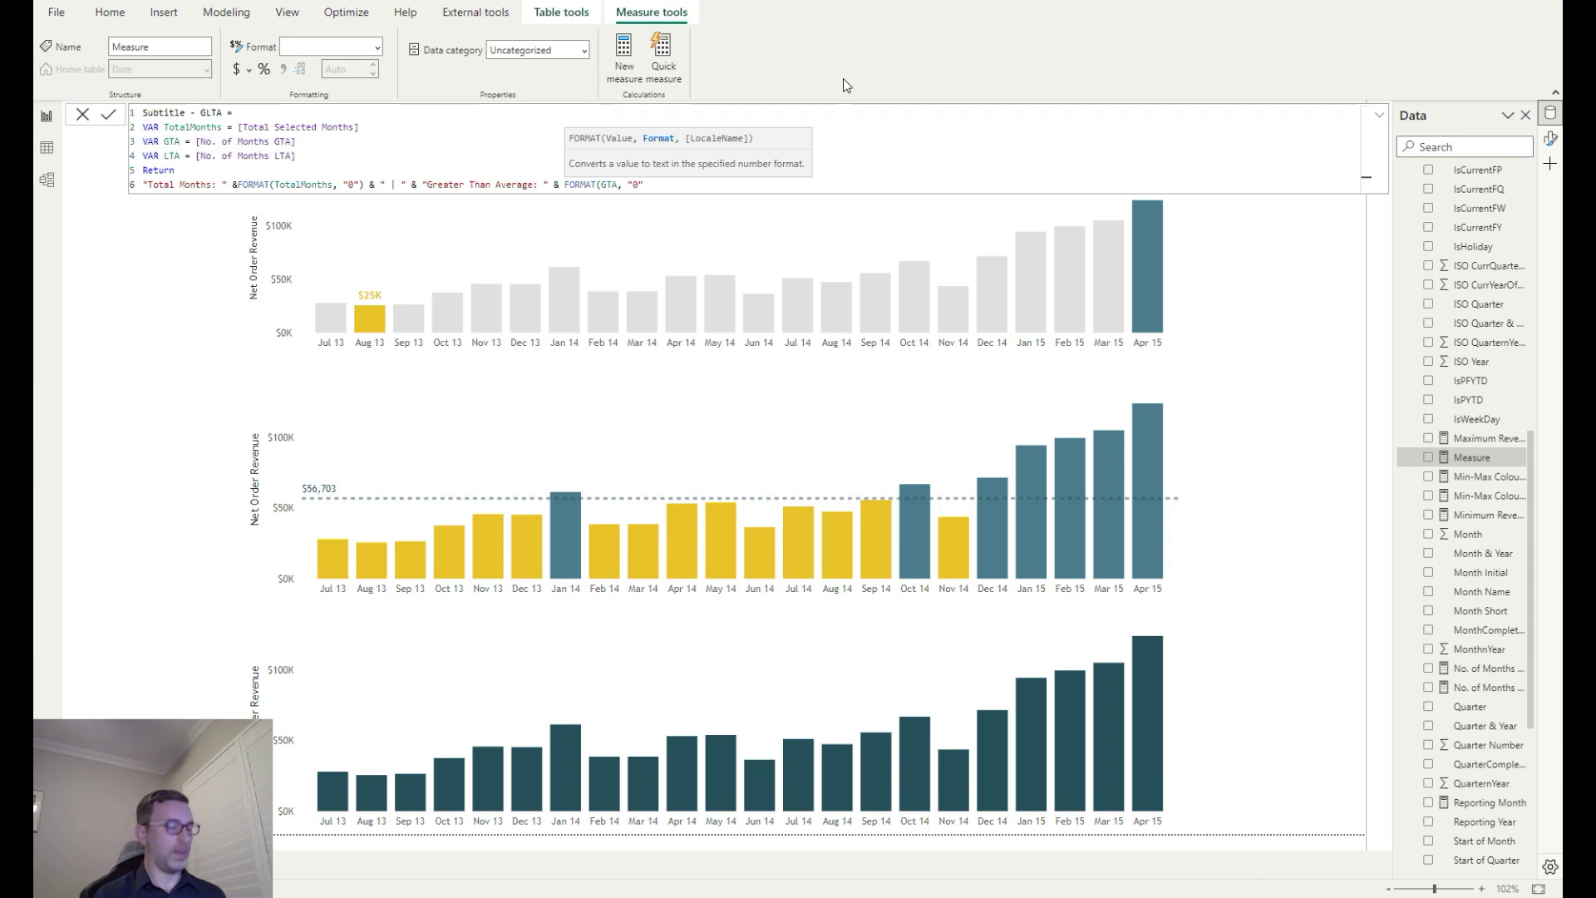
pyautogui.write(') & " | " &')
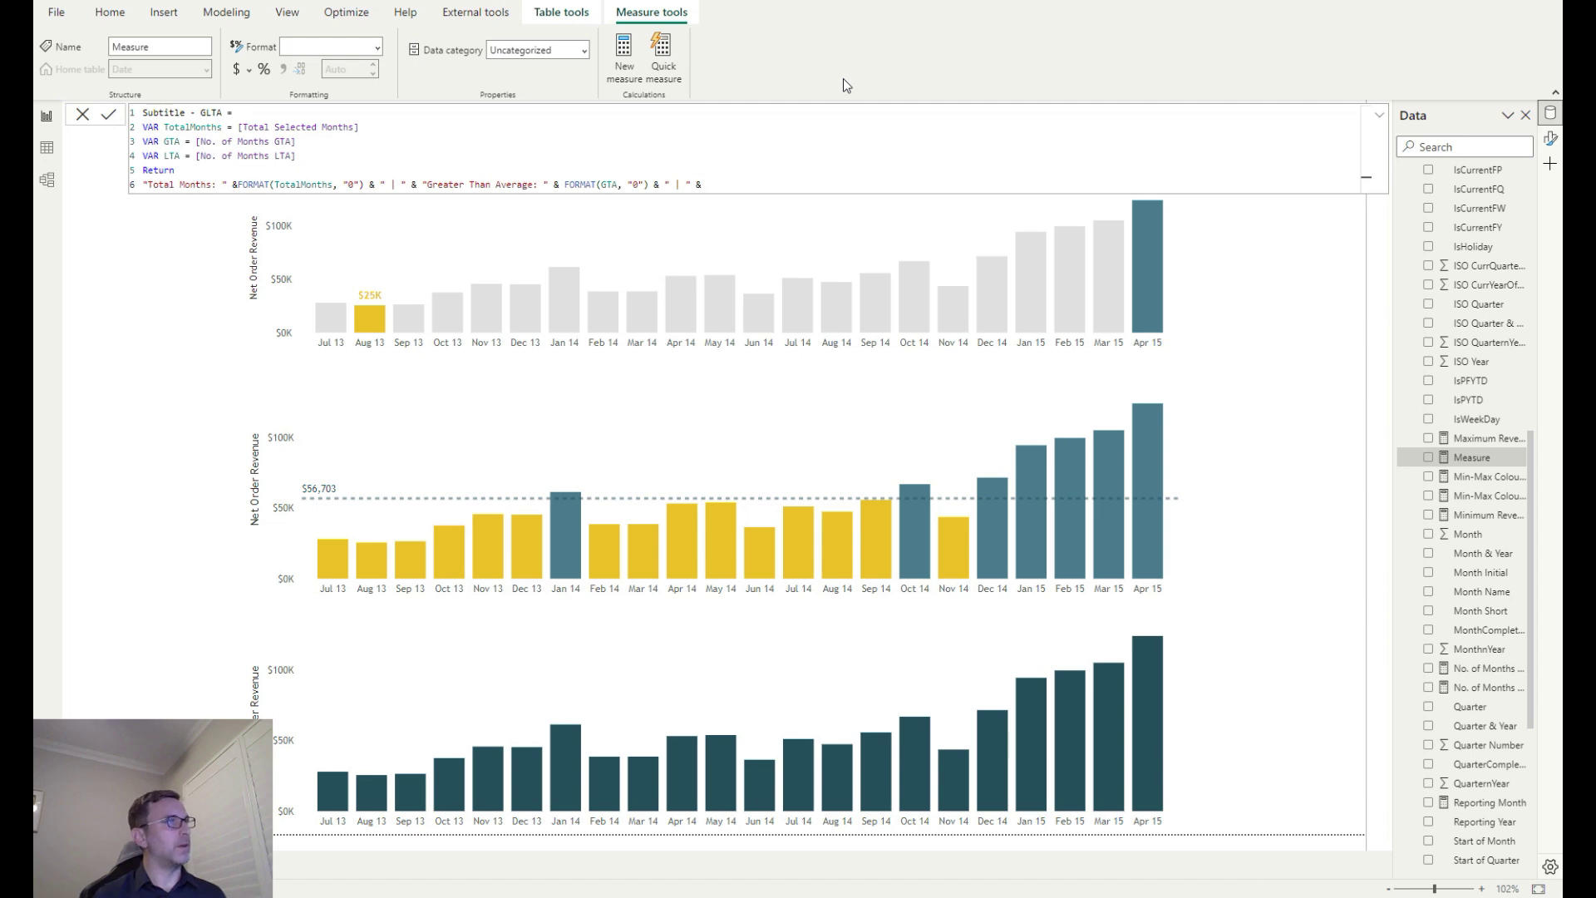
# Append "Less Than Average: " joined to FORMAT(LTA, "0") to the Return expression and commit the Subtitle - GLTA measure
pyautogui.write(' "Less Than Average: " ')
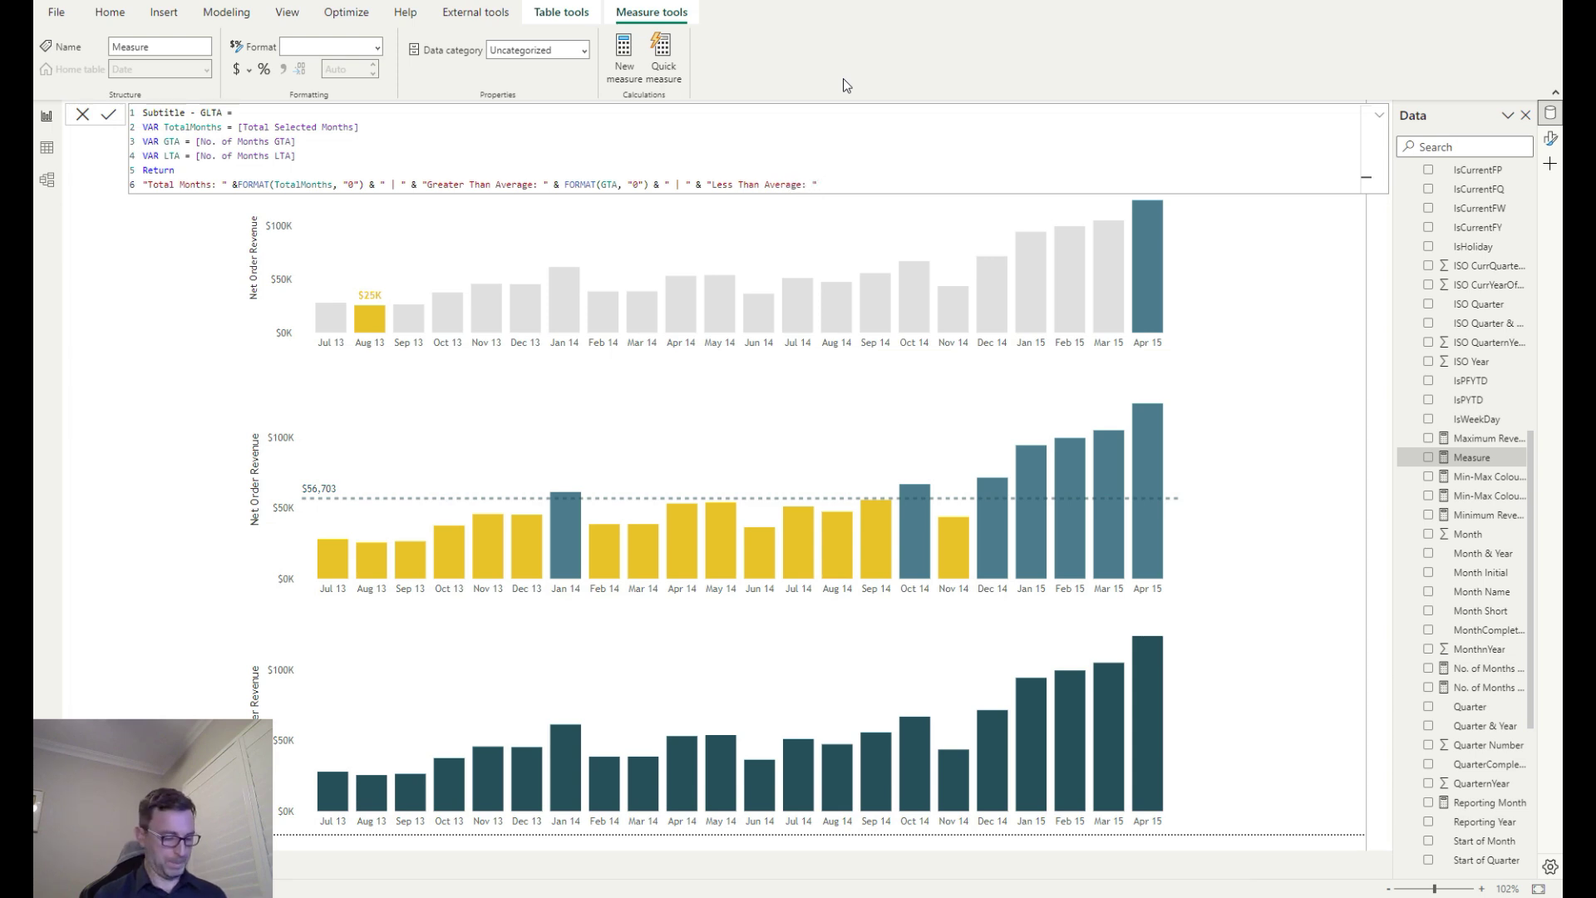
pyautogui.write('& FOR')
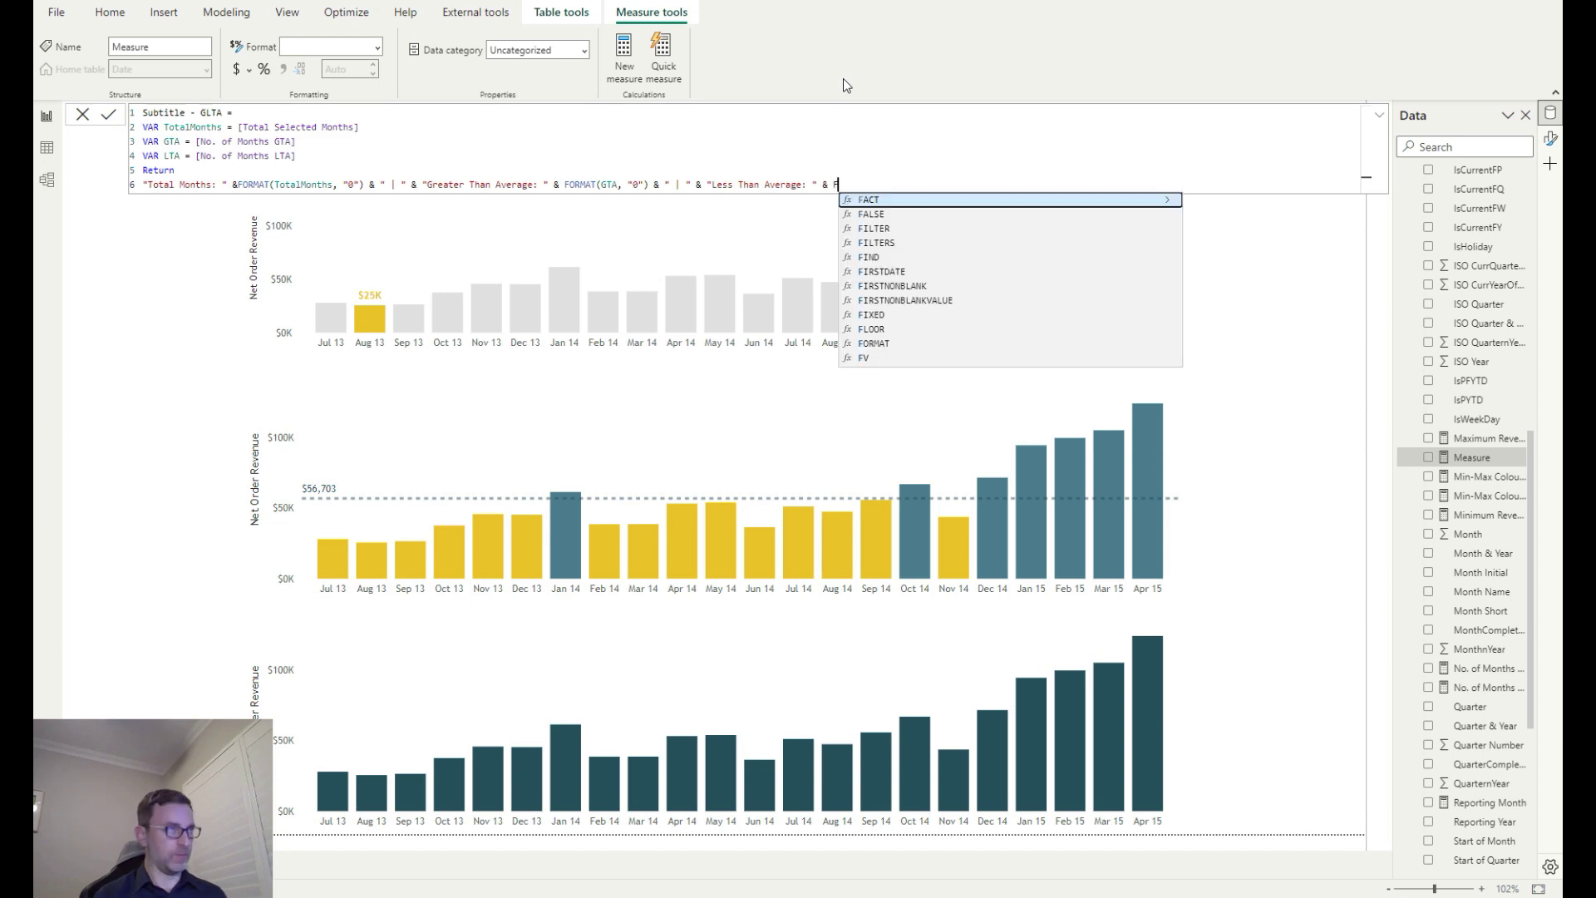
pyautogui.press('Tab')
pyautogui.write('LTA')
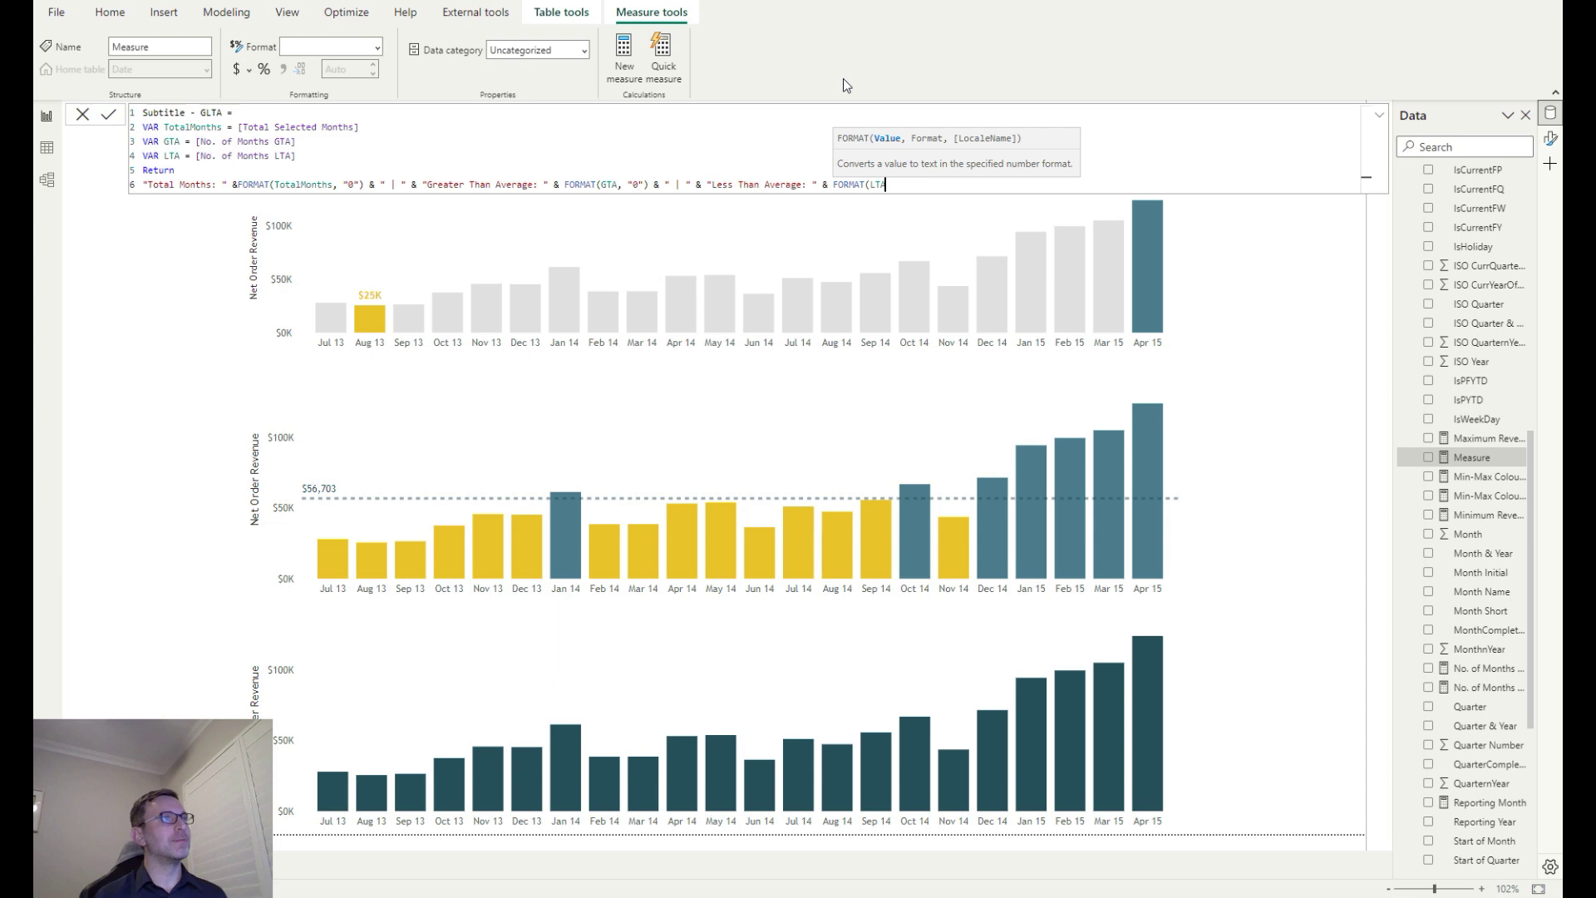
pyautogui.write(', "0"')
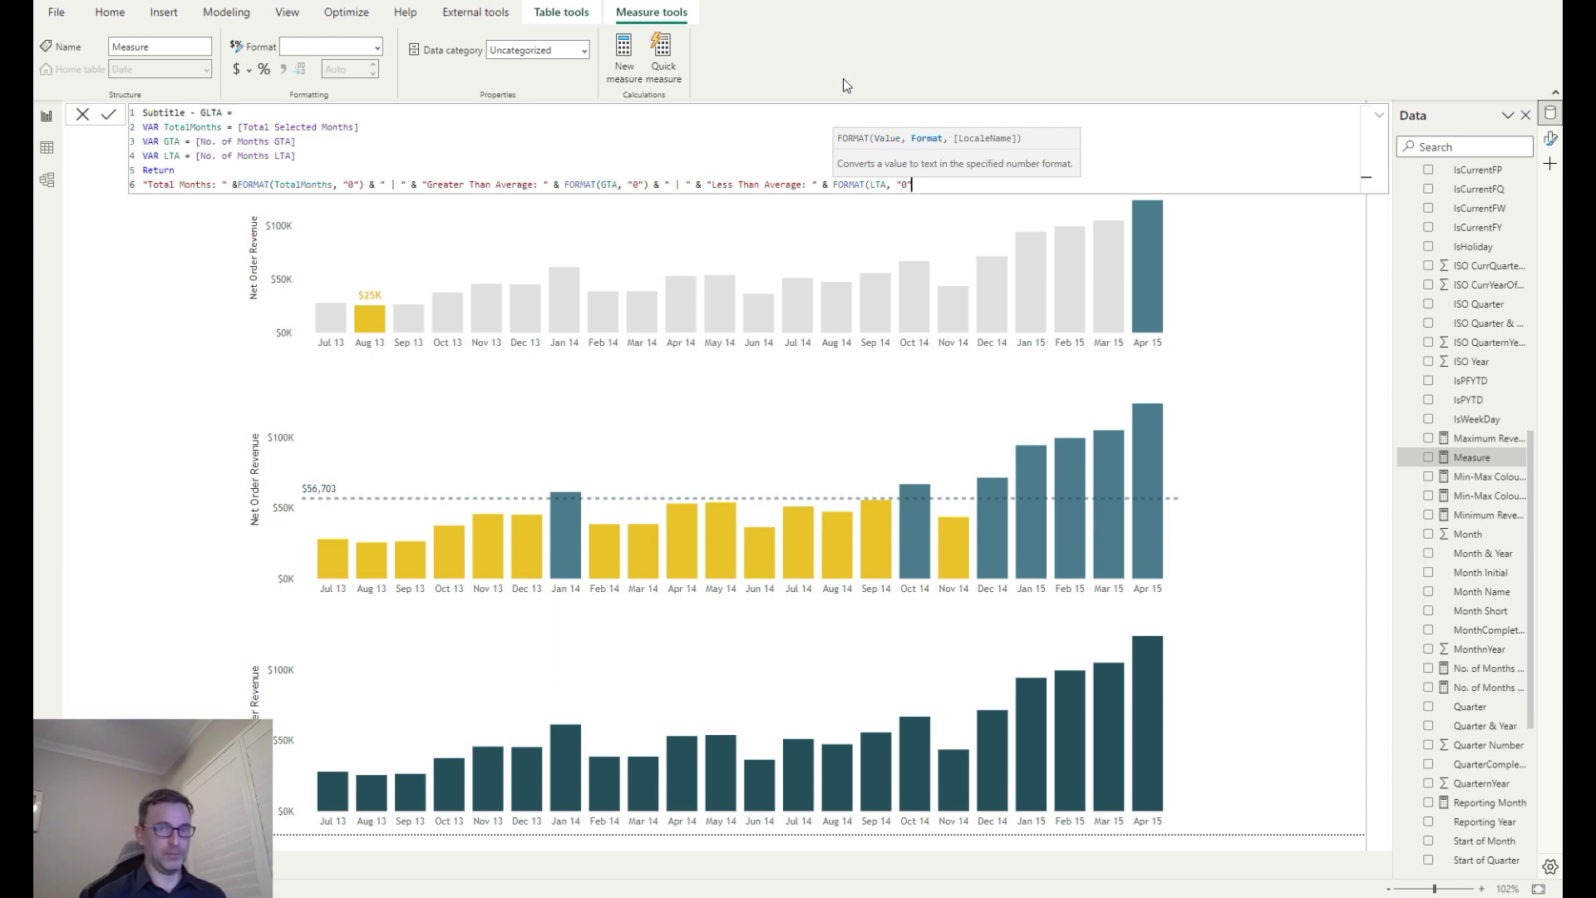
pyautogui.write(')')
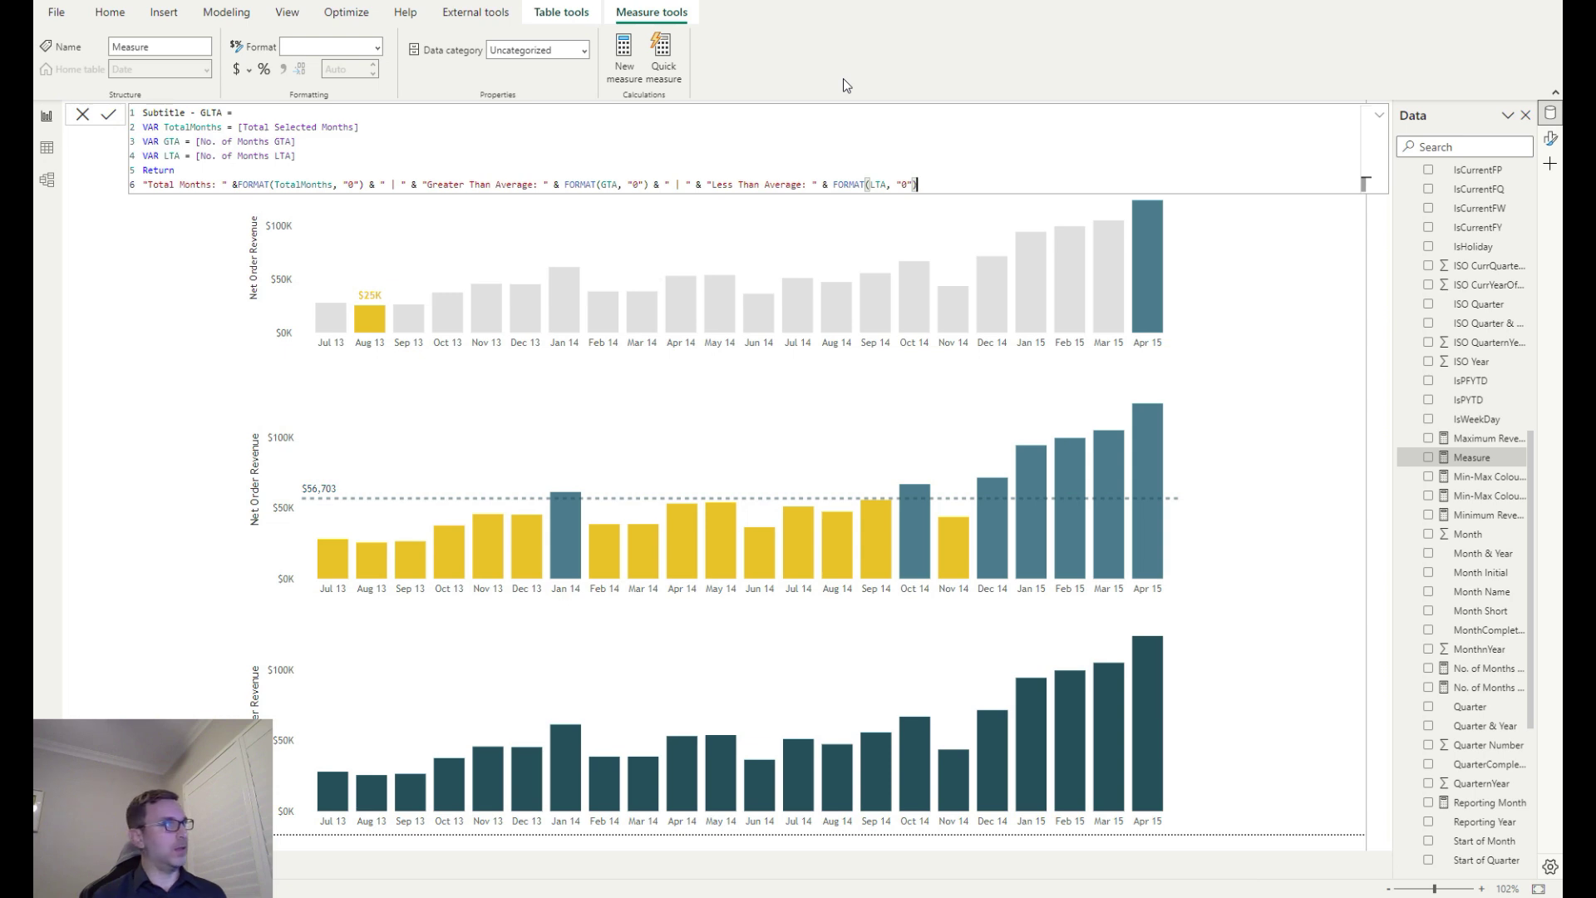
pyautogui.press('Return')
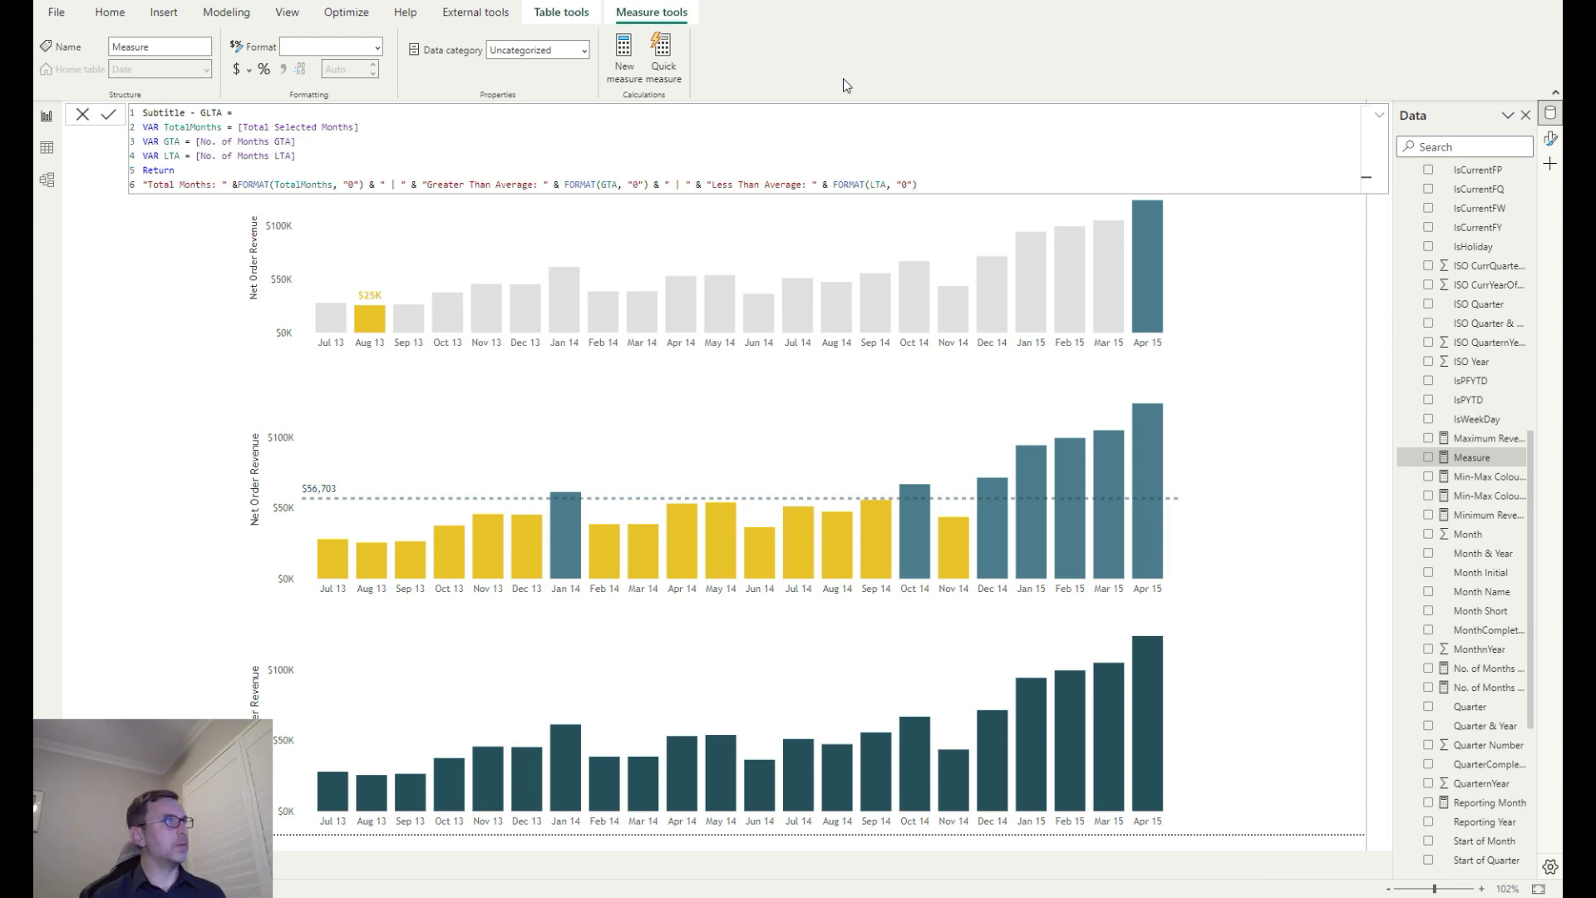
# Turn on the title and subtitle for the middle column chart with the average line
pyautogui.click(763, 428)
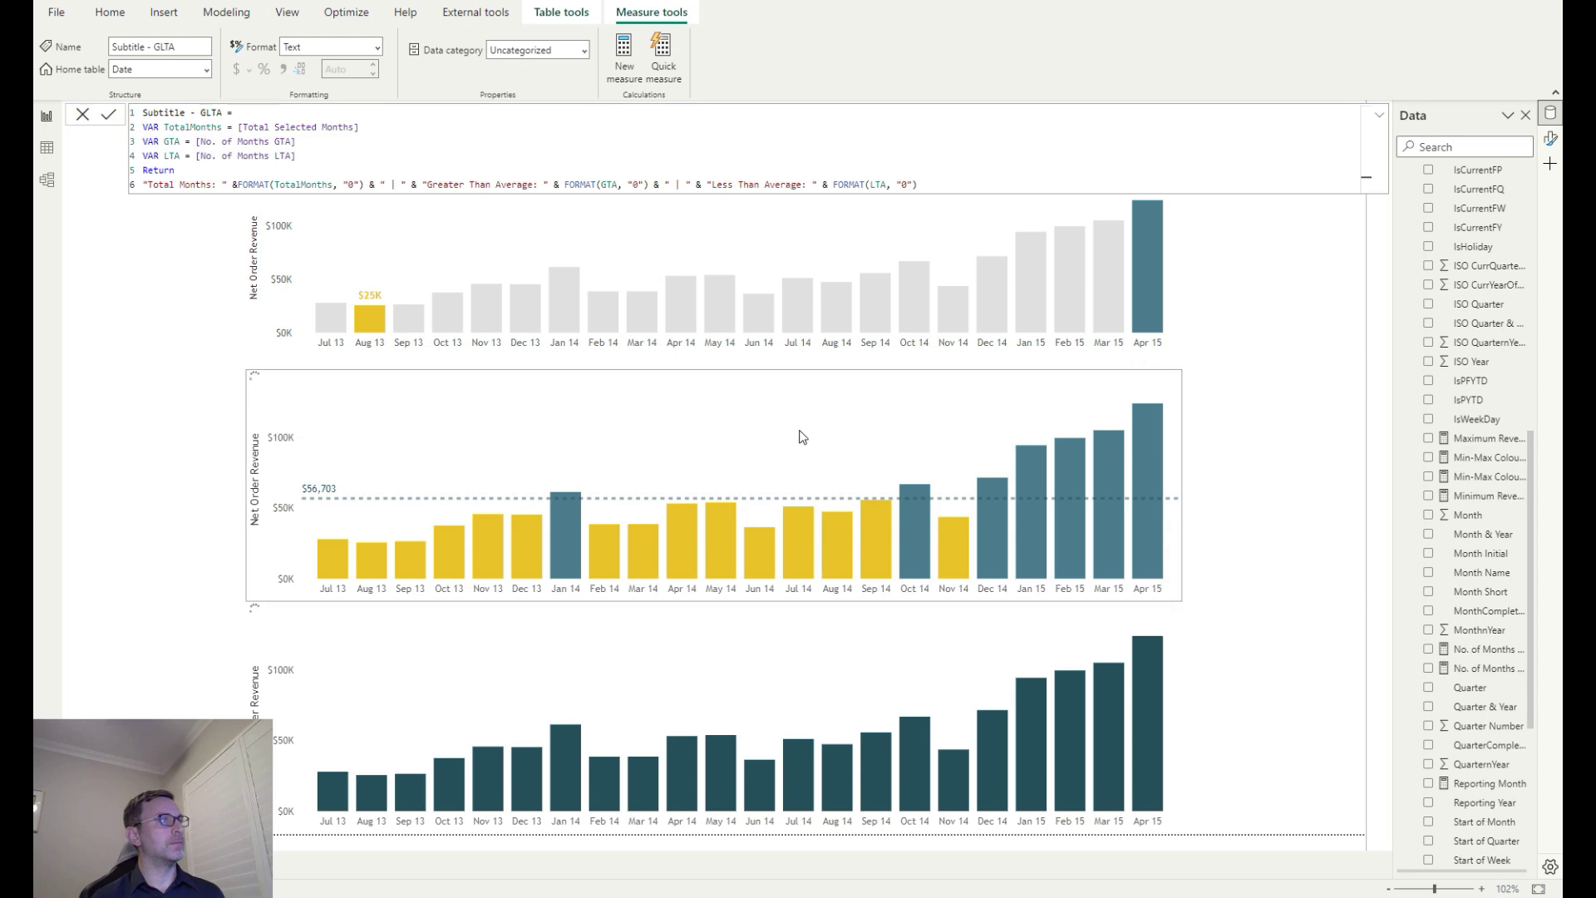
pyautogui.click(1550, 141)
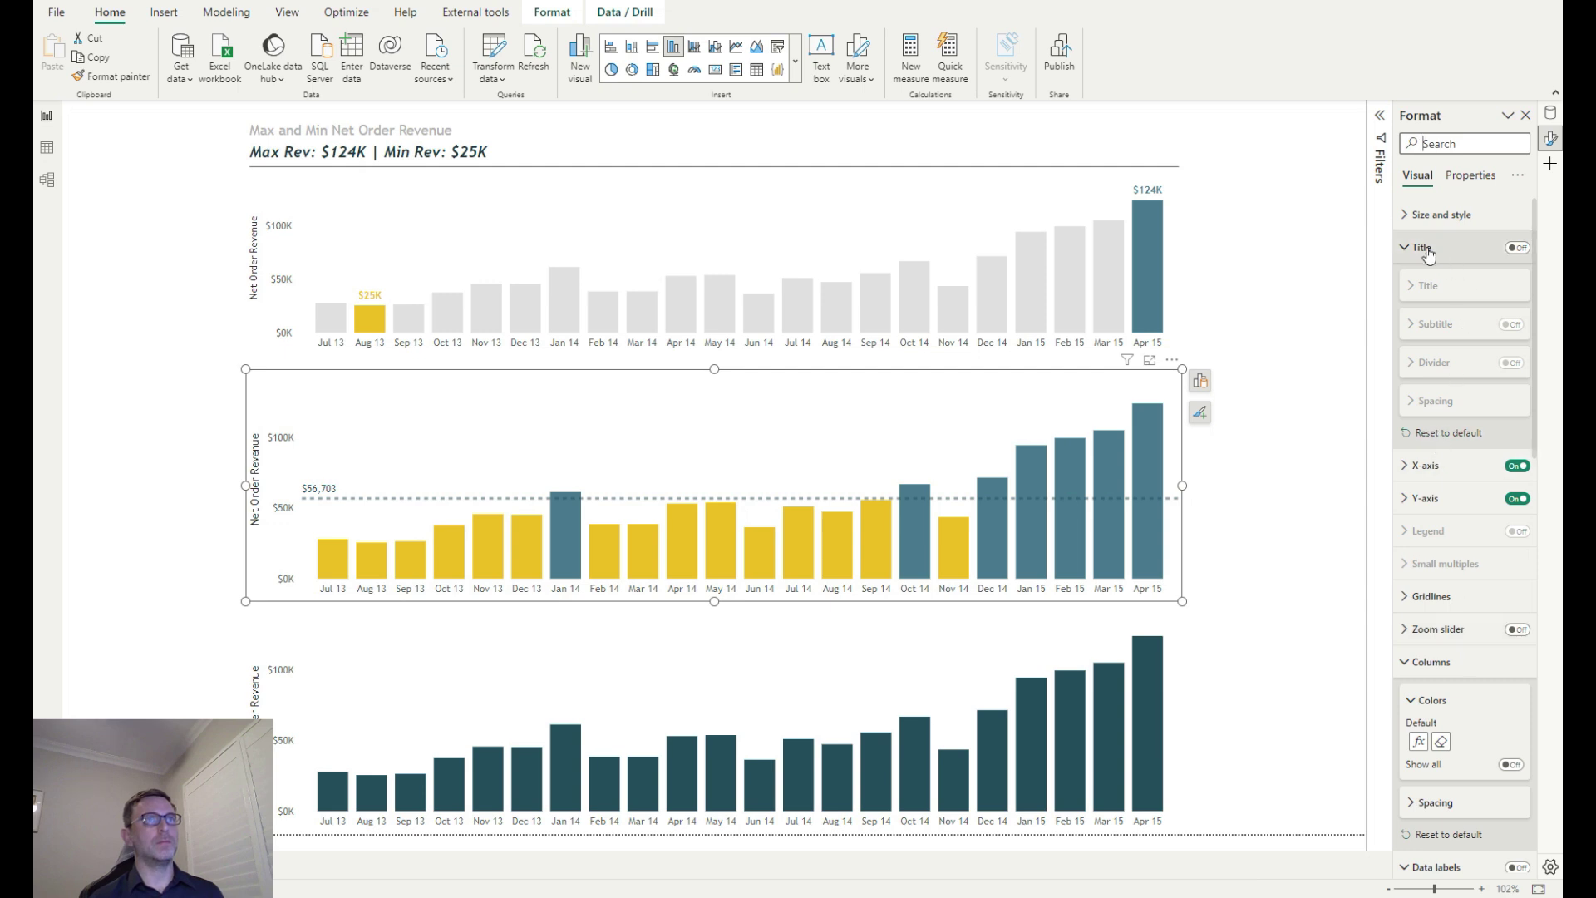
pyautogui.click(1516, 248)
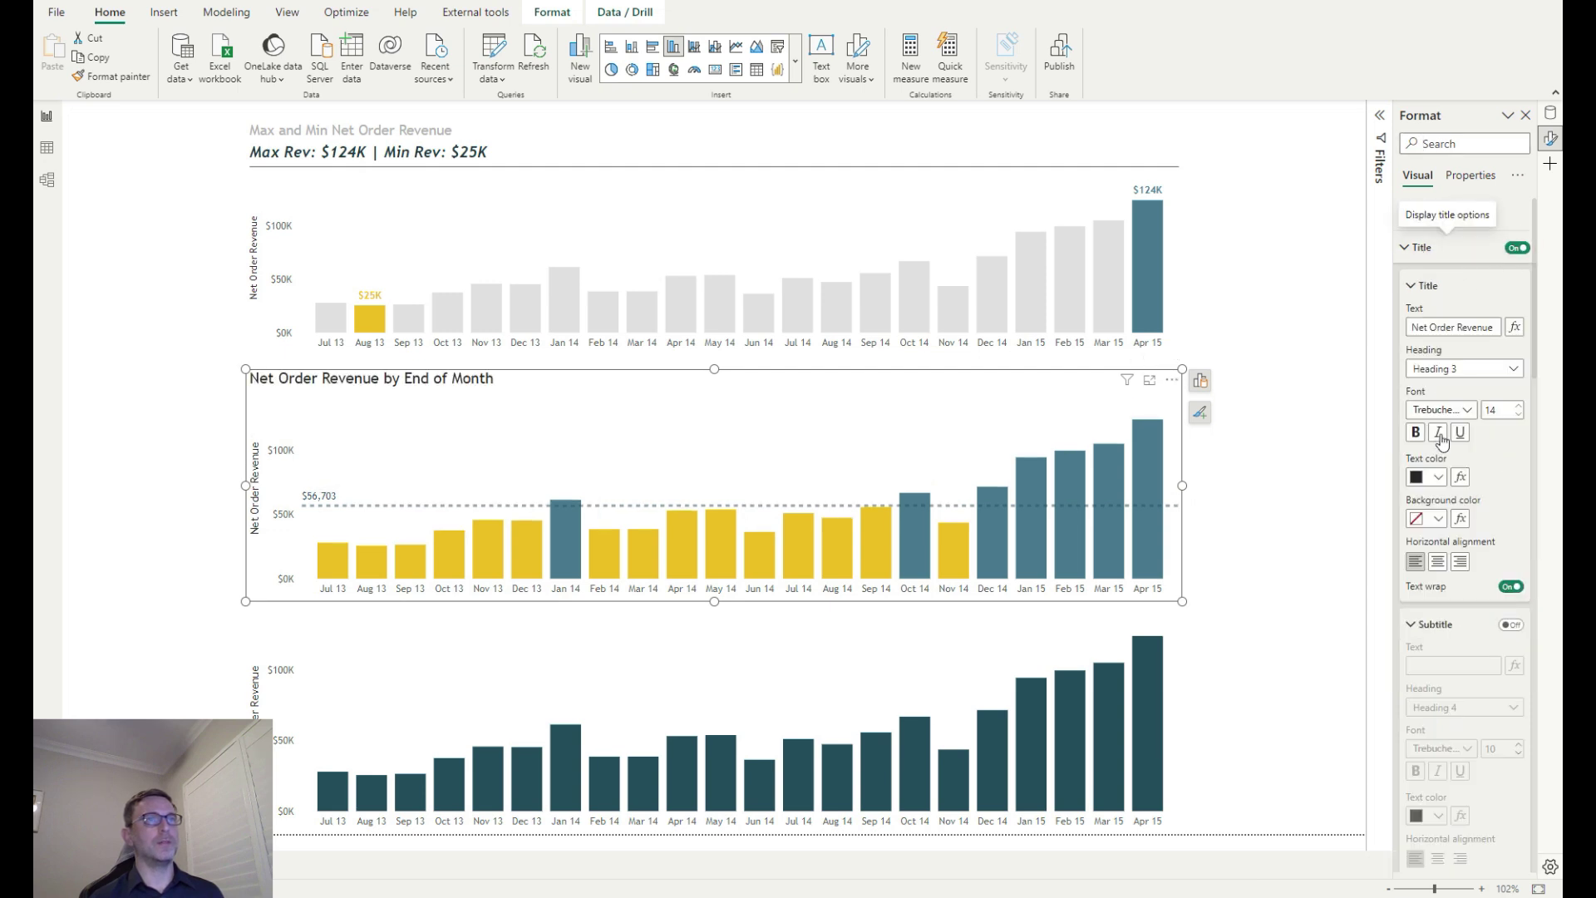
pyautogui.click(1510, 625)
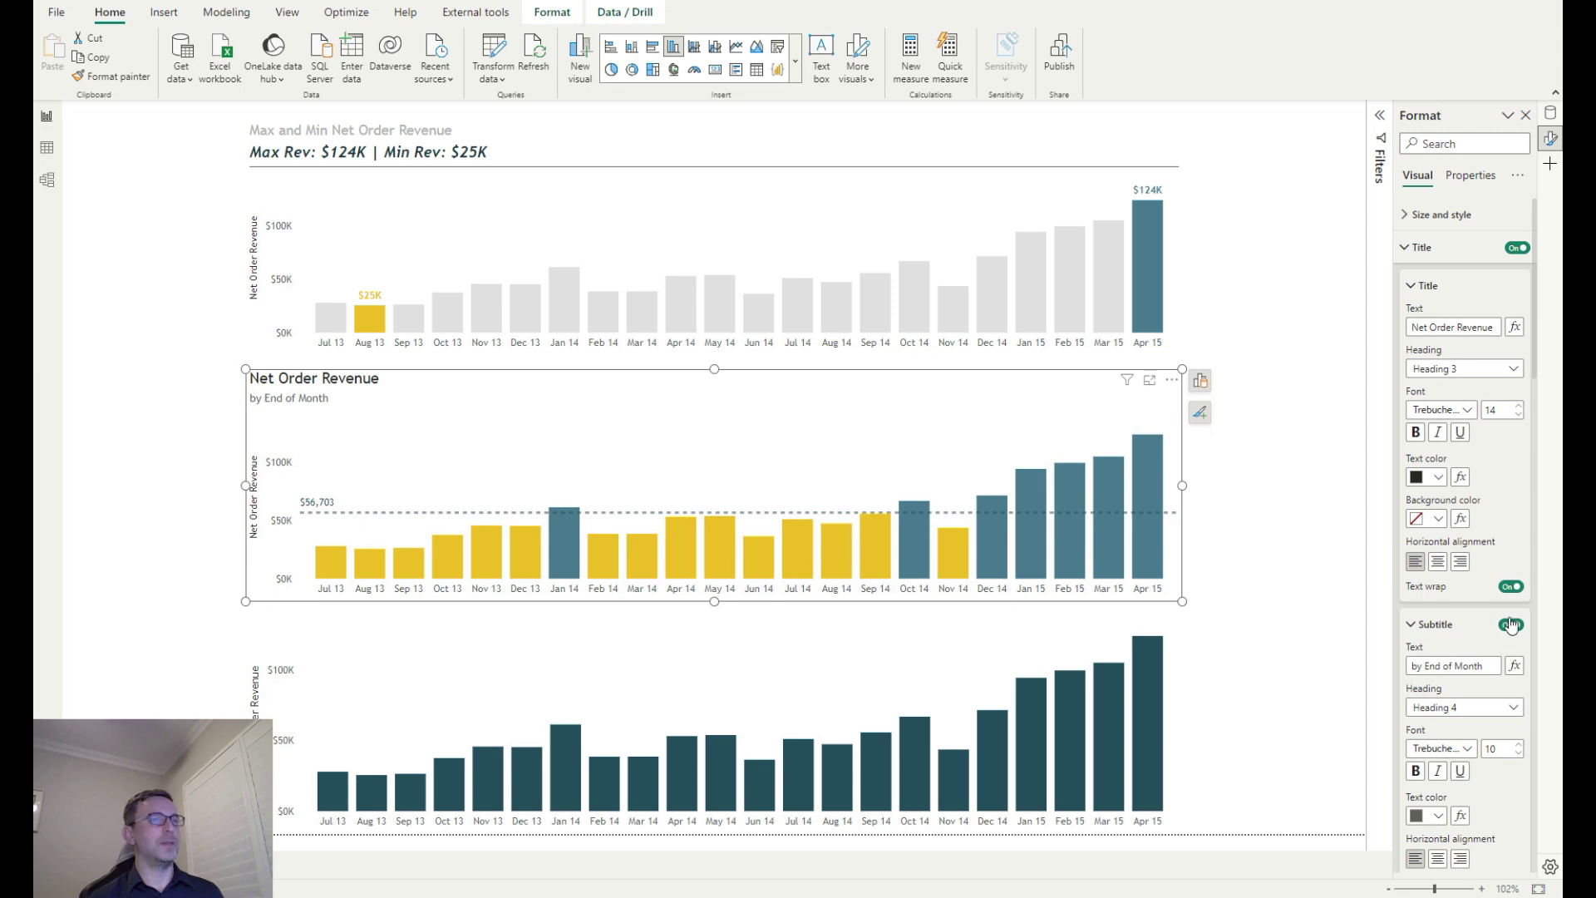
# Base the middle chart's subtitle text on the field value of the Subtitle - GLTA measure
pyautogui.click(1514, 665)
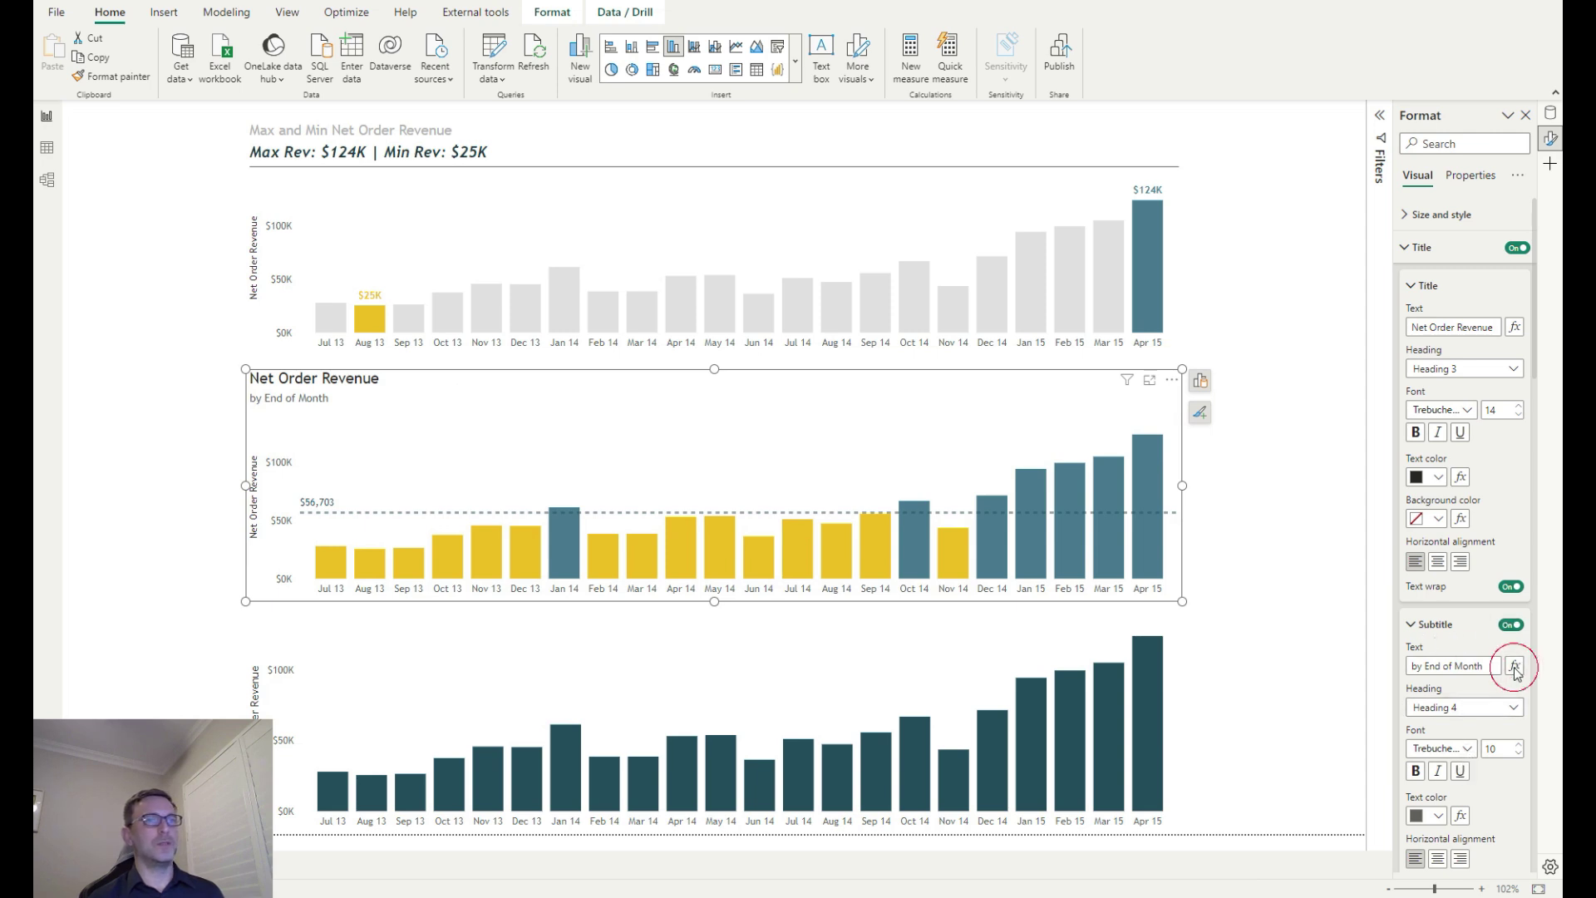
pyautogui.click(535, 326)
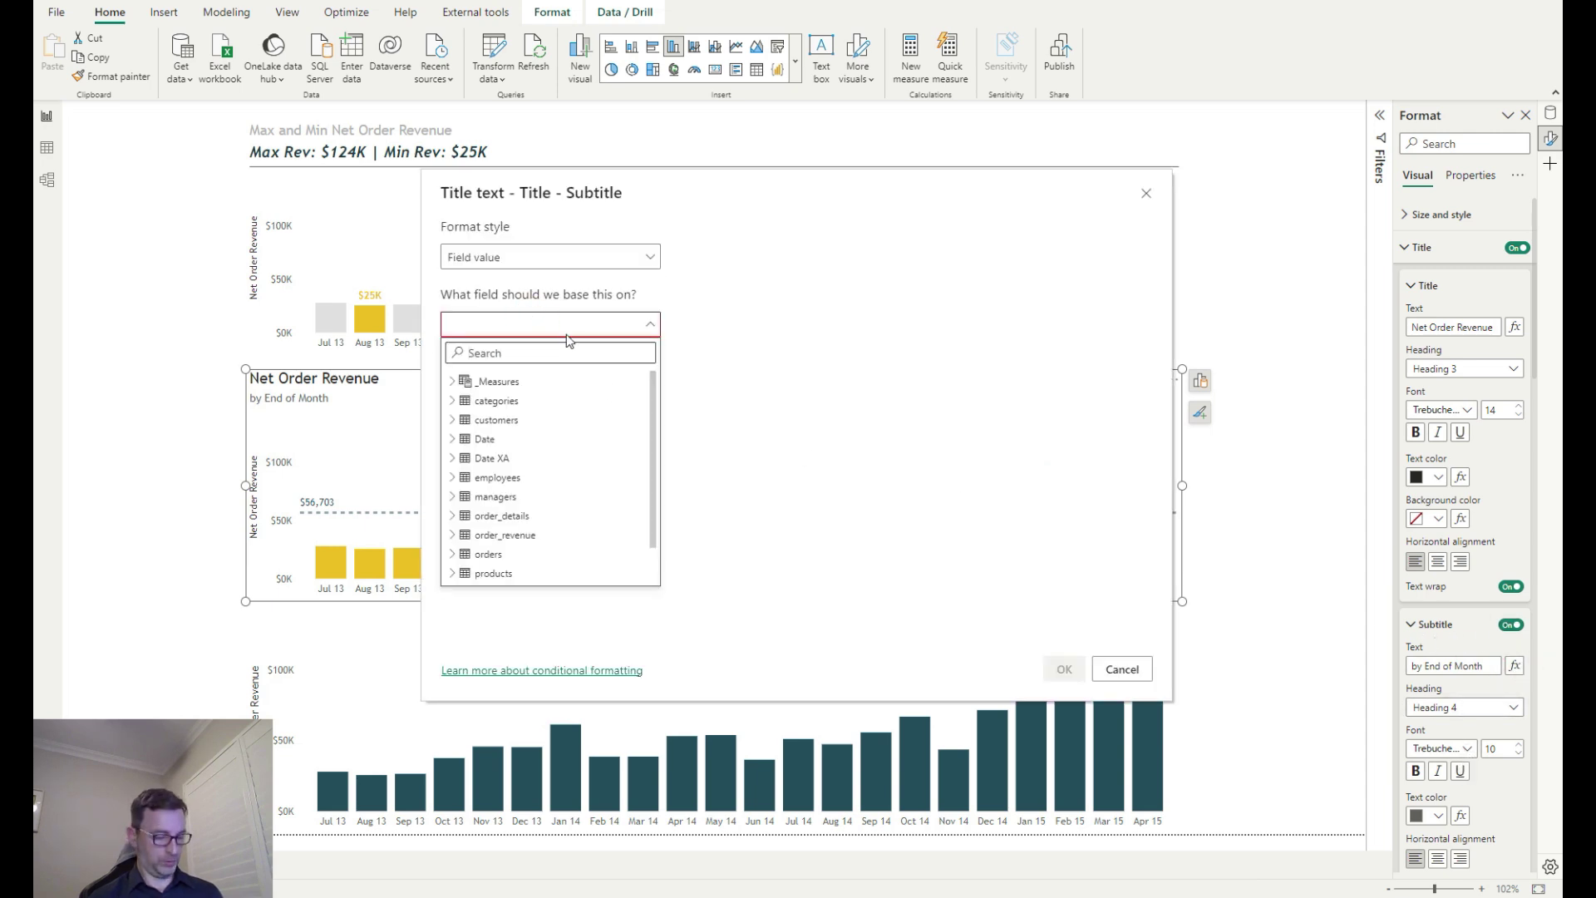
pyautogui.write('sub')
pyautogui.click(511, 401)
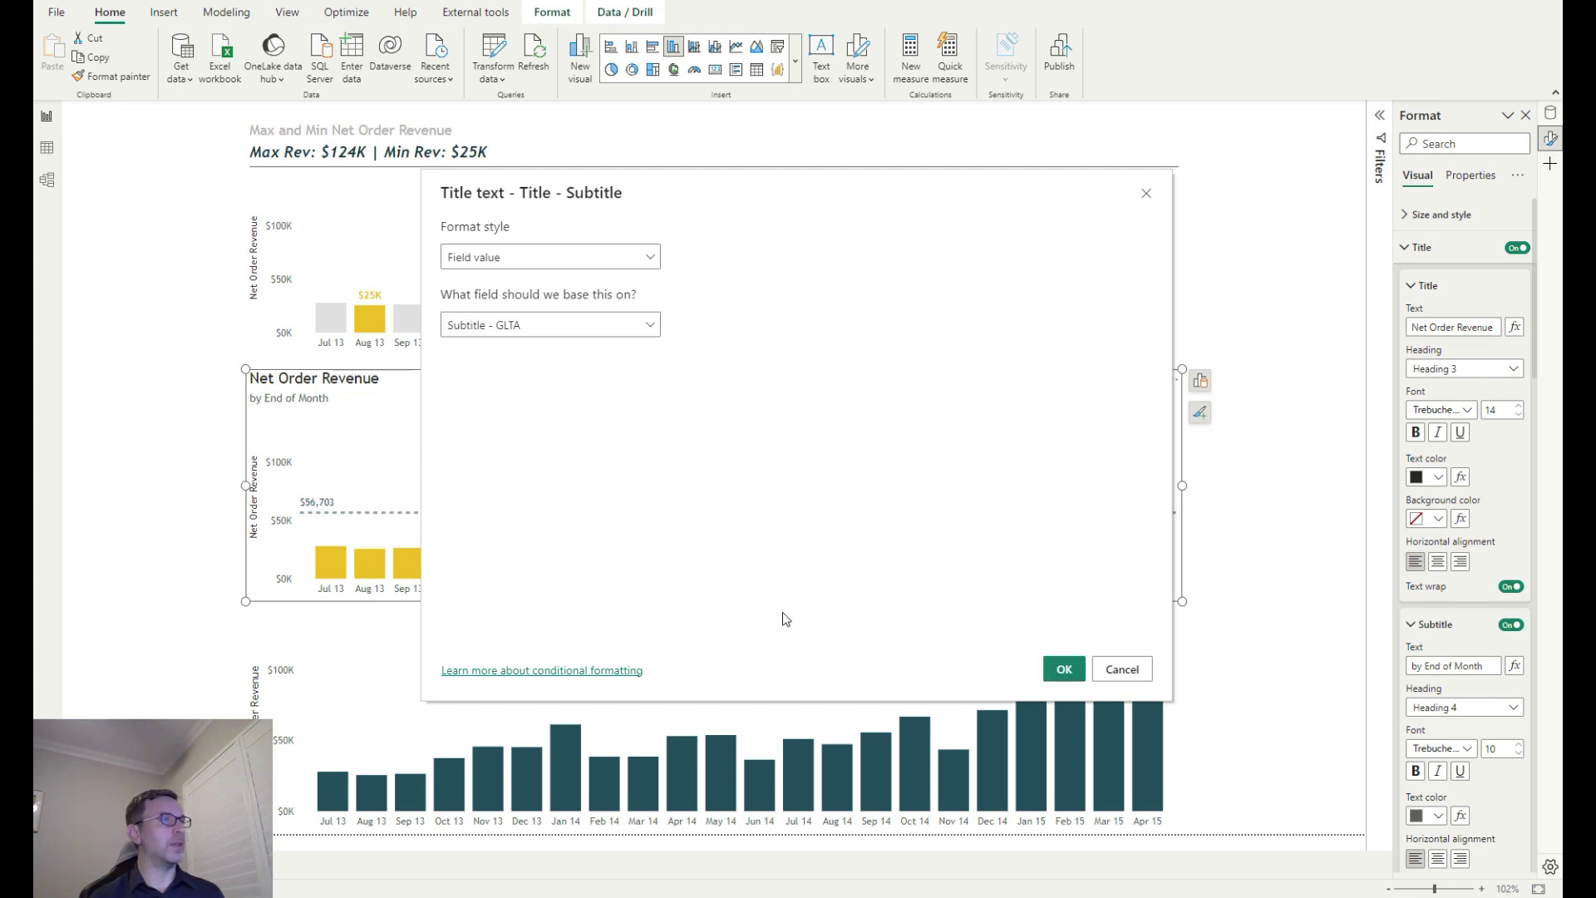
pyautogui.click(1063, 669)
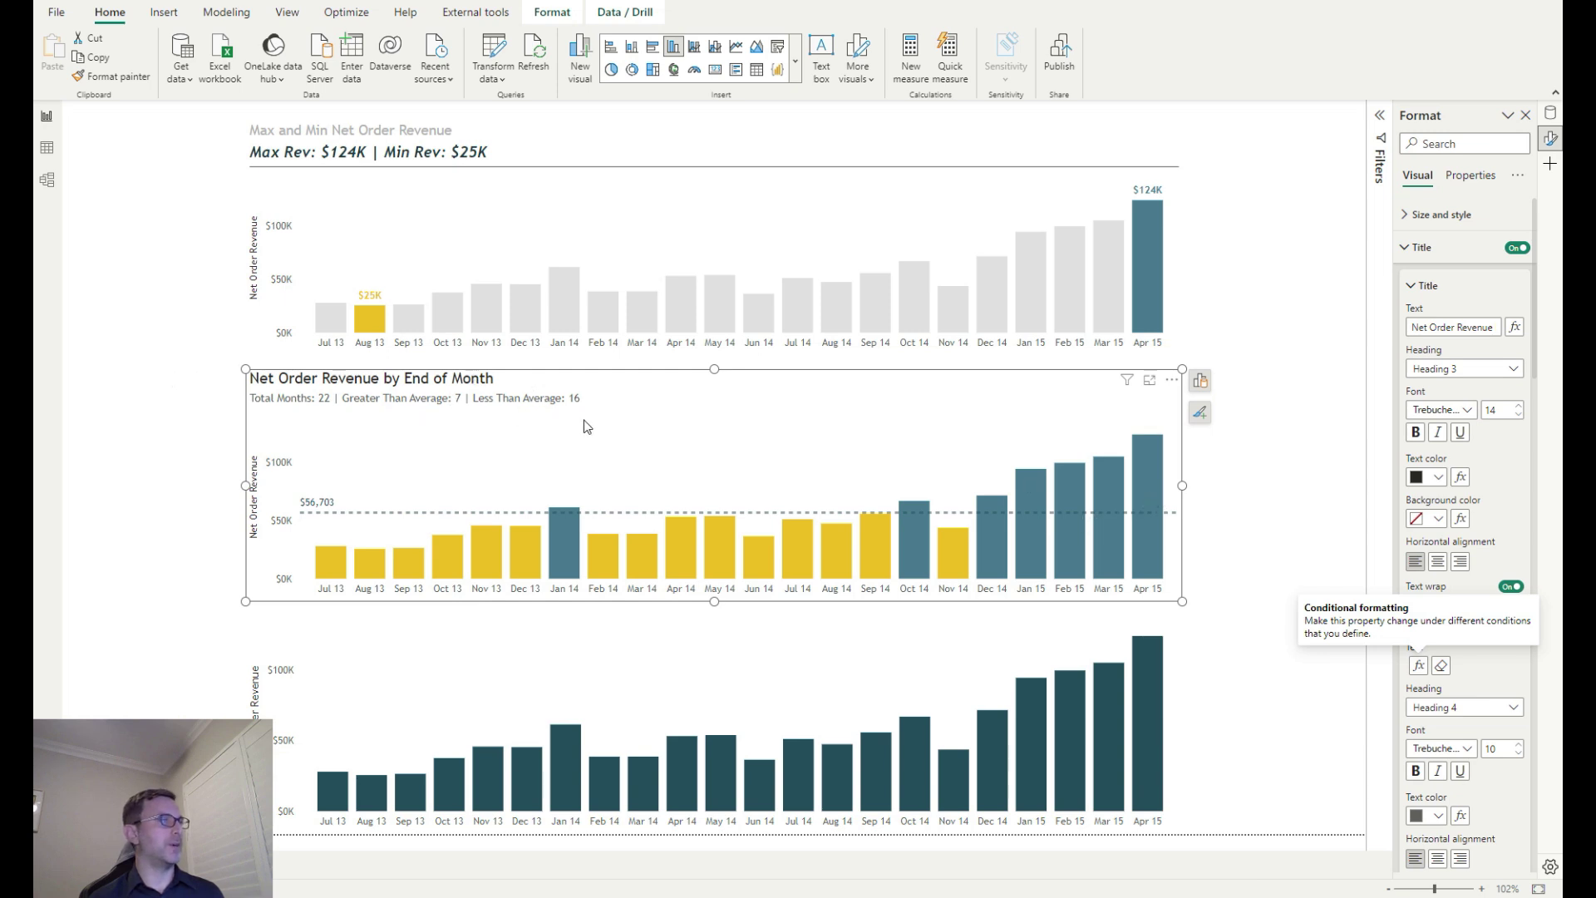
# Set the middle chart's title font size to 12 and its text color to a light grey theme shade
pyautogui.click(899, 409)
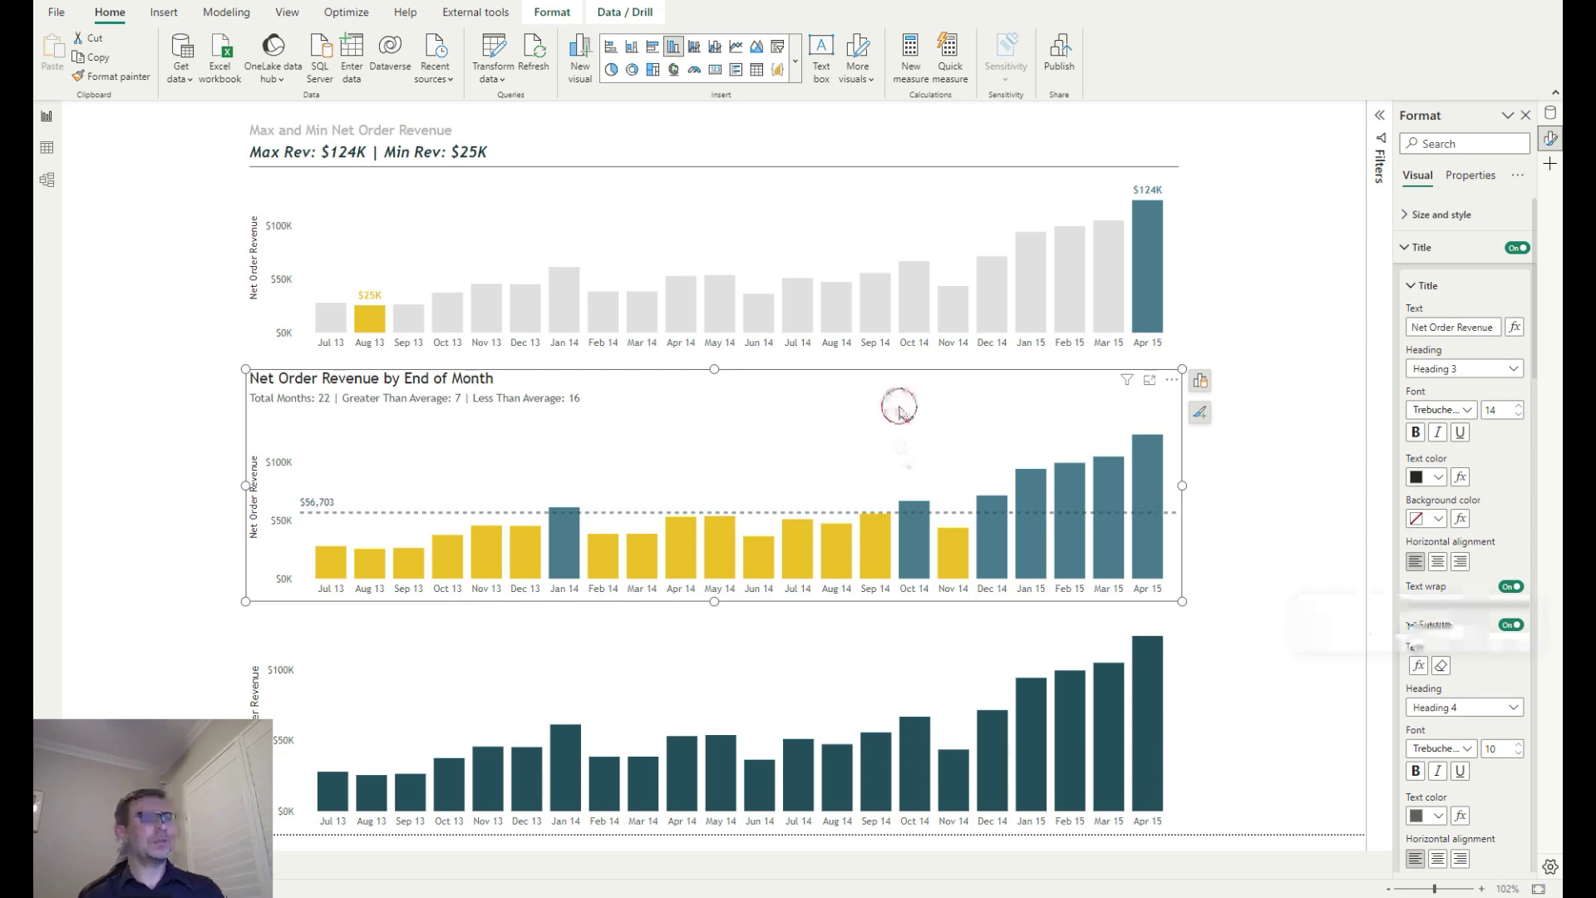
pyautogui.click(1519, 414)
pyautogui.click(1519, 414)
pyautogui.click(1519, 414)
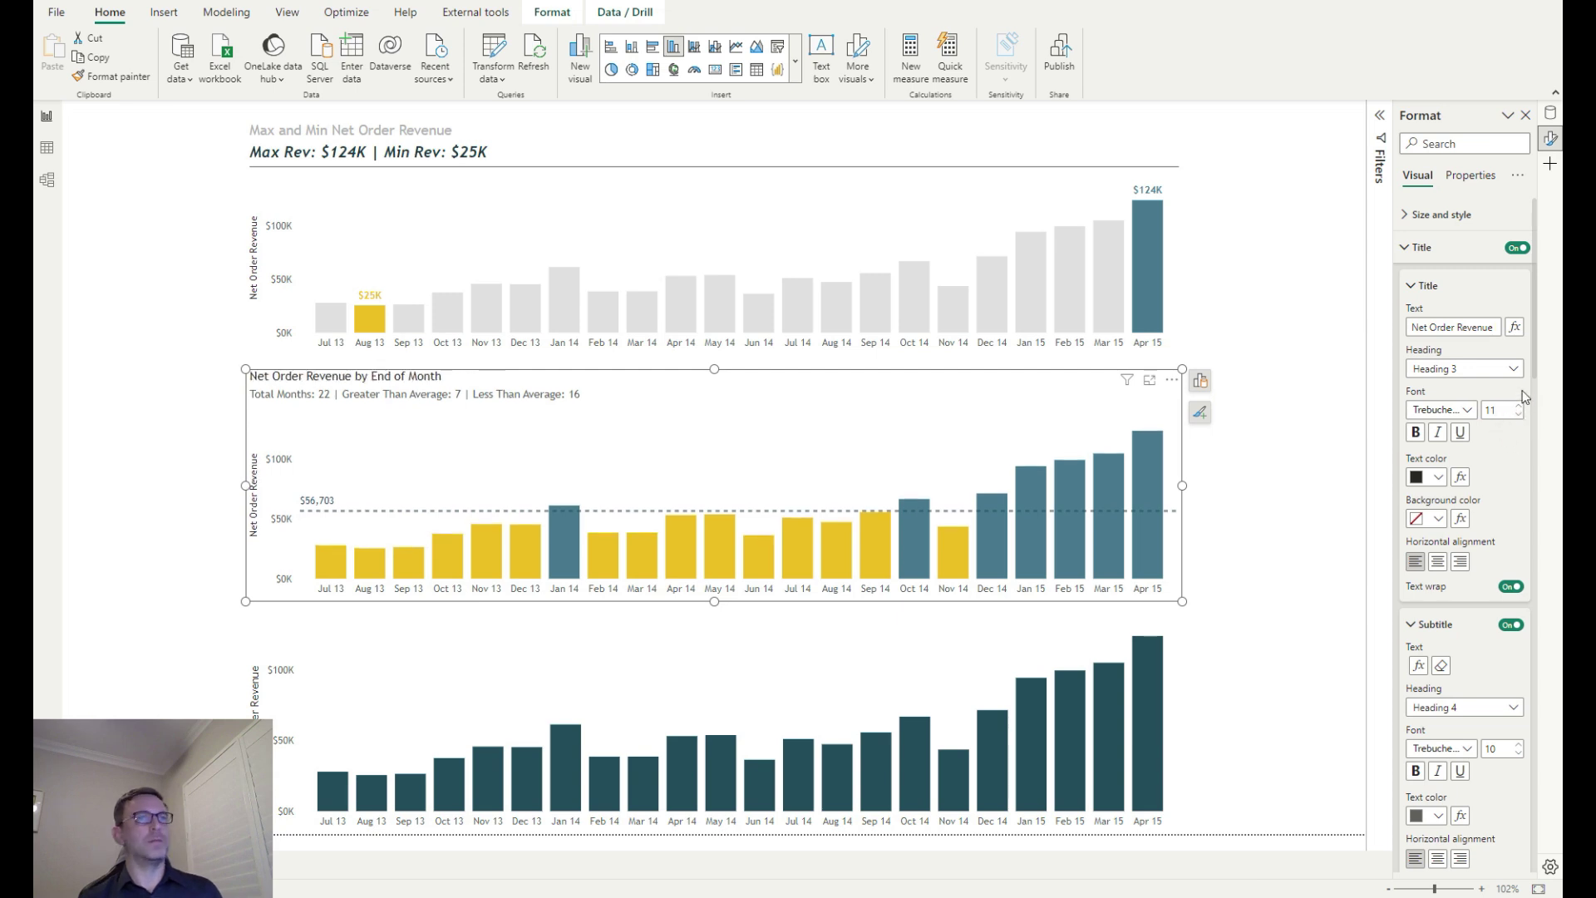
pyautogui.click(1519, 405)
pyautogui.click(1439, 476)
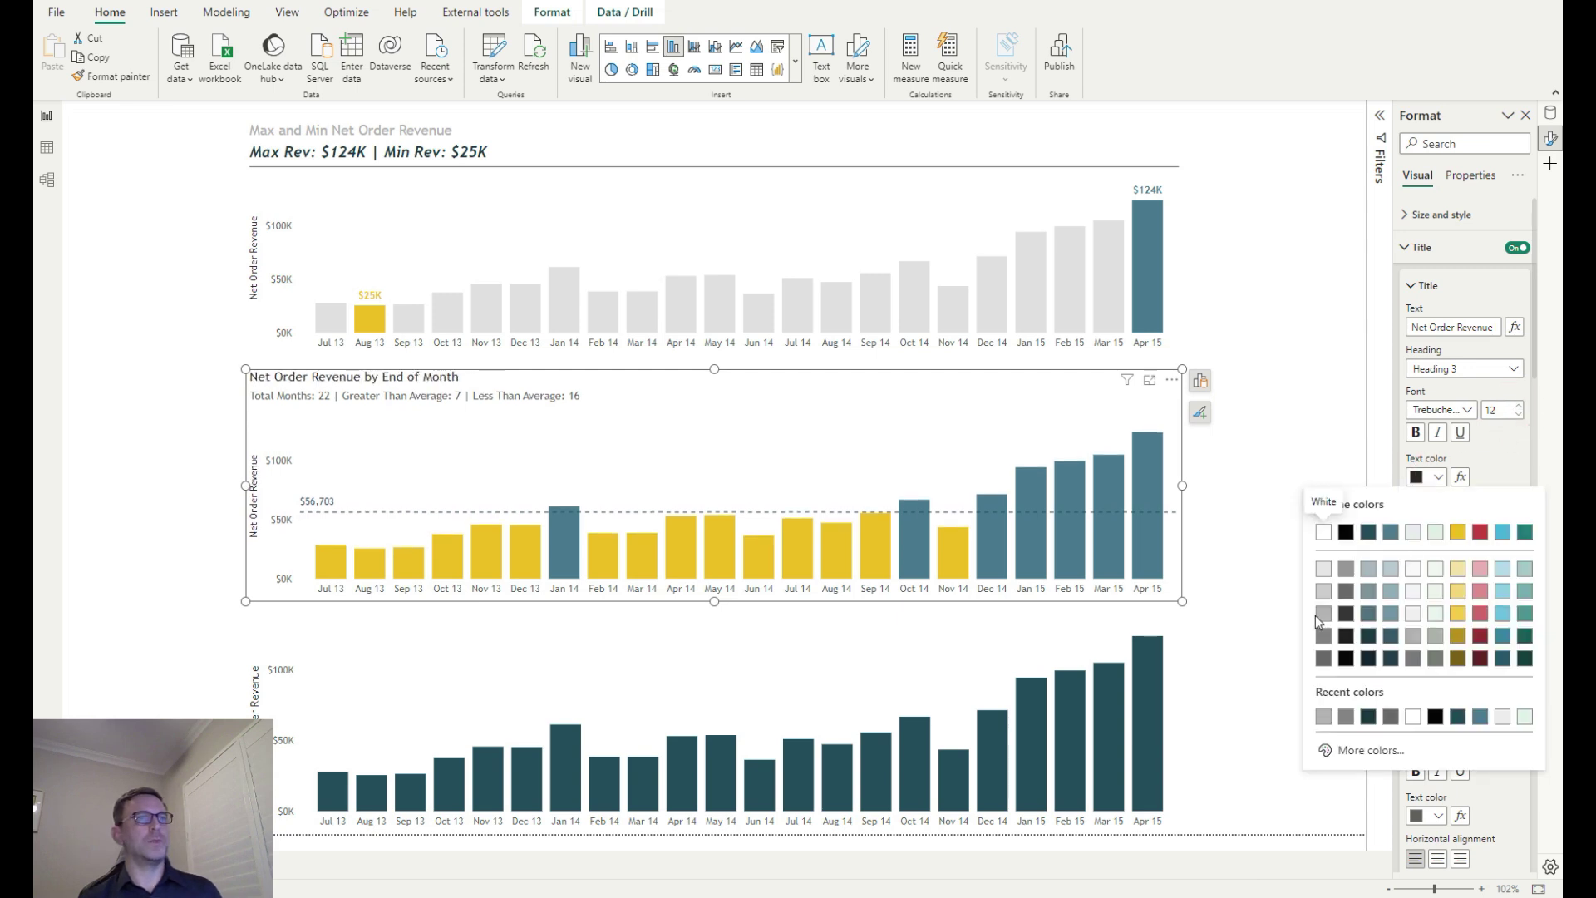
pyautogui.click(1323, 613)
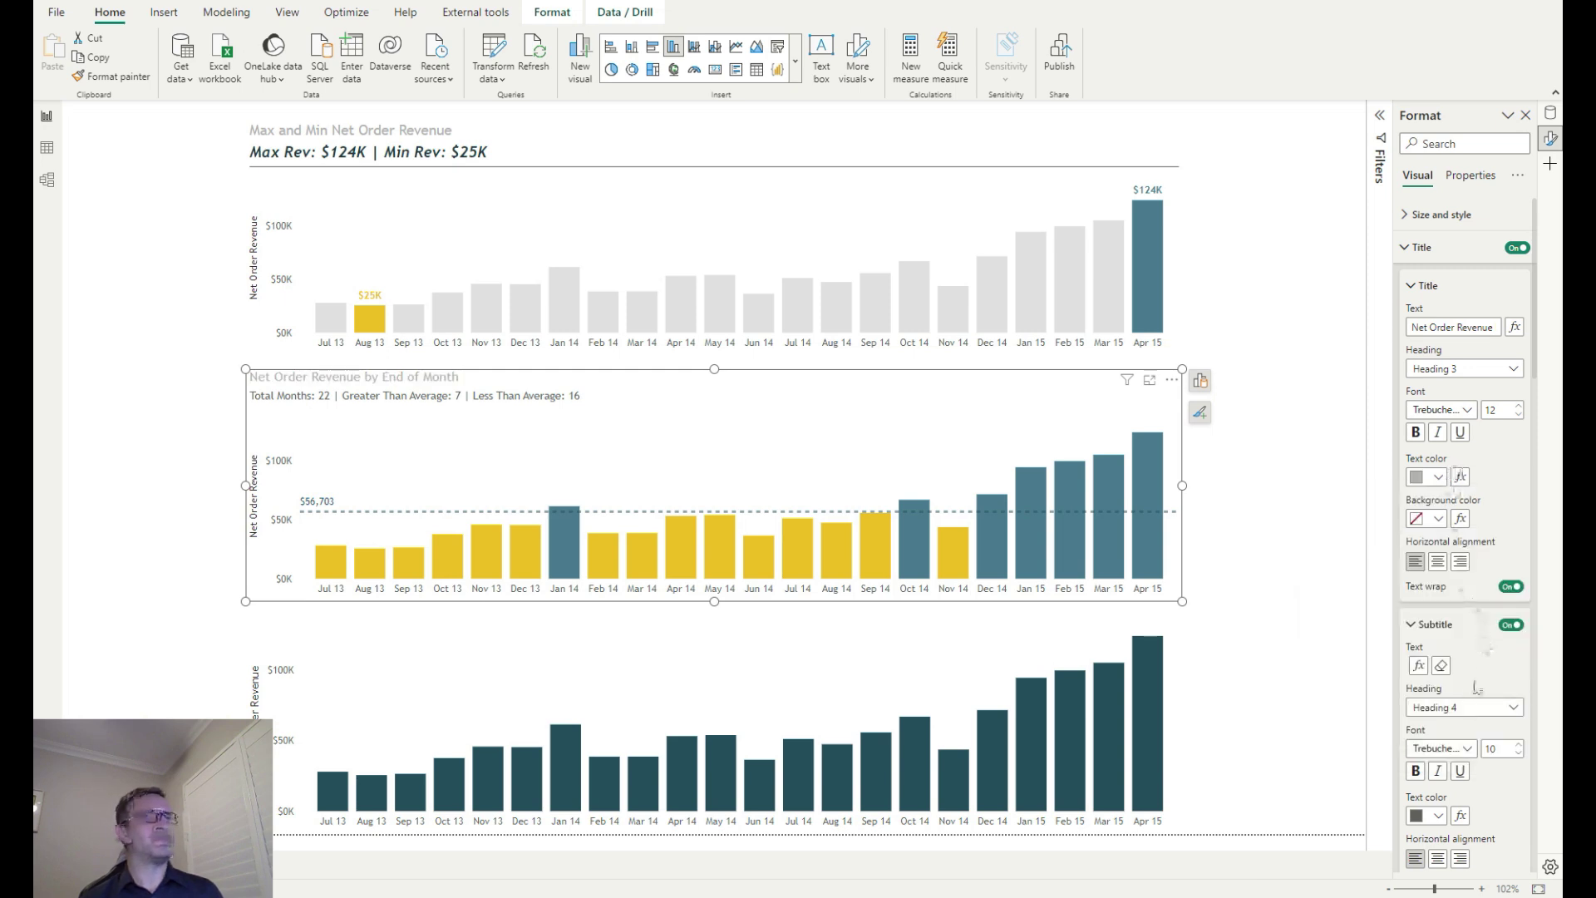
# Format the middle chart's subtitle in a dark slate-teal theme color, bold and italic, at font size 14
pyautogui.scroll(-3, 1476, 686)
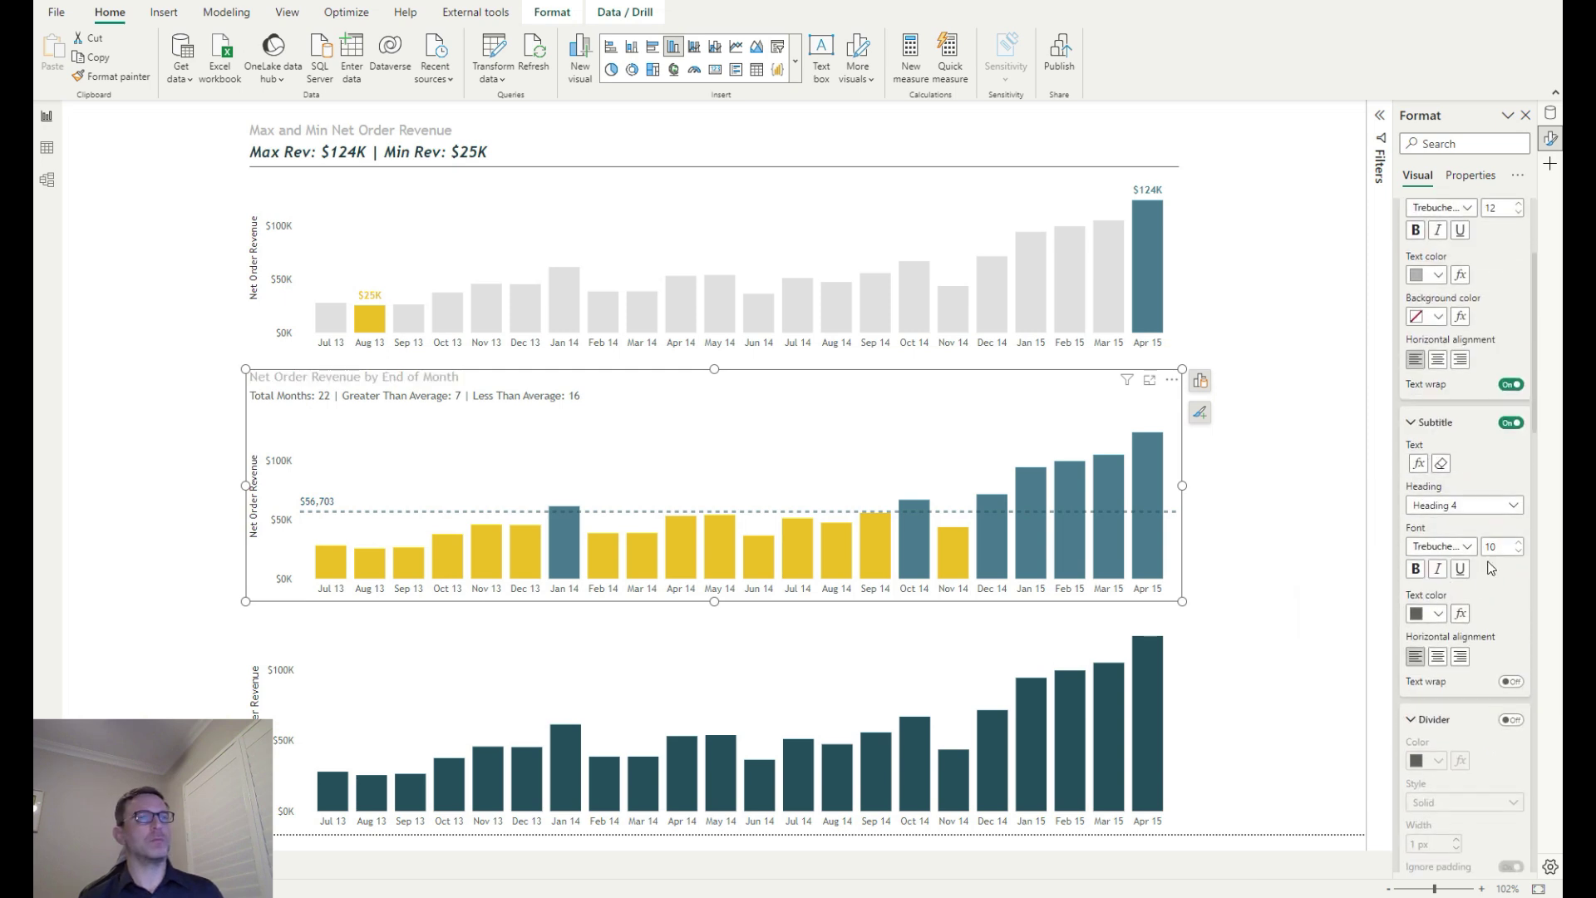
pyautogui.click(1439, 616)
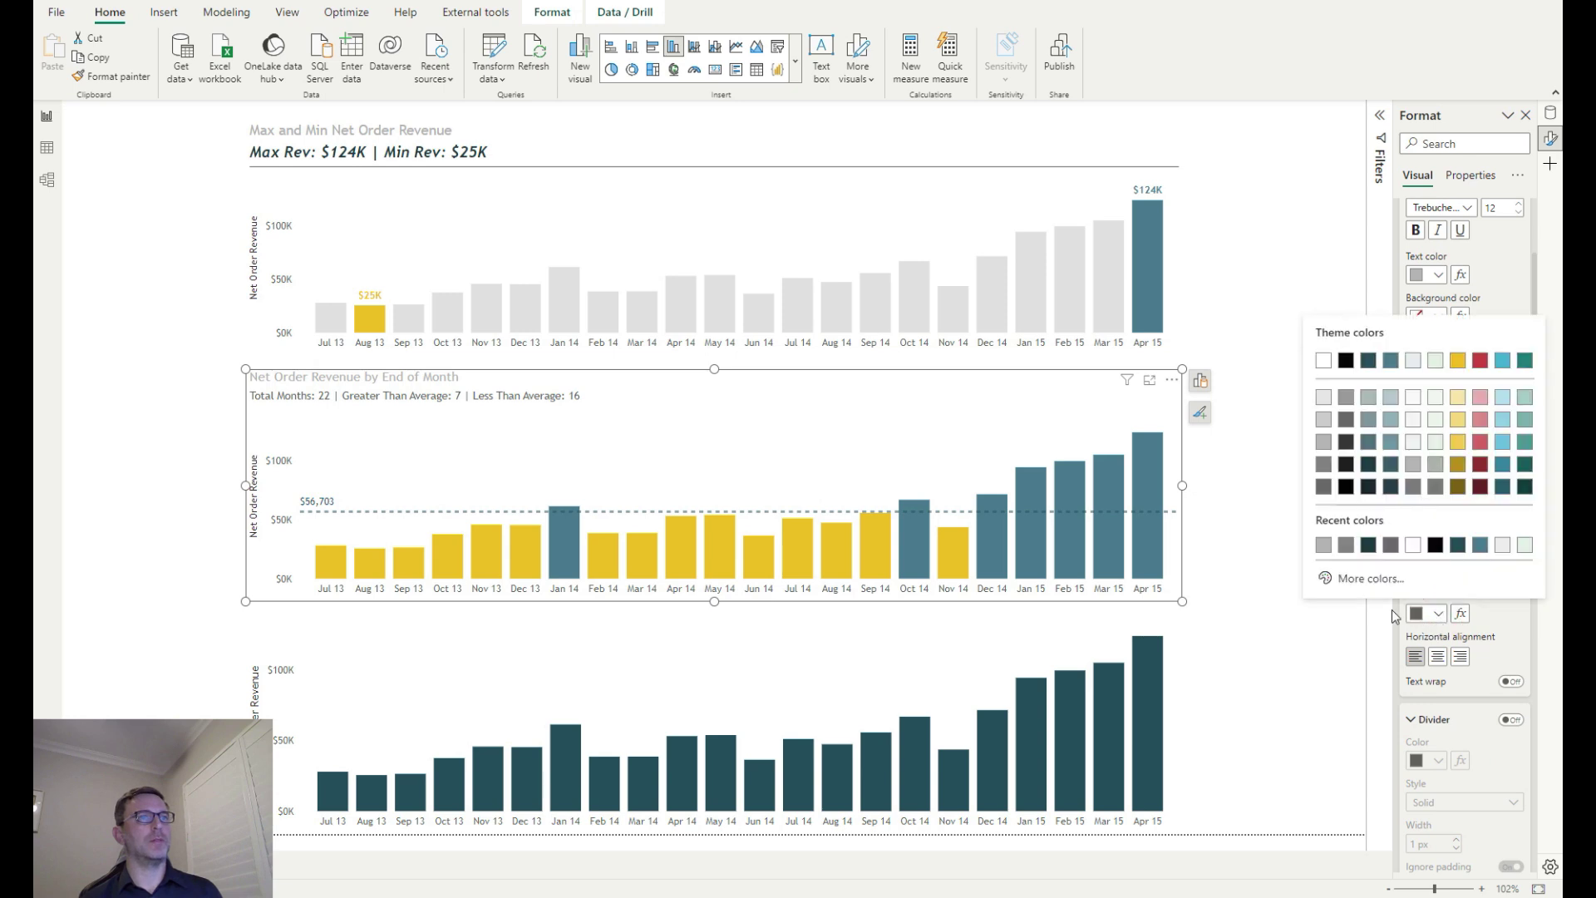
pyautogui.click(1394, 469)
pyautogui.click(1416, 569)
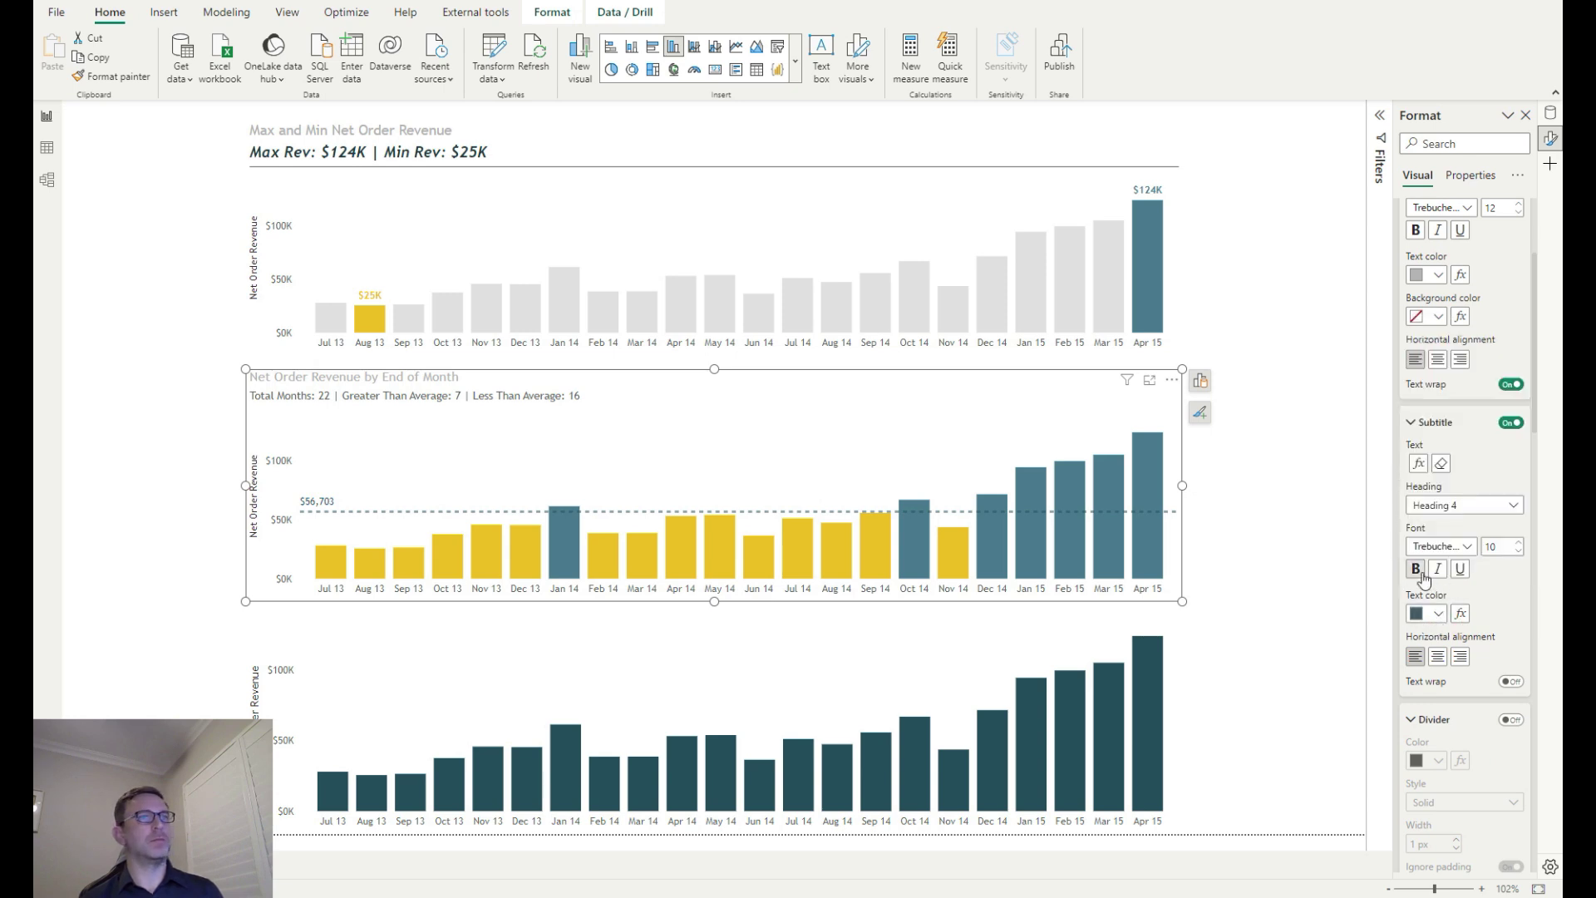
pyautogui.click(1519, 541)
pyautogui.click(1519, 541)
pyautogui.click(1519, 541)
pyautogui.click(1519, 541)
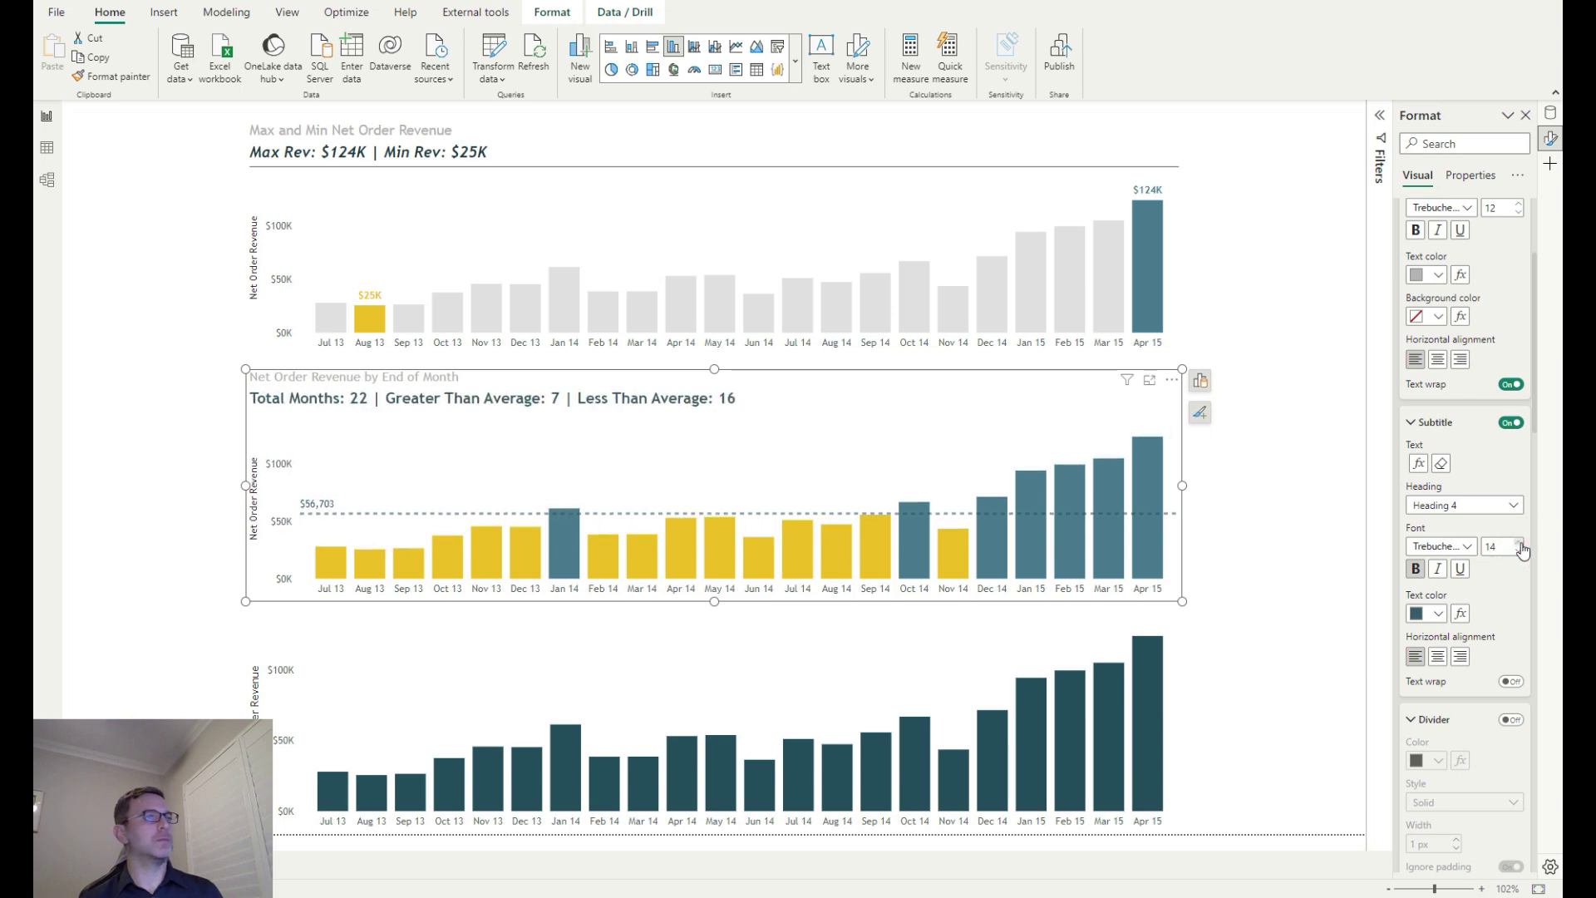
pyautogui.click(1438, 569)
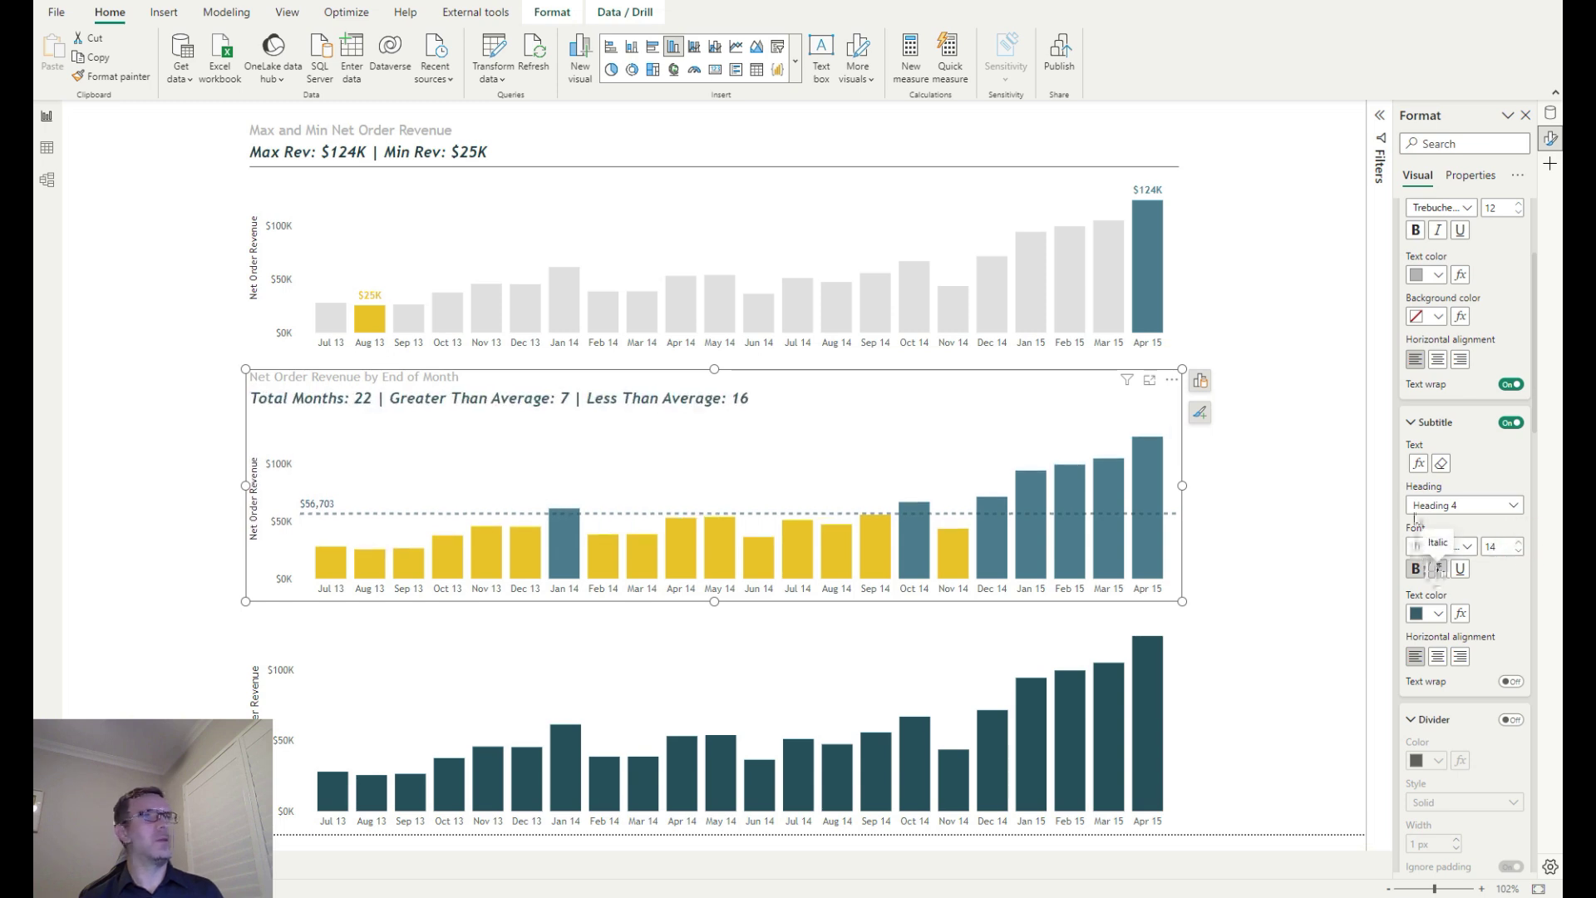
# Turn on the divider below the middle chart's subtitle and turn off its ignore-padding option
pyautogui.click(1511, 720)
pyautogui.scroll(-5, 1441, 567)
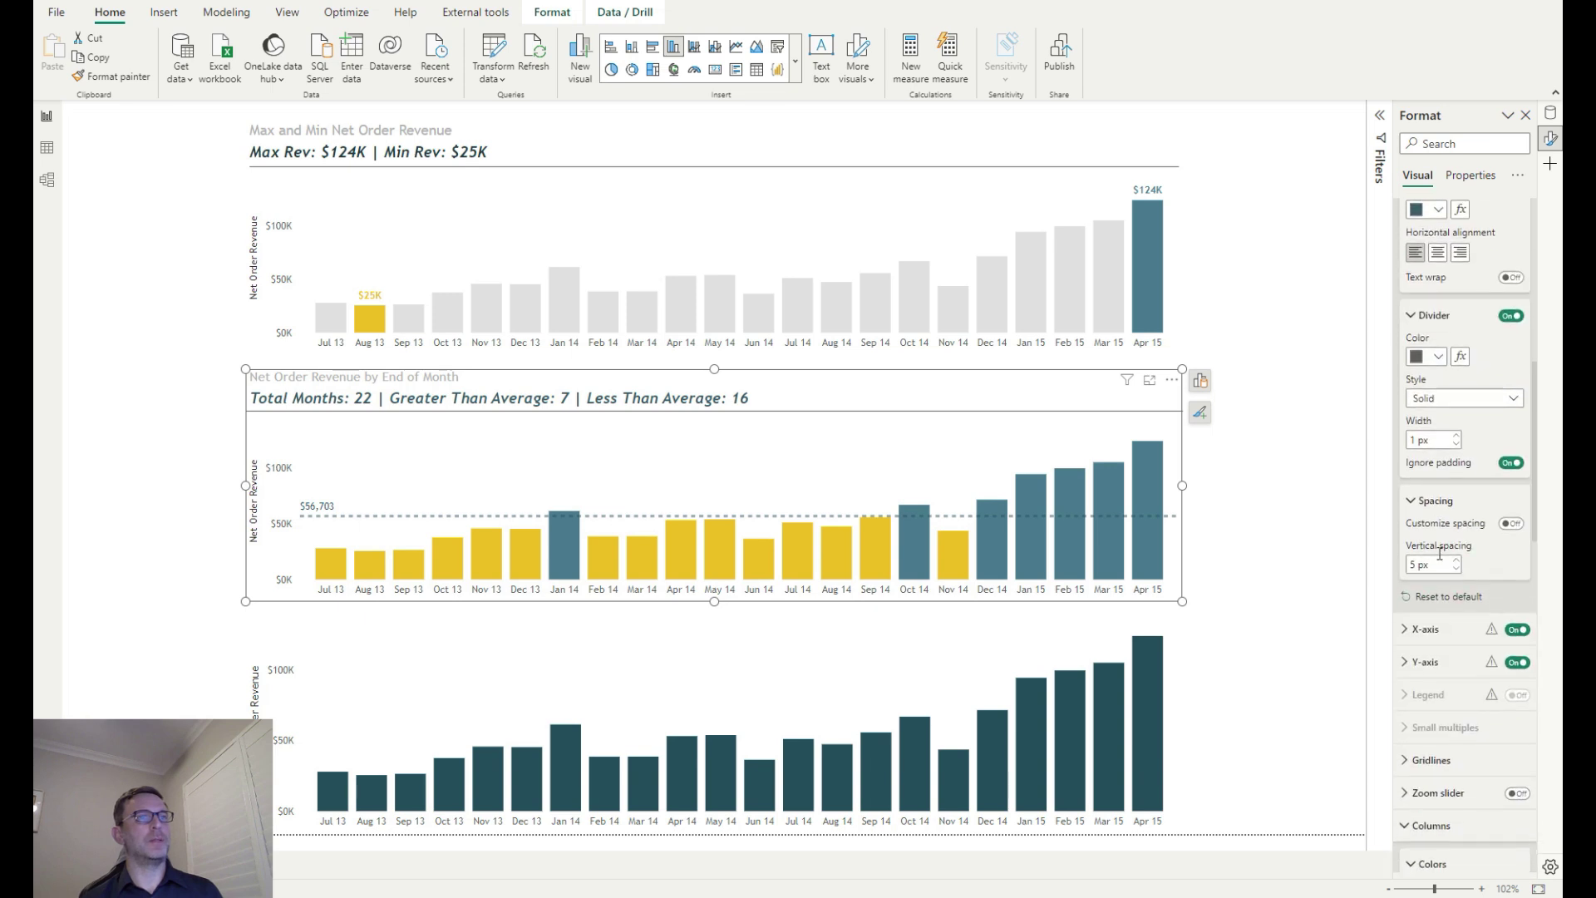
pyautogui.click(1511, 463)
# Enable custom title spacing for the middle chart, with 7 px below the title and 10 px below the title area
pyautogui.click(1510, 524)
pyautogui.click(1457, 560)
pyautogui.click(1457, 561)
pyautogui.click(1456, 643)
pyautogui.click(1457, 643)
pyautogui.click(1457, 643)
pyautogui.click(1456, 644)
pyautogui.click(1457, 644)
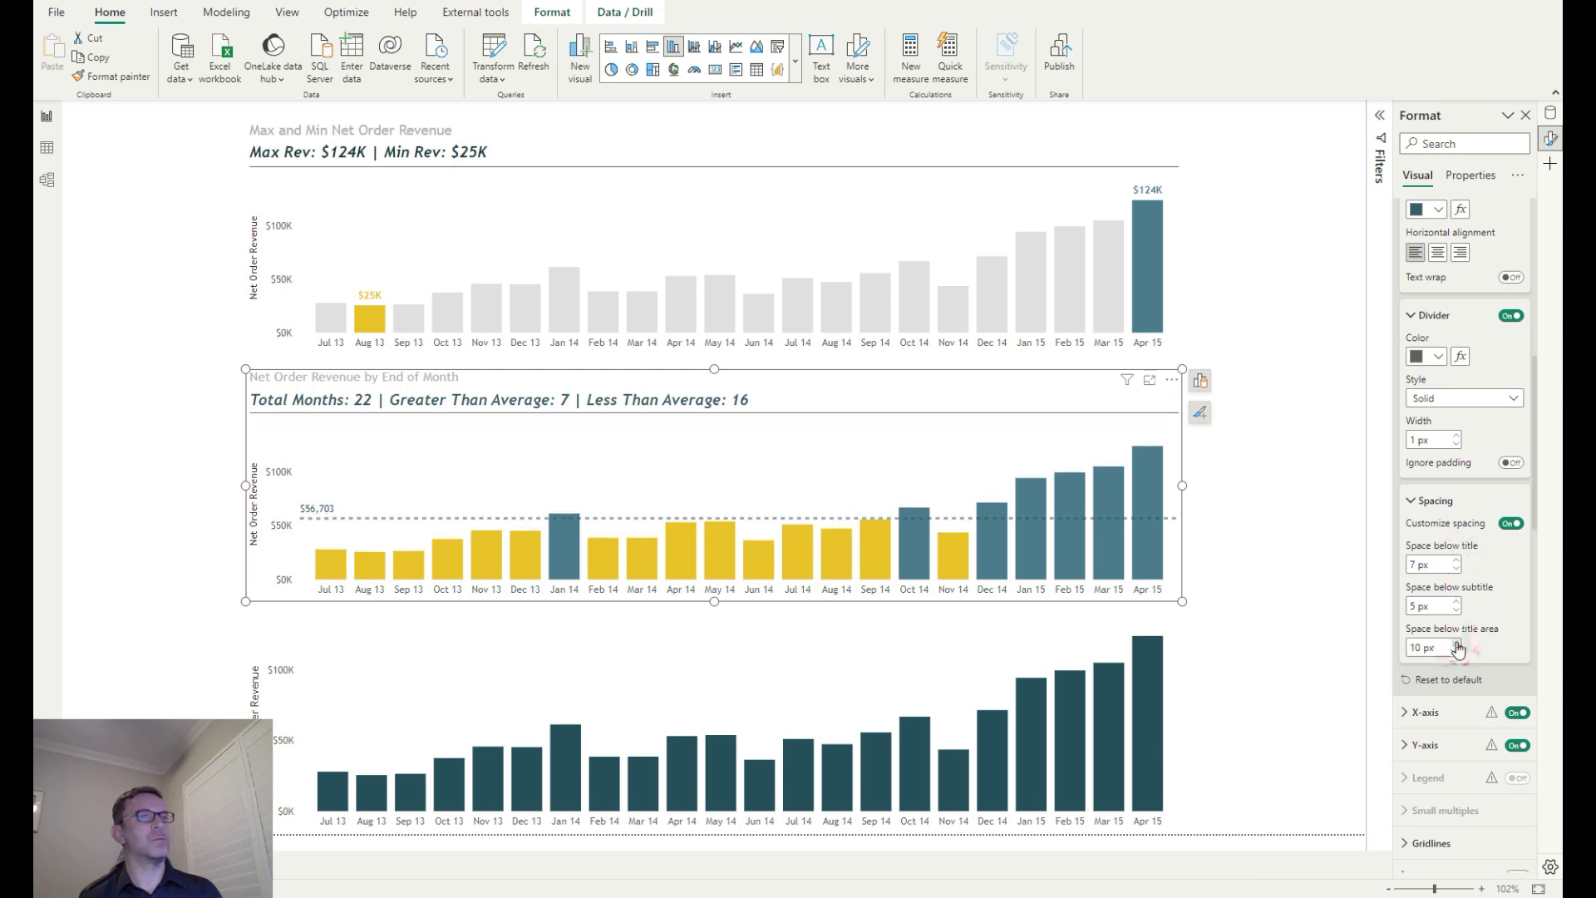
# Fine-tune the spacing below the middle chart's title and increase the spacing below its subtitle
pyautogui.click(1458, 560)
pyautogui.click(1457, 560)
pyautogui.click(1457, 569)
pyautogui.click(1458, 569)
pyautogui.click(1457, 602)
pyautogui.click(1456, 601)
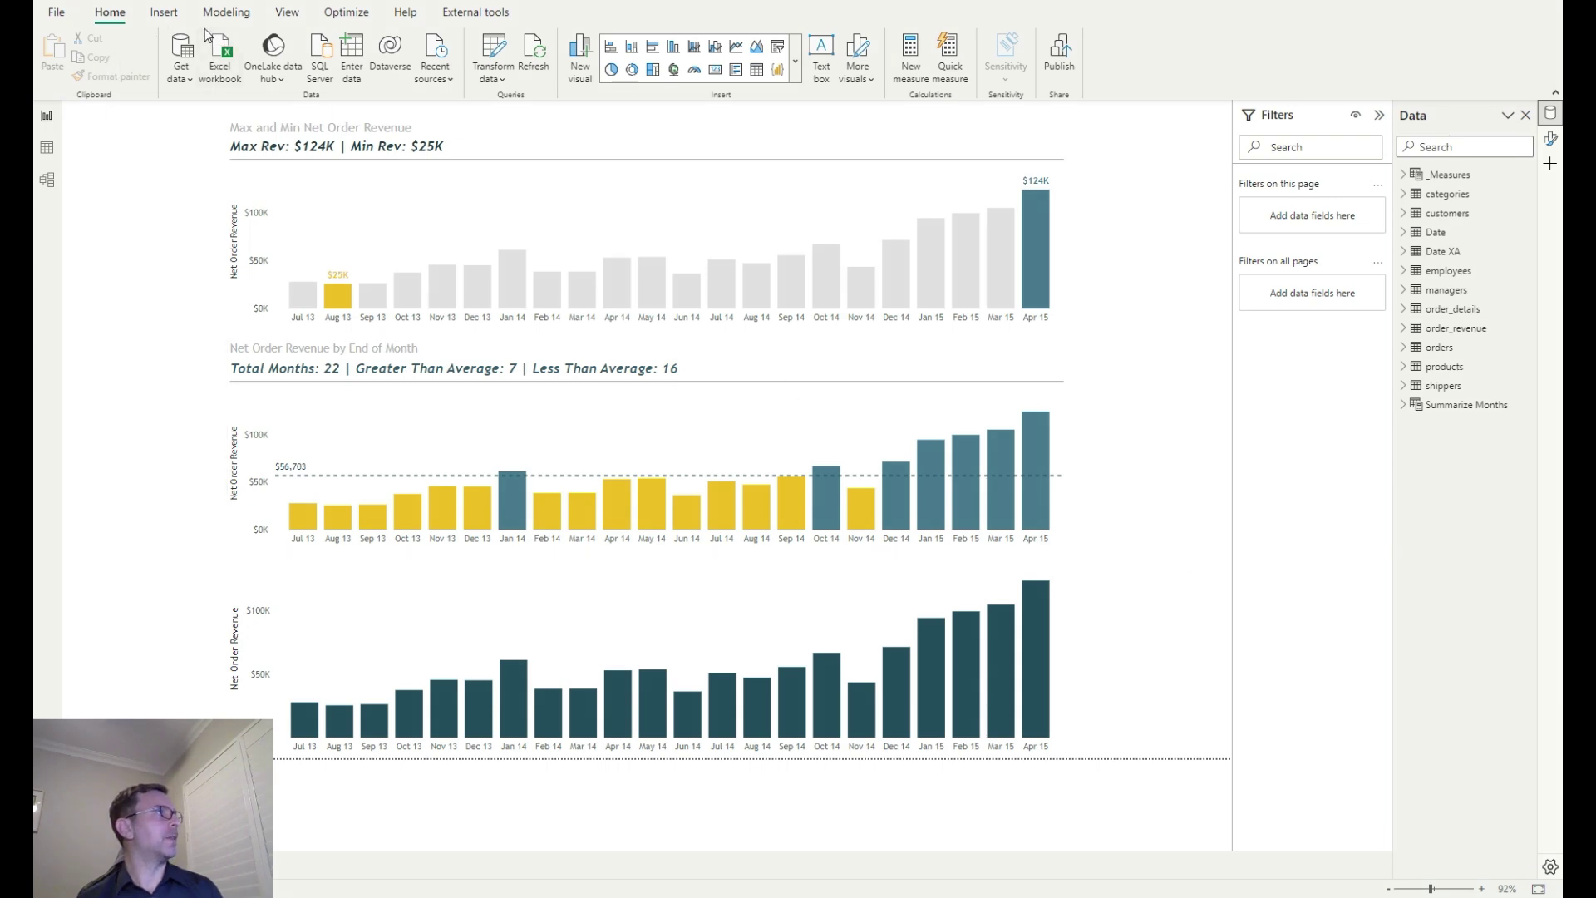
# Start a new numeric range parameter and set its data type to Decimal number
pyautogui.click(162, 14)
pyautogui.click(219, 22)
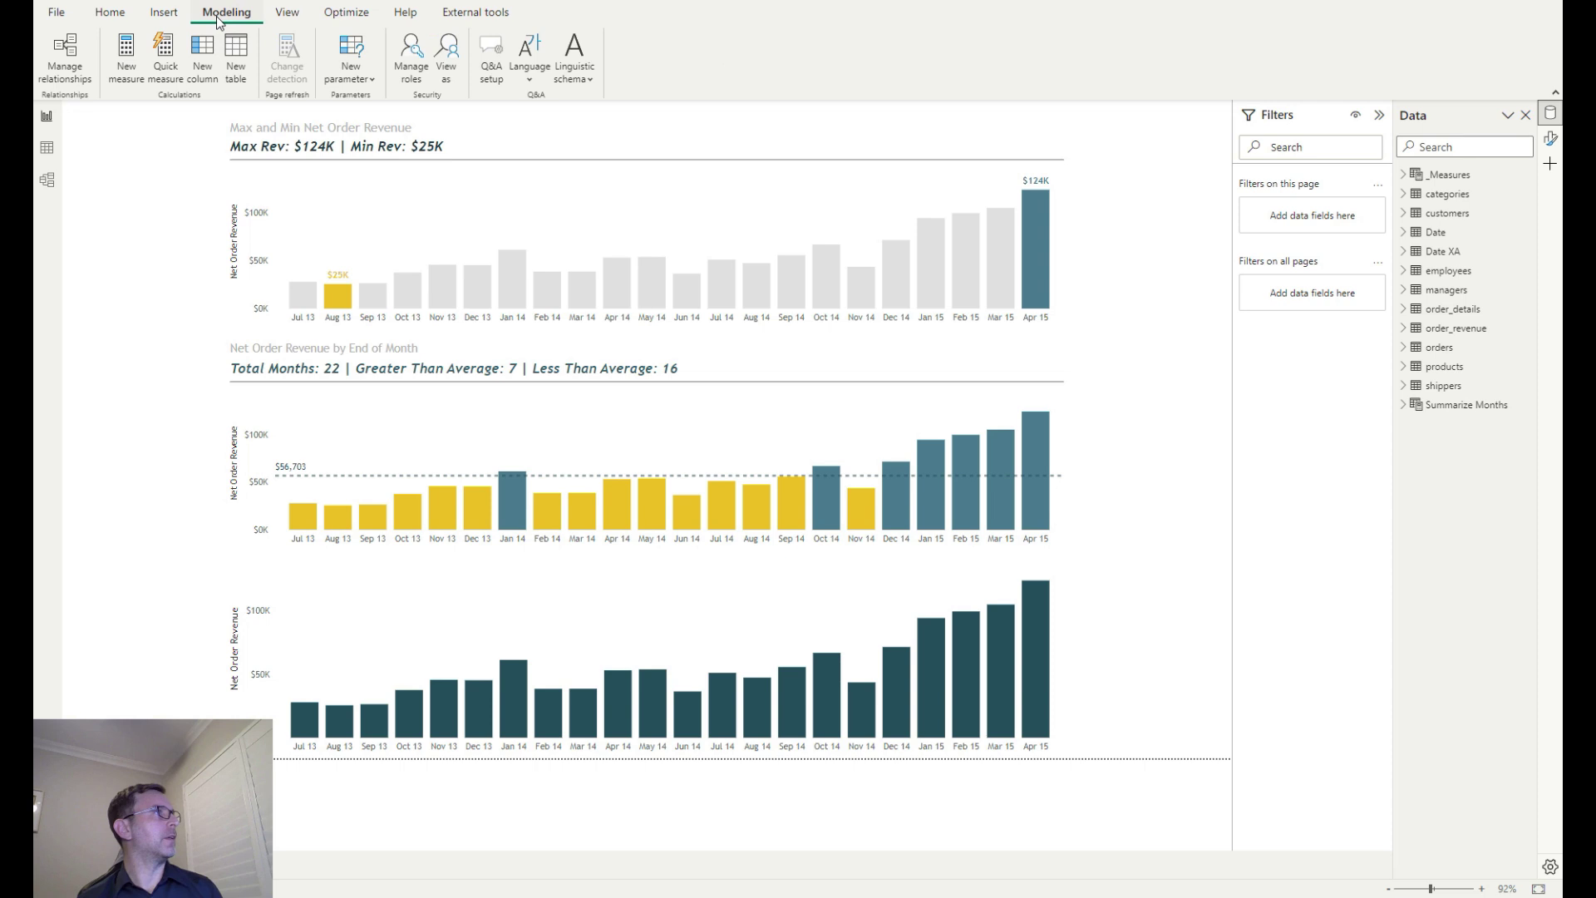
pyautogui.click(361, 82)
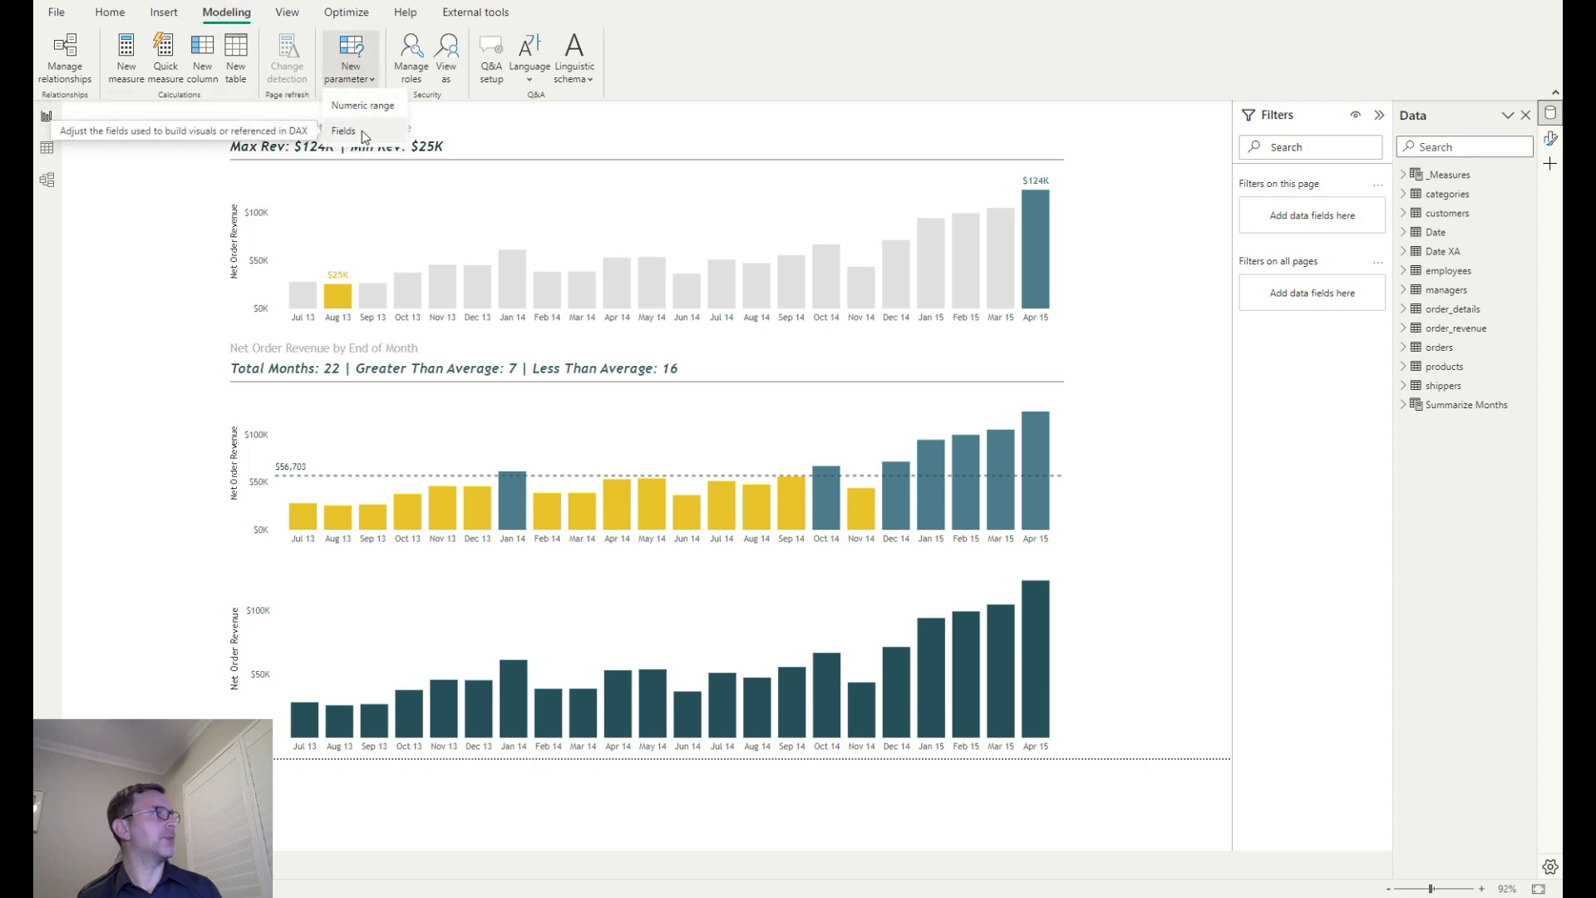
pyautogui.click(362, 108)
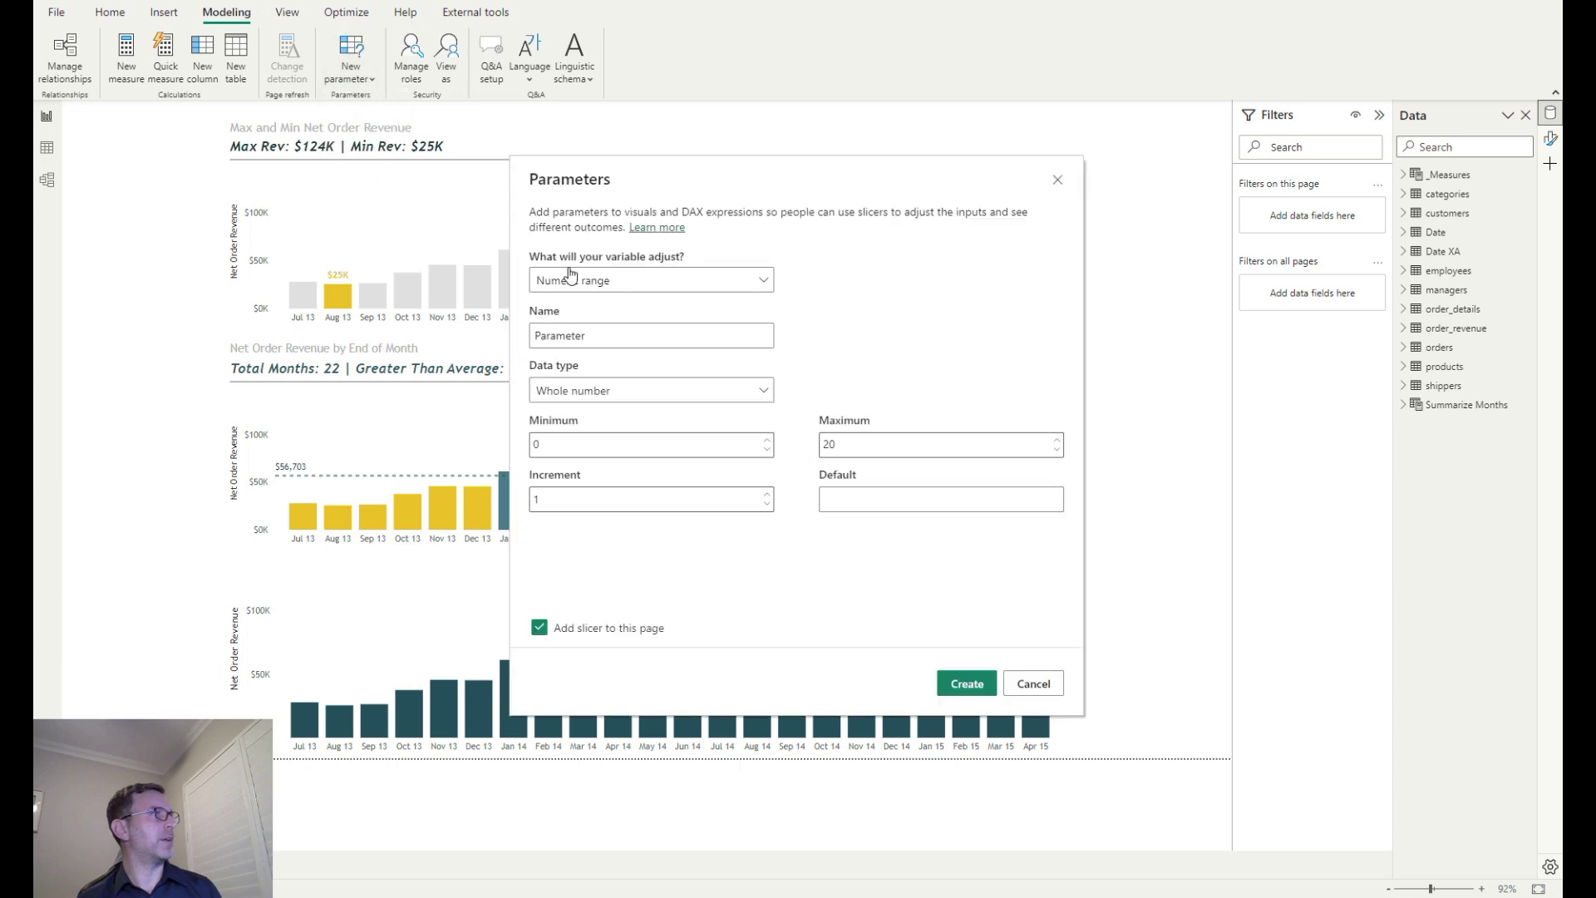
pyautogui.click(552, 444)
pyautogui.click(613, 392)
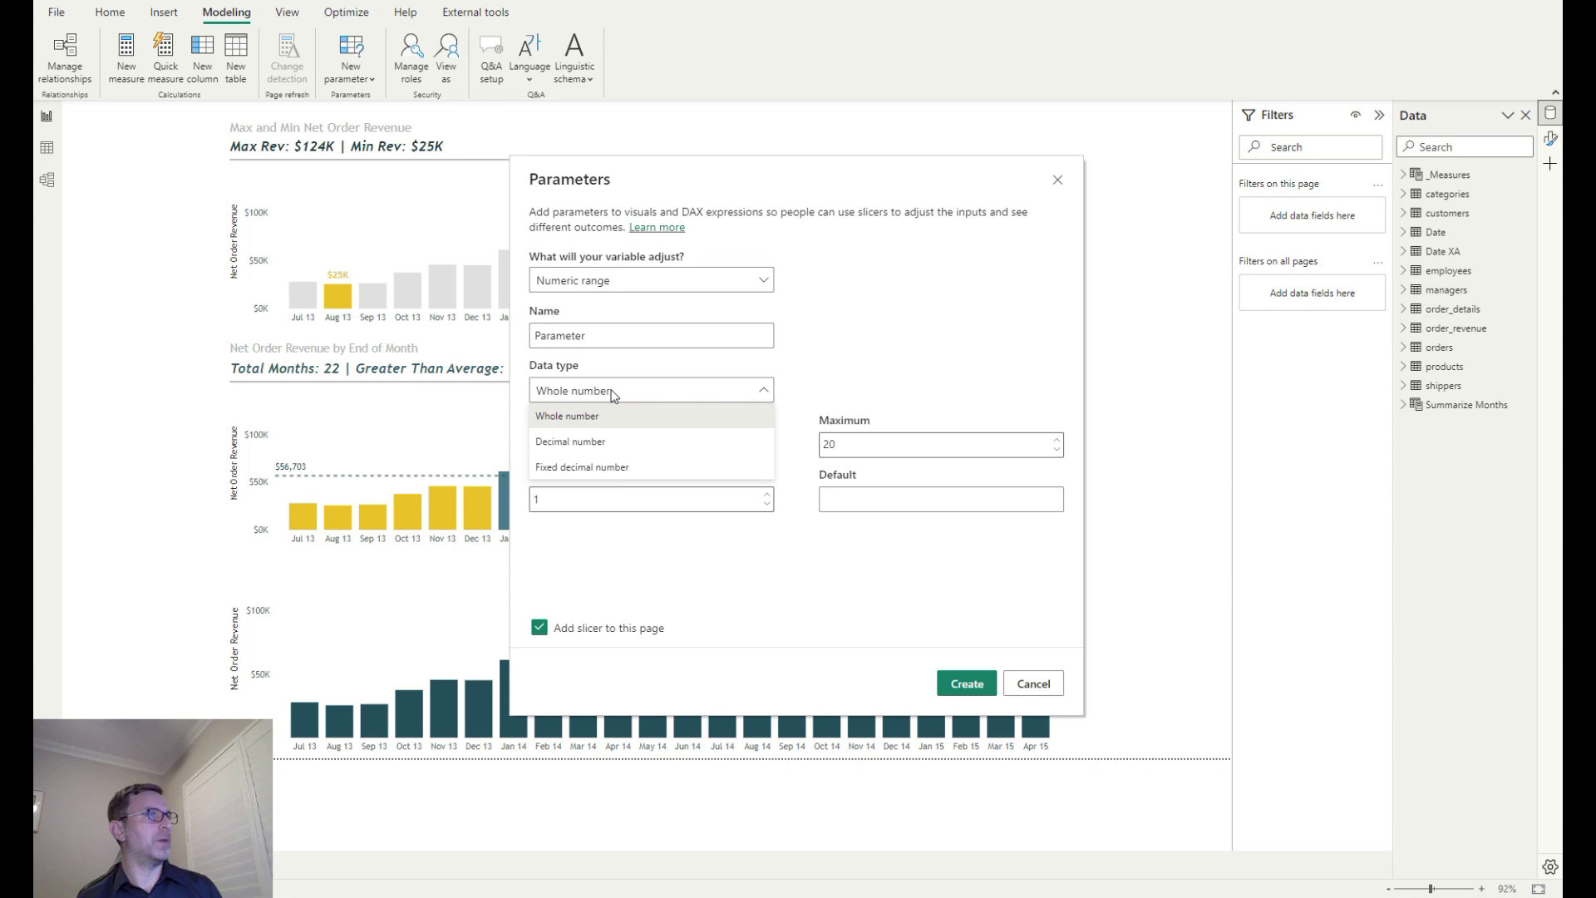
pyautogui.click(613, 441)
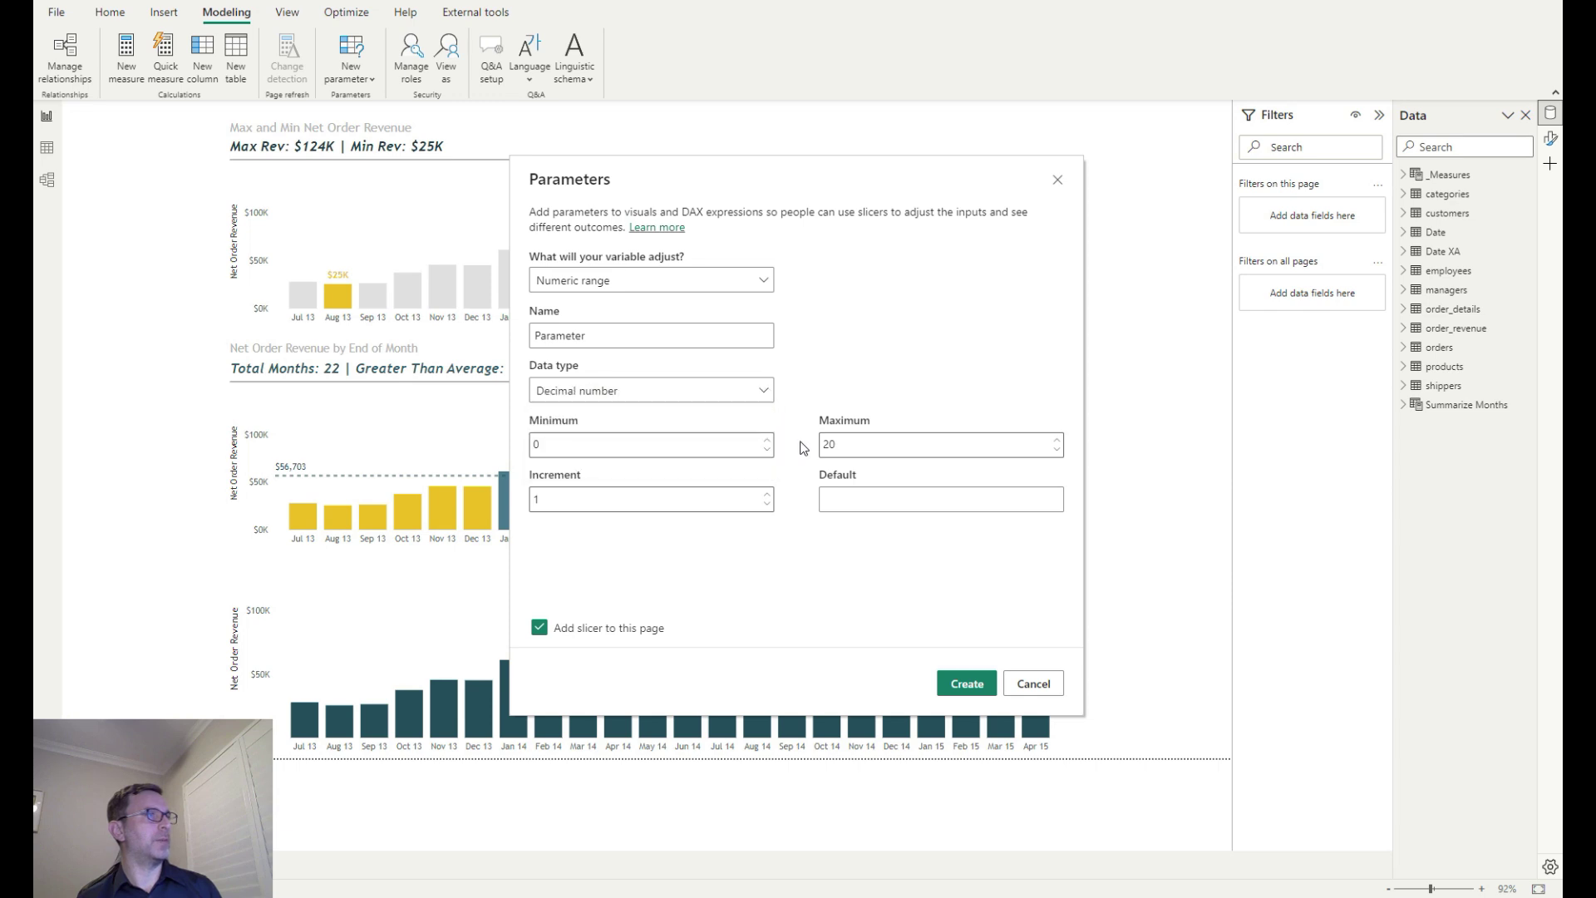
# Set the parameter's maximum to 1, increment to 0.05 and default to 0, and create it with a slicer on this page
pyautogui.doubleClick(847, 445)
pyautogui.write('1')
pyautogui.doubleClick(560, 497)
pyautogui.write('0')
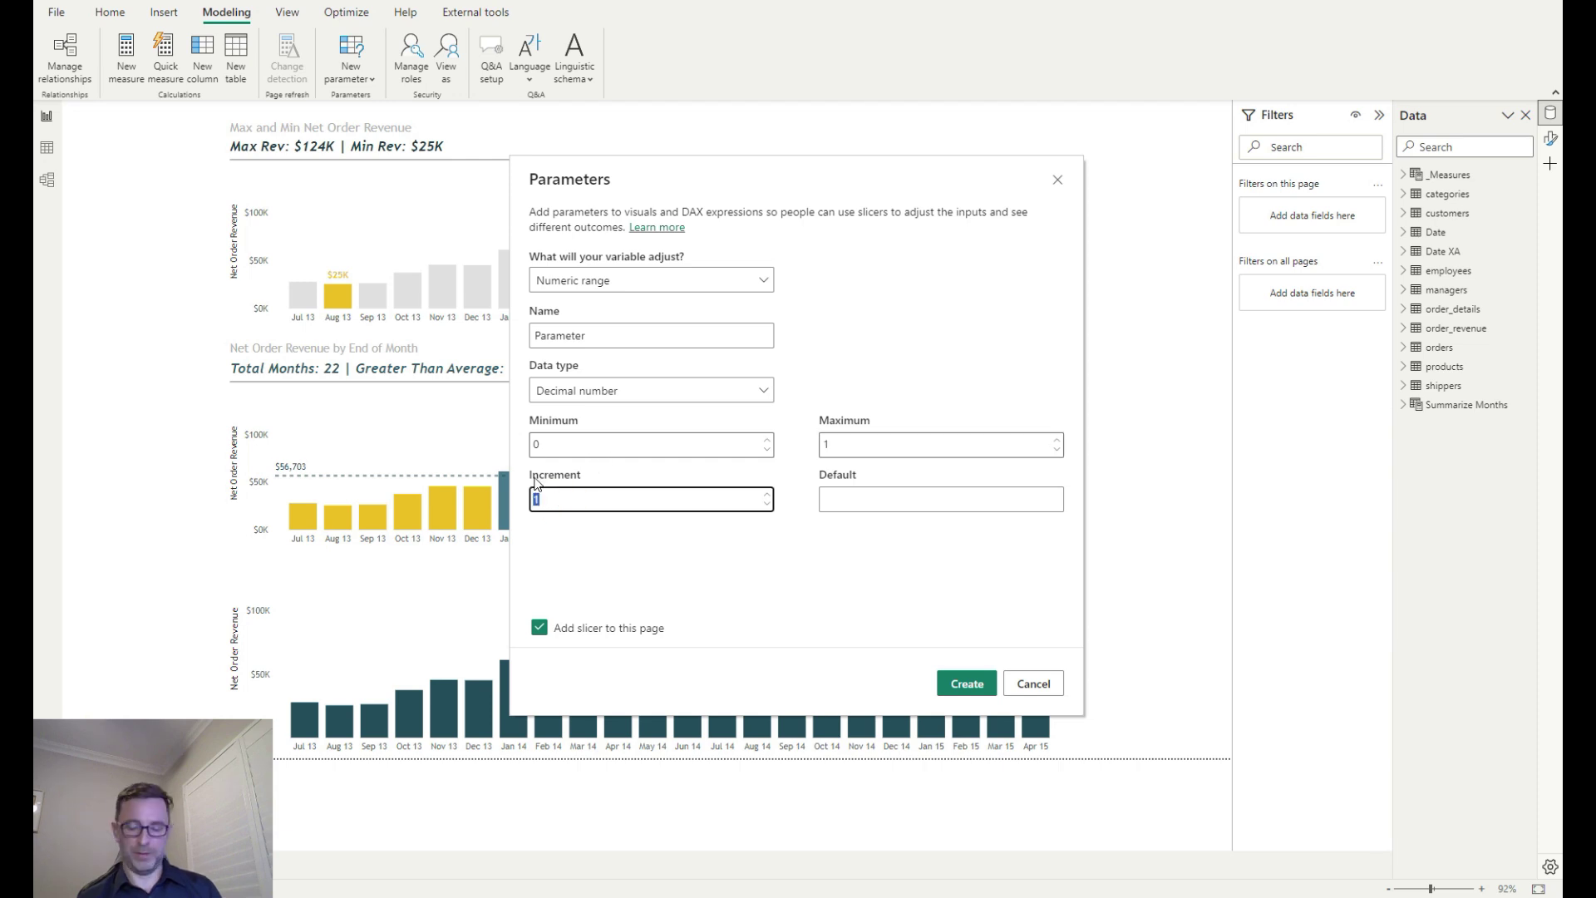
pyautogui.write('.0')
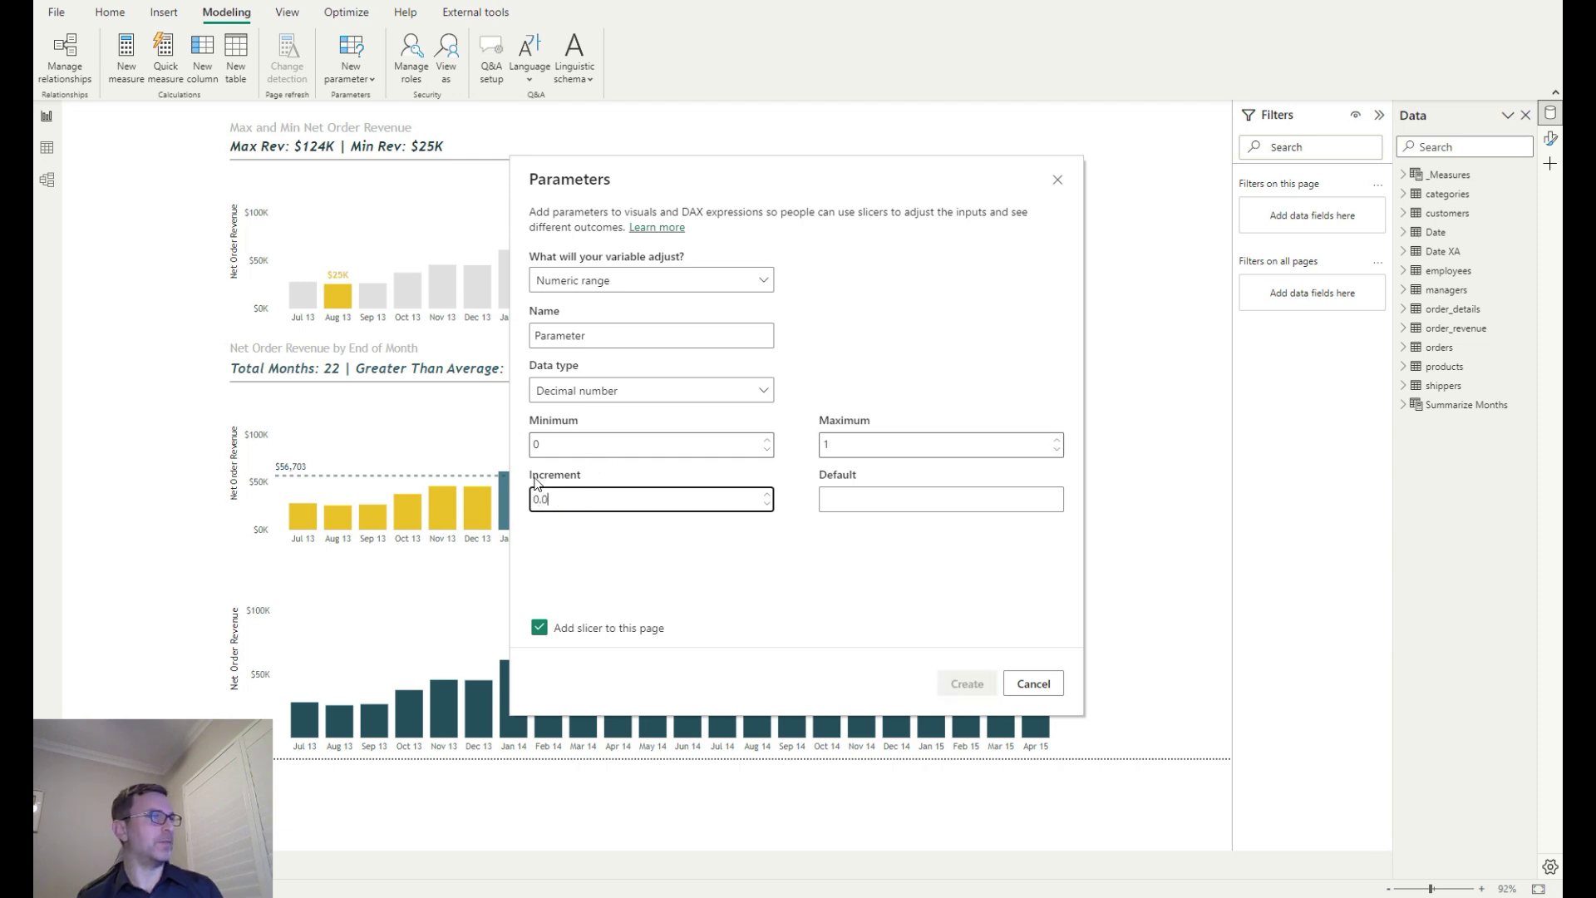
pyautogui.write('5')
pyautogui.click(852, 500)
pyautogui.write('0')
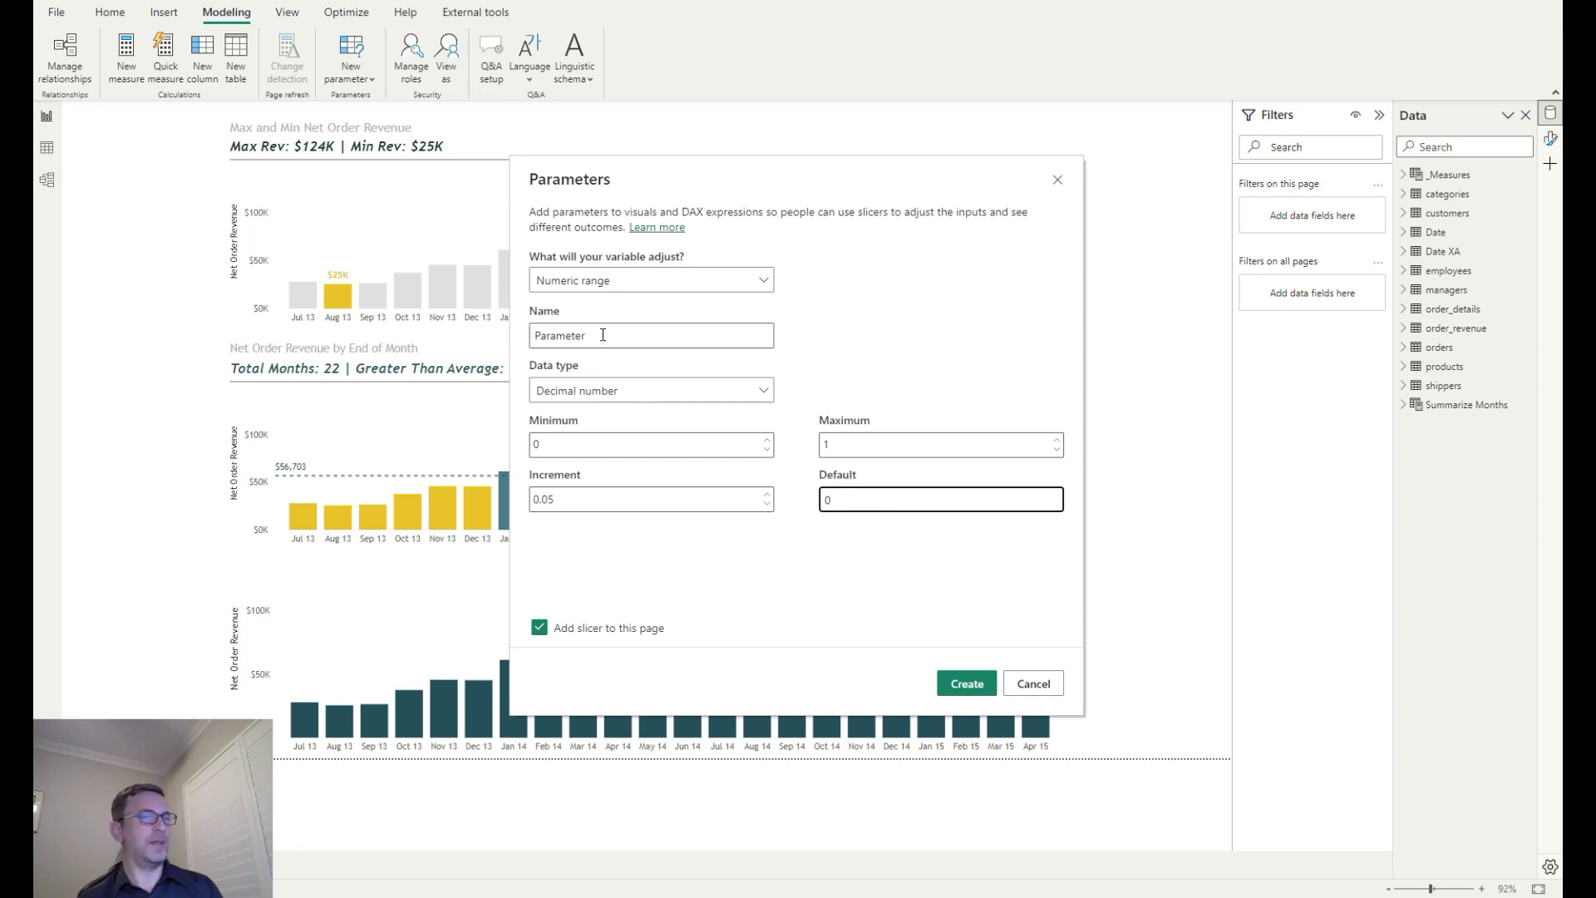
pyautogui.click(967, 684)
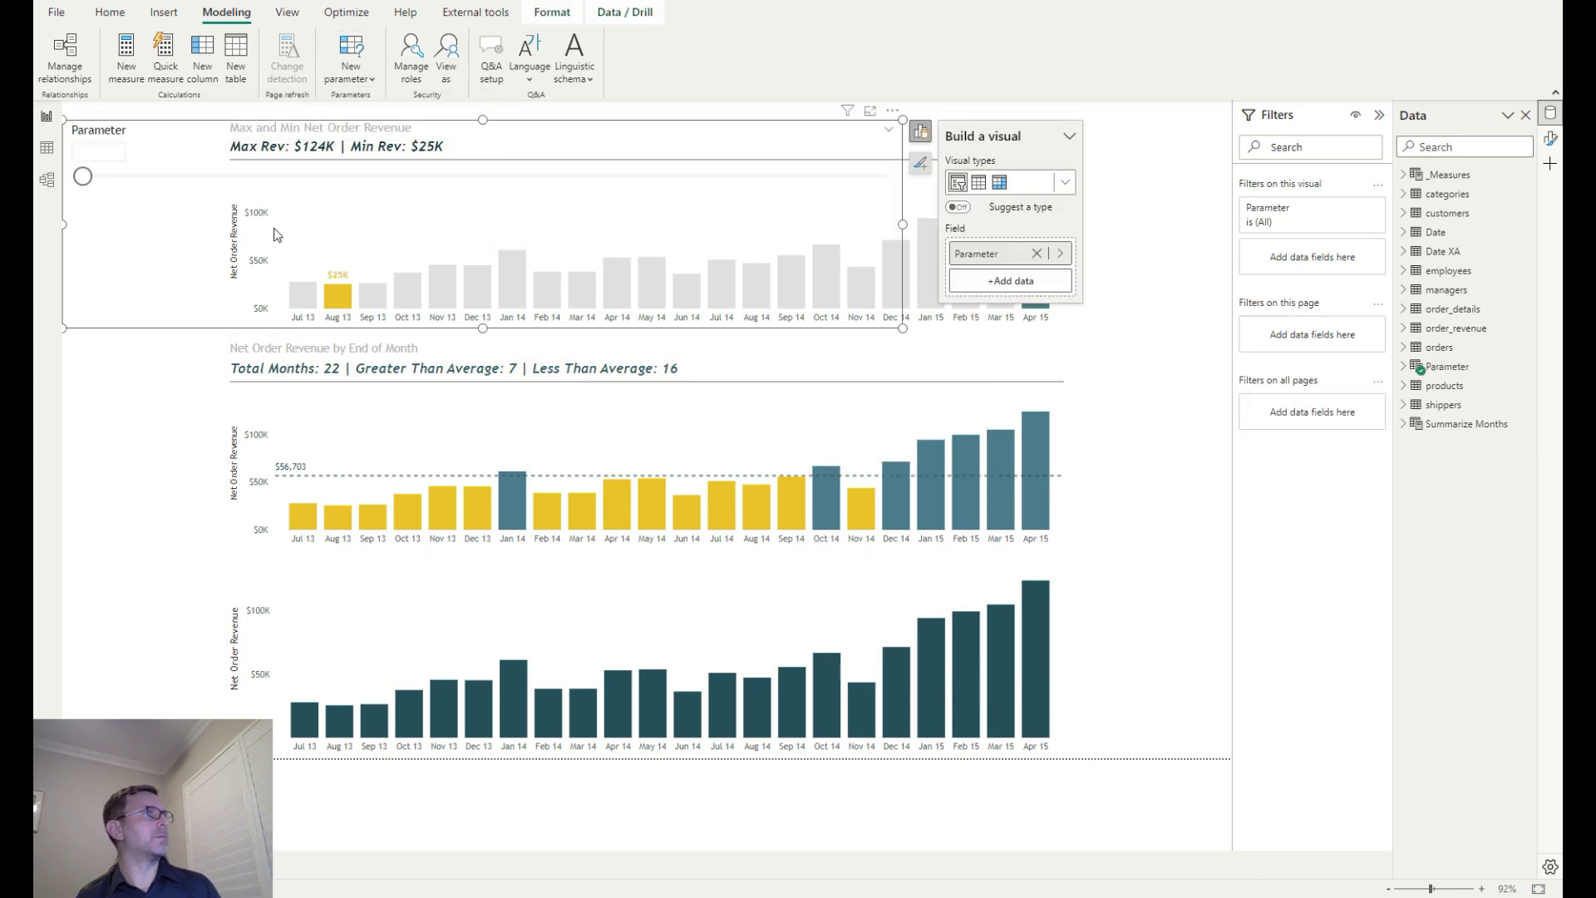
# Place the Parameter slicer as a small box beside the bottom column chart and set it to 0
pyautogui.moveTo(358, 266); pyautogui.dragTo(1177, 679)
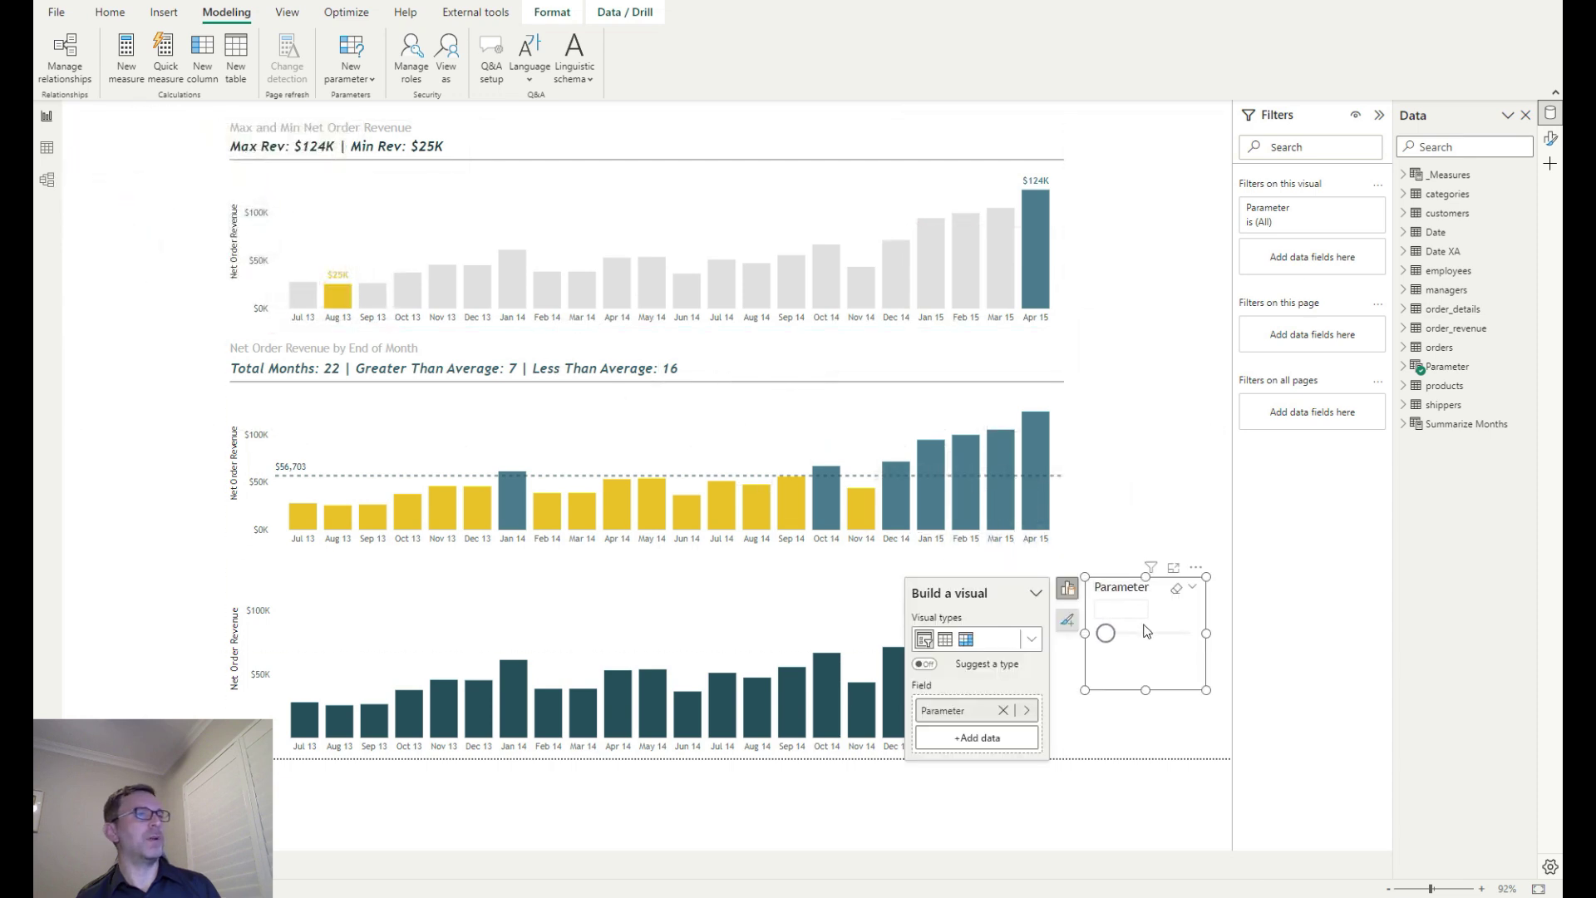
pyautogui.moveTo(1115, 636); pyautogui.dragTo(1103, 635)
# Expand the Parameter table and format its Parameter Value measure as a percentage
pyautogui.click(1437, 379)
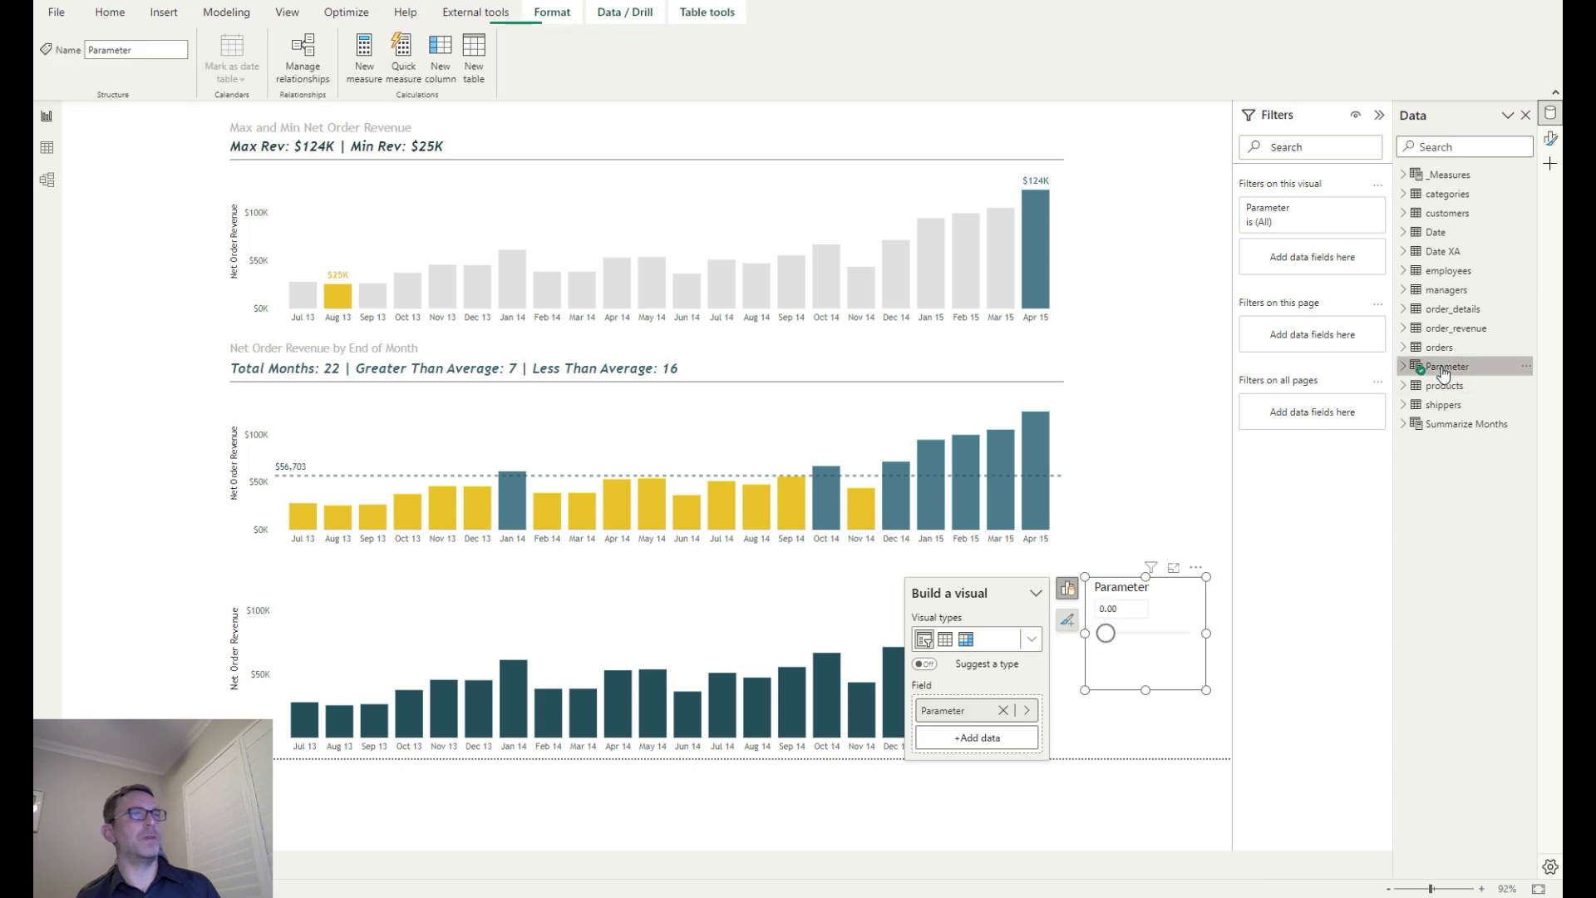
pyautogui.click(1403, 366)
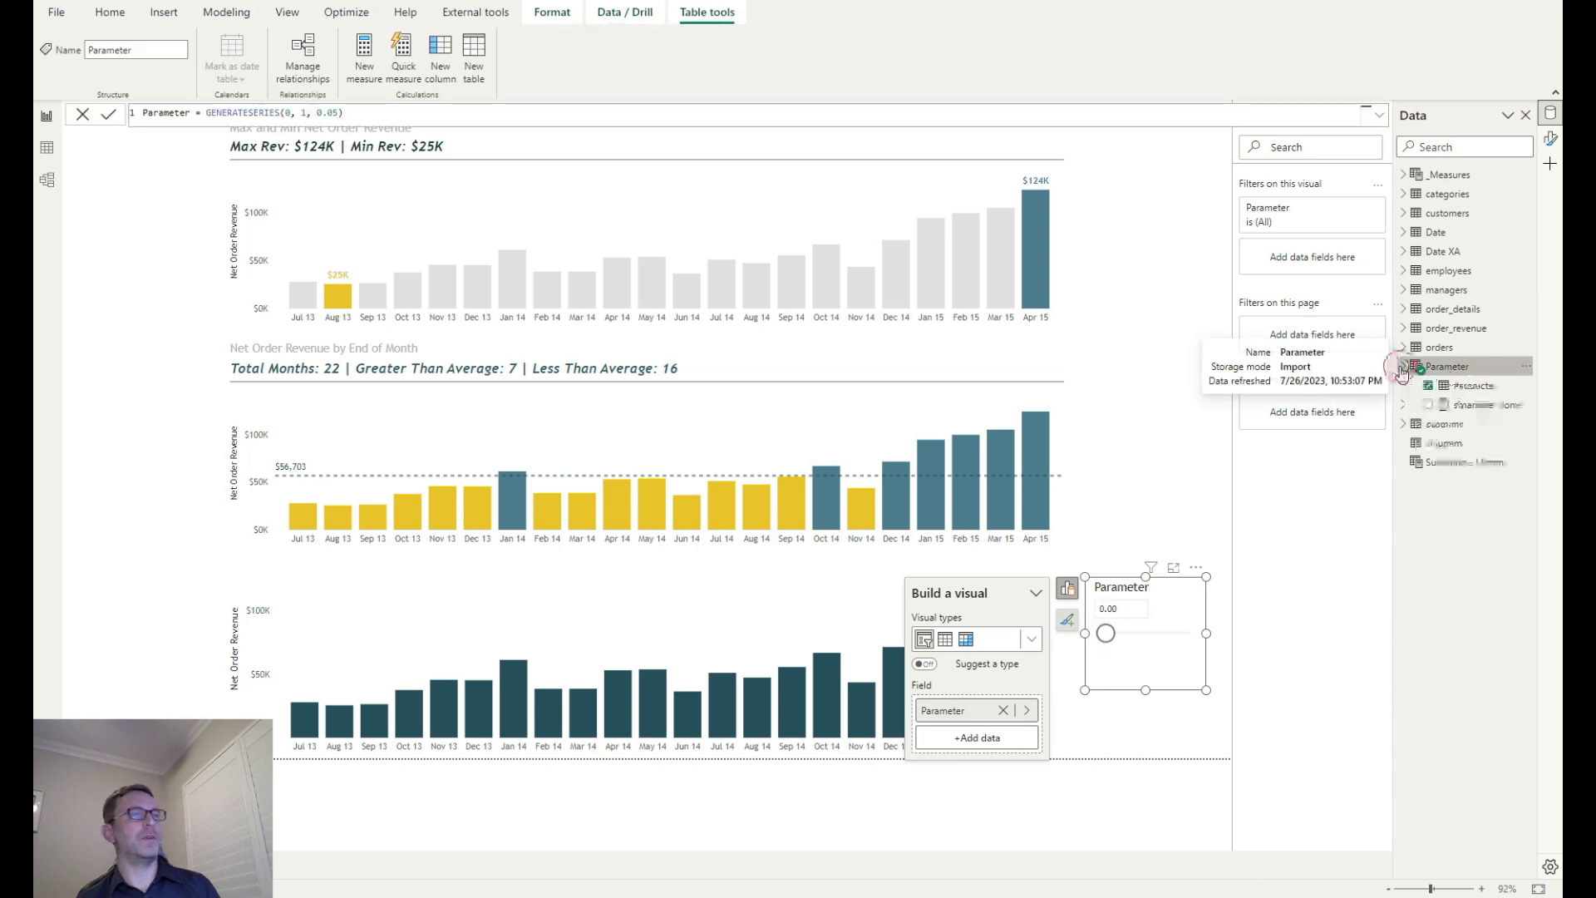
pyautogui.click(1474, 387)
pyautogui.click(1471, 424)
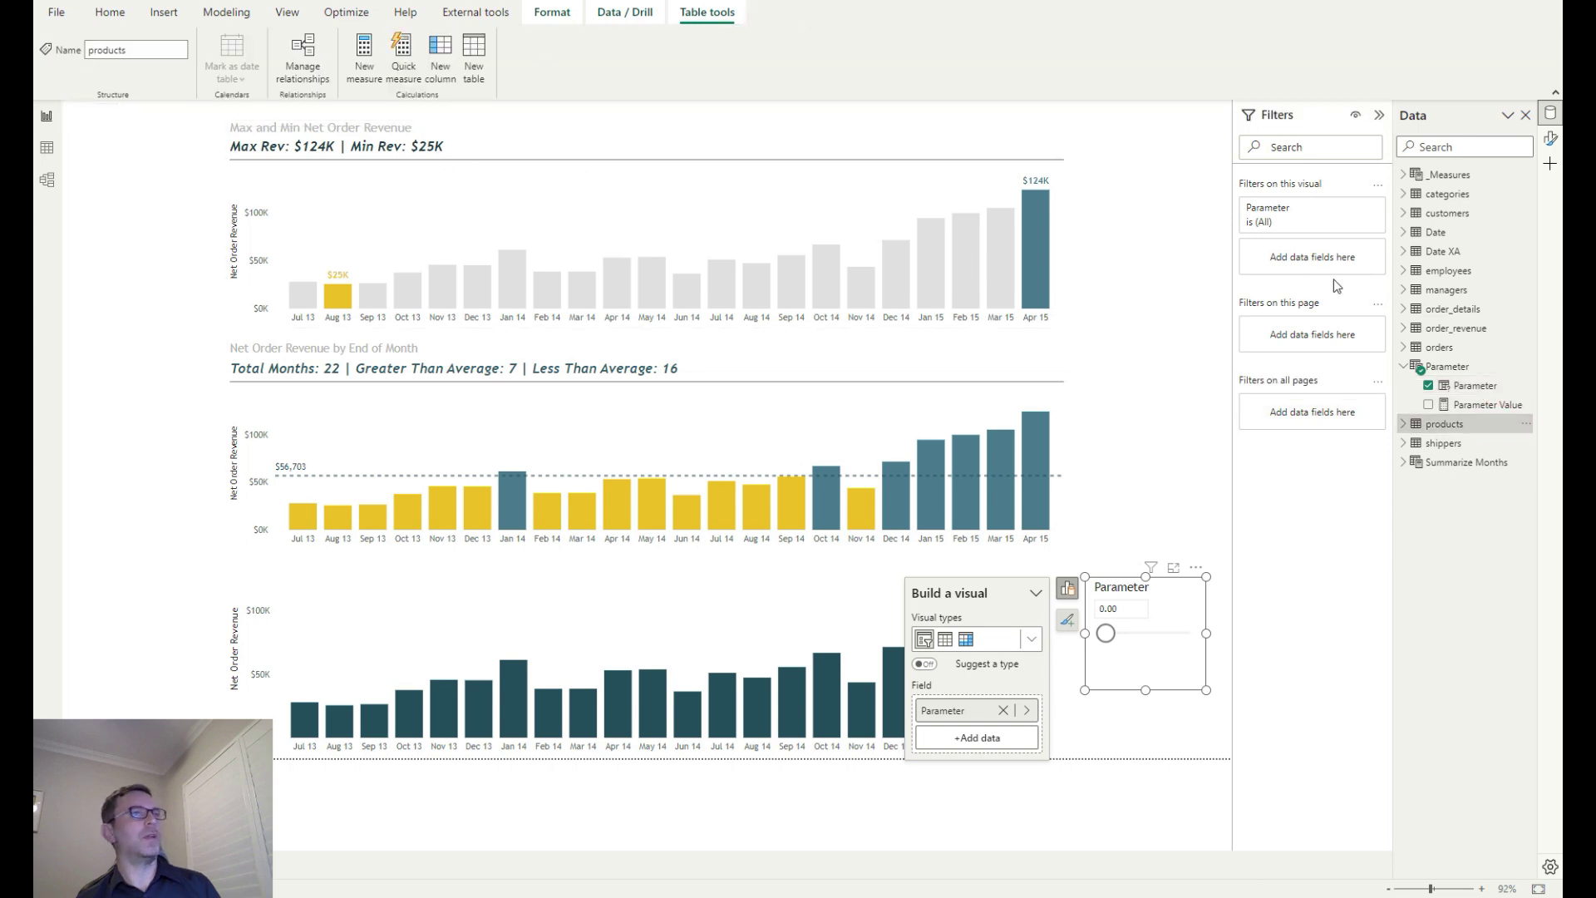
pyautogui.click(1500, 405)
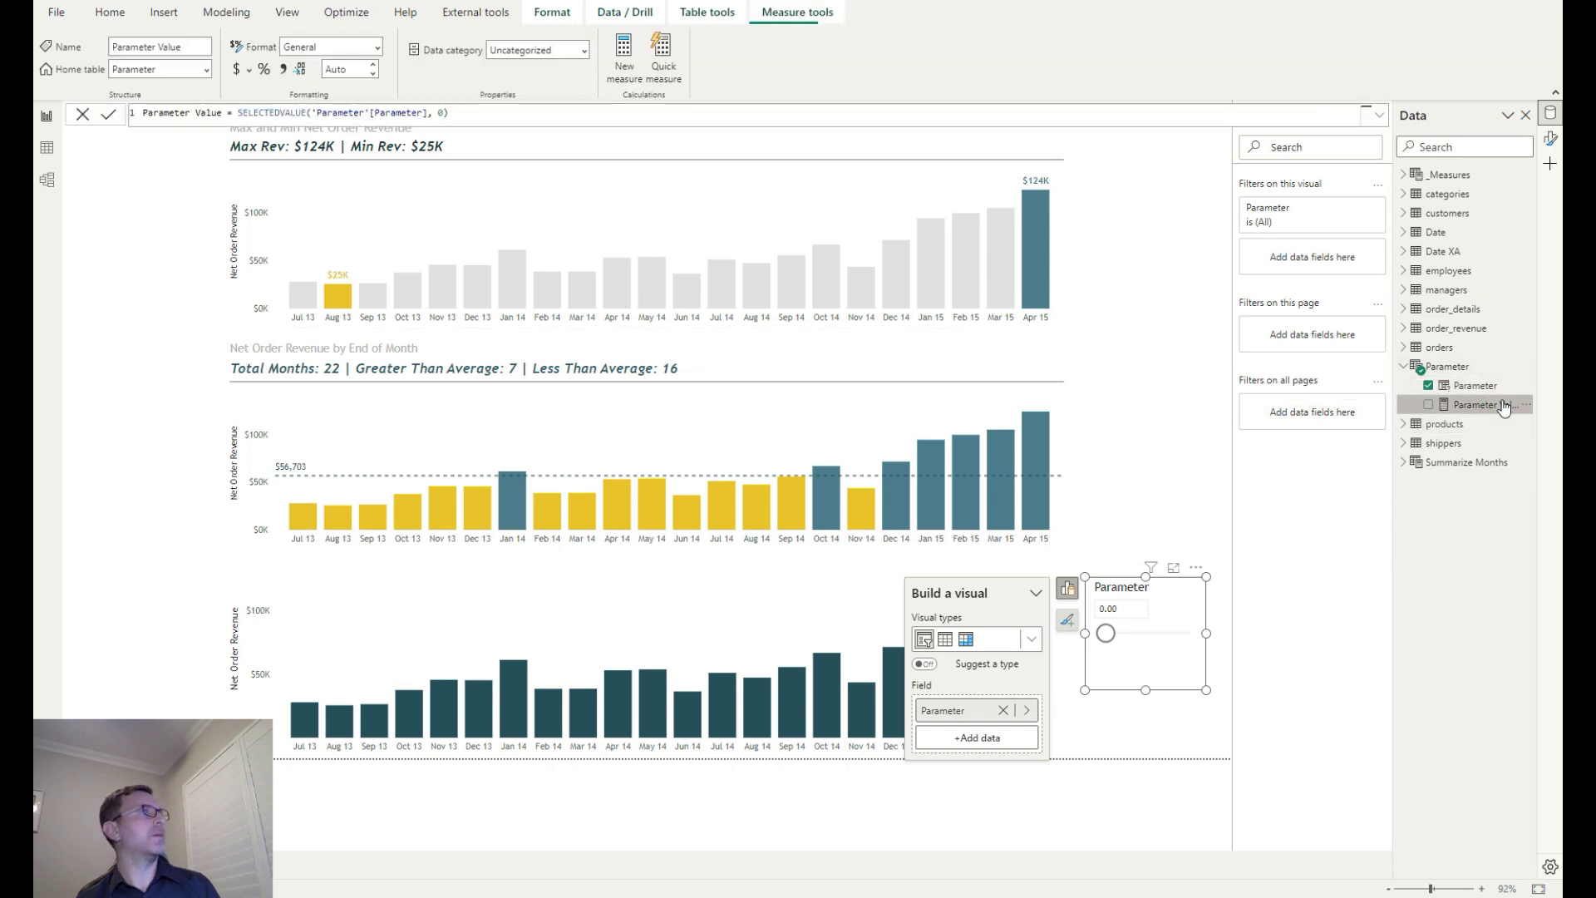
pyautogui.click(265, 70)
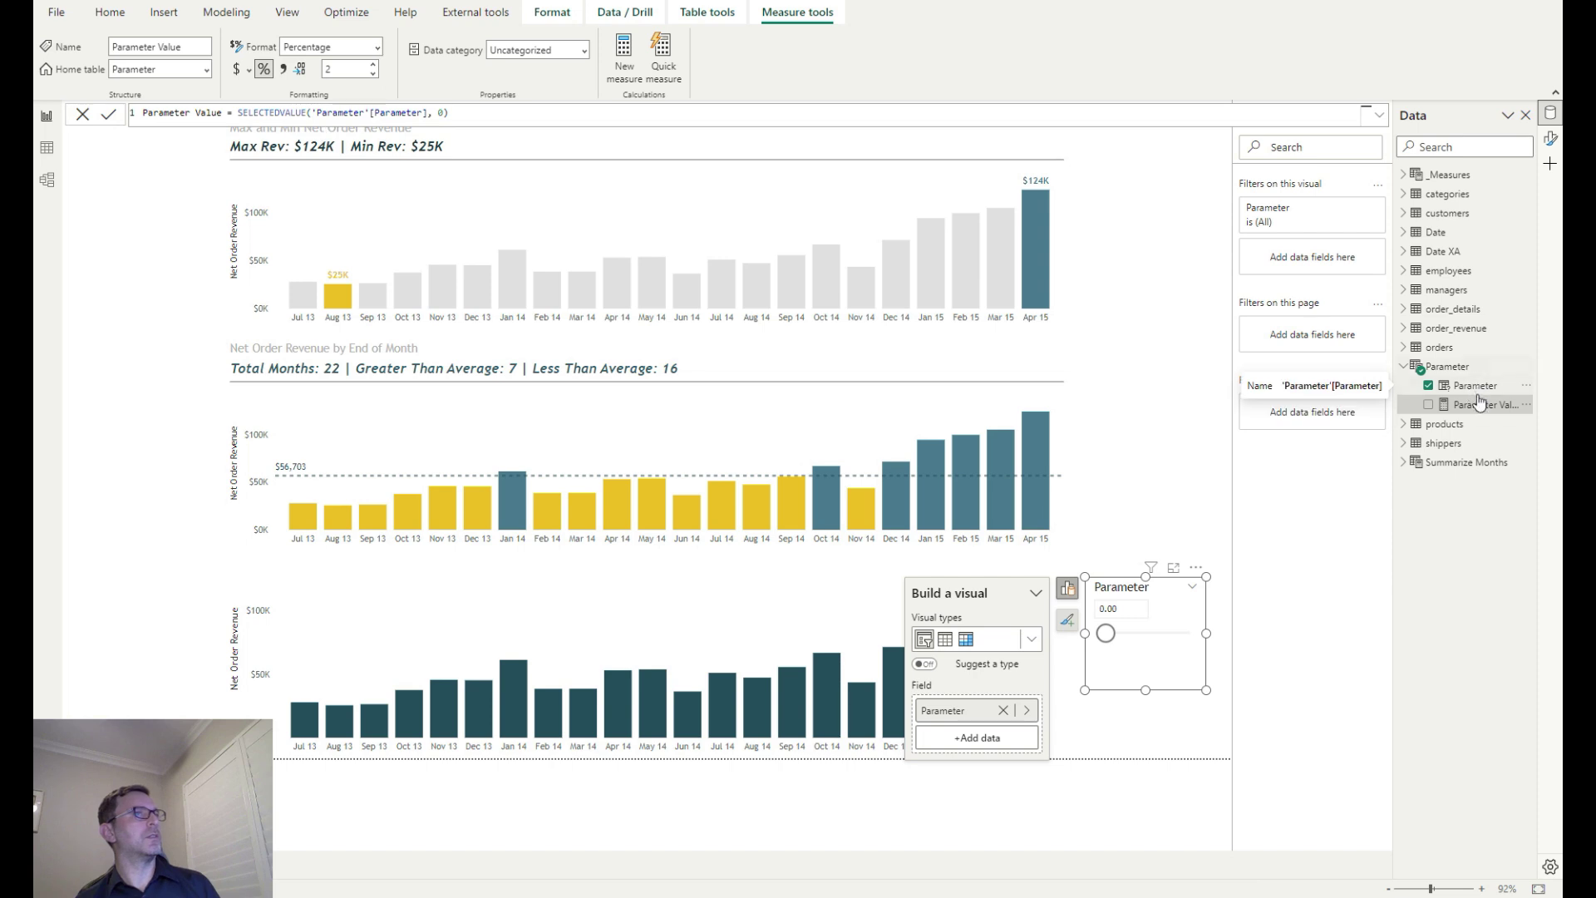
# Format the Parameter column as a percentage with 0 decimal places
pyautogui.click(1507, 387)
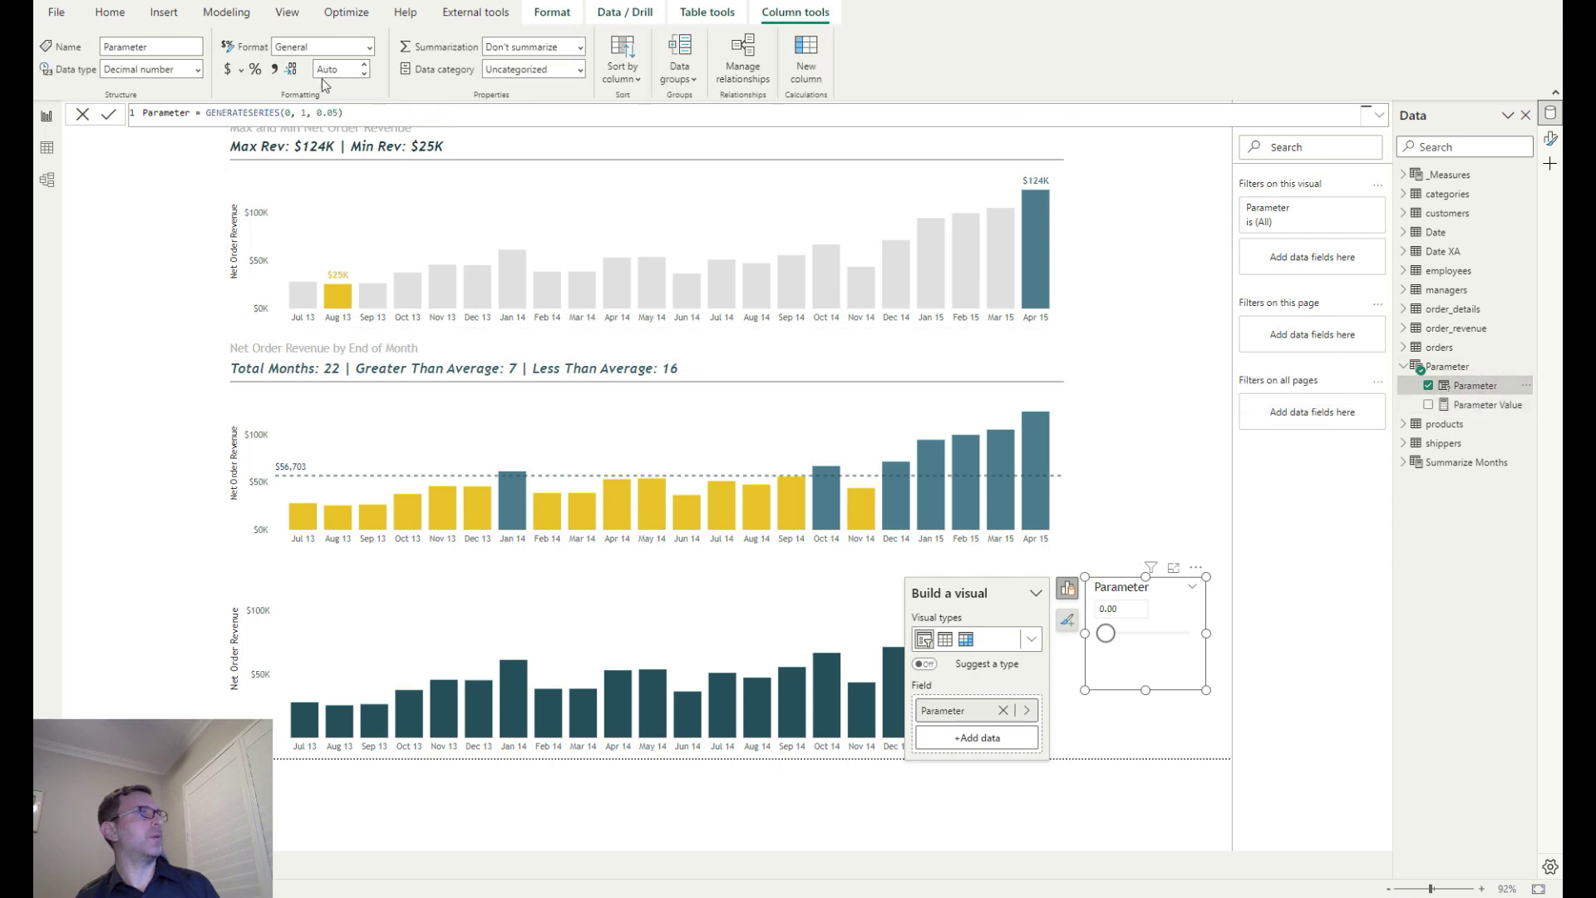
pyautogui.click(255, 70)
pyautogui.click(332, 72)
pyautogui.write('0')
pyautogui.press('BackSpace')
pyautogui.write('2')
pyautogui.press('Return')
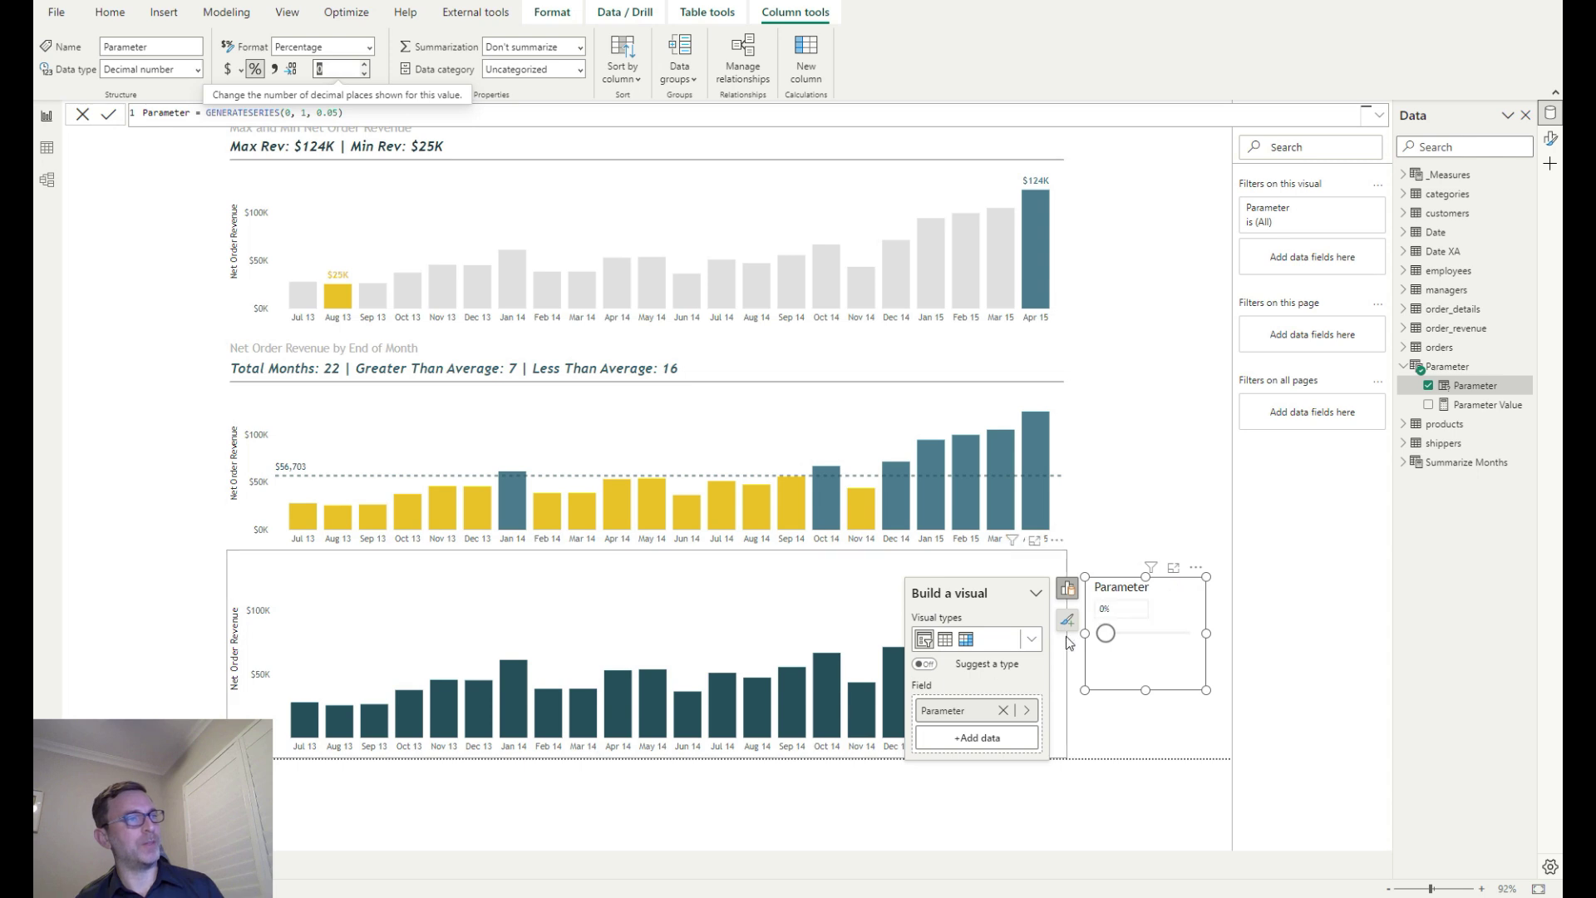
# Set the Parameter slicer to 10% and deselect it
pyautogui.moveTo(1102, 633); pyautogui.dragTo(1116, 643)
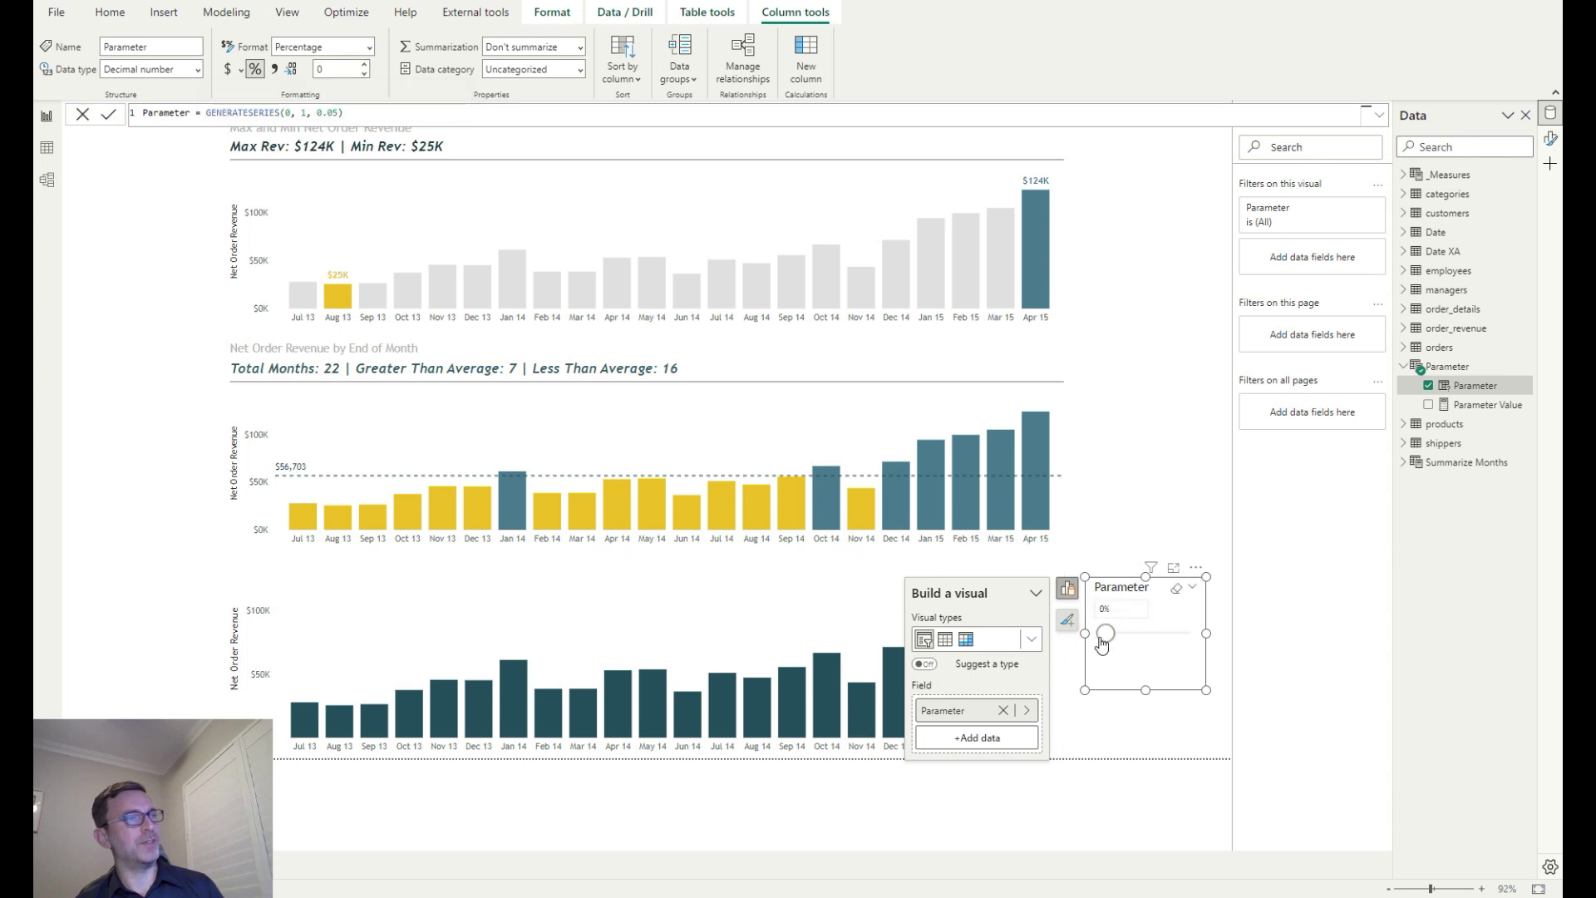
pyautogui.moveTo(1110, 642); pyautogui.dragTo(1115, 642)
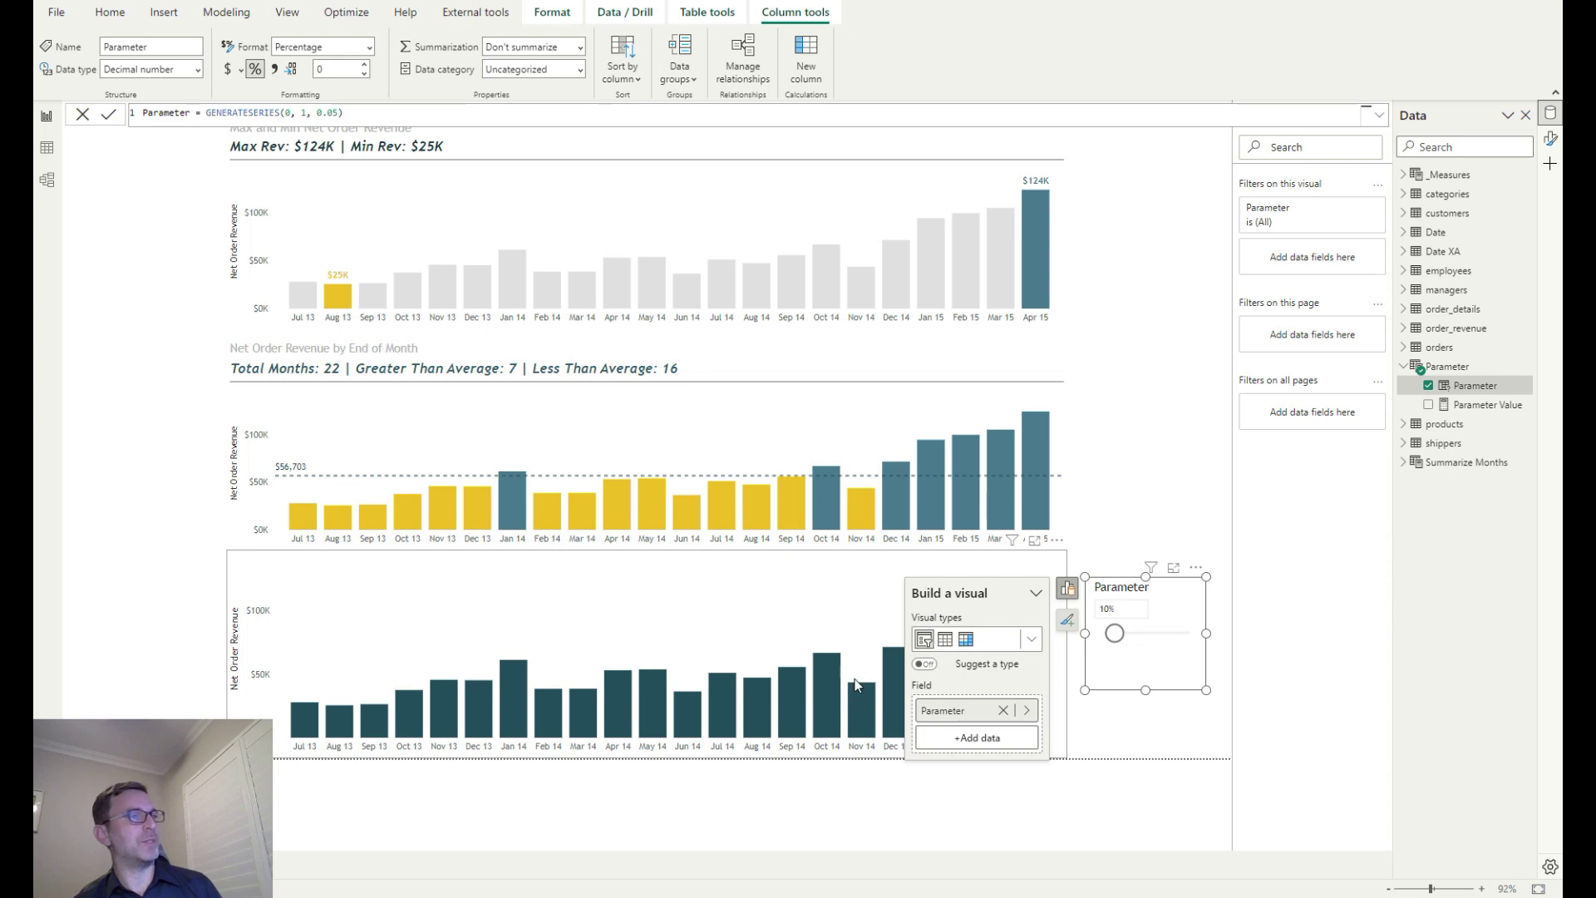
pyautogui.click(1145, 735)
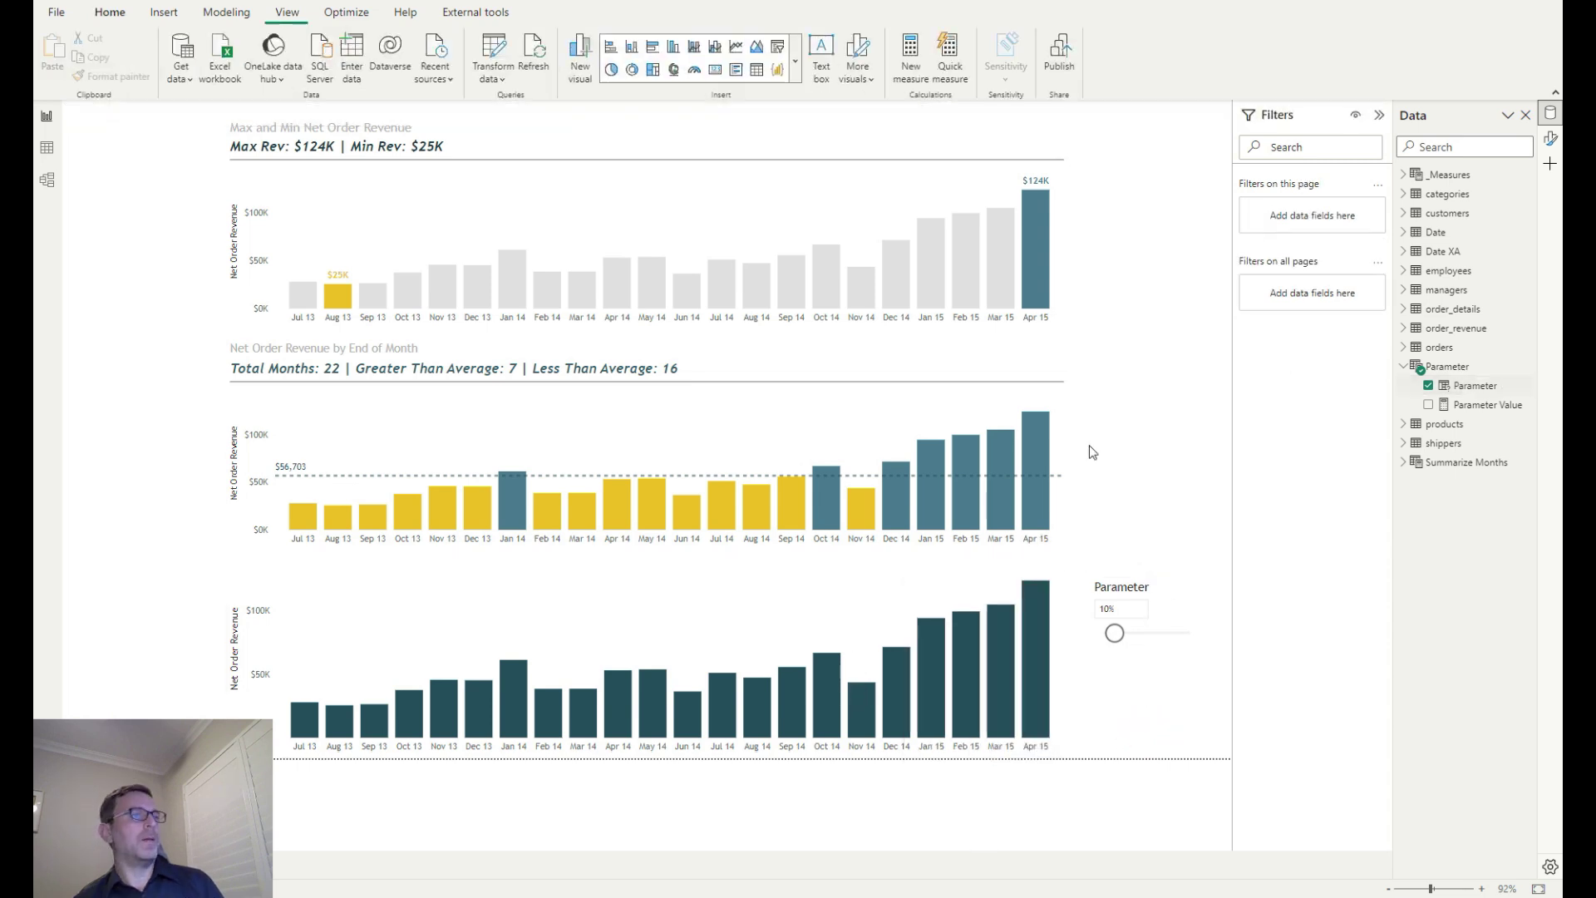
# Create a measure named Average Revenue Month - Lower and begin its formula on a new line with AVERAGEX
pyautogui.click(914, 55)
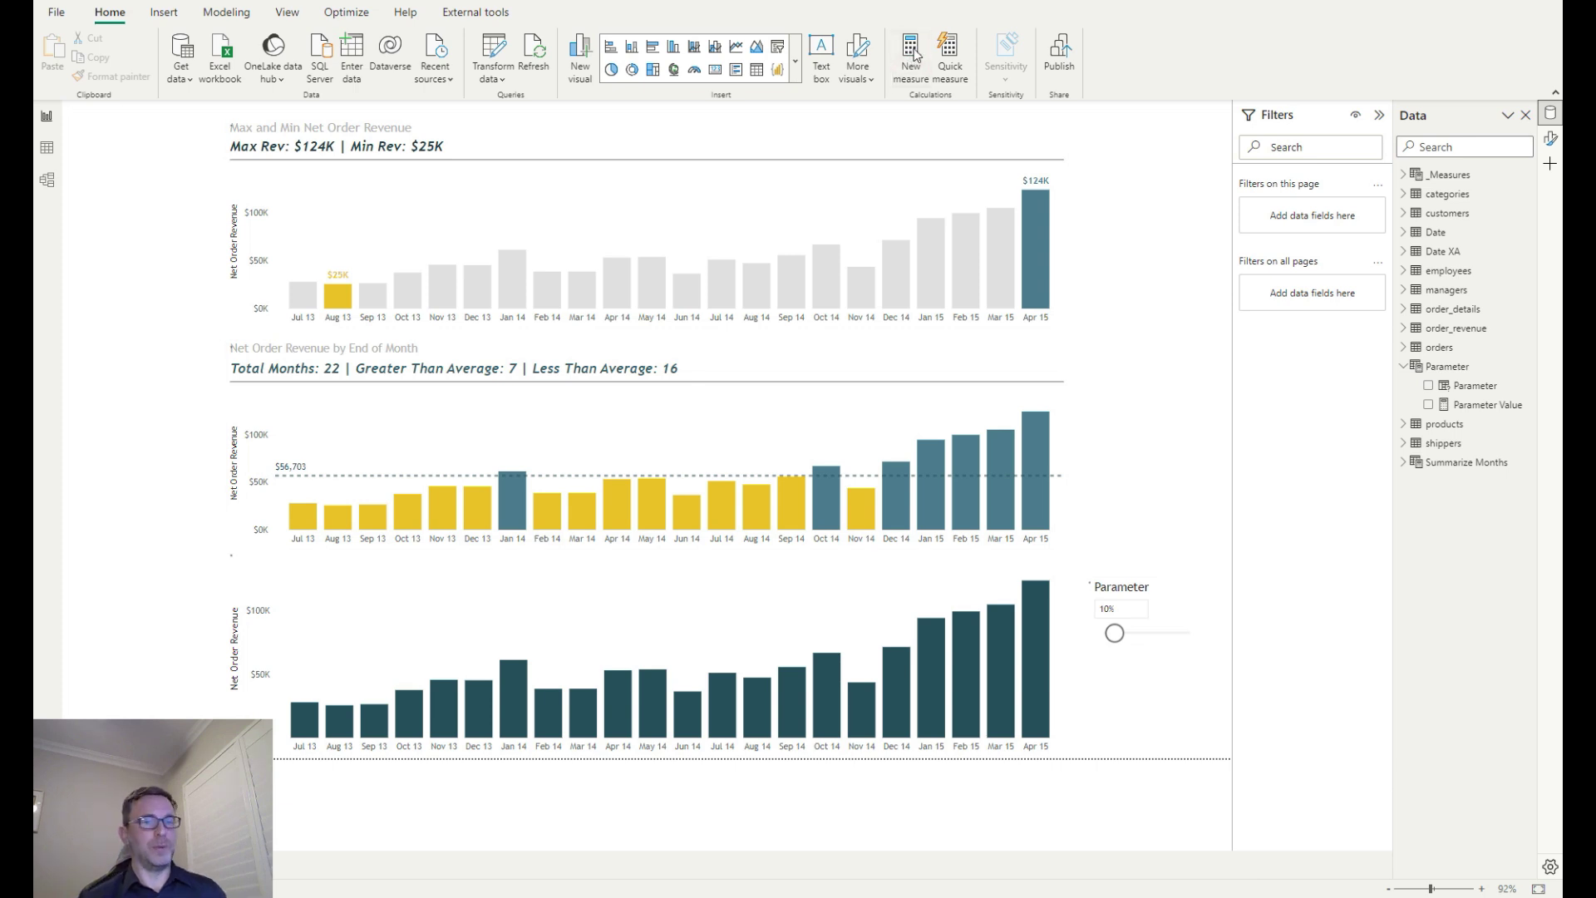
pyautogui.write('Average Revenue Month')
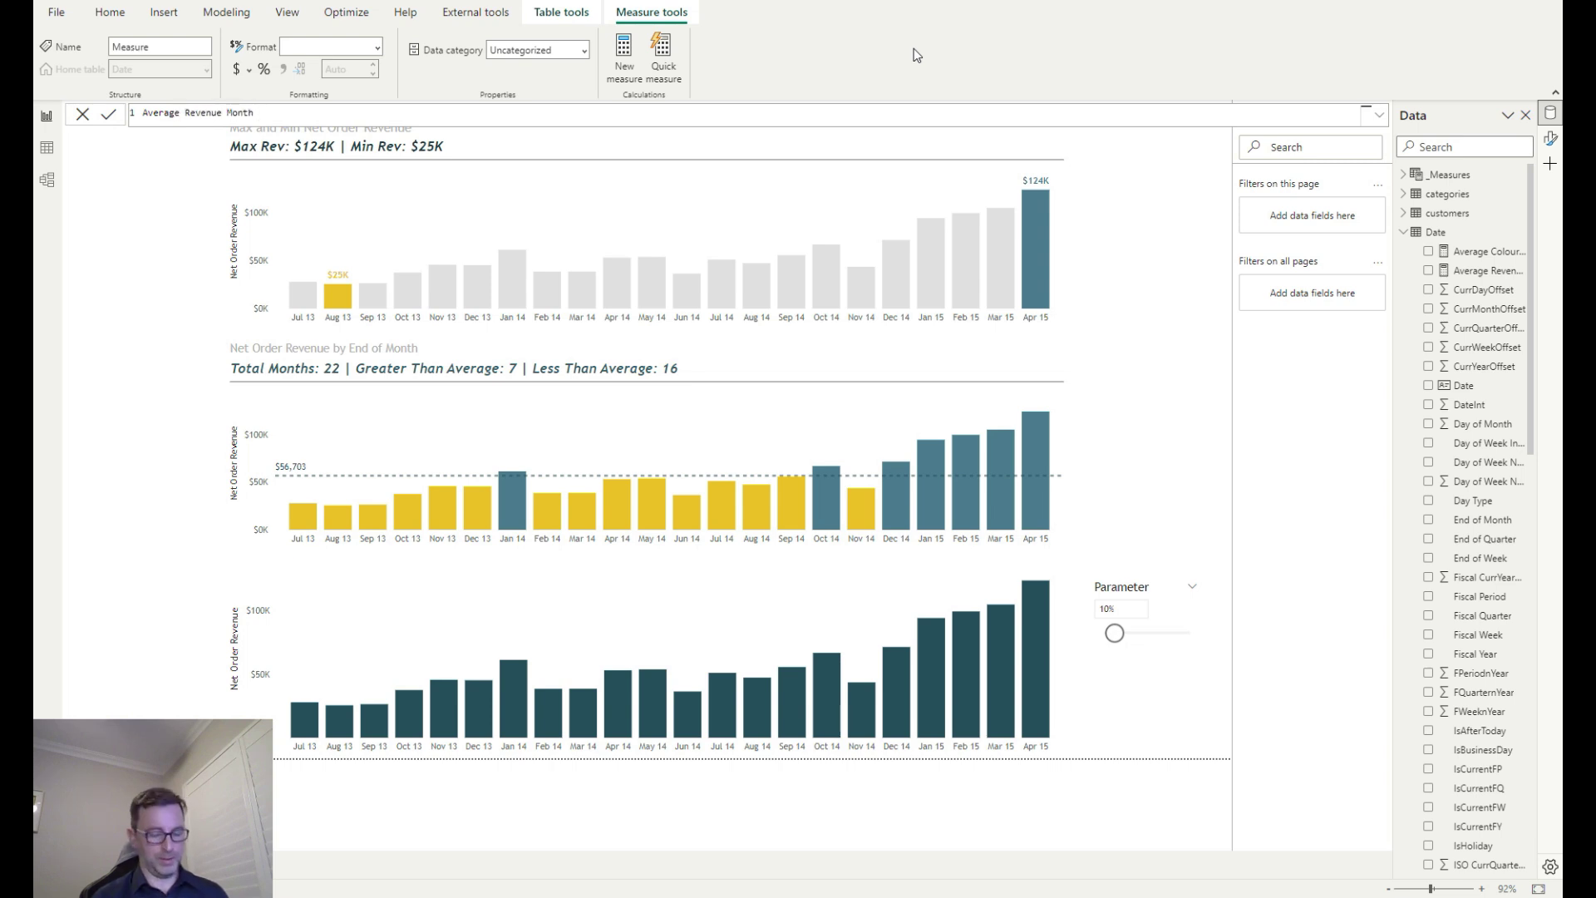
pyautogui.write('=')
pyautogui.hotkey('shift', 'Return')
pyautogui.write('AV')
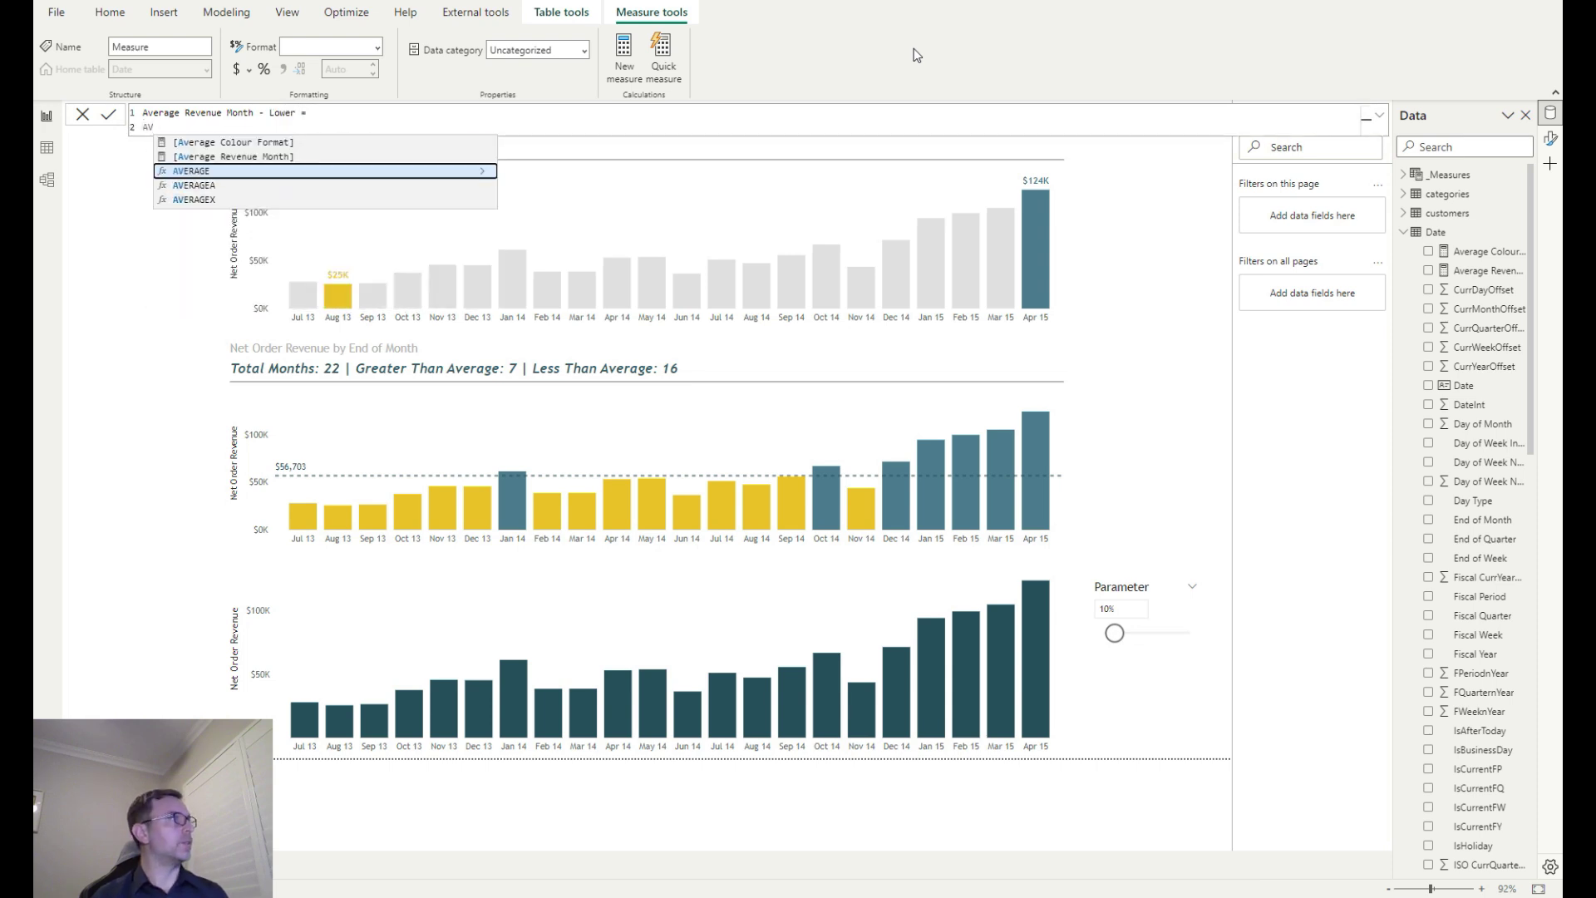
pyautogui.press('Down')
pyautogui.press('Down')
pyautogui.press('Tab')
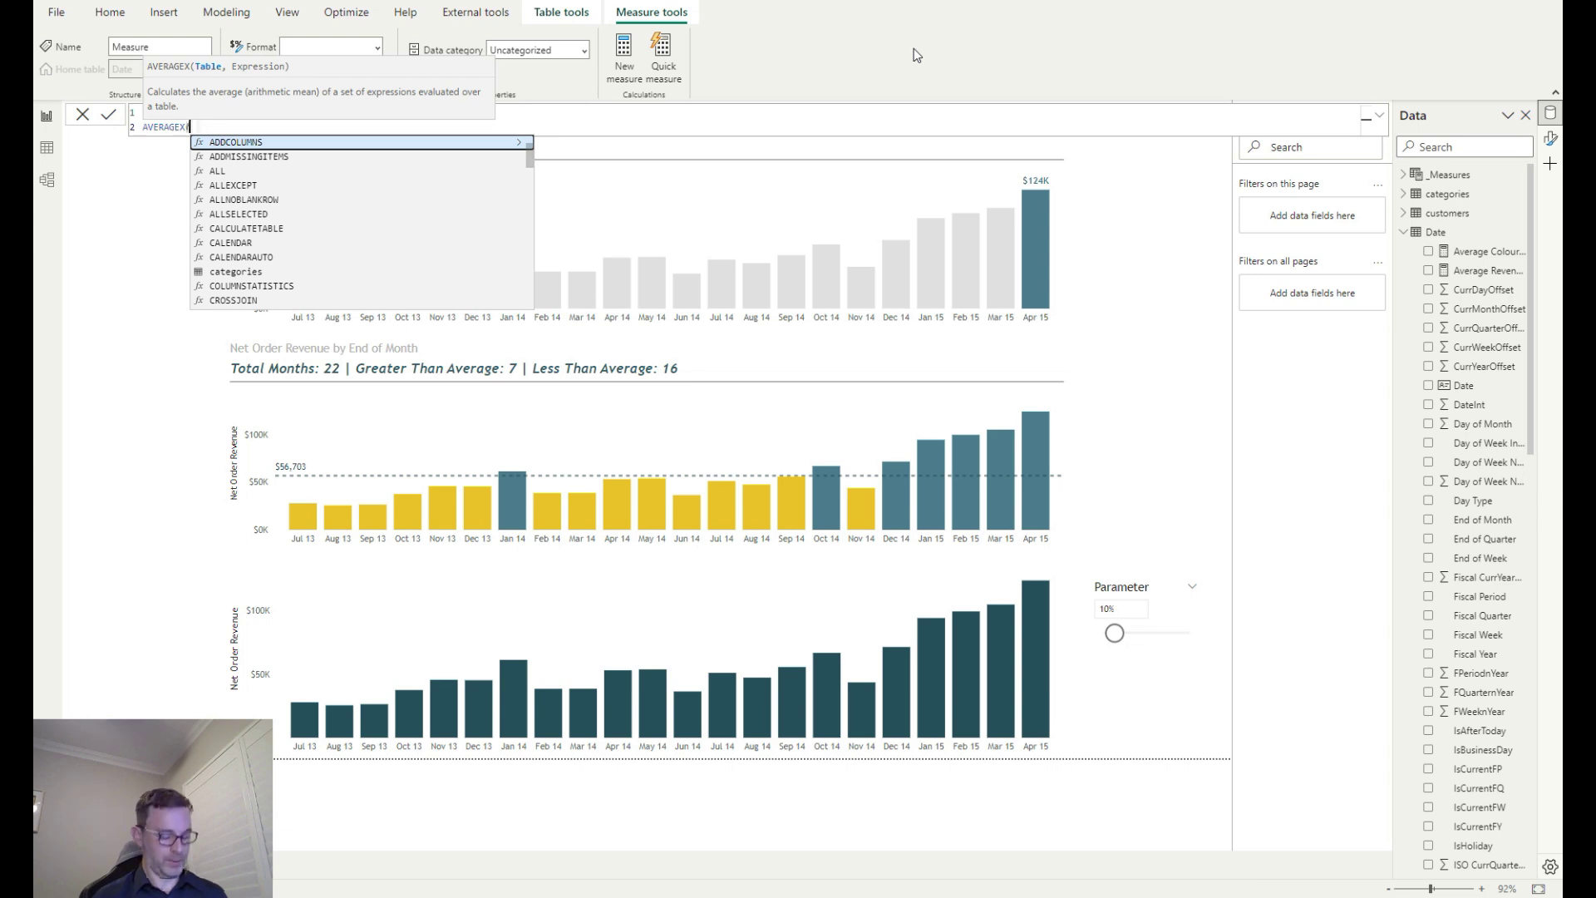
# Use ALLSELECTED over 'Date'[End of Month] as the table argument of AVERAGEX
pyautogui.write('All')
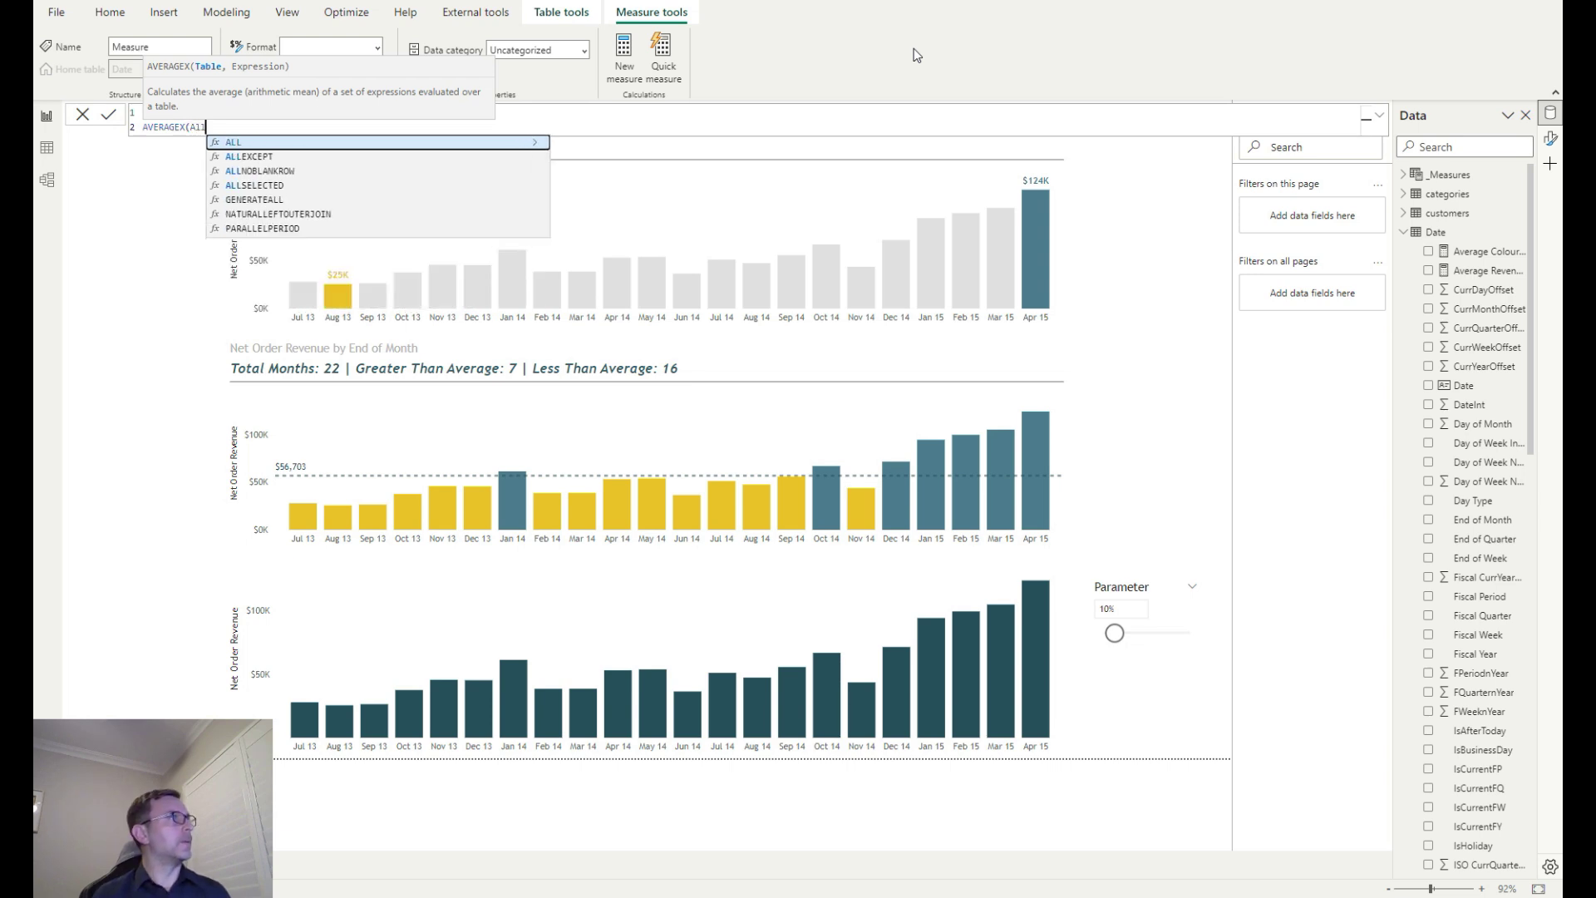
pyautogui.press('Down')
pyautogui.press('Down')
pyautogui.press('Down')
pyautogui.press('Tab')
pyautogui.write('End')
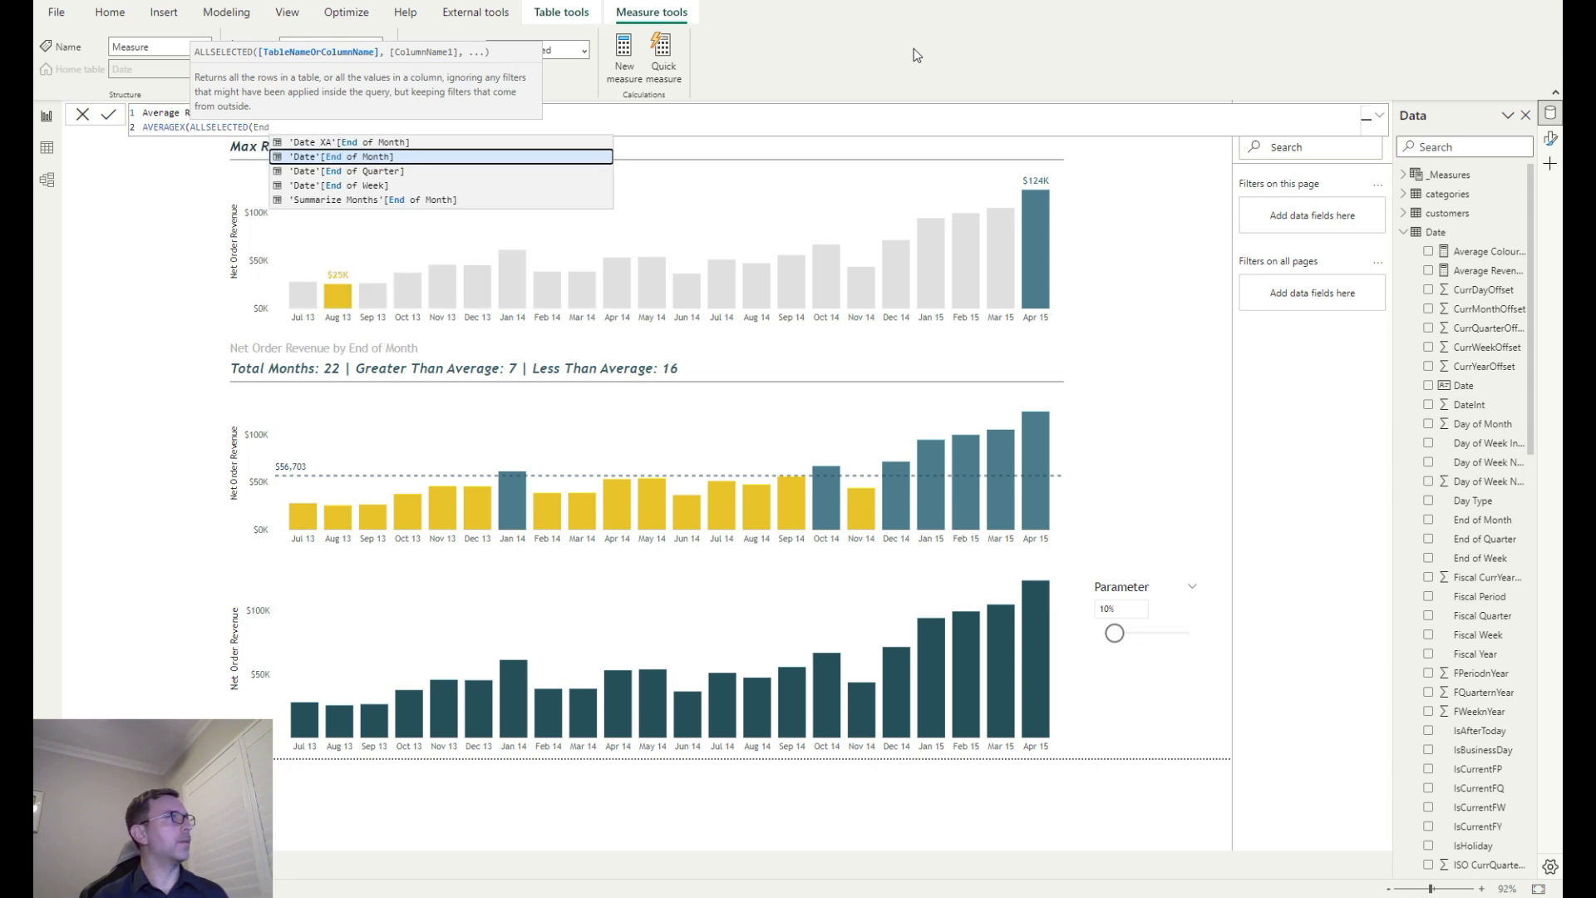
pyautogui.press('Tab')
pyautogui.write(', ')
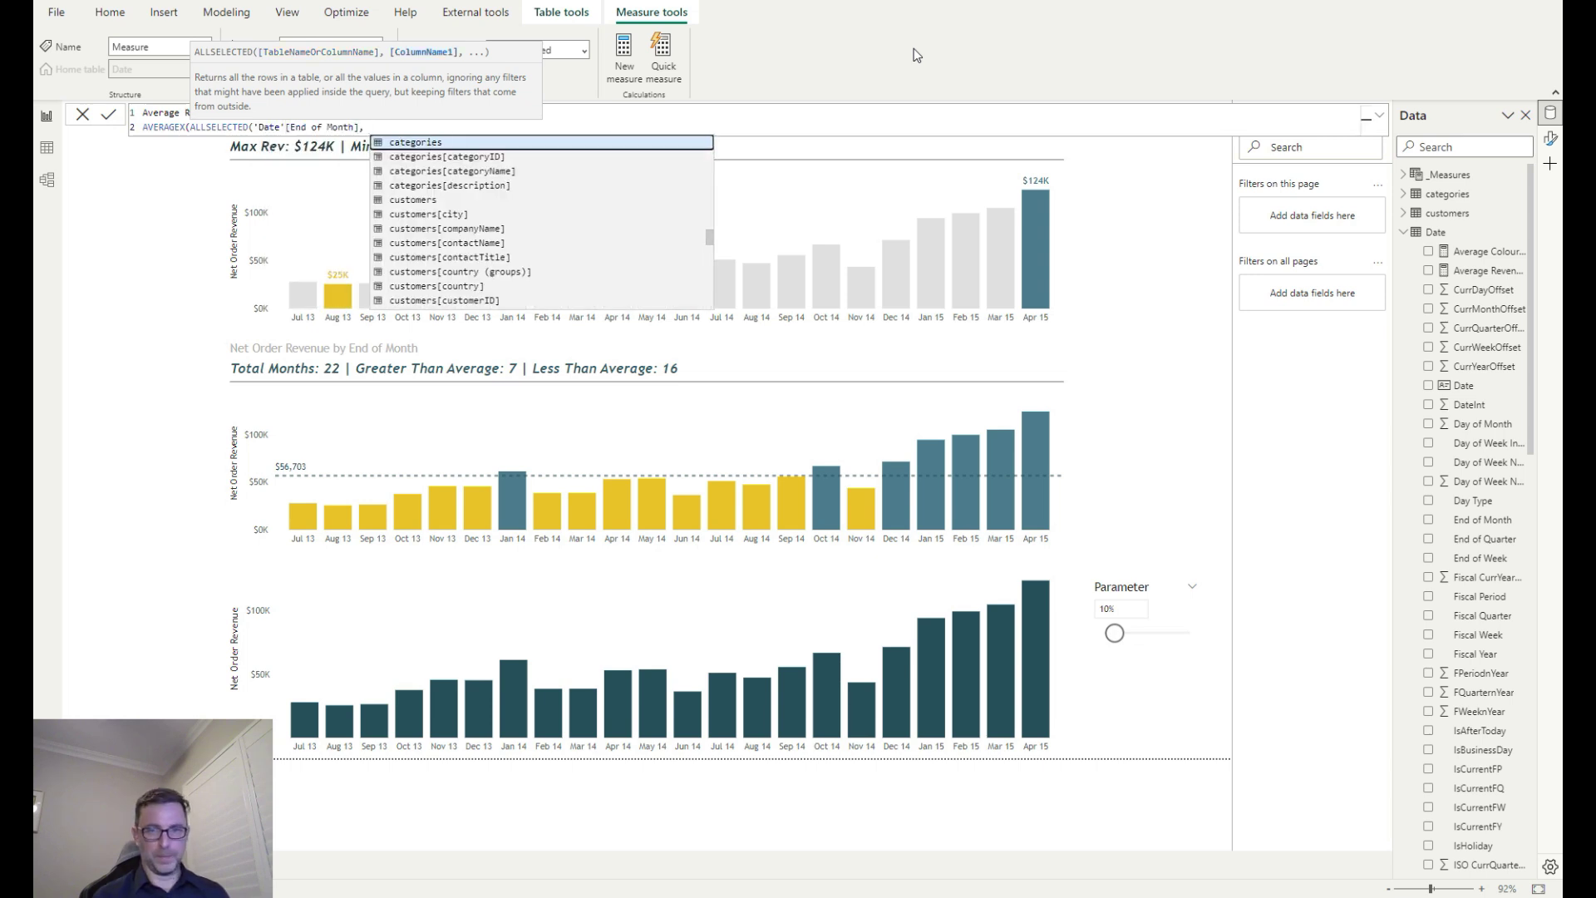
pyautogui.write('[')
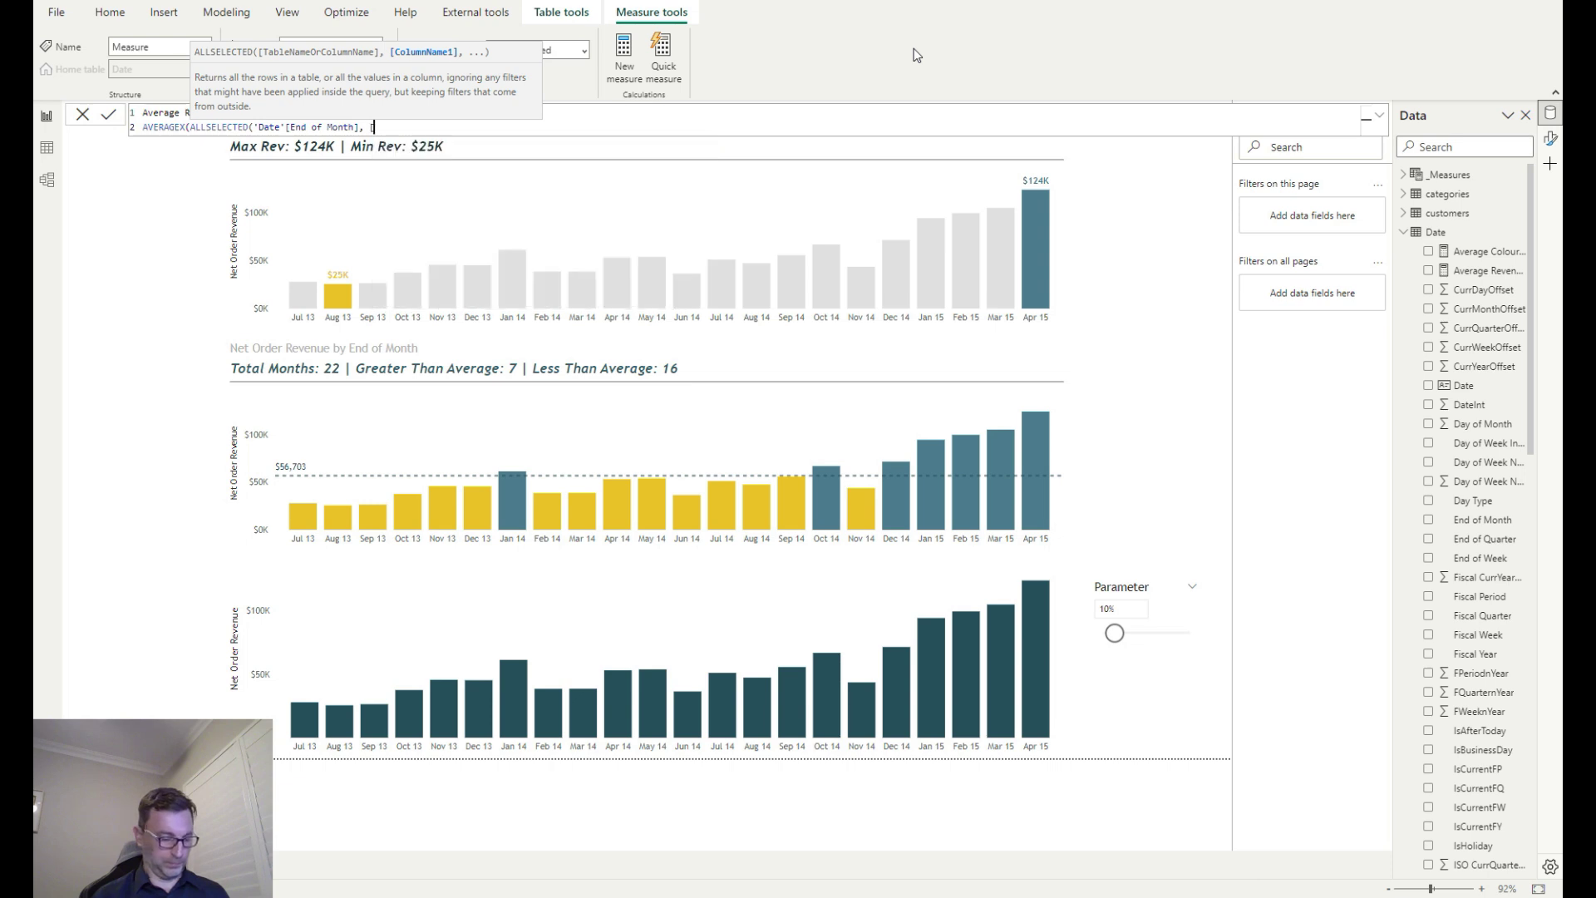
pyautogui.write('Net')
pyautogui.press('BackSpace')
pyautogui.press('BackSpace')
pyautogui.press('BackSpace')
pyautogui.press('BackSpace')
pyautogui.press('BackSpace')
pyautogui.press('BackSpace')
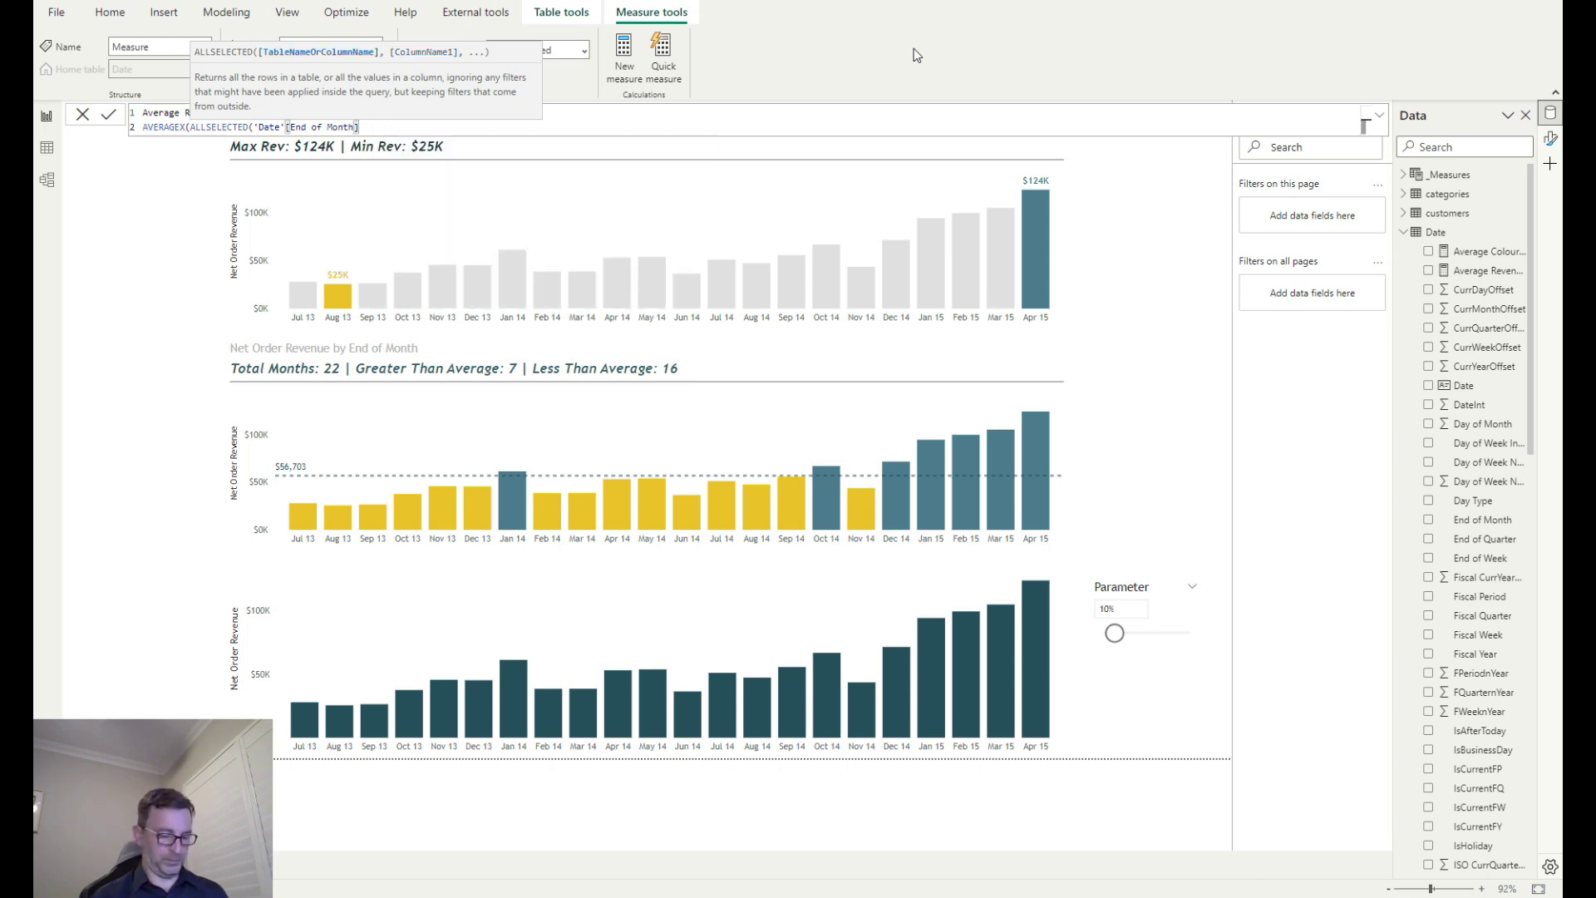
# Complete the AVERAGEX call with [Net Order Revenue] as its expression and close the parenthesis
pyautogui.write('), [Net')
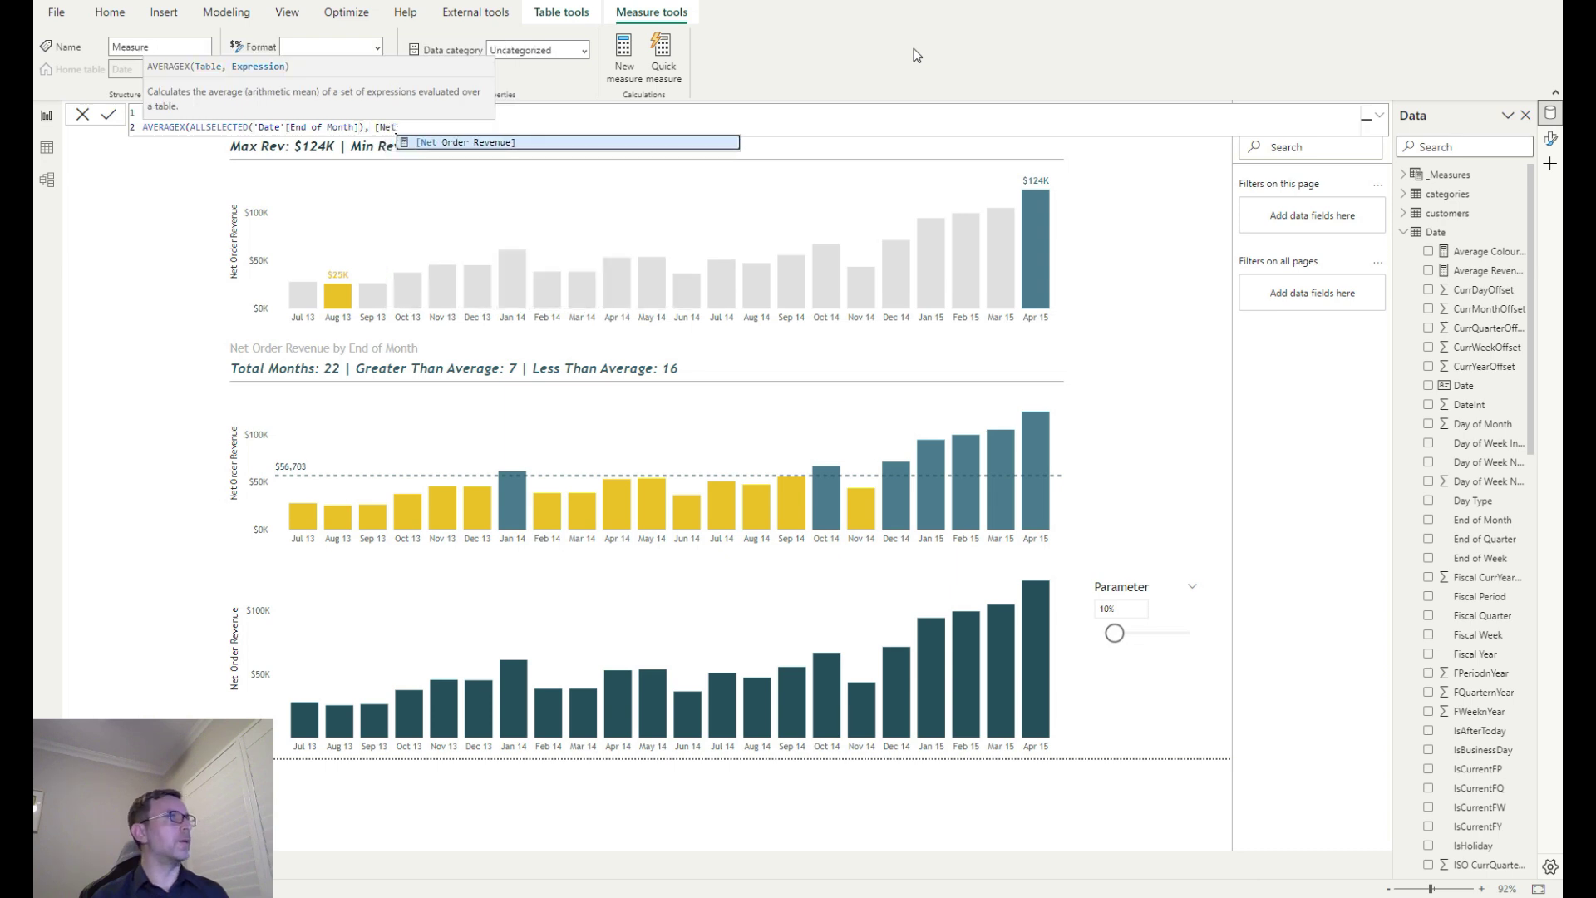
pyautogui.press('Tab')
pyautogui.write(')')
pyautogui.hotkey('shift', 'Return')
pyautogui.press('BackSpace')
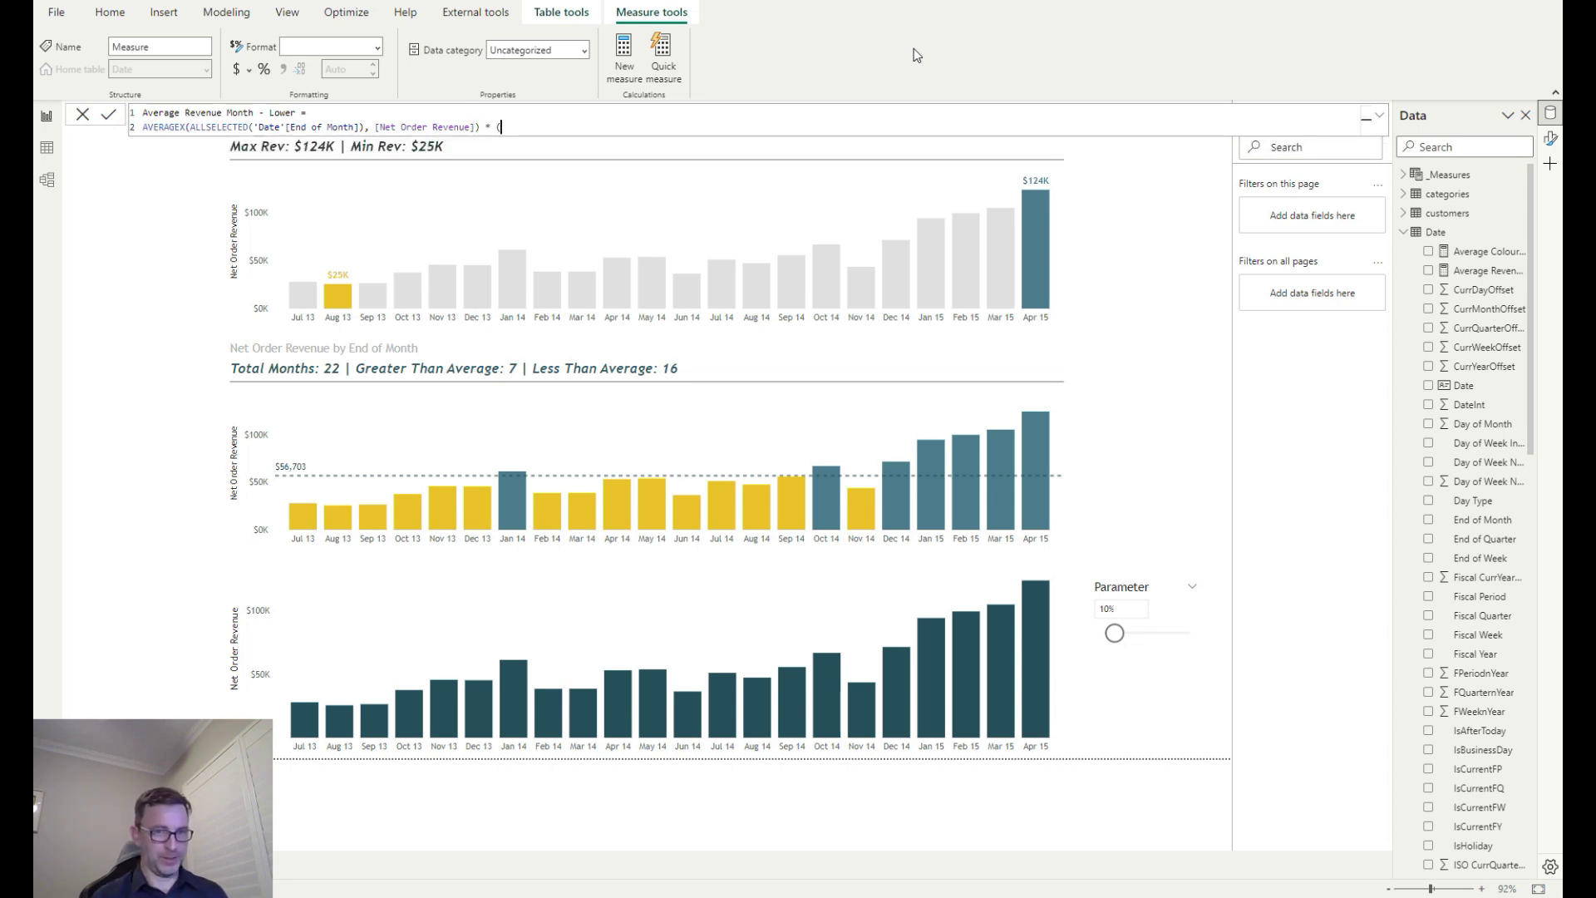
# Multiply the average in the Lower measure by (1-Parameter[Parameter Value])
pyautogui.write('* (1-')
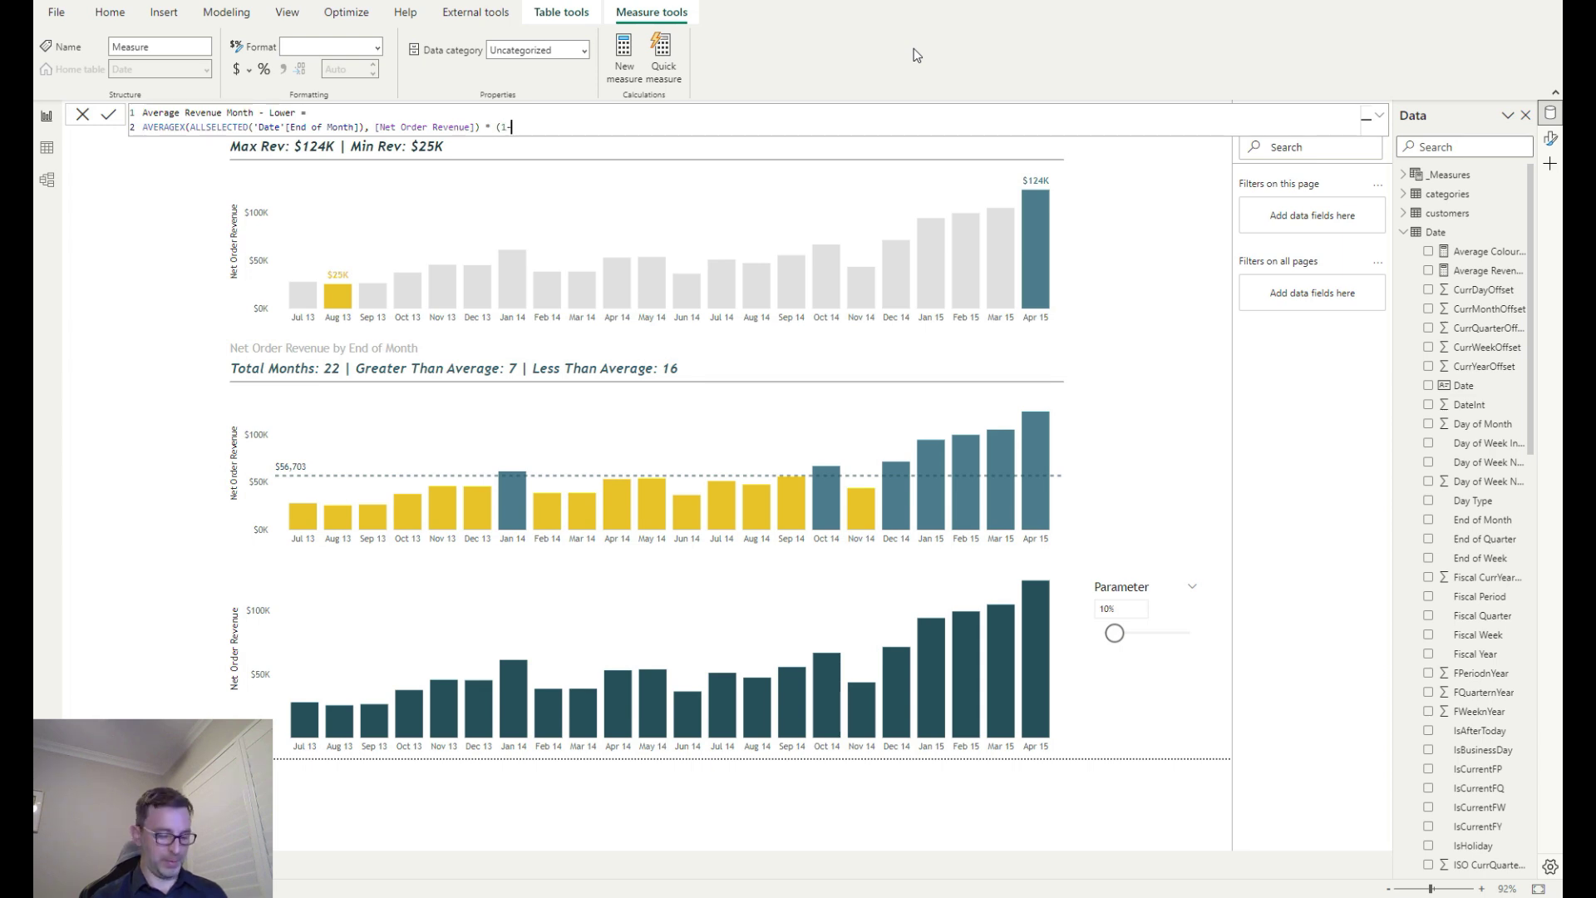
pyautogui.write('Par')
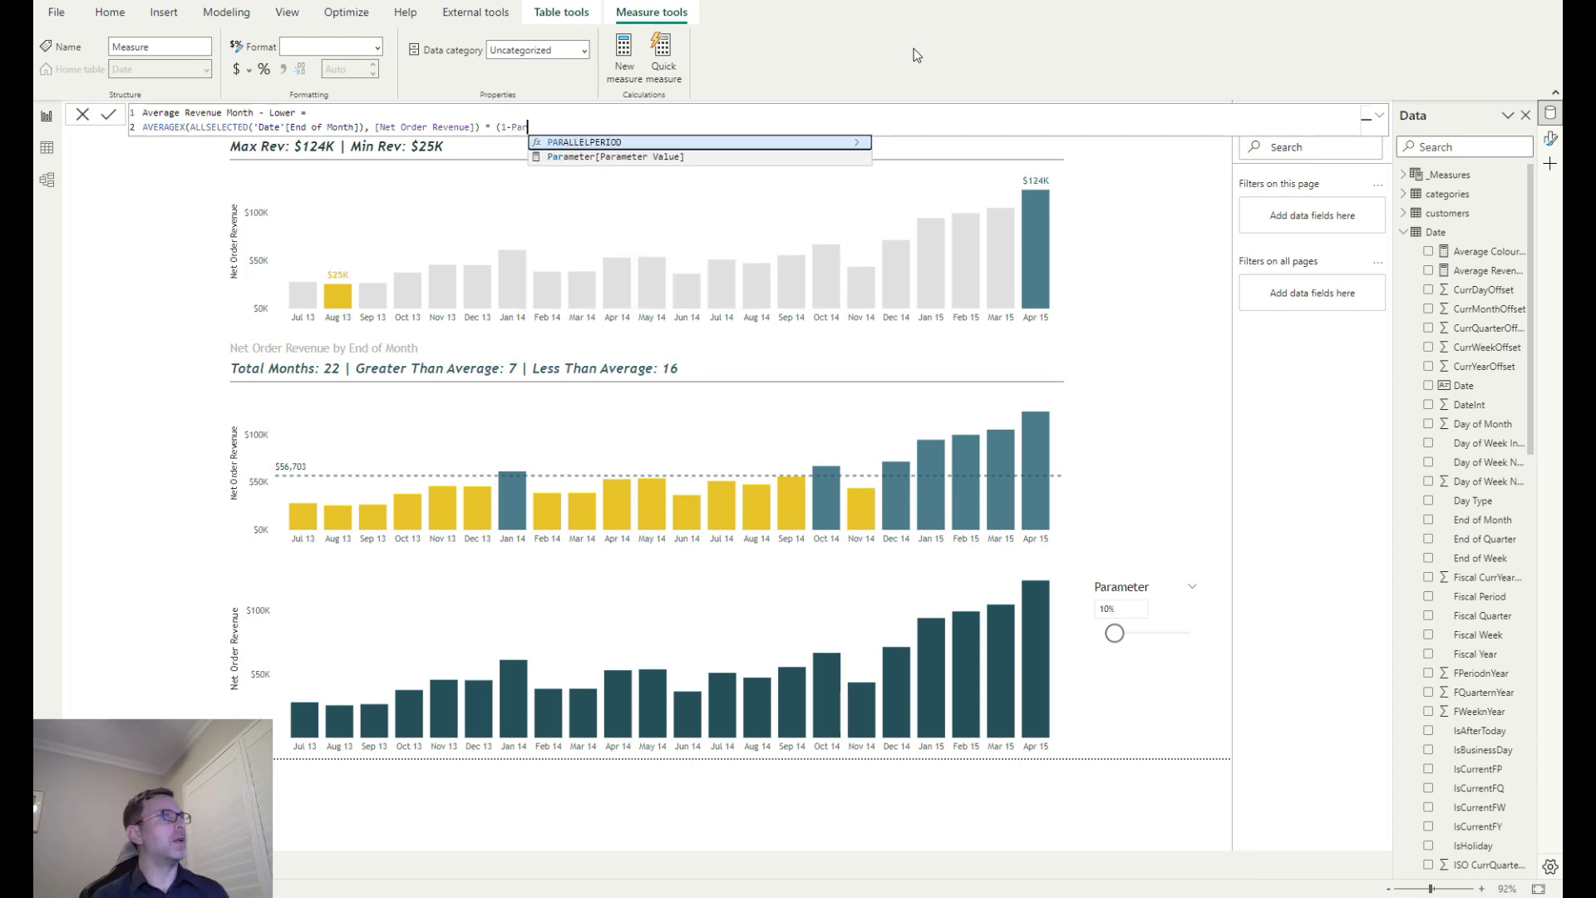
pyautogui.press('Down')
pyautogui.press('Tab')
pyautogui.write(')')
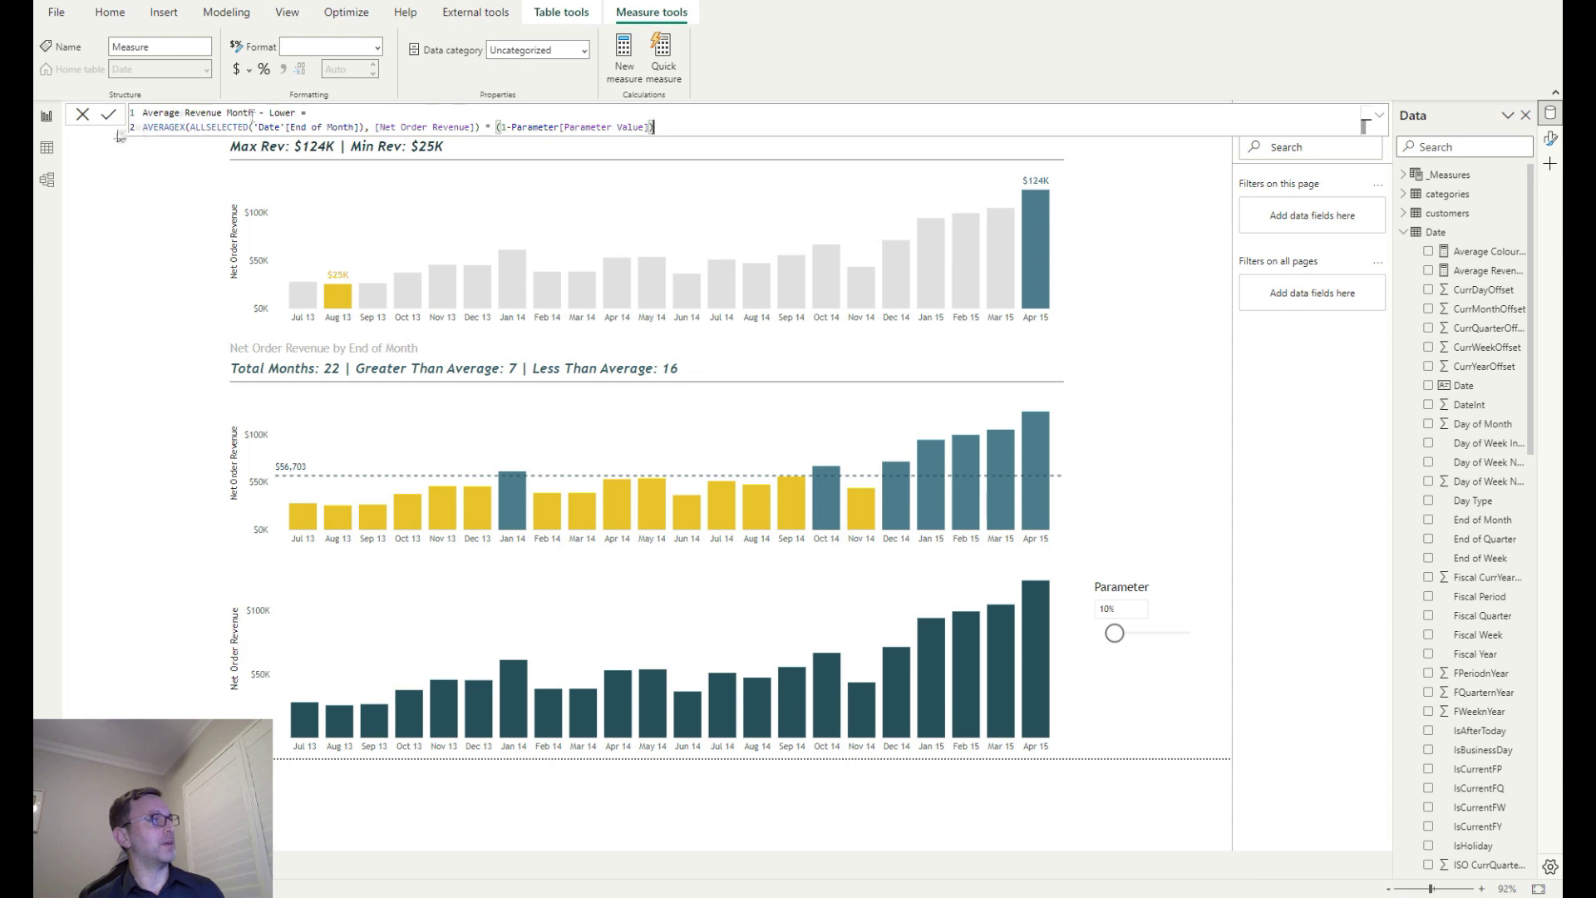
# Copy the Lower measure's full formula and reuse it in a new measure named Average Revenue Month - Upper
pyautogui.click(662, 127)
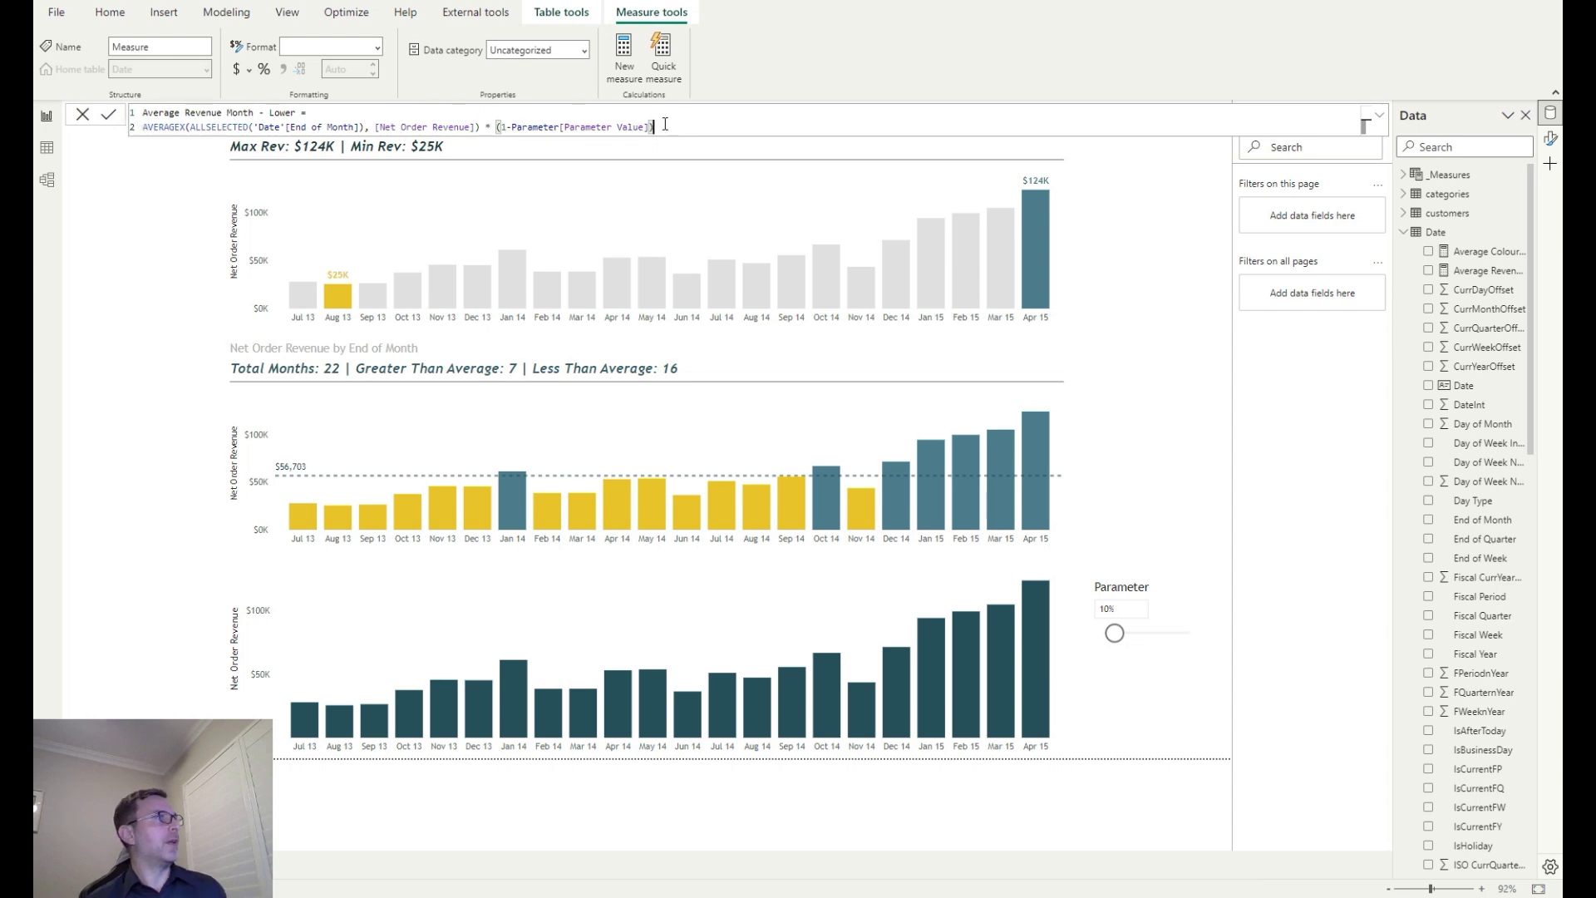
pyautogui.moveTo(662, 126); pyautogui.dragTo(183, 112)
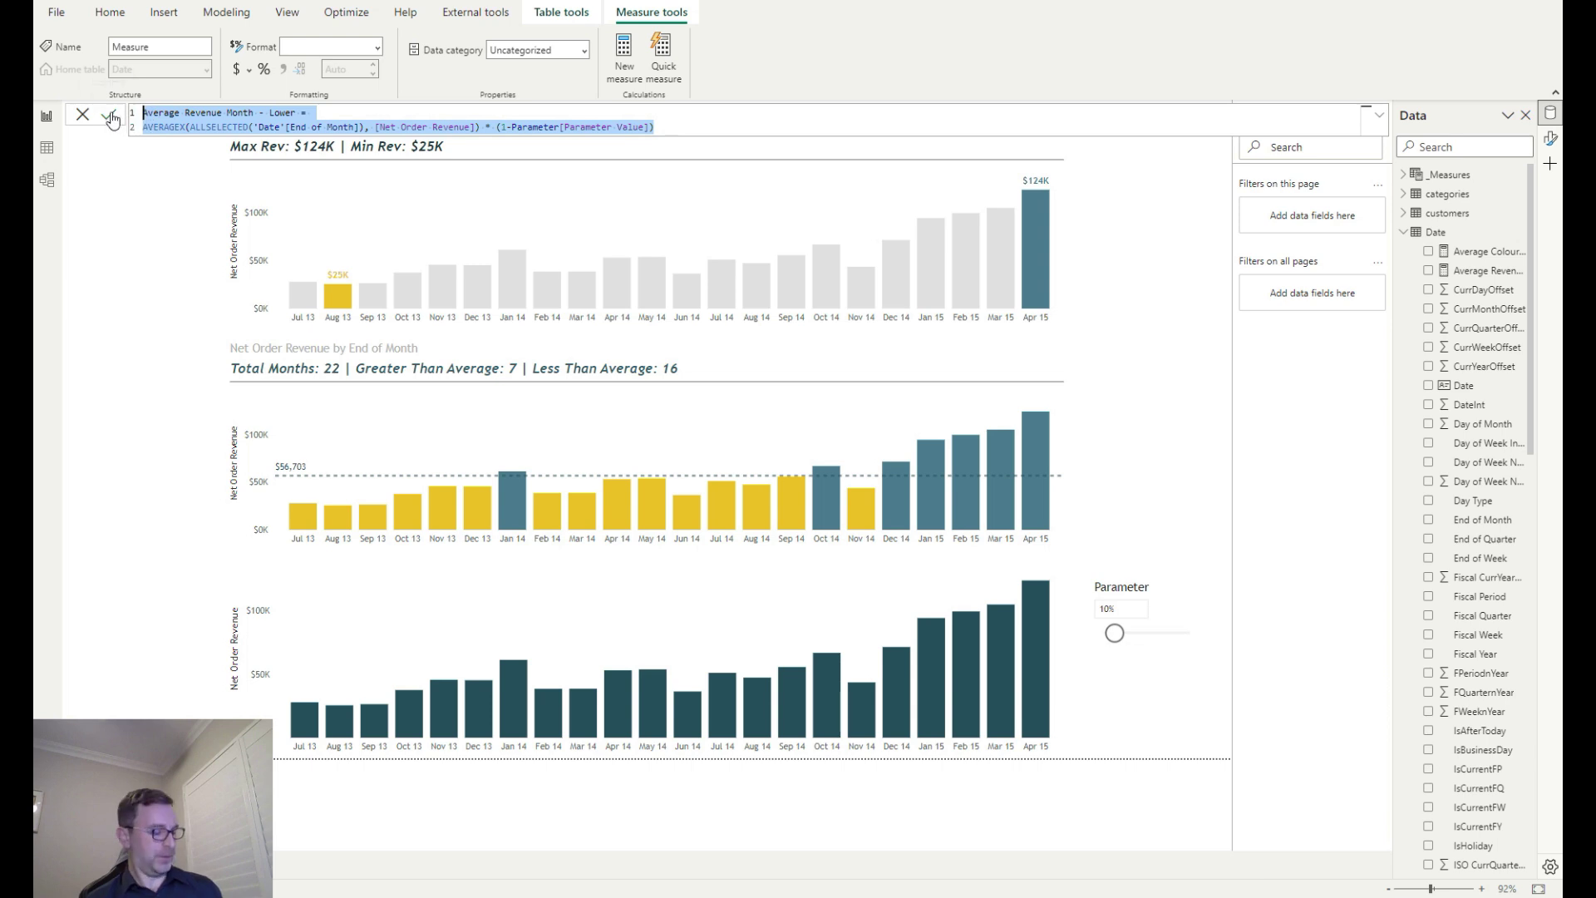
pyautogui.click(672, 126)
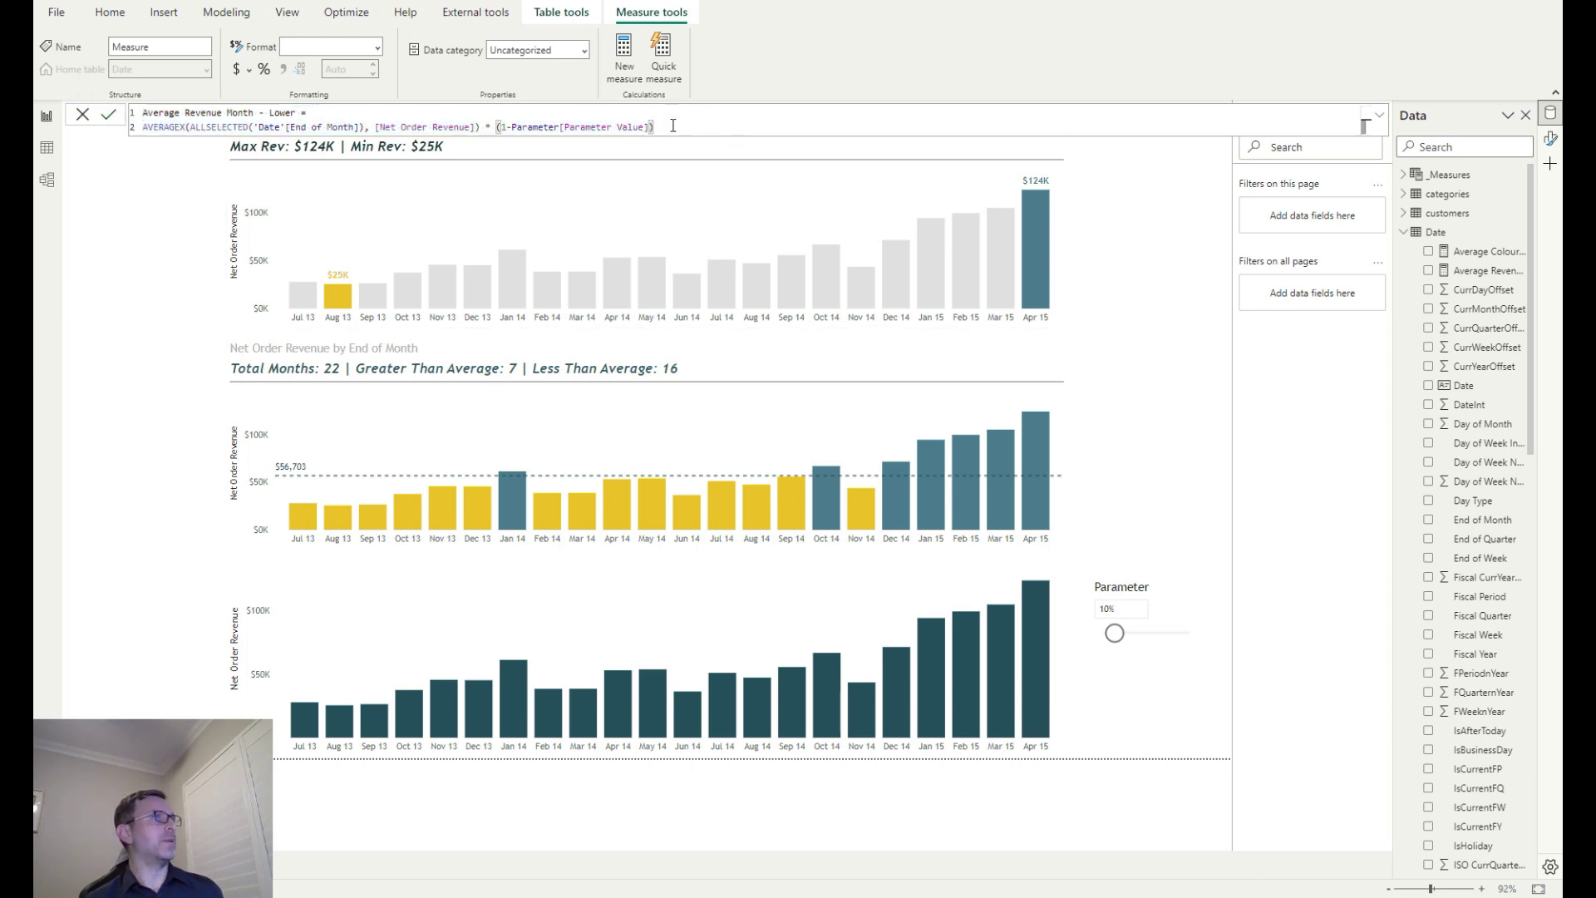
pyautogui.click(625, 51)
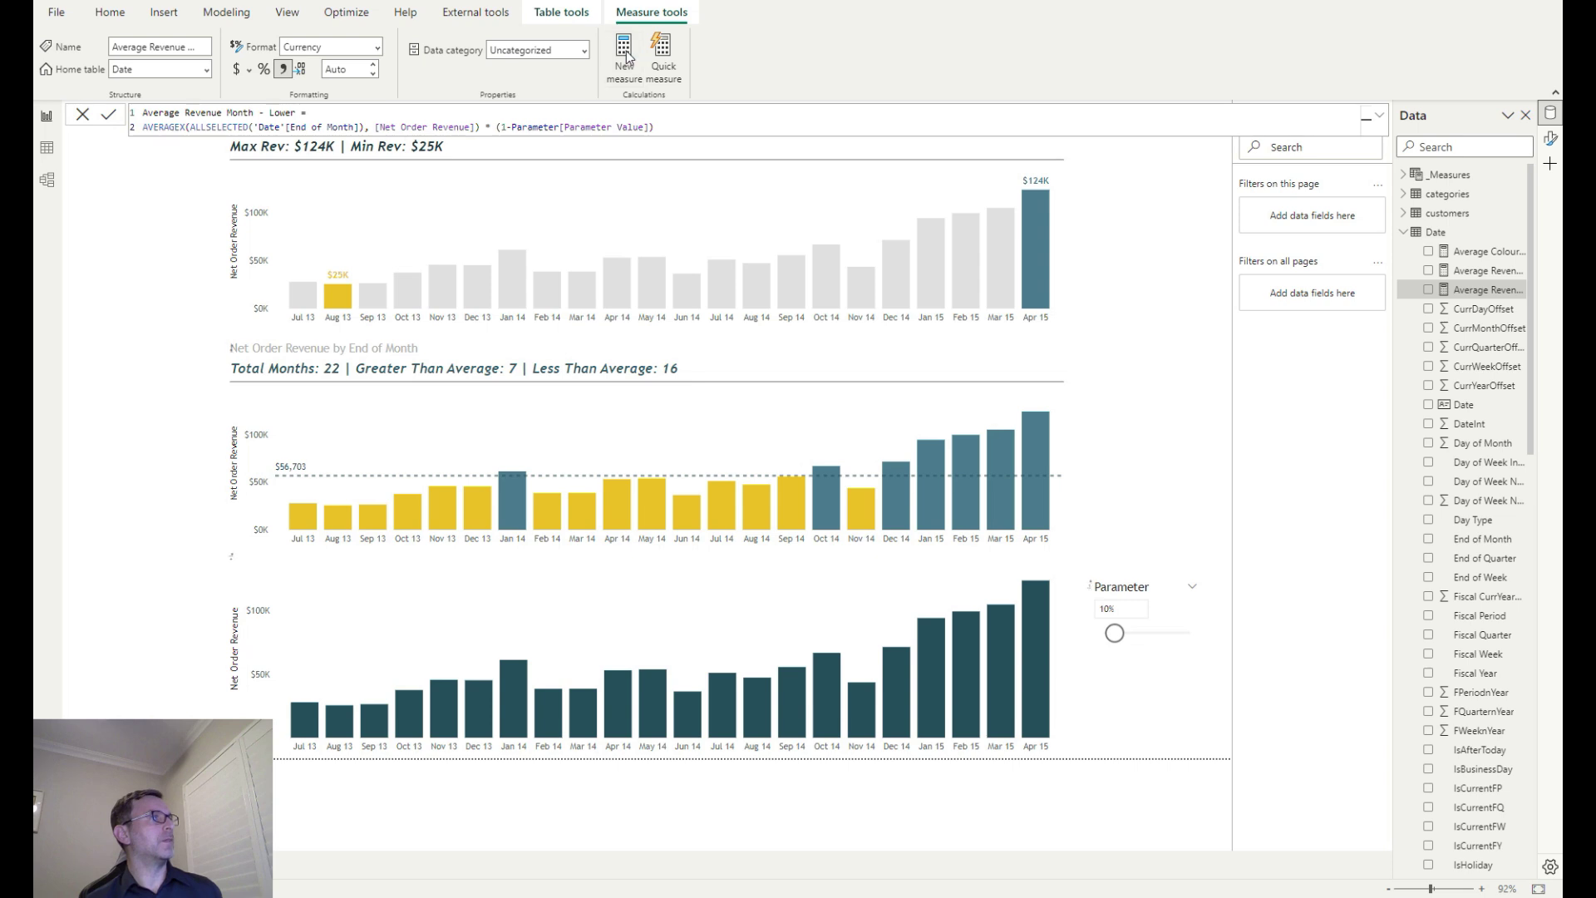
pyautogui.click(625, 51)
pyautogui.write("Average Revenue Month - Lower = AVERAGEX(ALLSELECTED('Date'[End of Month]), [Net Order Revenue]) * (1-Parameter[Parameter Value])")
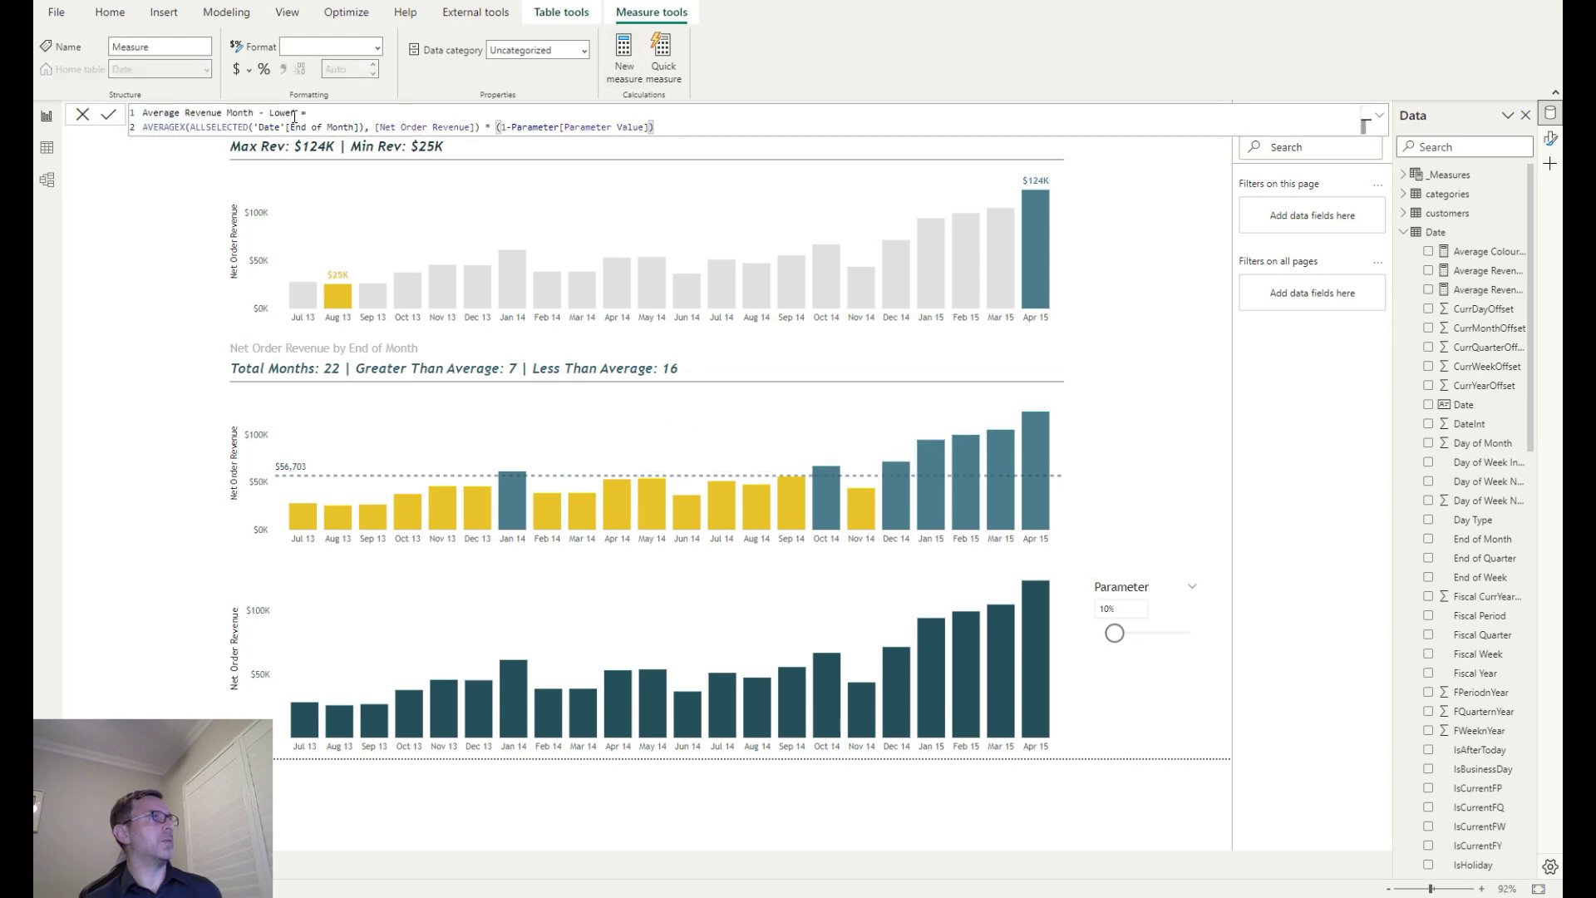
pyautogui.moveTo(297, 112); pyautogui.dragTo(268, 112)
pyautogui.write('Upper')
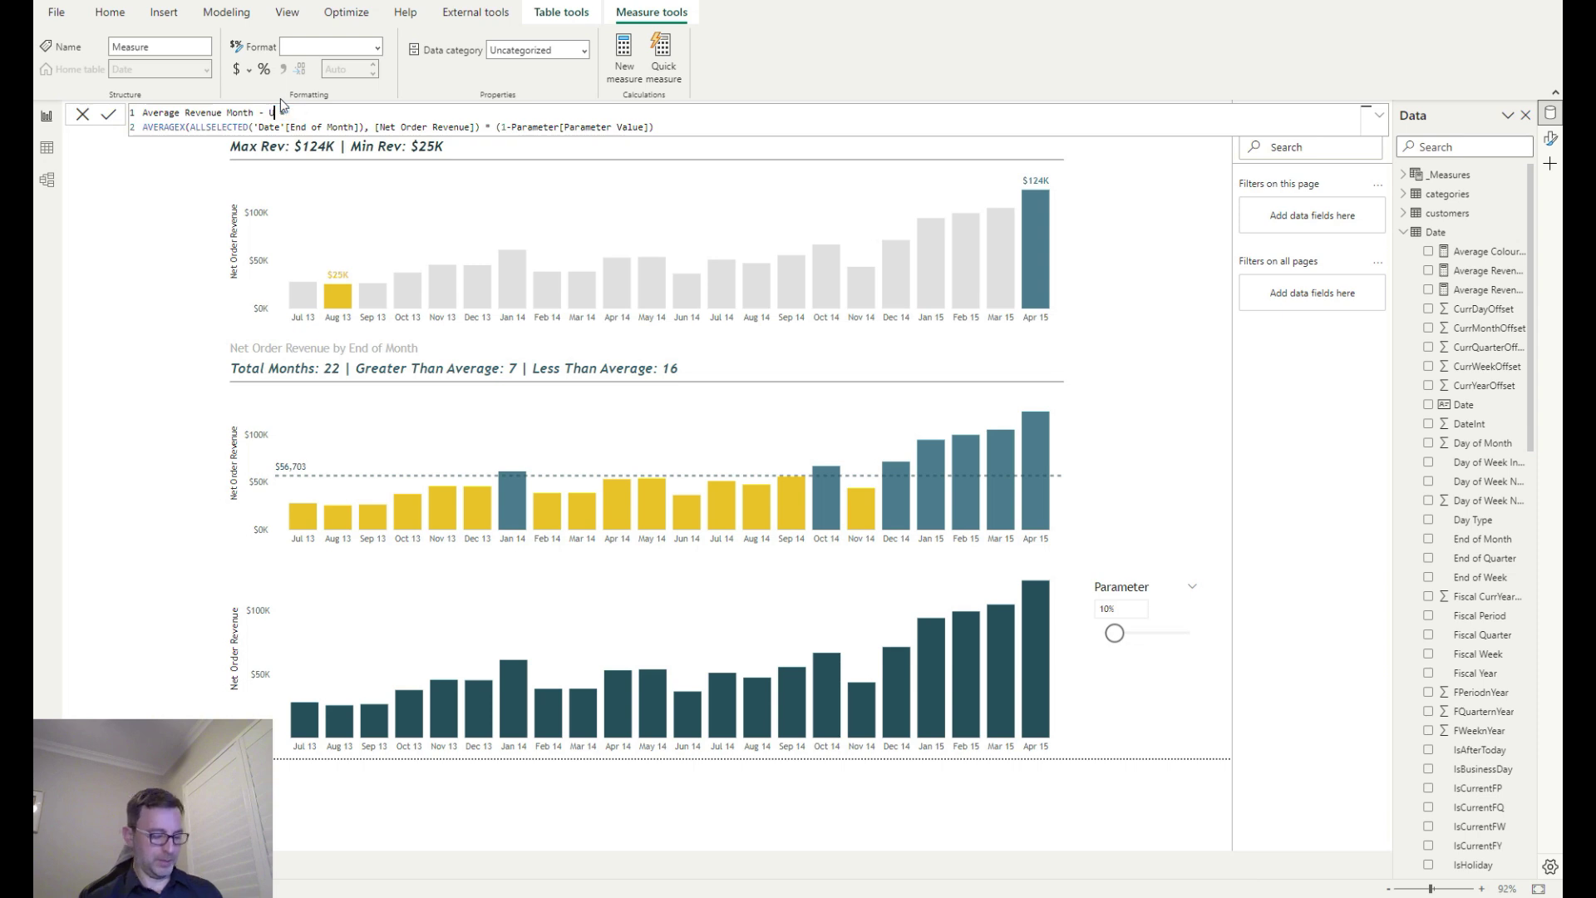
# Change the Upper measure's multiplier to (1+Parameter[Parameter Value]) and commit the formula
pyautogui.click(512, 127)
pyautogui.press('BackSpace')
pyautogui.write('+')
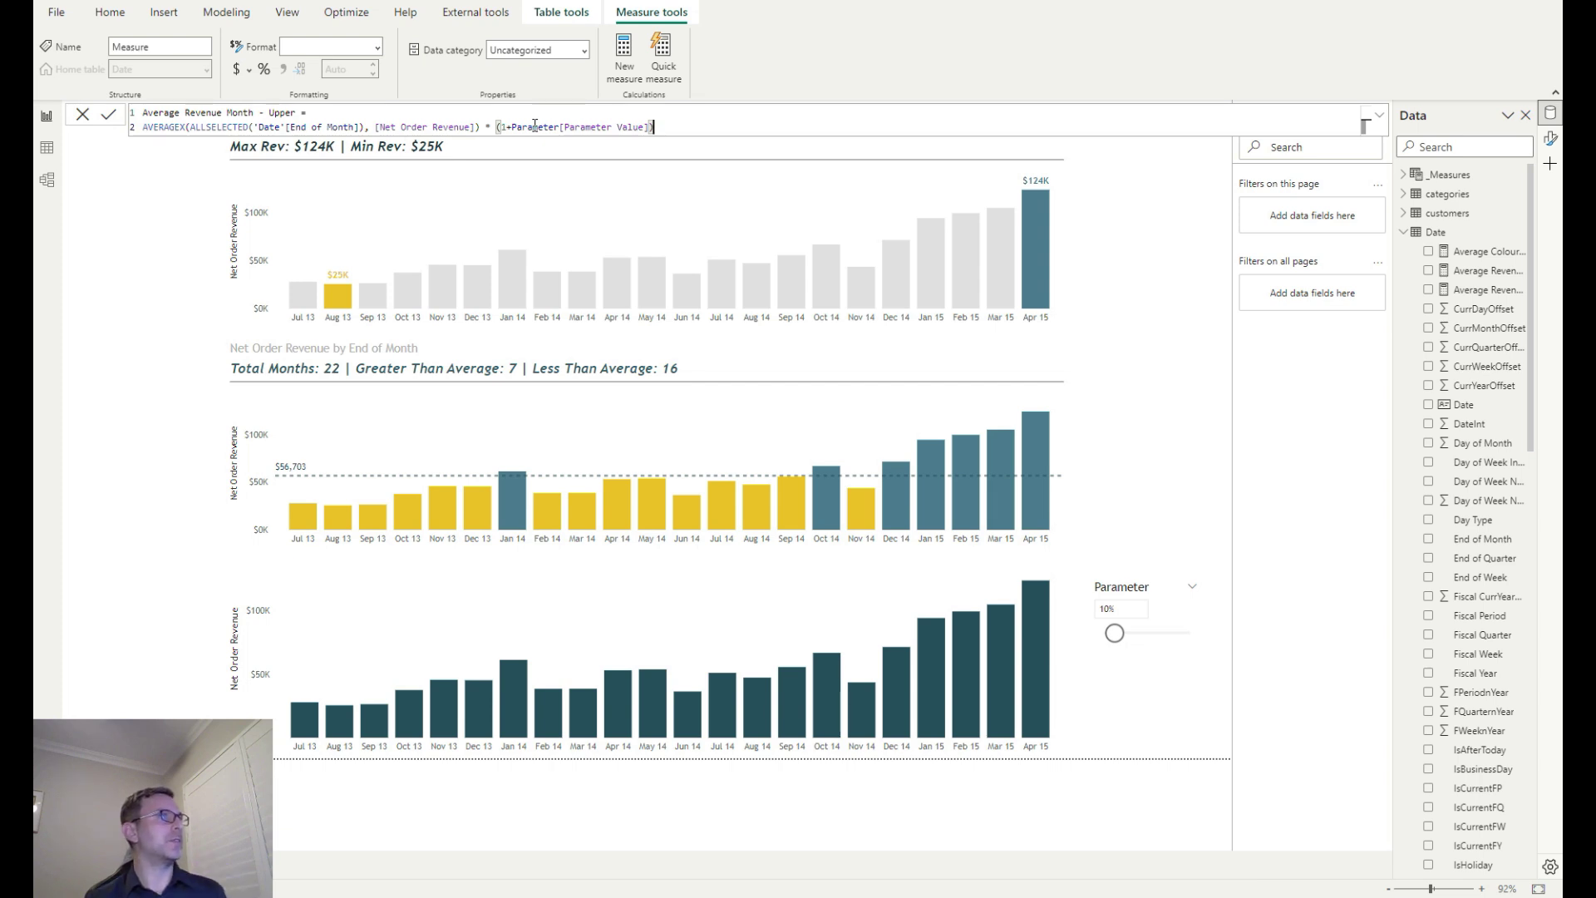
pyautogui.press('Return')
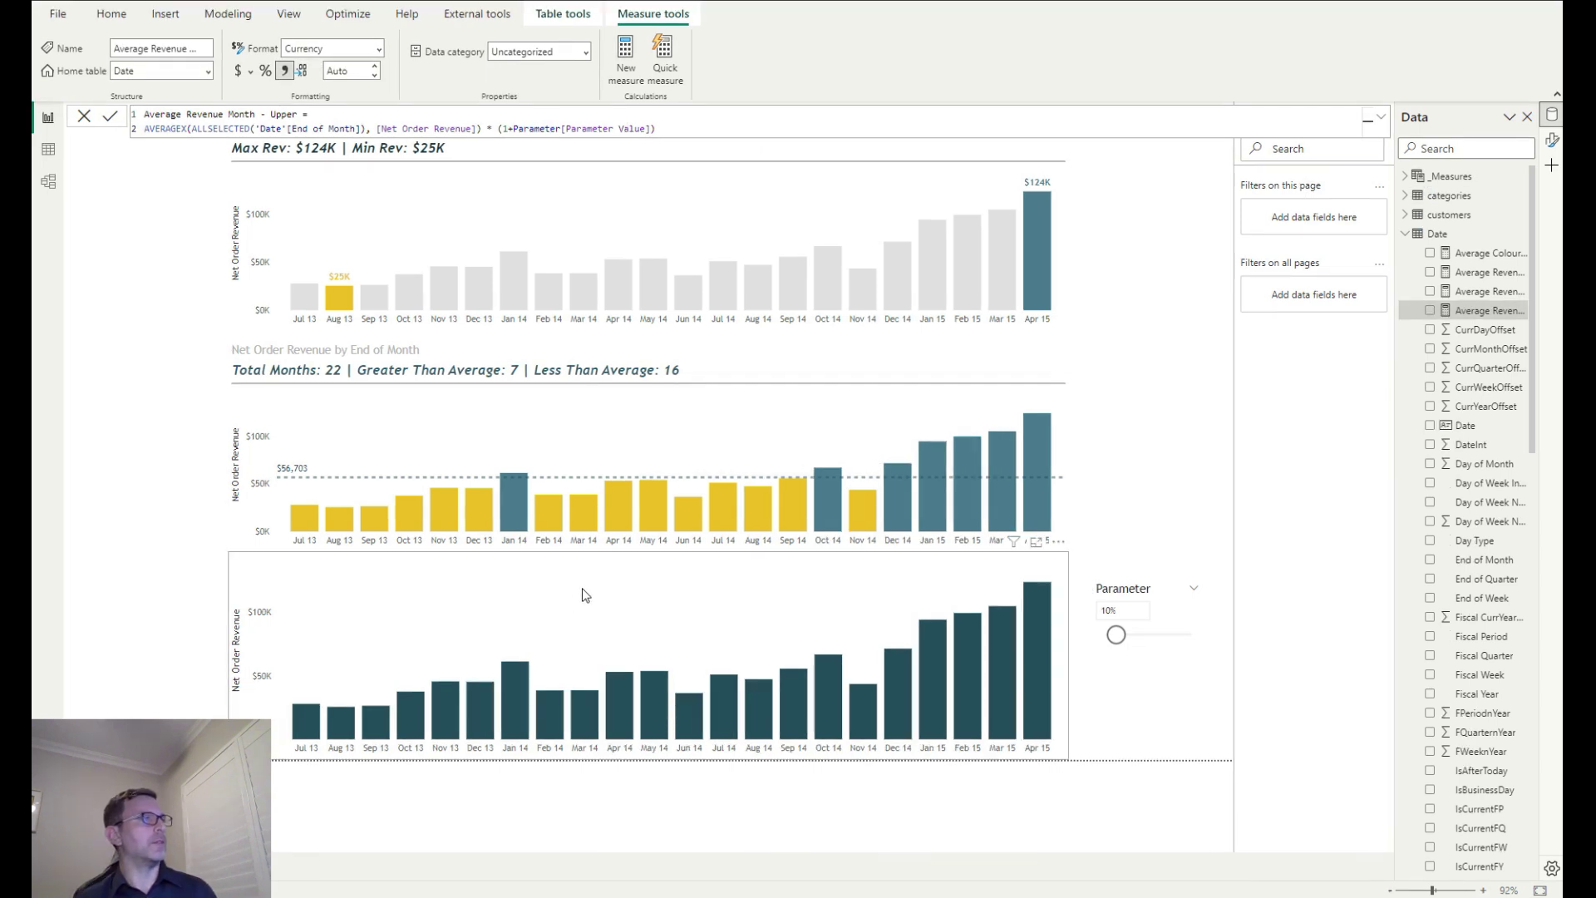
# Convert the bottom revenue column chart to a combined line and column chart and show its data field settings
pyautogui.click(588, 581)
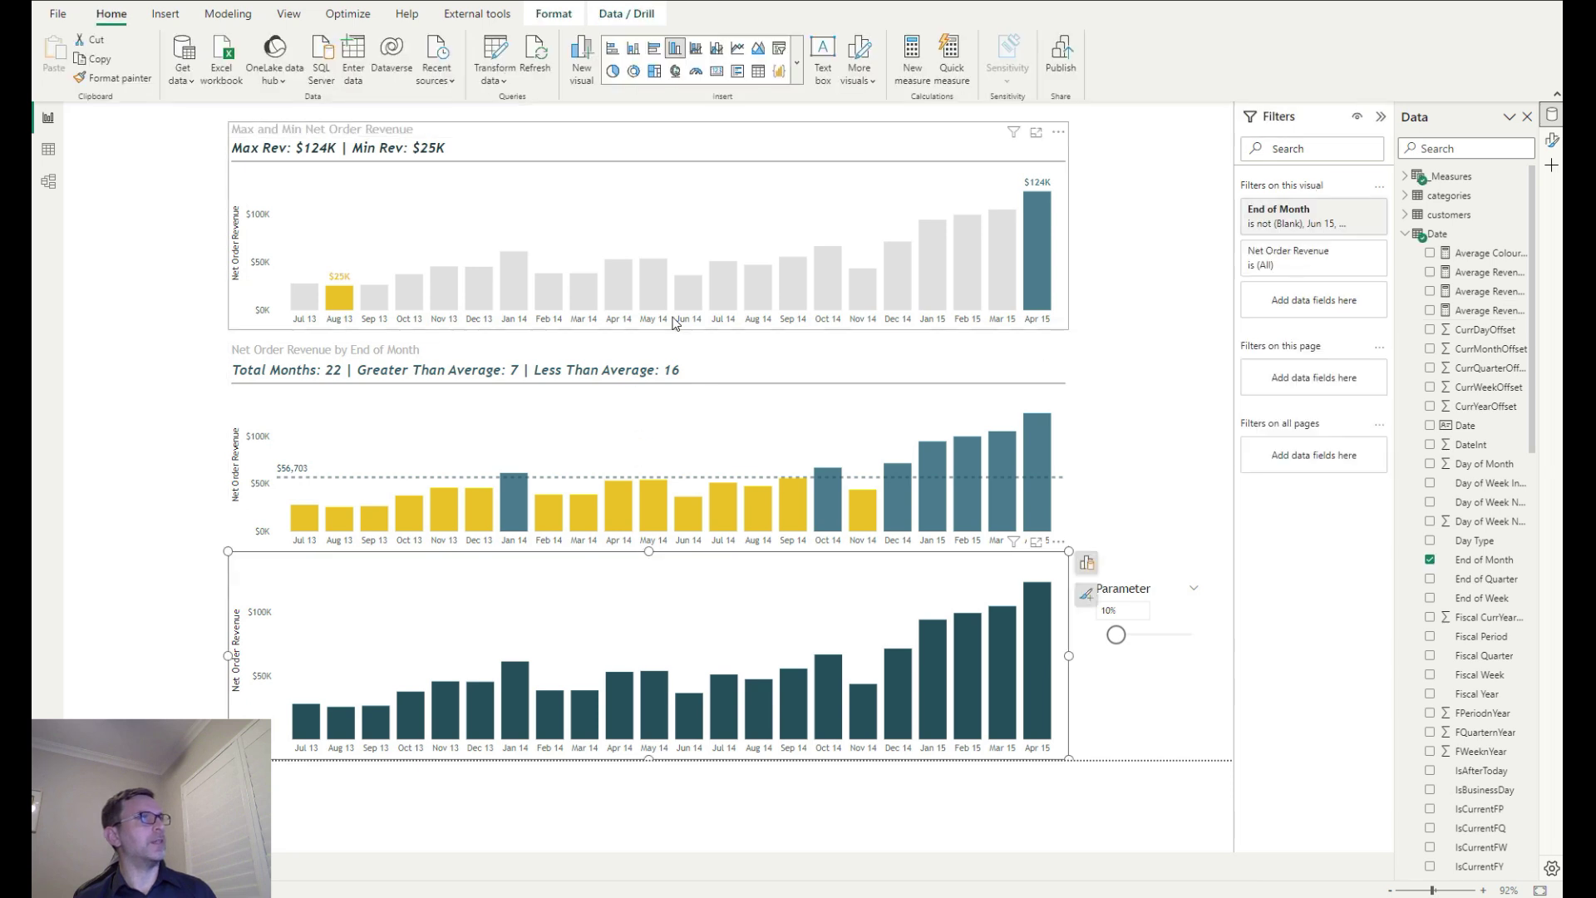
pyautogui.click(719, 51)
pyautogui.click(1086, 563)
pyautogui.scroll(-2, 981, 760)
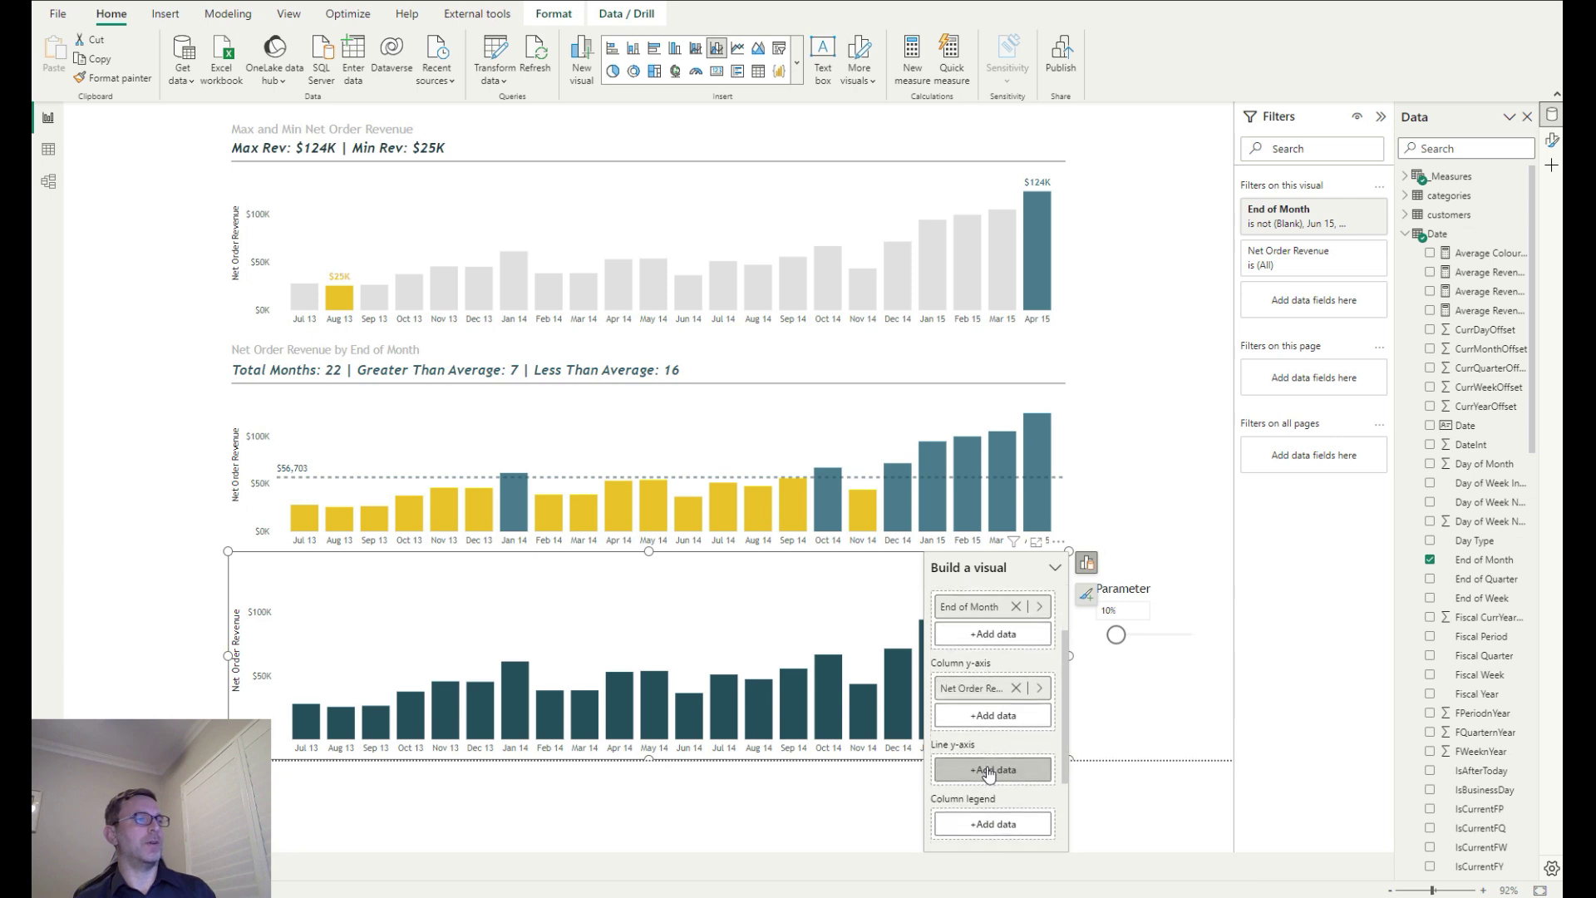
# Find the Average Revenue Month measure and add it to the bottom chart's line y-axis
pyautogui.click(1455, 148)
pyautogui.write('avera')
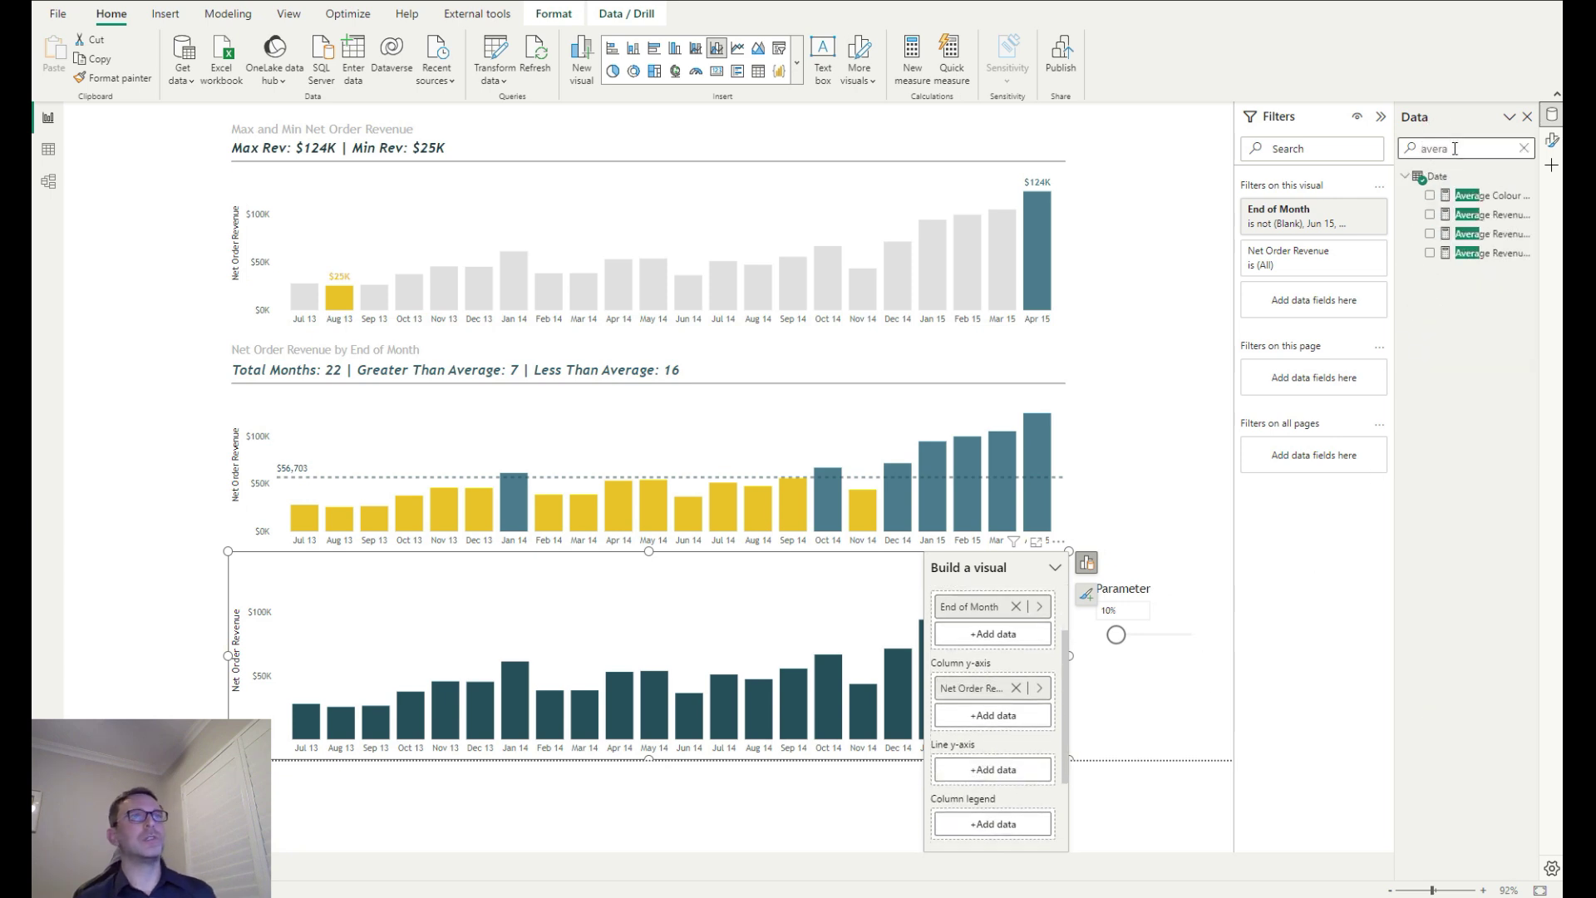
pyautogui.moveTo(1396, 187); pyautogui.dragTo(1314, 185)
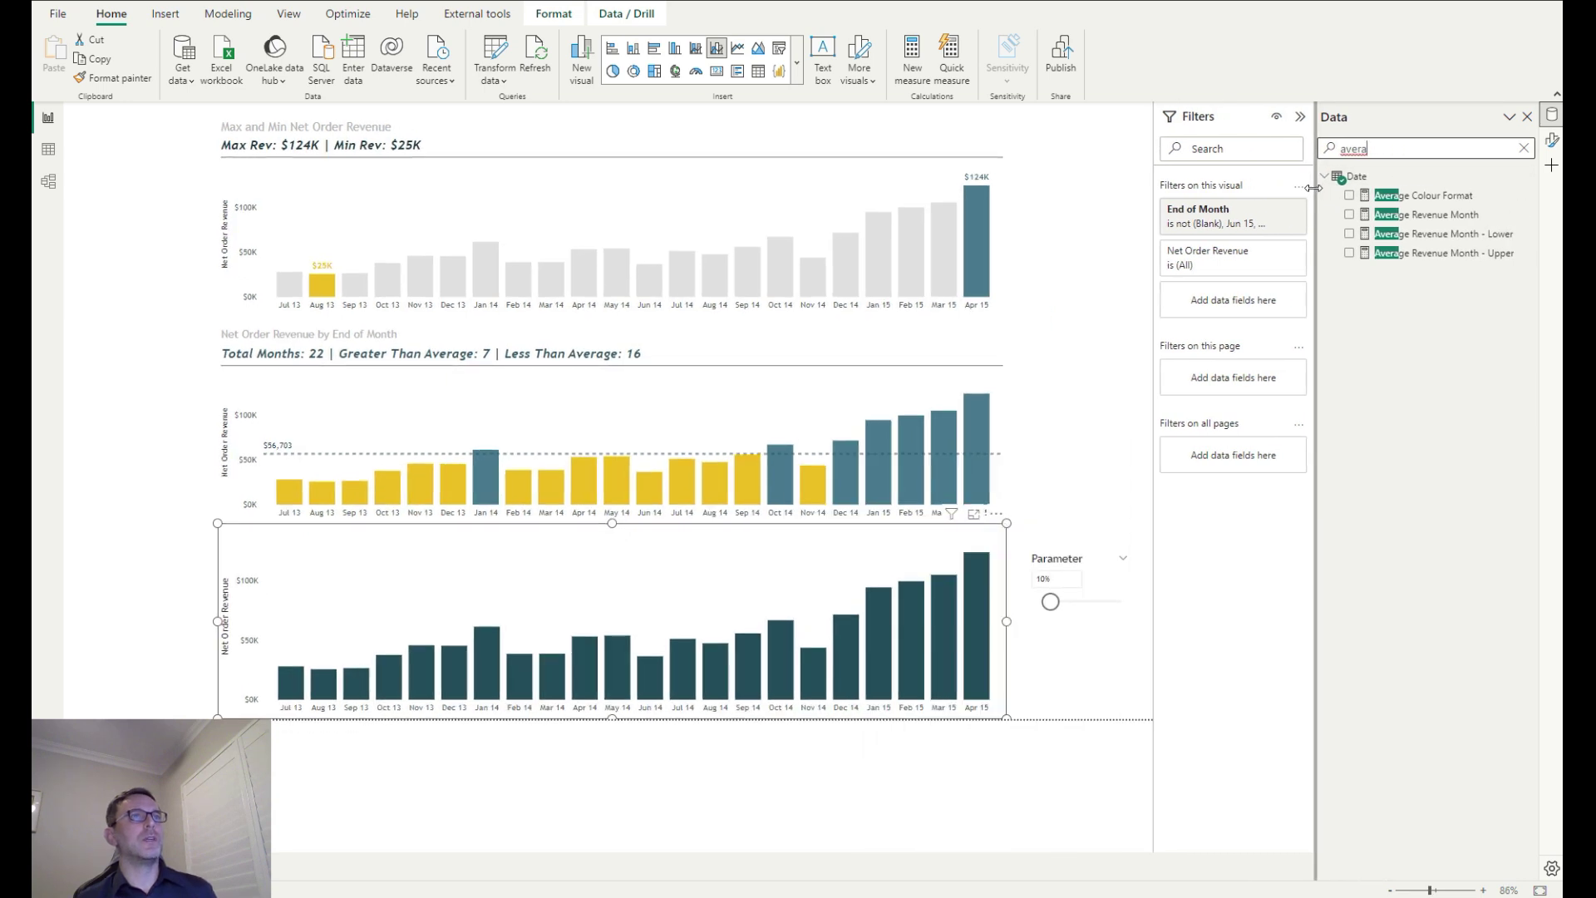
pyautogui.moveTo(1446, 218); pyautogui.dragTo(956, 823)
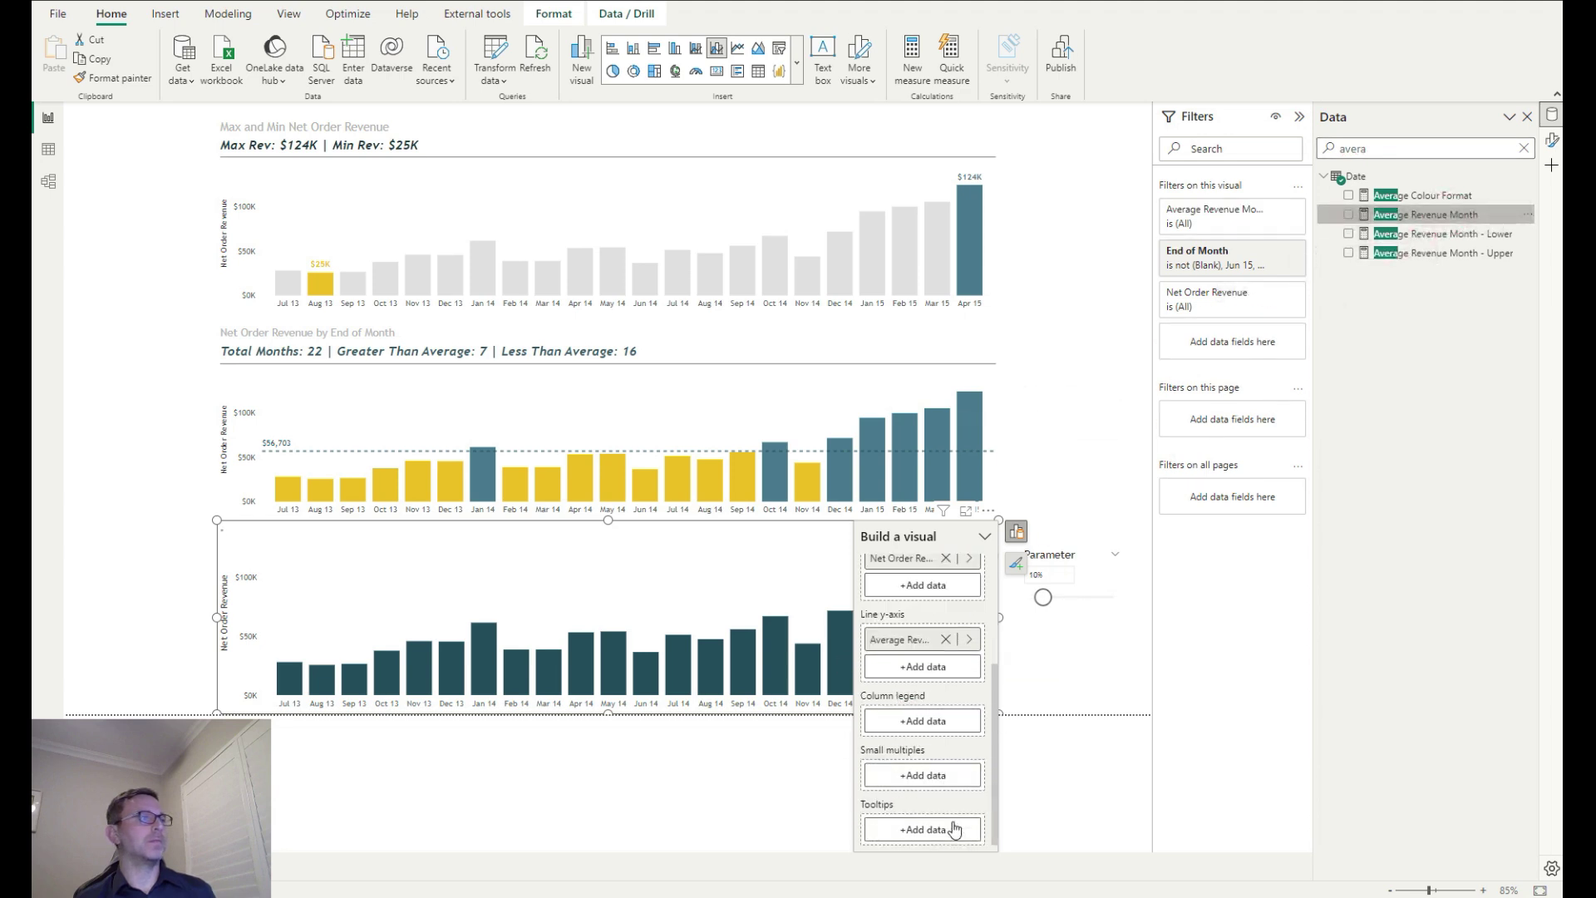
pyautogui.click(1038, 453)
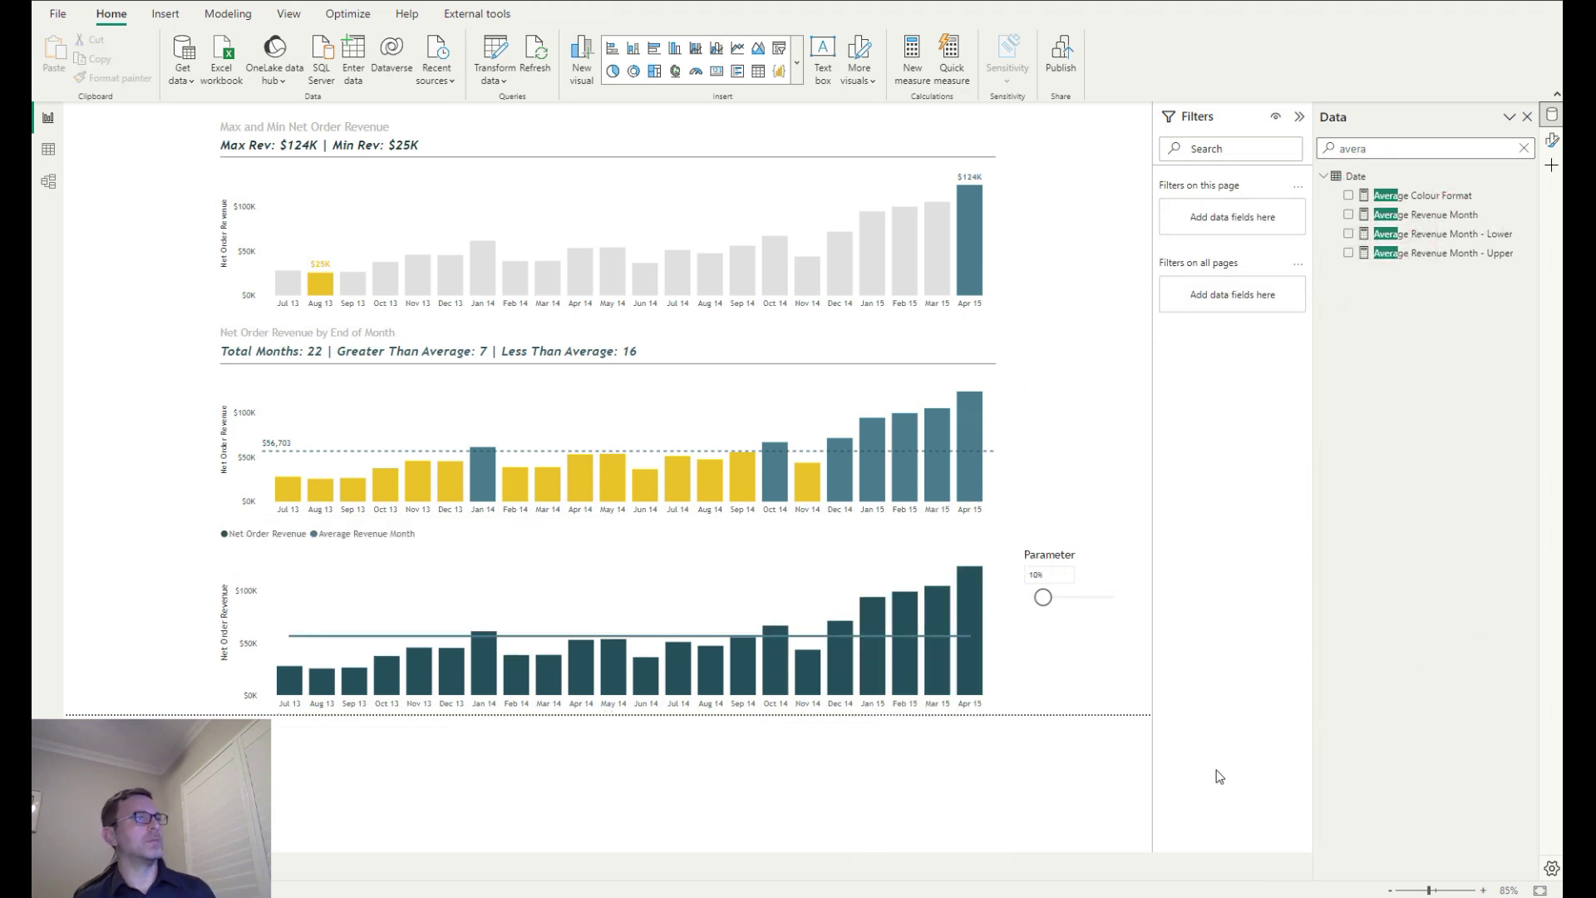
# Turn off the legend of the bottom combo chart
pyautogui.click(687, 580)
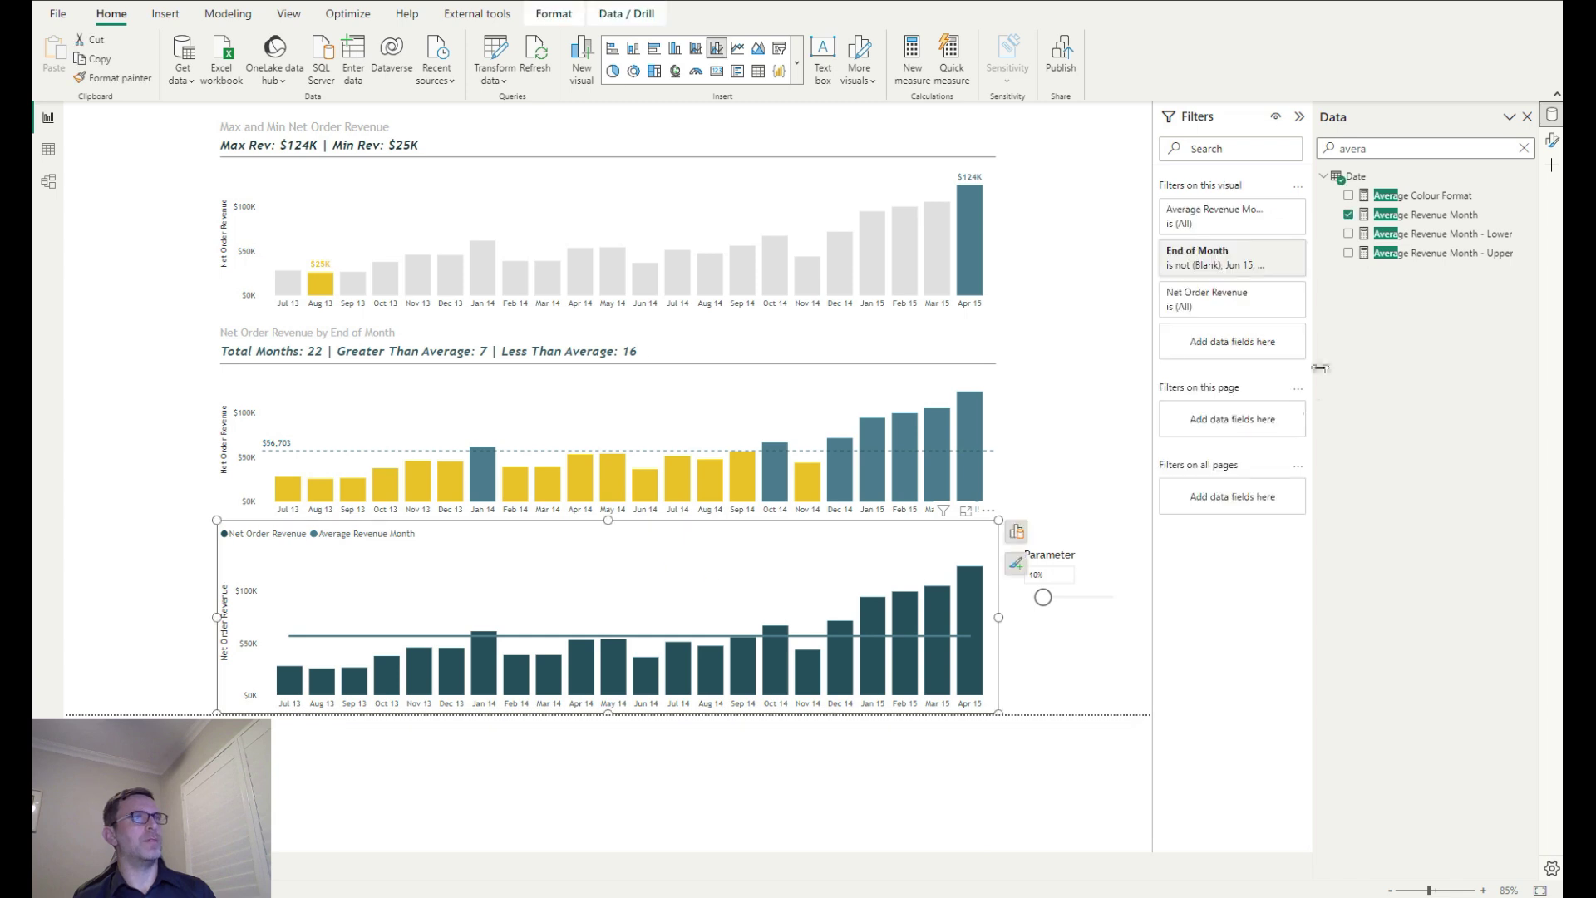
pyautogui.click(1551, 140)
pyautogui.click(1518, 566)
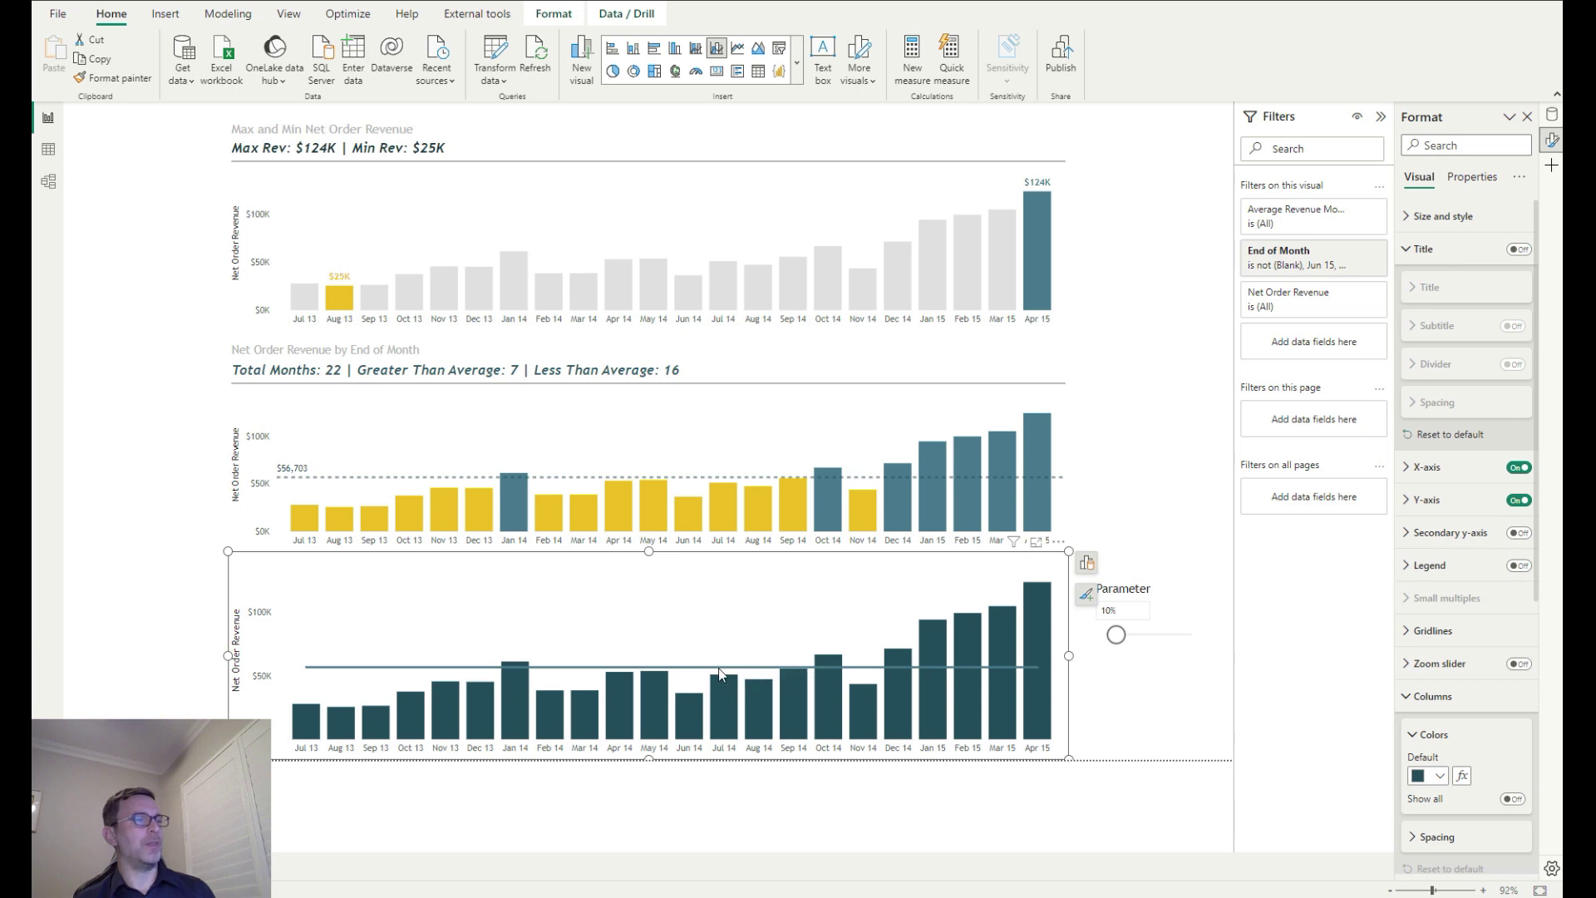
# Set the stroke width of the bottom chart's lines to 0 px for all series
pyautogui.scroll(-5, 1474, 659)
pyautogui.click(1467, 657)
pyautogui.scroll(-2, 1462, 586)
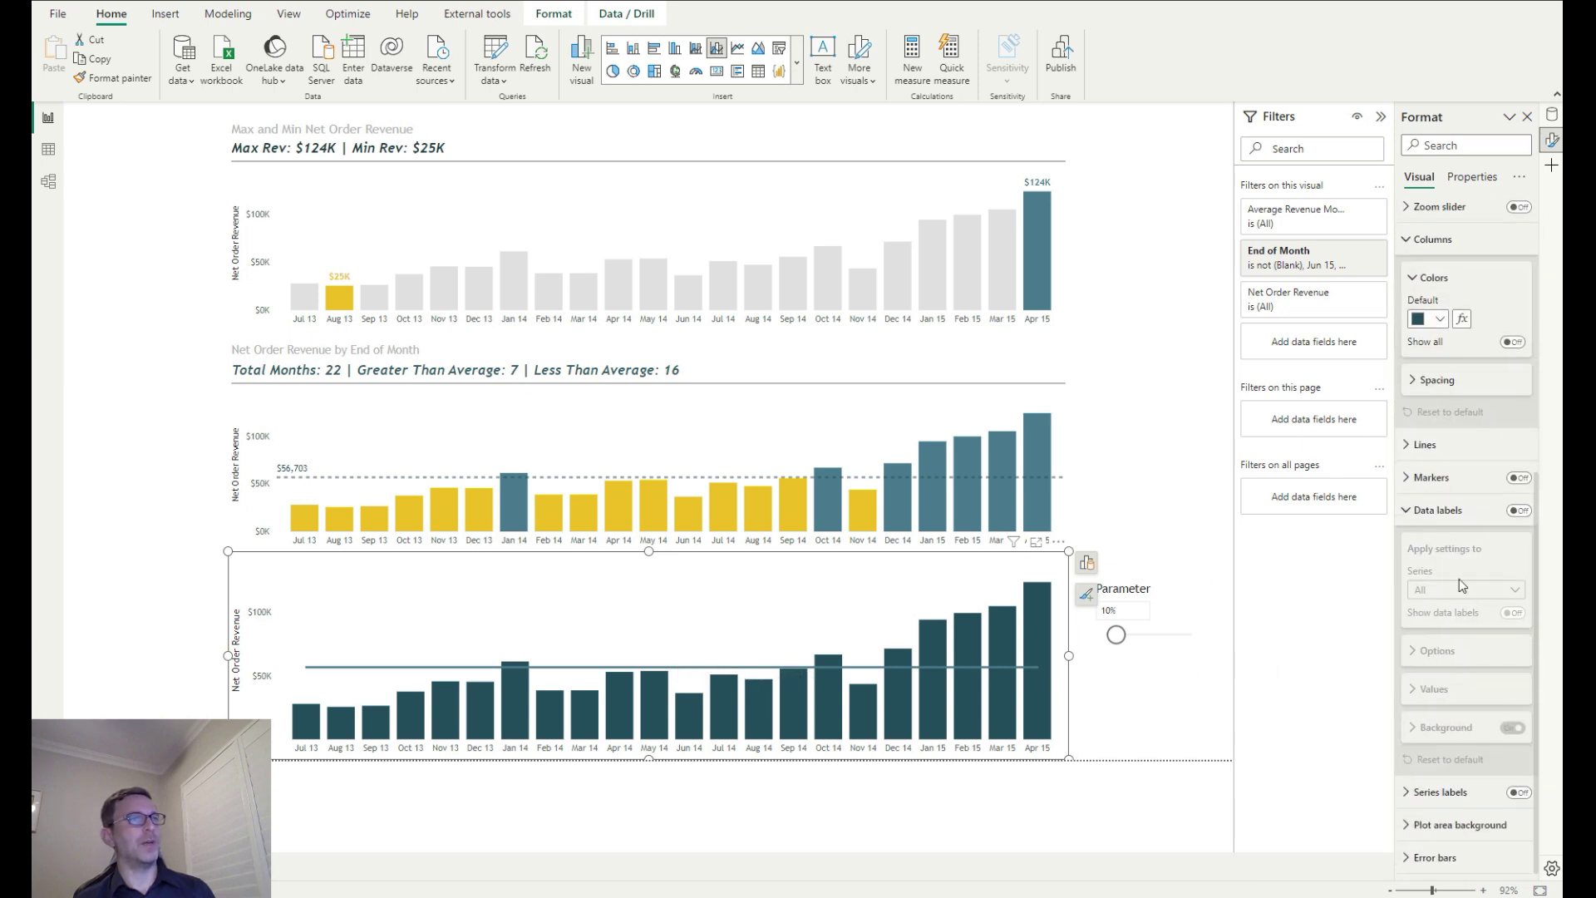
pyautogui.click(1425, 444)
pyautogui.scroll(-3, 1456, 505)
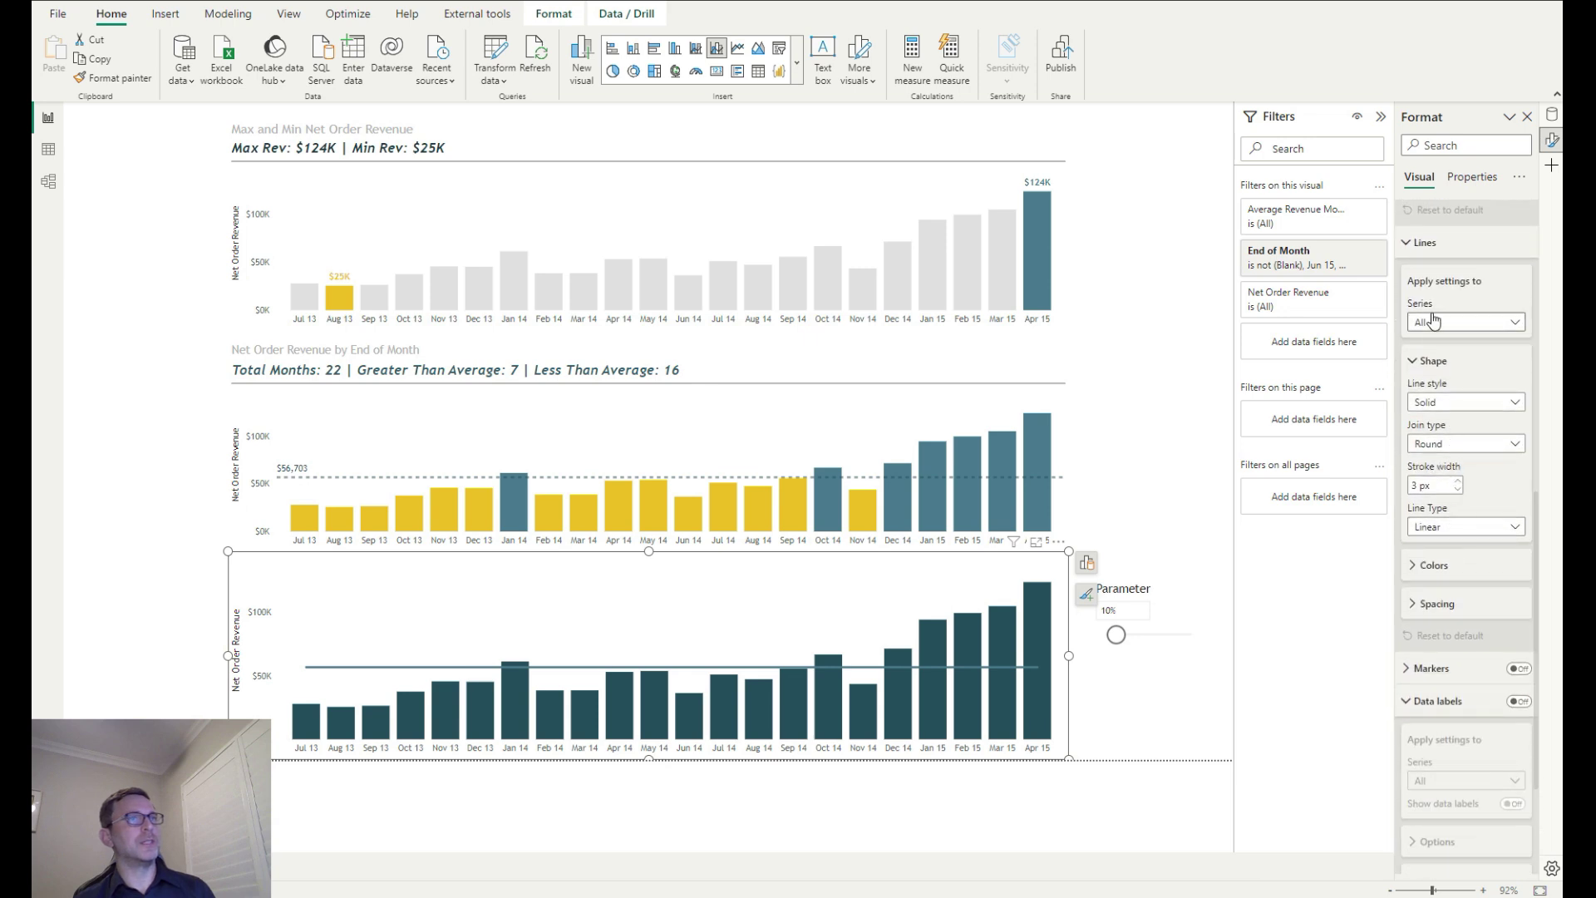
pyautogui.click(1458, 490)
pyautogui.click(1457, 490)
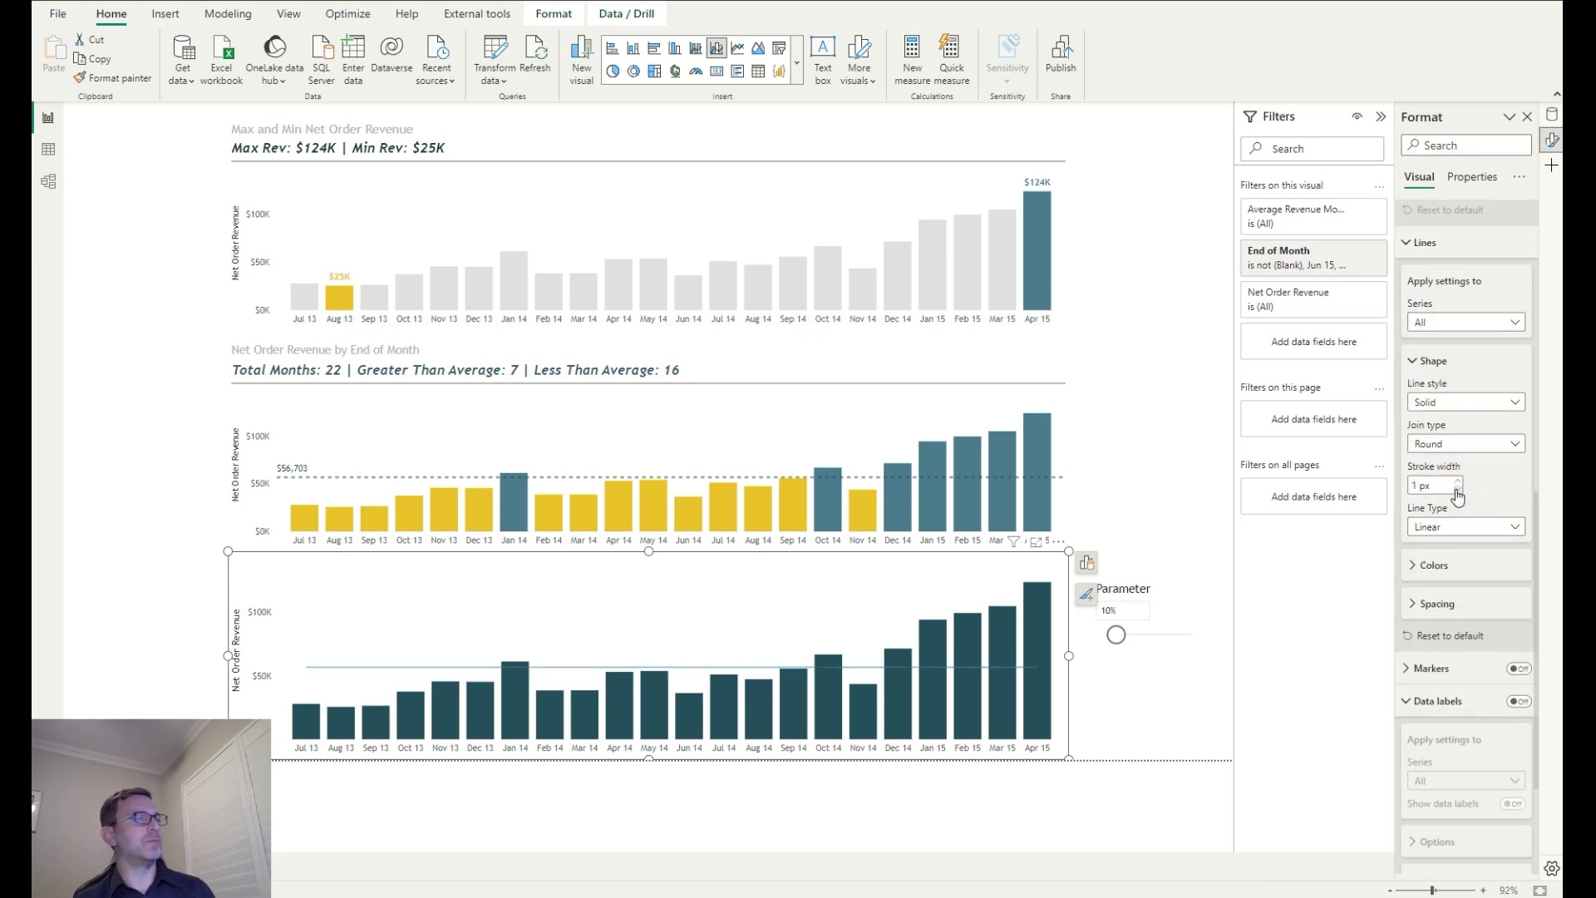
pyautogui.click(1457, 490)
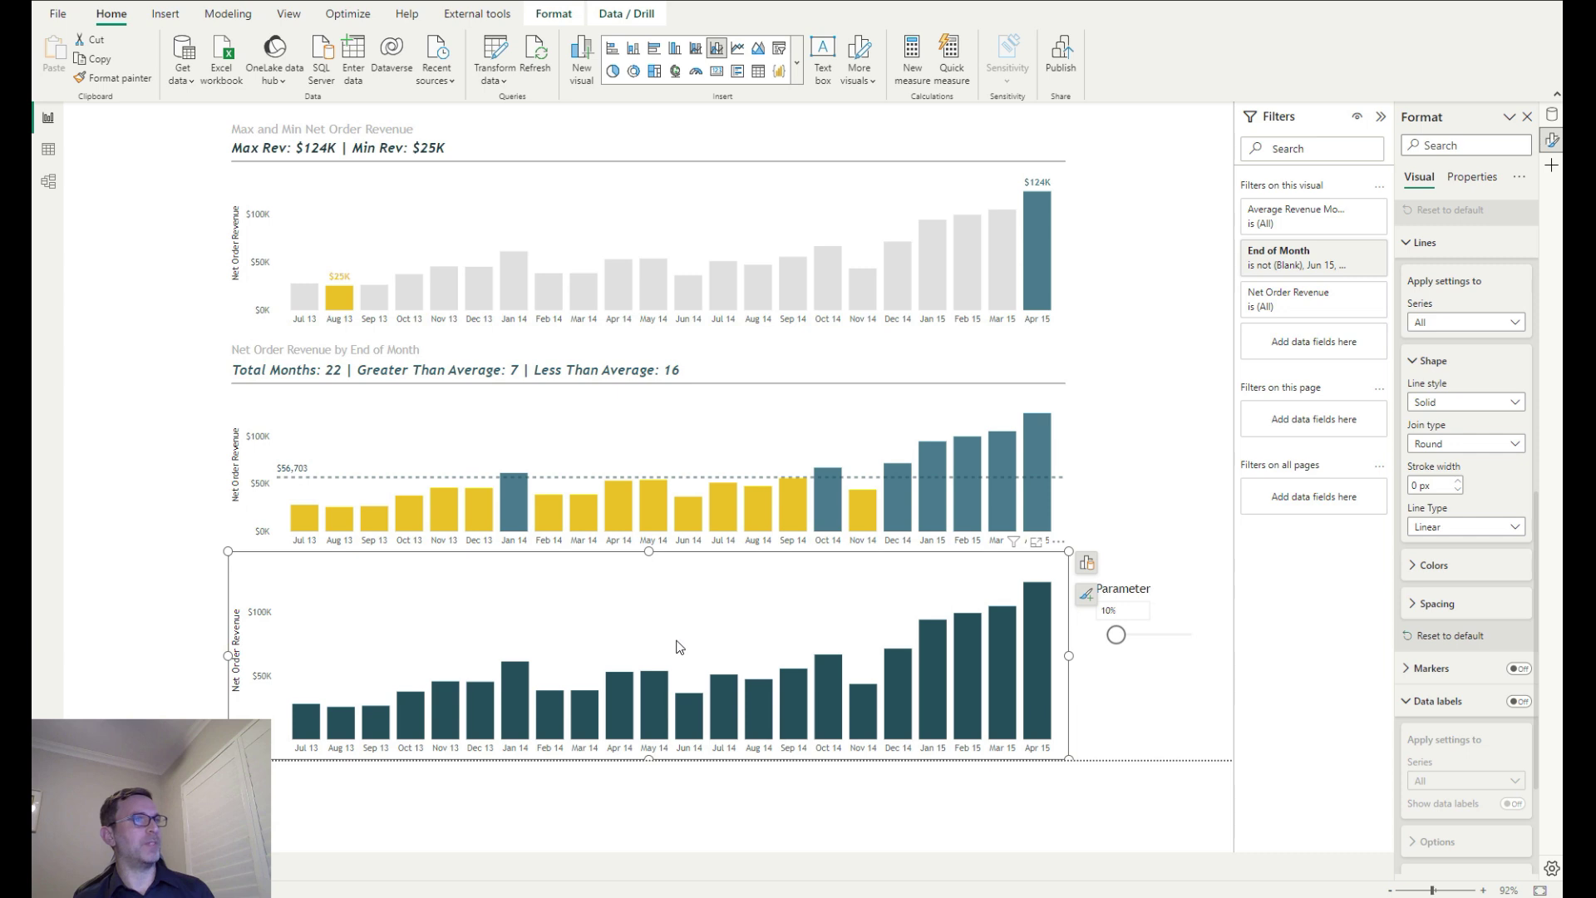
# Open the bottom chart's error bar settings
pyautogui.scroll(-3, 1491, 778)
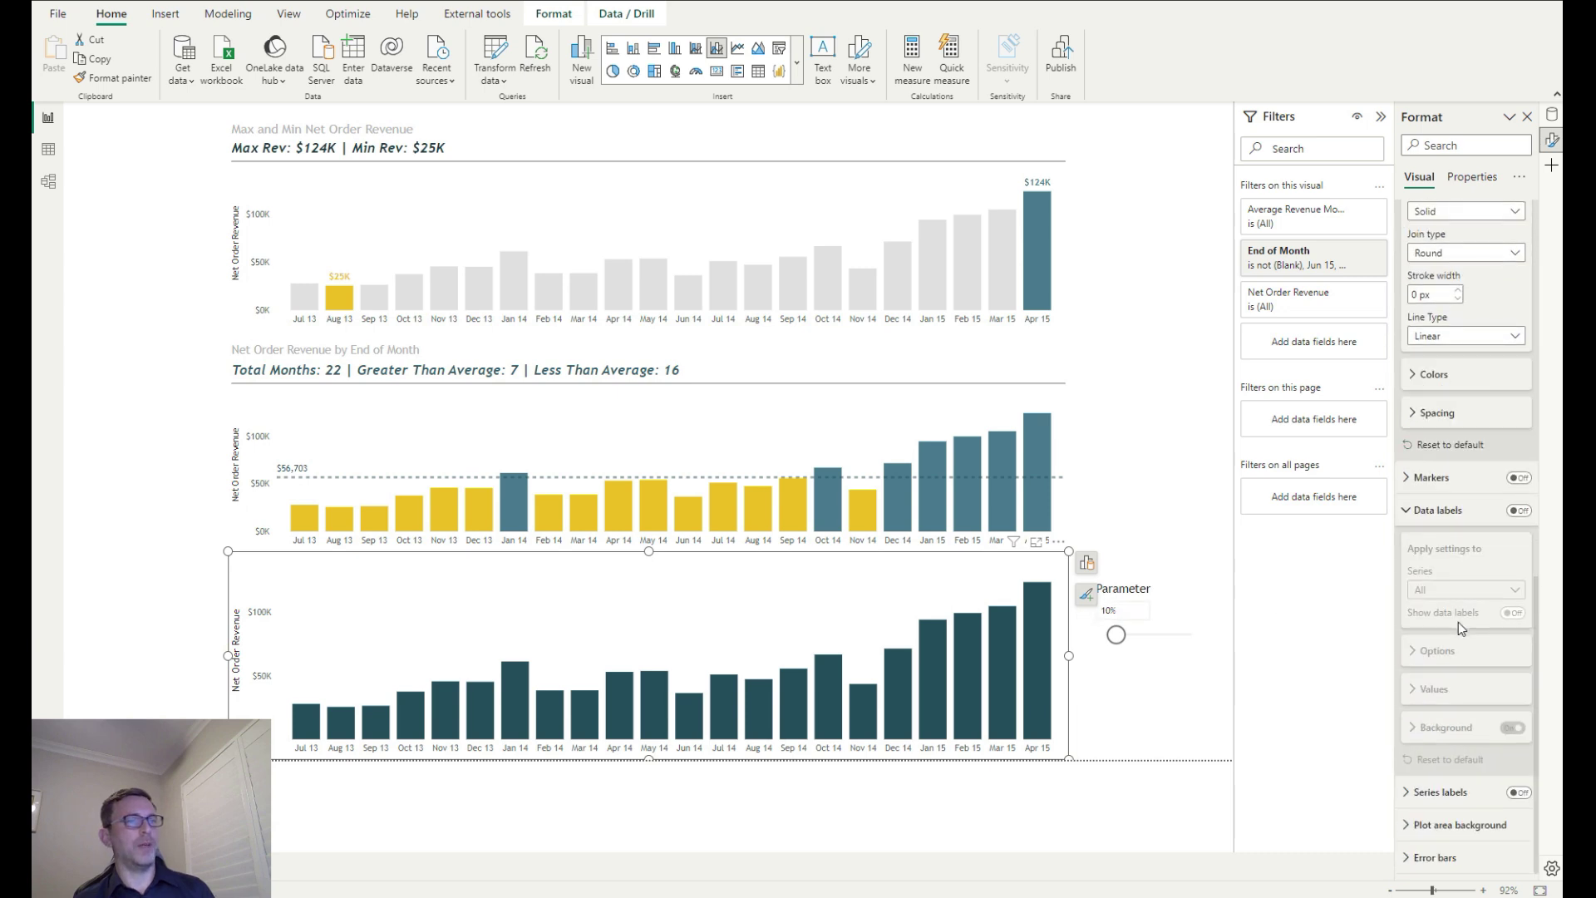
pyautogui.click(1439, 859)
pyautogui.scroll(-8, 1509, 511)
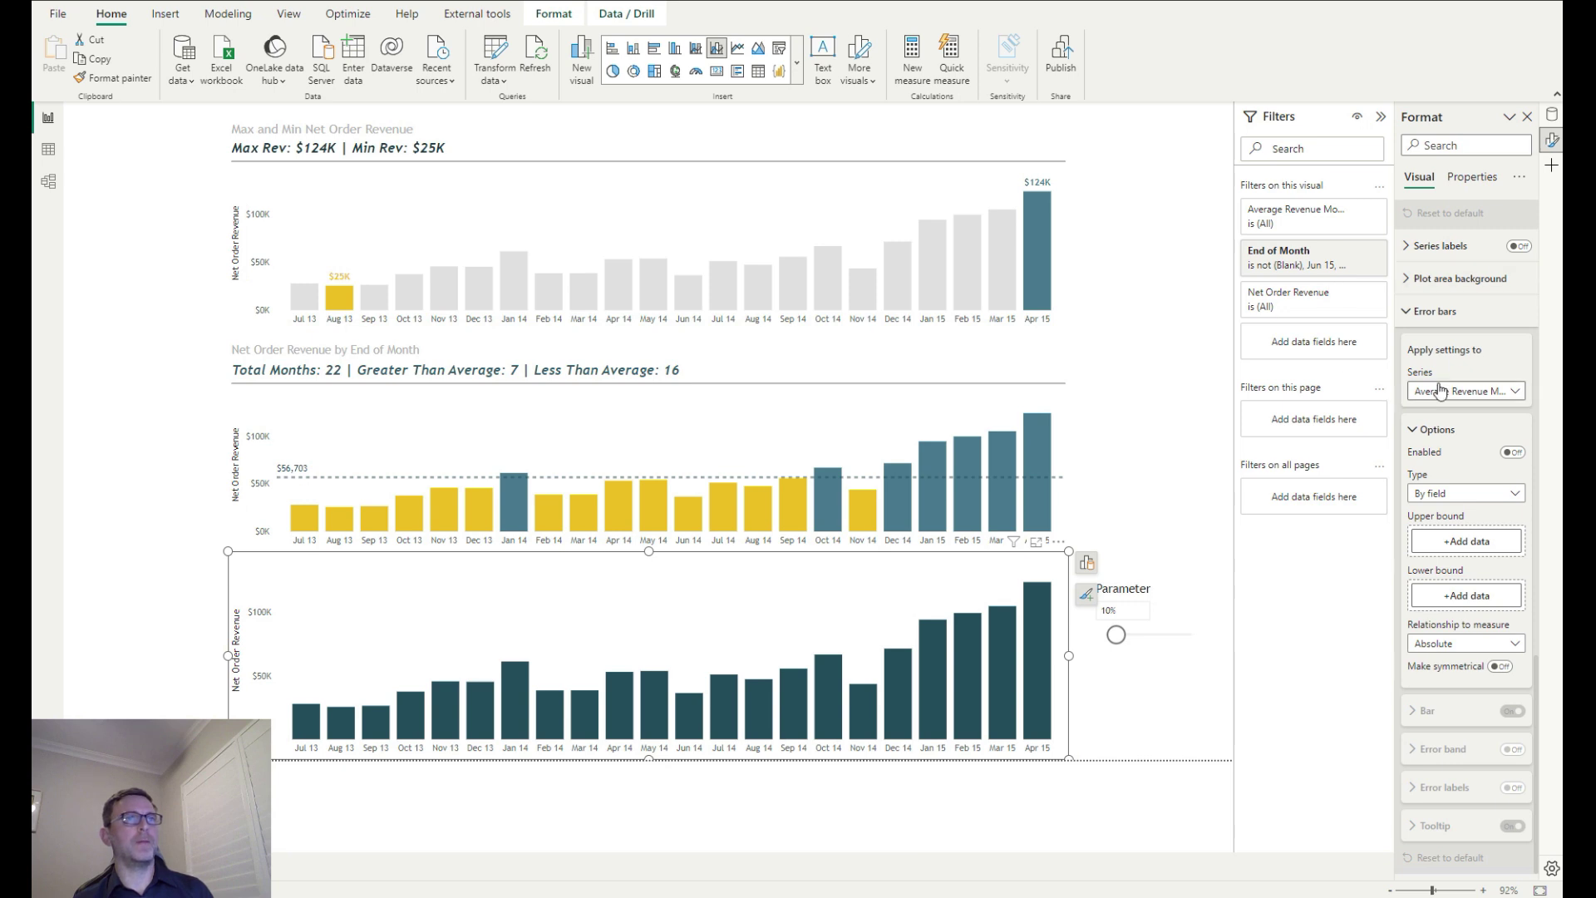
pyautogui.click(1493, 392)
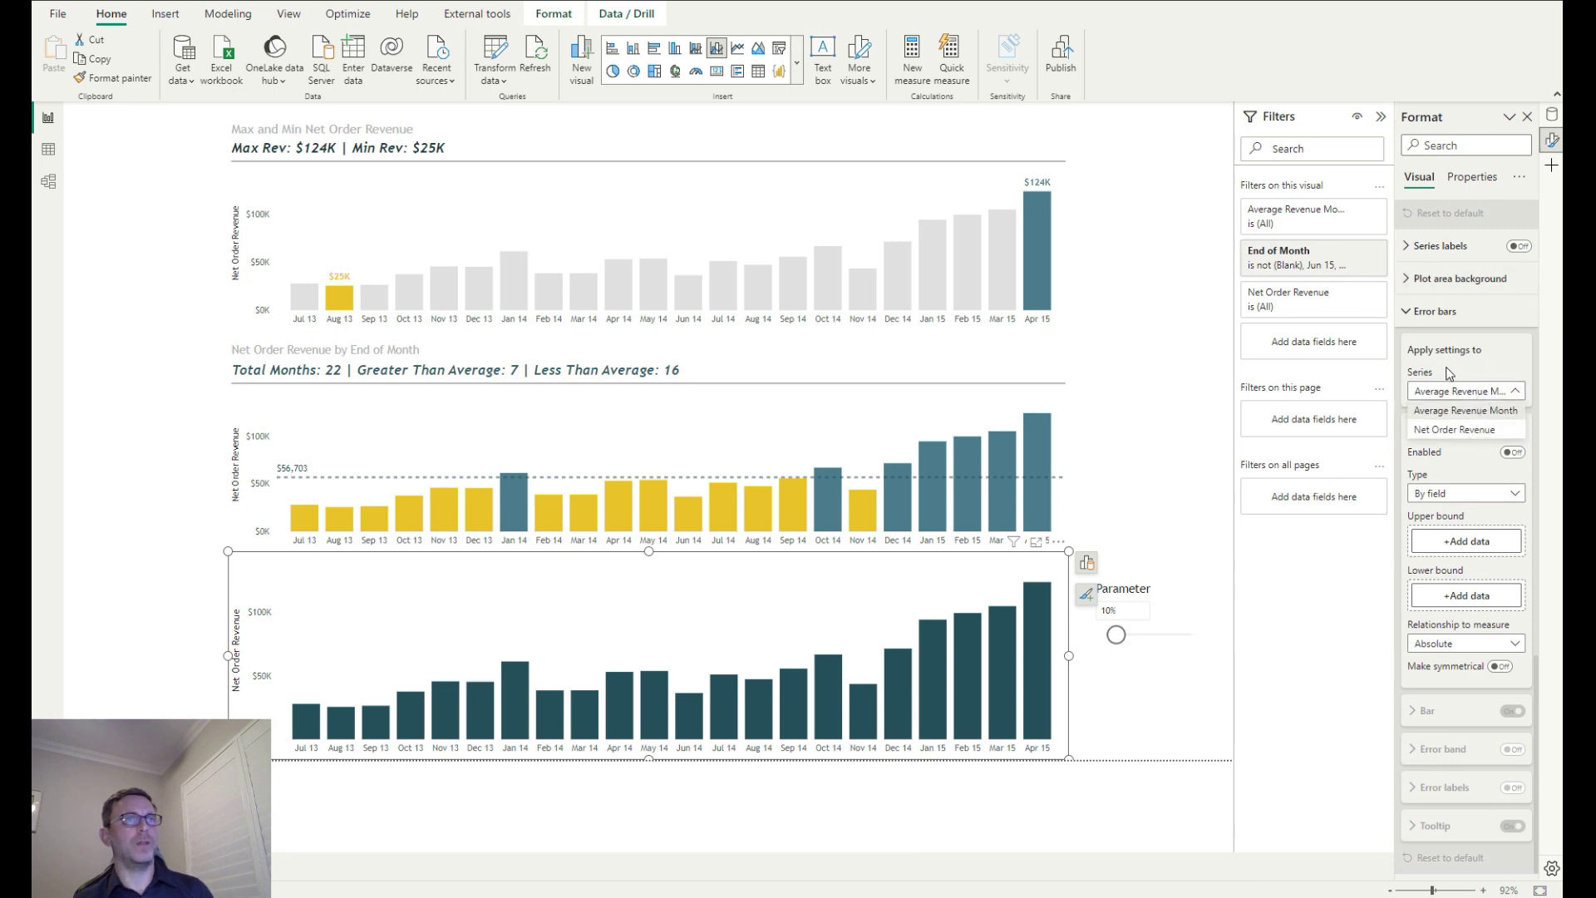
pyautogui.click(1475, 431)
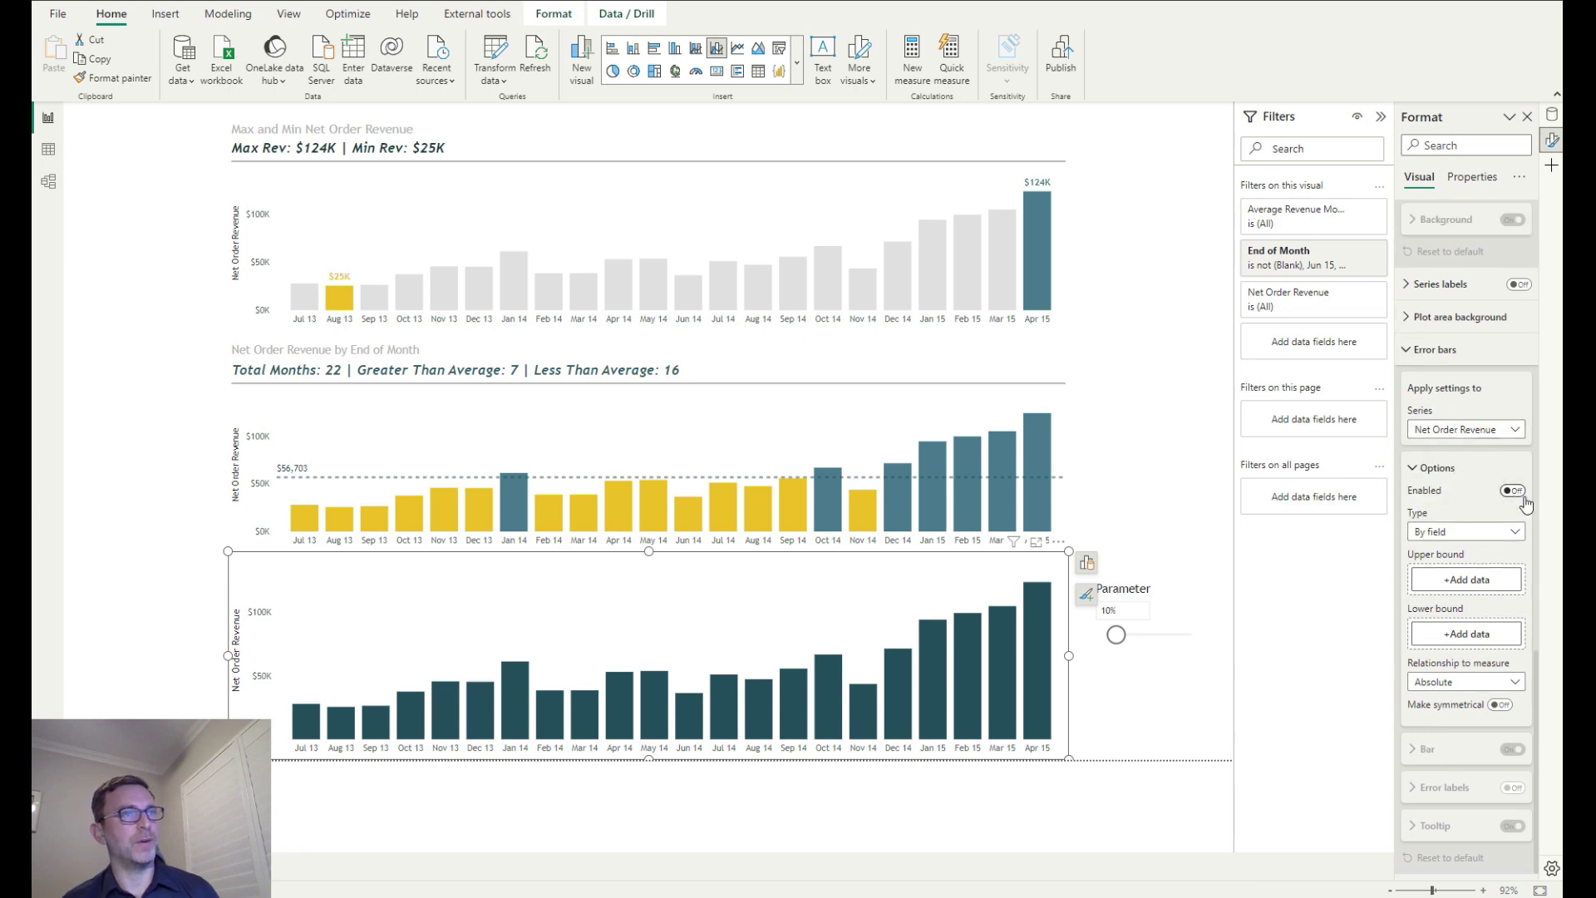
pyautogui.click(1507, 636)
pyautogui.click(1512, 490)
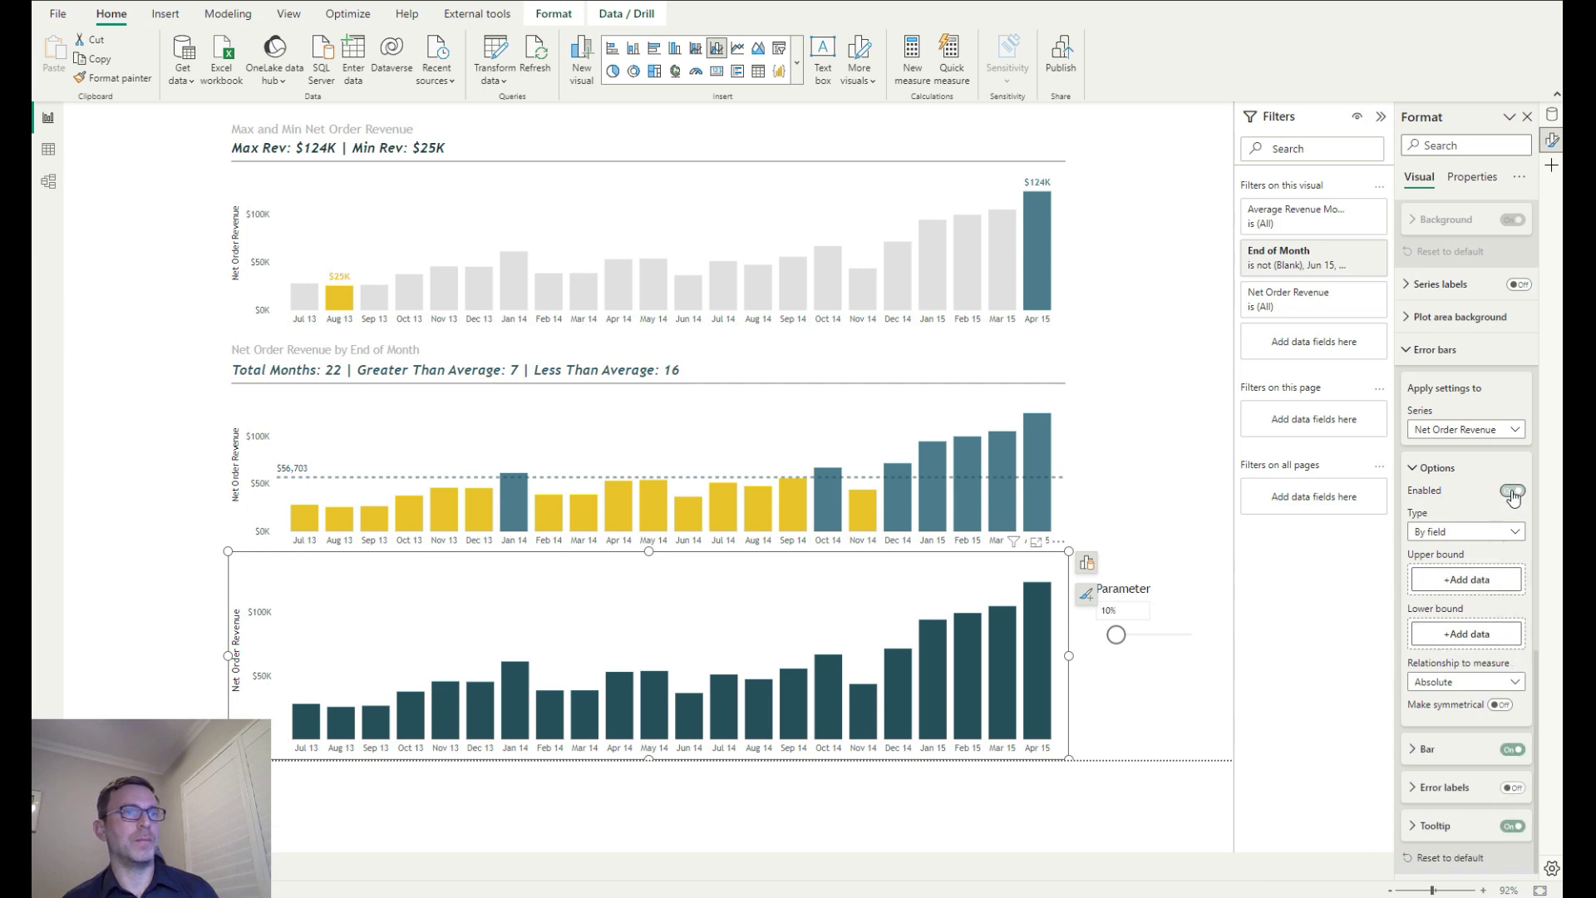
pyautogui.click(1513, 751)
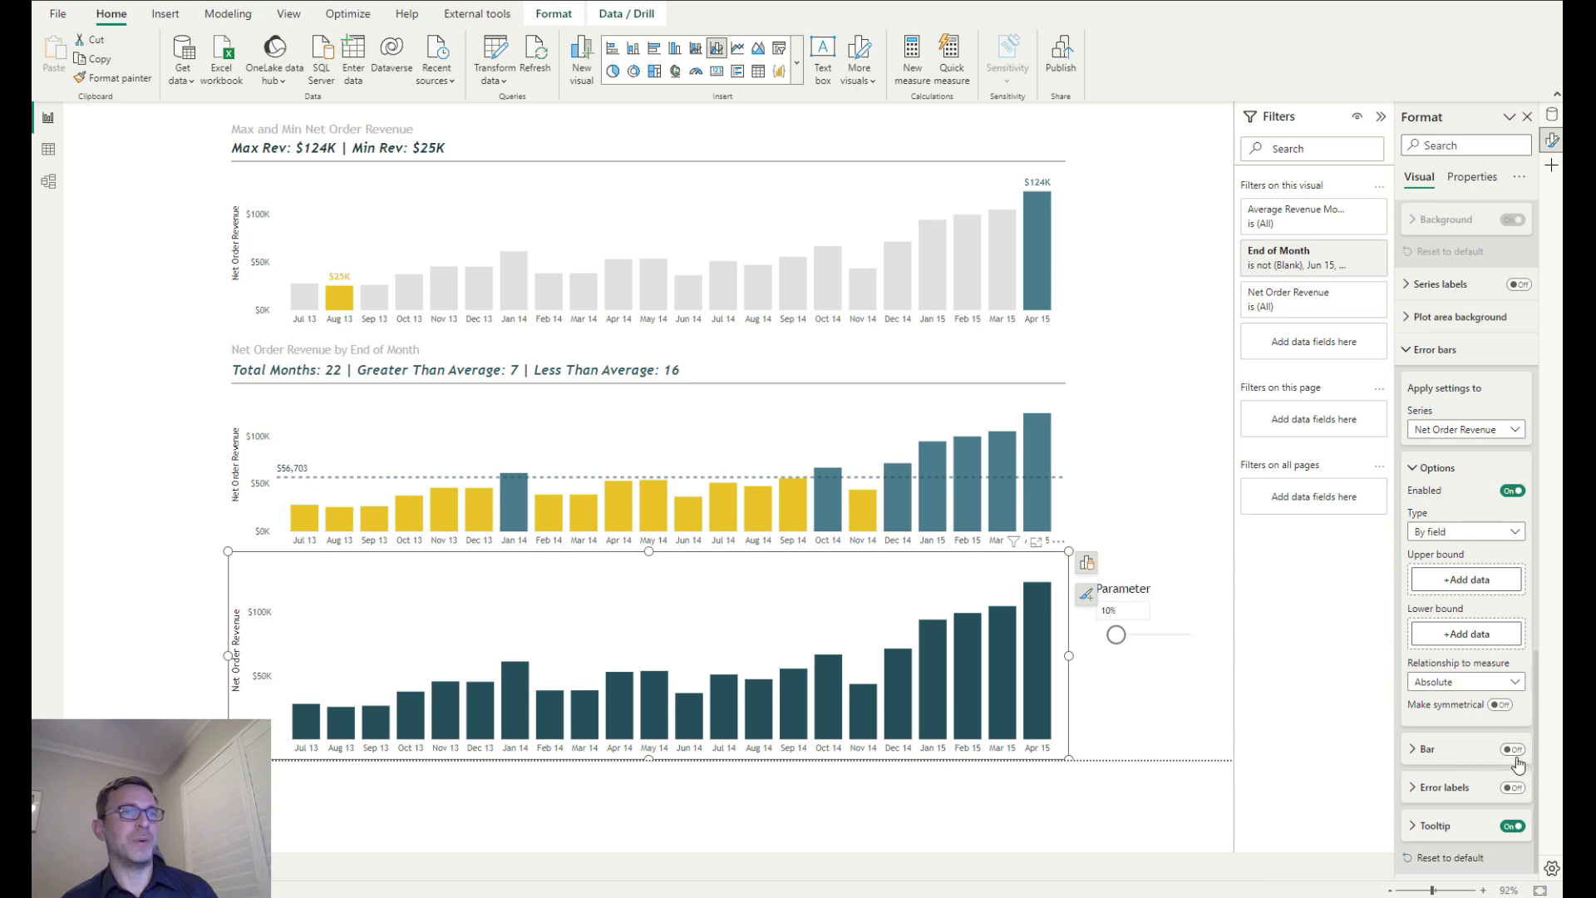
pyautogui.click(1510, 492)
pyautogui.click(1507, 438)
pyautogui.click(1473, 456)
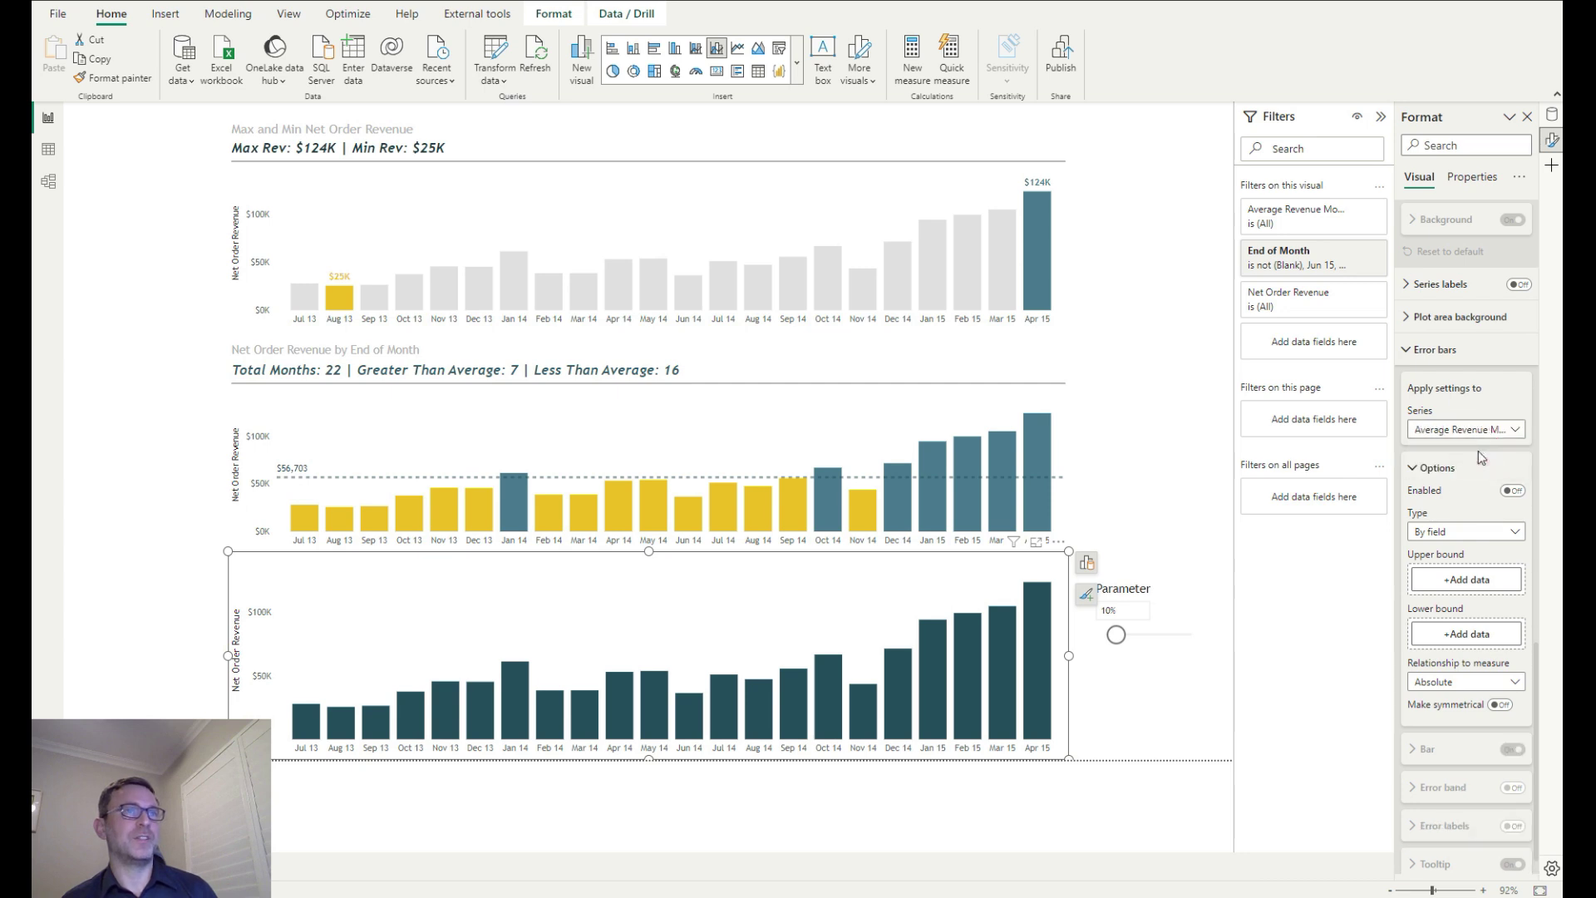
# Enable error bars for the Average Revenue Month series, with Average Revenue Month - Upper as upper bound and Average Revenue Month - Lower as lower bound
pyautogui.click(1511, 492)
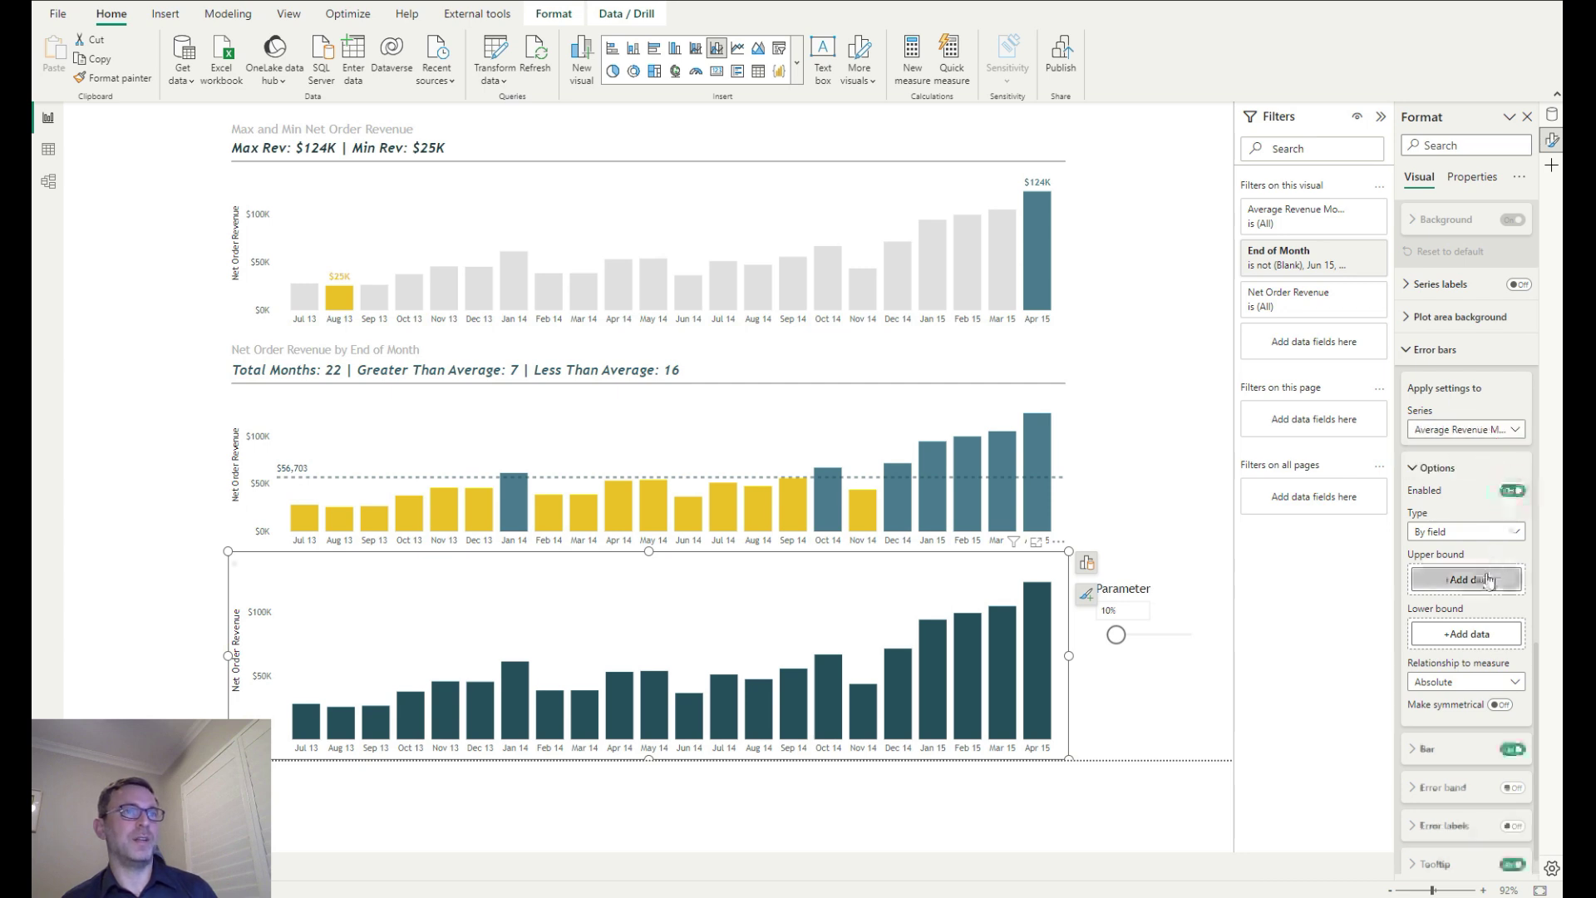
pyautogui.click(1466, 580)
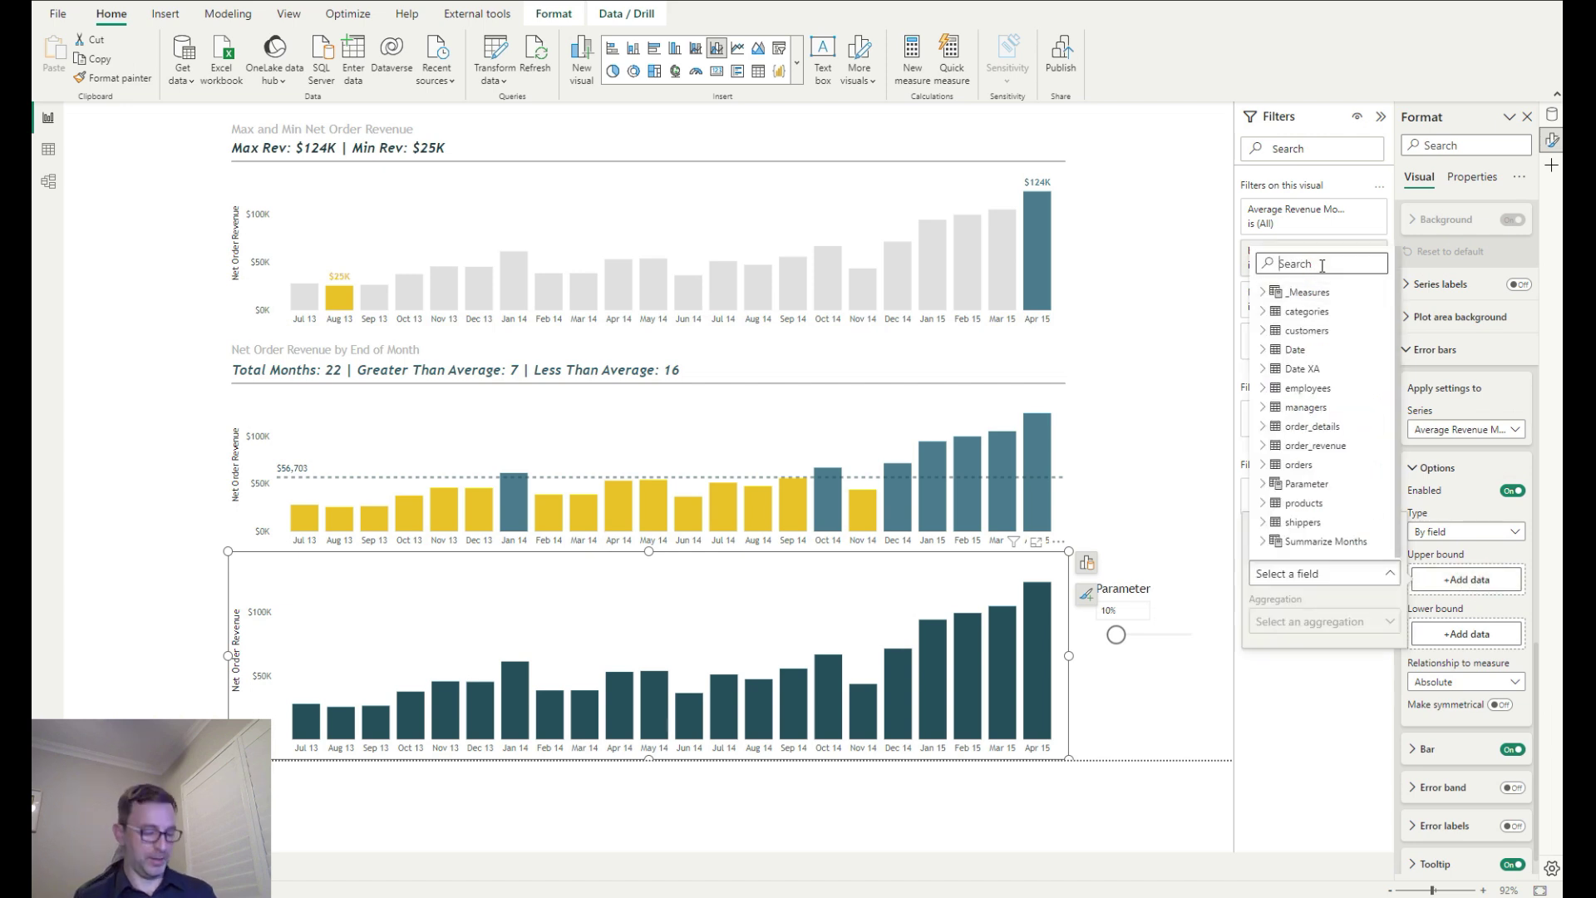
pyautogui.write('upp')
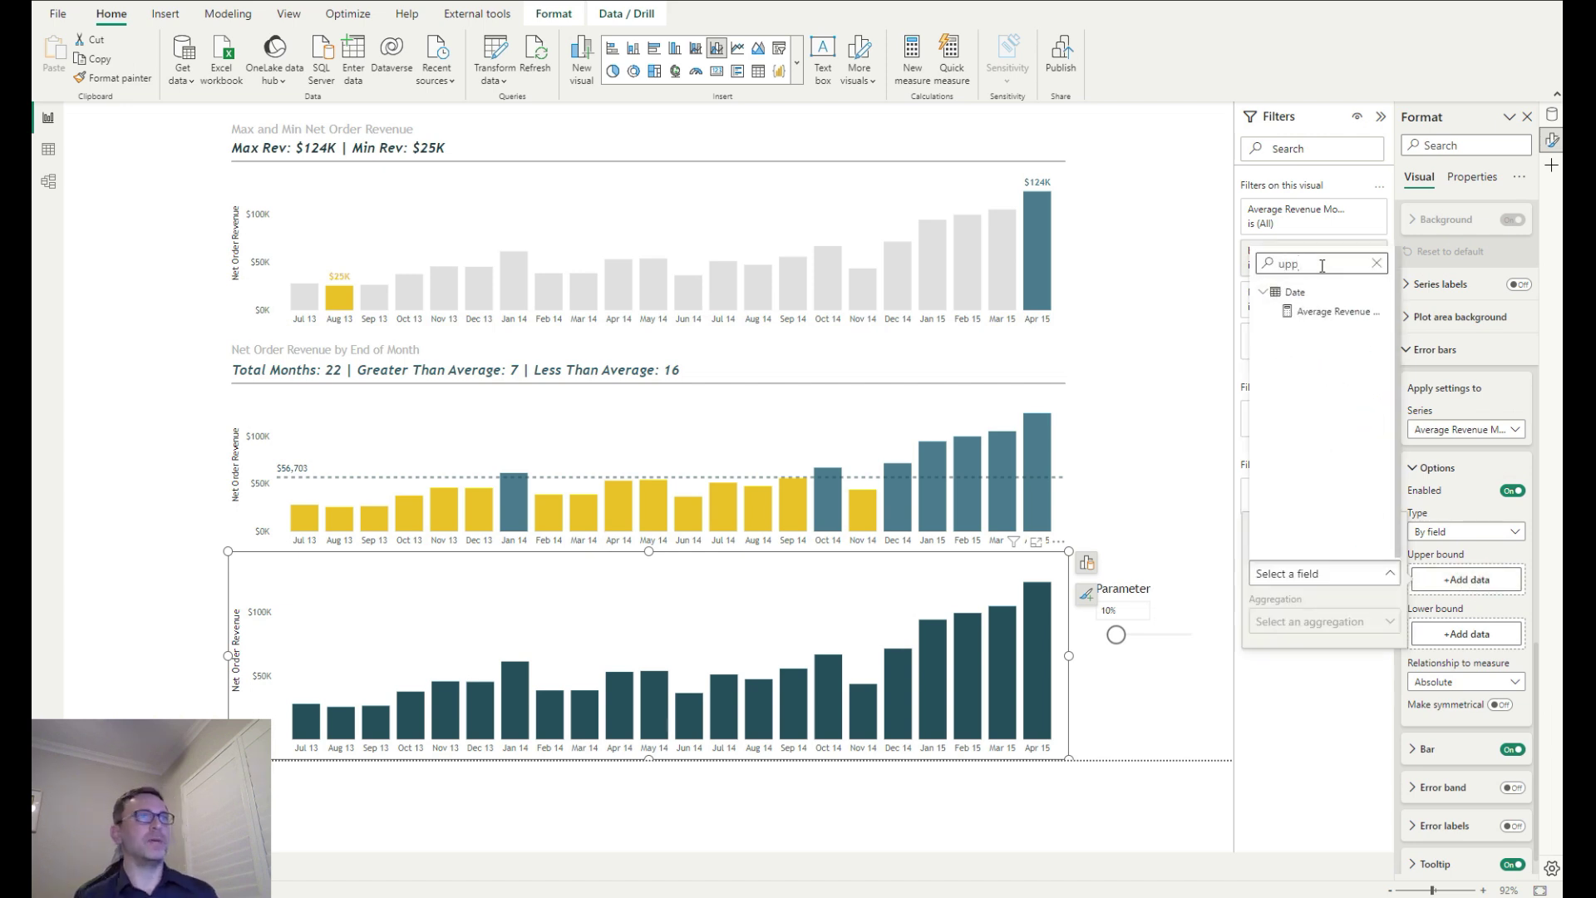
pyautogui.click(1333, 312)
pyautogui.click(1467, 636)
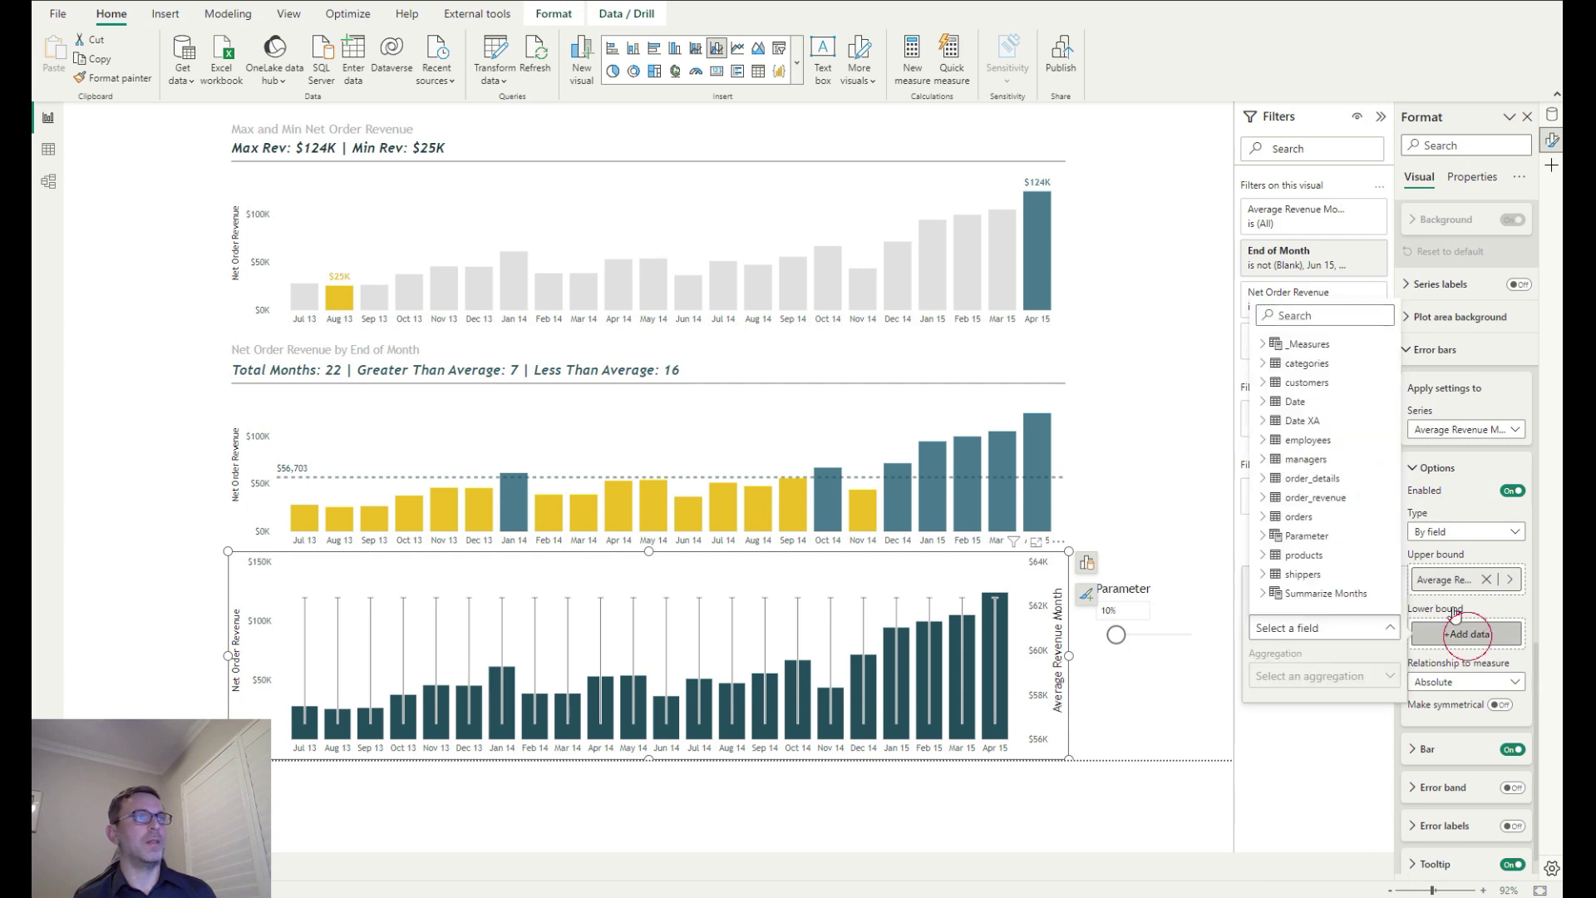
pyautogui.write('lower')
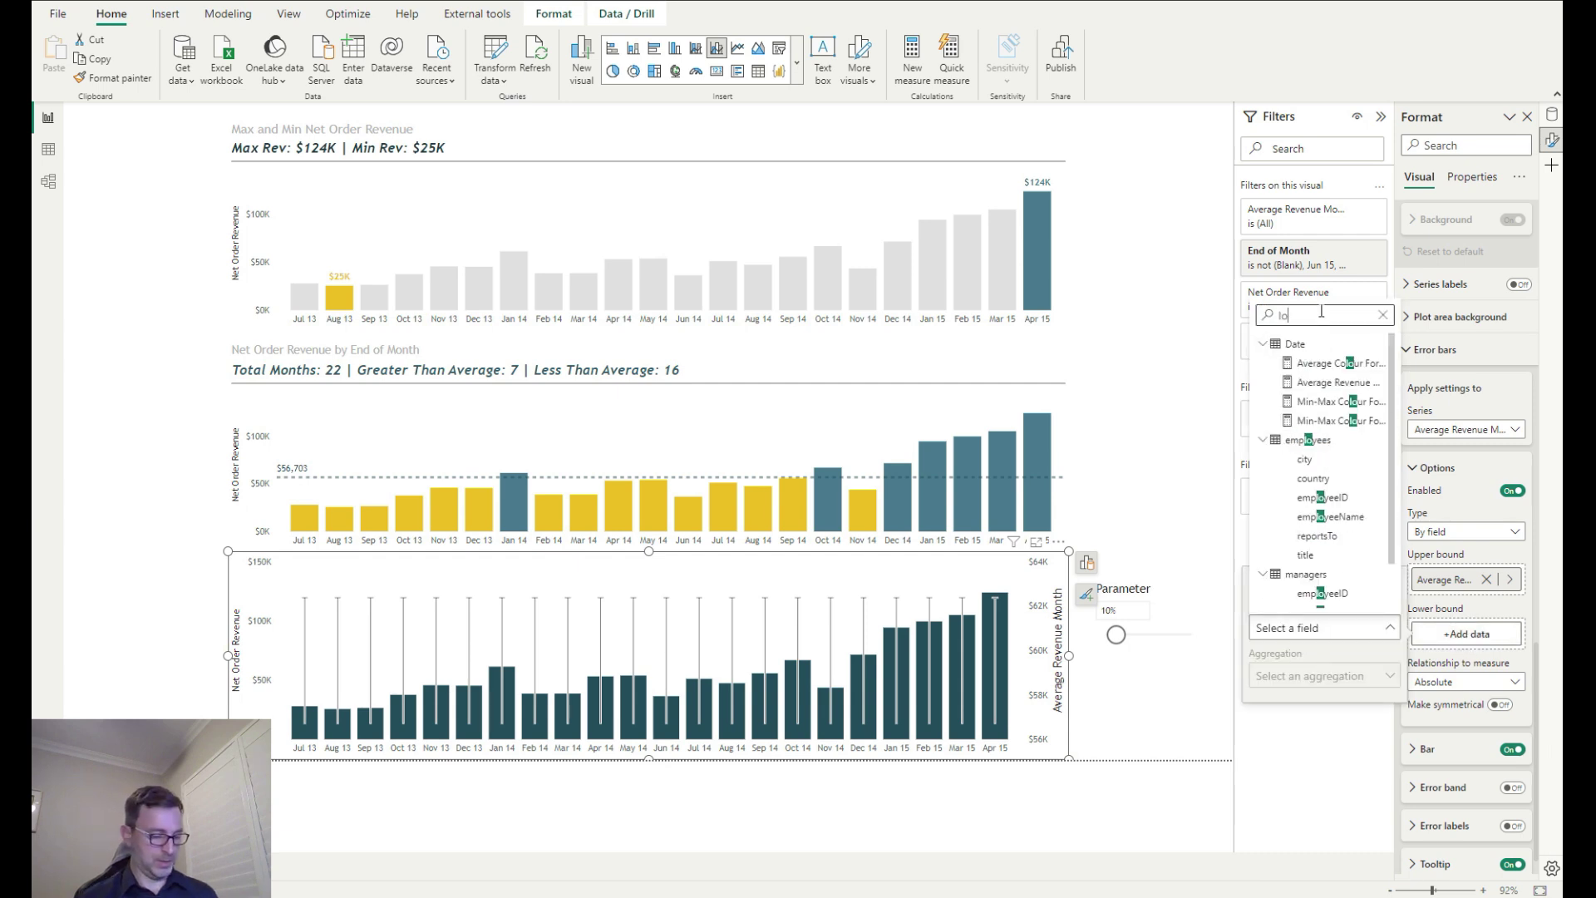
pyautogui.click(1337, 364)
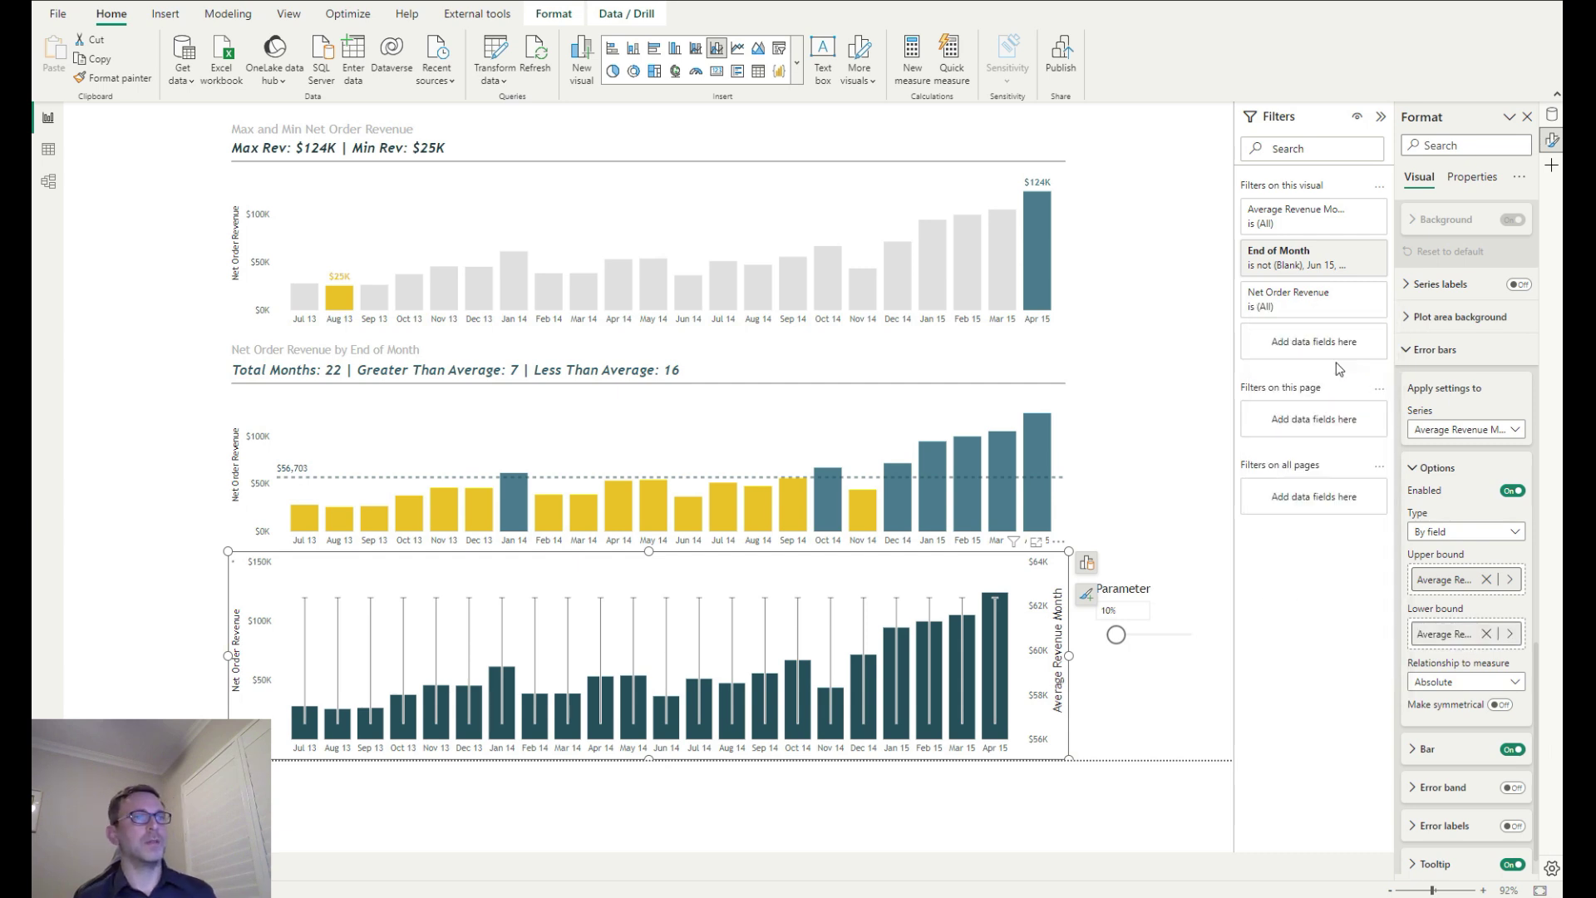
# Show the bottom chart's bounds as an error band and turn off the individual error bars
pyautogui.click(1513, 788)
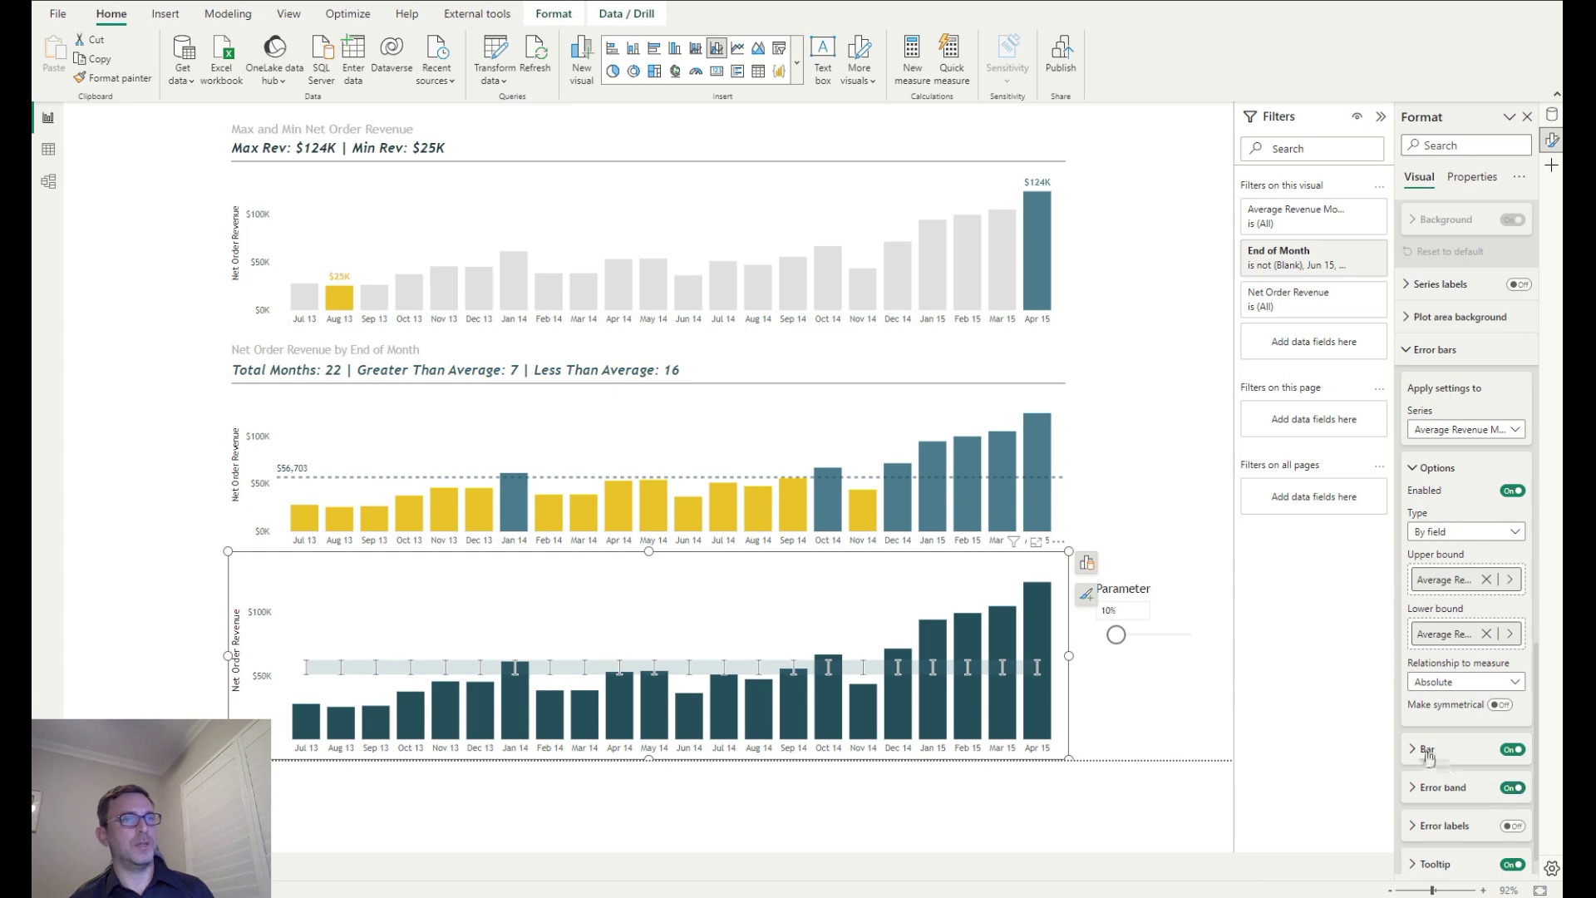
pyautogui.click(1512, 751)
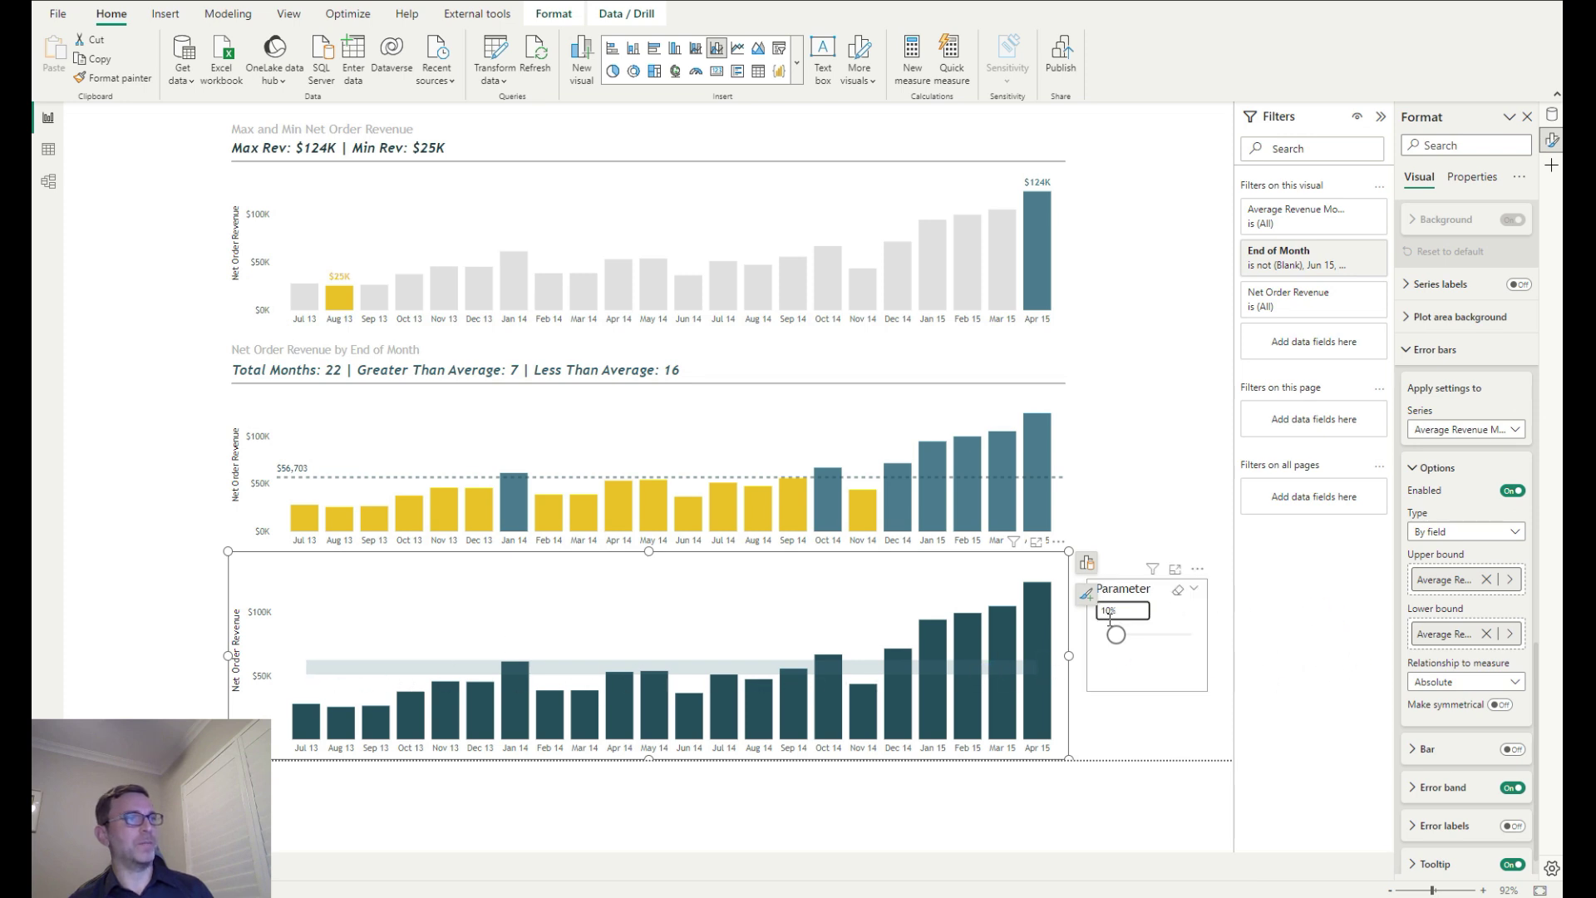
# Test the band width by moving the Parameter slicer to 20% and 35%, and leave it at 25%
pyautogui.moveTo(1116, 636); pyautogui.dragTo(1129, 635)
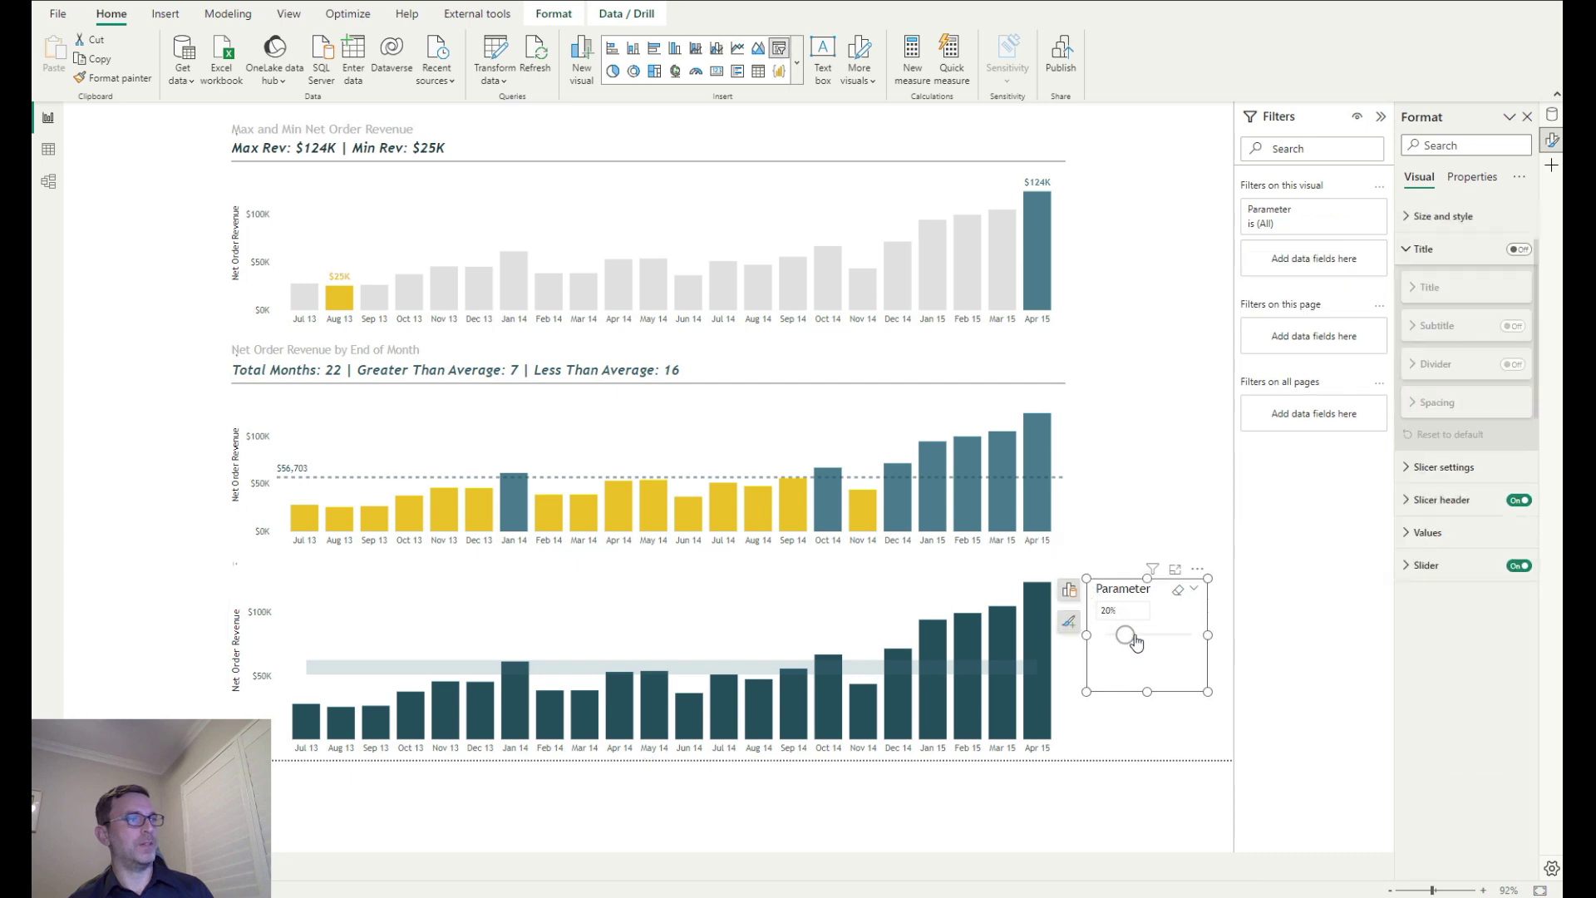
pyautogui.moveTo(1124, 636); pyautogui.dragTo(1139, 643)
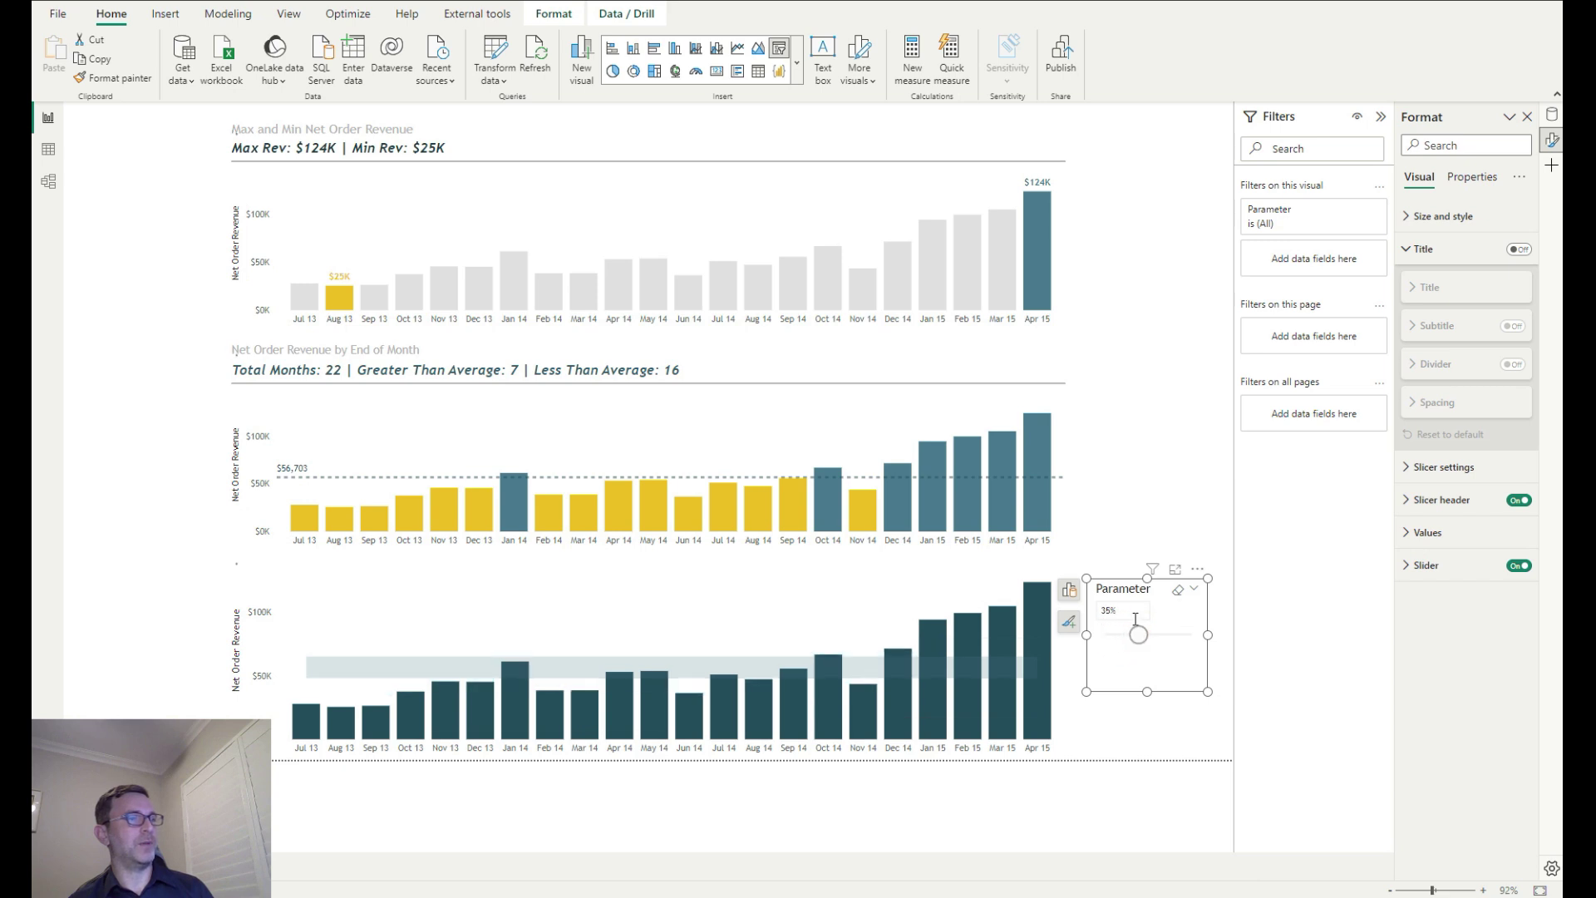
pyautogui.moveTo(1138, 634); pyautogui.dragTo(1127, 636)
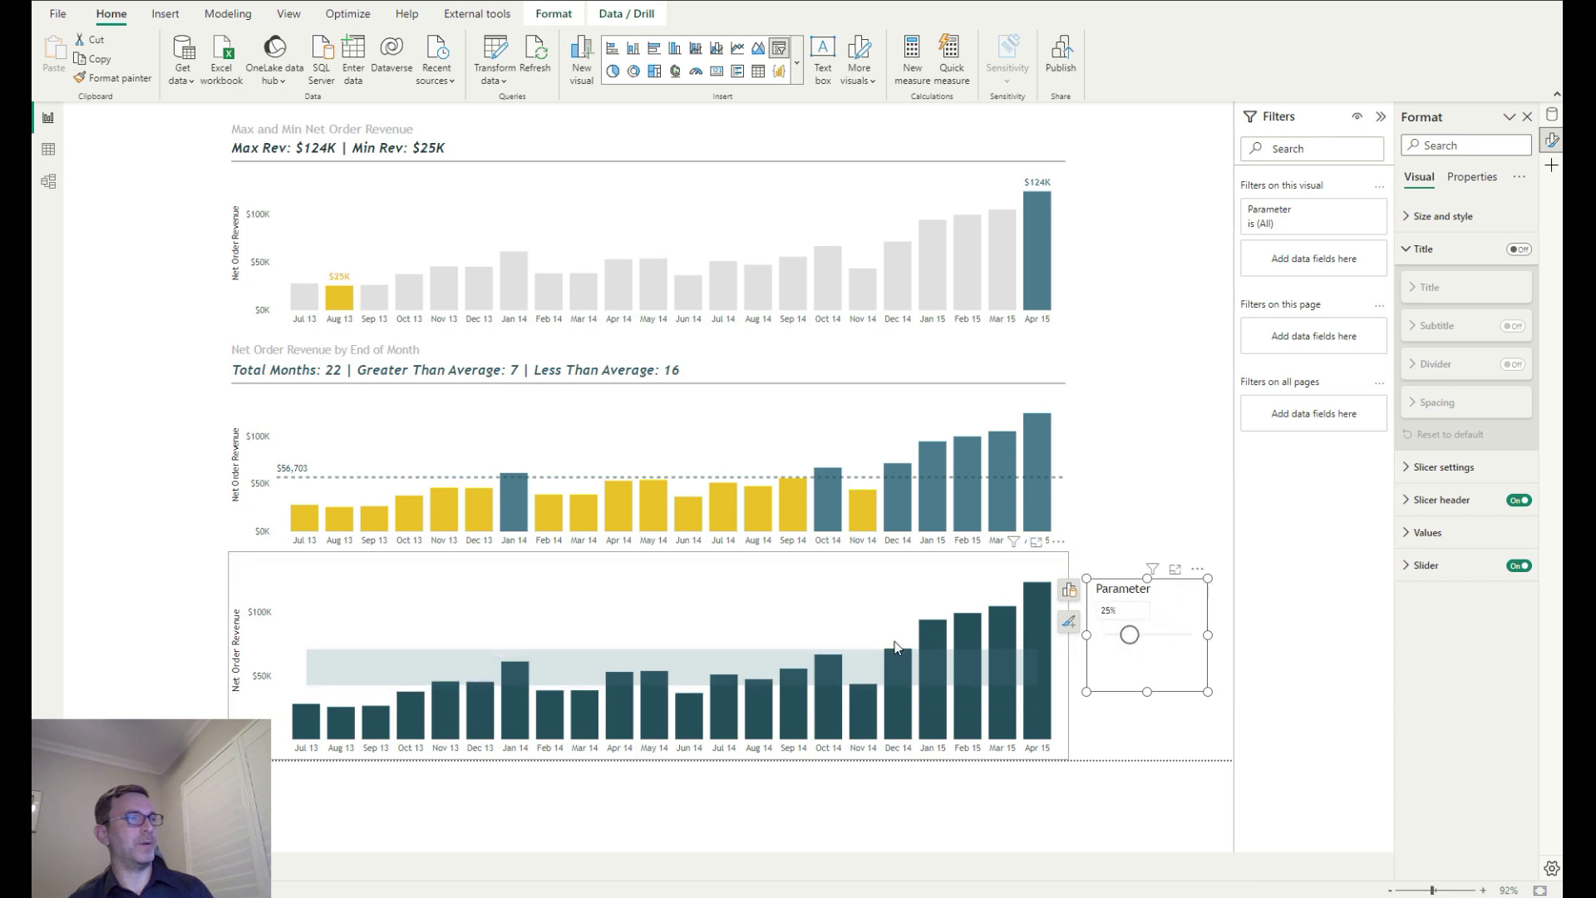
# Set the bottom chart's error band style to Fill and line
pyautogui.click(1039, 675)
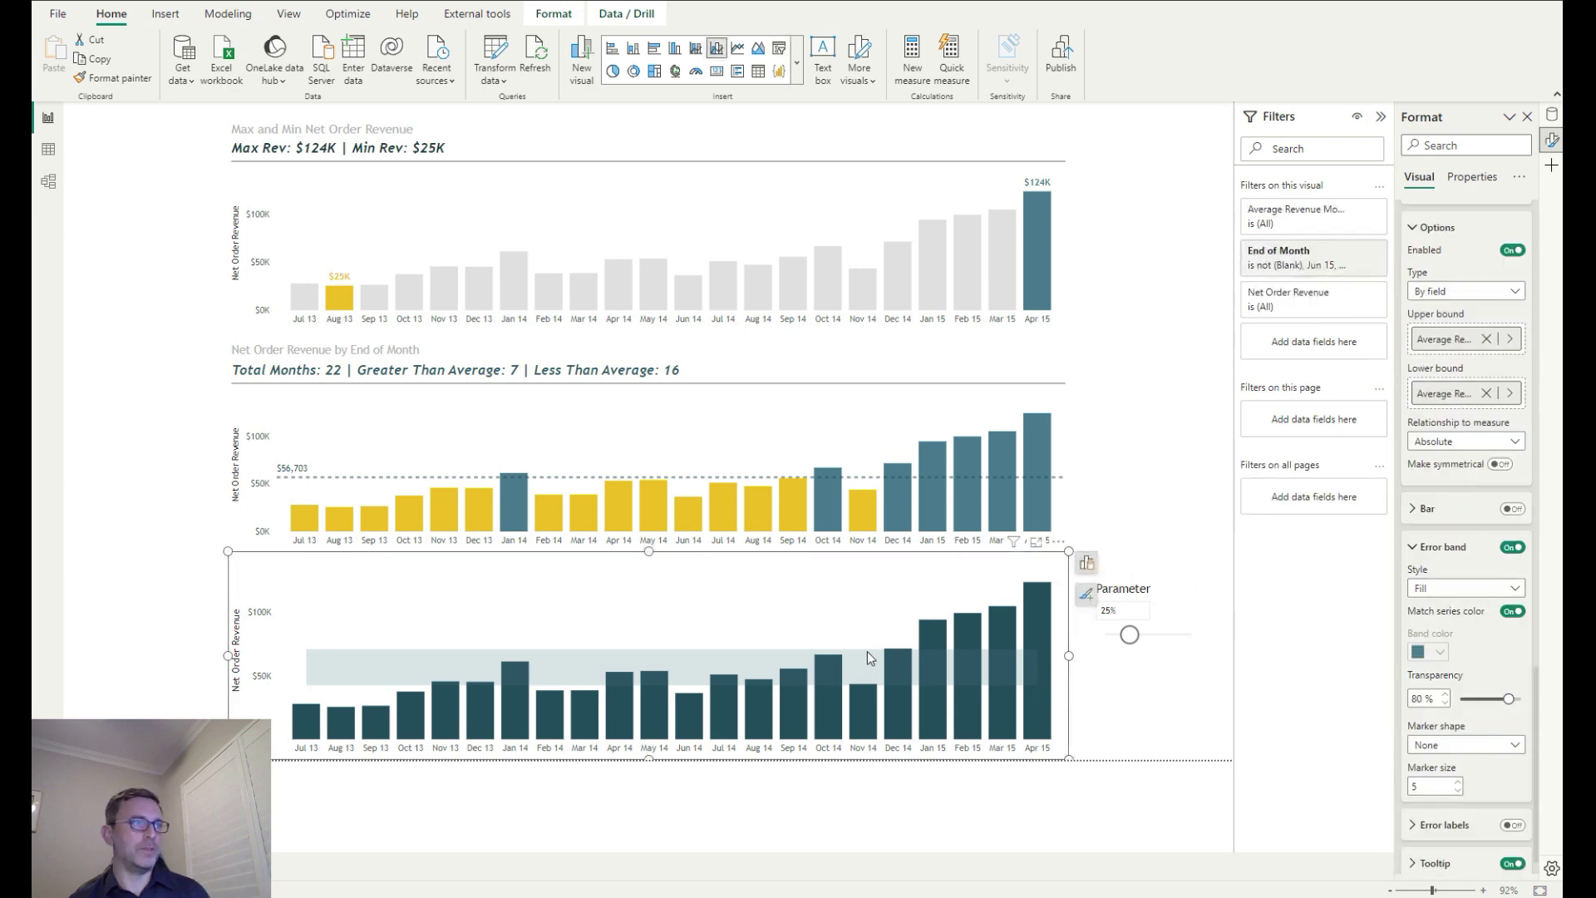
pyautogui.click(1470, 590)
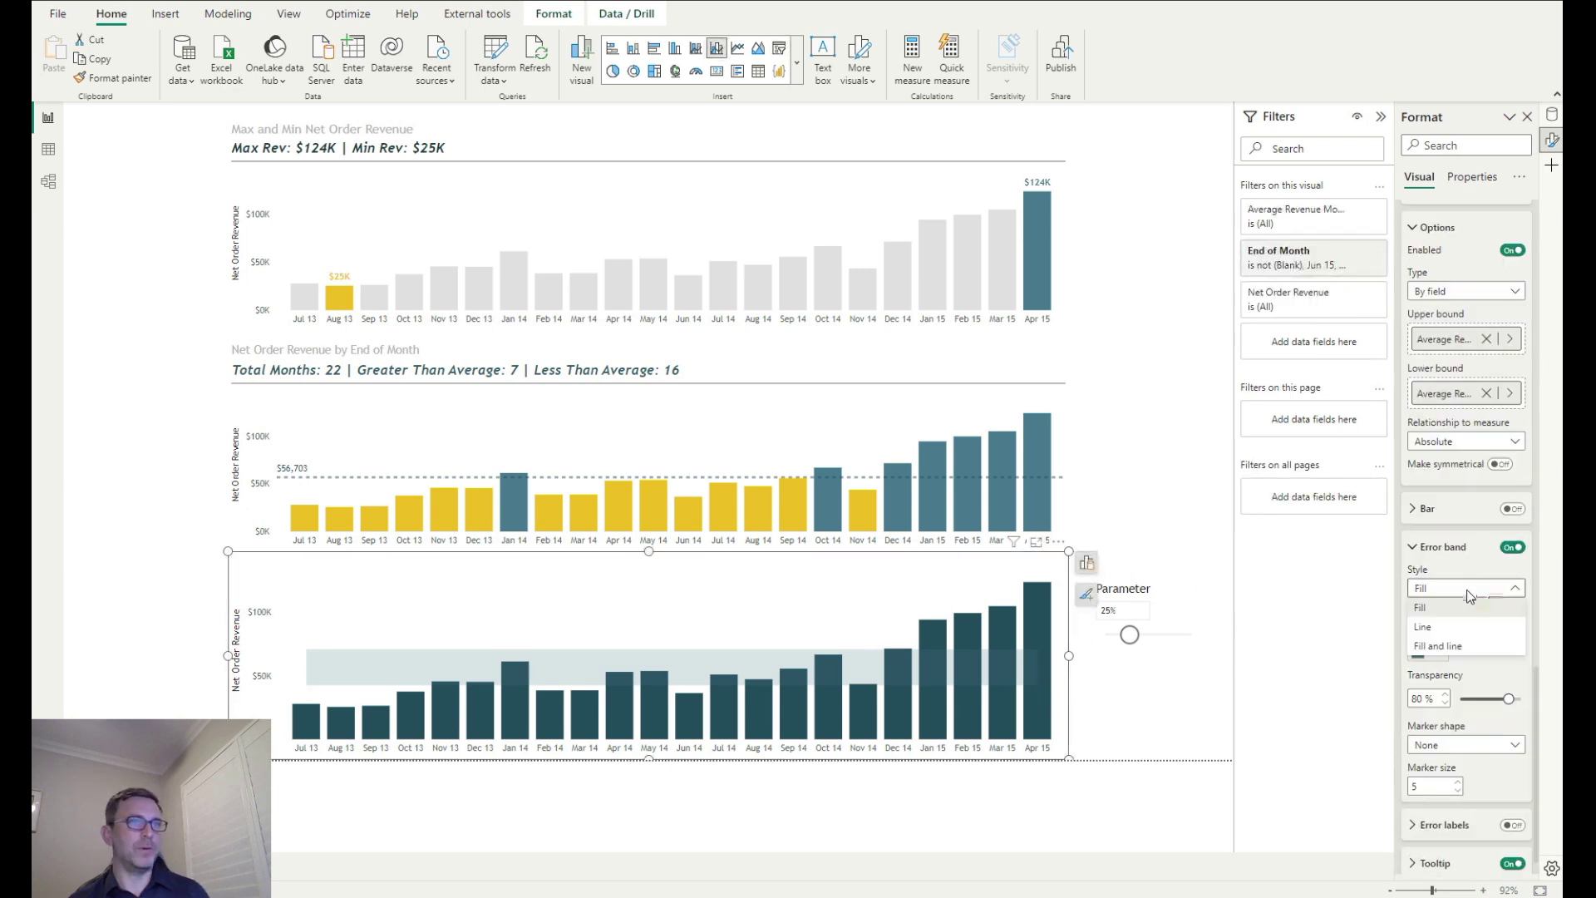
pyautogui.click(1461, 646)
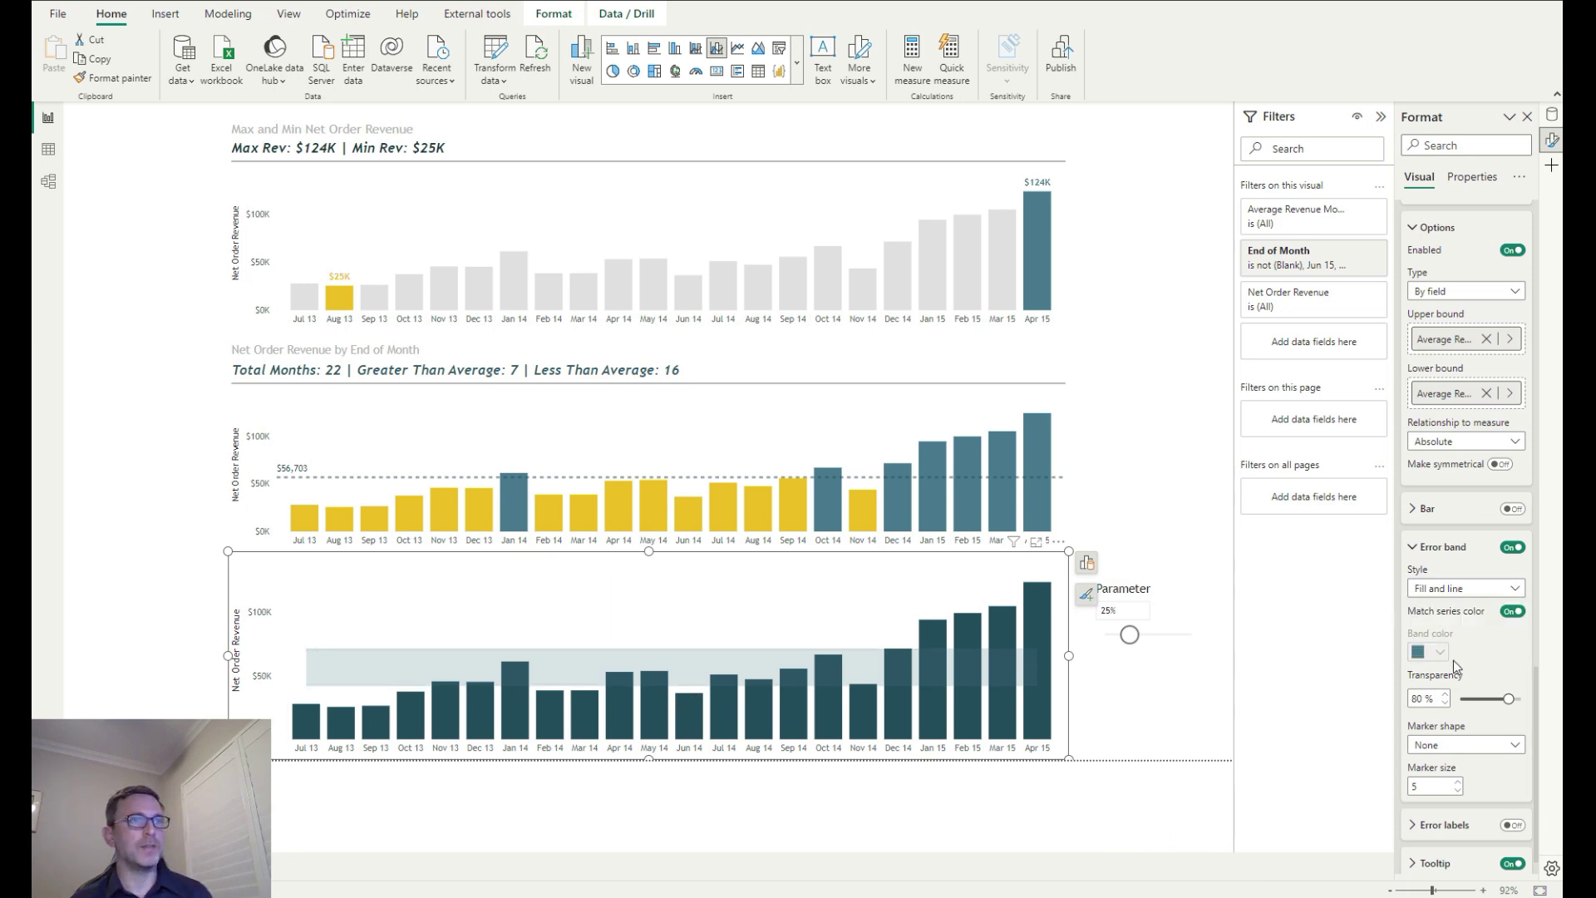
pyautogui.scroll(-1, 1456, 667)
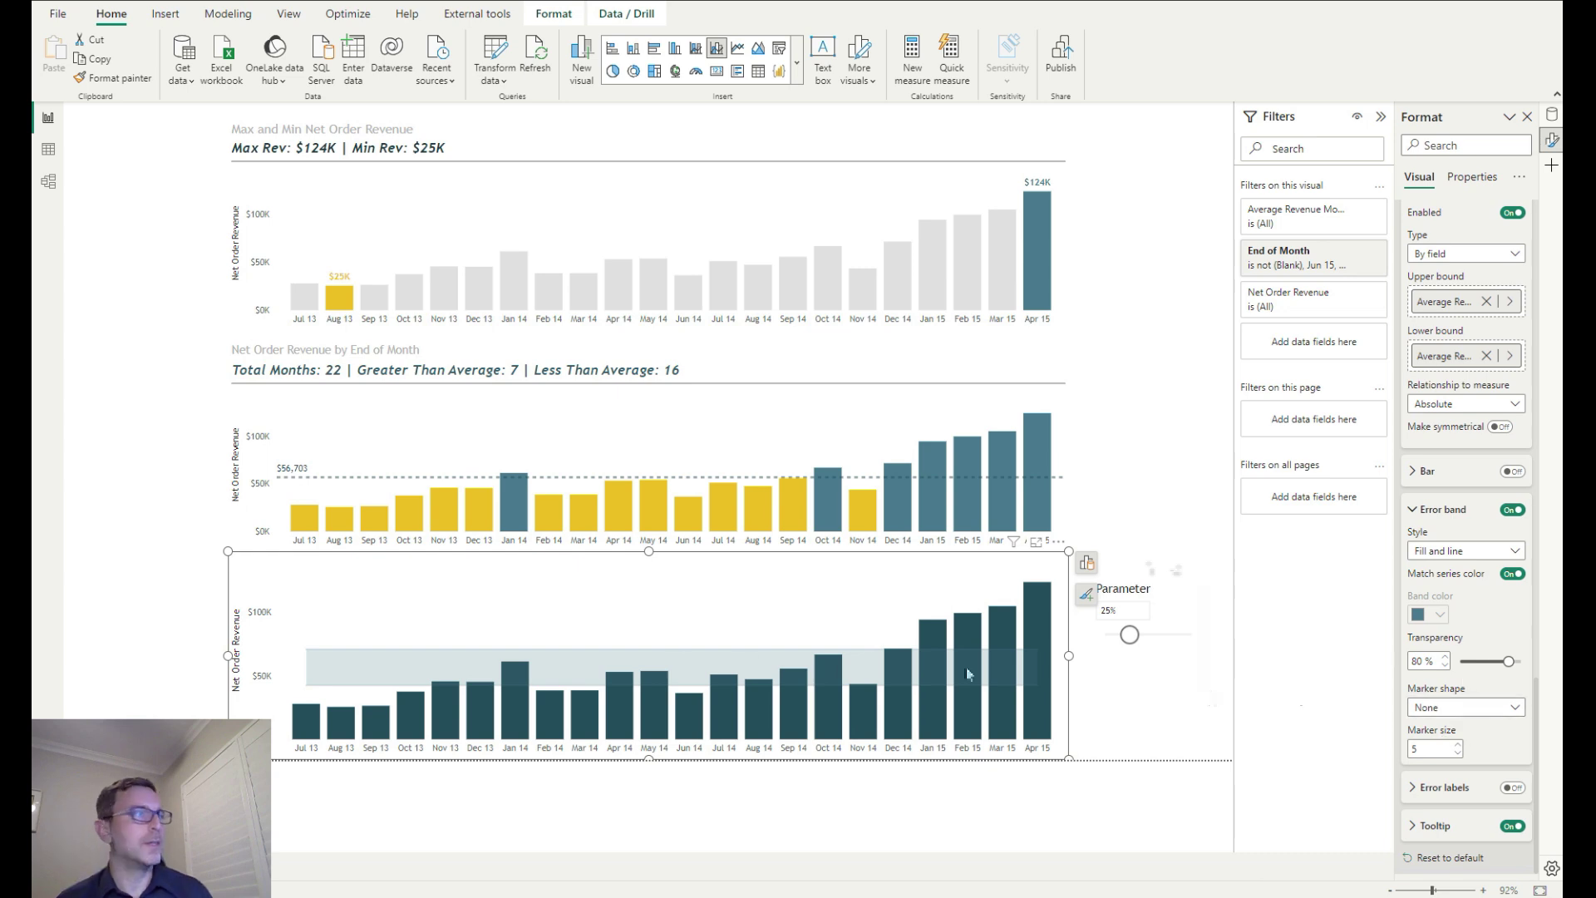
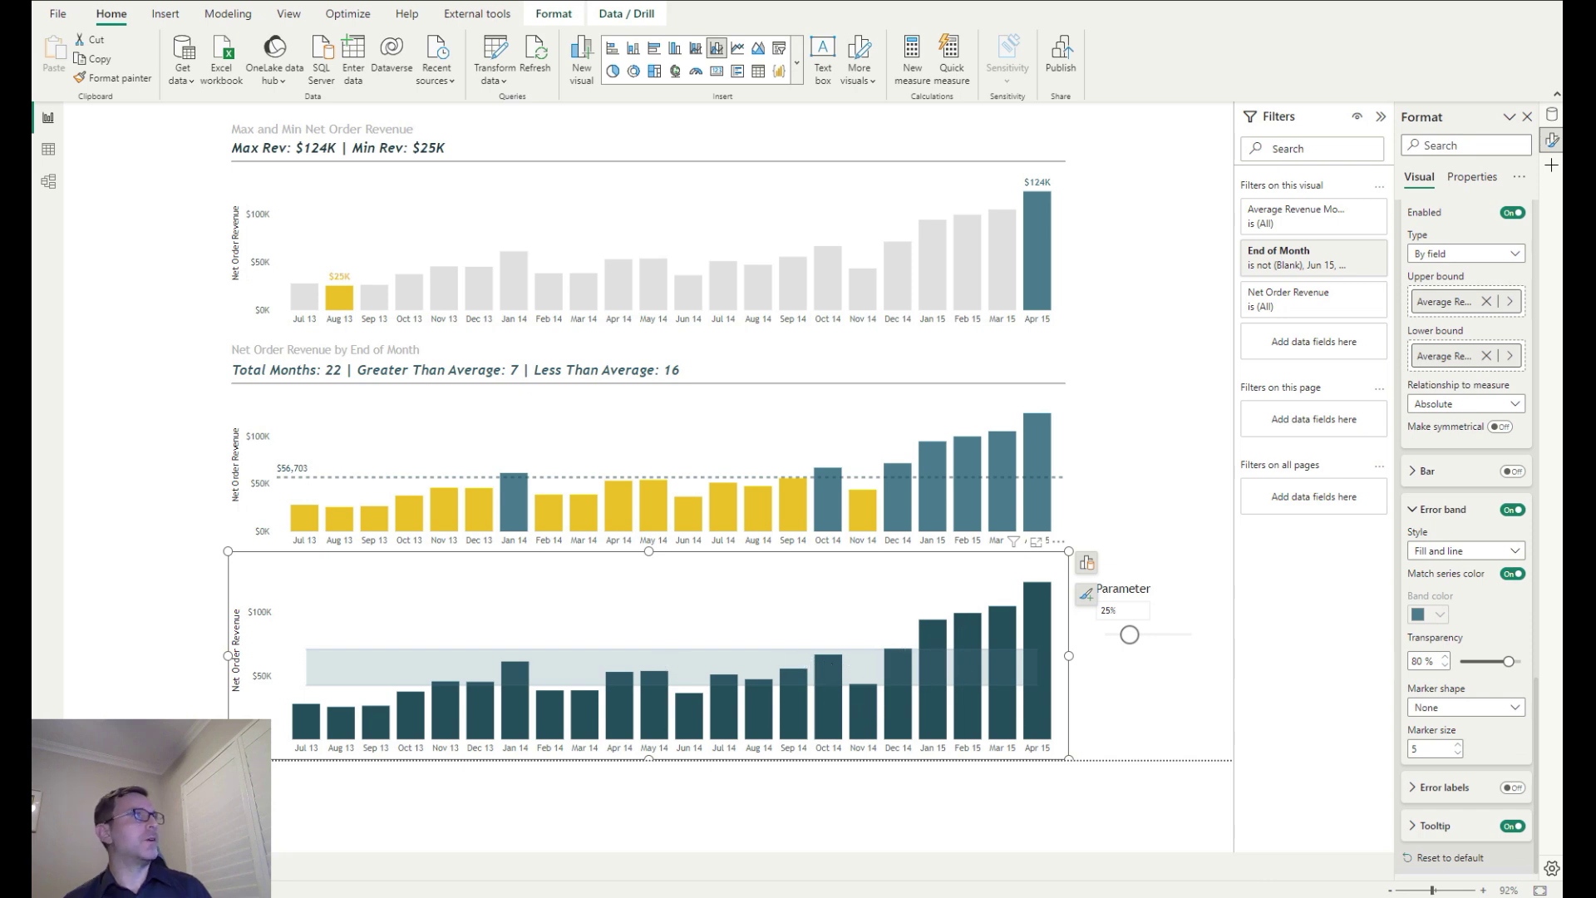
# Create a measure named Avg Colour Format ULB and define variable AvgRevU as [Average Revenue Month - Upper]
pyautogui.click(913, 52)
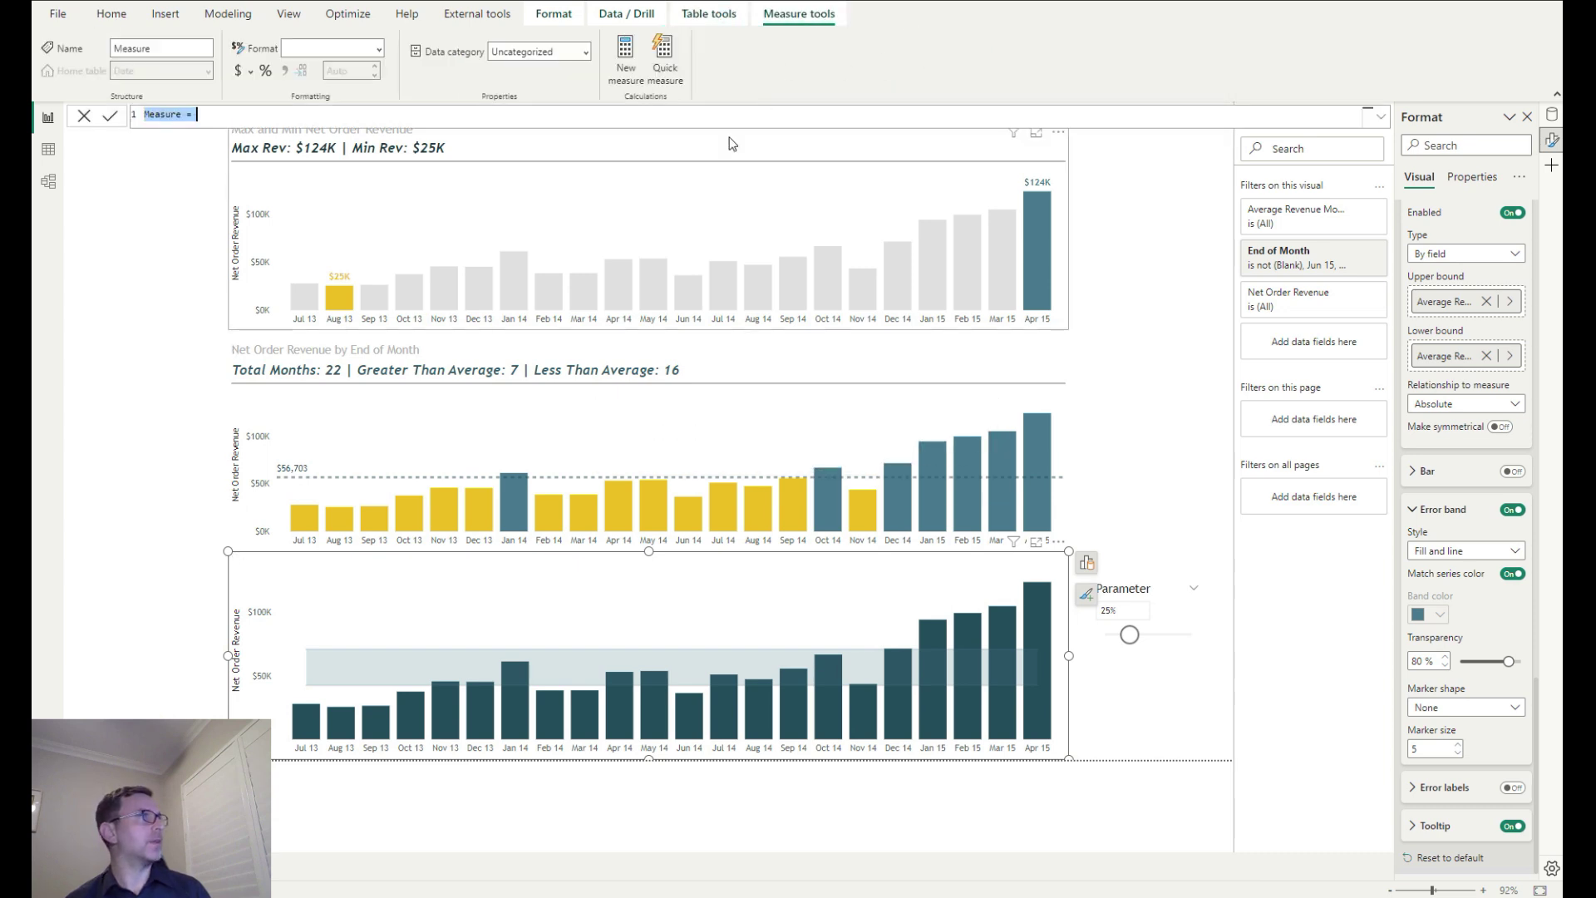
pyautogui.write('Avg Colour Format ULB')
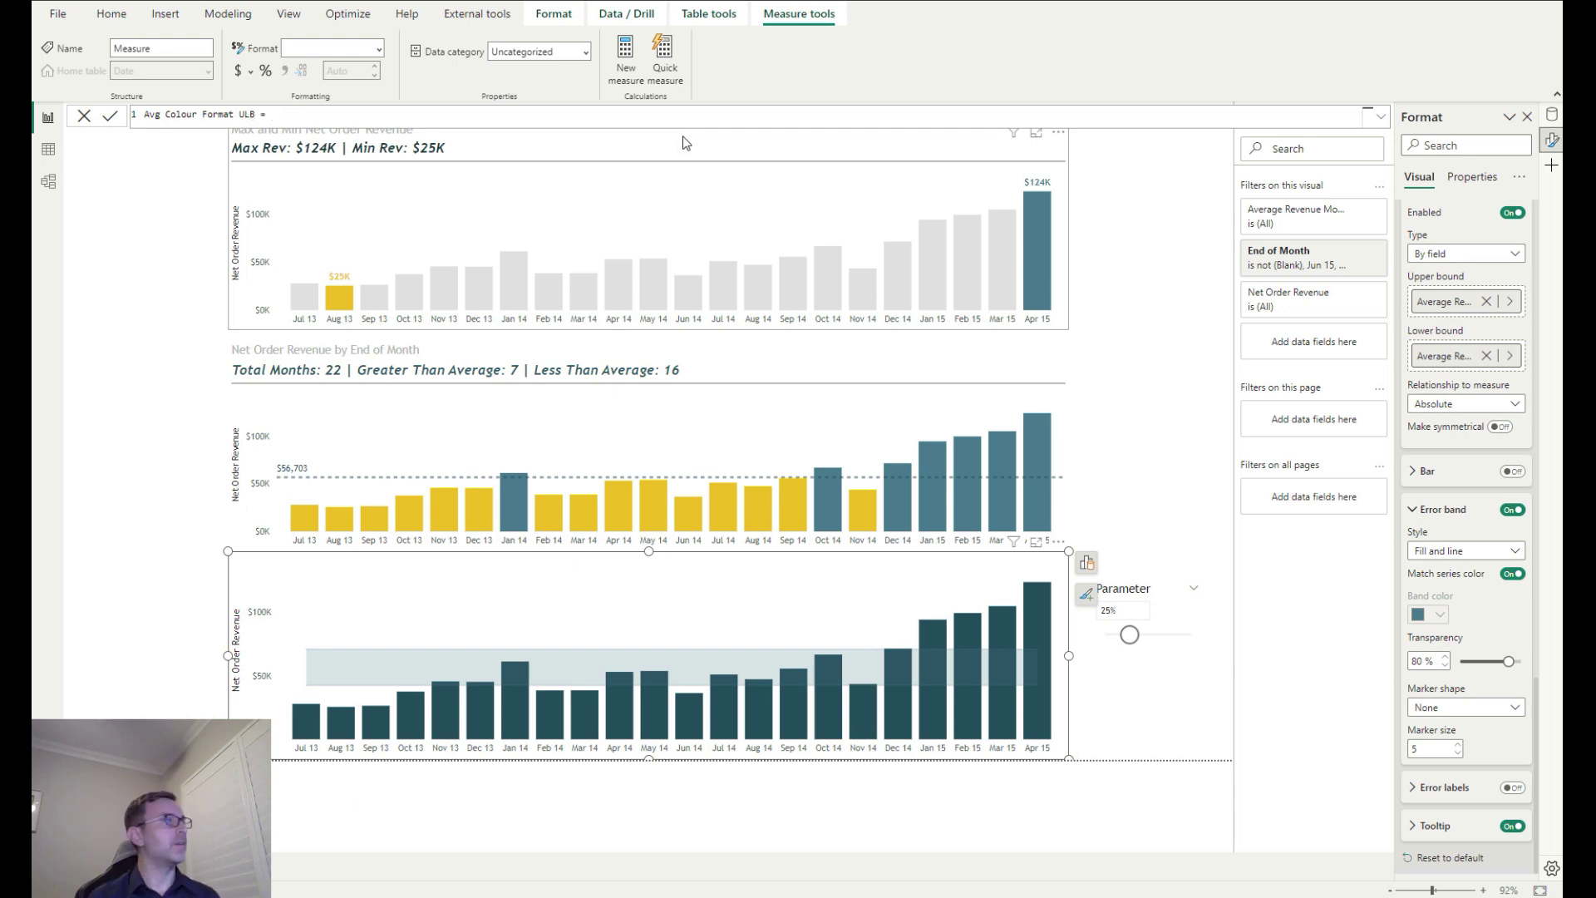
pyautogui.hotkey('shift', 'Return')
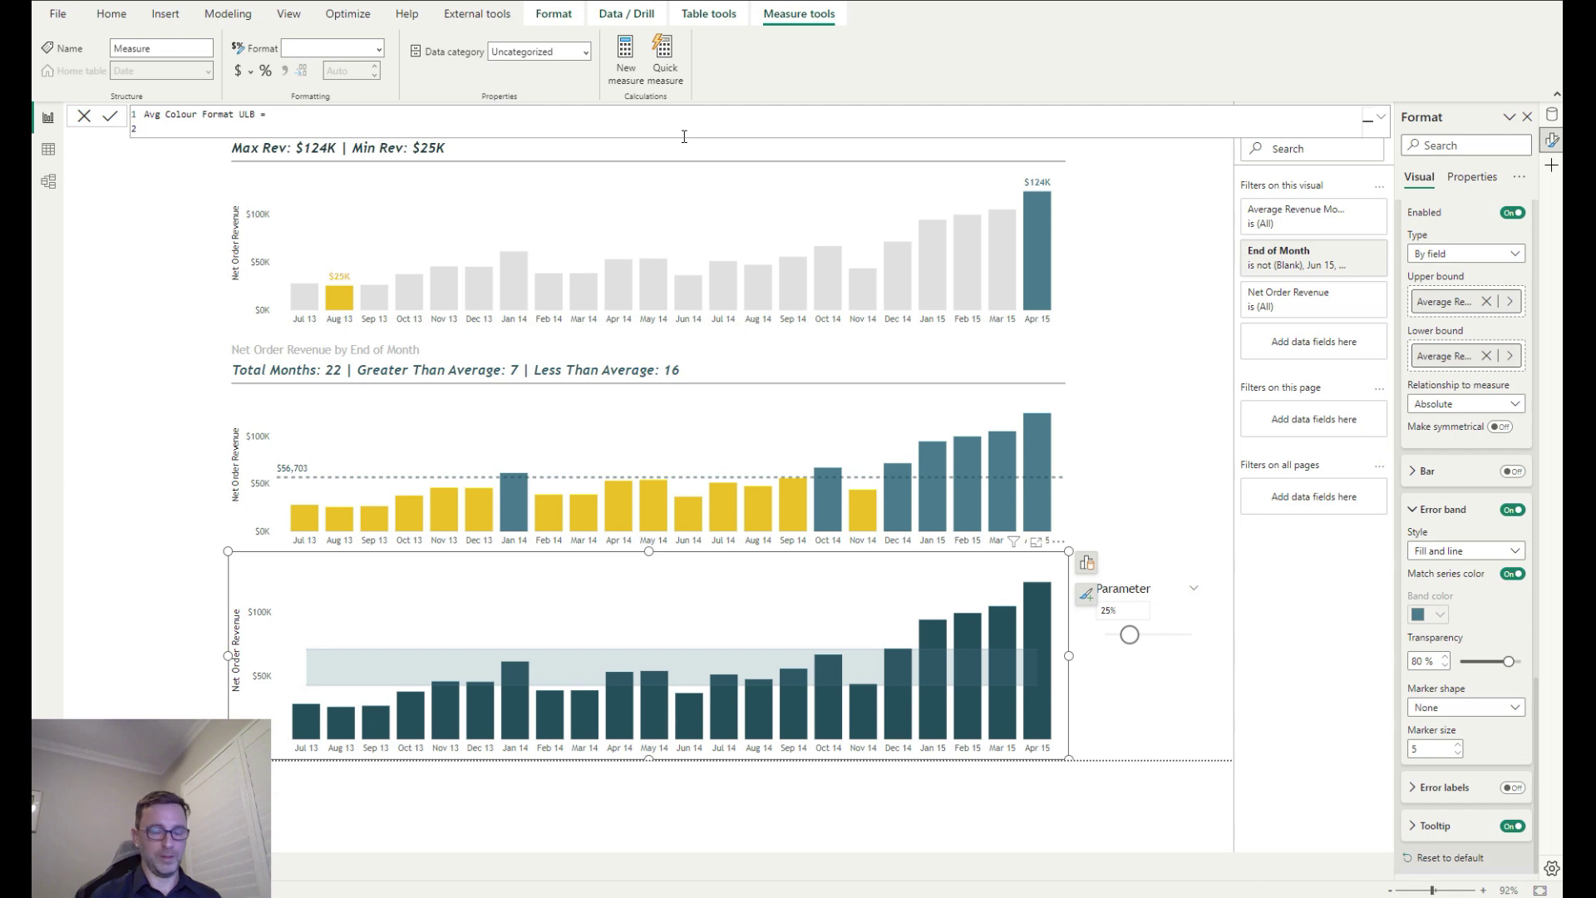
pyautogui.write('VAR AvgRevU =')
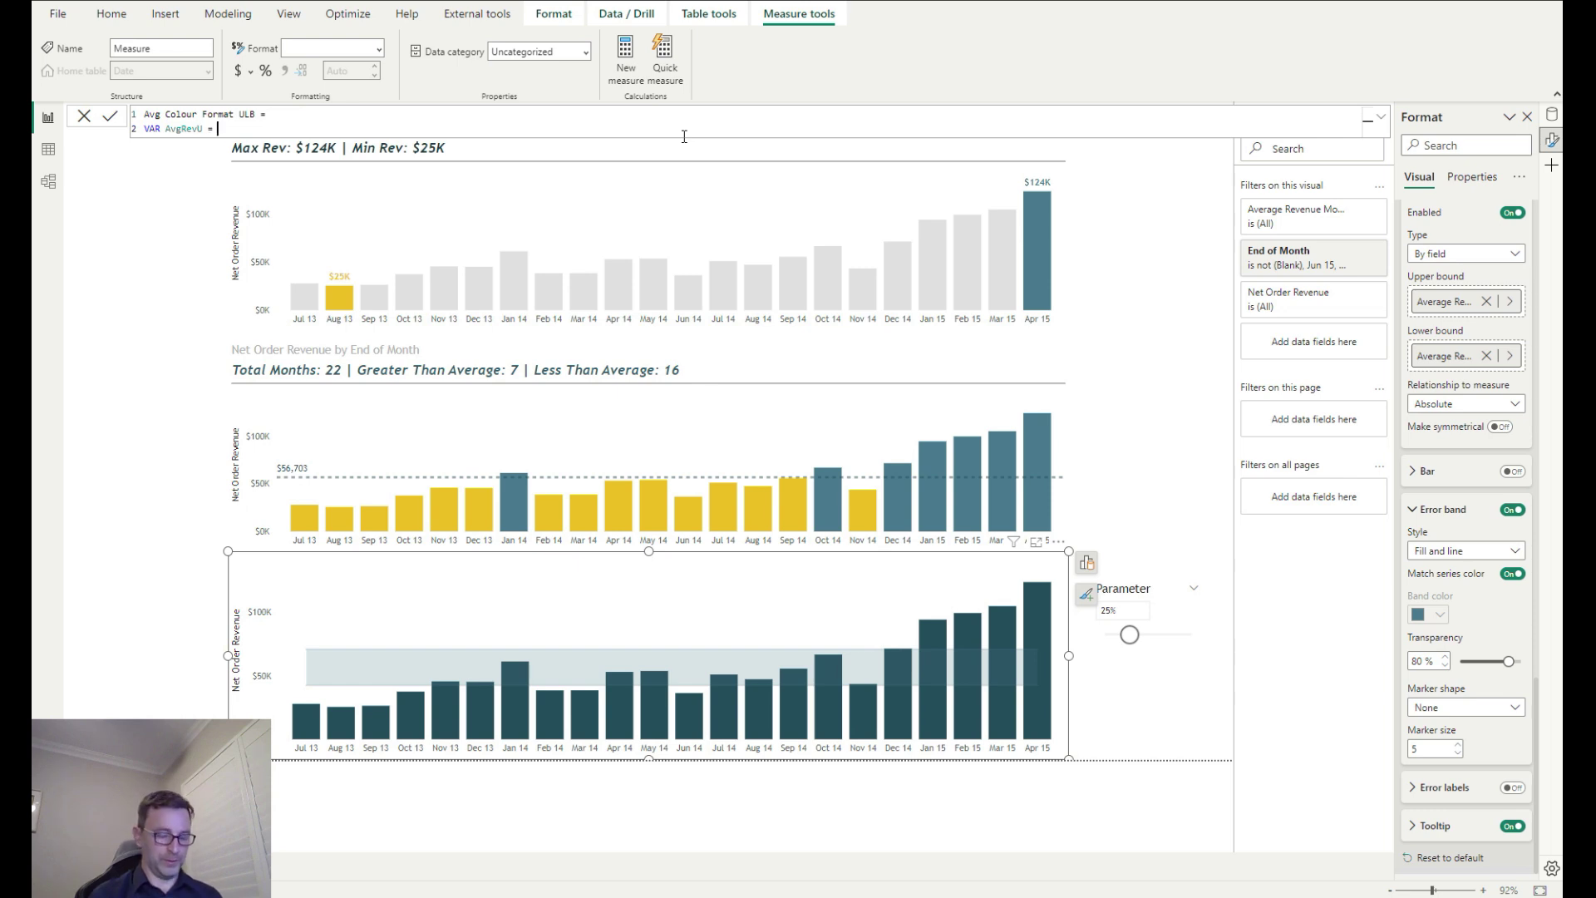
pyautogui.write('[Up')
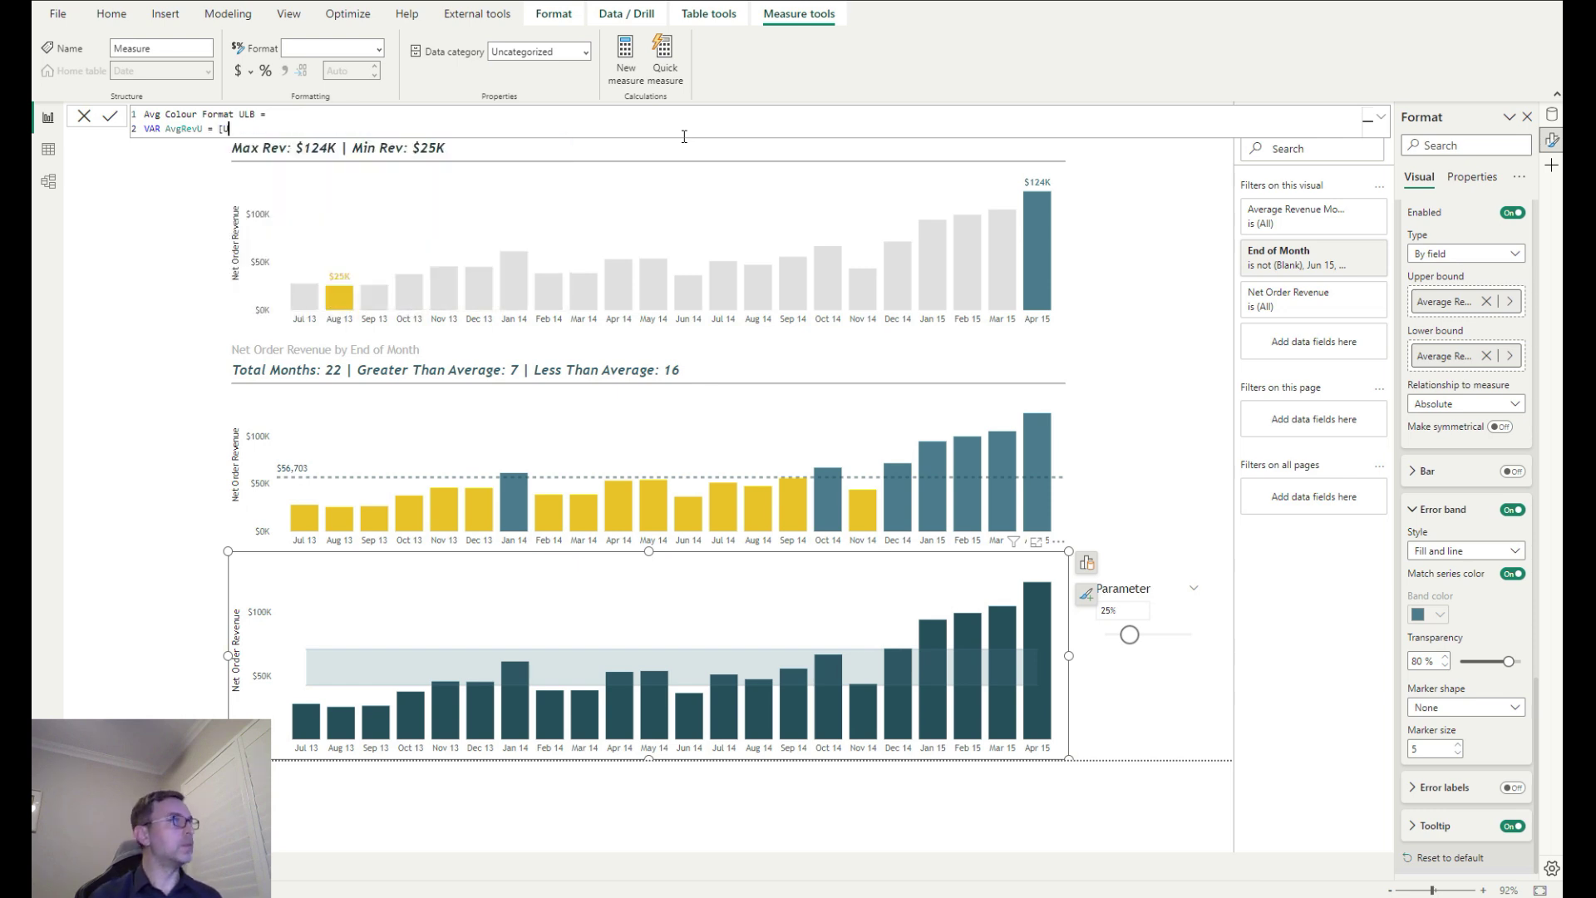
pyautogui.press('Tab')
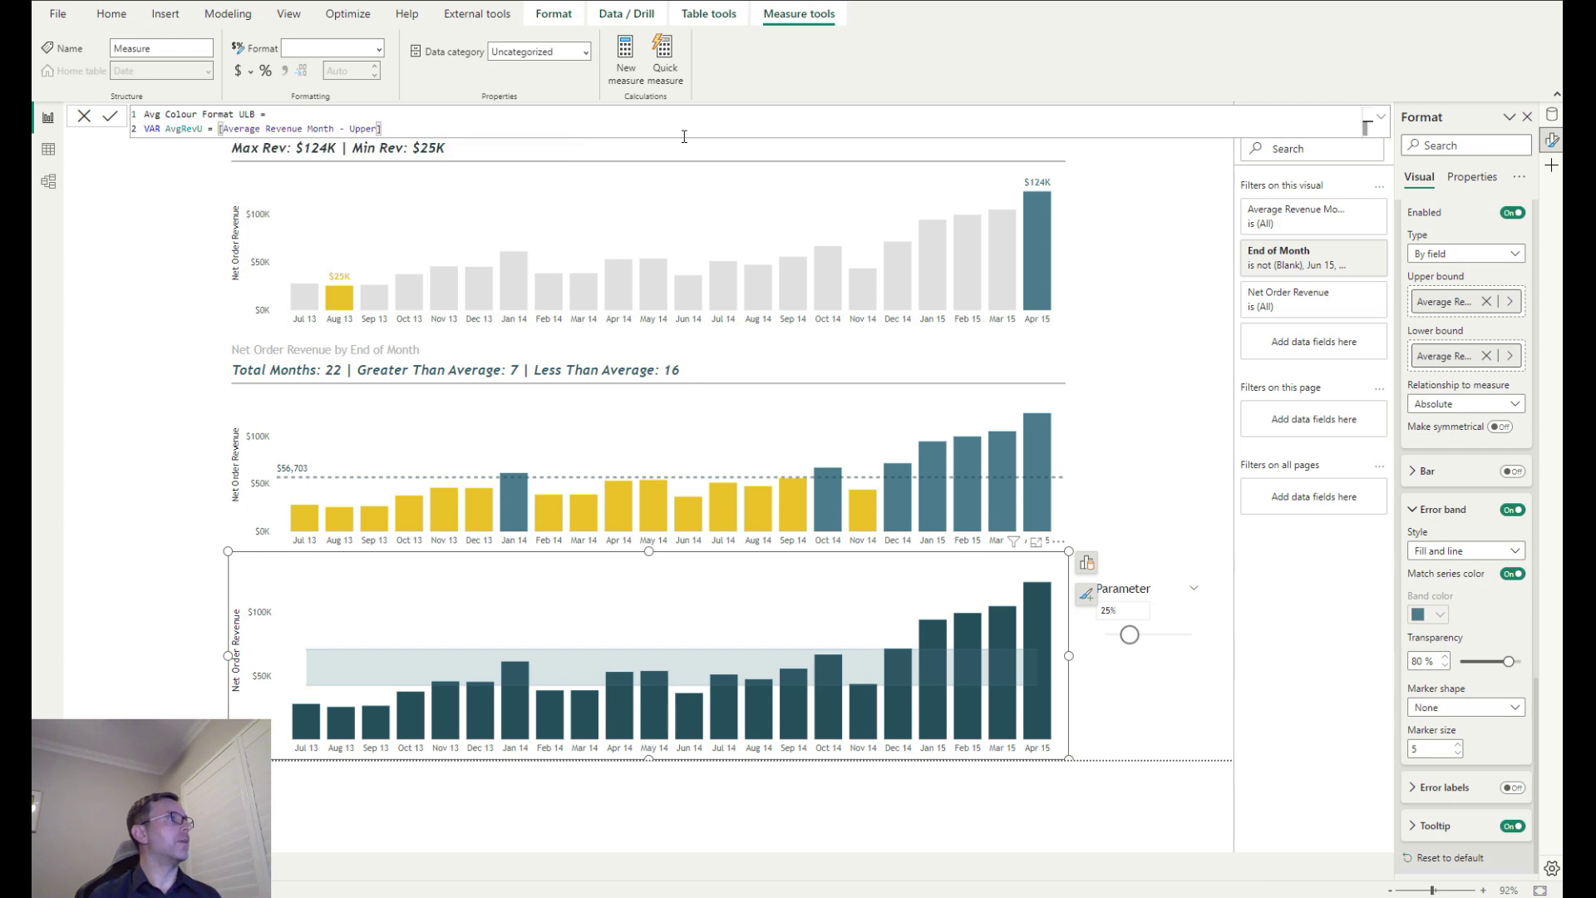
# Add a variable AvgRevL to the measure that holds [Average Revenue Month - Lower]
pyautogui.hotkey('shift', 'Return')
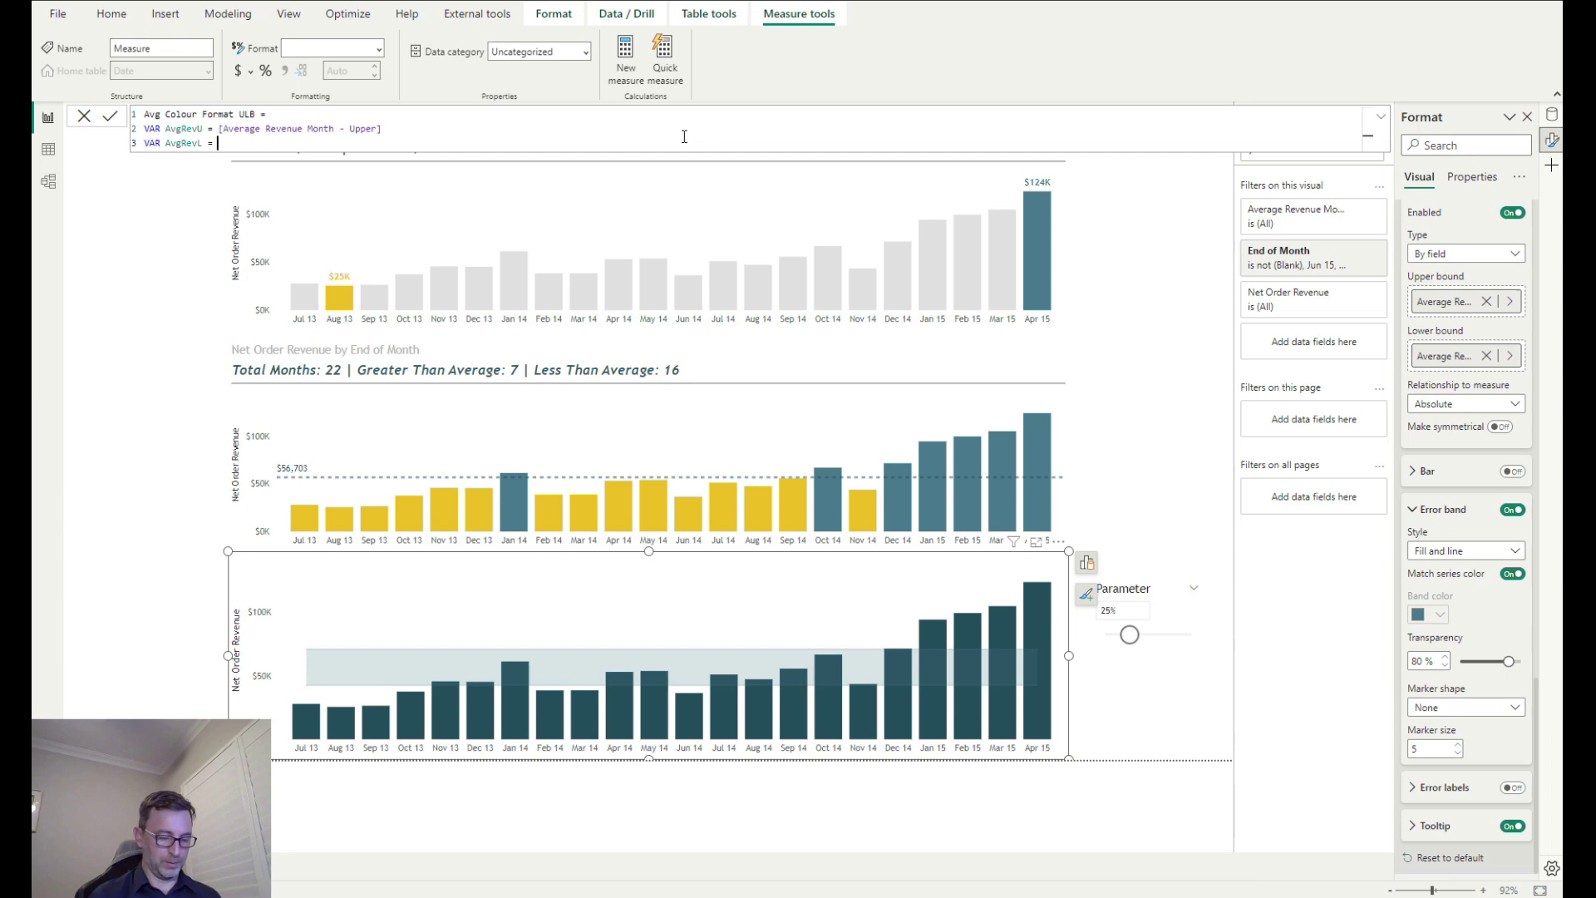
pyautogui.write('[L')
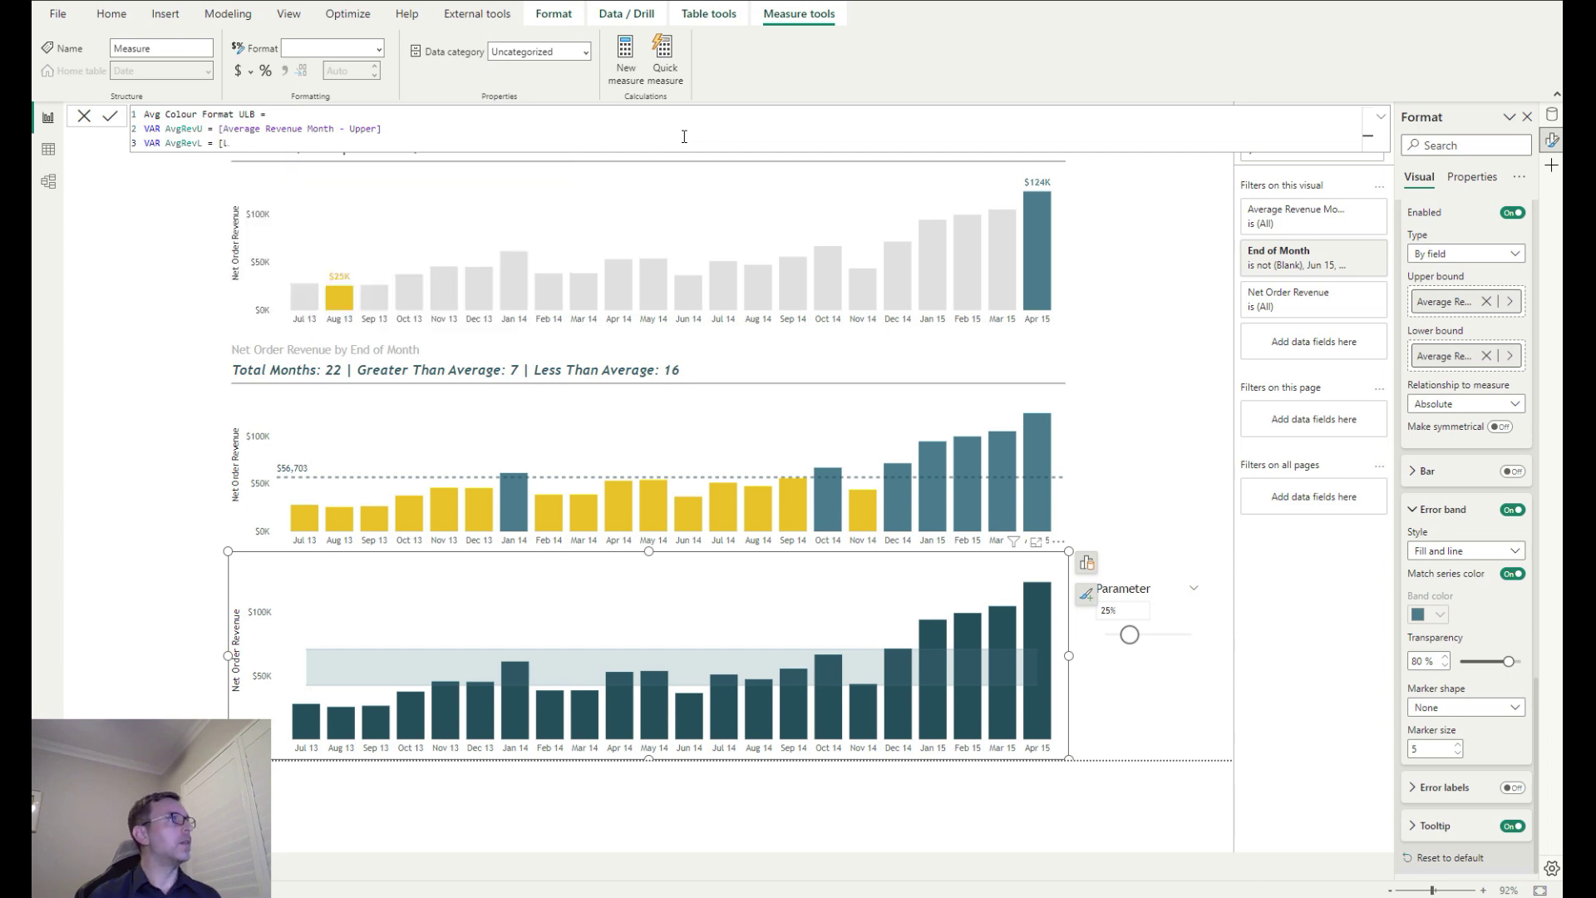
pyautogui.press('BackSpace')
pyautogui.write('A')
pyautogui.press('Down')
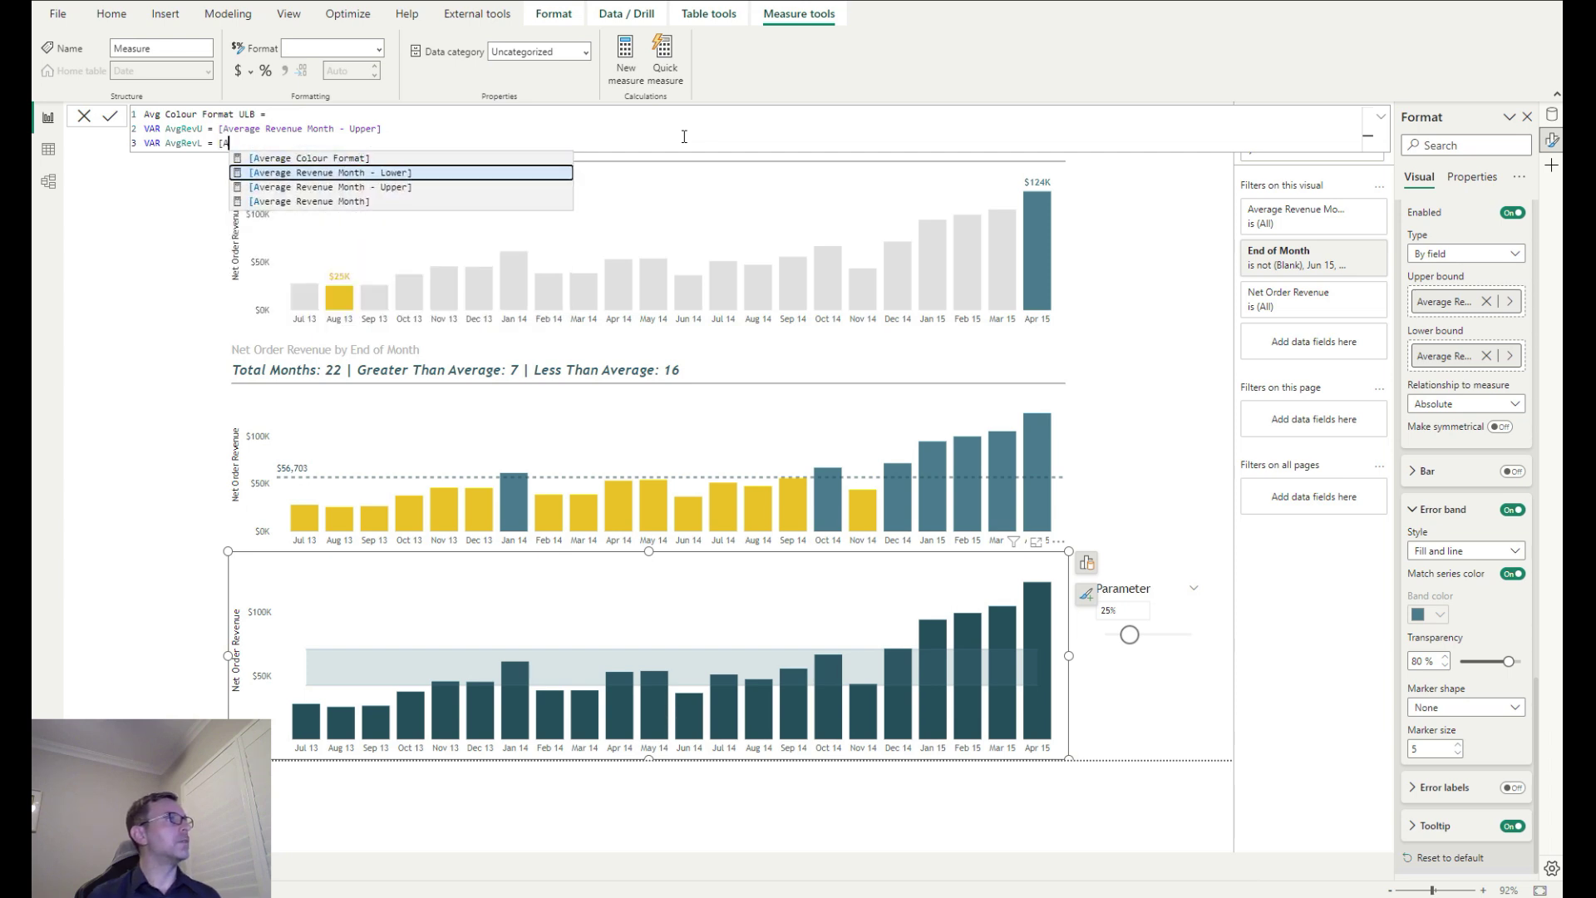
pyautogui.press('Tab')
pyautogui.hotkey('shift', 'Return')
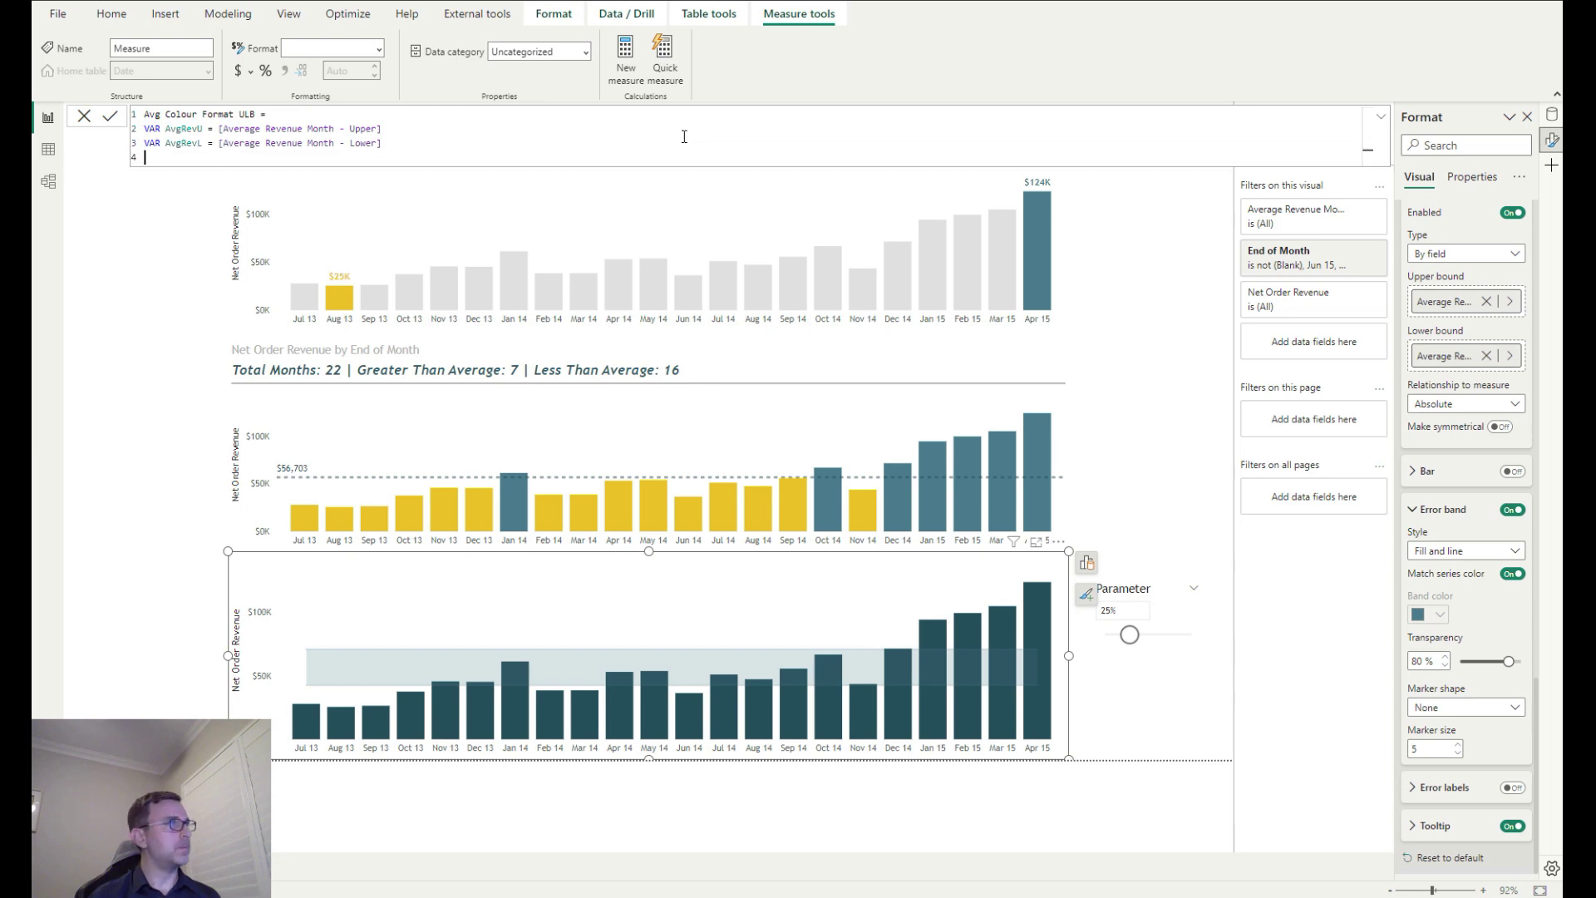
# Add a Return section to the measure that starts with SWITCH(TRUE(),
pyautogui.hotkey('shift', 'Return')
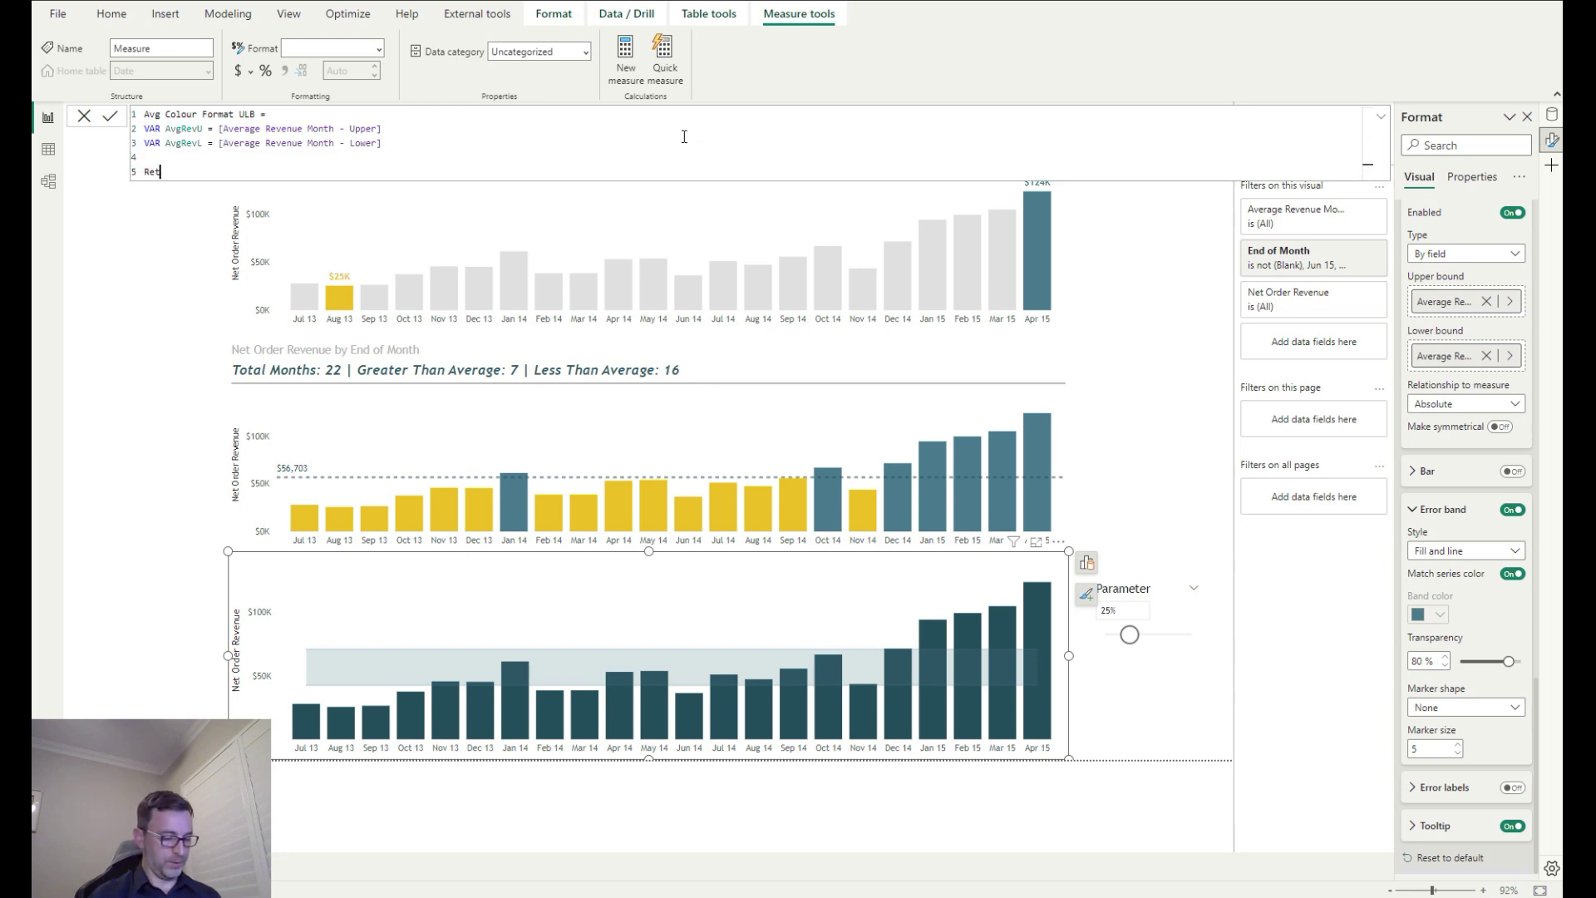
pyautogui.write('Return')
pyautogui.hotkey('shift', 'Return')
pyautogui.write('SWI')
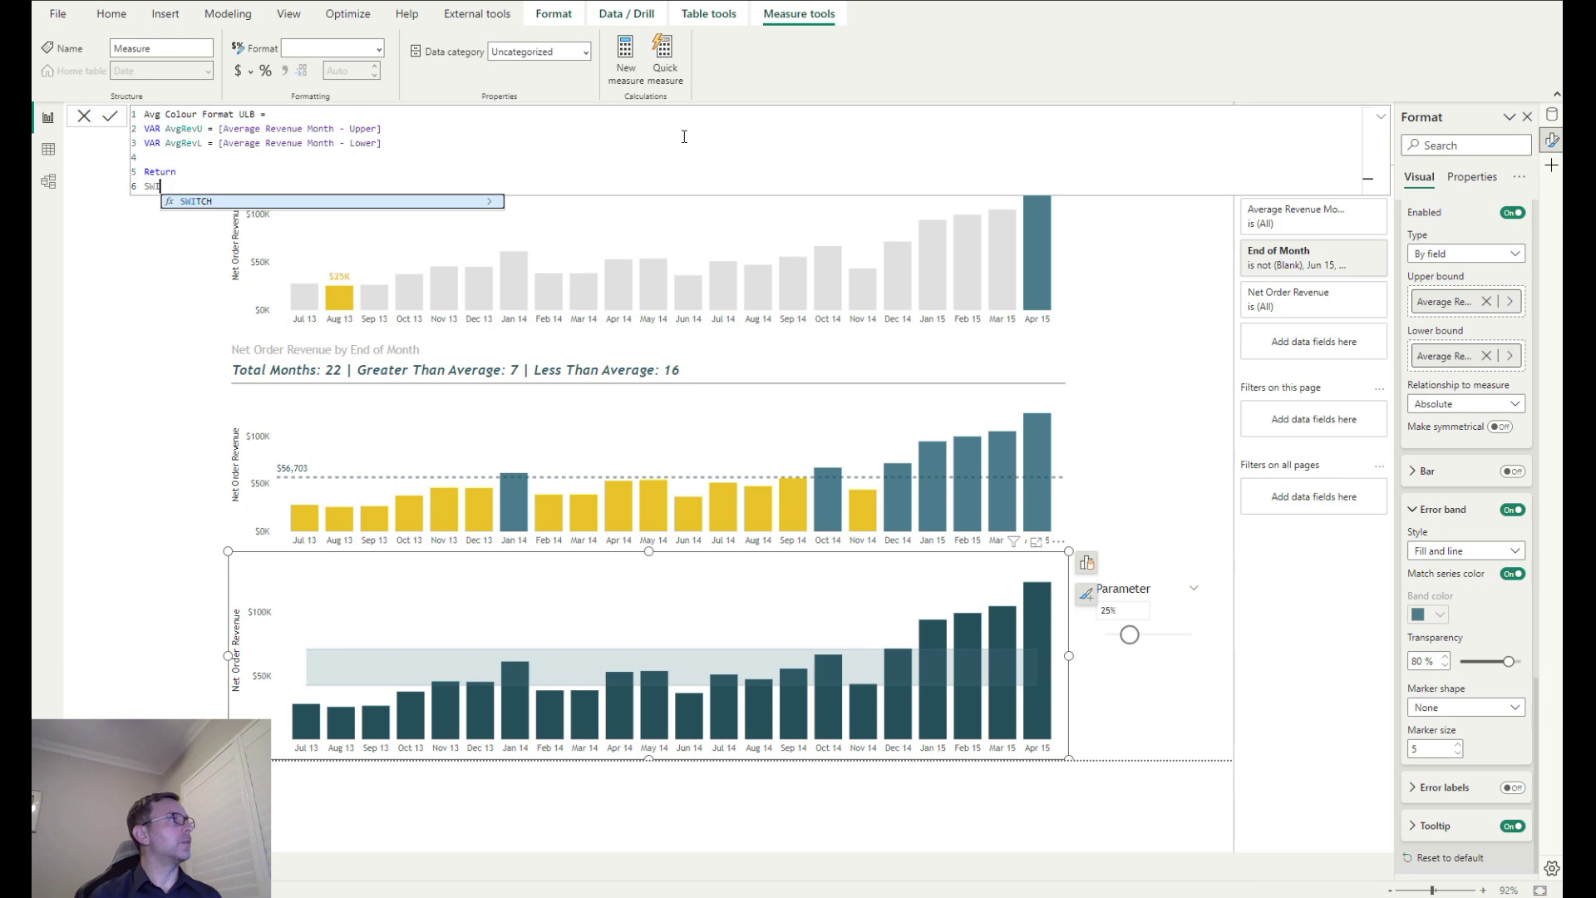
pyautogui.write('TCH(TRUE')
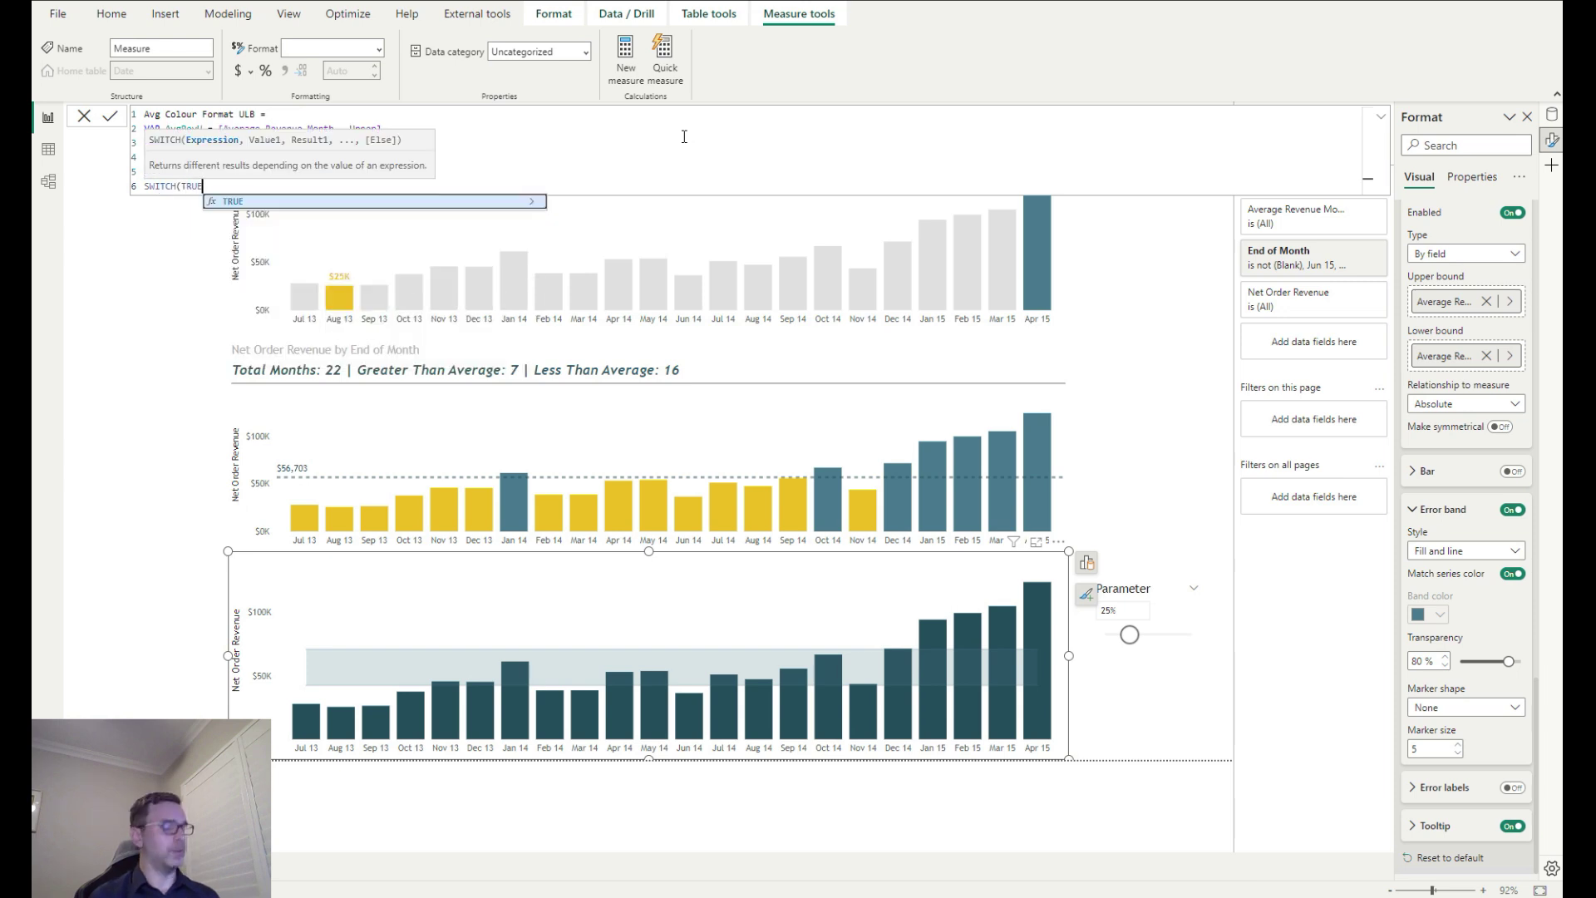
pyautogui.write('(),')
pyautogui.hotkey('shift', 'Return')
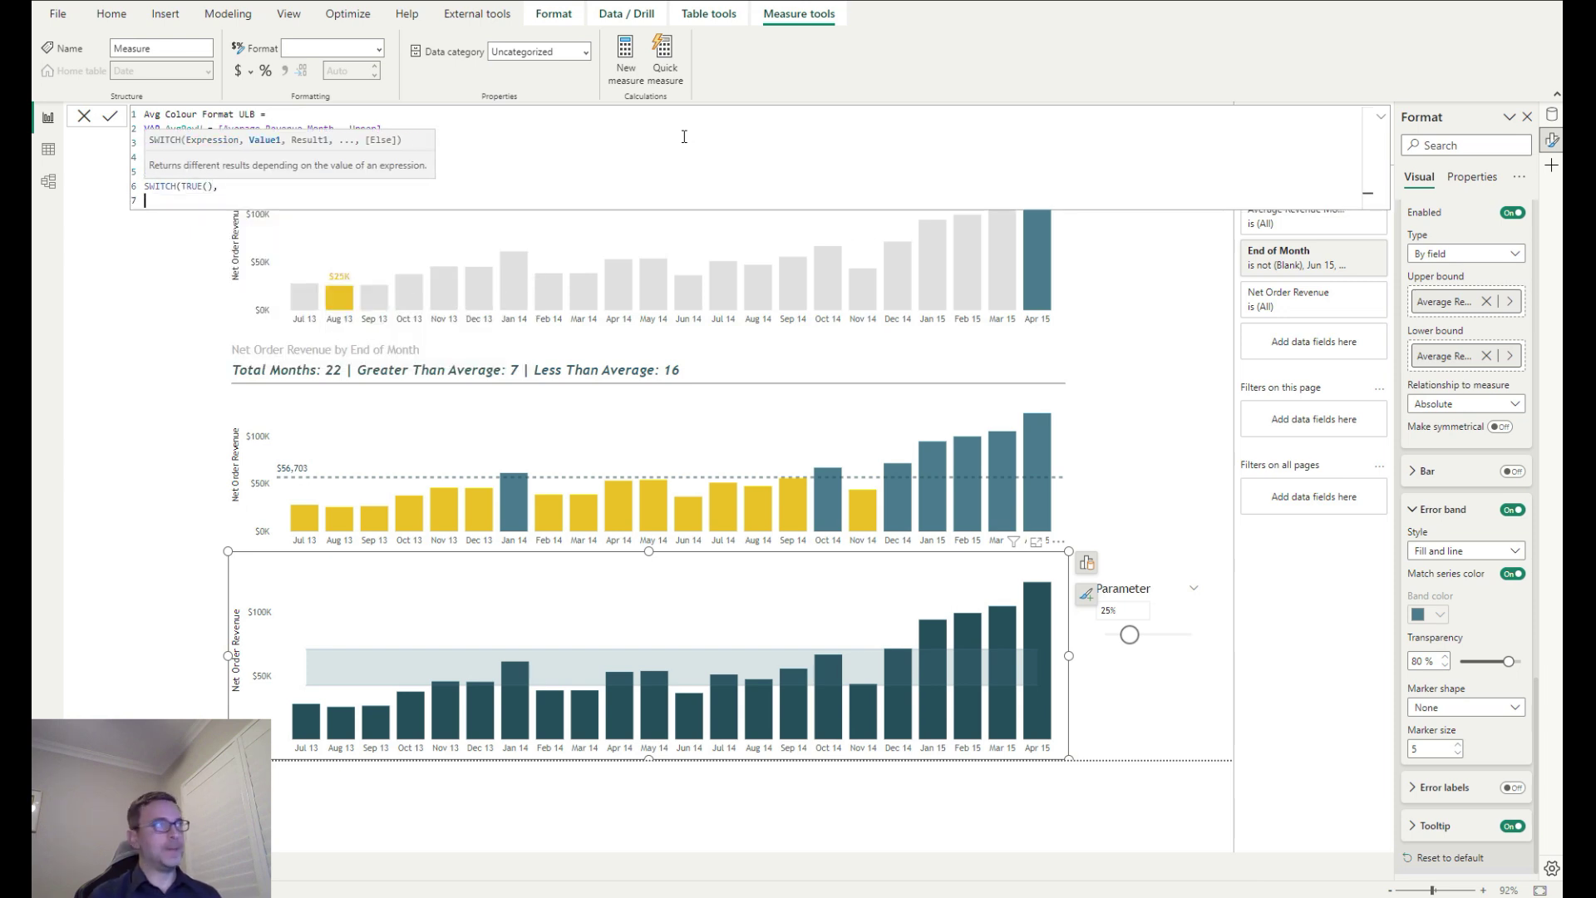
# Add the first SWITCH condition, returning "#45788c" when [Net Order Revenue] > AvgRevU
pyautogui.write('[Net')
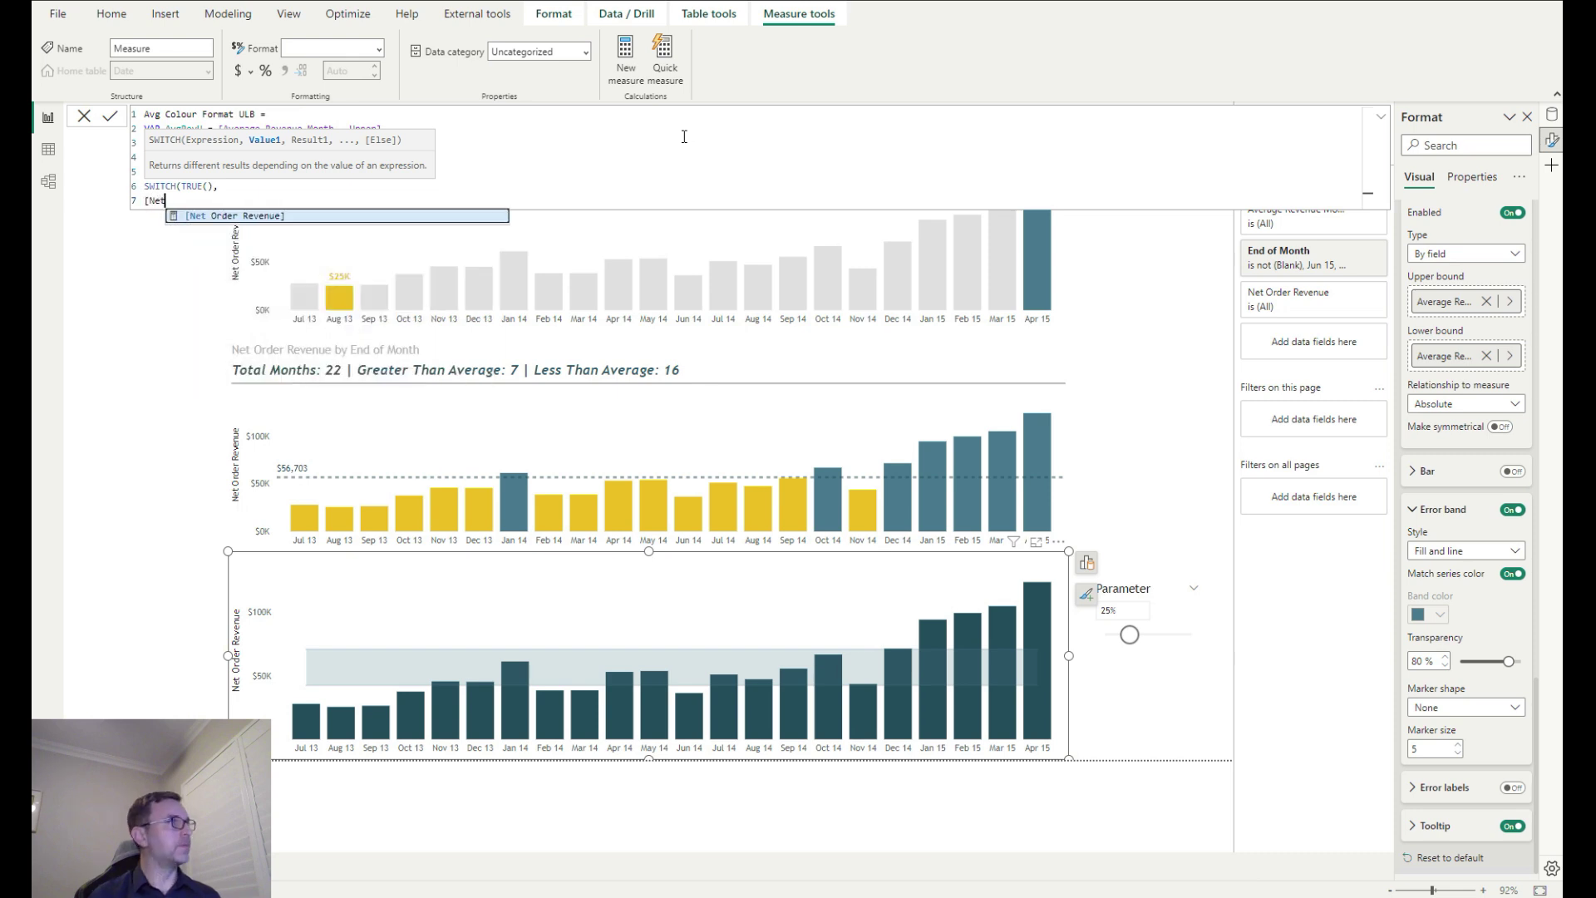
pyautogui.press('Tab')
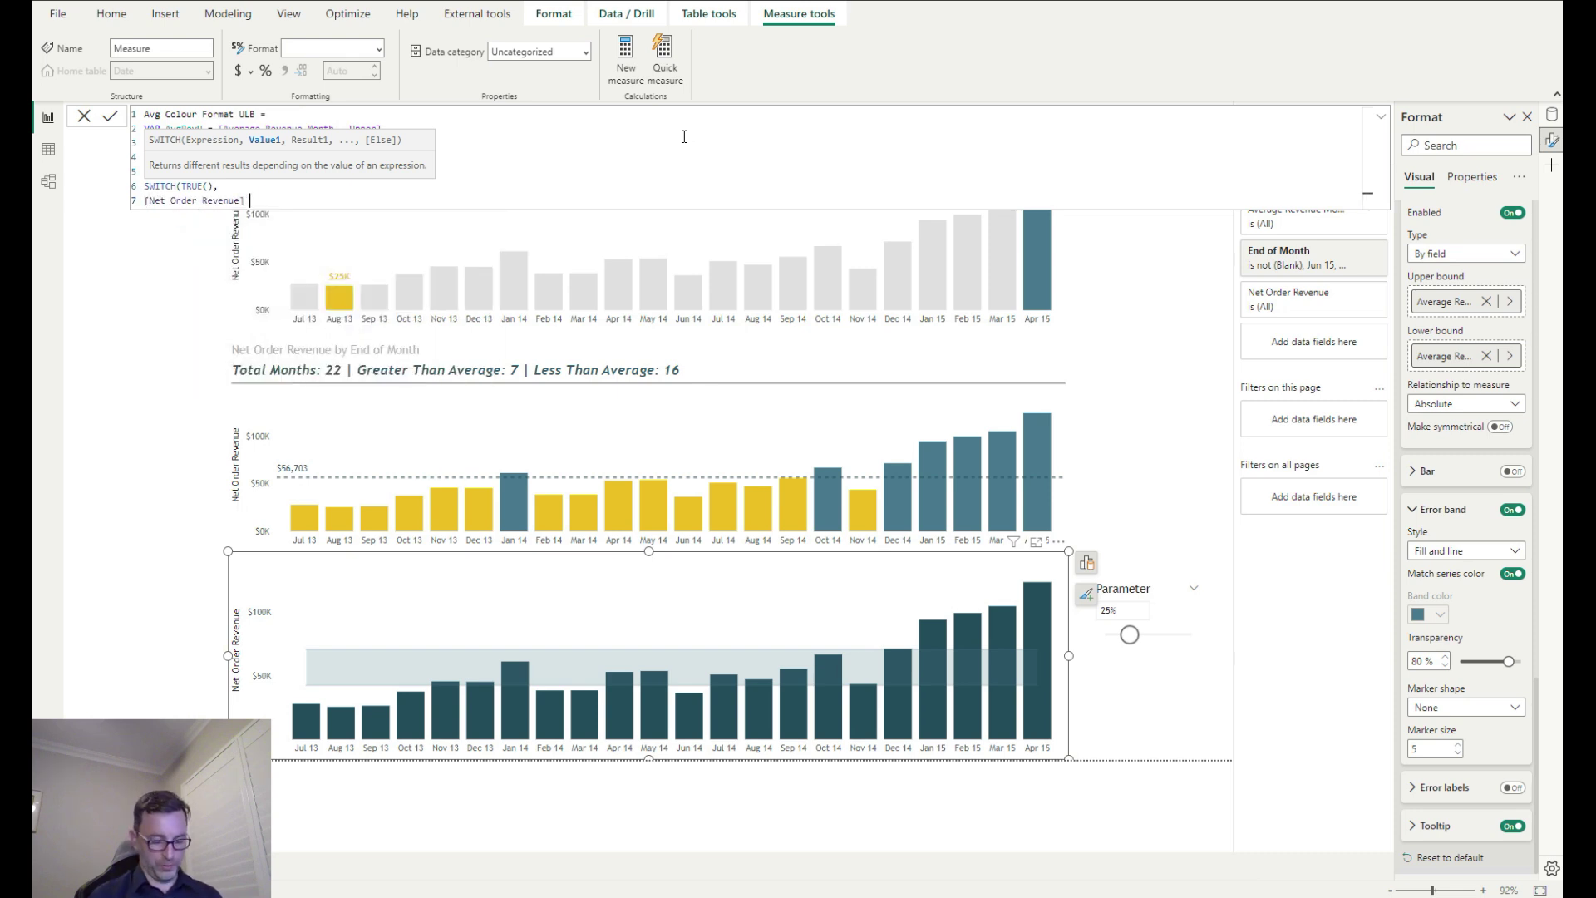
pyautogui.write('> Rev')
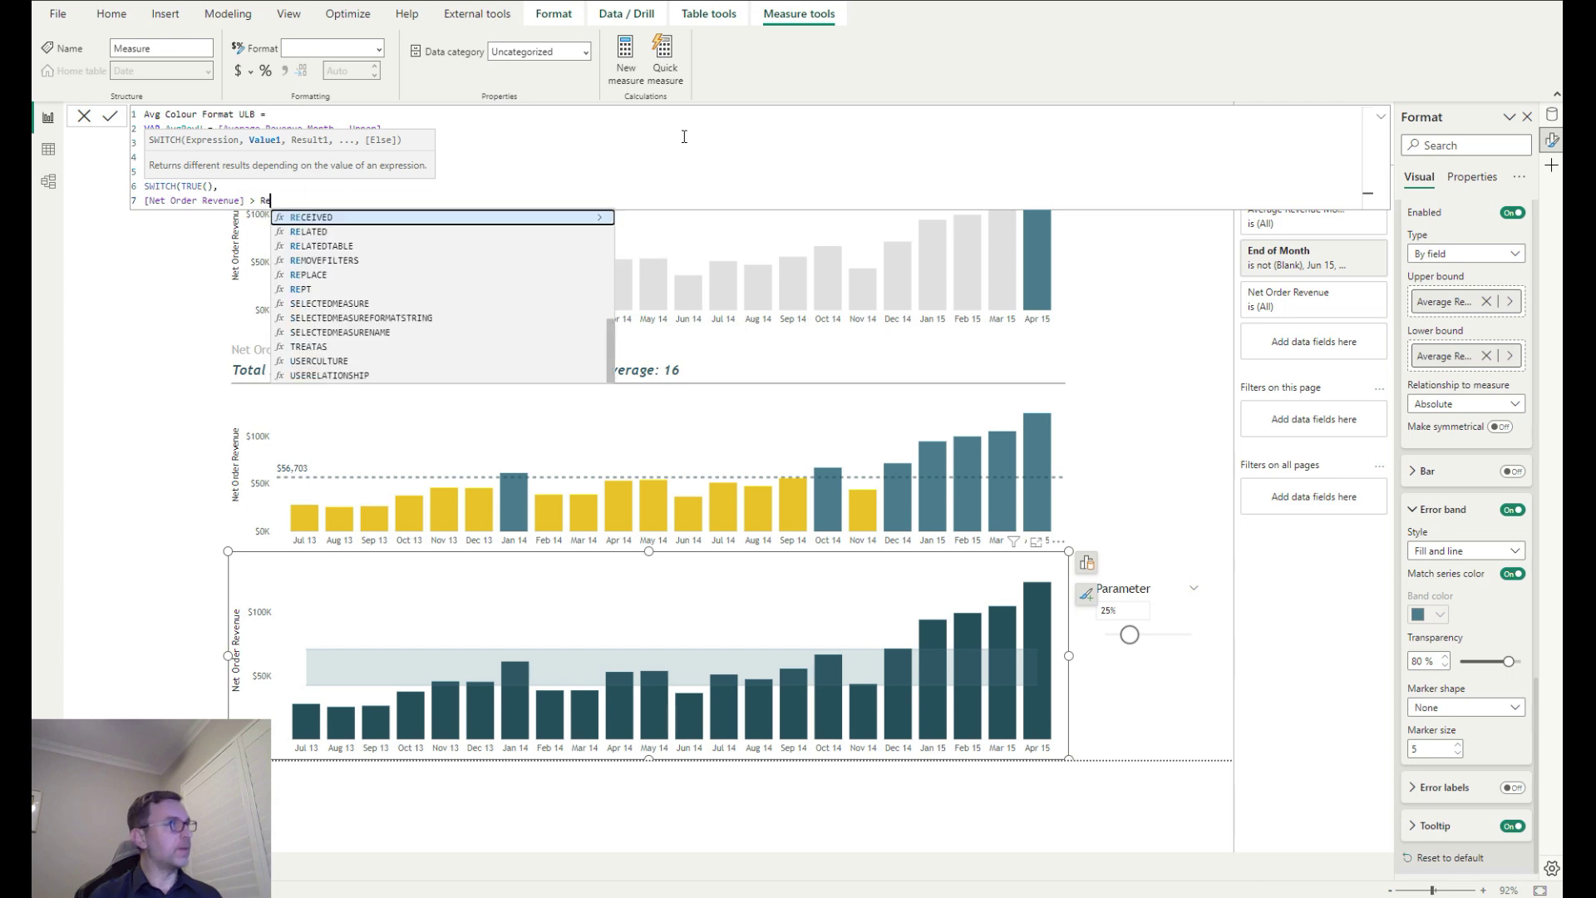
pyautogui.press('Down')
pyautogui.press('Down')
pyautogui.press('Down')
pyautogui.press('Down')
pyautogui.press('Down')
pyautogui.press('Tab')
pyautogui.write(',')
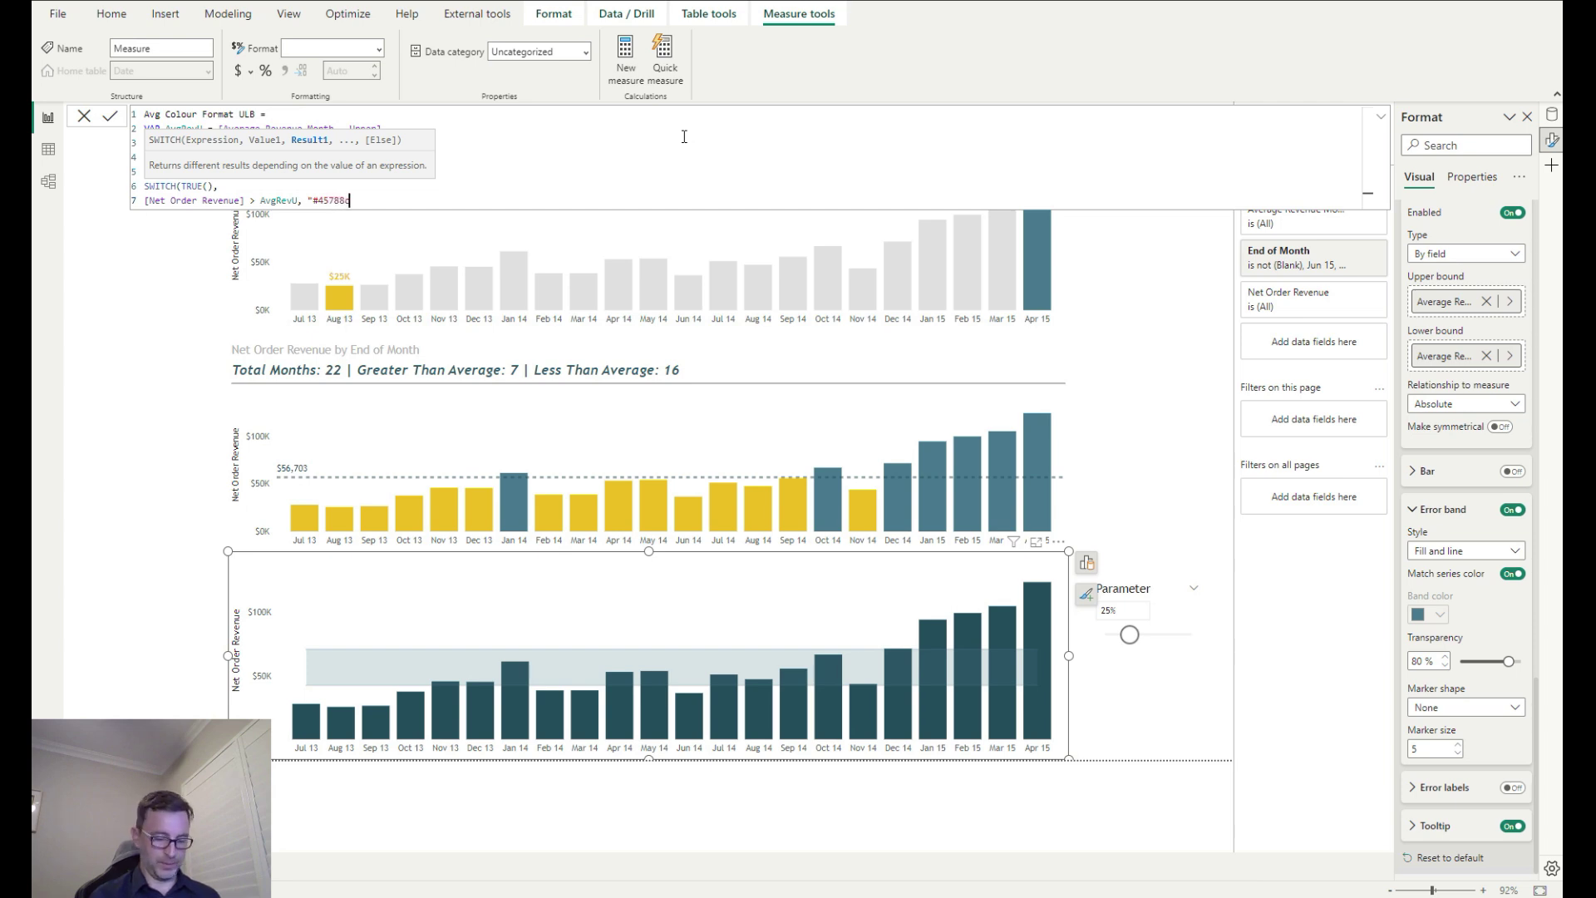
pyautogui.write(',')
pyautogui.hotkey('shift', 'Return')
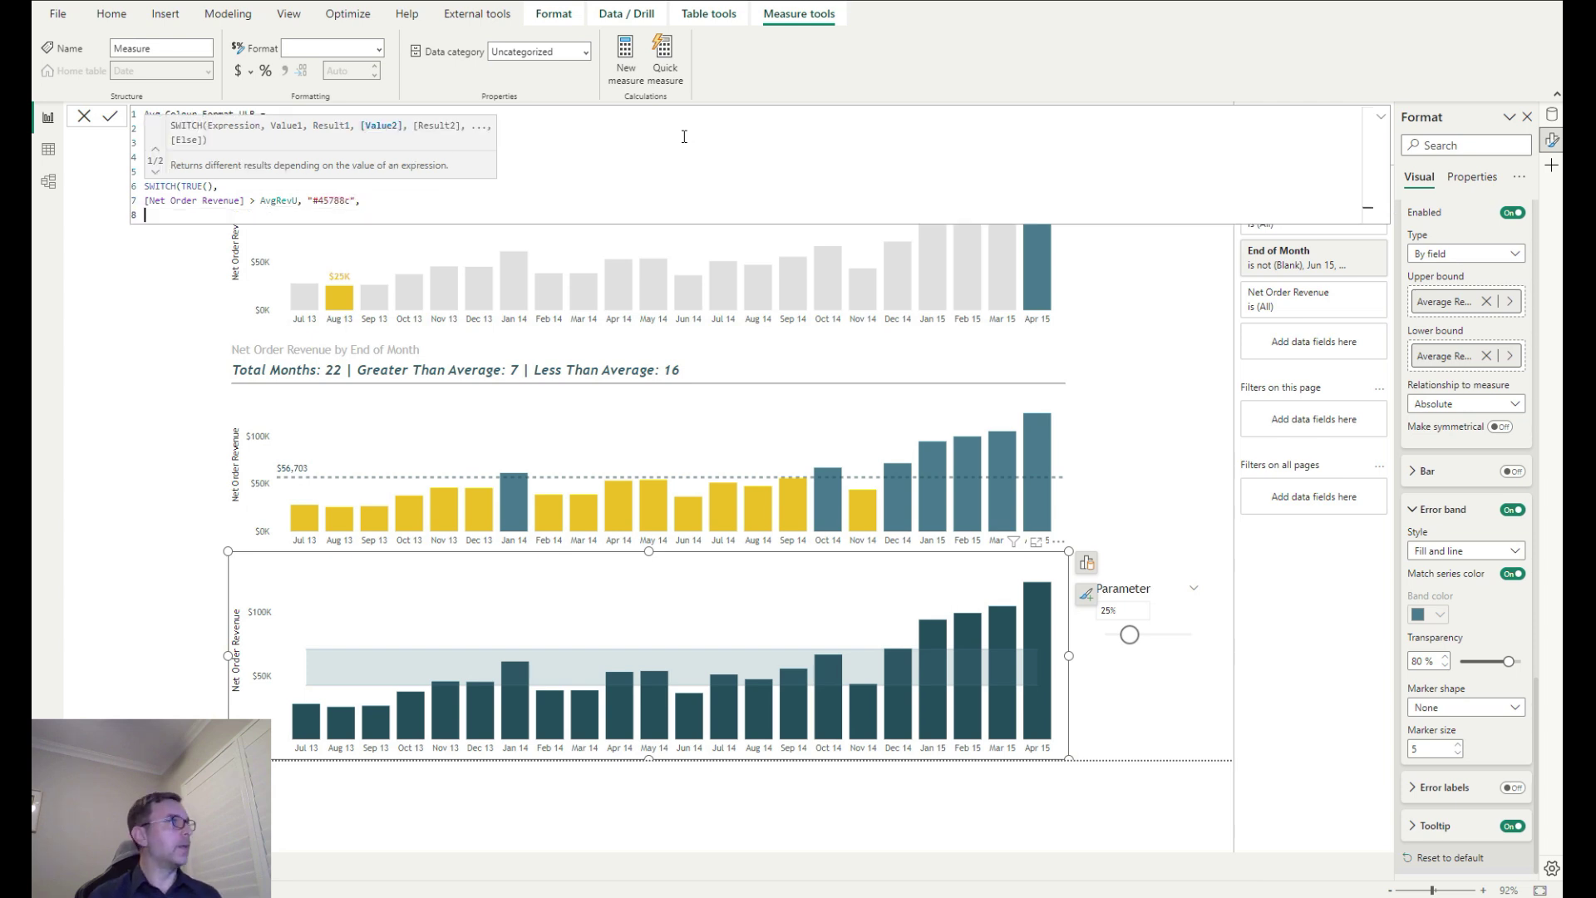
# Add a second SWITCH condition from a copy of the first, returning "#f2be22" when [Net Order Revenue] < AvgRevU
pyautogui.moveTo(304, 201); pyautogui.dragTo(121, 202)
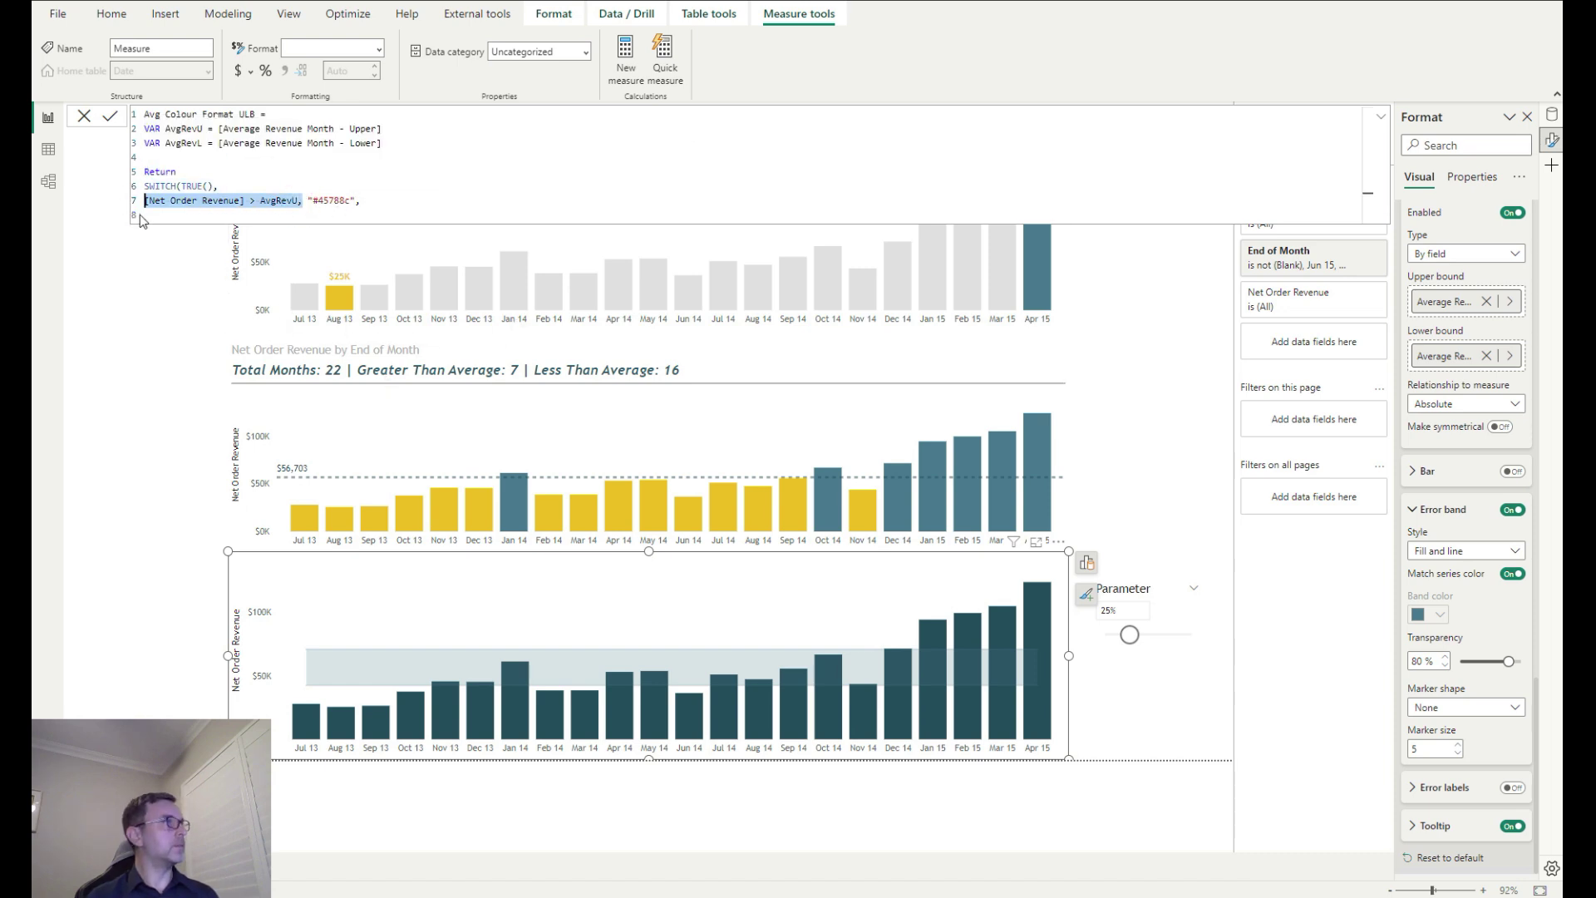
pyautogui.hotkey('ctrl', 'c')
pyautogui.click(139, 214)
pyautogui.hotkey('ctrl', 'v')
pyautogui.click(254, 215)
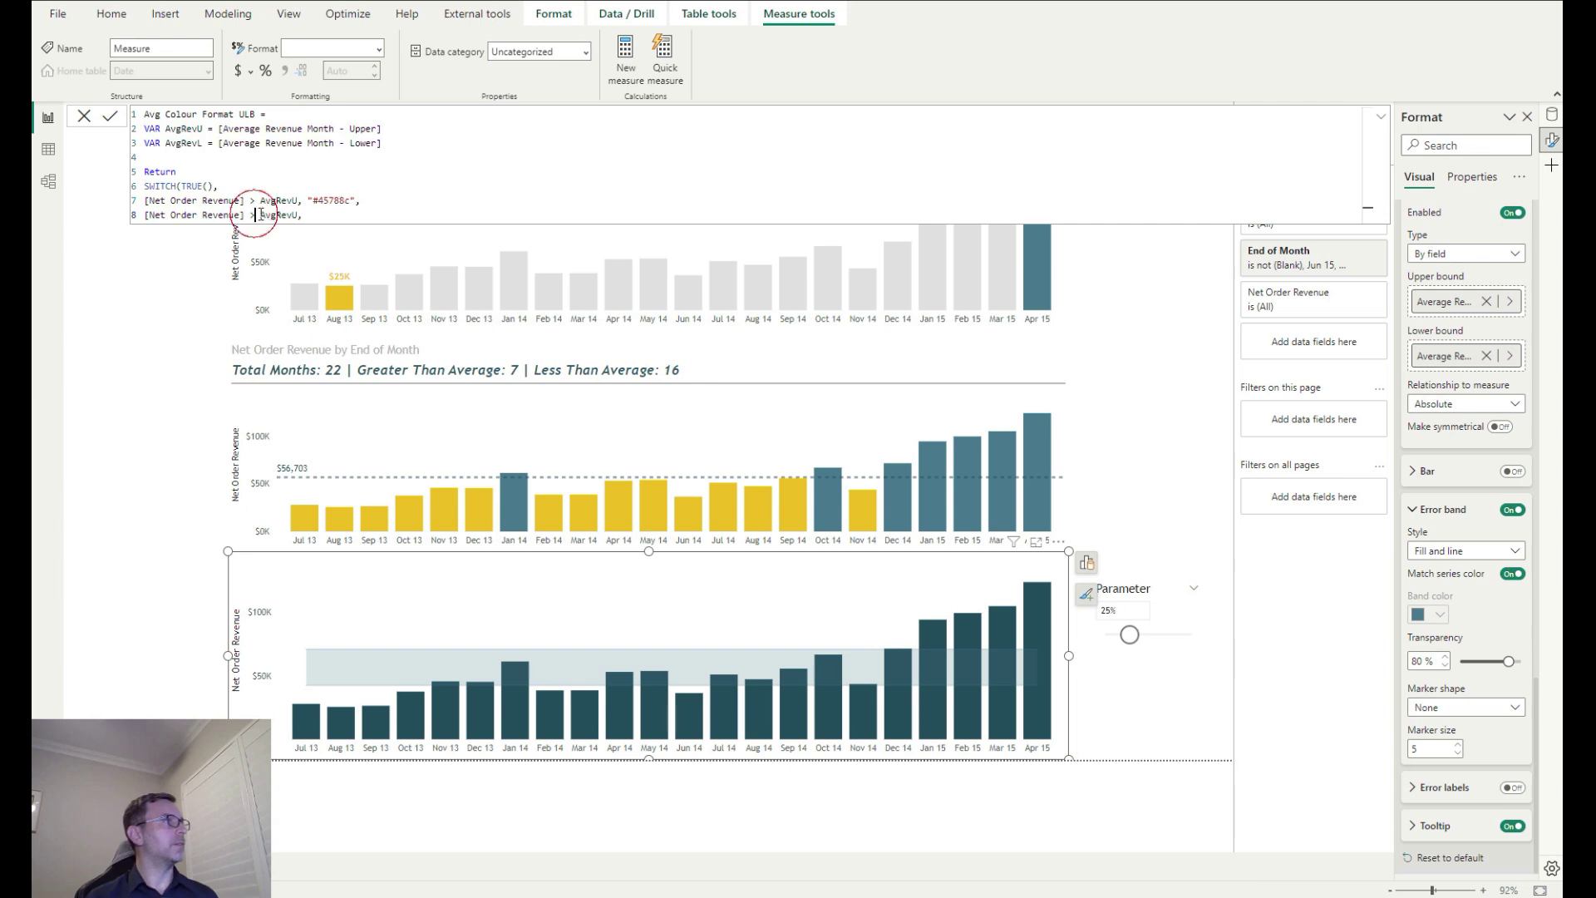
pyautogui.press('BackSpace')
pyautogui.write('<')
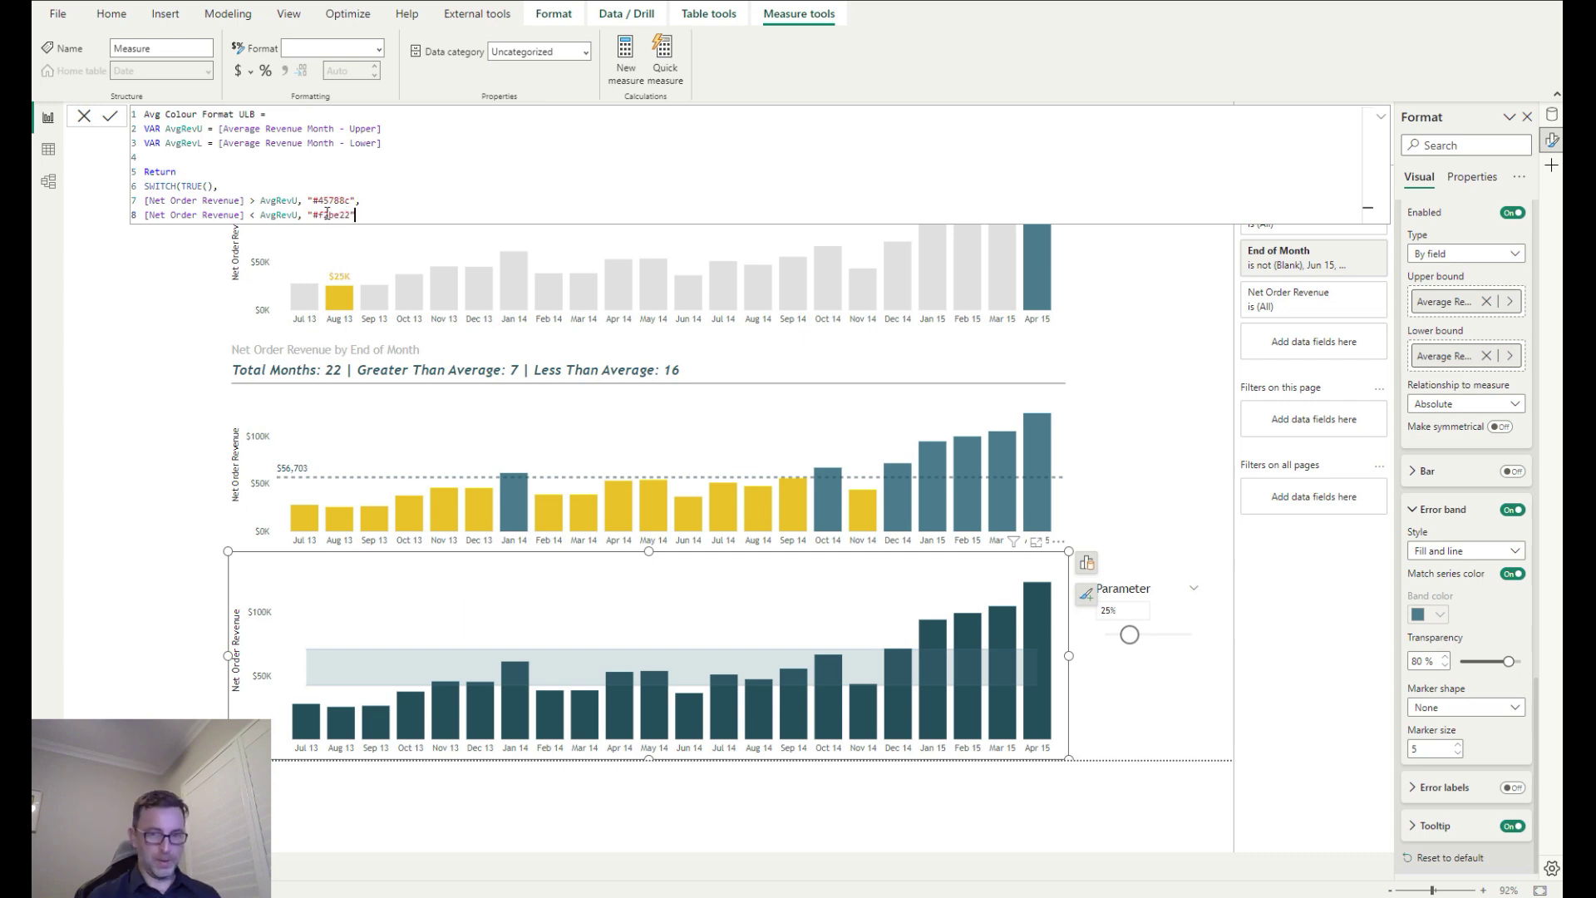
pyautogui.write(',')
pyautogui.hotkey('shift', 'Return')
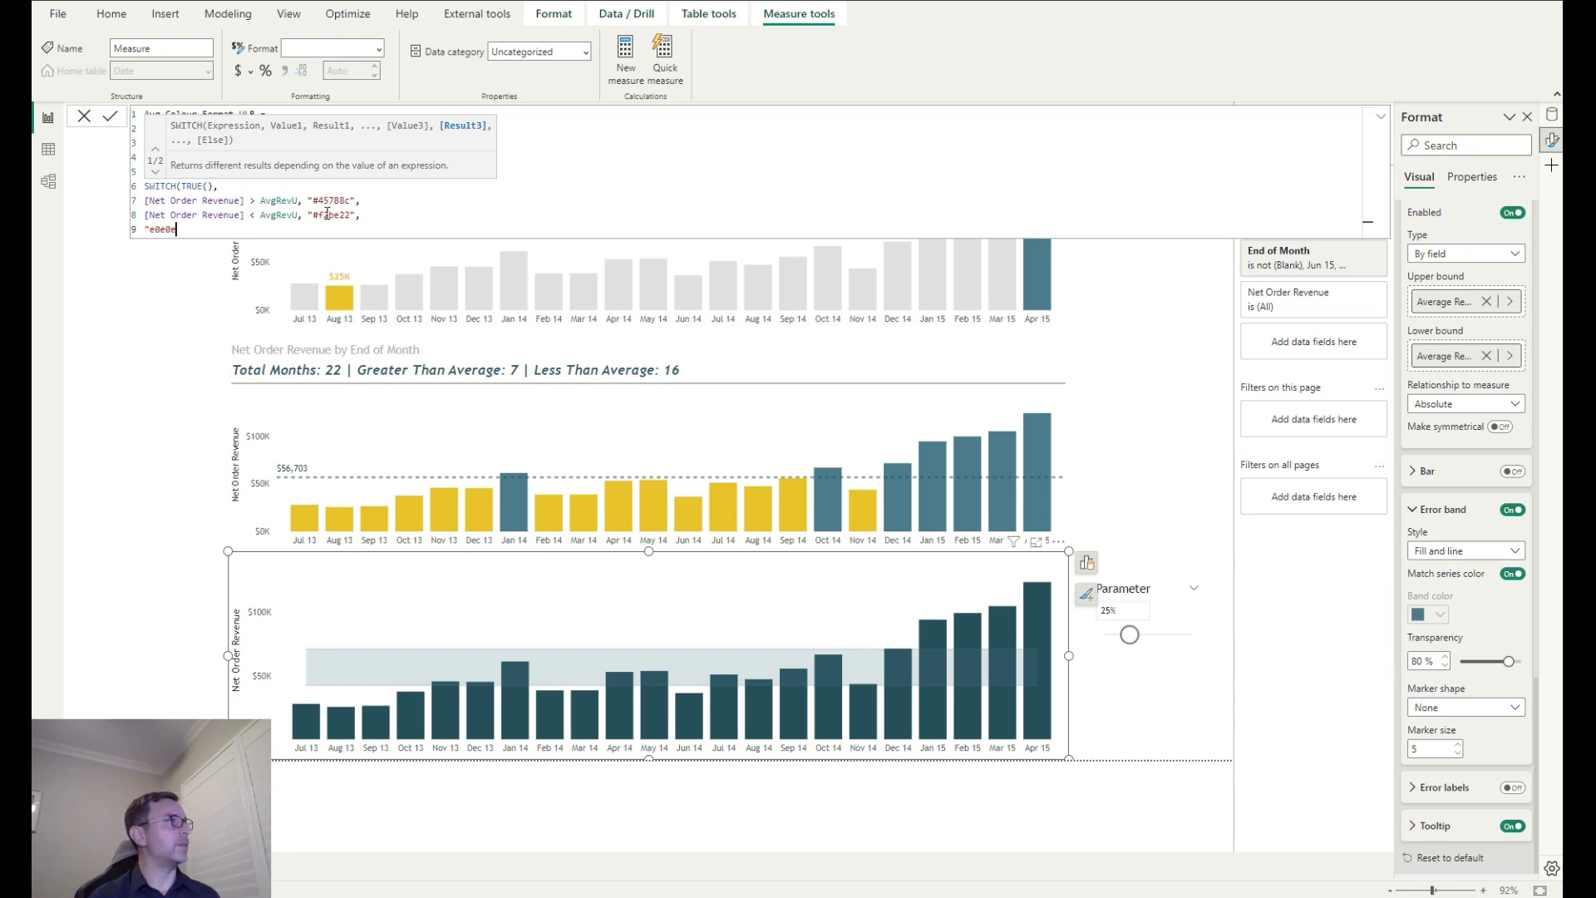
# Add "e0e0e0" as the SWITCH fallback result, close the function and commit the measure
pyautogui.write('"e0e0e0"')
pyautogui.hotkey('shift', 'Return')
pyautogui.write(')')
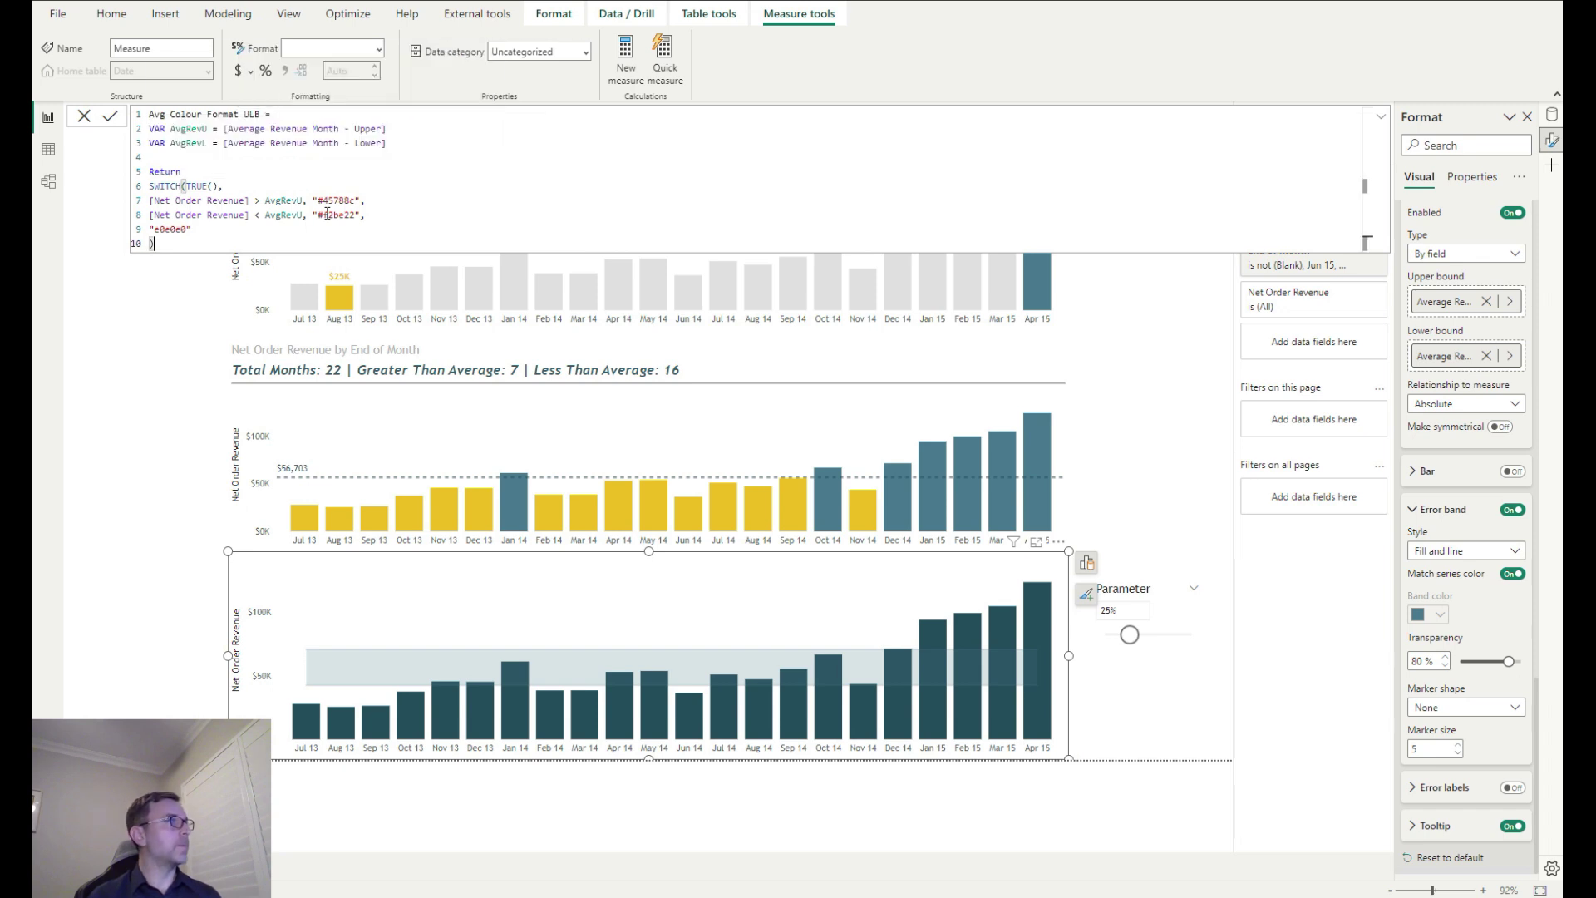
pyautogui.press('Return')
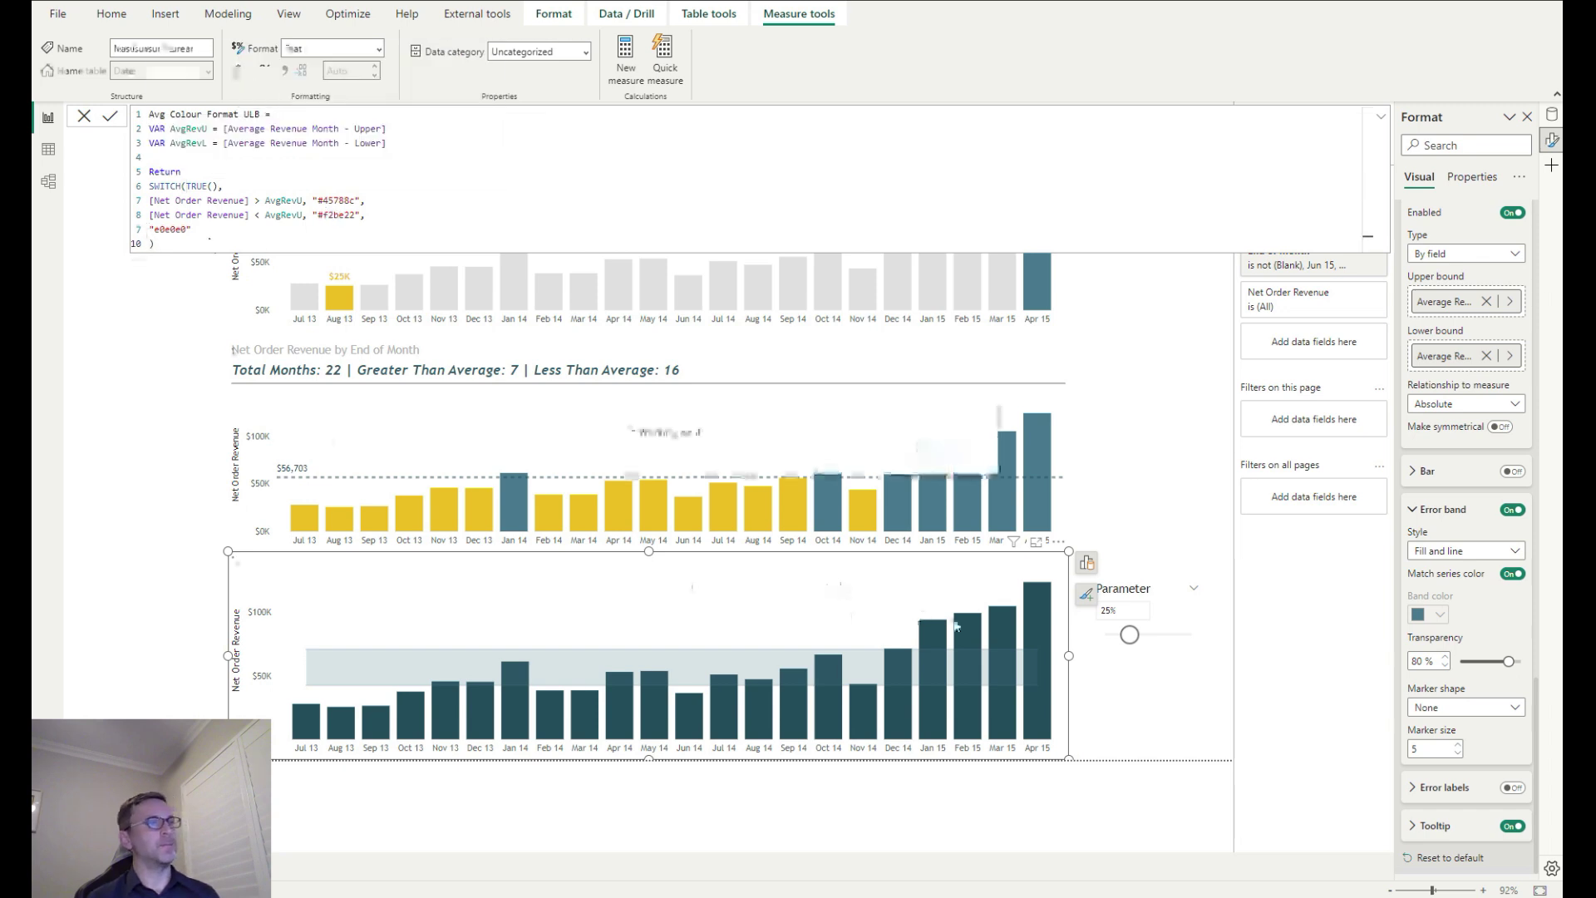
# Apply conditional formatting to the bottom chart's column colour, using the Field value style based on Avg Colour Format ULB
pyautogui.click(1067, 625)
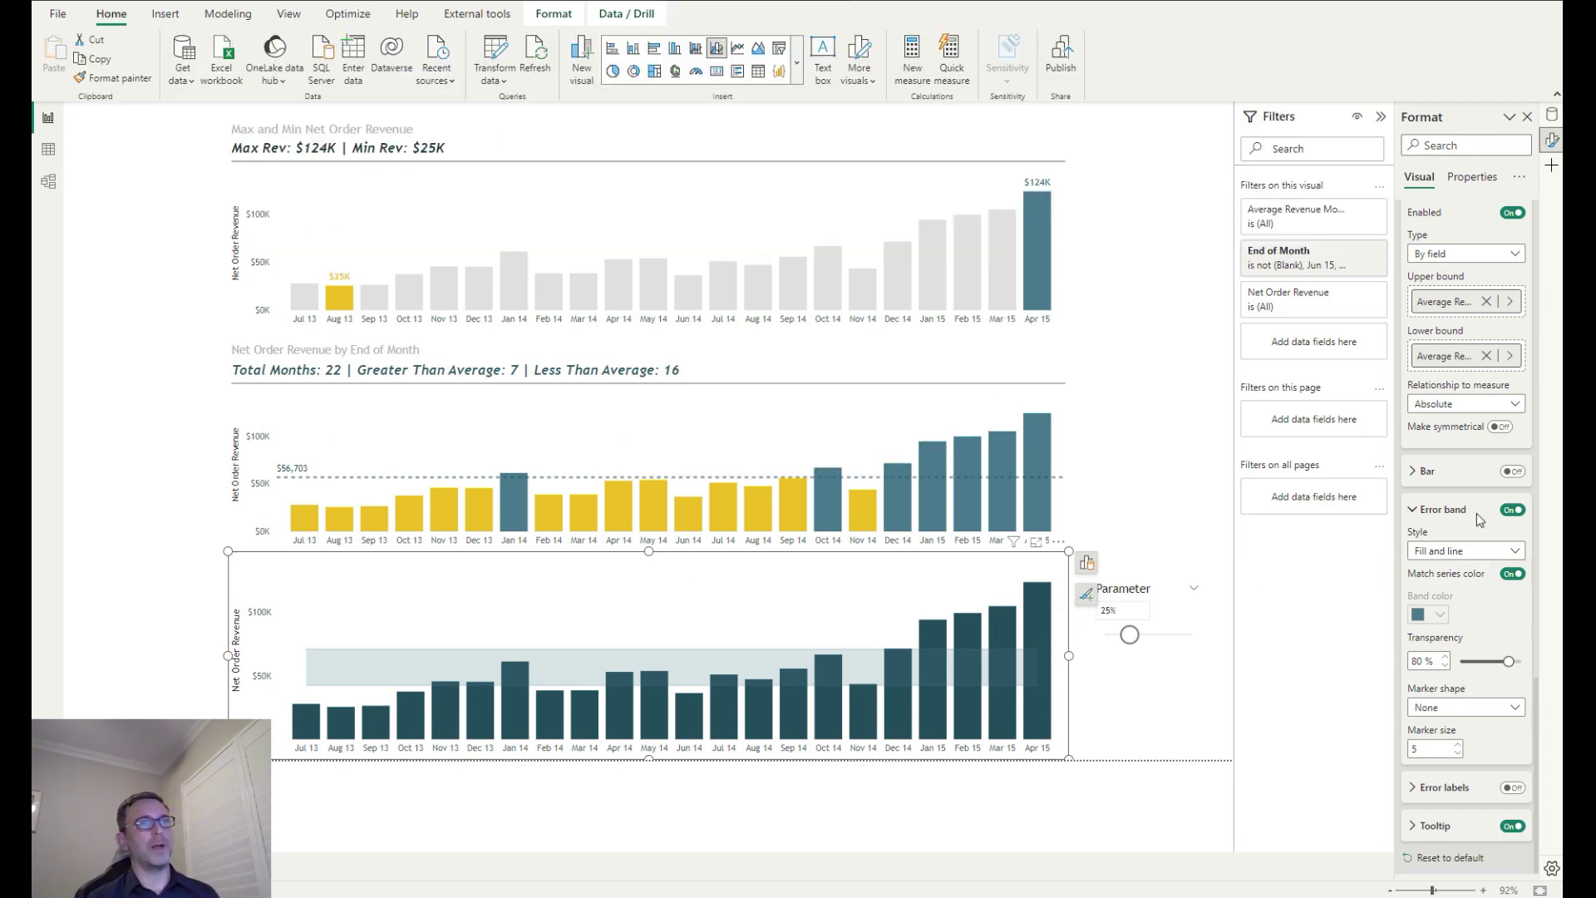
pyautogui.scroll(8, 1465, 502)
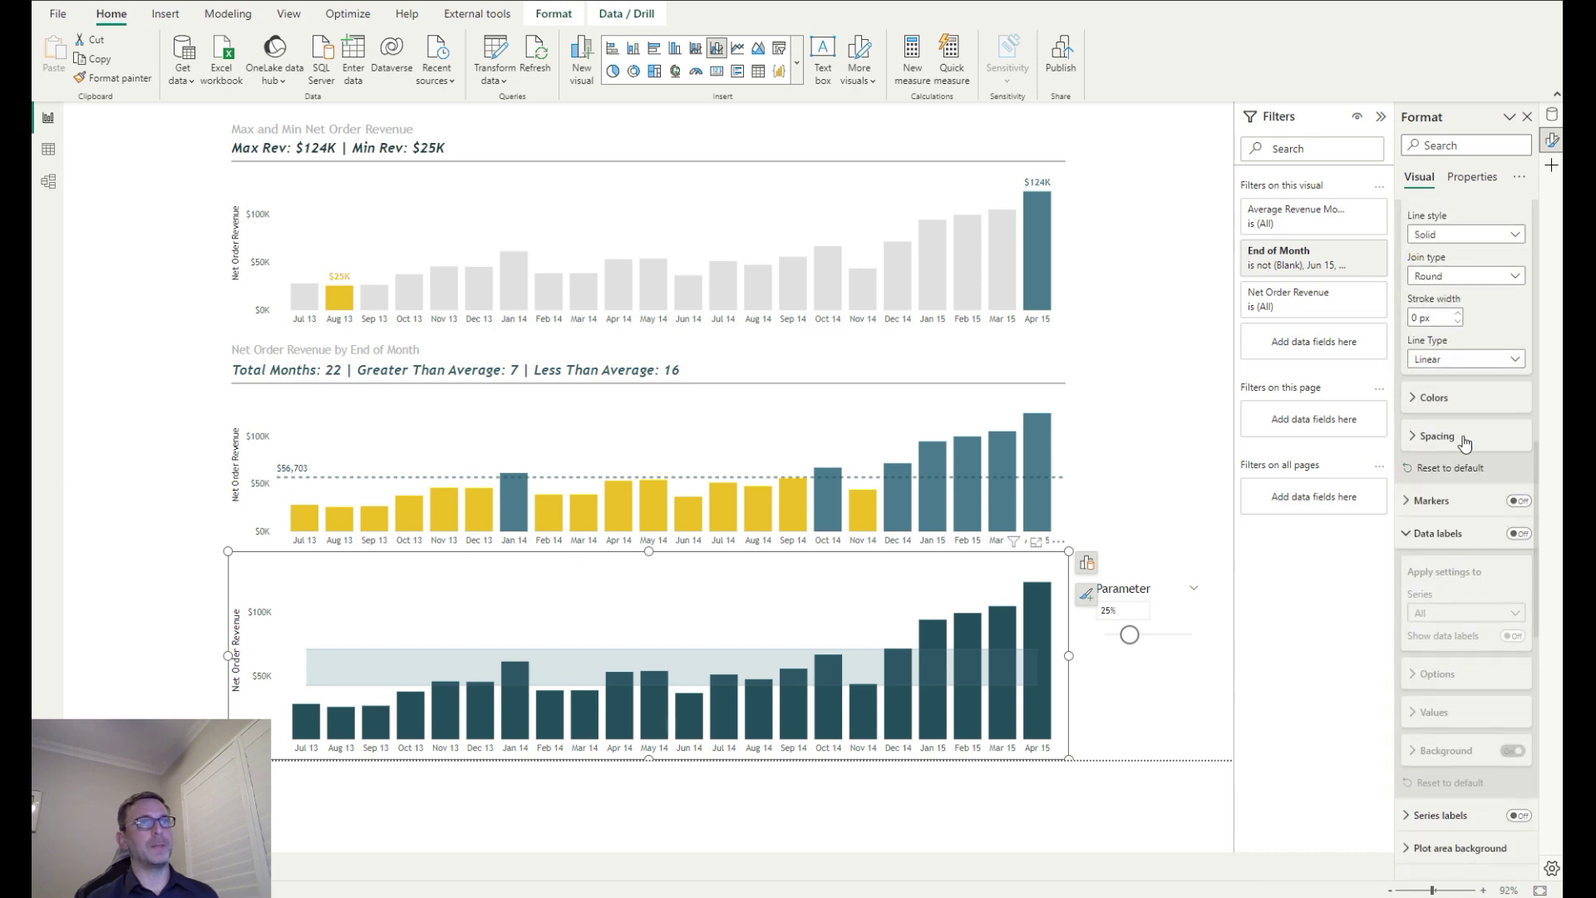
pyautogui.scroll(3, 1464, 416)
pyautogui.click(1456, 379)
pyautogui.scroll(4, 1457, 382)
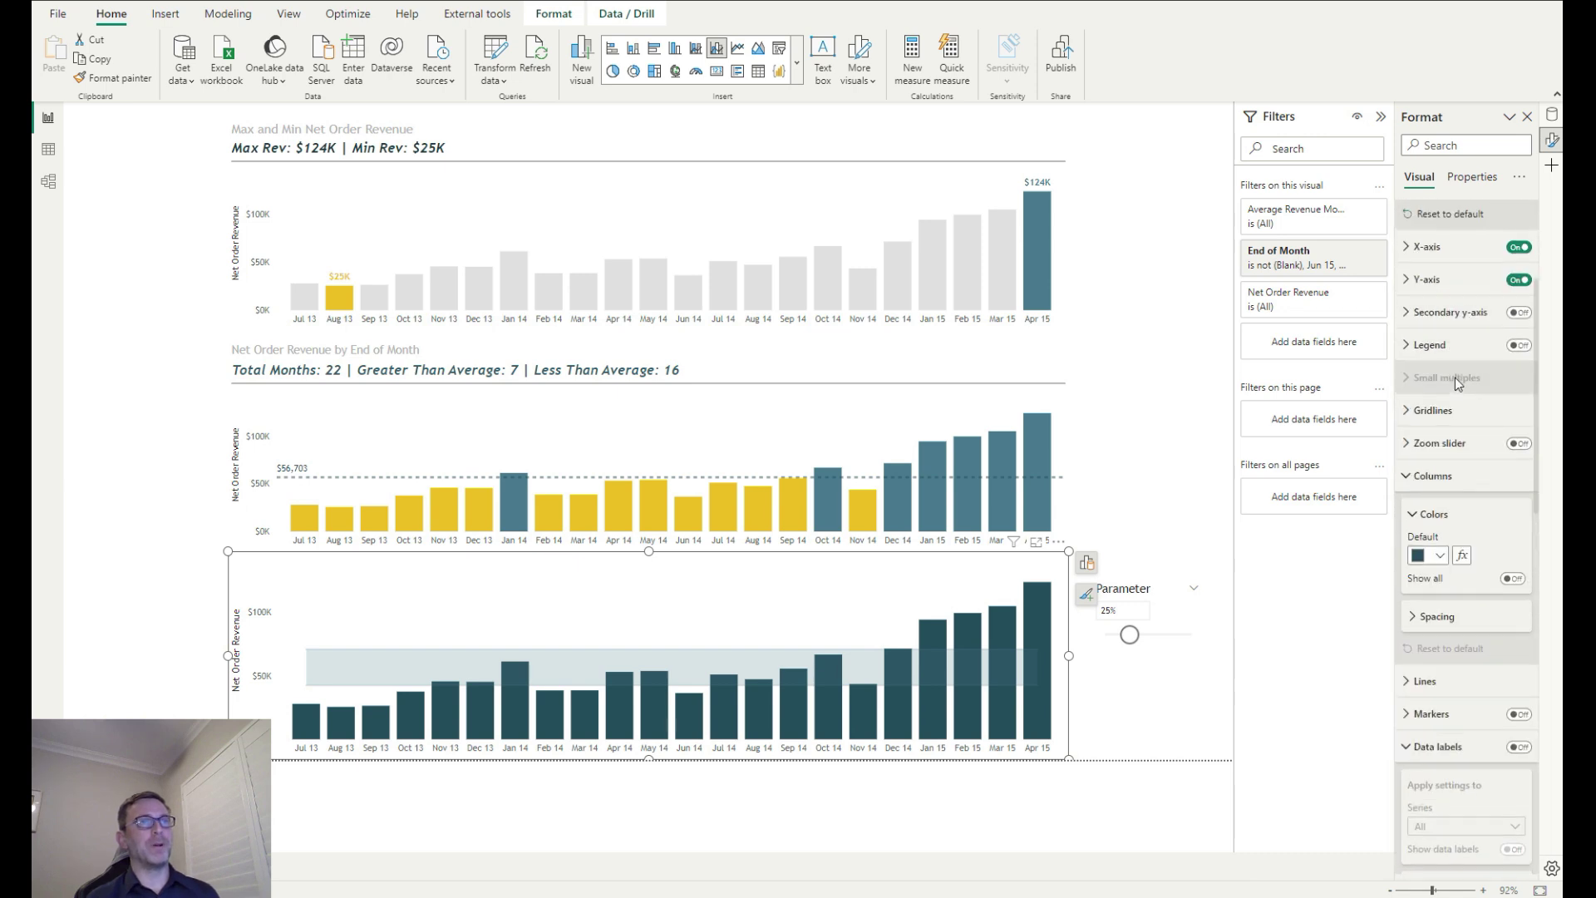
pyautogui.click(1463, 556)
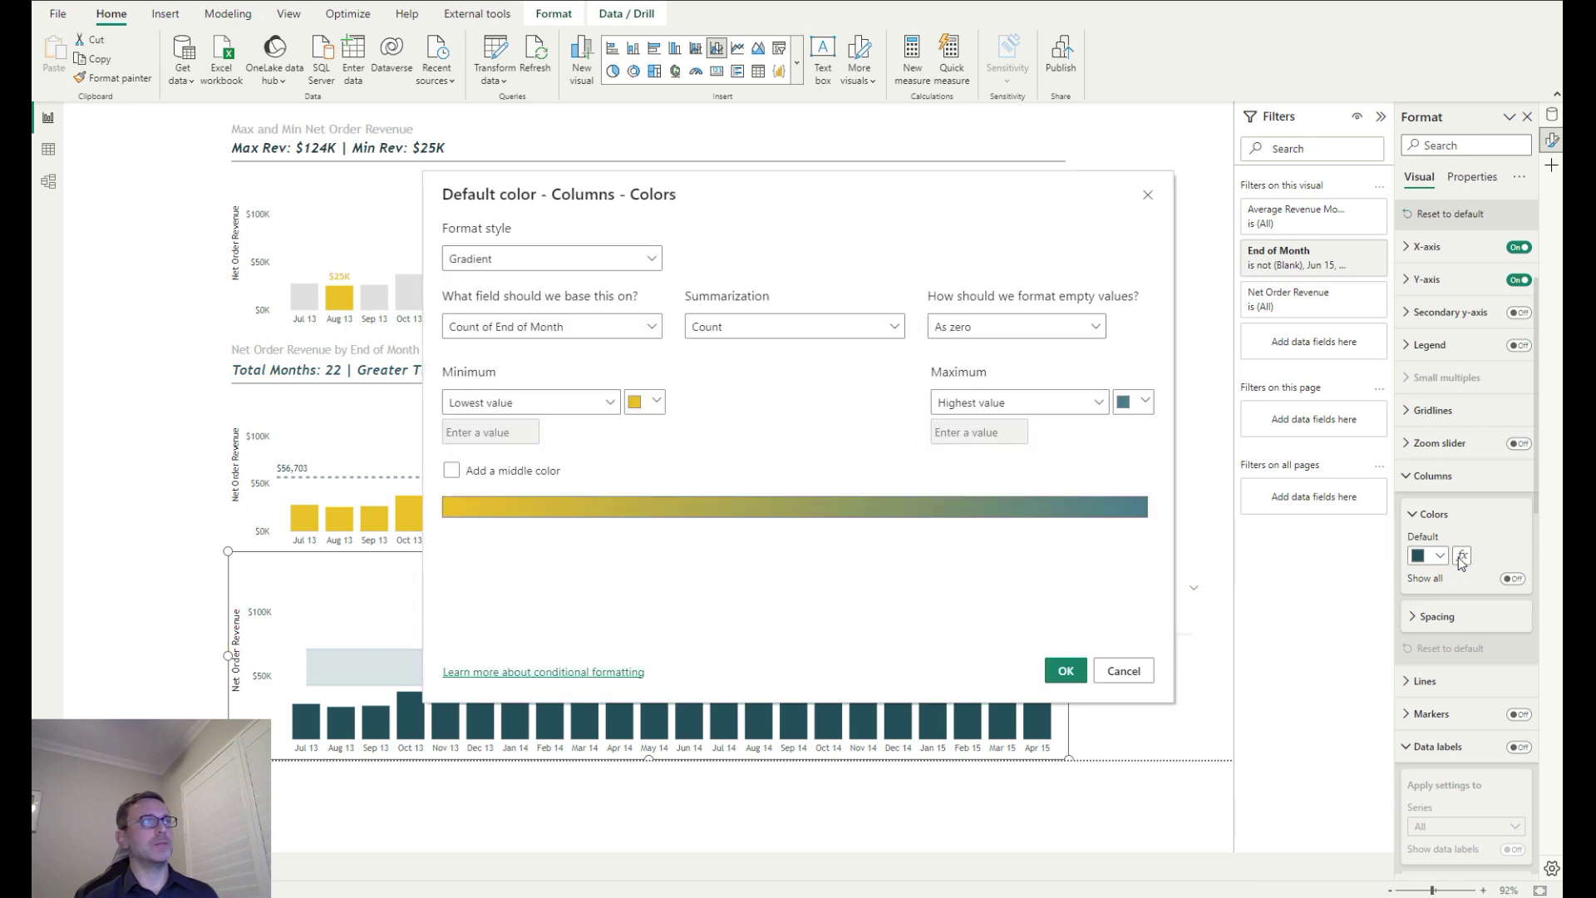
pyautogui.click(599, 262)
pyautogui.click(524, 331)
pyautogui.click(545, 325)
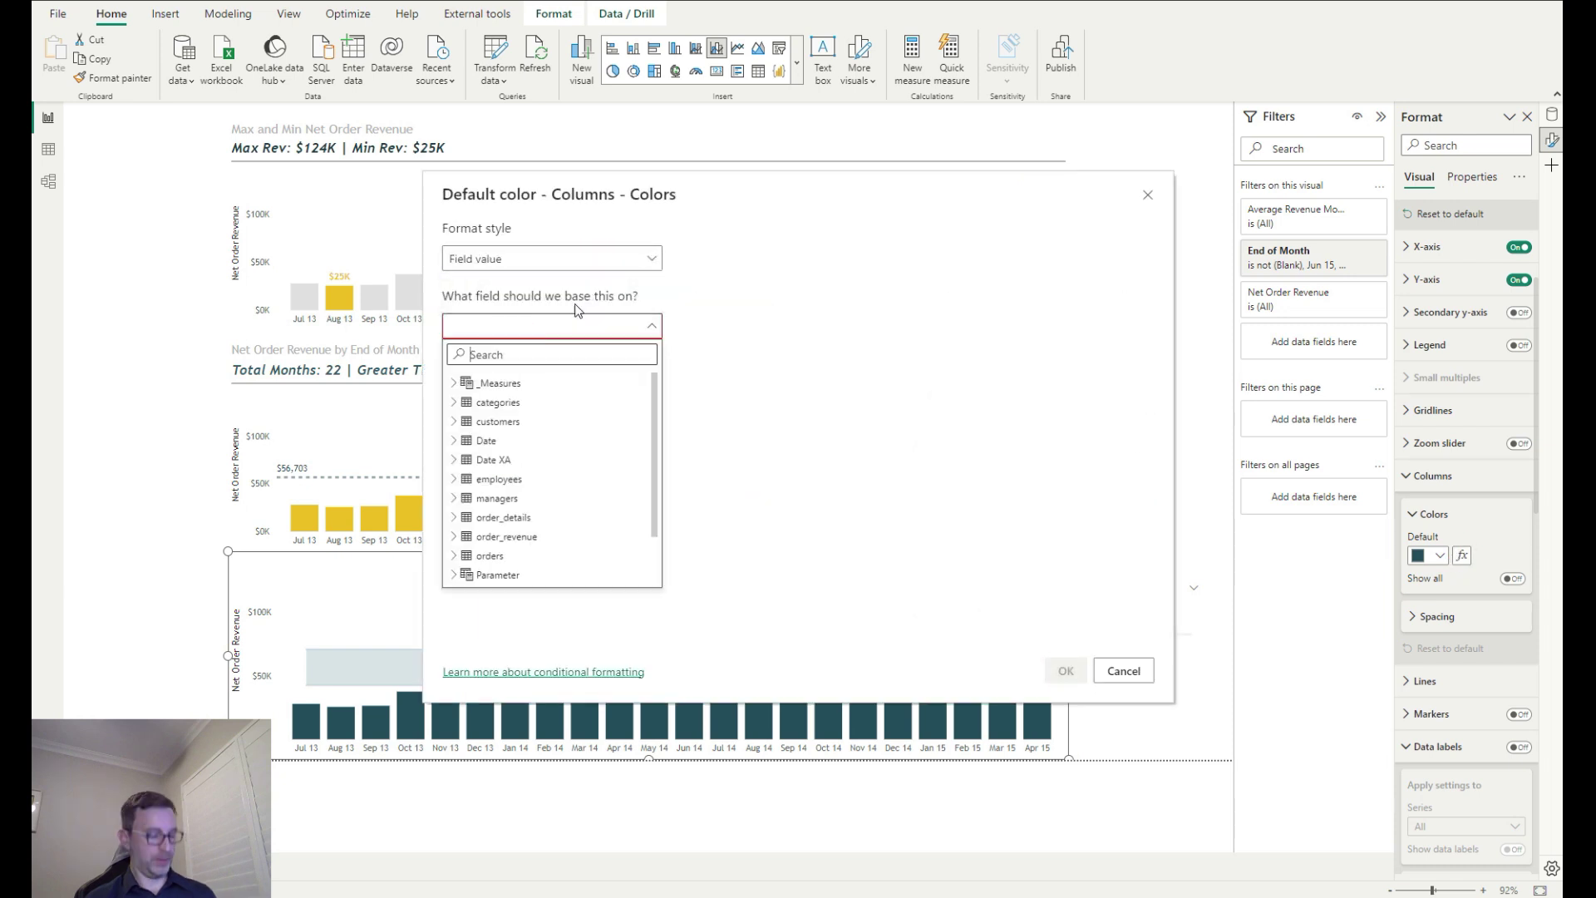
pyautogui.write('col')
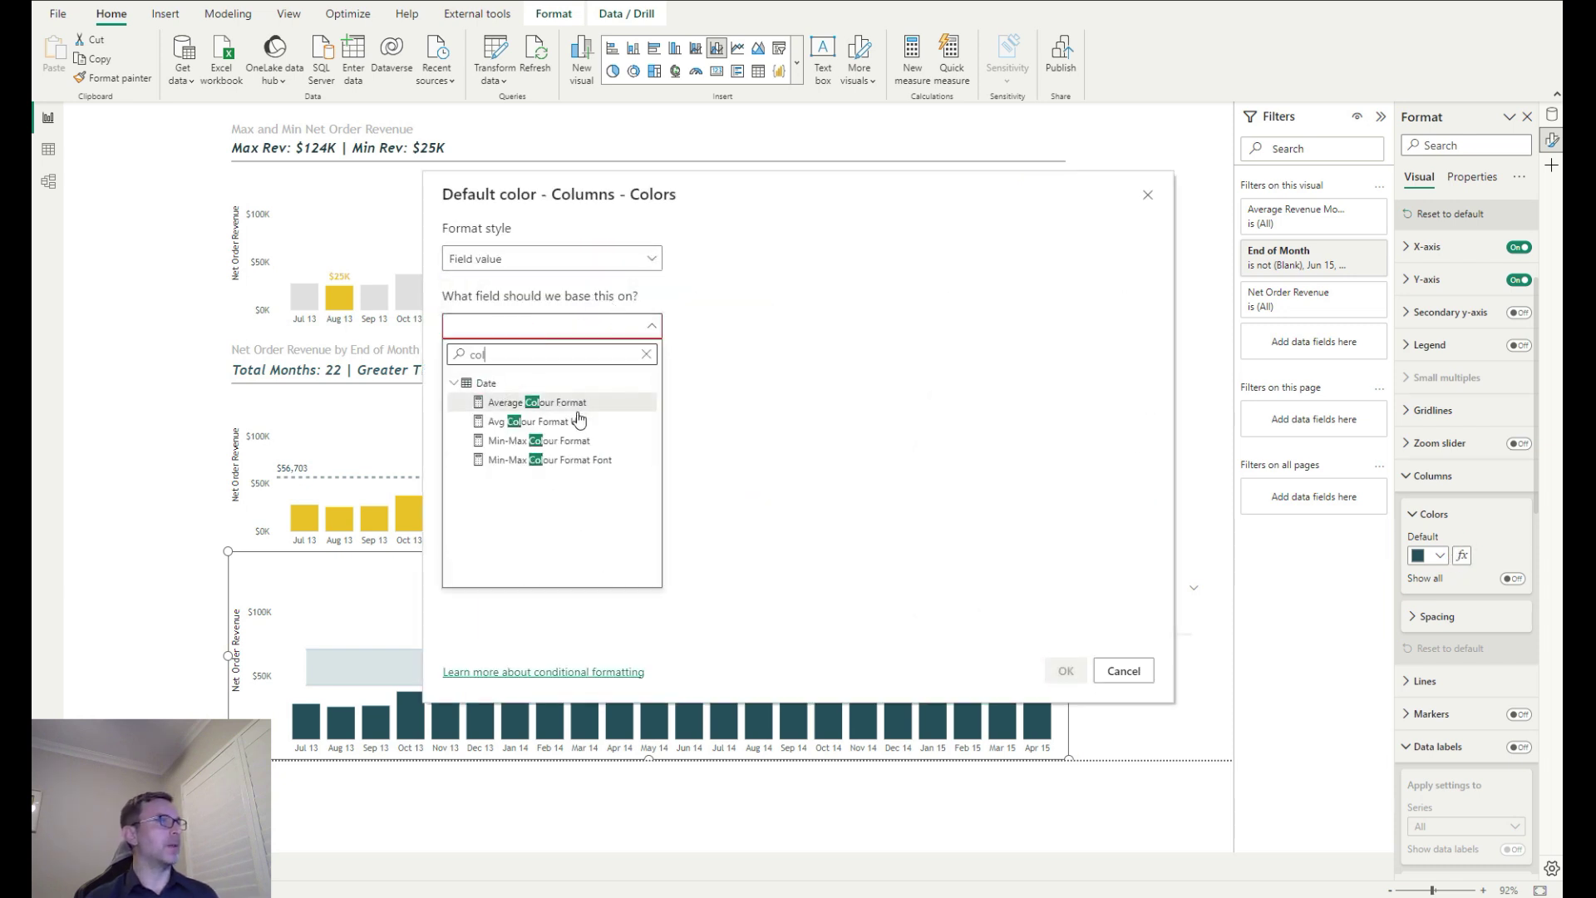
pyautogui.click(544, 421)
pyautogui.click(1064, 670)
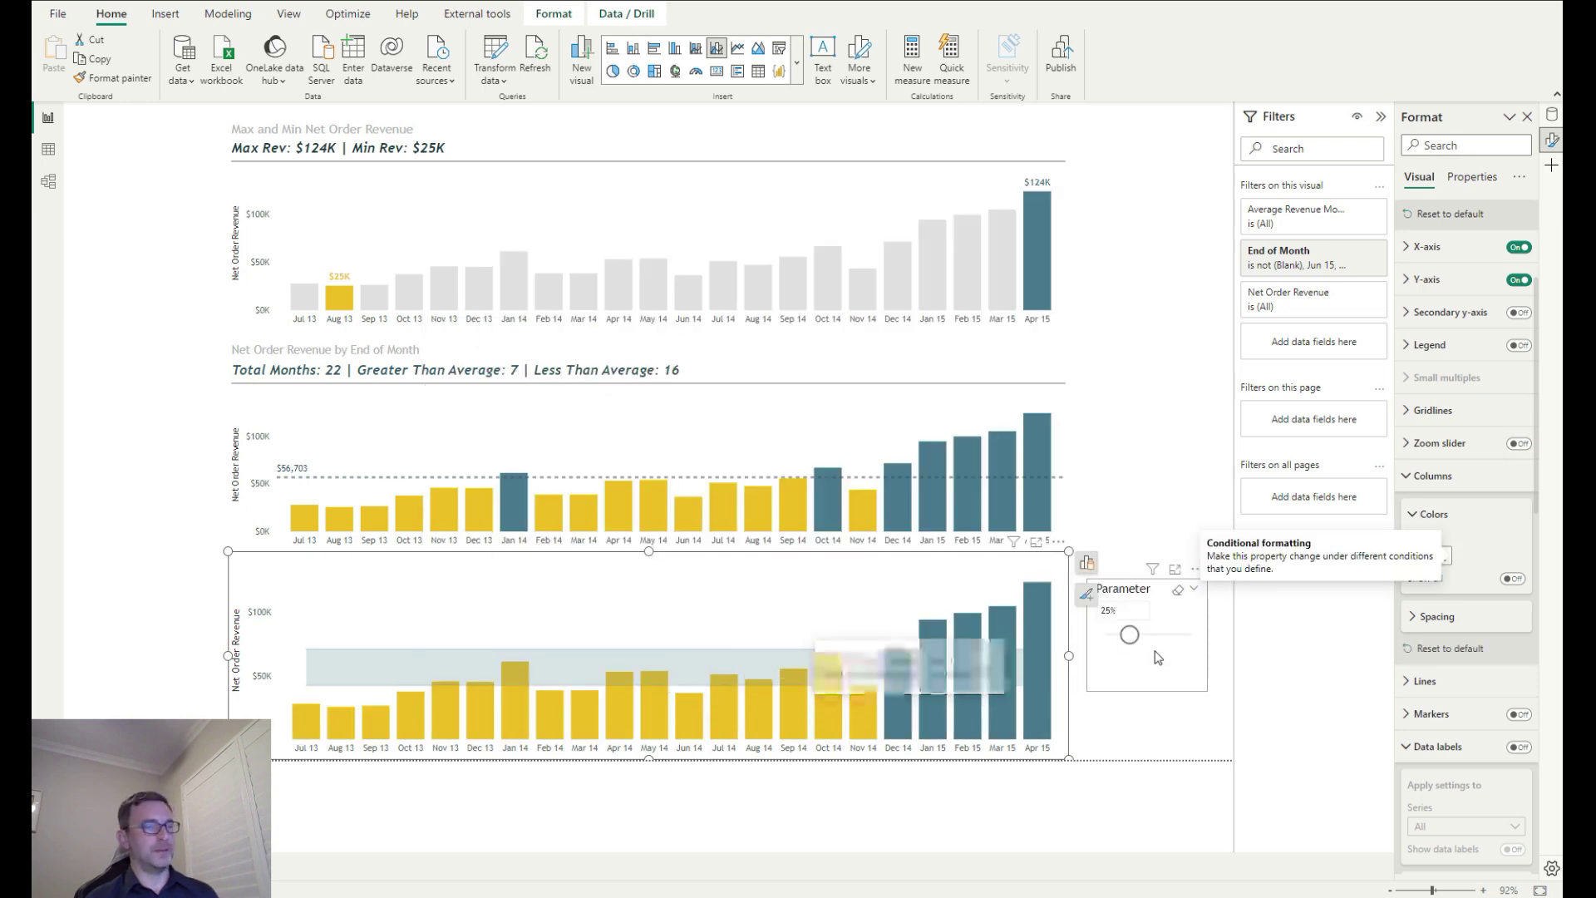
# Edit the Avg Colour Format ULB measure so its second condition compares against AvgRevL, and commit it
pyautogui.moveTo(903, 524)
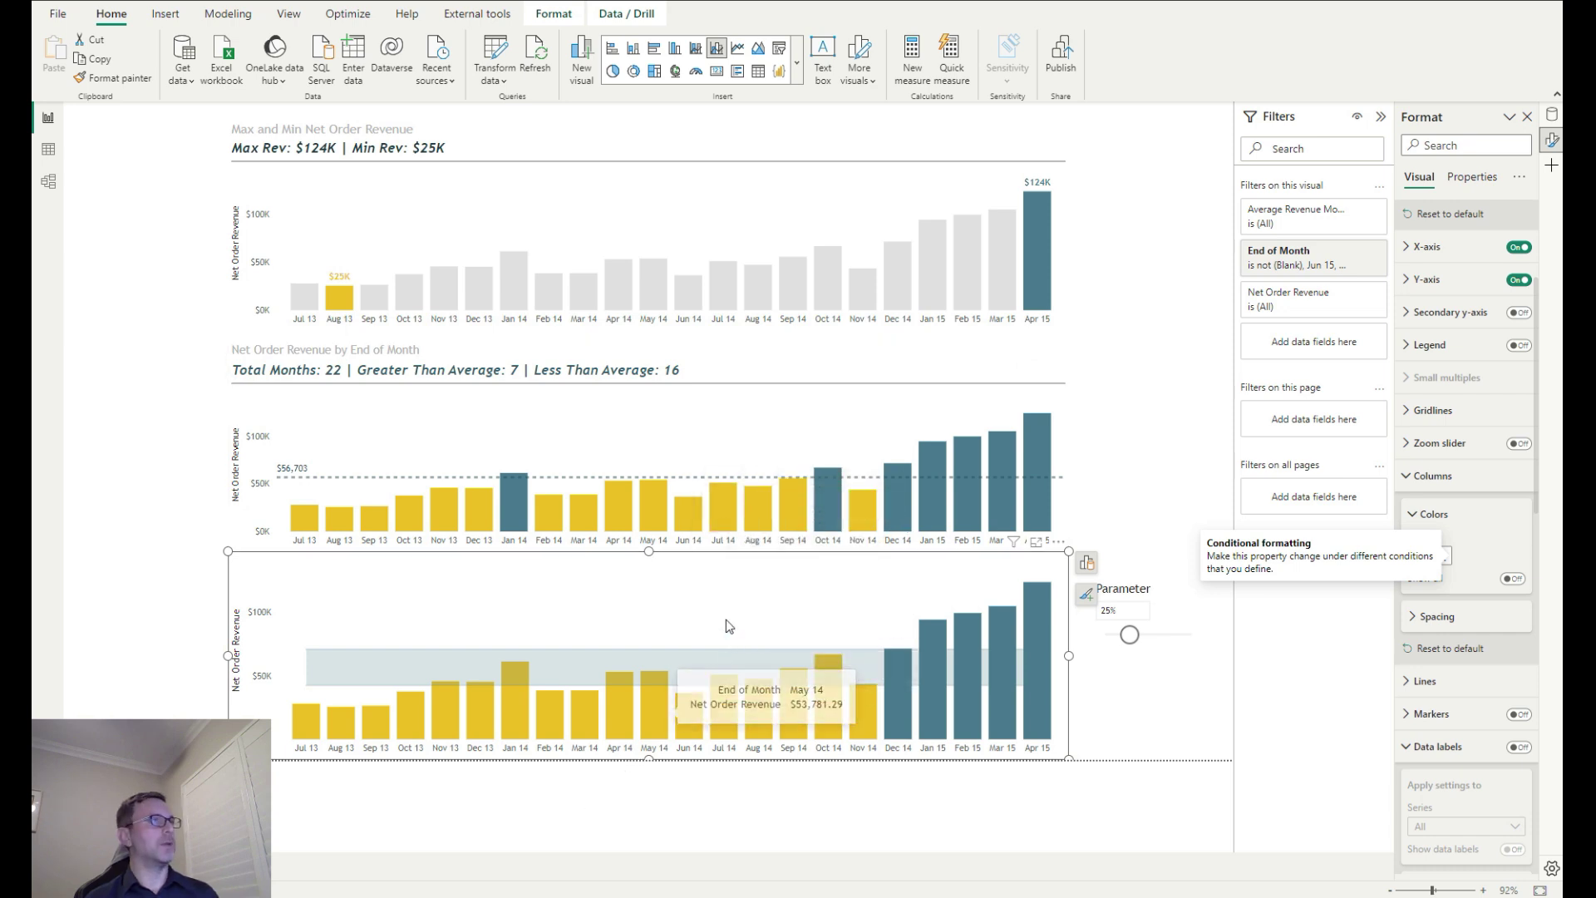
pyautogui.click(1551, 114)
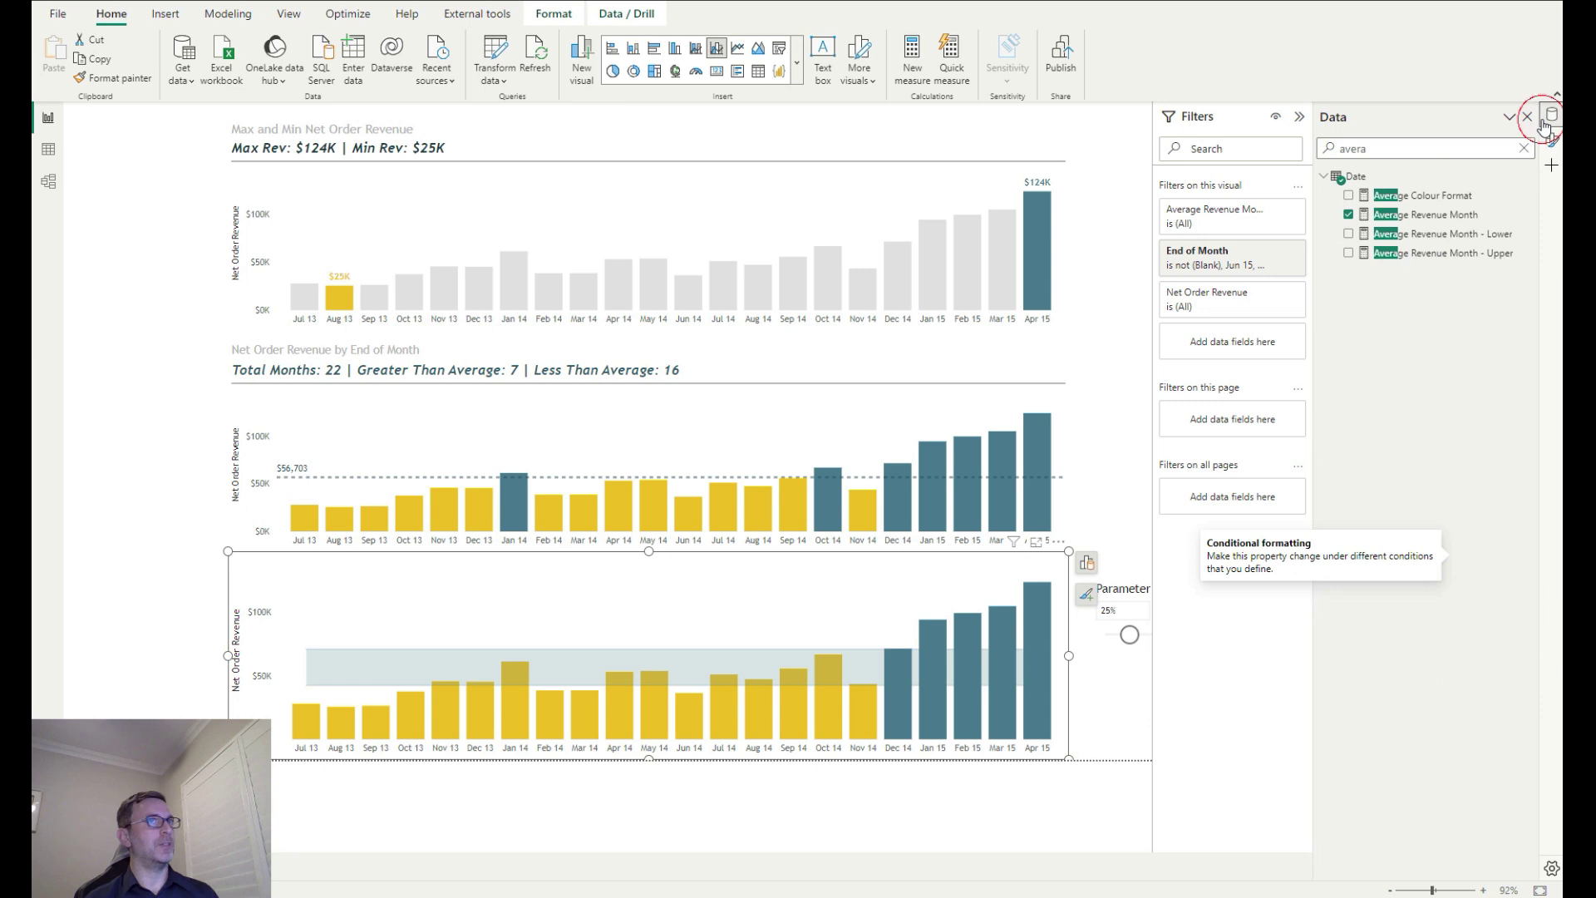
pyautogui.doubleClick(1407, 148)
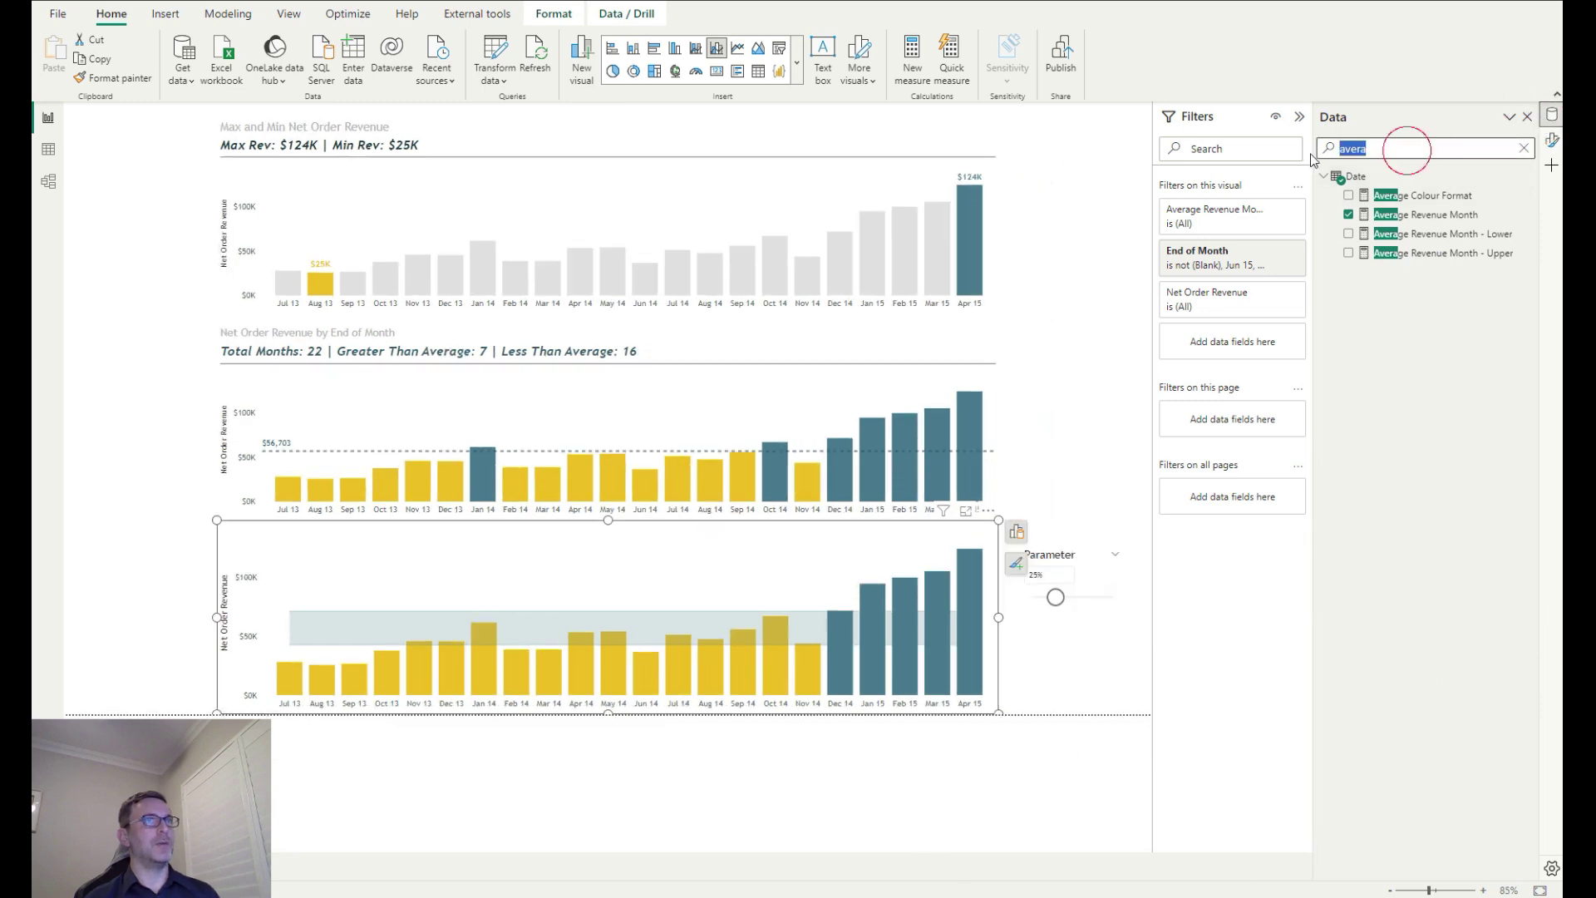
pyautogui.write('ulb')
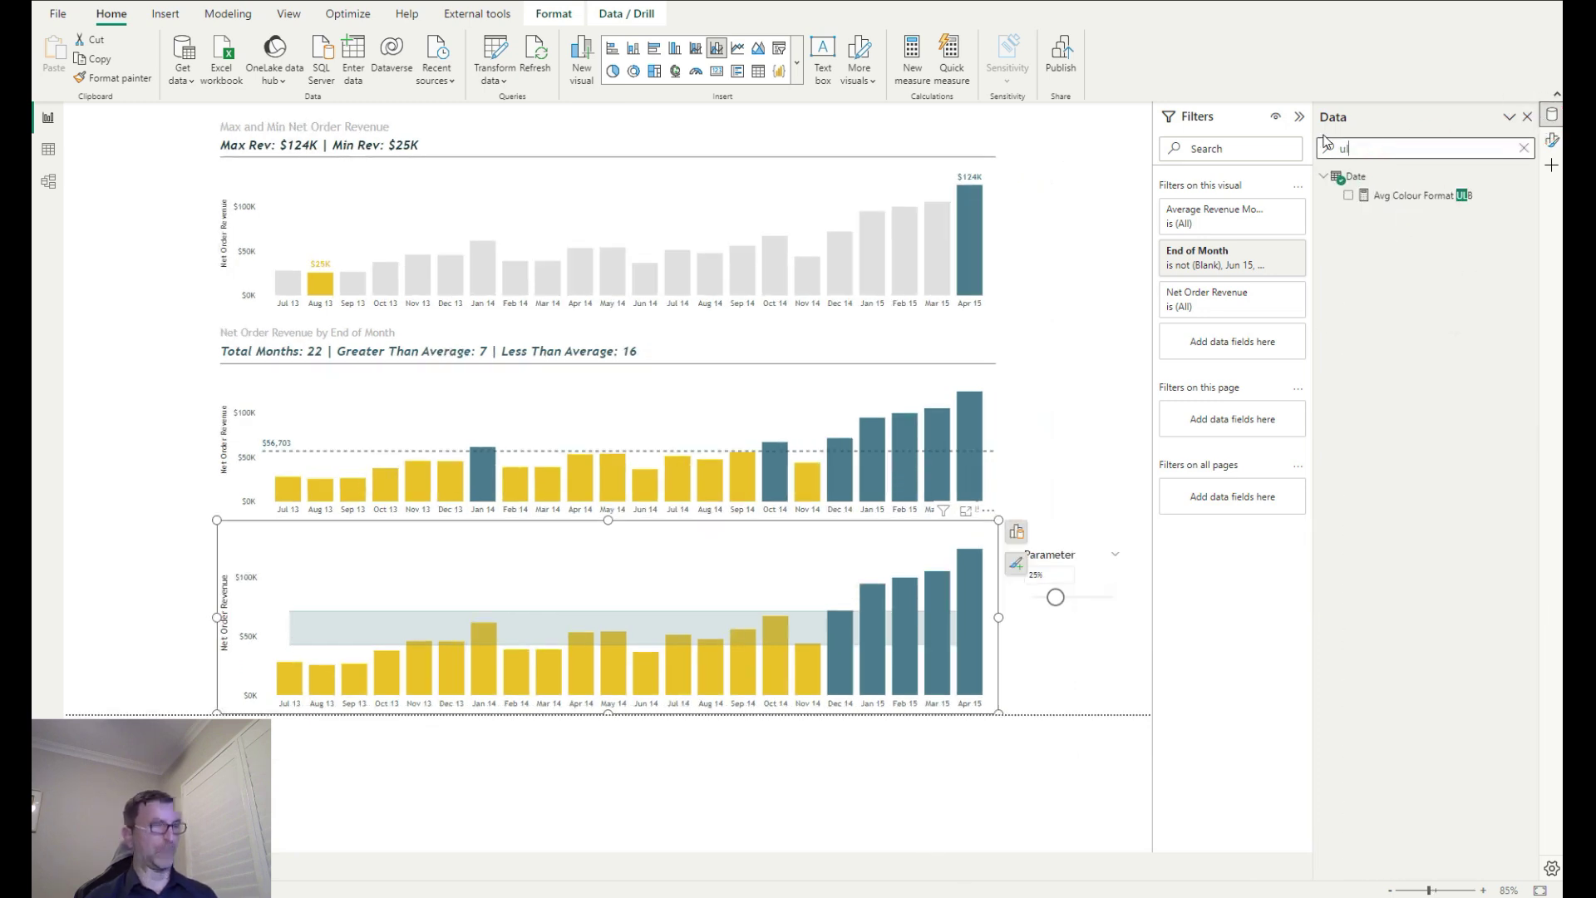
pyautogui.click(1444, 192)
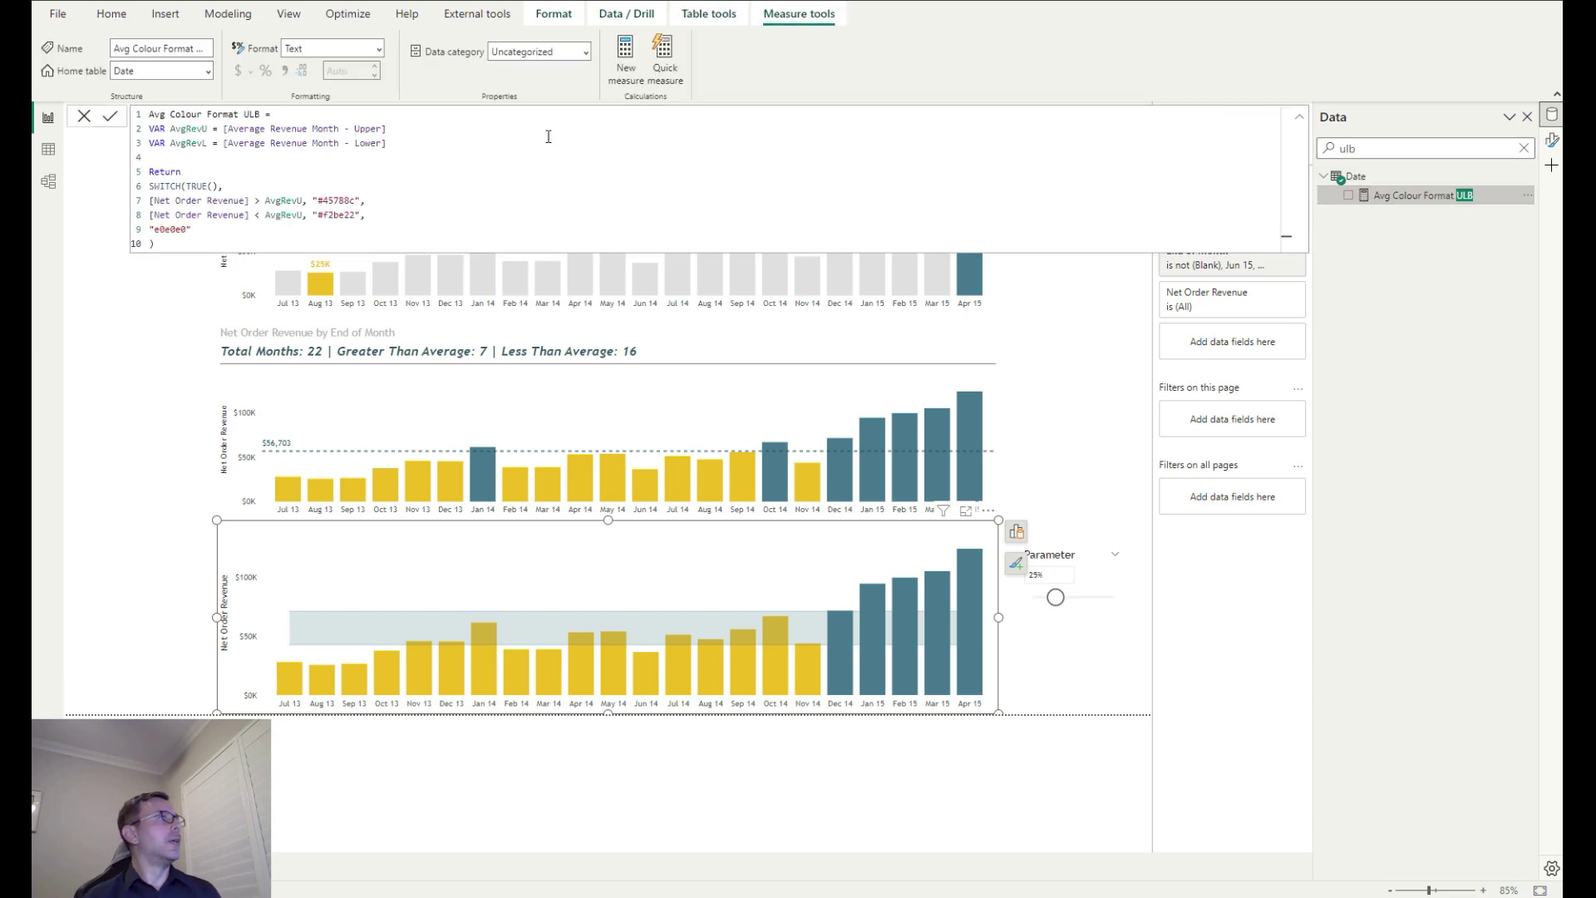
pyautogui.click(305, 215)
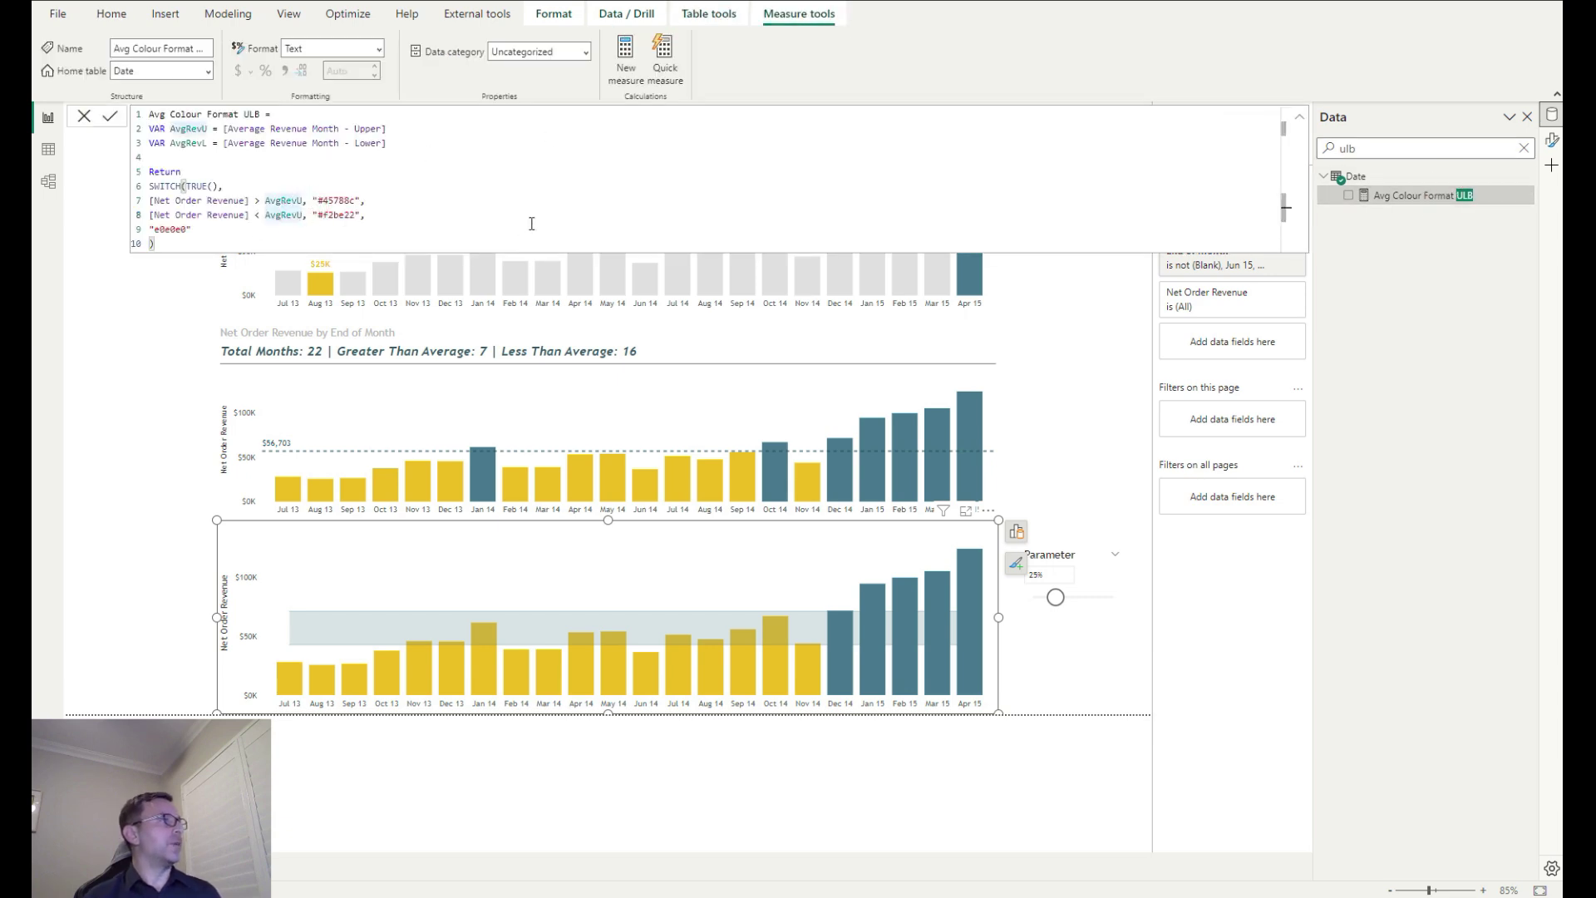
pyautogui.press('BackSpace')
pyautogui.write('L')
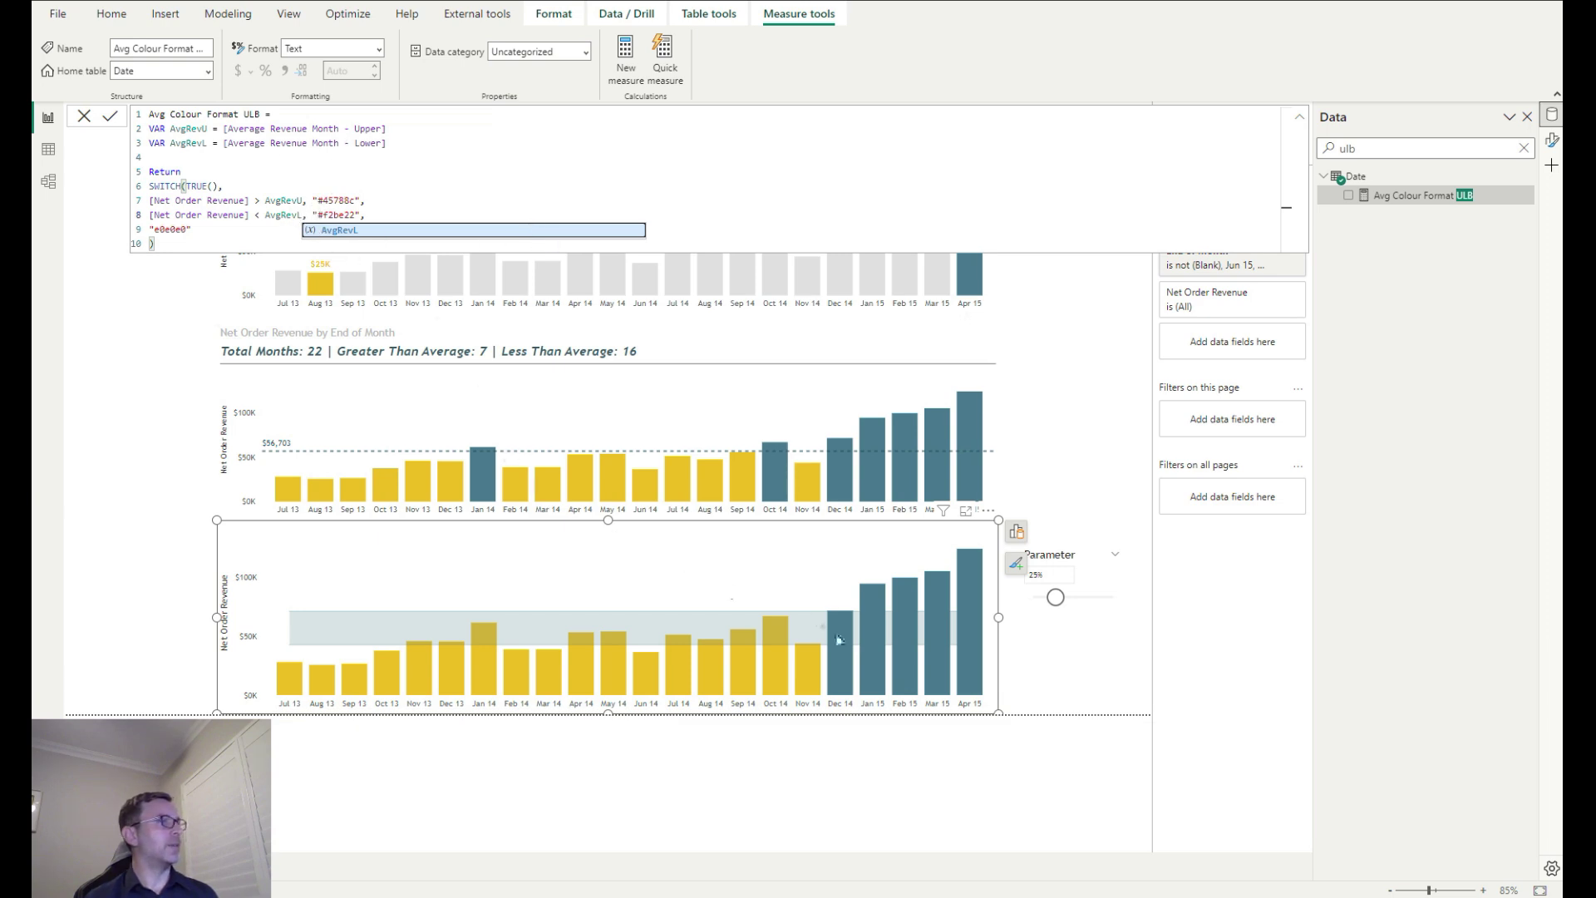
pyautogui.click(193, 243)
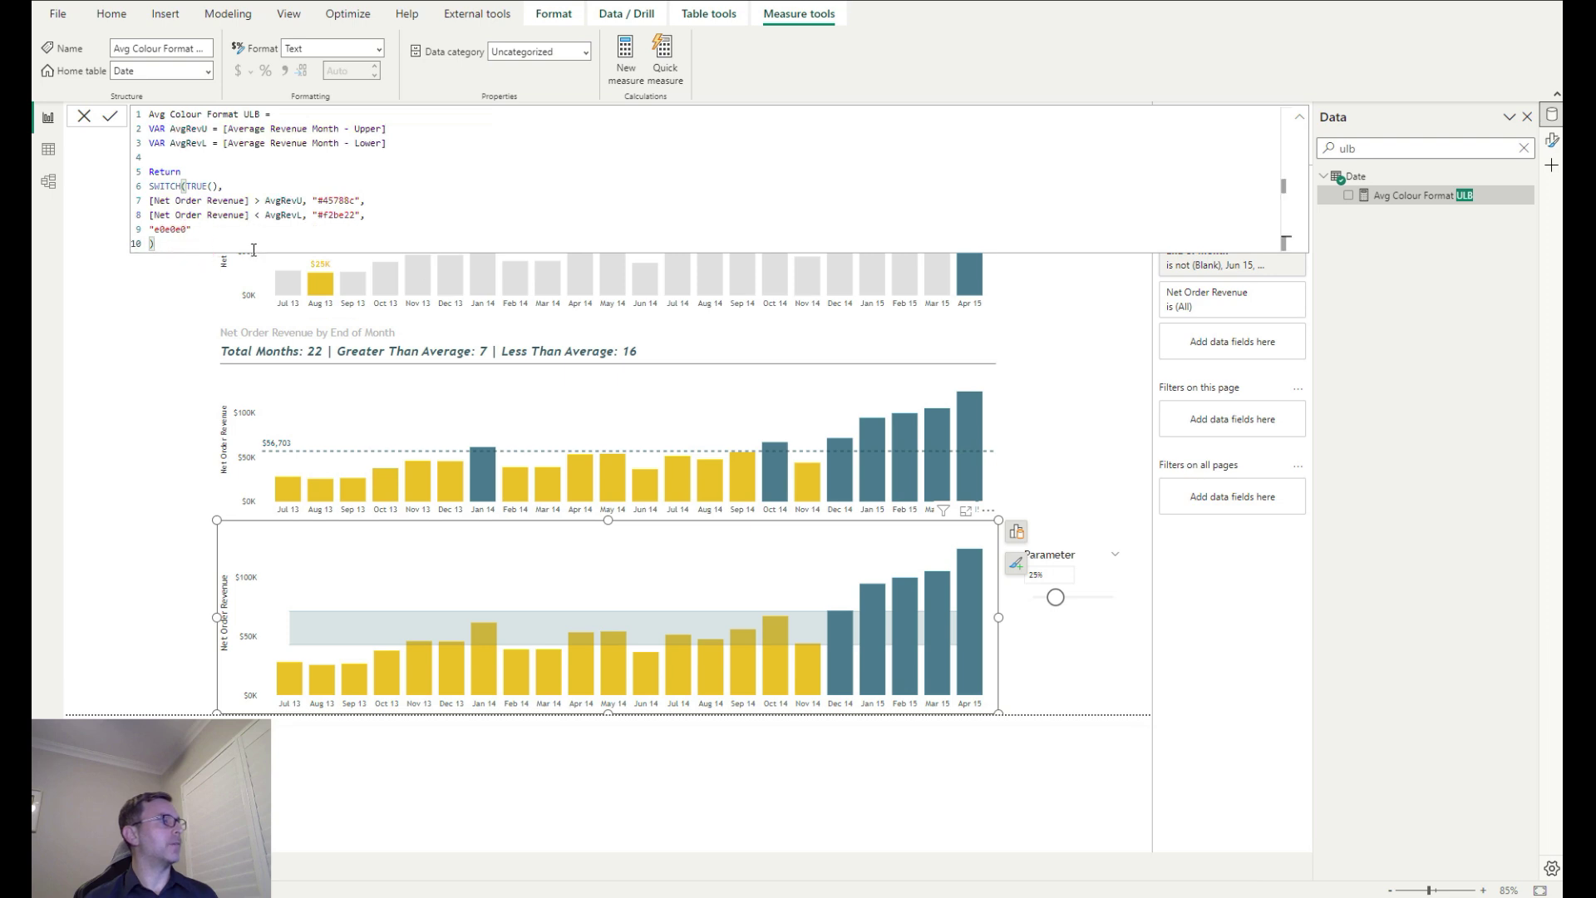
pyautogui.press('Return')
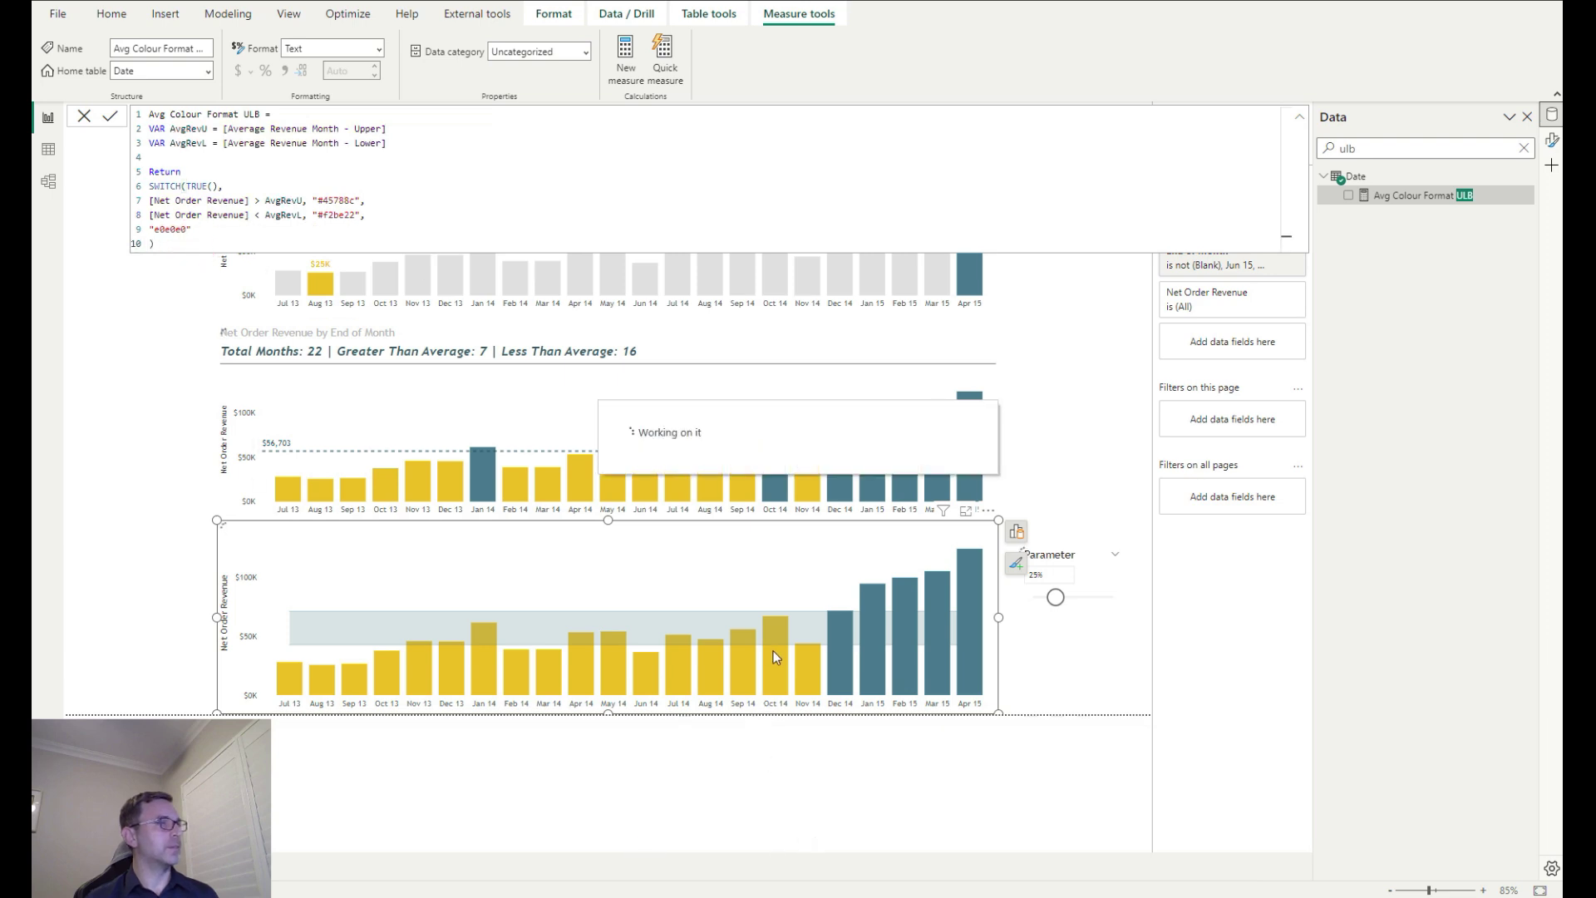
# Correct the fallback colour in Avg Colour Format ULB to "#e0e0e0" and commit the measure
pyautogui.moveTo(775, 648)
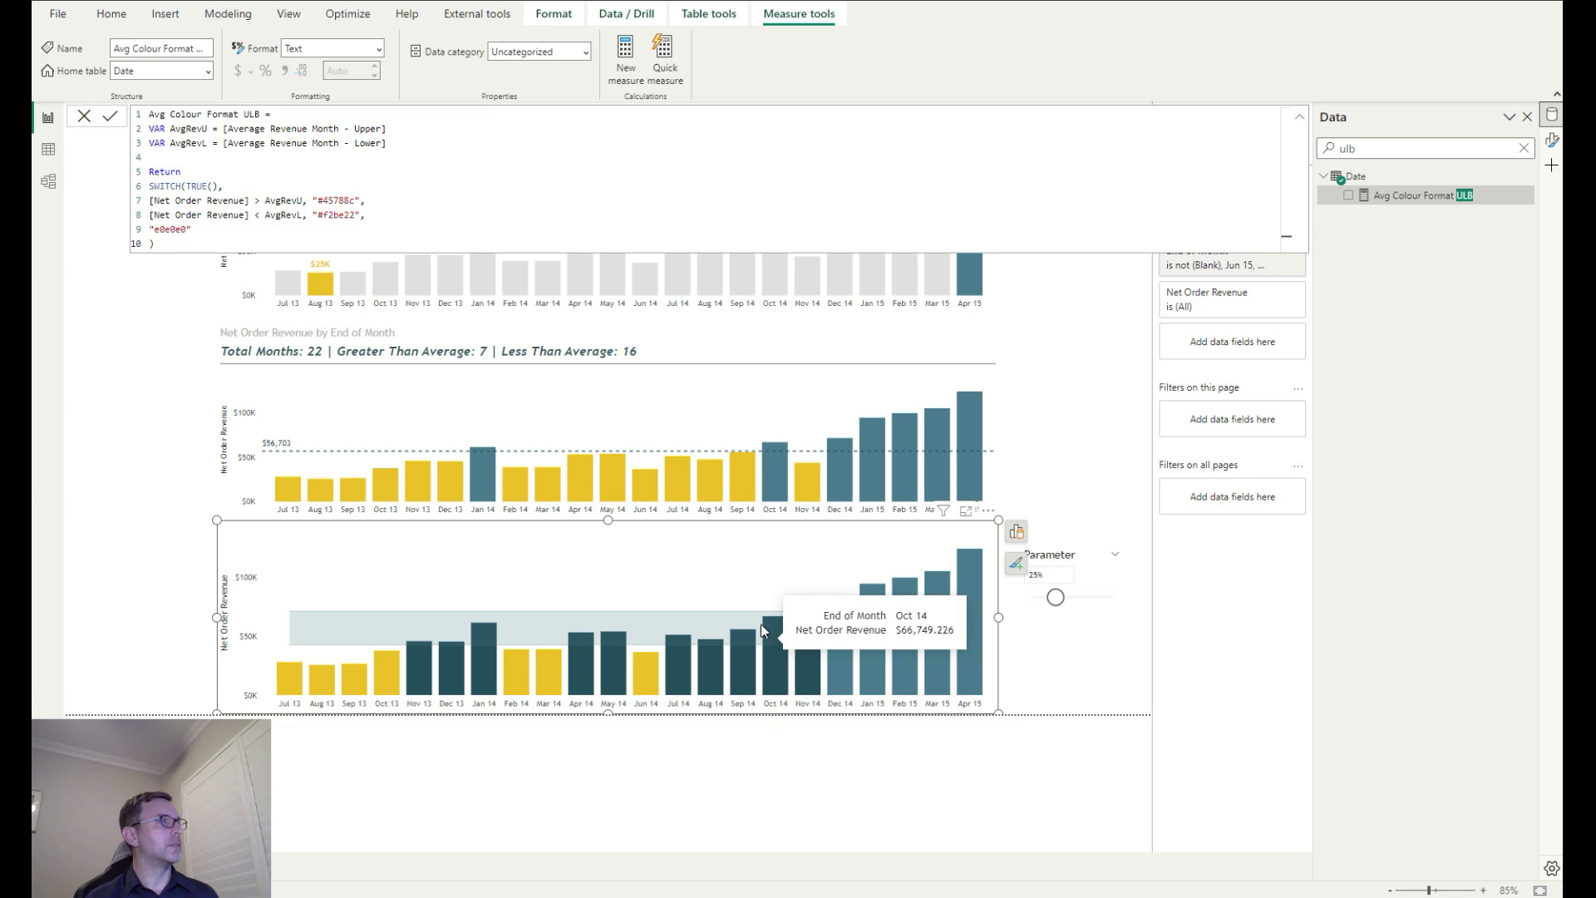
pyautogui.click(156, 228)
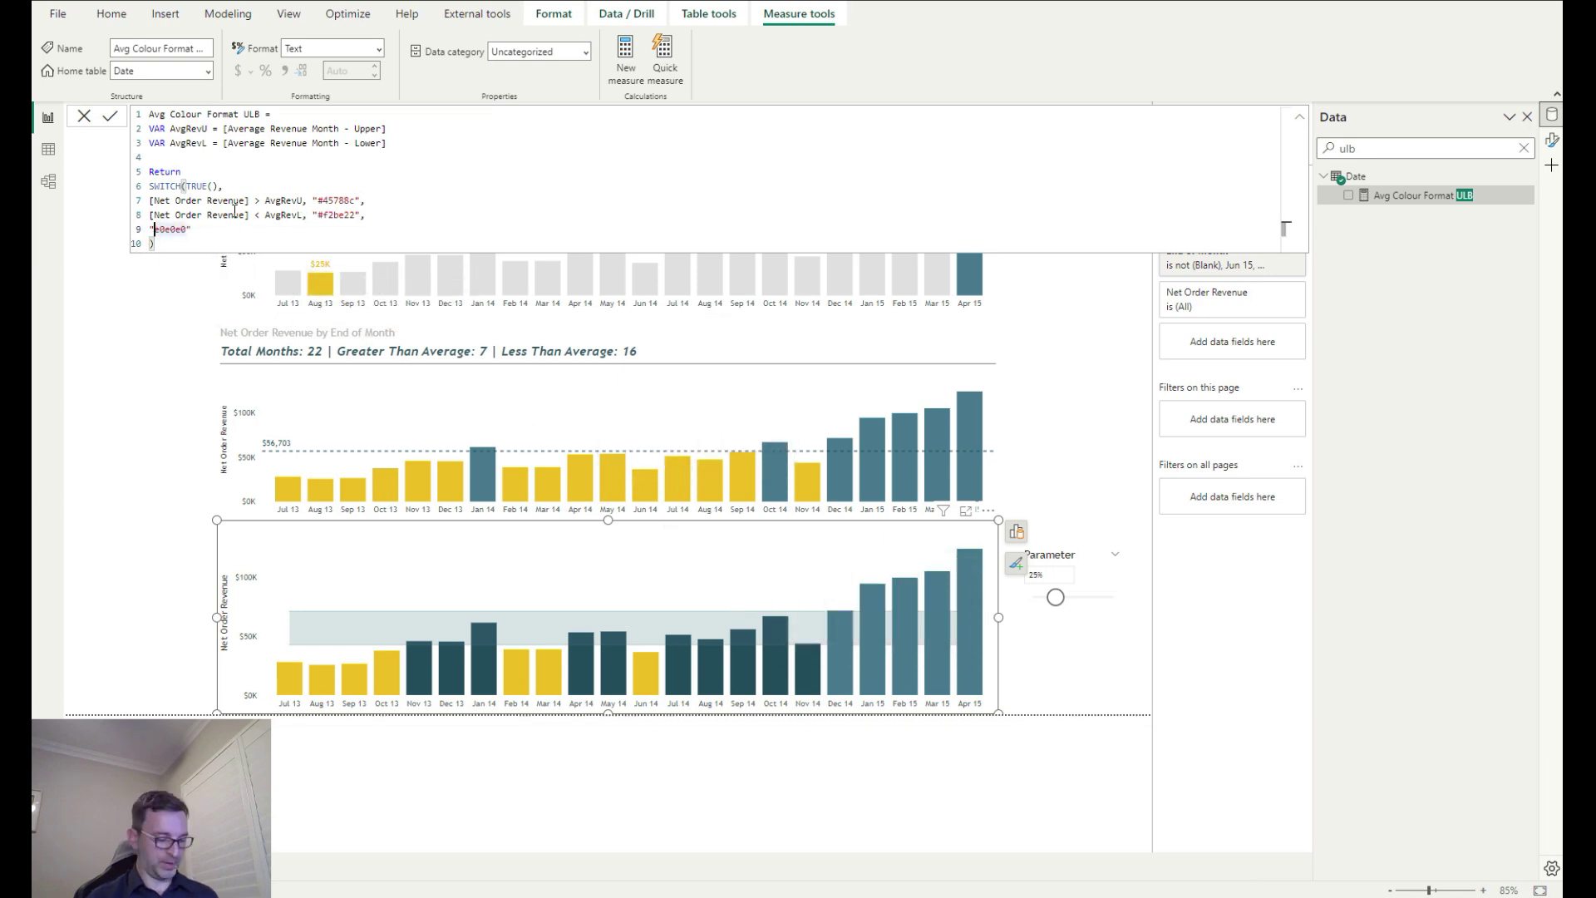
pyautogui.write('#')
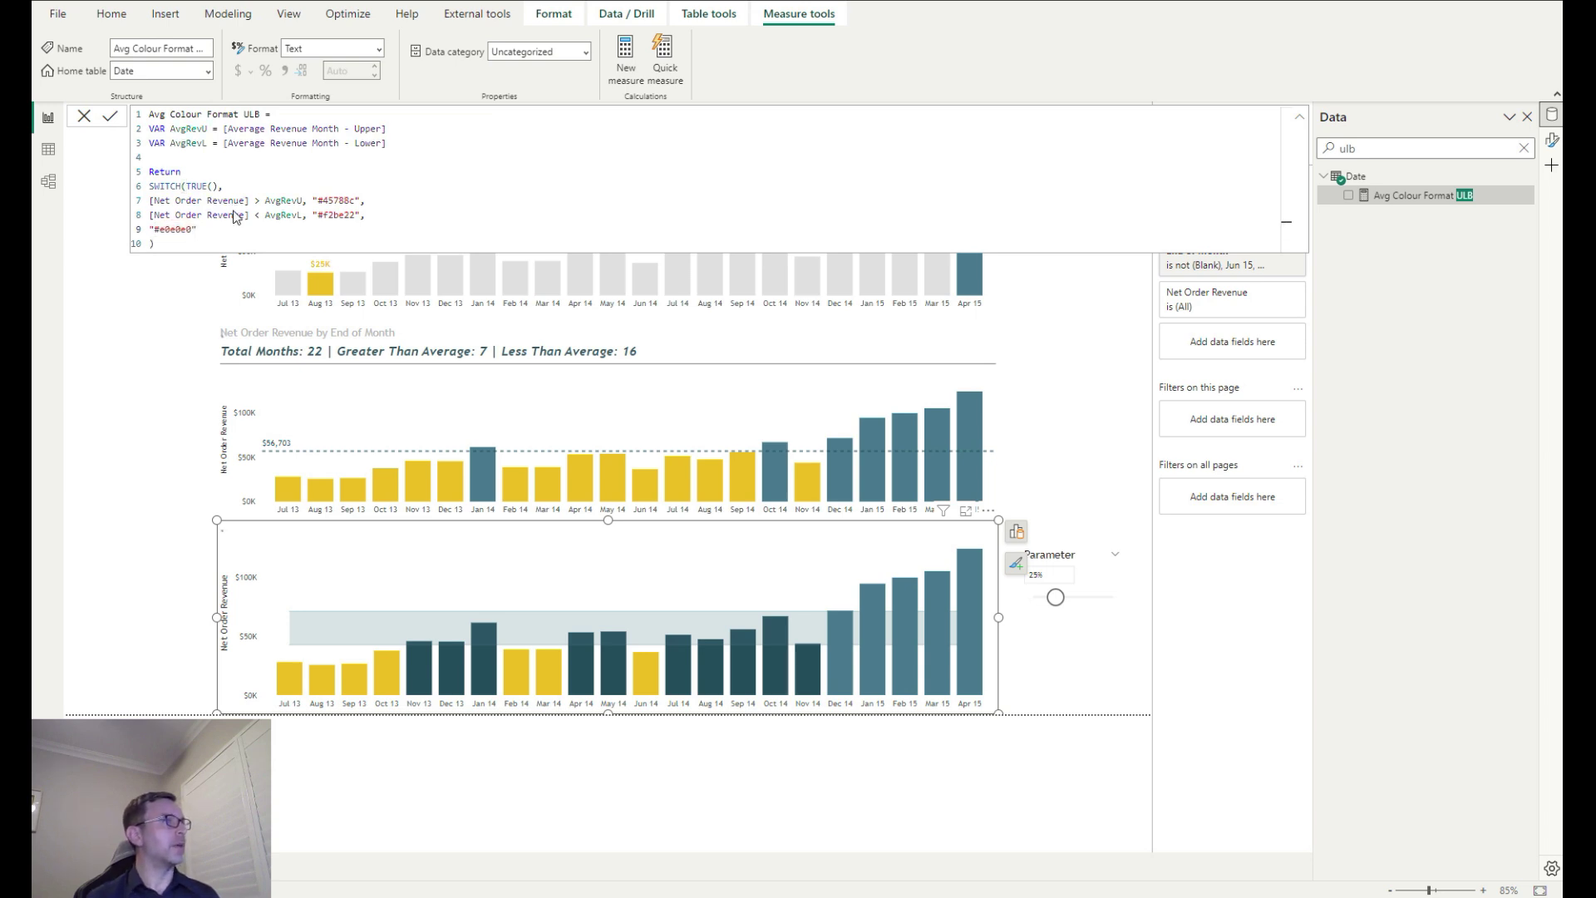
pyautogui.press('Return')
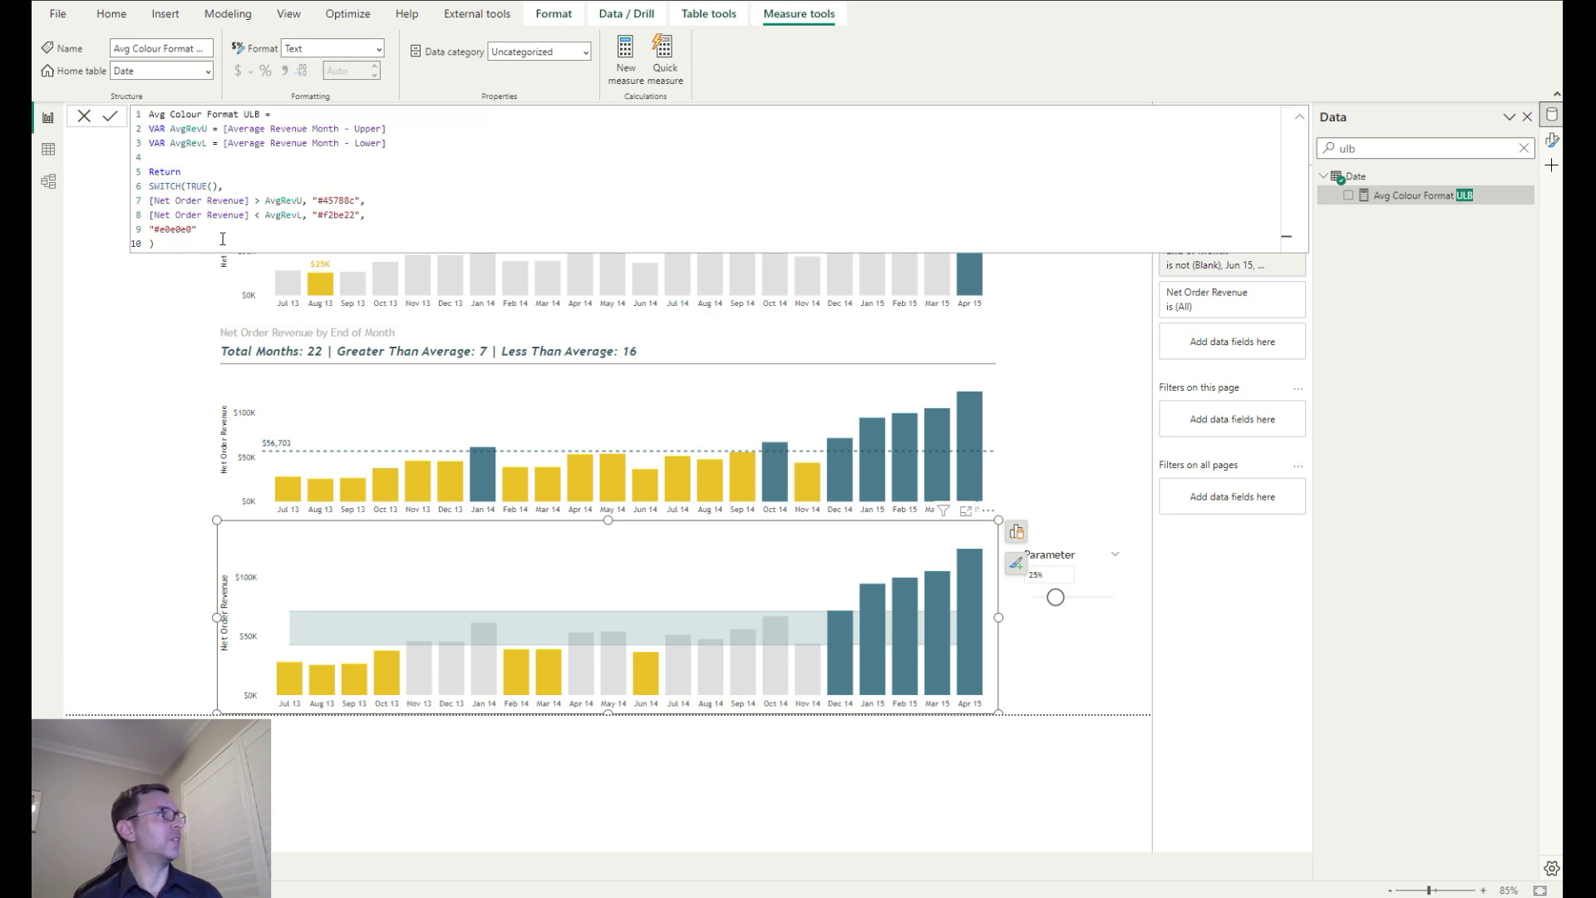
pyautogui.moveTo(303, 217); pyautogui.dragTo(268, 217)
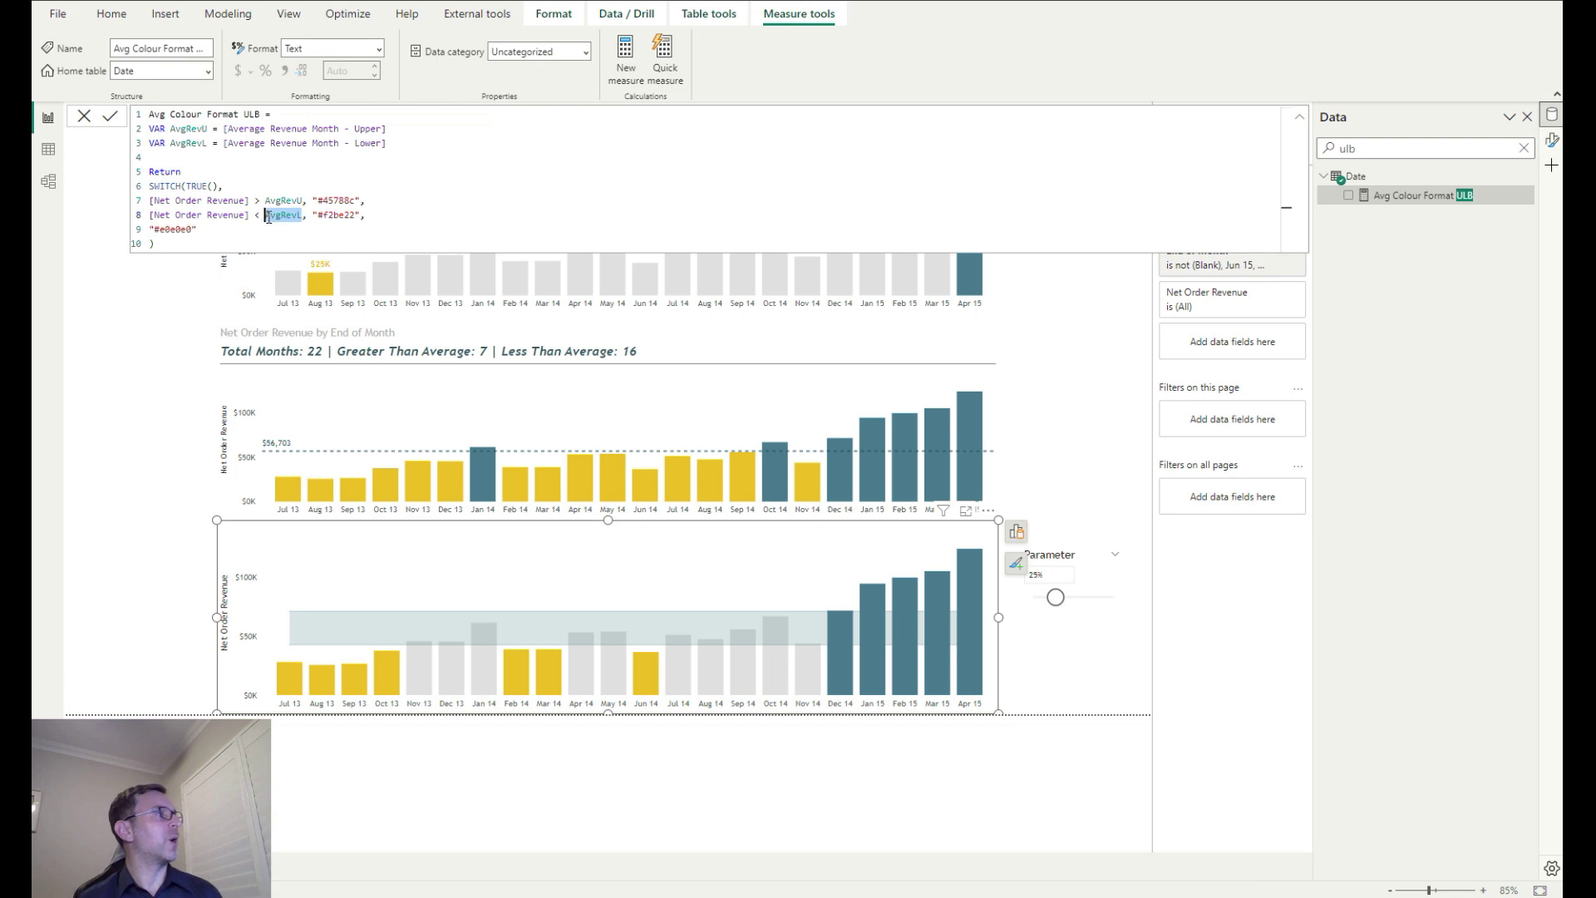
pyautogui.click(302, 216)
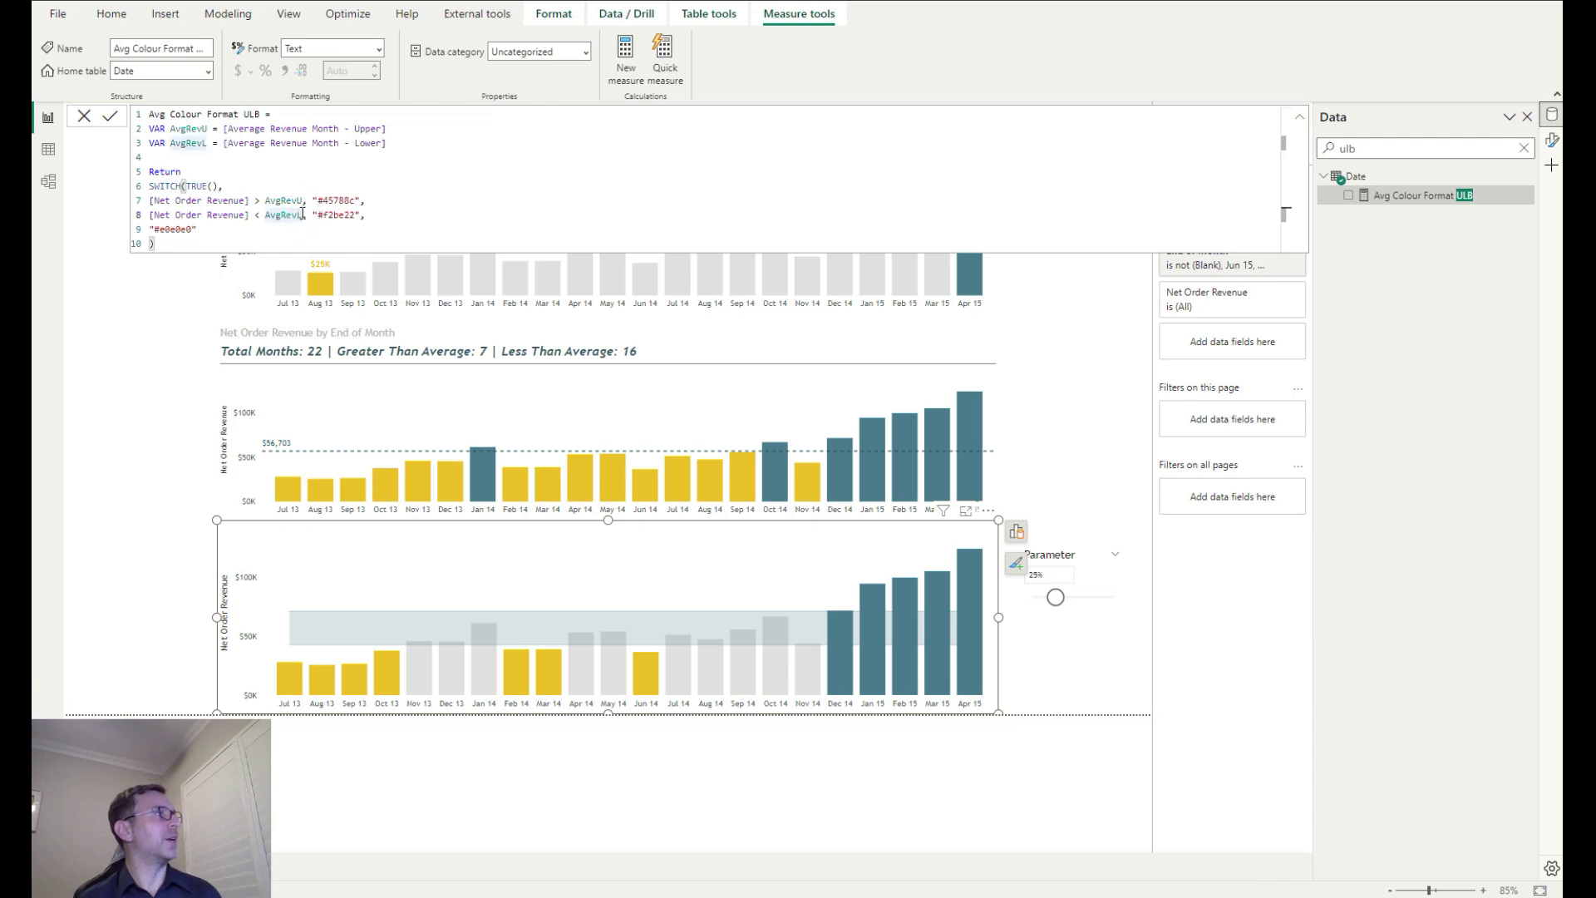
# Test the bottom chart's colouring with the Parameter slicer at 0% and set the slicer to 10%
pyautogui.click(1056, 602)
pyautogui.moveTo(1056, 603); pyautogui.dragTo(1046, 606)
pyautogui.click(1046, 607)
pyautogui.moveTo(1046, 606); pyautogui.dragTo(1029, 600)
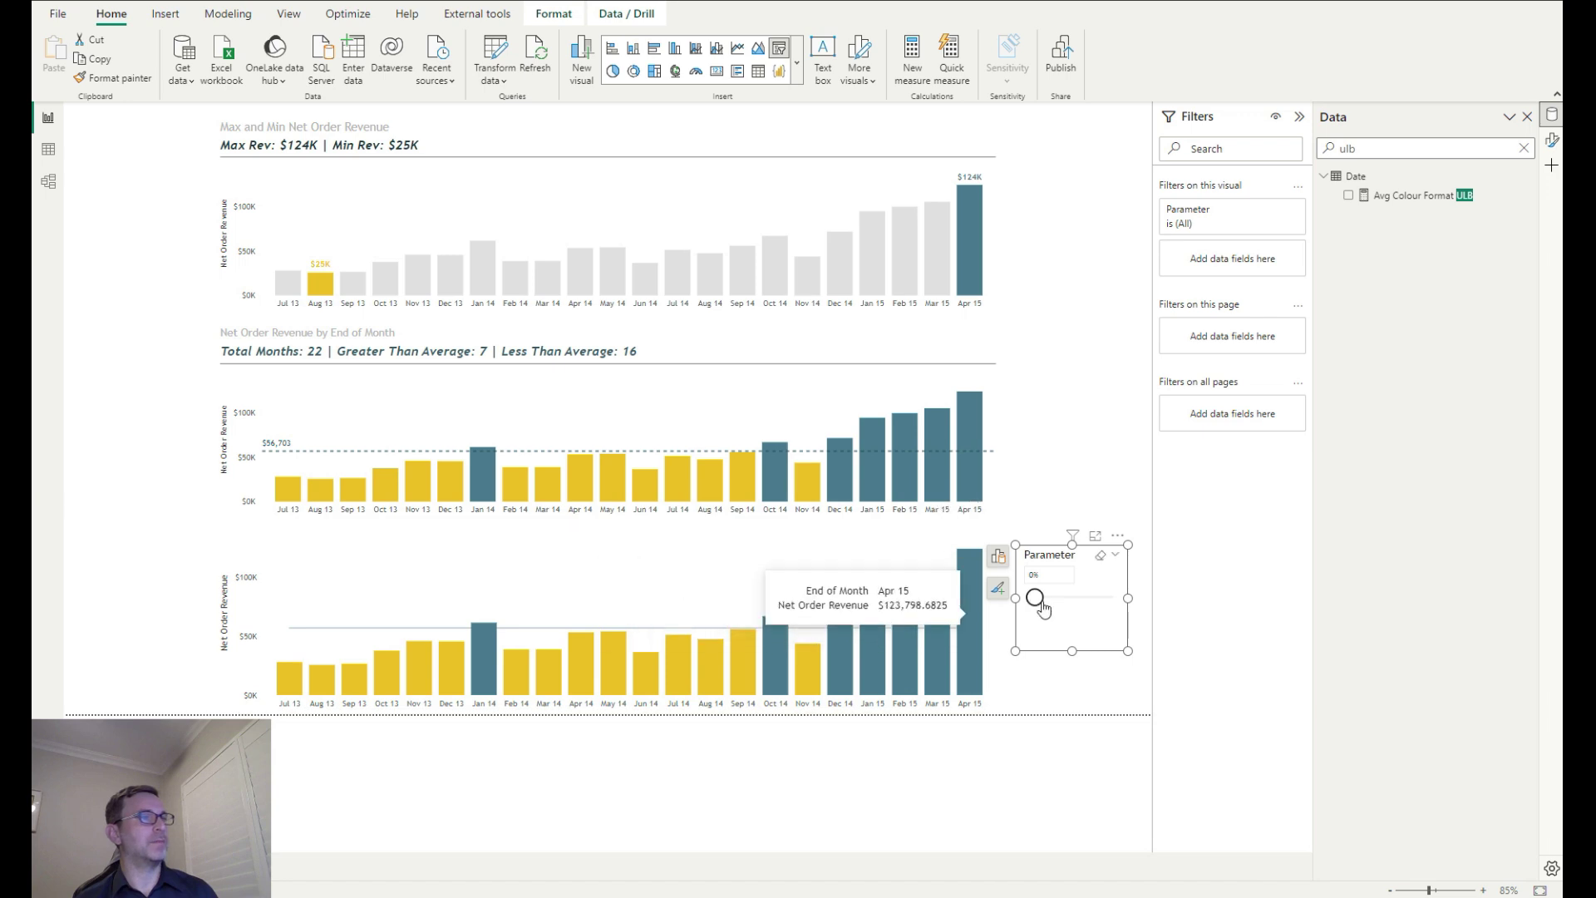
pyautogui.moveTo(1042, 600); pyautogui.dragTo(1047, 601)
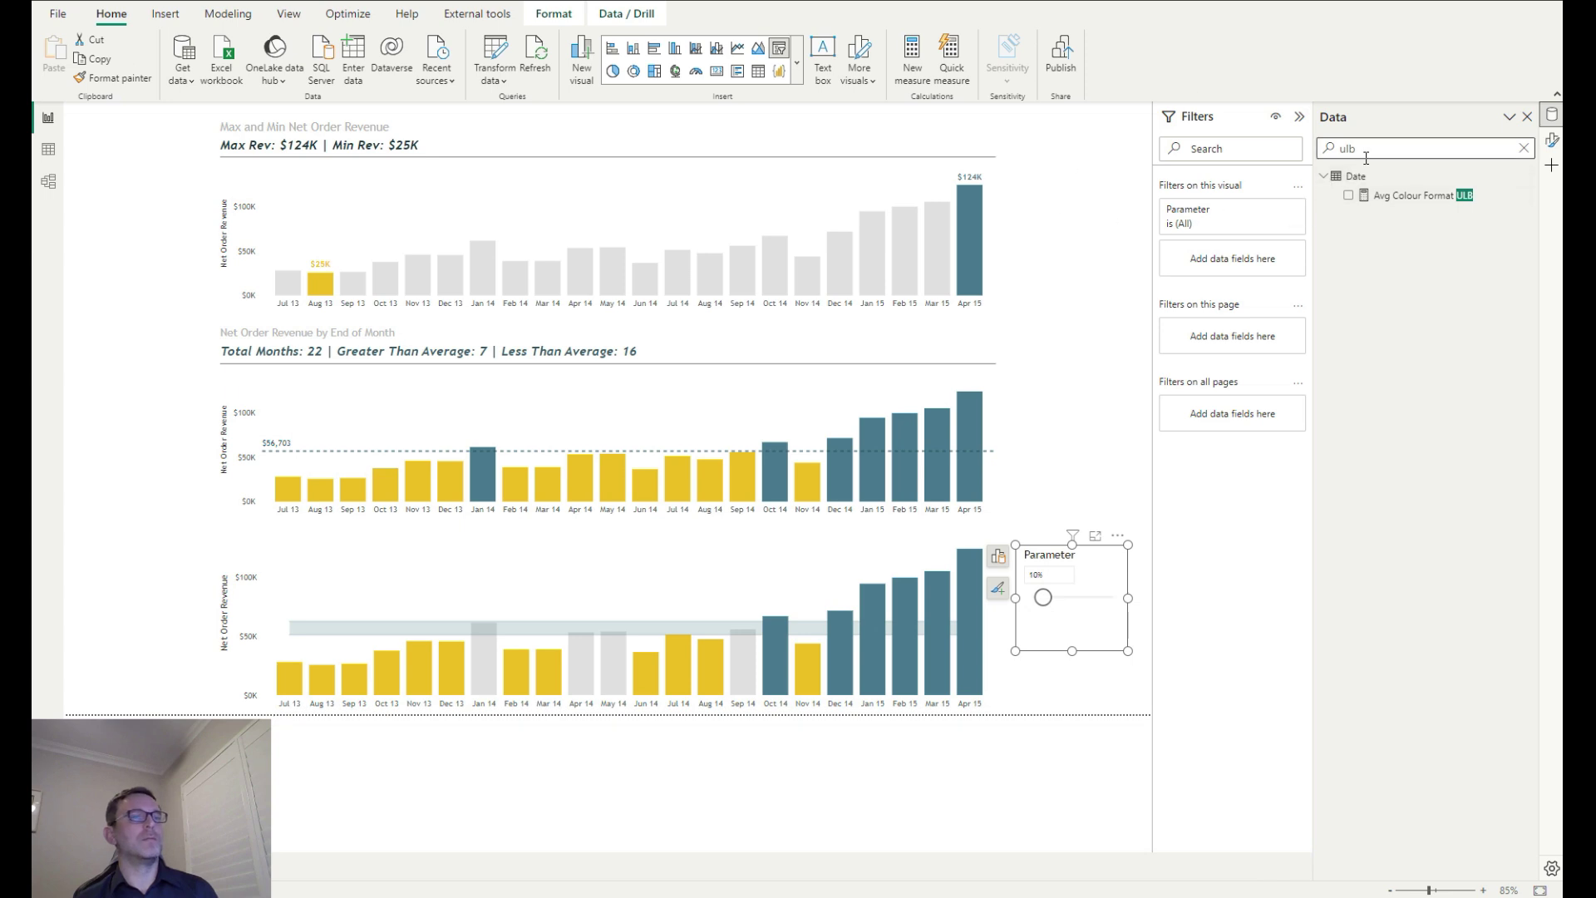
# Find the No. of Months GTA measure and copy its whole definition into a new measure
pyautogui.click(1527, 150)
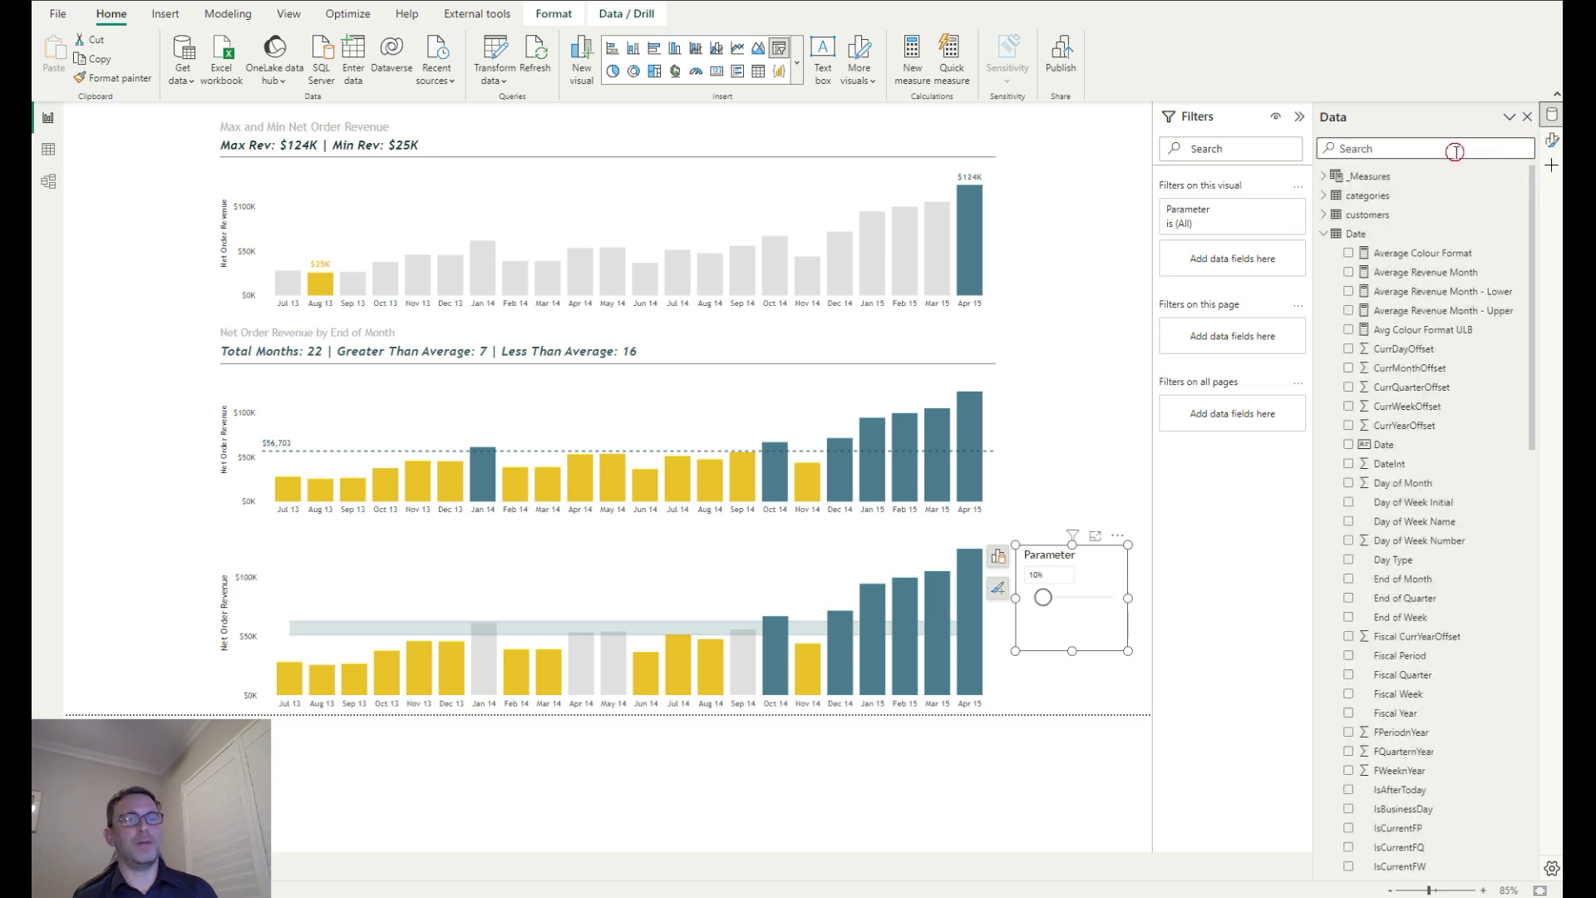
pyautogui.write('No')
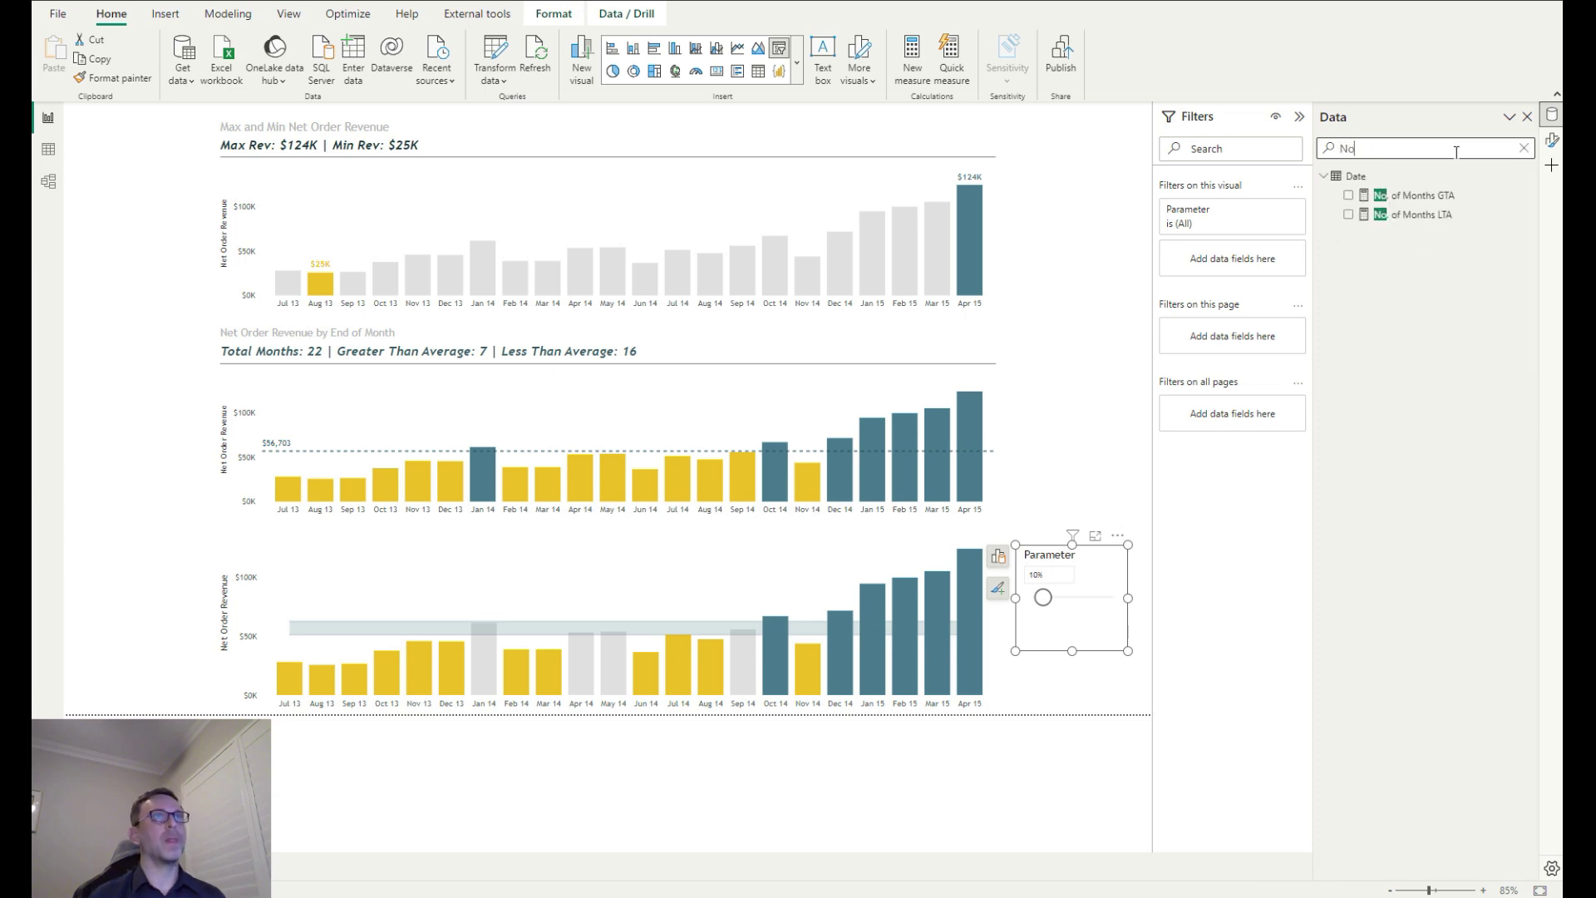
pyautogui.click(1439, 200)
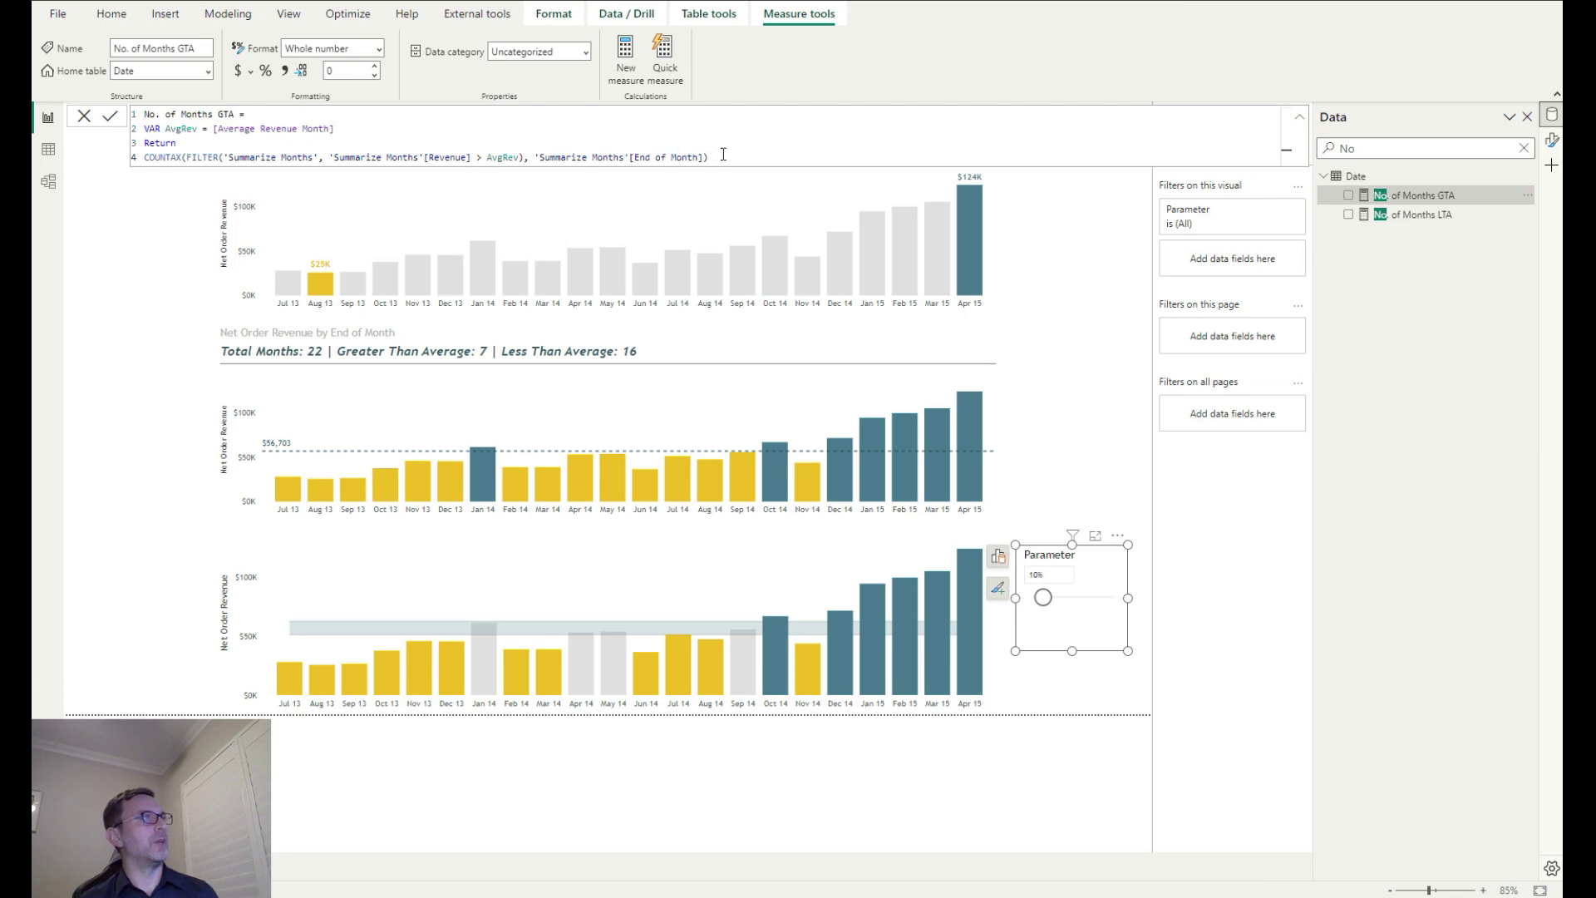
pyautogui.moveTo(713, 158); pyautogui.dragTo(210, 137)
pyautogui.hotkey('ctrl', 'a')
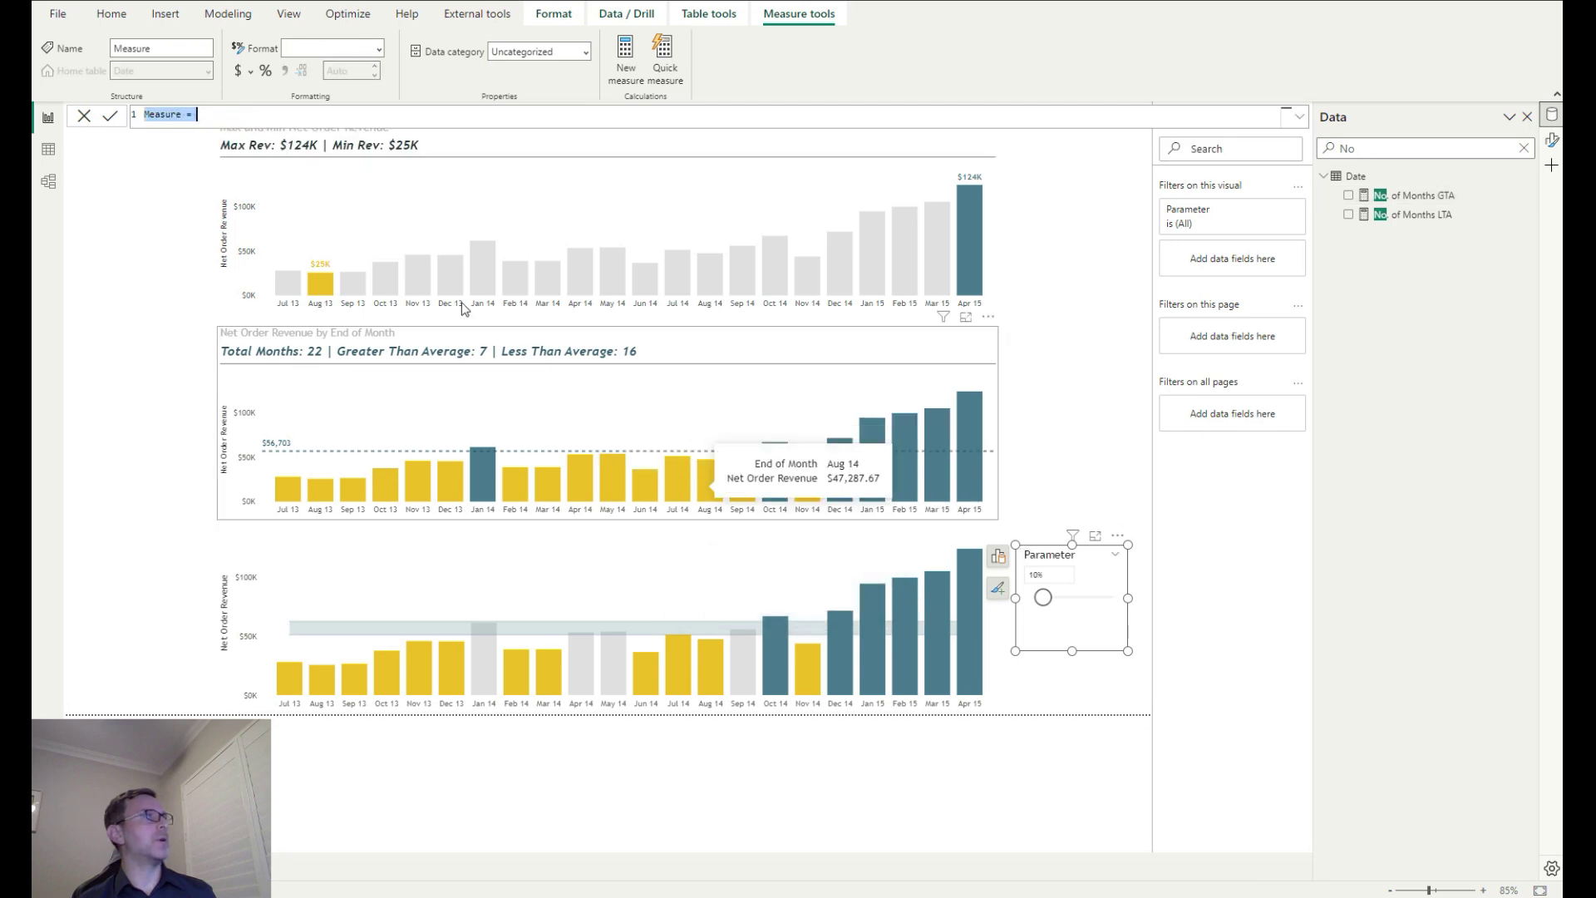
pyautogui.write("No. of Months GTA = VAR AvgRev = [Average Revenue Month] Return COUNTAX(FILTER('Summarize Months', 'Summarize Months'[Revenue] > AvgRev), 'Summarize Months'[End of Month])")
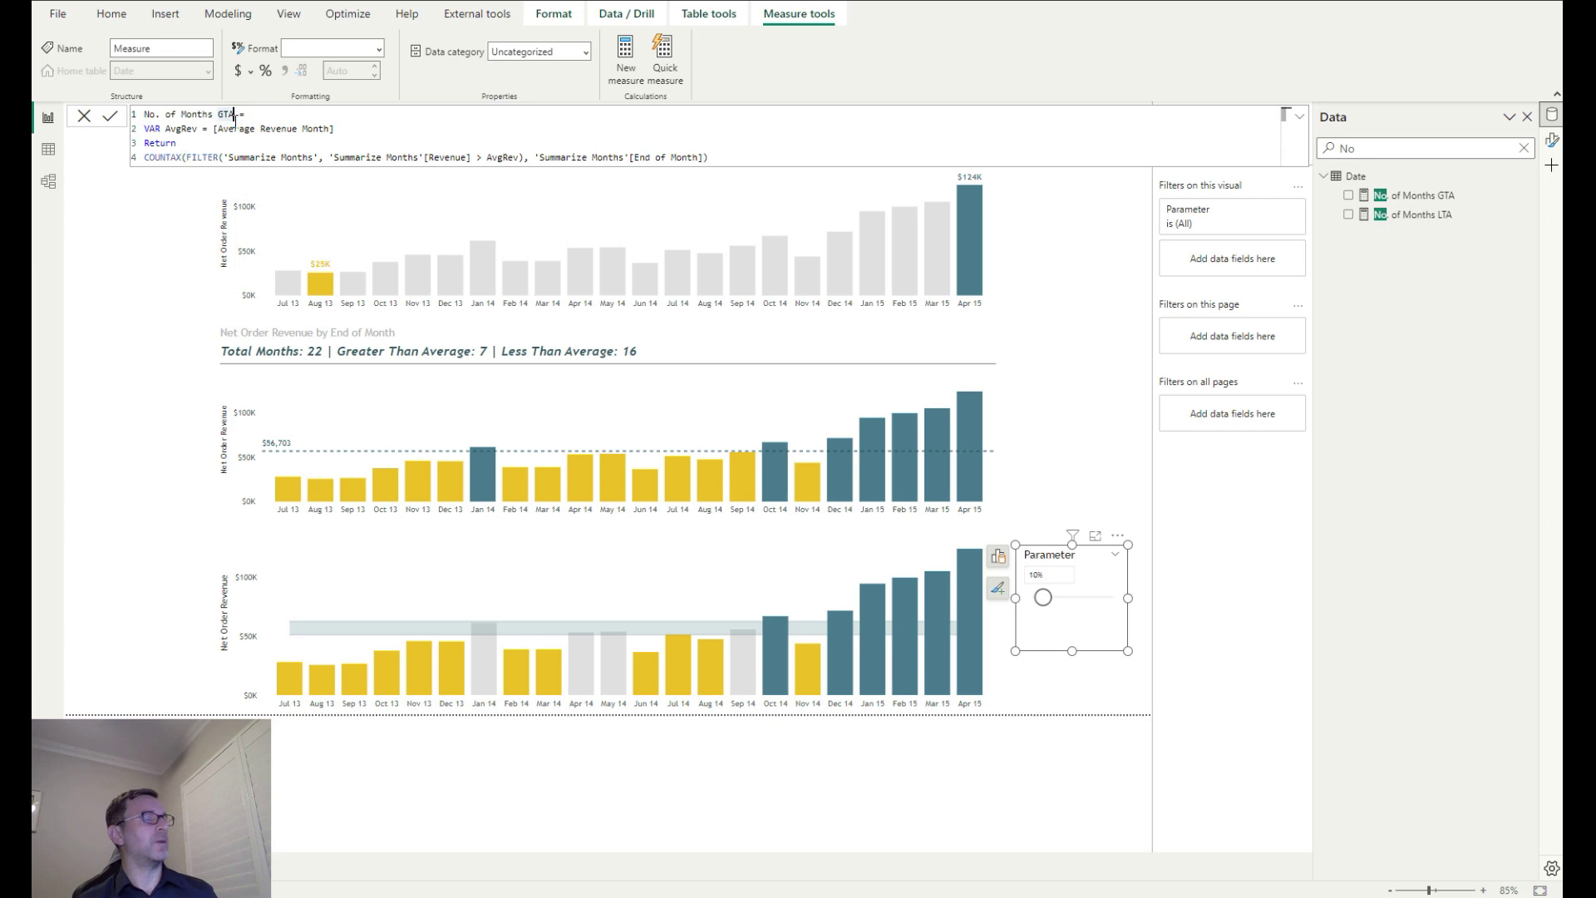
# Rename the pasted copy of the measure to No. of Months GTUB in its definition
pyautogui.click(238, 115)
pyautogui.press('BackSpace')
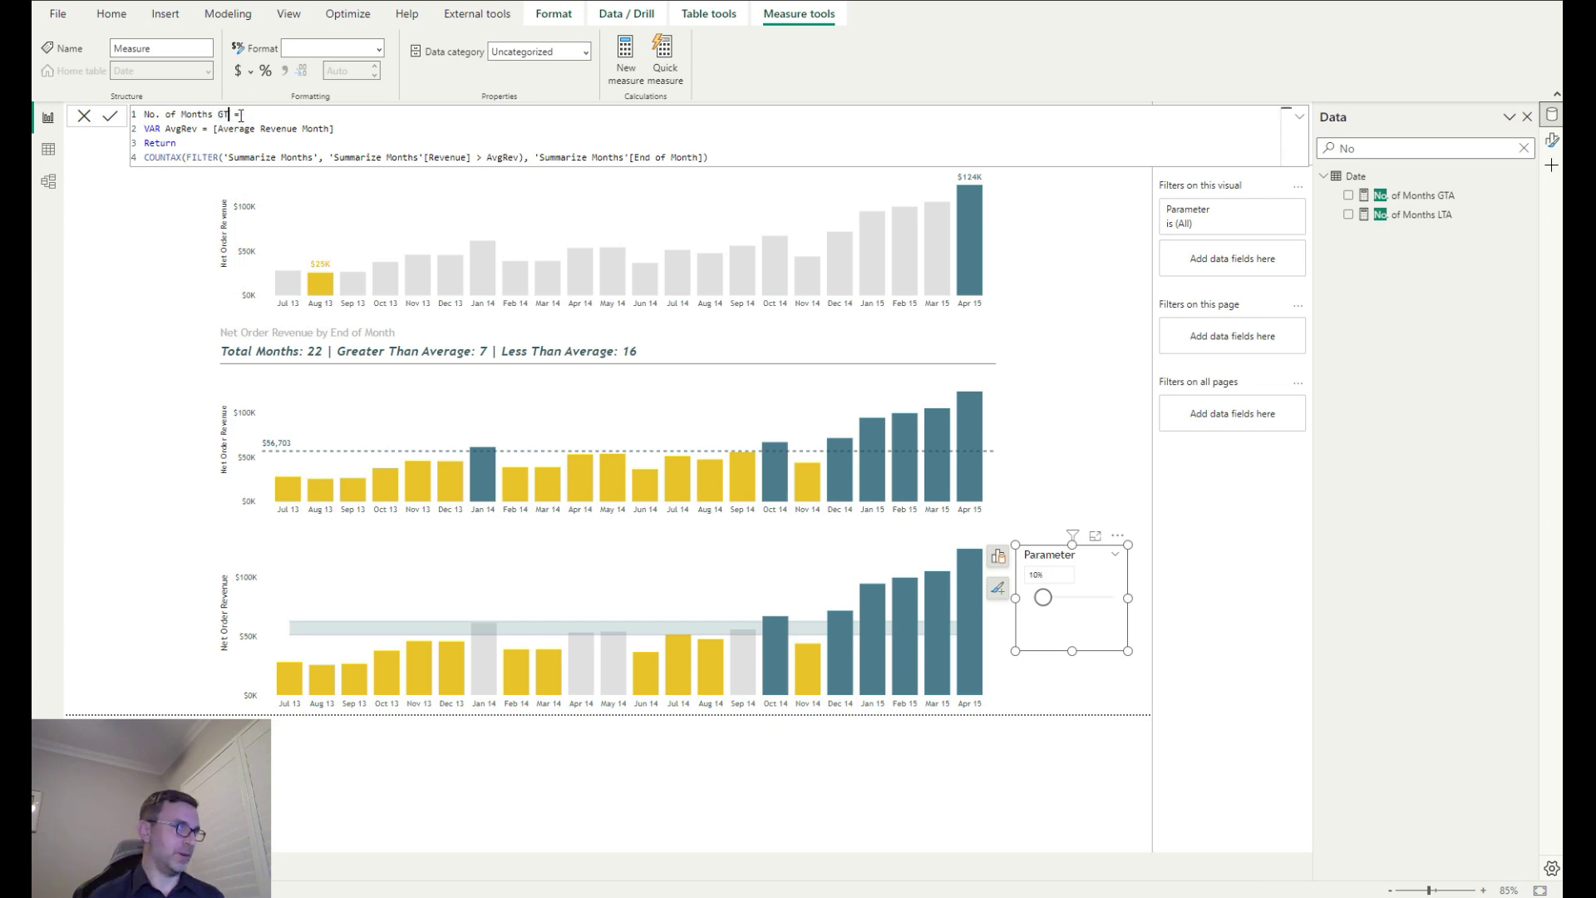
pyautogui.write('UB')
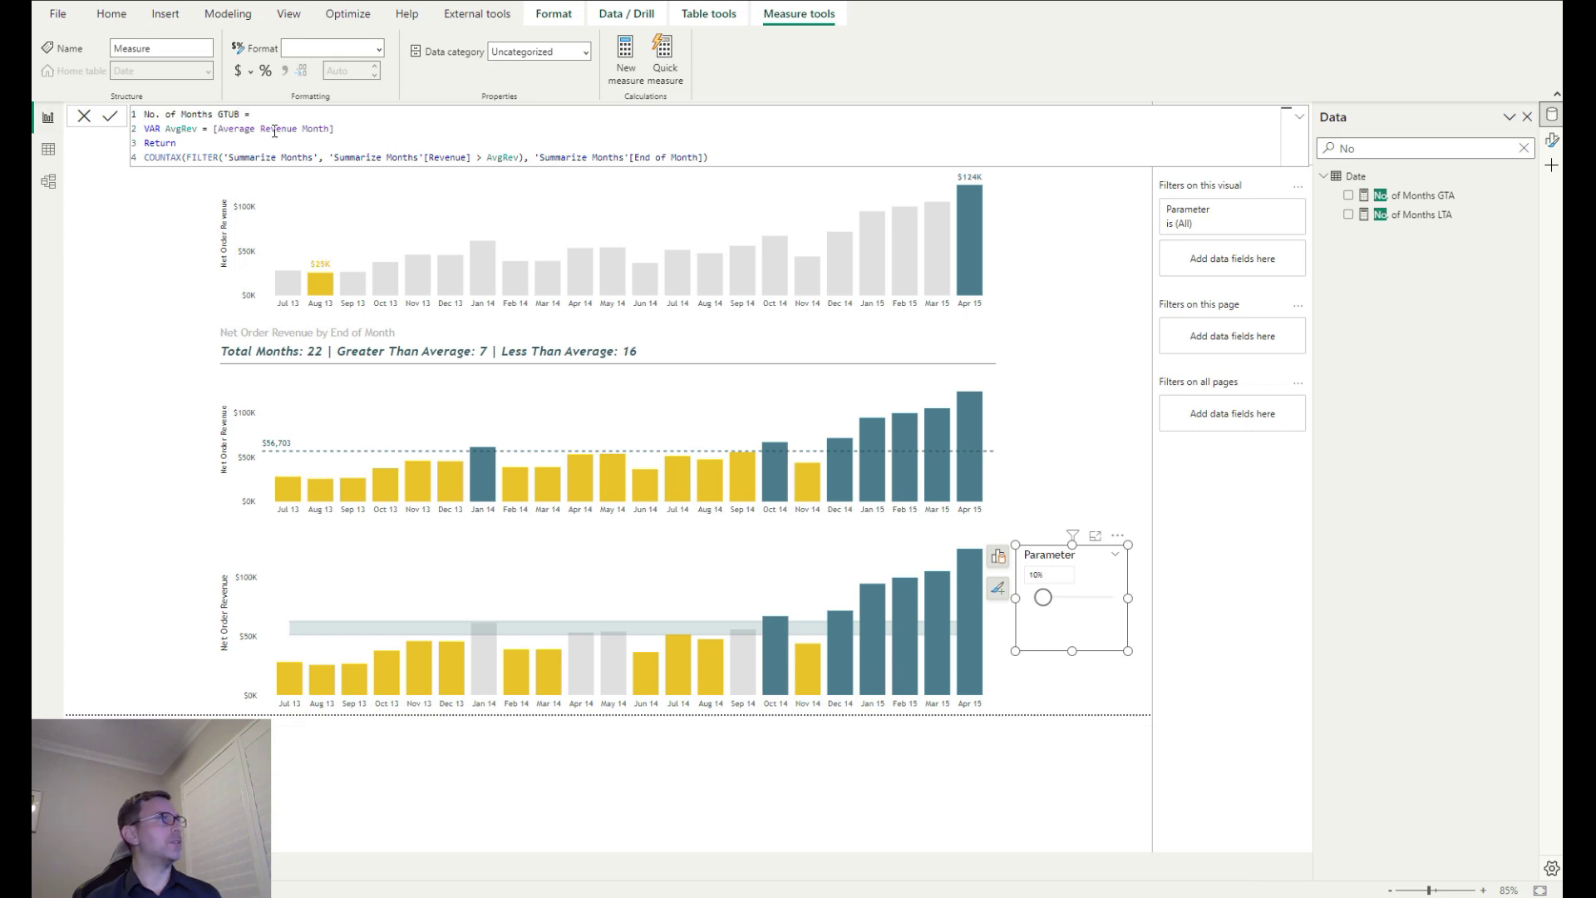
# Rename the measure's average variable to AvgRevU and assign it [Average Revenue Month - Upper]
pyautogui.moveTo(340, 128); pyautogui.dragTo(214, 129)
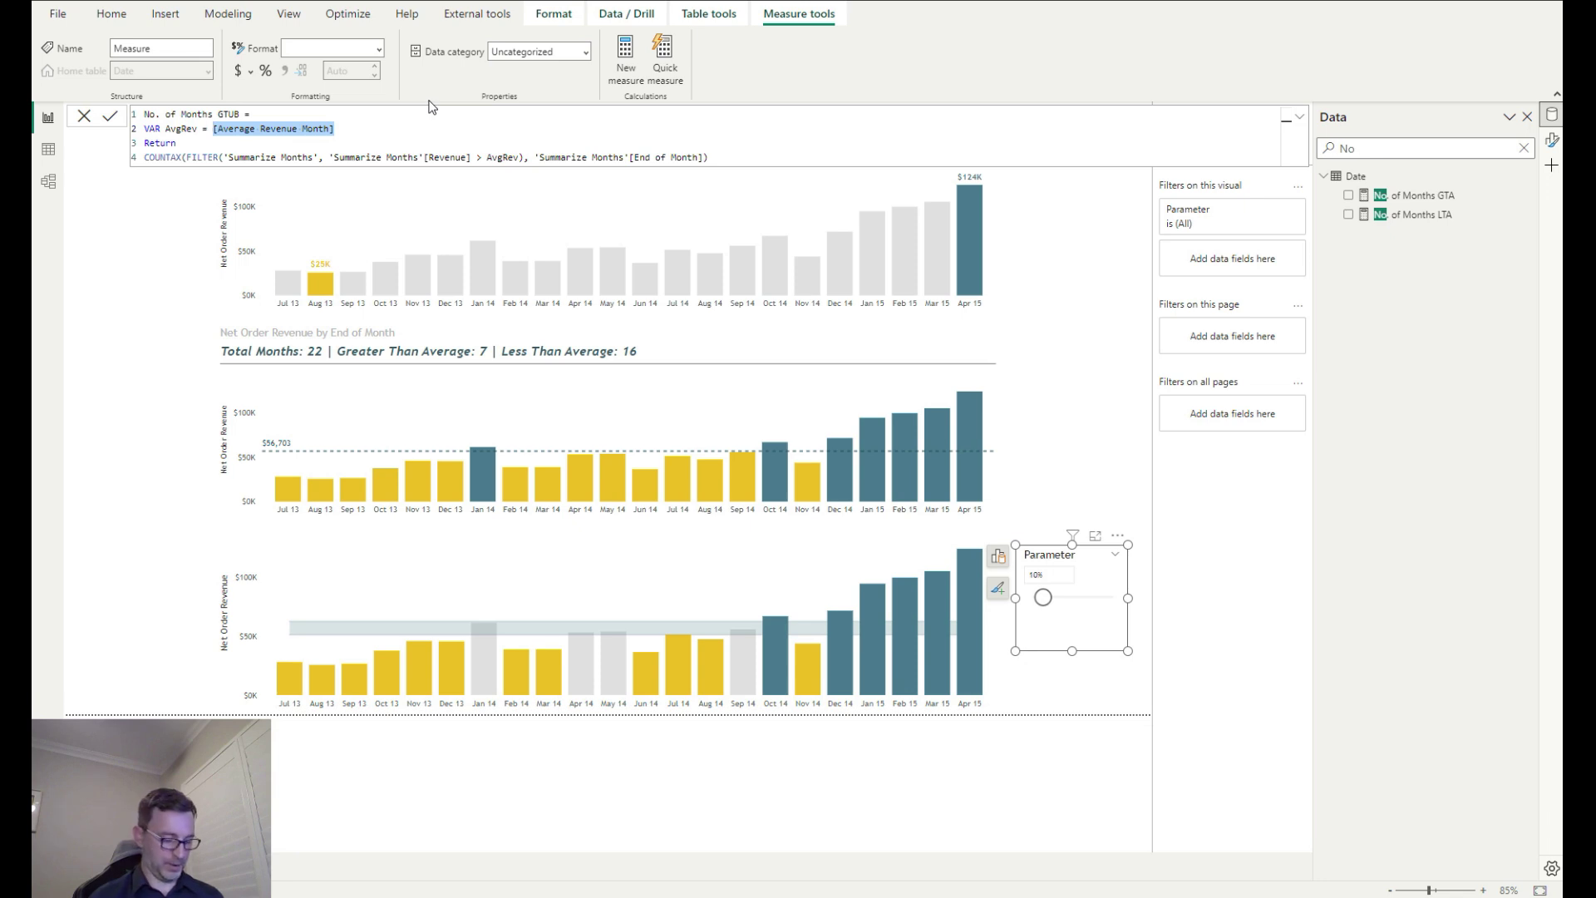
pyautogui.write('[Av')
pyautogui.press('Down')
pyautogui.press('Down')
pyautogui.press('Tab')
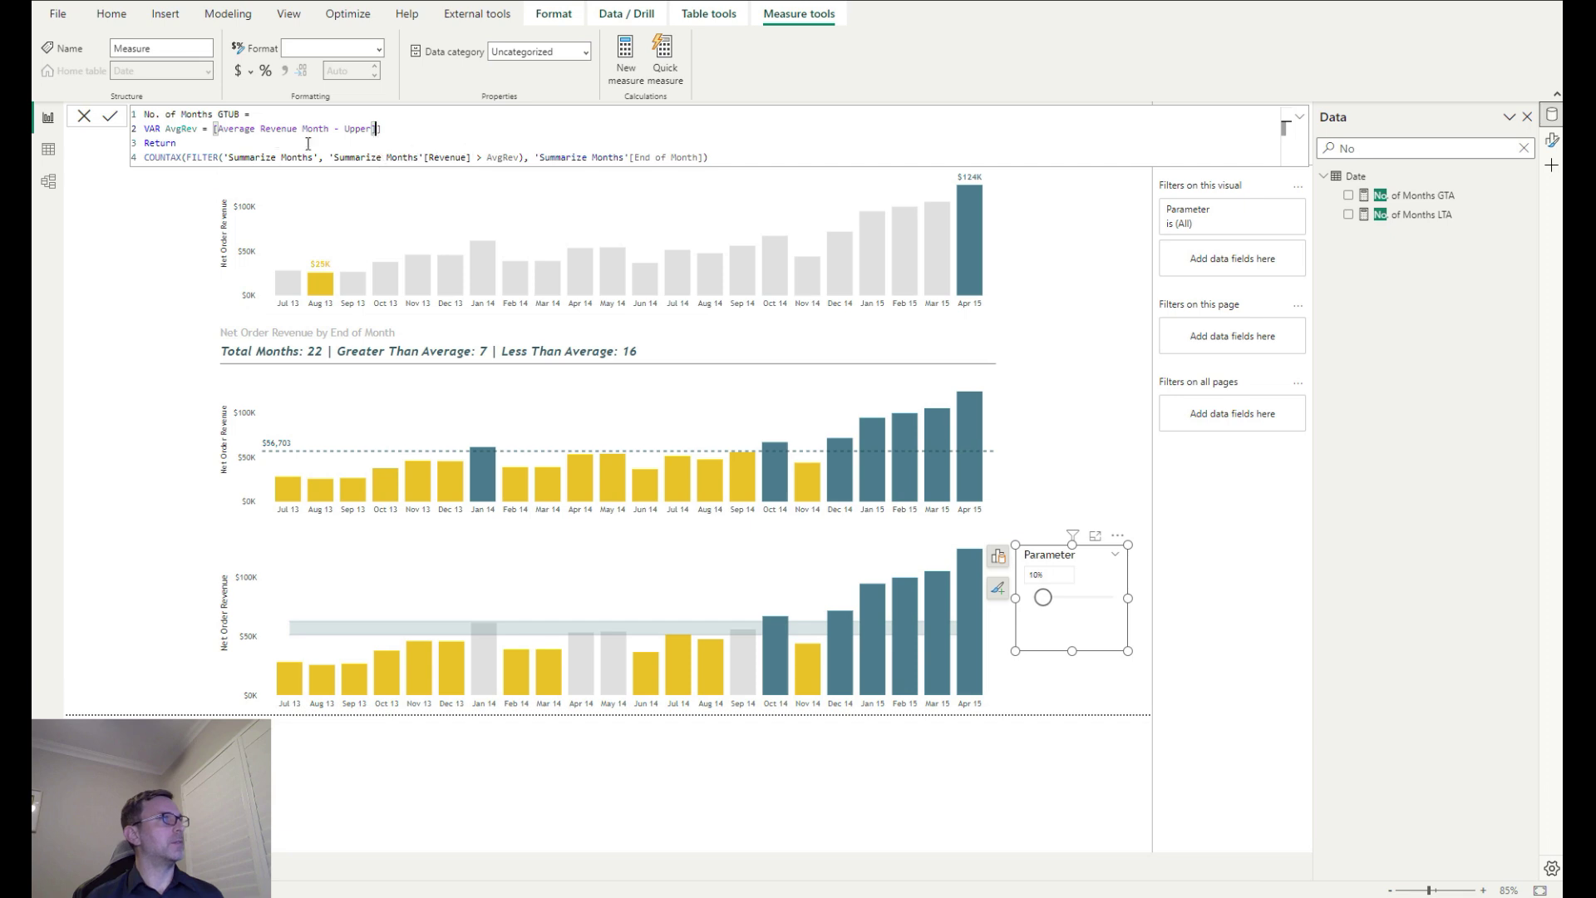
pyautogui.click(197, 131)
pyautogui.write('U')
pyautogui.click(398, 124)
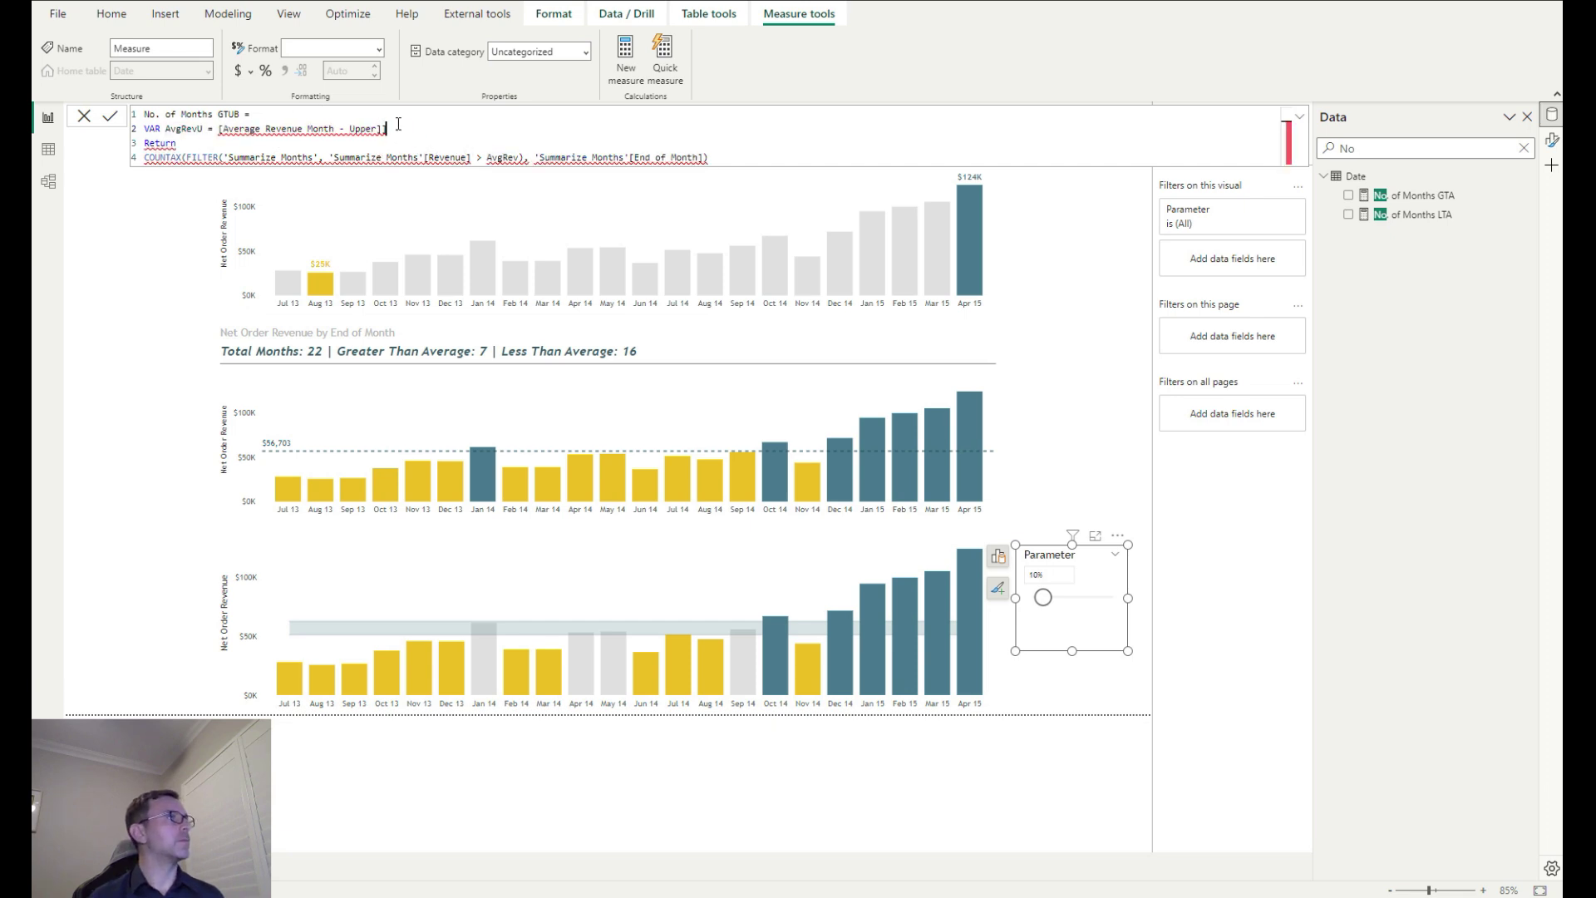
pyautogui.press('BackSpace')
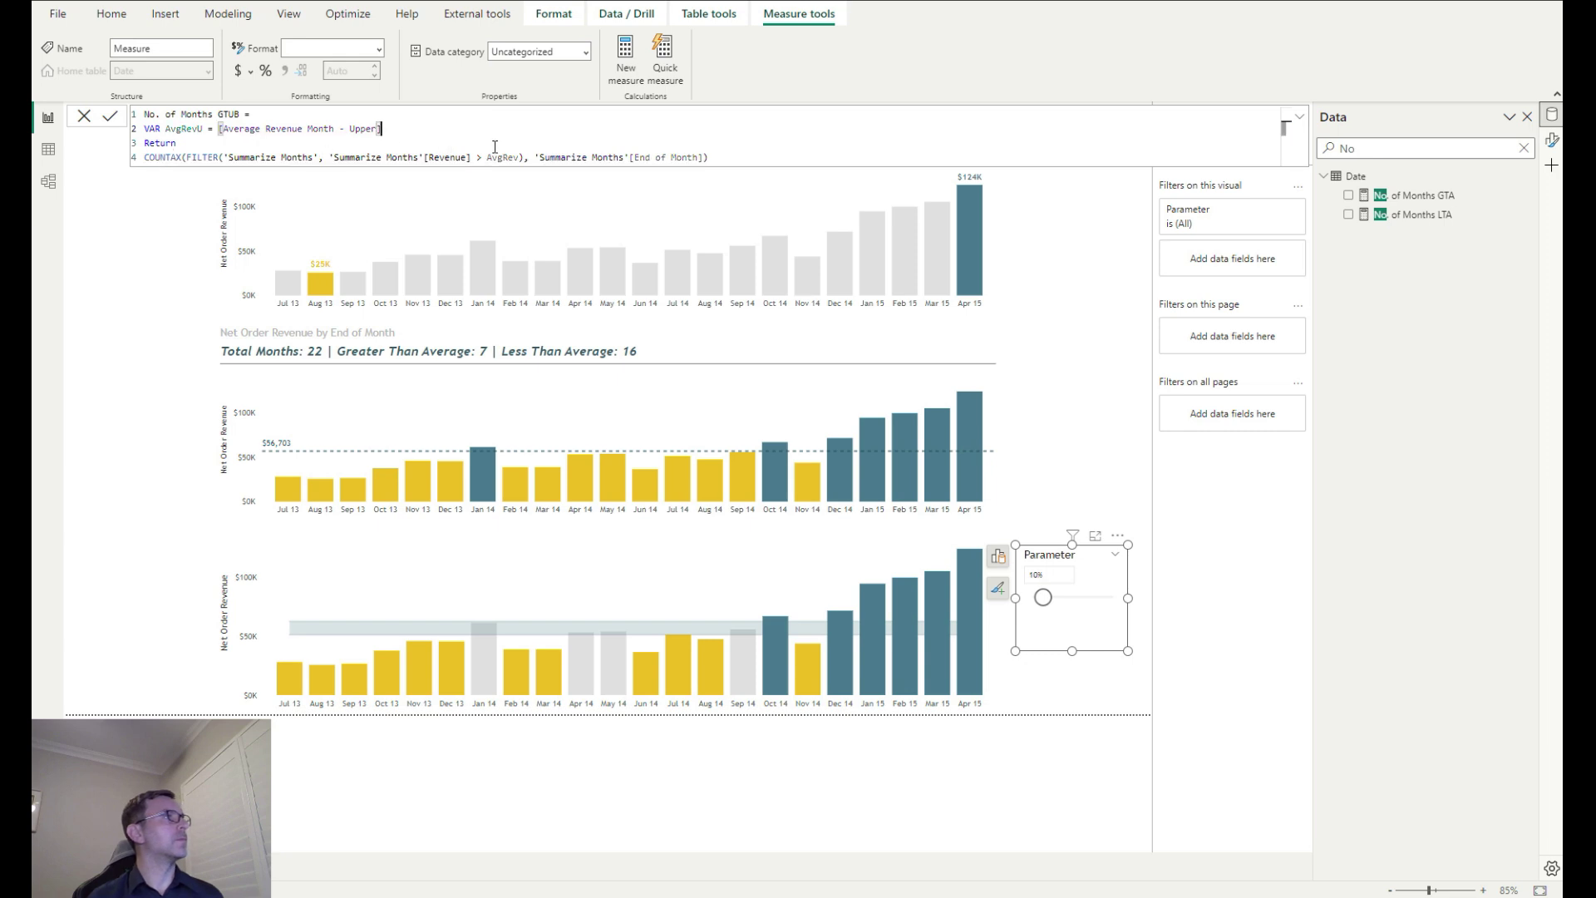
# Make the filter compare revenue against AvgRevU, and commit the measure after copying its whole definition
pyautogui.click(522, 157)
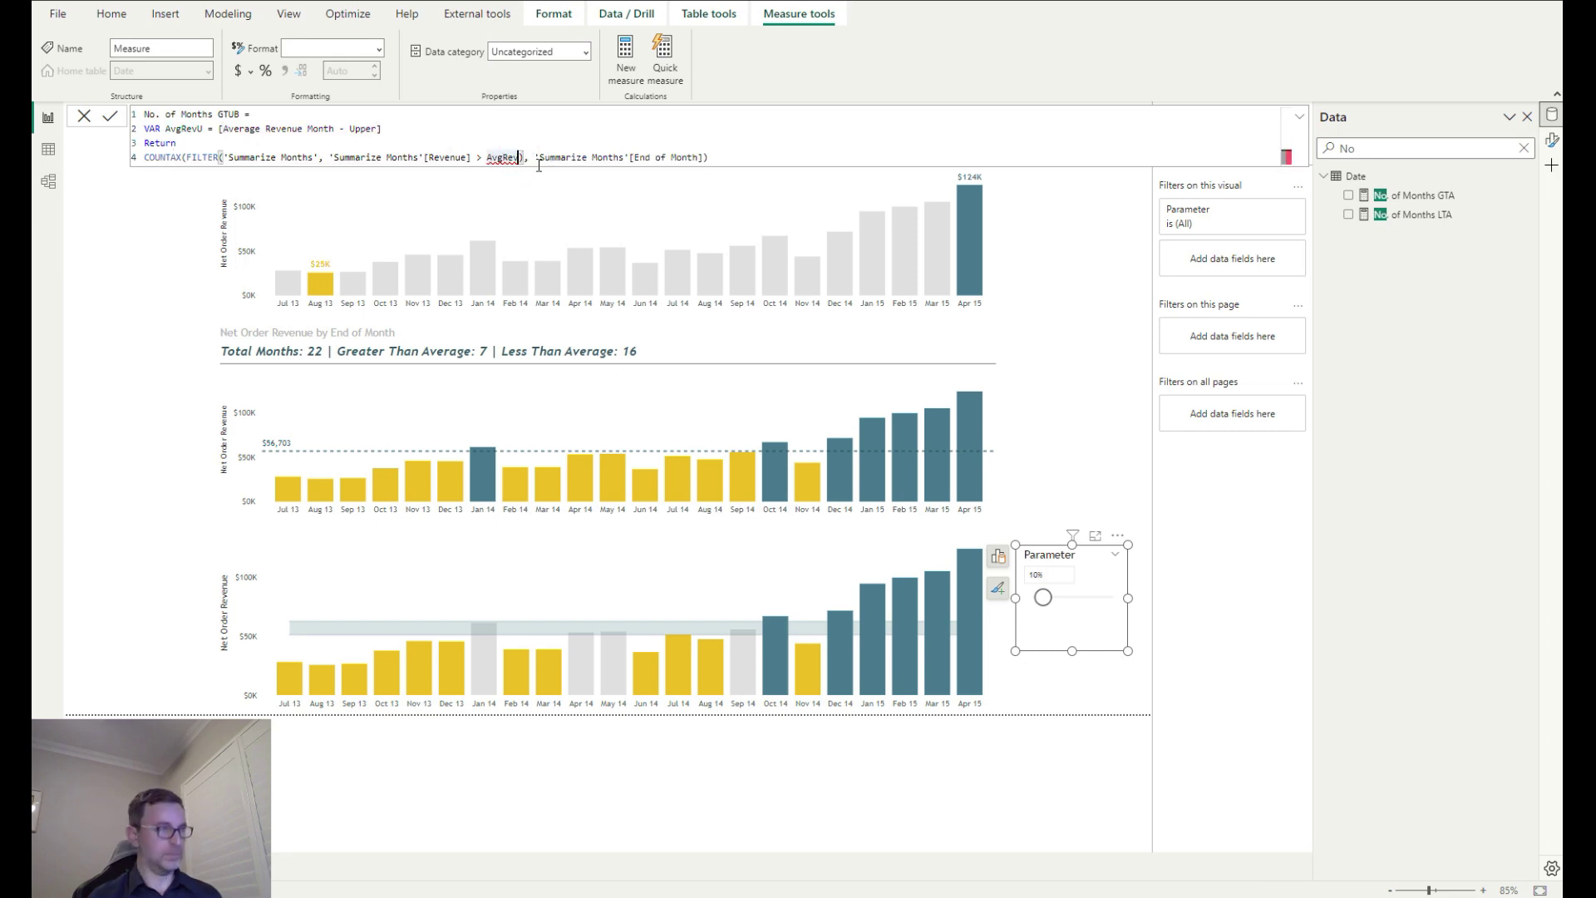
pyautogui.write('U')
pyautogui.click(781, 155)
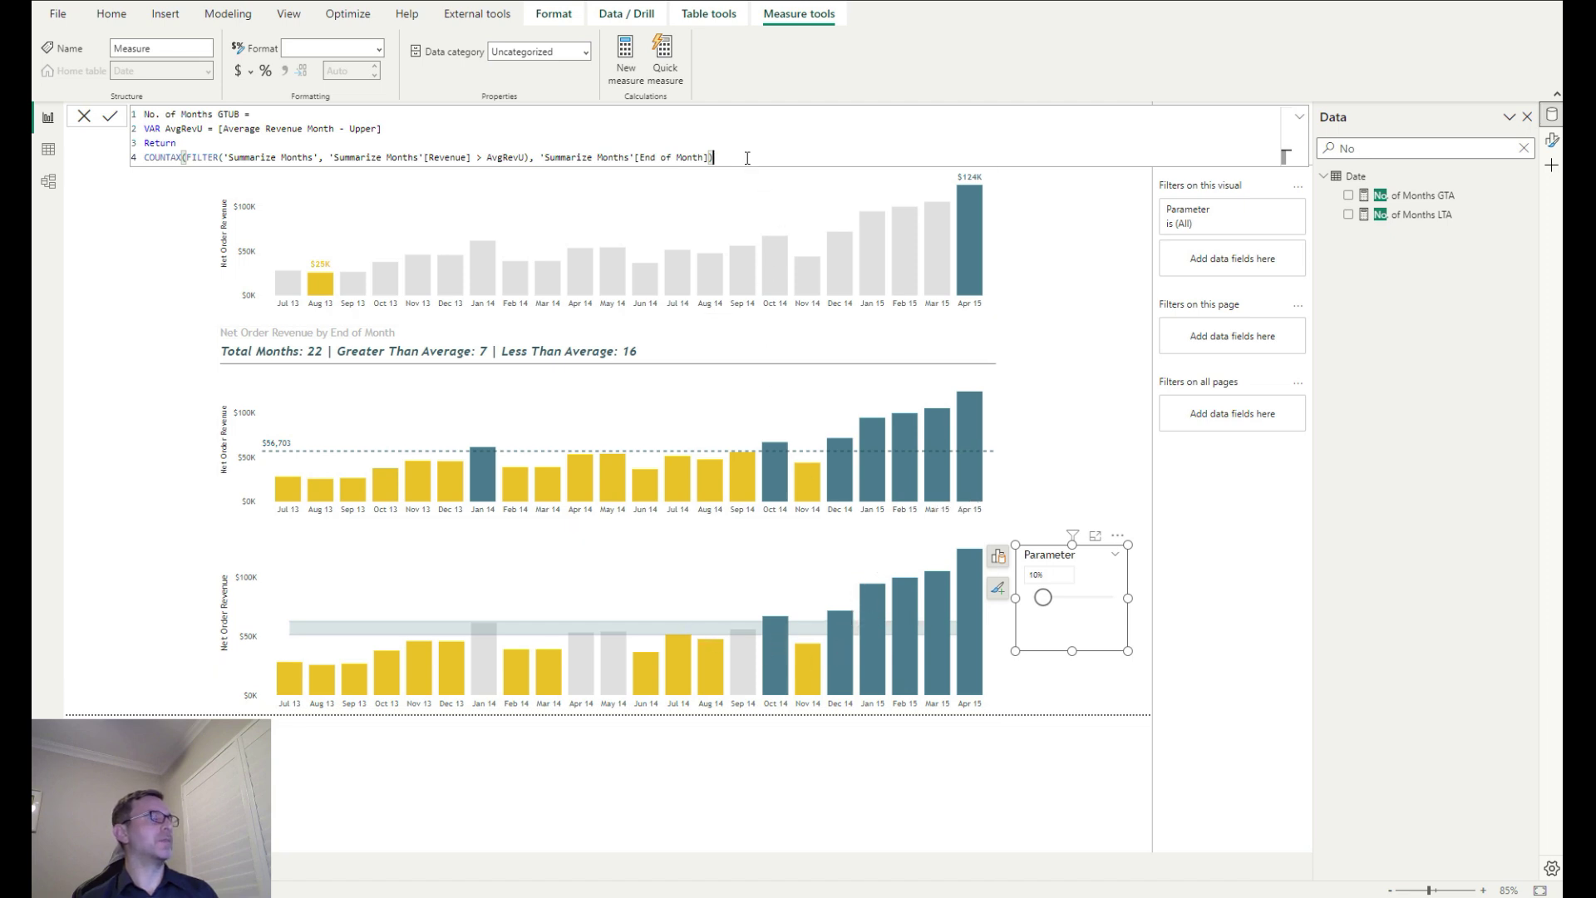
pyautogui.moveTo(714, 157); pyautogui.dragTo(682, 74)
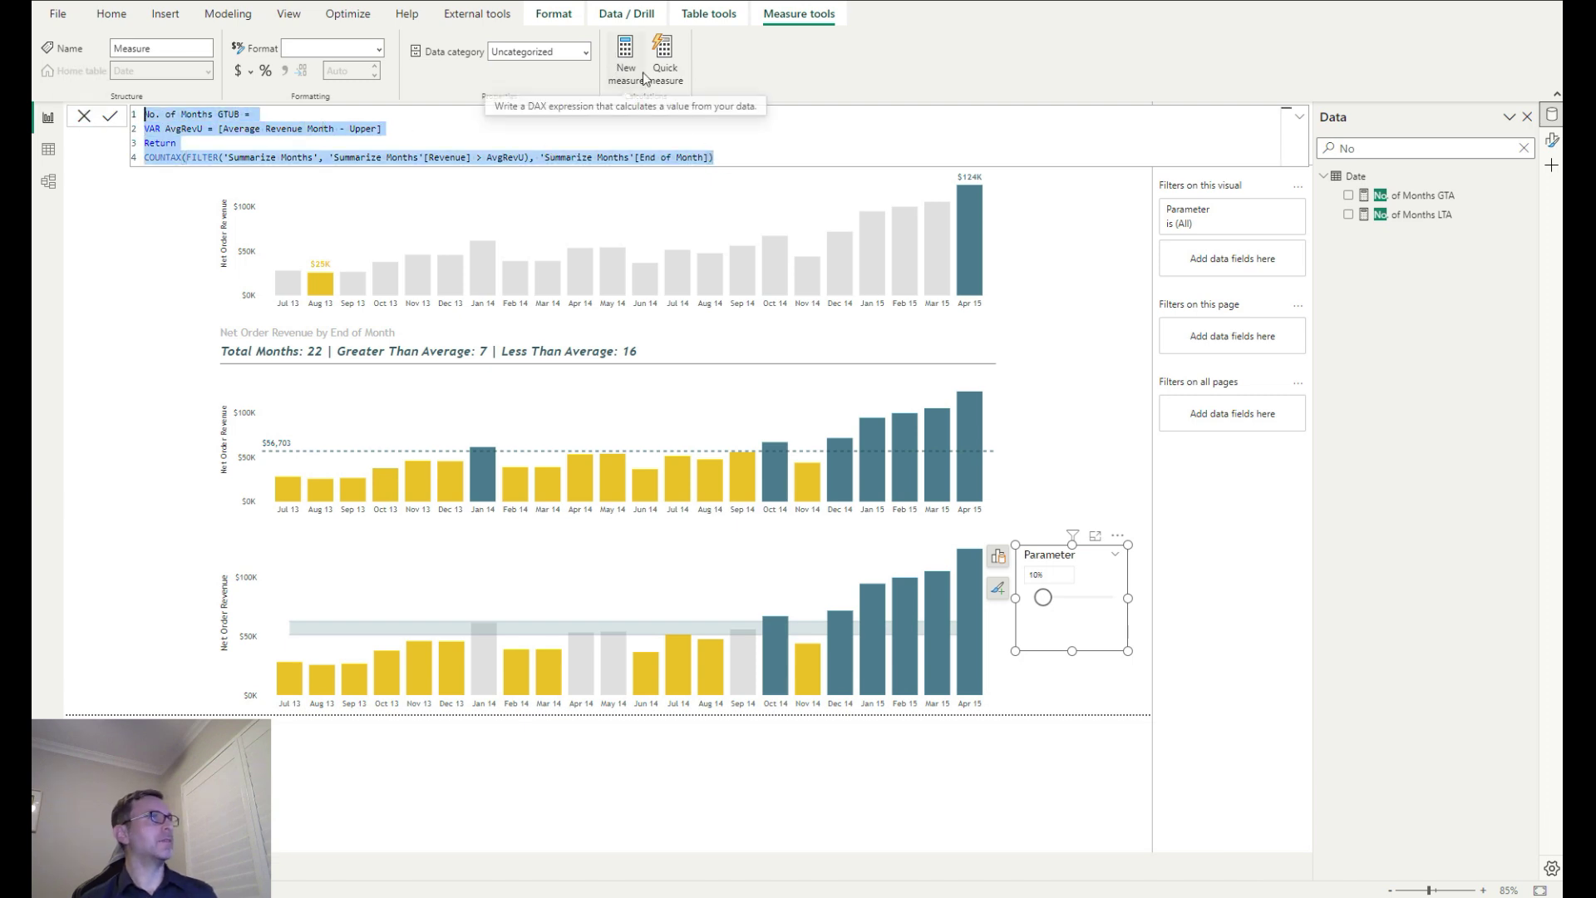
pyautogui.click(736, 156)
pyautogui.press('Return')
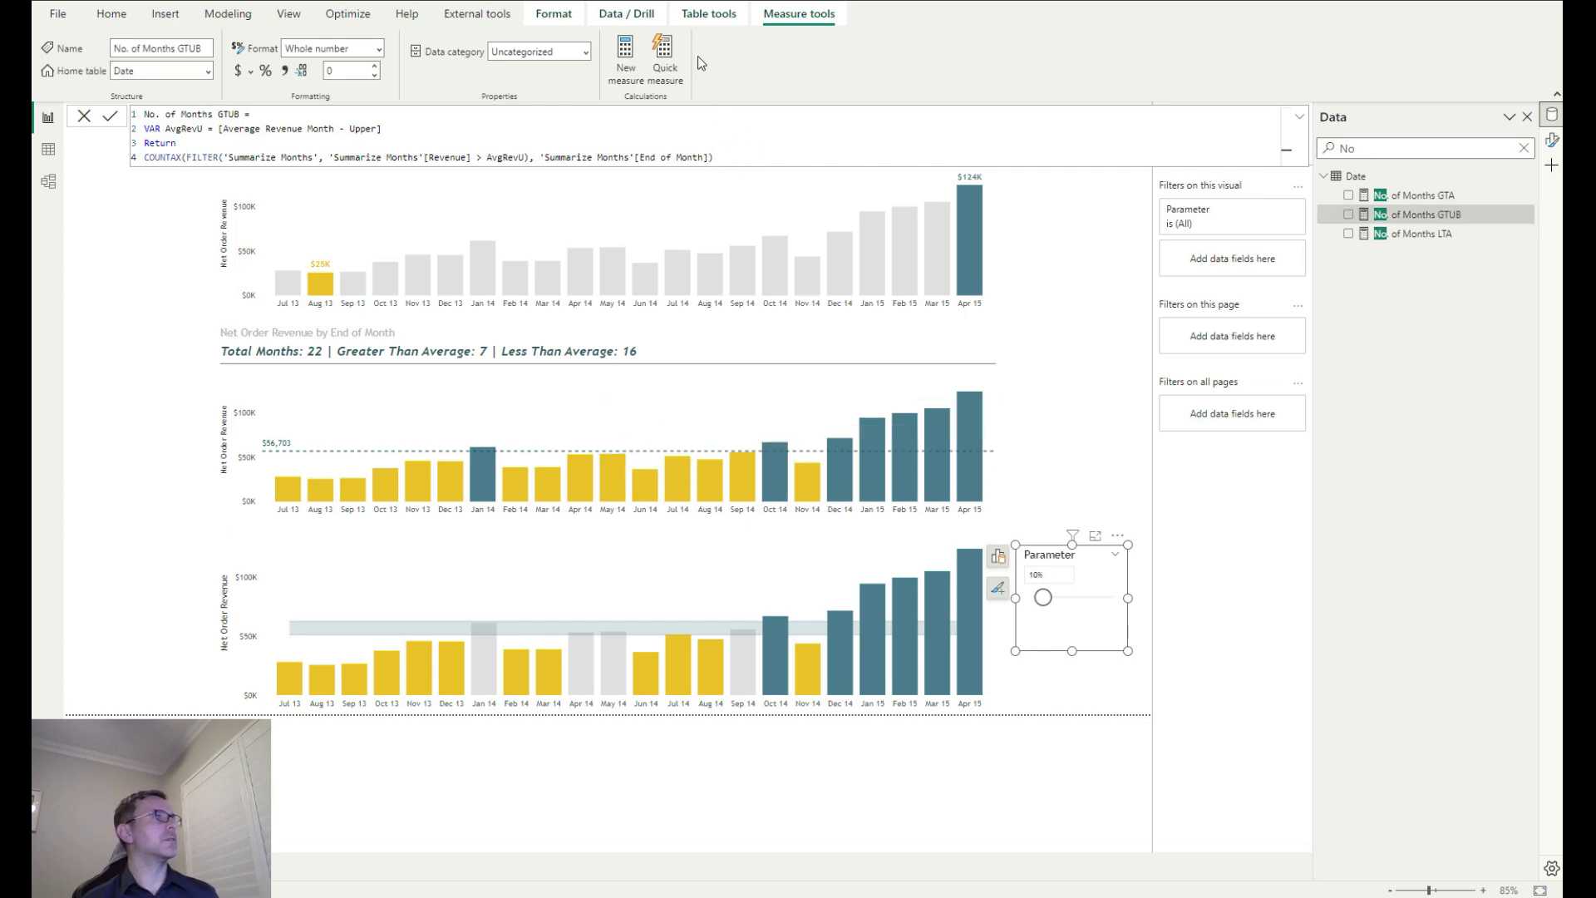
# Create a new measure from the copied definition and name it No. of Months LTLB
pyautogui.click(629, 65)
pyautogui.click(228, 115)
pyautogui.press('BackSpace')
pyautogui.press('BackSpace')
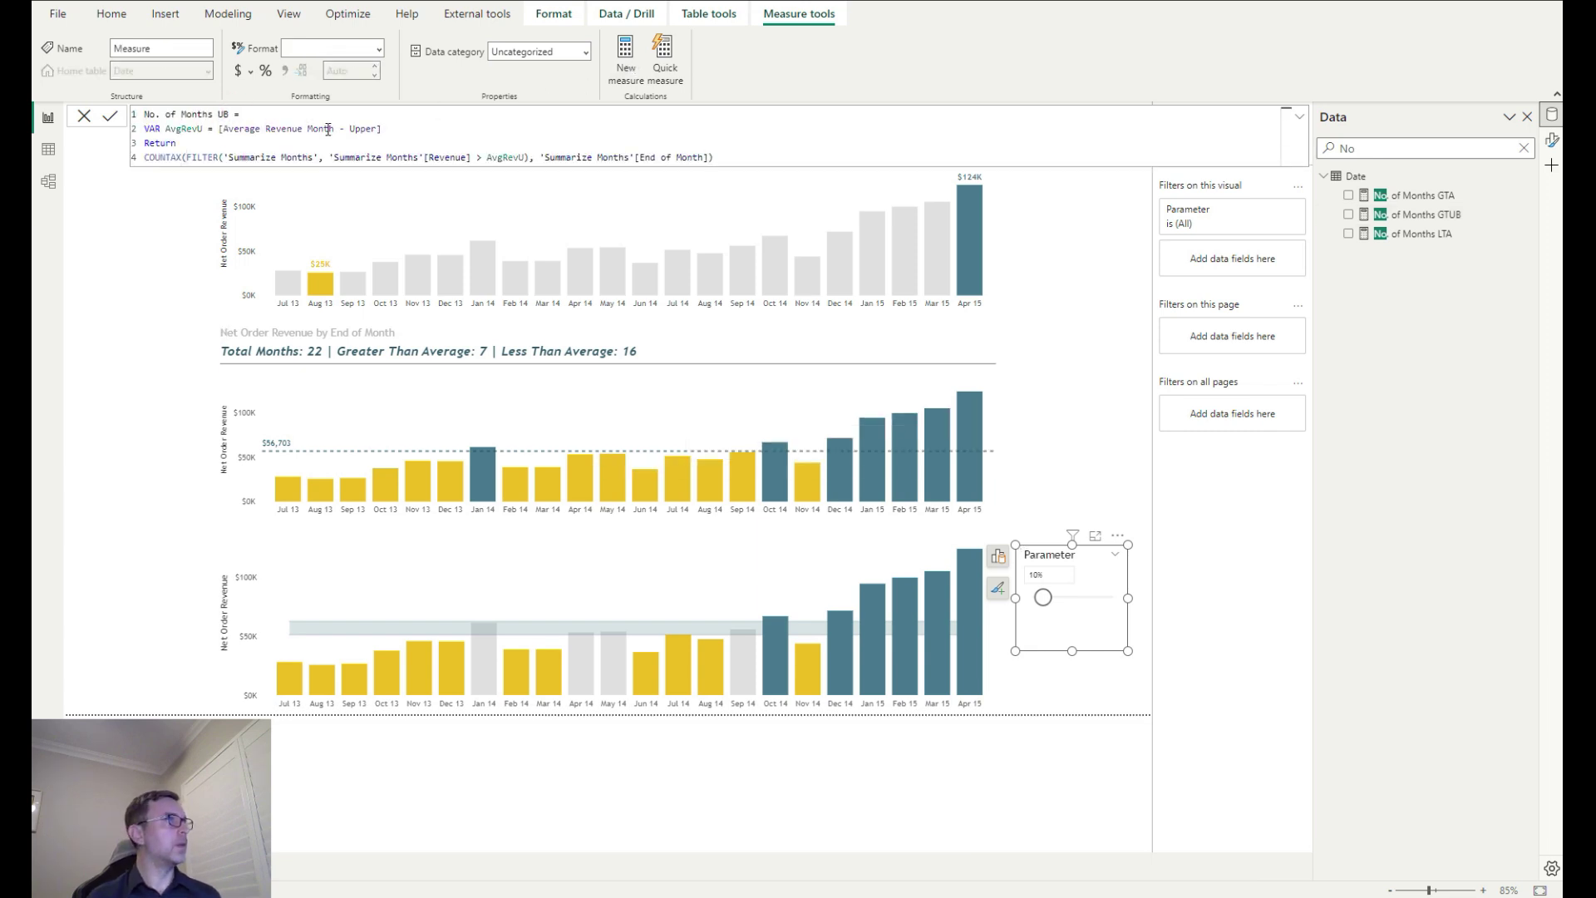
pyautogui.write('LT')
pyautogui.press('BackSpace')
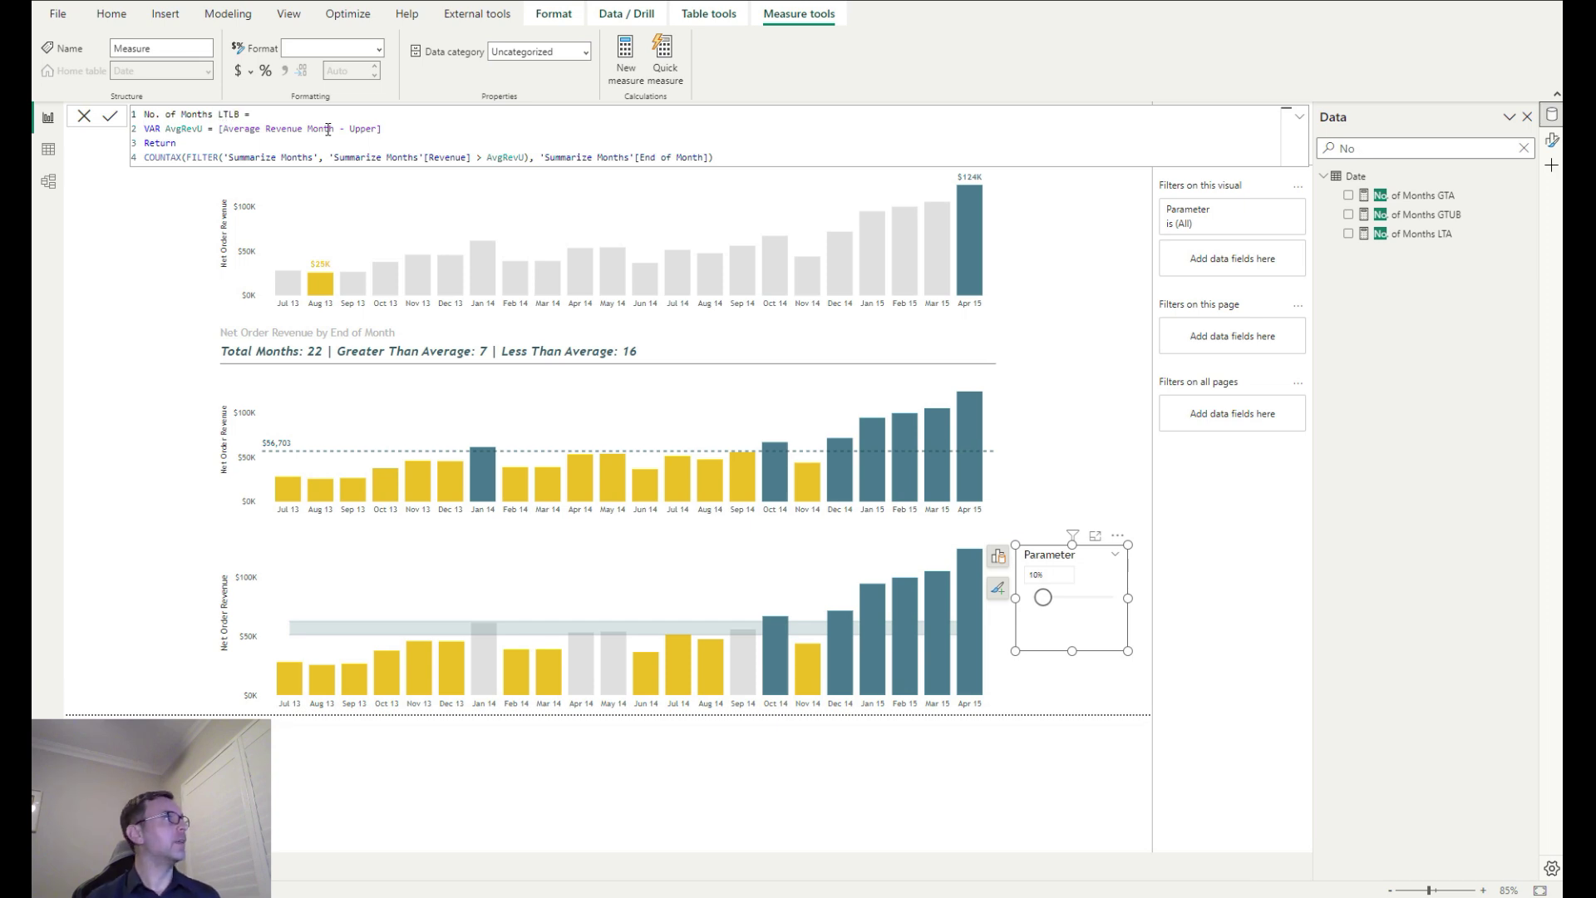
# Point the variable to [Average Revenue Month - Lower] and change the filter's comparison operator to <
pyautogui.moveTo(377, 128); pyautogui.dragTo(345, 123)
pyautogui.write('Lower')
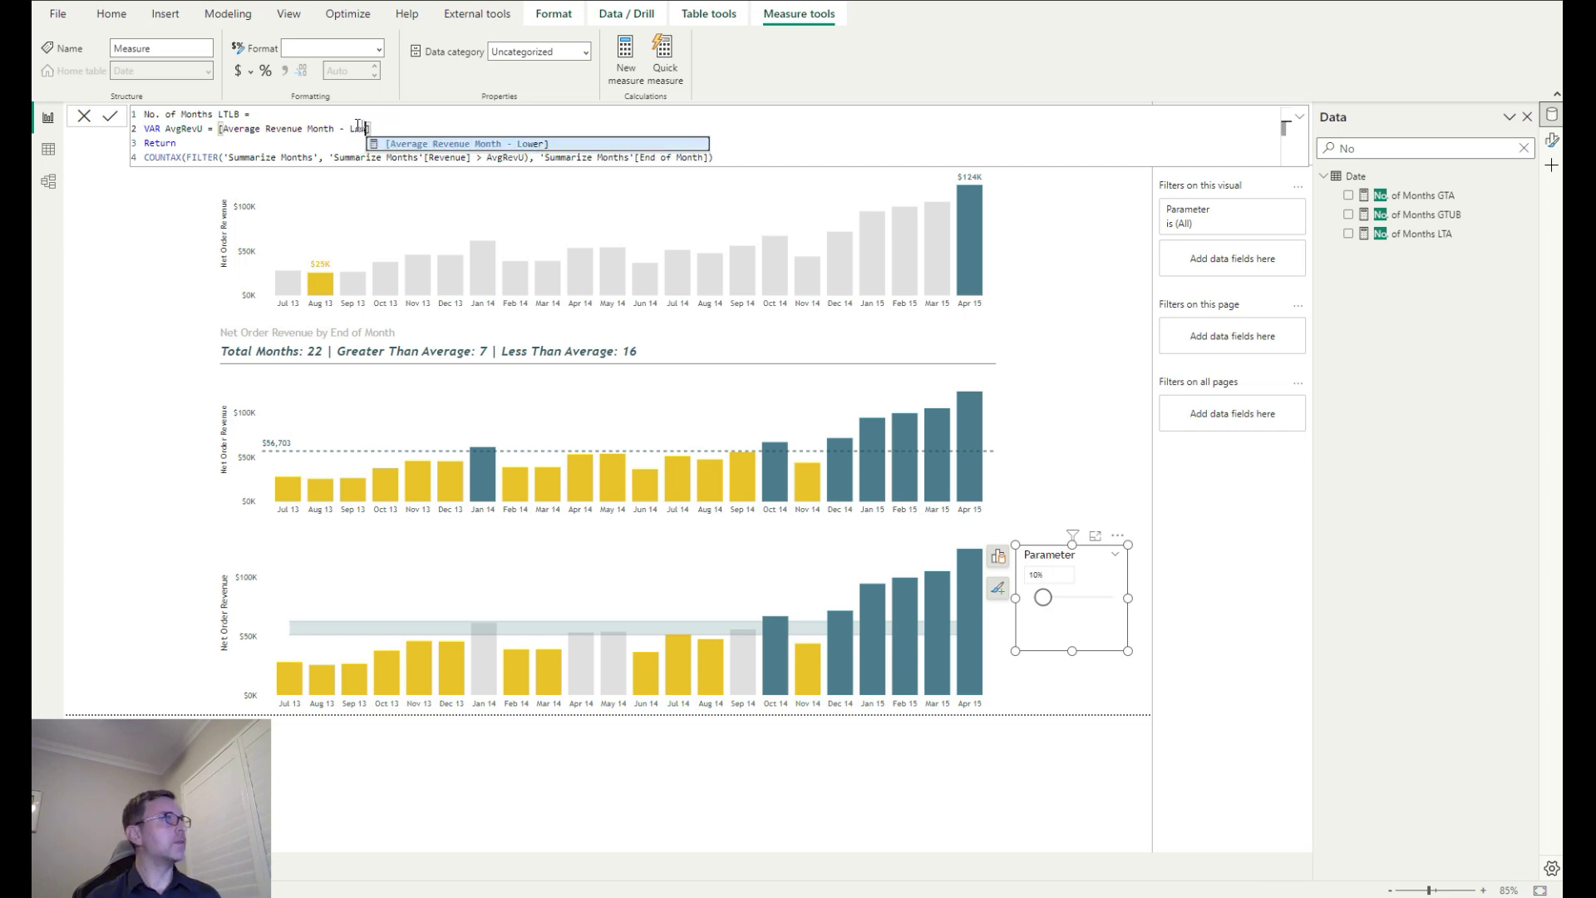
pyautogui.click(483, 157)
pyautogui.press('BackSpace')
pyautogui.write('<')
# Rename the variable to AvgRevL in both its declaration and the filter, and commit the No. of Months LTLB measure
pyautogui.click(520, 158)
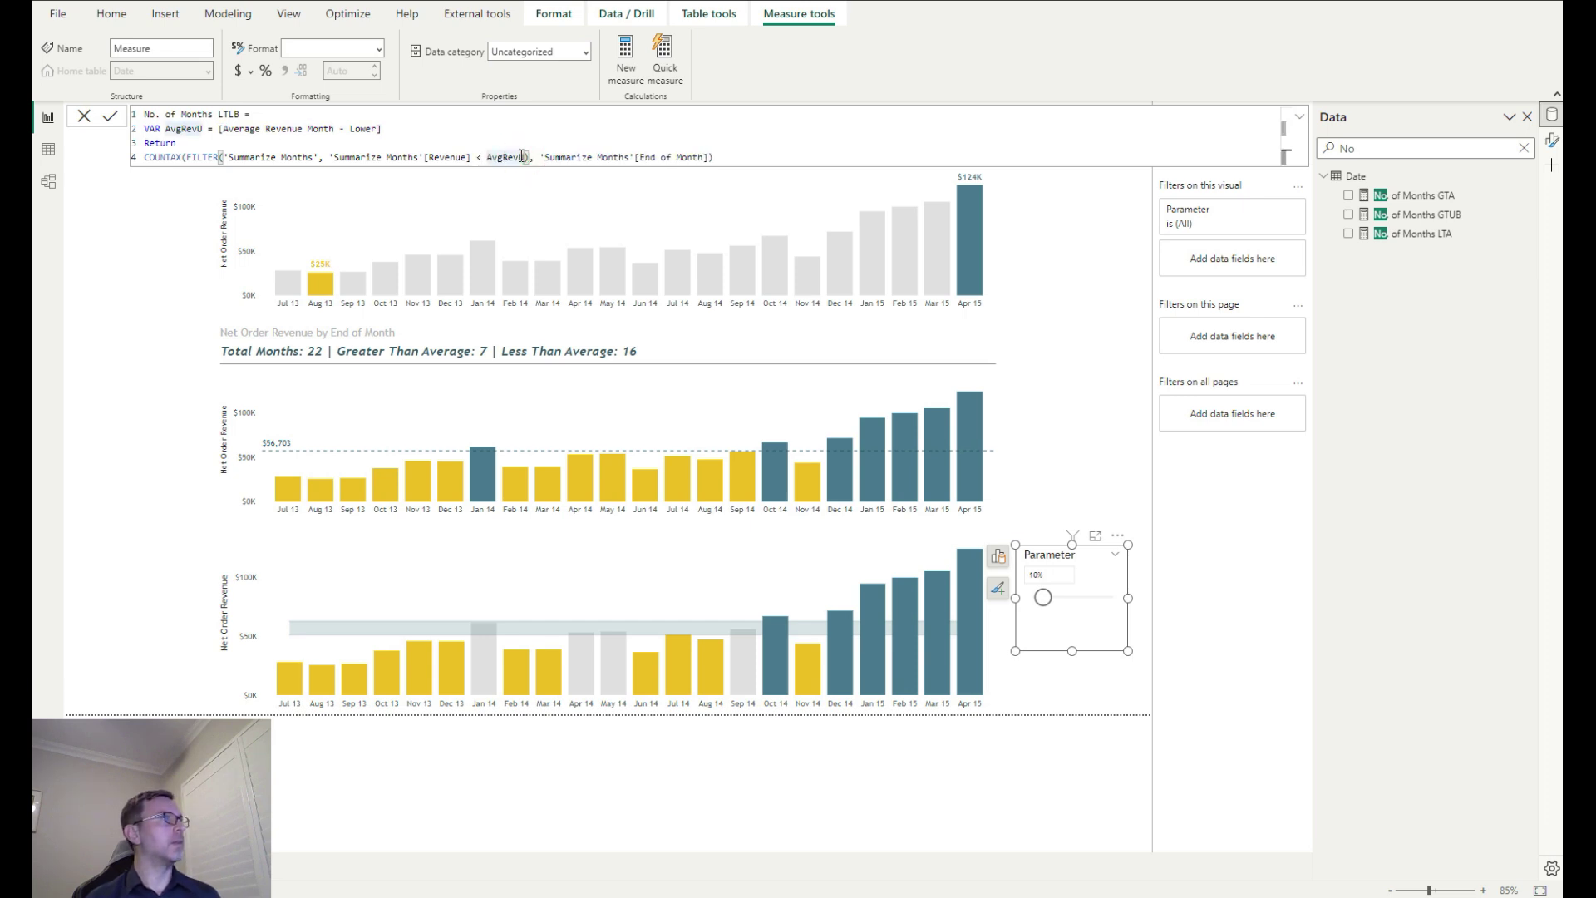
pyautogui.click(202, 129)
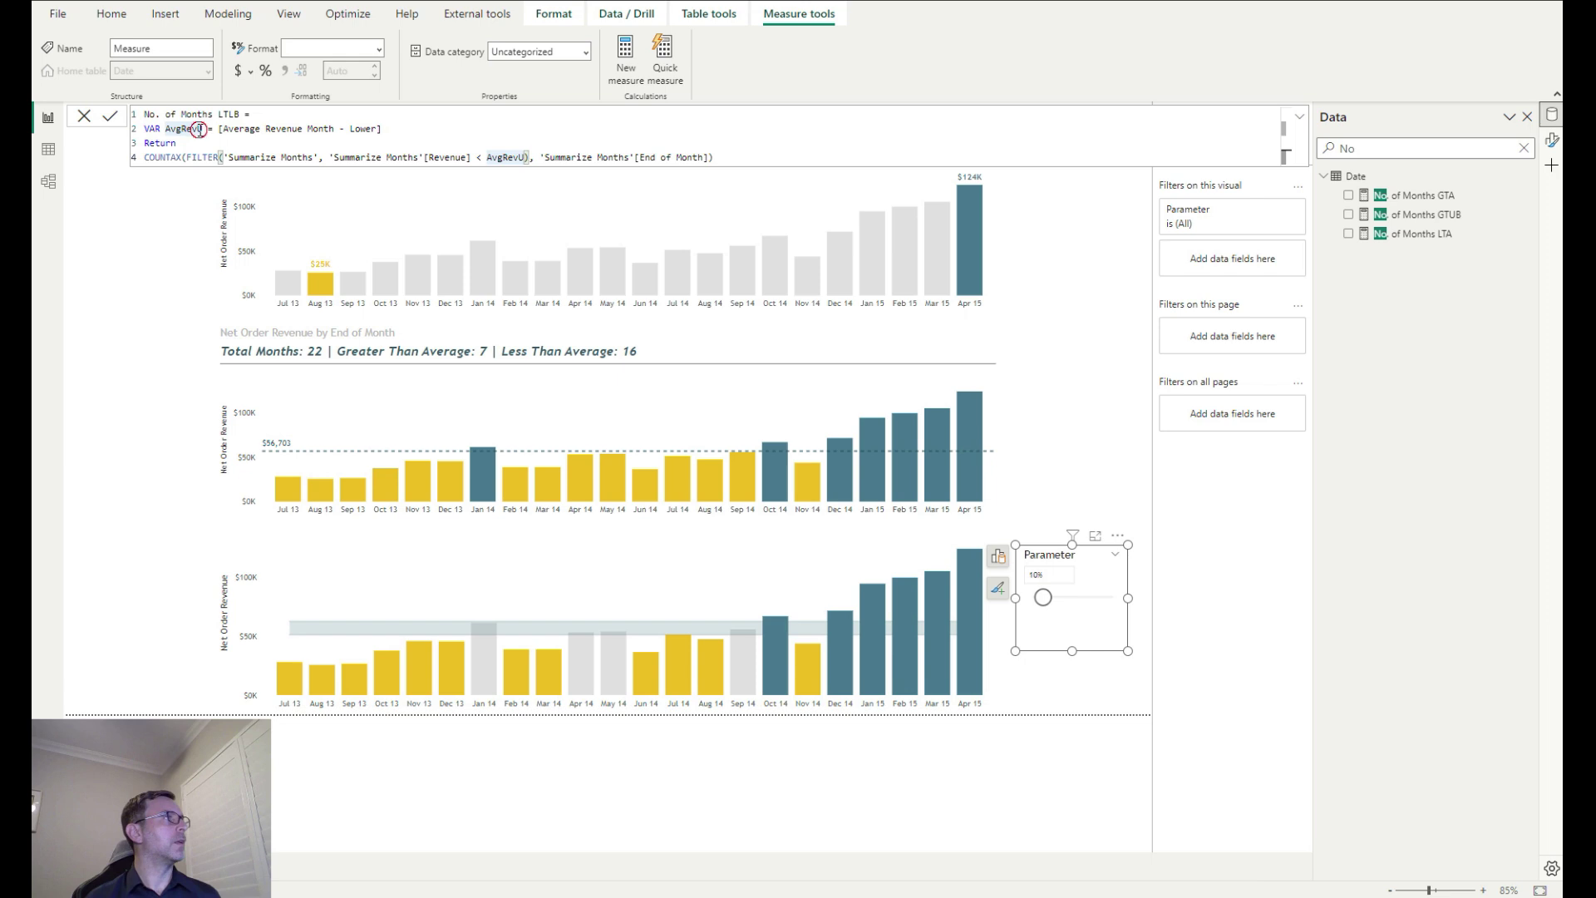
pyautogui.press('BackSpace')
pyautogui.write('L')
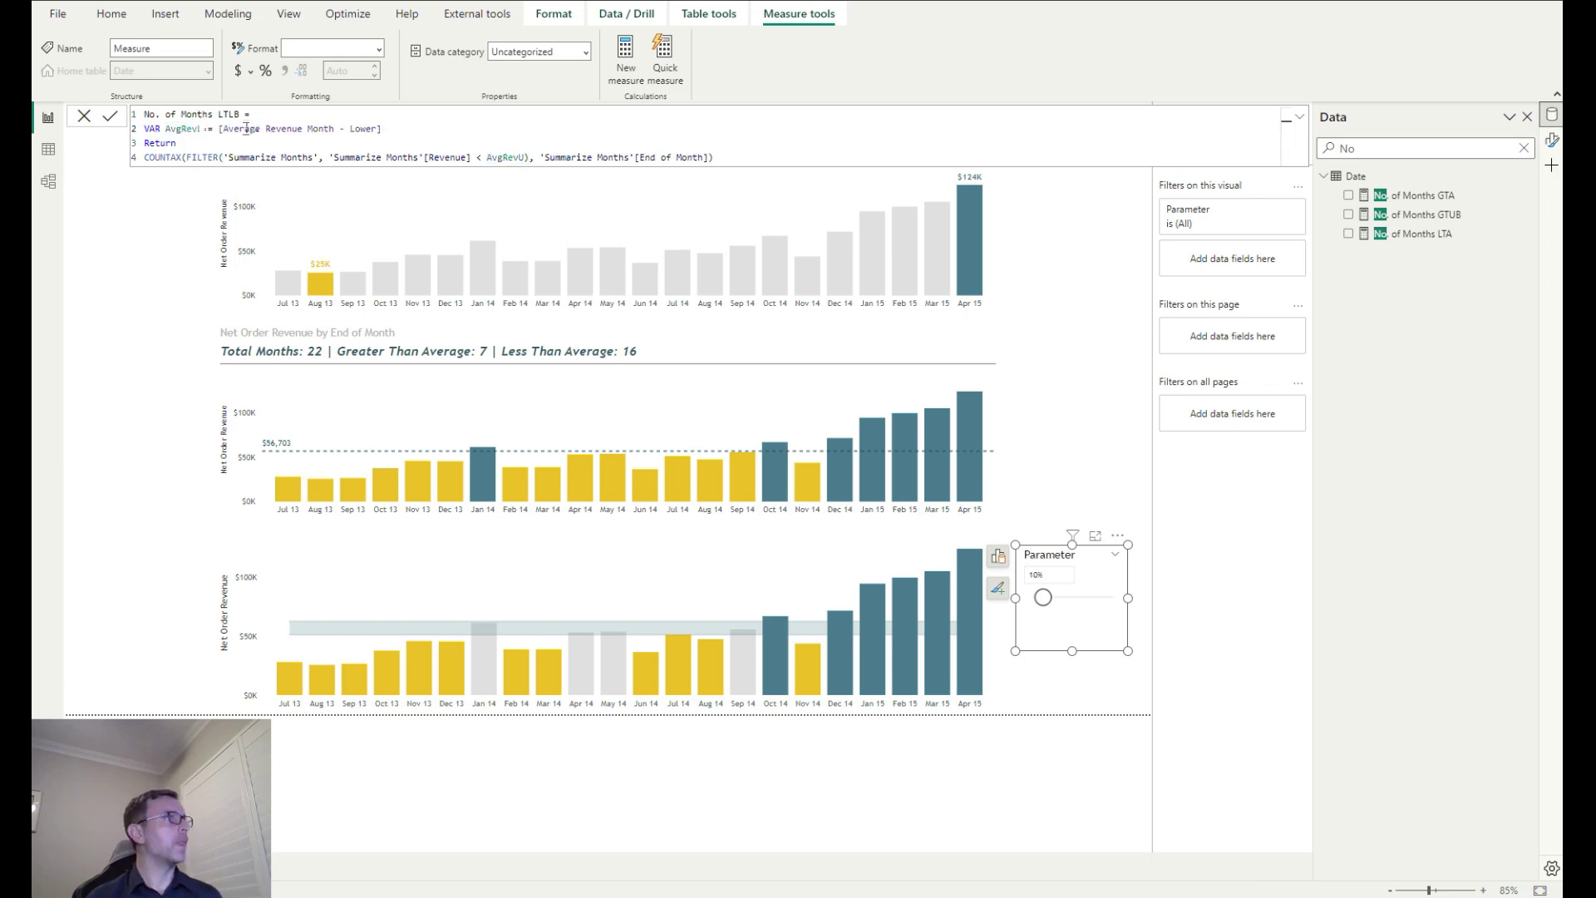
pyautogui.click(527, 158)
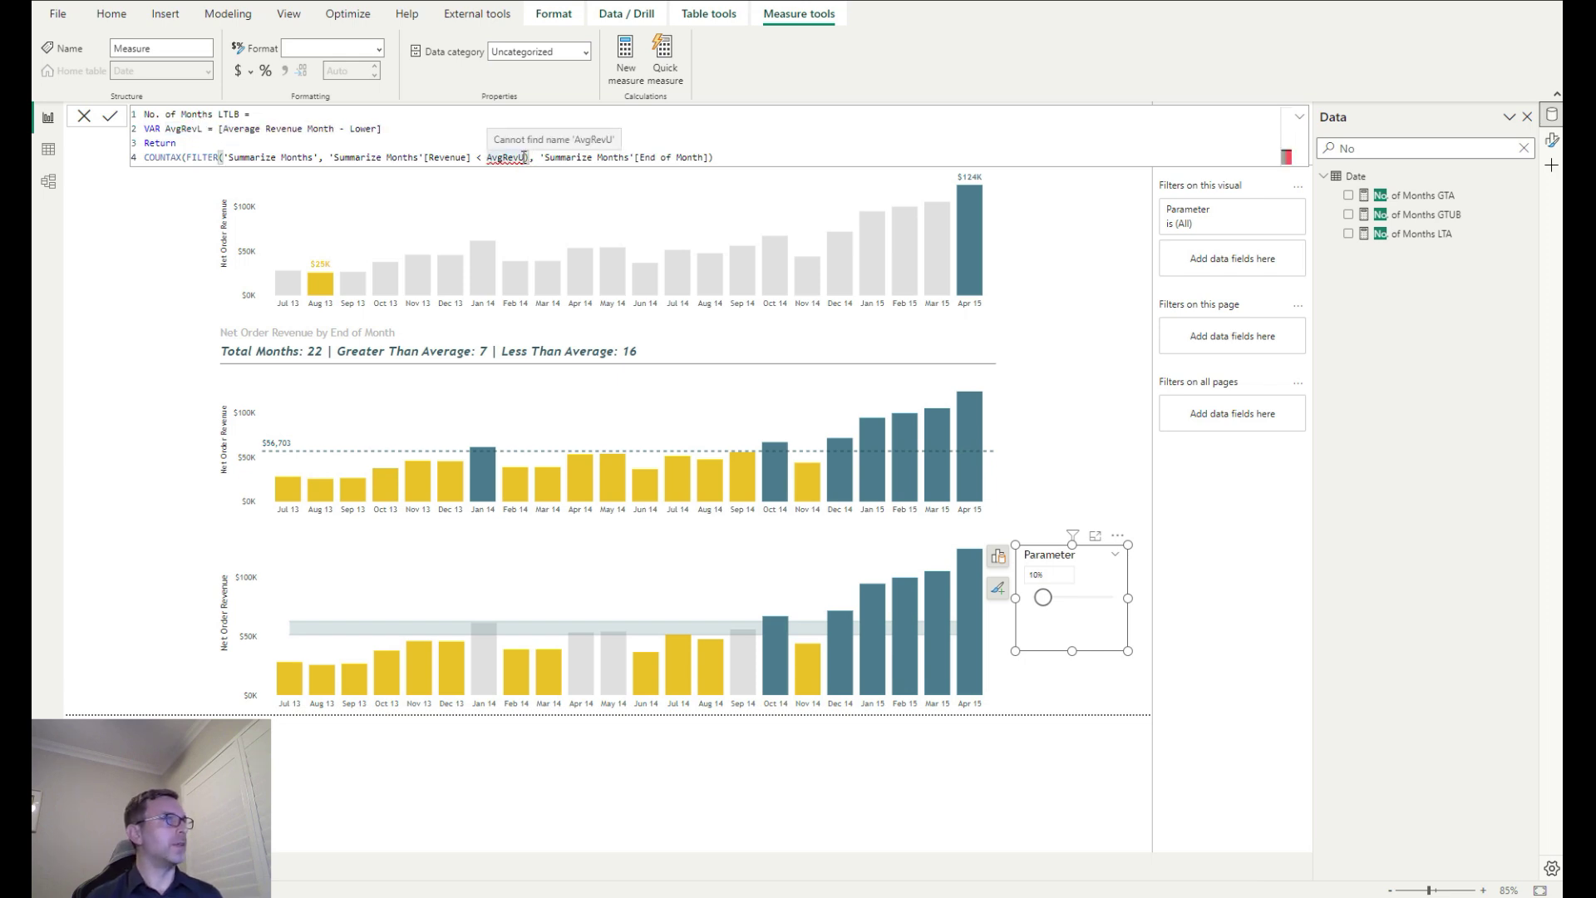
pyautogui.press('BackSpace')
pyautogui.write('L')
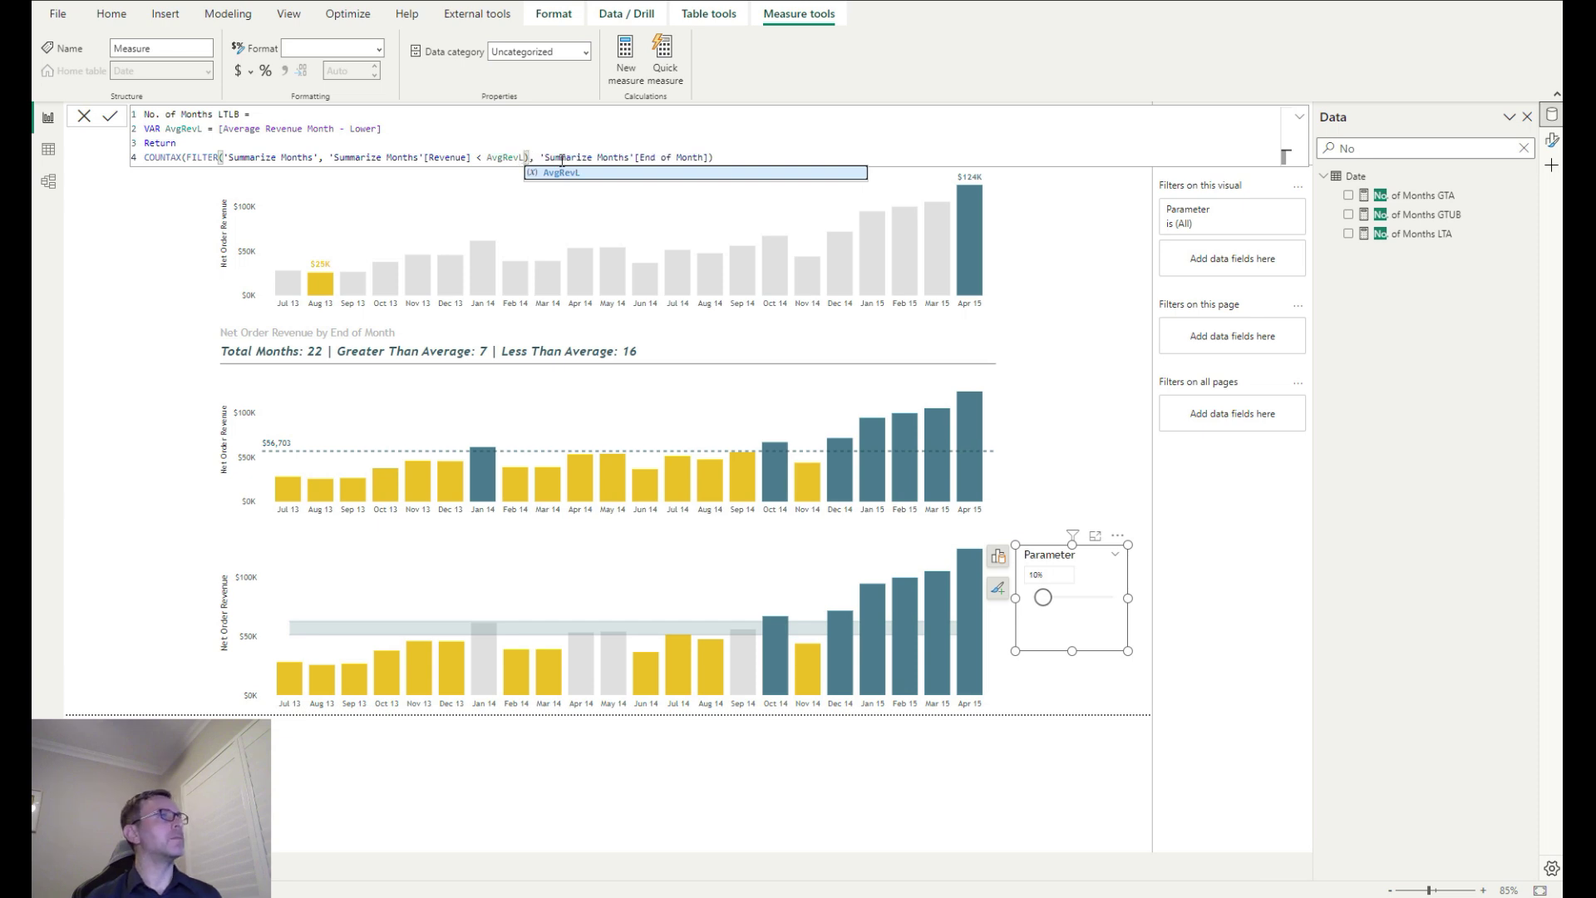
pyautogui.click(756, 153)
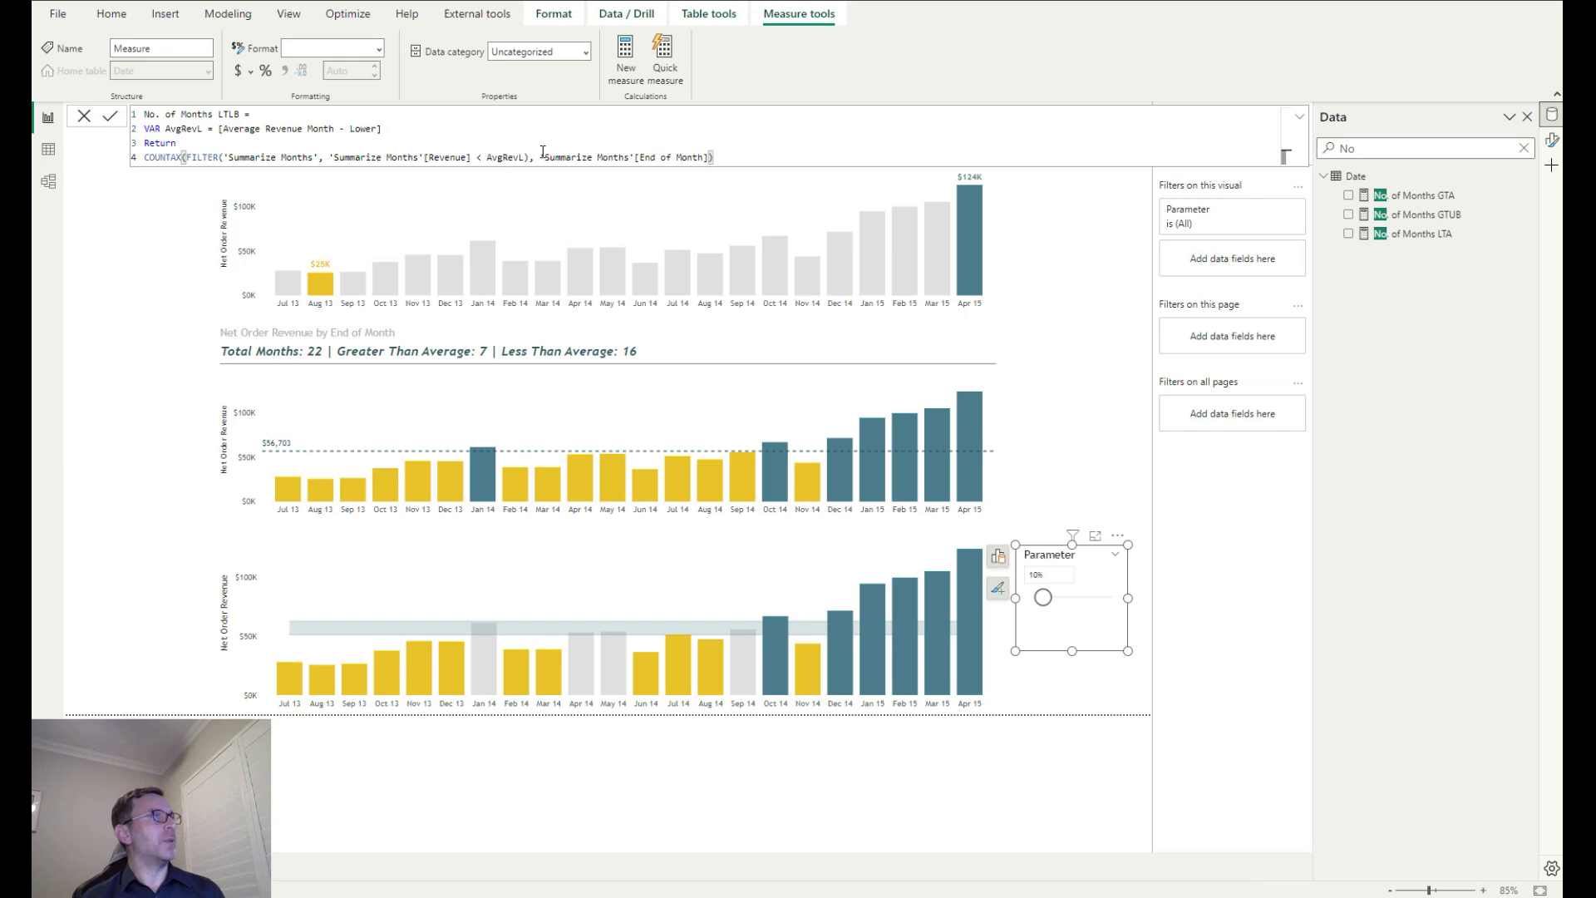
pyautogui.press('Up')
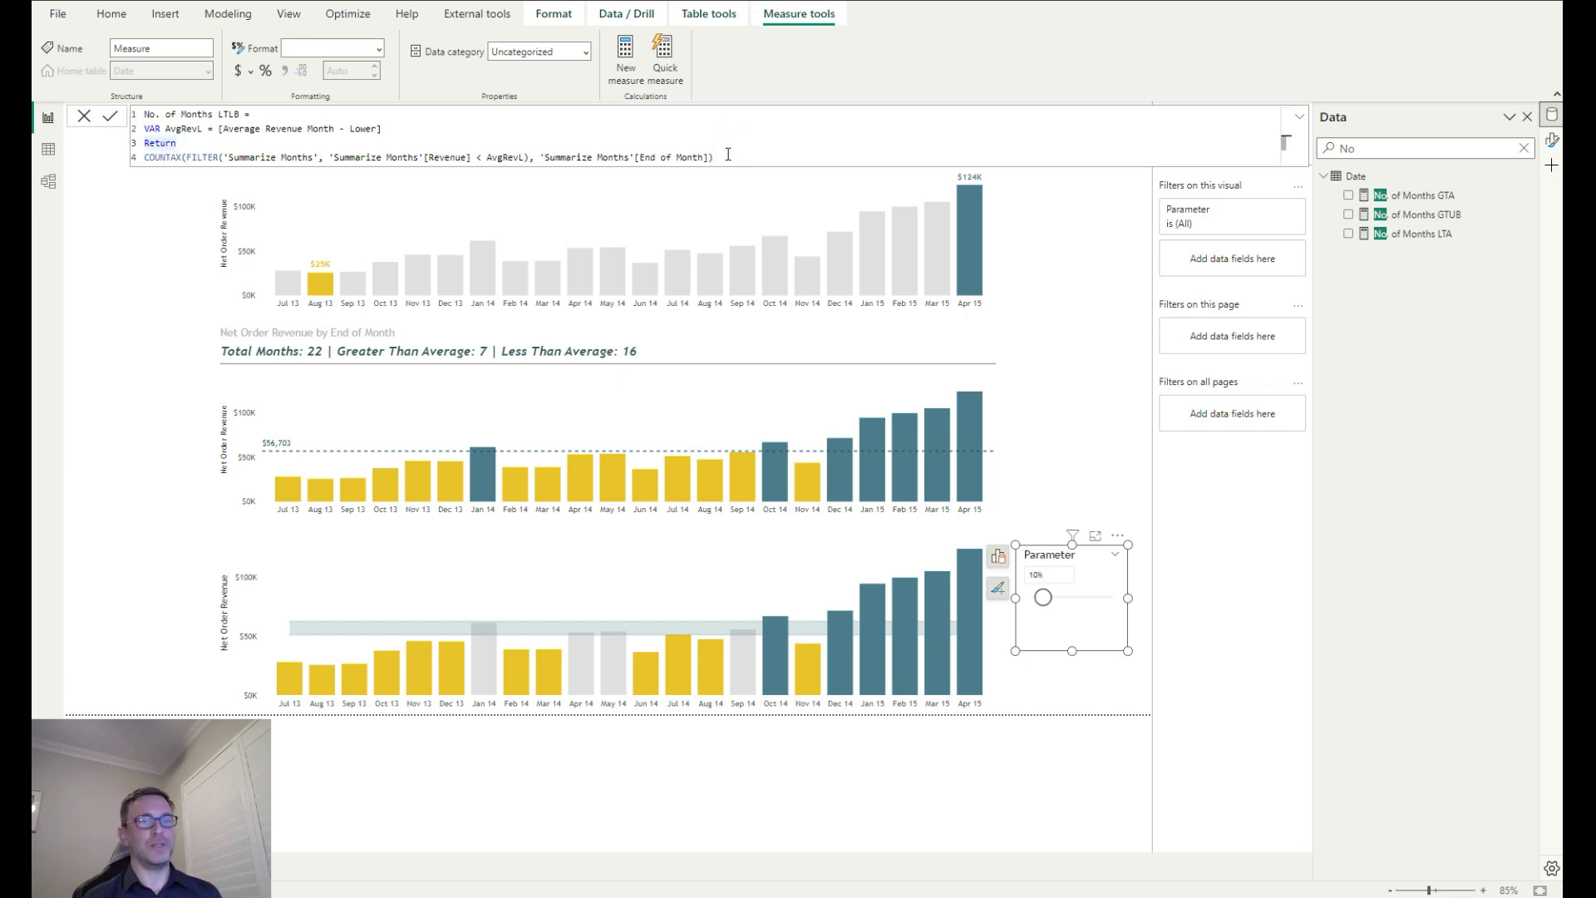
pyautogui.press('Return')
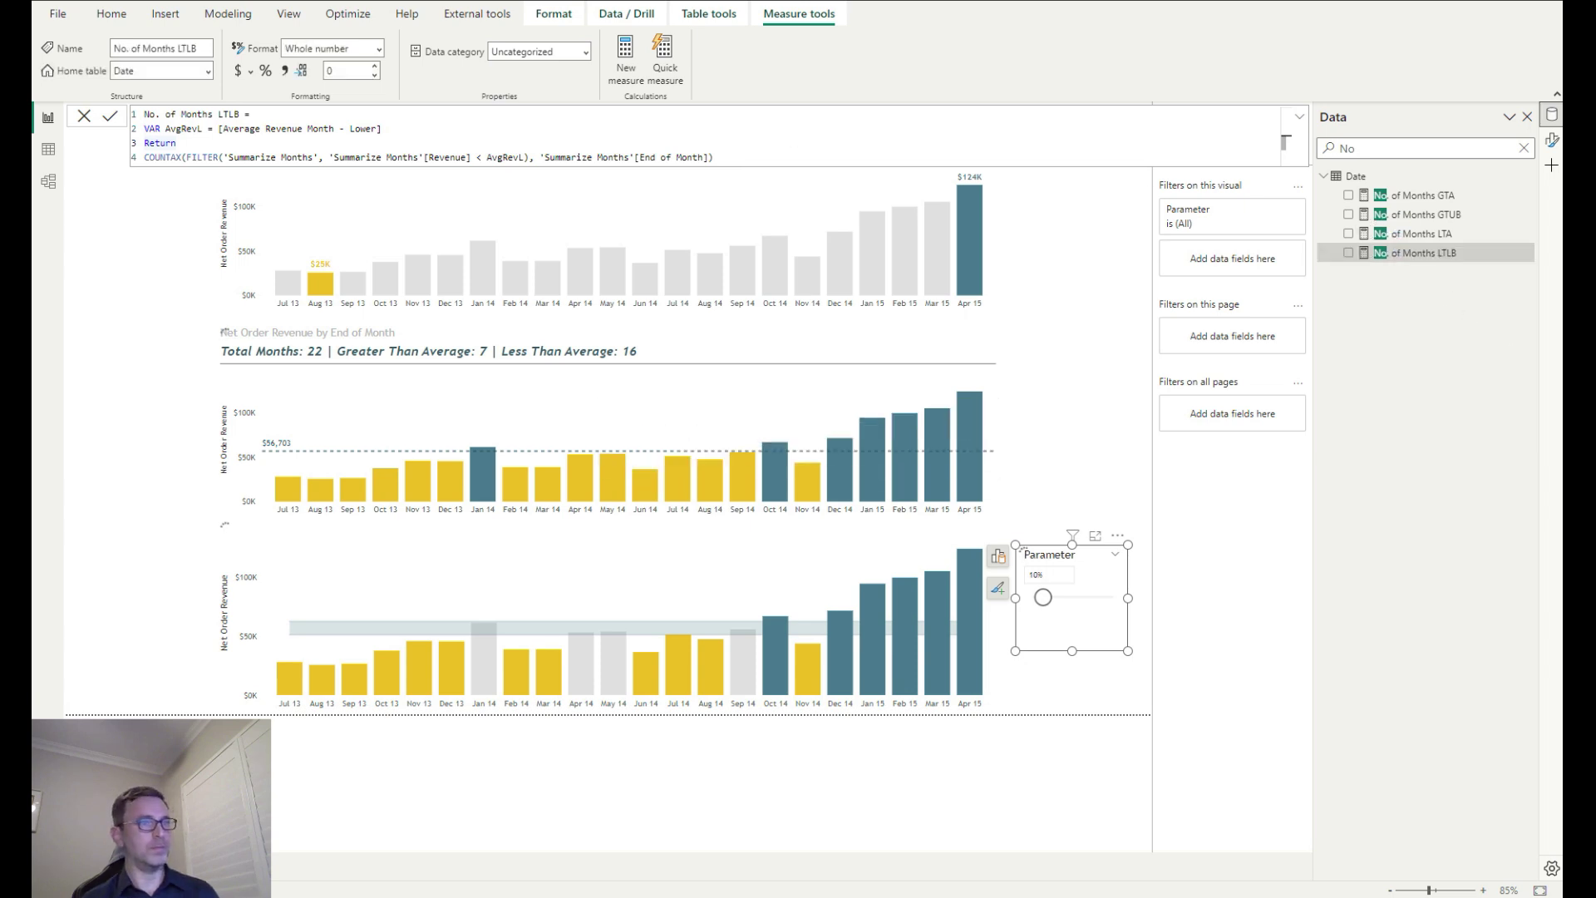
# Find the Subtitle - GLTA measure and copy its whole definition into a new measure
pyautogui.click(1524, 148)
pyautogui.click(1398, 148)
pyautogui.write('sub')
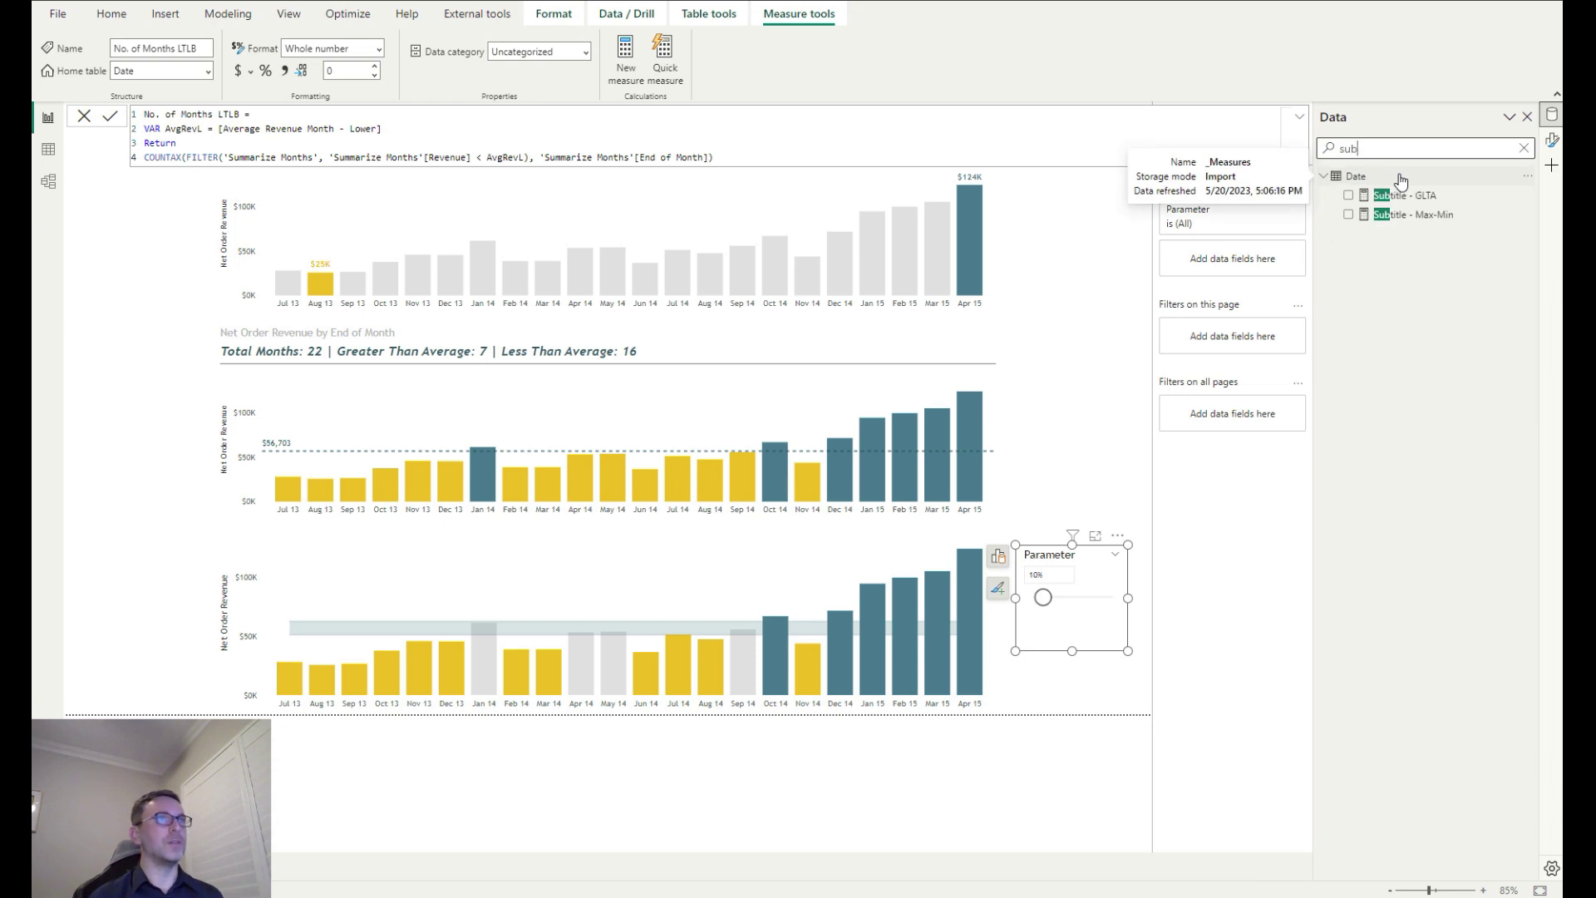
pyautogui.click(1410, 195)
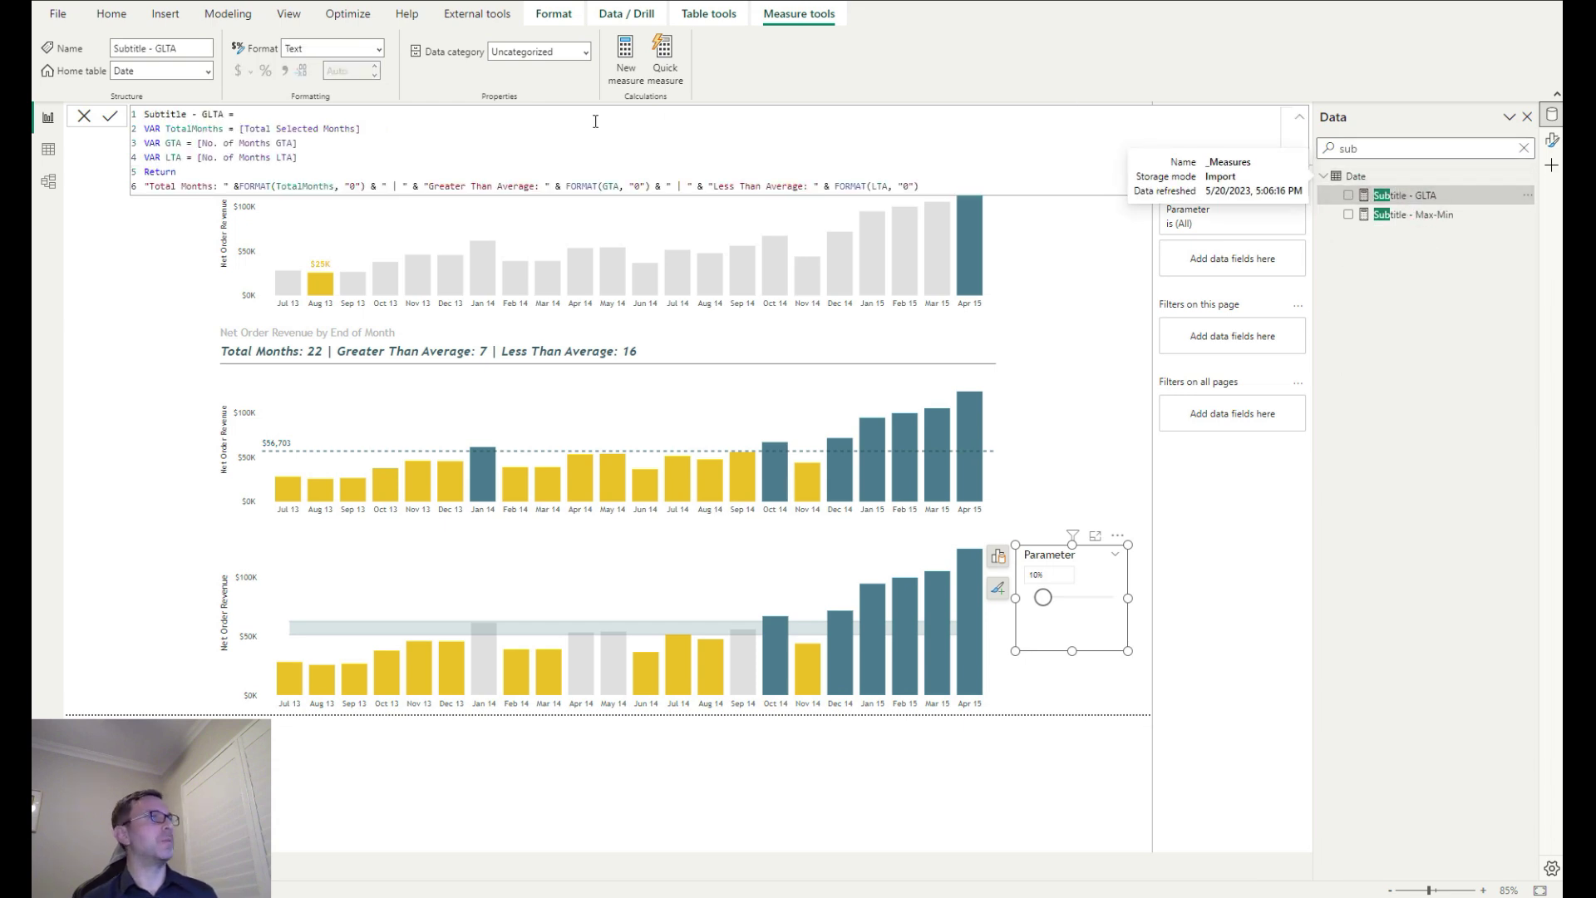
pyautogui.moveTo(938, 194); pyautogui.dragTo(301, 101)
pyautogui.hotkey('ctrl', 'c')
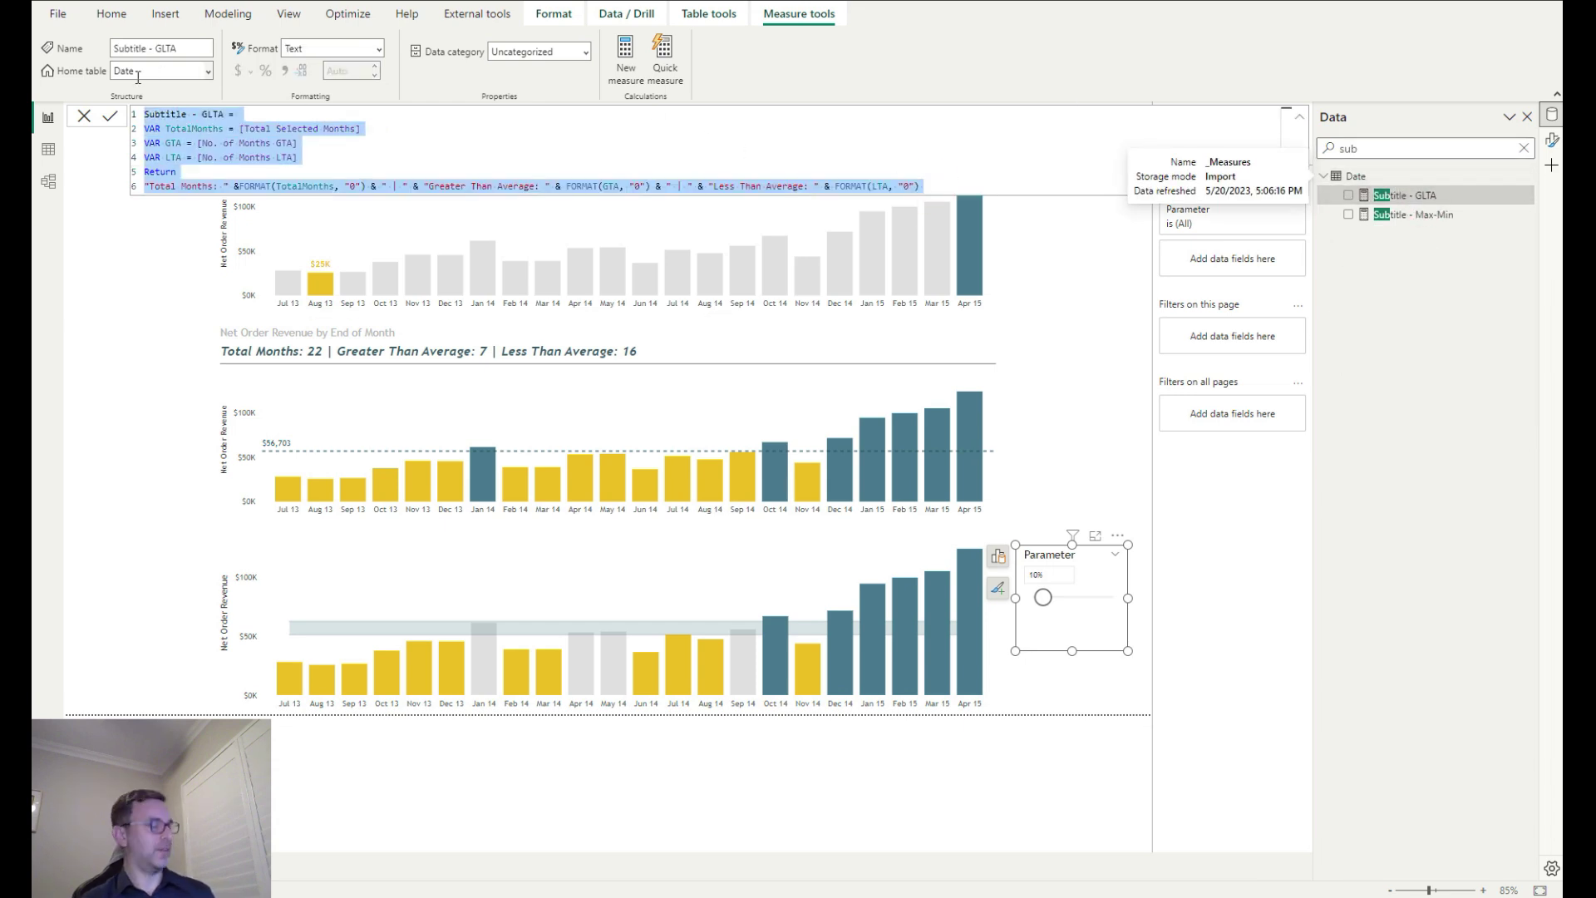
pyautogui.click(625, 50)
pyautogui.hotkey('ctrl', 'a')
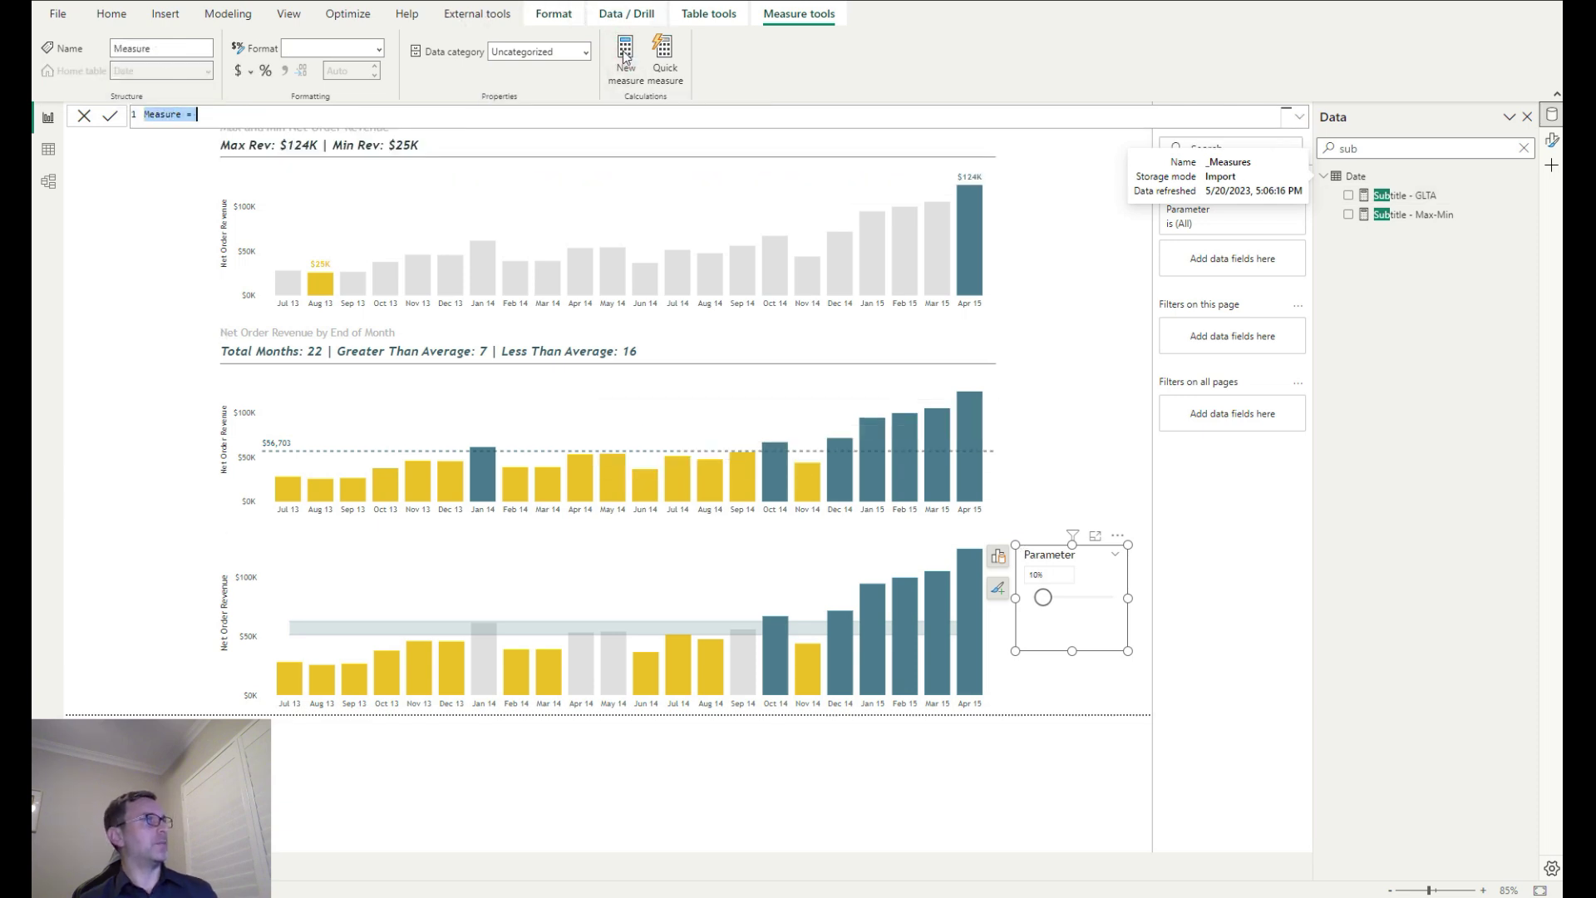
pyautogui.hotkey('ctrl', 'v')
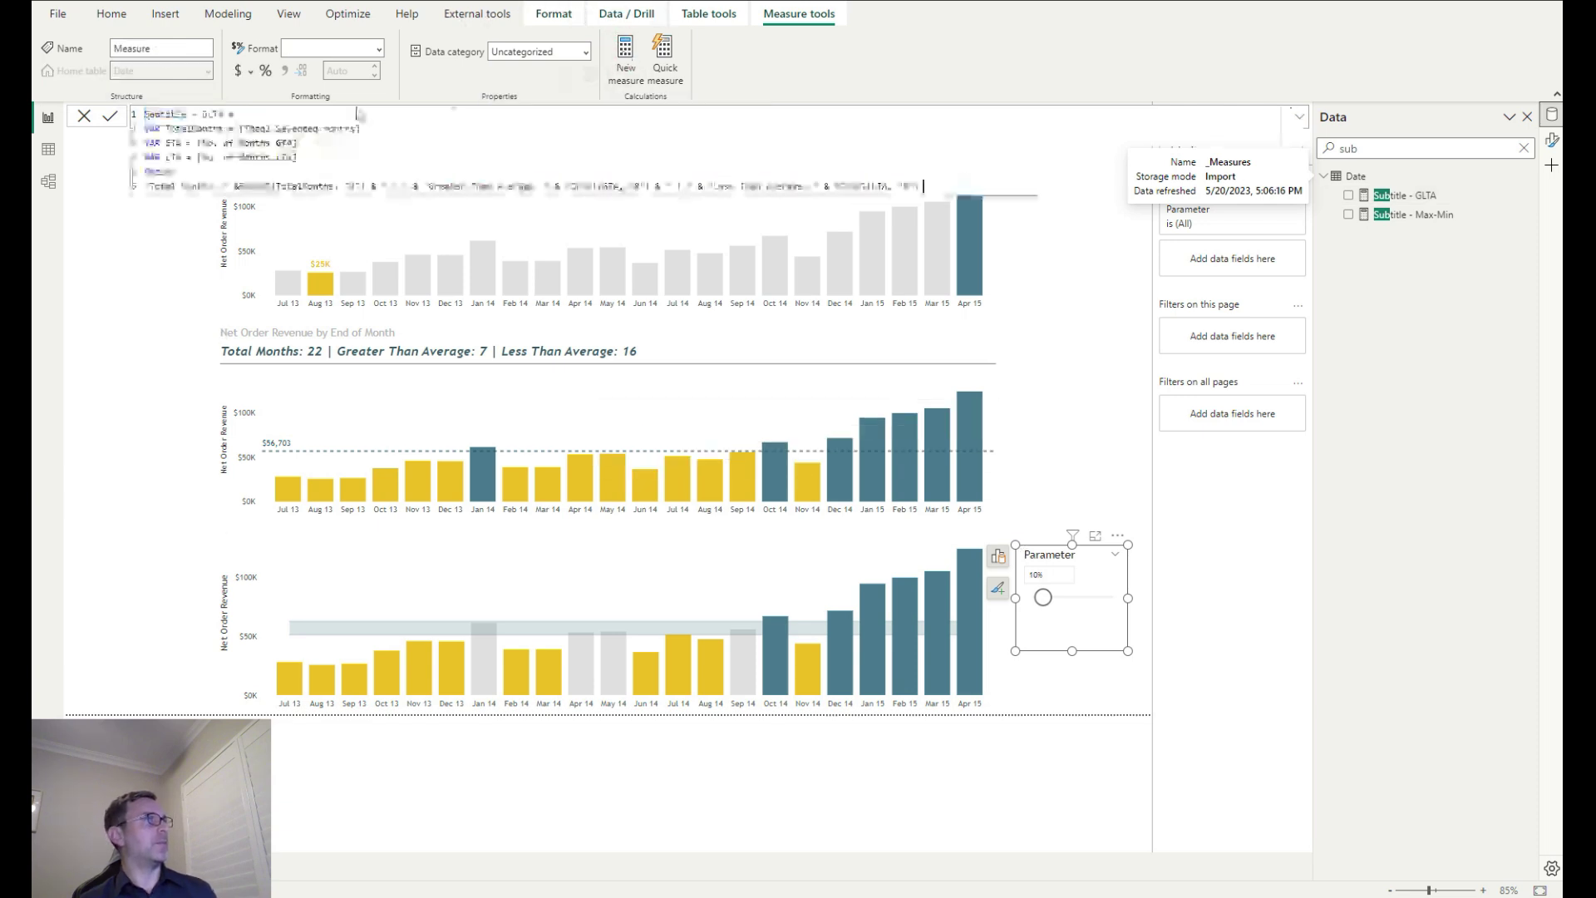
# Name the new measure Subtitle - GLTB and rename its GTA and LTA variable declarations to GTUB and LTLB
pyautogui.click(223, 115)
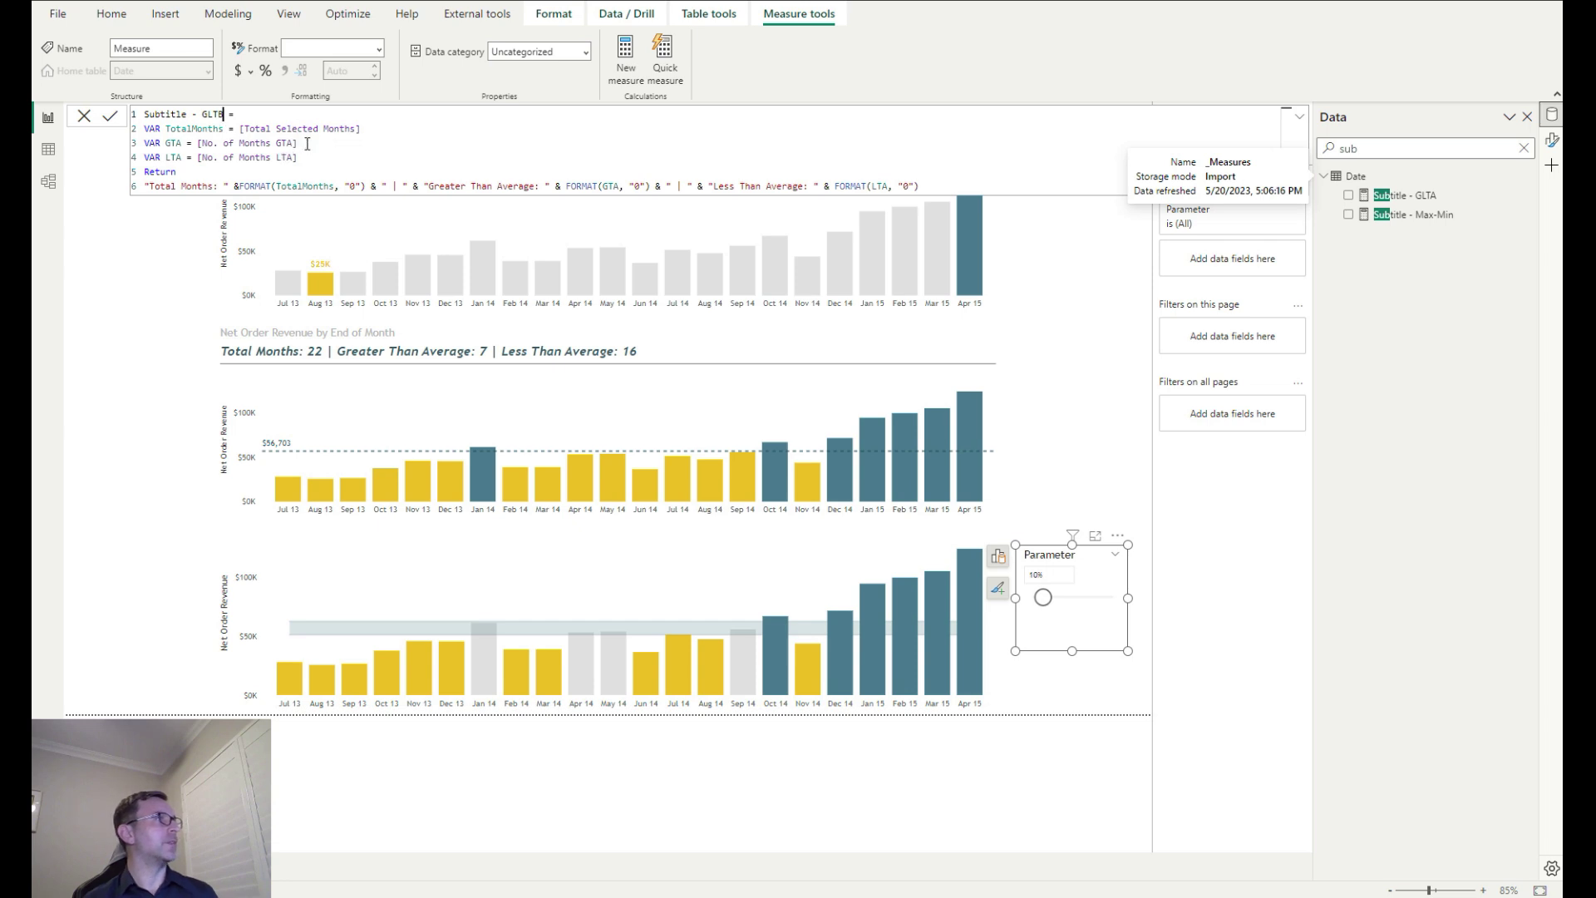
pyautogui.click(181, 144)
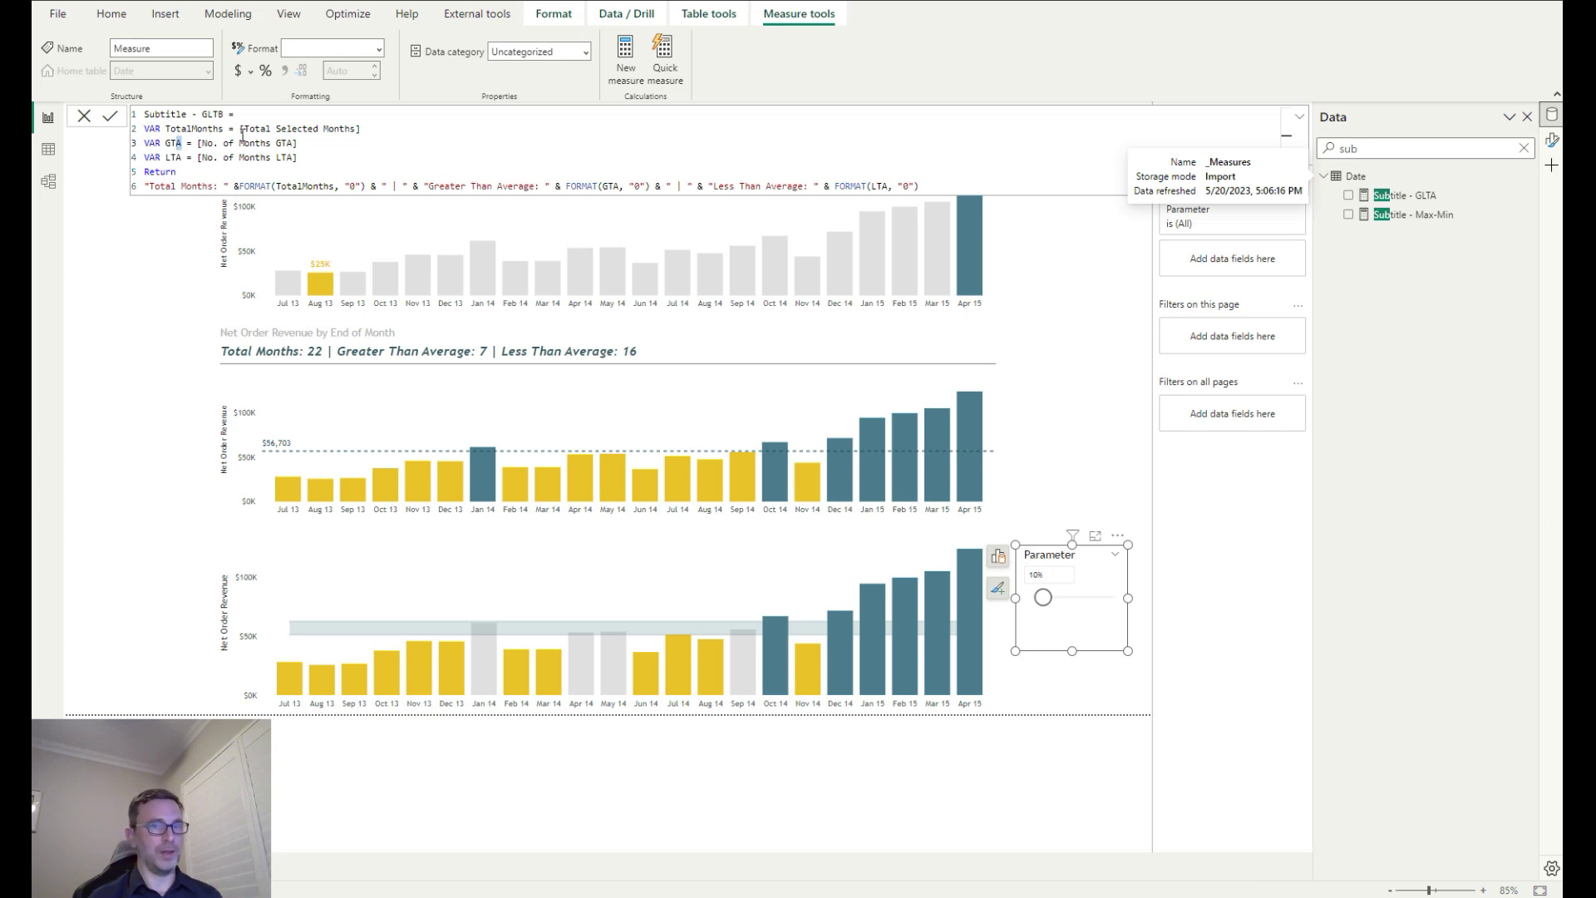
pyautogui.write('B')
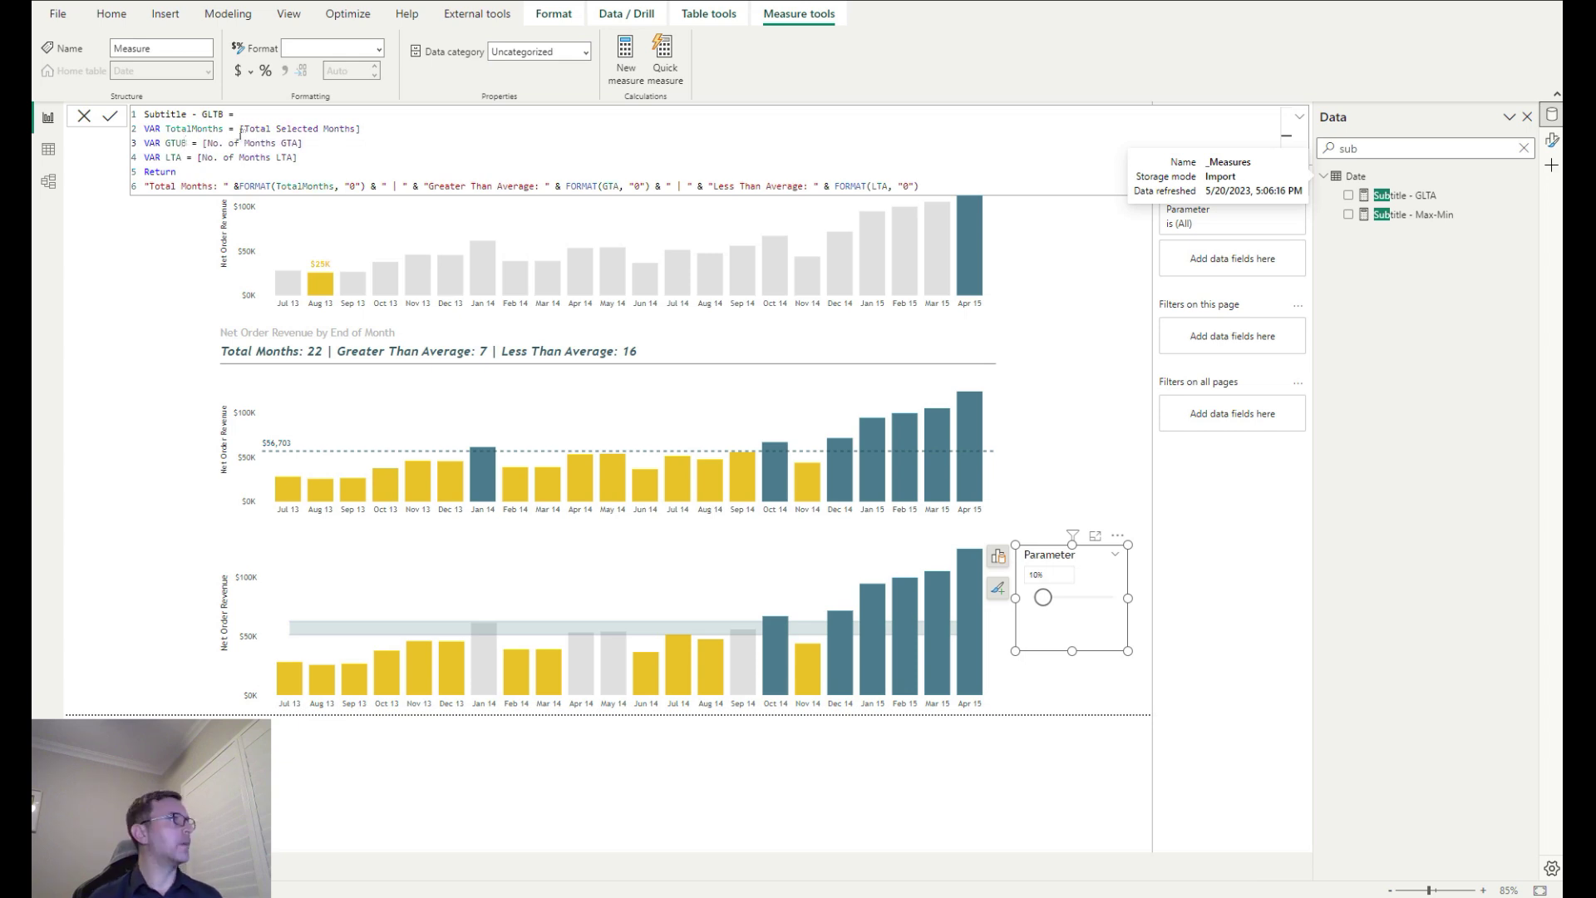
pyautogui.click(182, 156)
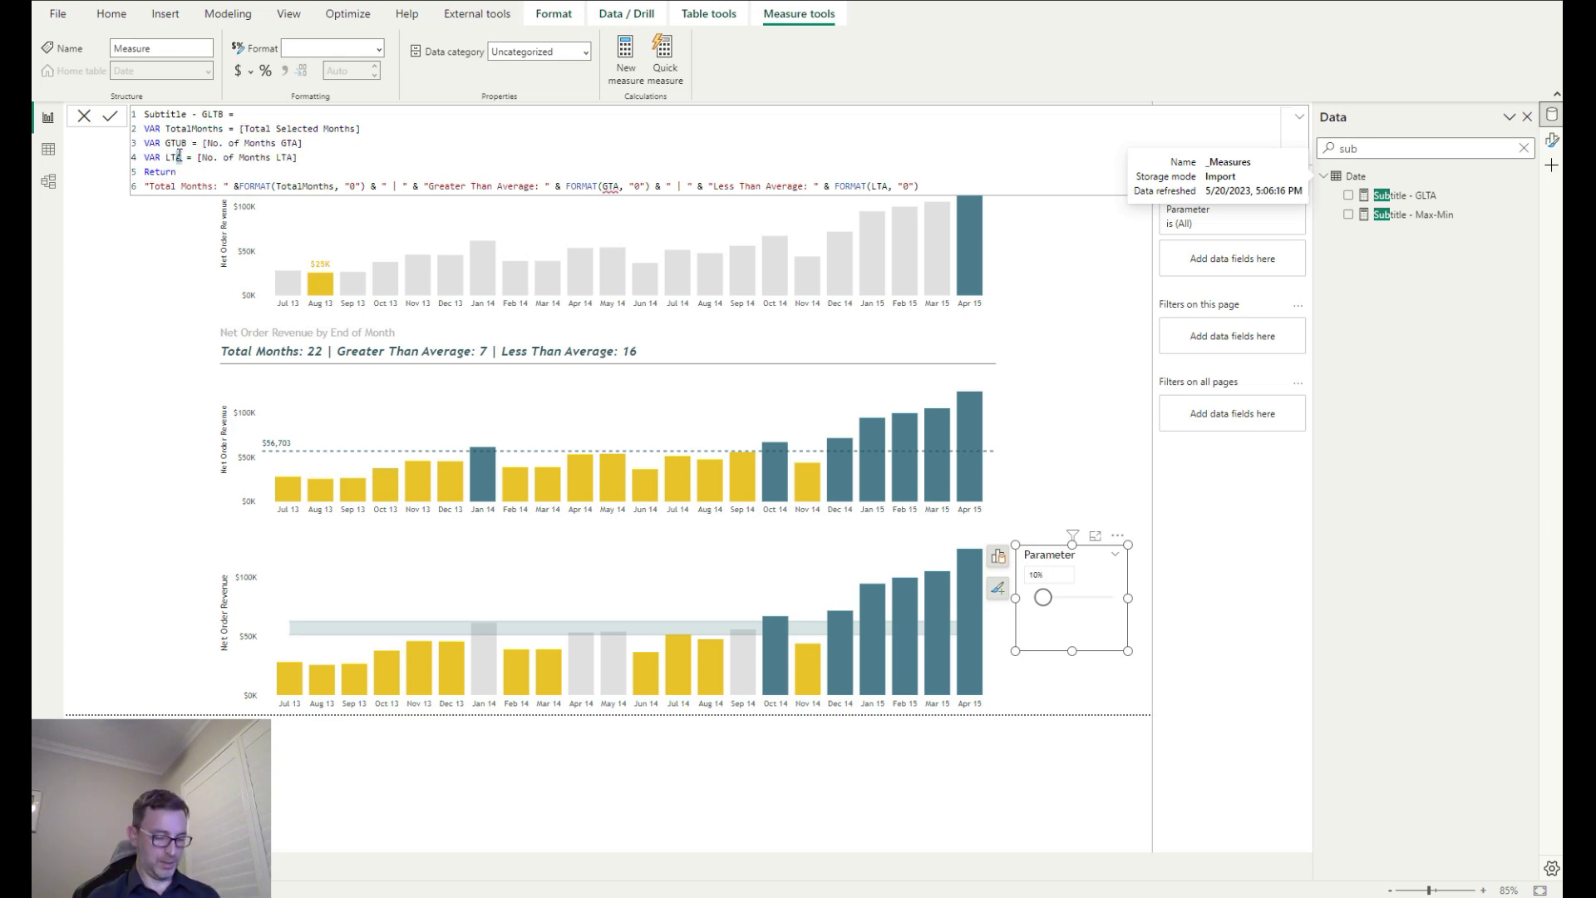
pyautogui.write('B')
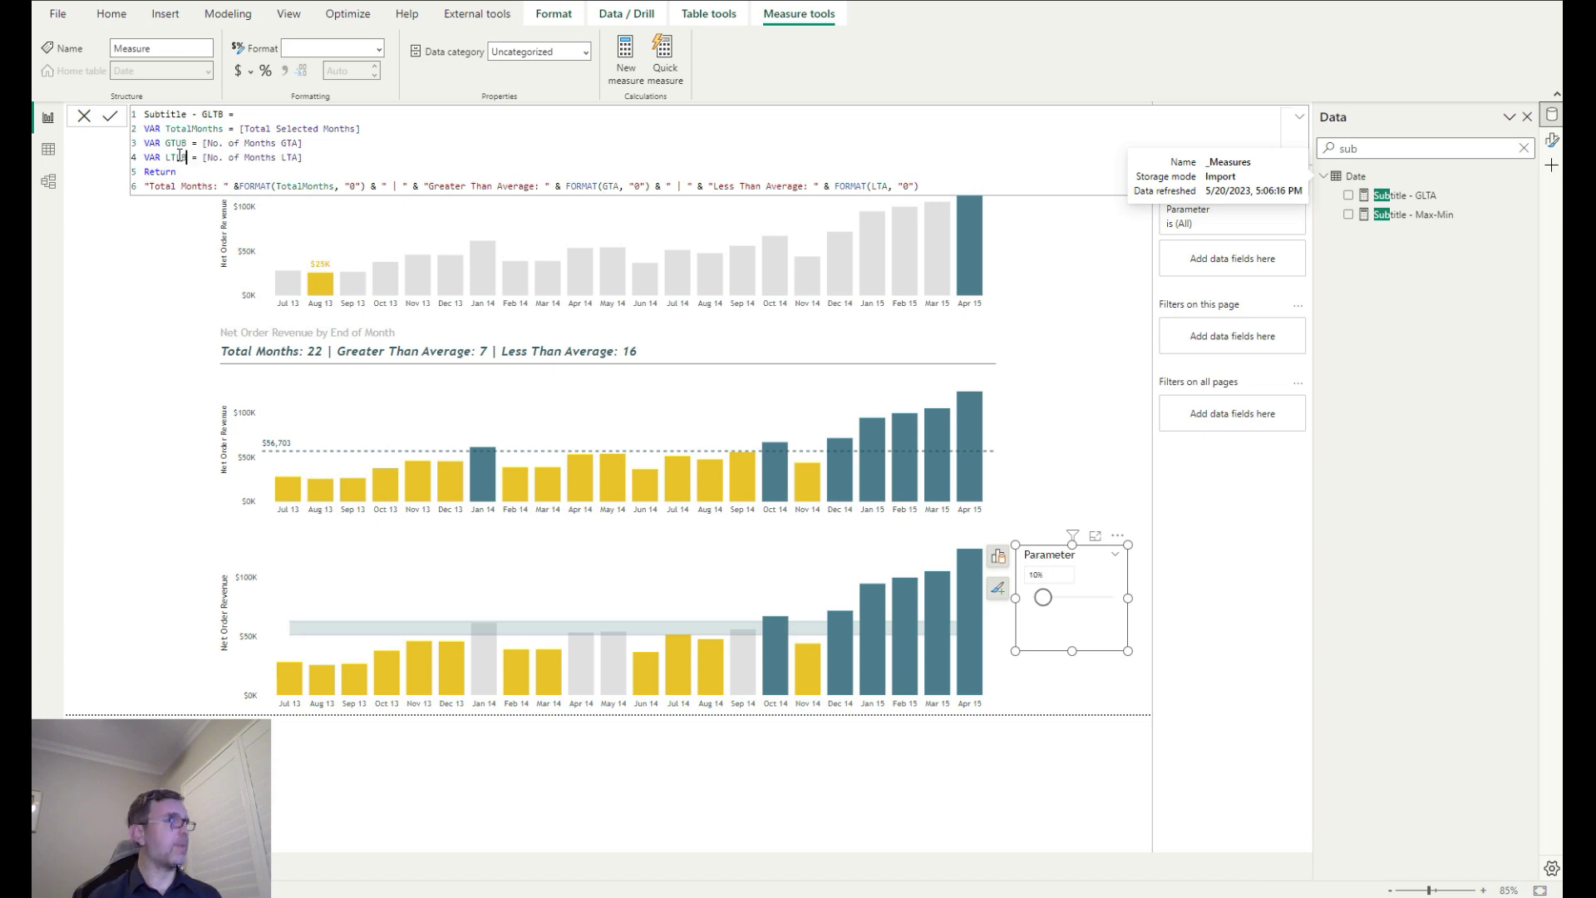
# Point the GTUB and LTLB variables to the measures [No. of Months GTUB] and [No. of Months LTLB]
pyautogui.click(292, 143)
pyautogui.write('B')
pyautogui.click(292, 157)
pyautogui.write('B')
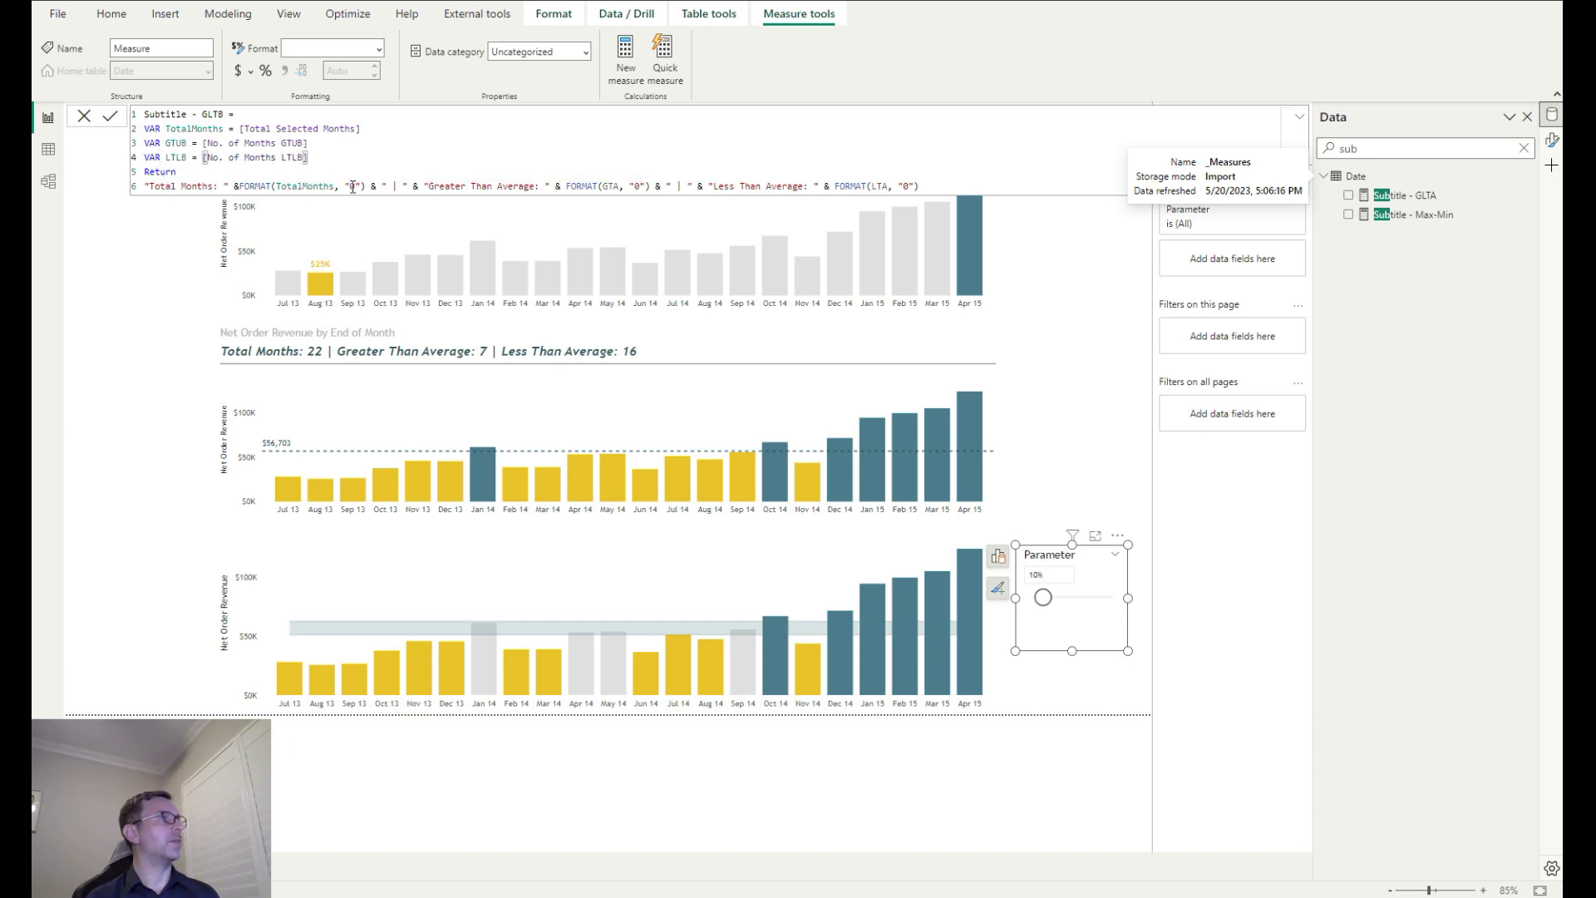
# In the Subtitle - GLTB expression, reword the first label to "Greater Than Upper Bound" and make its FORMAT use GTUB
pyautogui.doubleClick(532, 185)
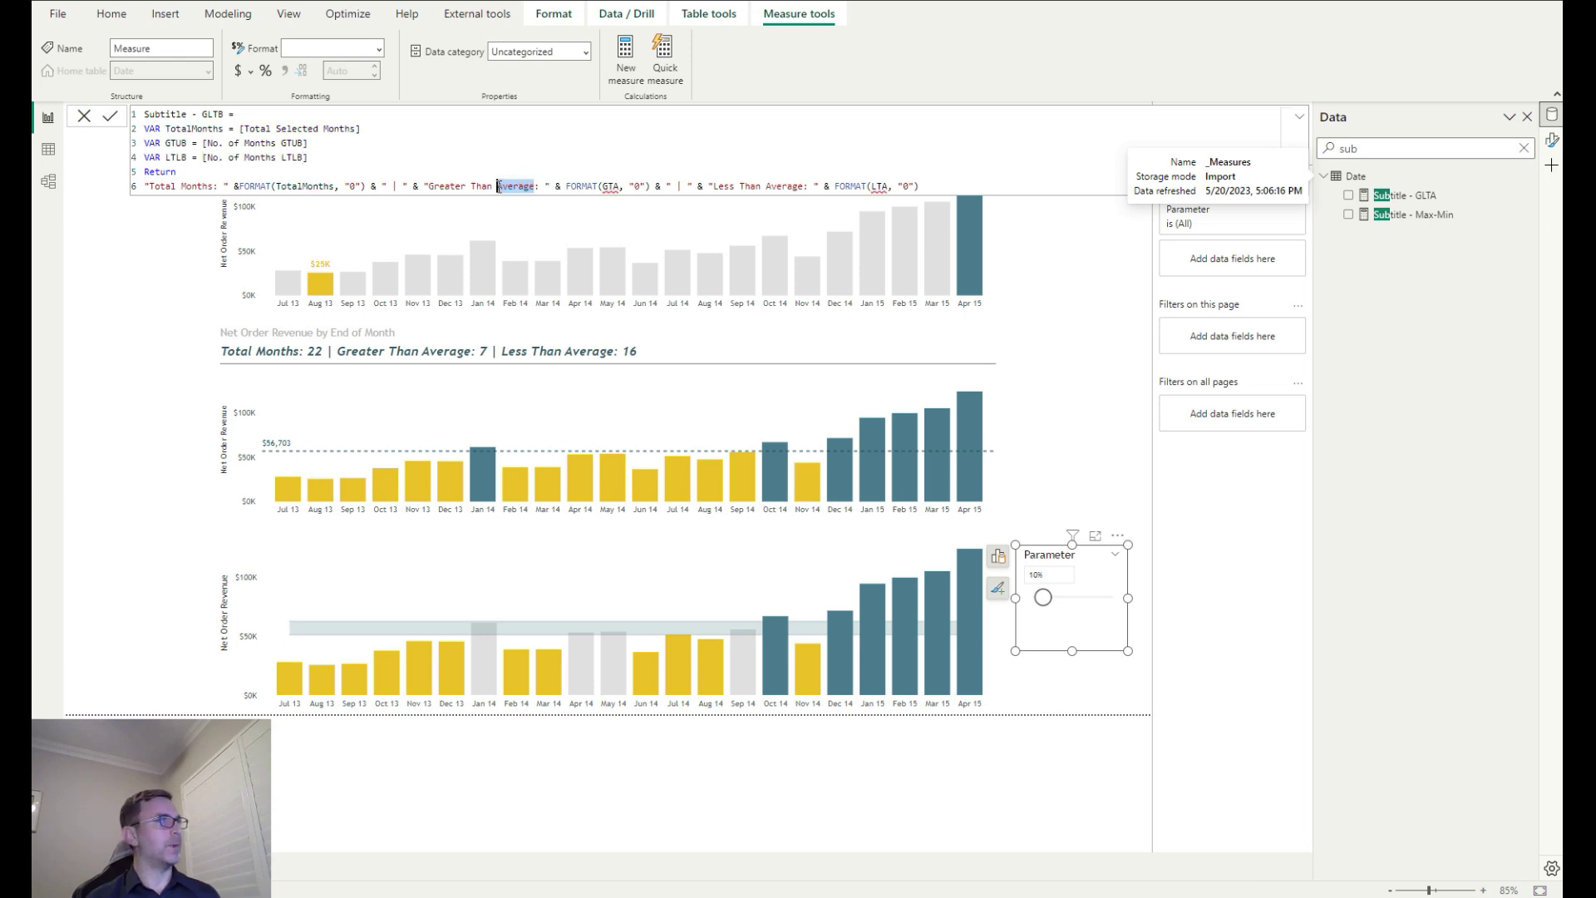
pyautogui.write('Upper Bound')
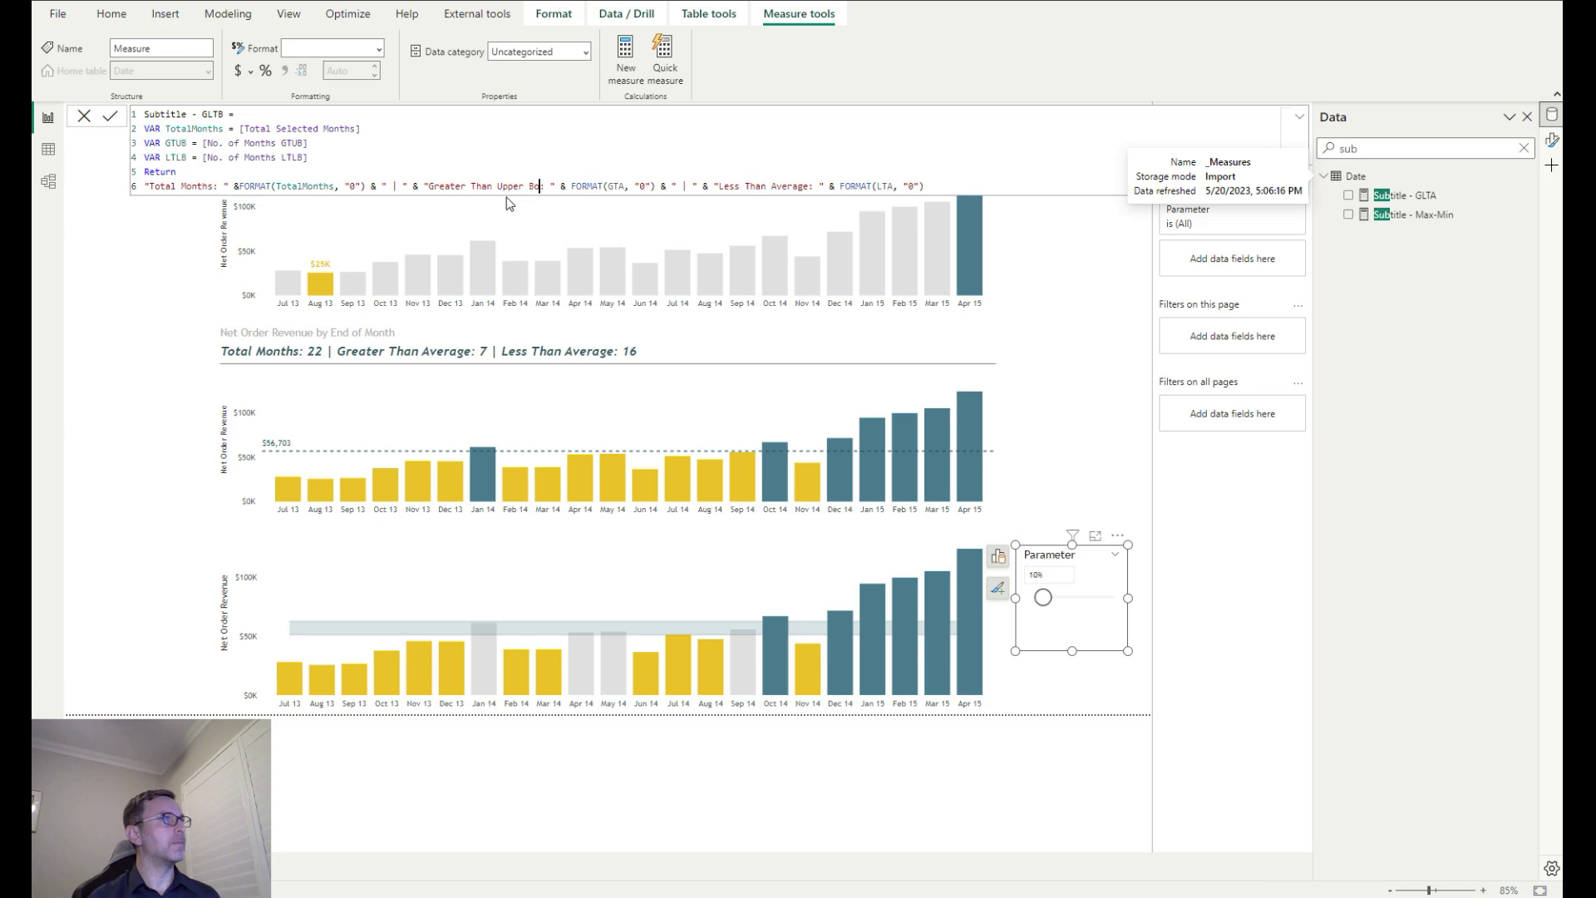
pyautogui.click(636, 186)
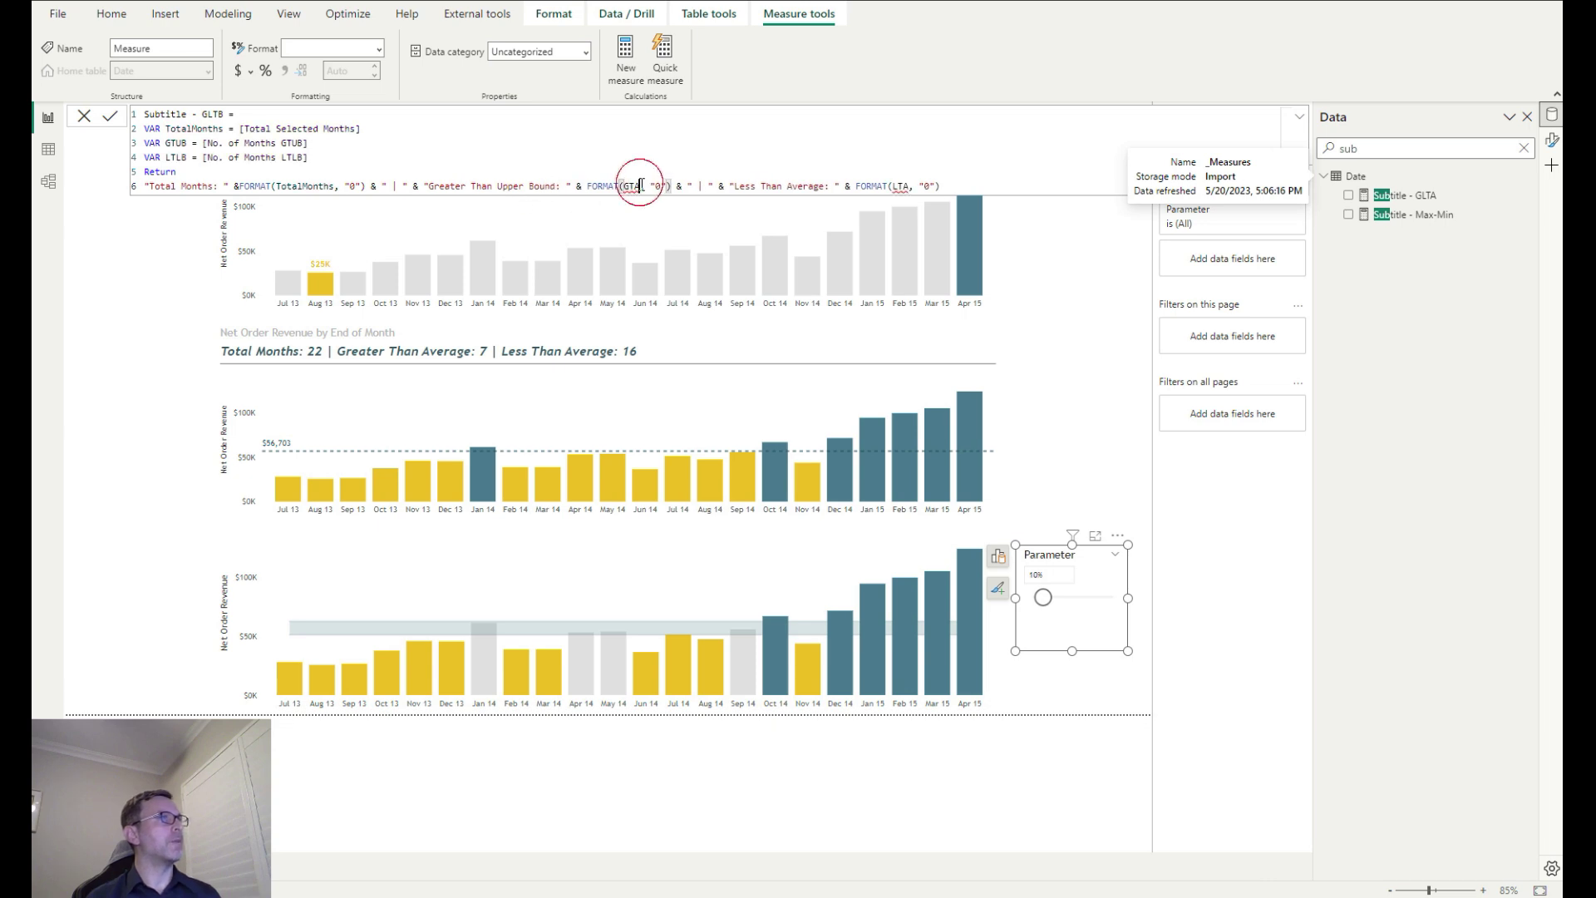
pyautogui.press('BackSpace')
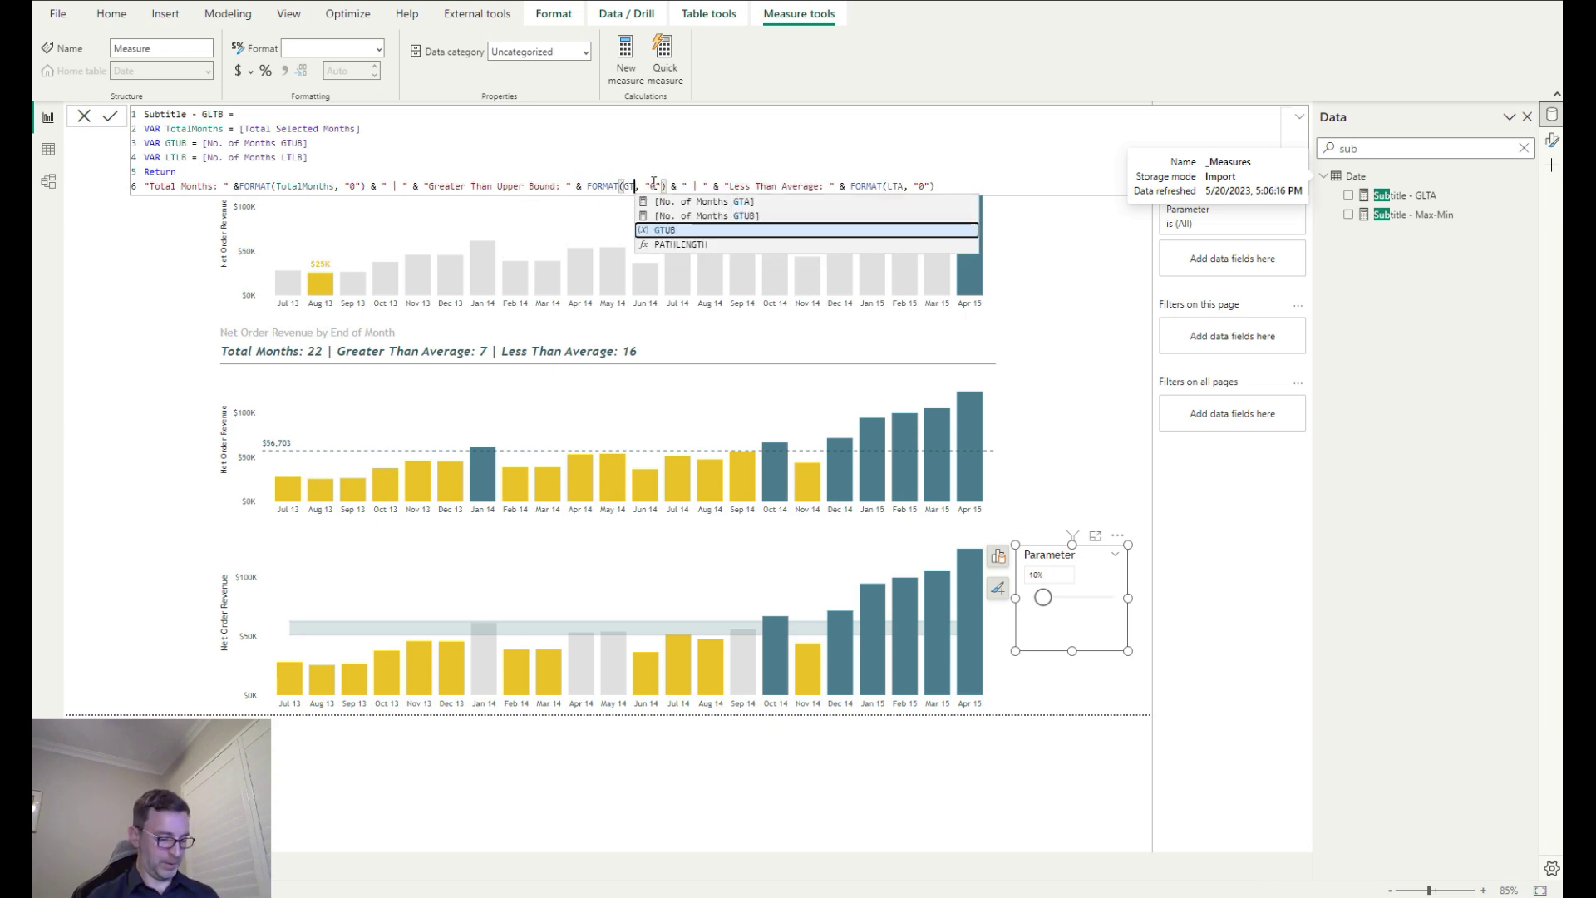
pyautogui.write('UB')
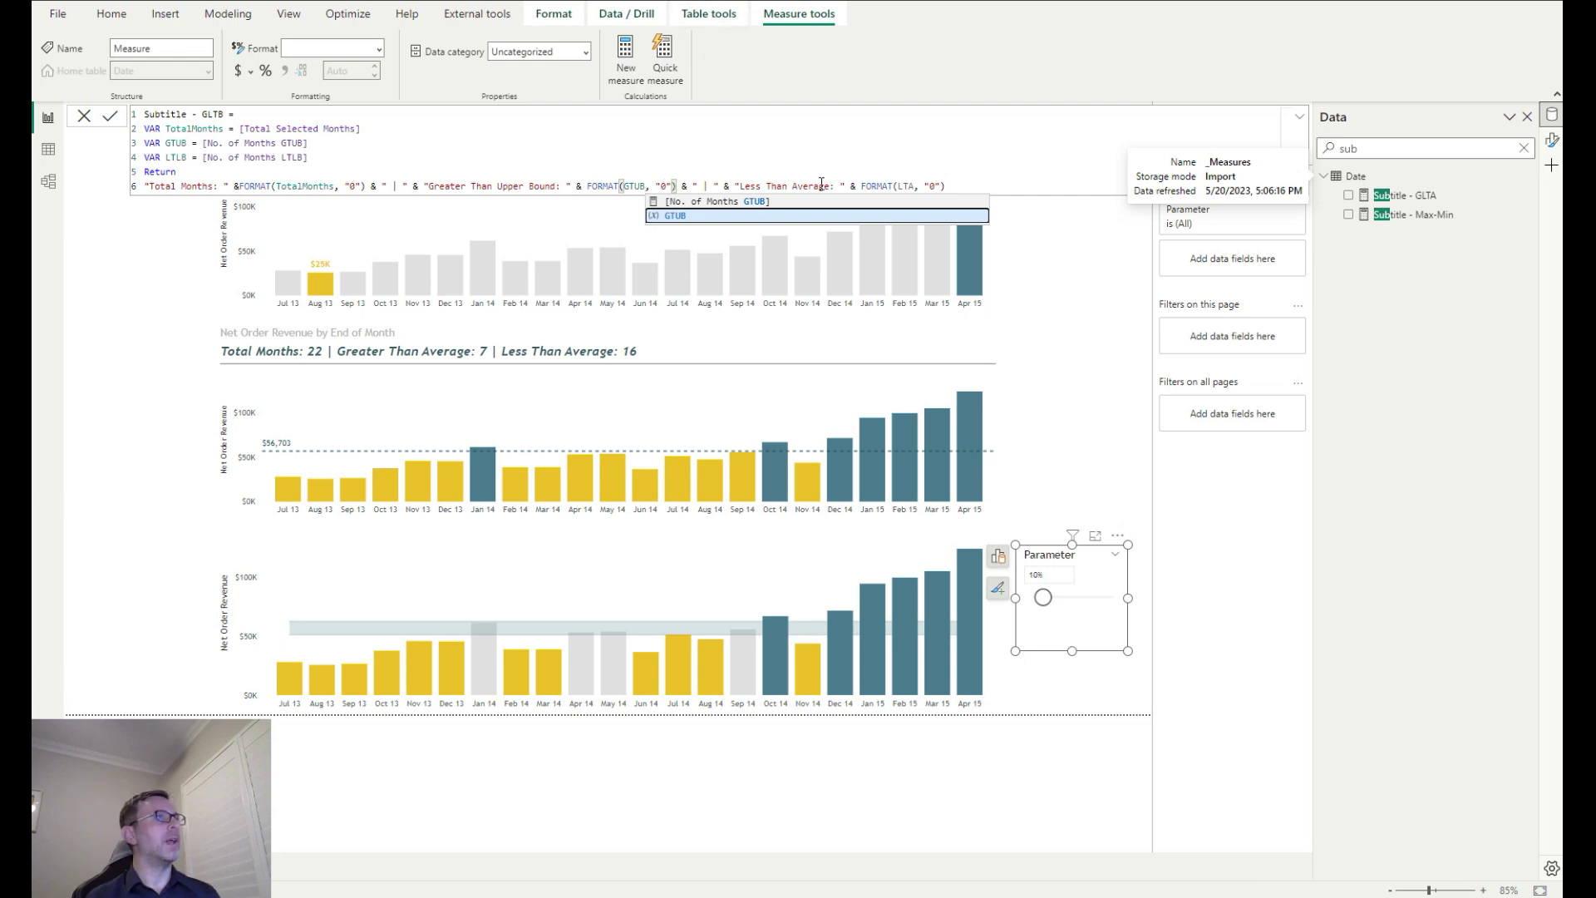
# Reword the second label to "Less Than Lower Bound", make its FORMAT use LTLB, and commit the Subtitle - GLTB measure
pyautogui.moveTo(830, 185); pyautogui.dragTo(796, 186)
pyautogui.write('Lower Bound')
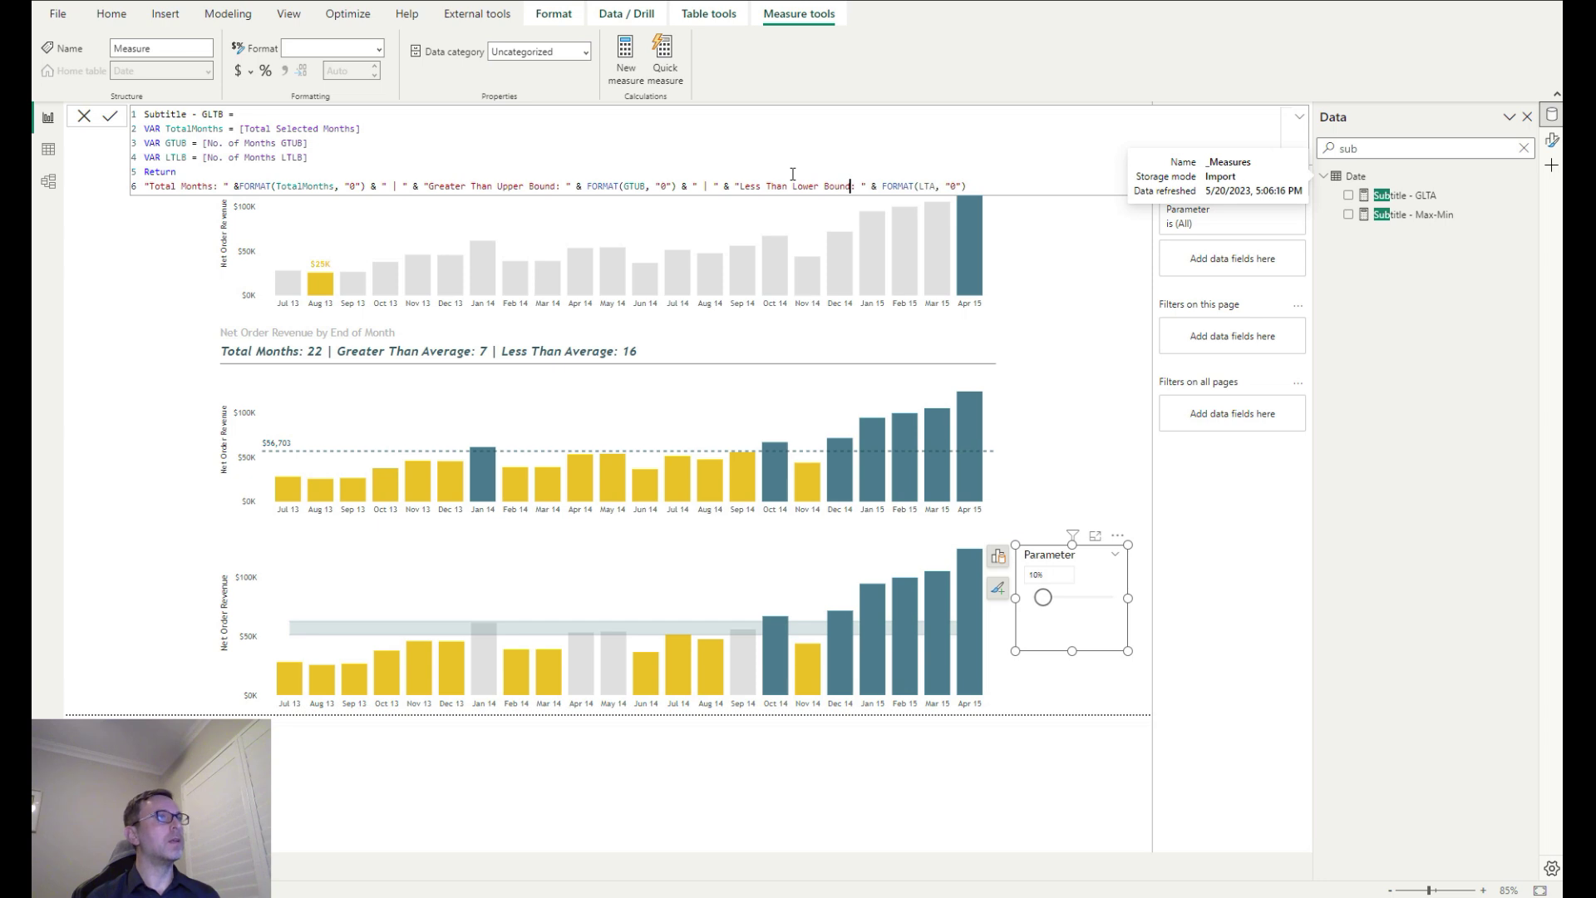
pyautogui.click(936, 187)
pyautogui.press('BackSpace')
pyautogui.write('LB')
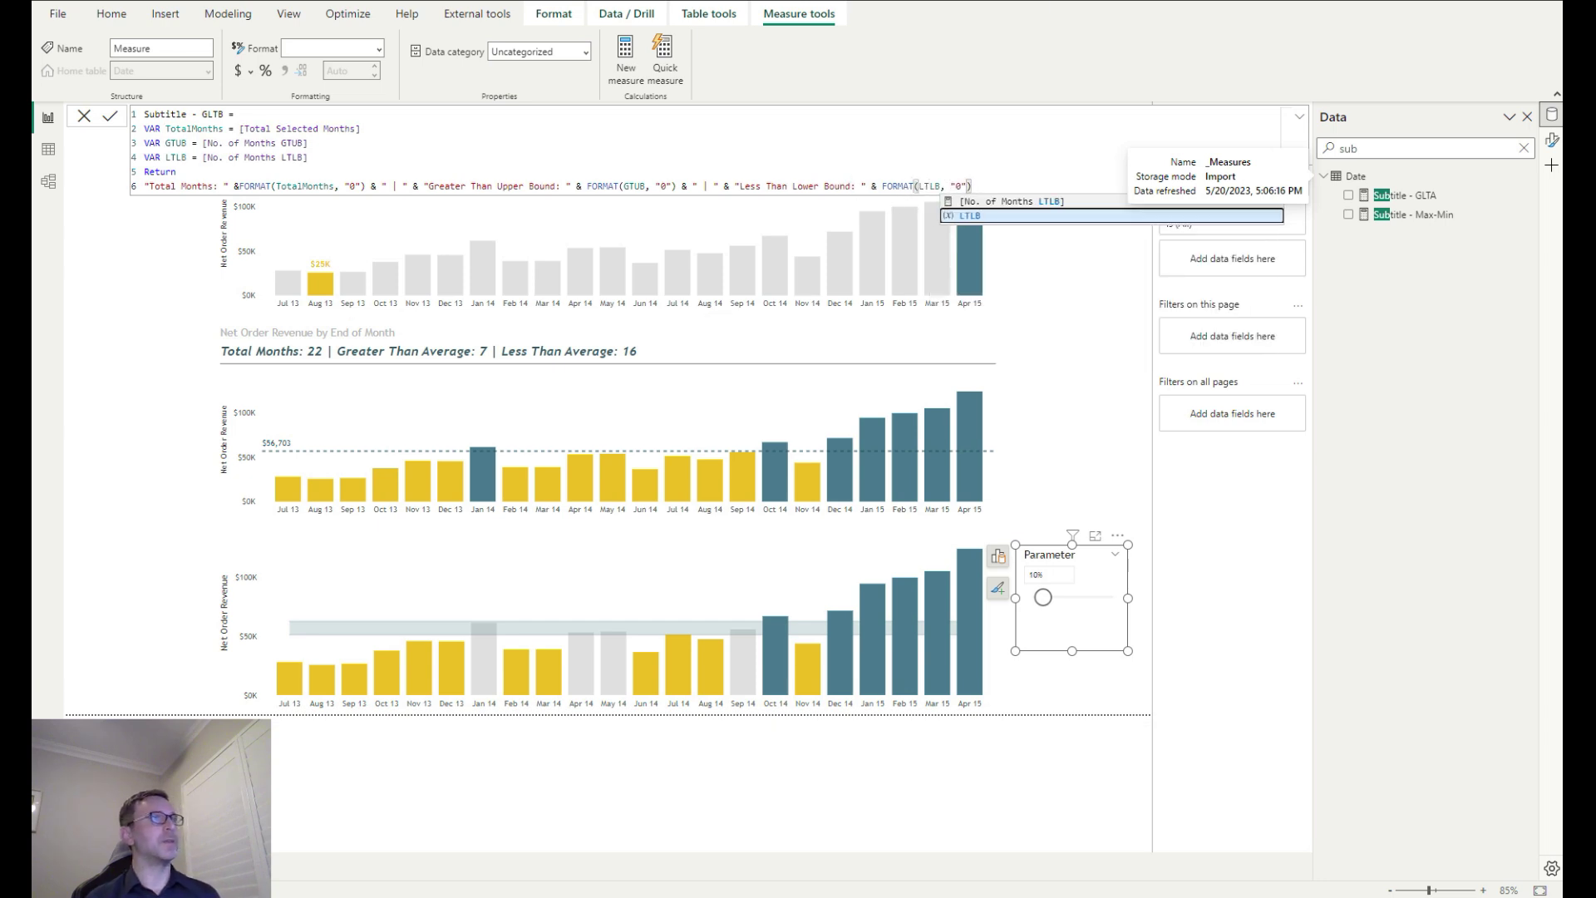
pyautogui.press('Tab')
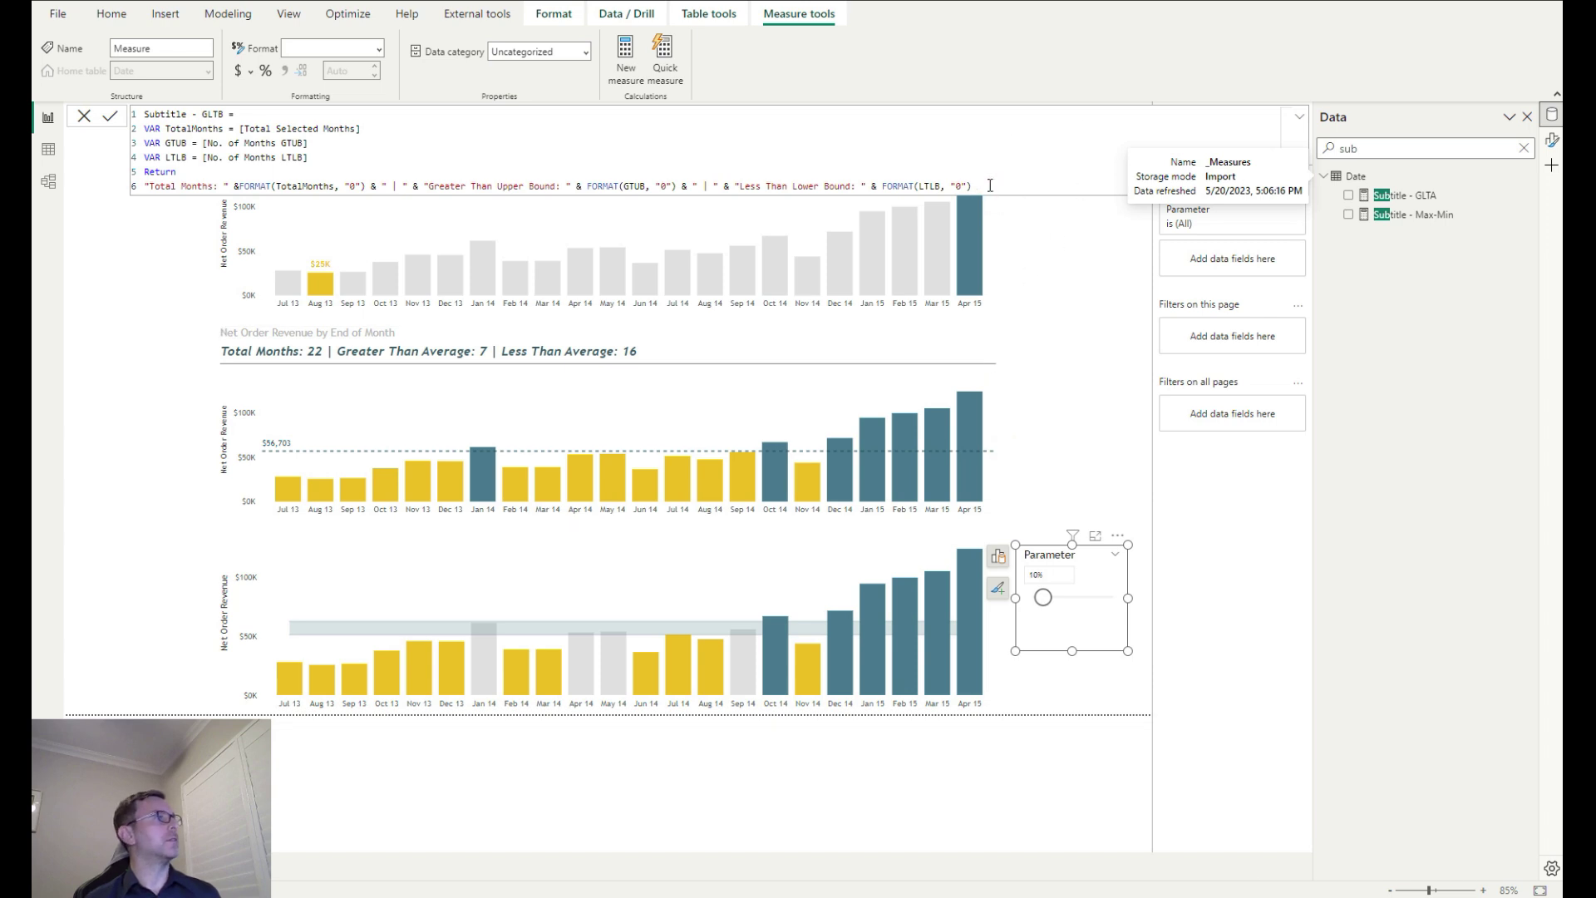
pyautogui.press('Return')
# Turn on both the title and the subtitle for the bottom revenue chart
pyautogui.click(829, 550)
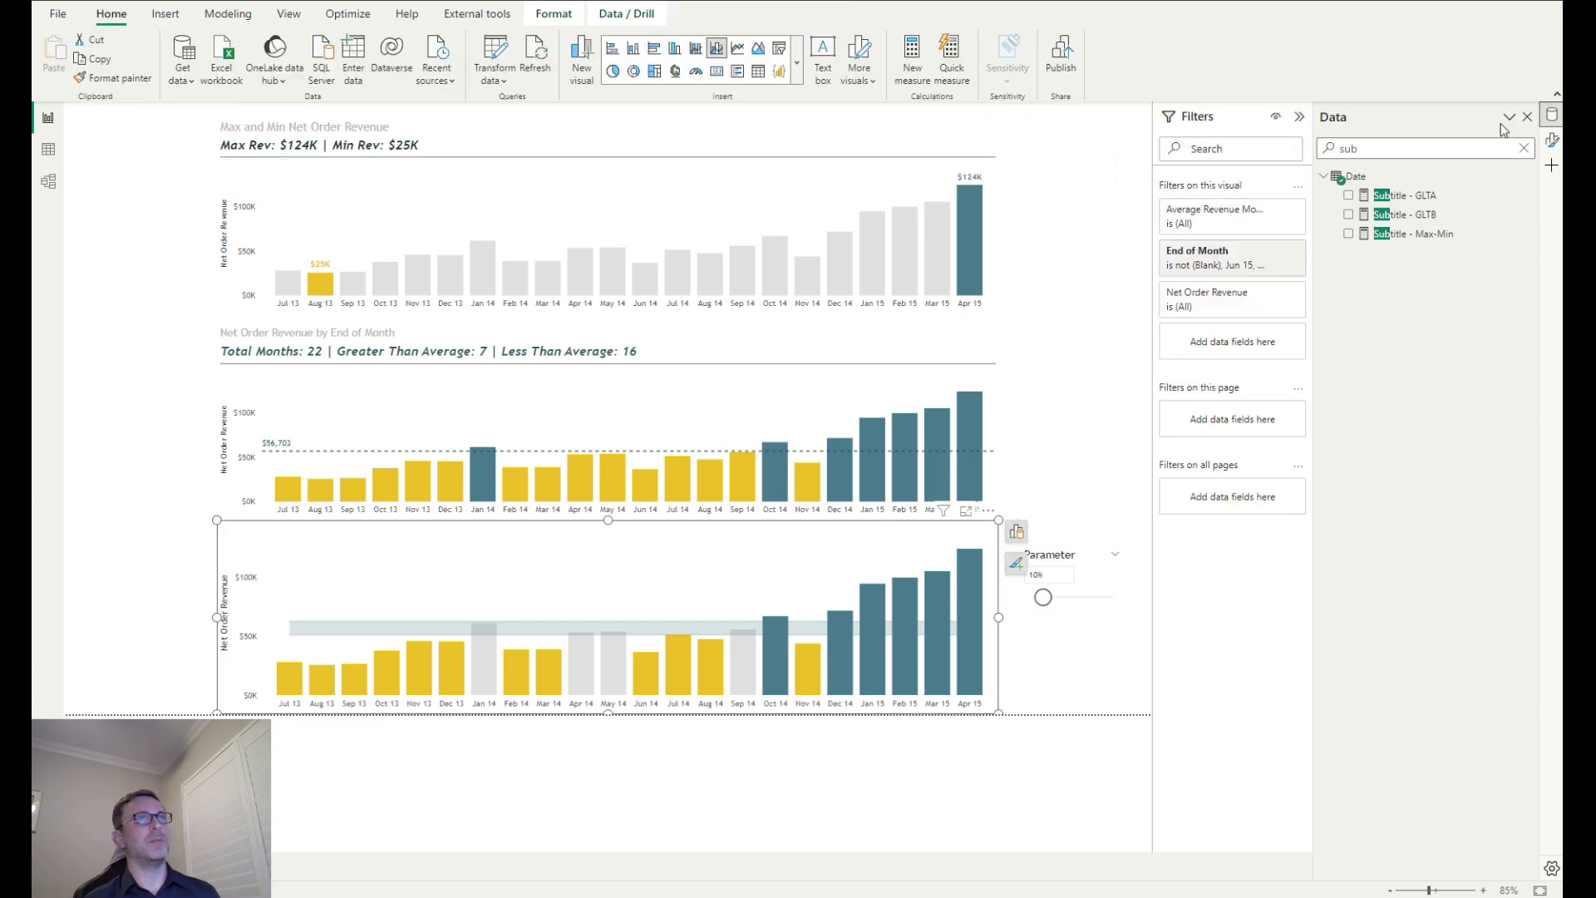
pyautogui.click(1549, 143)
pyautogui.click(1518, 249)
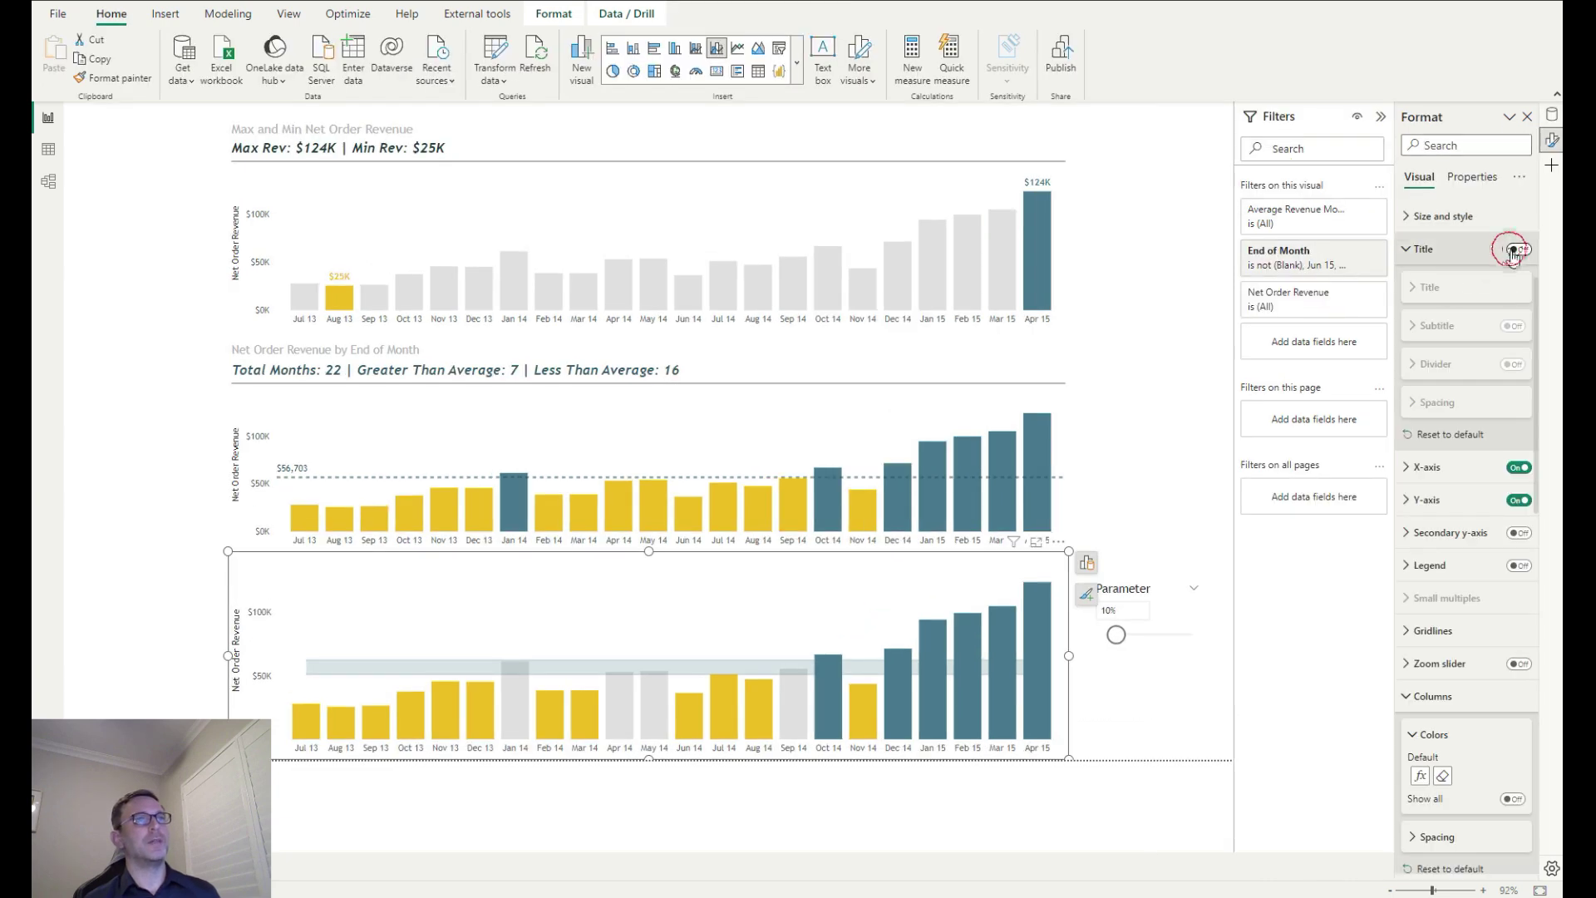
pyautogui.click(1446, 291)
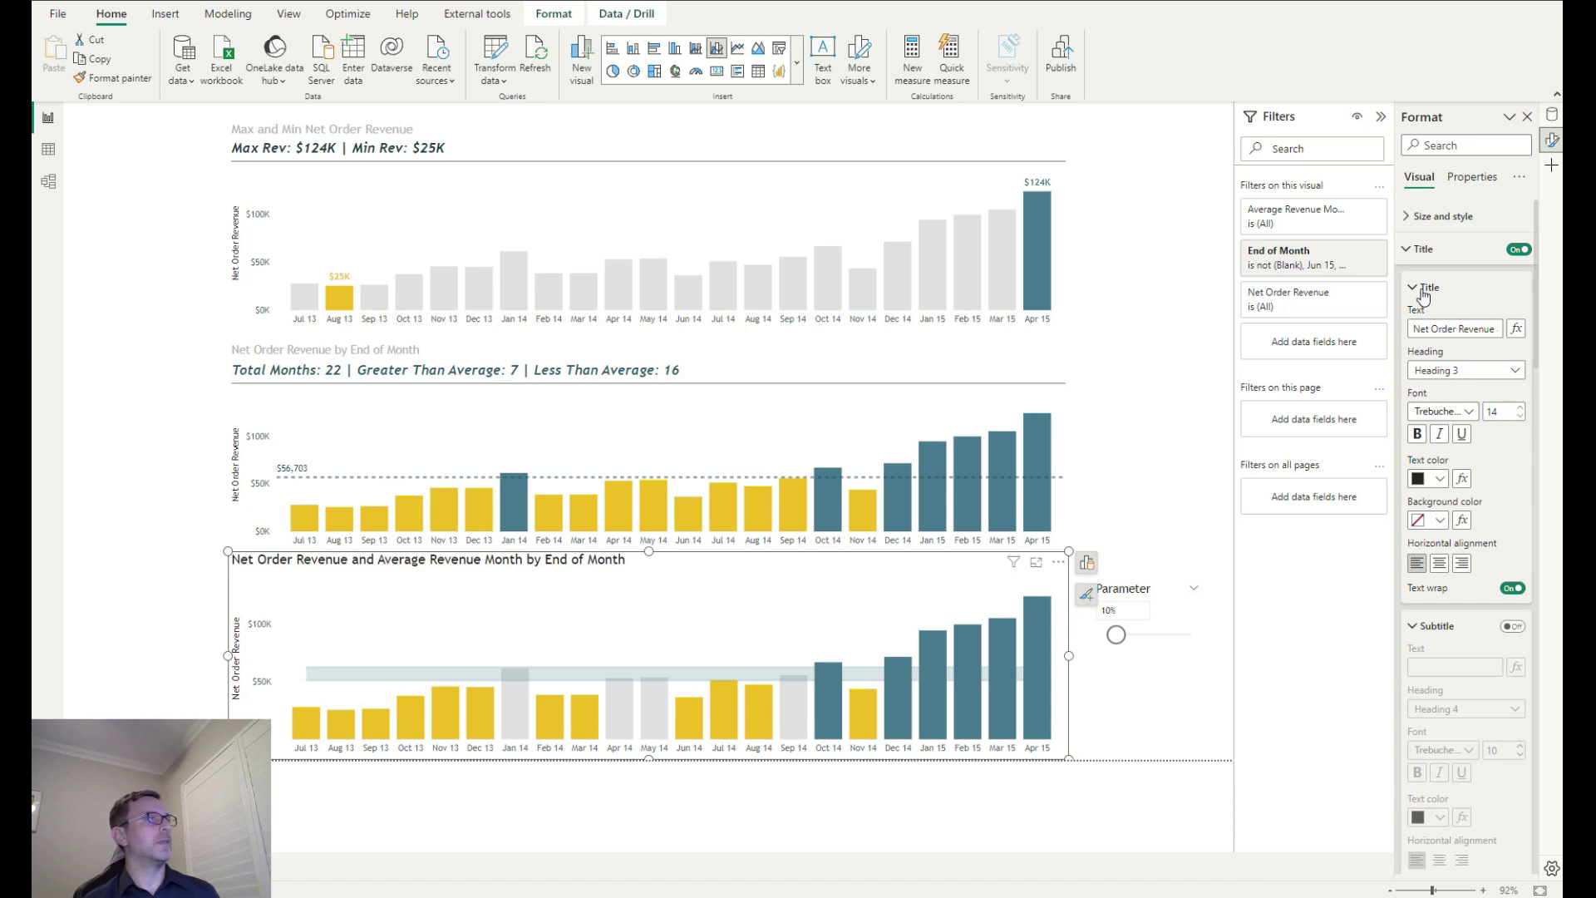
pyautogui.click(1512, 628)
# Base the bottom chart's subtitle text on the field value of the Subtitle - GLTB measure
pyautogui.click(1515, 667)
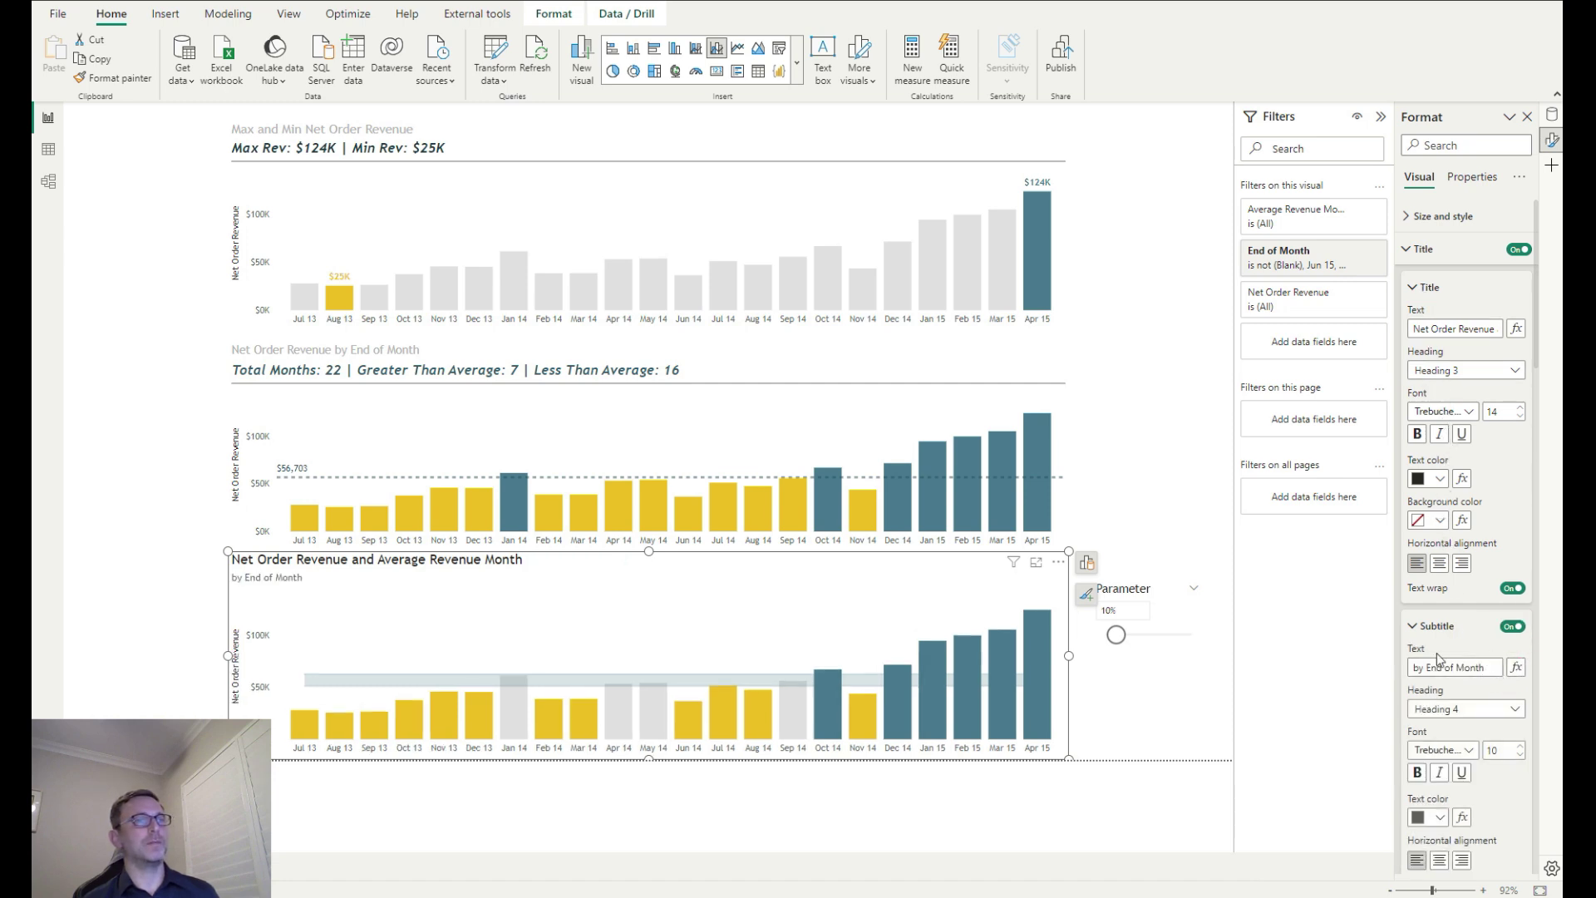
pyautogui.click(589, 325)
pyautogui.write('sub')
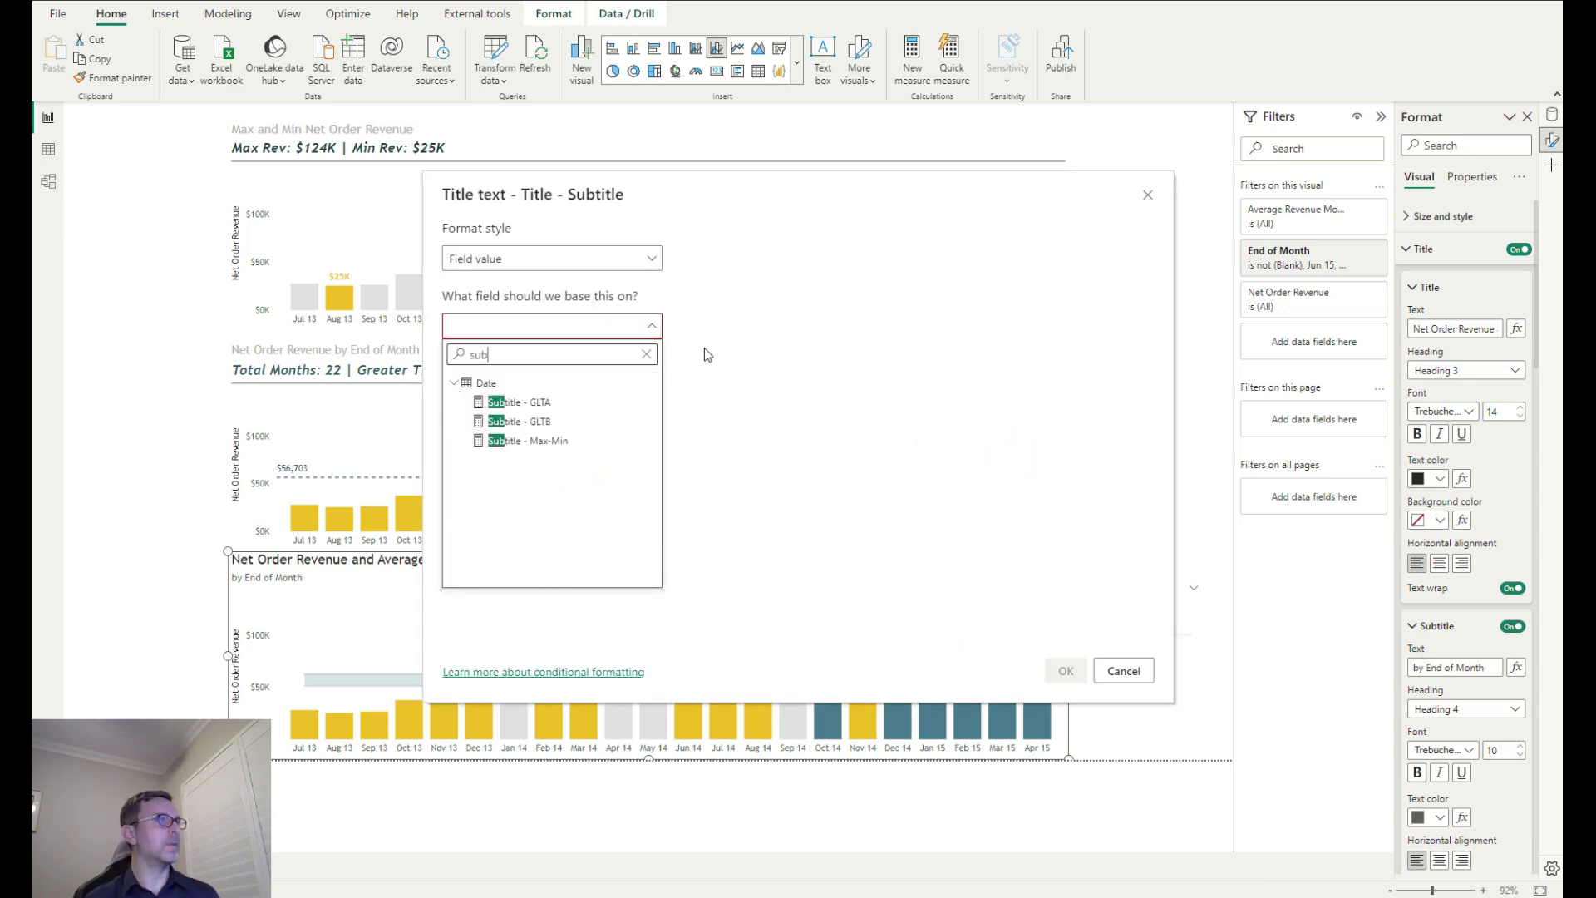
pyautogui.click(589, 422)
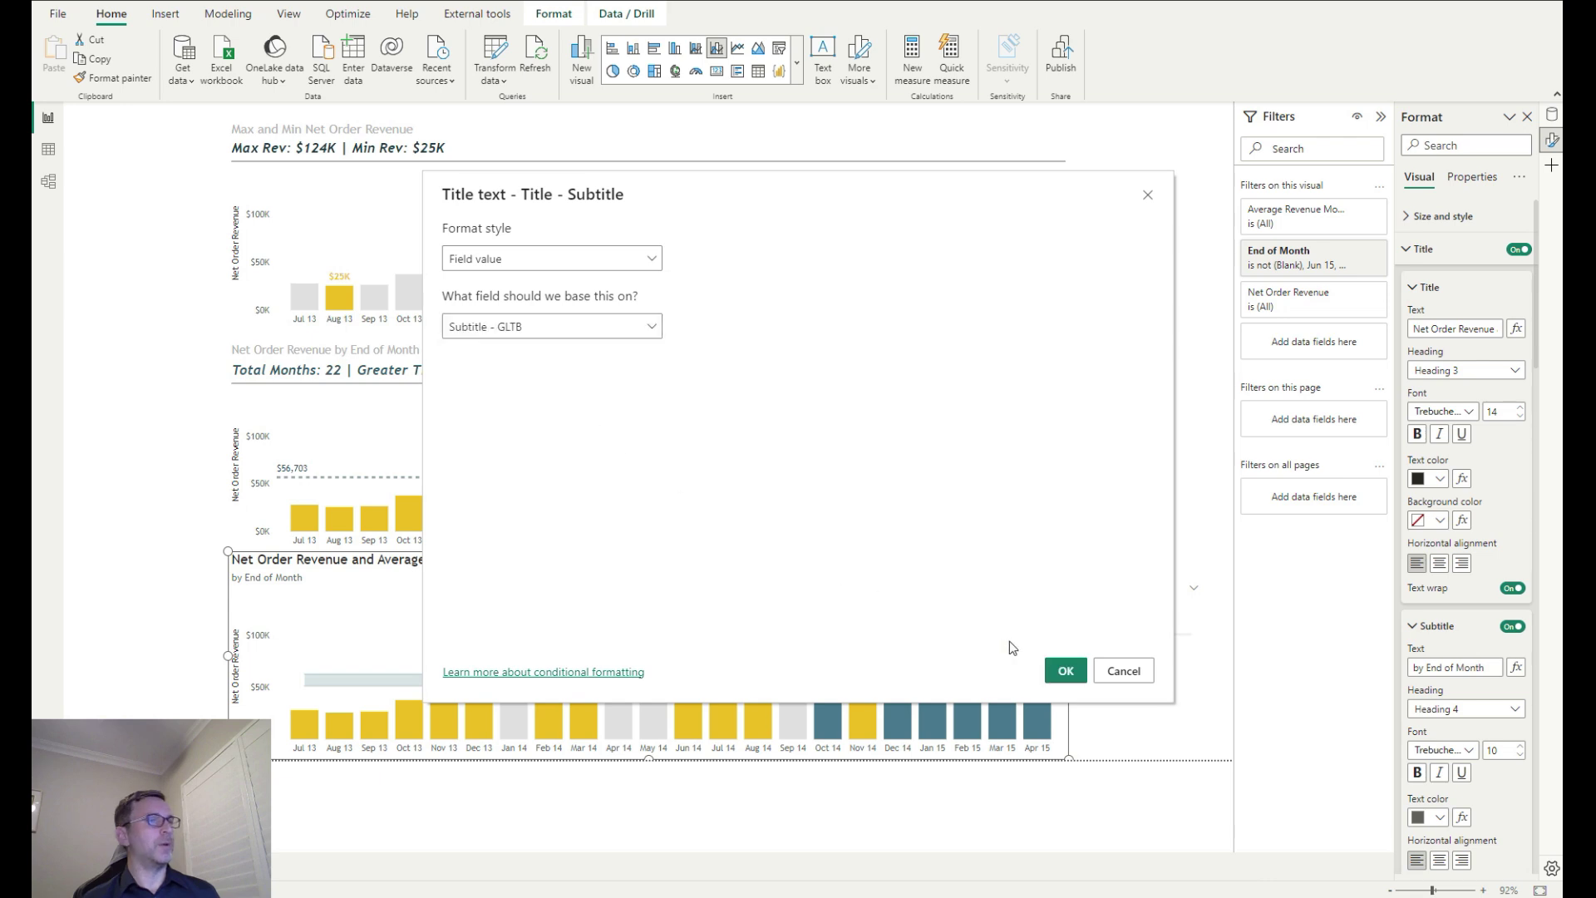
pyautogui.click(1065, 670)
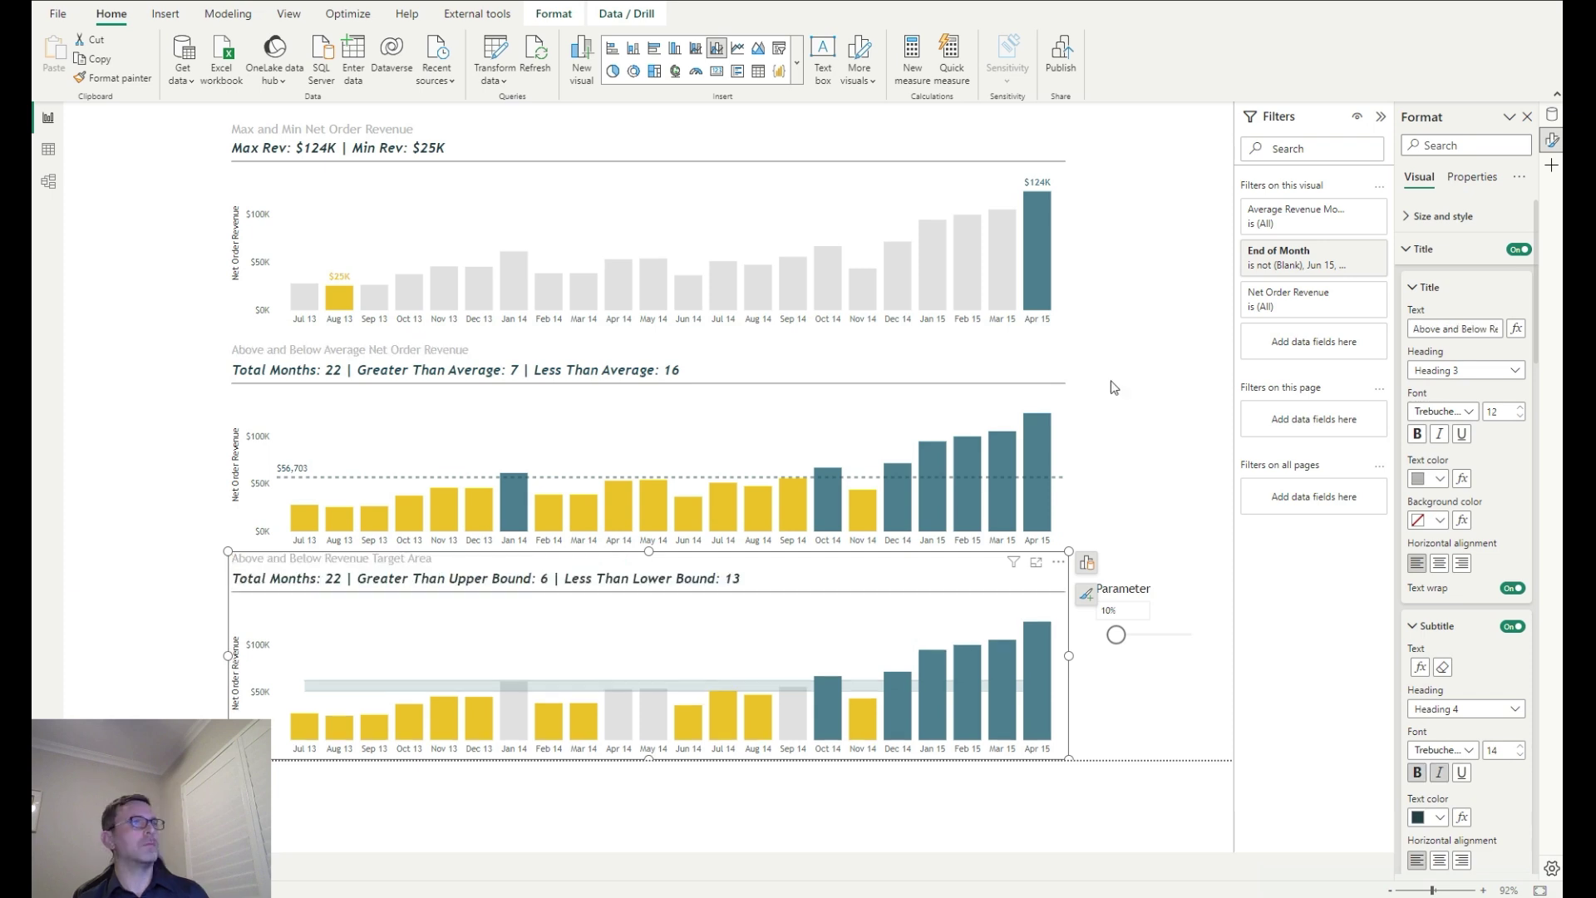
pyautogui.click(1111, 371)
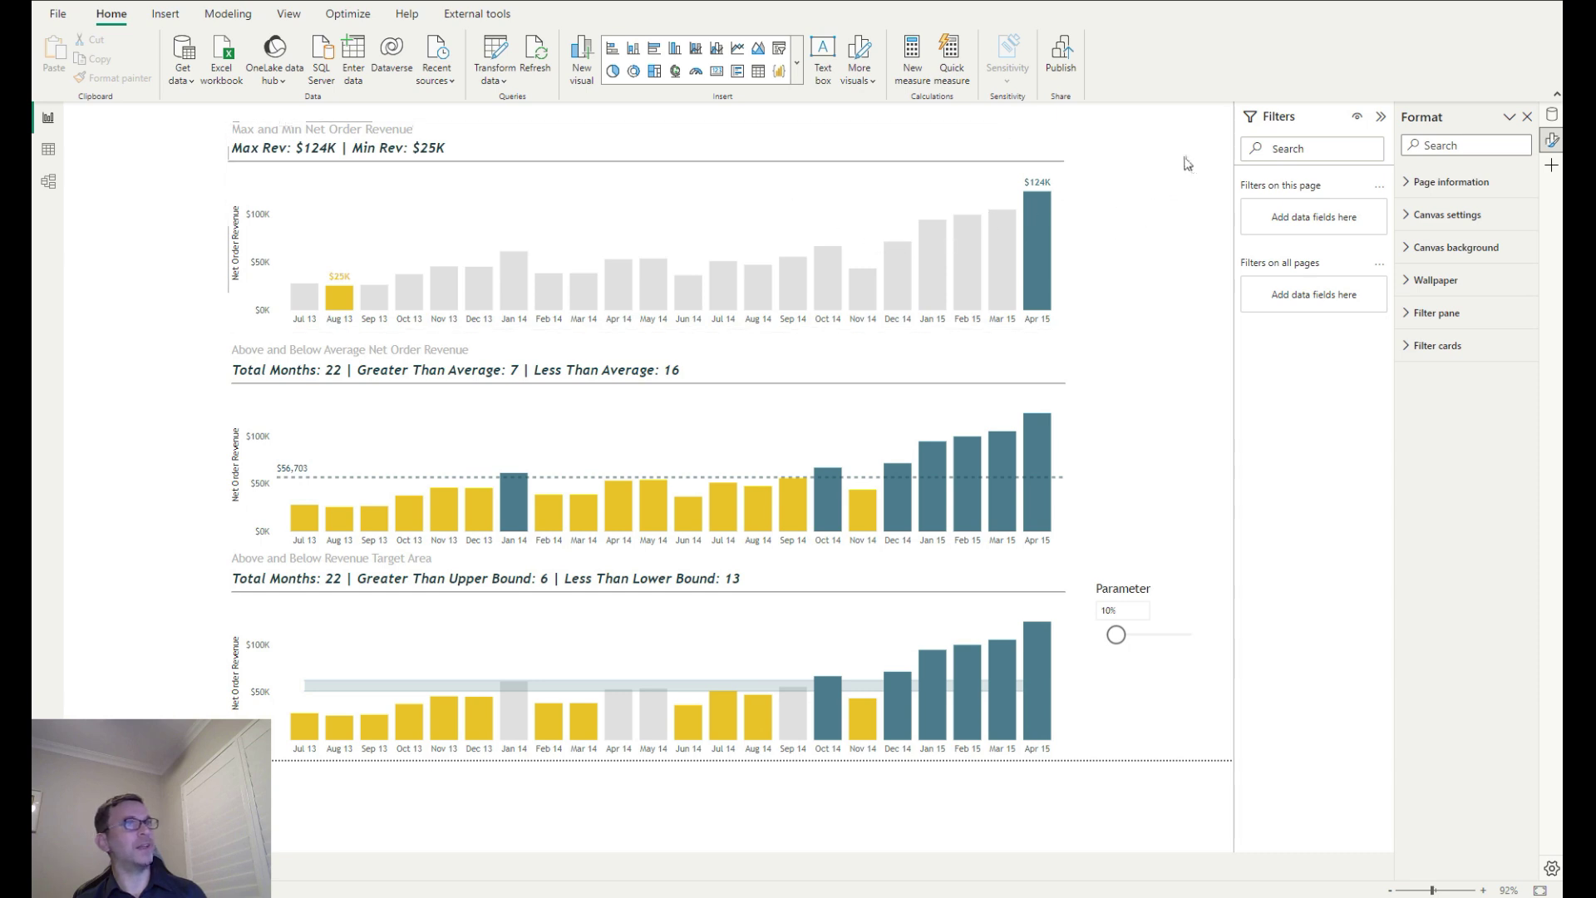
# Add a slicer to the report and fit it as a narrow box beside the Max and Min Net Order Revenue chart
pyautogui.click(779, 48)
pyautogui.moveTo(65, 328); pyautogui.dragTo(714, 313)
pyautogui.moveTo(782, 263); pyautogui.dragTo(1151, 262)
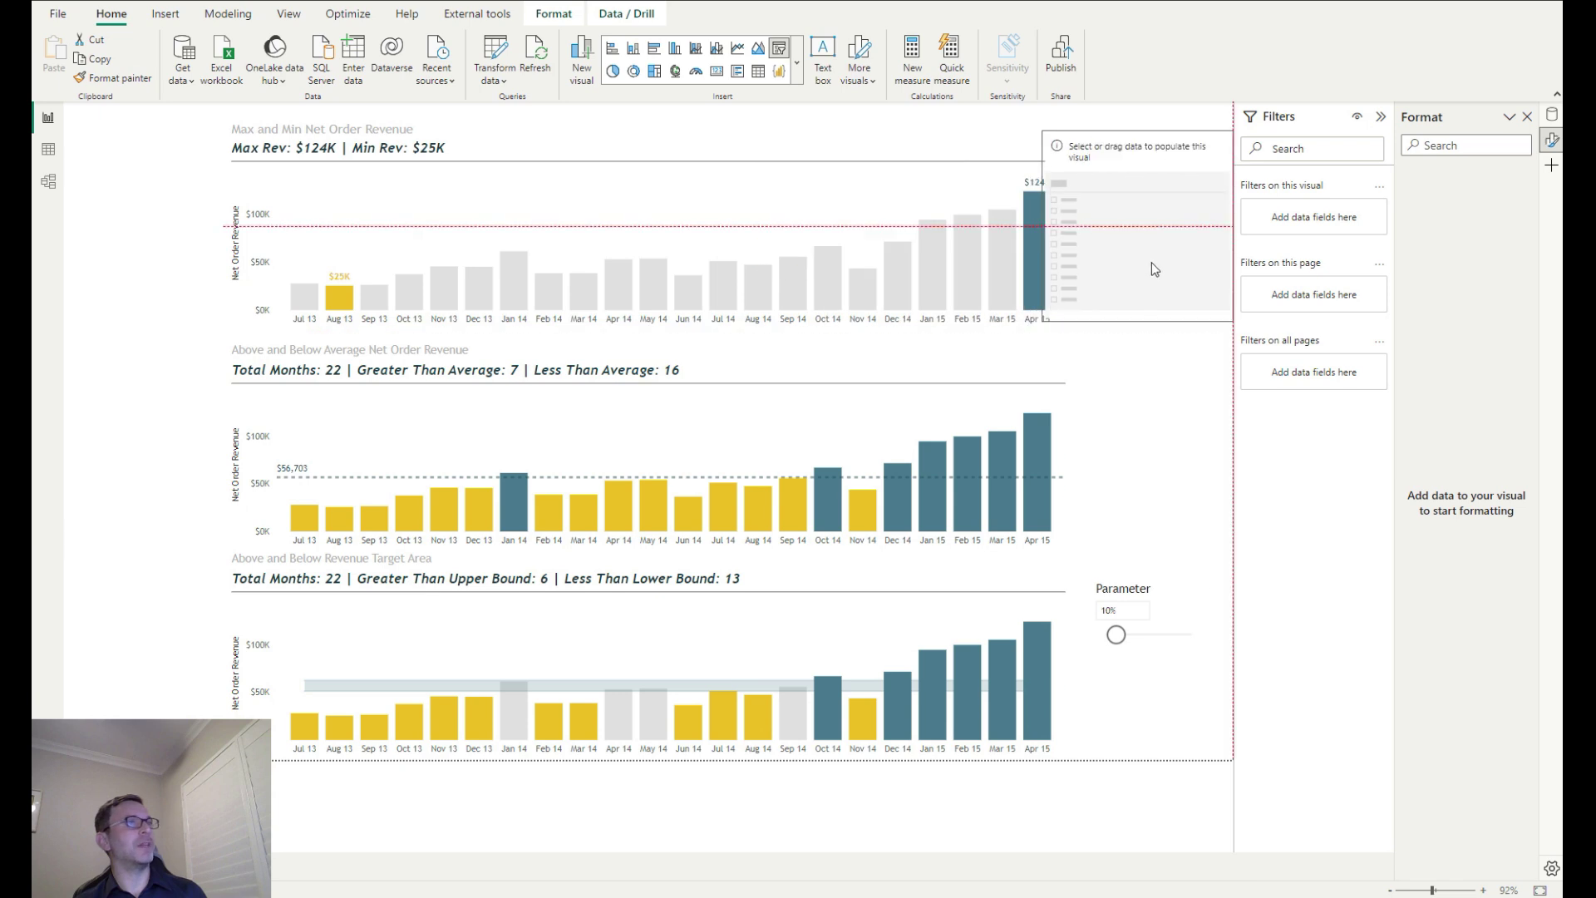
pyautogui.moveTo(1040, 223); pyautogui.dragTo(1115, 232)
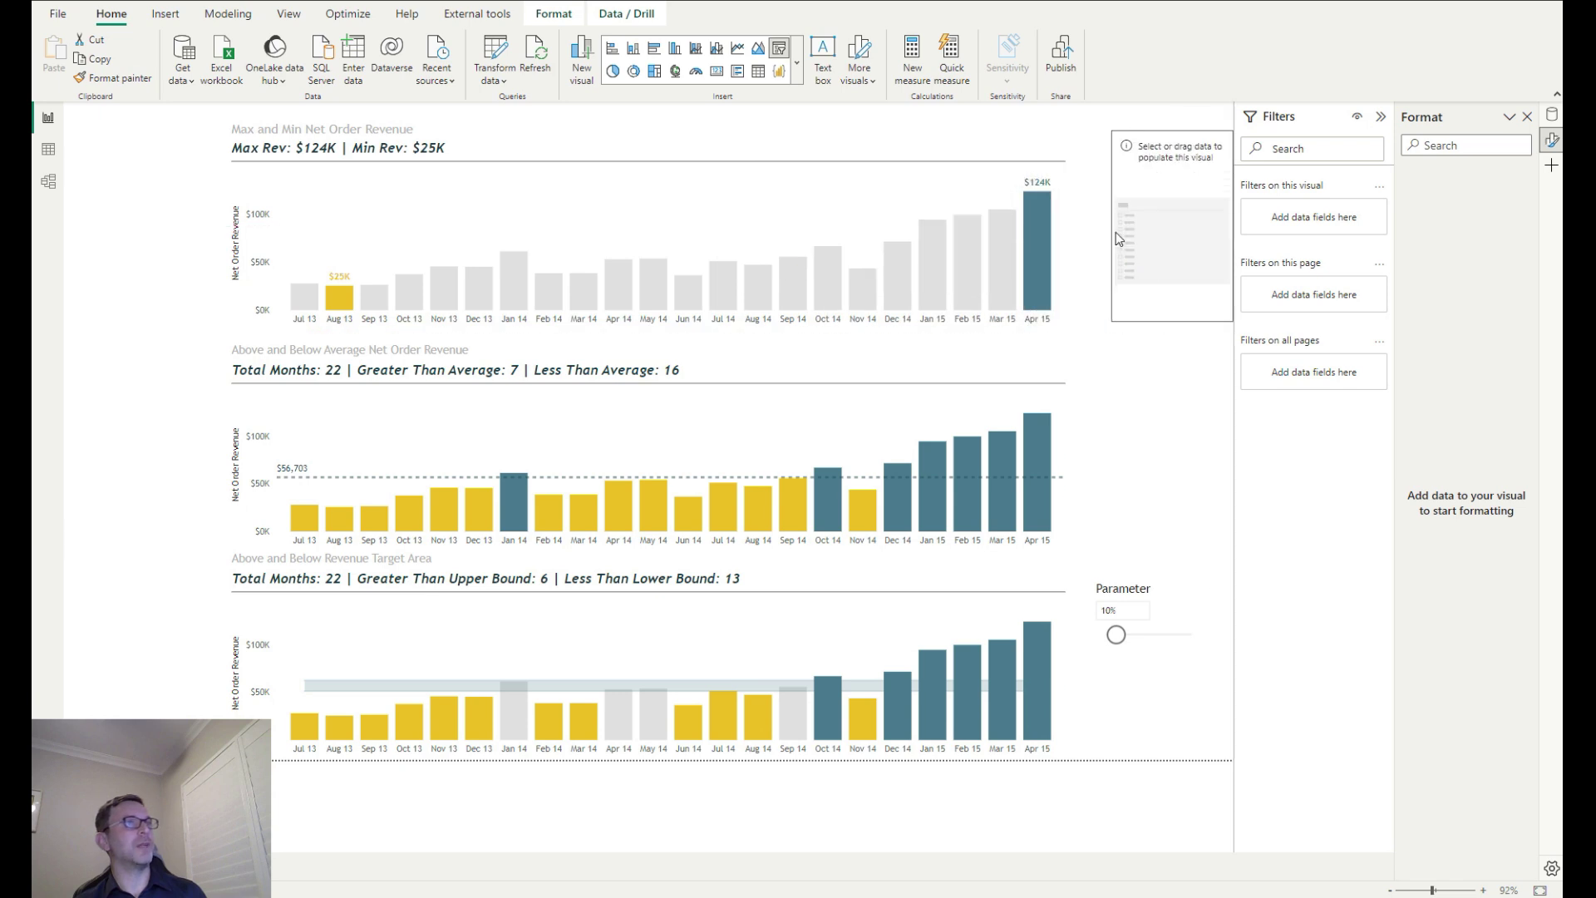
# Find the Date table's End of Month field and add it to the new slicer
pyautogui.click(1552, 116)
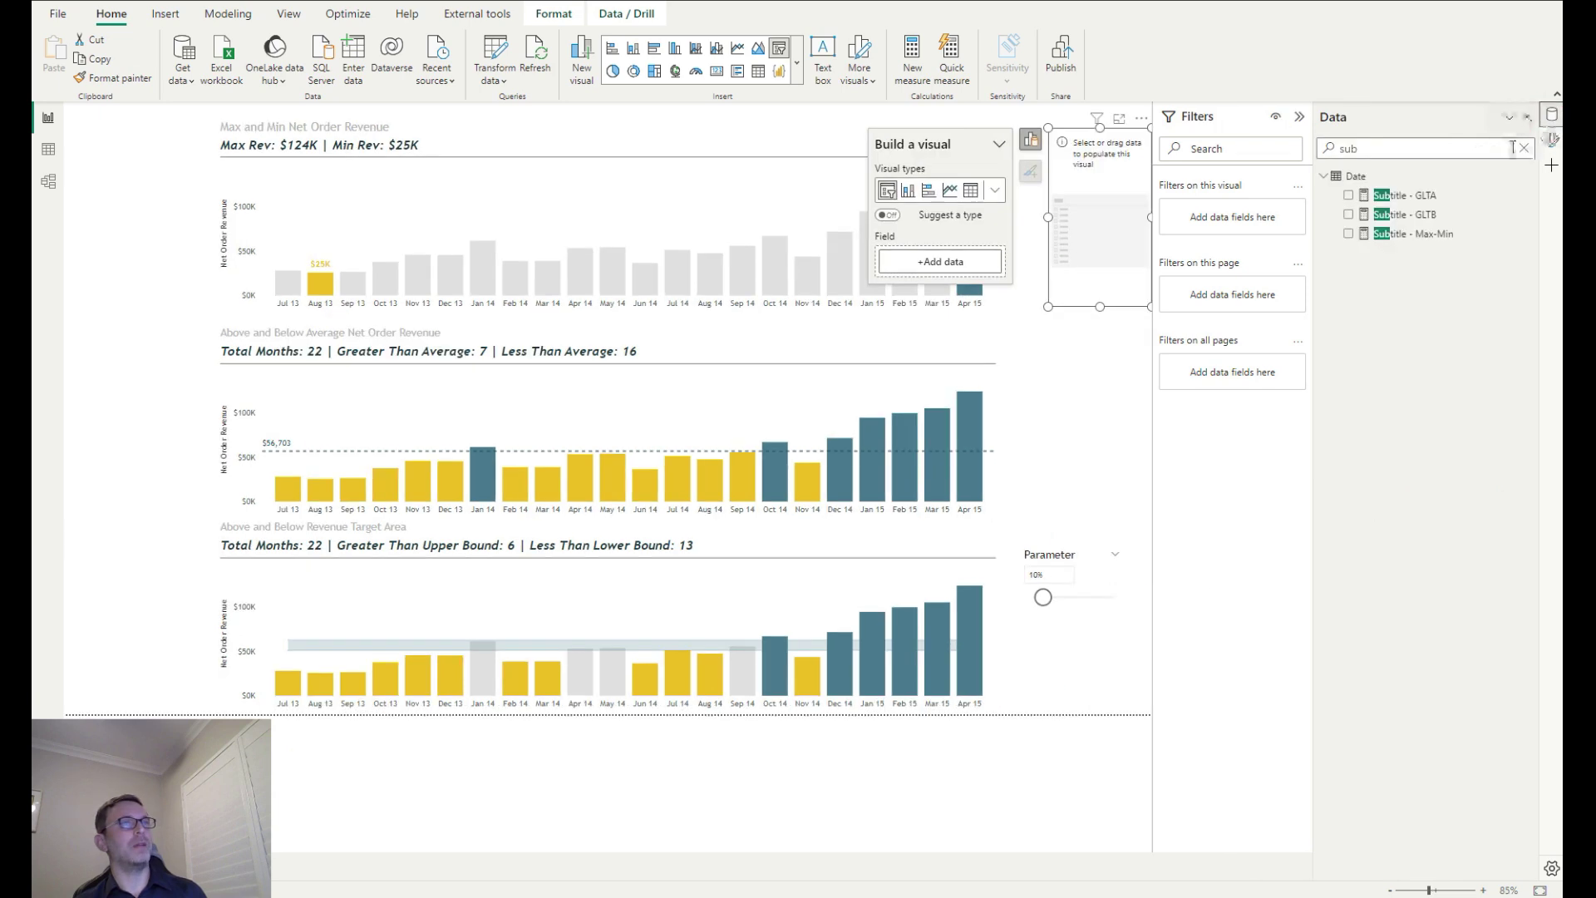
pyautogui.click(1524, 148)
pyautogui.write('end')
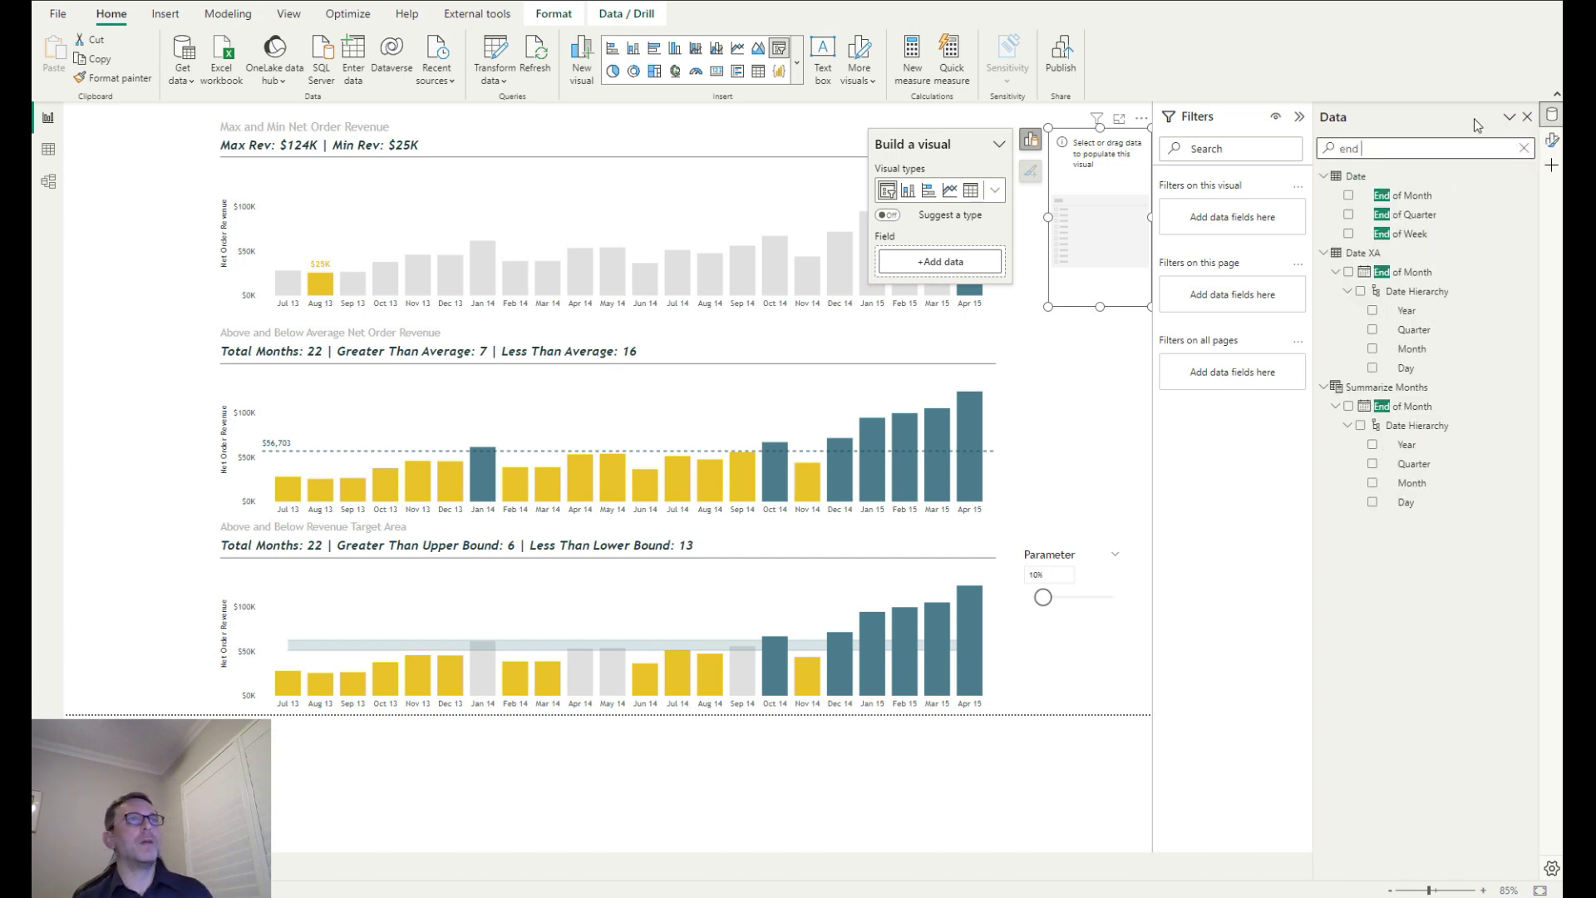
pyautogui.moveTo(1413, 196); pyautogui.dragTo(984, 269)
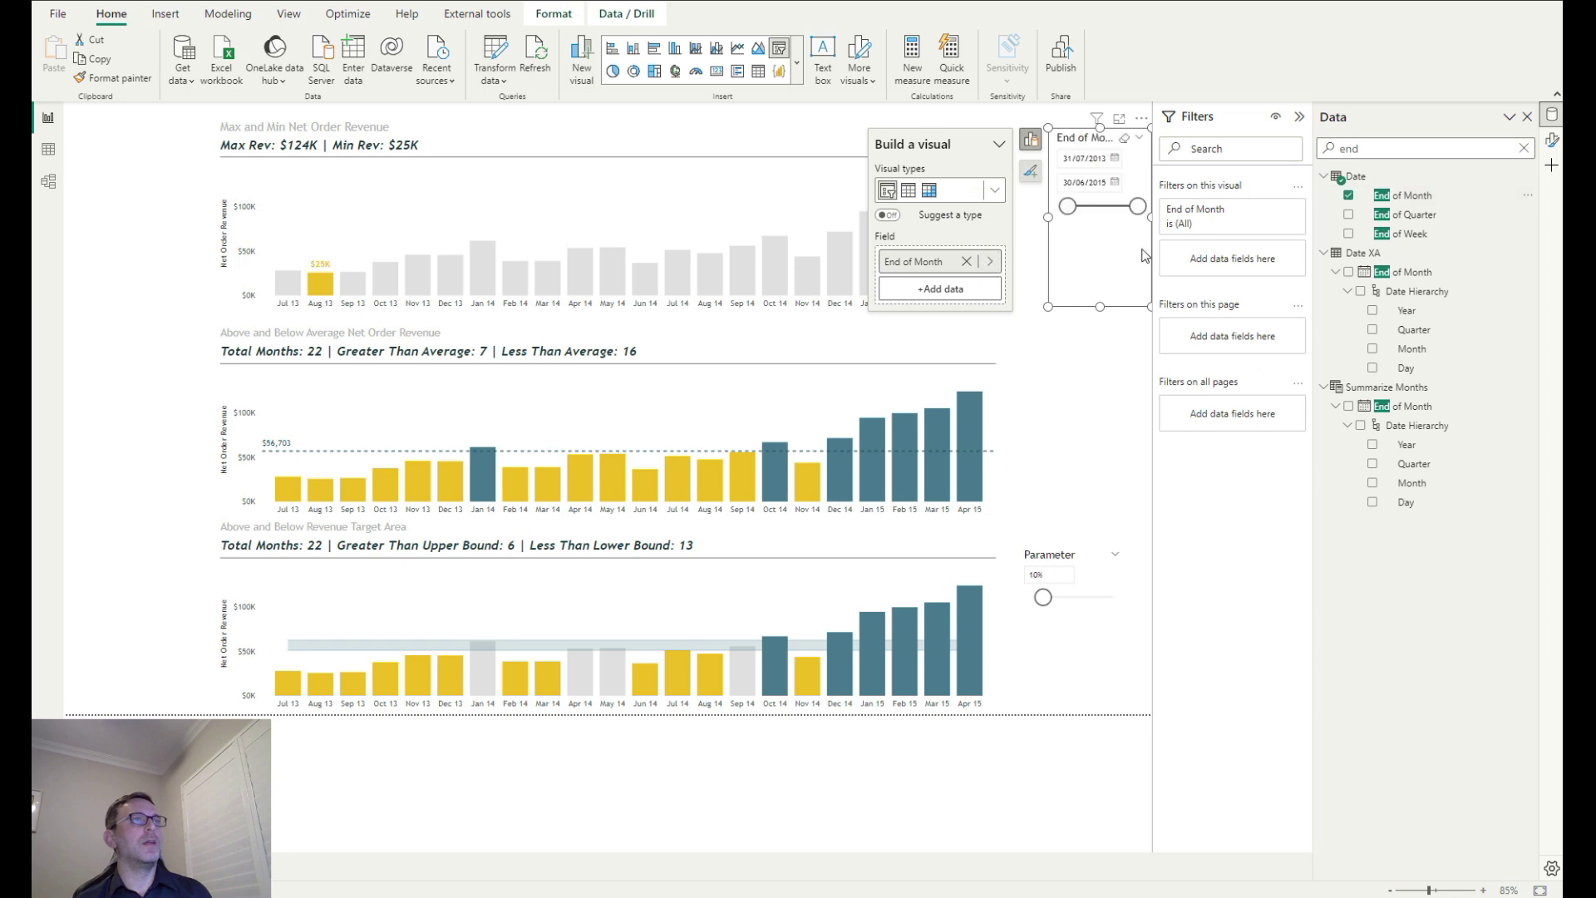
# Filter the slicer's End of Month values to include everything except (Blank), May 15 and Jun 15
pyautogui.click(1274, 210)
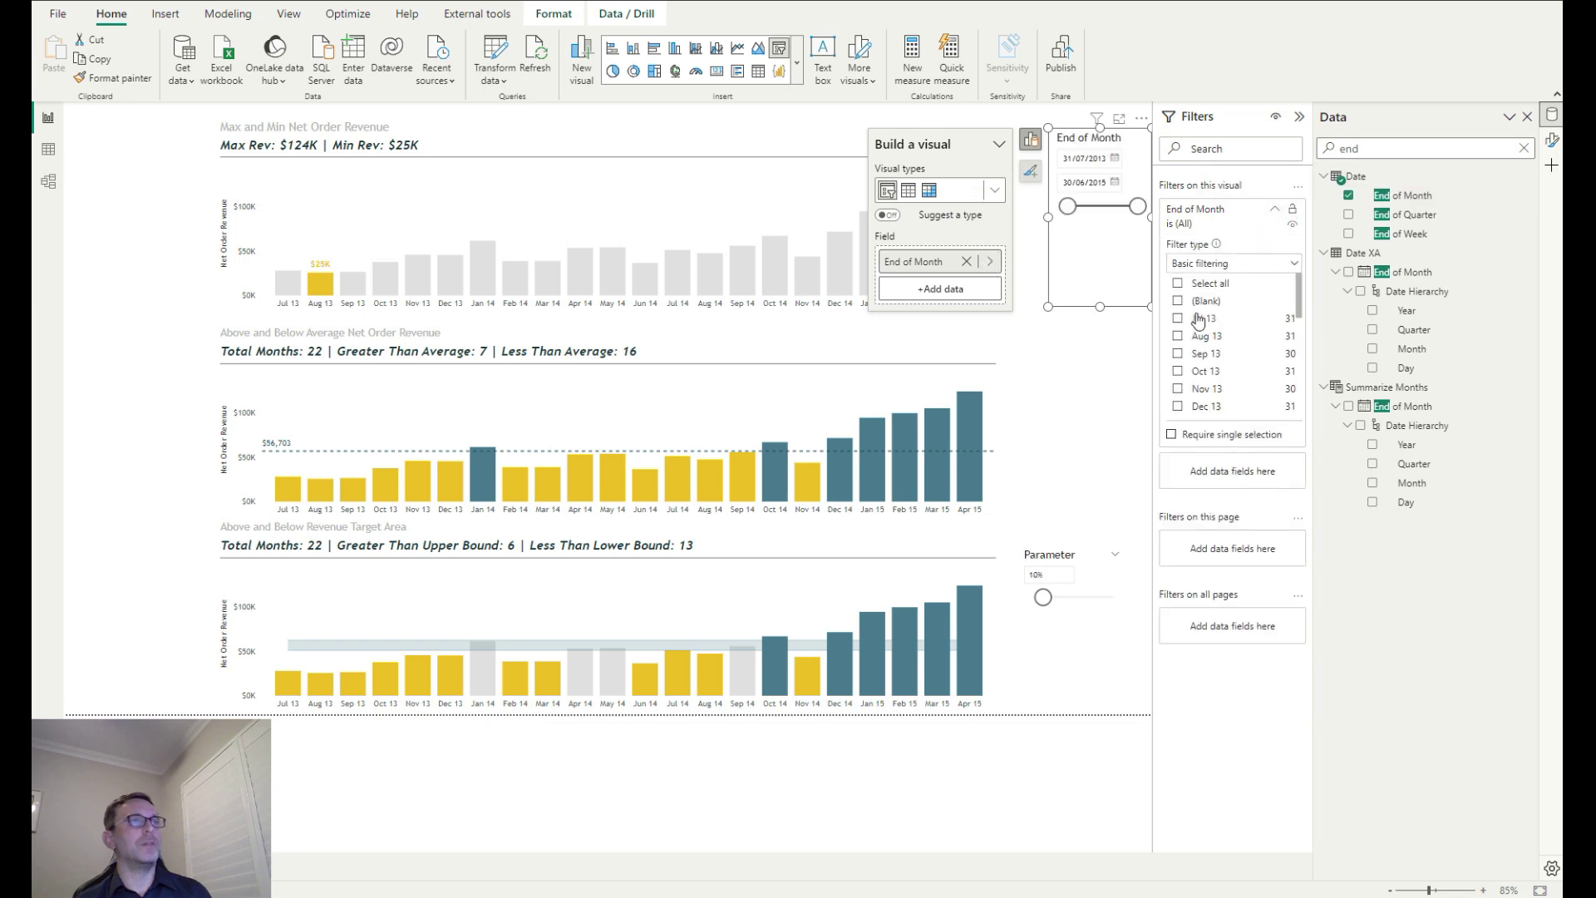
pyautogui.click(1177, 283)
pyautogui.click(1177, 300)
pyautogui.scroll(-6, 1287, 332)
pyautogui.click(1179, 393)
pyautogui.click(1178, 409)
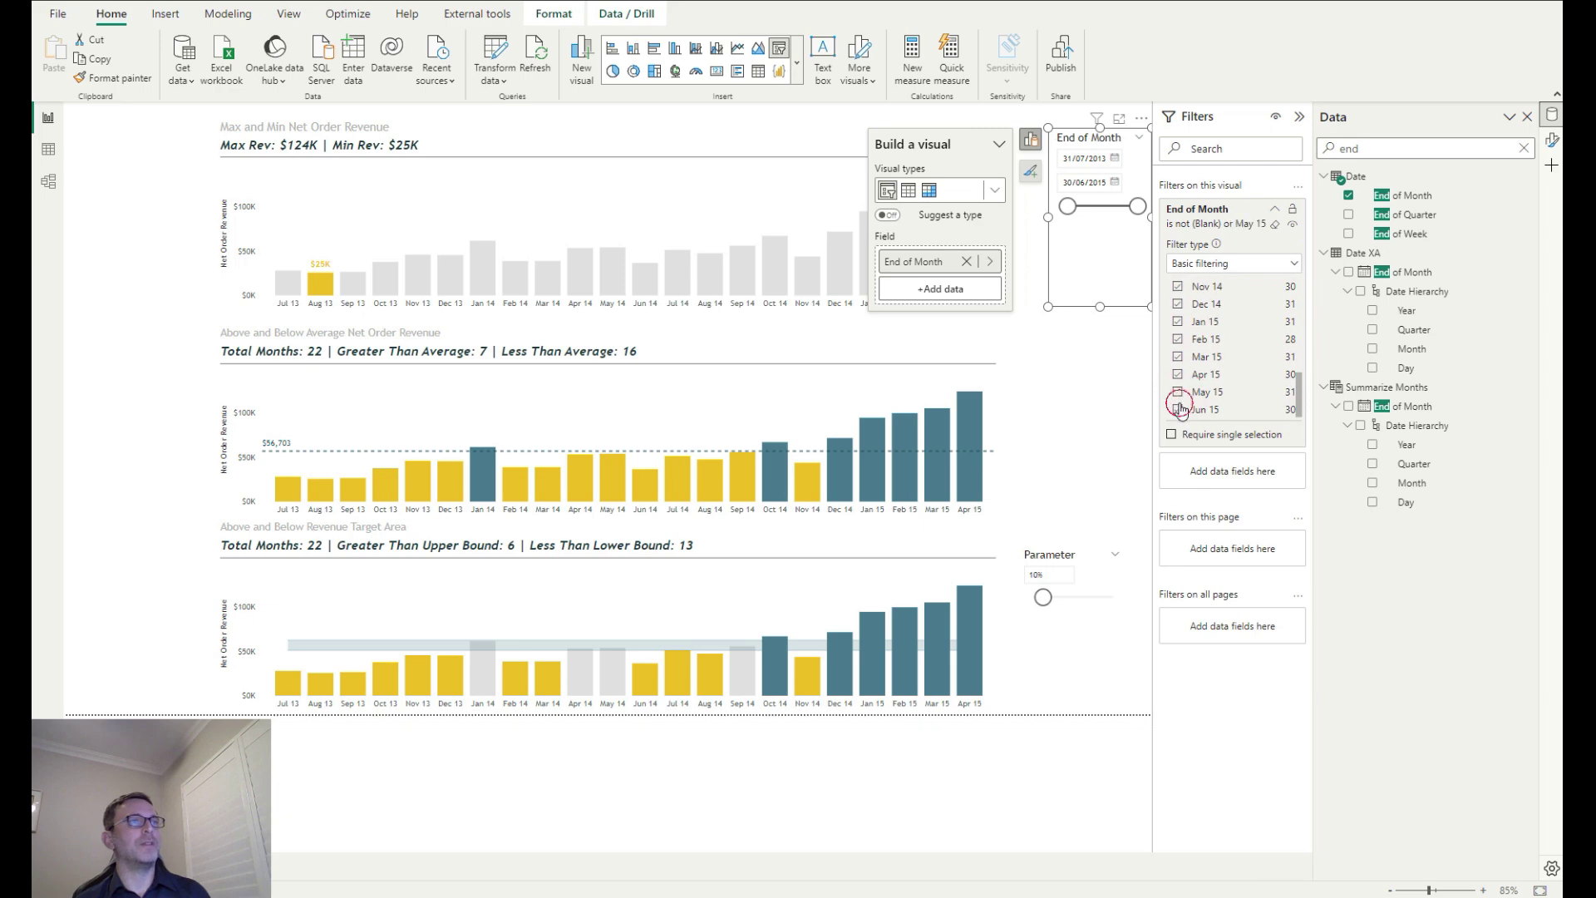
pyautogui.click(1079, 362)
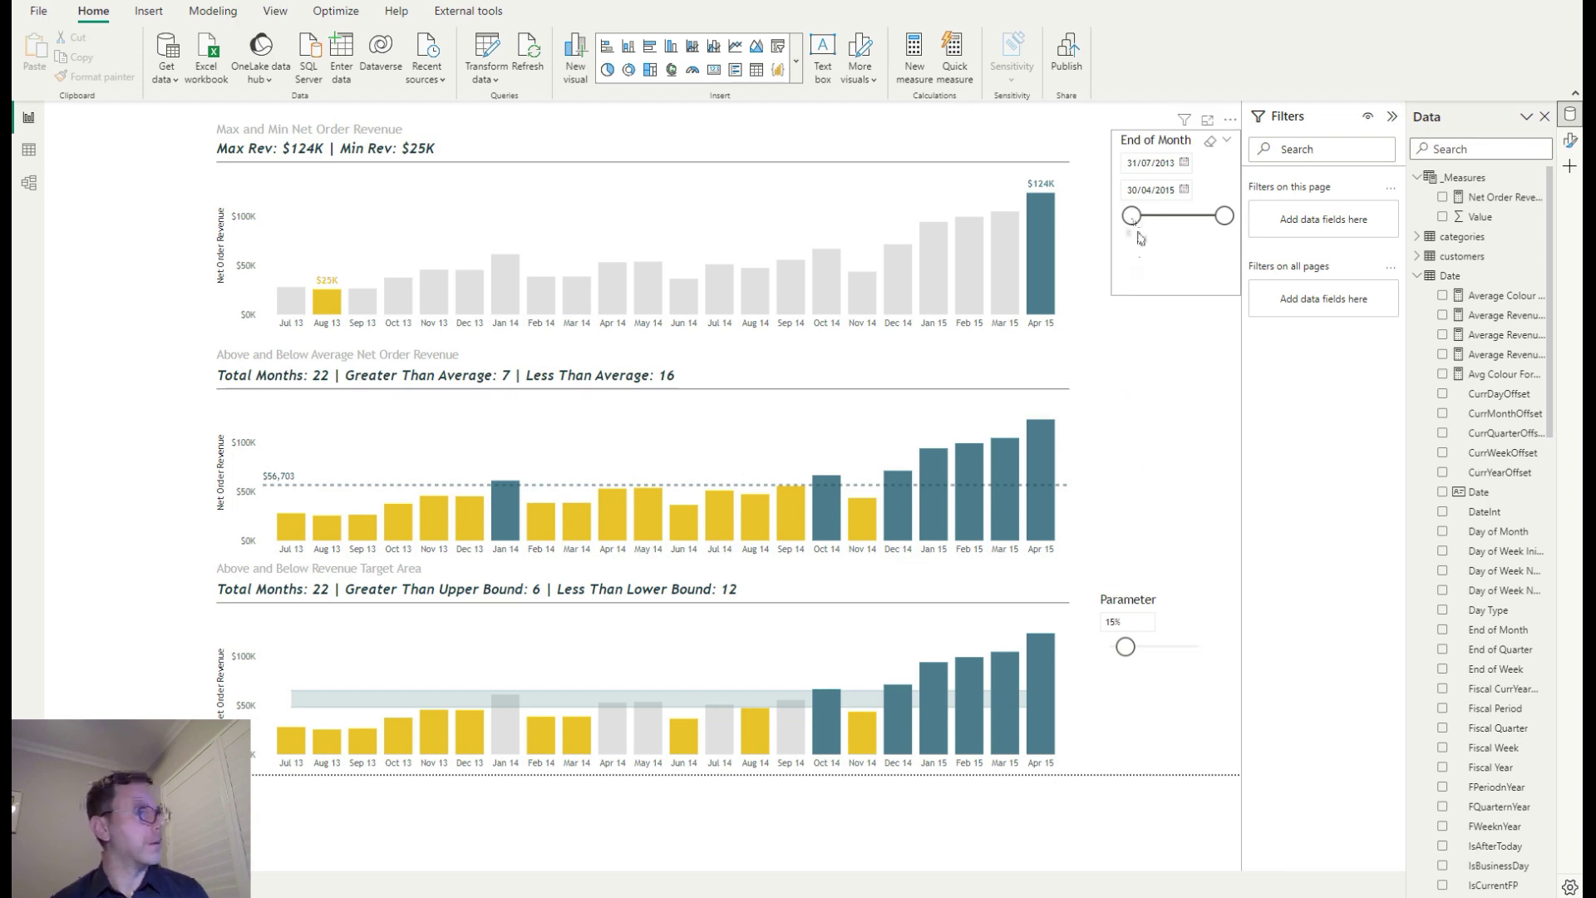
# Test the End of Month slicer with the range 20/11/2013 to 10/12/2014, and widen it back to 5/08/2013 to 30/04/2015
pyautogui.moveTo(1132, 217); pyautogui.dragTo(1148, 218)
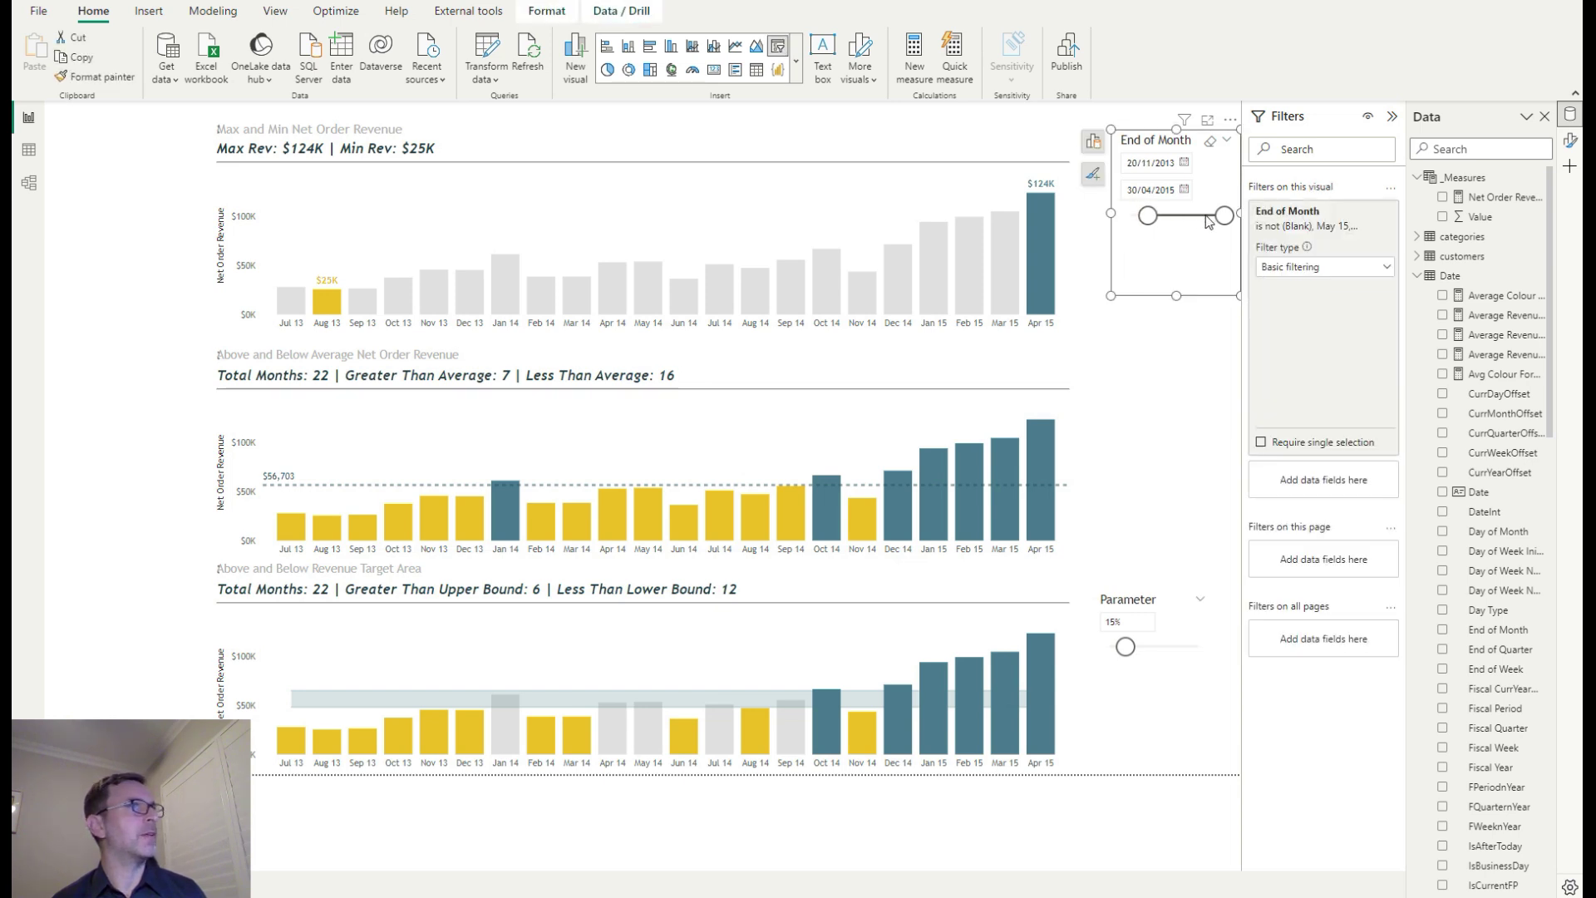
pyautogui.moveTo(1224, 216); pyautogui.dragTo(1203, 221)
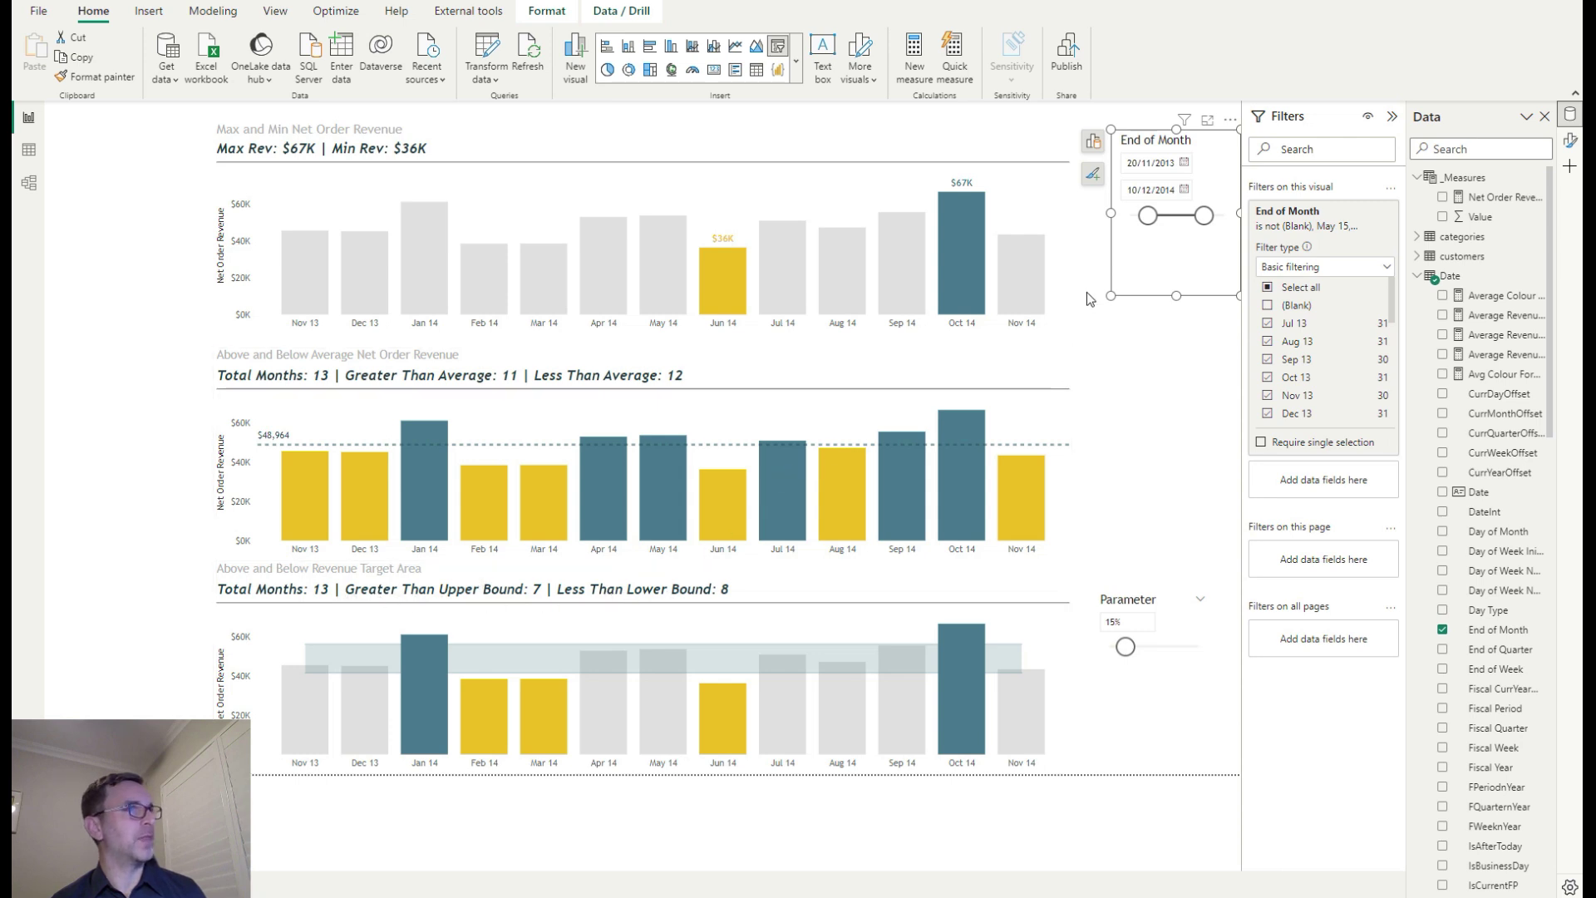
pyautogui.moveTo(1151, 223); pyautogui.dragTo(1225, 217)
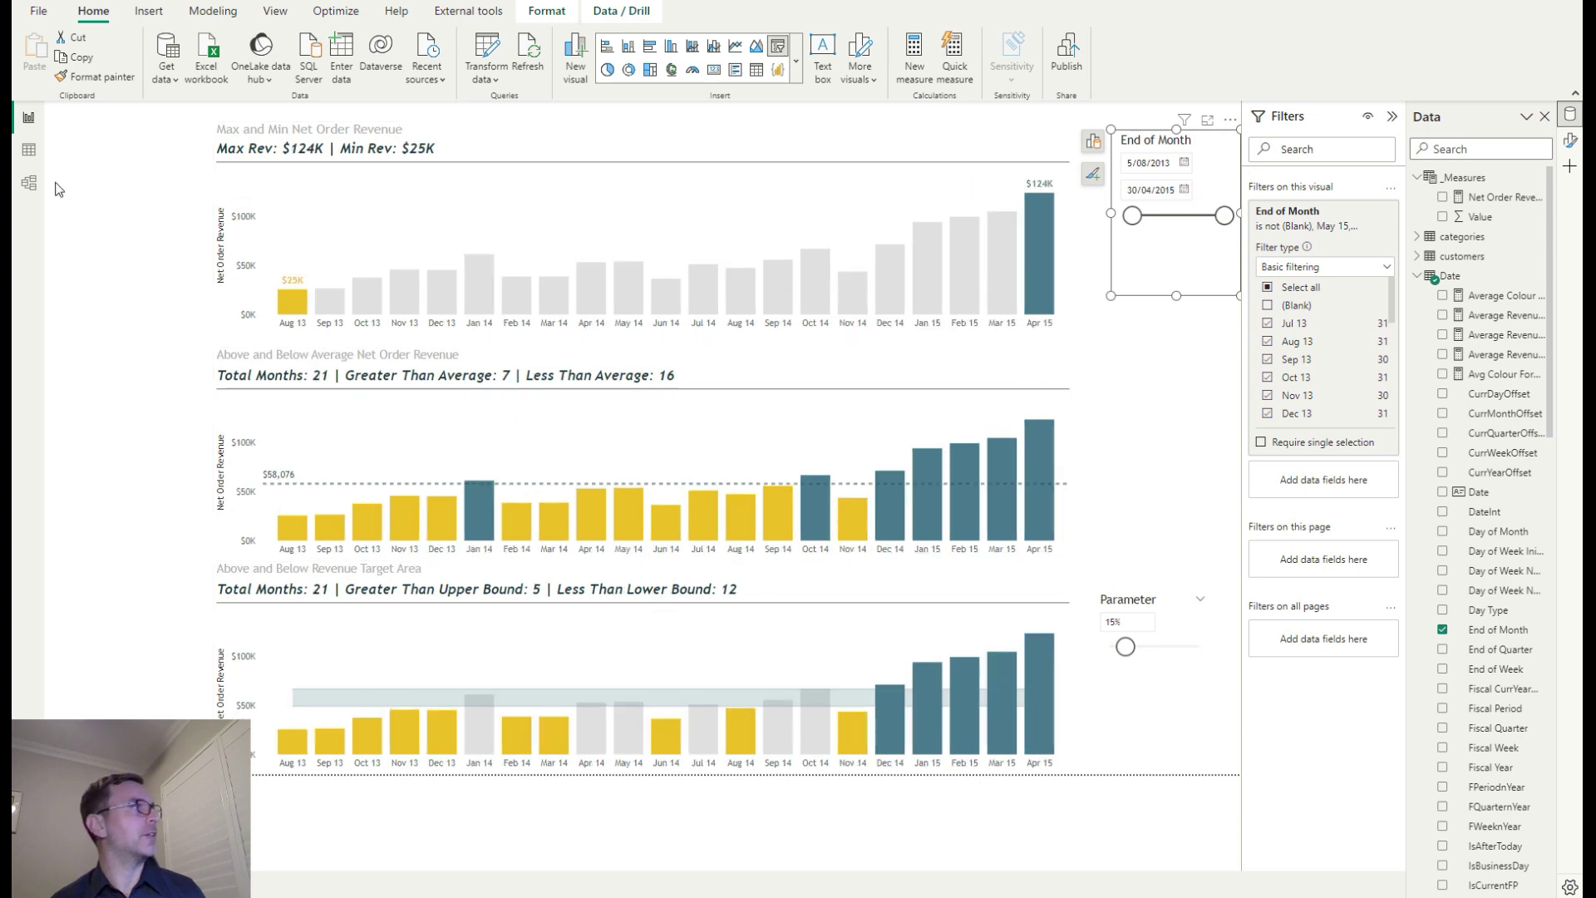
# Search the fields for "no" and open the No. of Months GTA measure to examine its formula
pyautogui.click(1420, 276)
pyautogui.click(1479, 150)
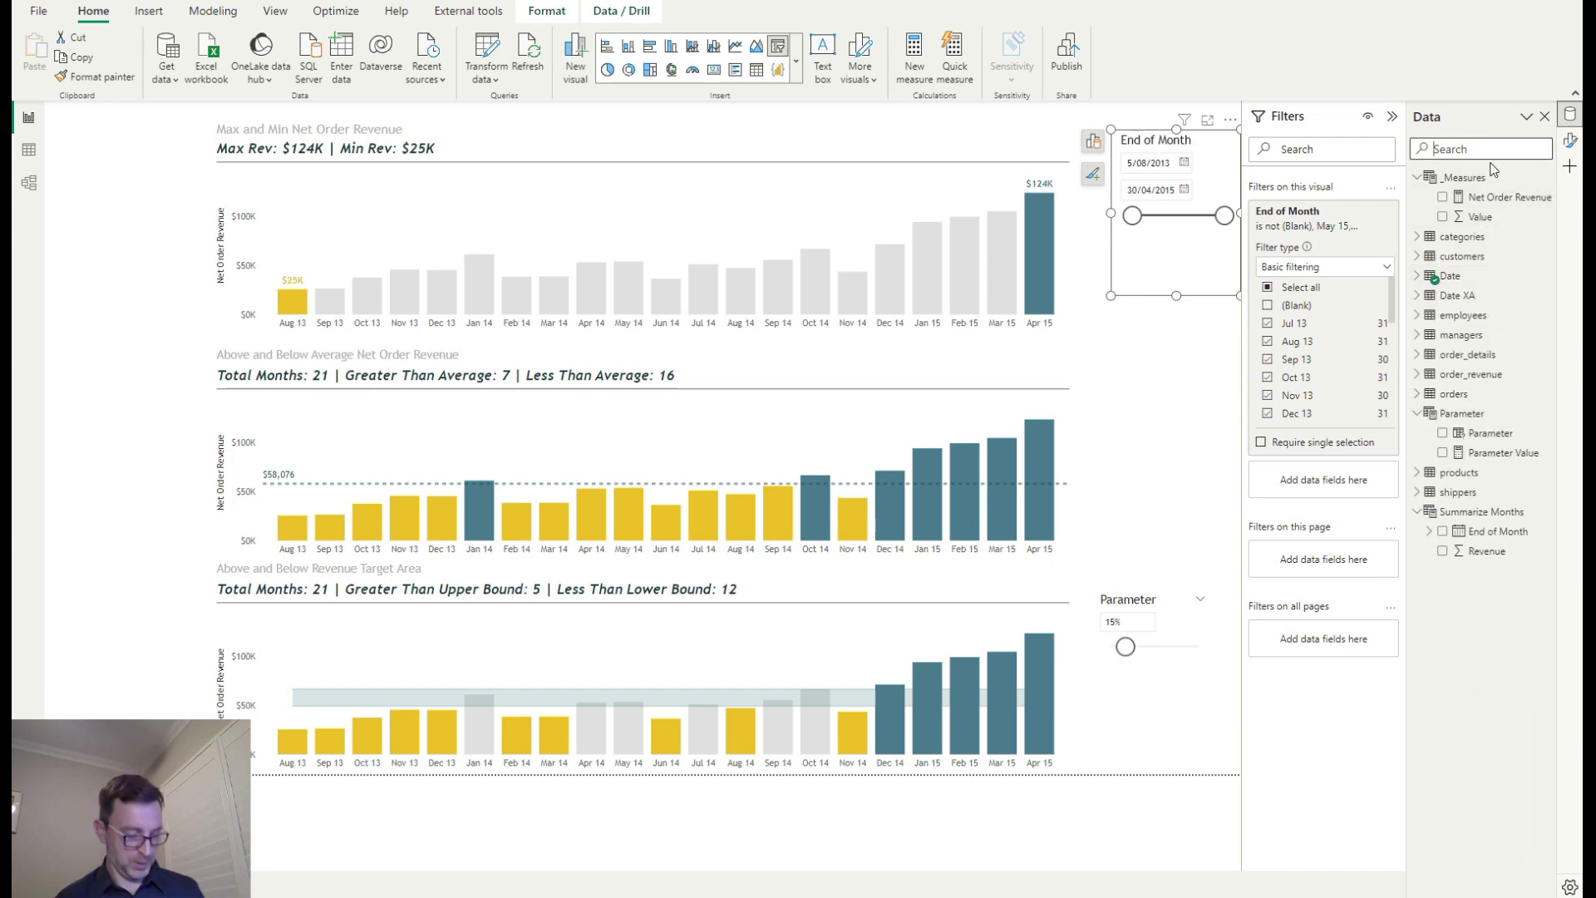
pyautogui.write('no')
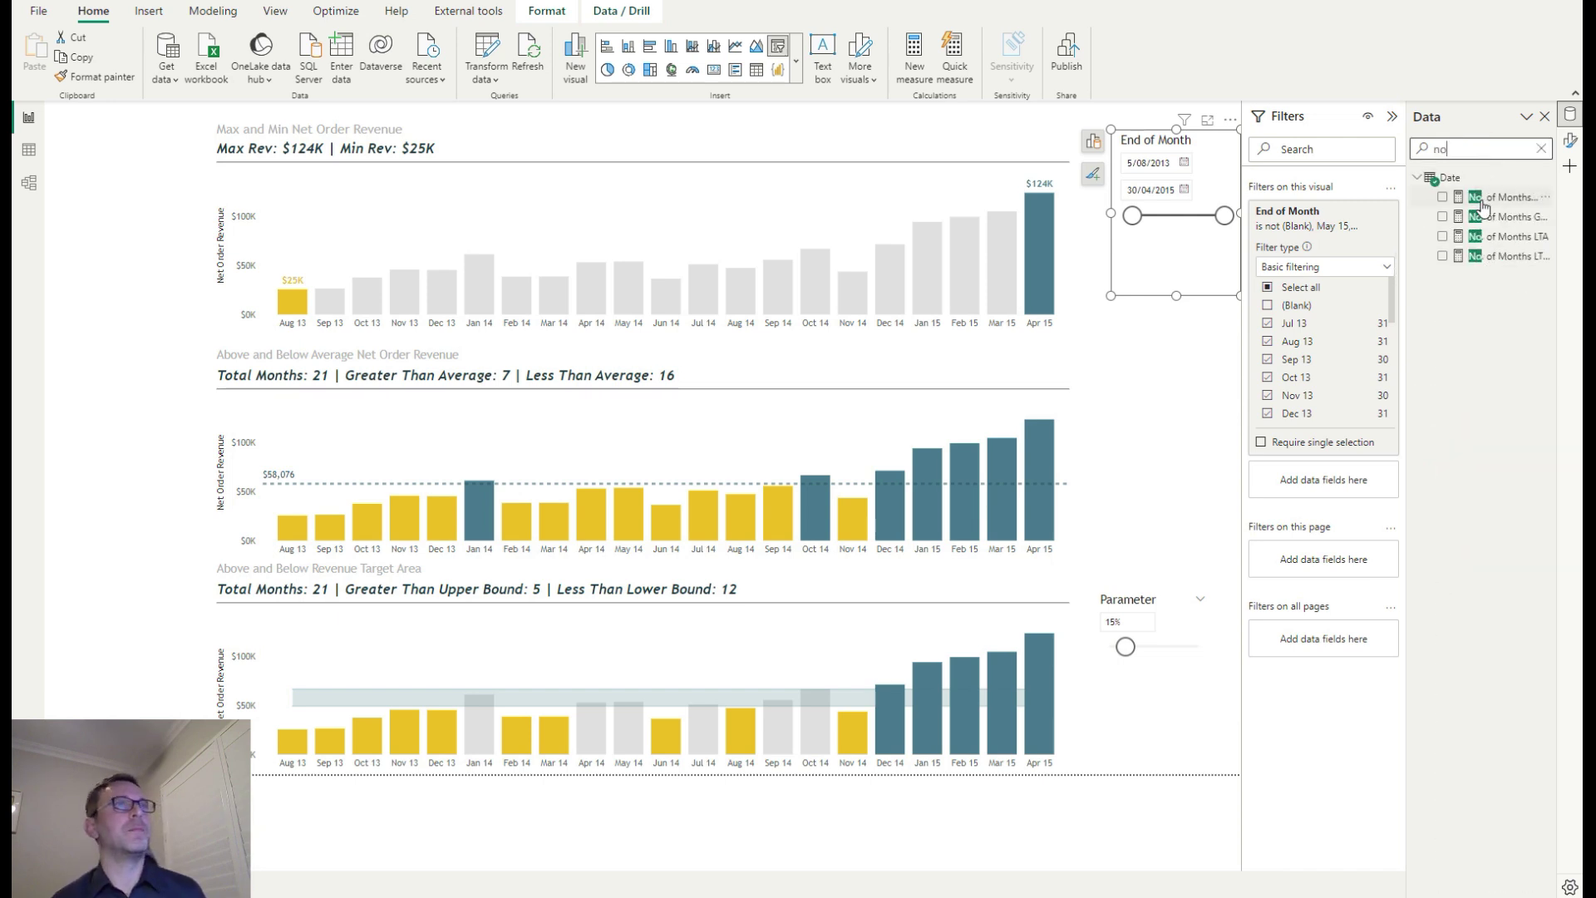
pyautogui.click(1497, 198)
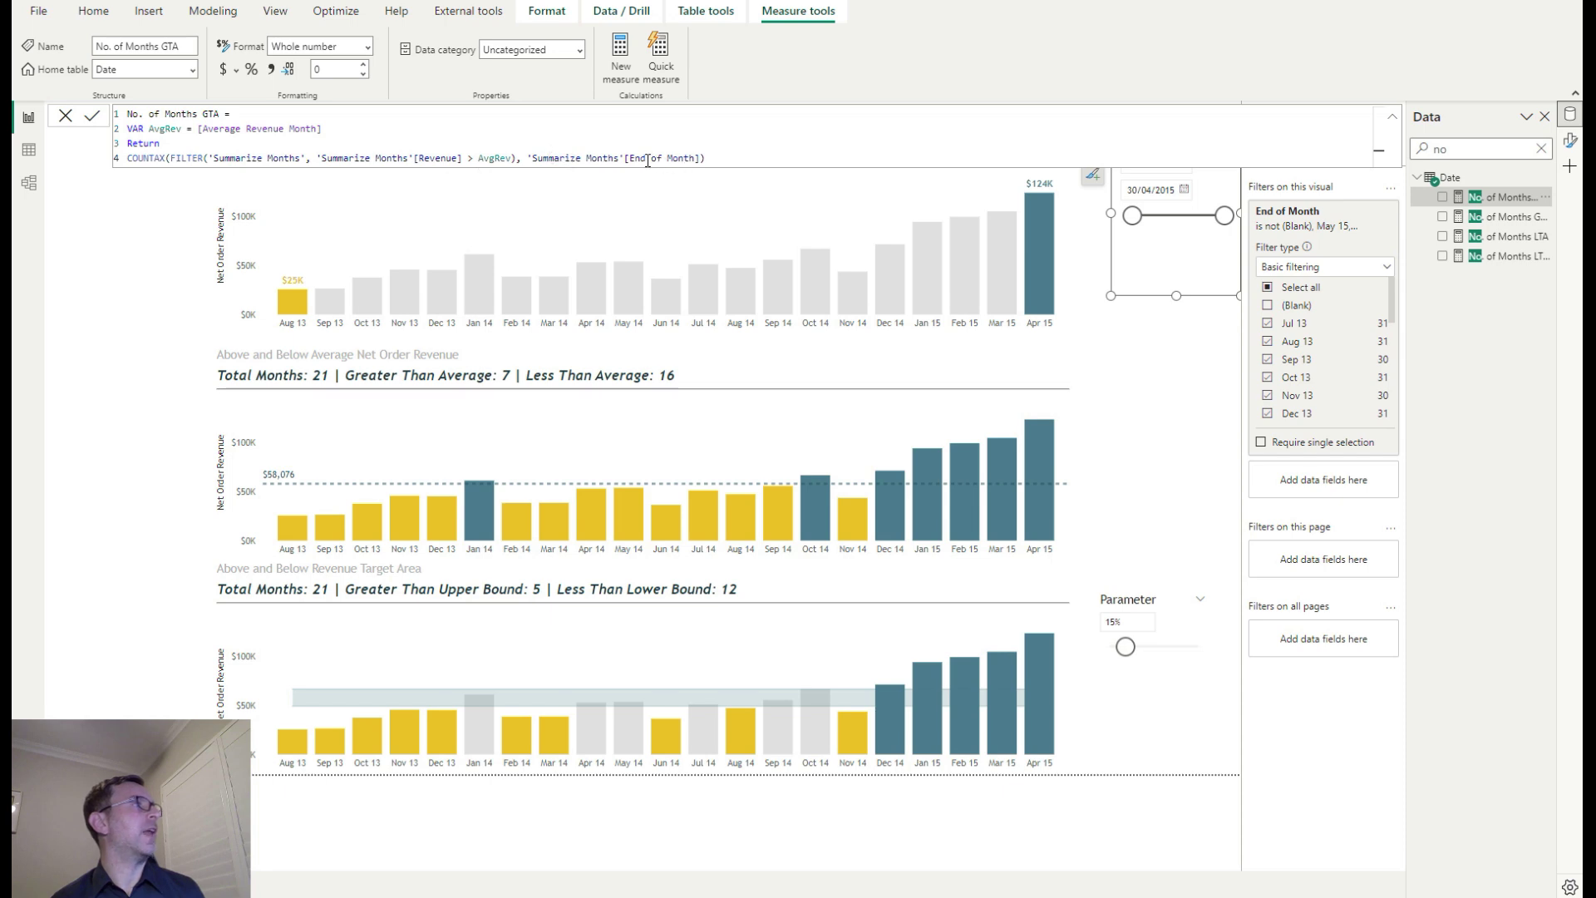
# In the data model, try to relate End of Month from Summarize Months to the Date table's Date column
pyautogui.click(28, 183)
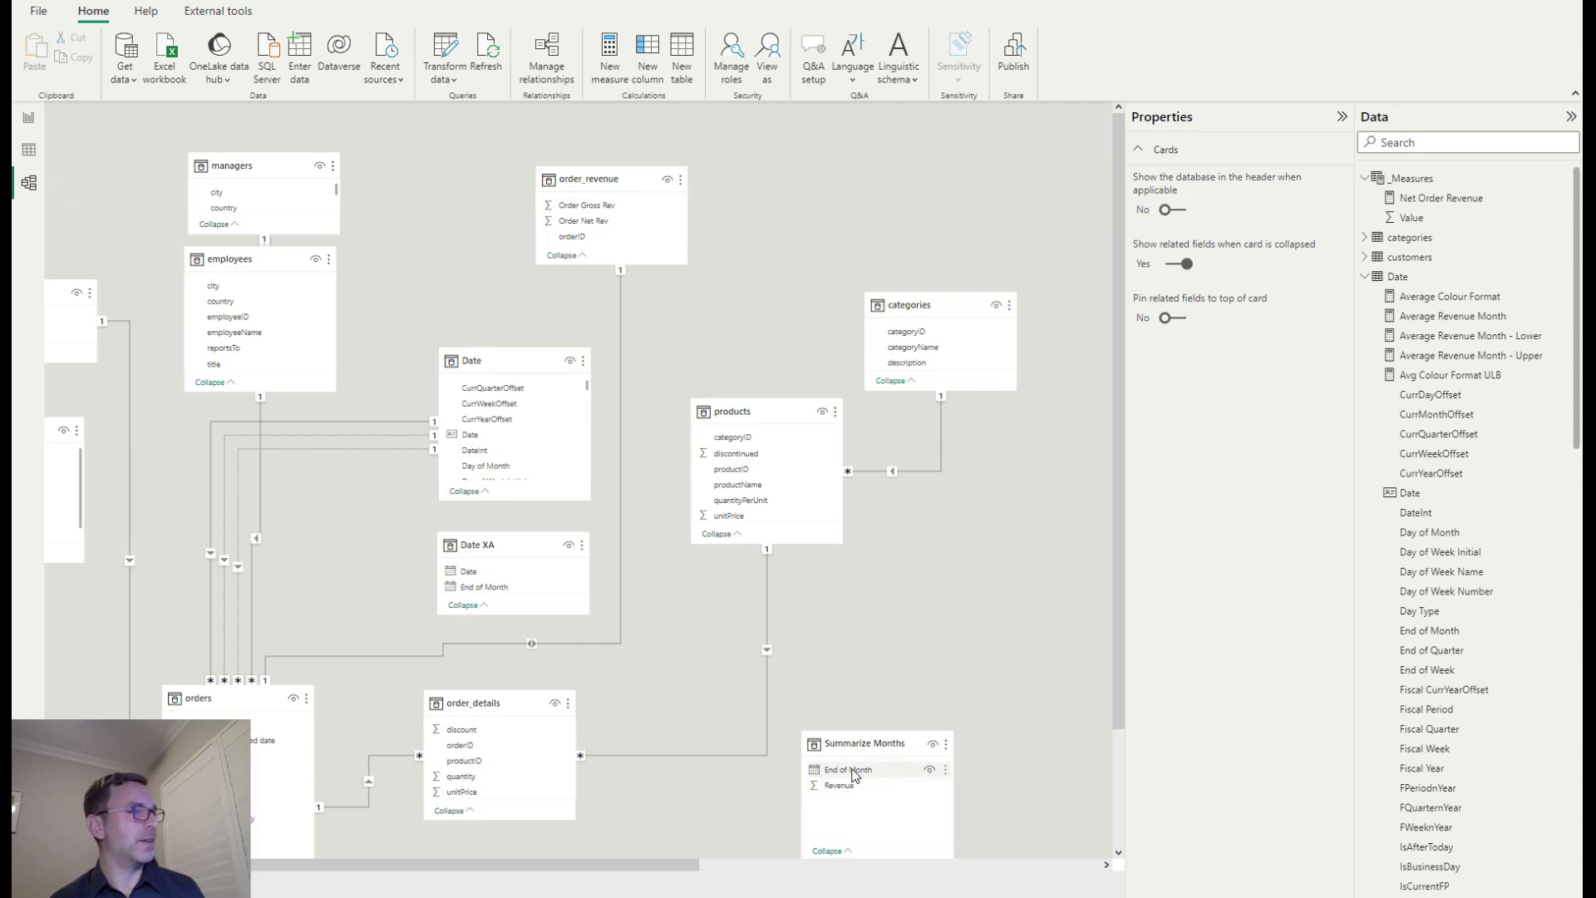
pyautogui.moveTo(875, 744); pyautogui.dragTo(504, 439)
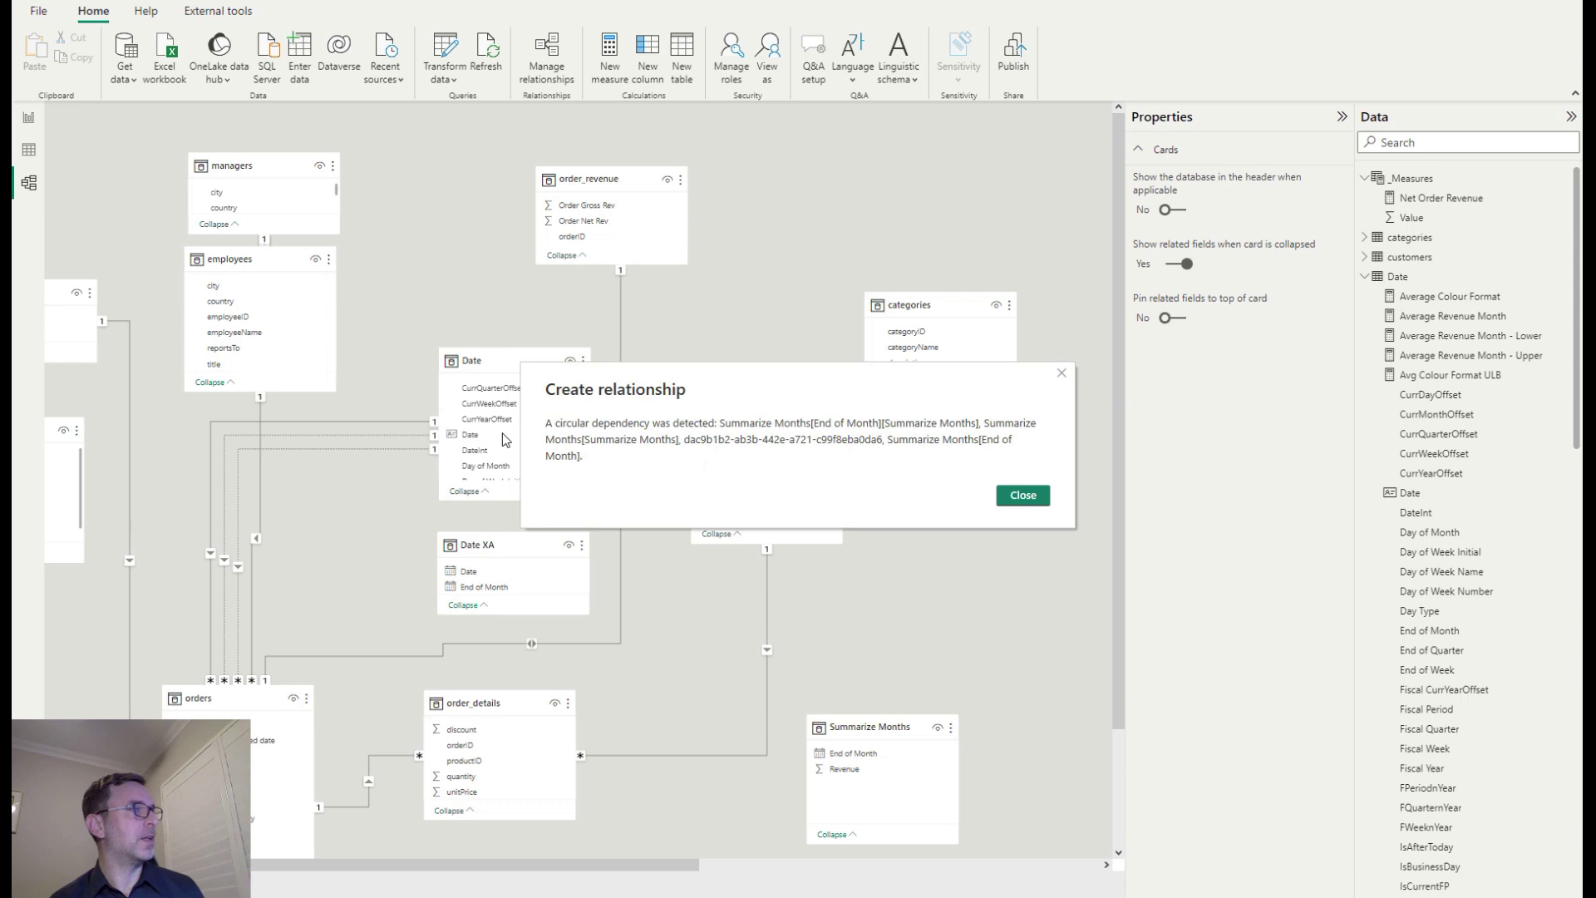
pyautogui.click(1025, 496)
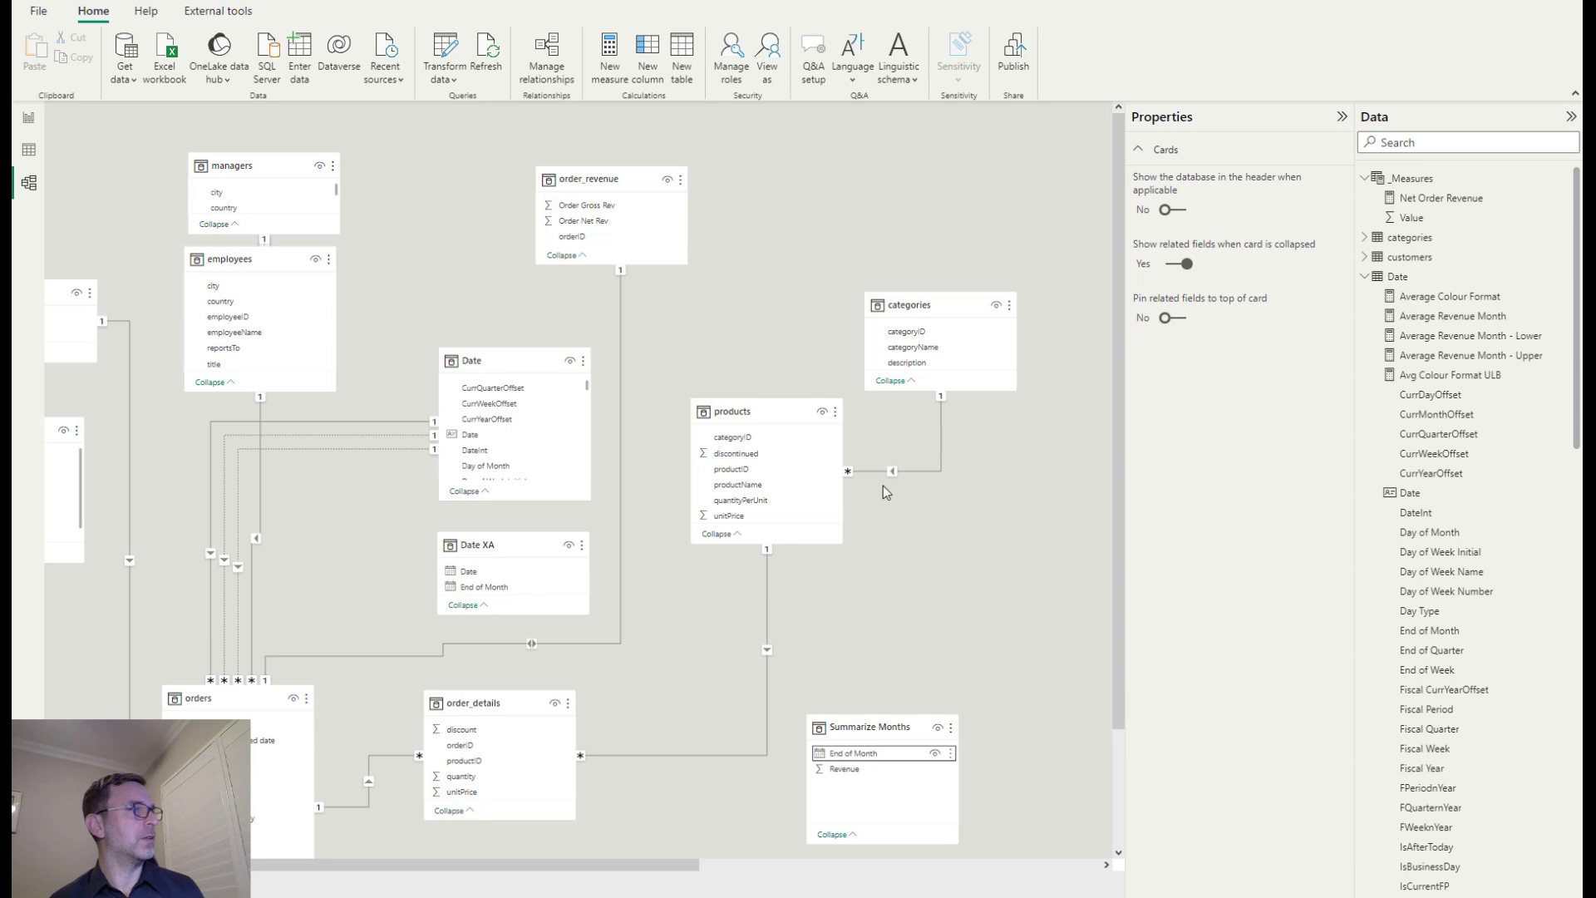
# Create a relationship from the Date table's Date column to End of Month in Summarize Months, and return to the report
pyautogui.moveTo(470, 434); pyautogui.dragTo(836, 758)
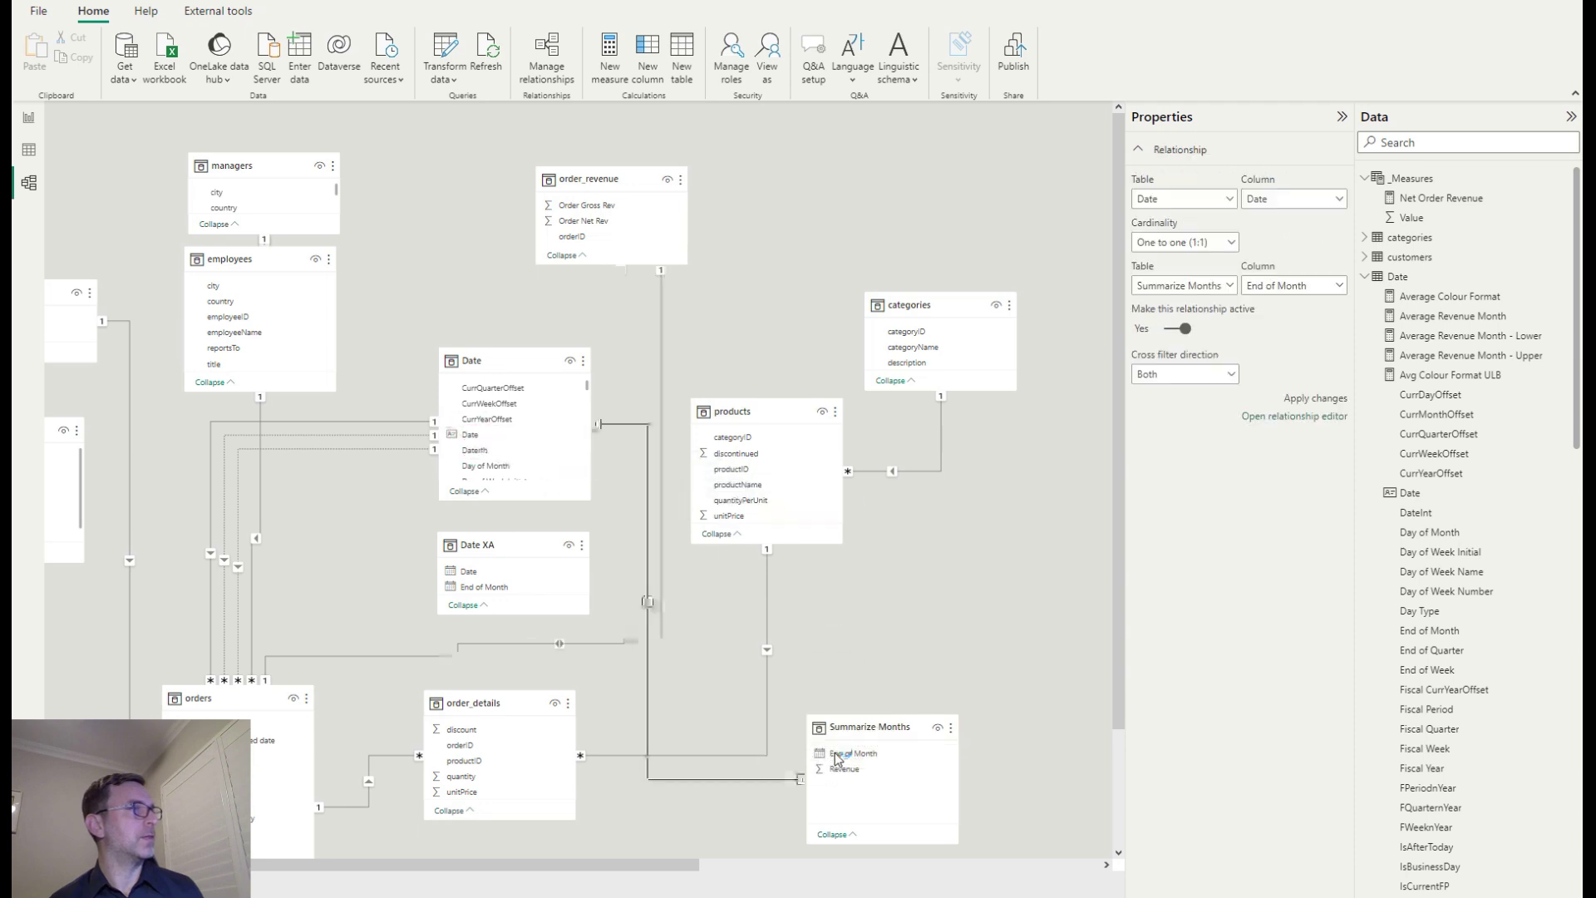
pyautogui.moveTo(468, 440); pyautogui.dragTo(739, 781)
pyautogui.click(30, 119)
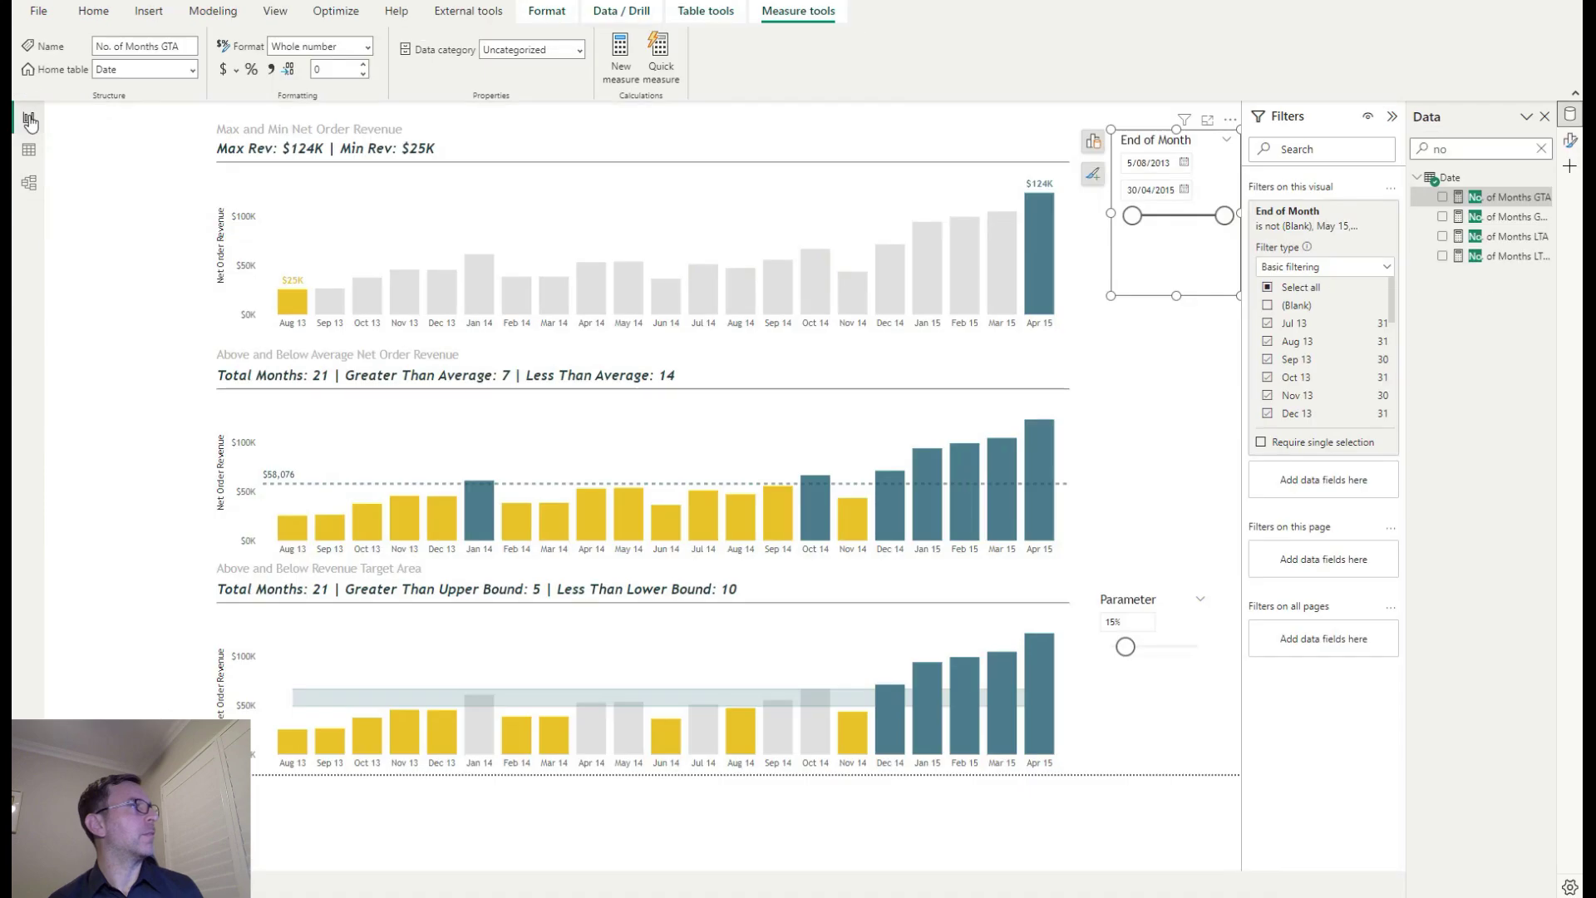
# Test the End of Month slicer with the range 9/01/2014 to 13/01/2015, and widen it to 31/07/2013 to 30/04/2015
pyautogui.moveTo(1026, 264)
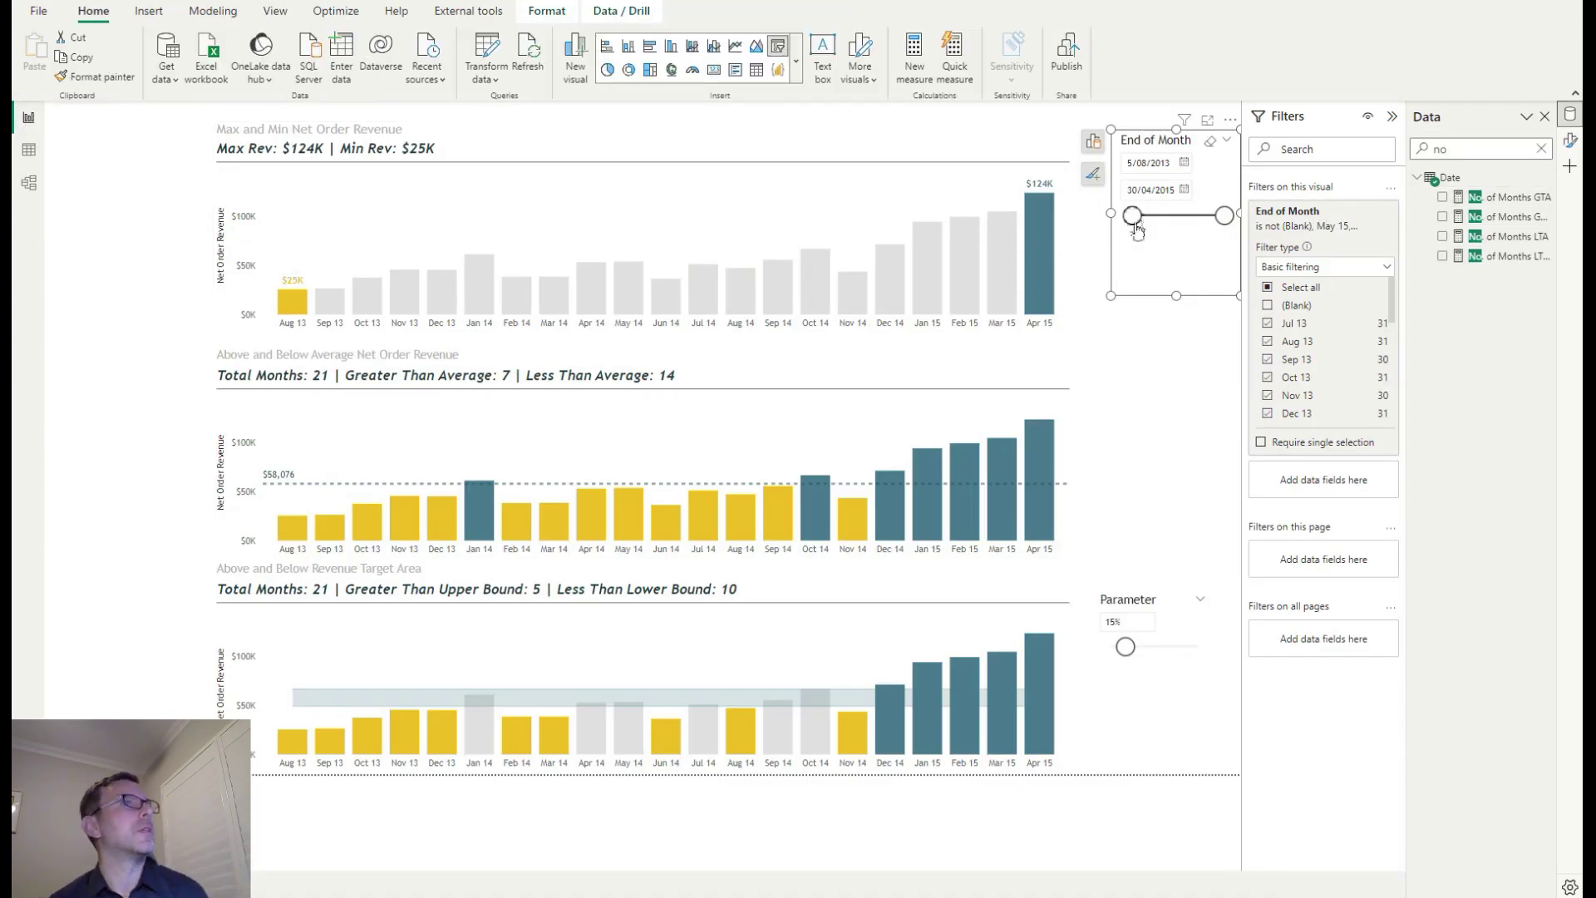
pyautogui.moveTo(1135, 224); pyautogui.dragTo(1206, 221)
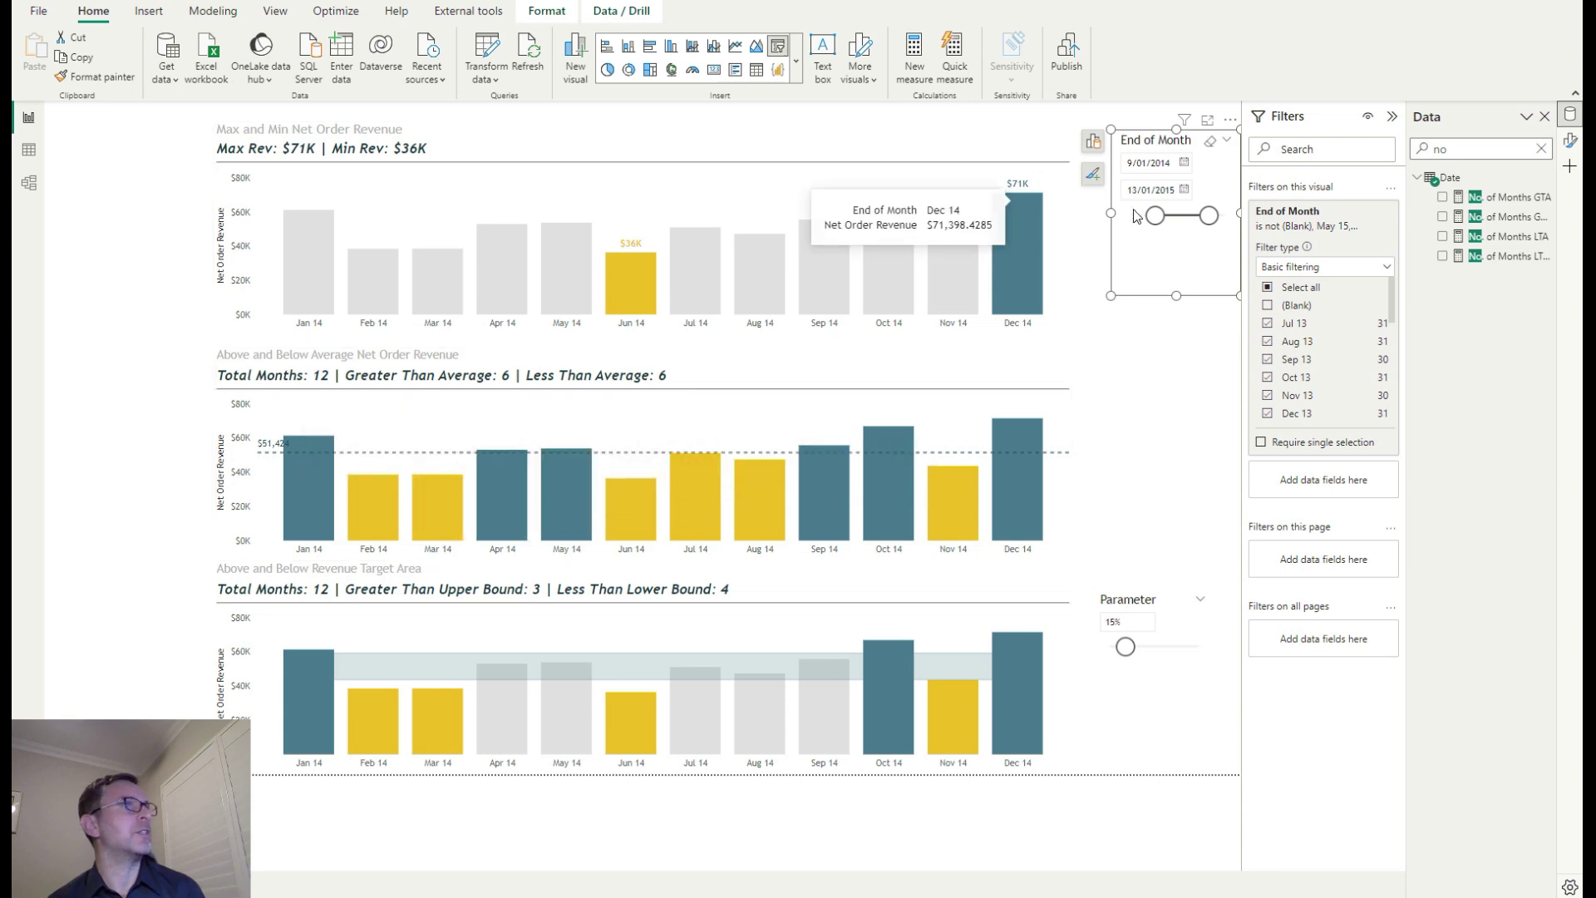
pyautogui.moveTo(1154, 216); pyautogui.dragTo(1225, 216)
# Set the Parameter slicer to 30% to test the target area chart's bounds, and deselect the slicer
pyautogui.click(1126, 647)
pyautogui.moveTo(1127, 647); pyautogui.dragTo(1139, 647)
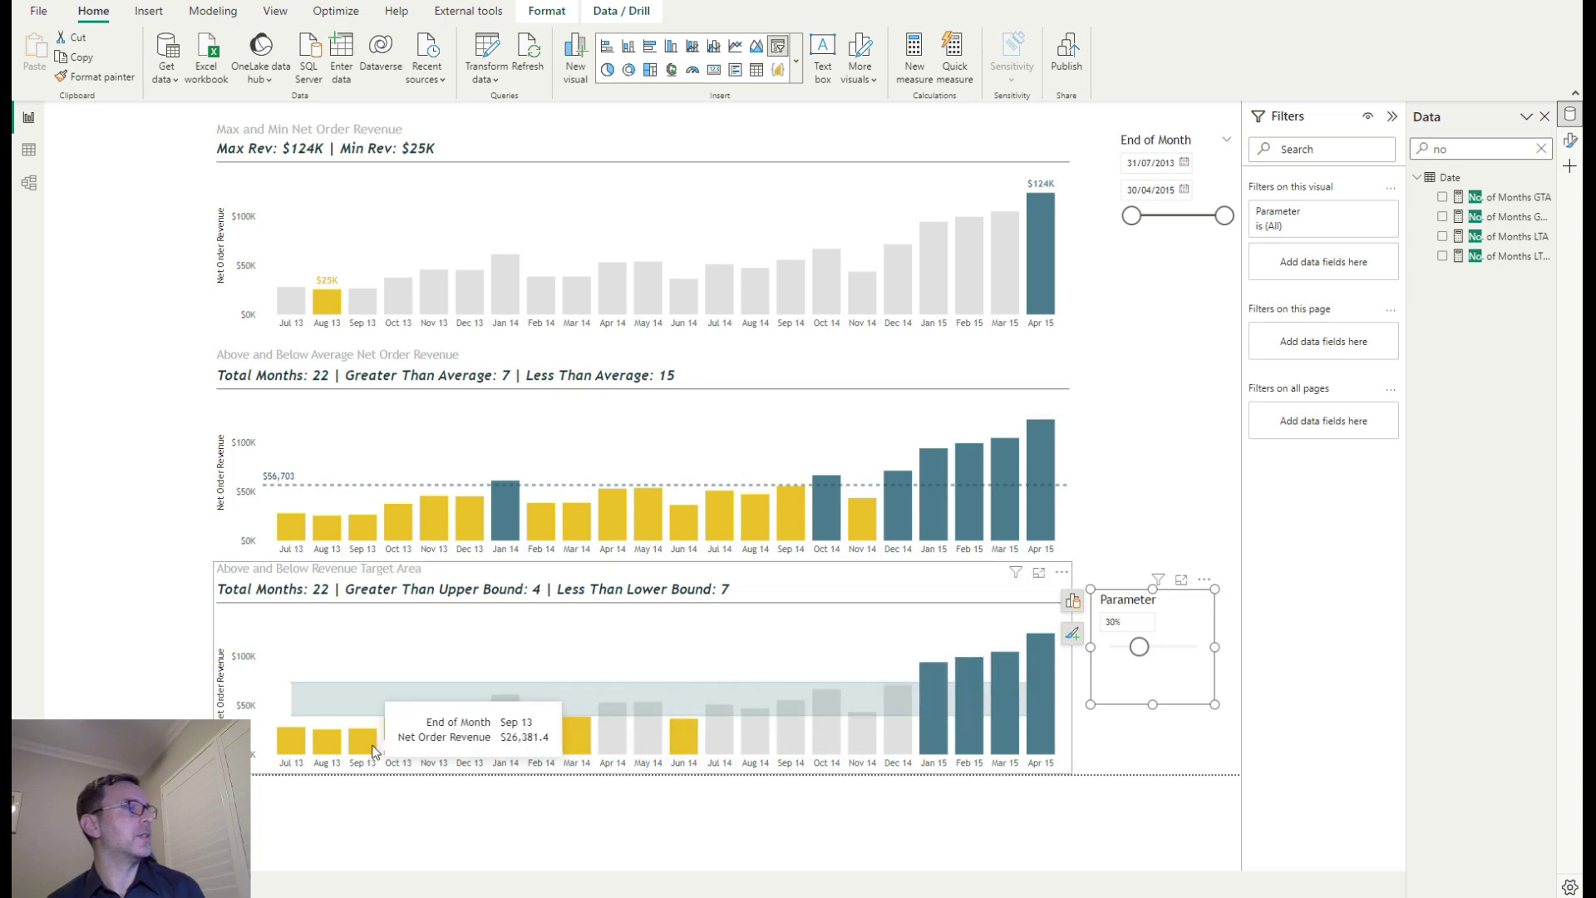
pyautogui.click(1142, 334)
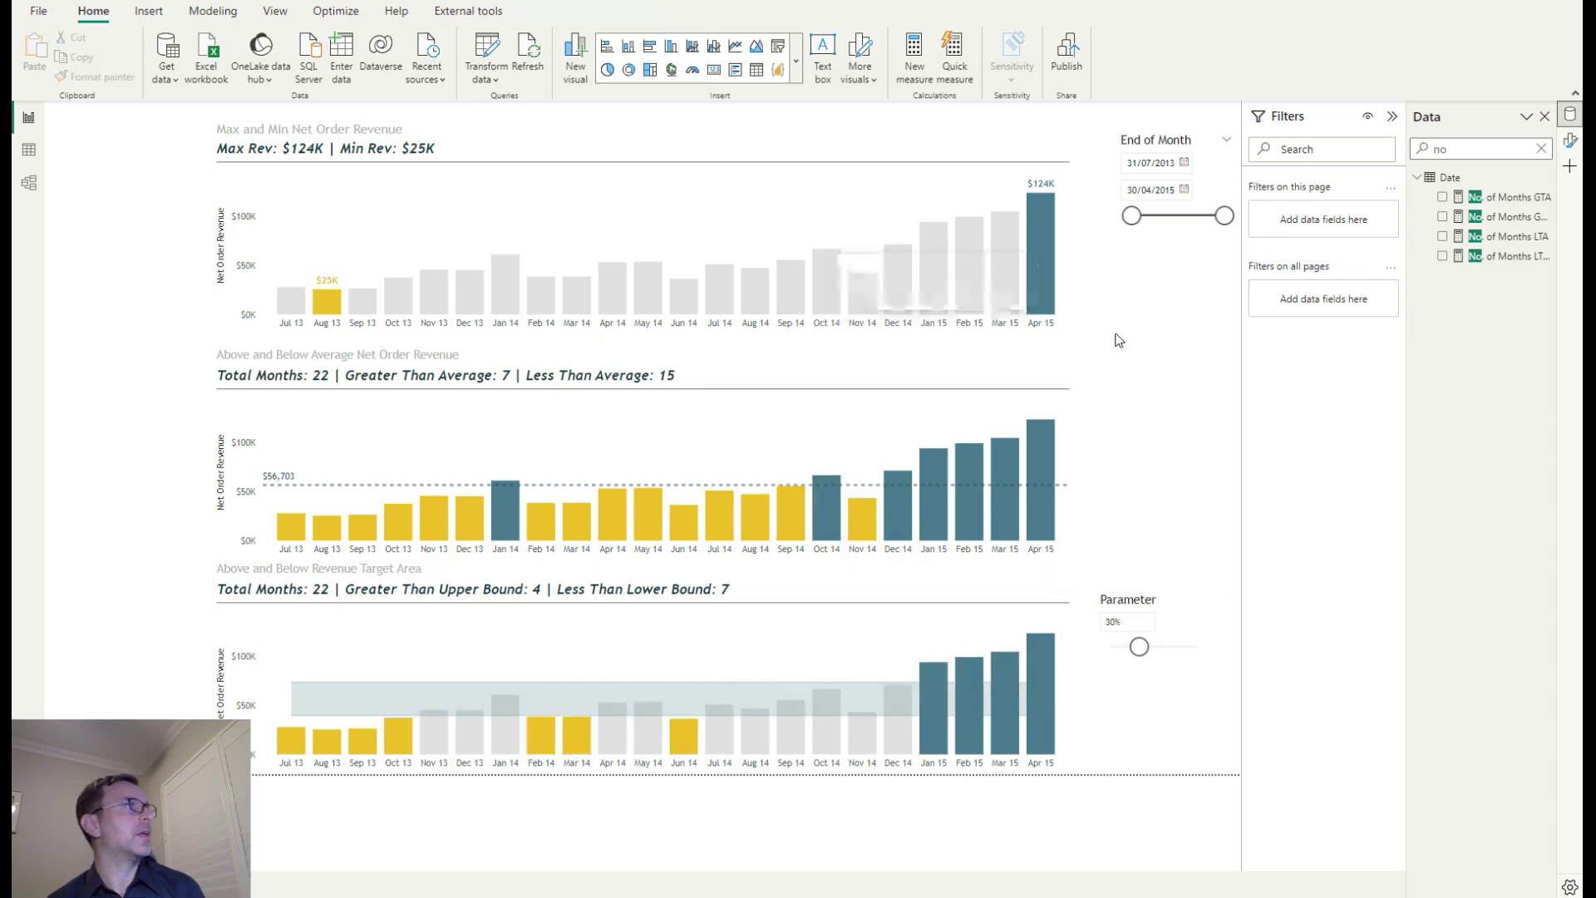
pyautogui.moveTo(657, 309)
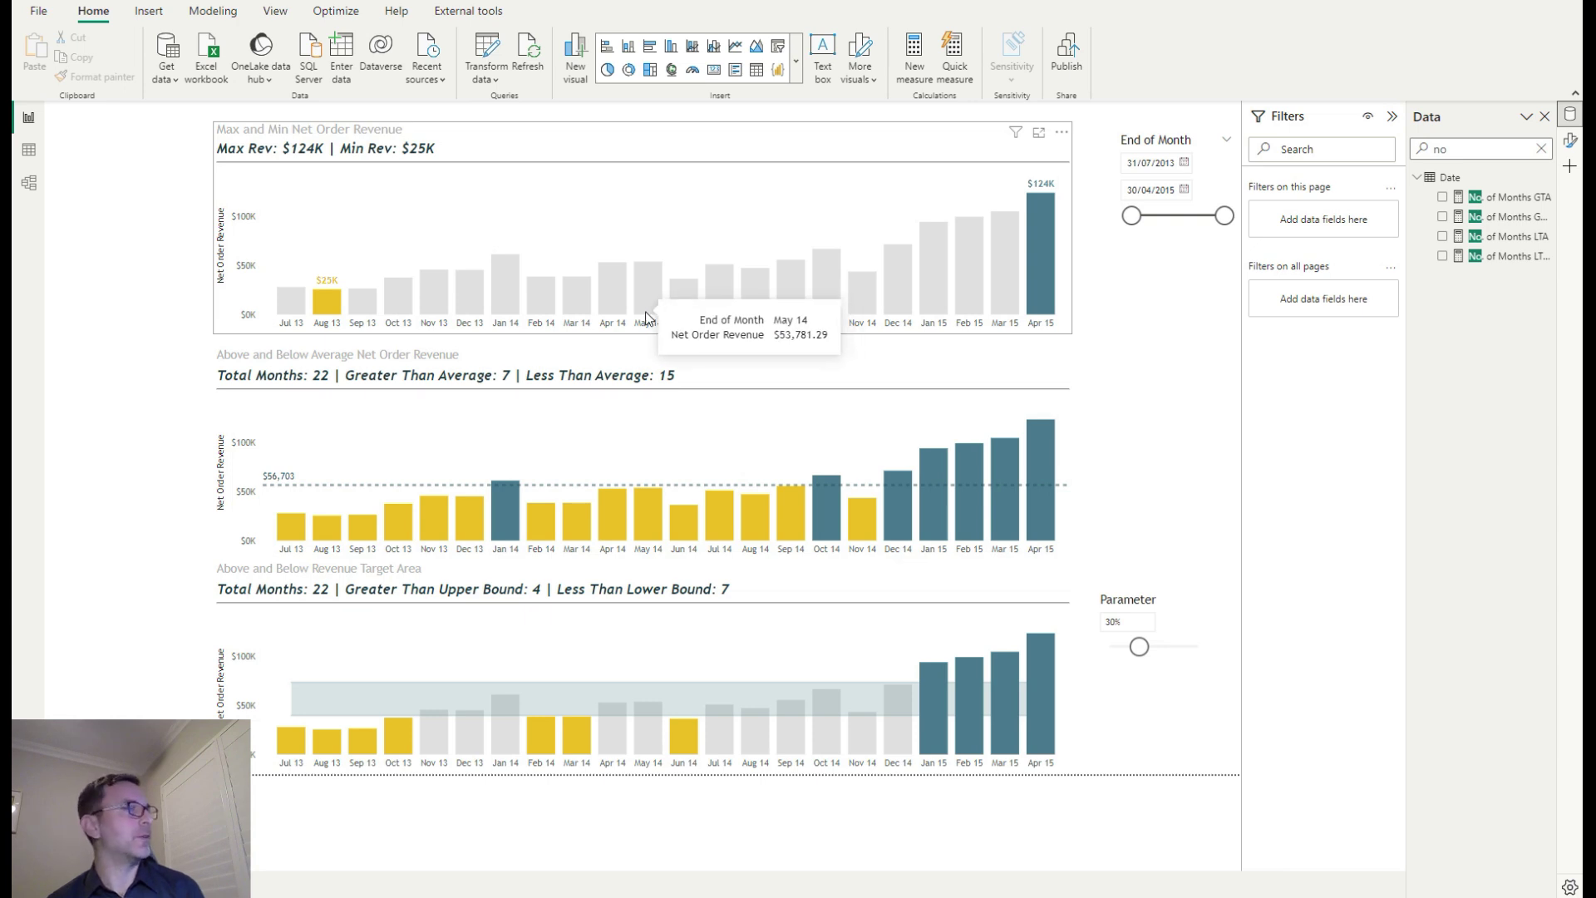
# Switch to the maximized Custom Colour Charts - Northwind report to compare its charts, and return to the Northwind Model File report
pyautogui.moveTo(390, 894)
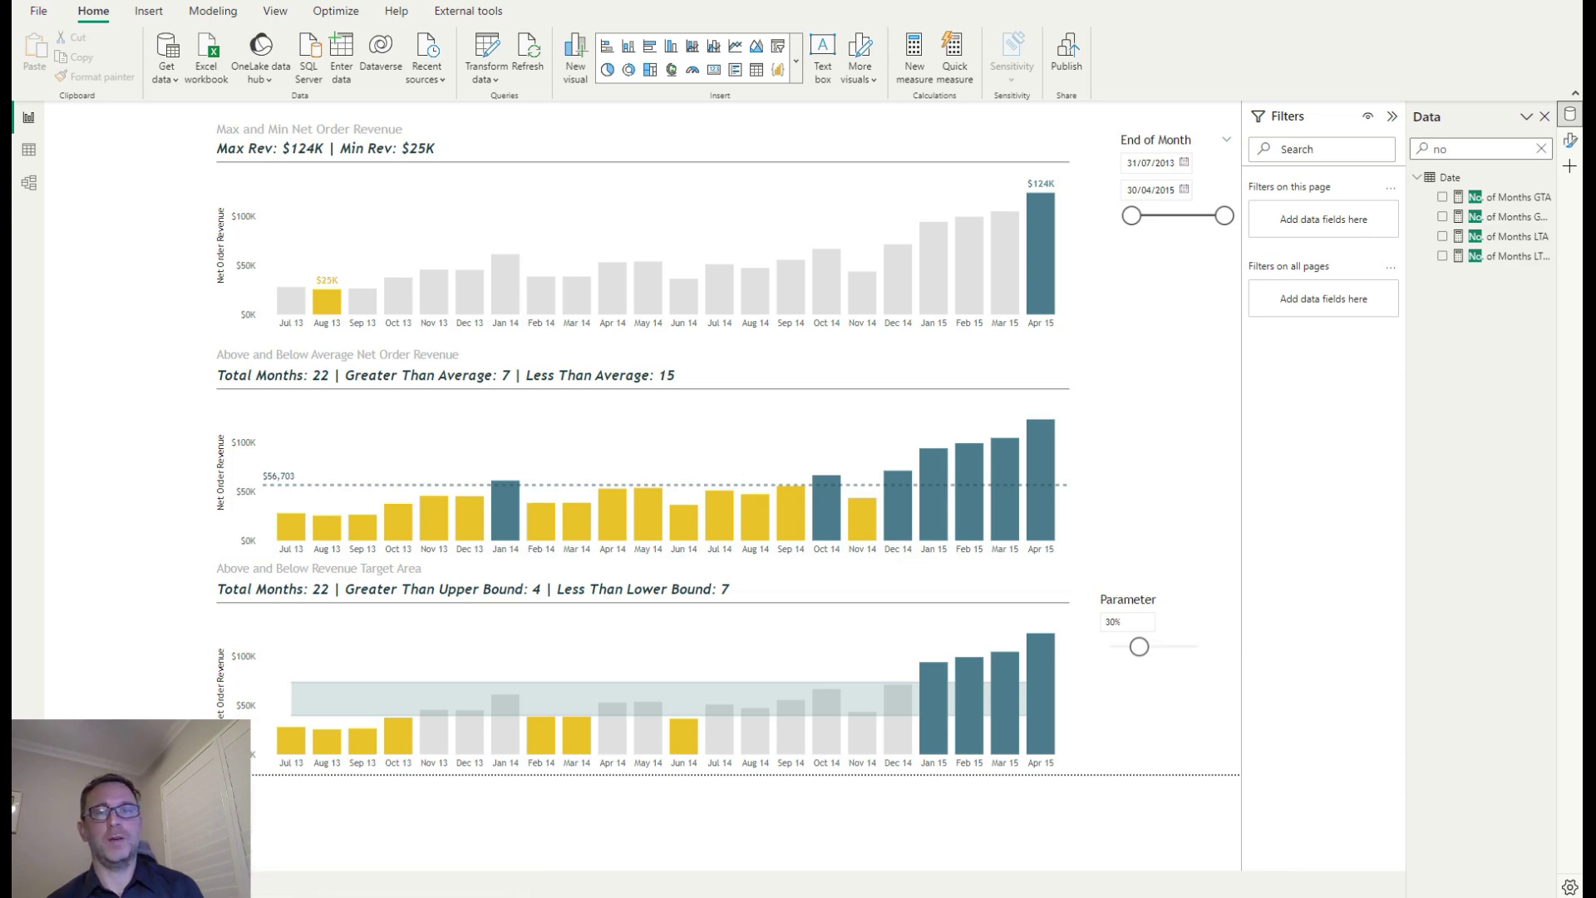
pyautogui.hotkey('alt', 'Tab')
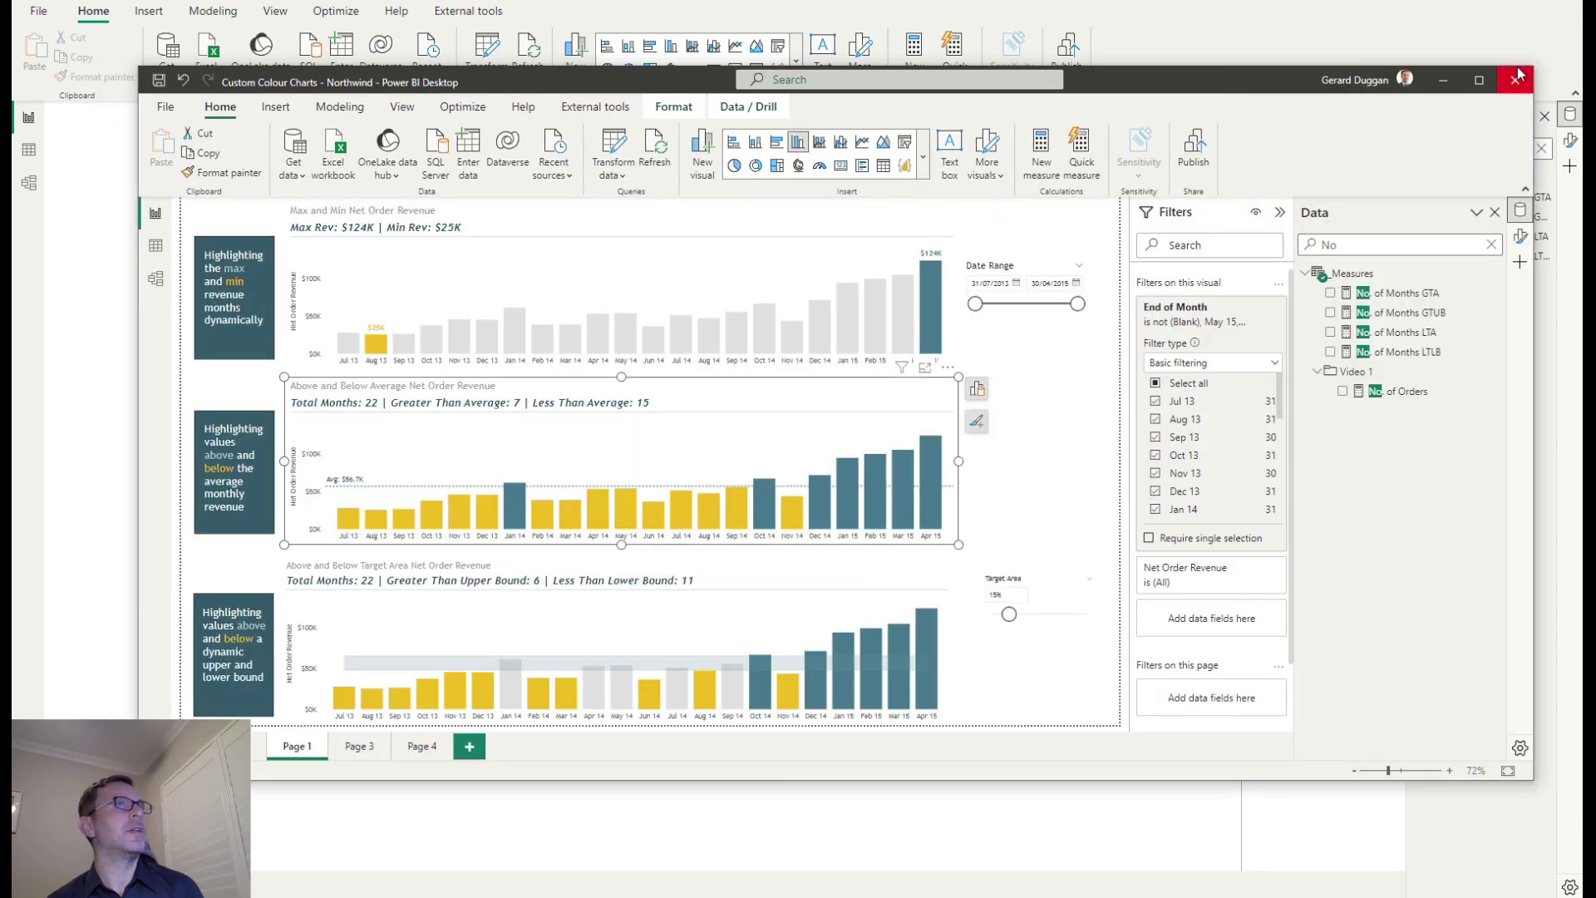
pyautogui.click(1478, 80)
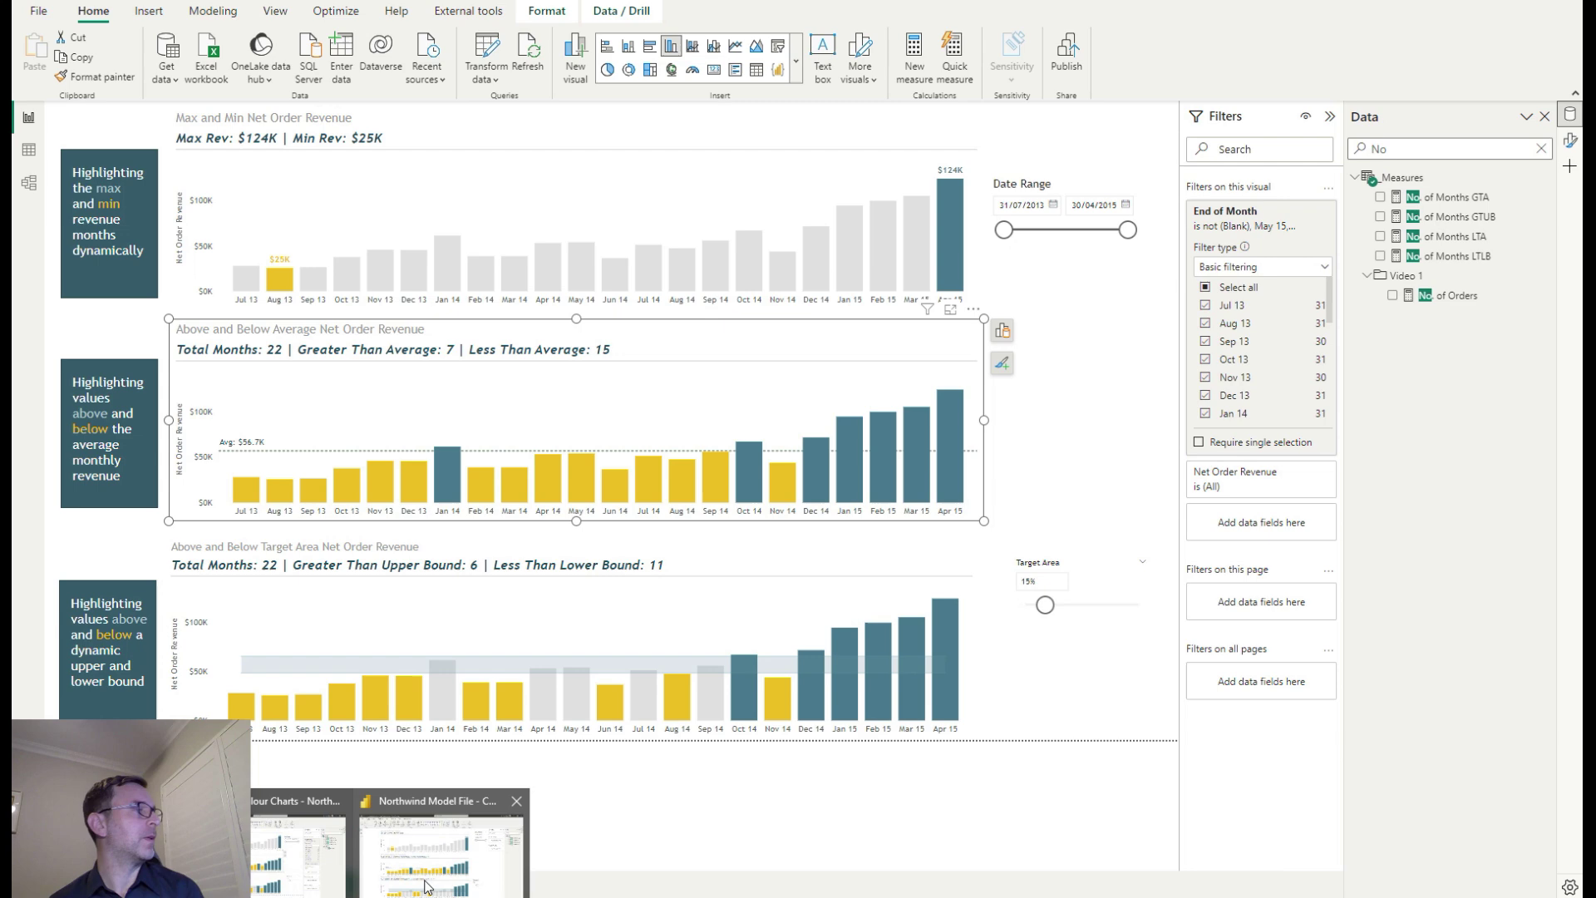
pyautogui.click(432, 881)
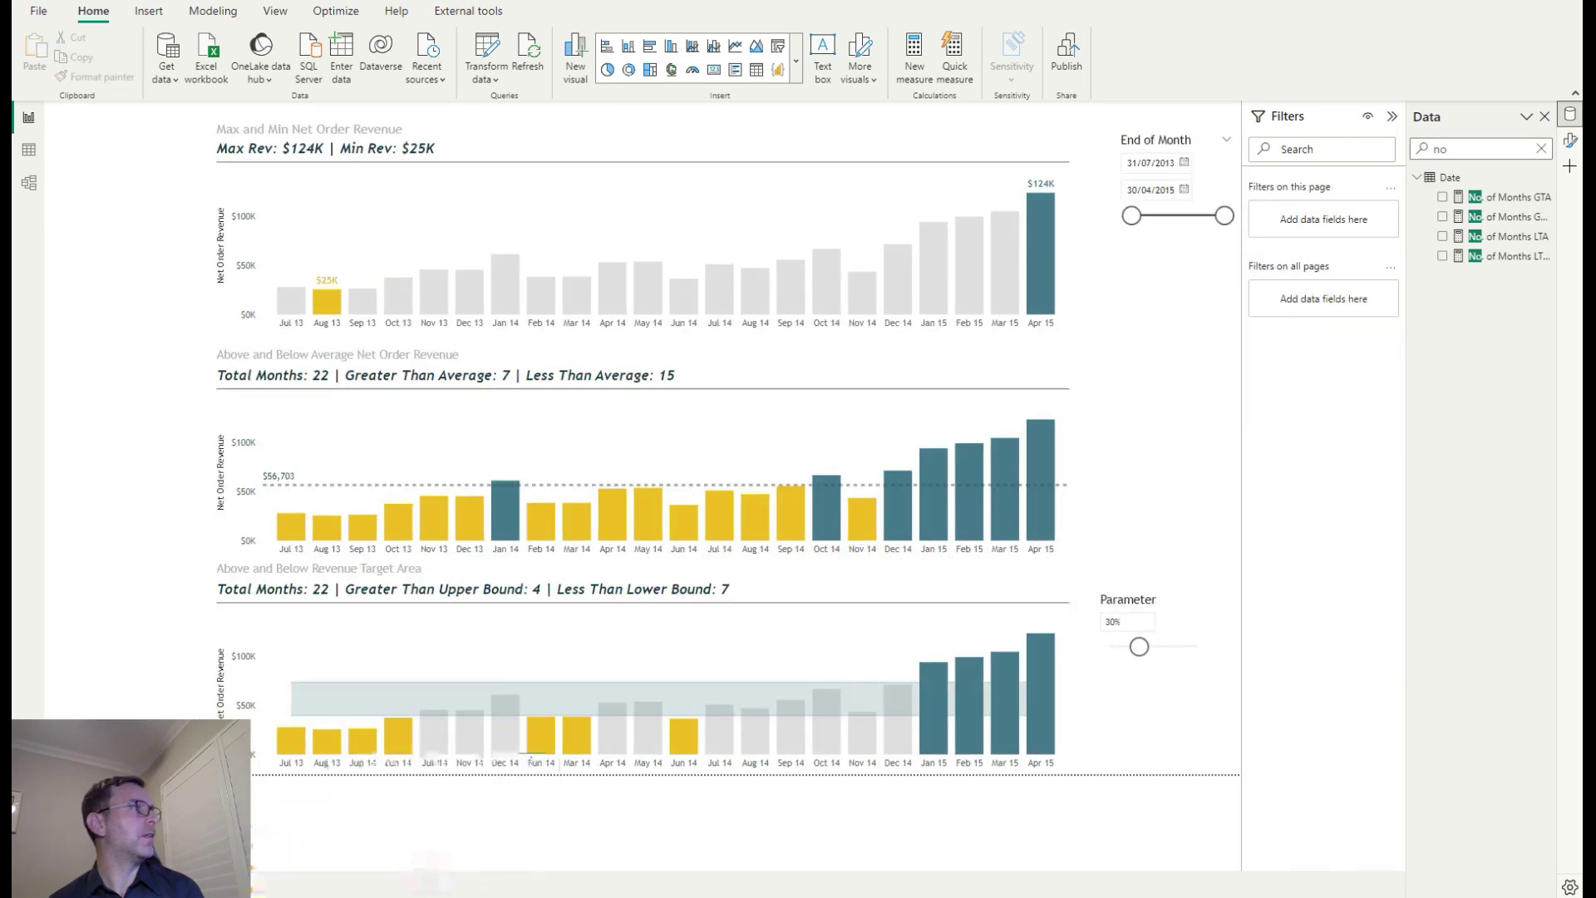
pyautogui.click(449, 840)
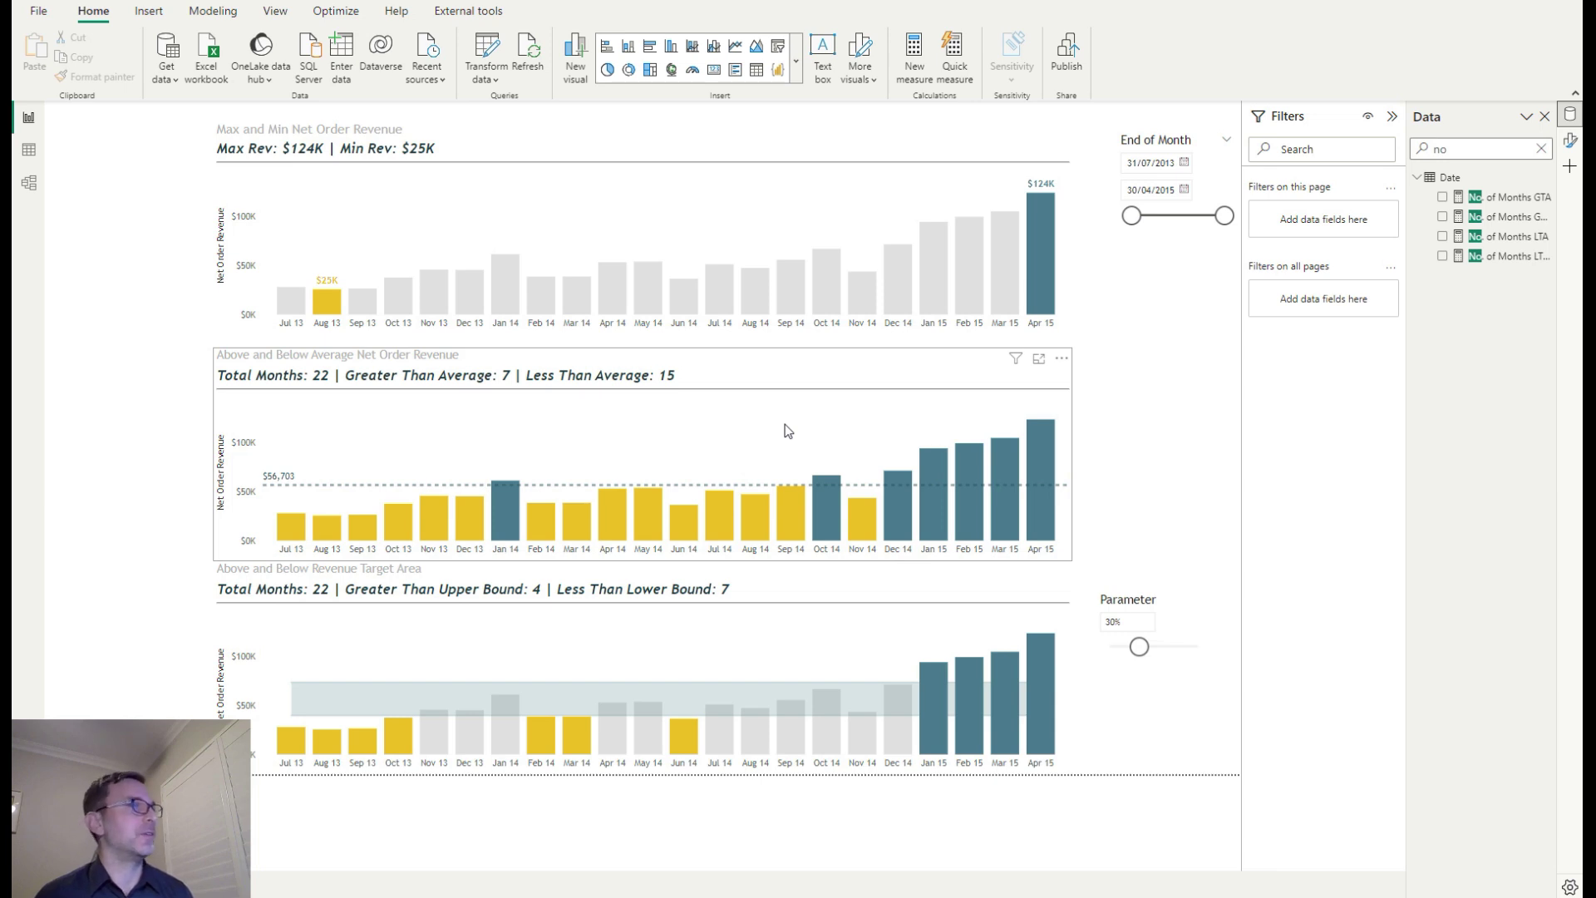
# Try the Above and Below Average Net Order Revenue visual as a line chart, and restore it to a clustered column chart
pyautogui.click(757, 376)
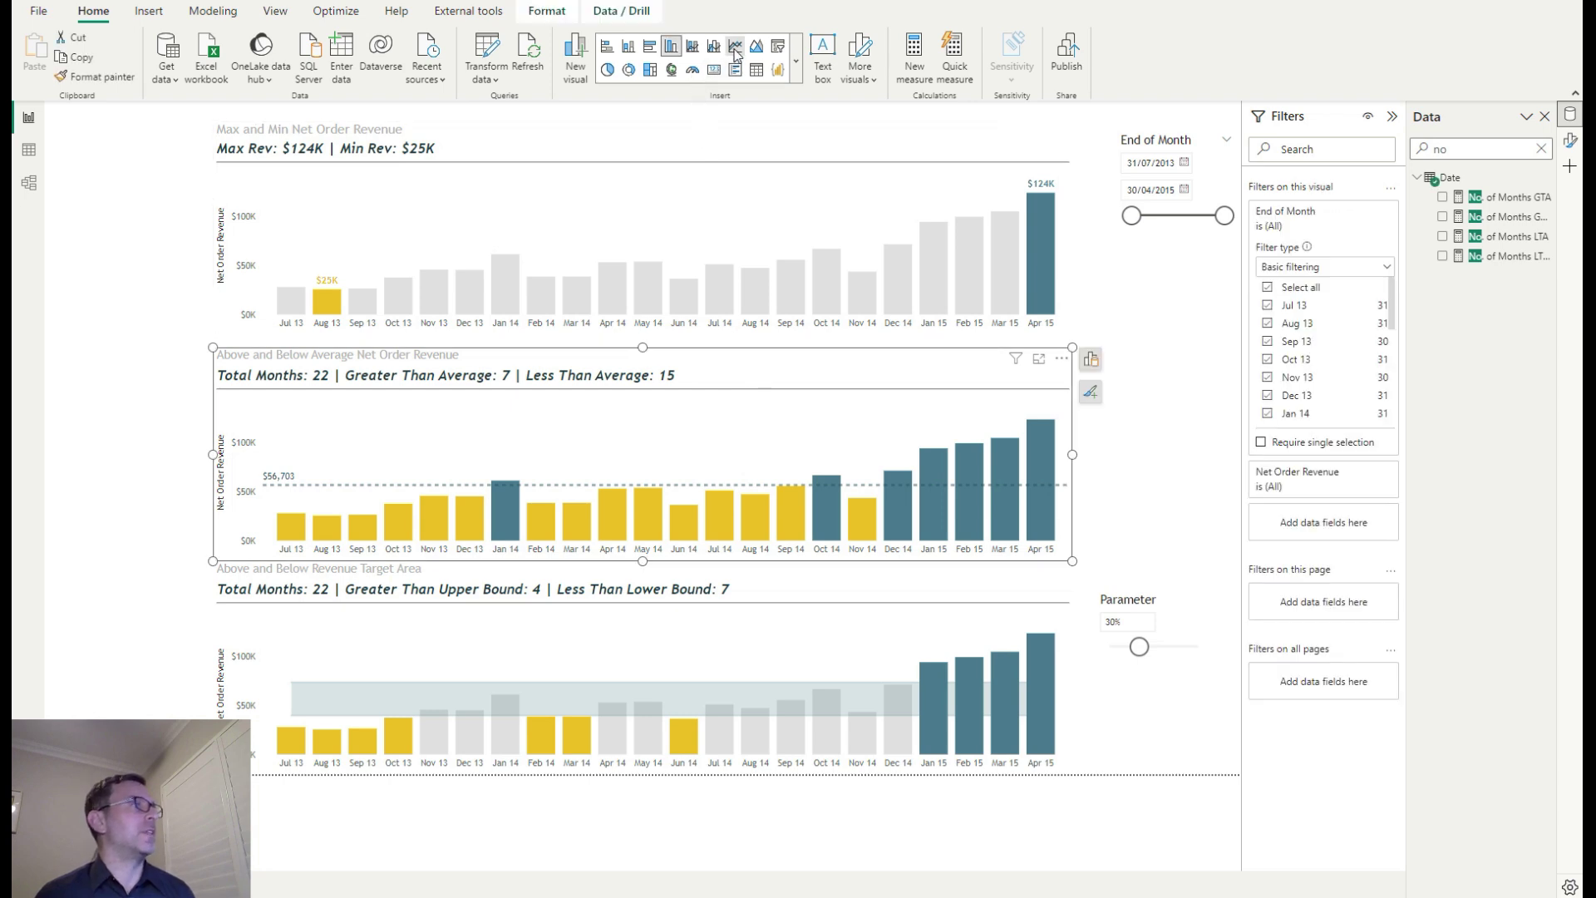
pyautogui.click(735, 52)
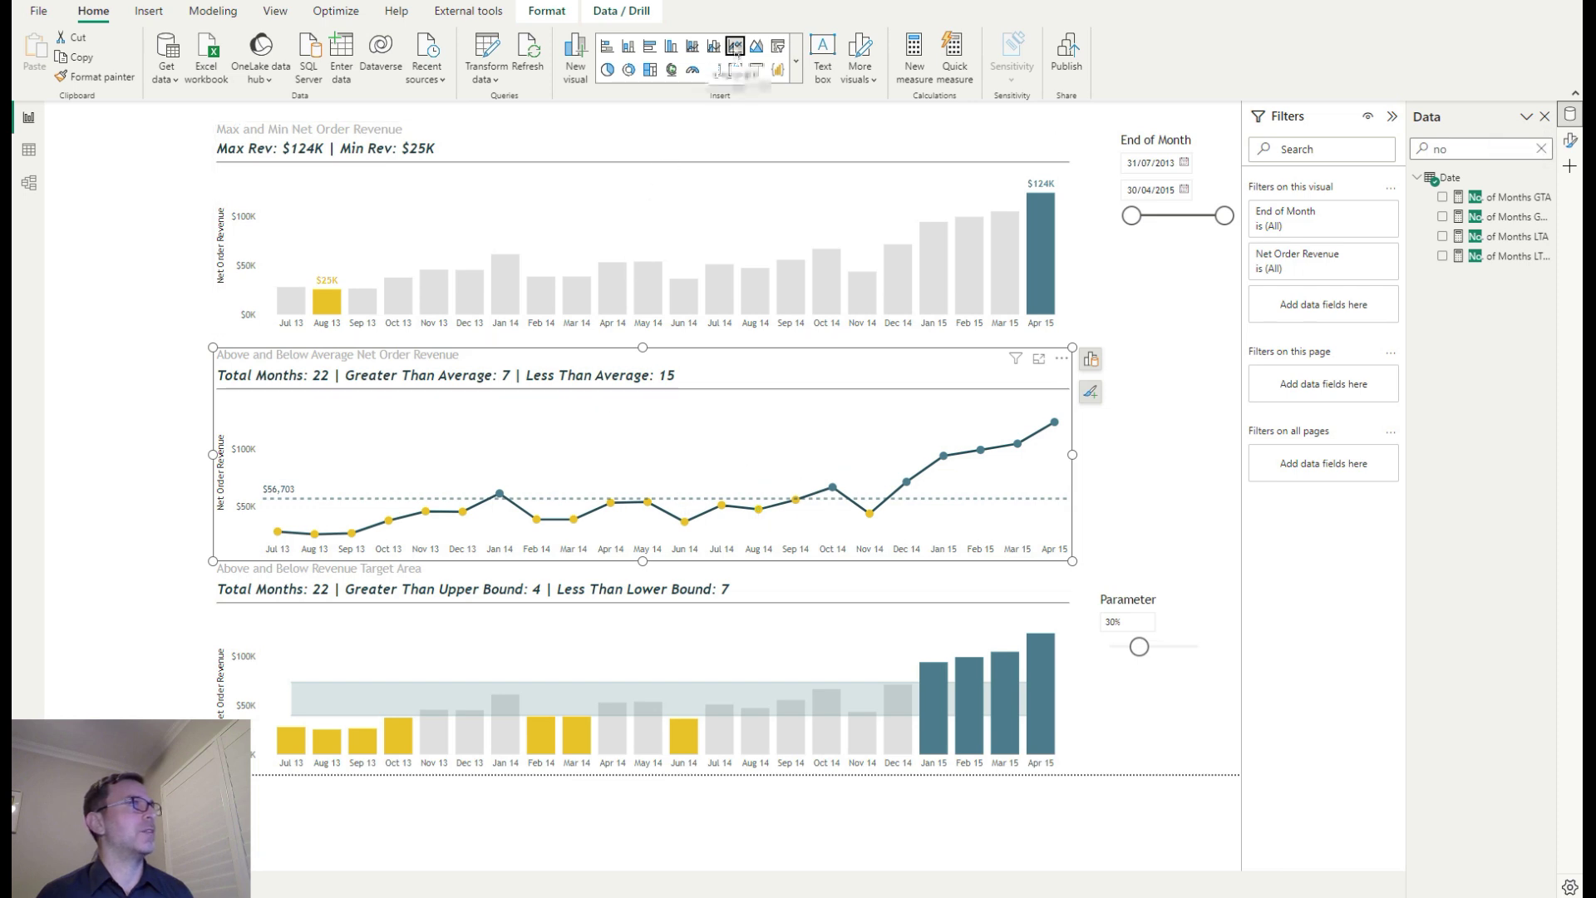
pyautogui.click(671, 46)
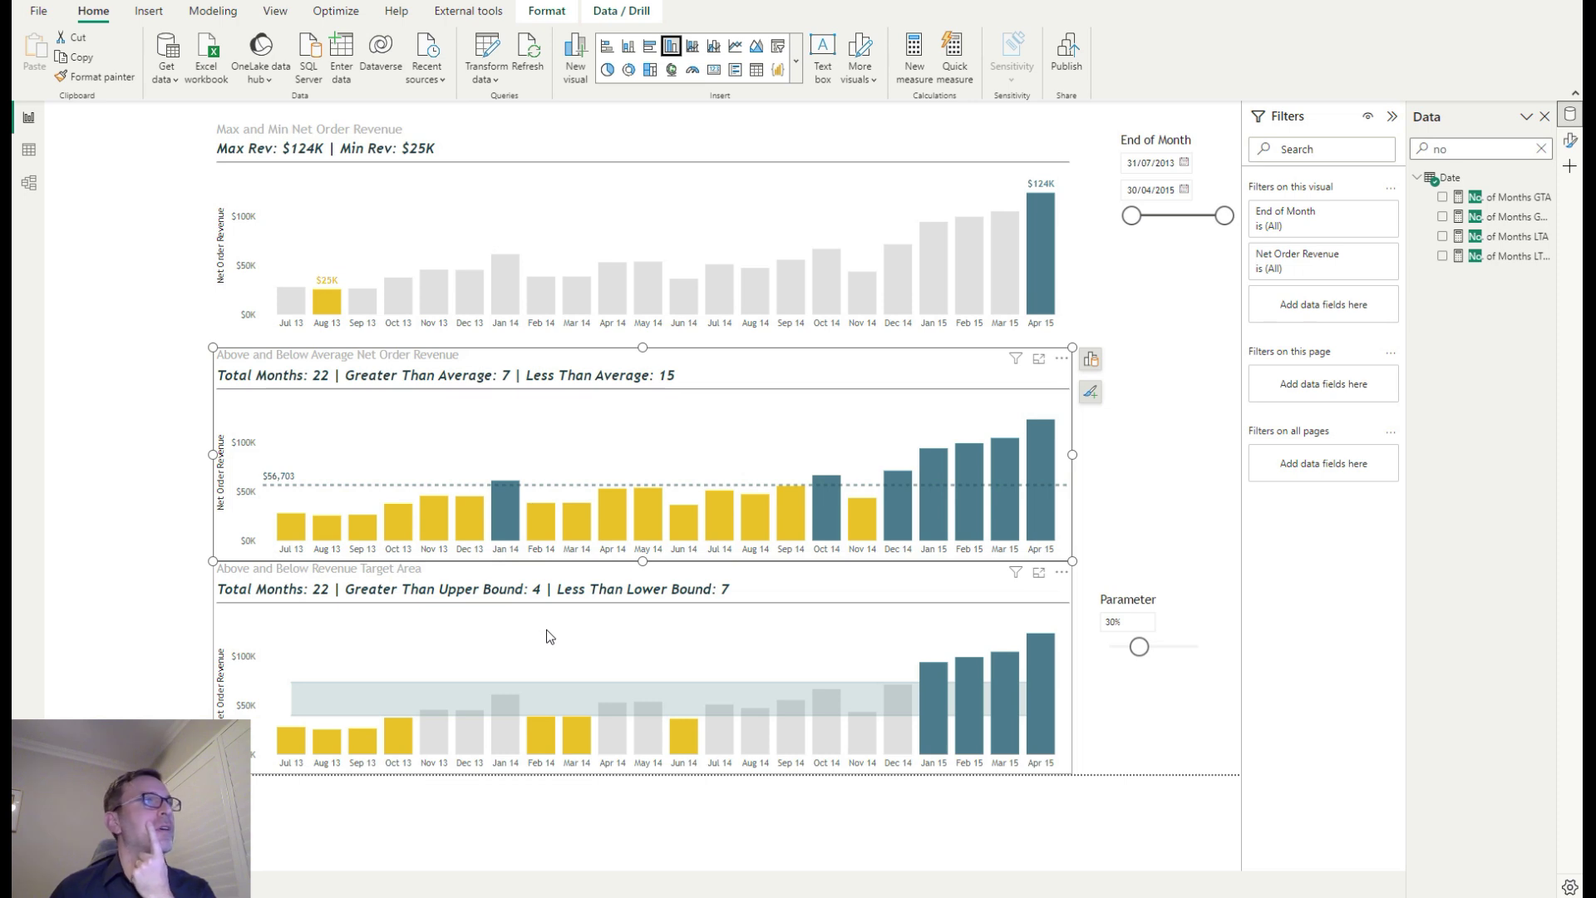
pyautogui.press('Escape')
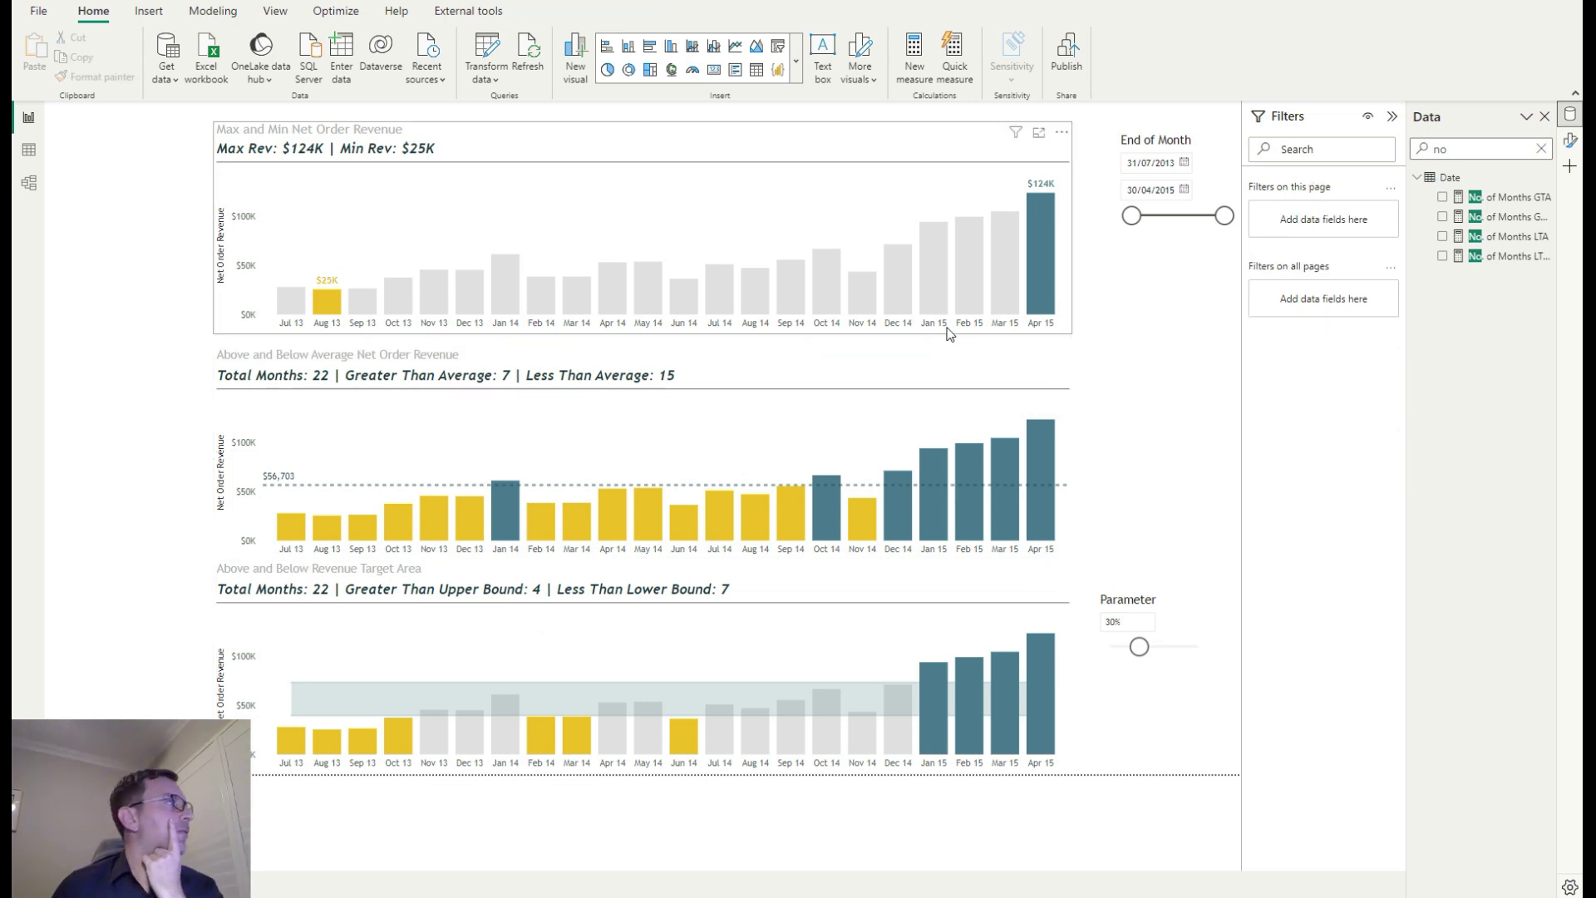